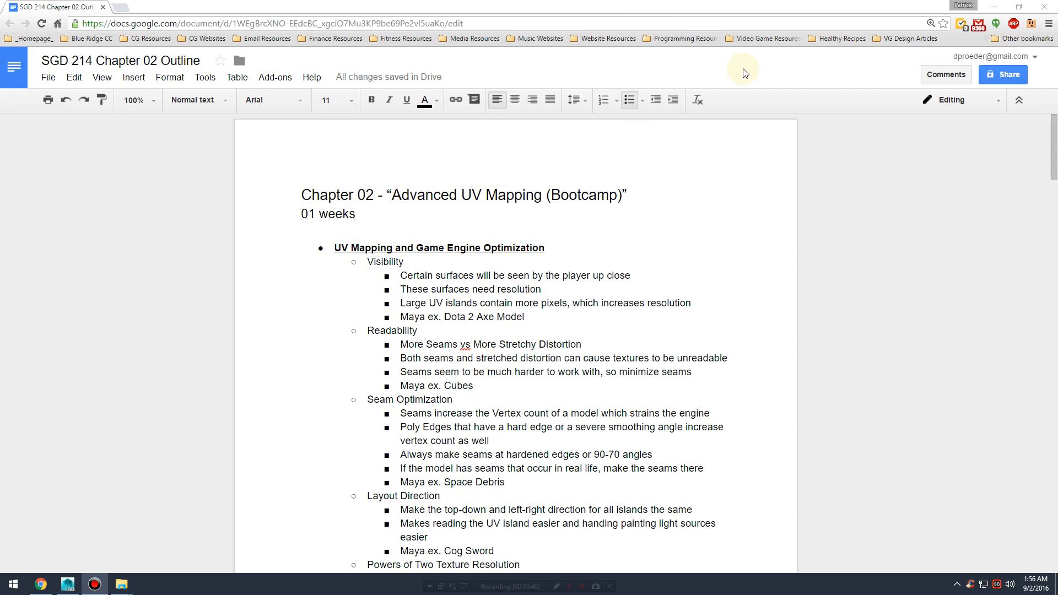
Step: Add 42 after the Visibility item in the chapter outline
left_click(525, 263)
type("42")
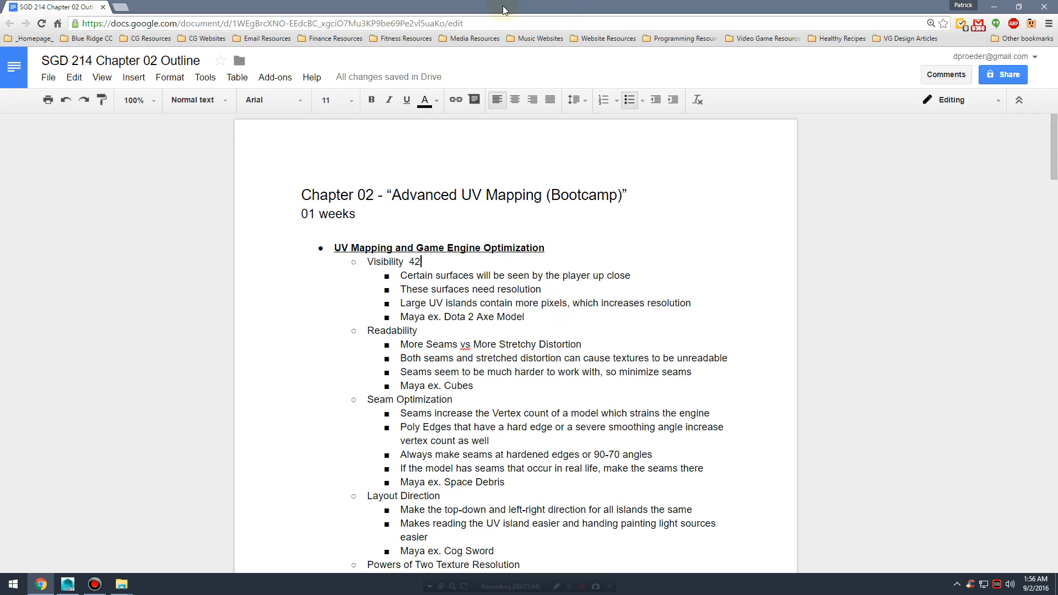
Step: Switch to Maya and examine the red character's face and upper body up close
key("alt+Tab")
left_click_drag(433, 315, 484, 350, "alt")
middle_click_drag(484, 350, 554, 353, "alt")
left_click_drag(554, 353, 607, 315, "alt")
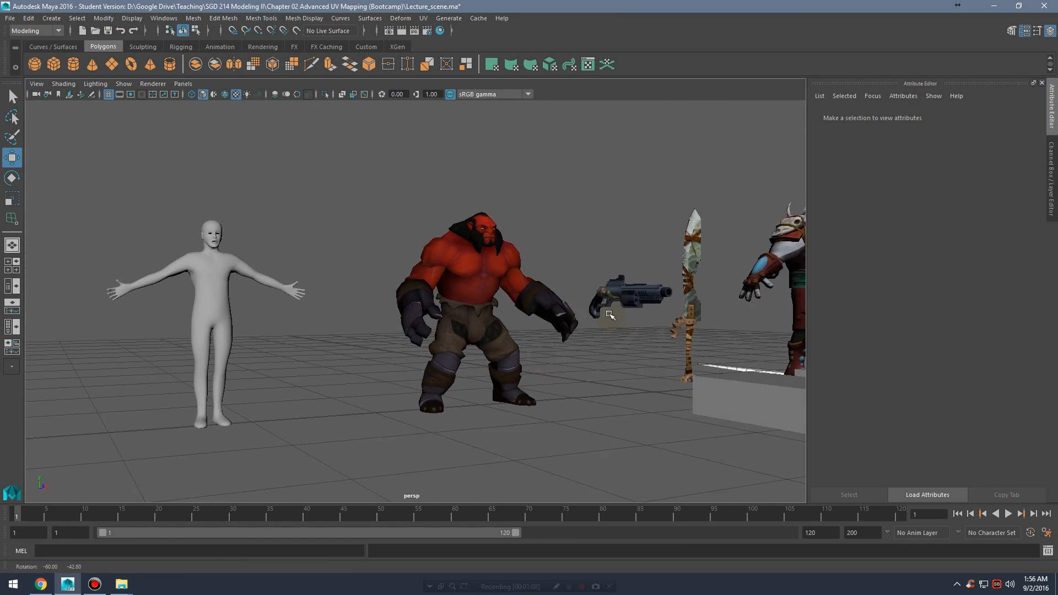
middle_click_drag(607, 315, 463, 347, "alt")
right_click_drag(463, 348, 635, 317, "alt")
left_click_drag(635, 317, 601, 314, "alt")
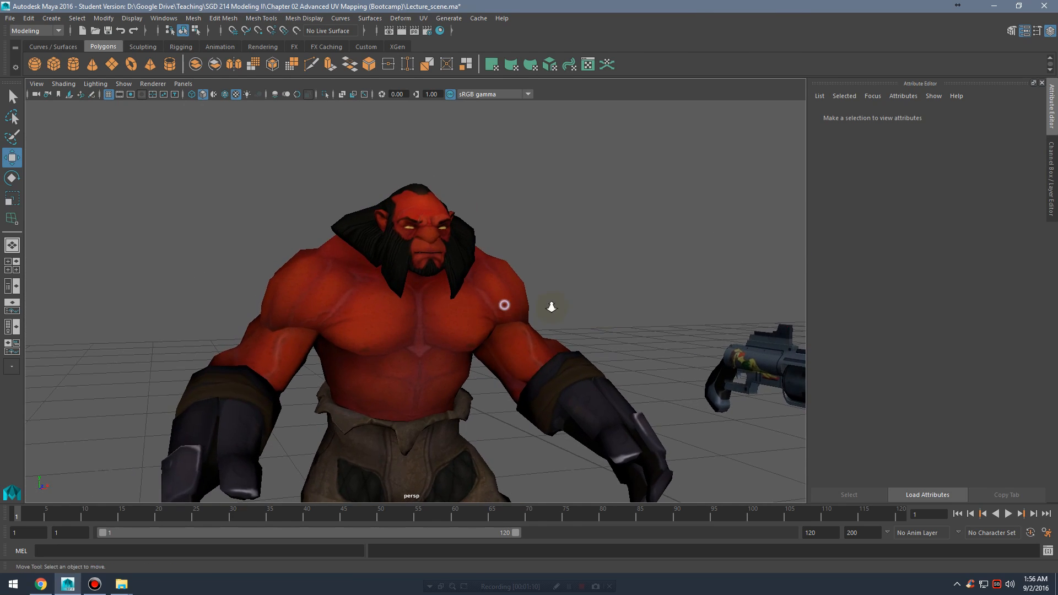
right_click_drag(551, 307, 350, 296, "alt")
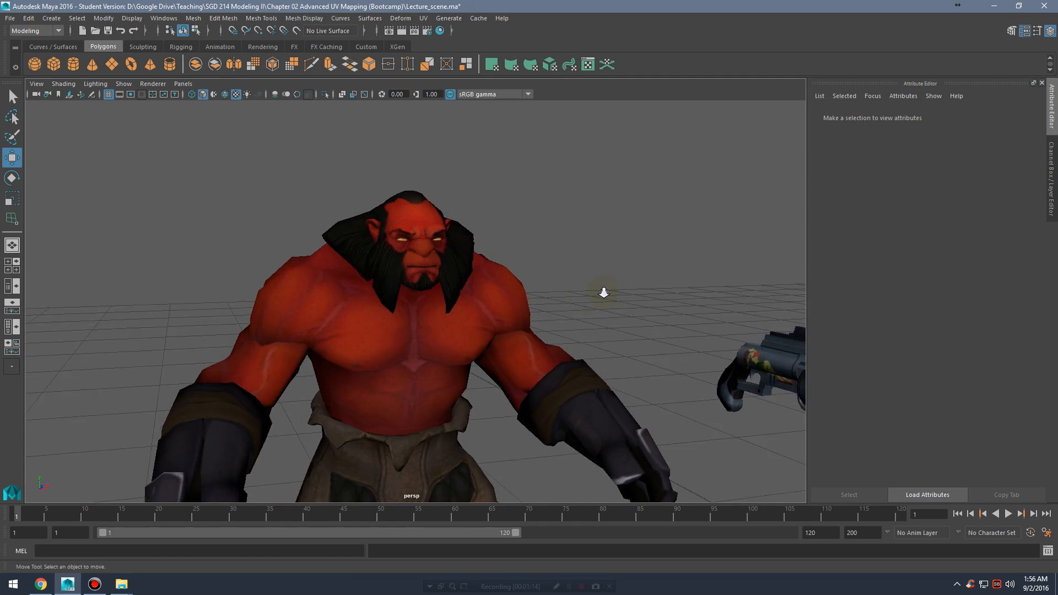
right_click_drag(604, 292, 692, 288, "alt")
left_click_drag(692, 288, 650, 279, "alt")
right_click_drag(649, 278, 545, 322, "alt")
mouse_move(574, 315)
left_mouse_down("alt")
mouse_move(548, 314)
mouse_move(551, 323)
mouse_move(556, 309)
left_mouse_up("alt")
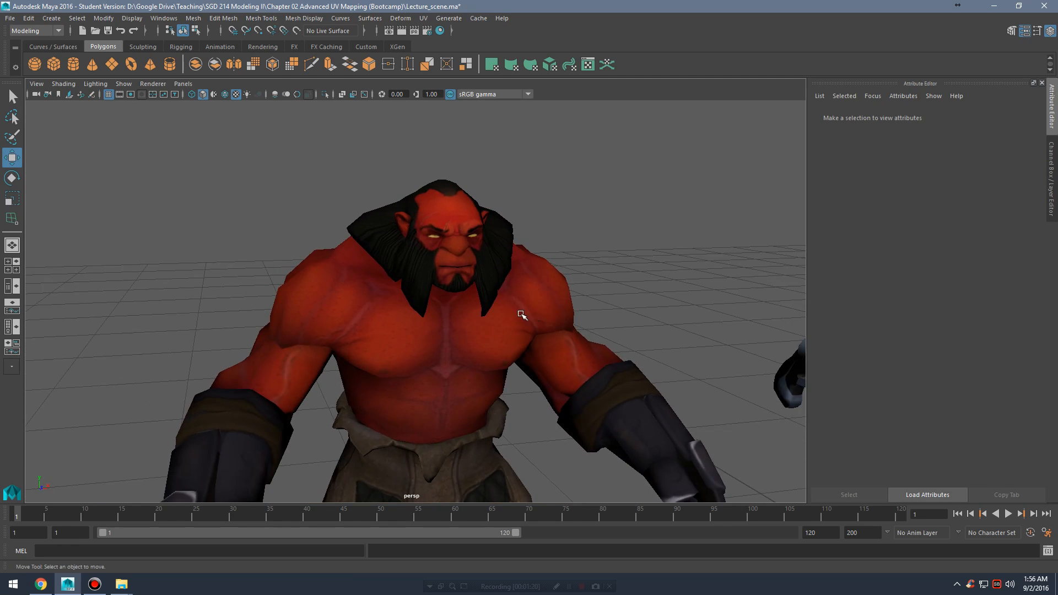
right_click_drag(518, 313, 703, 306, "alt")
left_click_drag(579, 285, 555, 286, "alt")
left_click(557, 287)
left_click(616, 223)
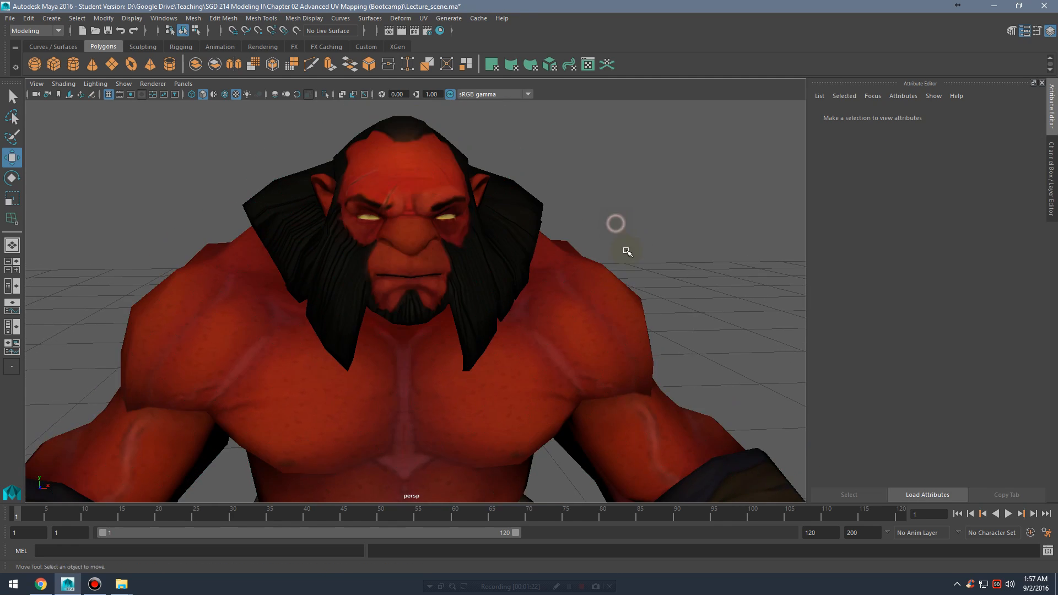
middle_click_drag(624, 253, 557, 260, "alt")
left_click_drag(562, 276, 585, 274, "alt")
middle_click_drag(576, 275, 558, 302, "alt")
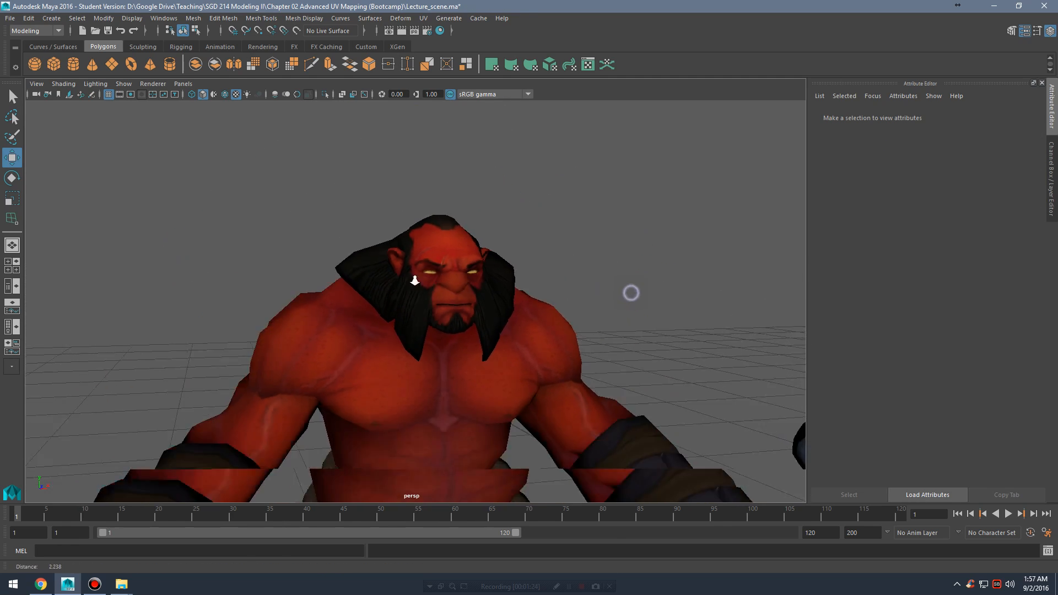
Step: Examine the red character at varying distances and angles, including a distant overhead view of the scene
right_click_drag(415, 281, 370, 280, "alt")
mouse_move(492, 281)
left_mouse_down("alt")
mouse_move(478, 336)
mouse_move(491, 278)
left_mouse_up("alt")
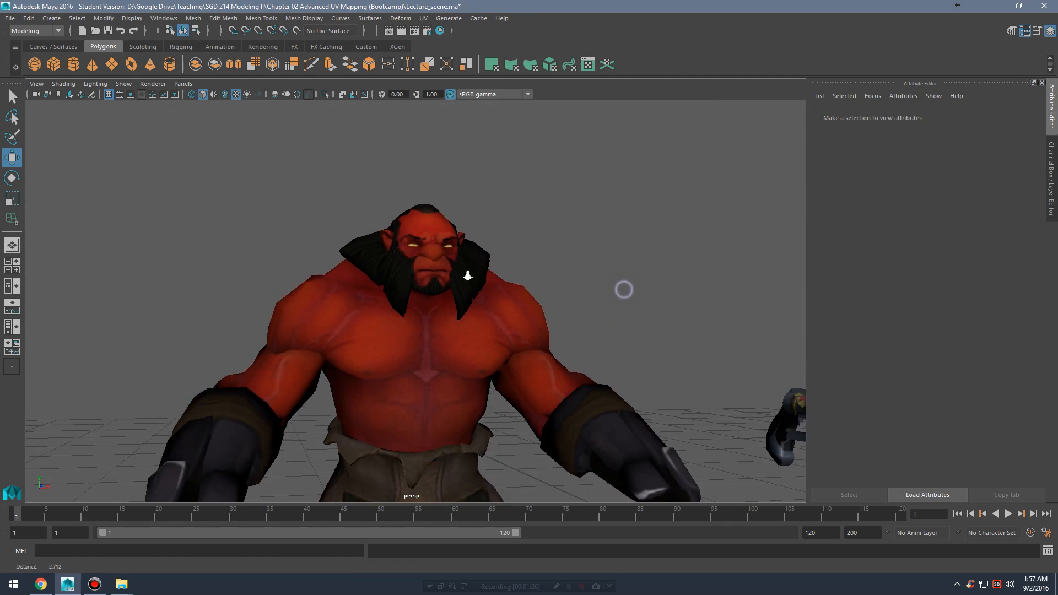
right_click_drag(467, 276, 419, 275, "alt")
left_click_drag(508, 267, 499, 330, "alt")
middle_click_drag(500, 331, 510, 267, "alt")
left_click_drag(518, 271, 465, 231, "alt")
right_click_drag(576, 279, 524, 319, "alt")
right_click_drag(618, 255, 565, 232, "alt")
middle_click_drag(565, 231, 566, 185, "alt")
right_click_drag(600, 222, 542, 229, "alt")
left_click_drag(581, 229, 581, 243, "alt")
right_click_drag(533, 309, 708, 281, "alt")
middle_click_drag(667, 274, 574, 305, "alt")
right_click_drag(537, 299, 634, 298, "alt")
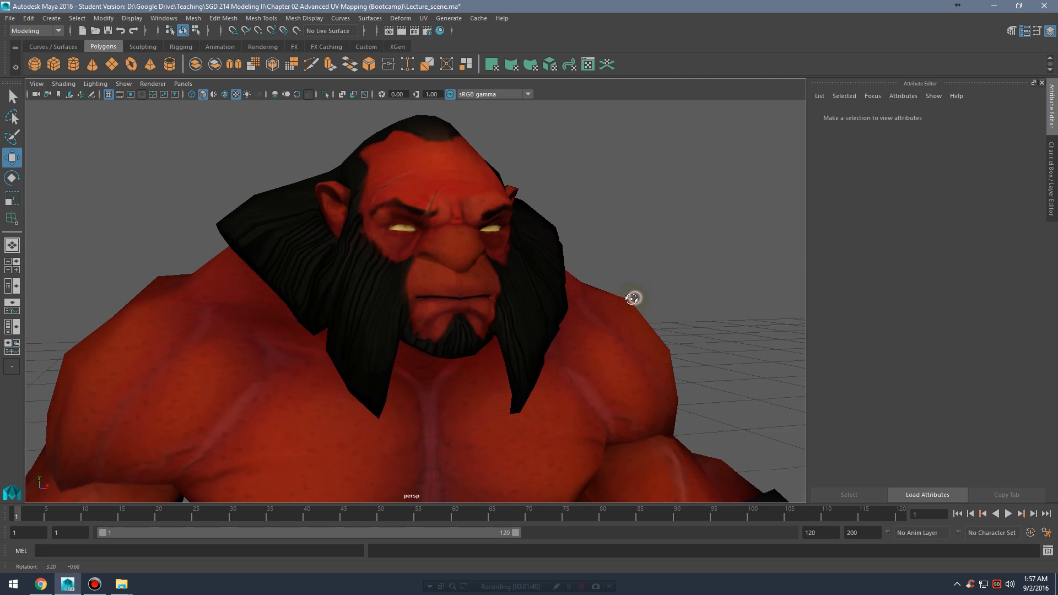
right_click_drag(558, 297, 617, 296, "alt")
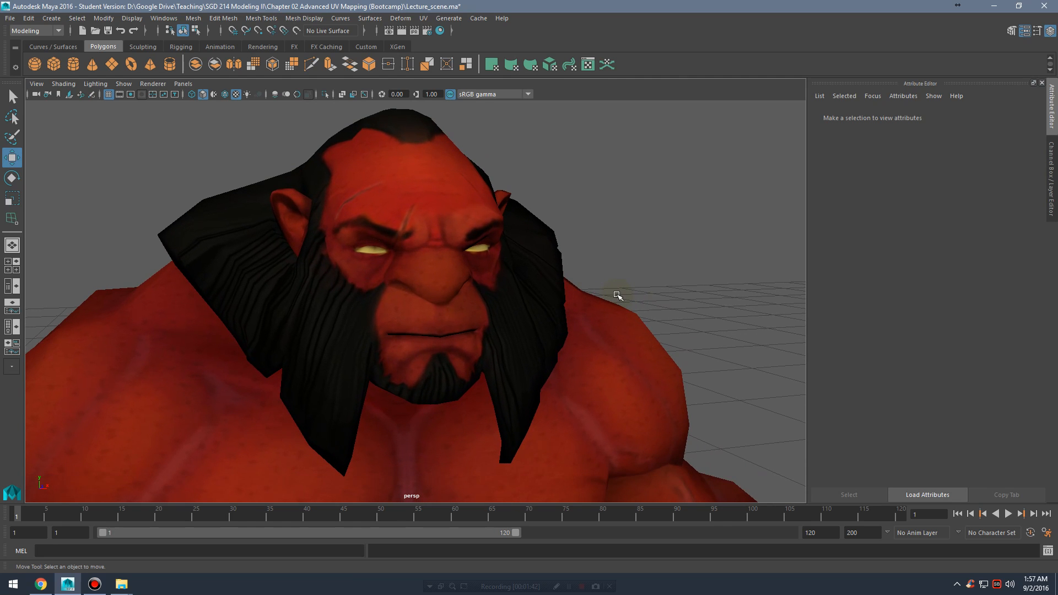
scroll(614, 296, "down", 10)
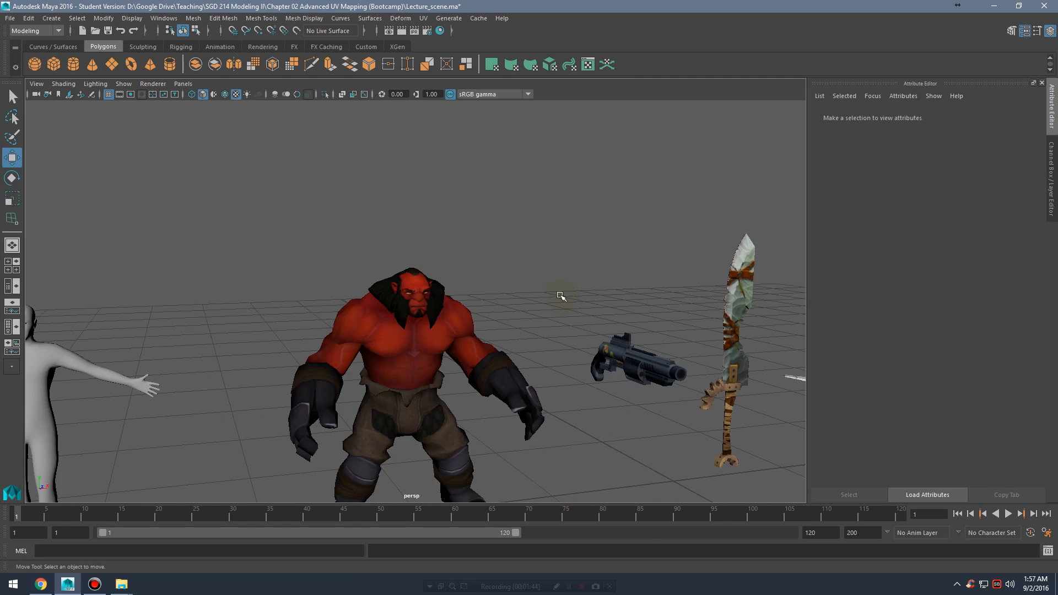
left_click_drag(539, 241, 540, 300, "alt")
right_click_drag(629, 279, 451, 290, "alt")
left_click_drag(474, 286, 407, 316, "alt")
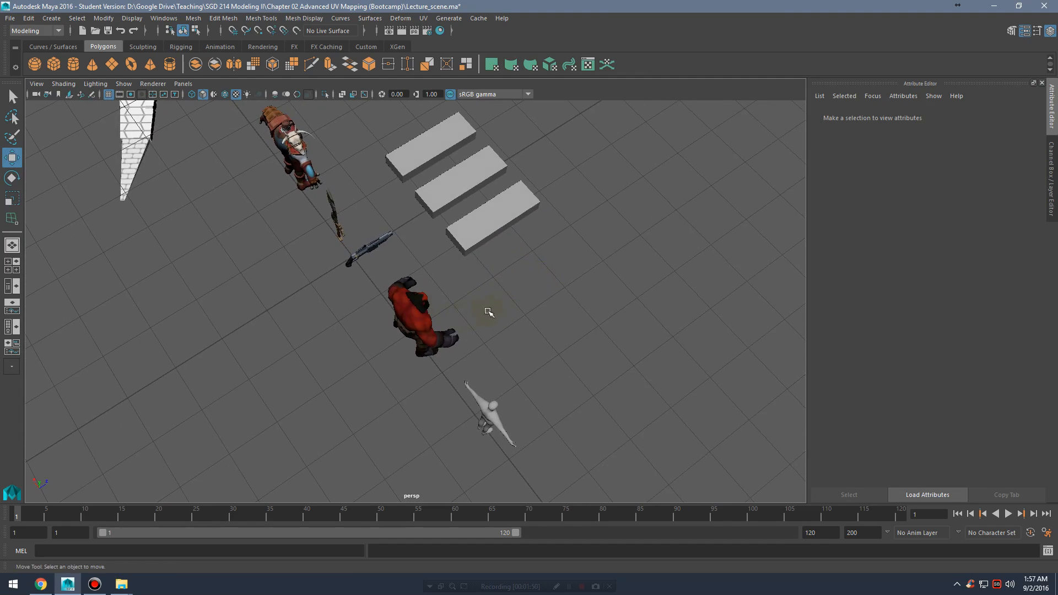
left_click_drag(488, 312, 473, 263, "alt")
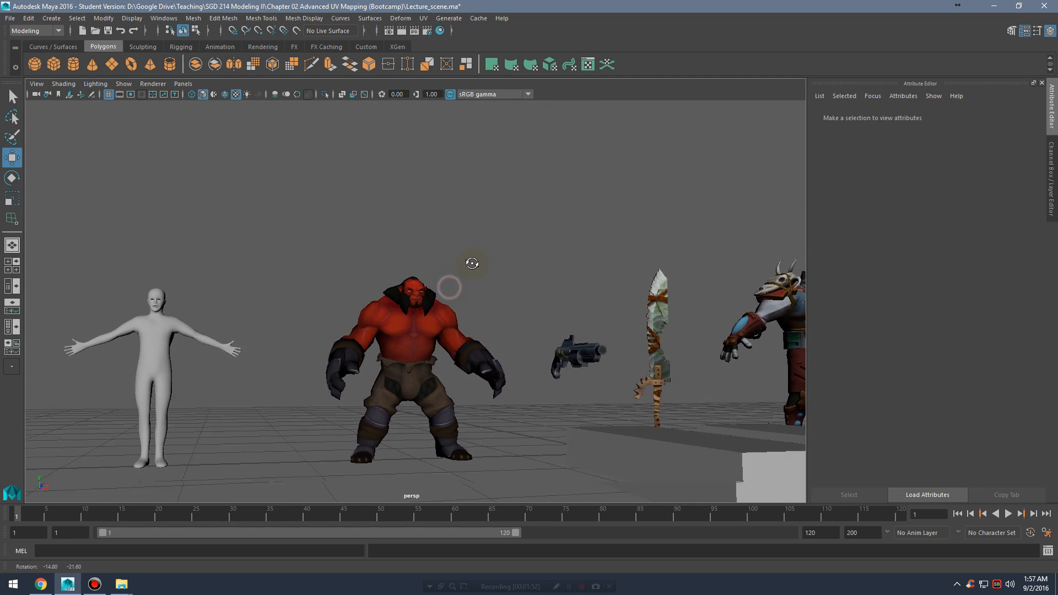
Step: Select the red character's body mesh and open its UV layout in the UV Editor
scroll(638, 296, "up", 8)
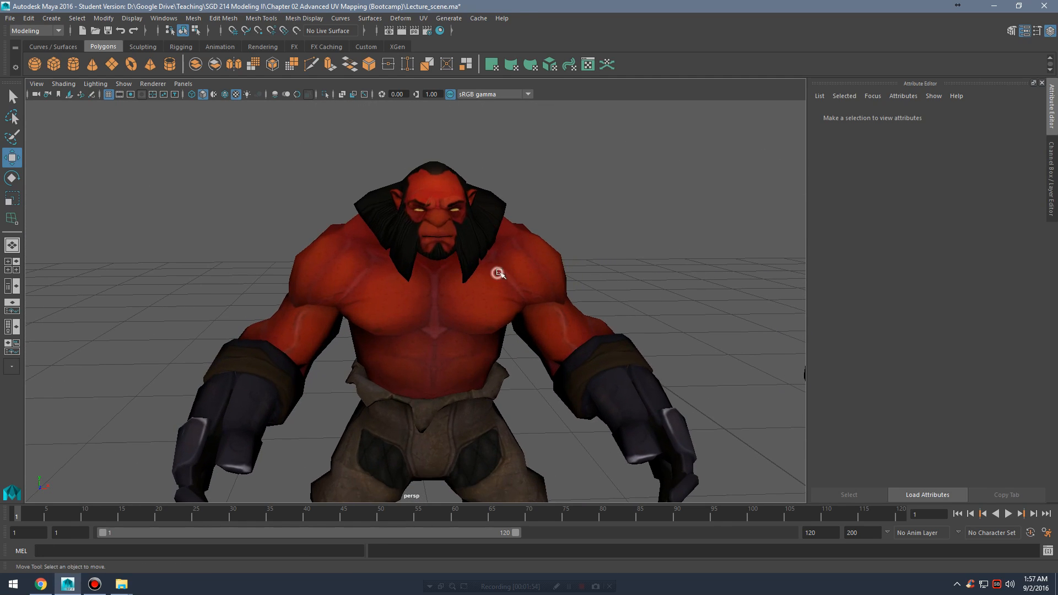
left_click(497, 273)
left_click(164, 18)
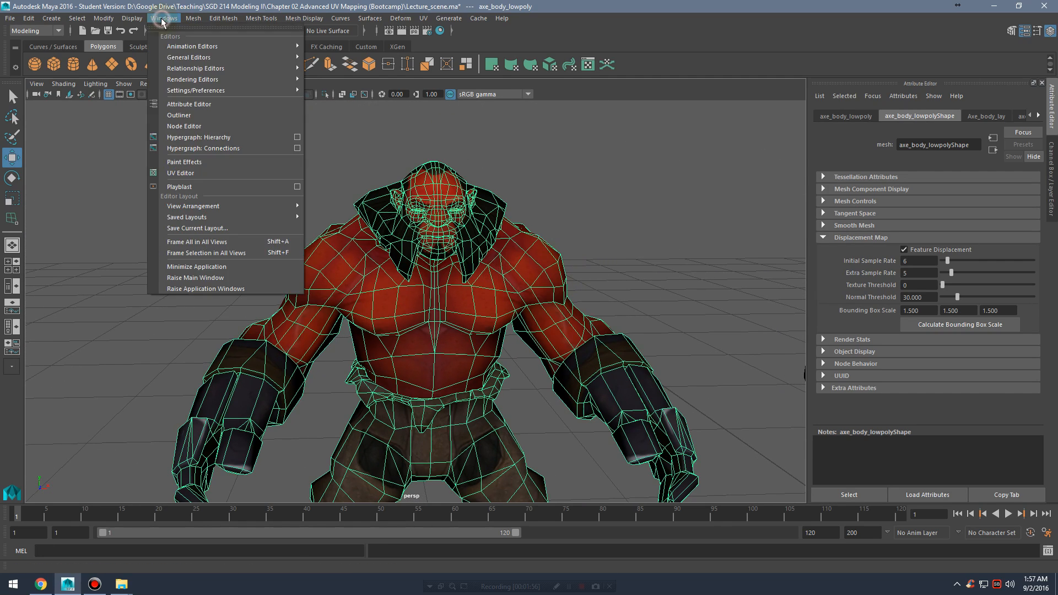
left_click(204, 172)
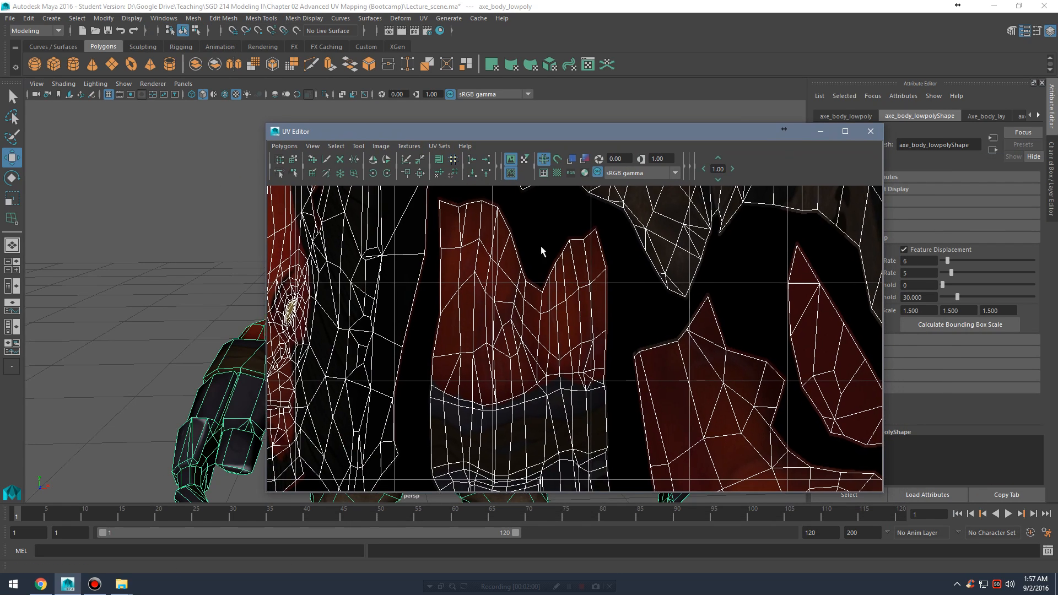
scroll(541, 251, "down", 5)
scroll(588, 251, "up", 3)
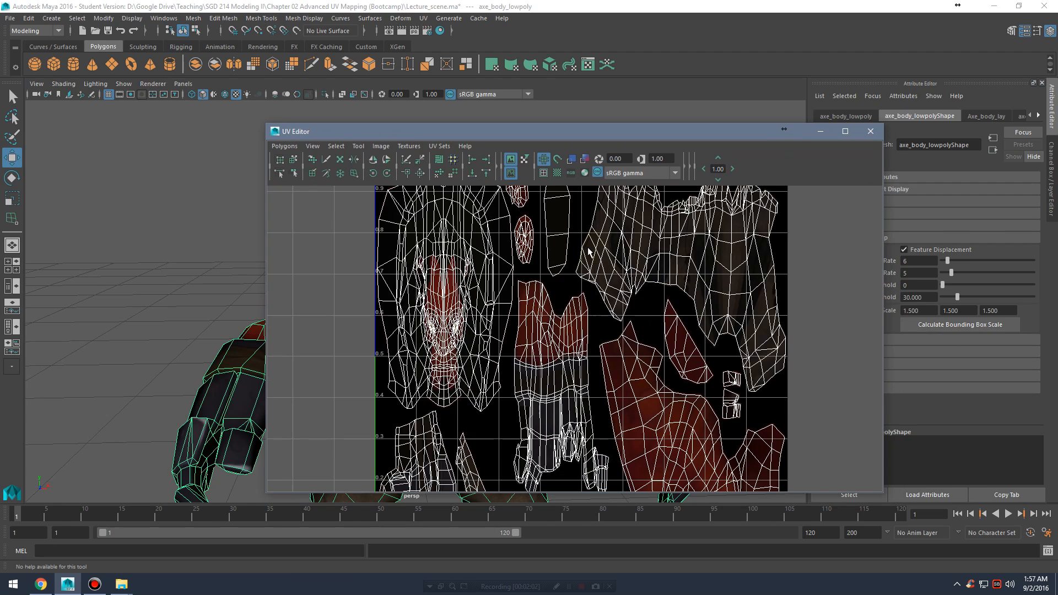
Step: Turn off texture image dimming in the UV Editor and place its window beside the character
left_click(510, 174)
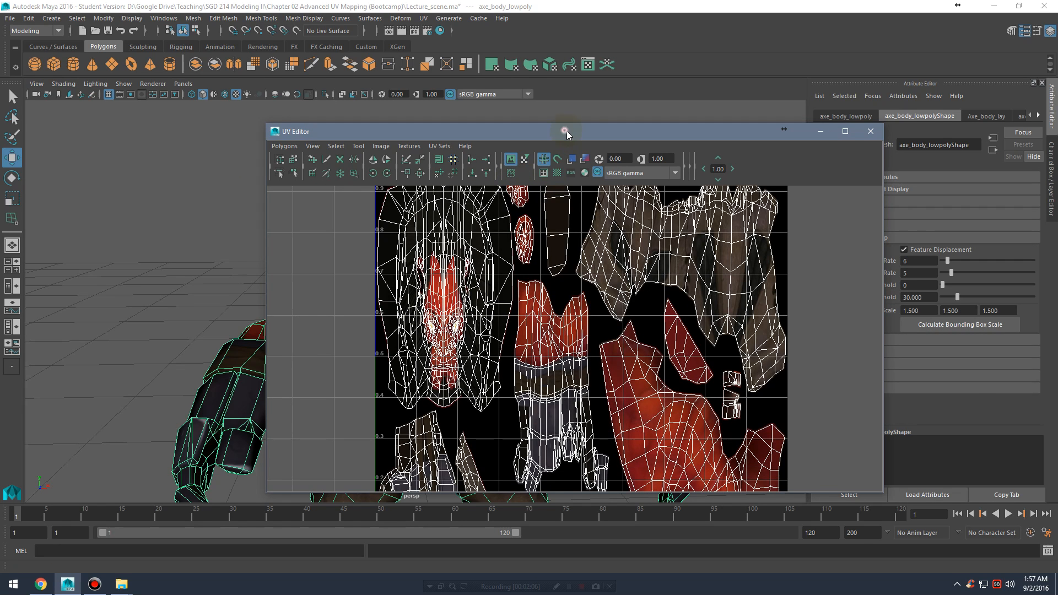
left_click_drag(565, 131, 711, 101)
scroll(642, 276, "down", 2)
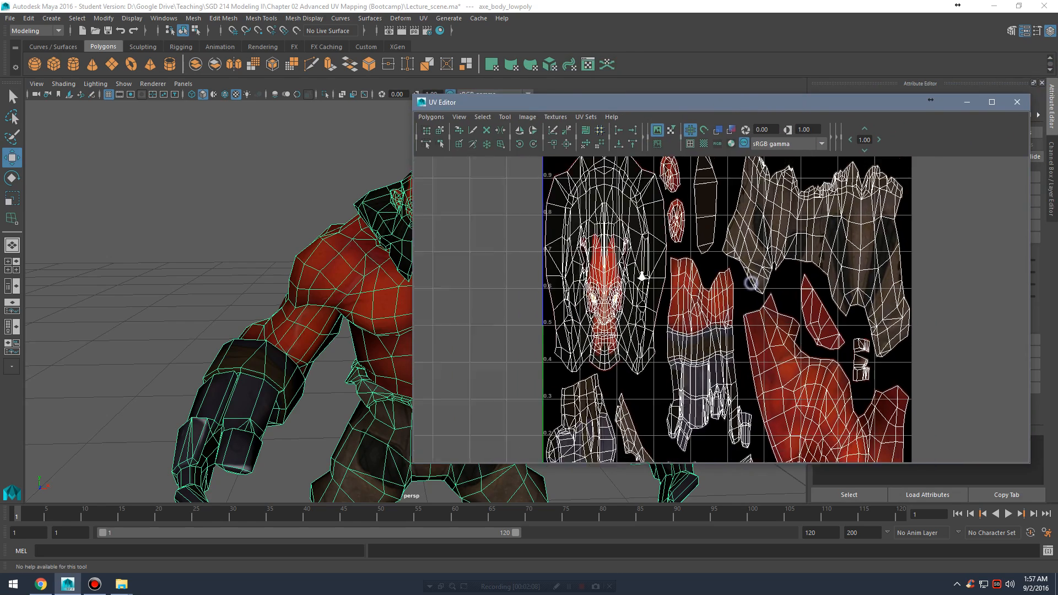
middle_click_drag(382, 237, 263, 239, "alt")
Step: Select faces on the character's head in face mode and extend the selection to the whole head UV shell
right_click_drag(306, 212, 306, 243)
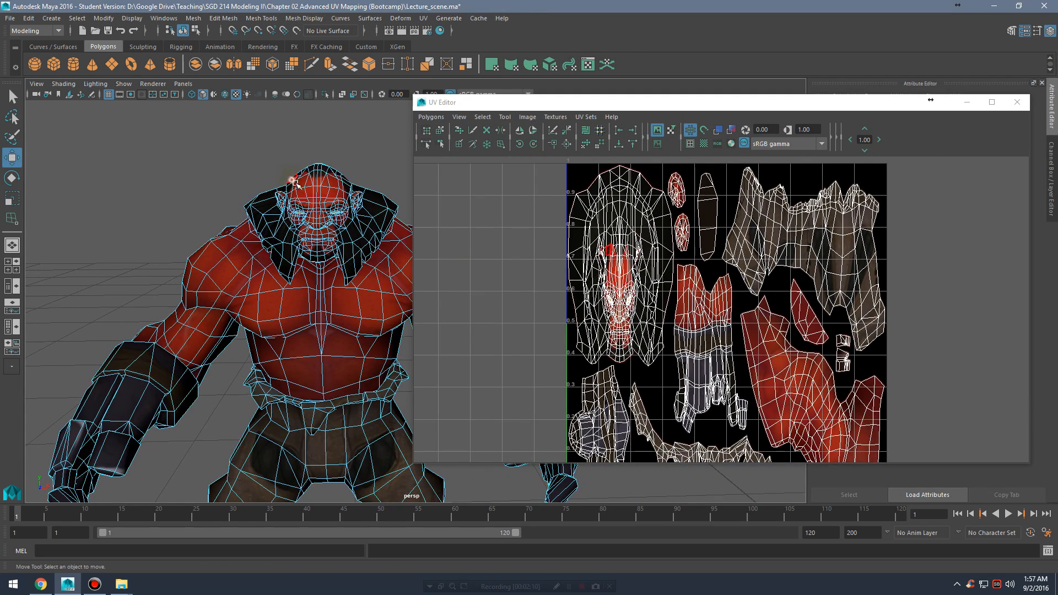
left_click_drag(288, 174, 359, 212)
left_click_drag(552, 174, 620, 299)
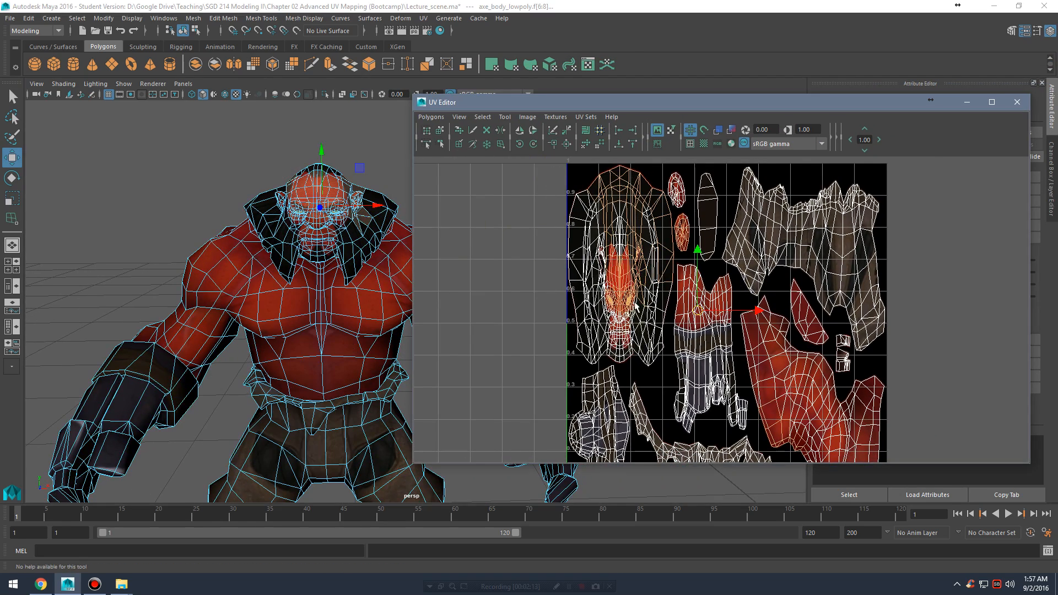
right_click_drag(621, 263, 616, 246)
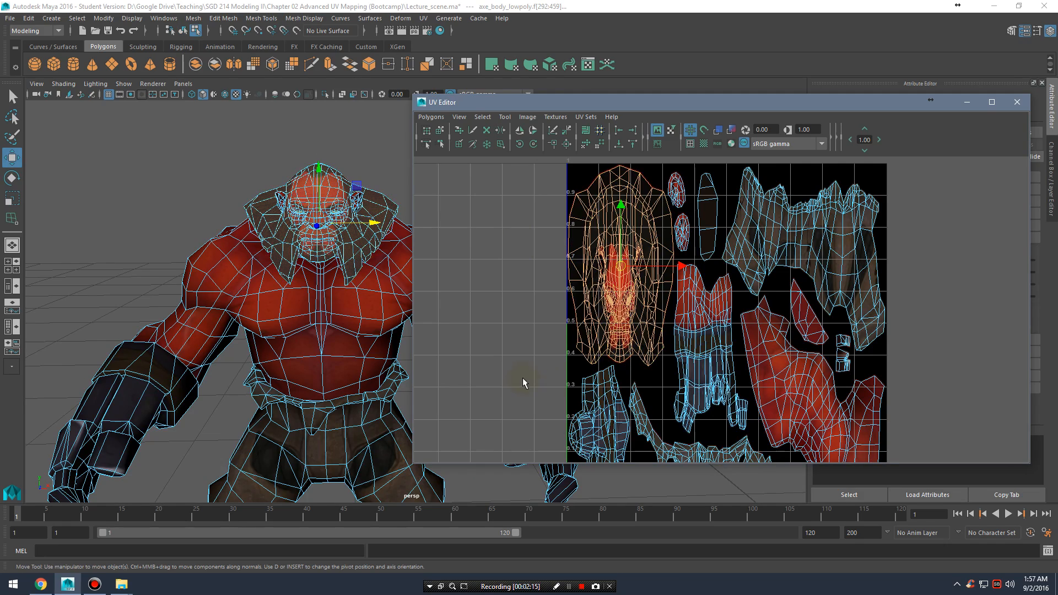
Step: Examine the size of the head's UV shell relative to the rest of the UV layout
middle_click_drag(524, 332, 503, 314, "alt")
mouse_move(503, 314)
right_mouse_down("alt")
mouse_move(558, 325)
mouse_move(499, 297)
right_mouse_up("alt")
middle_click_drag(573, 308, 544, 307, "alt")
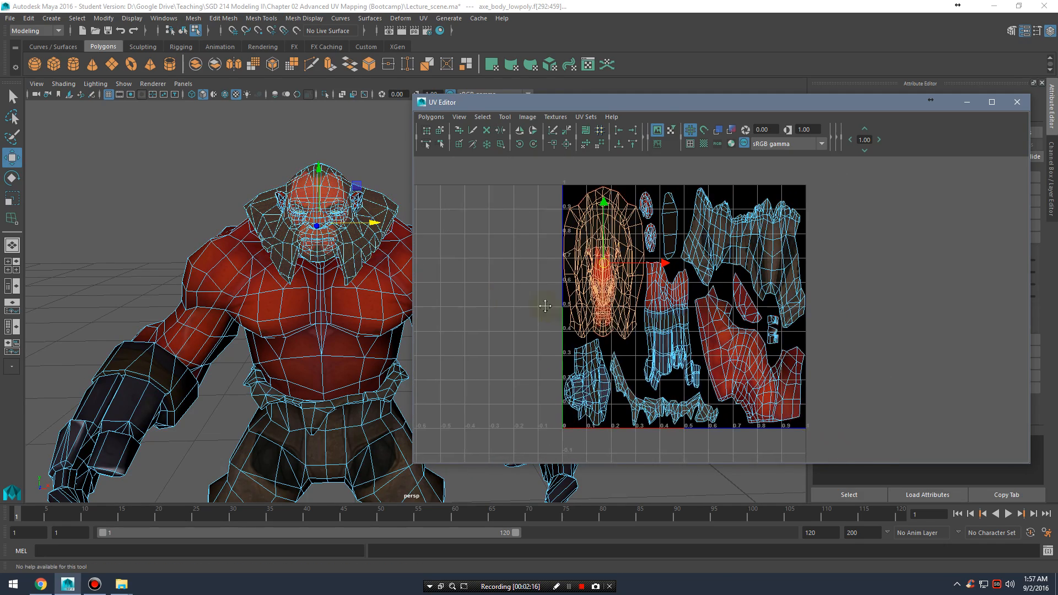
right_click_drag(543, 307, 632, 329, "alt")
mouse_move(626, 329)
middle_mouse_down("alt")
mouse_move(648, 327)
mouse_move(621, 326)
middle_mouse_up("alt")
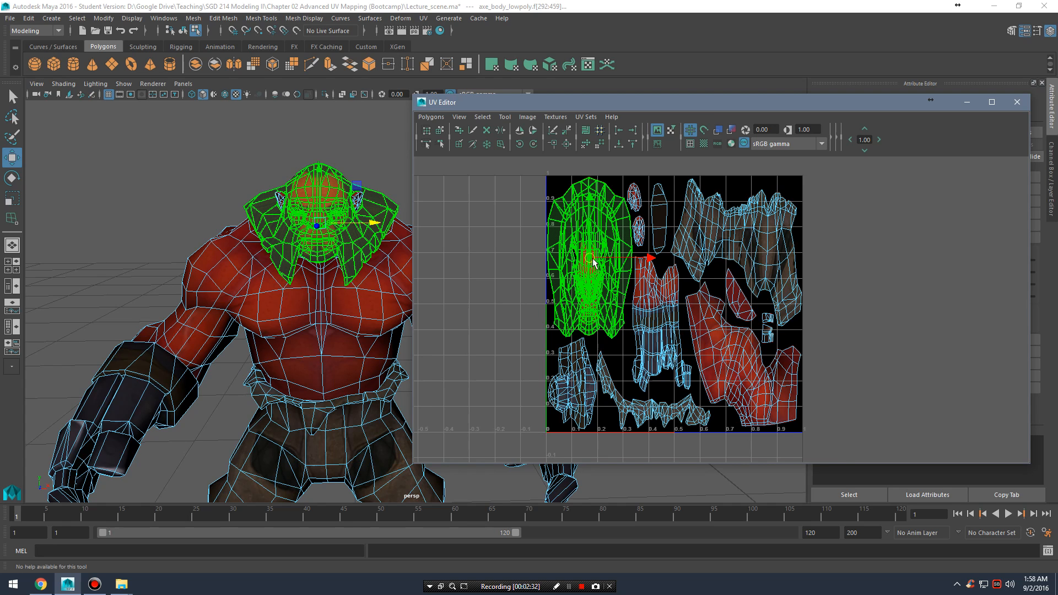
right_click_drag(579, 254, 785, 272, "alt")
middle_click_drag(596, 194, 677, 270, "alt")
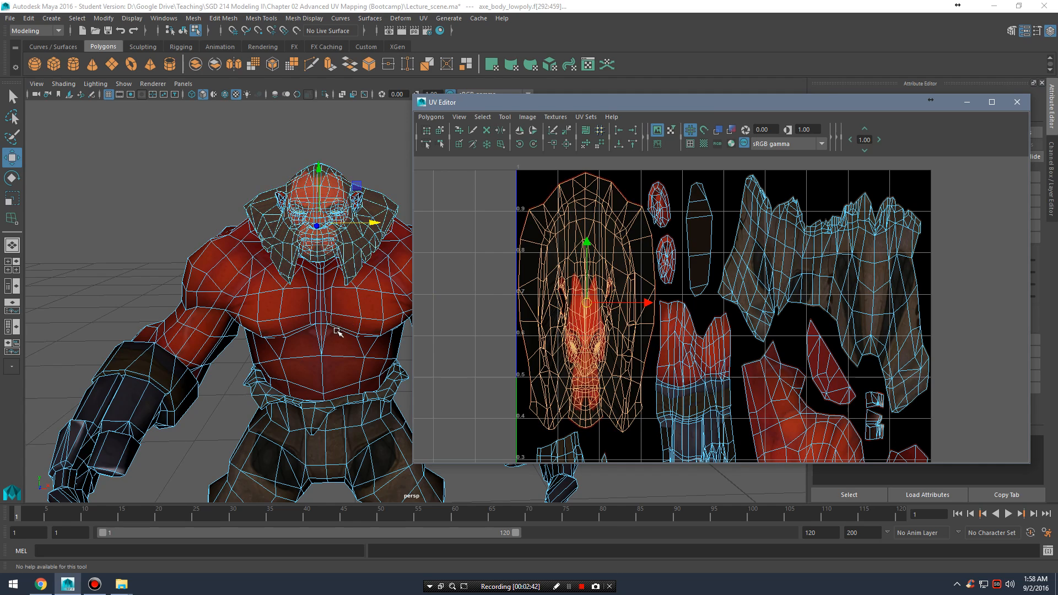
Step: Clear the face selection while viewing the scene from above, and reselect the character's body in object mode
left_click_drag(367, 311, 298, 273, "alt")
middle_click_drag(298, 273, 260, 276, "alt")
left_click(249, 292)
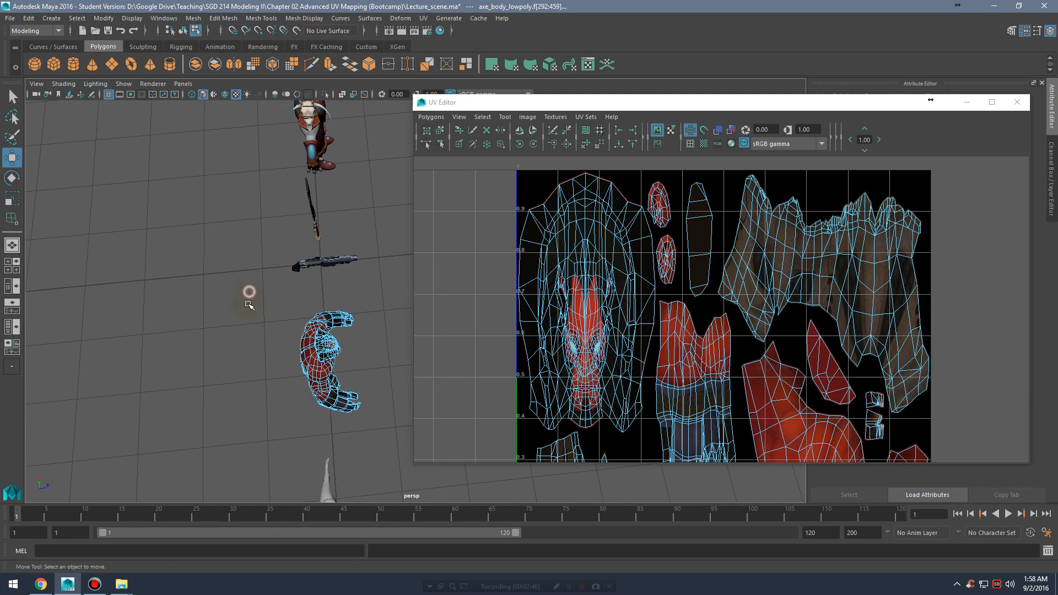
right_click_drag(305, 336, 365, 276)
left_click(368, 295)
left_click_drag(371, 334, 342, 326, "alt")
left_click(335, 350)
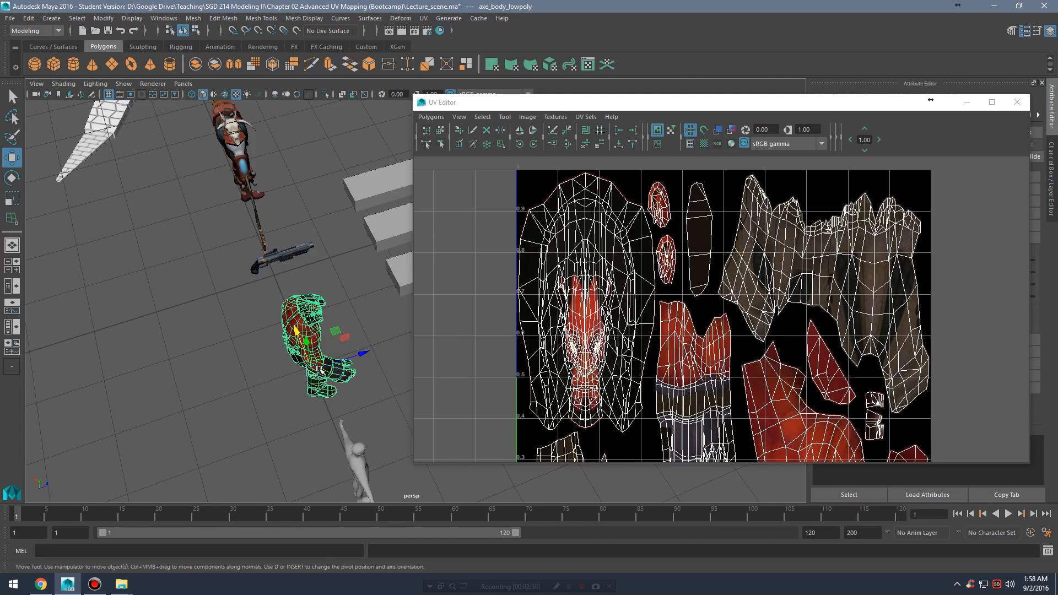
left_click_drag(321, 371, 369, 315, "alt")
left_click_drag(307, 303, 209, 313, "alt")
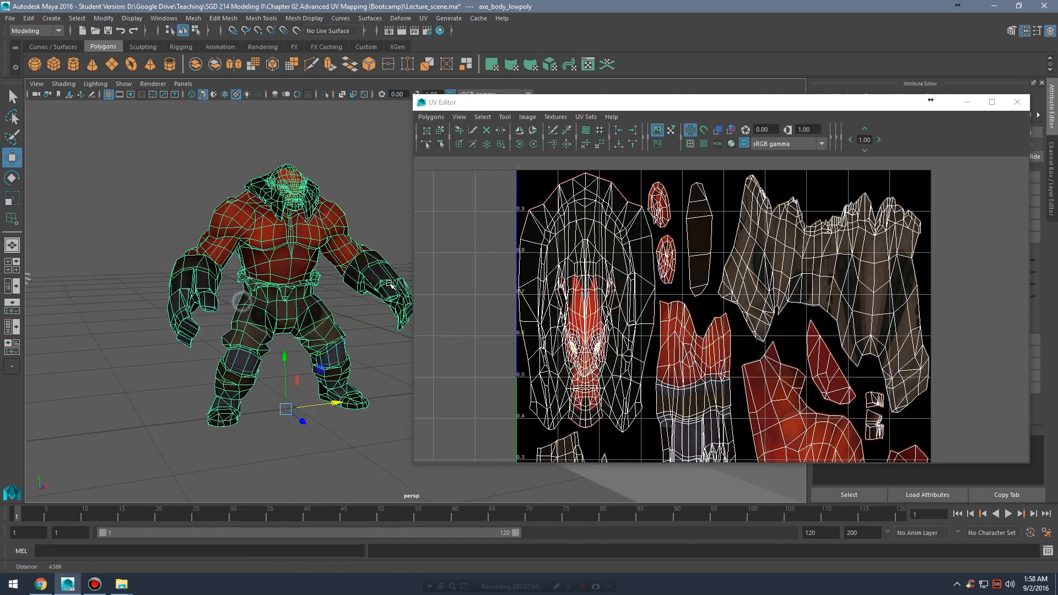
Step: Select the UV shell of the character's trousers in the UV Editor
scroll(237, 336, "up", 5)
middle_click_drag(209, 313, 360, 315, "alt")
left_click_drag(361, 315, 310, 315, "alt")
middle_click_drag(276, 306, 166, 298, "alt")
left_click(846, 244)
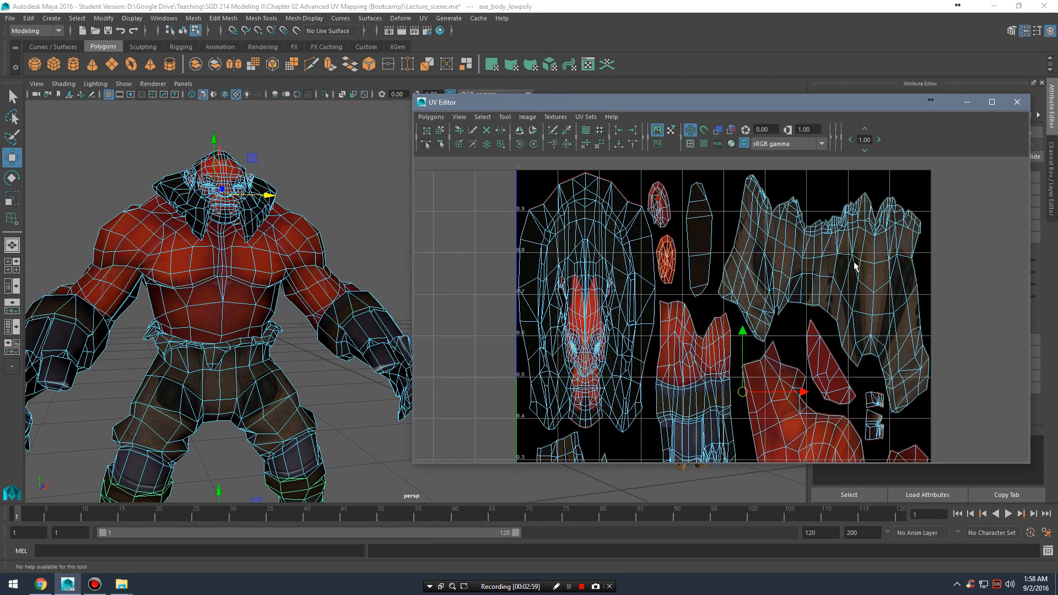
left_click_drag(732, 176, 927, 319)
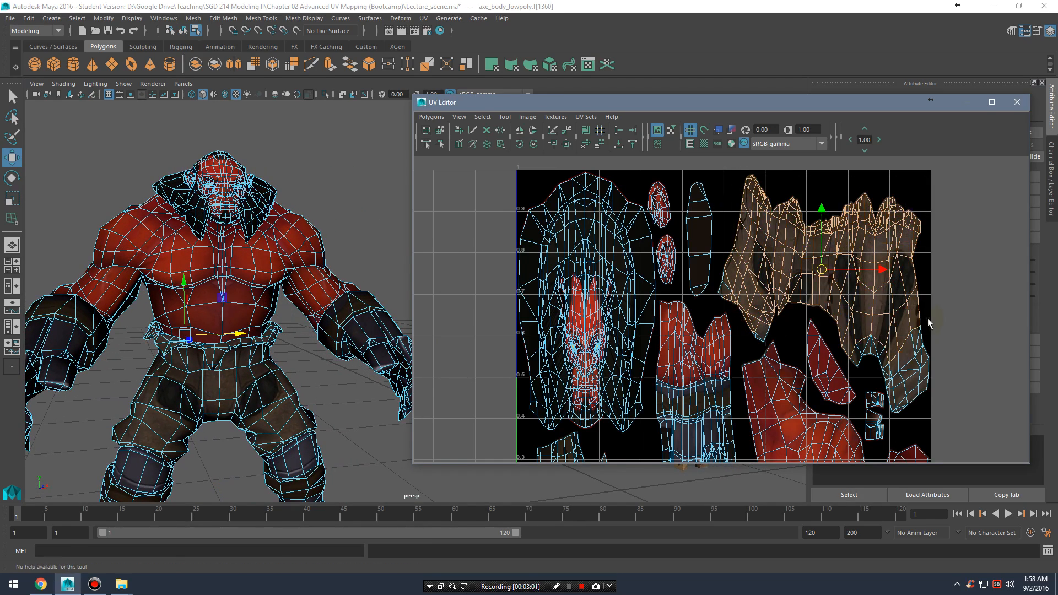
Step: Add the lower-leg UV shell to the trousers selection and reposition the UV Editor window over the viewport
scroll(904, 309, "down", 3)
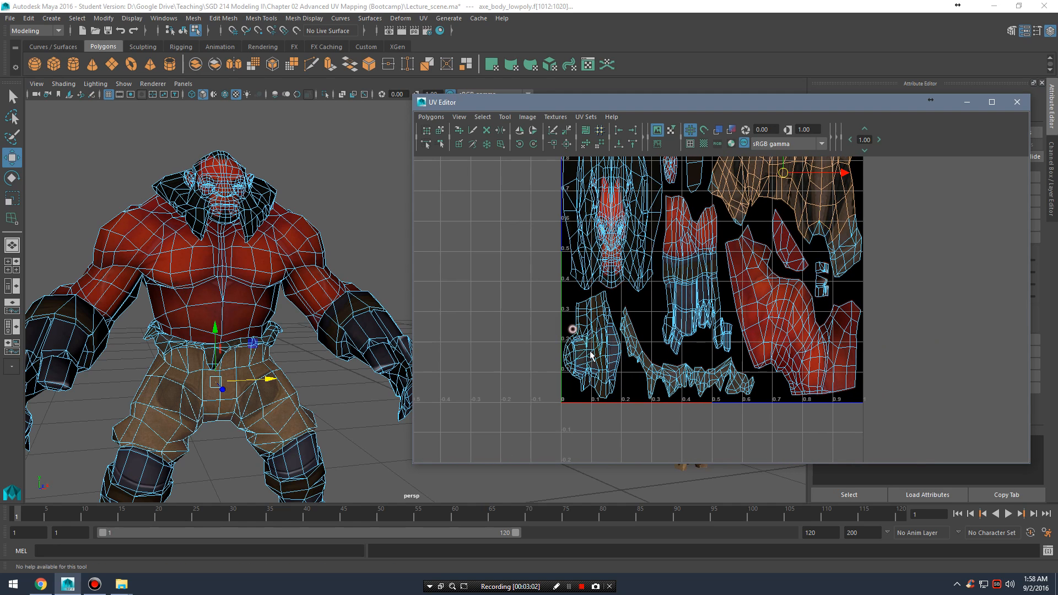
left_click_drag(574, 330, 614, 386, "shift")
middle_click_drag(668, 334, 631, 387, "alt")
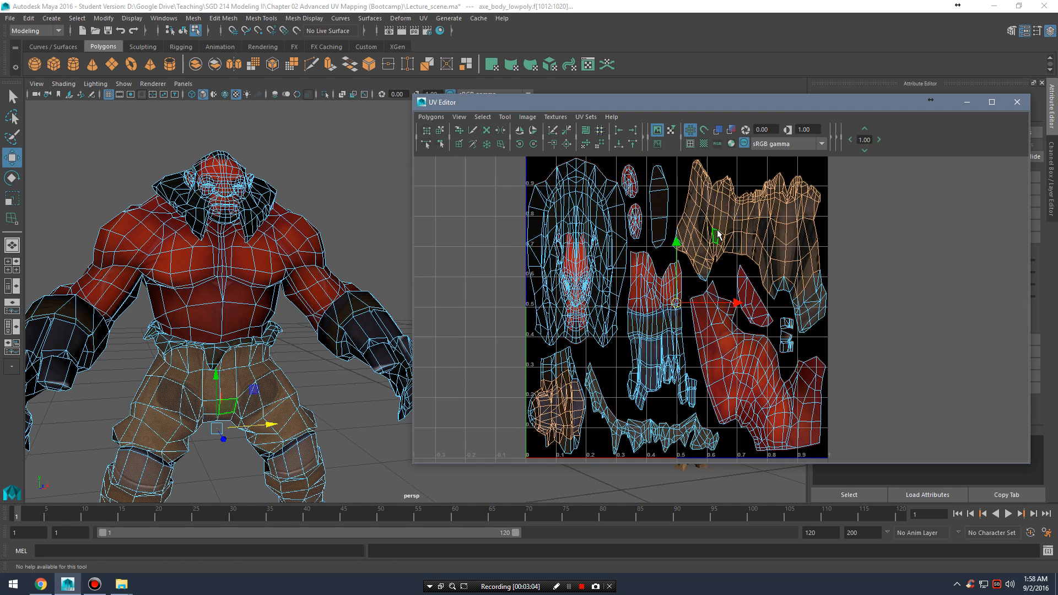
right_click_drag(324, 365, 313, 362, "alt")
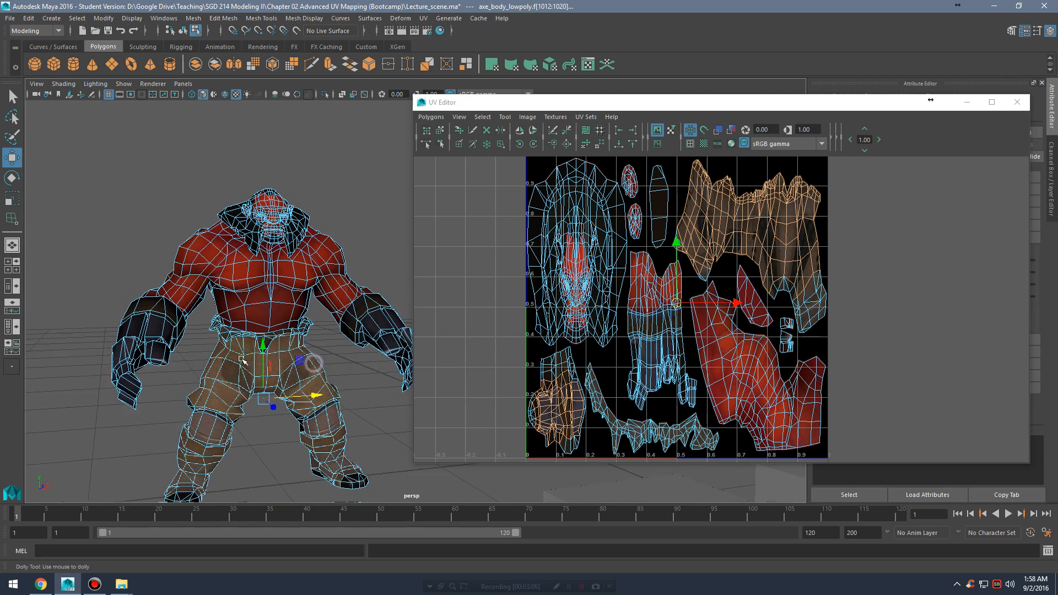
middle_click_drag(313, 362, 314, 323, "alt")
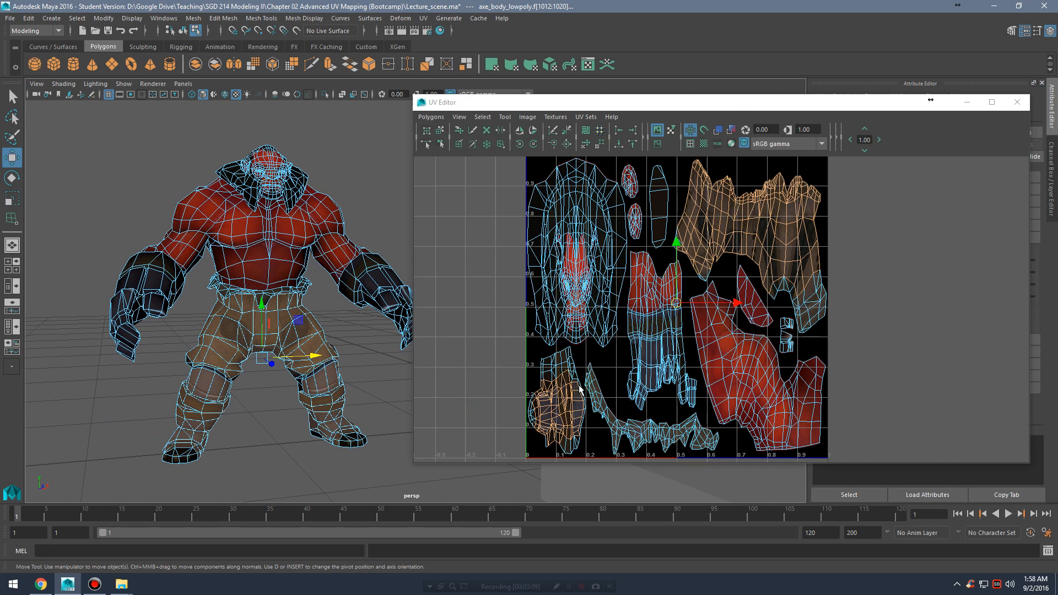
left_click_drag(728, 102, 671, 89)
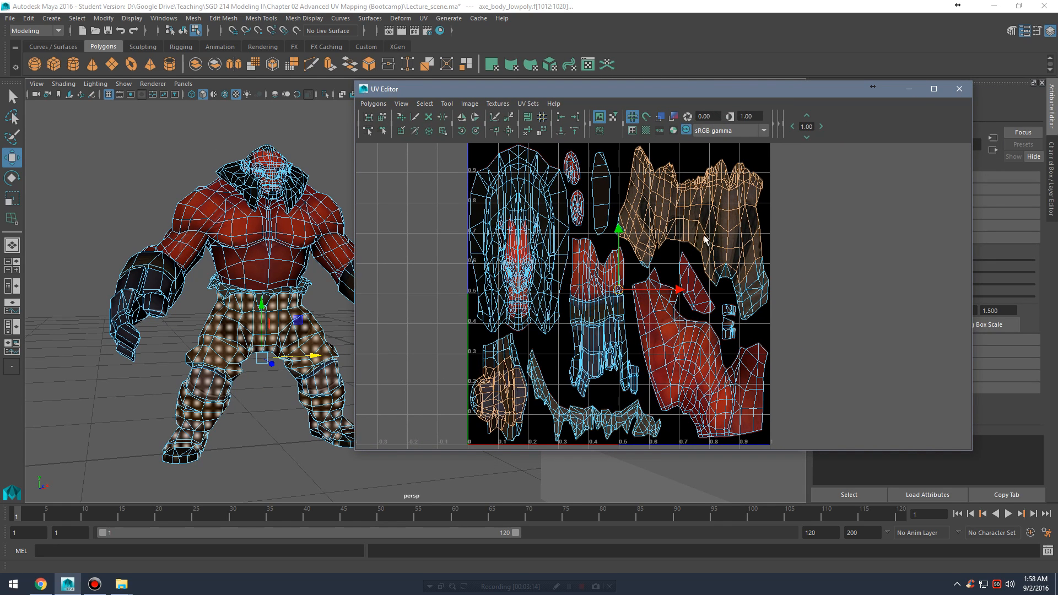
Step: Switch the UV Editor to face selection and select faces on the character's torso UV shell
left_click(707, 213)
left_click(611, 316)
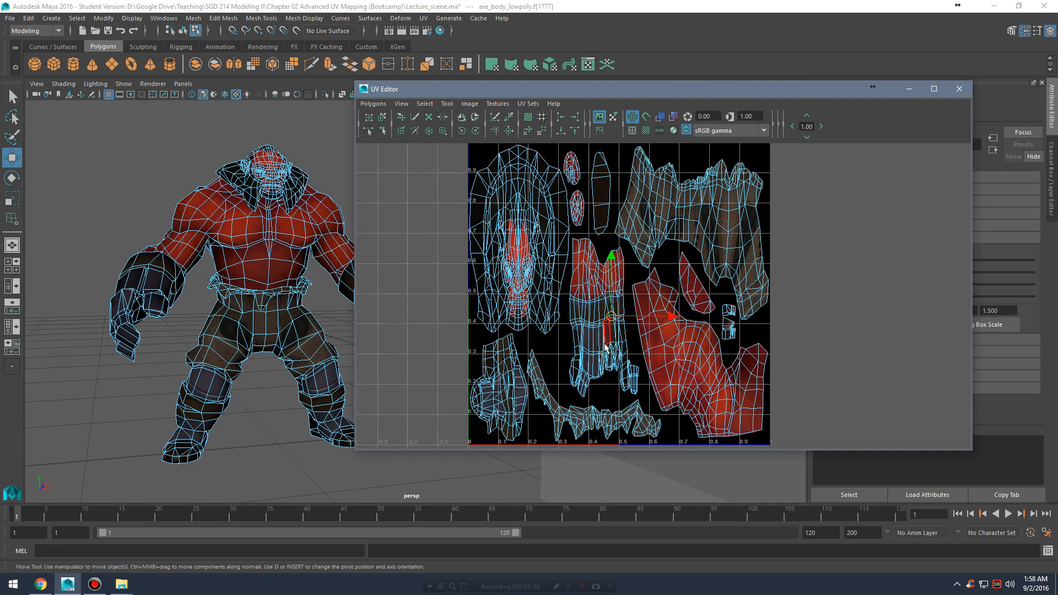
left_click(714, 368)
right_click(672, 345)
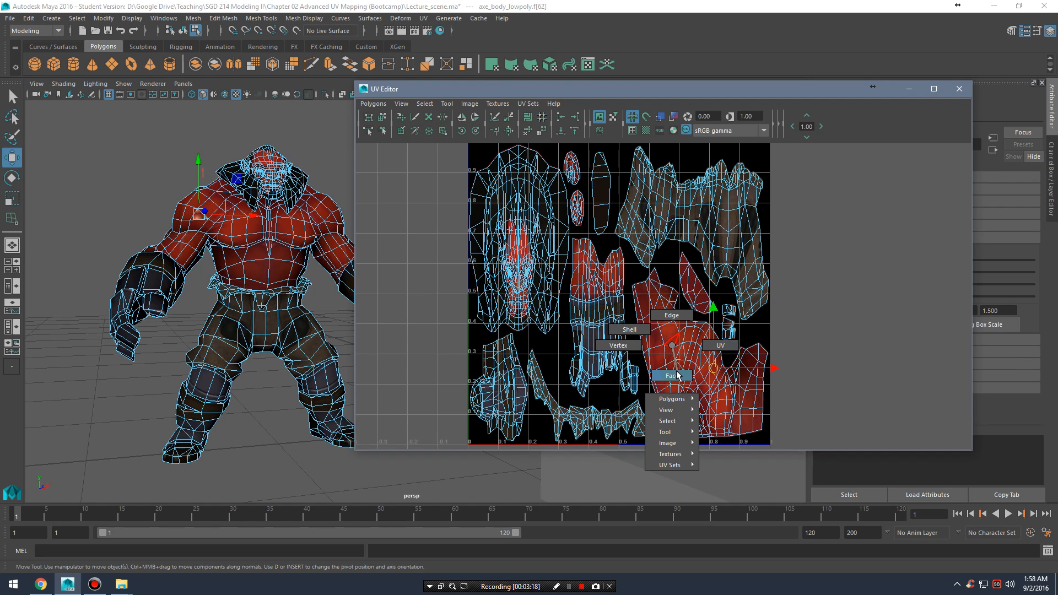
right_click_drag(676, 370, 677, 375)
left_click(683, 336)
left_click_drag(641, 313, 706, 383)
Step: Select the faces of the trousers shell and those of the arm shell in the UV Editor, and clear the selection
left_click_drag(648, 166, 753, 233)
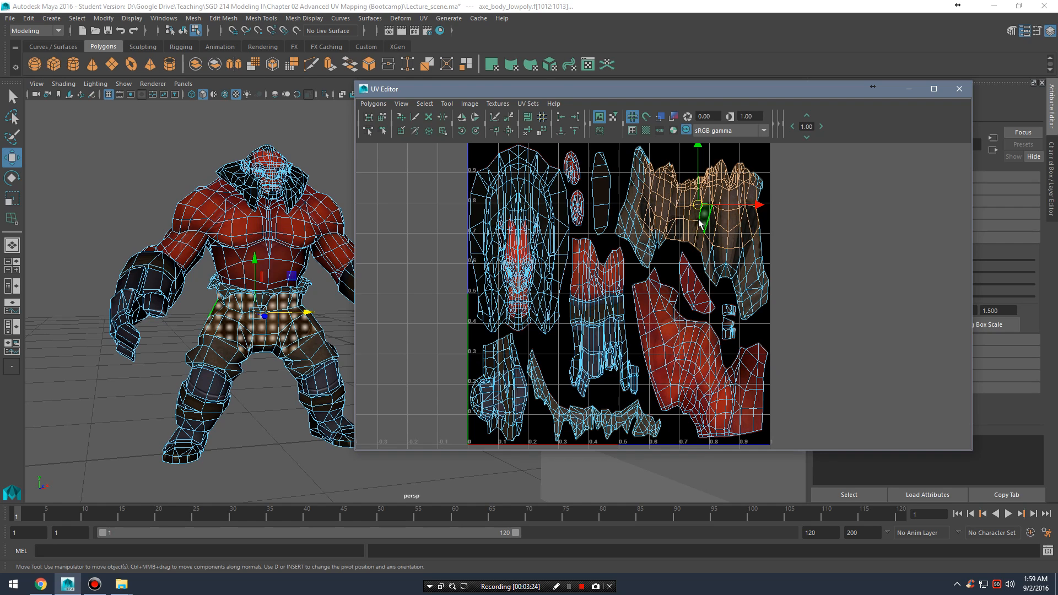
left_click_drag(649, 326, 722, 392)
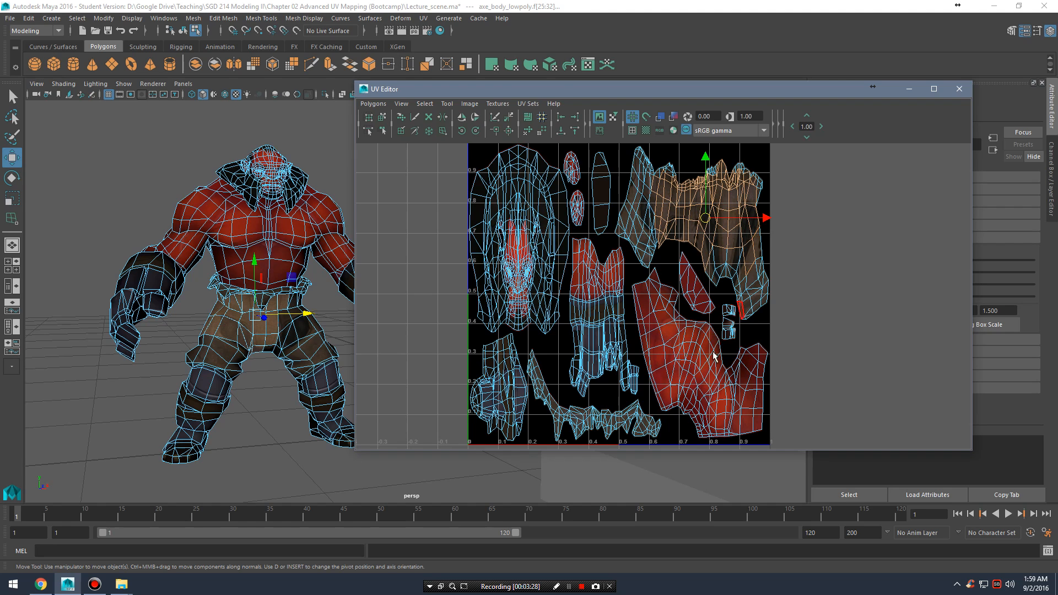
left_click_drag(627, 355, 648, 380)
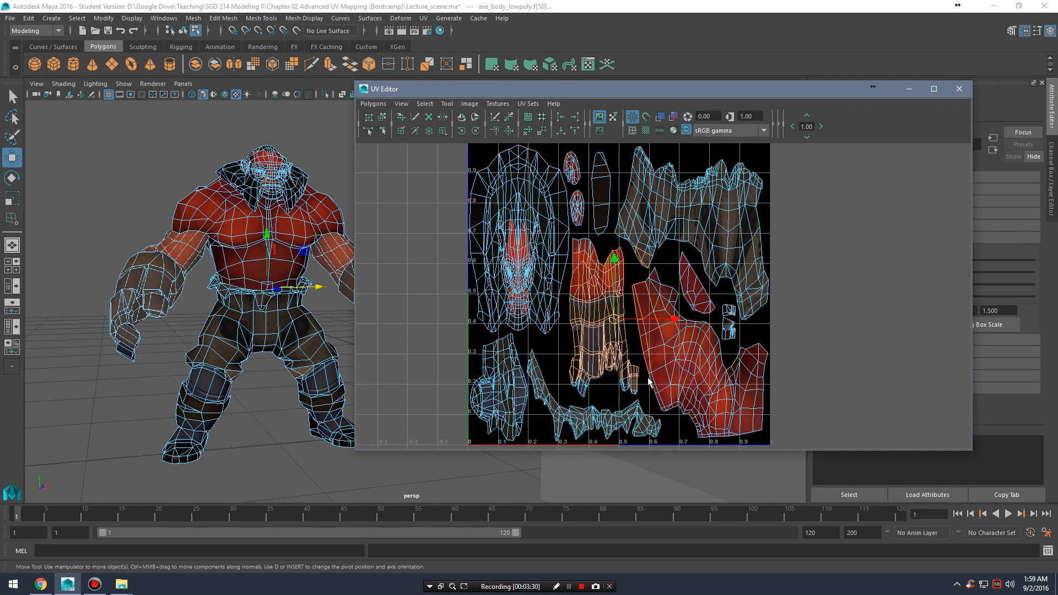
left_click_drag(577, 255, 627, 381)
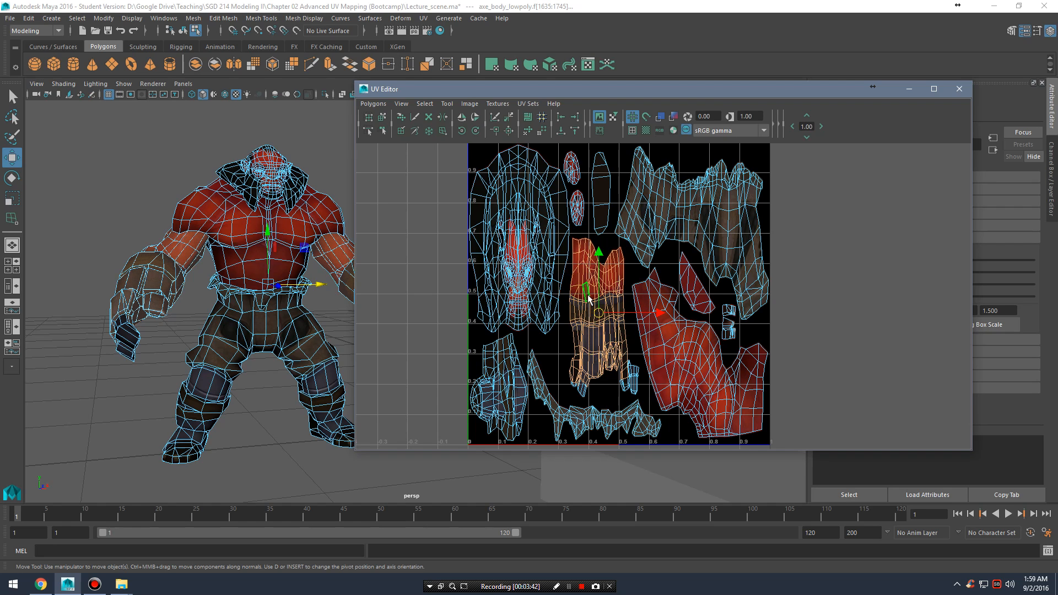
scroll(588, 298, "down", 1)
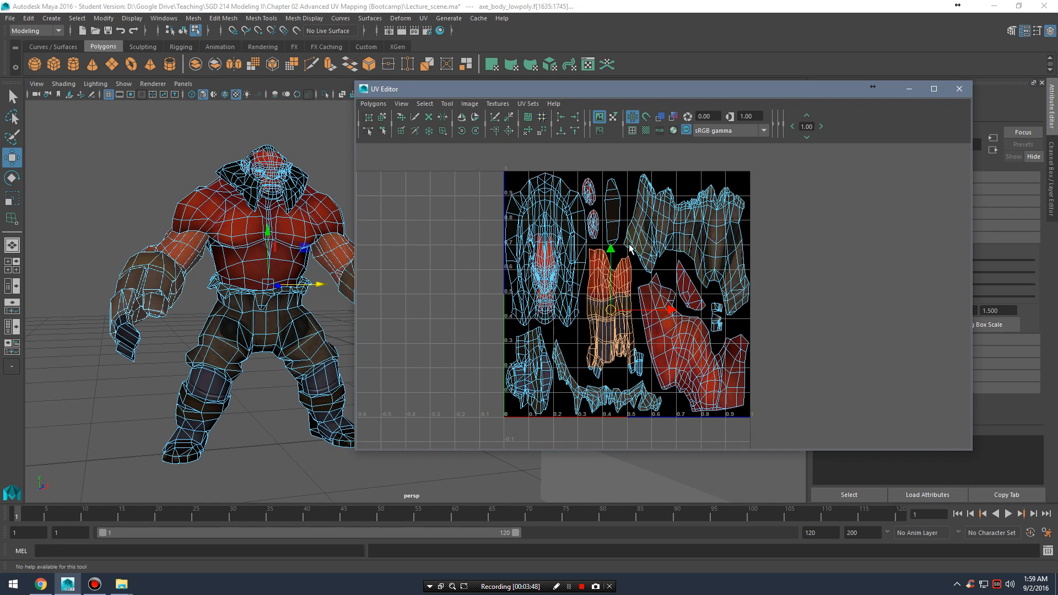
left_click(775, 292)
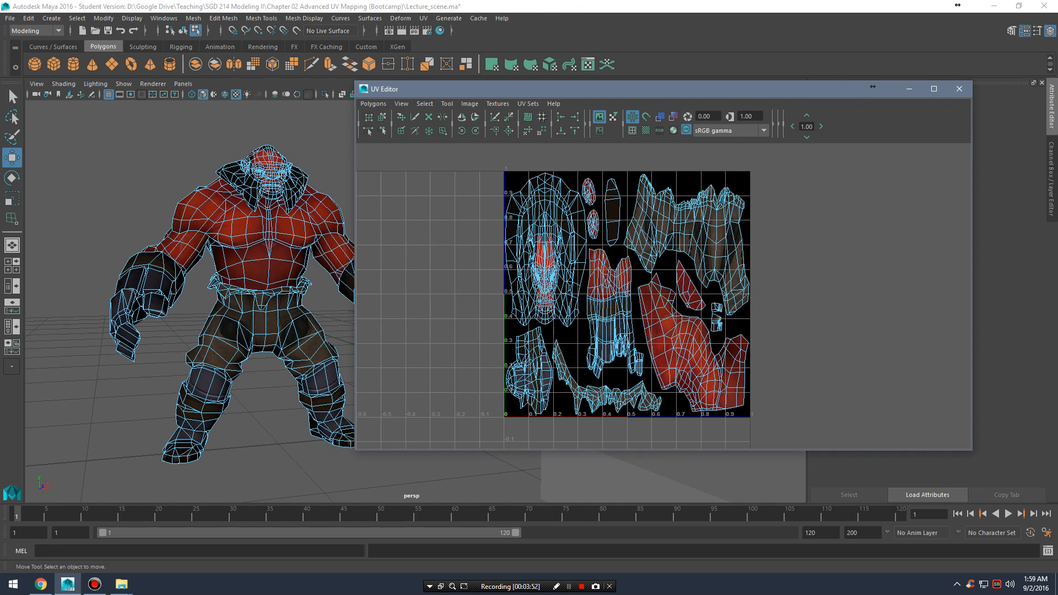
Step: Minimize the UV Editor and return the character's body to object mode
left_click(909, 88)
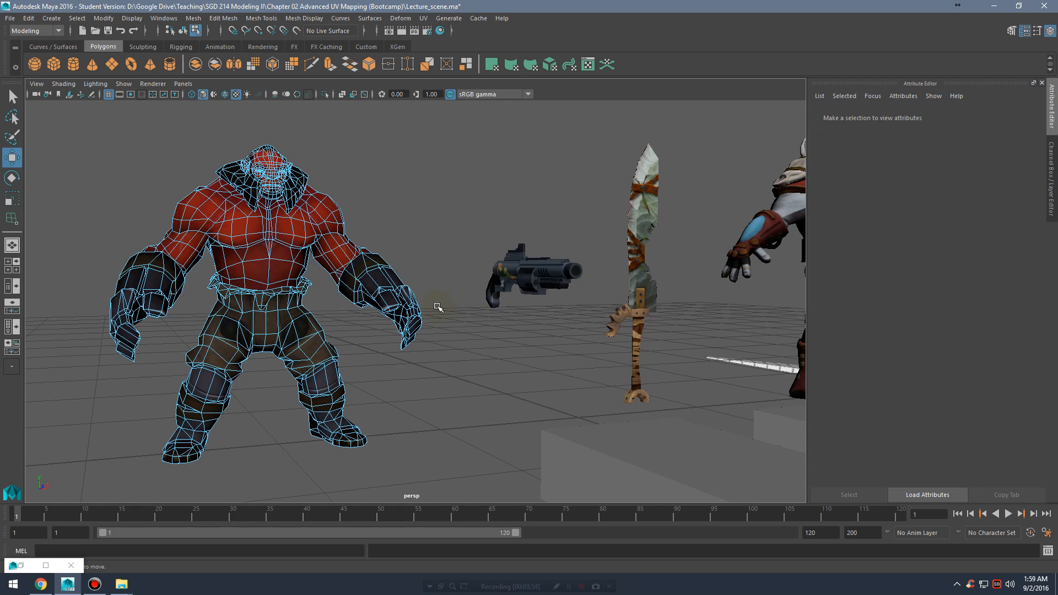
left_click_drag(507, 321, 353, 282, "alt")
right_click_drag(193, 223, 249, 204)
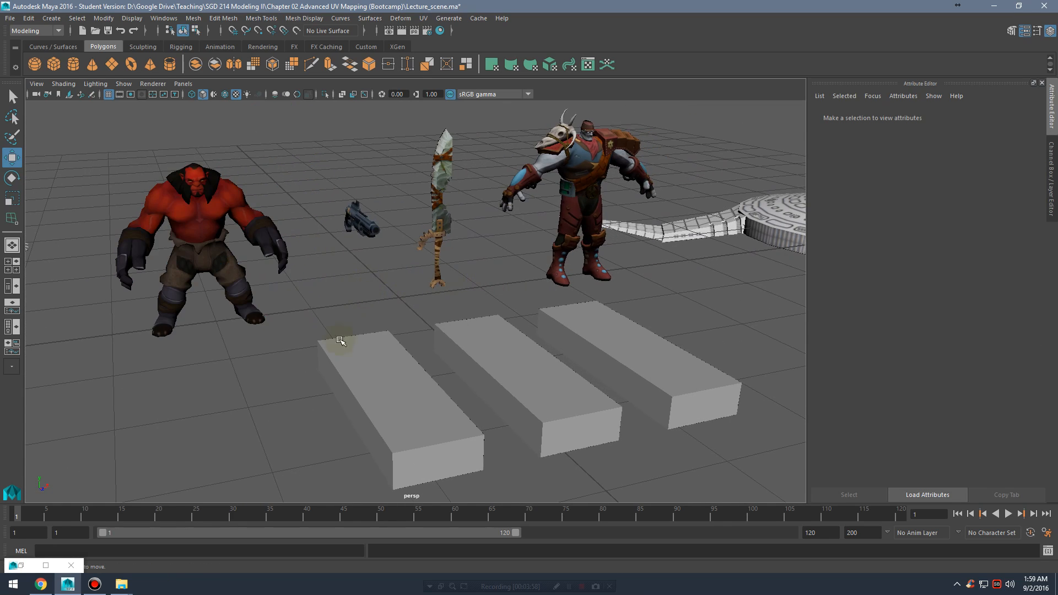
Step: Select the three grey readability cubes in front of the characters
left_click_drag(334, 365, 754, 521)
left_click_drag(683, 430, 590, 349, "alt")
right_click_drag(508, 362, 640, 395, "alt")
middle_click_drag(640, 395, 564, 342, "alt")
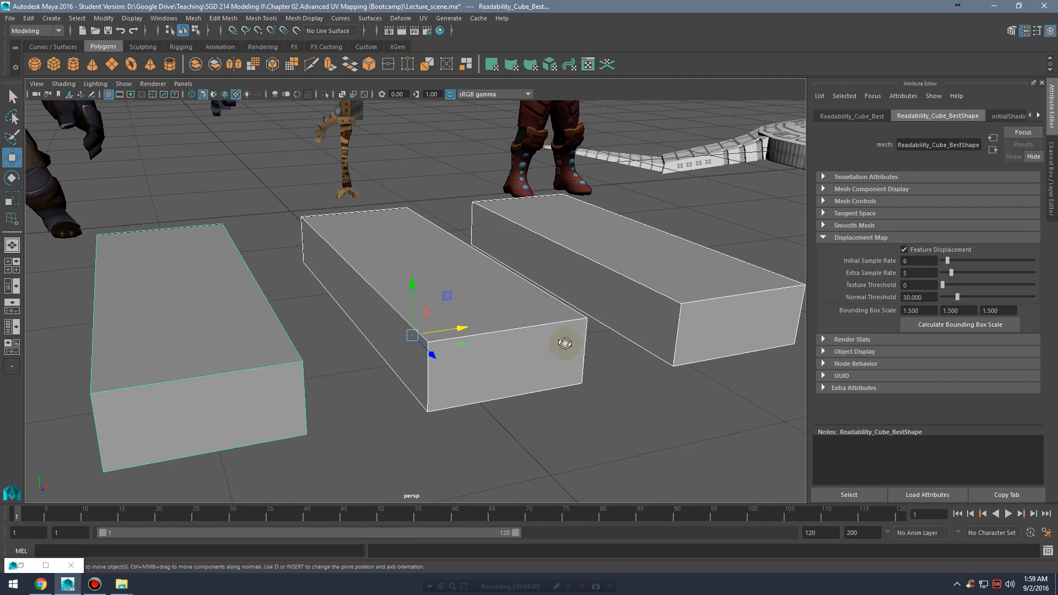
left_click_drag(564, 342, 608, 348, "alt")
right_click_drag(609, 349, 481, 354, "alt")
left_click_drag(482, 354, 481, 346, "alt")
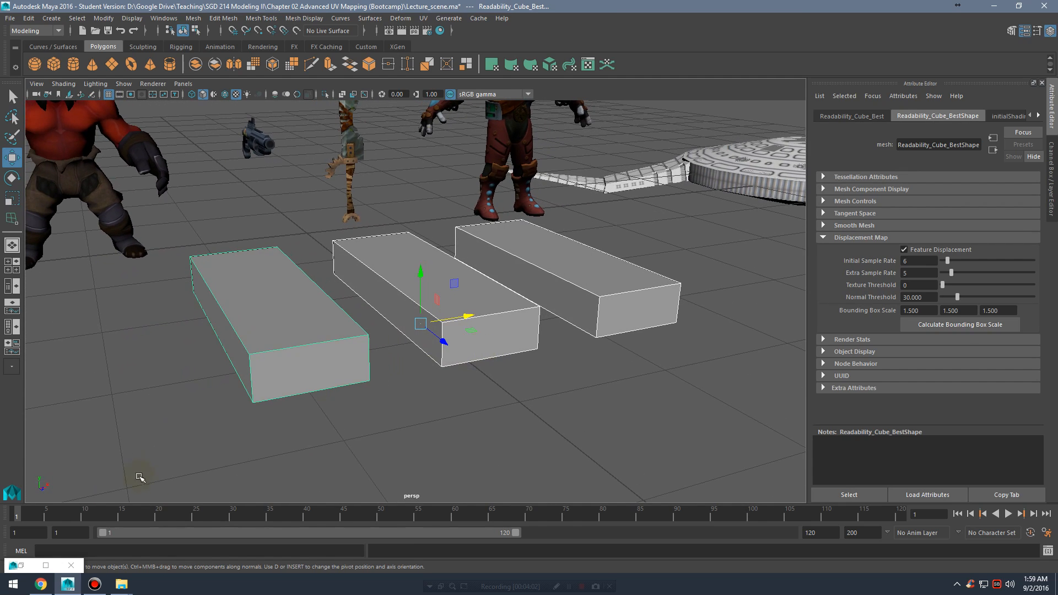
Step: Restore the UV Editor beside the cubes and display the checker texture on all three of them
left_click(45, 565)
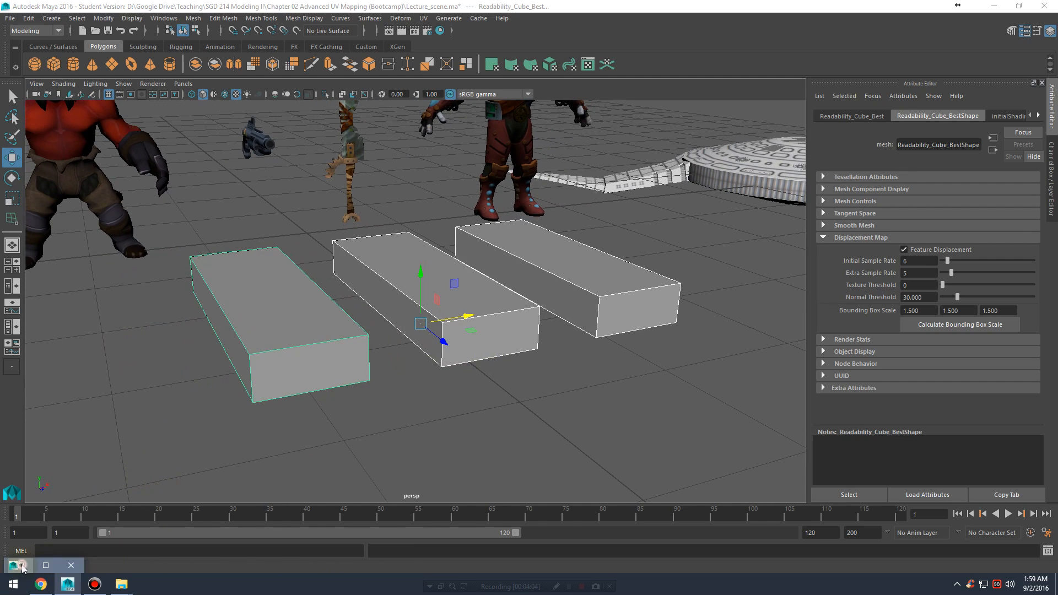
left_click_drag(640, 91, 804, 112)
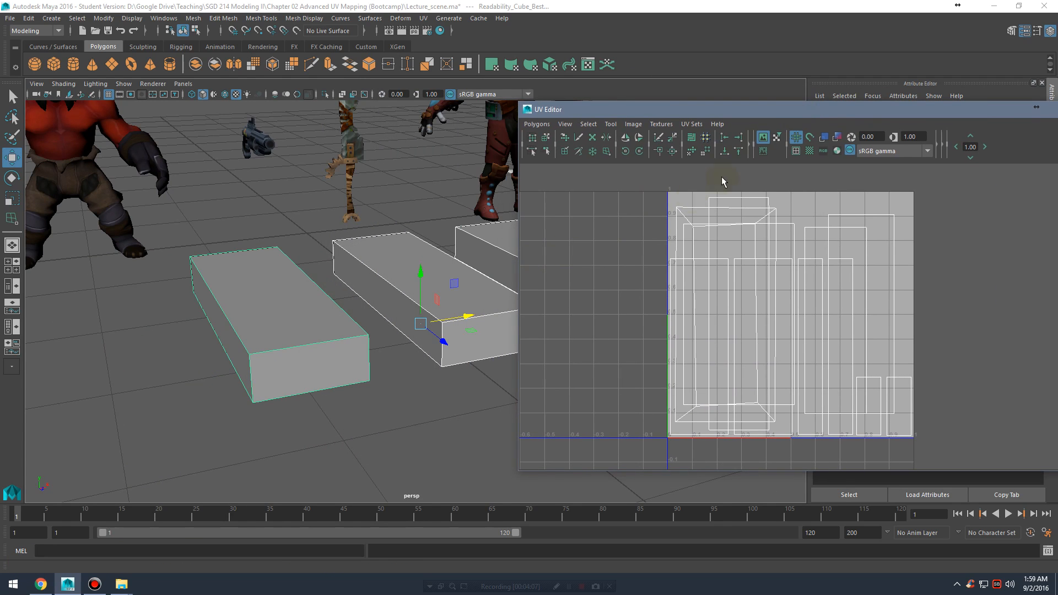
left_click(809, 151)
middle_click_drag(376, 372, 302, 370, "alt")
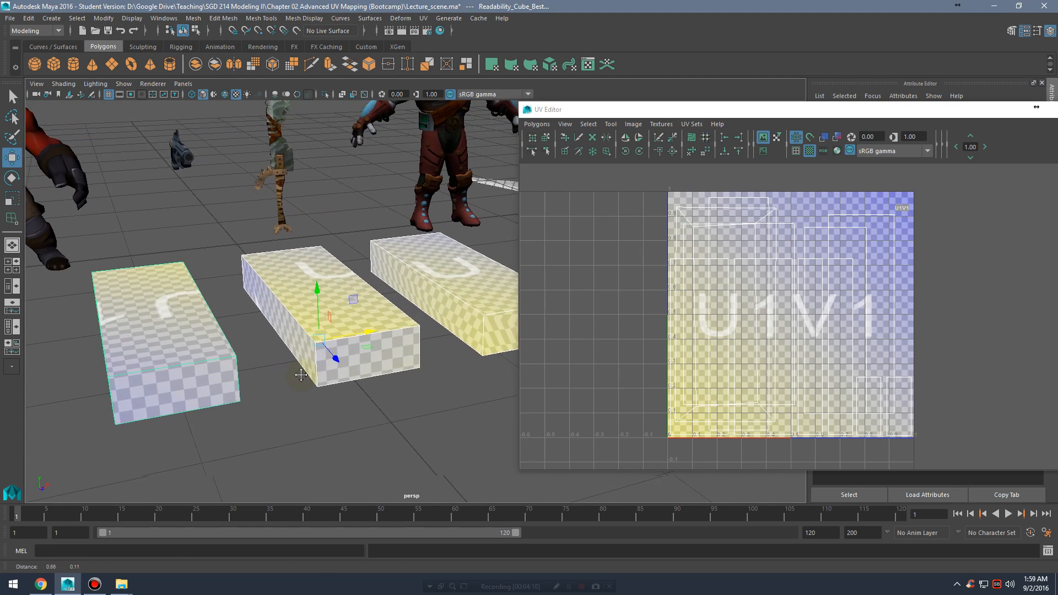
right_click_drag(302, 370, 420, 349, "alt")
middle_click_drag(420, 350, 371, 366, "alt")
right_click_drag(371, 366, 414, 348, "alt")
middle_click_drag(413, 347, 366, 347, "alt")
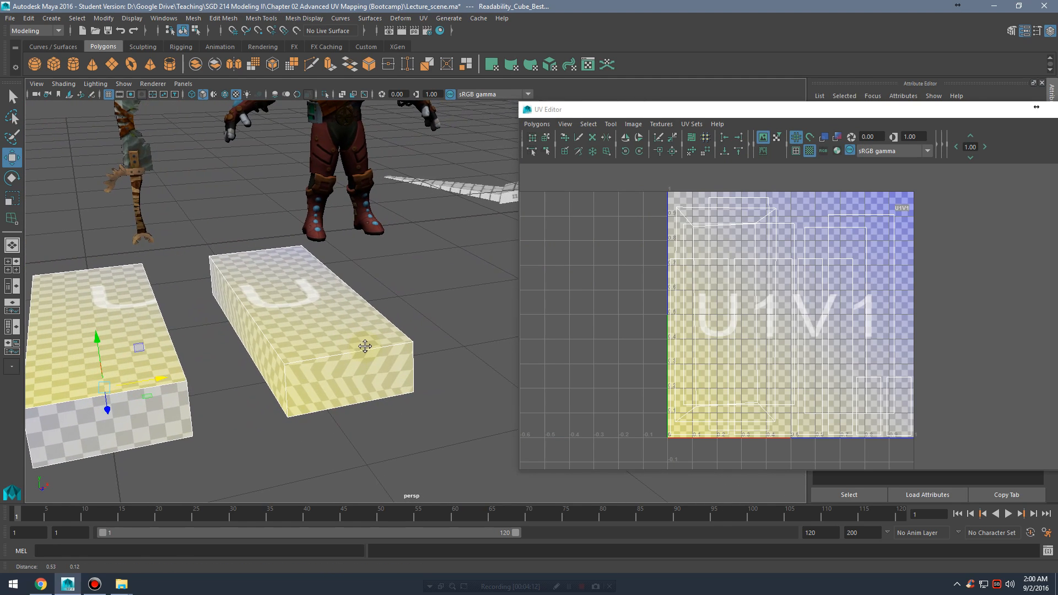
right_click_drag(366, 348, 473, 320, "alt")
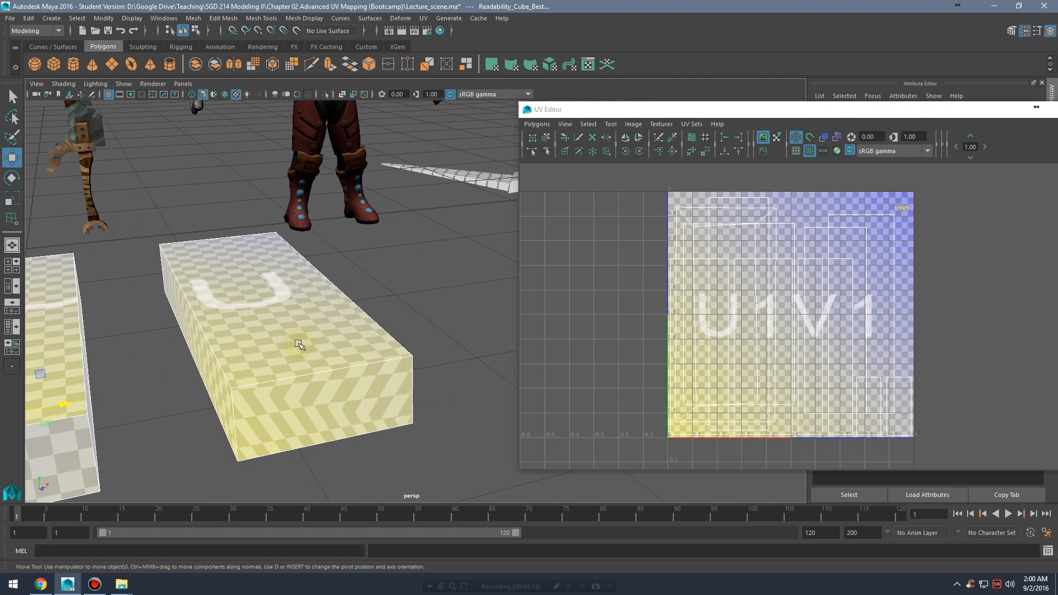
Step: Select only the Readability_Cube_Bad cube to isolate its layout in the UV Editor
left_click(324, 325)
middle_click_drag(368, 317, 427, 286, "alt")
right_click_drag(427, 286, 562, 295, "alt")
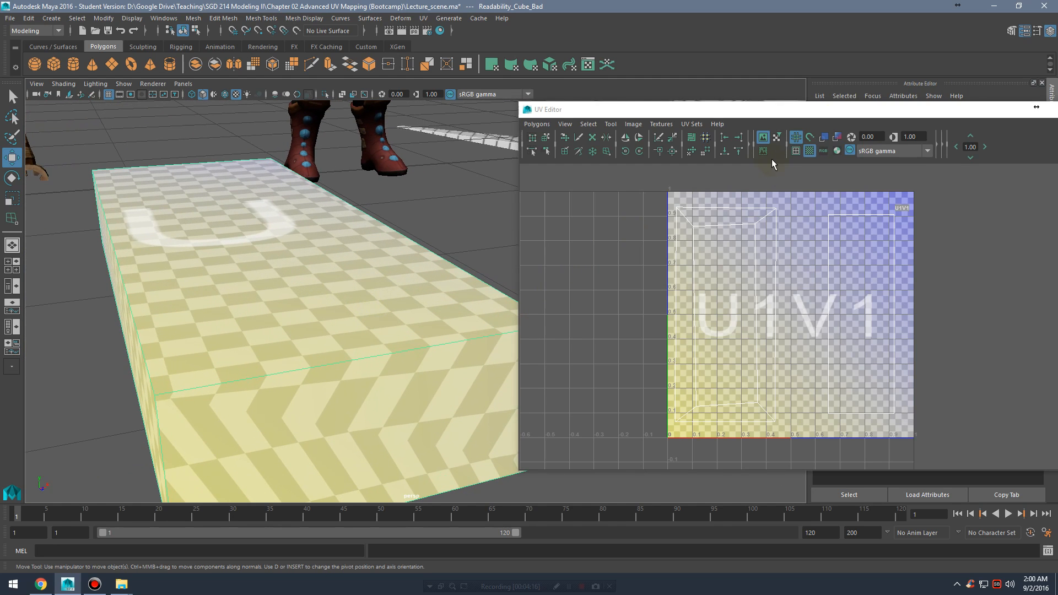
left_click(763, 154)
Step: Switch the bad cube to face selection and select its underside face
right_click_drag(260, 380, 328, 351, "alt")
left_click_drag(327, 350, 375, 333, "alt")
middle_click_drag(376, 333, 314, 225, "alt")
right_click_drag(315, 225, 331, 251)
left_click(411, 275)
right_click_drag(411, 274, 334, 277, "alt")
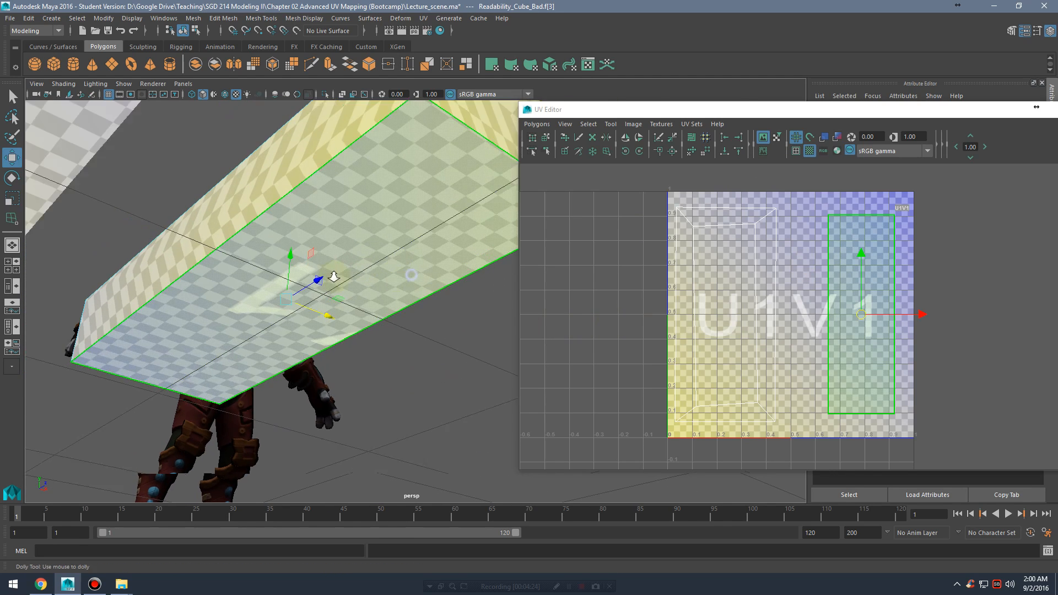
left_click_drag(334, 276, 386, 301, "alt")
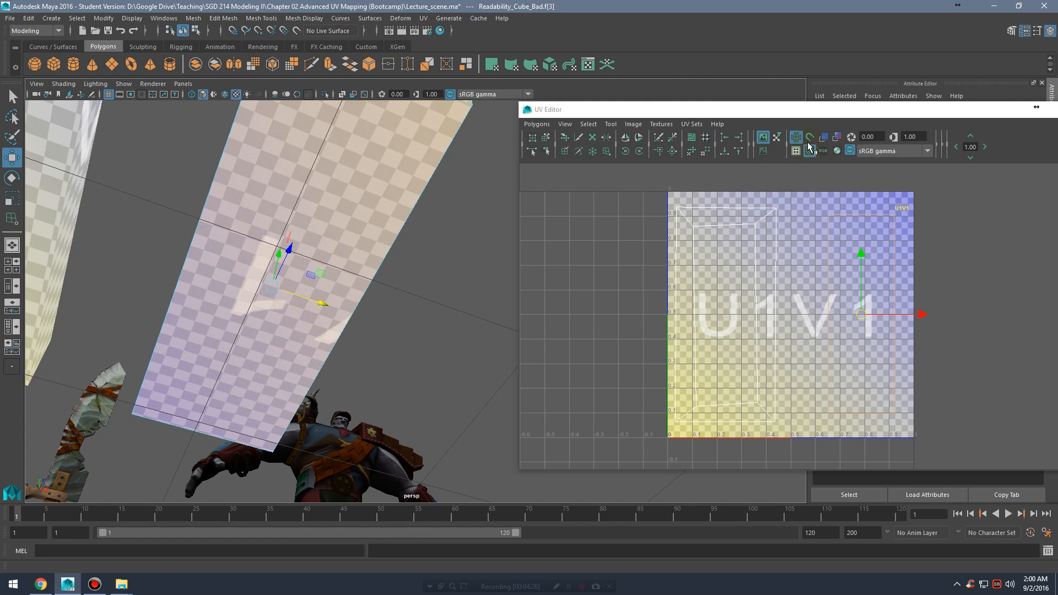
Step: Turn on shaded UV display so the bad cube's shells appear filled in the UV Editor
left_click(826, 138)
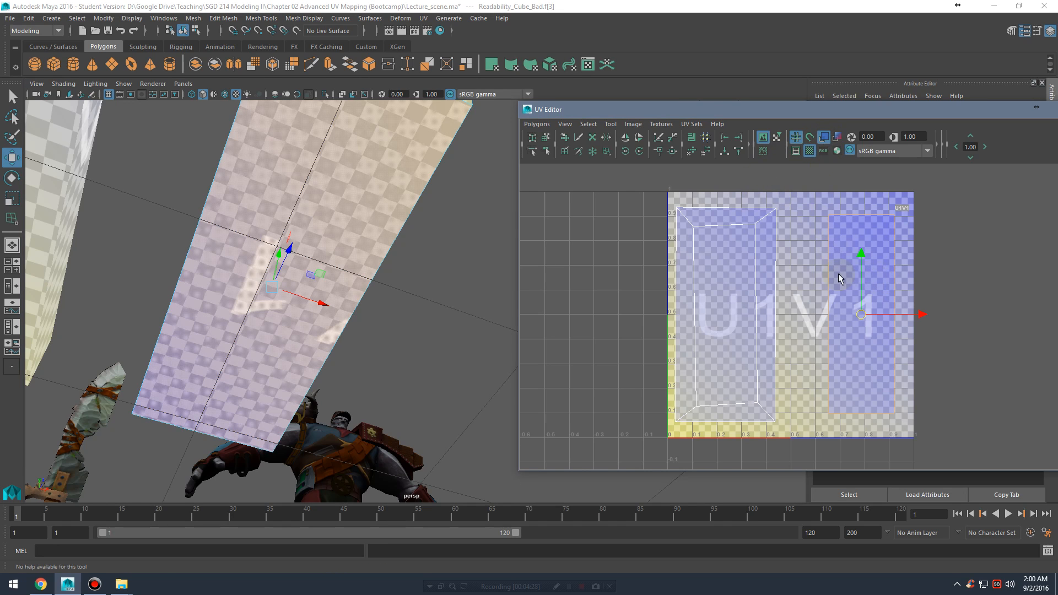
middle_click_drag(729, 275, 683, 288, "alt")
right_click_drag(683, 289, 768, 301, "alt")
middle_click_drag(769, 301, 776, 315, "alt")
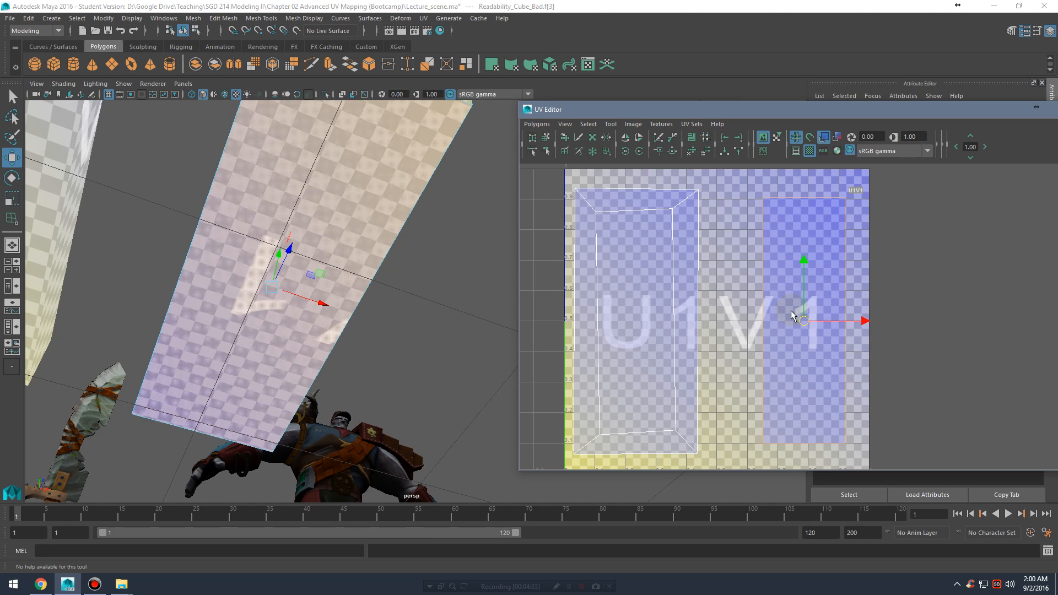
Step: Examine the bad cube's tapered border faces in the UV Editor against the checker pattern on its end face
left_click_drag(333, 259, 325, 345, "alt")
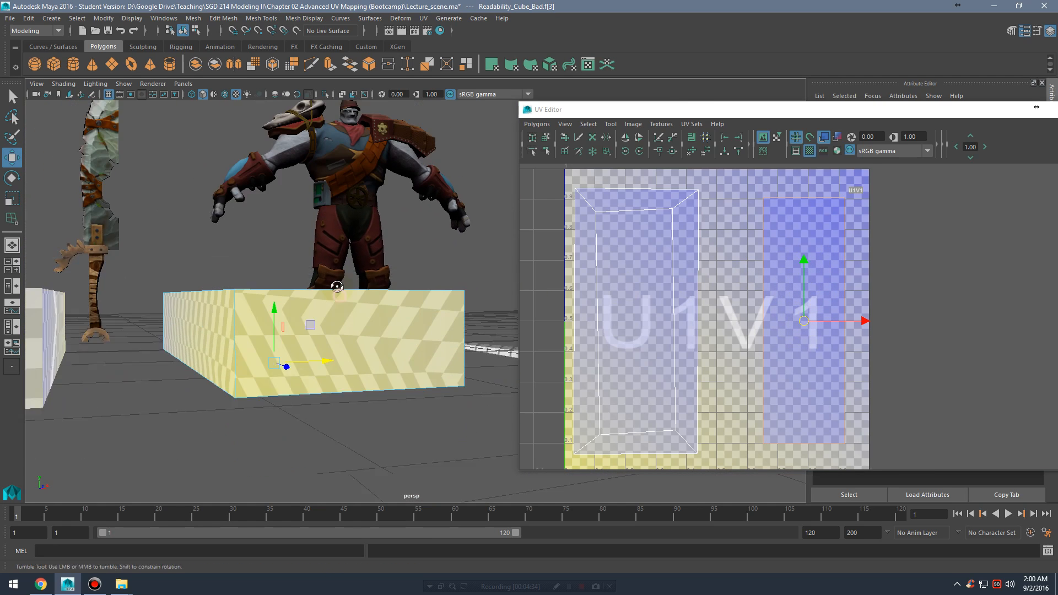
left_click_drag(335, 287, 320, 299, "alt")
right_click_drag(616, 237, 682, 264, "alt")
middle_click_drag(651, 230, 703, 242, "alt")
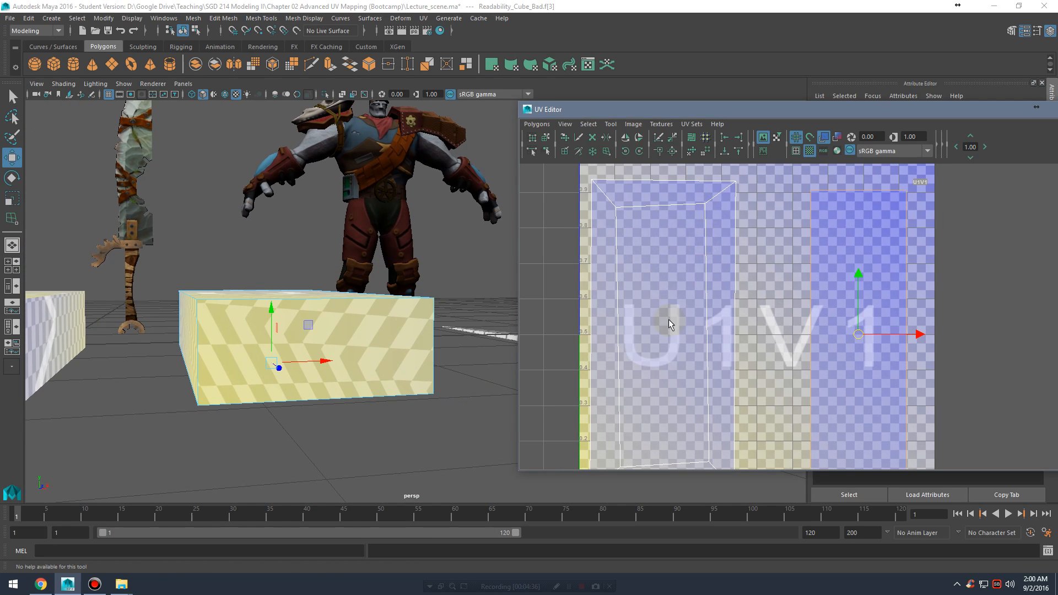
middle_click_drag(669, 319, 662, 385, "alt")
right_click_drag(661, 385, 782, 368, "alt")
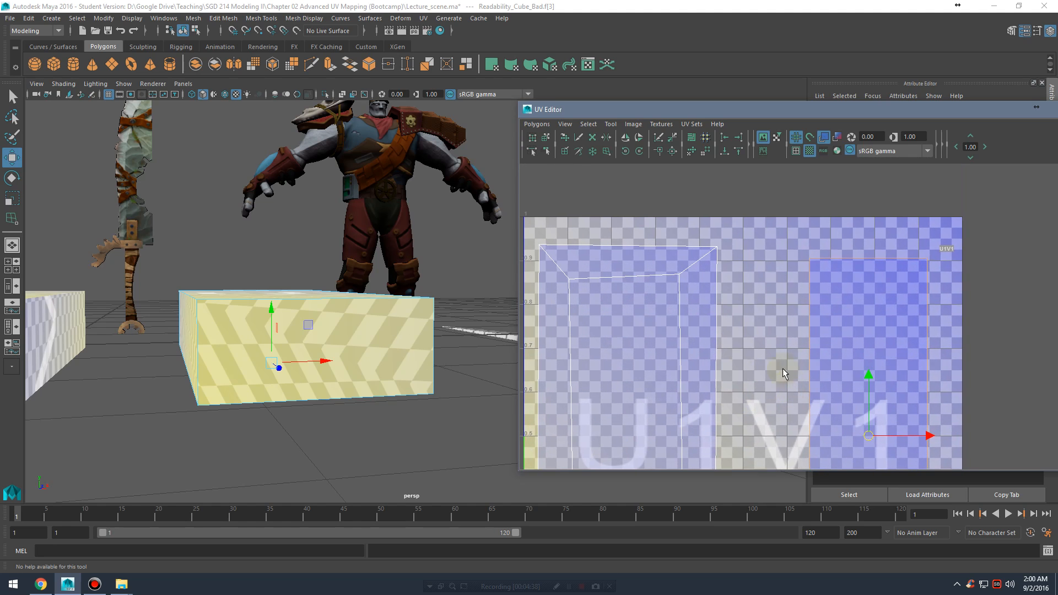
middle_click_drag(674, 336, 742, 324, "alt")
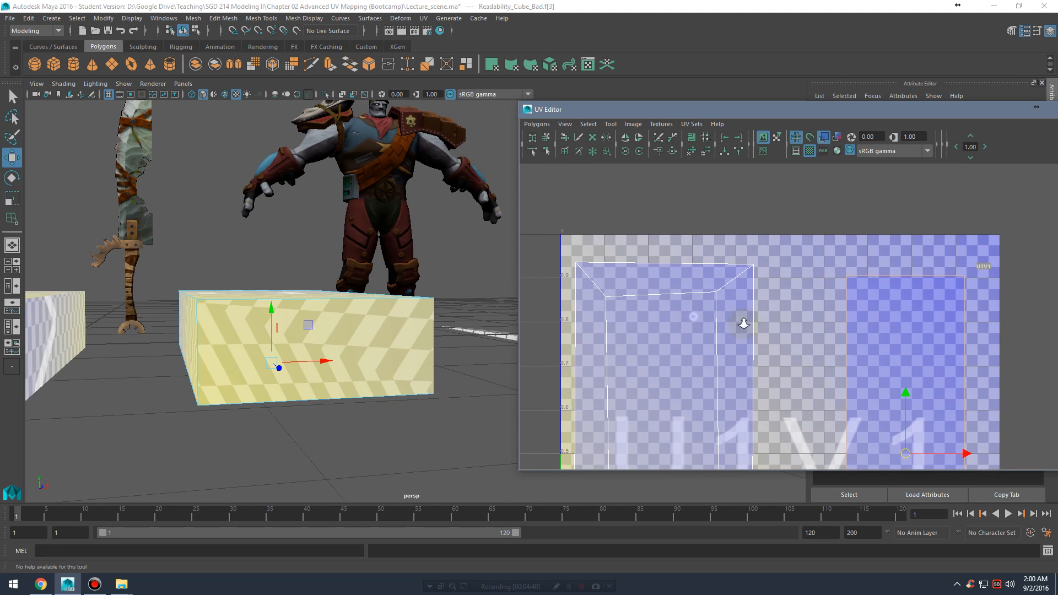
right_click_drag(742, 323, 780, 326, "alt")
middle_click_drag(662, 289, 716, 283, "alt")
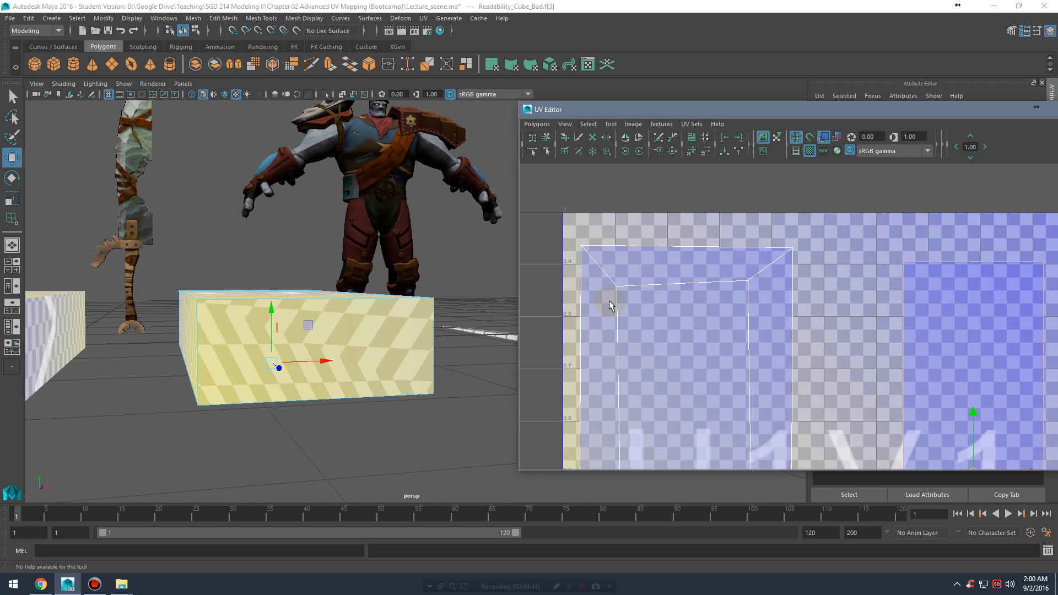
mouse_move(744, 307)
middle_mouse_down("alt")
mouse_move(751, 215)
mouse_move(766, 204)
middle_mouse_up("alt")
middle_click_drag(762, 395, 762, 287, "alt")
middle_click_drag(746, 178, 746, 255, "alt")
middle_click_drag(750, 135, 753, 310, "alt")
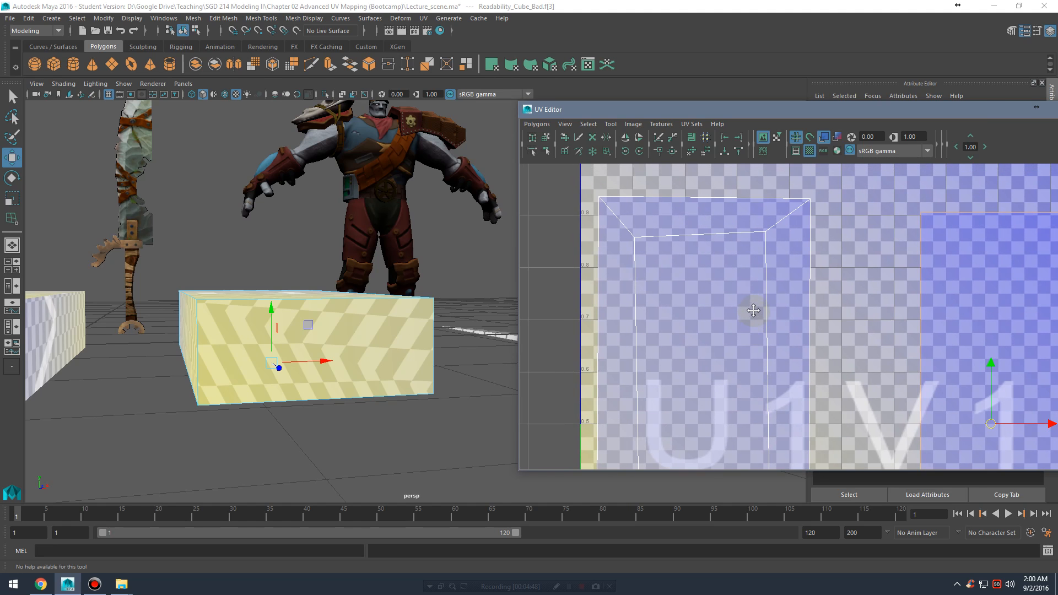
Step: Examine the checker distortion on the bad cube's end and long side faces from several angles
left_click_drag(319, 314, 407, 309, "alt")
right_click_drag(406, 309, 428, 327, "alt")
left_click_drag(428, 326, 342, 347, "alt")
left_click(342, 347)
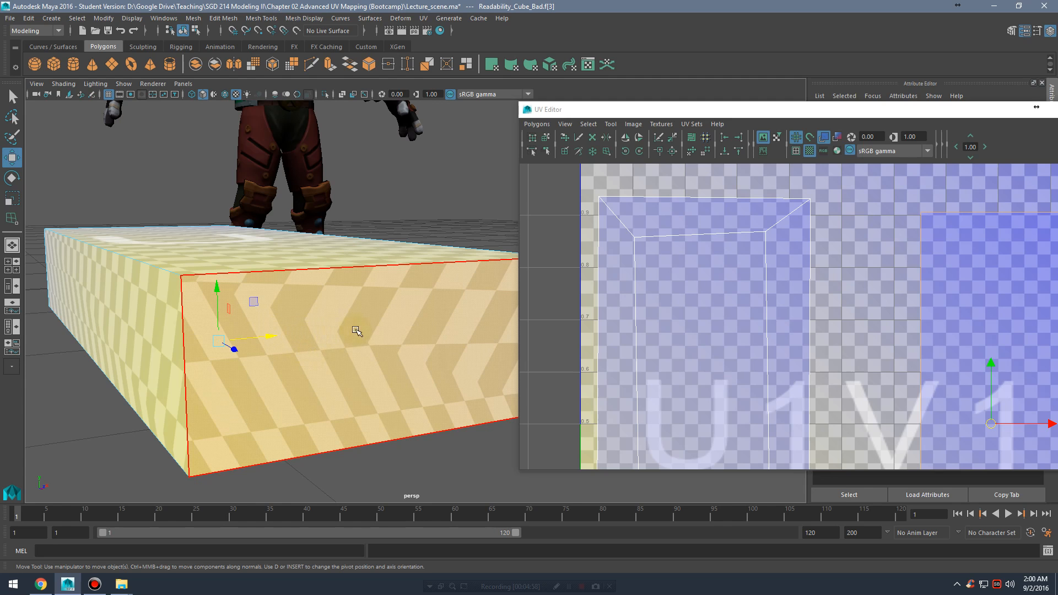
left_click_drag(385, 349, 331, 366, "alt")
right_click_drag(331, 366, 496, 392, "alt")
left_click_drag(495, 392, 357, 287, "alt")
left_click(358, 287)
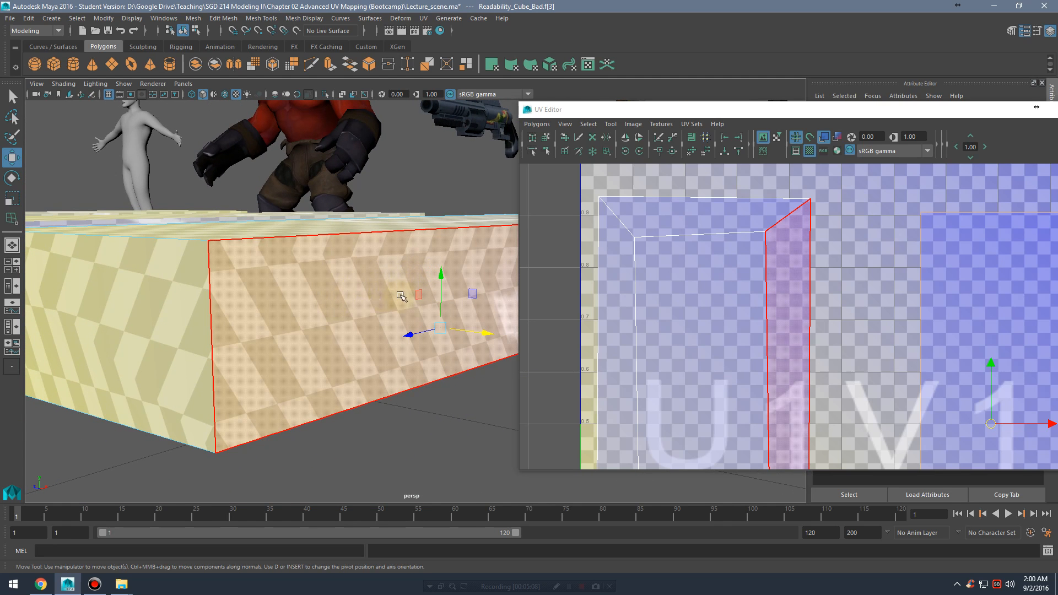
left_click_drag(299, 331, 416, 323, "alt")
middle_click_drag(416, 323, 333, 362, "alt")
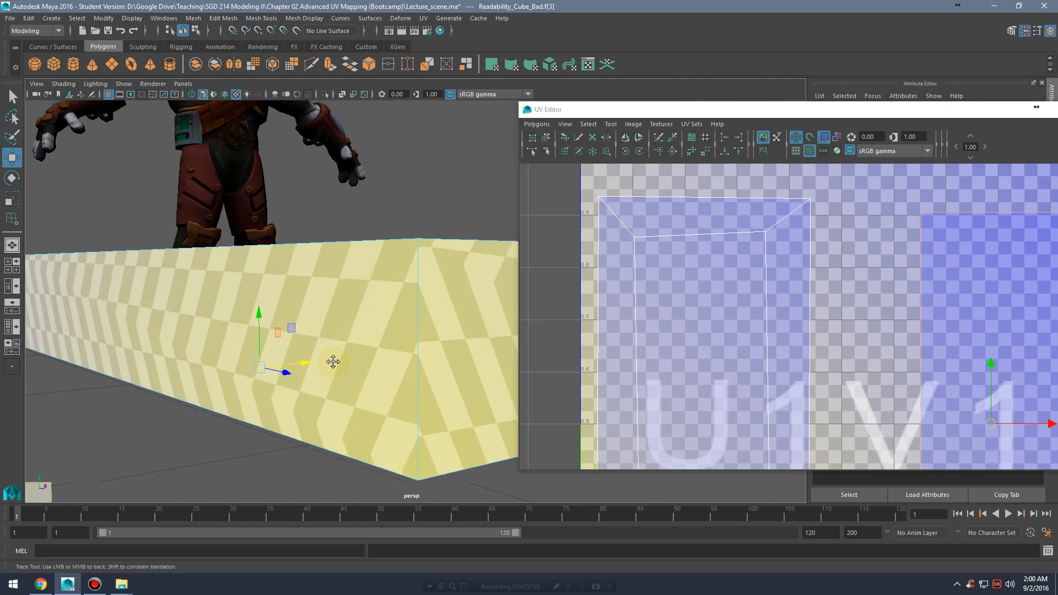
right_click_drag(332, 362, 408, 341, "alt")
Step: Select a long side face of the bad cube to locate its narrow tapered strip in the UV layout
middle_click_drag(736, 317, 728, 272, "alt")
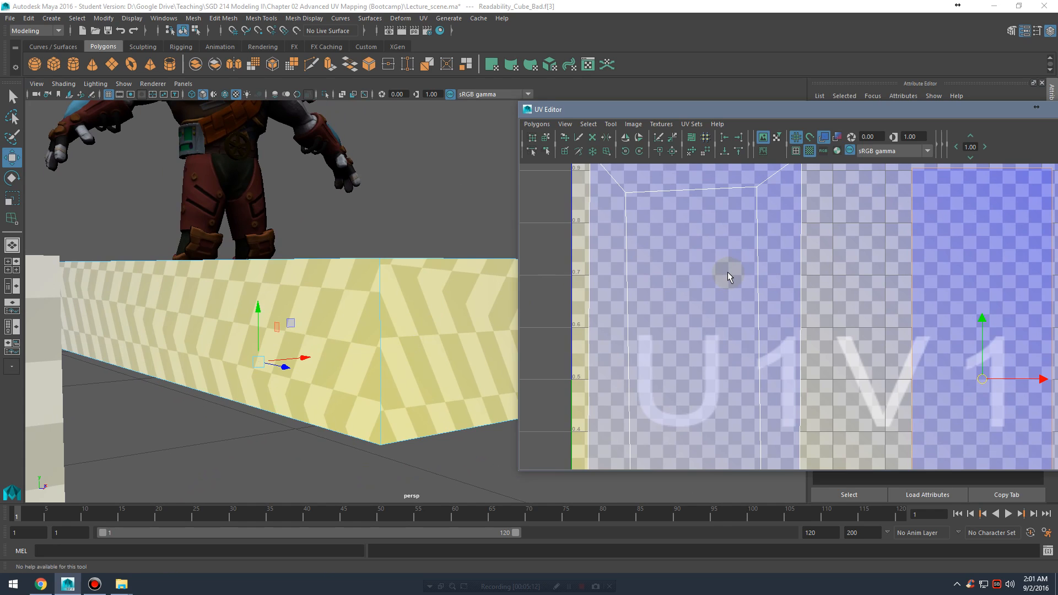
scroll(727, 272, "down", 2)
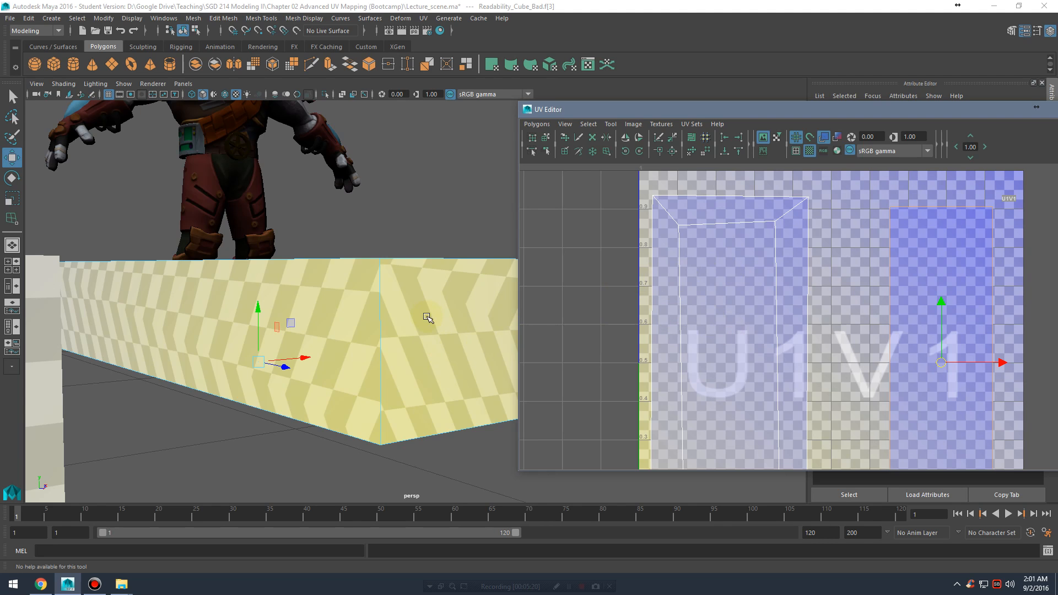
scroll(428, 317, "down", 3)
left_click_drag(427, 317, 468, 331, "alt")
left_click(326, 336)
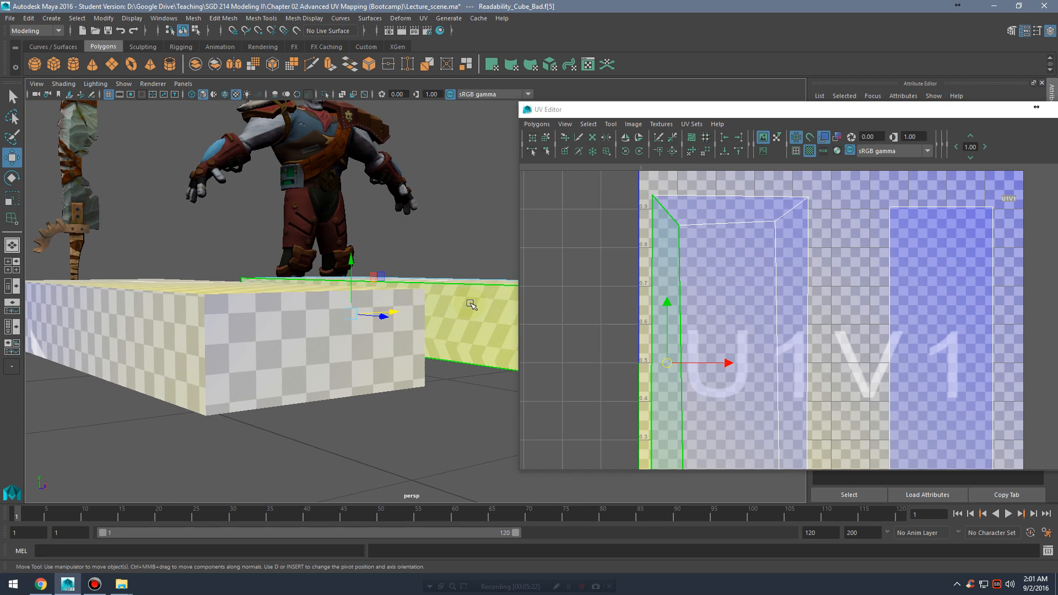
Step: Return to object mode and select the Readability_Cube_Better cube to inspect its UV layout
right_click_drag(469, 276, 520, 261)
left_click(364, 323)
mouse_move(364, 323)
left_mouse_down("alt")
mouse_move(399, 333)
mouse_move(367, 337)
mouse_move(385, 366)
mouse_move(394, 355)
mouse_move(306, 355)
mouse_move(440, 371)
mouse_move(472, 361)
mouse_move(368, 355)
mouse_move(349, 366)
mouse_move(432, 344)
mouse_move(331, 362)
mouse_move(356, 385)
mouse_move(328, 337)
mouse_move(368, 328)
left_mouse_up("alt")
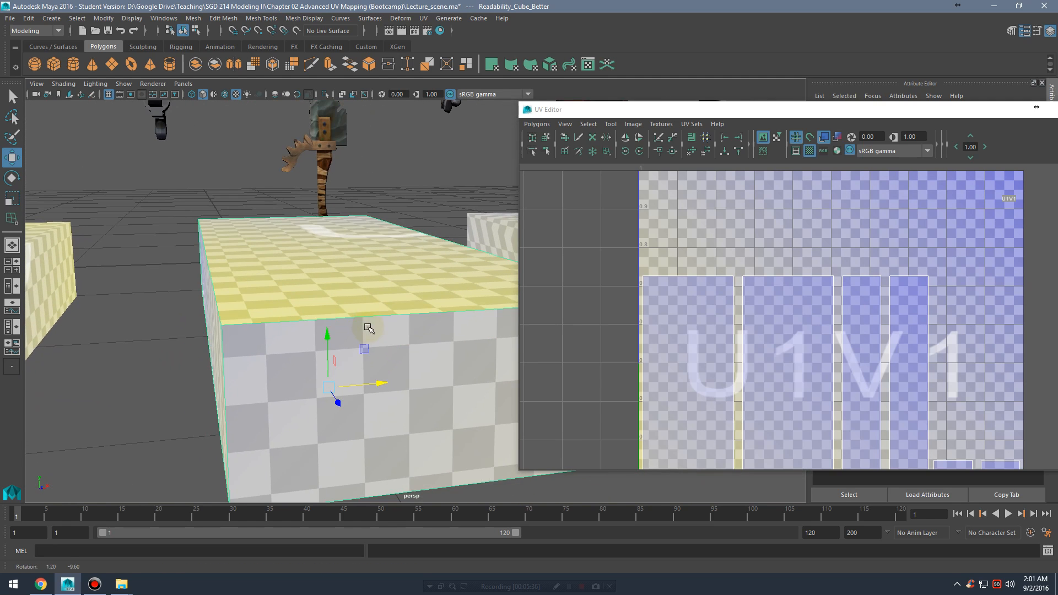
Step: Select the better cube's faces one after another in the UV Editor to match each UV shell to its side of the model
middle_click_drag(368, 327, 336, 314, "alt")
right_click_drag(805, 315, 758, 285, "alt")
middle_click_drag(866, 387, 789, 318, "alt")
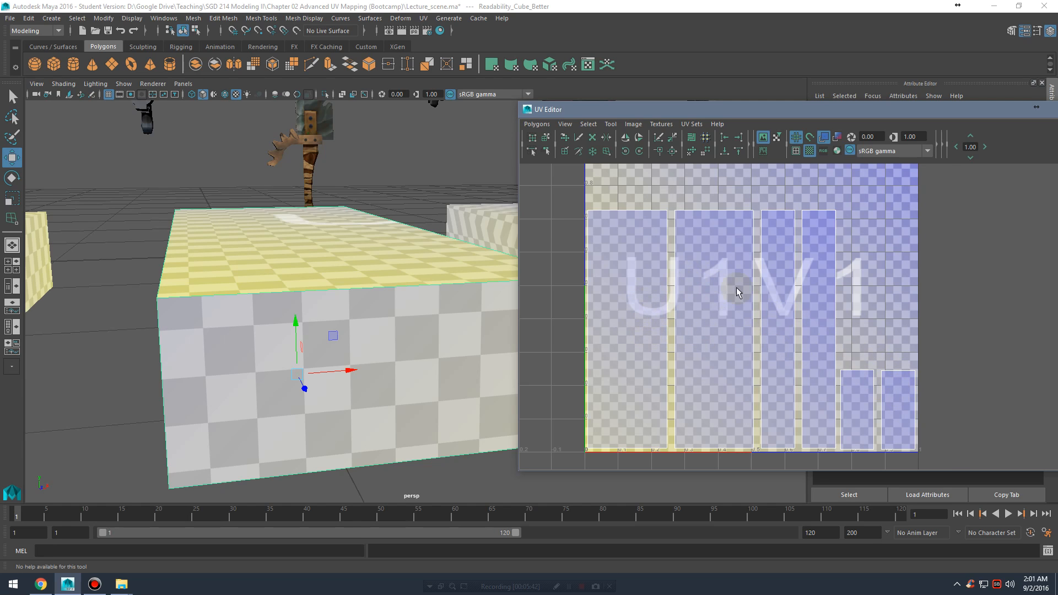
right_click_drag(736, 287, 703, 306, "alt")
right_click_drag(599, 262, 577, 249)
left_click(625, 263)
left_click(723, 278)
left_click(779, 271)
left_click(861, 389)
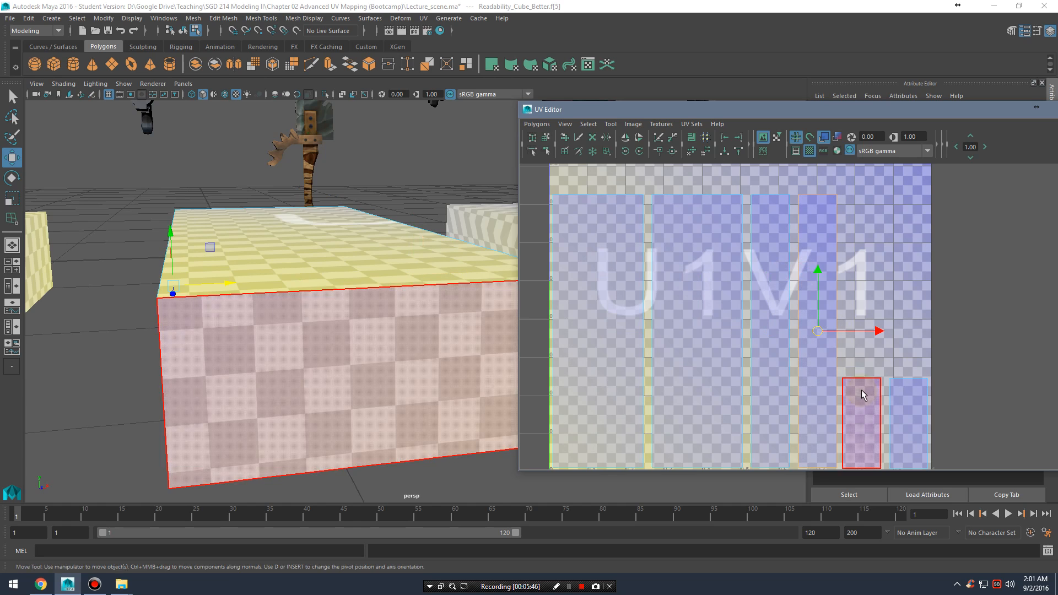
left_click(909, 420)
left_click(800, 336)
left_click(716, 318)
left_click(607, 305)
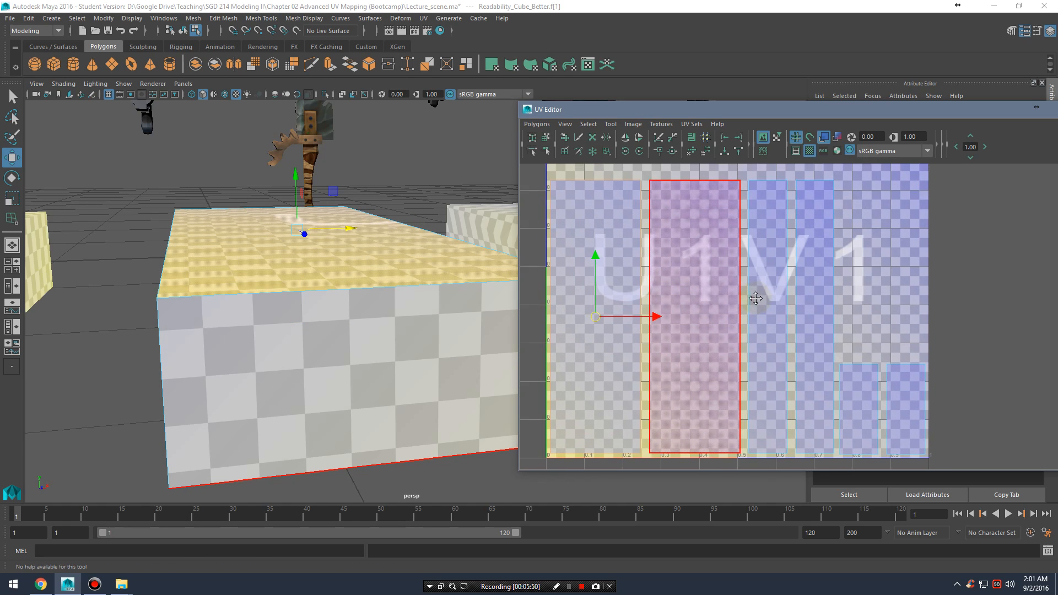
scroll(735, 295, "down", 2)
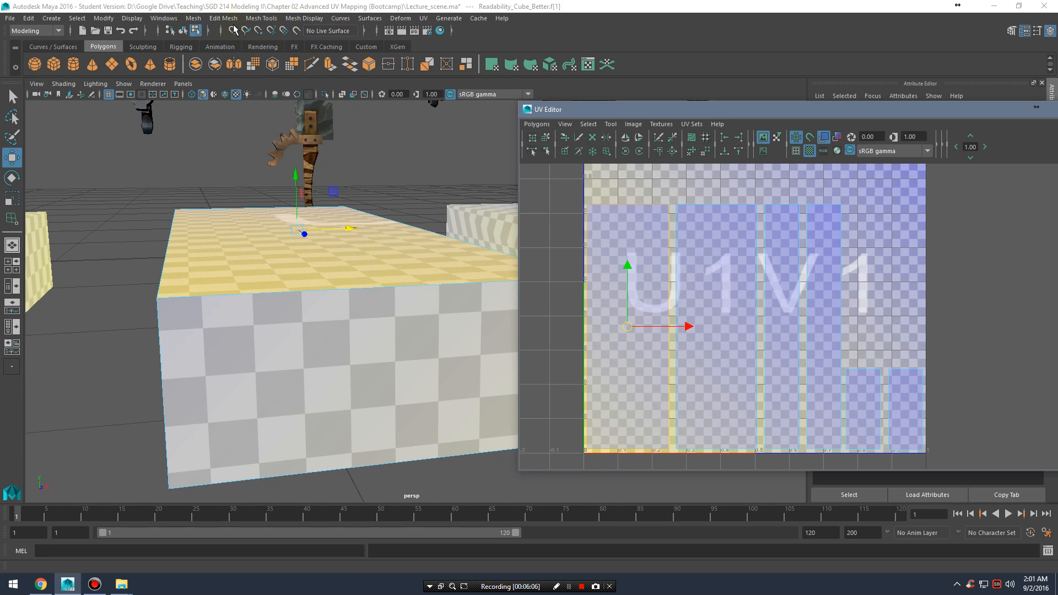
Step: Turn on the Poly Count heads-up display in the viewport
left_click(121, 22)
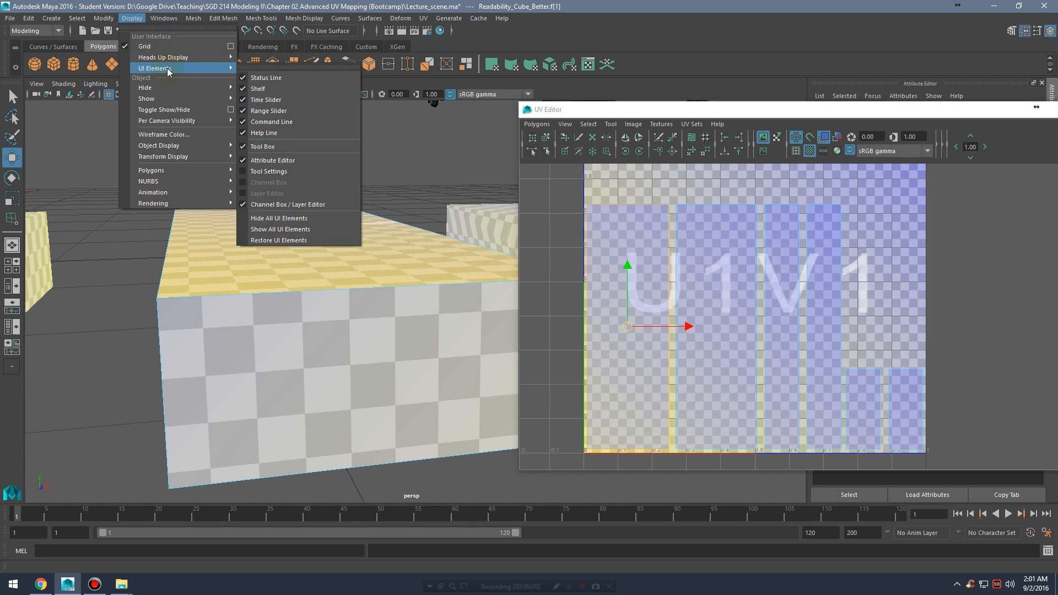
mouse_move(178, 59)
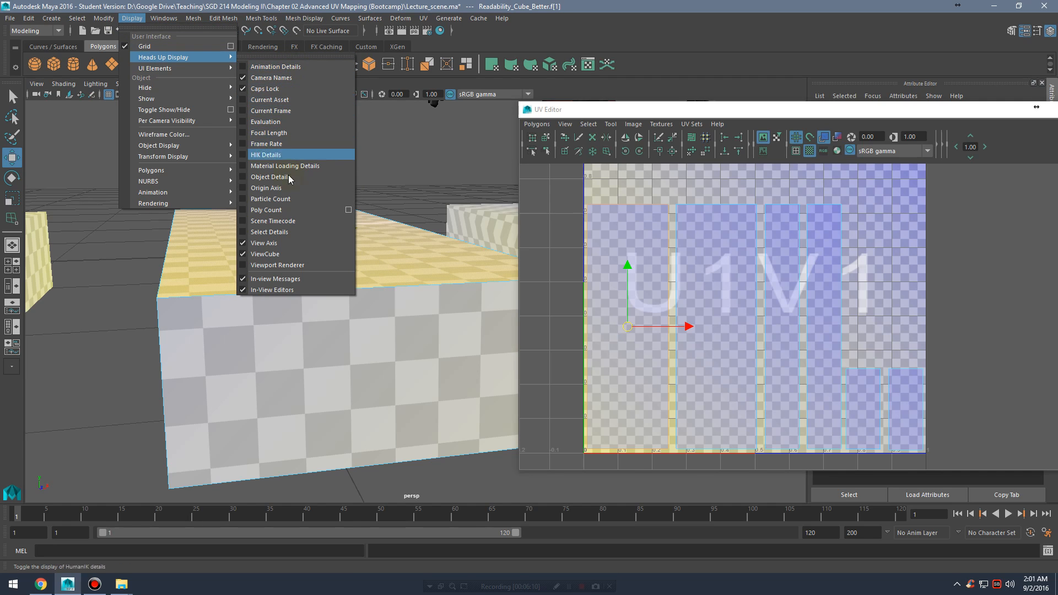
left_click(280, 210)
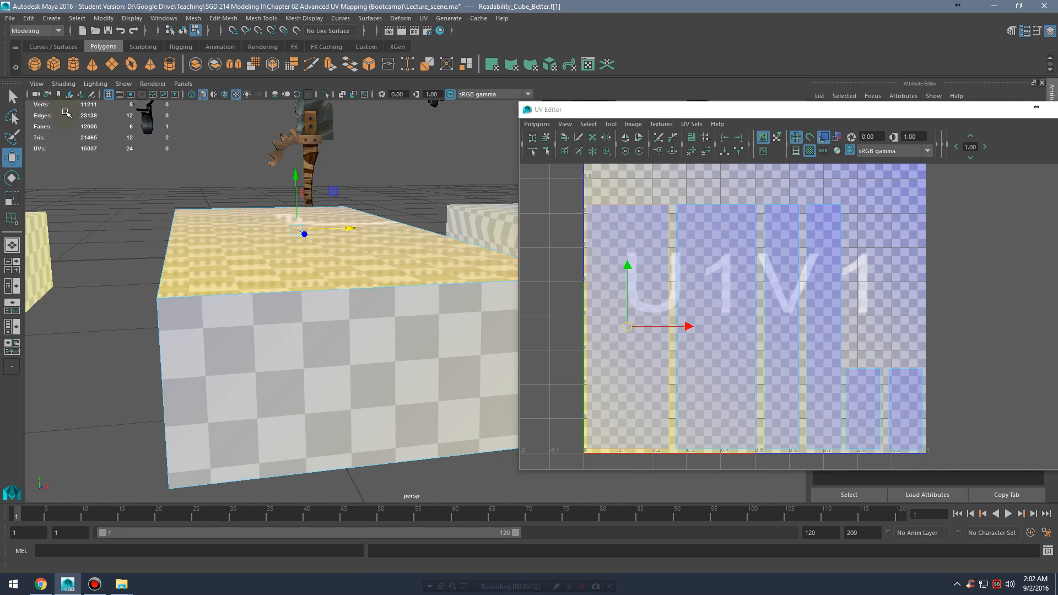
Step: Select all faces of the better cube, return to object mode with the whole cube selected, and read its vertex and UV counts
double_click(330, 295)
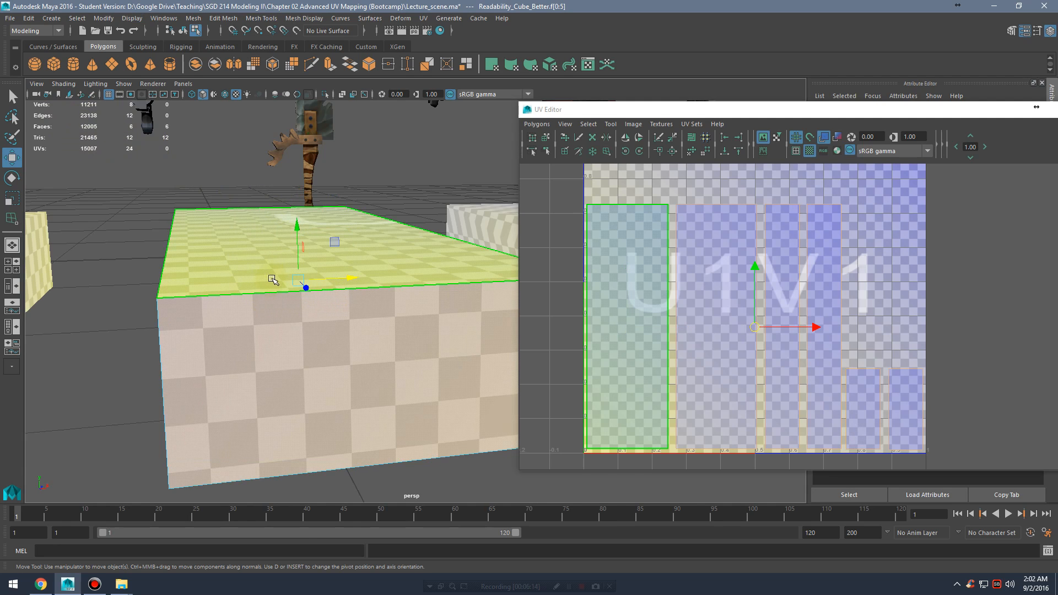
right_click_drag(261, 276, 337, 244)
left_click(244, 228)
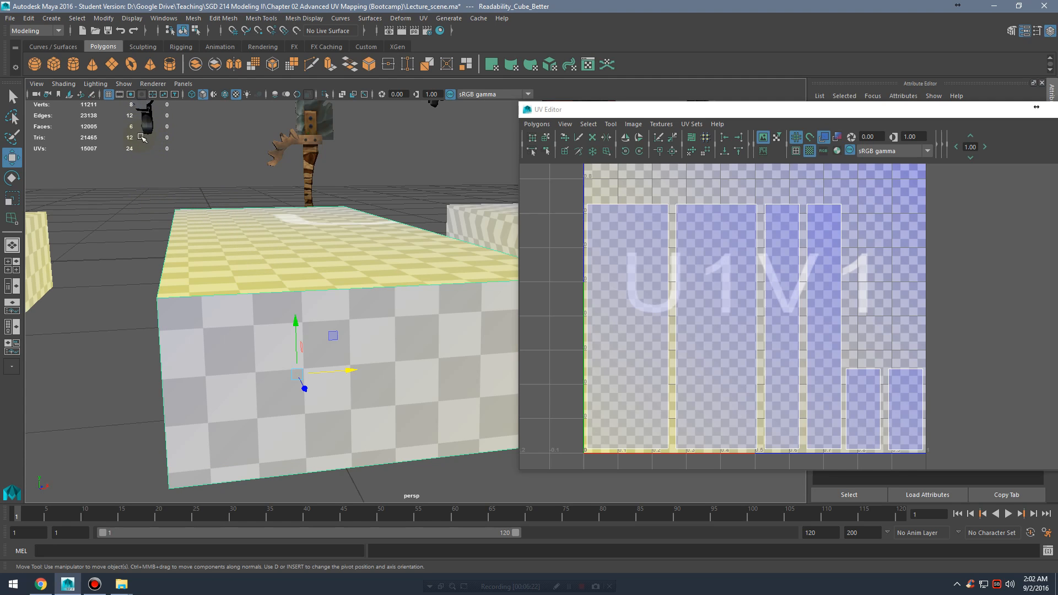
left_click_drag(230, 268, 149, 125, "alt")
left_click_drag(283, 257, 338, 281, "alt")
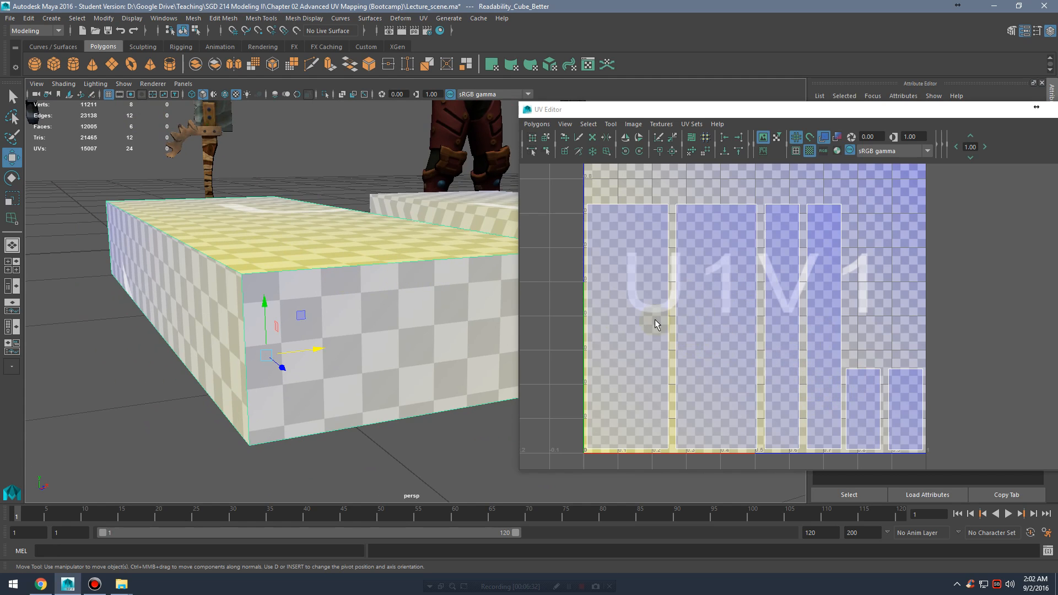
Step: Examine how the checker pattern meets along the better cube's long top edge
left_click_drag(429, 281, 374, 305, "alt")
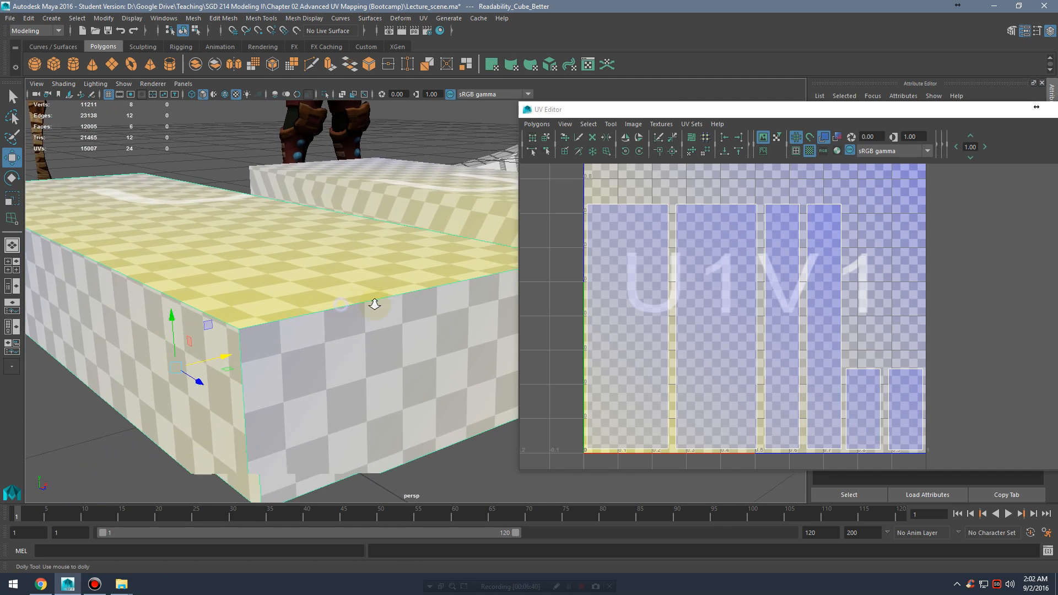
right_click_drag(374, 305, 345, 302, "alt")
left_click_drag(345, 302, 385, 309, "alt")
right_click_drag(385, 309, 450, 316, "alt")
left_click_drag(450, 315, 271, 298, "alt")
middle_click_drag(364, 337, 324, 295, "alt")
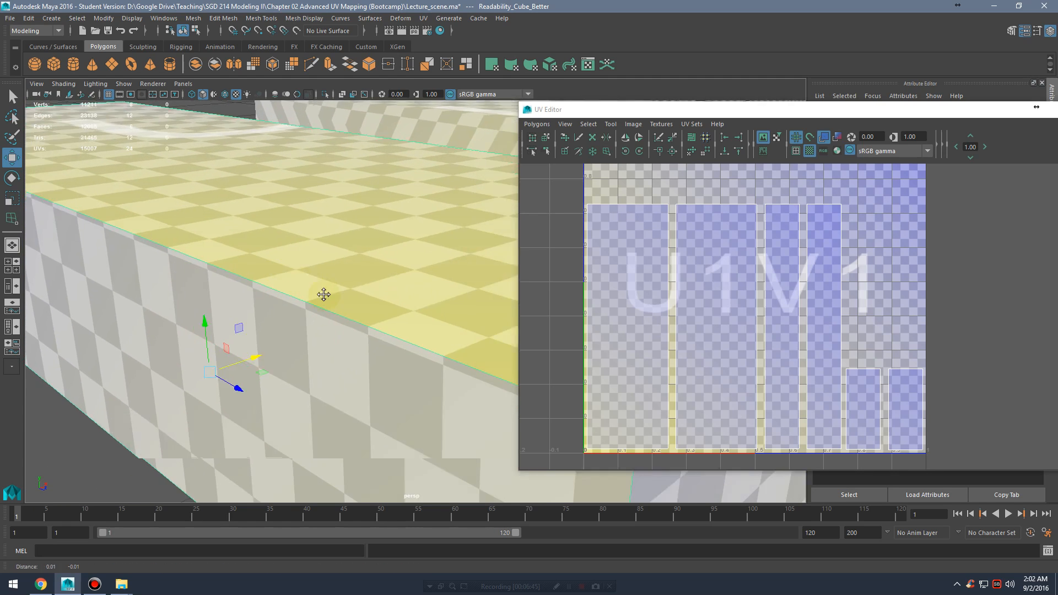
left_click_drag(323, 296, 373, 292, "alt")
middle_click_drag(373, 292, 366, 299, "alt")
Step: Examine the checker alignment across the better cube's vertical corner edges from several angles
left_click_drag(413, 300, 397, 333, "alt")
middle_click_drag(397, 333, 470, 365, "alt")
right_click_drag(355, 338, 423, 340, "alt")
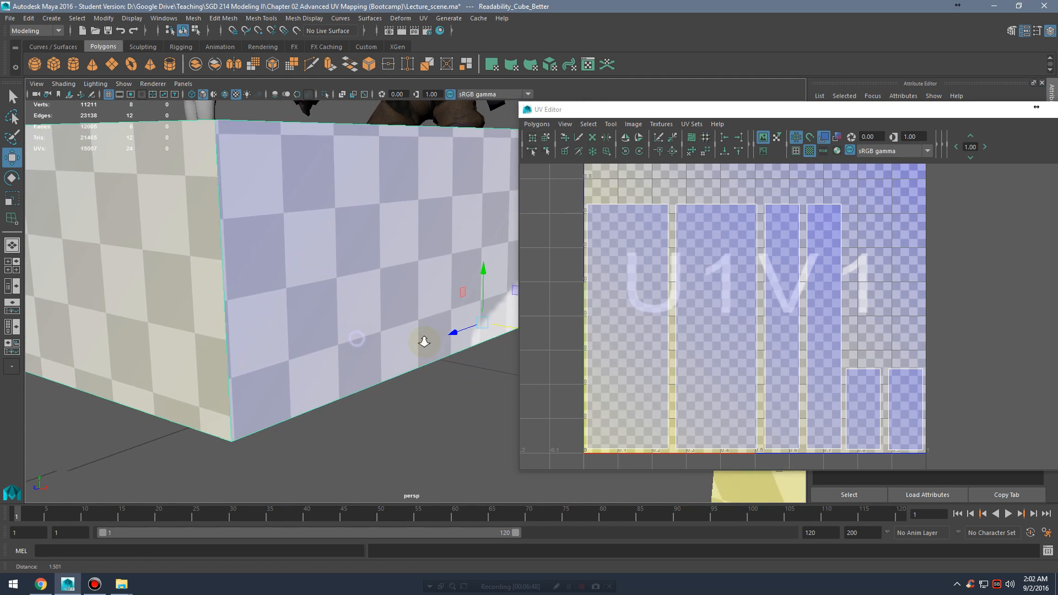
middle_click_drag(422, 340, 474, 361, "alt")
right_click_drag(428, 351, 469, 353, "alt")
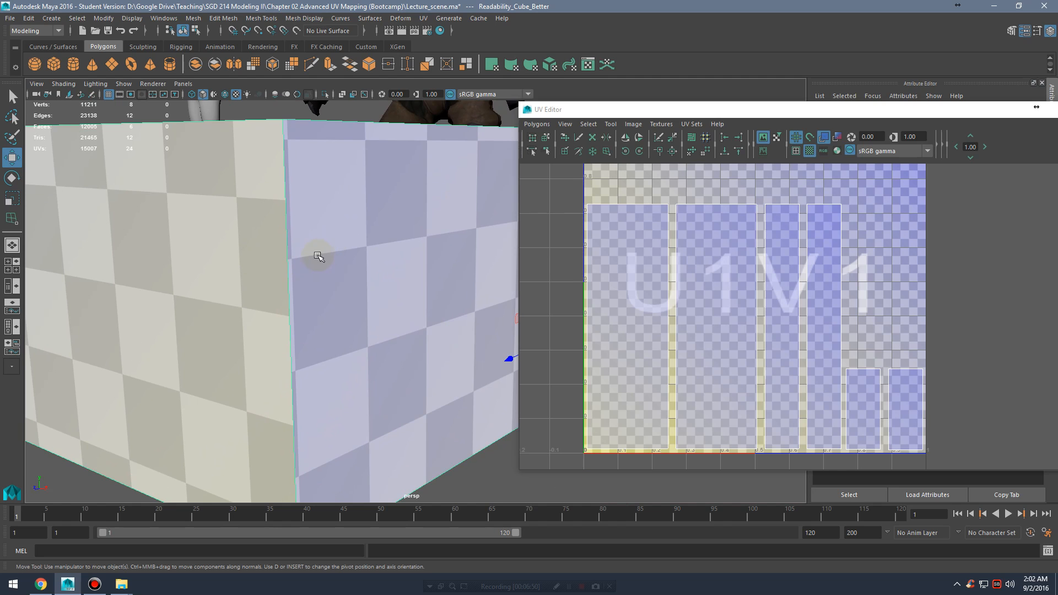
left_click_drag(345, 262, 500, 274, "alt")
left_click_drag(305, 318, 333, 241, "alt")
right_click_drag(299, 239, 323, 246, "alt")
left_click_drag(323, 246, 399, 269, "alt")
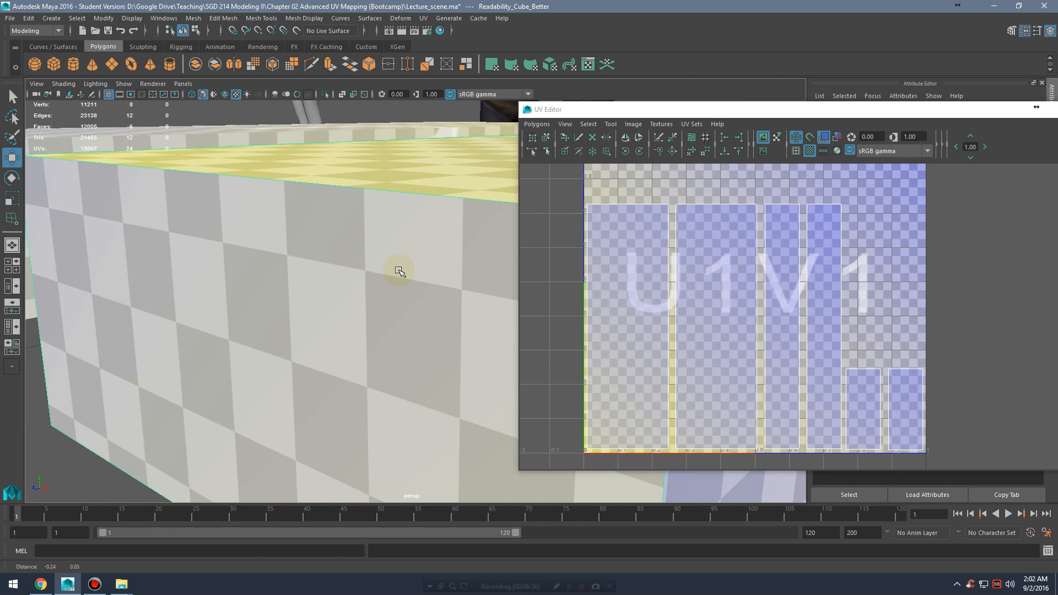
middle_click_drag(399, 269, 354, 263, "alt")
left_click_drag(355, 262, 221, 247, "alt")
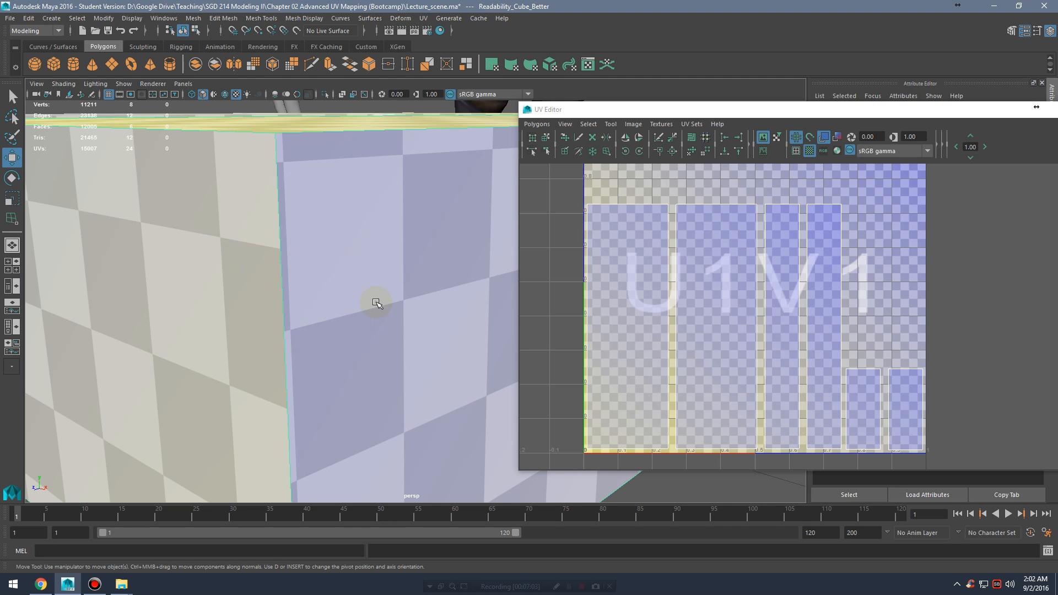
right_click_drag(379, 280, 348, 279, "alt")
left_click_drag(347, 278, 412, 298, "alt")
Step: Select the Readability_Cube_Best cube and inspect its UV layout and the checker pattern on its underside
left_click(279, 332)
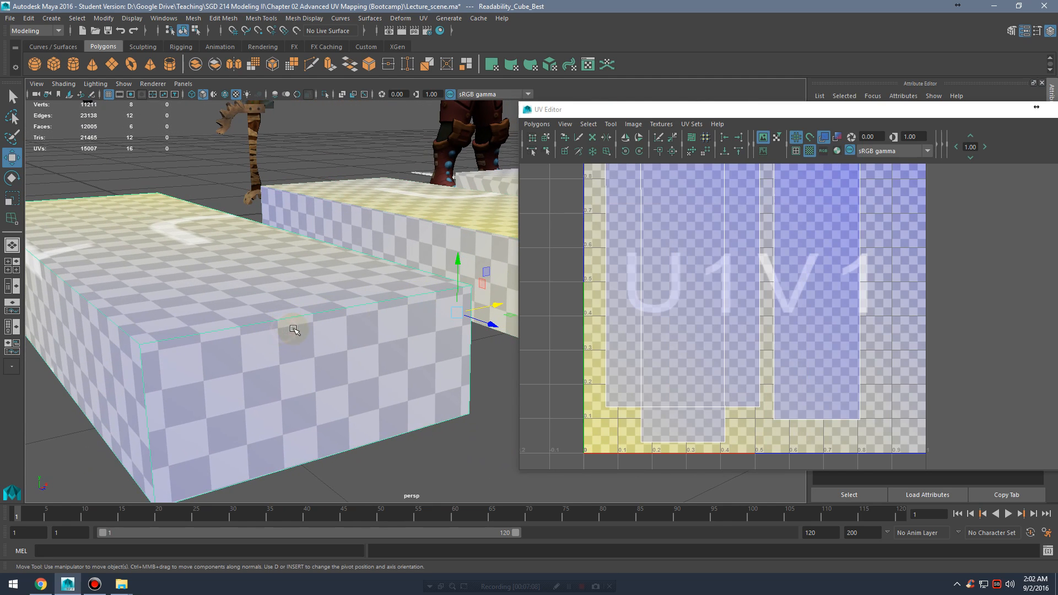
right_click_drag(727, 314, 650, 309, "alt")
left_click_drag(311, 280, 371, 274, "alt")
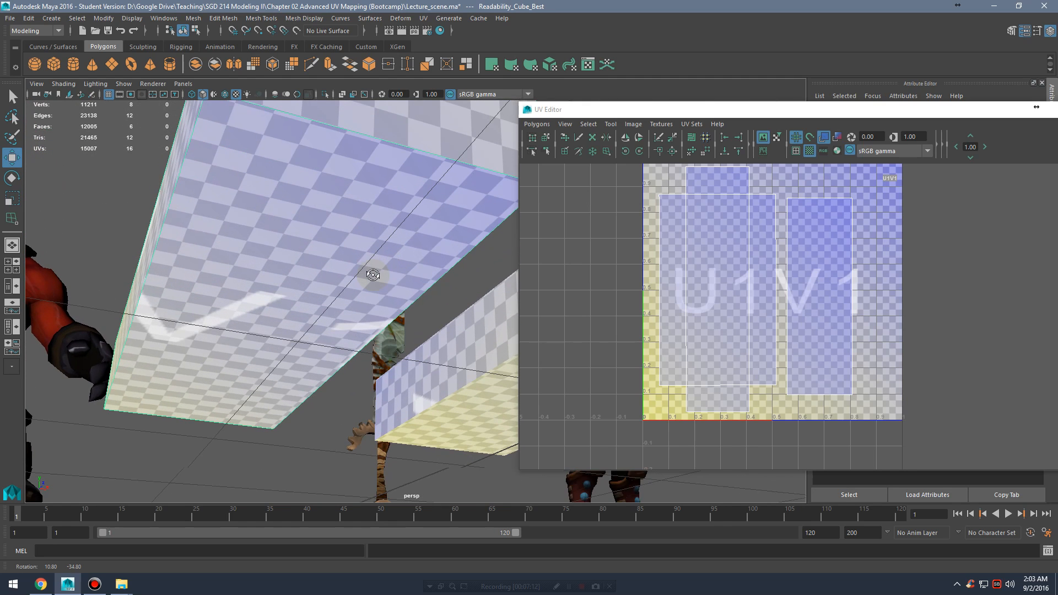
left_click_drag(326, 220, 318, 229, "alt")
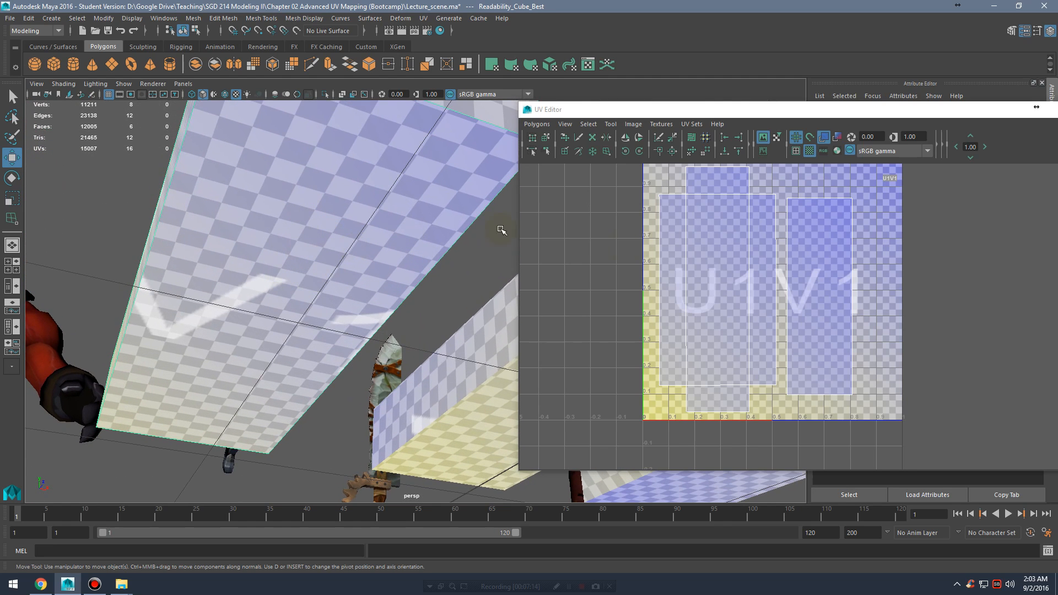
Step: Select the best cube's bottom face and its top face in face mode to locate each in the UV layout
right_click_drag(411, 189, 411, 226)
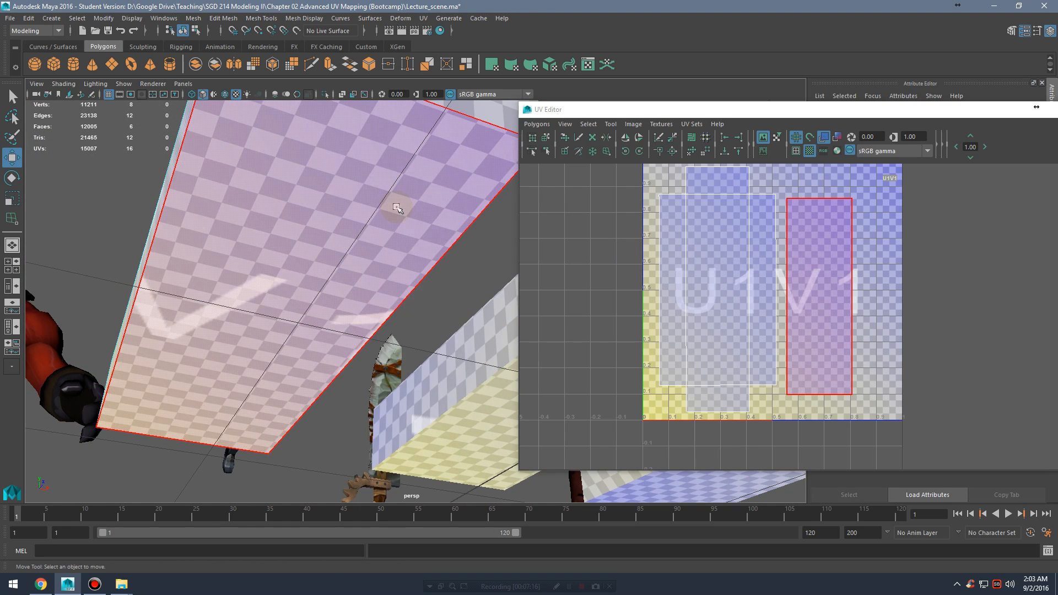
left_click(397, 206)
middle_click_drag(824, 280, 776, 304, "alt")
right_click_drag(776, 303, 893, 331, "alt")
middle_click_drag(741, 308, 782, 311, "alt")
left_click_drag(337, 258, 313, 304, "alt")
left_click(313, 304)
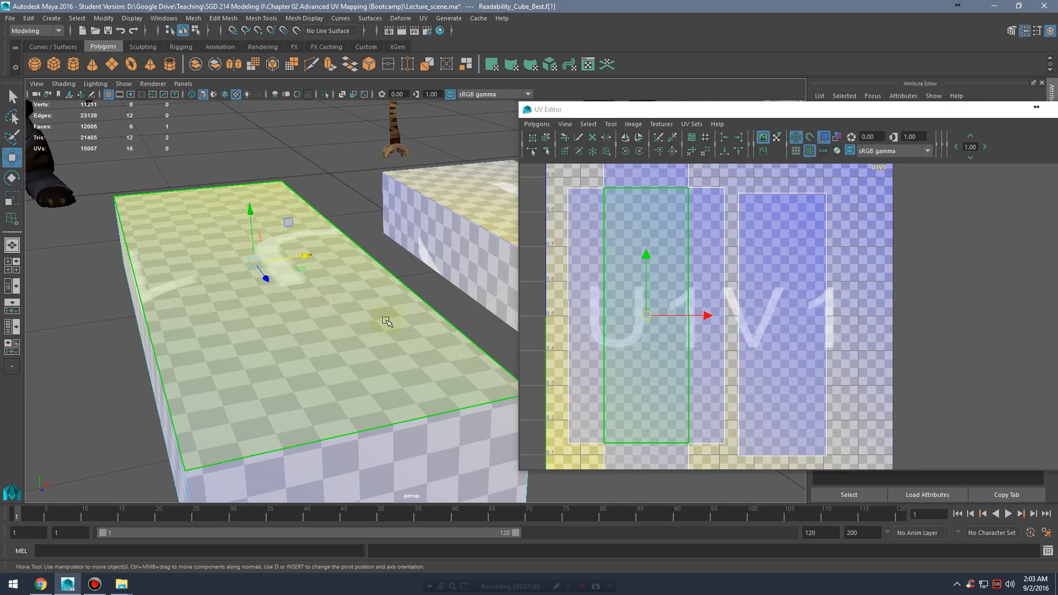
Step: Select the Readability_Cube_Bad cube in object mode to compare its UV layout with the best cube's
right_click_drag(405, 310, 355, 308, "alt")
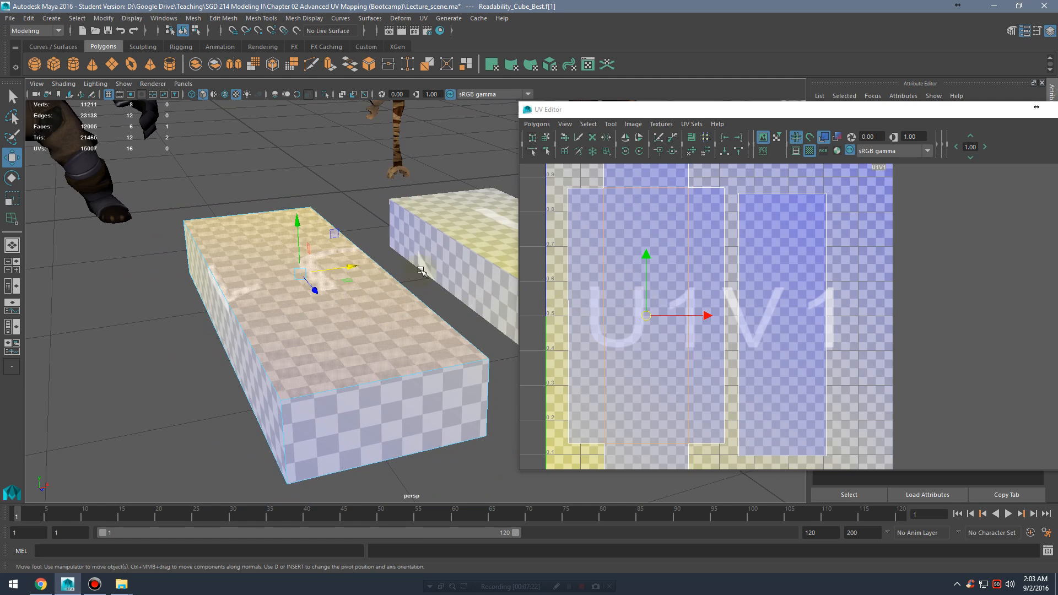
middle_click_drag(420, 270, 291, 284, "alt")
left_click(424, 278)
middle_click_drag(683, 269, 753, 268, "alt")
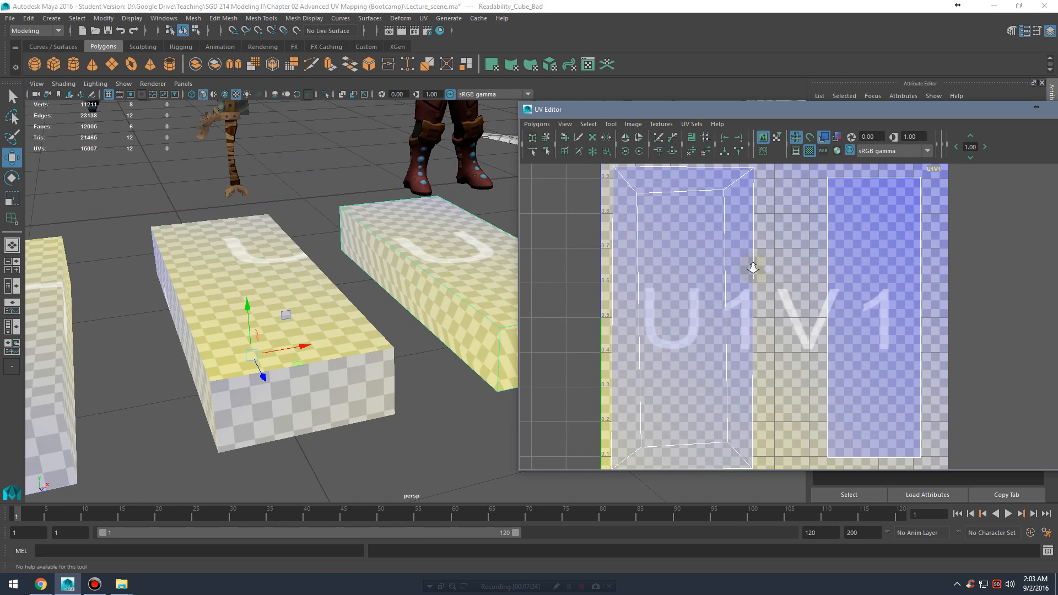
right_click_drag(754, 268, 679, 269, "alt")
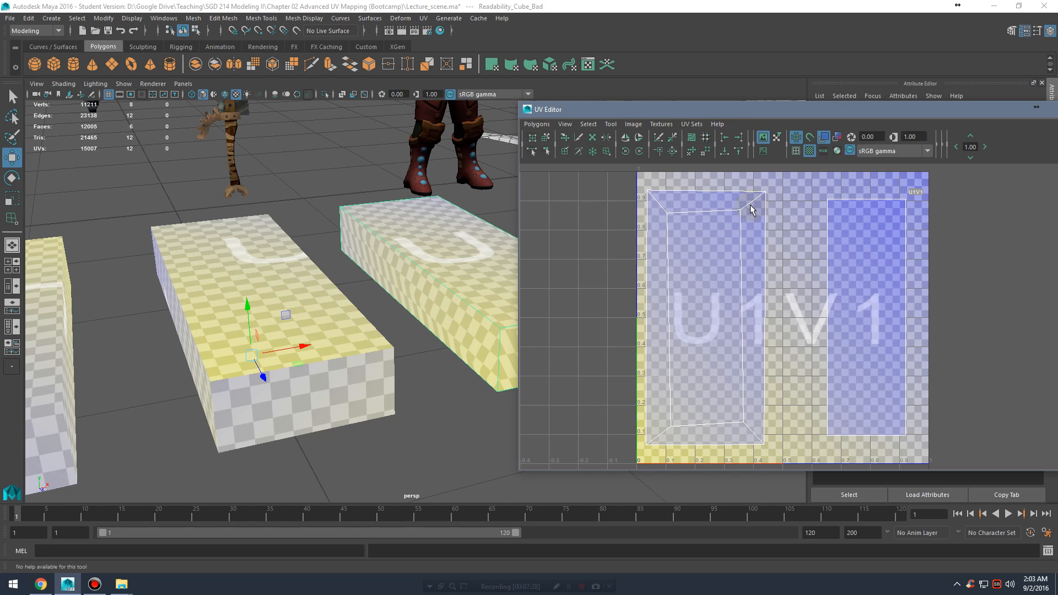
Step: Select the Readability_Cube_Best cube again and view its cross-shaped shell alongside the cube's end corner
middle_click_drag(255, 343, 425, 314, "alt")
left_click(330, 347)
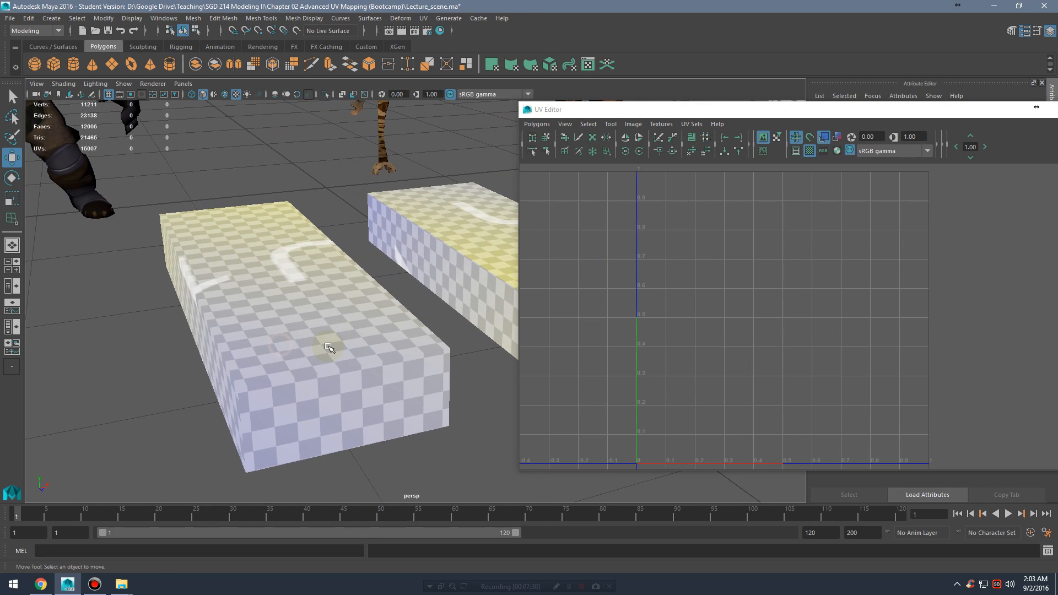
middle_click_drag(693, 271, 684, 281, "alt")
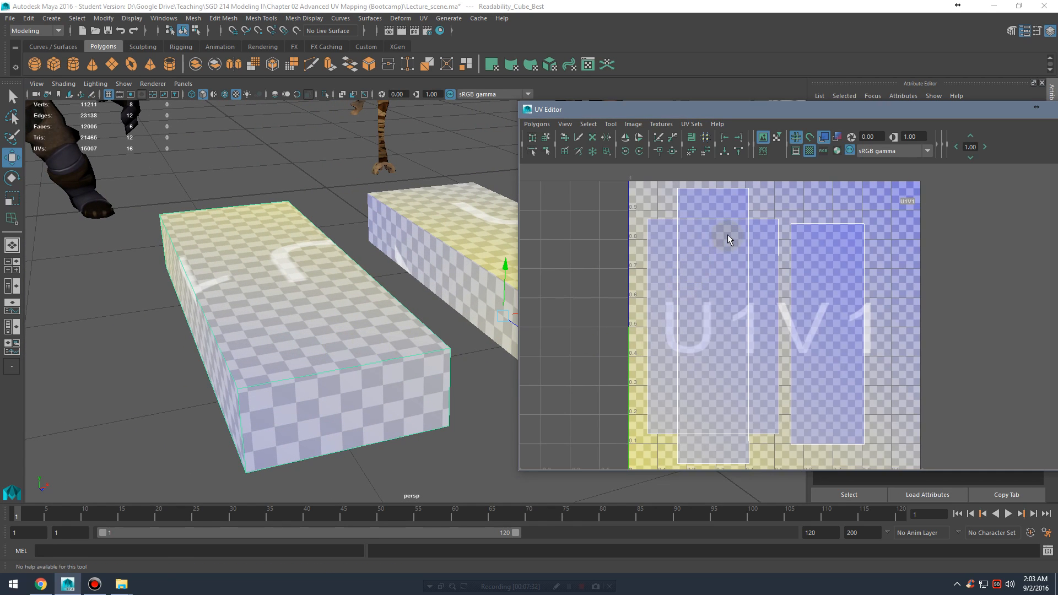
left_click_drag(407, 373, 349, 313, "alt")
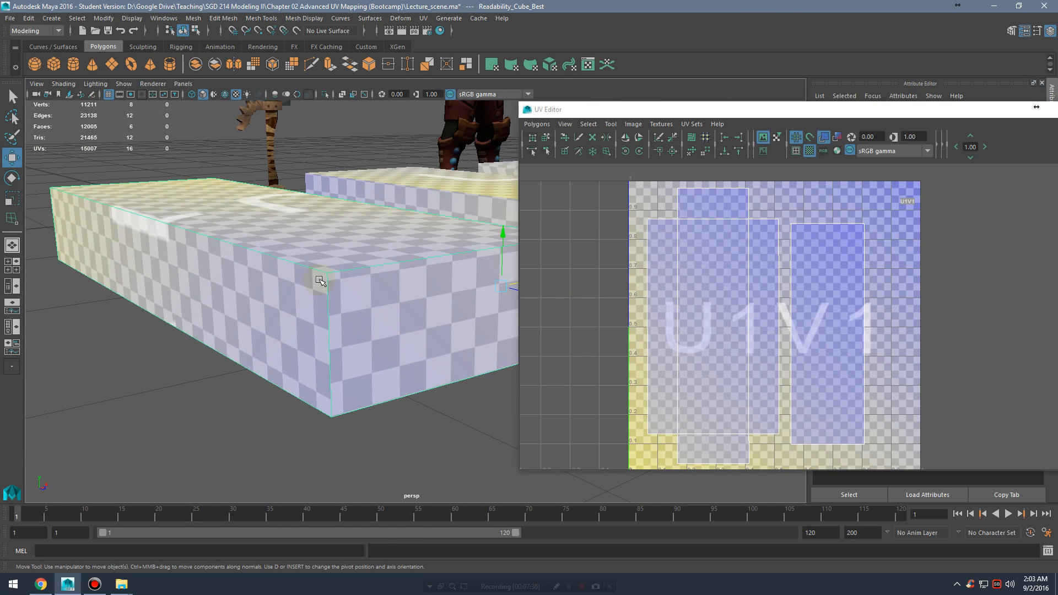
Step: Select the best cube's vertical corner edges in edge mode and examine the checker pattern across these UV seams
right_click_drag(336, 341, 331, 246)
left_click(331, 343)
left_click_drag(442, 354, 474, 364, "alt")
left_click(342, 339, "shift")
left_click_drag(402, 369, 462, 380, "alt")
middle_click_drag(462, 380, 348, 349, "alt")
left_click_drag(348, 349, 323, 338, "shift")
right_click_drag(324, 338, 372, 356, "alt")
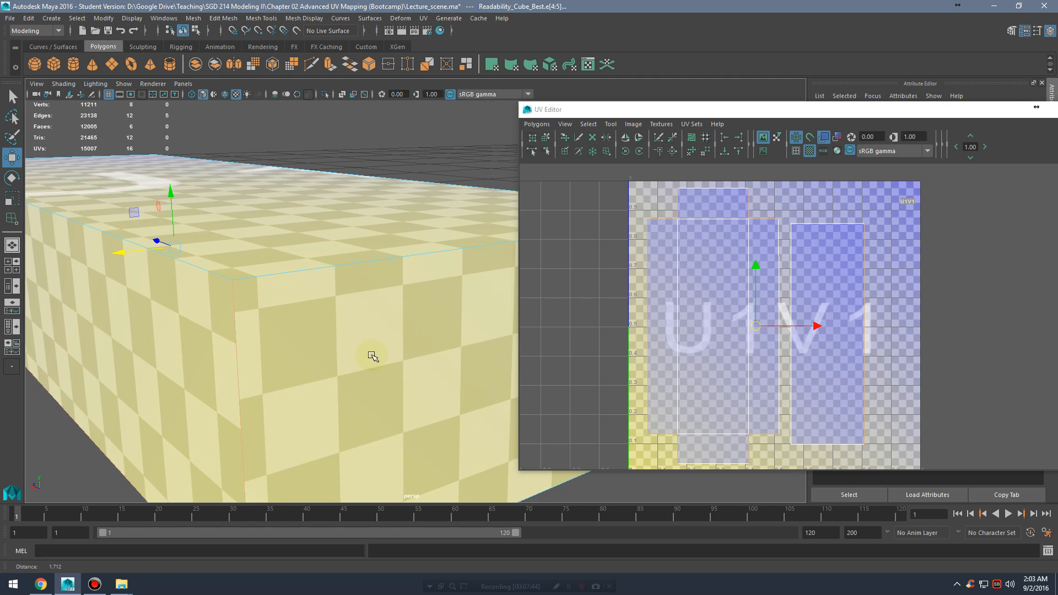
left_click_drag(373, 356, 344, 332, "alt")
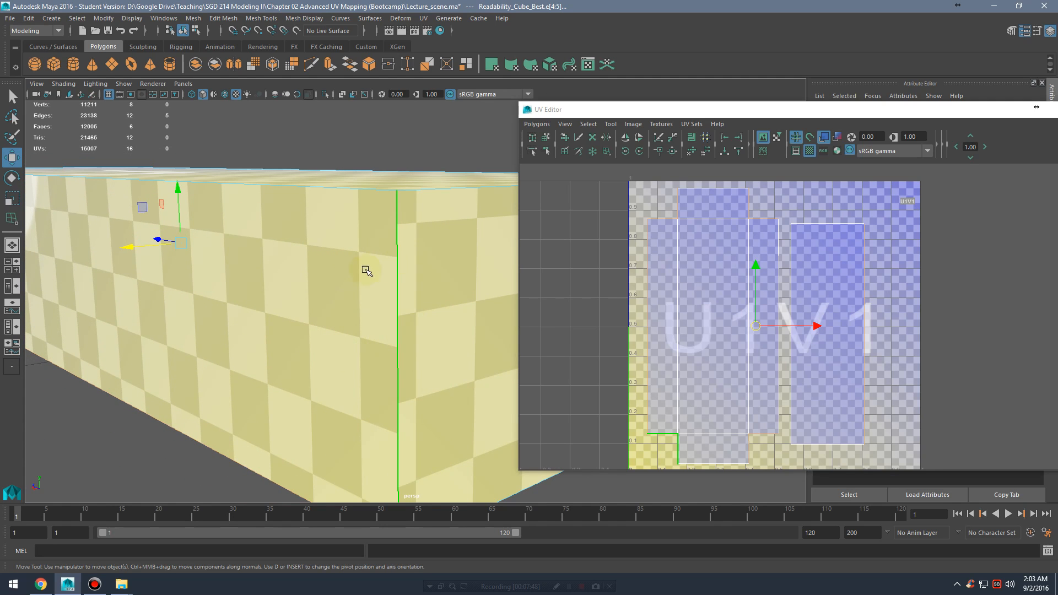
left_click_drag(342, 297, 297, 370, "alt")
left_click_drag(297, 368, 291, 306, "alt")
Step: Select the best cube's two long top edges to locate them inside the large UV shell
left_click_drag(263, 248, 342, 320, "shift")
scroll(742, 340, "up", 2)
middle_click_drag(742, 335, 770, 290, "alt")
right_click_drag(770, 290, 720, 270, "alt")
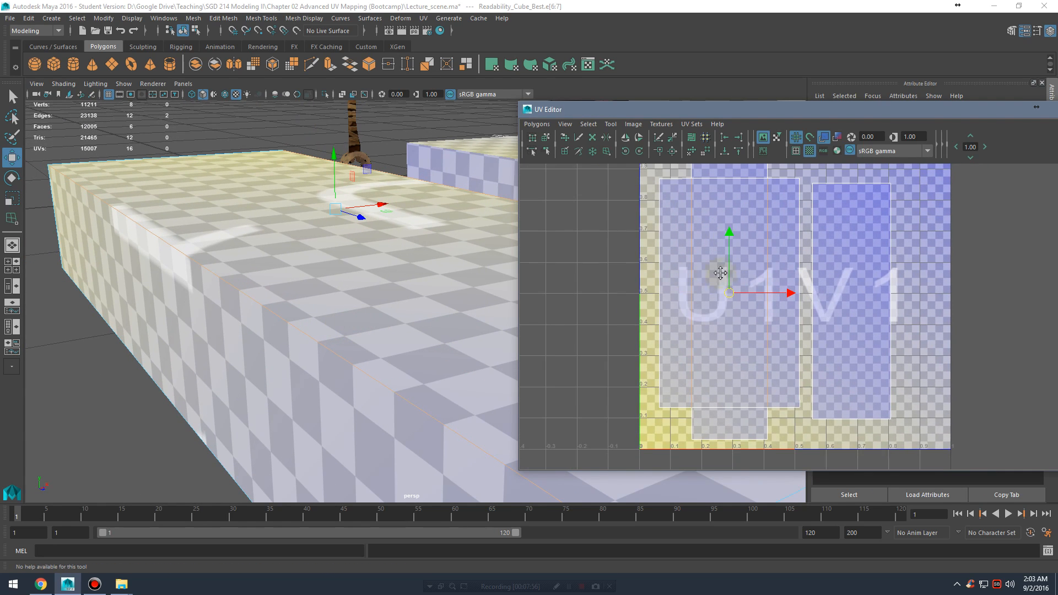
middle_click_drag(720, 270, 714, 299, "alt")
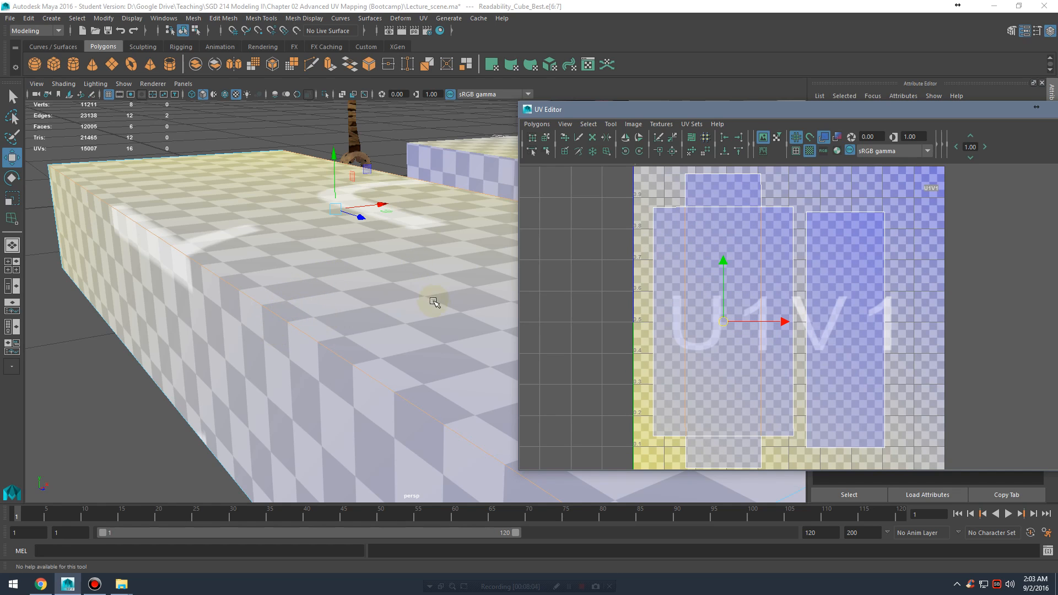
Step: Examine the checker pattern across the best cube's long top edges and front corner
left_click_drag(340, 340, 242, 318, "alt")
right_click_drag(242, 318, 306, 255, "alt")
left_click(306, 255)
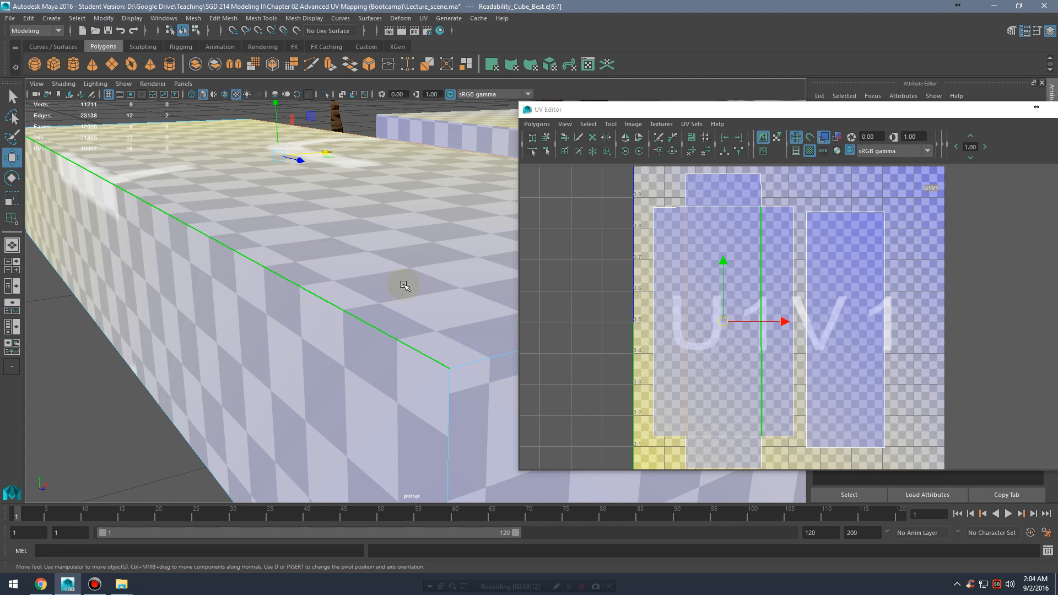
left_click_drag(404, 285, 378, 300, "alt")
right_click_drag(378, 300, 309, 300, "alt")
middle_click_drag(314, 300, 329, 331, "alt")
left_click_drag(329, 331, 307, 318, "alt")
right_click_drag(308, 318, 373, 338, "alt")
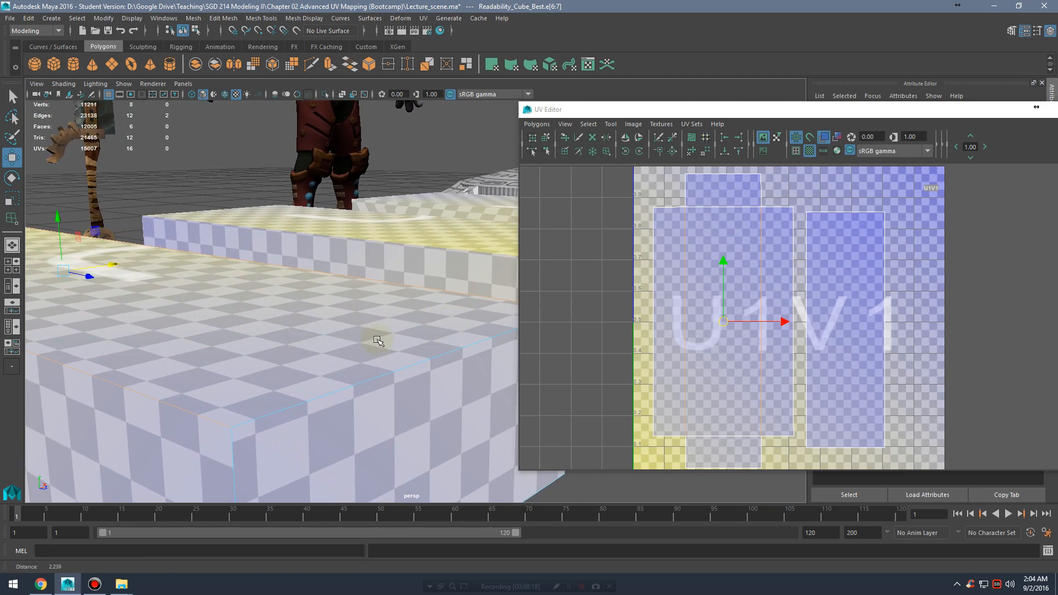
Step: Select the Readability_Cube_Better cube in object mode and compare its separate UV shells with the checker pattern at its edges
left_click_drag(308, 353, 165, 342, "alt")
middle_click_drag(396, 323, 197, 285, "alt")
left_click_drag(229, 276, 349, 309, "alt")
left_click(359, 315)
mouse_move(349, 309)
right_mouse_down("alt")
mouse_move(408, 310)
mouse_move(330, 311)
right_mouse_up("alt")
middle_click_drag(188, 314, 364, 309, "alt")
left_click(373, 297)
middle_click_drag(751, 301, 610, 283, "alt")
middle_click_drag(738, 299, 707, 320, "alt")
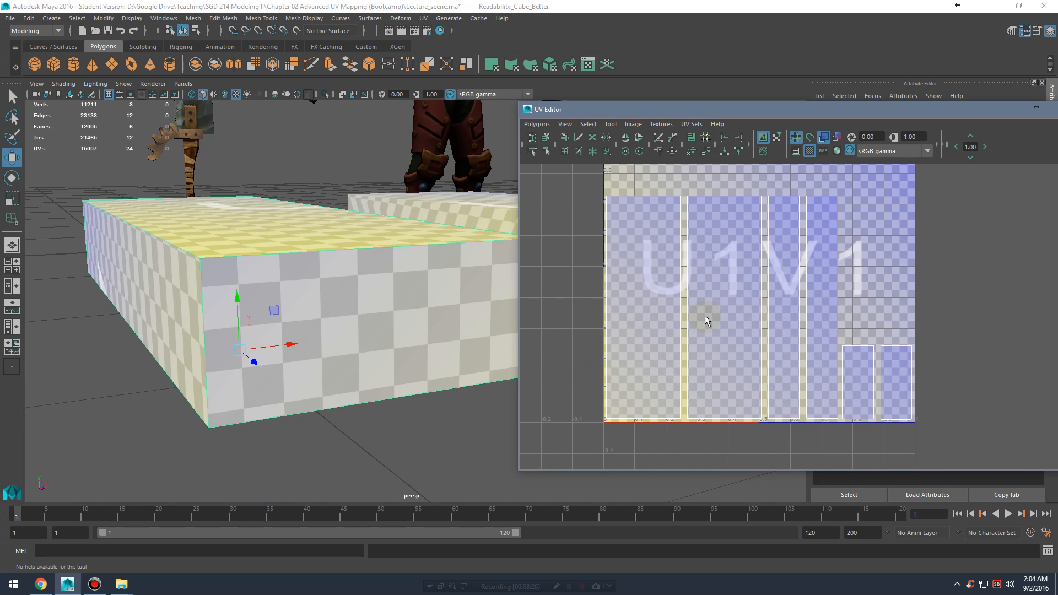
left_click_drag(307, 325, 312, 332, "alt")
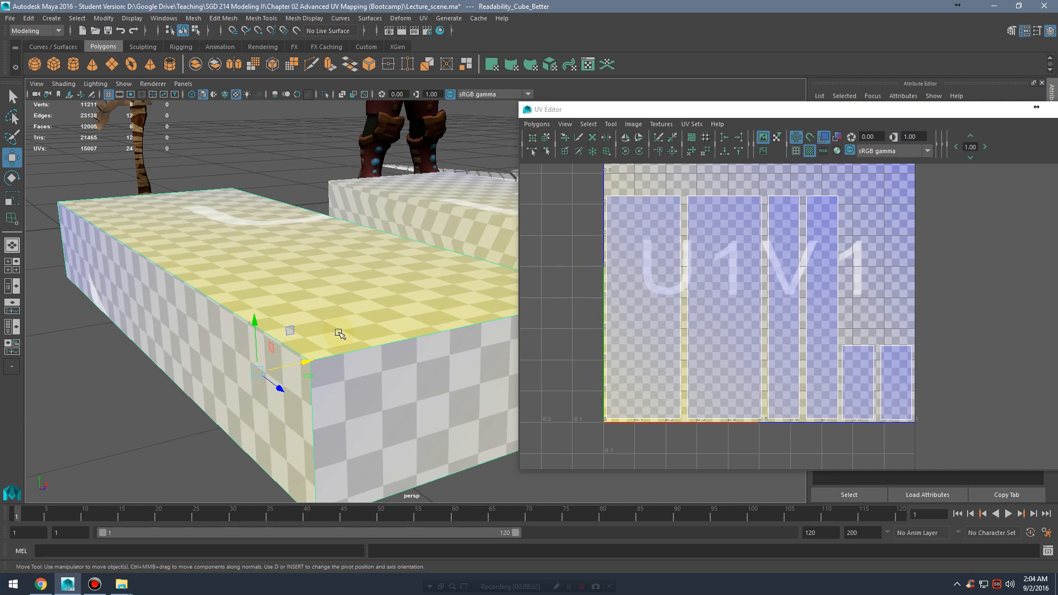
Step: Move the UV Editor window lower and narrow it so that more of the 3D viewport is exposed
right_click_drag(534, 314, 369, 286, "alt")
middle_click_drag(446, 257, 447, 326, "alt")
left_click_drag(925, 114, 846, 170)
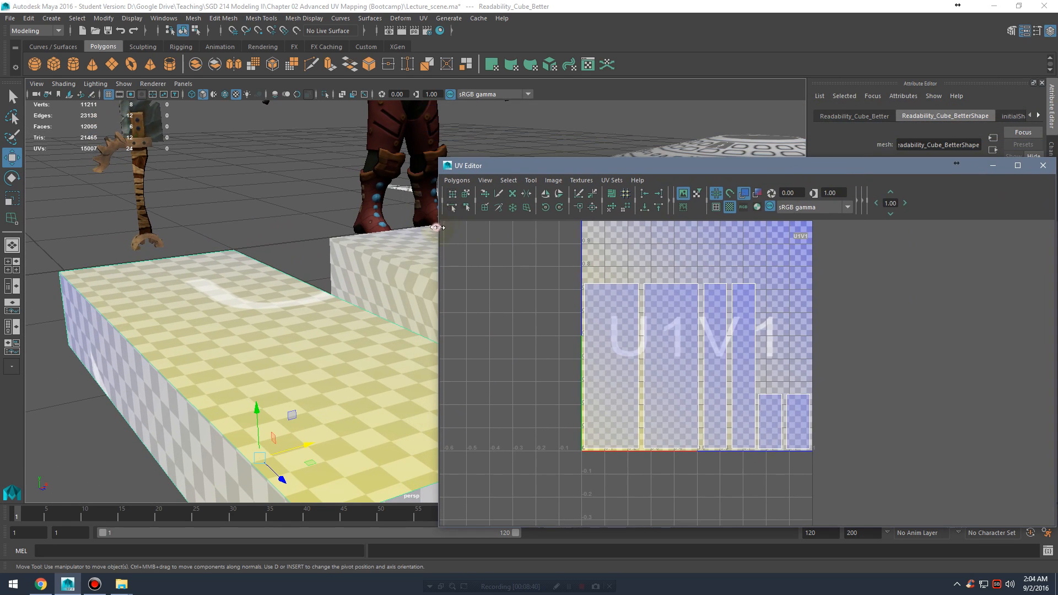
left_click_drag(437, 227, 569, 234)
Step: Select the shotgun_lowpoly model, frame it in the viewport, and look over its textured body beside its UV layout
right_click_drag(496, 342, 451, 373, "alt")
left_click_drag(452, 373, 321, 291, "alt")
left_click(279, 292)
key("f")
right_click_drag(283, 285, 325, 285, "alt")
middle_click_drag(326, 286, 226, 279, "alt")
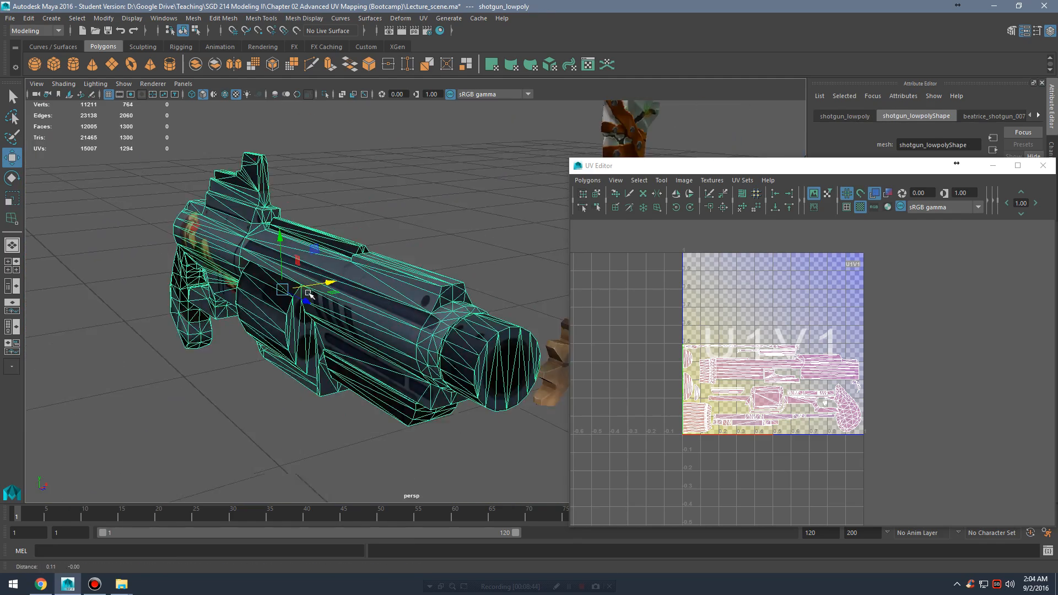
left_click_drag(226, 279, 287, 270, "alt")
middle_click_drag(287, 270, 361, 290, "alt")
right_click_drag(442, 300, 490, 298, "alt")
left_click_drag(513, 295, 477, 290, "alt")
Step: Select the Readability_Cube_Best cube and examine the checker pattern along its long top edge
right_click_drag(464, 292, 306, 268, "alt")
middle_click_drag(391, 278, 389, 179, "alt")
left_click(440, 340)
middle_click_drag(393, 320, 387, 320, "alt")
left_click_drag(386, 320, 364, 292, "alt")
middle_click_drag(363, 292, 381, 255, "alt")
right_click_drag(331, 268, 400, 276, "alt")
middle_click_drag(286, 293, 302, 256, "alt")
middle_click_drag(365, 280, 378, 217, "alt")
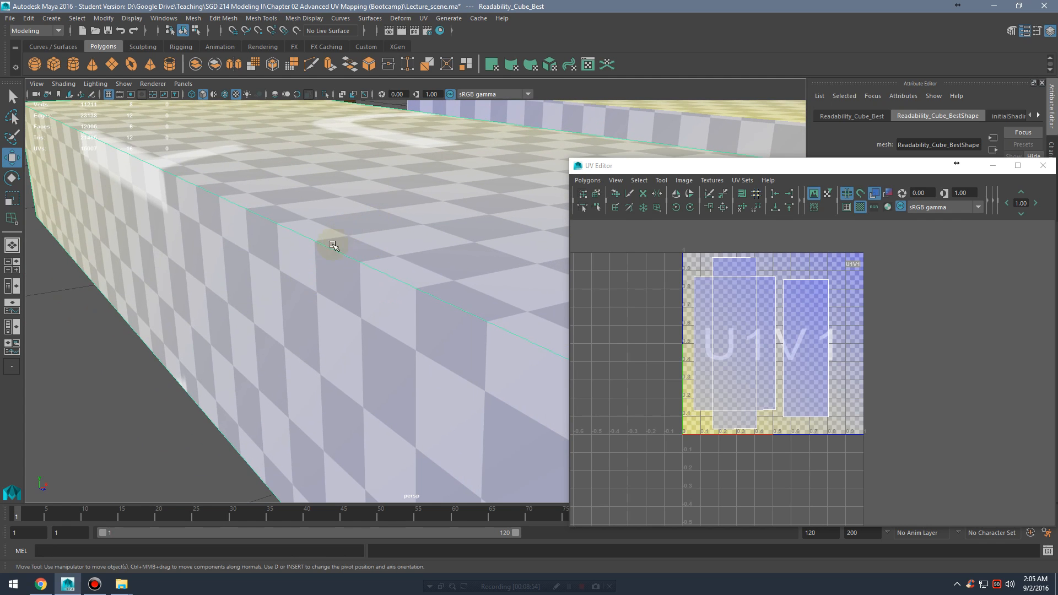
Step: Return to the shotgun and select the shotgun_lowpoly model in a close view
right_click_drag(365, 289, 364, 283, "alt")
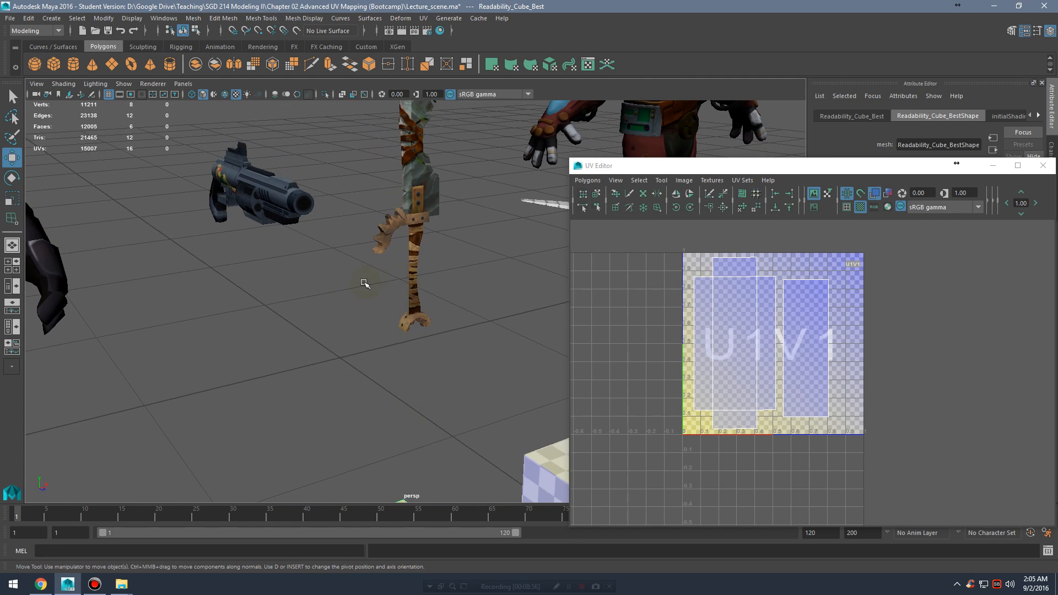
middle_click_drag(363, 284, 342, 356, "alt")
right_click_drag(342, 356, 373, 354, "alt")
left_click_drag(297, 356, 265, 353, "alt")
middle_click_drag(265, 352, 368, 356, "alt")
right_click_drag(386, 356, 484, 366, "alt")
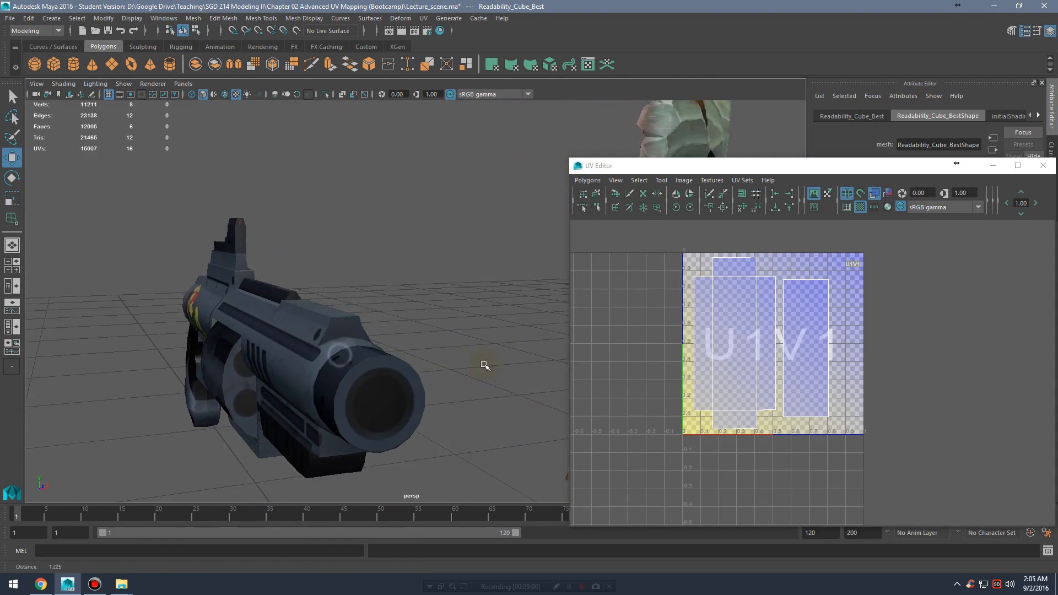
left_click_drag(368, 347, 419, 359, "alt")
middle_click_drag(388, 374, 406, 356, "alt")
left_click(371, 349)
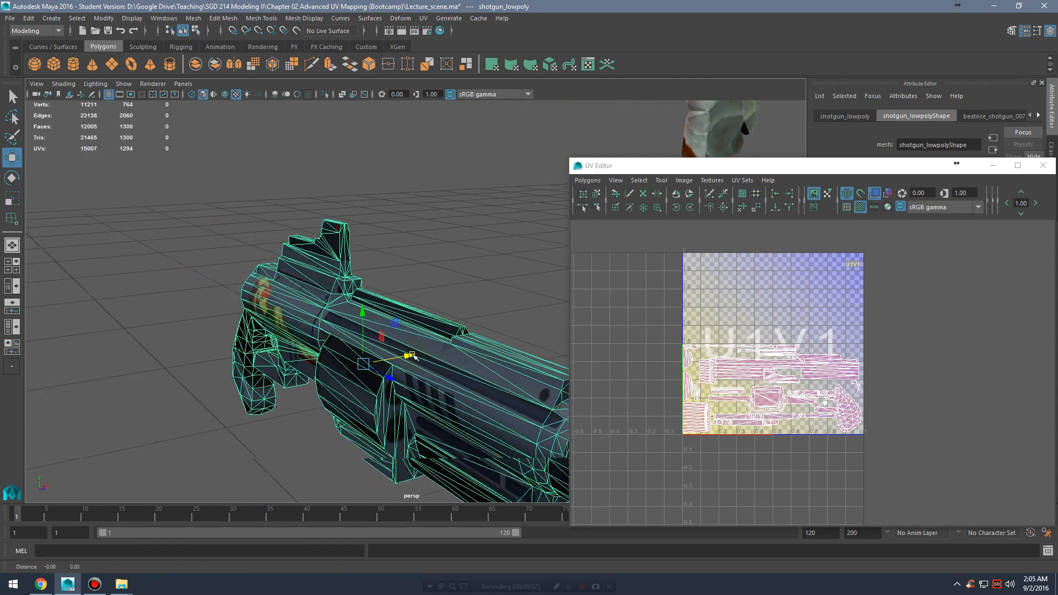
Step: Switch the shotgun to edge mode and select a long edge on its body to inspect the seam
right_click_drag(406, 357, 583, 347, "alt")
left_click_drag(323, 336, 402, 302, "alt")
right_click_drag(413, 277, 412, 262)
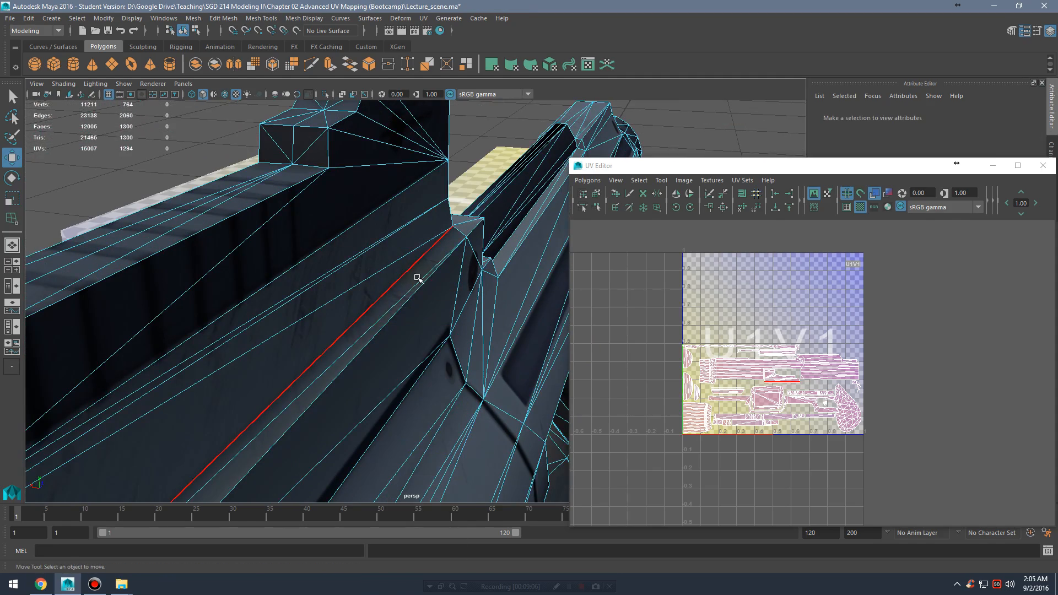
left_click(420, 289)
left_click_drag(461, 264, 450, 304, "alt")
middle_click_drag(449, 302, 464, 308, "alt")
left_click_drag(388, 296, 423, 288, "alt")
middle_click_drag(422, 288, 412, 307, "alt")
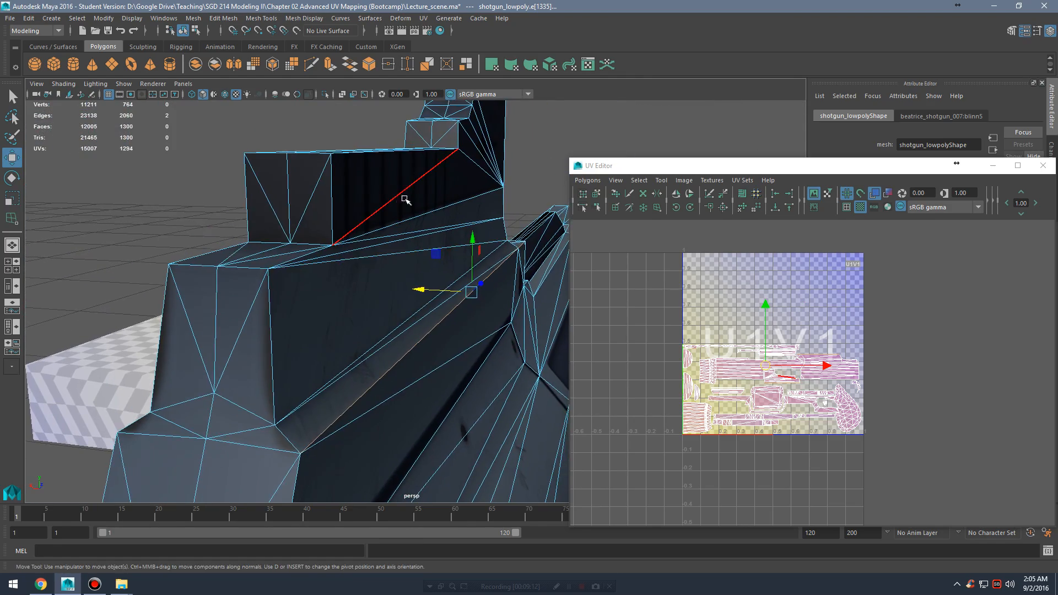
Step: Select the corner edges running along the shotgun's raised top rail and up the side of its sight
middle_click_drag(404, 197, 397, 299, "alt")
left_click_drag(443, 349, 429, 330, "alt")
middle_click_drag(430, 331, 429, 294, "alt")
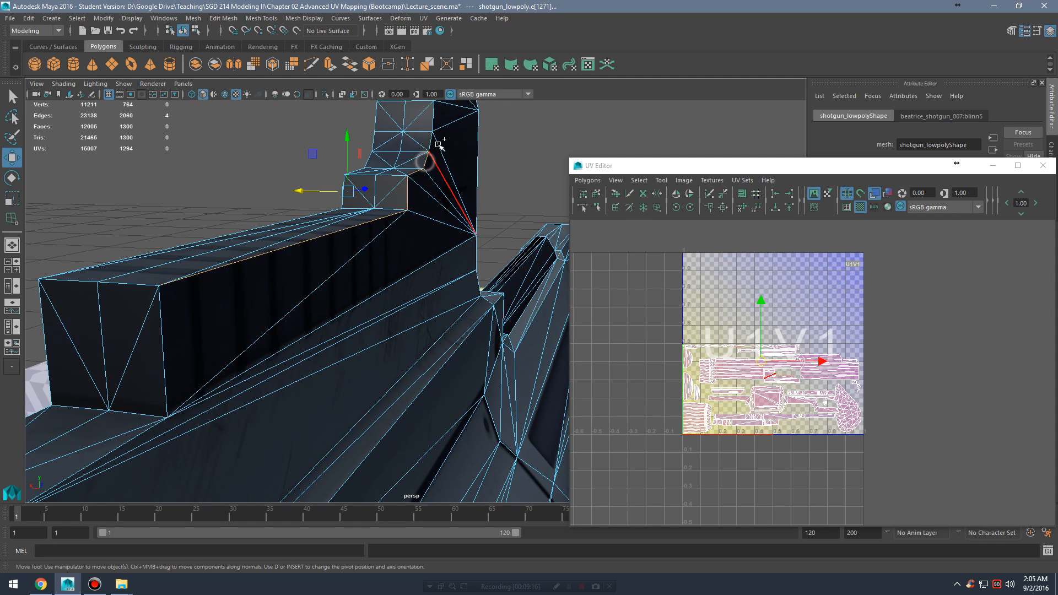
middle_click_drag(435, 111, 441, 232, "alt")
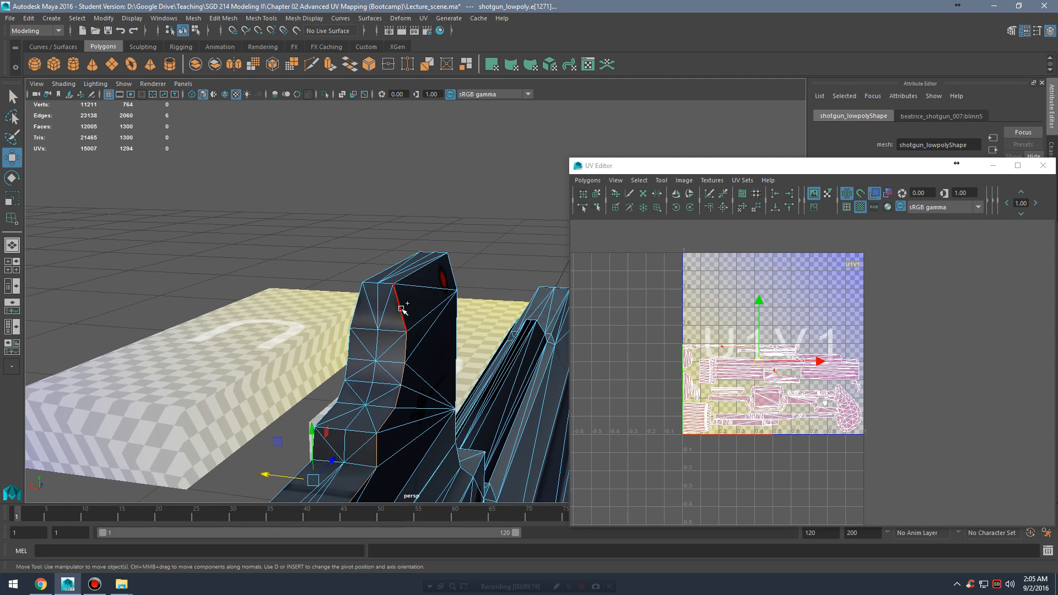
middle_click_drag(428, 340, 442, 304, "alt")
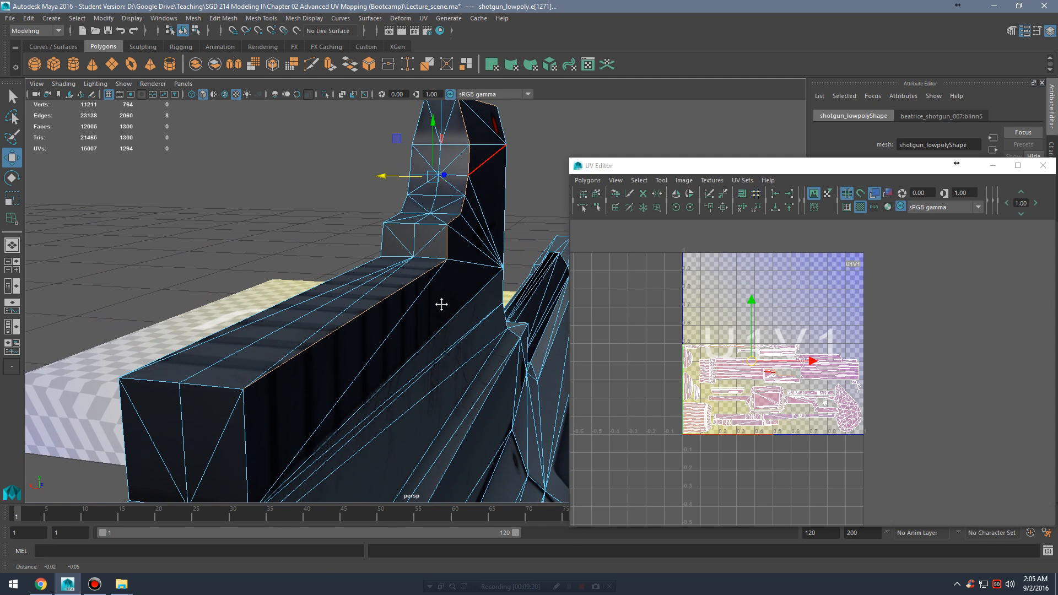
Step: Try hardening the selected rail and sight edges, check the shading in object mode, and undo back to the edge selection
left_click(316, 20)
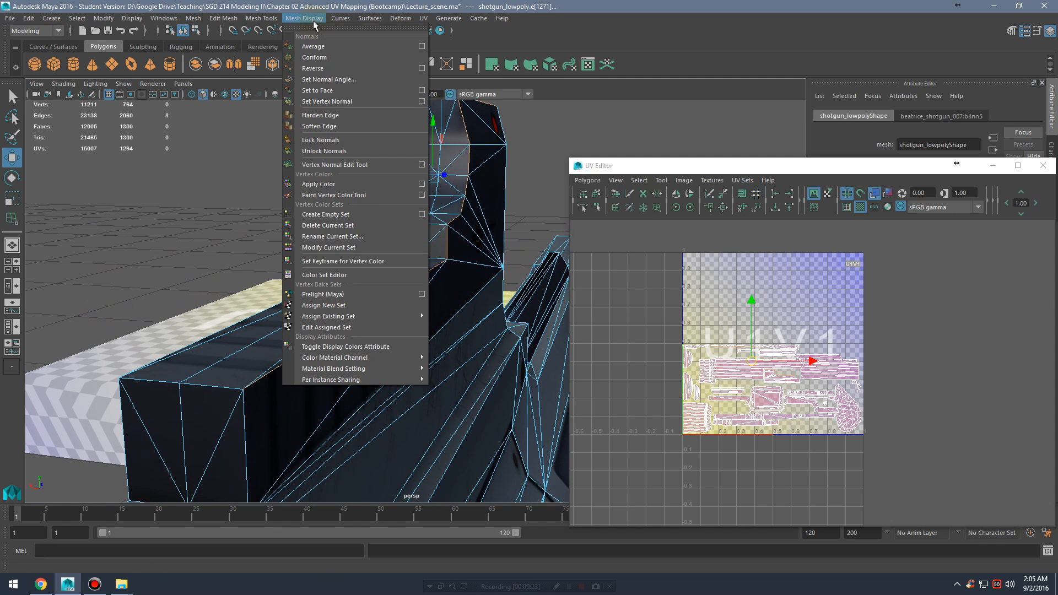
left_click(336, 117)
right_click_drag(449, 206, 488, 184)
middle_click_drag(379, 343, 385, 340, "alt")
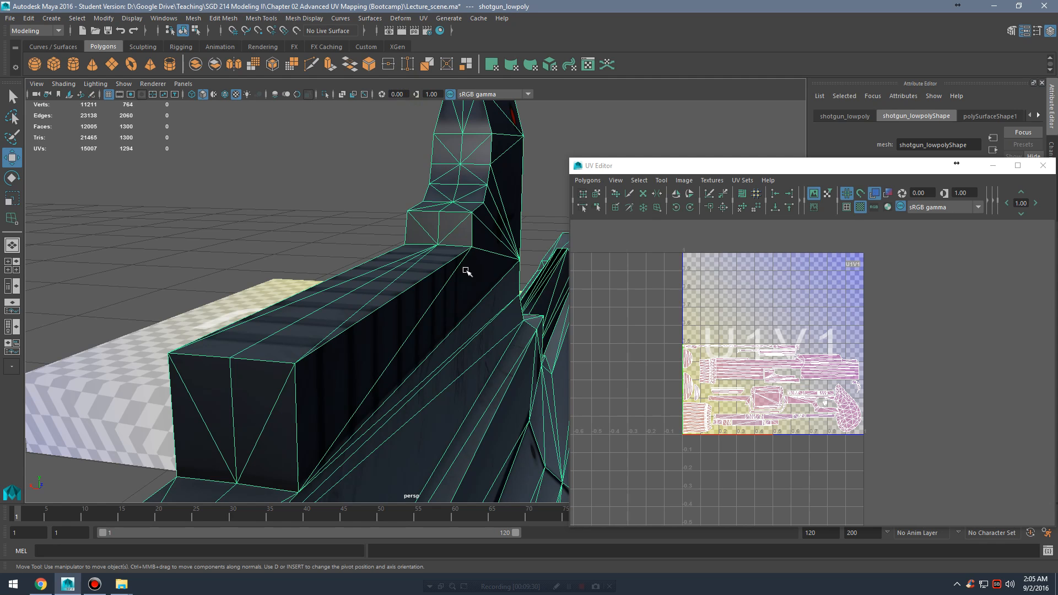
key("ctrl+z")
key("ctrl+z")
Step: Soften the selected rail and sight edges and inspect the shading up close
left_click(304, 18)
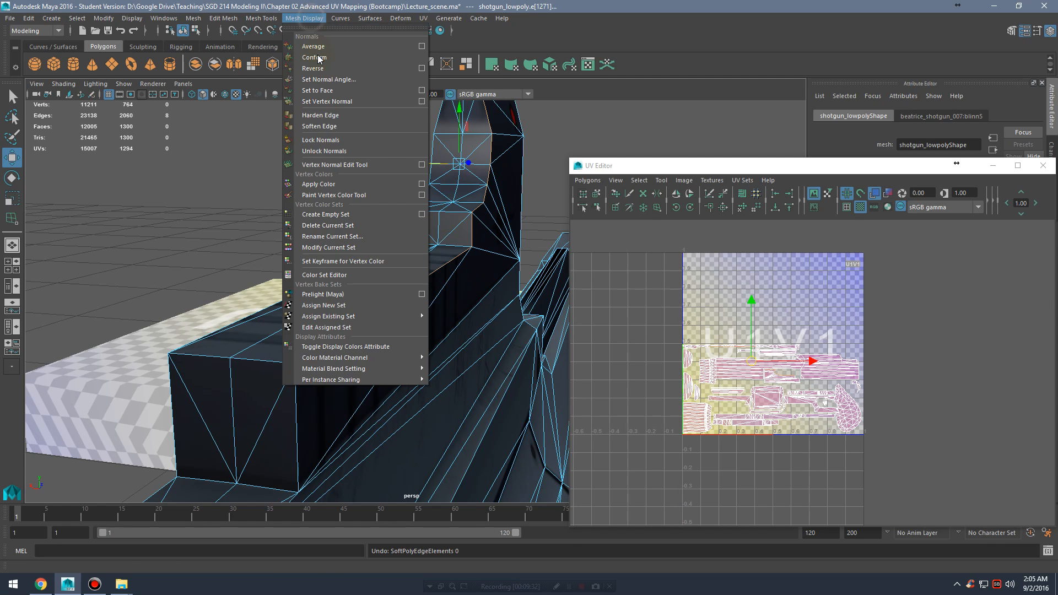
left_click(339, 125)
scroll(334, 273, "up", 8)
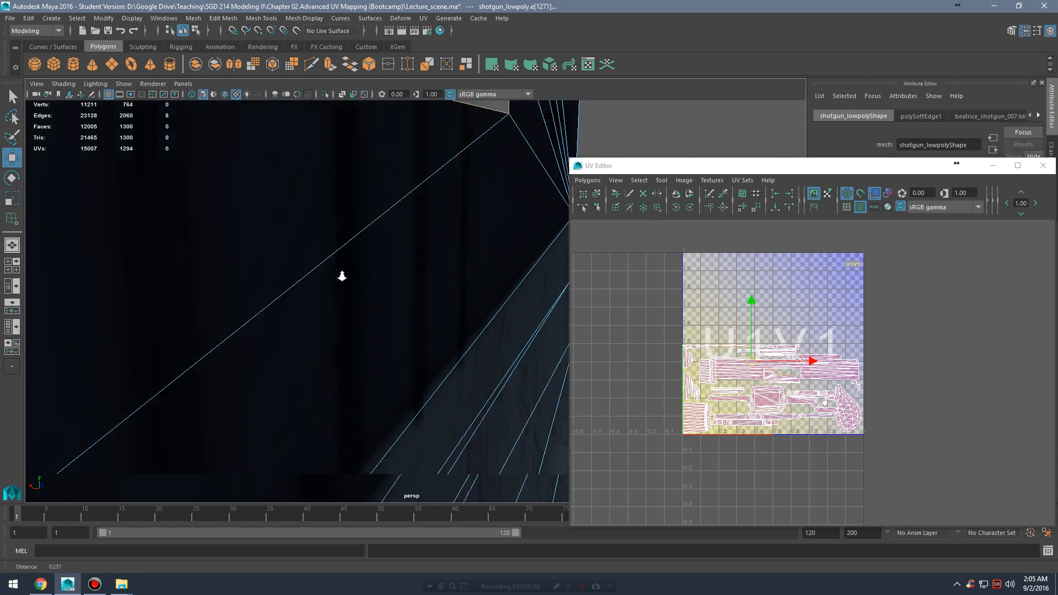
scroll(341, 275, "down", 8)
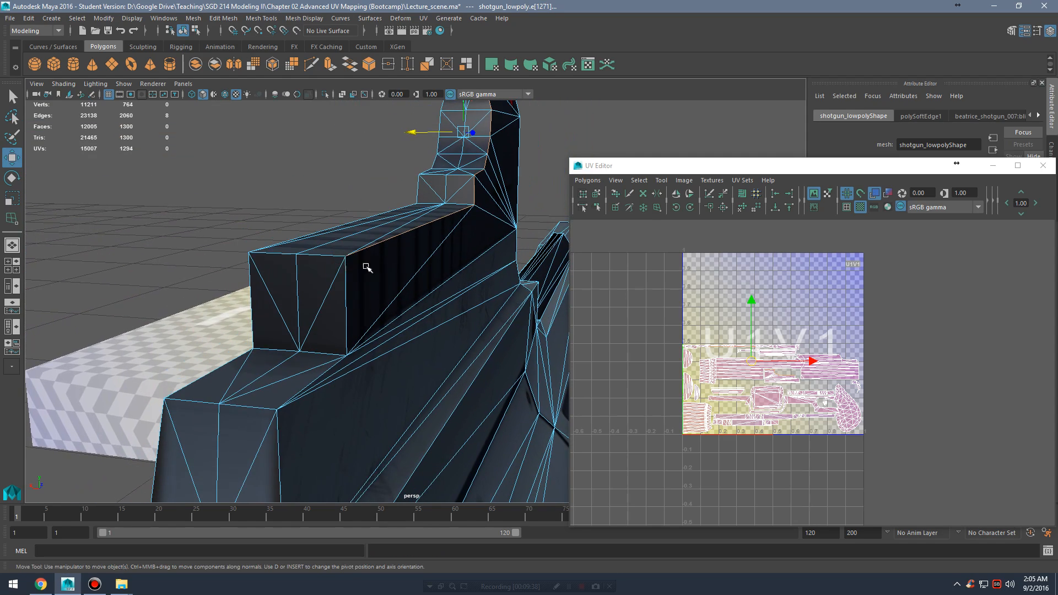
Step: Turn off the checkered tiles and UV shell shading in the UV Editor to show the shotgun's painted texture under its UVs
scroll(990, 408, "up", 5)
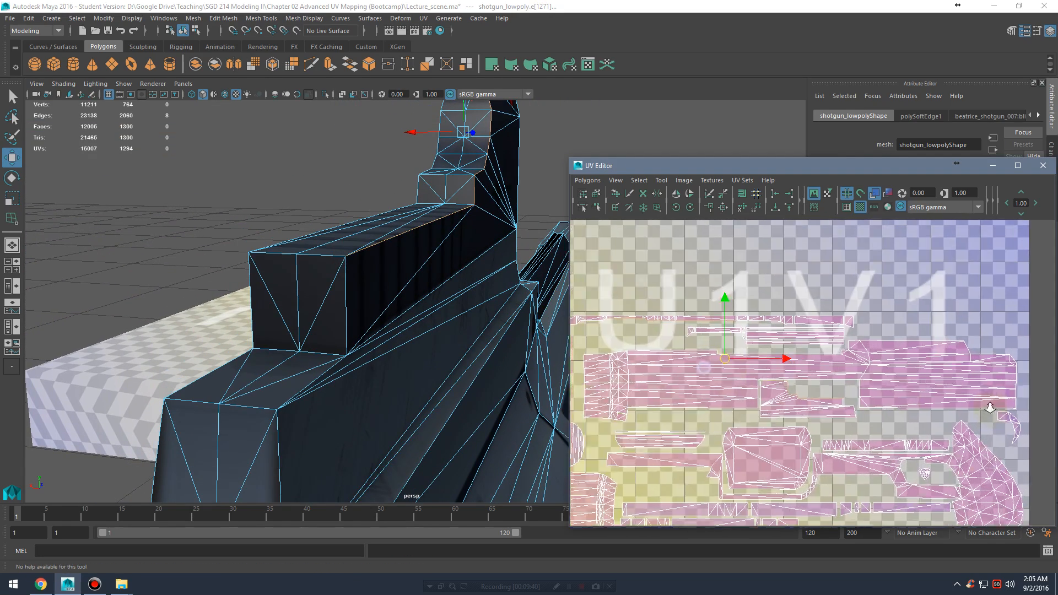
scroll(831, 374, "up", 5)
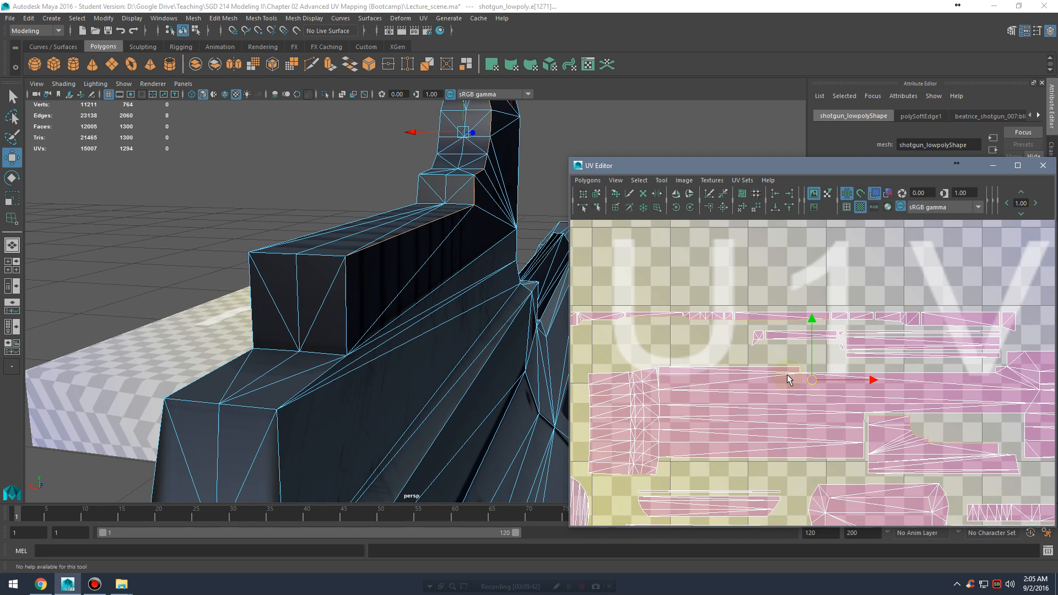
scroll(788, 379, "up", 4)
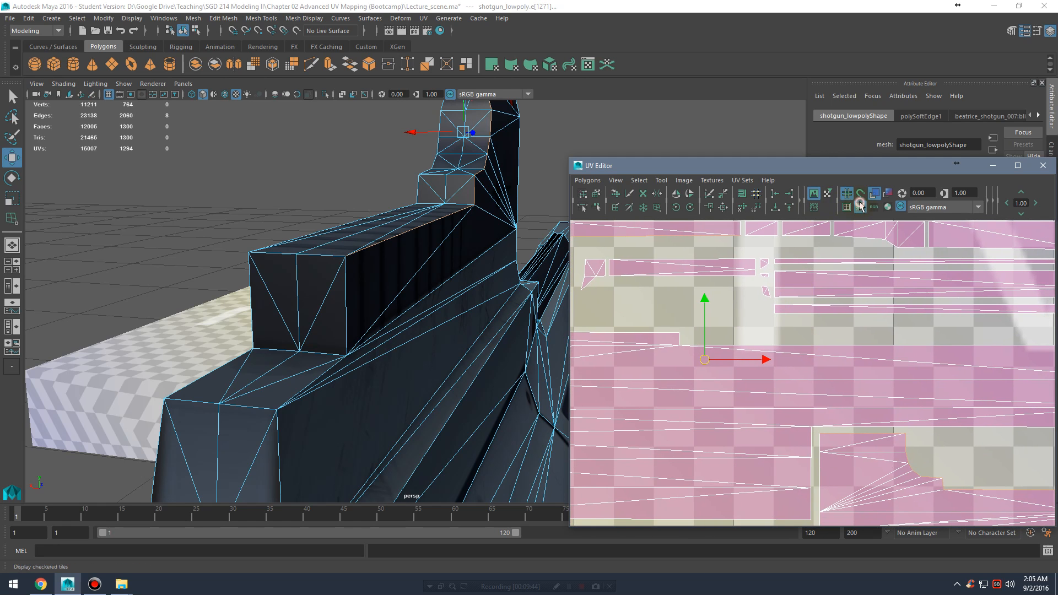
left_click(861, 206)
scroll(893, 226, "down", 5)
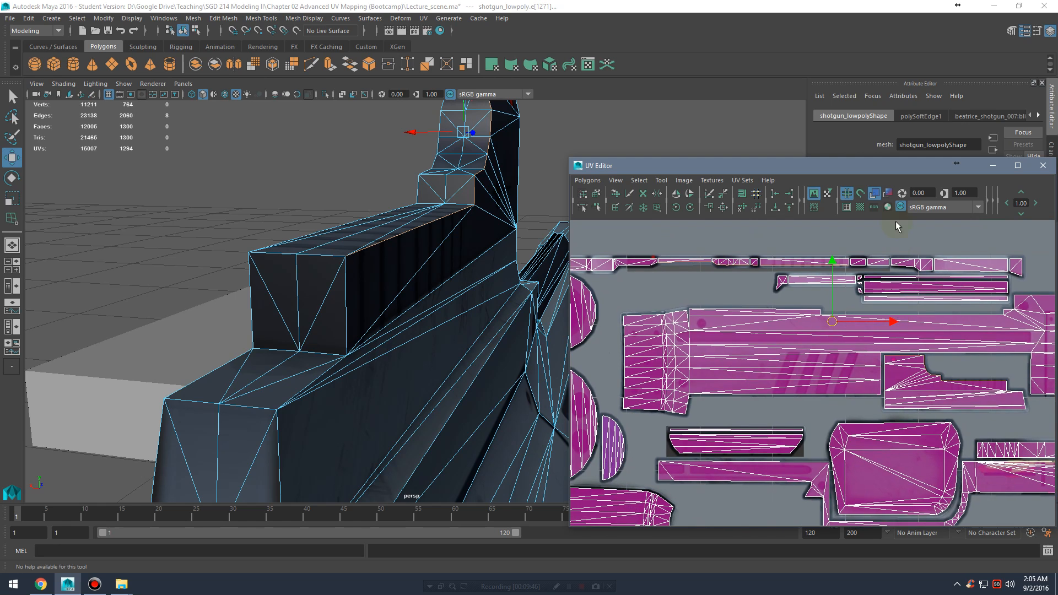
left_click(873, 197)
scroll(909, 382, "up", 5)
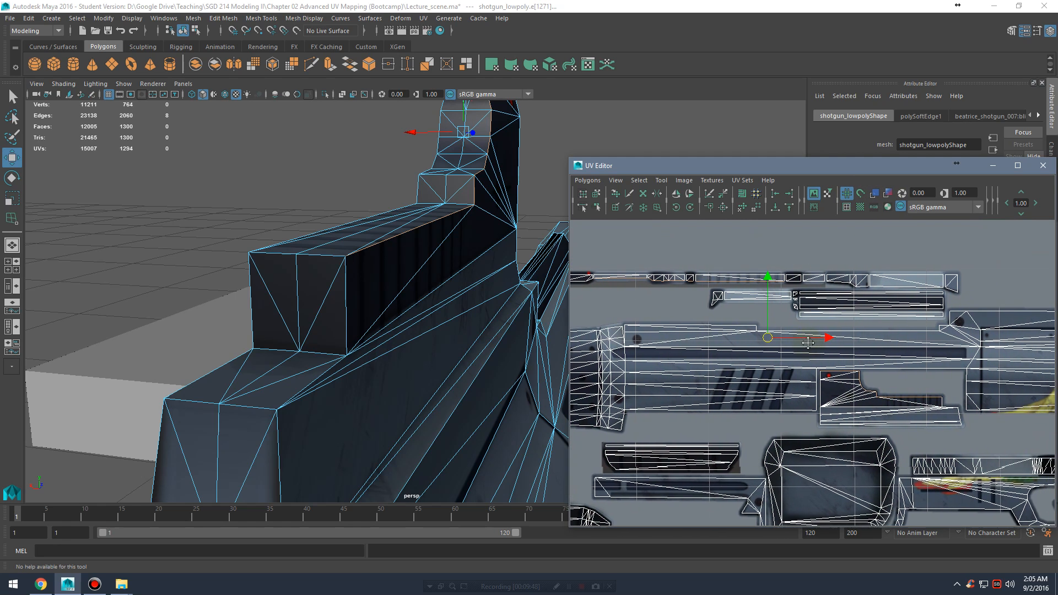
Step: Locate the selected edges on the narrow strip shells in the UV Editor and examine the texture around them
middle_click_drag(626, 327, 803, 371, "alt")
right_click_drag(803, 371, 1019, 380, "alt")
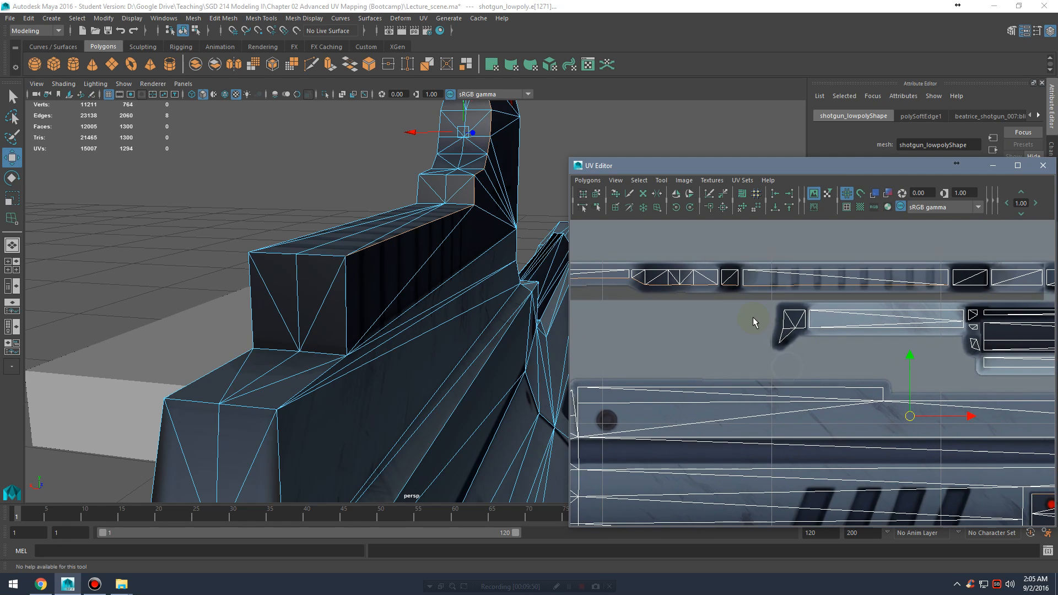
middle_click_drag(763, 340, 762, 377, "alt")
right_click_drag(769, 368, 1040, 393, "alt")
right_click_drag(771, 347, 822, 349, "alt")
middle_click_drag(579, 306, 1050, 361, "alt")
middle_click_drag(779, 323, 710, 298, "alt")
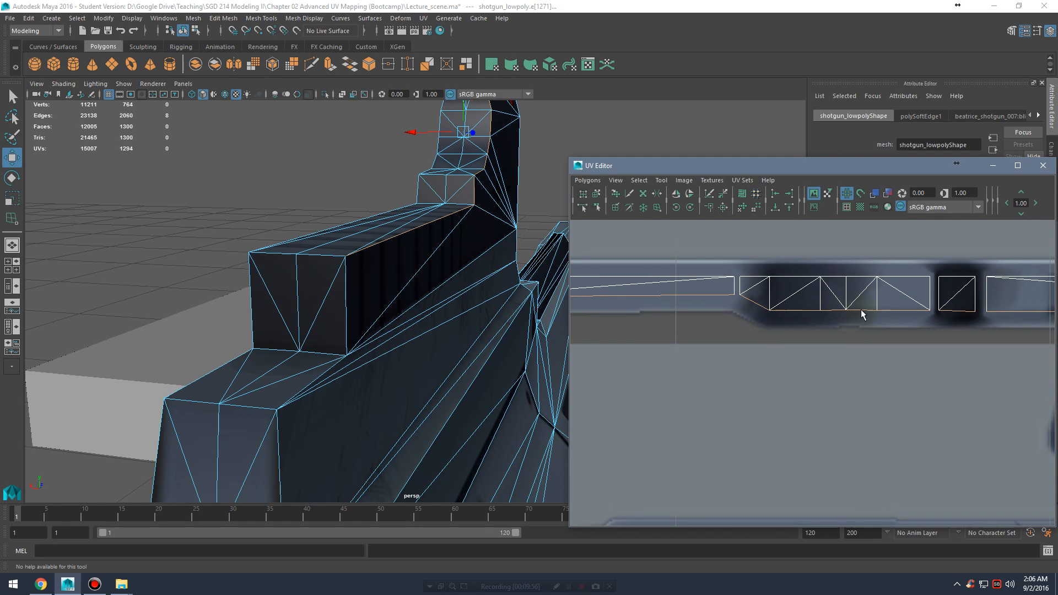
middle_click_drag(877, 312, 774, 312, "alt")
middle_click_drag(1020, 317, 940, 303, "alt")
right_click_drag(941, 303, 817, 326, "alt")
right_click_drag(970, 352, 872, 366, "alt")
middle_click_drag(914, 348, 788, 276, "alt")
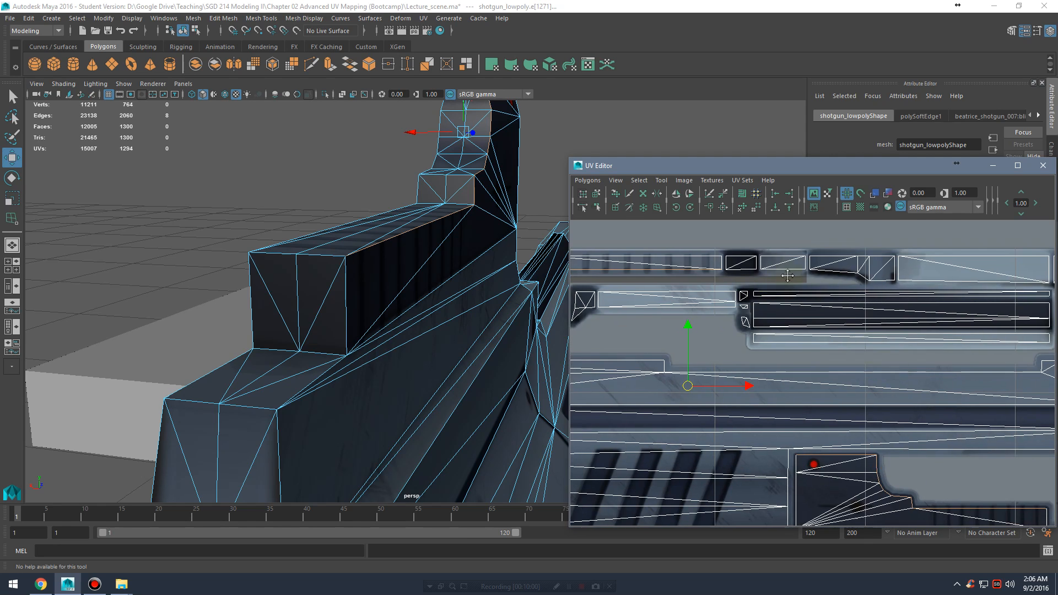
Step: Examine the stepped side shell of the sight and rail, following the selected edges along its border
middle_click_drag(987, 394, 805, 246, "alt")
right_click_drag(730, 299, 805, 336, "alt")
middle_click_drag(805, 335, 854, 364, "alt")
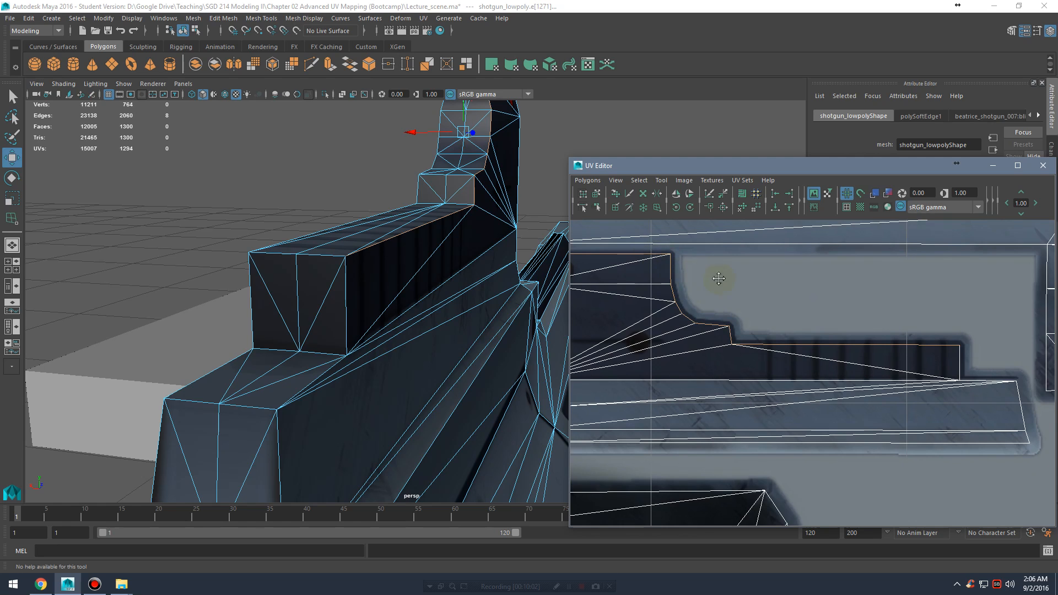
middle_click_drag(719, 279, 750, 289, "alt")
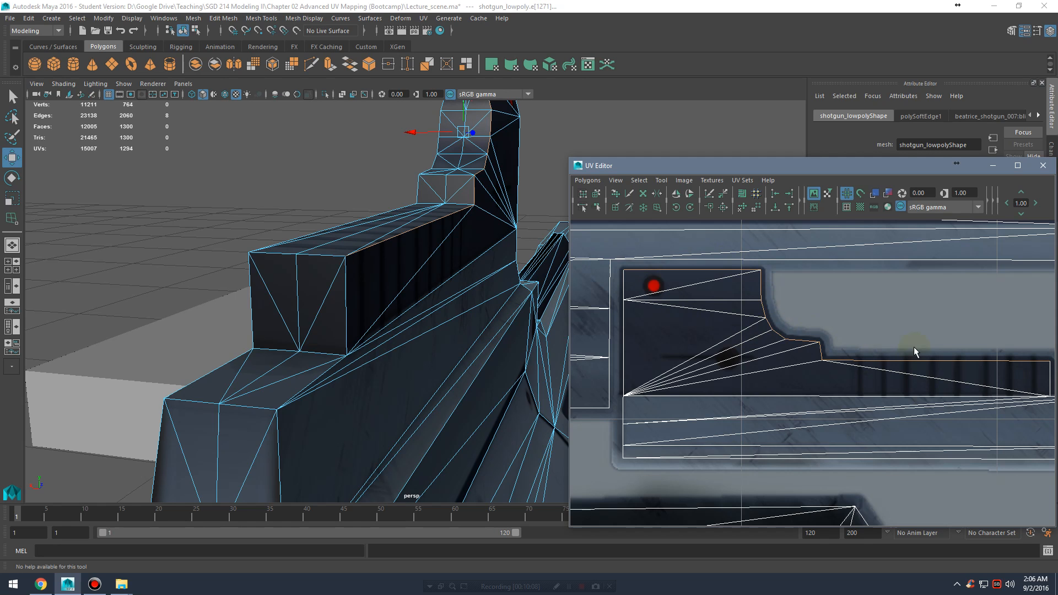
right_click_drag(914, 352, 786, 331, "alt")
middle_click_drag(786, 331, 822, 363, "alt")
middle_click_drag(794, 309, 815, 389, "alt")
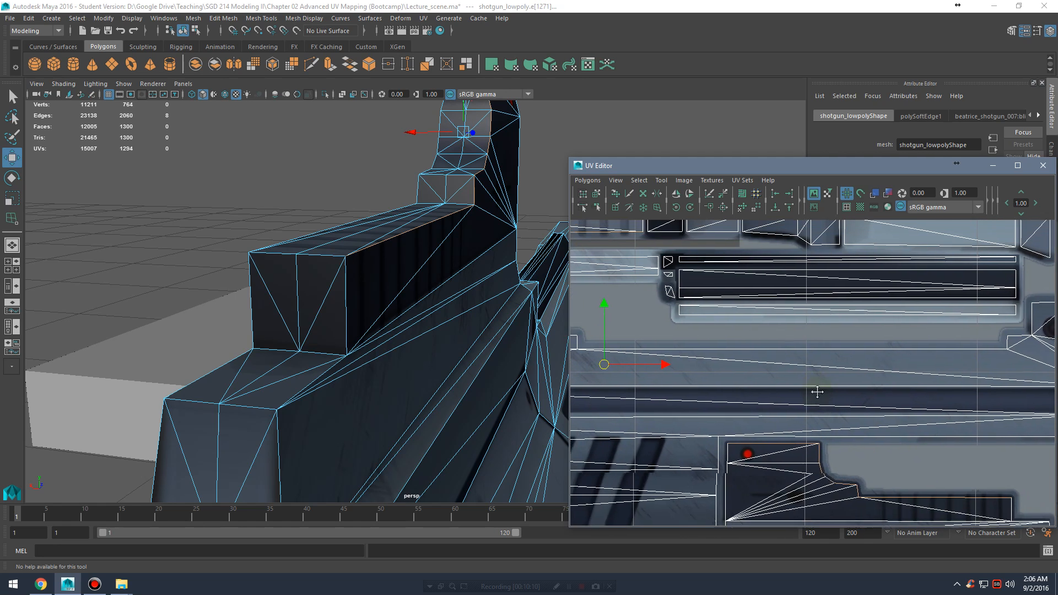
Step: Compare the side shell with the narrow strip shells, following the selected edges along the full strip
middle_click_drag(806, 325, 848, 399, "alt")
right_click_drag(746, 351, 675, 349, "alt")
middle_click_drag(616, 337, 831, 346, "alt")
middle_click_drag(765, 351, 899, 361, "alt")
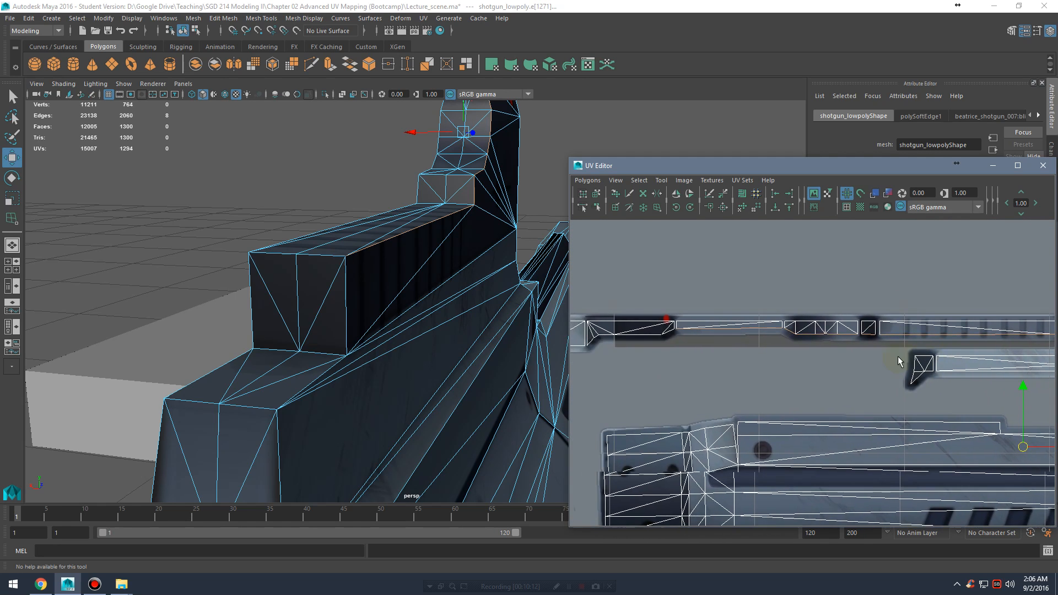
right_click_drag(746, 340, 931, 345, "alt")
middle_click_drag(726, 347, 893, 353, "alt")
middle_click_drag(783, 349, 853, 354, "alt")
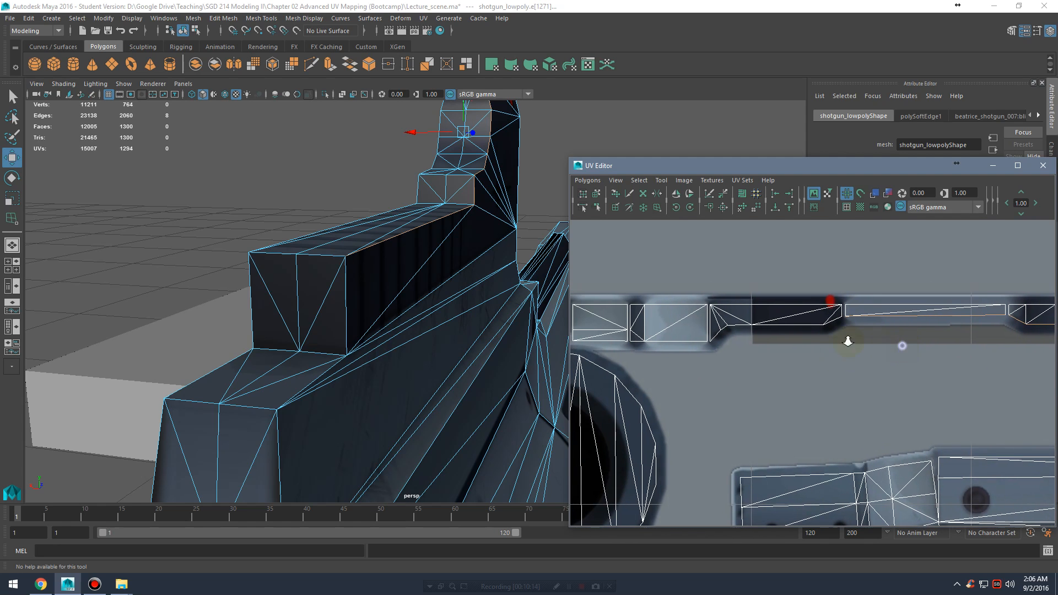
right_click_drag(902, 345, 766, 344, "alt")
middle_click_drag(890, 337, 669, 333, "alt")
right_click_drag(669, 333, 851, 342, "alt")
right_click_drag(919, 341, 814, 344, "alt")
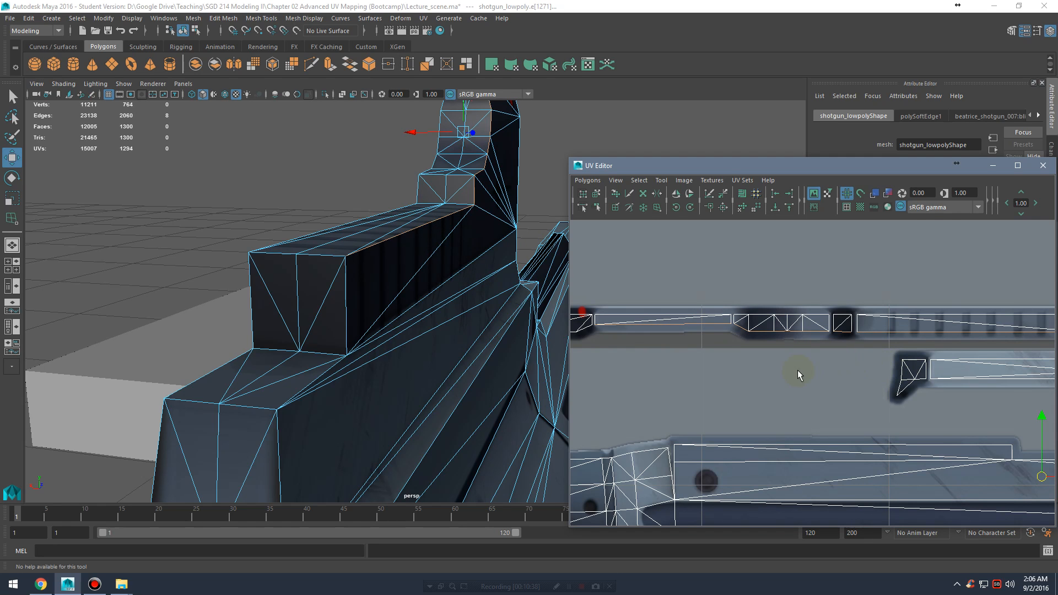
Step: Inspect the gaps and painted padding around the small strip shells at close range in the UV Editor
right_click_drag(880, 354, 671, 317, "alt")
middle_click_drag(822, 367, 721, 342, "alt")
right_click_drag(859, 356, 965, 385, "alt")
mouse_move(762, 349)
middle_mouse_down("alt")
mouse_move(793, 355)
mouse_move(753, 343)
middle_mouse_up("alt")
right_click_drag(753, 343, 958, 383, "alt")
middle_click_drag(744, 338, 868, 363, "alt")
right_click_drag(694, 338, 876, 361, "alt")
middle_click_drag(766, 335, 808, 353, "alt")
right_click_drag(749, 340, 926, 367, "alt")
middle_click_drag(894, 349, 832, 362, "alt")
right_click_drag(832, 361, 605, 326, "alt")
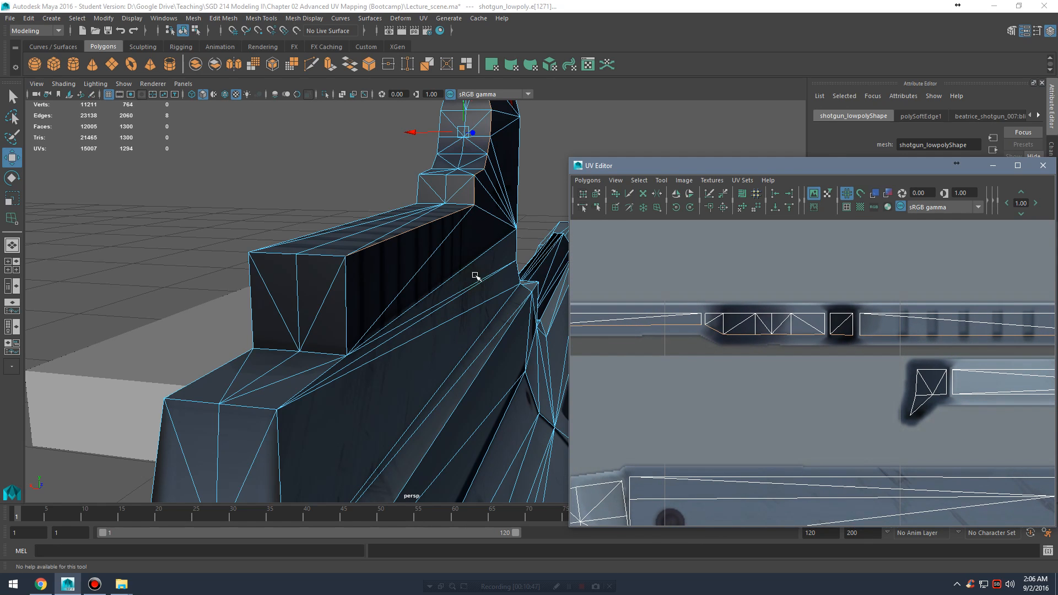
Step: Reveal the top of the shotgun's rail in the viewport and widen the UV Editor window
mouse_move(477, 279)
left_mouse_down("alt")
mouse_move(463, 278)
mouse_move(514, 284)
mouse_move(475, 276)
left_mouse_up("alt")
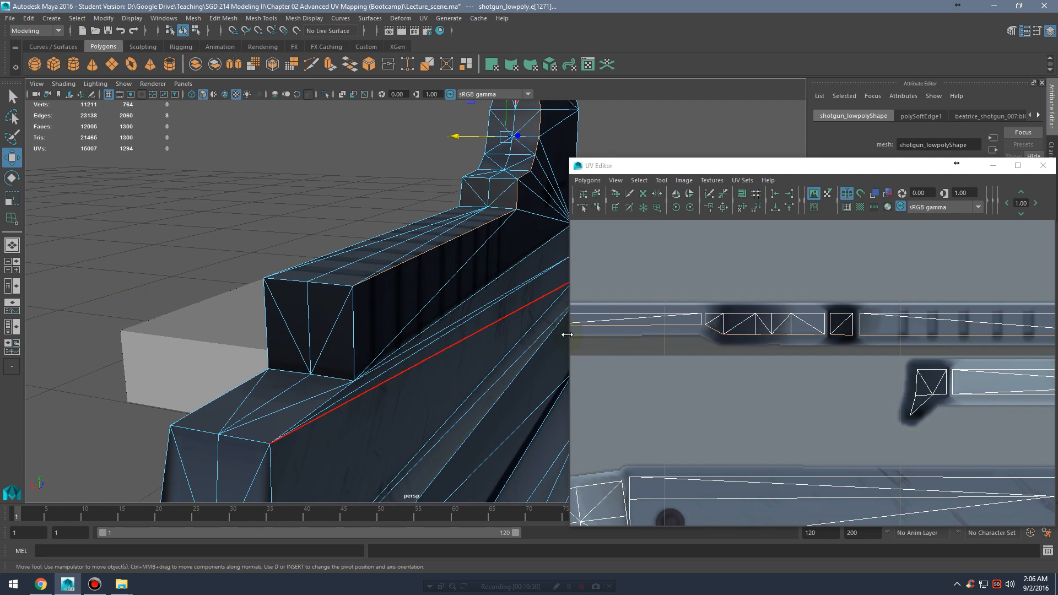
left_click_drag(567, 334, 503, 334)
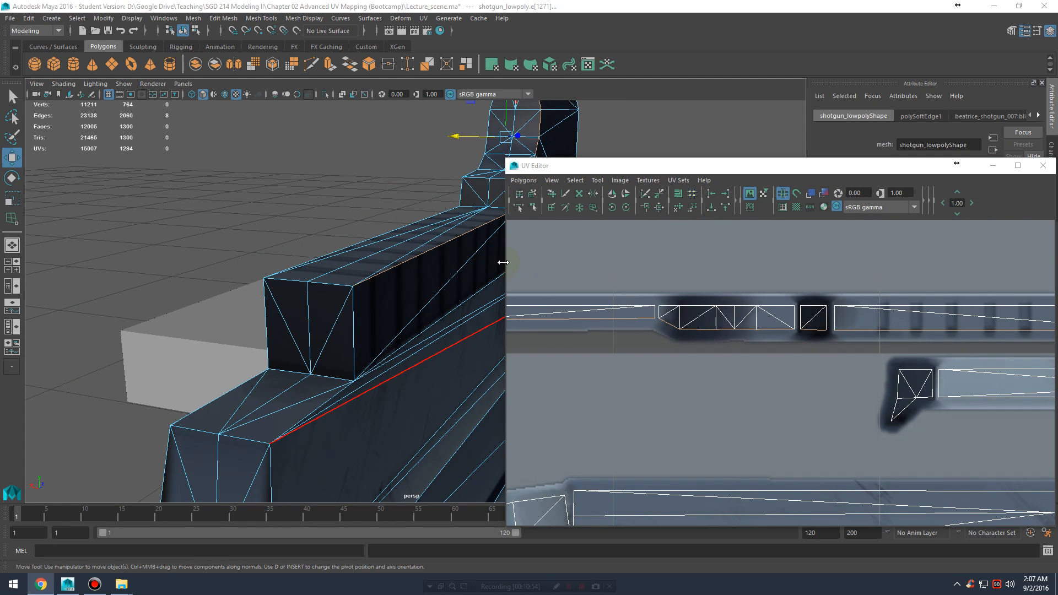
Step: Select the cogsword_lowpoly sword, frame it in the viewport, and bring its UV shells into view in the UV Editor
right_click_drag(485, 263, 374, 270, "alt")
mouse_move(375, 271)
left_mouse_down("alt")
mouse_move(399, 264)
mouse_move(358, 270)
left_mouse_up("alt")
left_click(119, 209)
key("f")
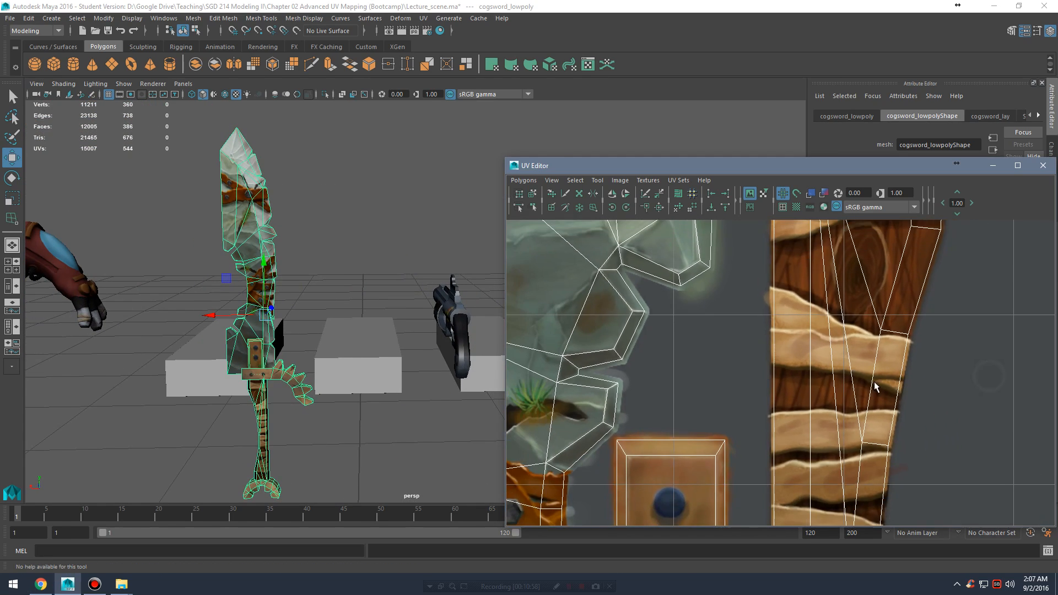
scroll(876, 387, "down", 6)
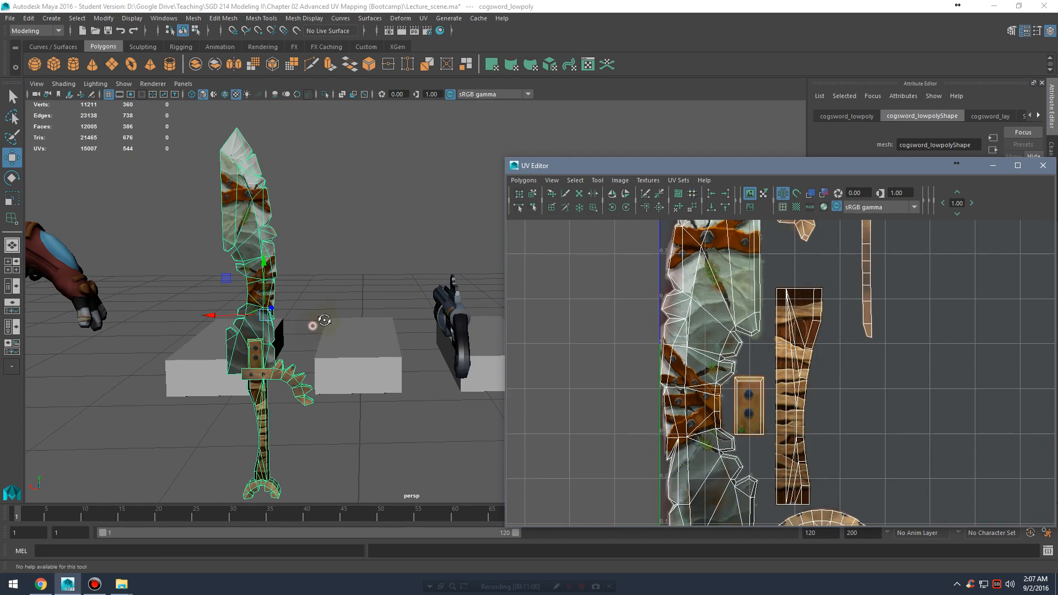
Step: View the whole sword in the viewport beside its complete UV layout, keeping the sword selected
left_click_drag(324, 320, 347, 303, "alt")
middle_click_drag(314, 307, 344, 342, "alt")
right_click_drag(344, 342, 349, 318, "alt")
middle_click_drag(382, 313, 395, 295, "alt")
right_click_drag(629, 345, 573, 345, "alt")
right_click_drag(814, 342, 888, 361, "alt")
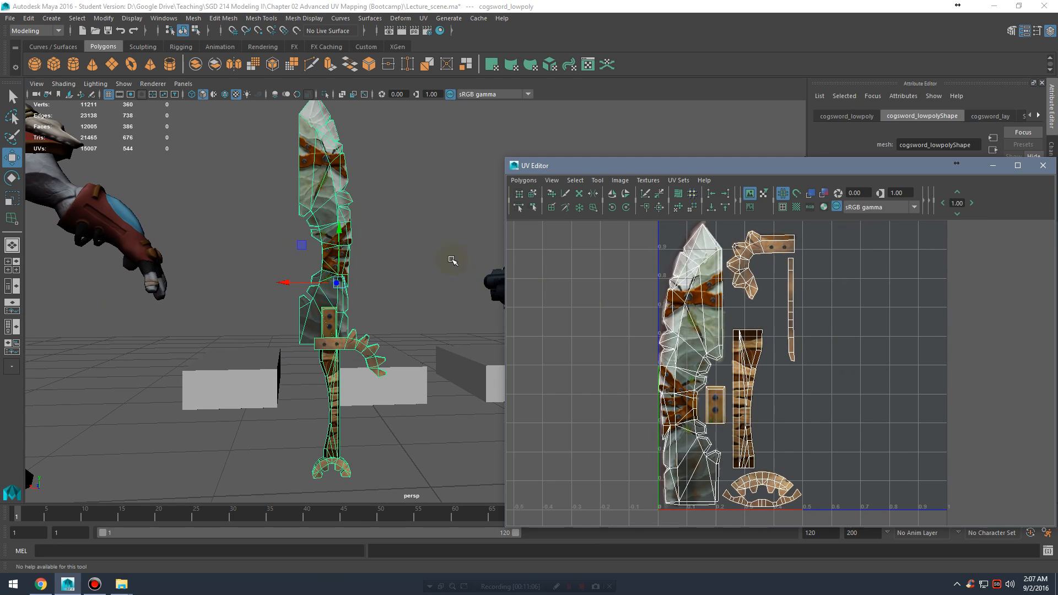
left_click(407, 133)
left_click(339, 163)
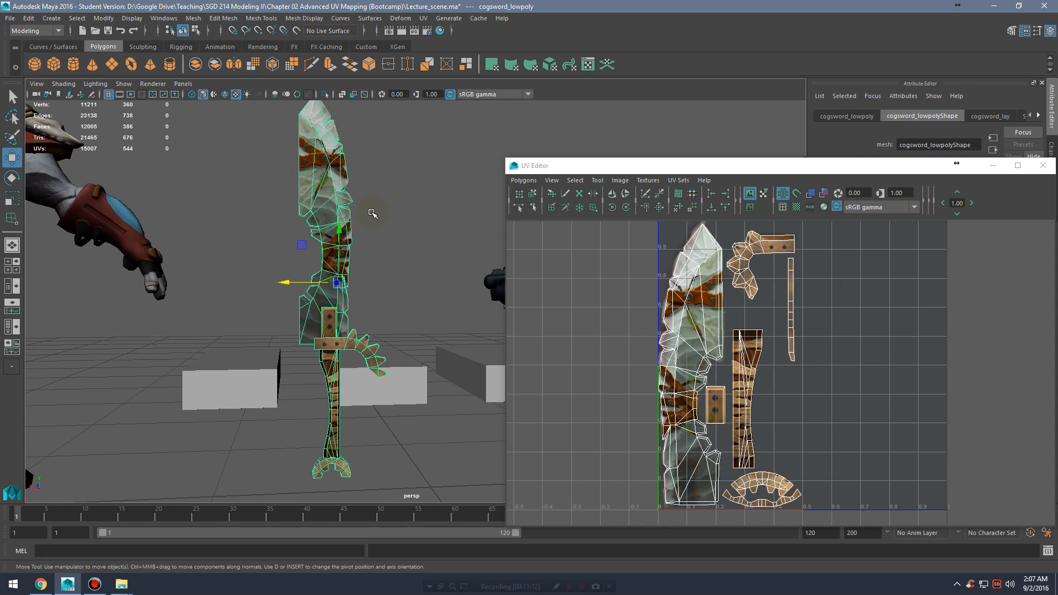
Step: View the textured sword without its wireframe, then reselect it to show its UV shells at closer range
right_click_drag(378, 189, 397, 212, "alt")
left_click(425, 175)
middle_click_drag(423, 258, 412, 230, "alt")
right_click_drag(425, 222, 339, 175, "alt")
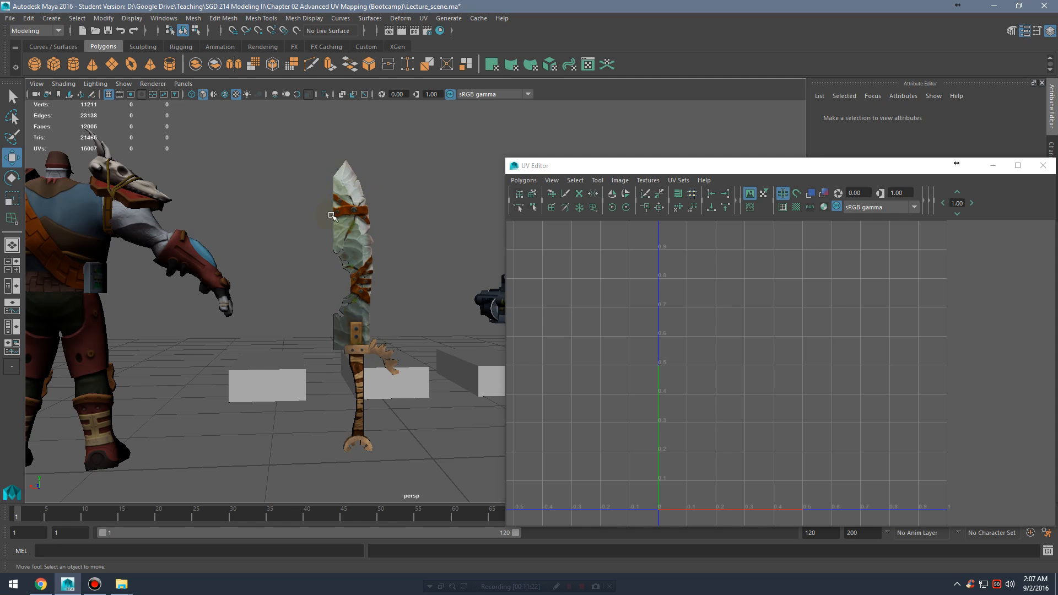
left_click(381, 341)
scroll(693, 374, "up", 2)
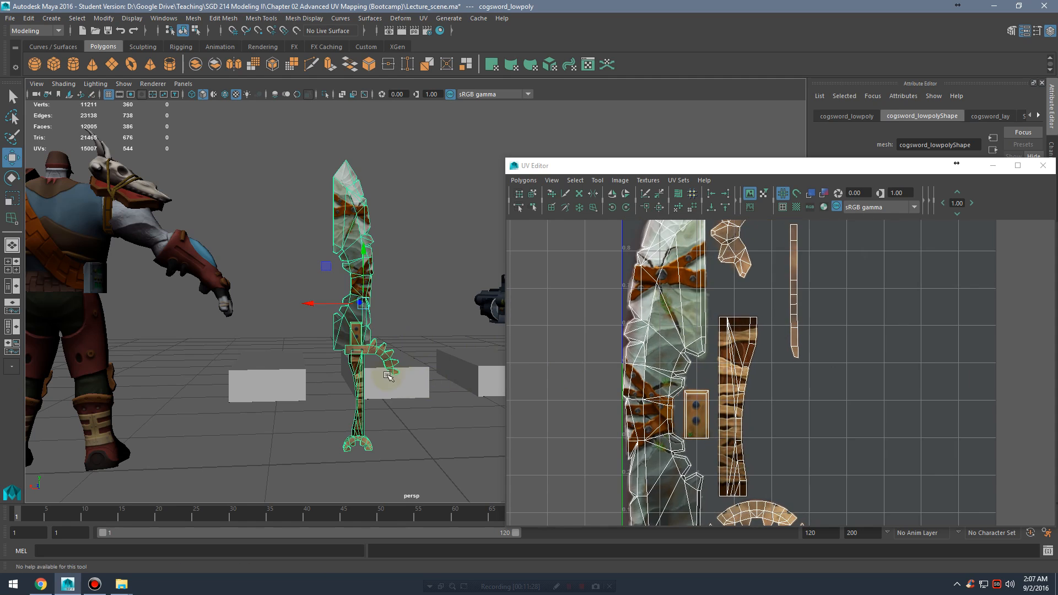
left_click(408, 402)
left_click(364, 444)
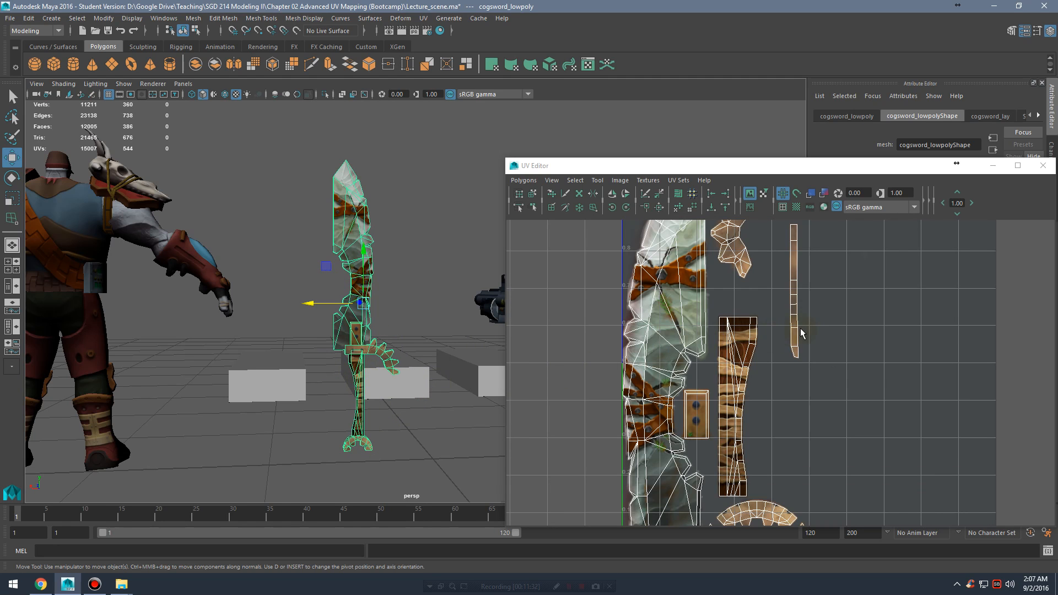
Step: Examine the sword's full set of UV shells, ending on the handle and pommel shells in the UV Editor
right_click_drag(937, 340, 860, 320, "alt")
middle_click_drag(767, 320, 790, 340, "alt")
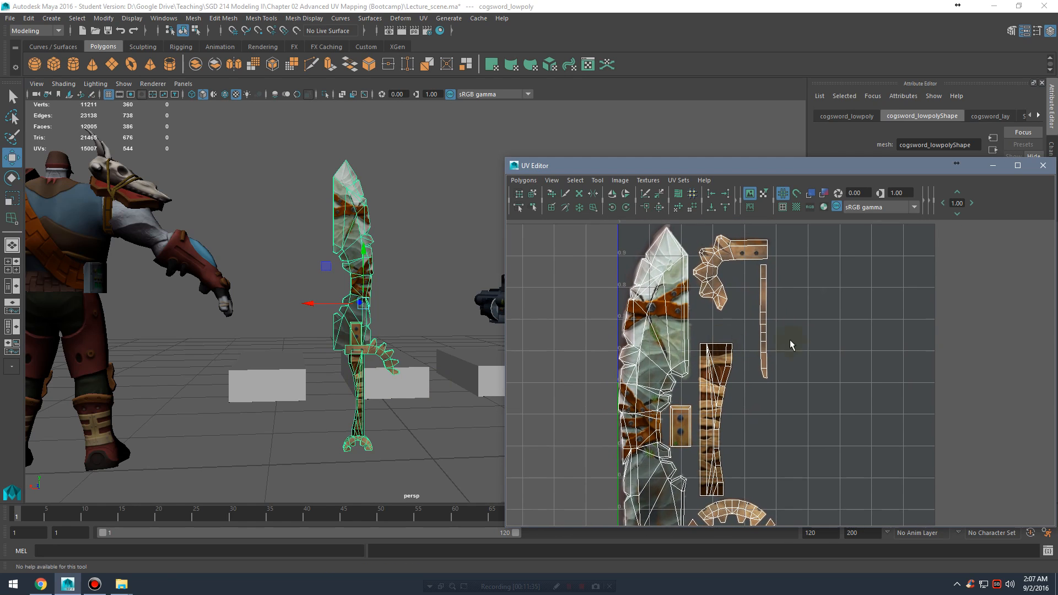
right_click_drag(790, 345, 698, 320, "alt")
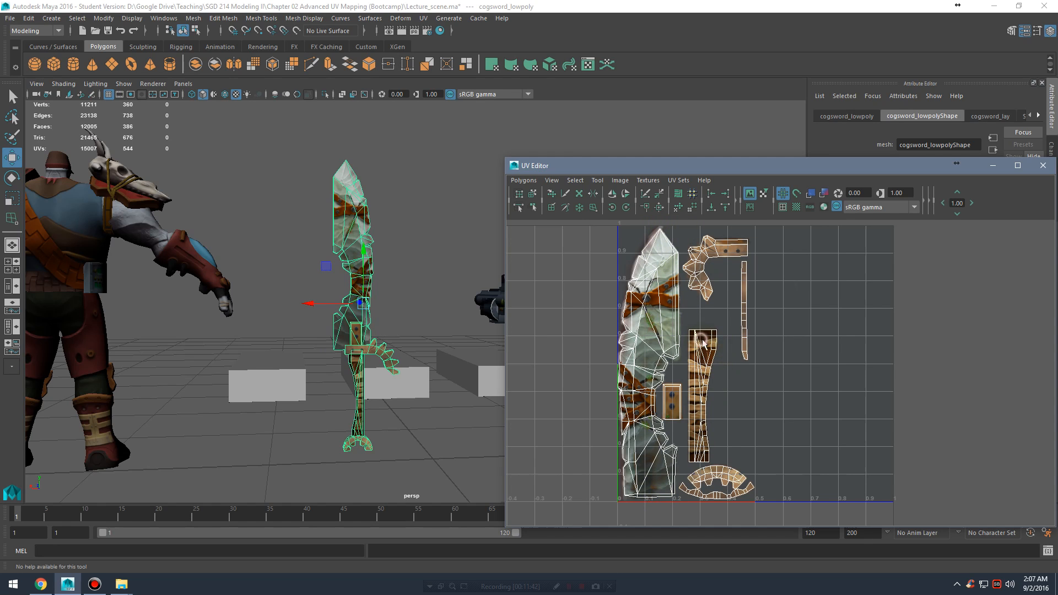
scroll(700, 336, "up", 2)
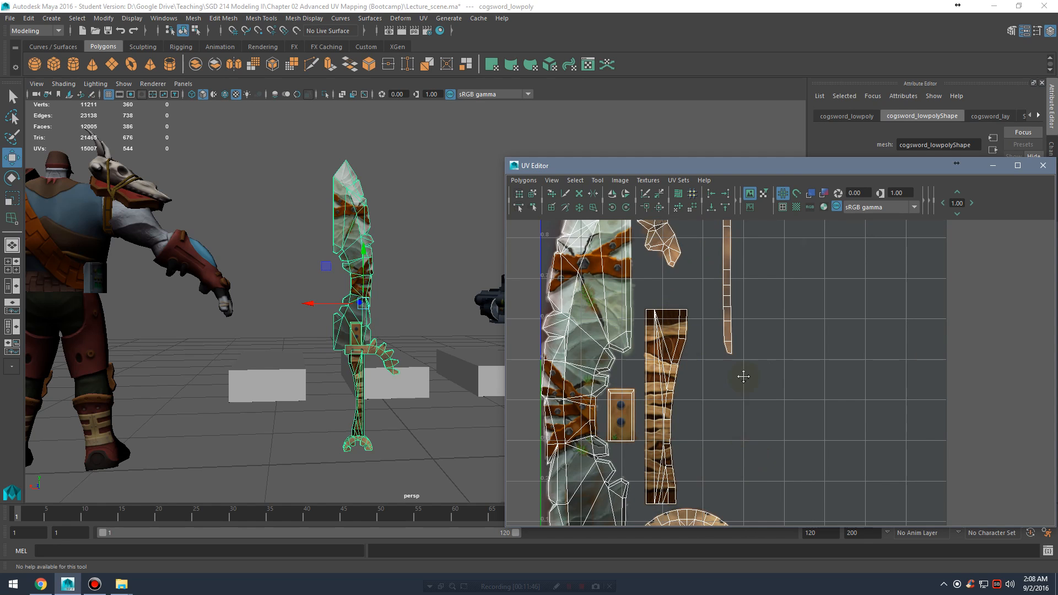
middle_click_drag(743, 376, 731, 298, "alt")
middle_click_drag(683, 409, 692, 355, "alt")
Step: Compare the sword's curved pommel in the viewport with its shells at close range in the UV Editor
middle_click_drag(346, 380, 349, 322, "alt")
right_click_drag(349, 323, 406, 312, "alt")
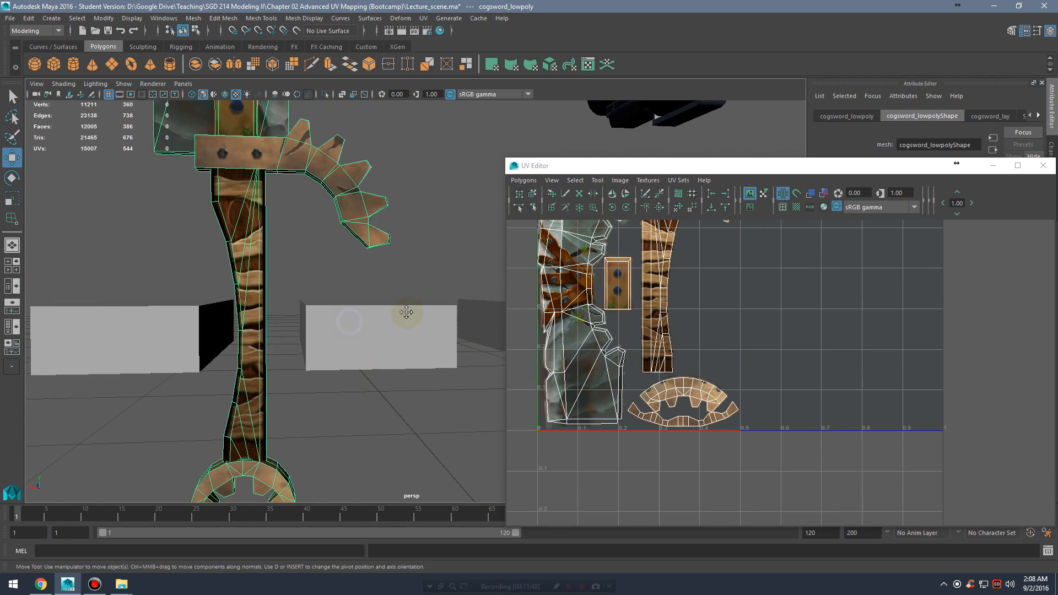
middle_click_drag(406, 312, 373, 338, "alt")
right_click_drag(373, 338, 428, 349, "alt")
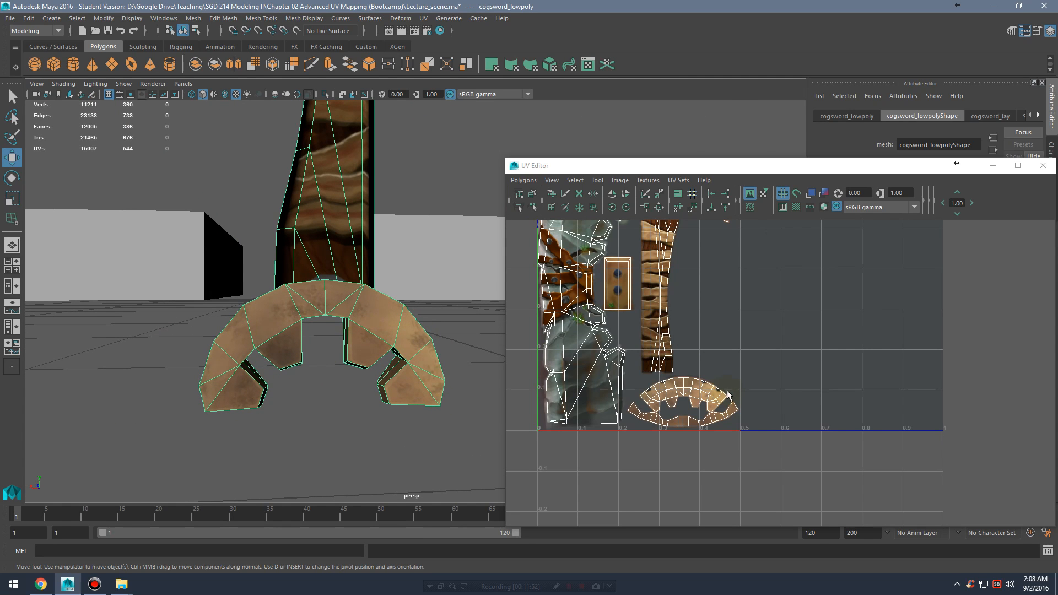
right_click_drag(727, 395, 832, 369, "alt")
middle_click_drag(534, 438, 654, 359, "alt")
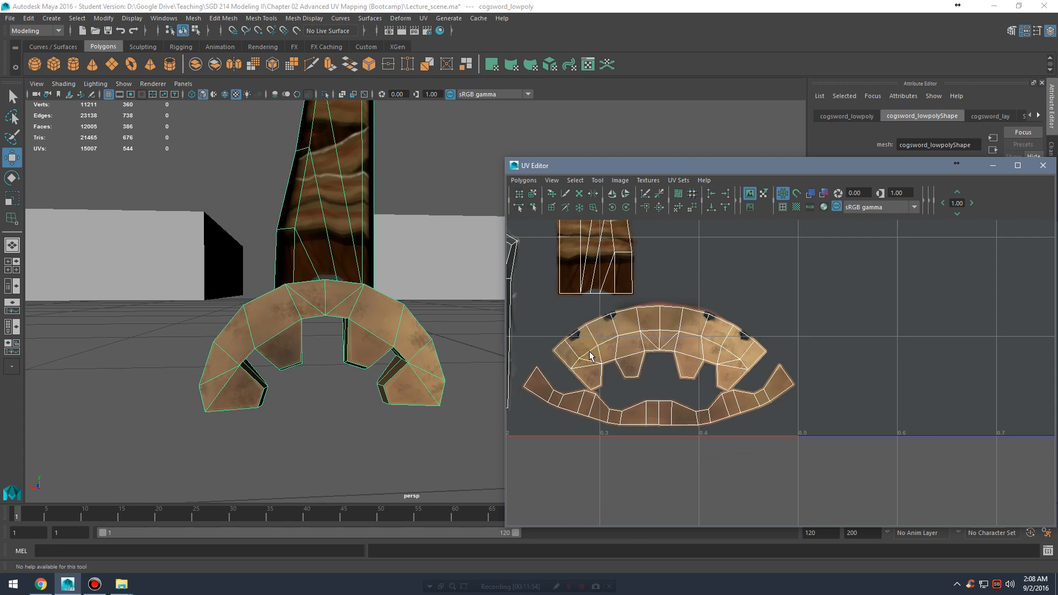
Step: Show the sword's guard and handle in the viewport and the entire UV layout in the UV Editor
middle_click_drag(413, 182, 425, 312, "alt")
right_click_drag(426, 312, 369, 312, "alt")
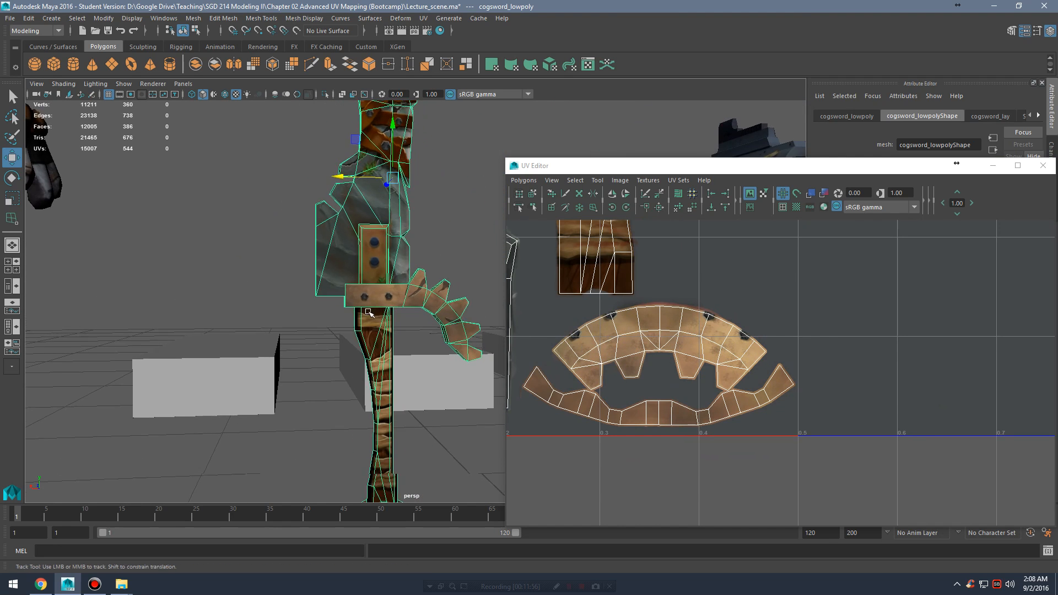
right_click_drag(812, 343, 734, 284, "alt")
middle_click_drag(734, 283, 898, 355, "alt")
right_click_drag(897, 354, 795, 284, "alt")
middle_click_drag(795, 285, 779, 295, "alt")
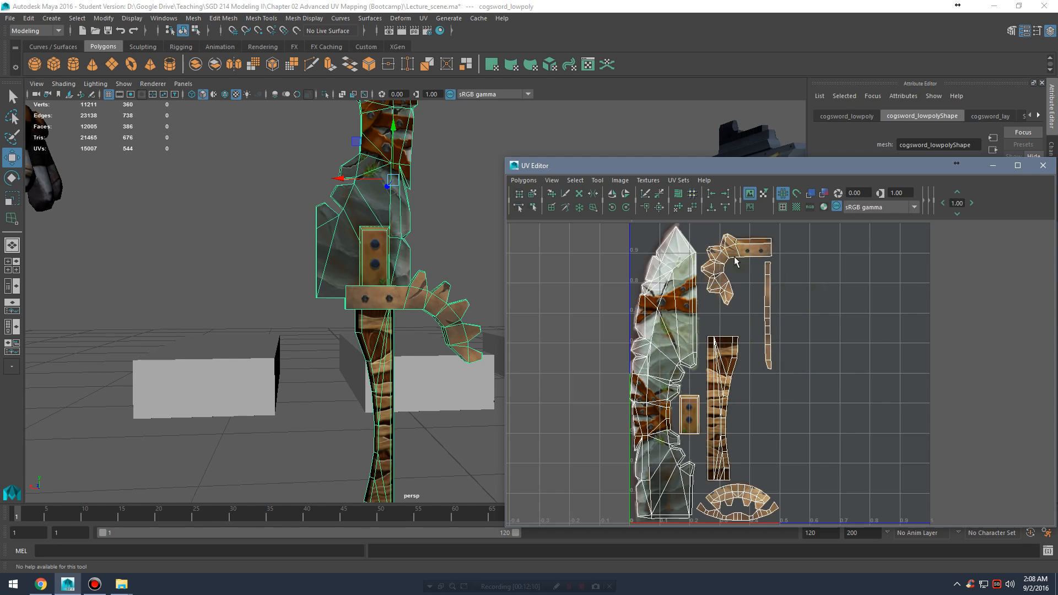
Step: Move the blade's UV shell into the empty area beside the other shells and rotate it to a diagonal
right_click_drag(659, 290, 618, 269)
left_click(665, 325)
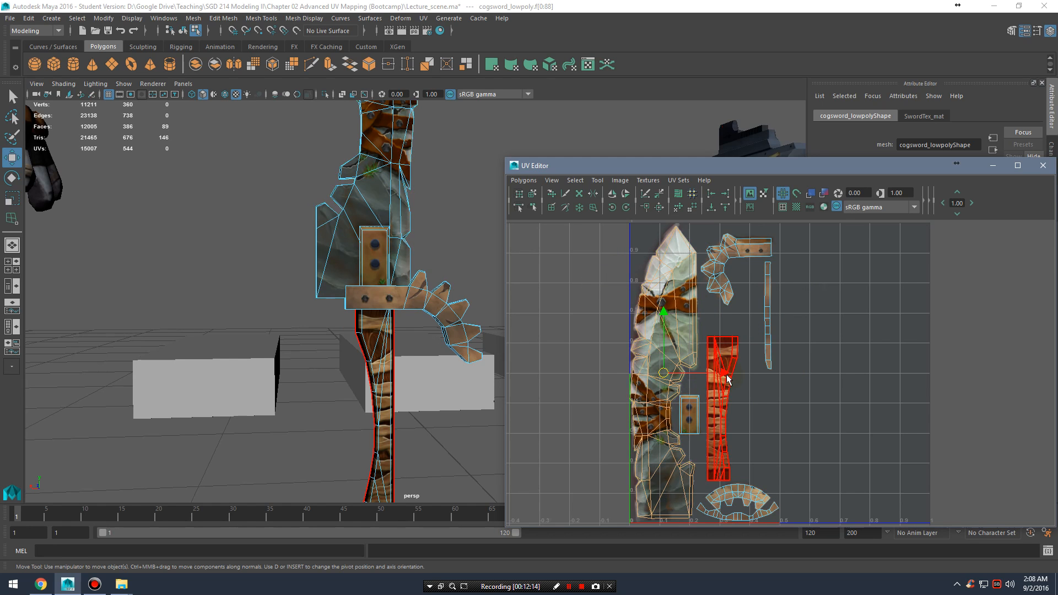
left_click_drag(729, 378, 938, 383)
key("e")
left_click_drag(916, 344, 934, 382)
Step: Enlarge the blade's UV shell beyond the texture square and rotate it to the opposite diagonal
key("r")
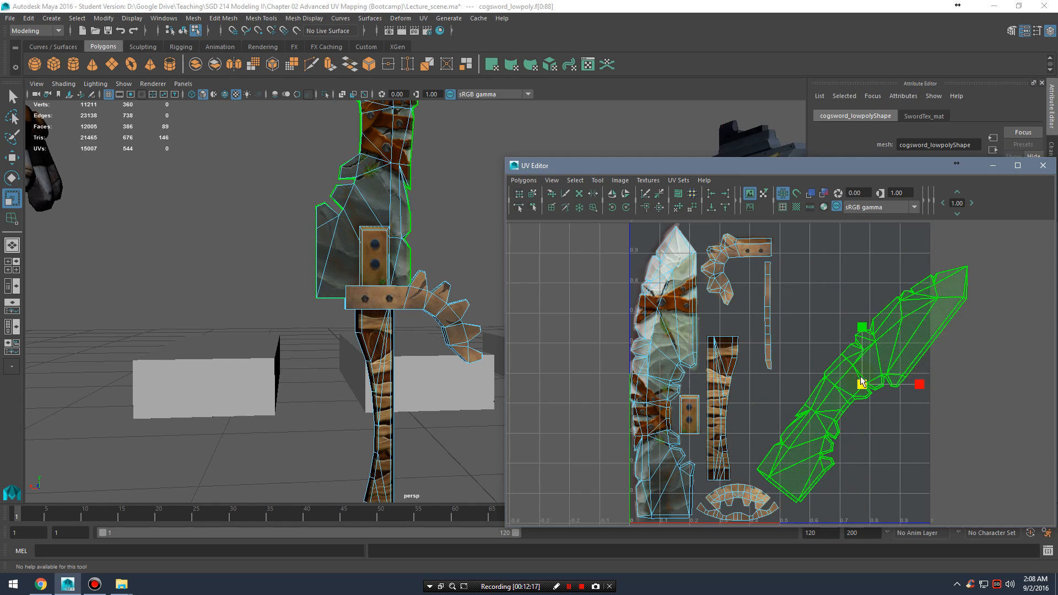
left_click_drag(861, 381, 957, 380)
key("e")
left_click_drag(893, 338, 950, 467)
right_click_drag(974, 432, 782, 402, "alt")
right_click_drag(901, 386, 883, 385, "alt")
middle_click_drag(883, 381, 806, 368, "alt")
right_click_drag(794, 370, 847, 378, "alt")
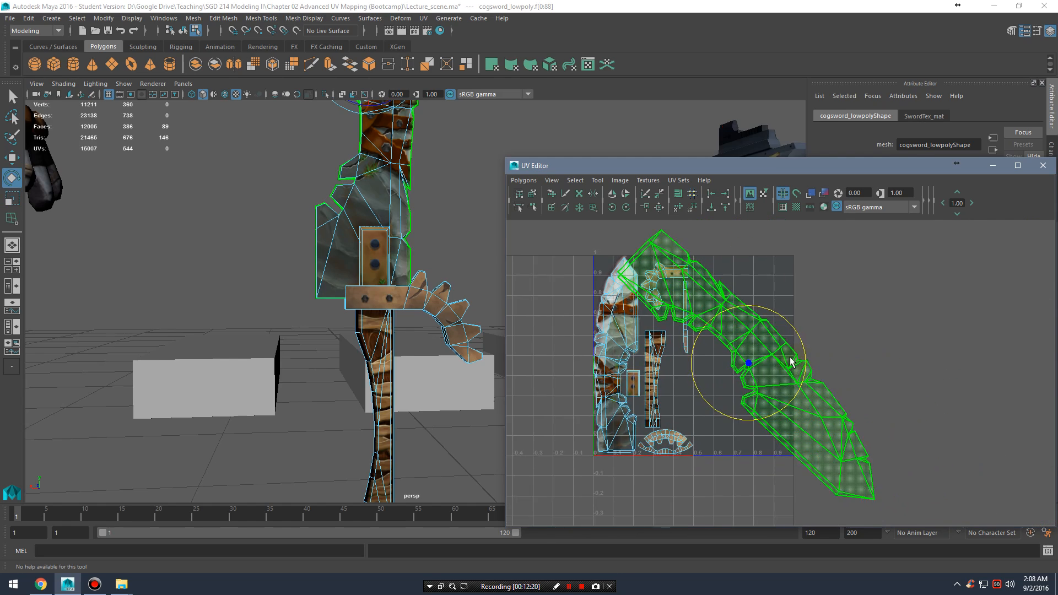
Step: Undo the moving, rotating and scaling of the blade's UV shell and view the full layout
key("ctrl+z")
key("ctrl+z")
key("ctrl+z")
key("ctrl+z")
right_click_drag(620, 341, 652, 340, "alt")
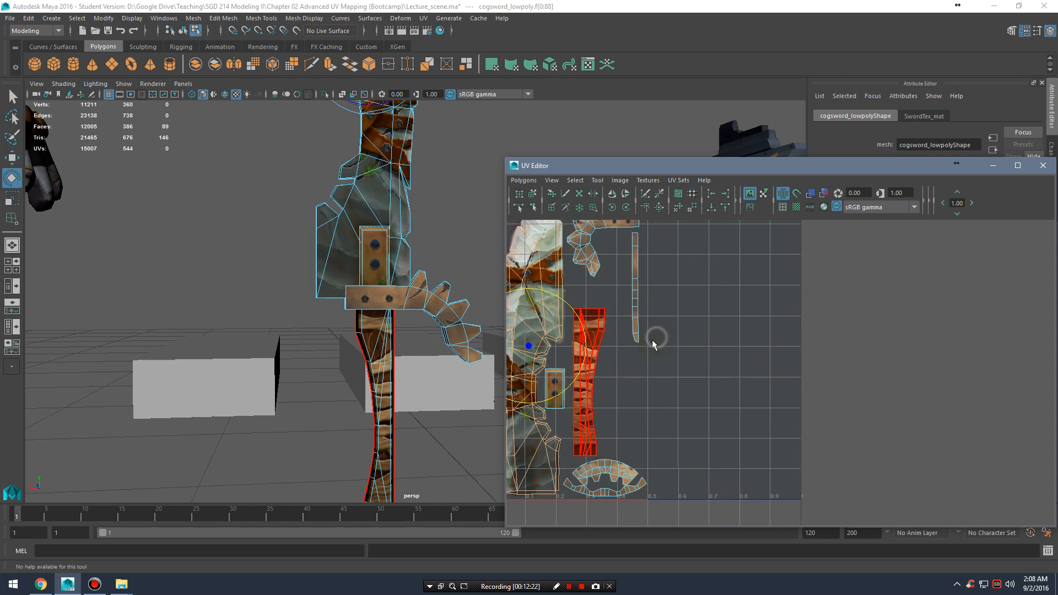
middle_click_drag(653, 340, 781, 361, "alt")
right_click_drag(829, 361, 711, 353, "alt")
Step: Return to object selection and deselect the sword to view its textured surface without the wireframe
left_click(388, 234)
right_click_drag(388, 234, 442, 209)
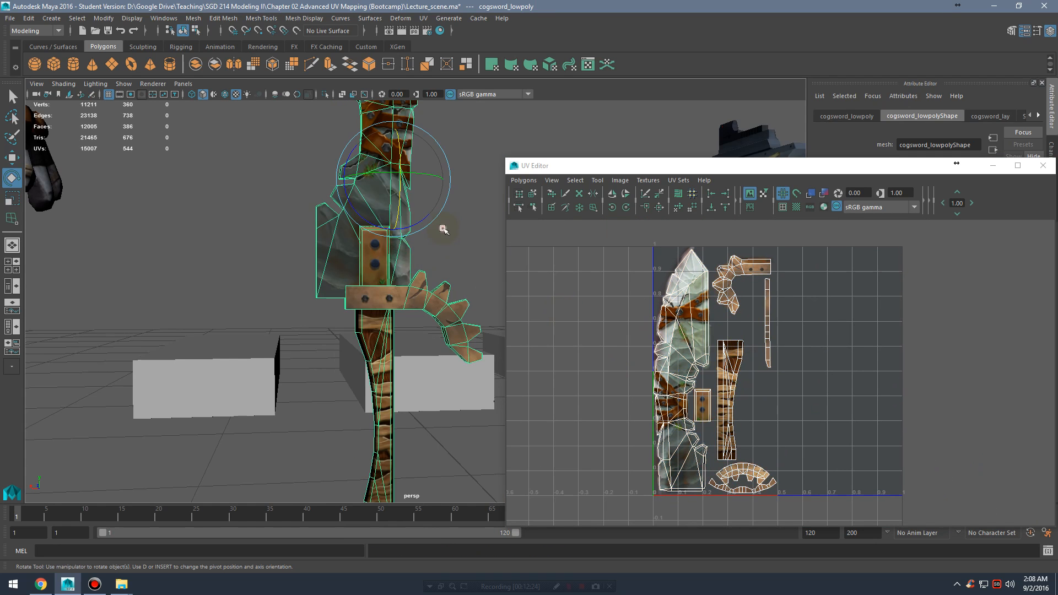
left_click(442, 227)
left_click(573, 340)
right_click_drag(434, 267, 415, 241, "alt")
middle_click_drag(415, 241, 427, 314, "alt")
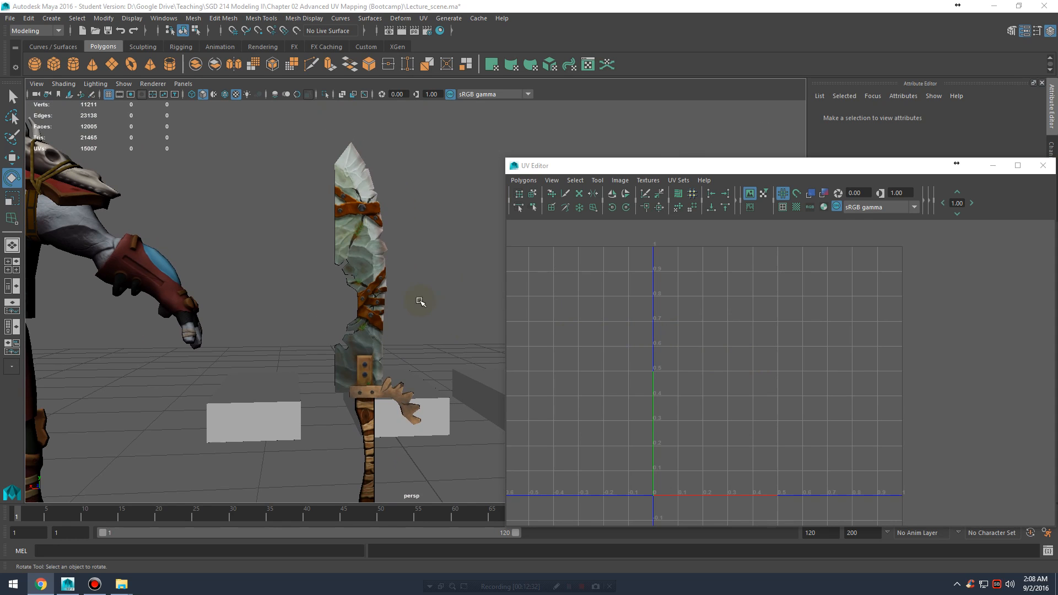
Step: Reselect the sword and frame its full length beside the UV layout
left_click(365, 253)
right_click_drag(468, 280, 452, 306, "alt")
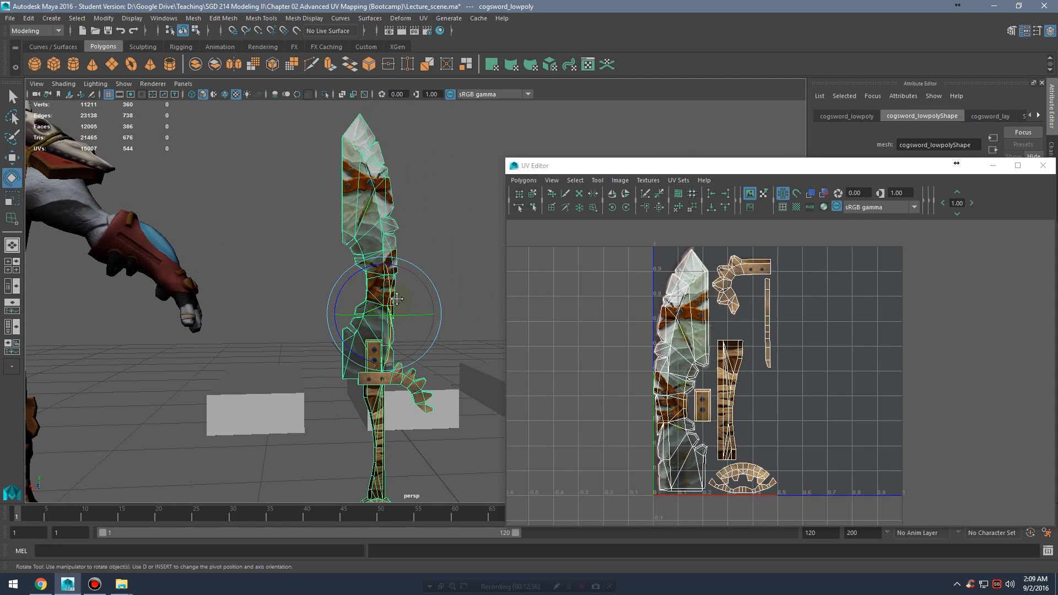
middle_click_drag(452, 307, 451, 283, "alt")
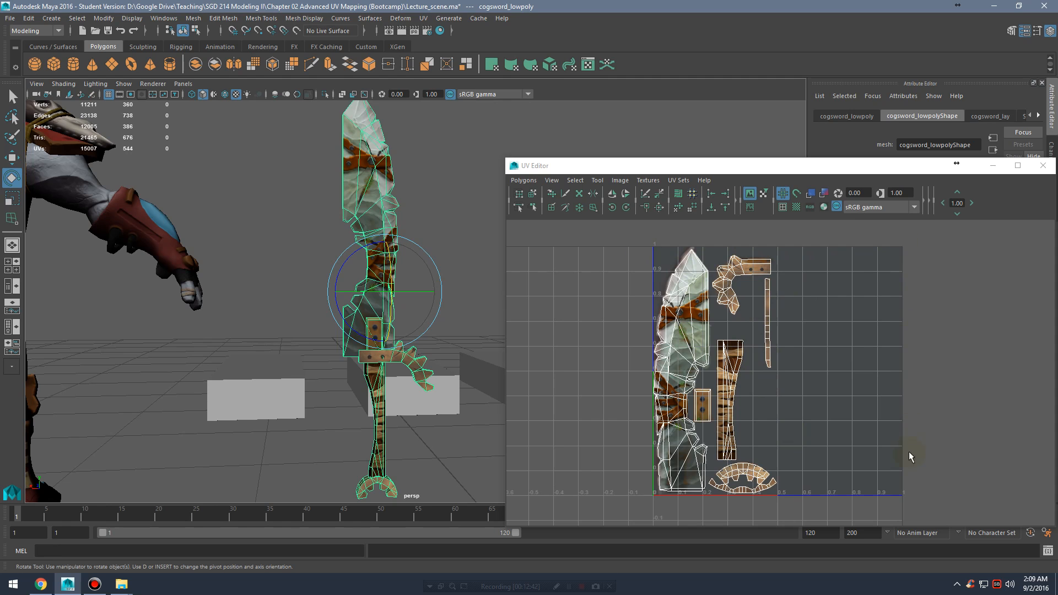
middle_click_drag(430, 250, 390, 248, "alt")
Step: Switch to the Lecture_textures folder in File Explorer, view the cogsword_diffuse texture image, and close it
left_click(132, 588)
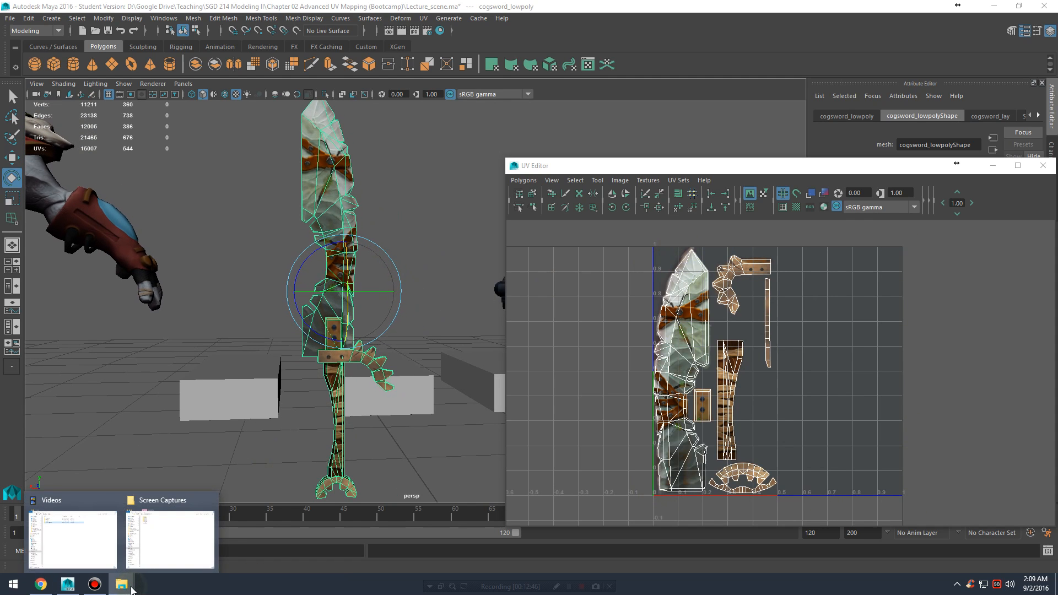
left_click(125, 582)
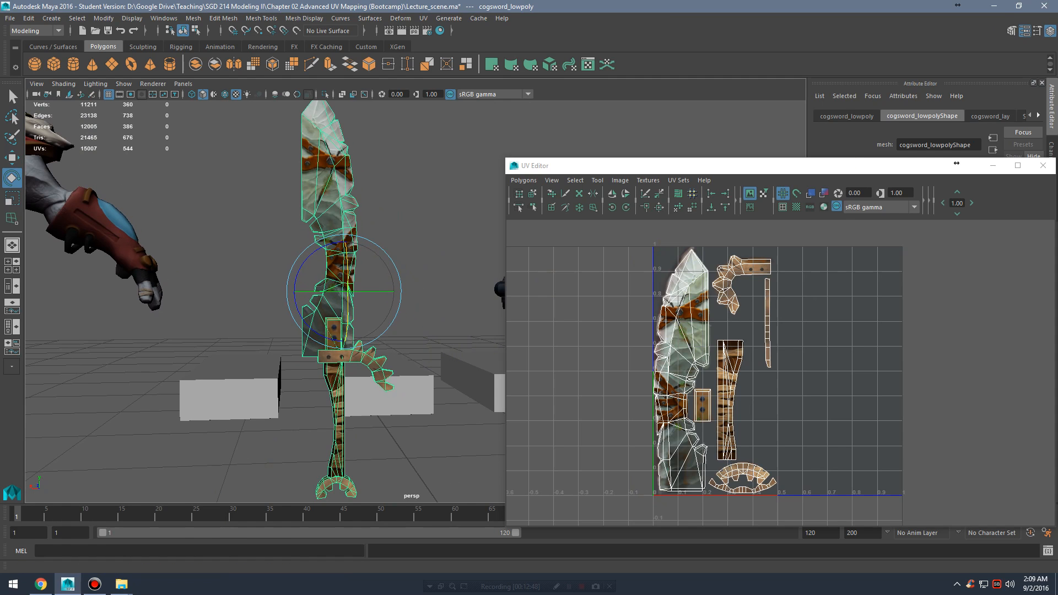
left_click_drag(1057, 54, 498, 101)
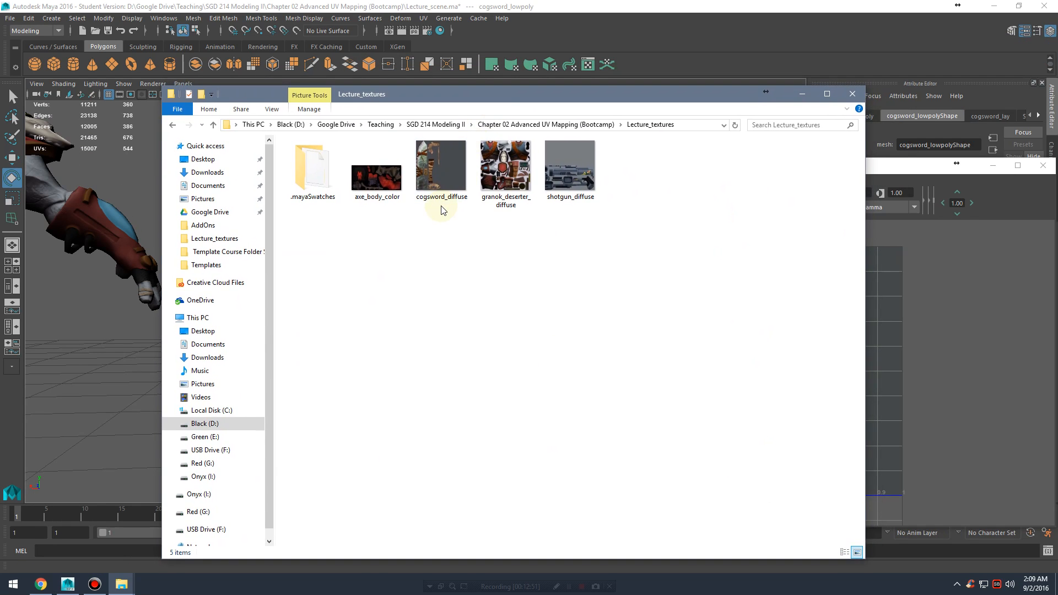
left_click(380, 176)
left_click(459, 171)
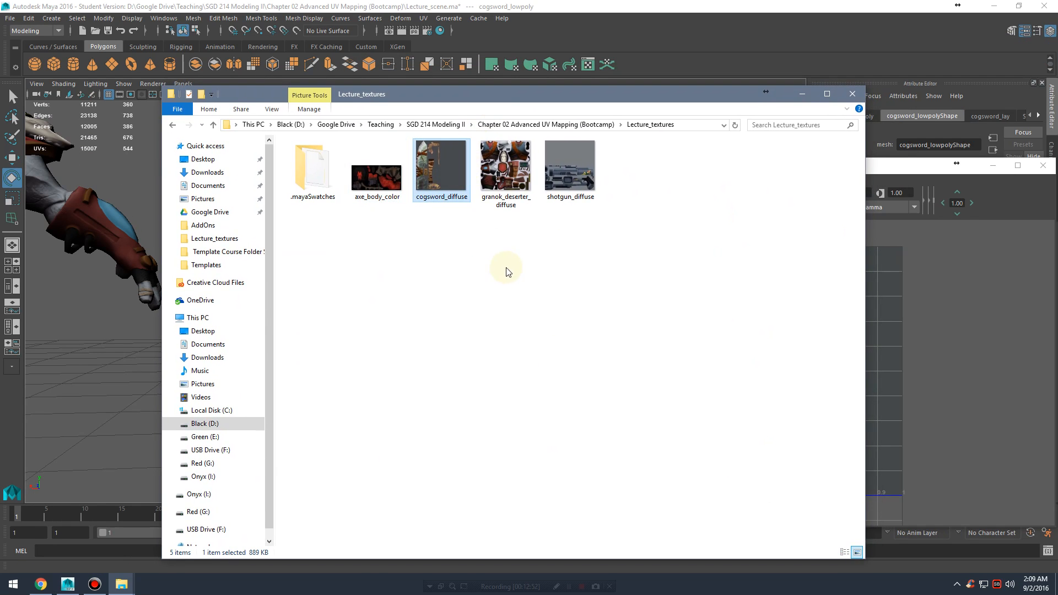
double_click(444, 161)
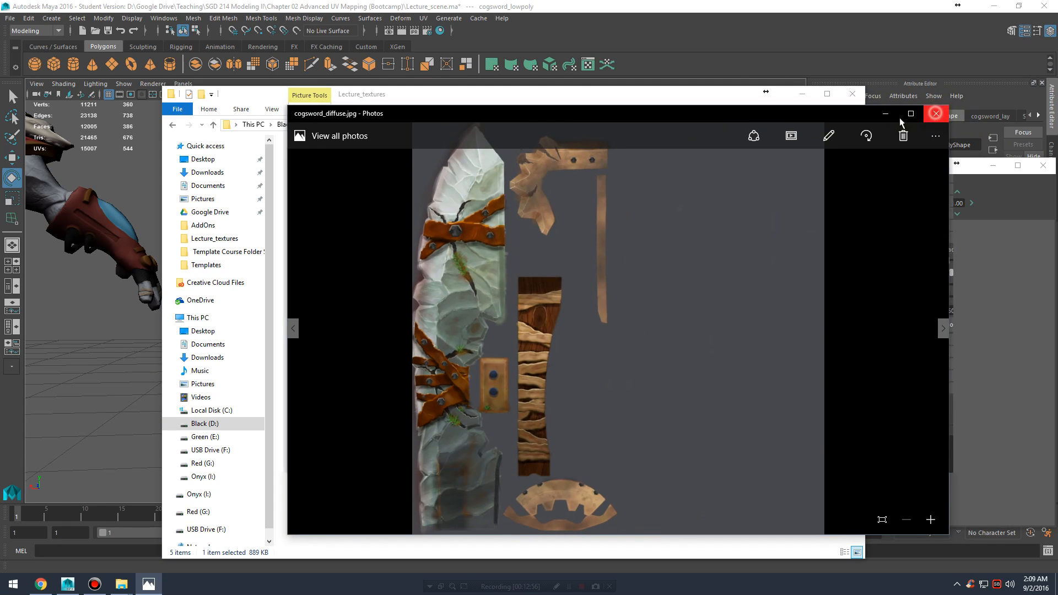
left_click(935, 113)
Step: Check the pixel dimensions in the file details of the cogsword_diffuse texture
right_click(437, 167)
left_click(470, 448)
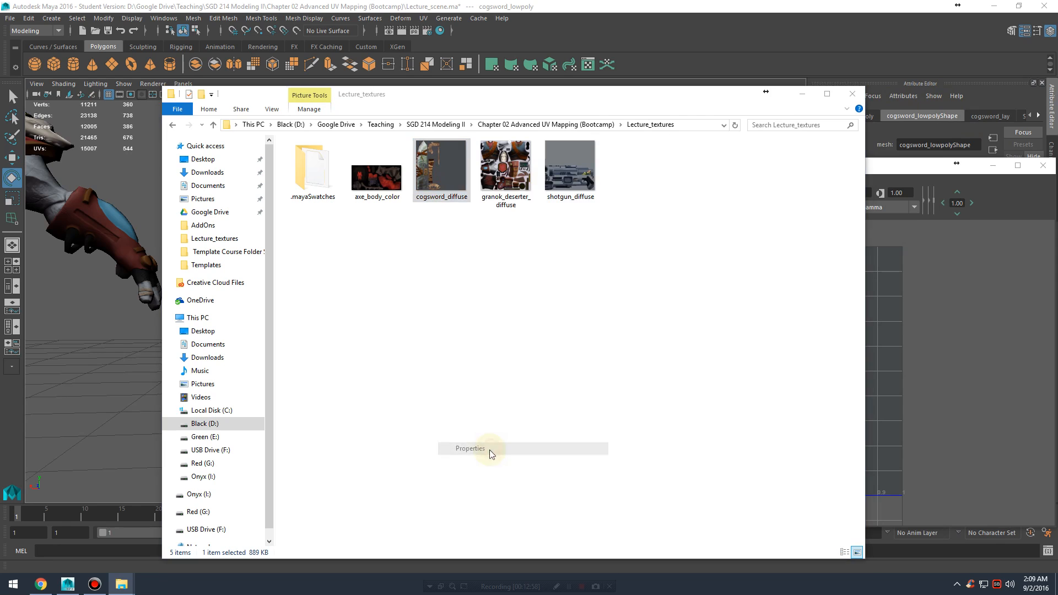
left_click(510, 194)
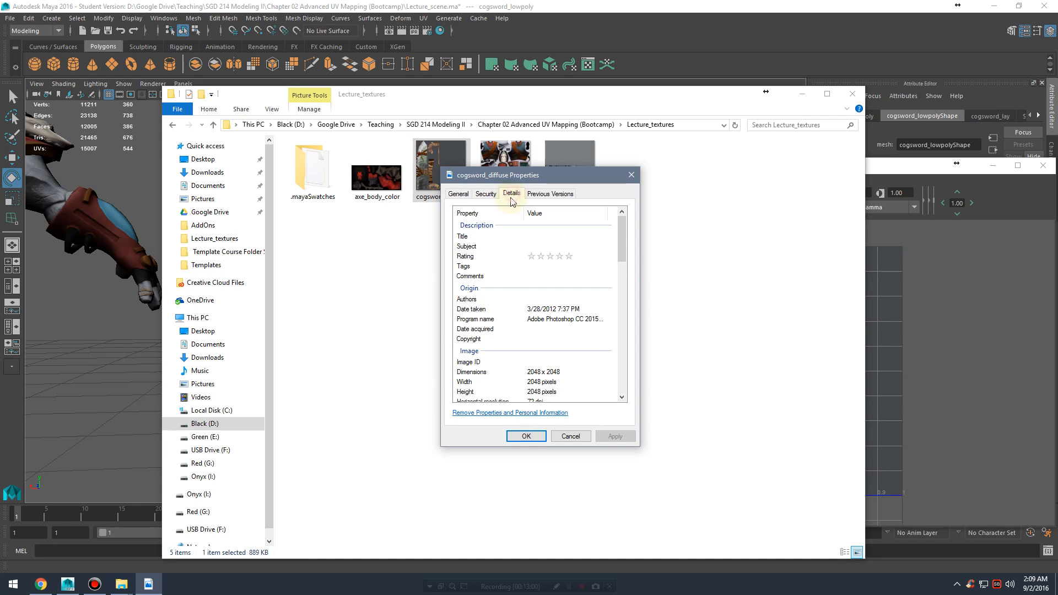
scroll(520, 358, "down", 2)
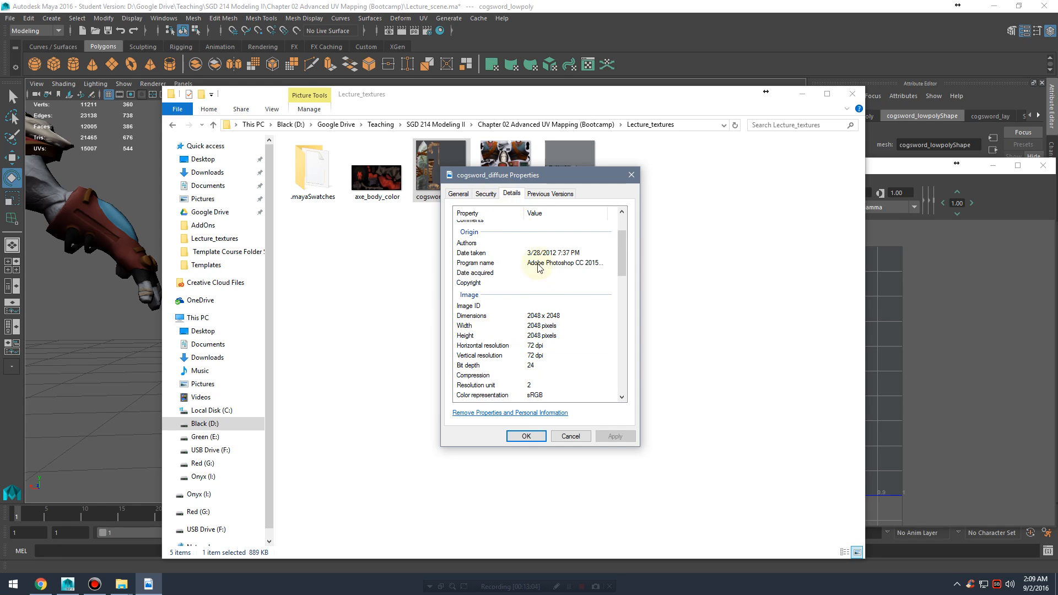
left_click(570, 436)
Step: Check the pixel dimensions in the file details of the granok_deserter_diffuse texture
right_click(512, 156)
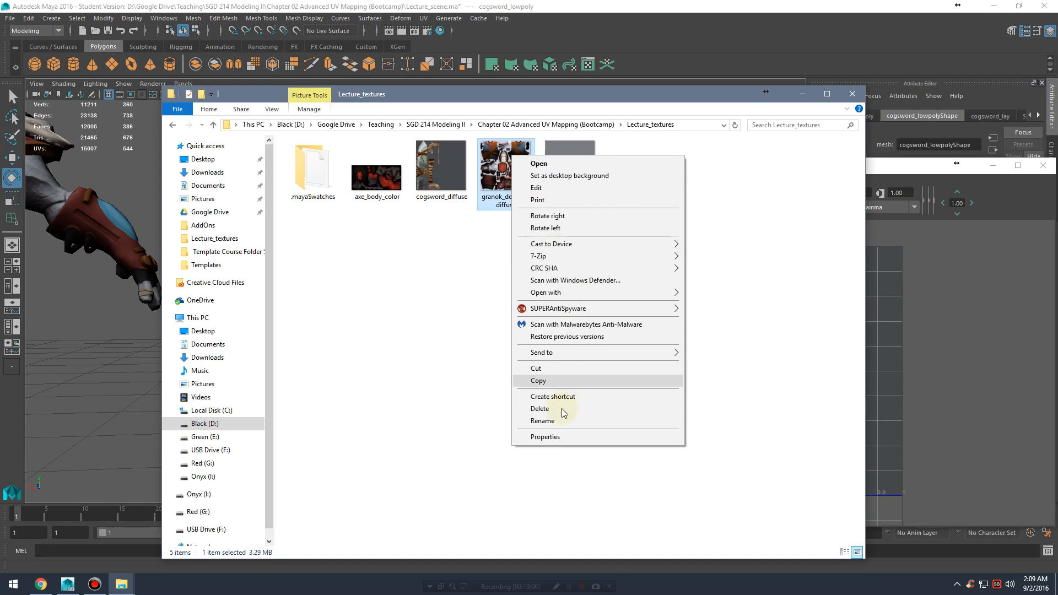
left_click(546, 436)
left_click(587, 182)
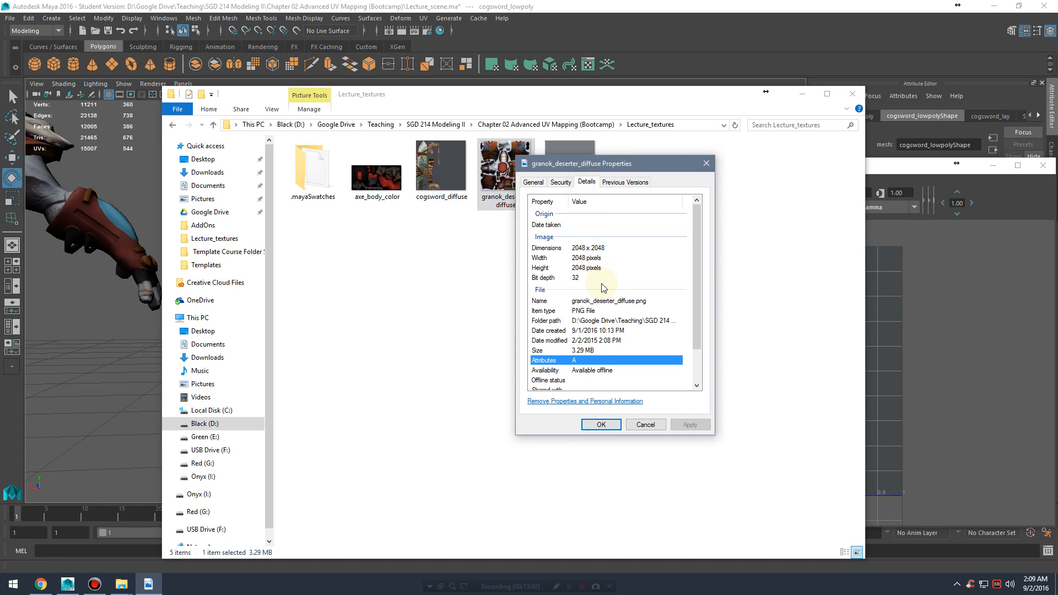
left_click(571, 250)
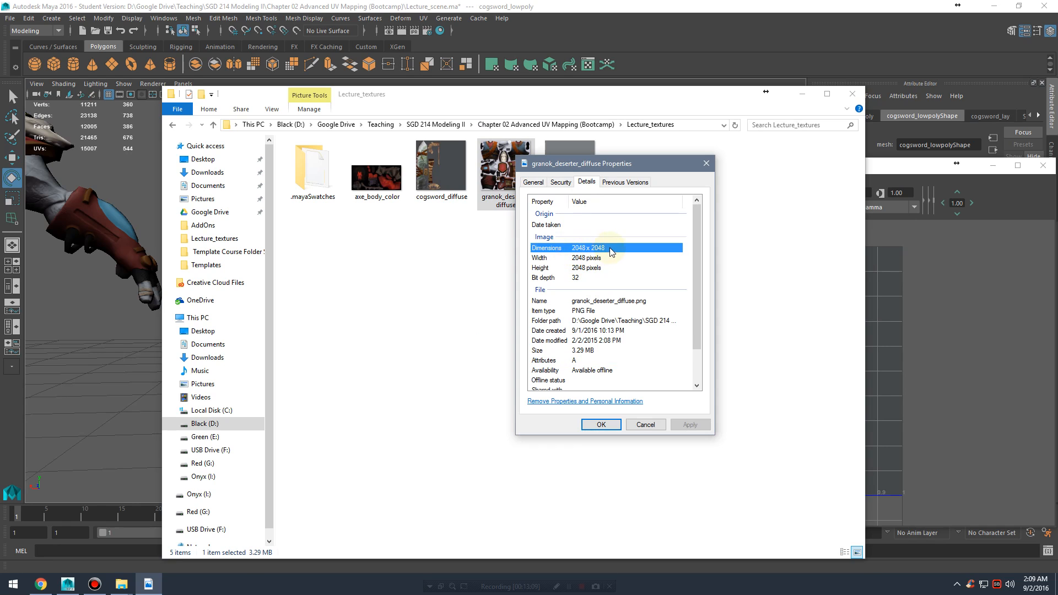
left_click(642, 426)
Step: Check the pixel dimensions in the file details of the shotgun_diffuse texture
left_click(573, 168)
right_click(573, 168)
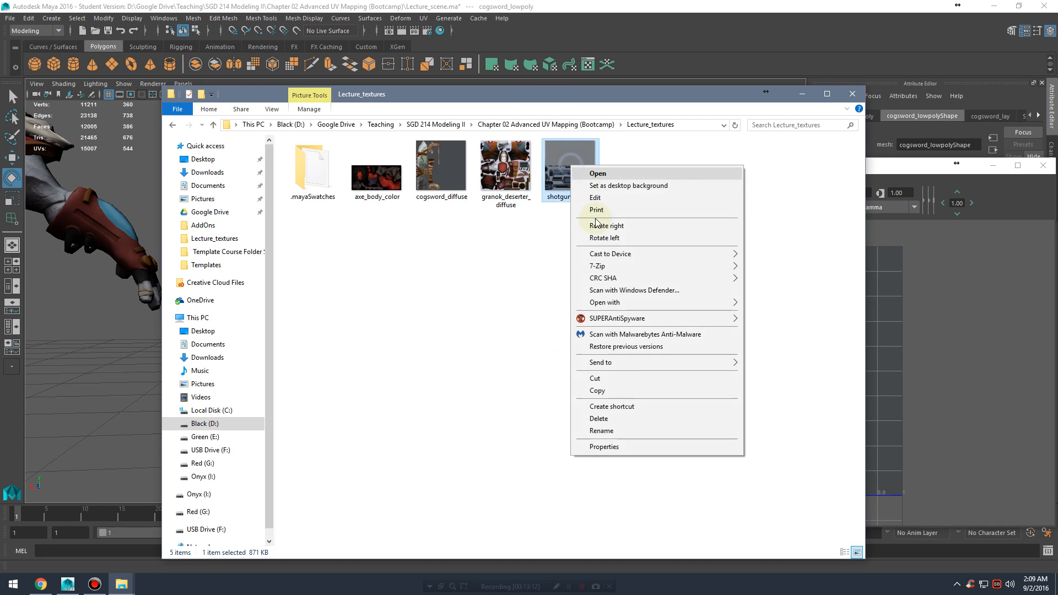
left_click(606, 444)
left_click(646, 192)
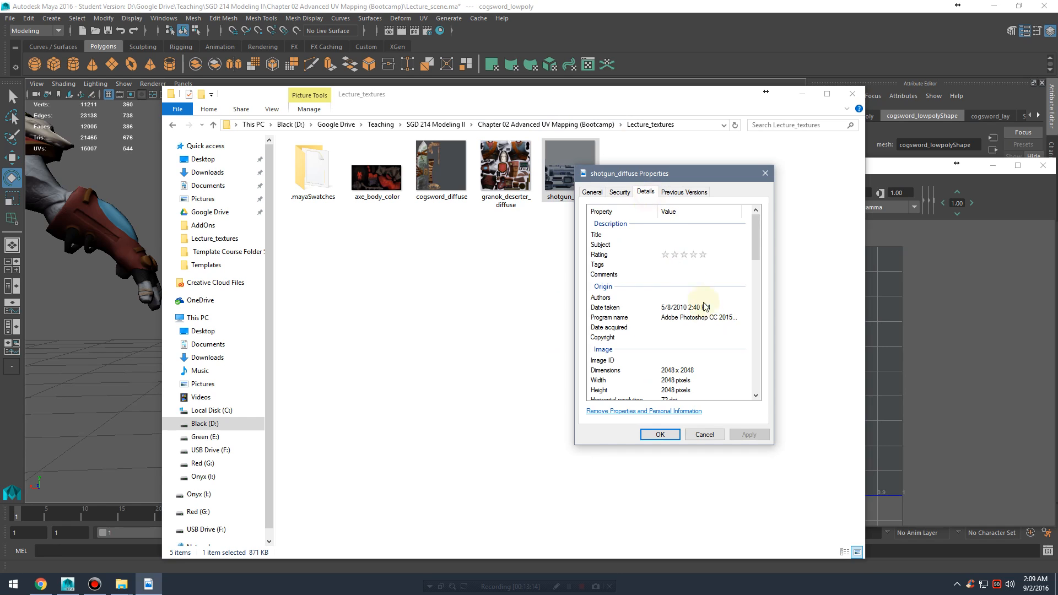
left_click(699, 434)
Step: Check the pixel dimensions in the file details of the axe_body_color texture
right_click(386, 177)
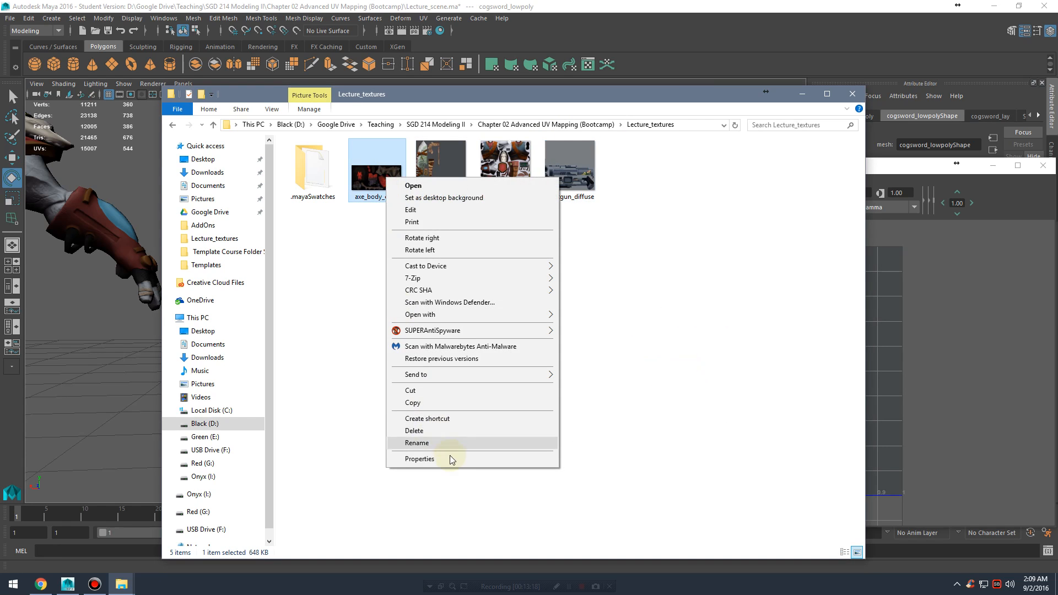
left_click(451, 459)
left_click(461, 204)
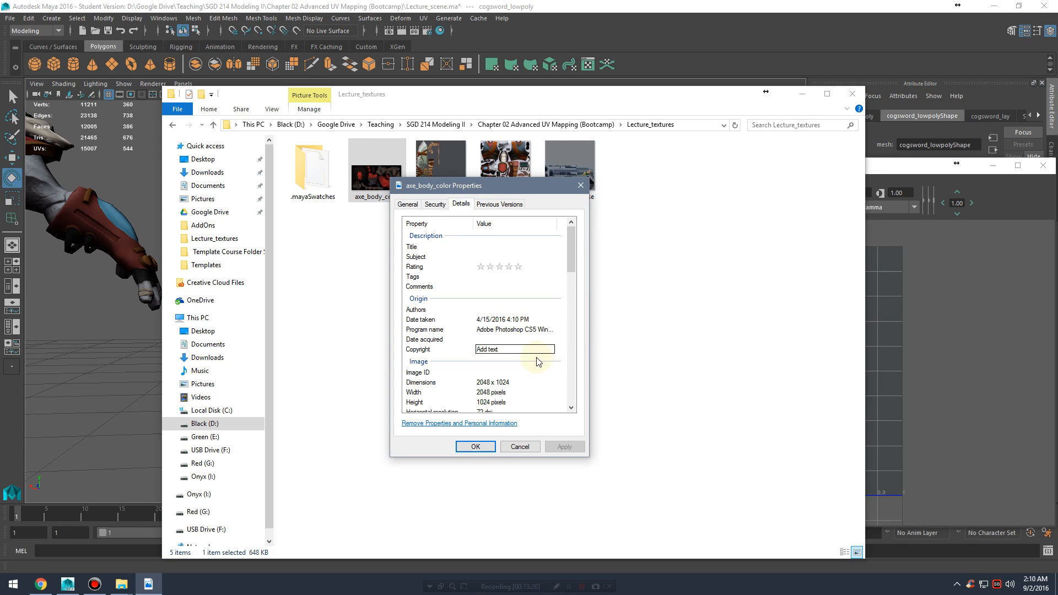
left_click(527, 446)
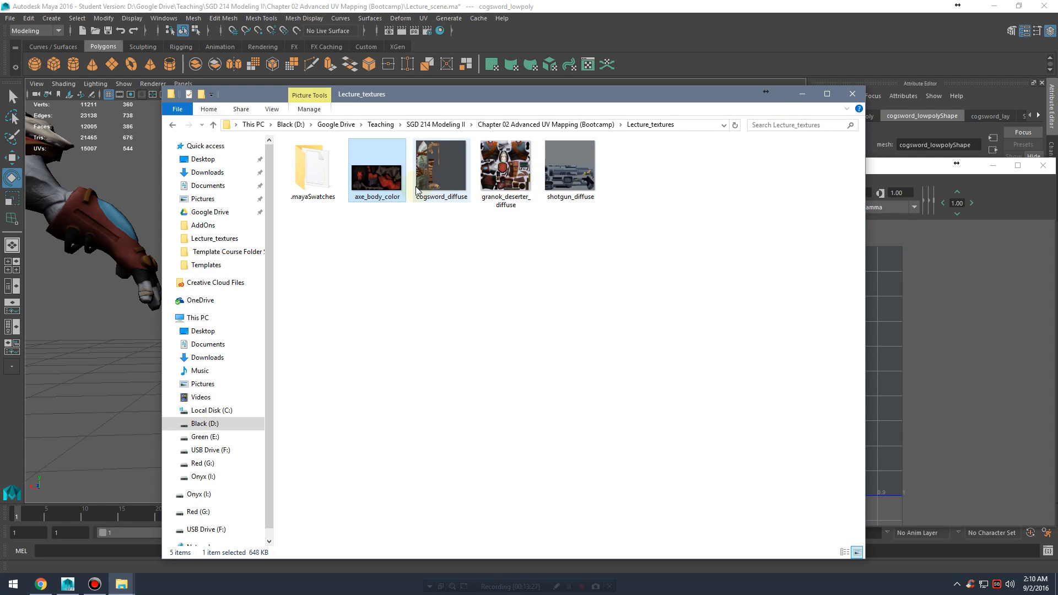
mouse_move(417, 191)
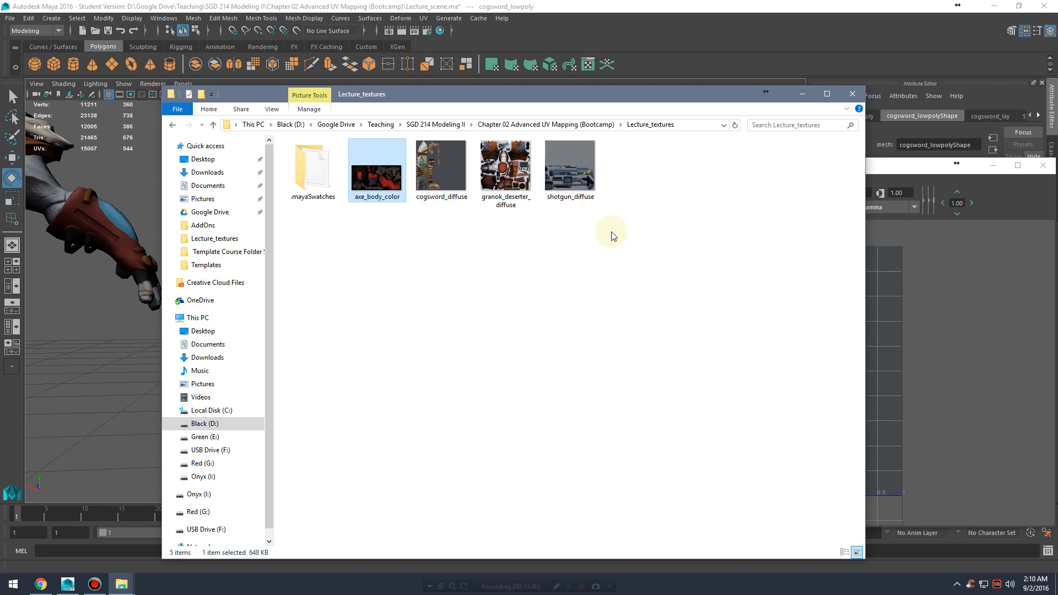
Step: Minimize File Explorer to return to Maya, view the scene from the opposite side, and reselect the cogsword model
left_click(802, 97)
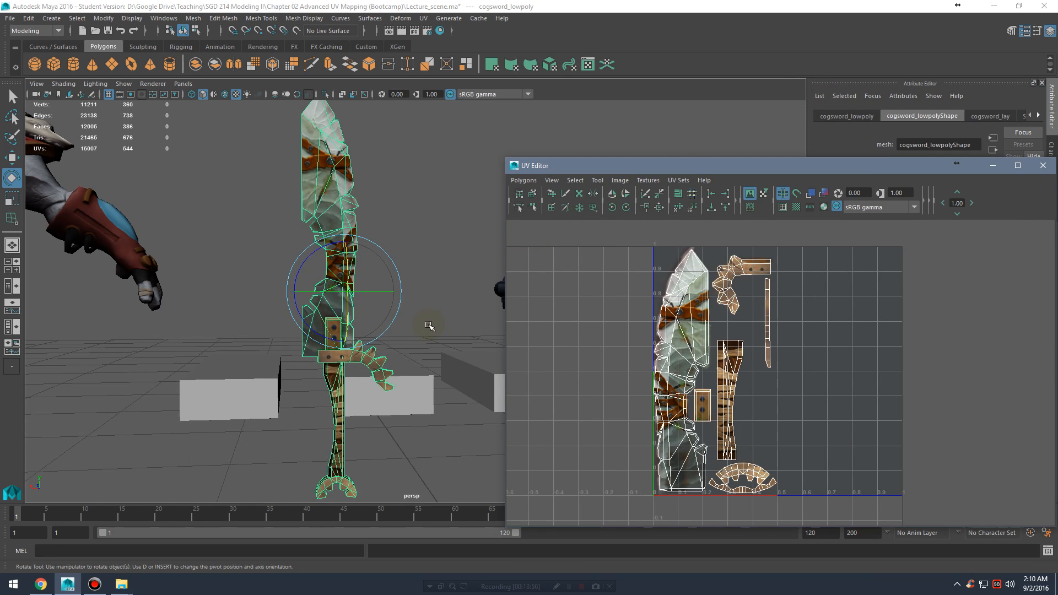
left_click(460, 198)
left_click_drag(245, 205, 394, 348)
scroll(412, 203, "down", 3)
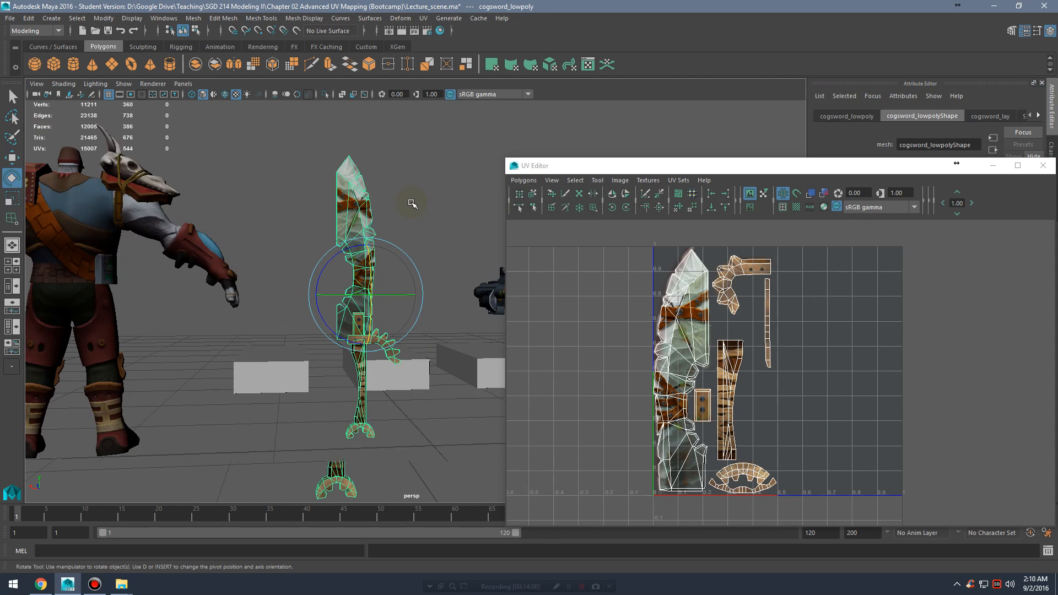
scroll(410, 206, "down", 2)
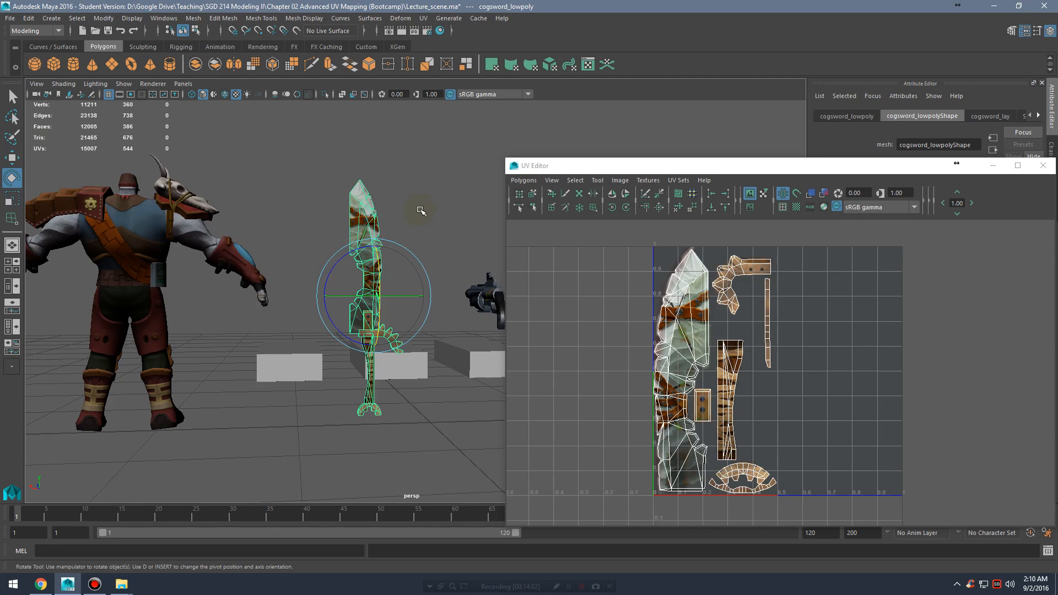
left_click_drag(420, 210, 358, 300, "alt")
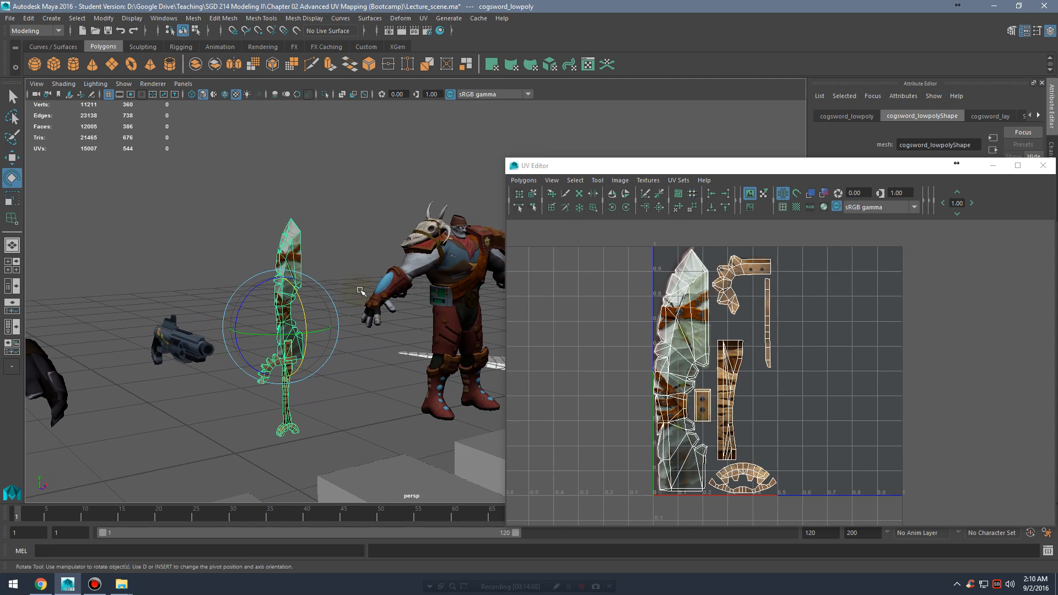
left_click(360, 236)
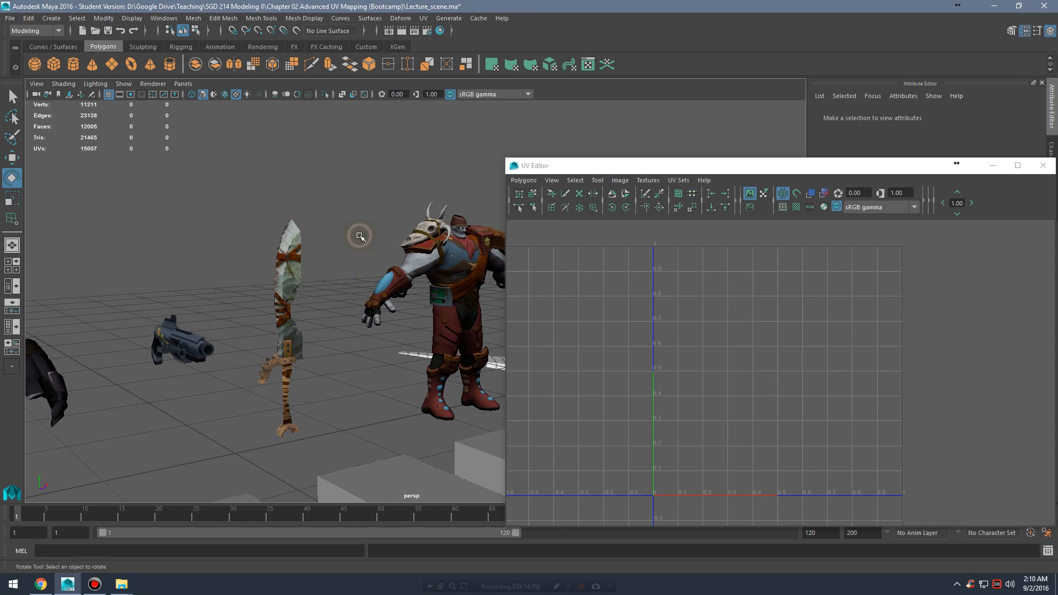
left_click(303, 265)
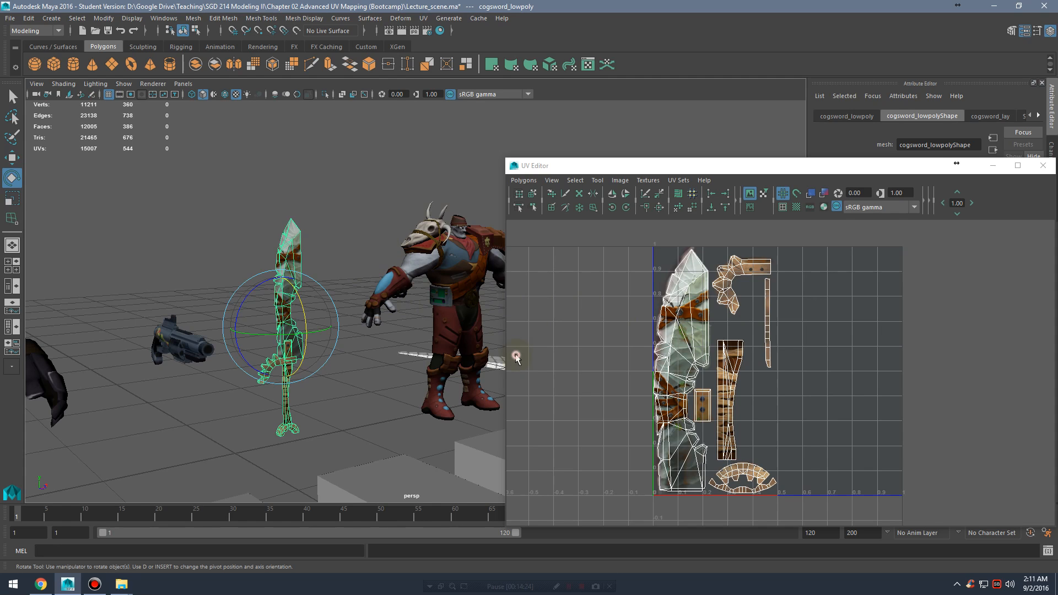
key("alt+Tab")
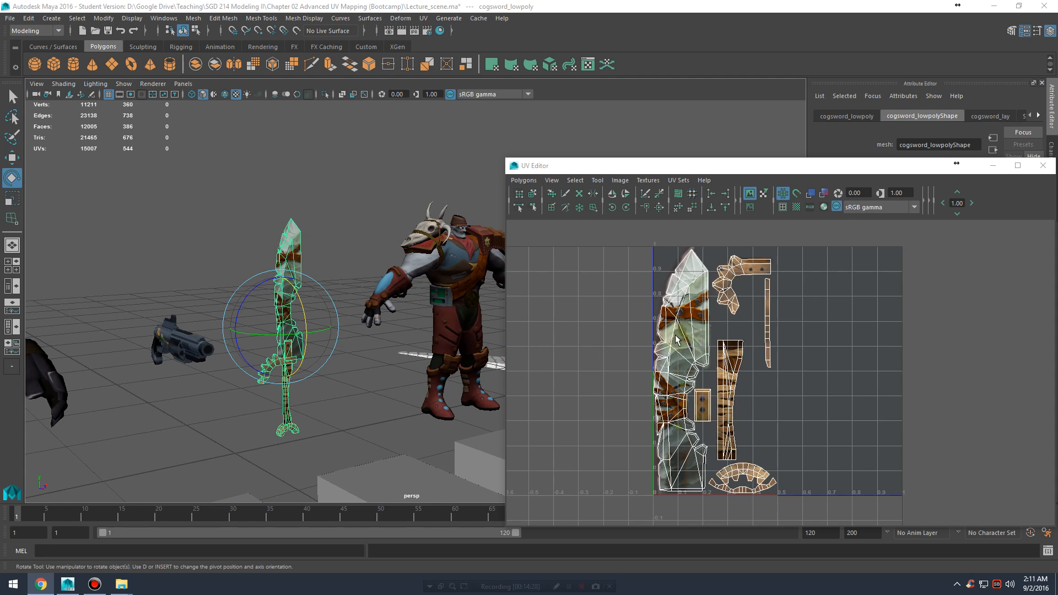
Step: Examine how the painted texture extends past the UV border of the sword's handle shell
right_click_drag(644, 311, 843, 345, "alt")
middle_click_drag(800, 376, 830, 504, "alt")
right_click_drag(868, 389, 1009, 394, "alt")
middle_click_drag(751, 343, 795, 231, "alt")
middle_click_drag(762, 438, 770, 359, "alt")
right_click_drag(773, 361, 937, 361, "alt")
right_click_drag(680, 325, 816, 326, "alt")
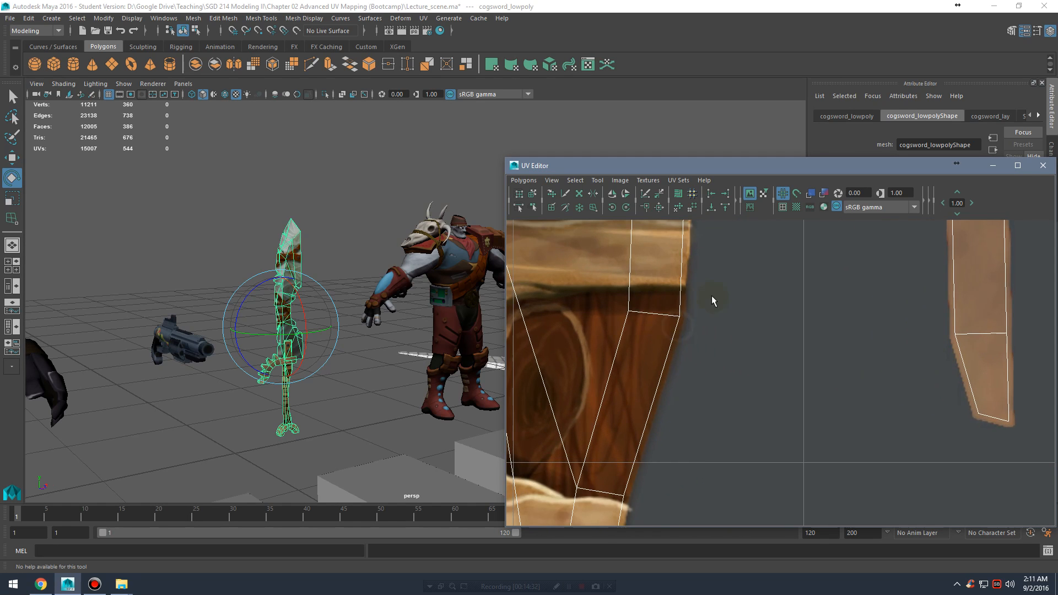
Step: Compare the texture padding between the sword's blade shell and the upper corner of its handle shell
middle_click_drag(524, 231, 758, 378, "alt")
middle_click_drag(647, 286, 696, 332, "alt")
right_click_drag(633, 314, 699, 310, "alt")
middle_click_drag(678, 316, 838, 370, "alt")
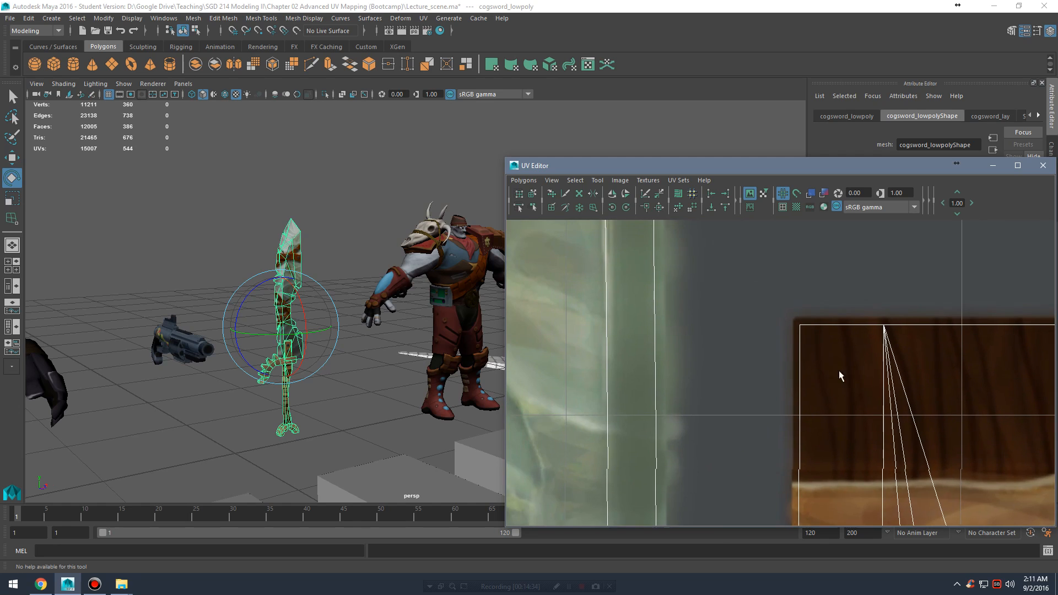
right_click_drag(846, 334, 701, 330, "alt")
middle_click_drag(765, 332, 688, 346, "alt")
right_click_drag(697, 351, 768, 347, "alt")
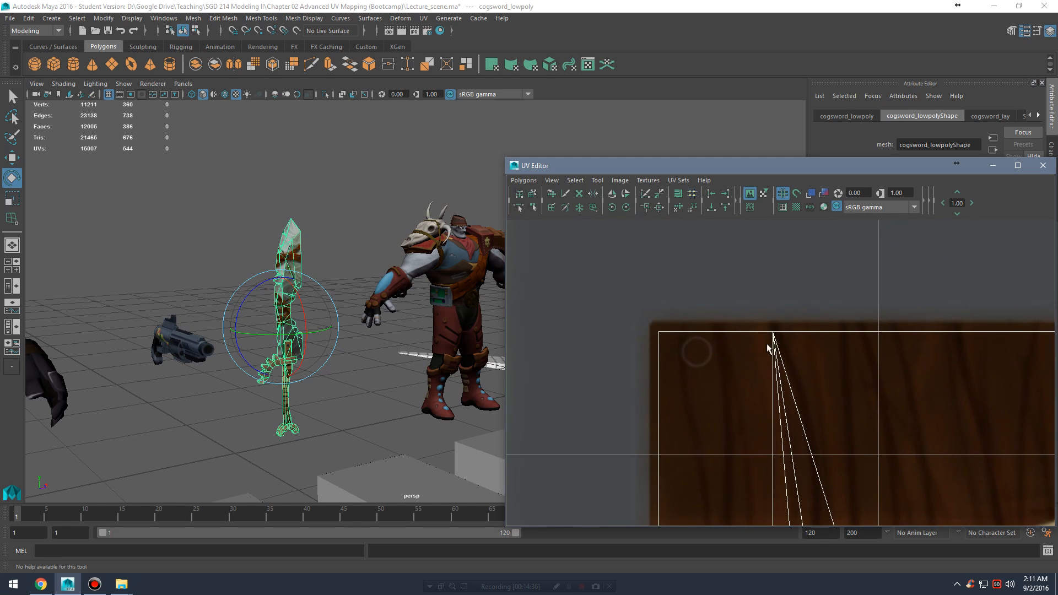
middle_click_drag(685, 345, 734, 343, "alt")
right_click_drag(733, 343, 866, 358, "alt")
middle_click_drag(809, 312, 685, 316, "alt")
right_click_drag(813, 320, 702, 369, "alt")
right_click_drag(880, 404, 796, 388, "alt")
middle_click_drag(819, 322, 811, 283, "alt")
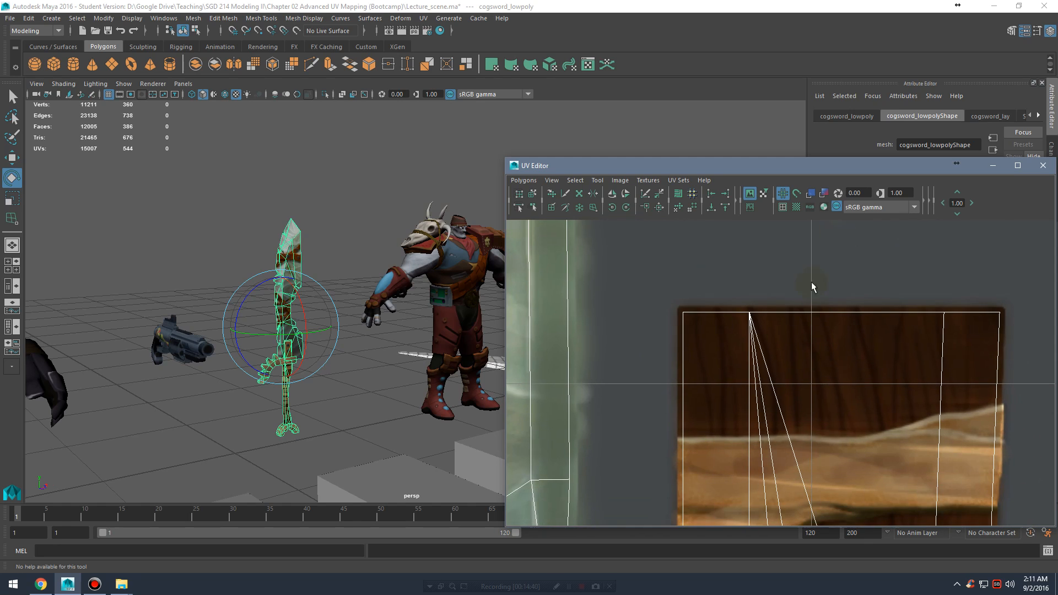
Step: Turn on thick texture borders for the sword and inspect the highlighted edges of its blade and handle shells
left_click(782, 207)
right_click_drag(687, 369, 876, 379, "alt")
middle_click_drag(768, 345, 974, 402, "alt")
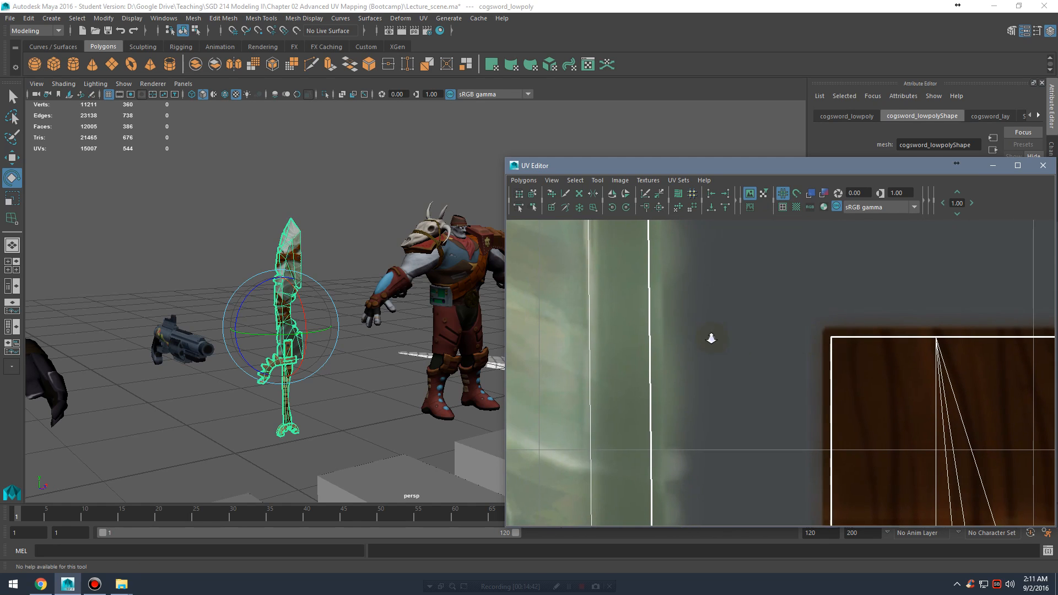
right_click_drag(712, 339, 874, 357, "alt")
middle_click_drag(874, 356, 735, 361, "alt")
right_click_drag(876, 340, 510, 315, "alt")
right_click_drag(827, 384, 648, 369, "alt")
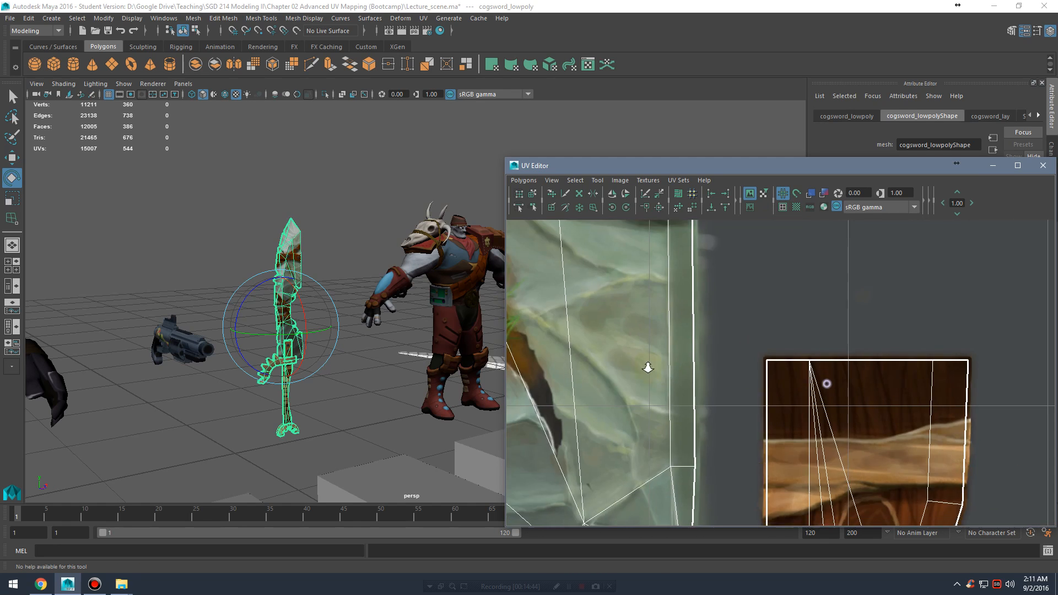
right_click_drag(763, 381, 827, 361, "alt")
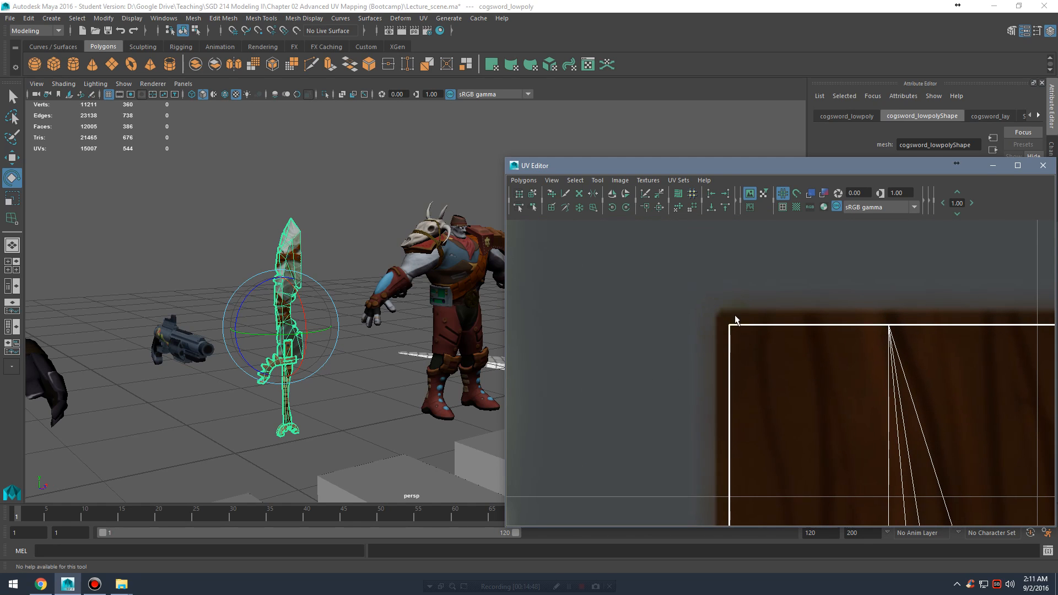
Step: Examine the color bleed outside the handle shell's border, from its top edge down along the wrapped grip
middle_click_drag(882, 353, 586, 346, "alt")
middle_click_drag(981, 348, 736, 336, "alt")
middle_click_drag(844, 377, 753, 366, "alt")
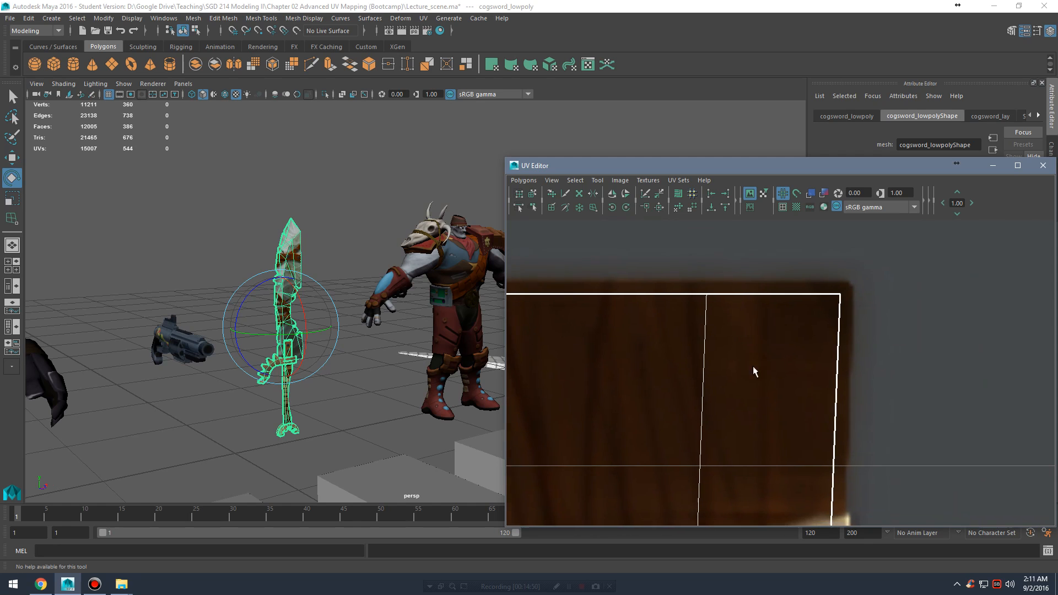
middle_click_drag(793, 469, 801, 312, "alt")
middle_click_drag(924, 468, 860, 110, "alt")
middle_click_drag(776, 513, 831, 236, "alt")
middle_click_drag(900, 518, 904, 385, "alt")
right_click_drag(915, 375, 787, 376, "alt")
middle_click_drag(788, 434, 777, 148, "alt")
middle_click_drag(773, 338, 819, 573, "alt")
middle_click_drag(749, 225, 762, 366, "alt")
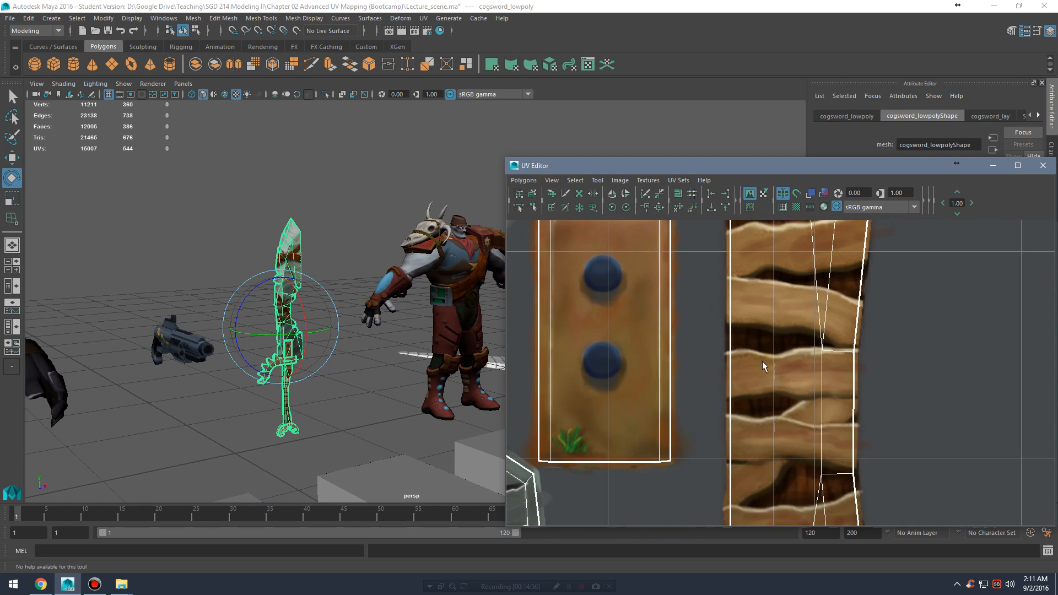
Step: Inspect the texture padding from the grip up to the blade tip and spiked guard shells
middle_click_drag(706, 221, 725, 422, "alt")
middle_click_drag(728, 288, 759, 426, "alt")
middle_click_drag(760, 258, 744, 407, "alt")
right_click_drag(714, 359, 950, 334, "alt")
middle_click_drag(801, 268, 794, 370, "alt")
right_click_drag(937, 317, 769, 268, "alt")
middle_click_drag(769, 268, 783, 386, "alt")
right_click_drag(882, 331, 772, 325, "alt")
middle_click_drag(800, 286, 810, 319, "alt")
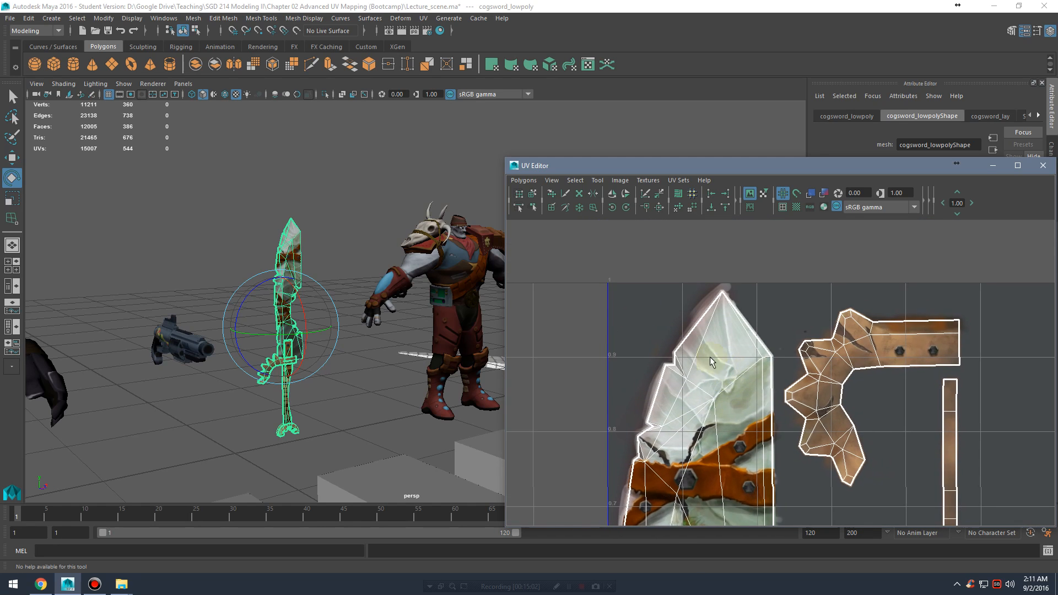
Step: Review the painted overspill around the blade tip and the spacing between the blade, handle and bolted plate shells
right_click_drag(717, 319, 822, 320, "alt")
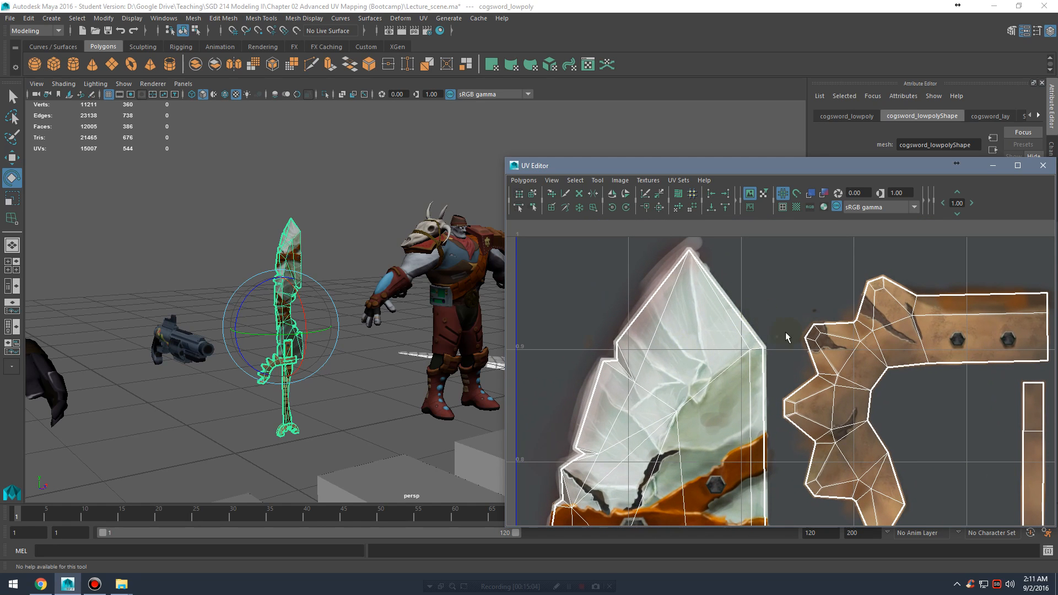
right_click_drag(865, 348, 612, 331, "alt")
middle_click_drag(914, 364, 915, 237, "alt")
middle_click_drag(904, 386, 904, 348, "alt")
right_click_drag(782, 364, 975, 366, "alt")
middle_click_drag(783, 441, 807, 352, "alt")
right_click_drag(738, 374, 777, 380, "alt")
middle_click_drag(765, 398, 789, 405, "alt")
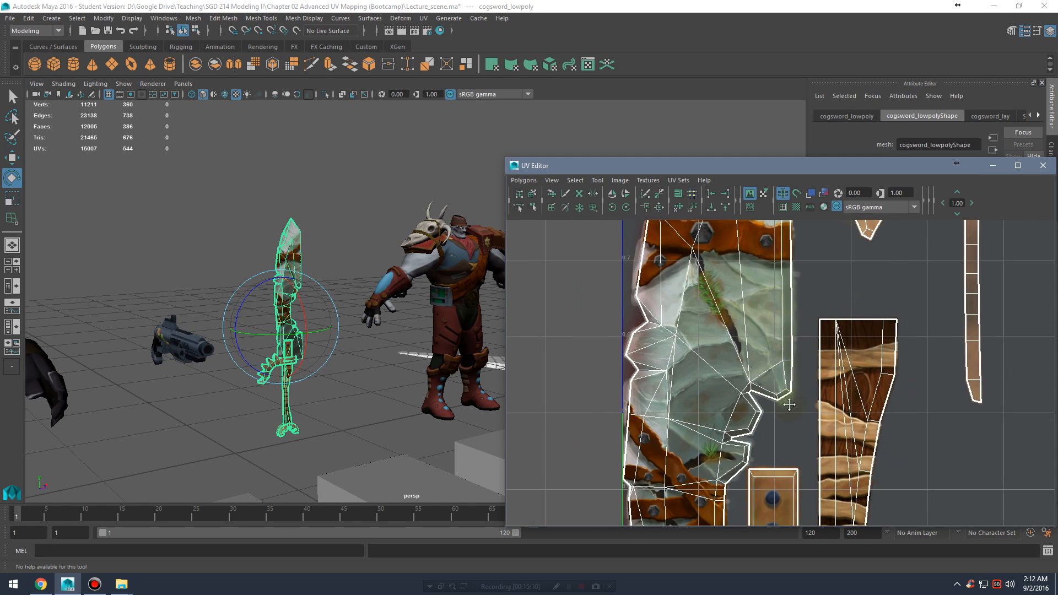
Step: Inspect the painted padding around the uppermost spike of the sword's guard shell
middle_click_drag(789, 292, 760, 412, "alt")
middle_click_drag(699, 298, 752, 371, "alt")
right_click_drag(753, 371, 827, 375, "alt")
middle_click_drag(965, 374, 810, 386, "alt")
right_click_drag(887, 383, 968, 382, "alt")
middle_click_drag(733, 364, 868, 409, "alt")
right_click_drag(673, 386, 752, 390, "alt")
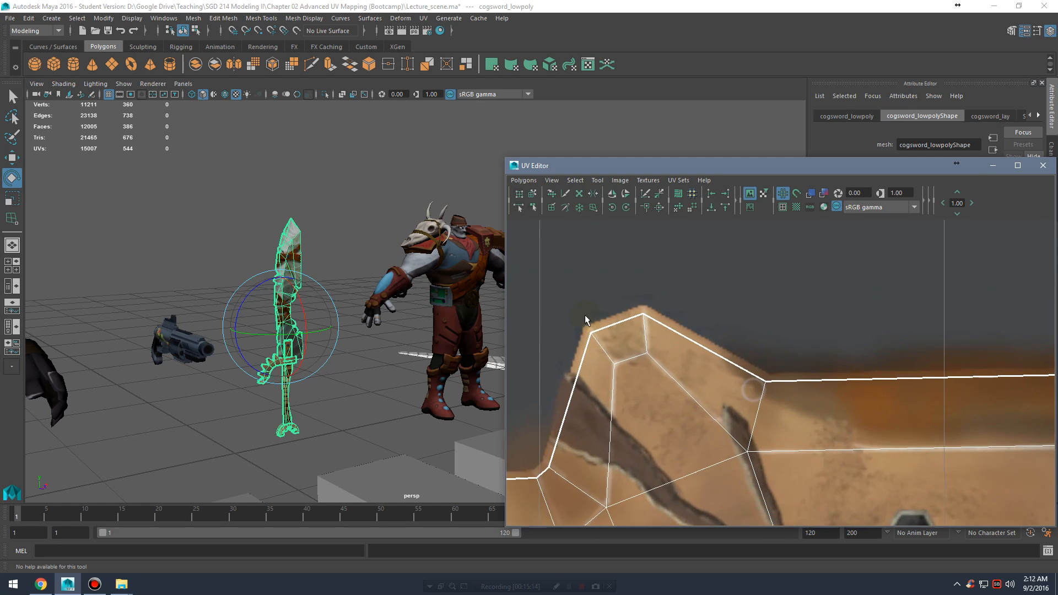
Step: Try moving the outer UVs of the guard shell's uppermost spike out to the edge of the paint, and undo it
right_click_drag(586, 319, 649, 373, "alt")
middle_click_drag(612, 315, 732, 330, "alt")
right_click_drag(709, 312, 757, 310)
left_click_drag(522, 268, 647, 321)
key("w")
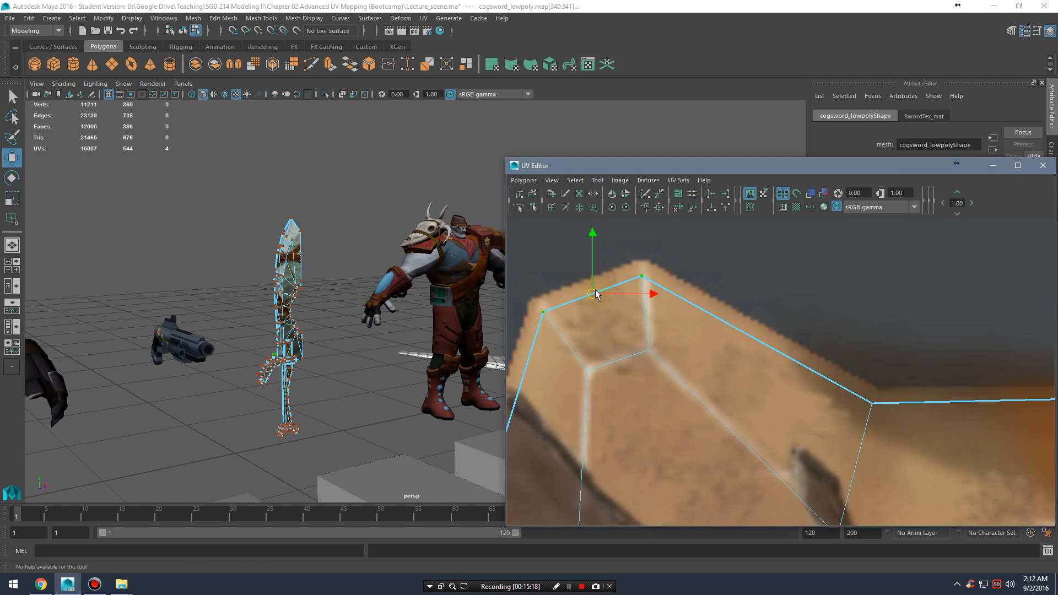
left_click_drag(590, 295, 587, 279)
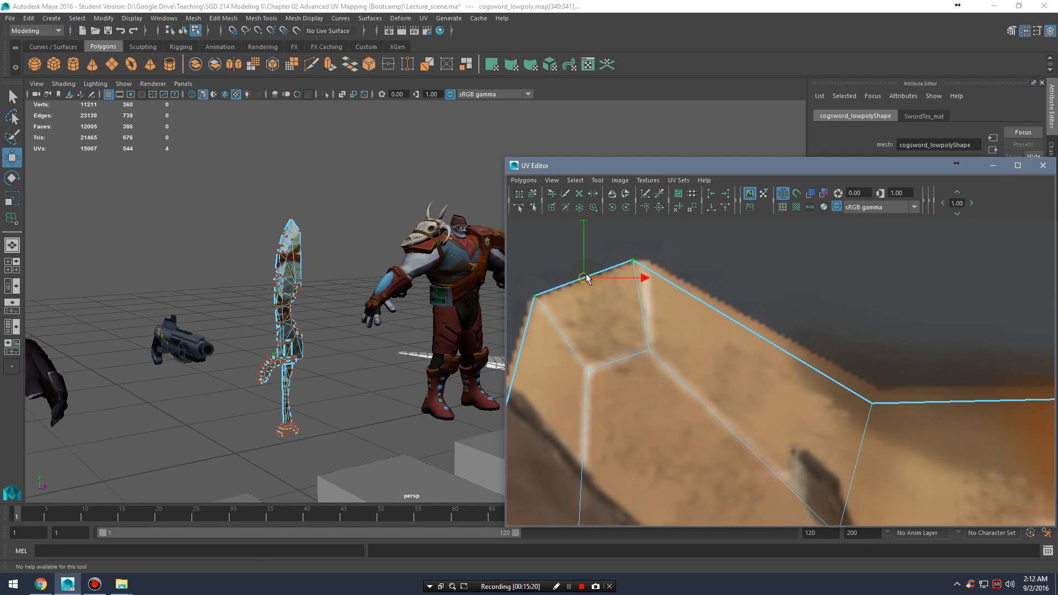
key("ctrl+z")
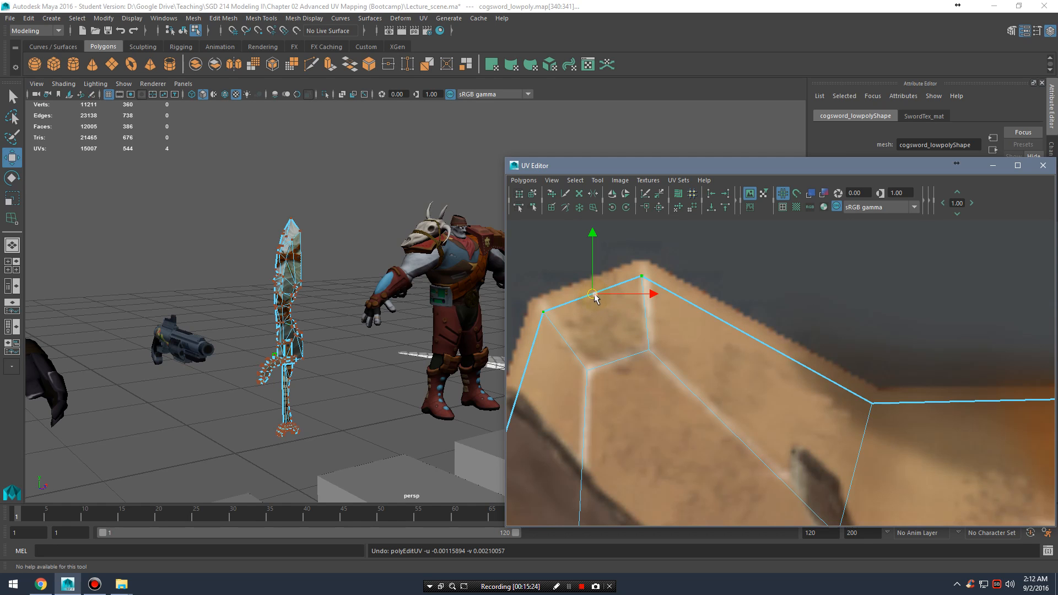
Step: Try pushing the selected spike UVs beyond the painted padding into the background color, and undo the moves
left_click_drag(594, 298, 584, 275)
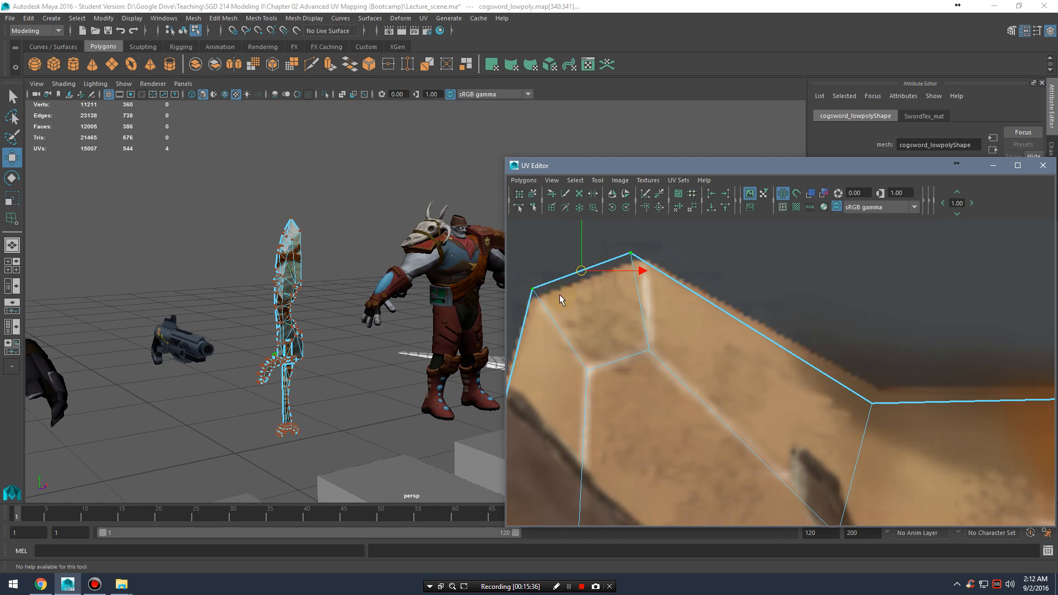
mouse_move(582, 271)
left_mouse_down()
mouse_move(597, 293)
mouse_move(582, 266)
left_mouse_up()
key("ctrl+z")
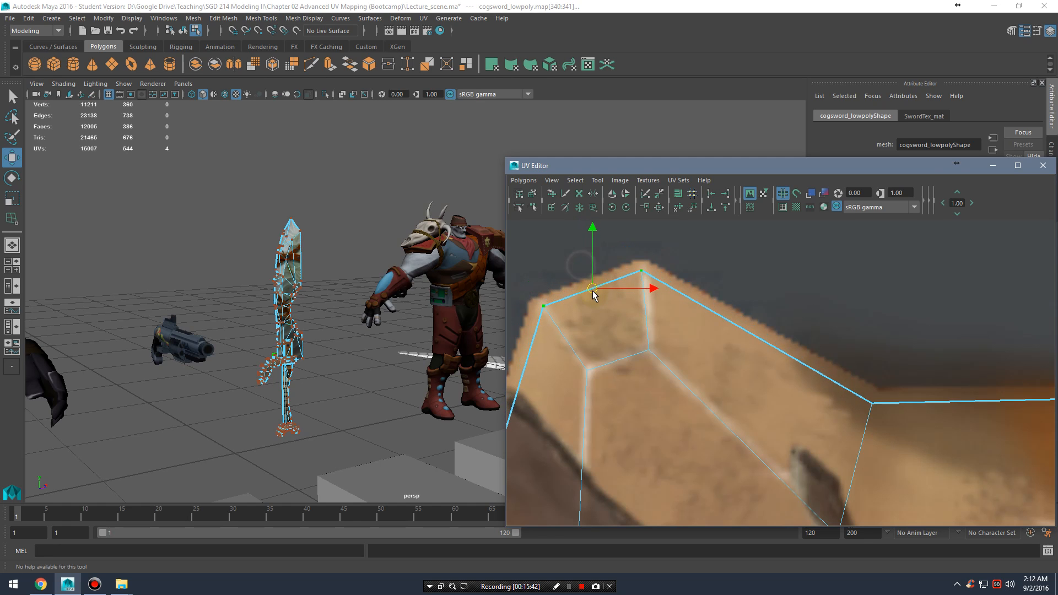
key("shift+z")
key("ctrl+z")
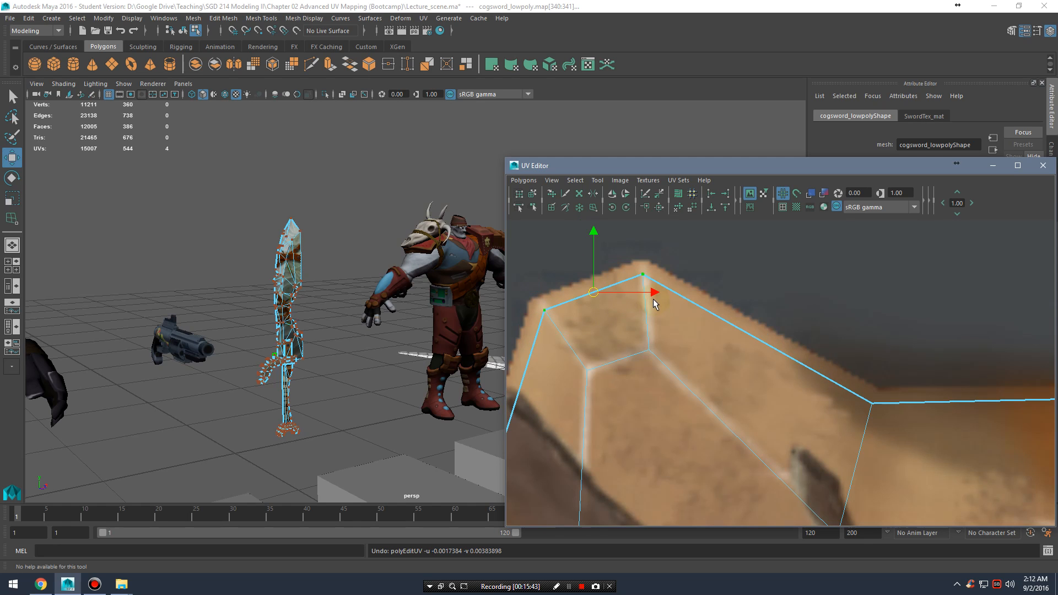
Step: Examine the empty texture space and padding between the blade's straight edge and the spiked guard shell
scroll(653, 299, "down", 5)
scroll(800, 332, "down", 2)
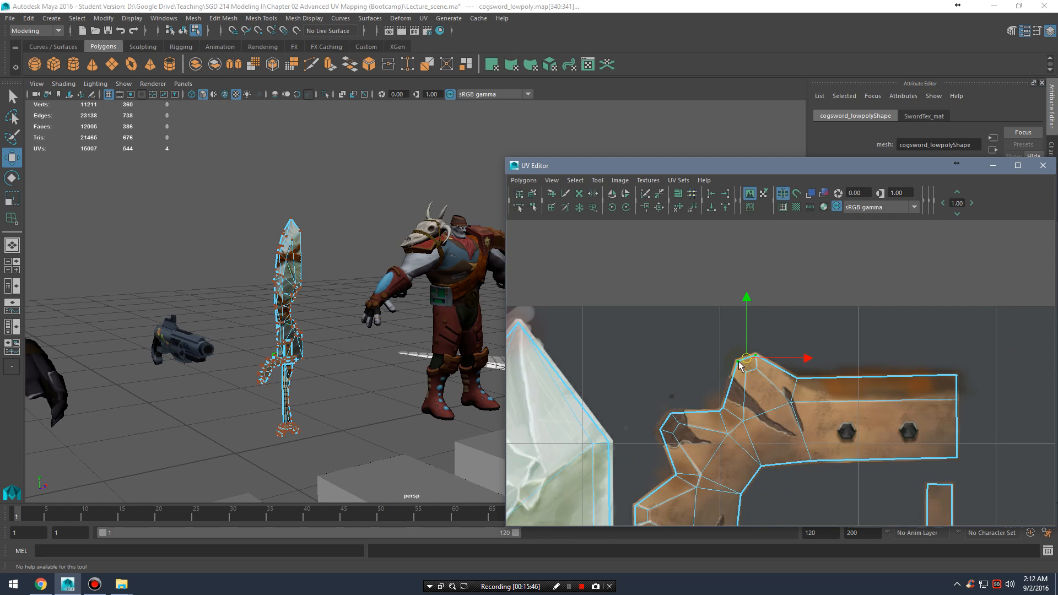
middle_click_drag(653, 407, 820, 222, "alt")
scroll(771, 385, "up", 3)
middle_click_drag(771, 386, 759, 367, "alt")
scroll(758, 368, "up", 5)
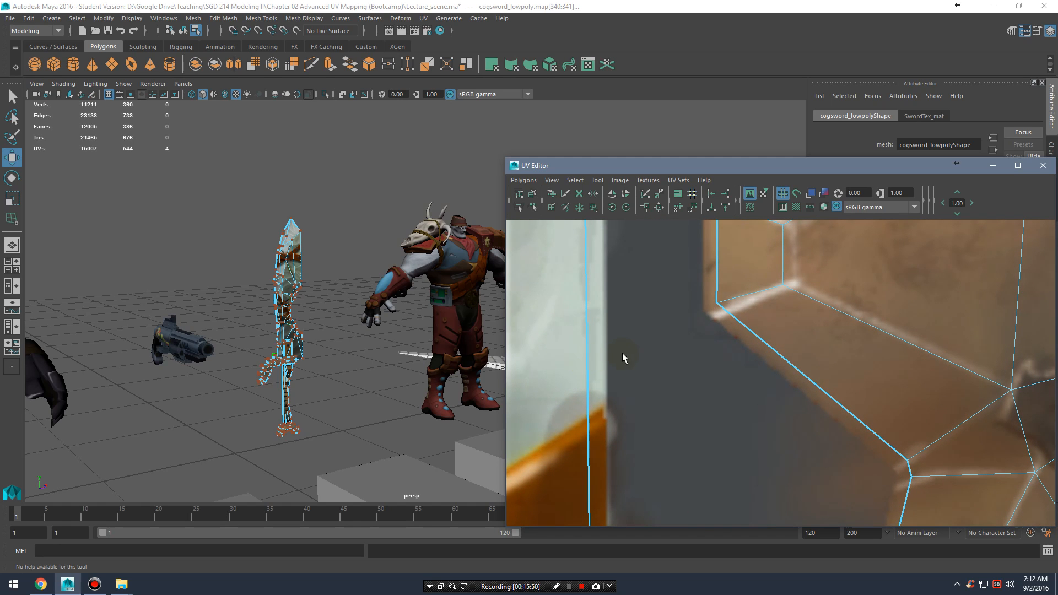
middle_click_drag(706, 293, 721, 415, "alt")
right_click_drag(820, 346, 757, 364, "alt")
middle_click_drag(783, 429, 763, 299, "alt")
right_click_drag(821, 362, 751, 361, "alt")
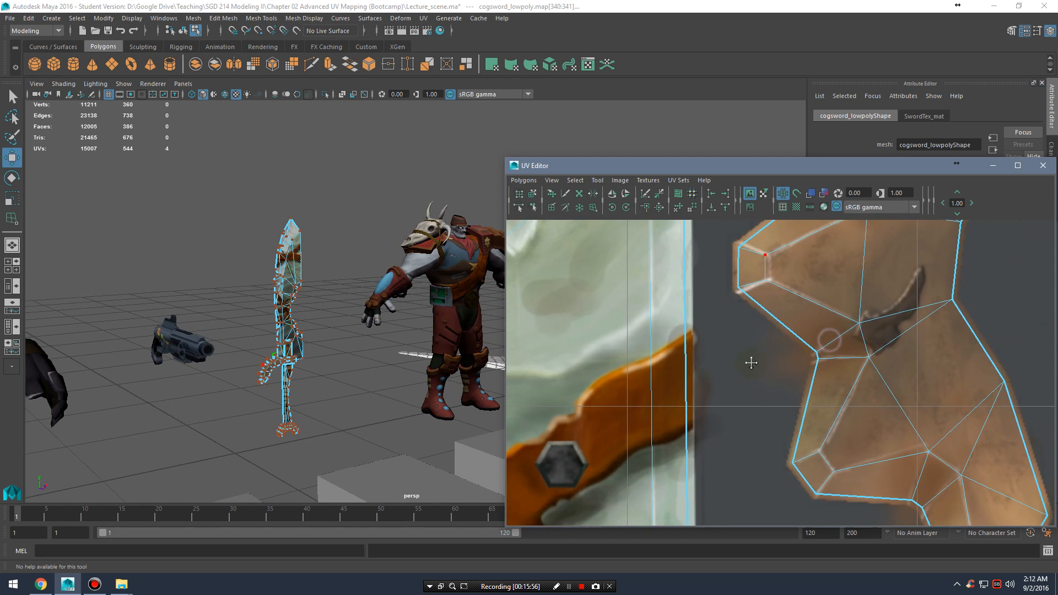
middle_click_drag(849, 441, 843, 286, "alt")
right_click_drag(864, 336, 788, 336, "alt")
middle_click_drag(758, 356, 652, 333, "alt")
right_click_drag(720, 335, 598, 332, "alt")
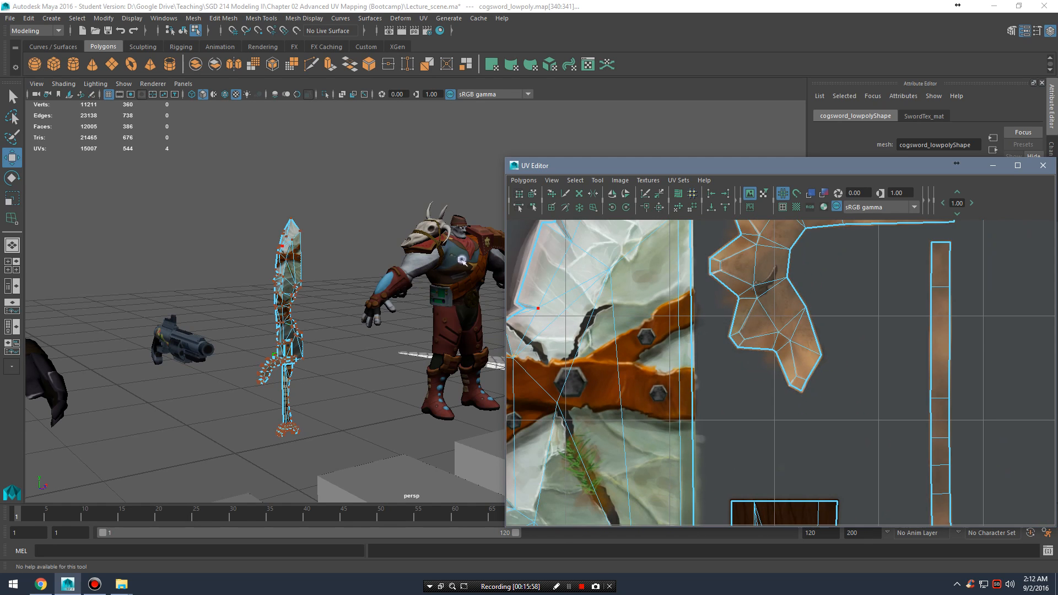
Step: Leave the sword's component mode and select the character with the skull shoulder armor to show its UV layout
right_click_drag(464, 259, 504, 240)
left_click(439, 257)
middle_click_drag(899, 243, 752, 281, "alt")
right_click_drag(925, 386, 1019, 388, "alt")
middle_click_drag(606, 380, 662, 335, "alt")
right_click_drag(663, 335, 650, 393, "alt")
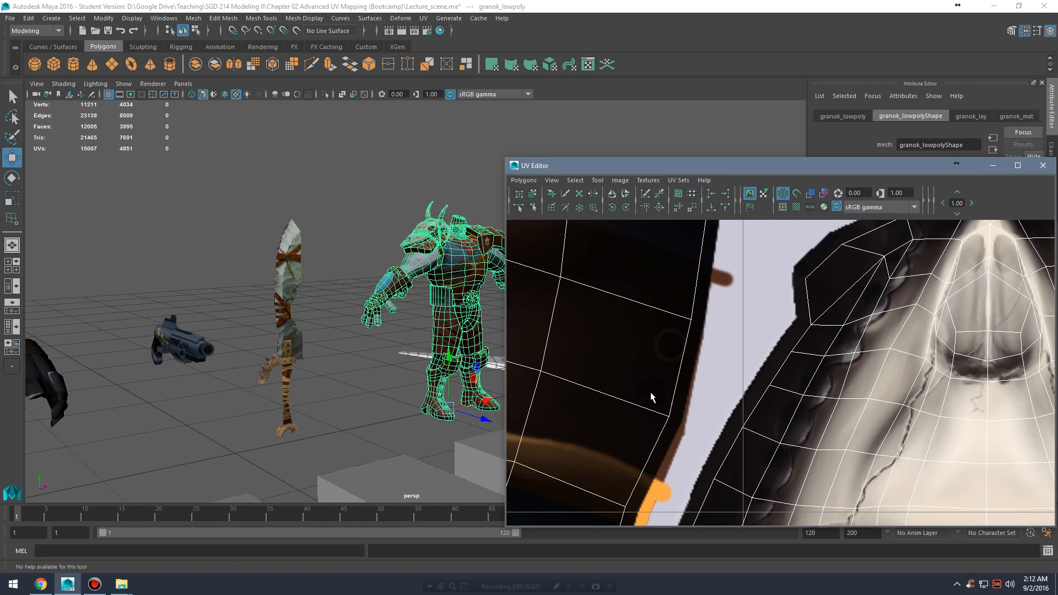
Step: Examine the painted padding around the character's skull shell and the torso shell beside it
middle_click_drag(810, 438, 789, 298, "alt")
middle_click_drag(763, 515, 769, 402, "alt")
mouse_move(797, 515)
middle_mouse_down("alt")
mouse_move(822, 414)
mouse_move(738, 331)
middle_mouse_up("alt")
right_click_drag(739, 331, 623, 336, "alt")
middle_click_drag(788, 371, 687, 463, "alt")
middle_click_drag(862, 390, 767, 472, "alt")
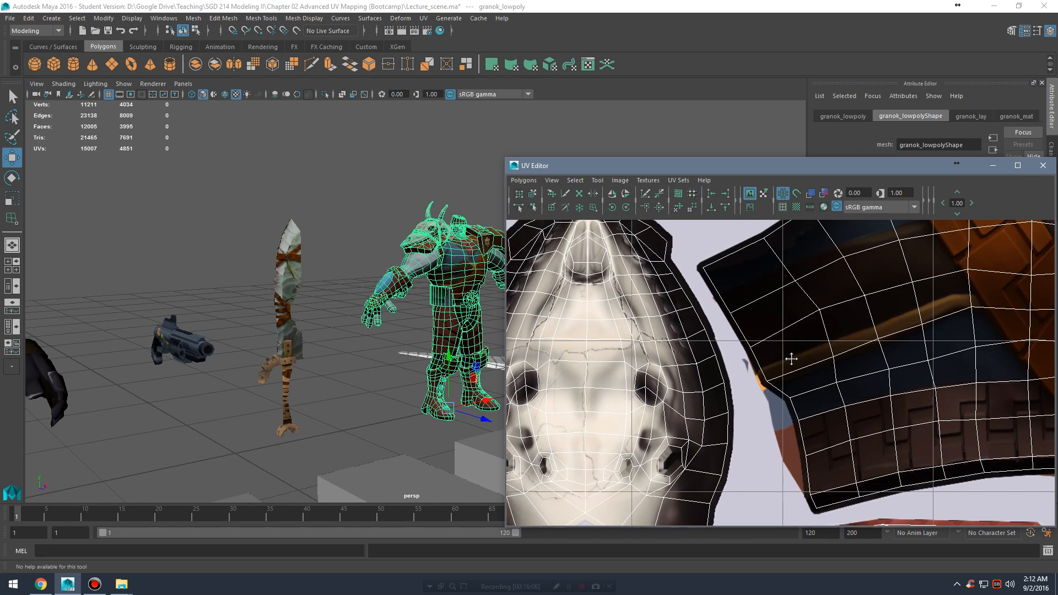
middle_click_drag(792, 358, 768, 482, "alt")
middle_click_drag(811, 337, 783, 456, "alt")
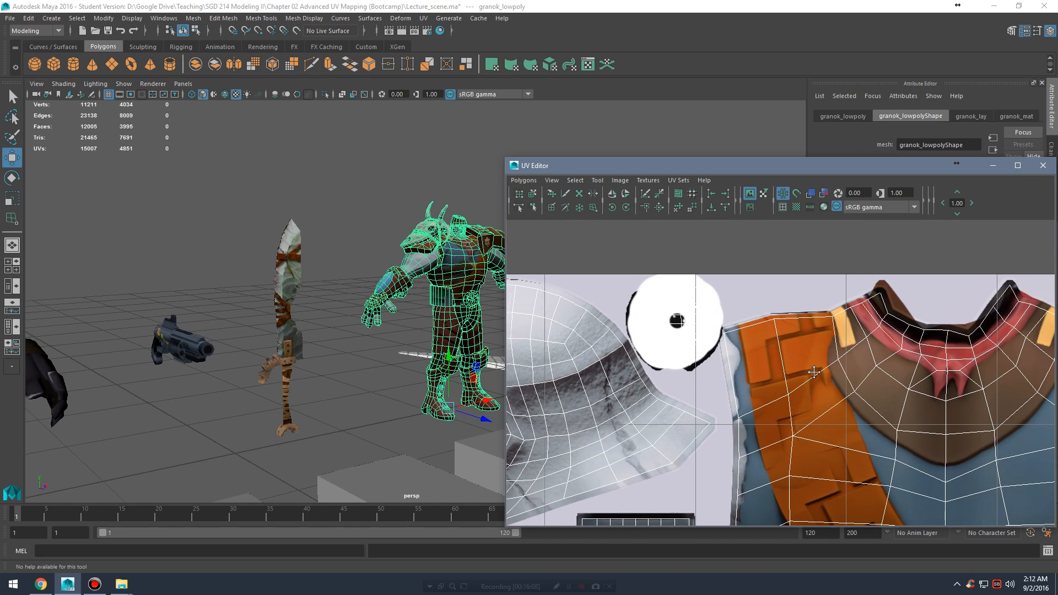
Step: Examine the padding between the eye and the neighboring torso shell, following it along the red collar and neckline
right_click_drag(766, 386, 814, 386, "alt")
middle_click_drag(814, 385, 704, 370, "alt")
middle_click_drag(632, 343, 738, 347, "alt")
right_click_drag(738, 347, 794, 352, "alt")
middle_click_drag(632, 357, 648, 358, "alt")
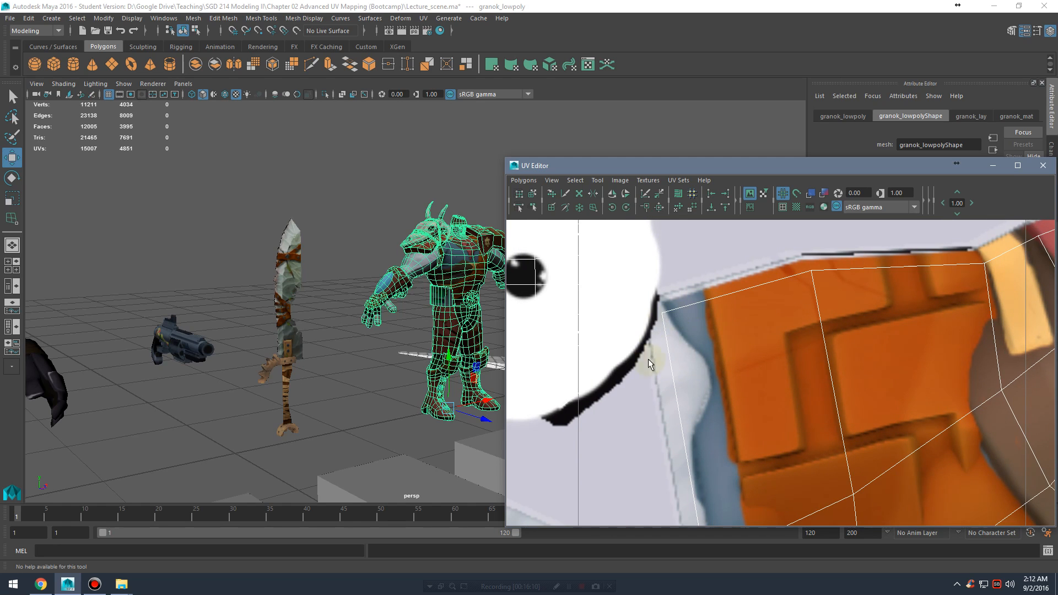
middle_click_drag(757, 321, 551, 358, "alt")
middle_click_drag(854, 328, 644, 359, "alt")
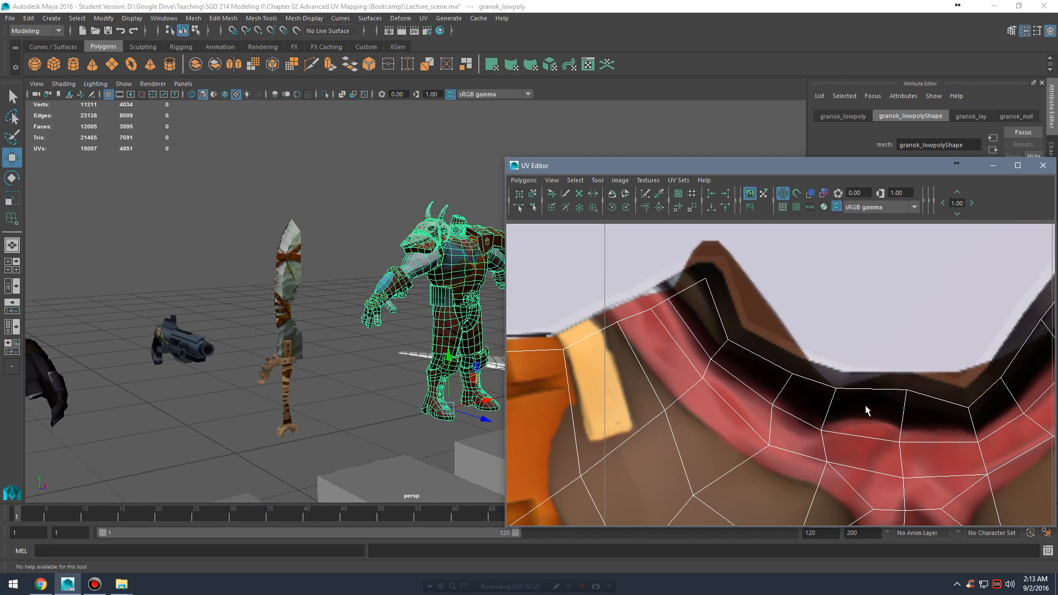
middle_click_drag(867, 407, 551, 392, "alt")
right_click_drag(777, 370, 702, 368, "alt")
middle_click_drag(970, 438, 857, 305, "alt")
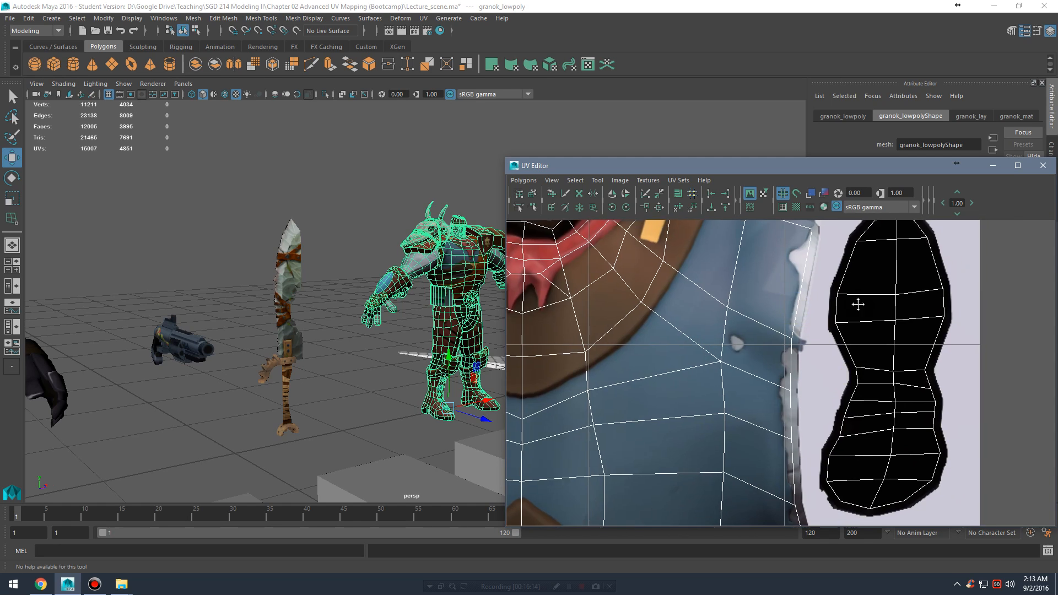
Step: Examine the padding from the black shoe-sole shell across to the shoulder armor shell with the gear emblem
middle_click_drag(857, 513, 838, 299, "alt")
middle_click_drag(774, 483, 818, 326, "alt")
middle_click_drag(582, 521, 845, 348, "alt")
right_click_drag(647, 359, 937, 353, "alt")
middle_click_drag(629, 386, 816, 377, "alt")
middle_click_drag(573, 441, 763, 366, "alt")
middle_click_drag(742, 316, 872, 395, "alt")
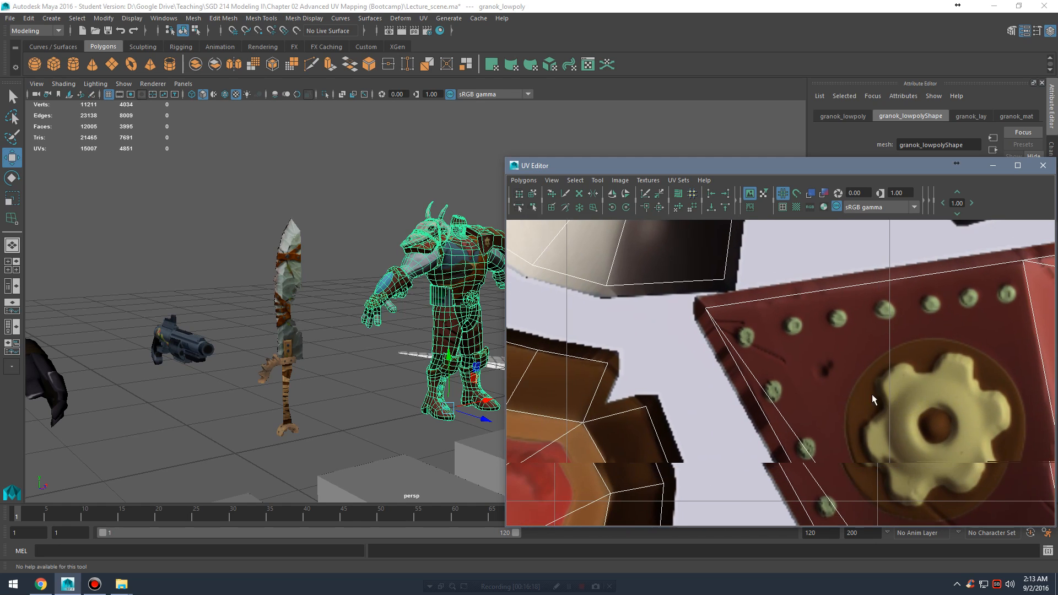
middle_click_drag(551, 320, 845, 313, "alt")
Step: Select the red axe character and examine the padding around its red skin shells
left_click(54, 381)
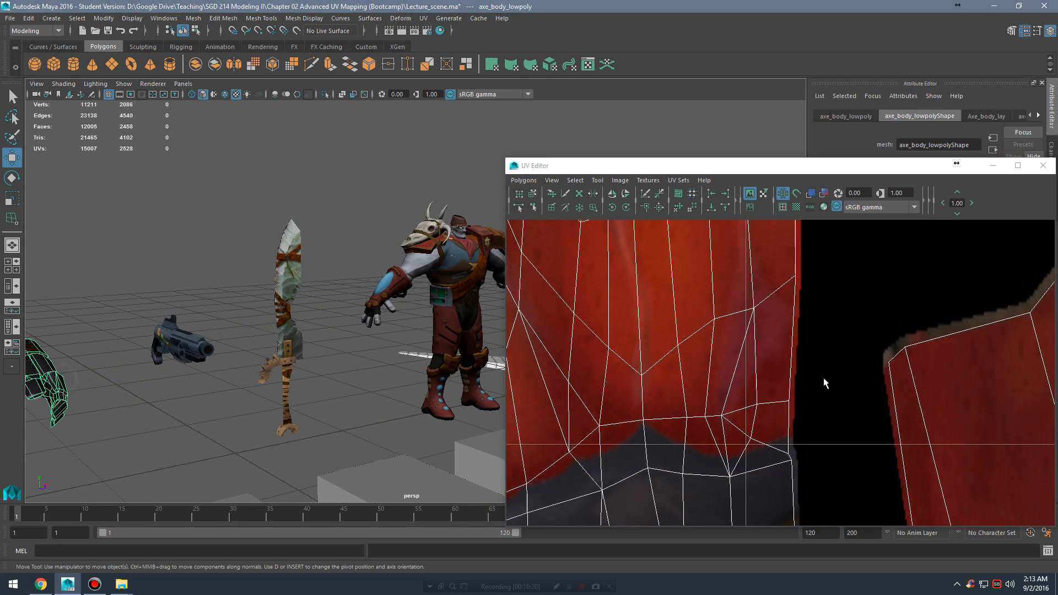
middle_click_drag(826, 254, 765, 463, "alt")
middle_click_drag(783, 271, 809, 450, "alt")
middle_click_drag(803, 372, 789, 507, "alt")
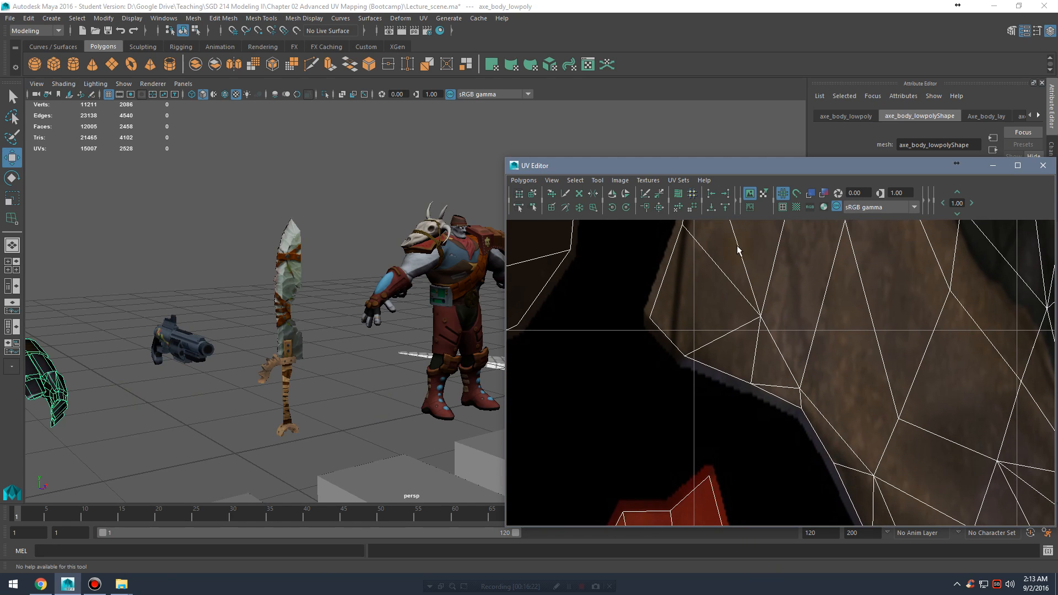
Step: Examine the padding along the jagged edge of the axe character's brown cloth shell
middle_click_drag(737, 250, 758, 411, "alt")
middle_click_drag(812, 276, 777, 441, "alt")
middle_click_drag(848, 275, 760, 543, "alt")
middle_click_drag(812, 226, 770, 456, "alt")
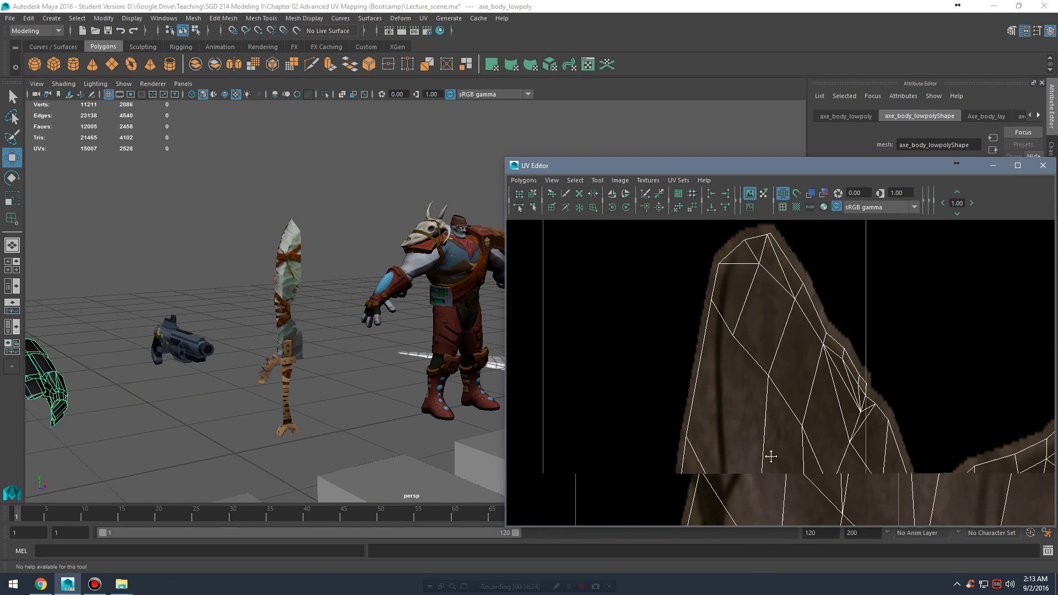
mouse_move(784, 288)
middle_mouse_down("alt")
mouse_move(751, 333)
mouse_move(739, 321)
middle_mouse_up("alt")
middle_click_drag(881, 439, 720, 263, "alt")
middle_click_drag(786, 388, 702, 336, "alt")
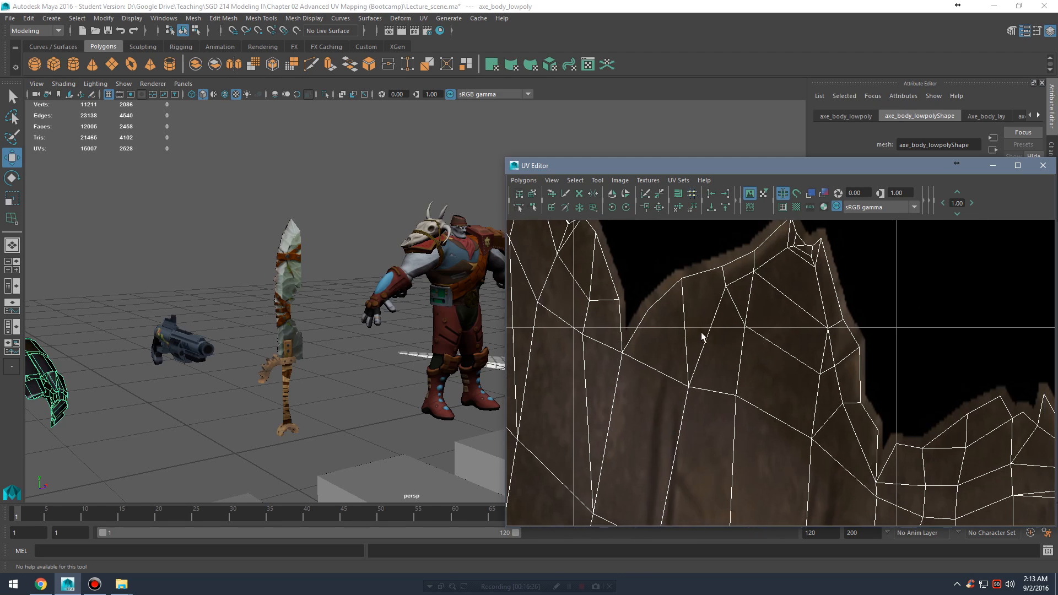
middle_click_drag(961, 432, 807, 359, "alt")
right_click_drag(889, 325, 507, 306, "alt")
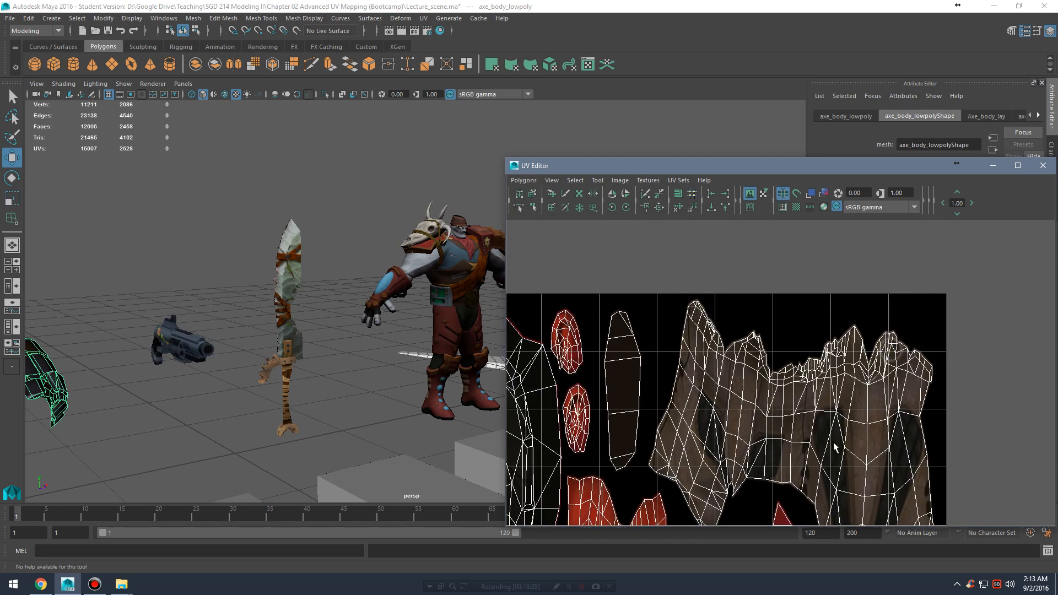
Step: Select the shotgun and examine the padding around its metal body and barrel shells
middle_click_drag(834, 447, 1056, 331, "alt")
middle_click_drag(399, 329, 501, 331, "alt")
left_click(300, 339)
middle_click_drag(785, 518, 726, 358, "alt")
right_click_drag(726, 358, 1056, 380, "alt")
middle_click_drag(704, 304, 633, 342, "alt")
middle_click_drag(1005, 314, 633, 304, "alt")
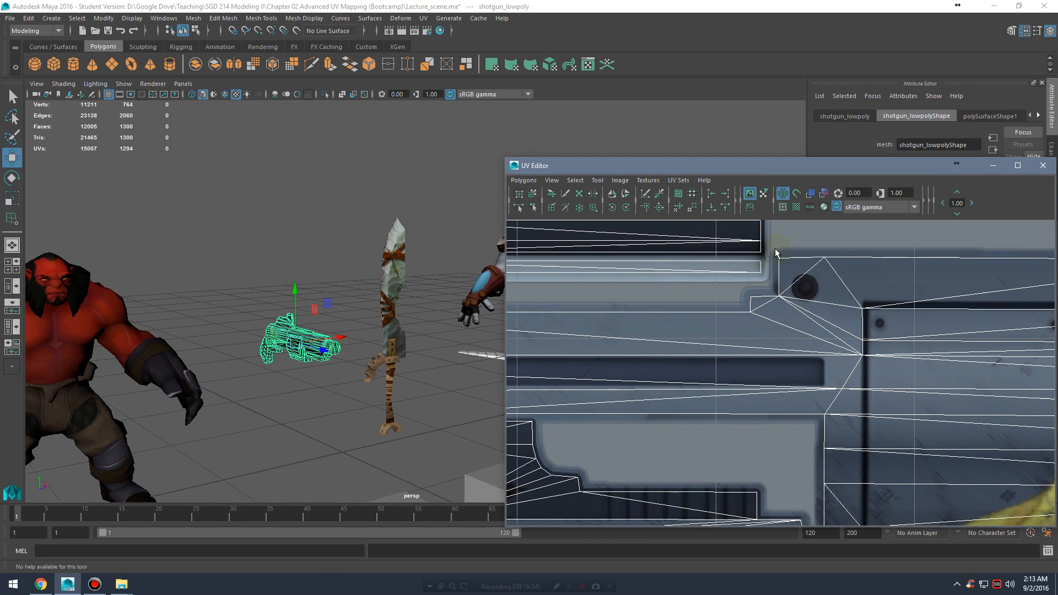
mouse_move(919, 312)
middle_mouse_down("alt")
mouse_move(901, 300)
mouse_move(817, 321)
middle_mouse_up("alt")
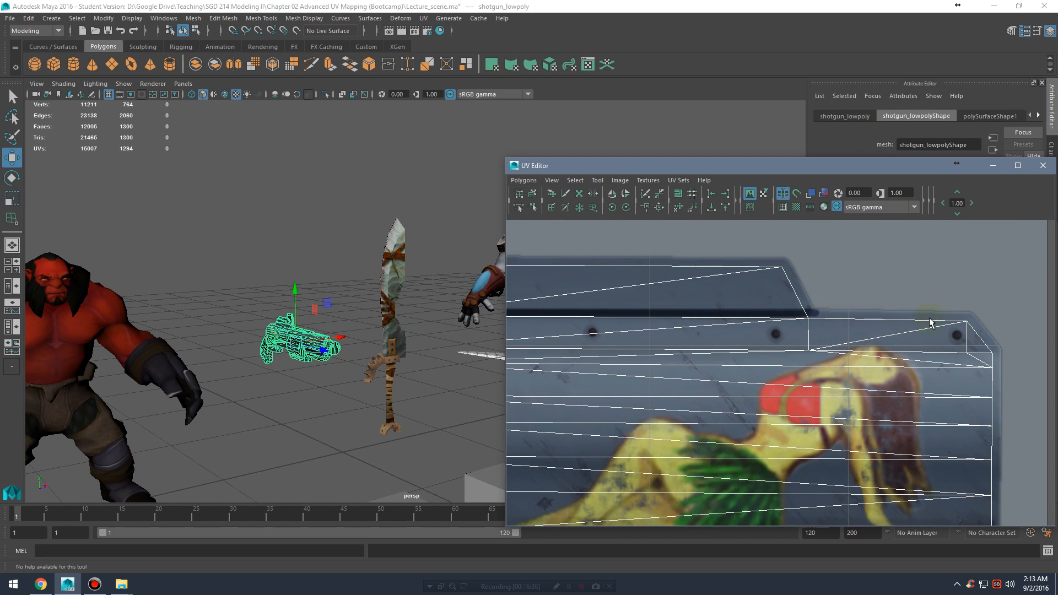
middle_click_drag(954, 432, 958, 351, "alt")
middle_click_drag(749, 406, 938, 356, "alt")
middle_click_drag(595, 333, 756, 328, "alt")
Step: Select the character with the skull shoulder armor again and bring its upper body into close view
right_click_drag(448, 300, 397, 277, "alt")
left_click_drag(397, 277, 364, 276, "alt")
right_click_drag(364, 275, 343, 282, "alt")
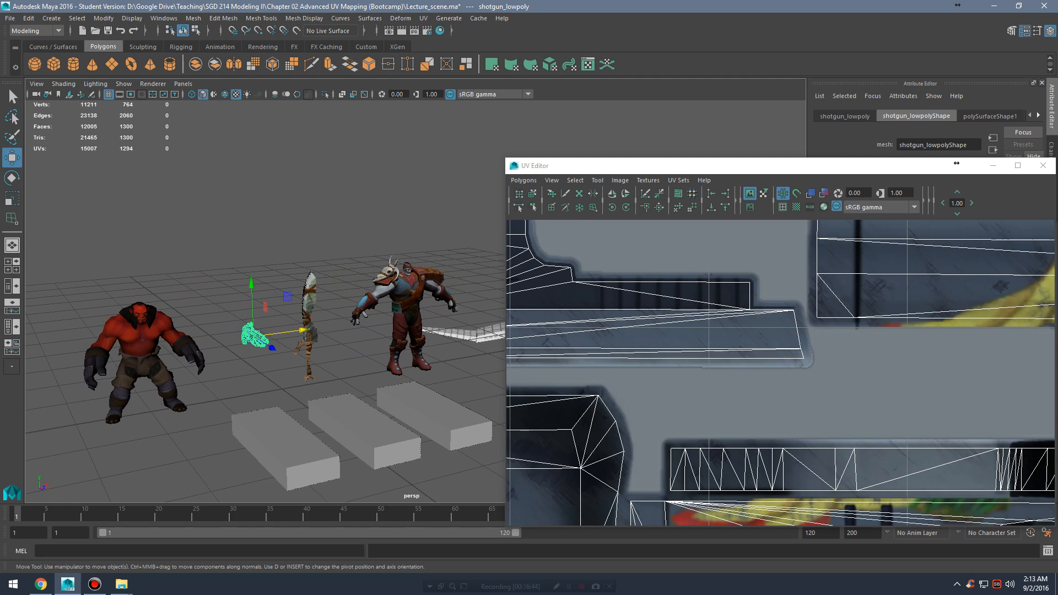
key("alt+Tab")
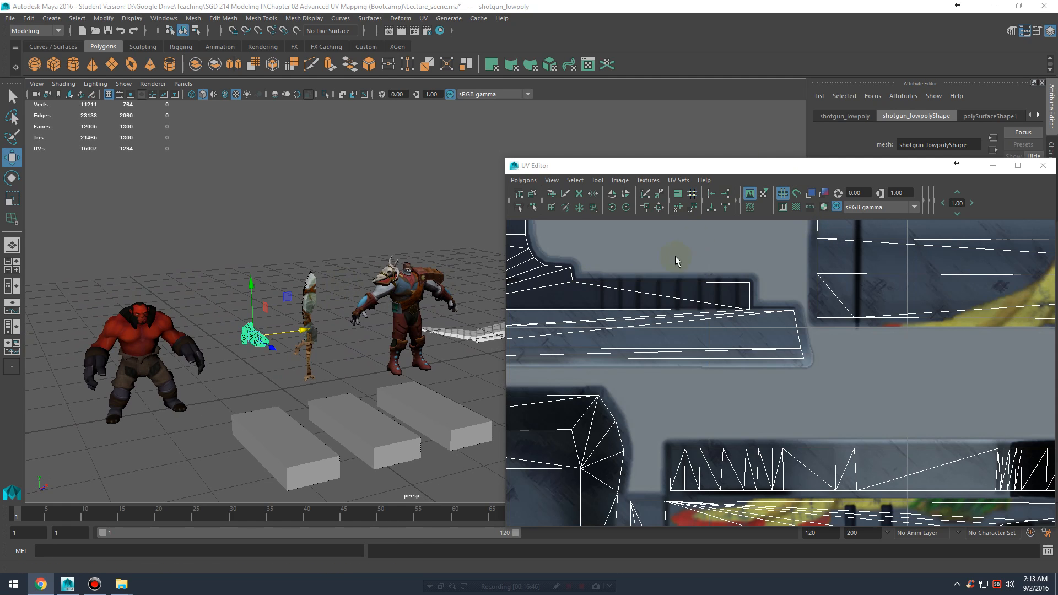
left_click(418, 291)
scroll(782, 368, "down", 8)
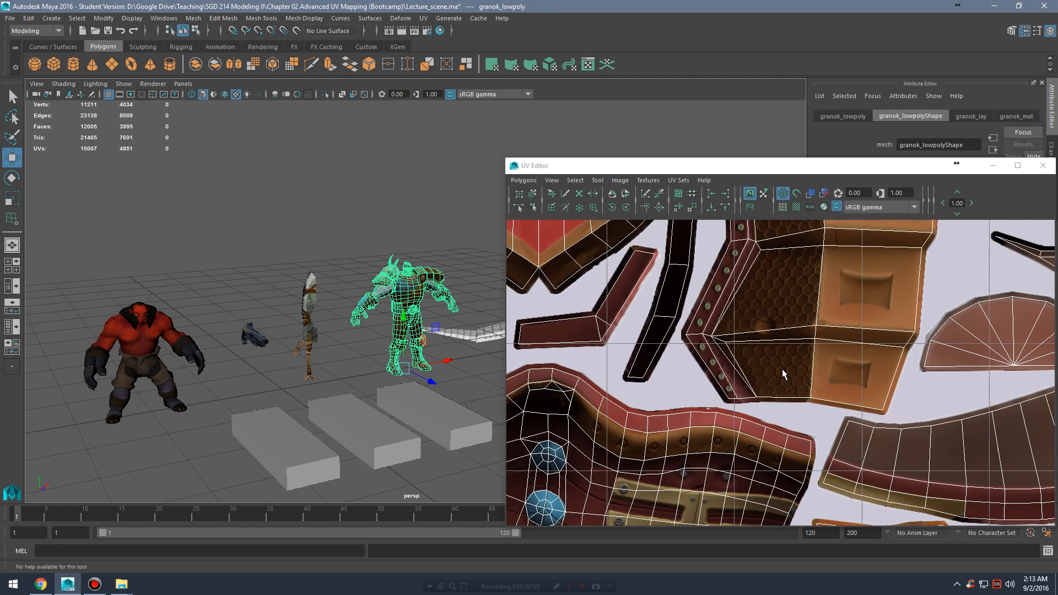
key("f")
left_click_drag(433, 341, 371, 337, "alt")
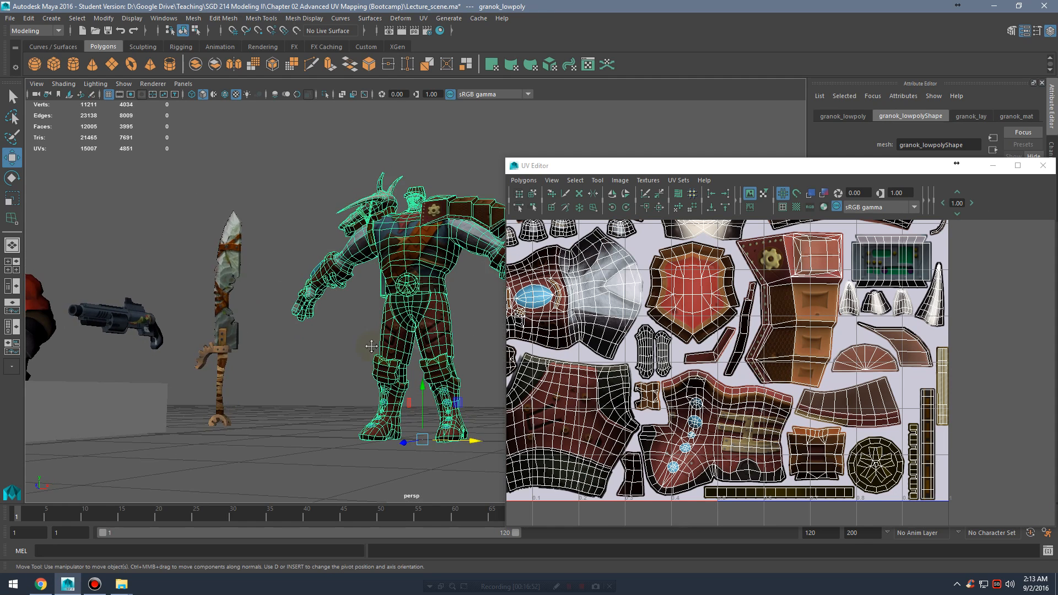
right_click_drag(371, 337, 477, 375, "alt")
left_click_drag(410, 361, 441, 373, "alt")
middle_click_drag(409, 350, 376, 355, "alt")
Step: Examine the armored character's full UV layout, including the shells placed outside the texture square
right_click_drag(820, 344, 748, 322, "alt")
middle_click_drag(749, 322, 774, 396, "alt")
right_click_drag(774, 397, 775, 448, "alt")
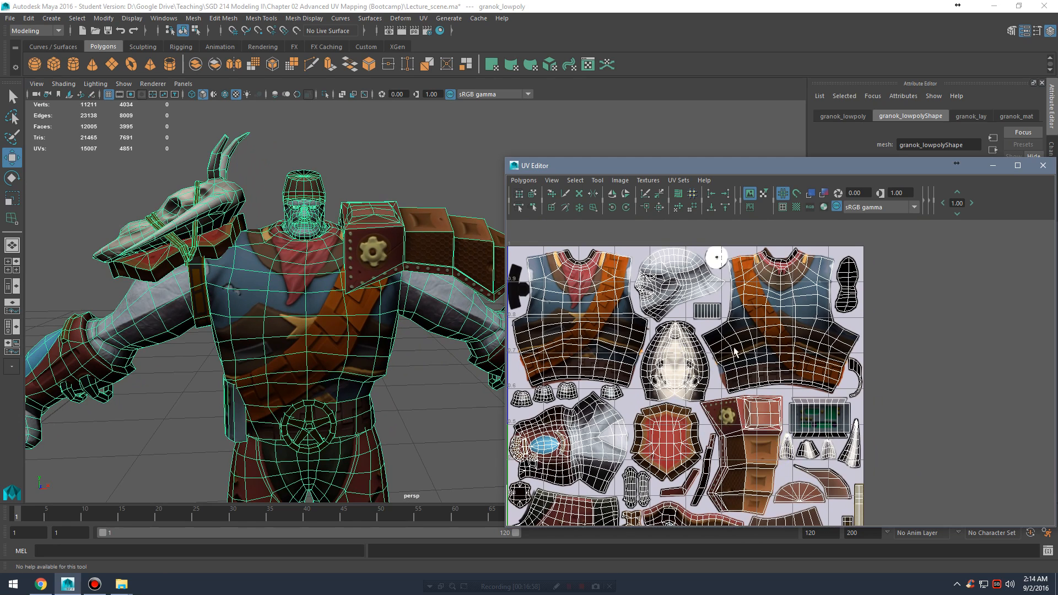
right_click_drag(736, 352, 790, 350, "alt")
middle_click_drag(744, 362, 774, 331, "alt")
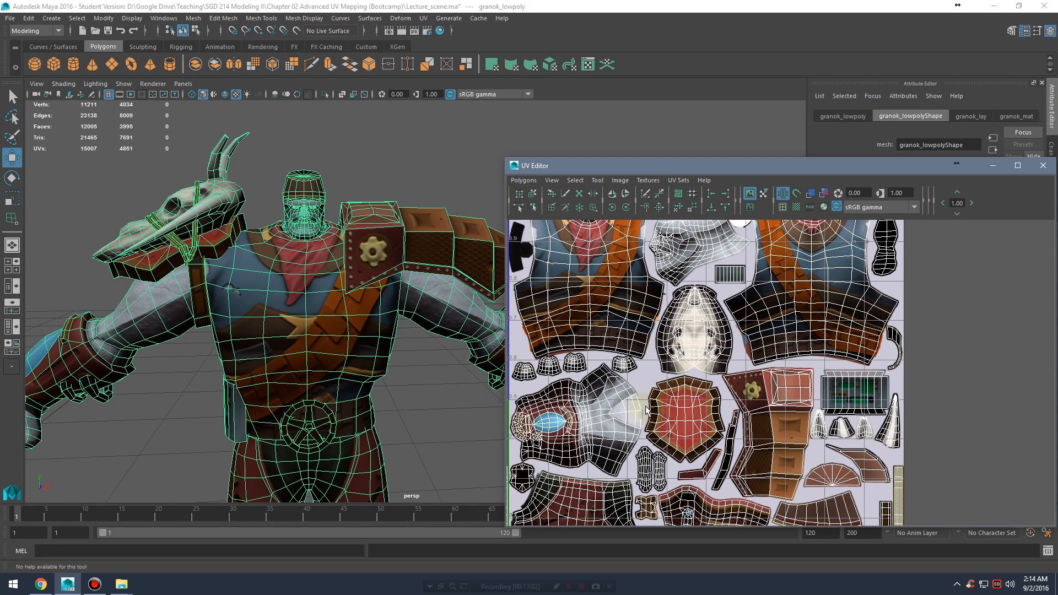
right_click(602, 395)
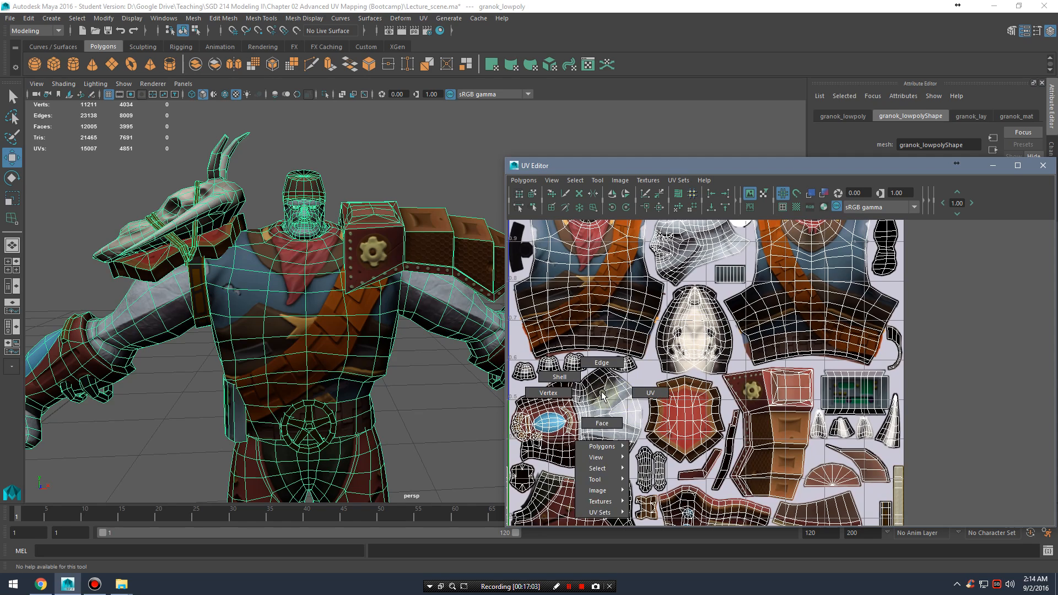
scroll(659, 396, "down", 2)
scroll(651, 395, "up", 2)
scroll(606, 368, "down", 5)
middle_click_drag(566, 341, 715, 332, "alt")
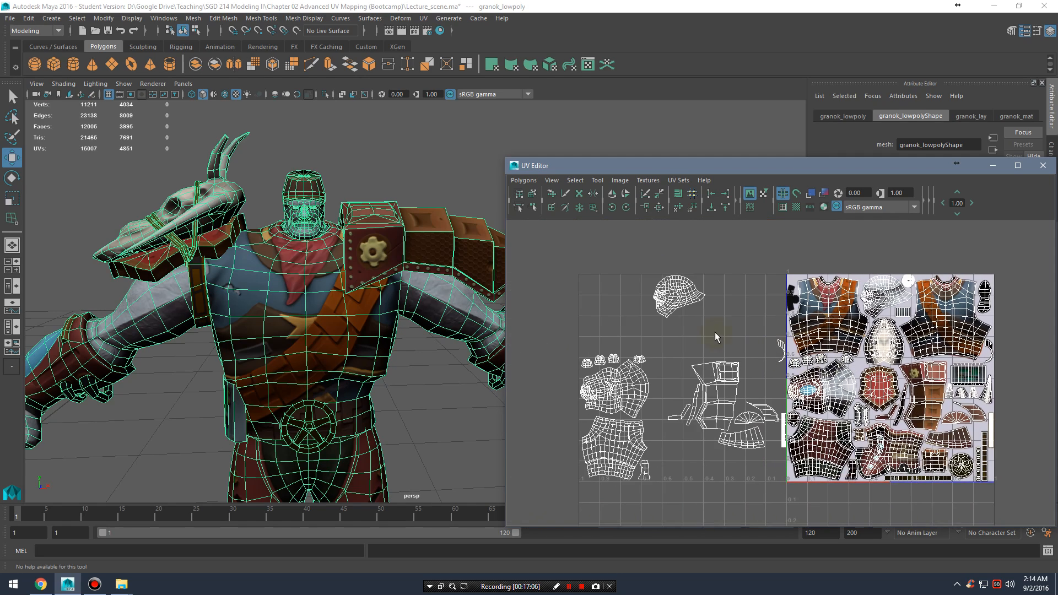
Step: Select all UVs of the shells lying outside the texture square
right_click_drag(687, 313, 736, 314)
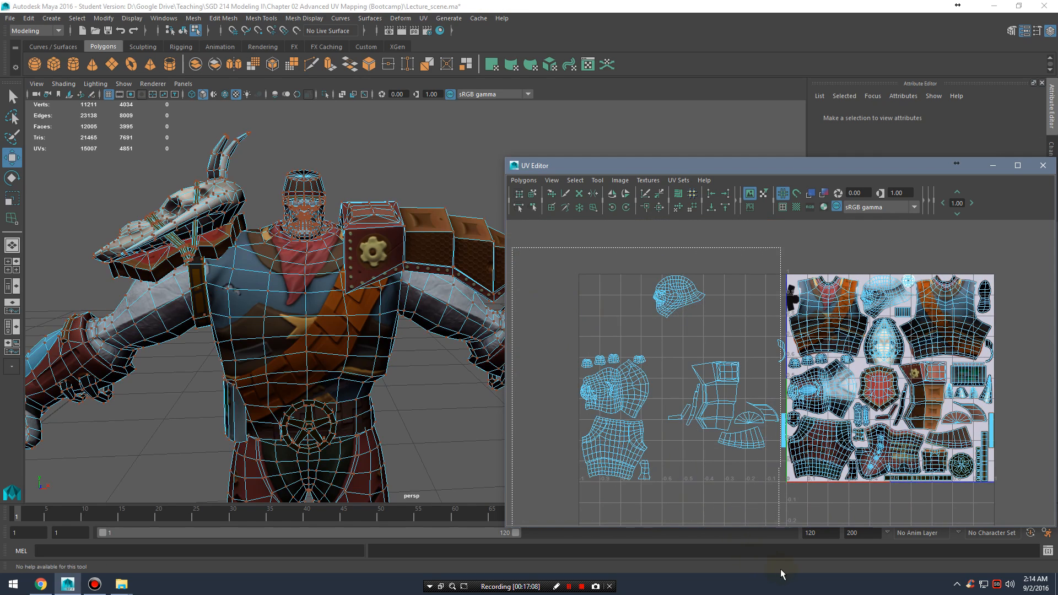
left_click_drag(781, 569, 783, 569)
middle_click_drag(668, 389, 657, 355, "alt")
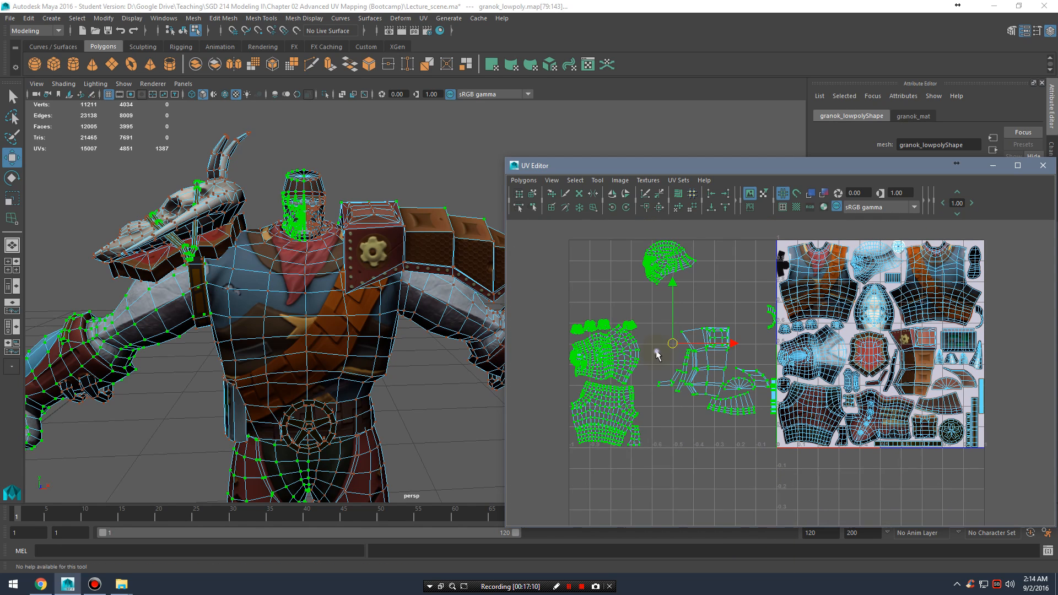
scroll(656, 351, "up", 1)
Step: In shell selection mode, select the shells outside the texture square and offset them by 1.00 onto the texture
right_click_drag(611, 307, 569, 283)
middle_click_drag(637, 262, 679, 326, "alt")
left_click_drag(511, 256, 639, 440)
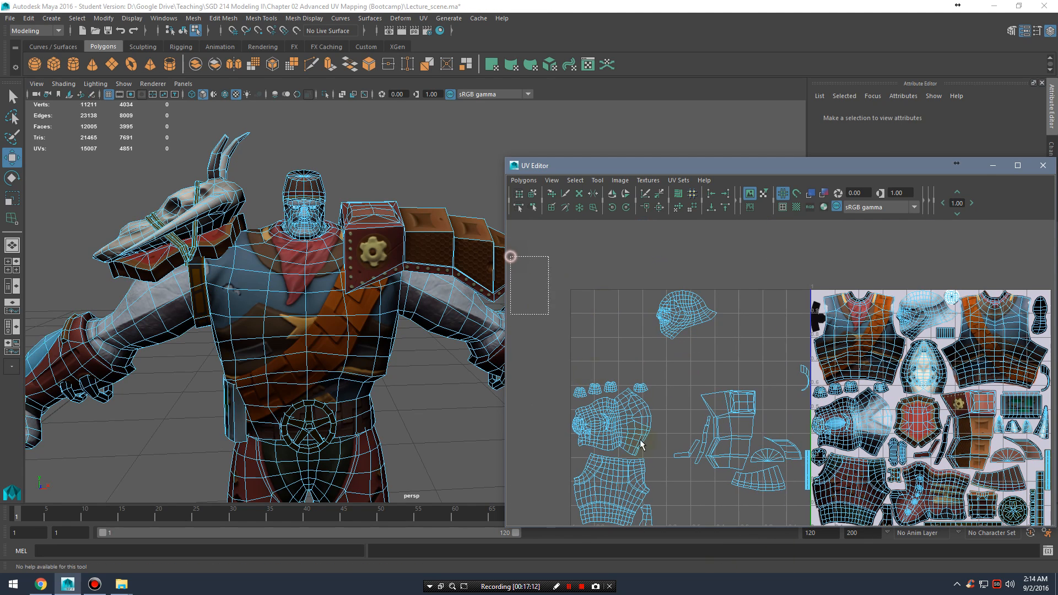
left_click_drag(810, 593, 808, 590)
middle_click_drag(728, 415, 662, 375, "alt")
left_click(972, 203)
middle_click_drag(808, 377, 701, 385, "alt")
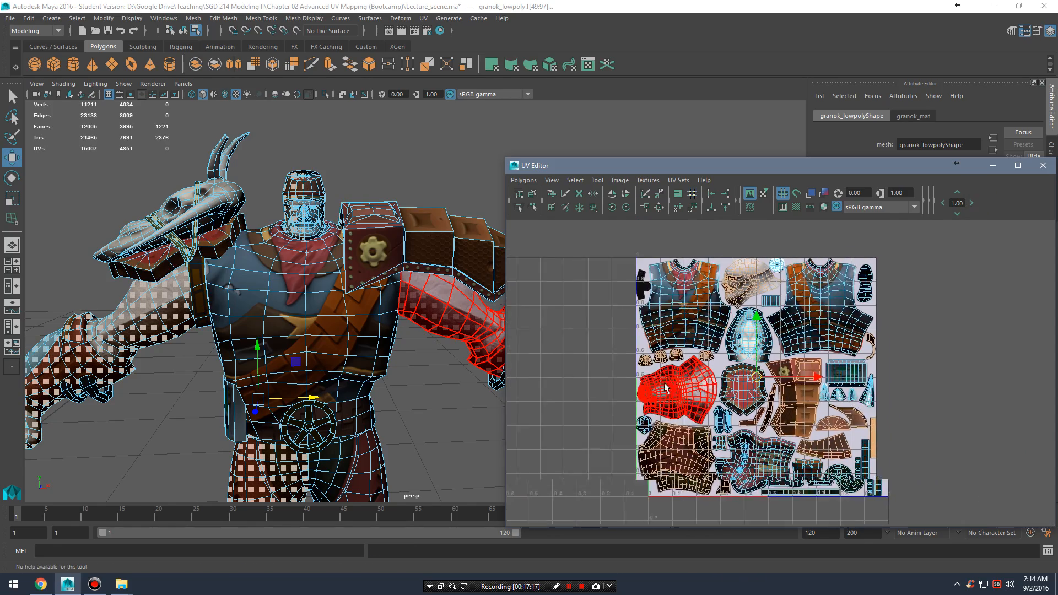
Step: Inspect how the offset shells stack on their counterparts, looking closely at the head shell
scroll(815, 380, "up", 4)
middle_click_drag(760, 337, 821, 440, "alt")
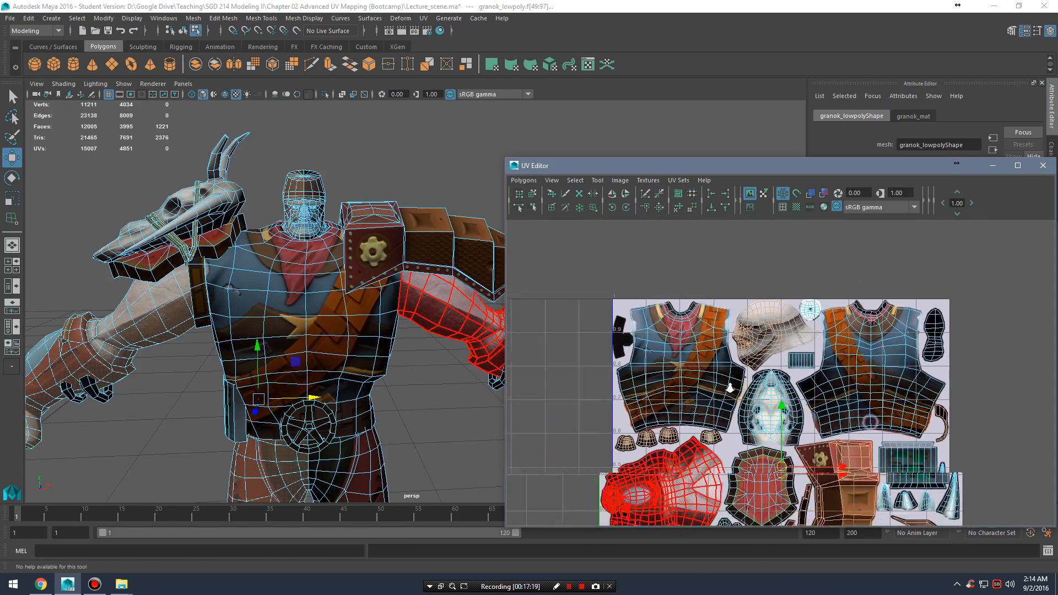
scroll(675, 397, "up", 5)
scroll(675, 397, "up", 2)
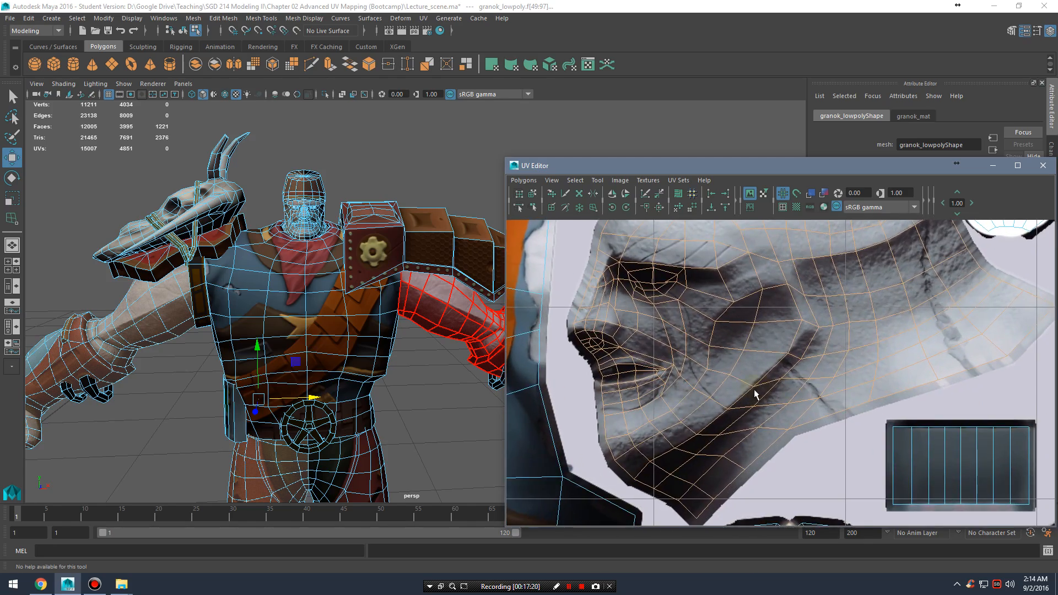
scroll(716, 385, "down", 7)
scroll(727, 376, "down", 1)
middle_click_drag(726, 464, 723, 429, "alt")
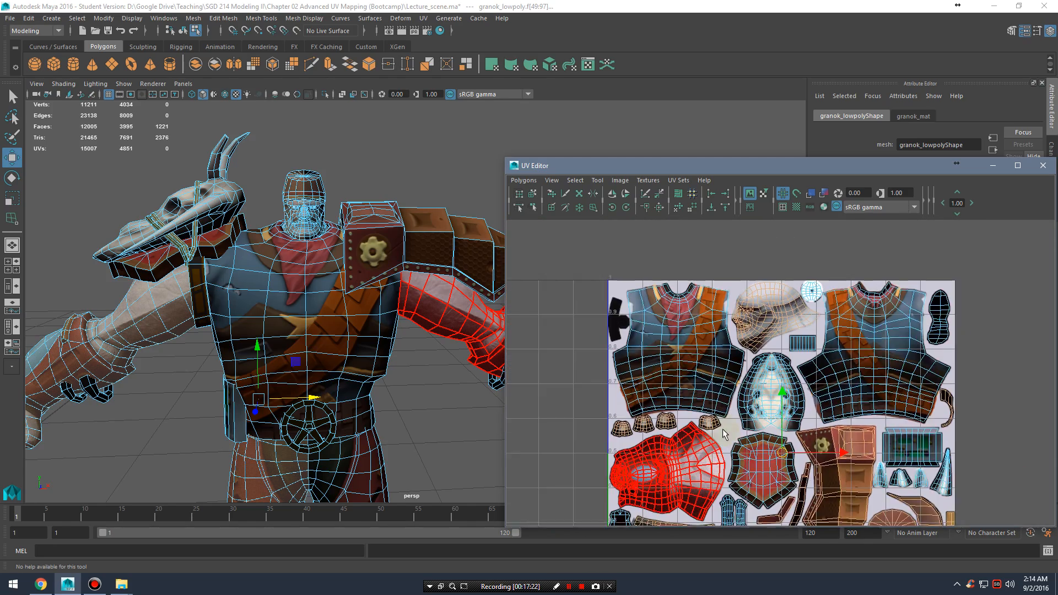
Step: Try nudging the stacked shells a small distance, and undo the move
scroll(772, 435, "up", 6)
middle_click_drag(816, 518, 769, 431, "alt")
left_click_drag(758, 421, 773, 416)
key("ctrl+z")
Step: Examine the skull shell and the red shoulder-armor shell and match them to their parts on the character
middle_click_drag(766, 221, 747, 393, "alt")
scroll(747, 394, "down", 4)
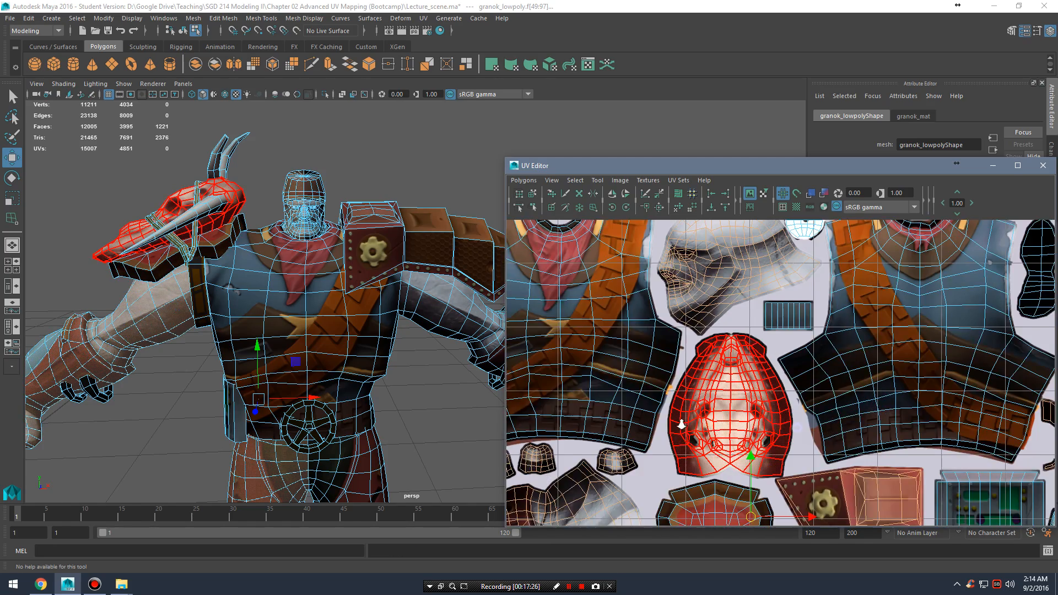
left_click(772, 482)
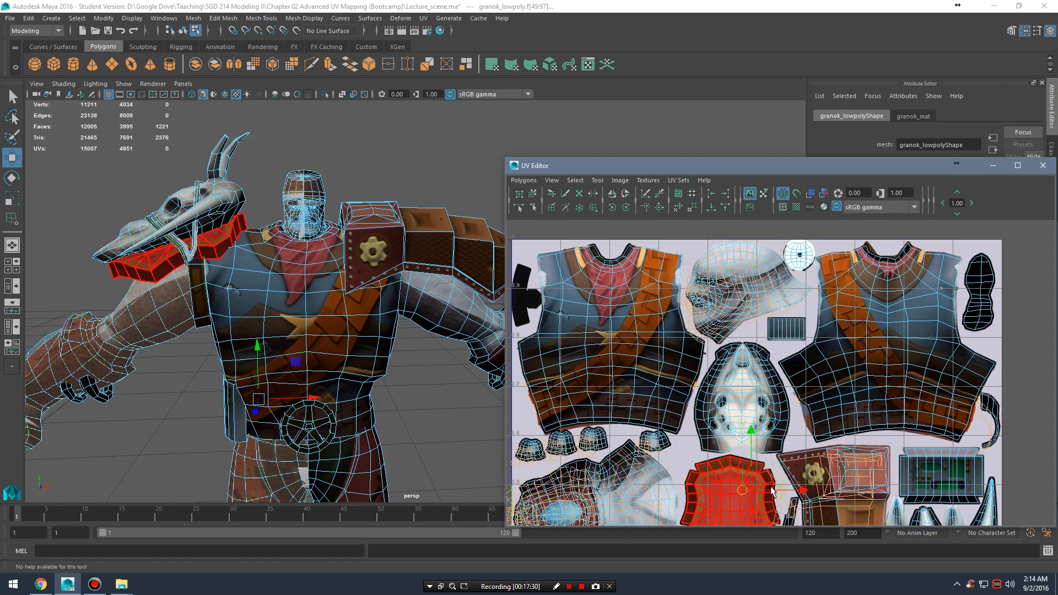
left_click(739, 419)
Step: Compare the stacked head shell with the small striped shell and the front torso shell
middle_click_drag(657, 344, 693, 380, "alt")
scroll(693, 379, "up", 6)
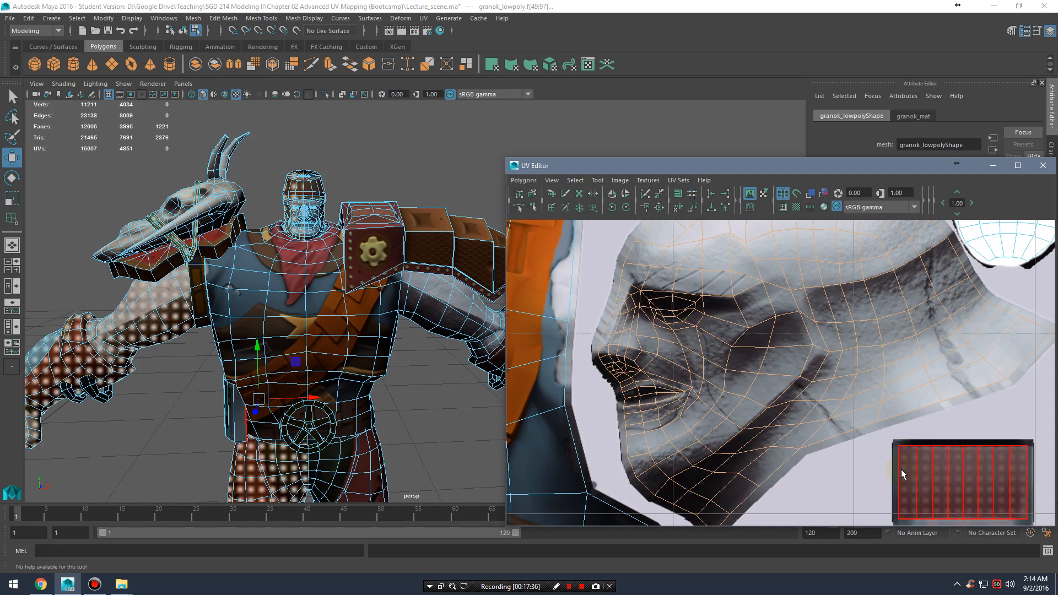
left_click(851, 318)
scroll(851, 318, "down", 2)
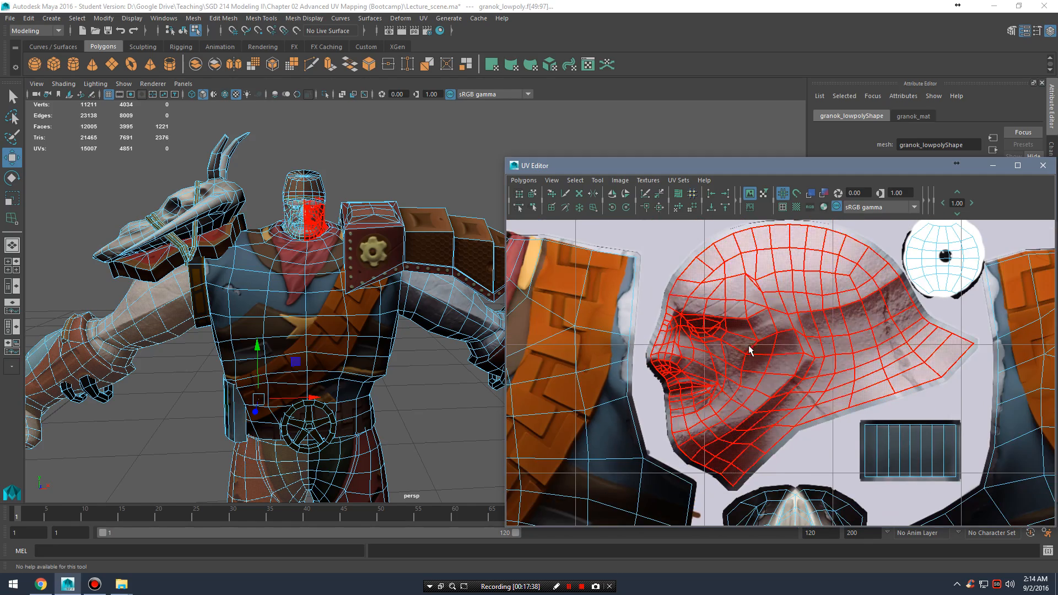
scroll(749, 350, "down", 2)
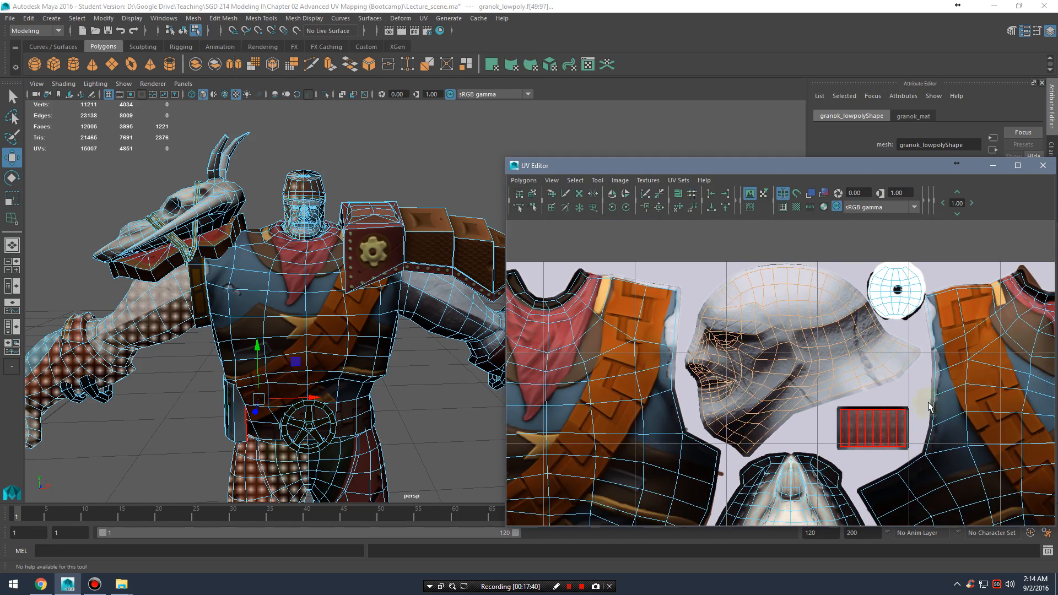
middle_click_drag(930, 405, 1028, 359, "alt")
scroll(1028, 358, "down", 2)
scroll(886, 366, "up", 2)
middle_click_drag(826, 386, 810, 399, "alt")
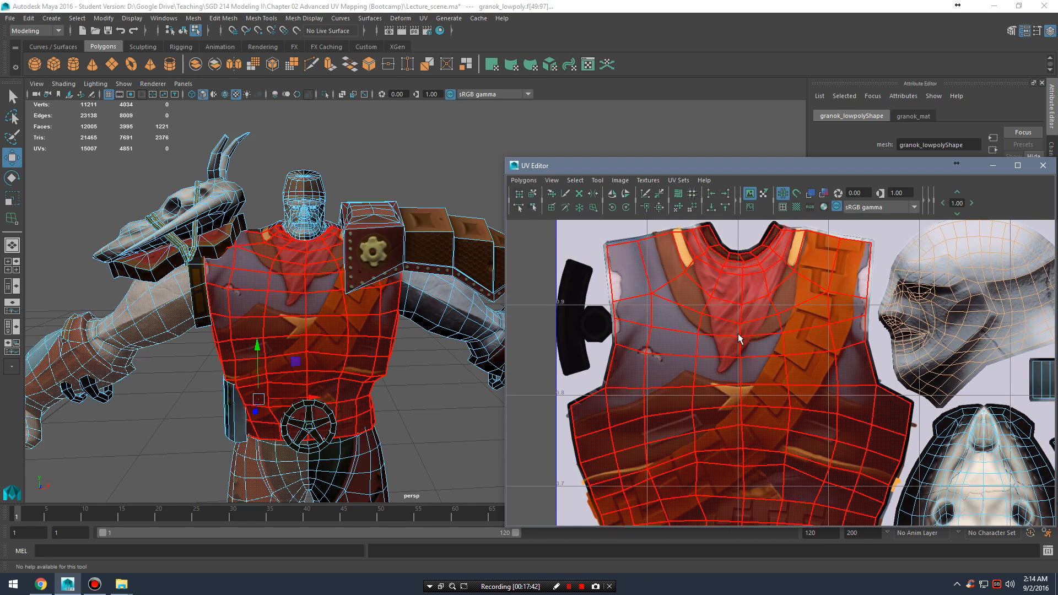
Step: Clear the face selection and compare the front and back torso shells with their textures
middle_click_drag(775, 367, 769, 346, "alt")
scroll(806, 345, "down", 2)
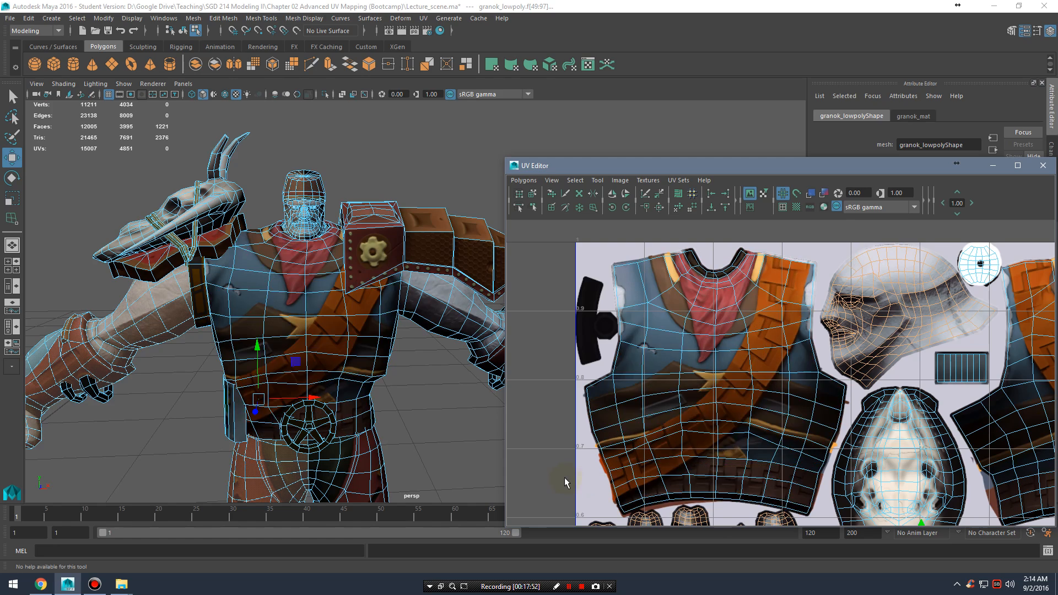
left_click(538, 496)
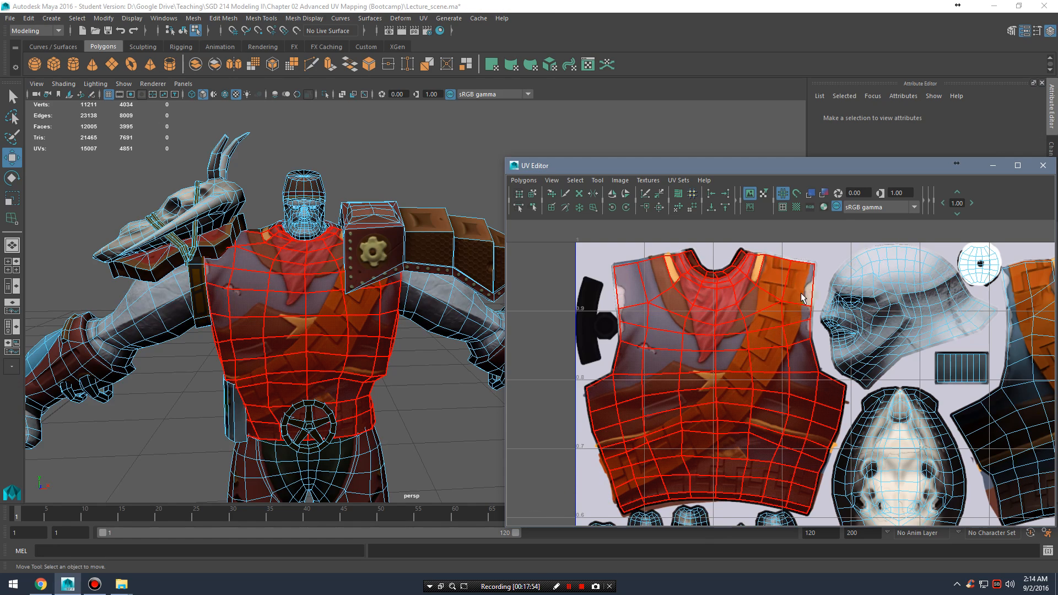
middle_click_drag(868, 328, 739, 290, "alt")
middle_click_drag(549, 275, 639, 286, "alt")
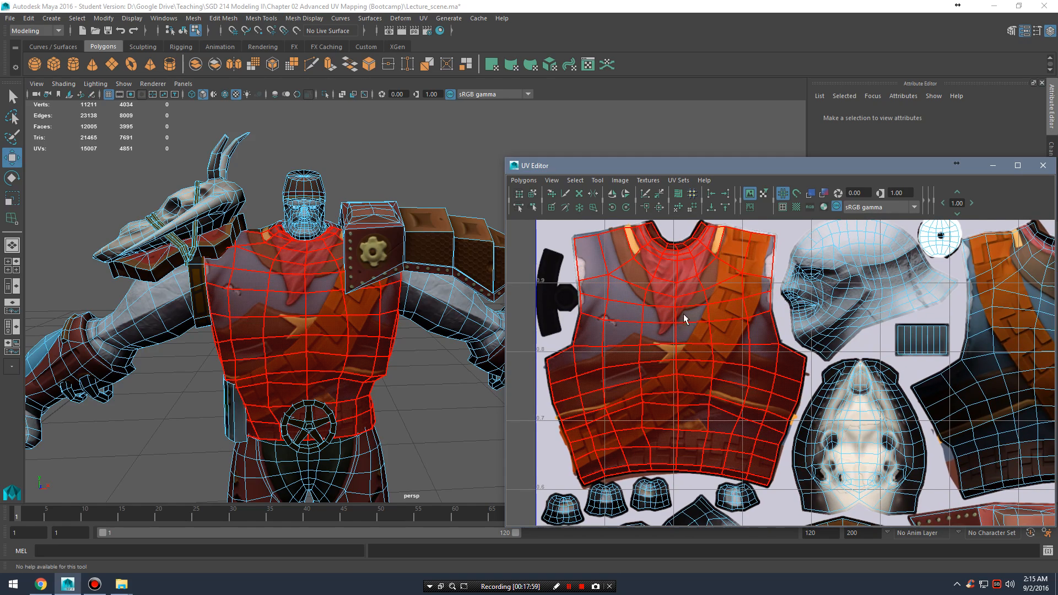
middle_click_drag(776, 339, 810, 311, "alt")
middle_click_drag(774, 234, 778, 281, "alt")
middle_click_drag(948, 331, 750, 297, "alt")
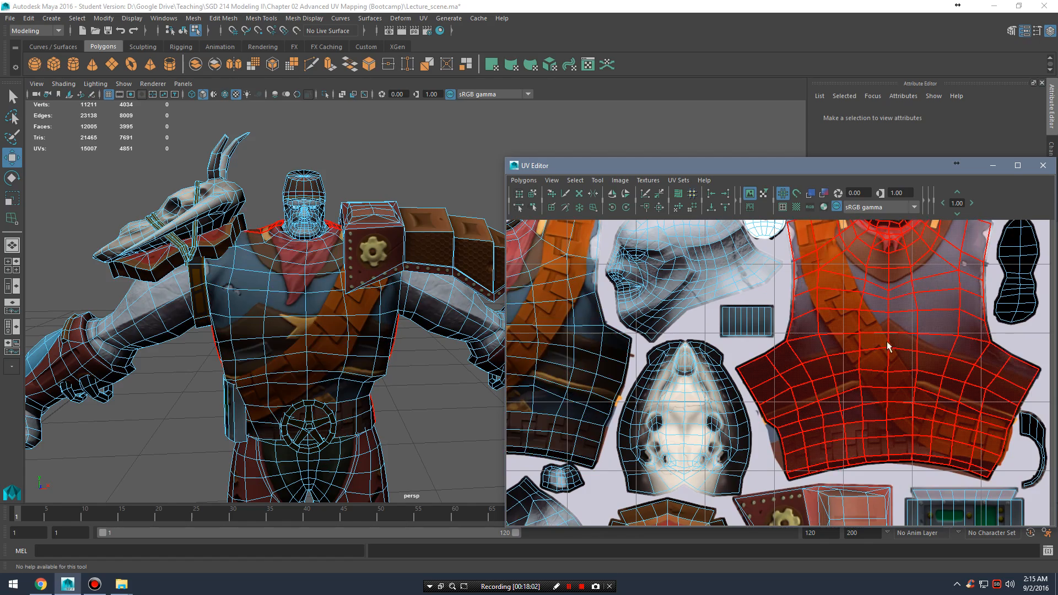
Step: Select the arm-and-gauntlet shell in the UV layout and locate the arm it belongs to on the character
middle_click_drag(791, 444, 813, 304, "alt")
scroll(780, 373, "down", 2)
middle_click_drag(546, 397, 750, 362, "alt")
scroll(788, 330, "up", 3)
scroll(750, 358, "up", 2)
left_click(746, 310)
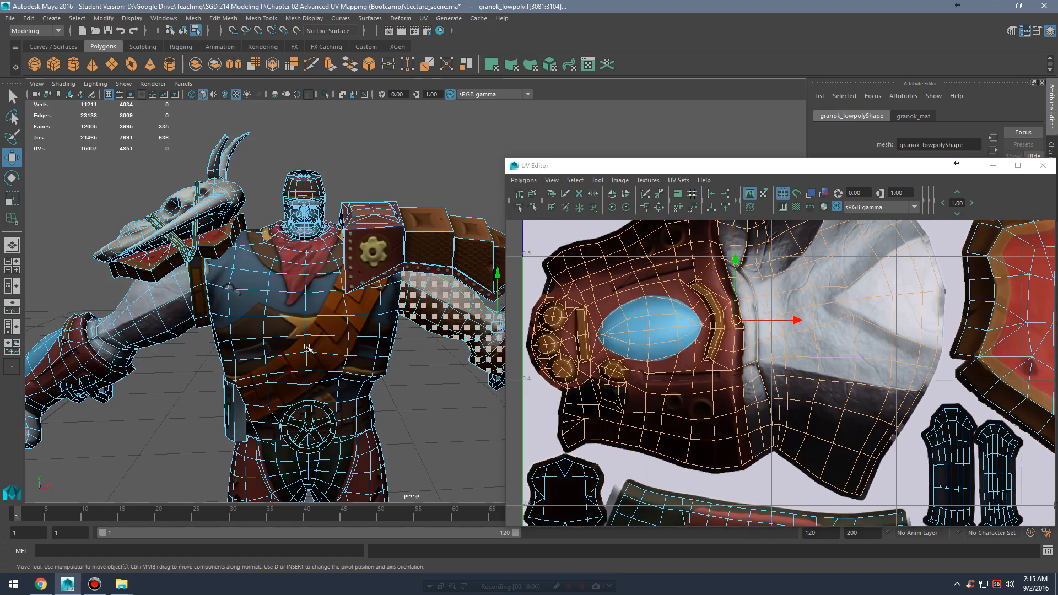
key("f")
mouse_move(382, 328)
left_mouse_down("alt")
mouse_move(336, 313)
mouse_move(375, 316)
left_mouse_up("alt")
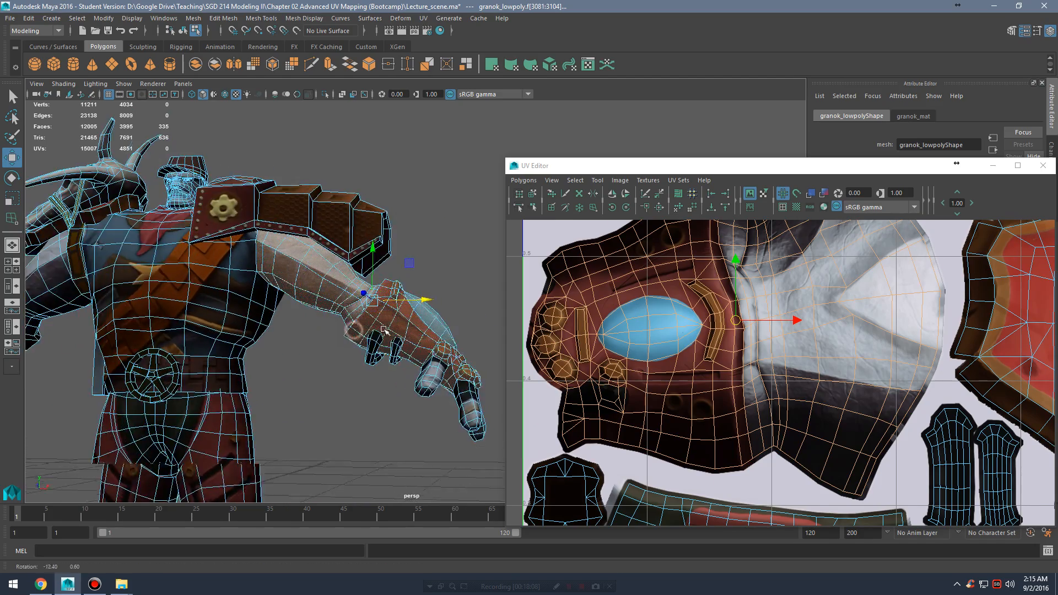
right_click_drag(375, 316, 451, 350, "alt")
mouse_move(451, 350)
left_mouse_down("alt")
mouse_move(380, 375)
mouse_move(445, 365)
left_mouse_up("alt")
scroll(678, 292, "down", 2)
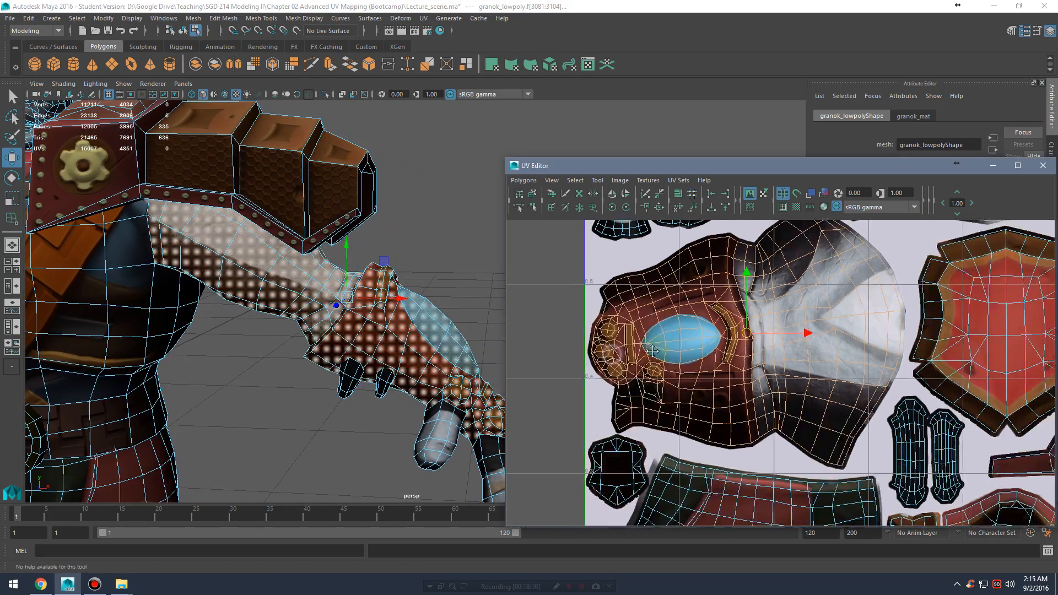
Step: Select the counterpart arm stacked on the same UV space and compare the two arms on the character
middle_click_drag(676, 288, 737, 292, "alt")
left_click_drag(736, 292, 776, 343)
left_click_drag(334, 340, 336, 276, "alt")
key("f")
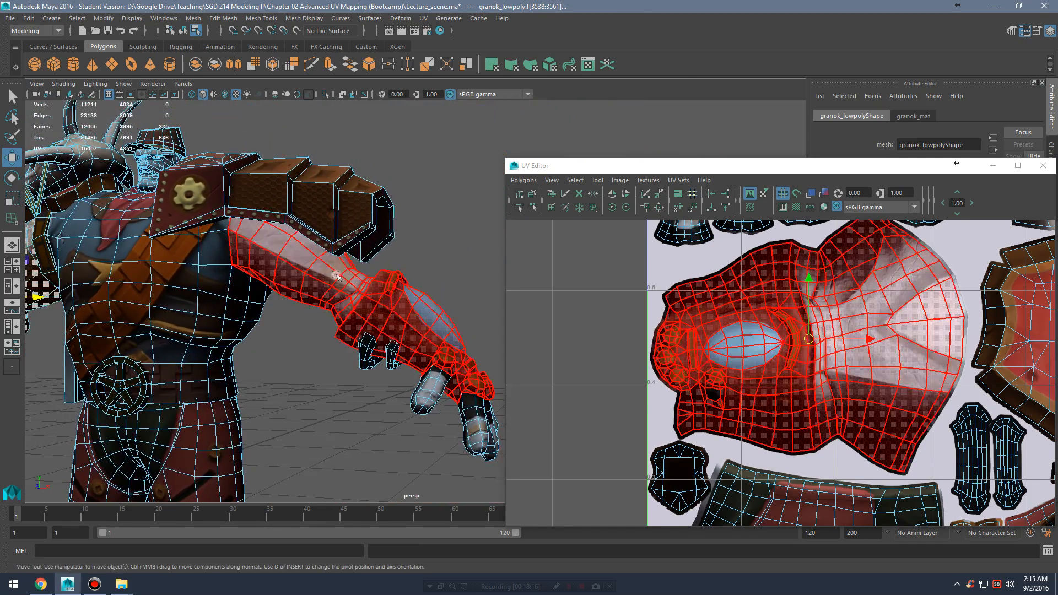
left_click(336, 275)
middle_click_drag(336, 292, 455, 309, "alt")
left_click_drag(455, 309, 394, 301, "alt")
Step: Select the front torso faces on the character, and select one half of the face instead for a close look
left_click(385, 258)
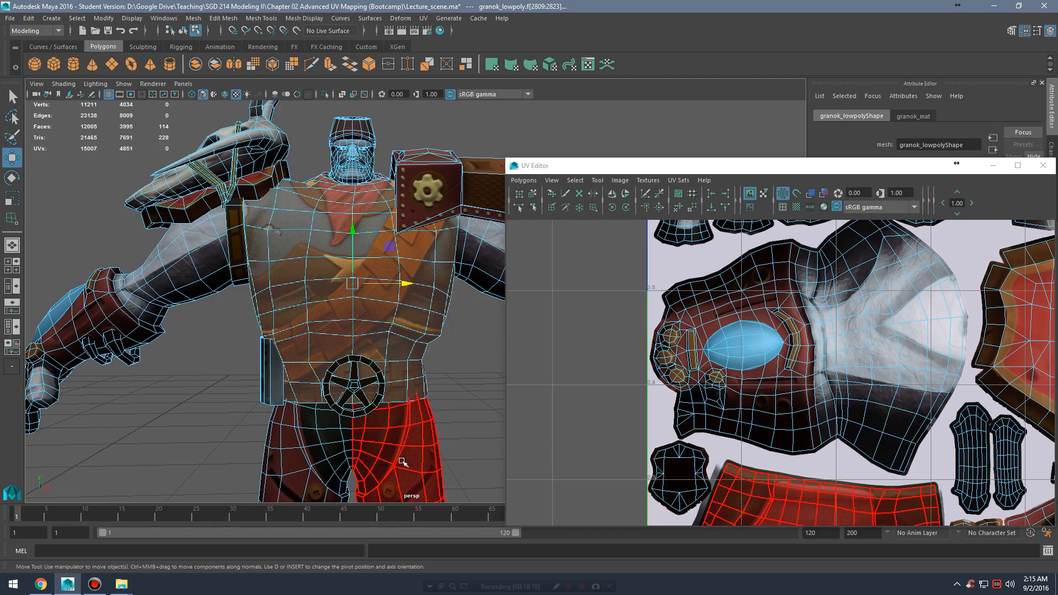
right_click_drag(435, 376, 458, 336, "alt")
left_click_drag(458, 336, 441, 347, "alt")
middle_click_drag(419, 259, 399, 408, "alt")
right_click_drag(399, 409, 616, 472, "alt")
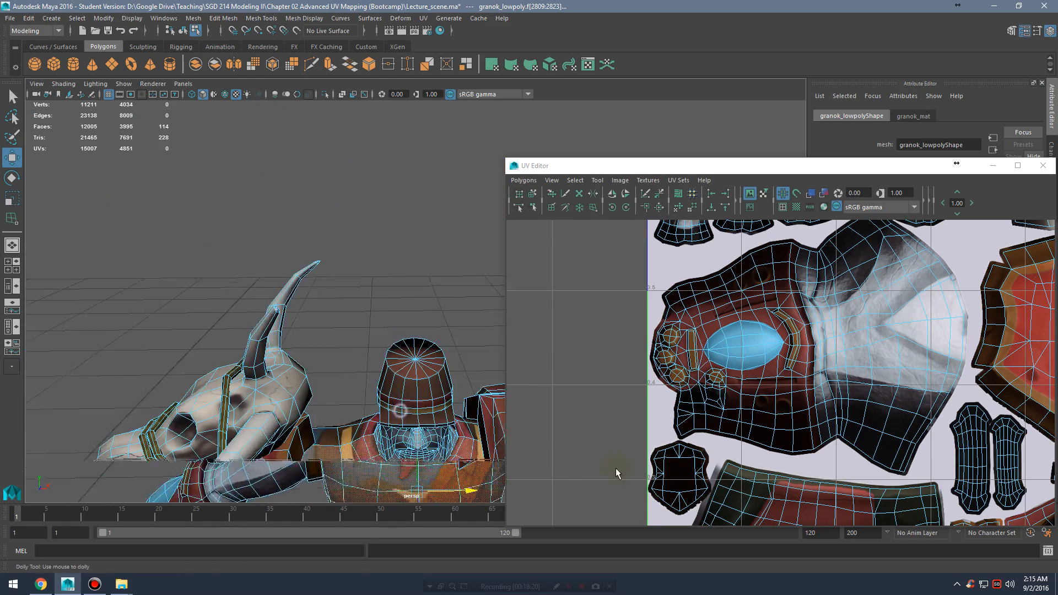
left_click_drag(488, 416, 436, 375, "alt")
left_click(436, 376)
right_click_drag(391, 390, 545, 413, "alt")
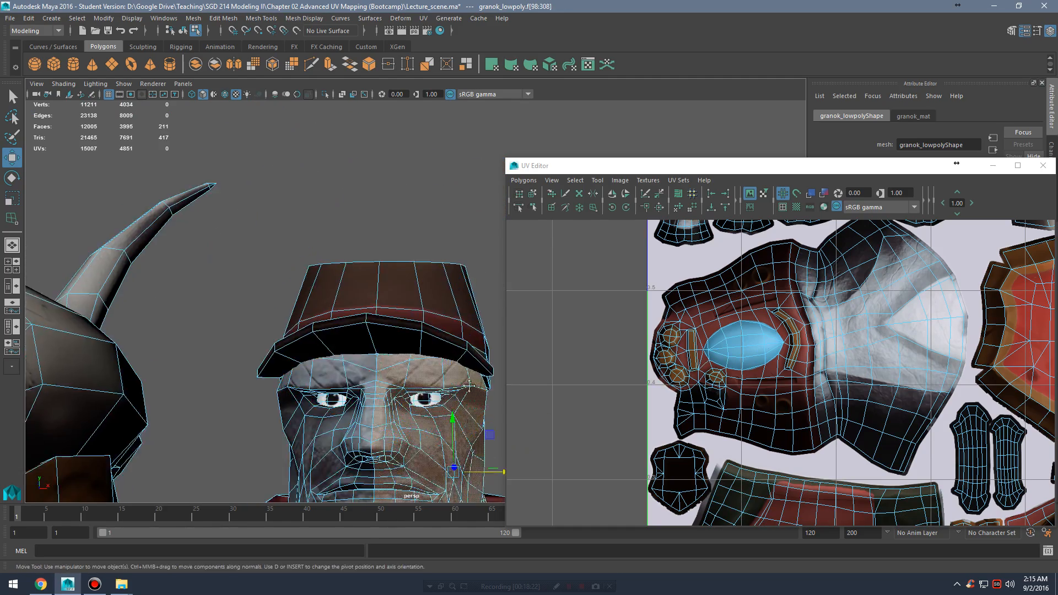
Step: Select the two halves of the character's face alternately to compare how both map onto the stacked head shell
middle_click_drag(458, 490, 448, 392, "alt")
left_click_drag(449, 392, 374, 403, "alt")
middle_click_drag(371, 431, 405, 373, "alt")
left_click(297, 287)
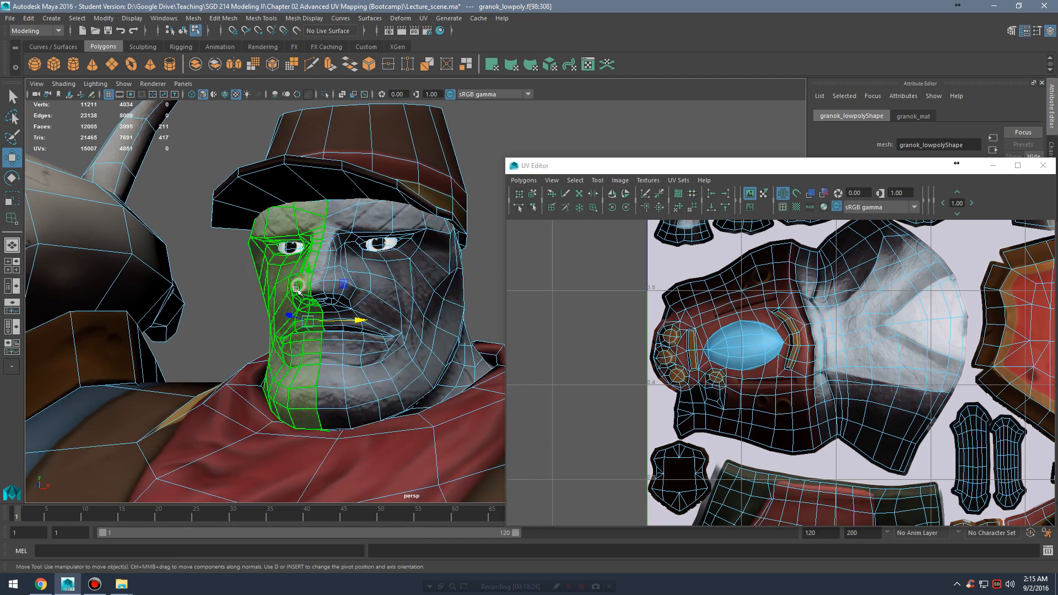
key("f")
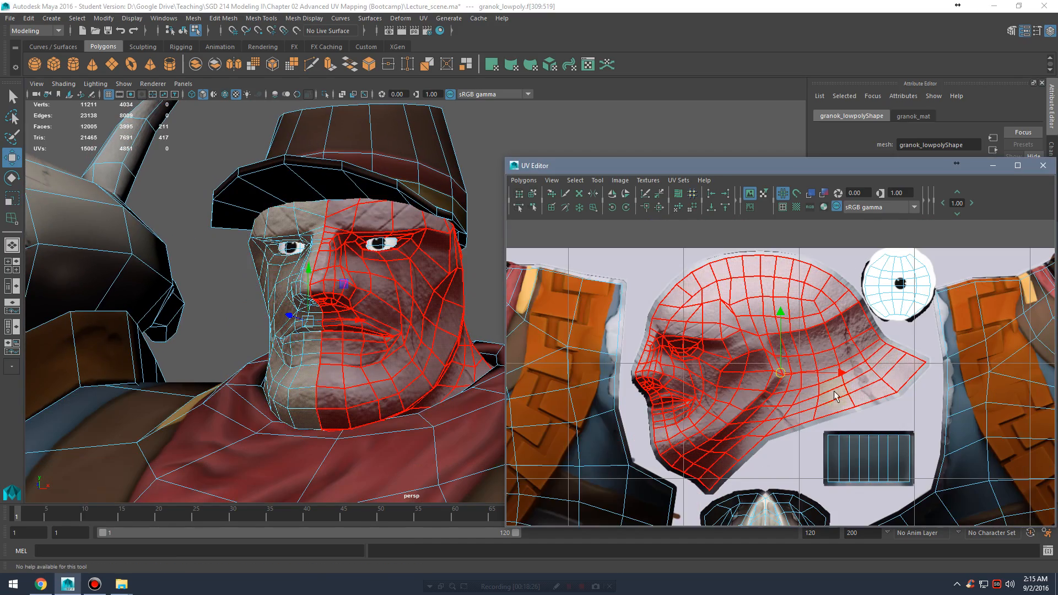
left_click(449, 296)
left_click(313, 287)
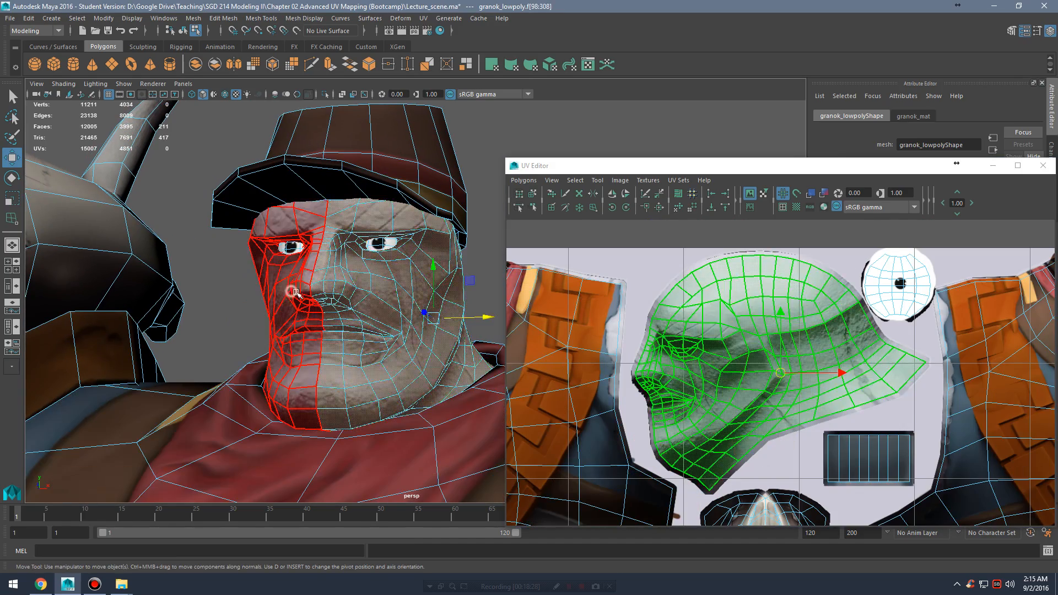
left_click(293, 290)
left_click(387, 290)
left_click(297, 290)
Step: Undo the recent selections and the move that stacked the duplicate shells, and select the shells in the neighbouring UV tile
right_click_drag(490, 304, 424, 304, "alt")
key("ctrl+z")
key("ctrl+z")
key("ctrl+z")
key("ctrl+z")
right_click_drag(701, 377, 556, 376, "alt")
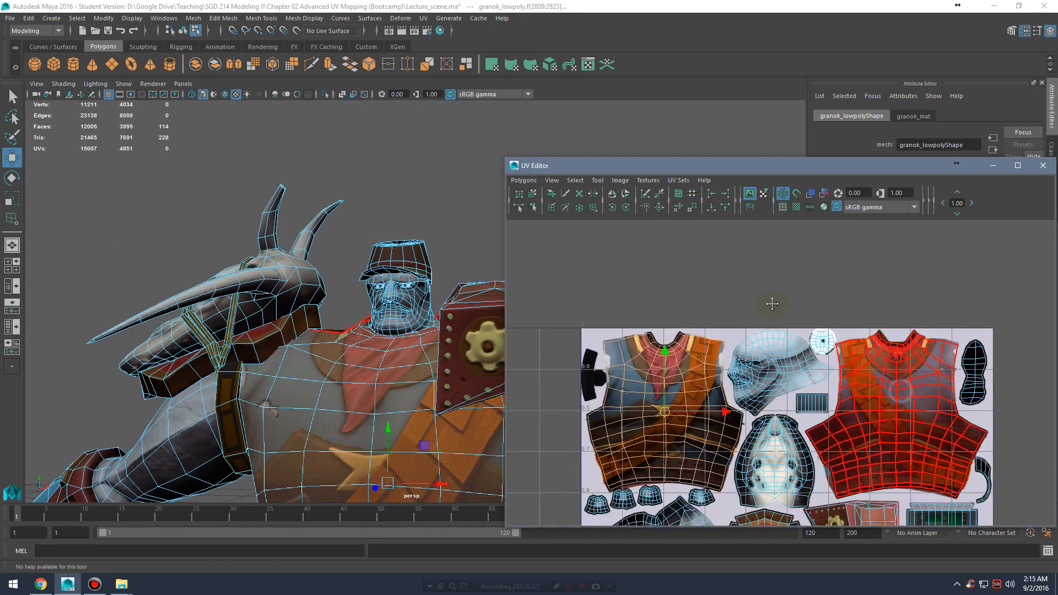
middle_click_drag(772, 302, 777, 205, "alt")
right_click_drag(984, 333, 935, 333, "alt")
key("ctrl+z")
key("ctrl+z")
key("ctrl+z")
key("ctrl+z")
key("ctrl+z")
key("ctrl+z")
key("ctrl+z")
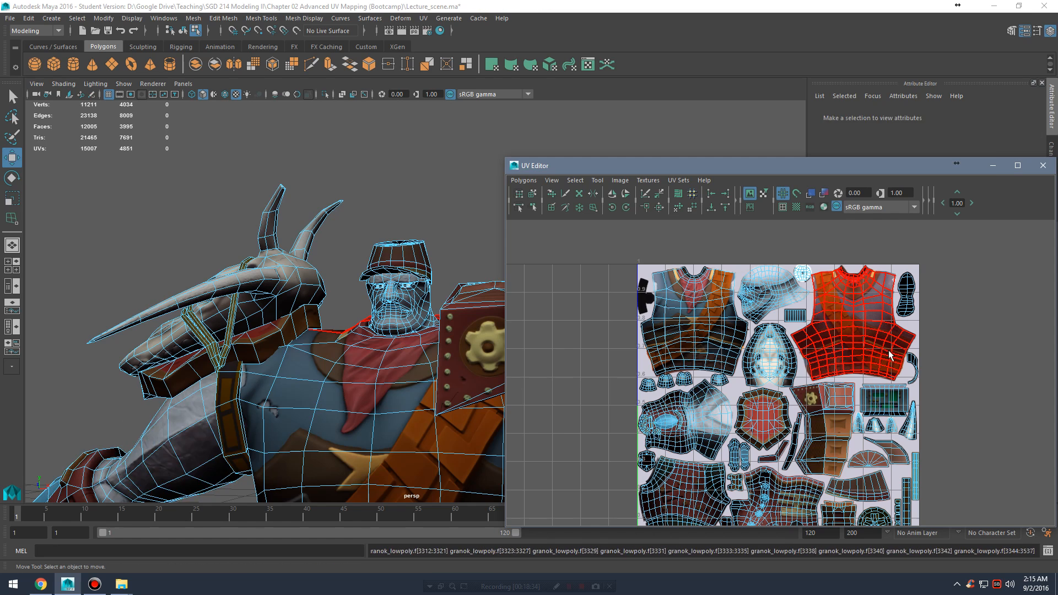
middle_click_drag(762, 365, 818, 356, "alt")
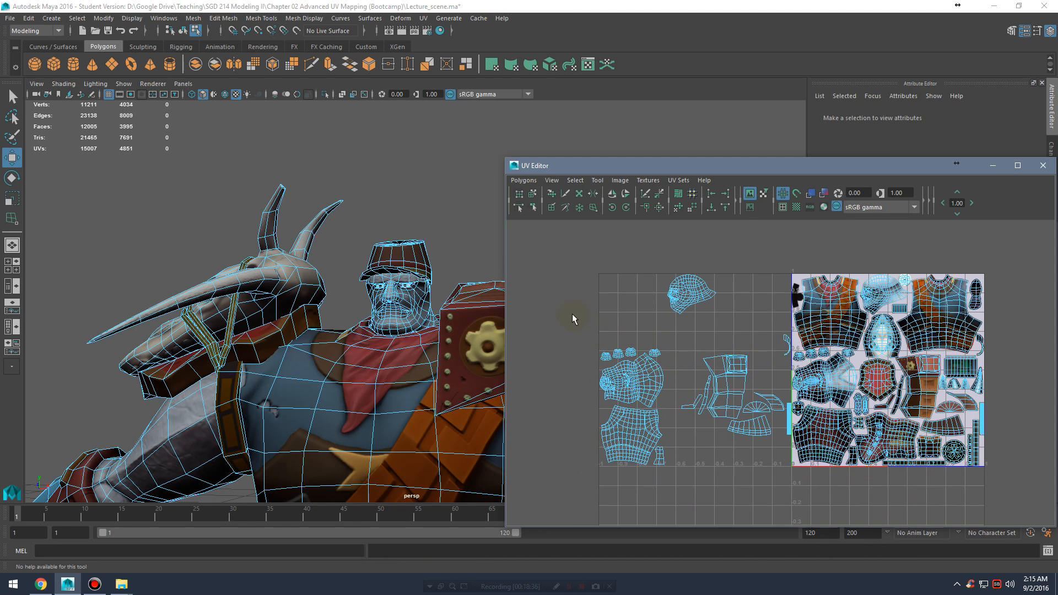
left_click_drag(794, 567, 791, 561)
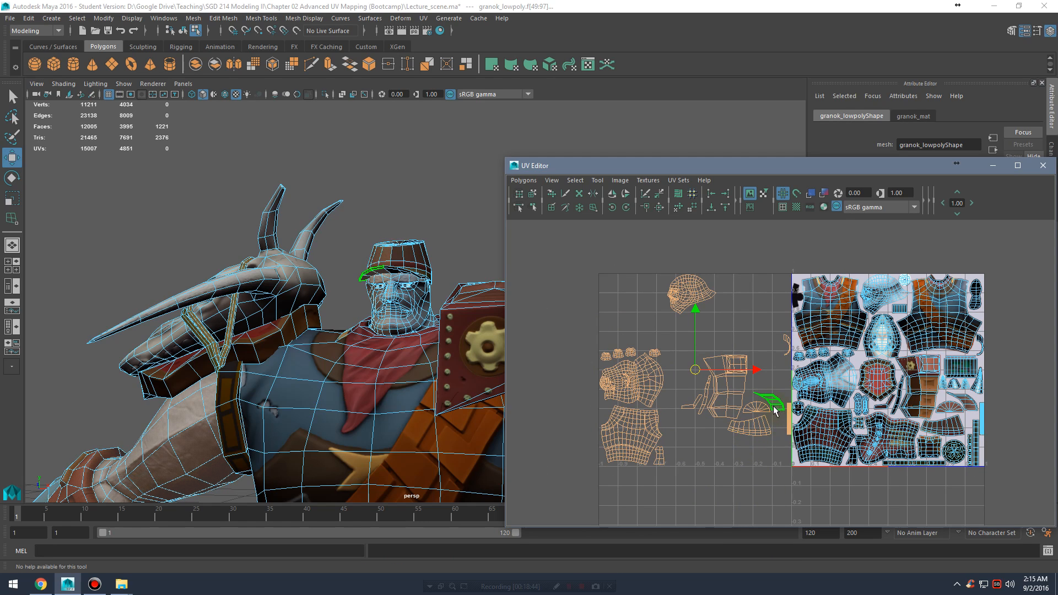
Step: Try moving the head shell from the neighbouring UV tile onto its counterpart over the texture
scroll(705, 369, "up", 6)
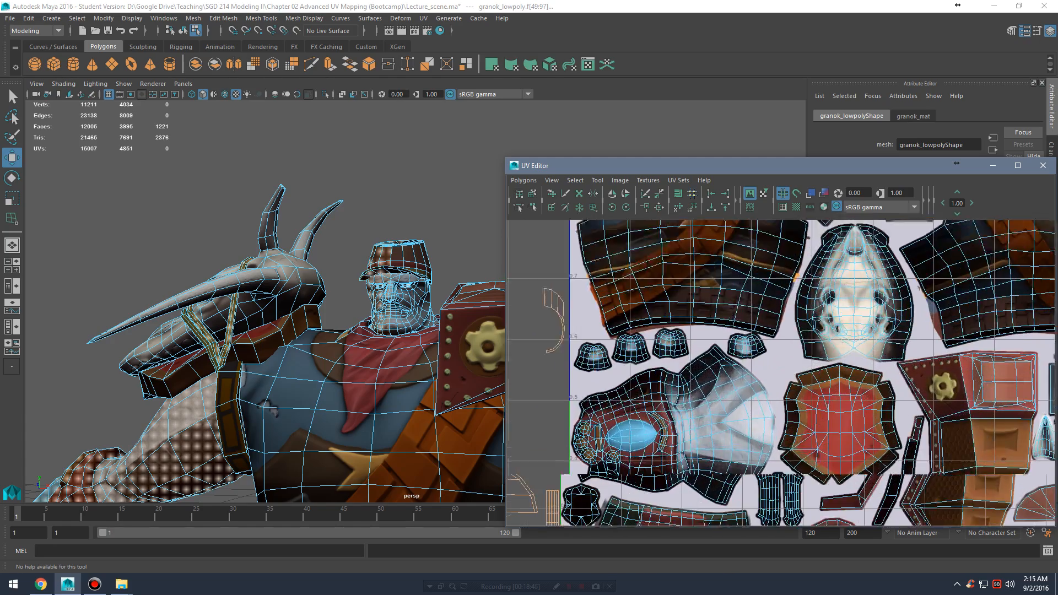
left_click(576, 266)
middle_click_drag(678, 328, 742, 351, "alt")
left_click_drag(621, 319, 1002, 342)
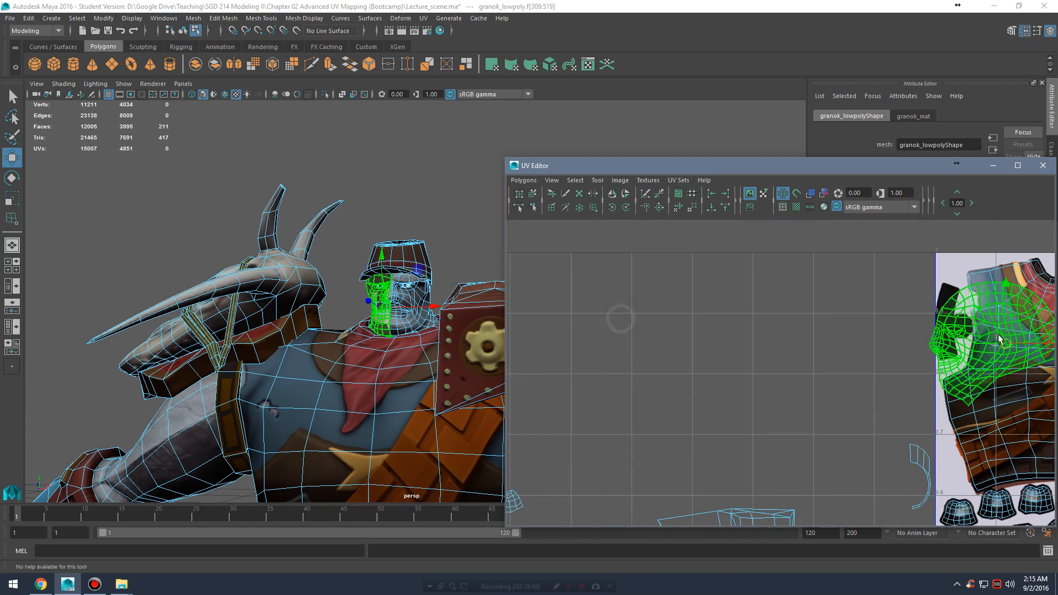
middle_click_drag(1001, 342, 600, 334, "alt")
right_click_drag(691, 345, 792, 352, "alt")
left_click_drag(529, 325, 857, 286)
middle_click_drag(849, 295, 646, 343, "alt")
right_click_drag(646, 343, 816, 368, "alt")
middle_click_drag(816, 368, 974, 405, "alt")
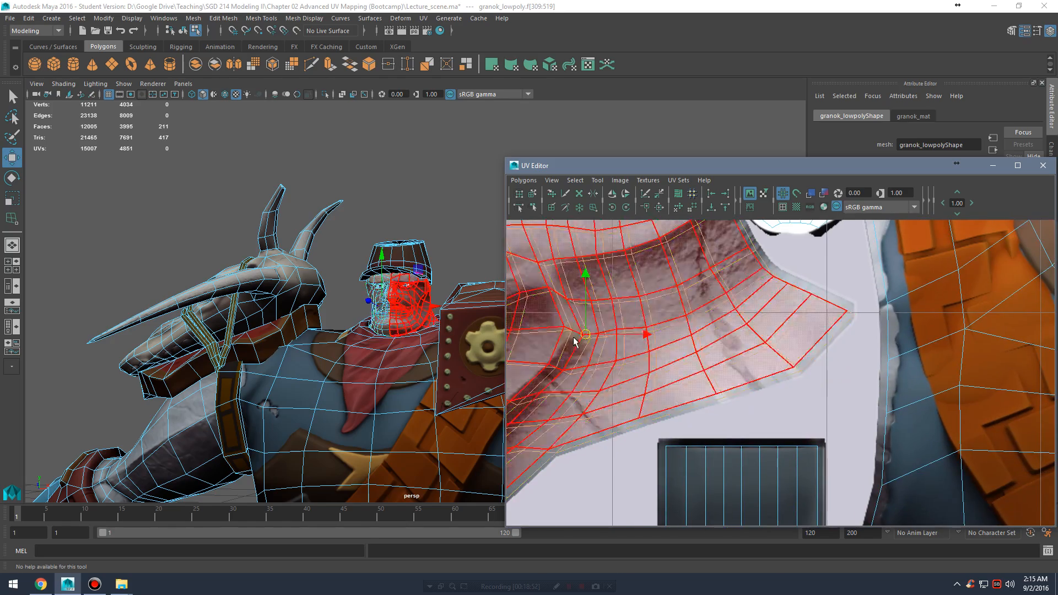
left_click_drag(586, 334, 583, 331)
Step: Dim the texture image and nudge the head shell slightly sideways against its counterpart to examine the edge alignment
right_click_drag(583, 333, 669, 350, "alt")
middle_click_drag(668, 349, 803, 356, "alt")
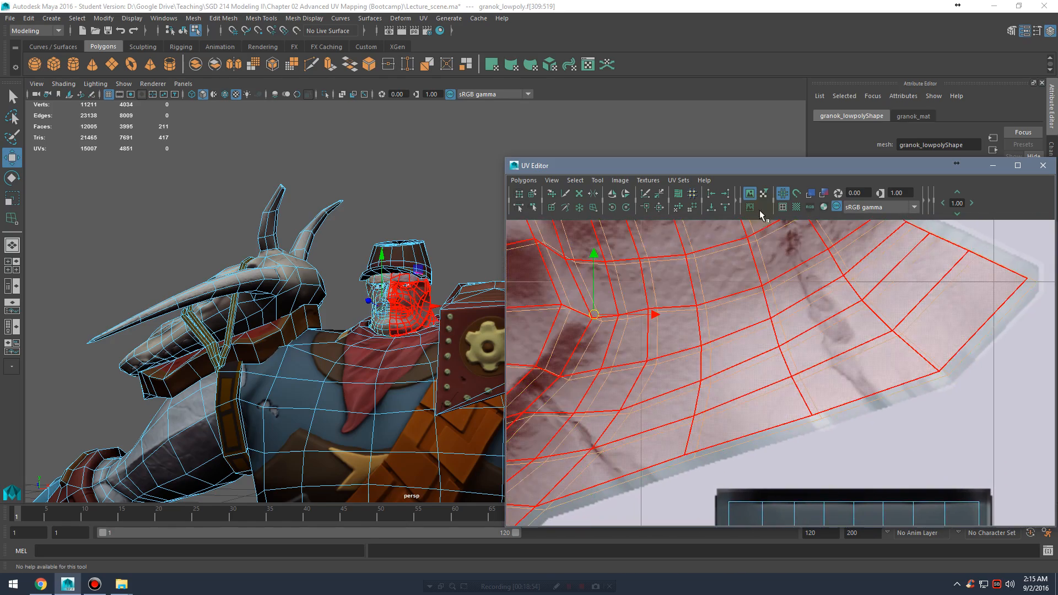
left_click(749, 208)
middle_click_drag(598, 324, 650, 326, "alt")
left_click_drag(643, 313, 633, 312)
middle_click_drag(718, 313, 490, 358, "alt")
right_click_drag(520, 356, 1055, 380, "alt")
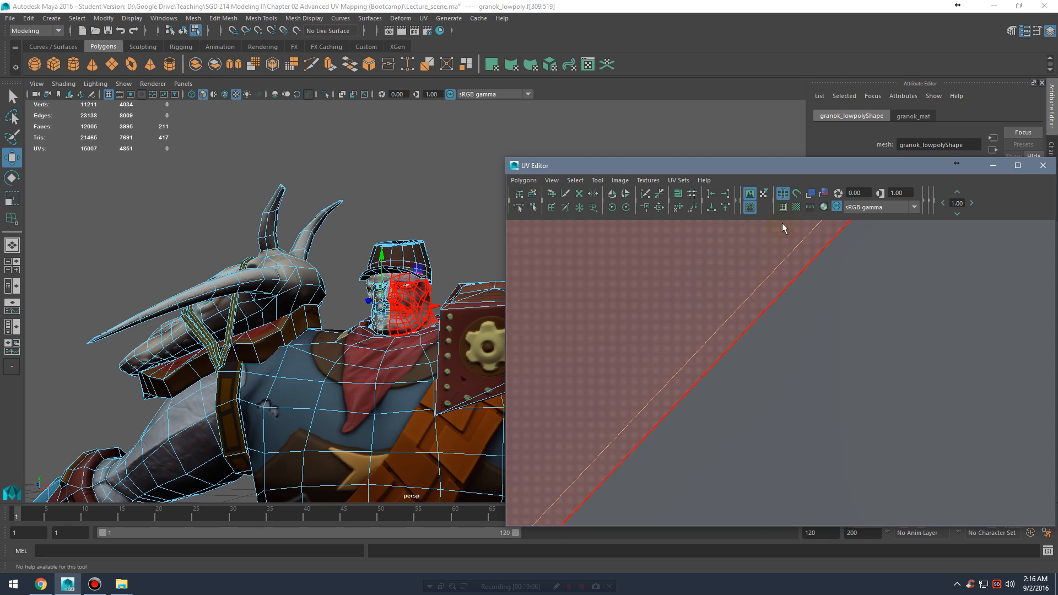
Step: Display the texture borders to compare the edges of the stacked head shells, and hide the borders again
left_click(783, 206)
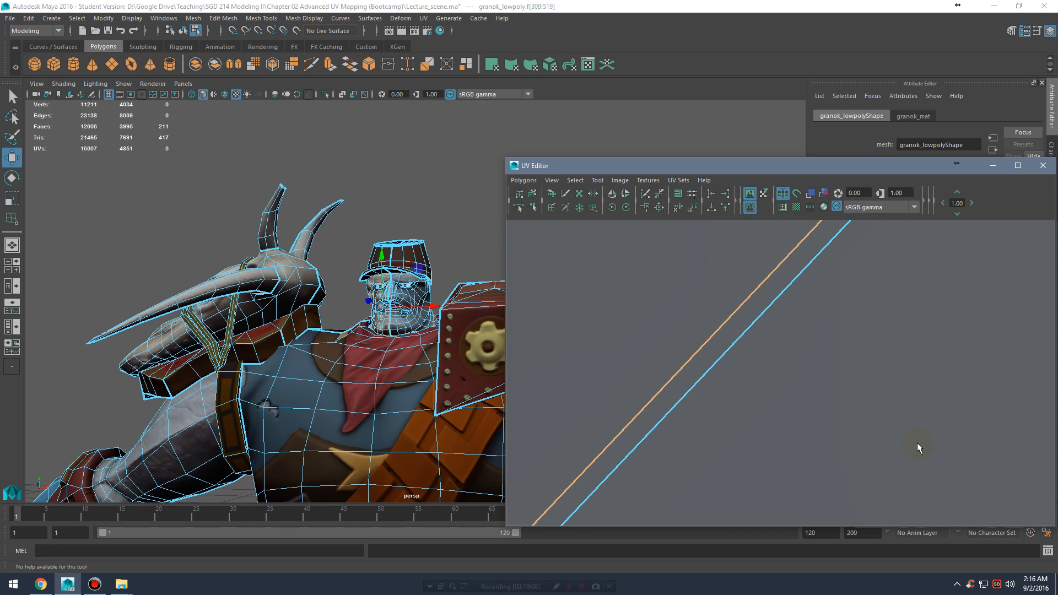
left_click(783, 207)
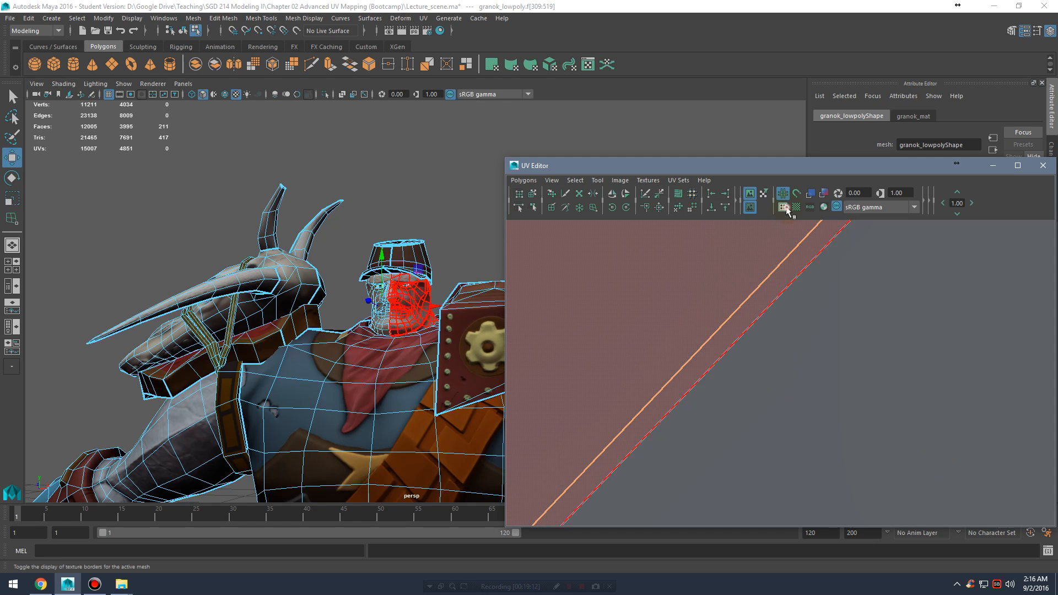
left_click(679, 339)
right_click_drag(605, 339, 584, 337, "alt")
Step: Undo the head shell moves and check the remaining head shell on the texture
right_click_drag(938, 374, 927, 403, "alt")
key("ctrl+z")
key("ctrl+z")
key("ctrl+z")
key("ctrl+z")
right_click_drag(853, 397, 562, 386, "alt")
middle_click_drag(818, 368, 928, 421, "alt")
right_click_drag(928, 420, 564, 406, "alt")
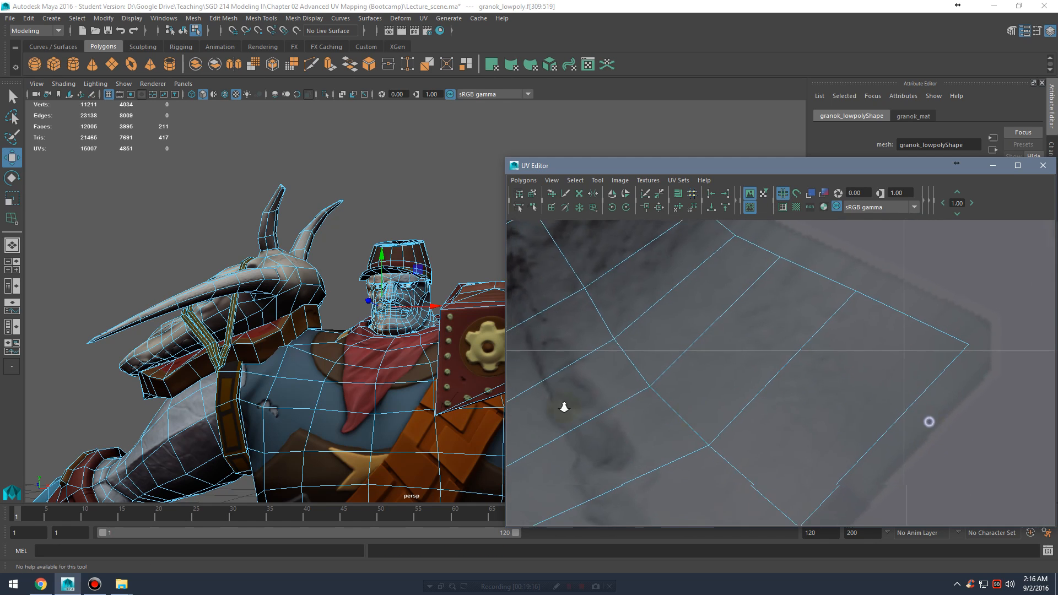
right_click_drag(995, 399, 761, 385, "alt")
middle_click_drag(856, 396, 928, 427, "alt")
right_click_drag(928, 428, 590, 381, "alt")
Step: Try deleting the faces of the character's half that carries the skull shoulder armor
left_click_drag(319, 324, 333, 336, "alt")
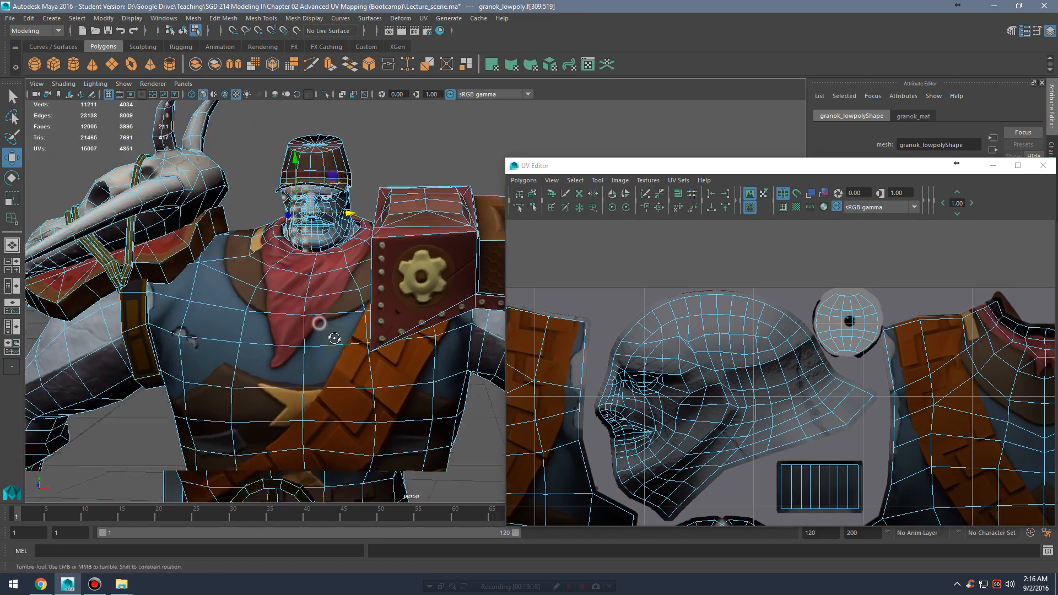
right_click_drag(333, 337, 298, 331, "alt")
middle_click_drag(379, 342, 325, 290, "alt")
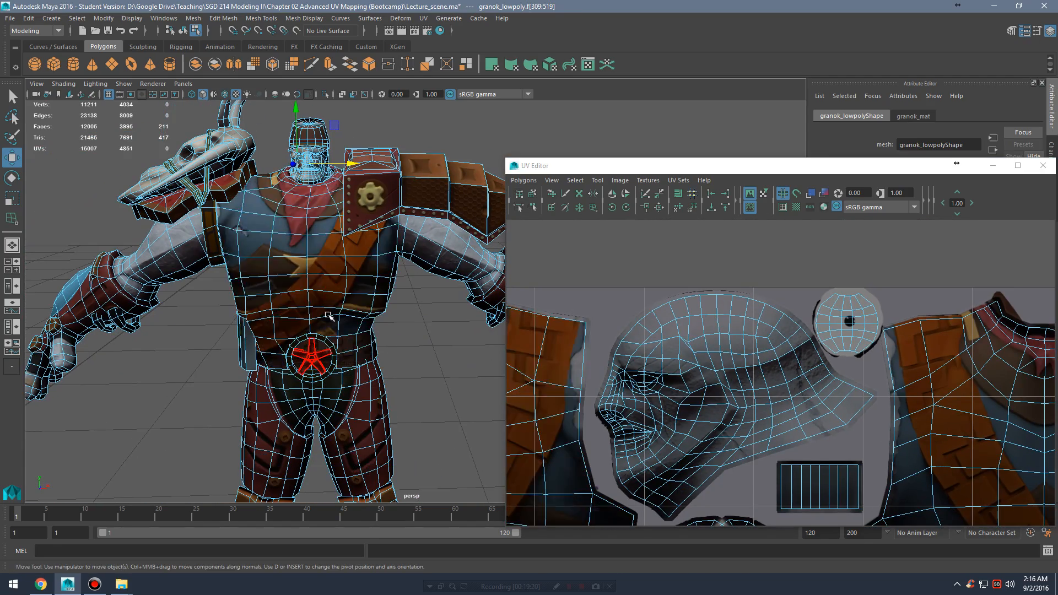
right_click_drag(316, 218, 148, 177, "alt")
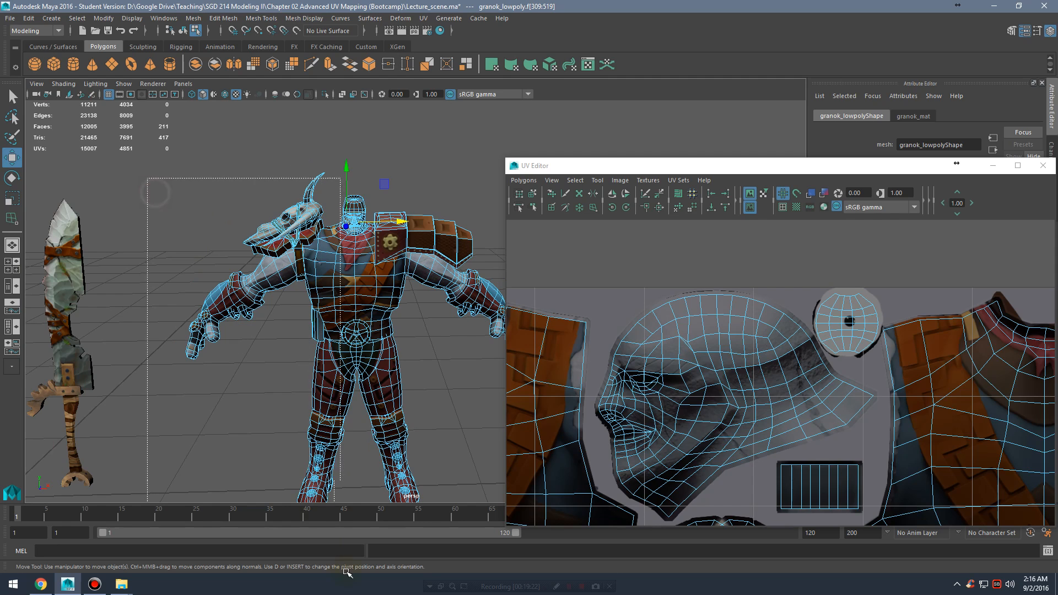
left_click_drag(351, 577, 351, 577)
key("Delete")
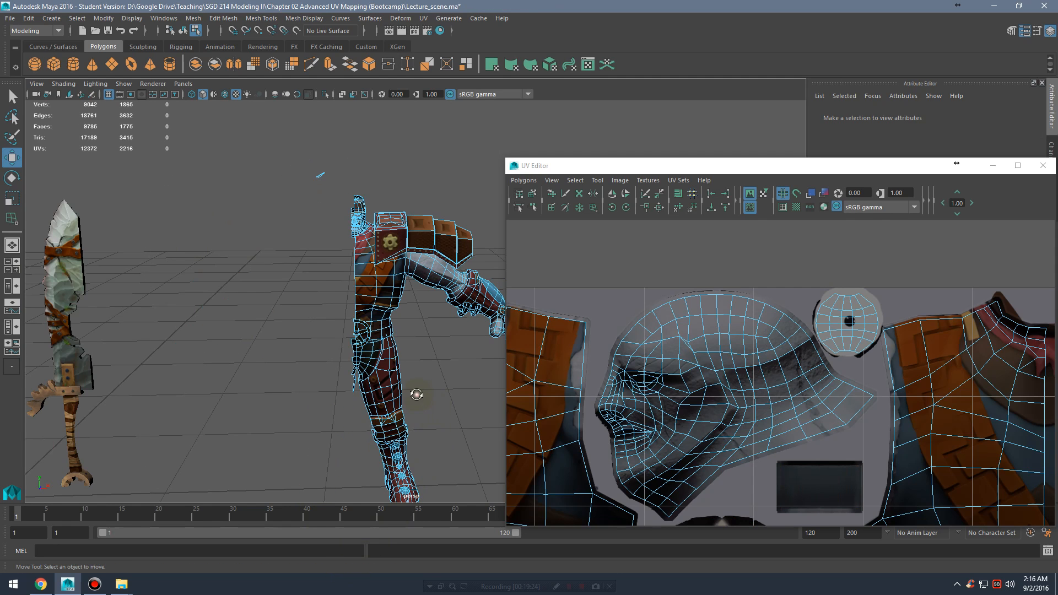
Step: Inspect the remaining half of the character from several angles, and undo the face deletion
left_click_drag(417, 395, 399, 380, "alt")
key("super")
left_click_drag(411, 314, 327, 305, "alt")
left_click_drag(349, 346, 410, 299, "alt")
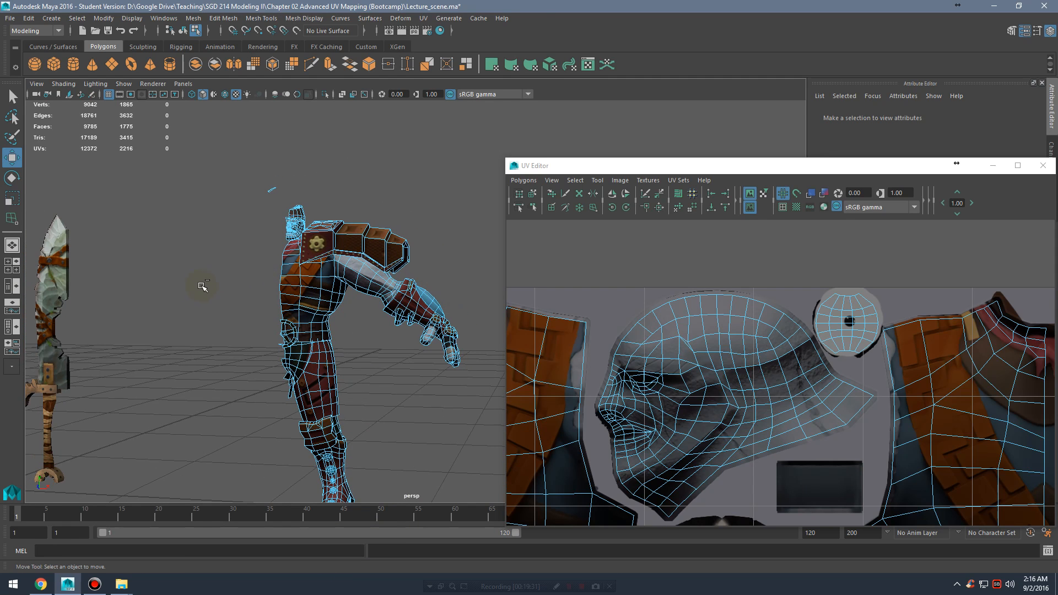
key("ctrl+z")
left_click_drag(370, 384, 335, 321, "alt")
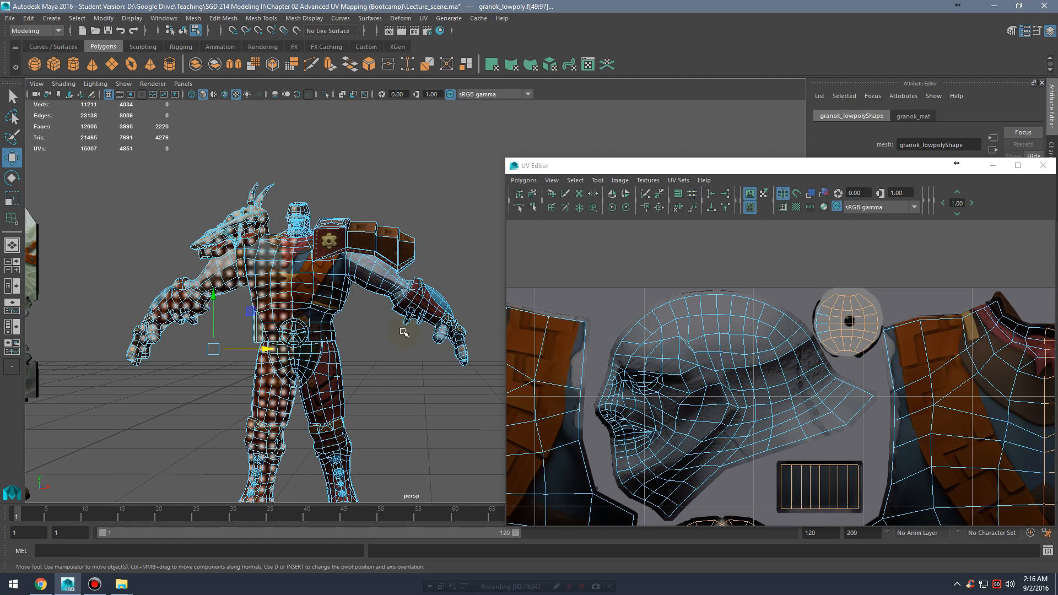
Step: Select a few faces along the crown of the head shell in the UV layout
scroll(404, 332, "up", 3)
right_click_drag(643, 337, 747, 286, "alt")
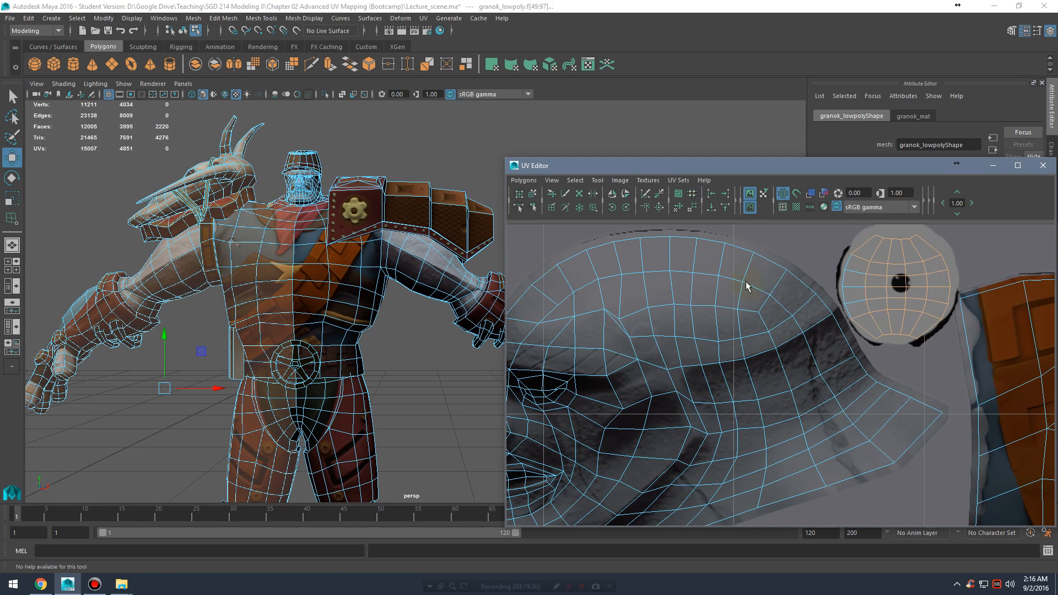
left_click_drag(745, 244, 724, 319)
right_click_drag(763, 280, 683, 363, "alt")
middle_click_drag(684, 363, 770, 326, "alt")
right_click_drag(770, 327, 579, 315, "alt")
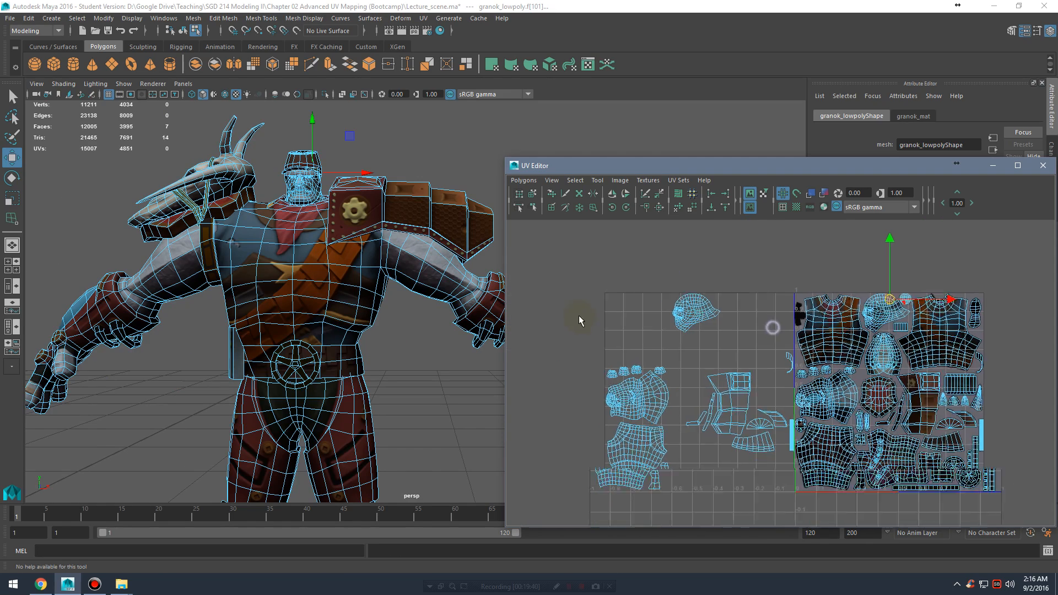
Step: Select all the duplicate shells placed in the UV tile beside the textured one
left_click_drag(538, 271, 692, 451)
left_click_drag(792, 547, 795, 548)
scroll(778, 457, "up", 2)
right_click_drag(830, 405, 848, 406, "alt")
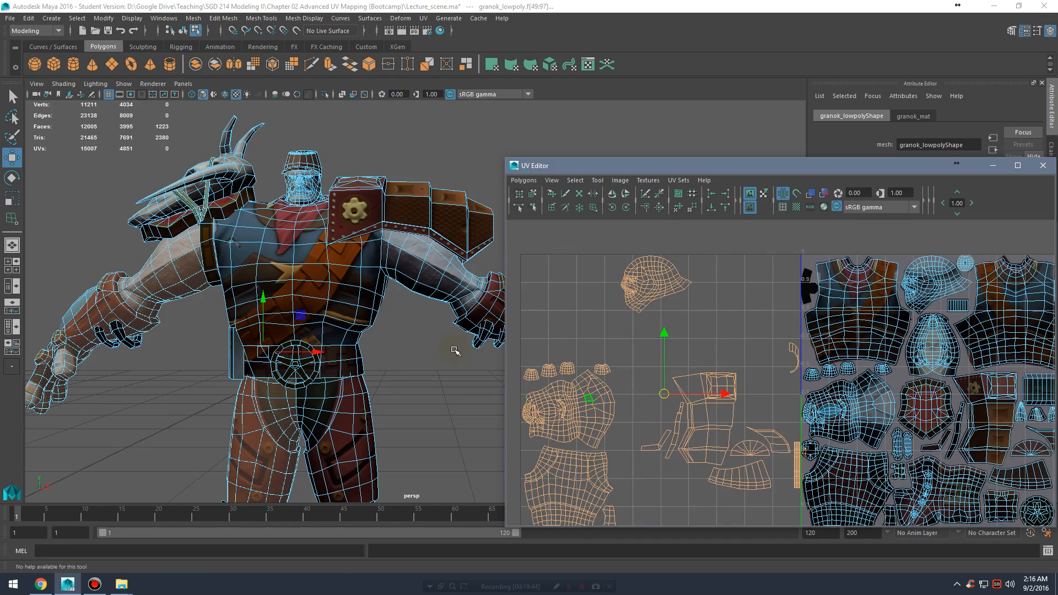
Step: Offset the selected duplicate shells by 1.00 in positive U so they stack on the textured shells
right_click_drag(454, 351, 292, 331, "alt")
left_click_drag(292, 330, 351, 361, "alt")
right_click_drag(350, 361, 525, 380, "alt")
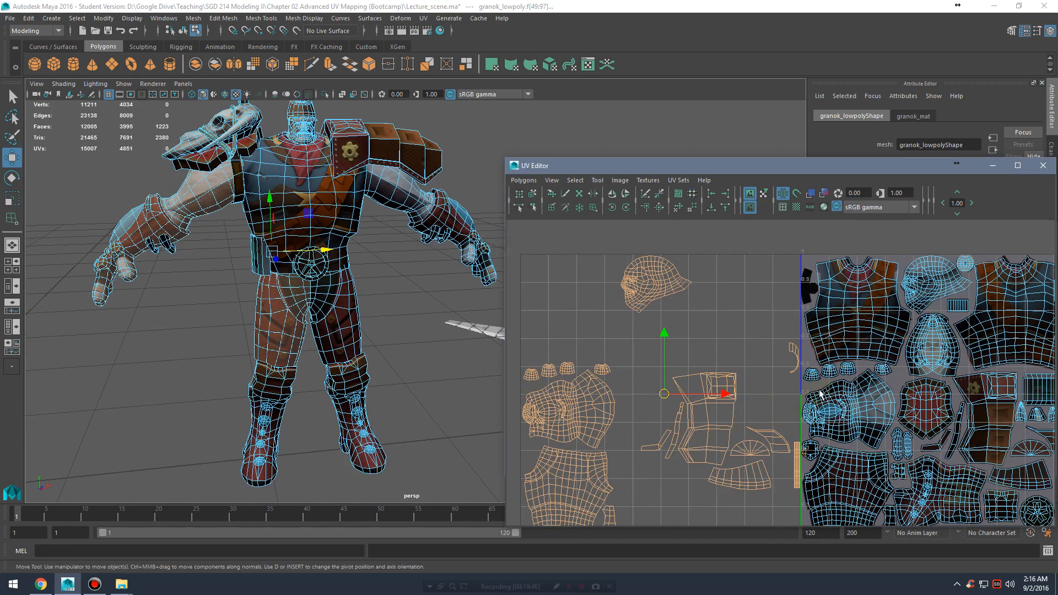
middle_click_drag(764, 397, 659, 395, "alt")
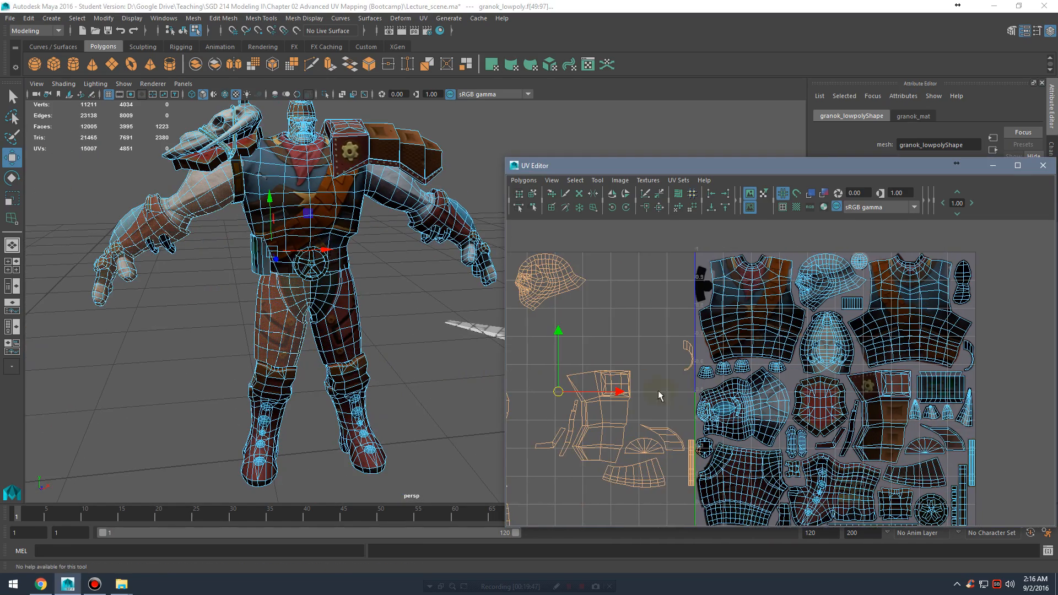
left_click(973, 203)
middle_click_drag(835, 412, 764, 409, "alt")
right_click_drag(746, 409, 777, 416, "alt")
middle_click_drag(815, 424, 799, 382, "alt")
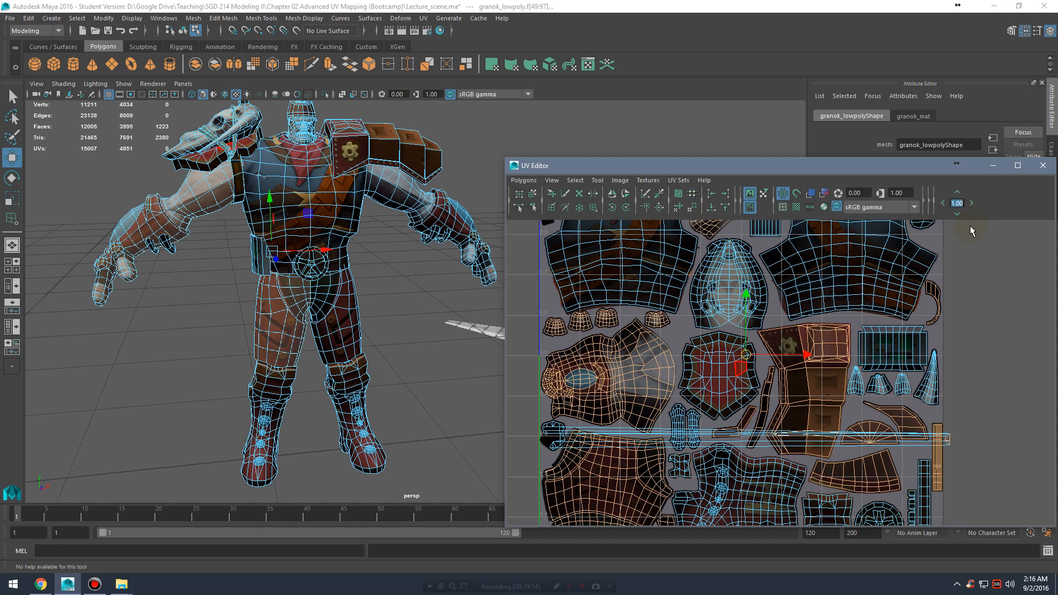
Step: Try offsetting the stacked shells by 1.00 along V, and undo the shell offsets
right_click_drag(1017, 243, 871, 292, "alt")
middle_click_drag(857, 252, 841, 258, "alt")
left_click(957, 213)
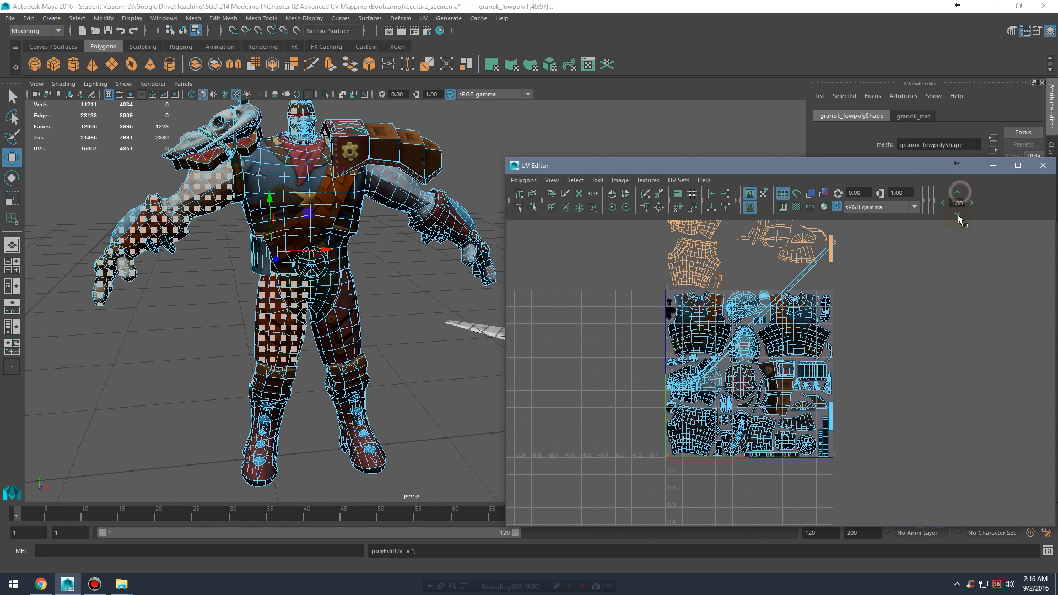
key("ctrl+z")
key("ctrl+z")
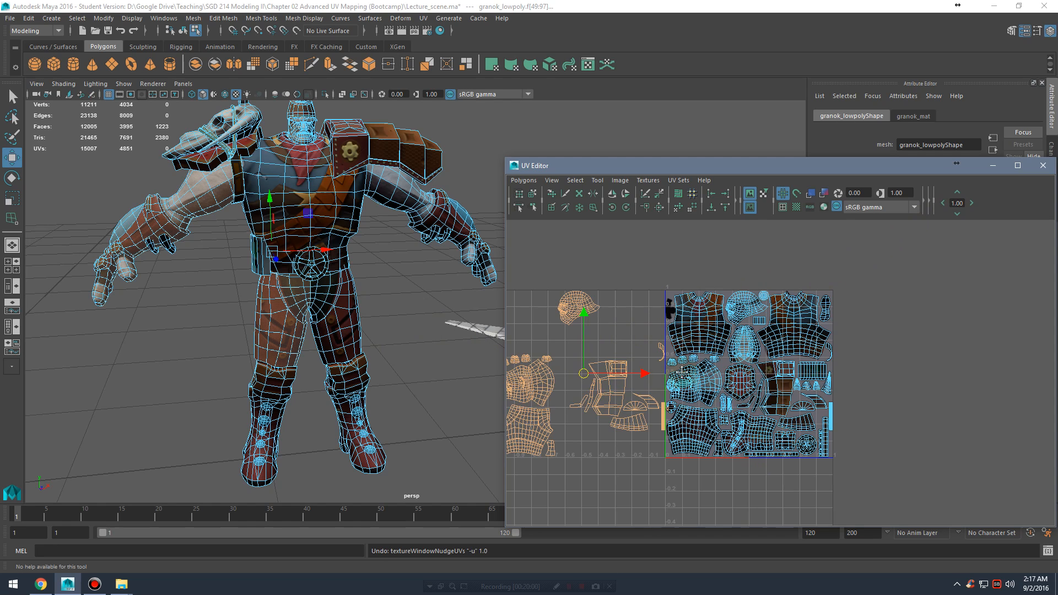
Step: Stack the duplicate shells on the textured tile with a 1.00 U offset, and move them back one tile
middle_click_drag(683, 373, 732, 360, "alt")
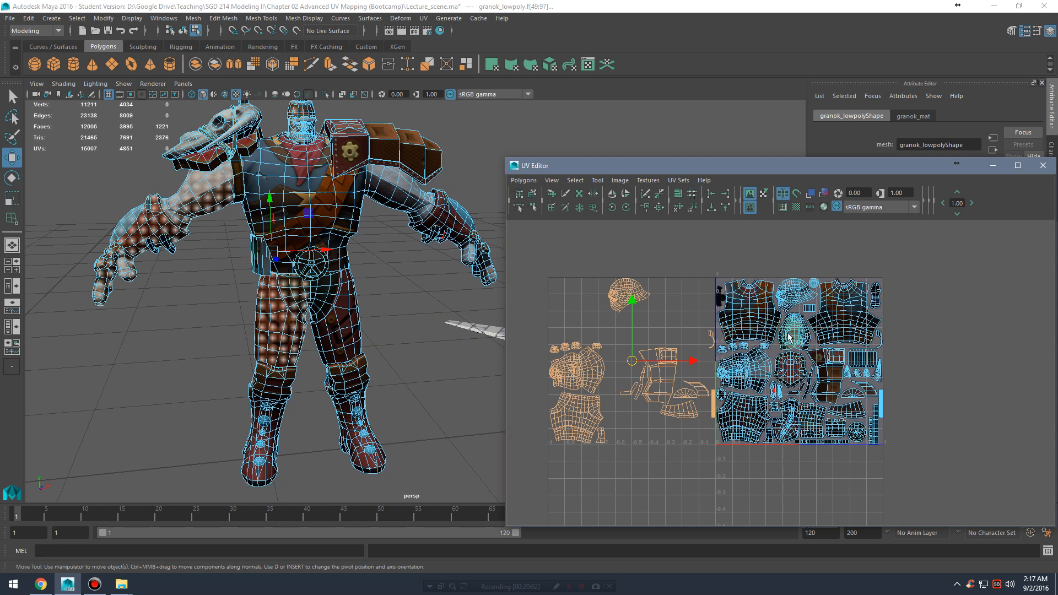
left_click(972, 202)
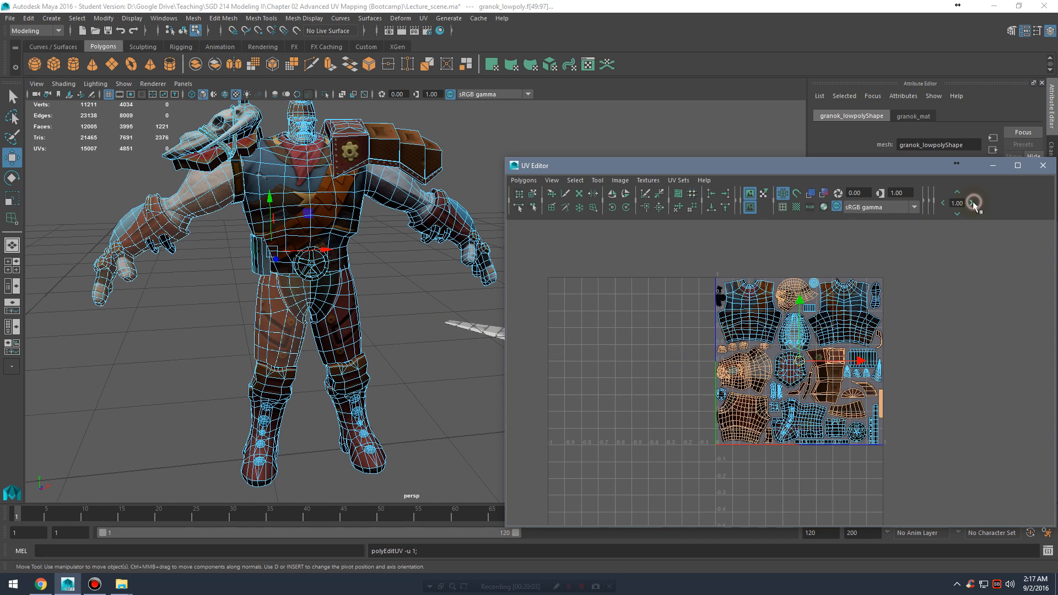
middle_click_drag(746, 301, 695, 307, "alt")
right_click_drag(696, 307, 796, 312, "alt")
middle_click_drag(795, 312, 869, 327, "alt")
left_click(943, 203)
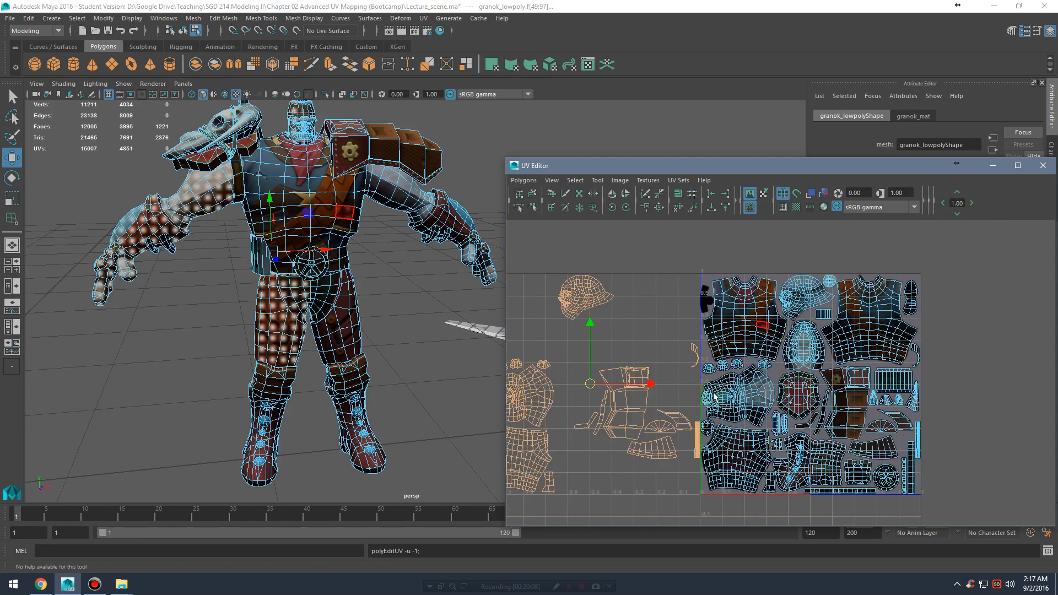
Step: Compare the offset duplicate shells with the matching textured shells in the neighboring UV tile
middle_click_drag(709, 398, 778, 375, "alt")
middle_click_drag(941, 388, 753, 388, "alt")
right_click_drag(870, 419, 691, 403, "alt")
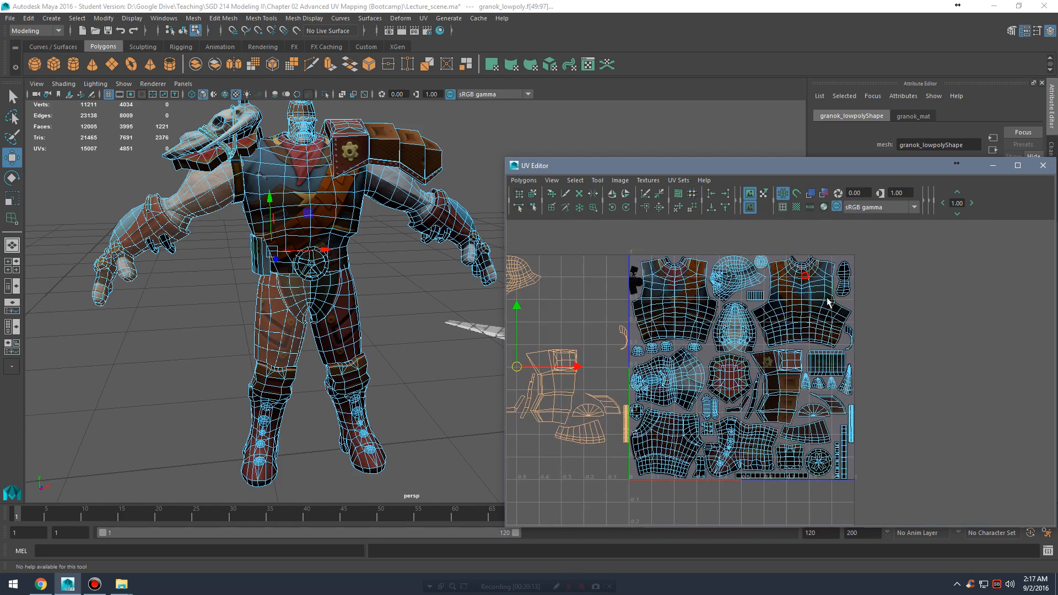
middle_click_drag(722, 360, 869, 345, "alt")
right_click_drag(766, 287, 837, 273, "alt")
middle_click_drag(837, 274, 940, 325, "alt")
middle_click_drag(801, 351, 843, 325, "alt")
middle_click_drag(956, 323, 828, 342, "alt")
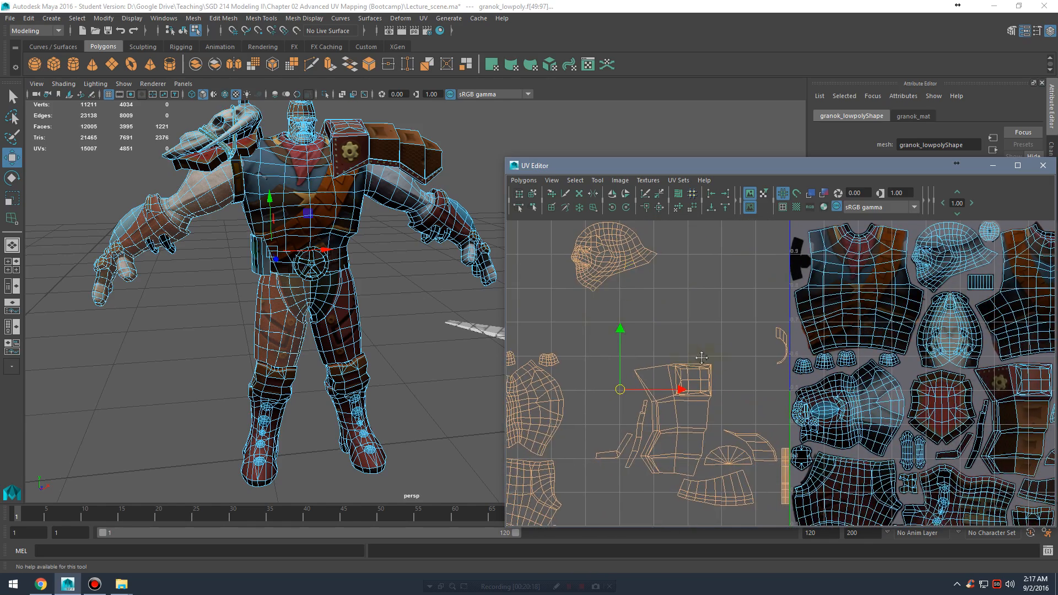
middle_click_drag(701, 358, 797, 358, "alt")
right_click_drag(797, 359, 706, 347, "alt")
middle_click_drag(759, 347, 689, 351, "alt")
right_click_drag(690, 351, 953, 353, "alt")
middle_click_drag(751, 456, 792, 350, "alt")
middle_click_drag(834, 298, 836, 385, "alt")
right_click_drag(836, 385, 730, 369, "alt")
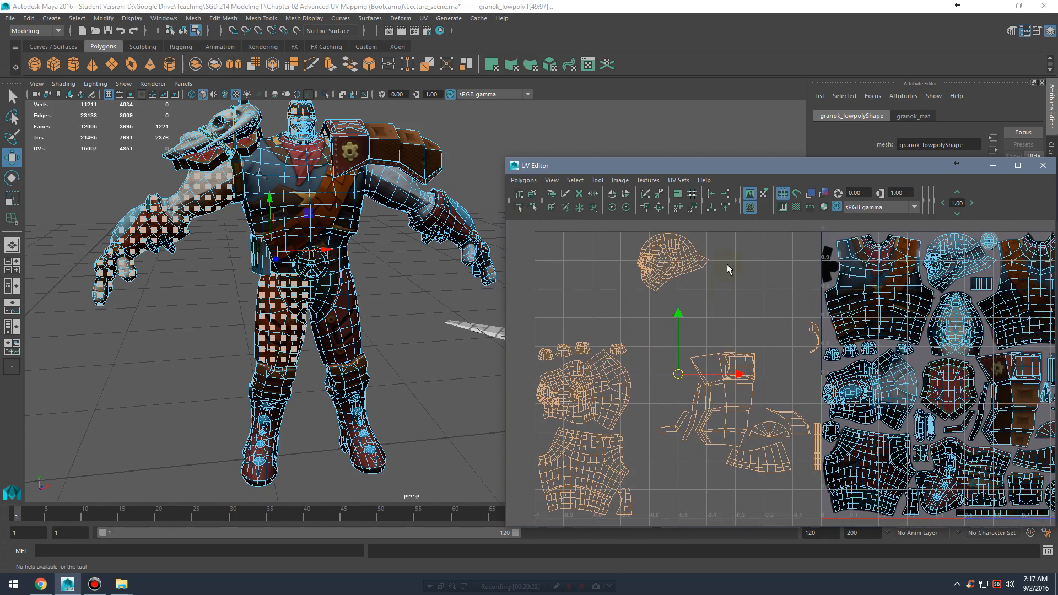
right_click_drag(762, 310, 710, 315, "alt")
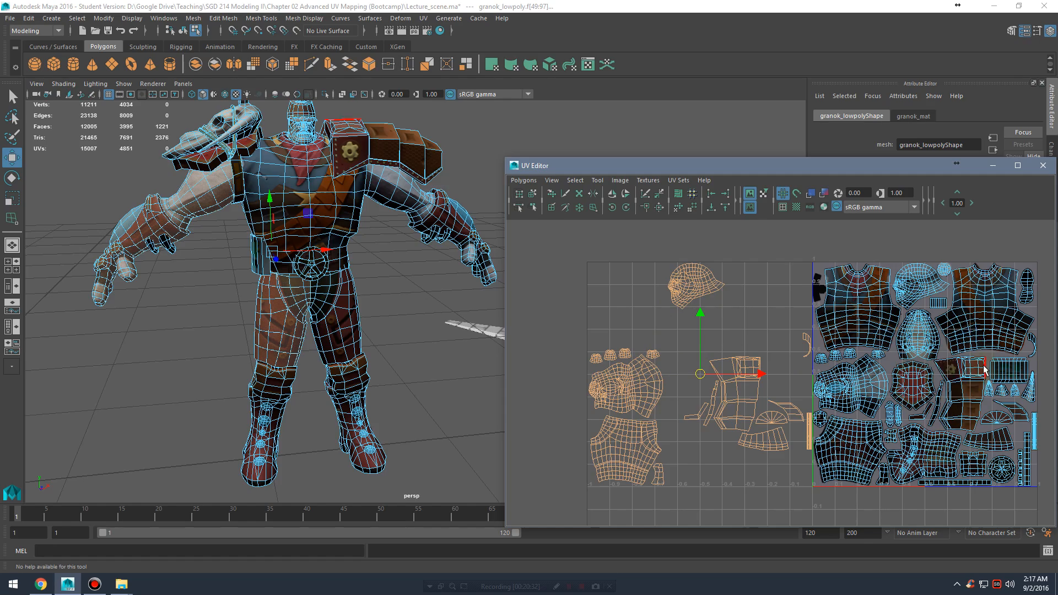
scroll(970, 363, "up", 4)
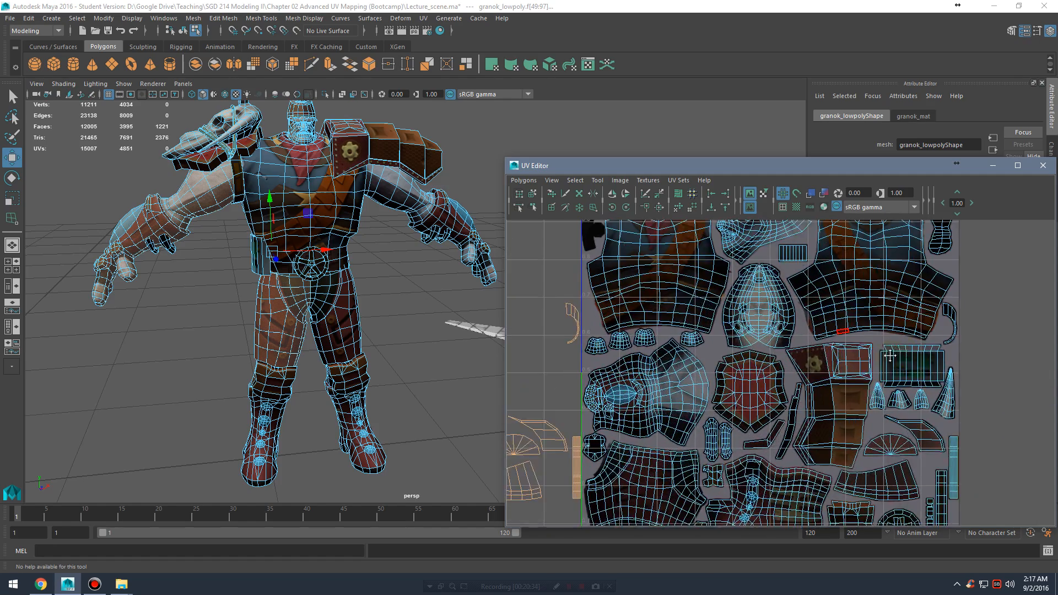
right_click_drag(891, 332, 868, 323, "alt")
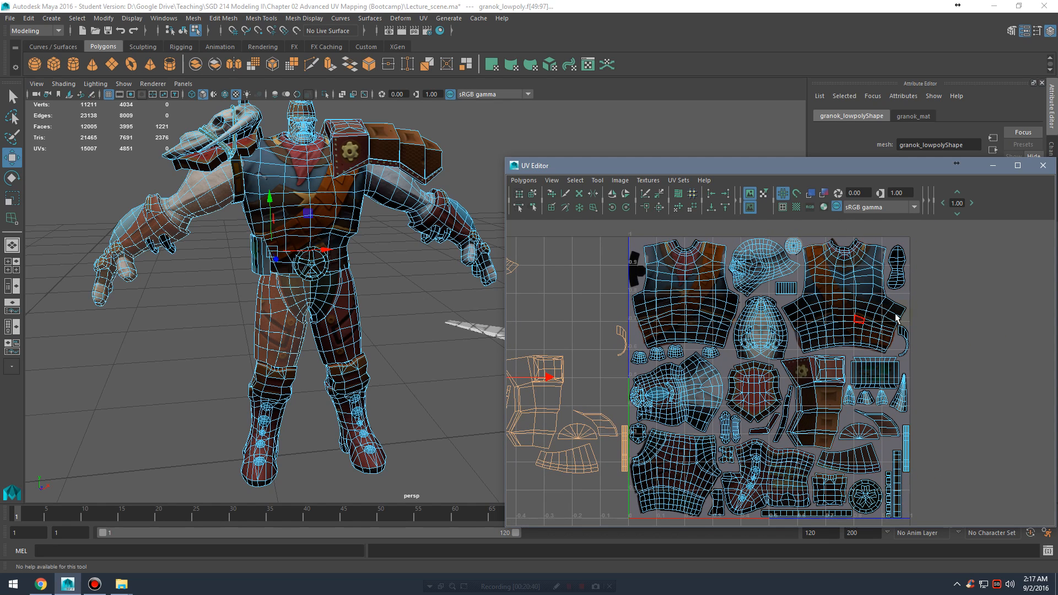
Step: Return the character to object mode and deselect it
key("alt+Tab")
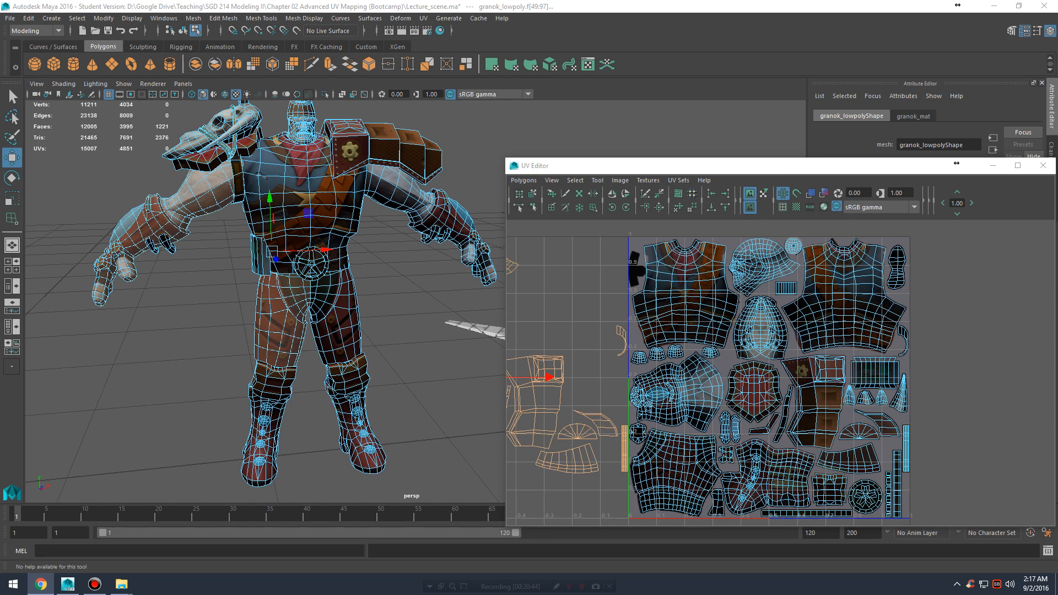
left_click(702, 331)
right_click_drag(305, 199, 353, 181)
left_click(389, 288)
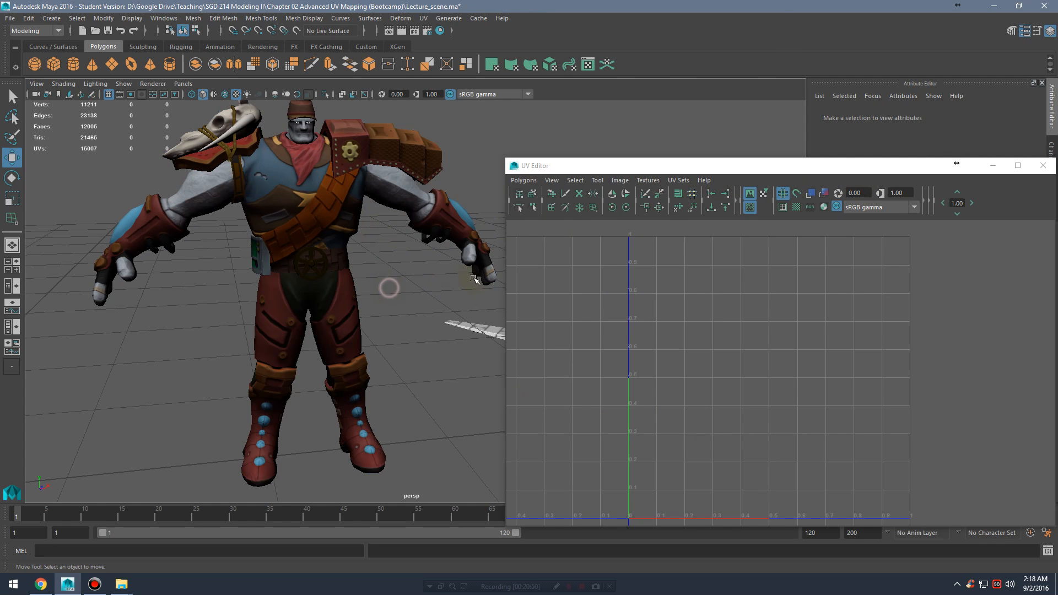
Step: Select the spaceship model and maximize the UV Editor to display its UV layout
middle_click_drag(474, 278, 143, 262, "alt")
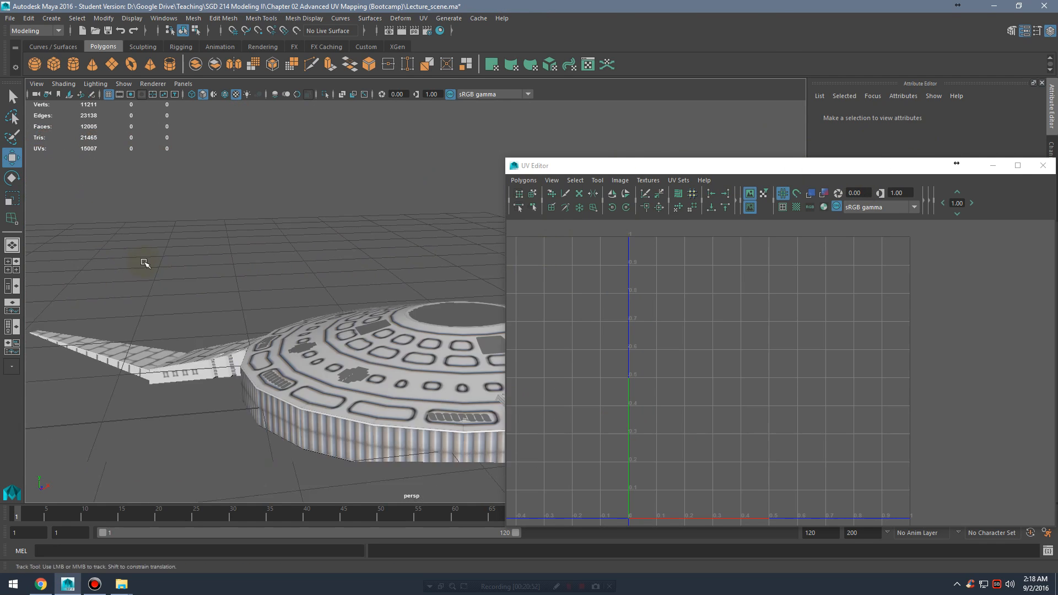
left_click_drag(144, 263, 290, 354, "alt")
middle_click_drag(290, 354, 290, 287, "alt")
left_click(290, 287)
left_click_drag(290, 288, 348, 298, "alt")
middle_click_drag(348, 298, 469, 282, "alt")
left_click_drag(824, 172, 704, 147)
double_click(705, 147)
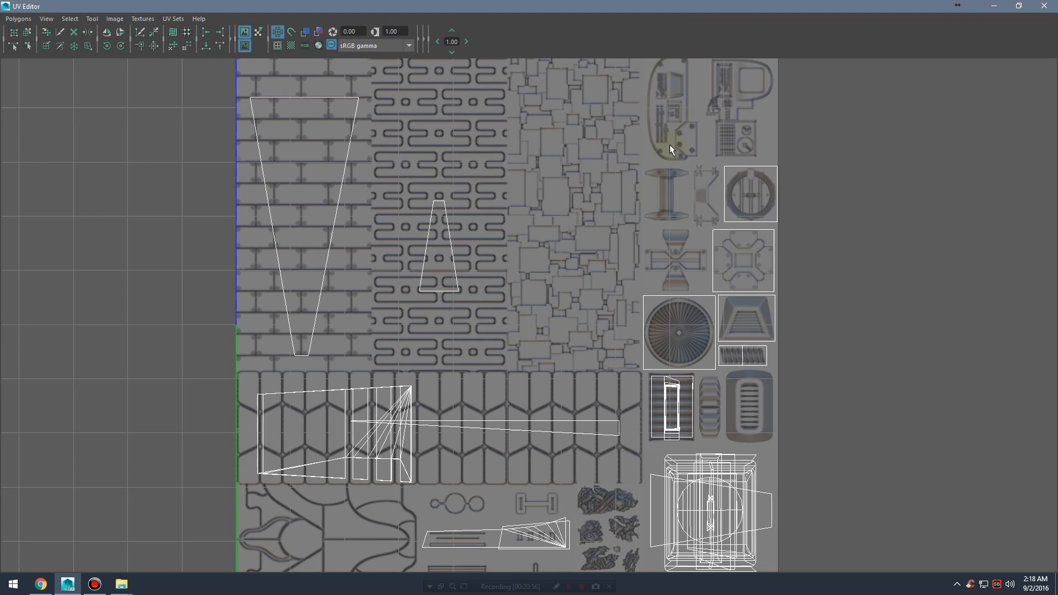
Step: Look over the spaceship's UV shells on the shared texture sheet, and minimize the UV Editor
middle_click_drag(688, 228, 732, 215, "alt")
right_click_drag(815, 209, 620, 208, "alt")
middle_click_drag(668, 197, 655, 187, "alt")
right_click_drag(655, 187, 761, 196, "alt")
left_click(994, 5)
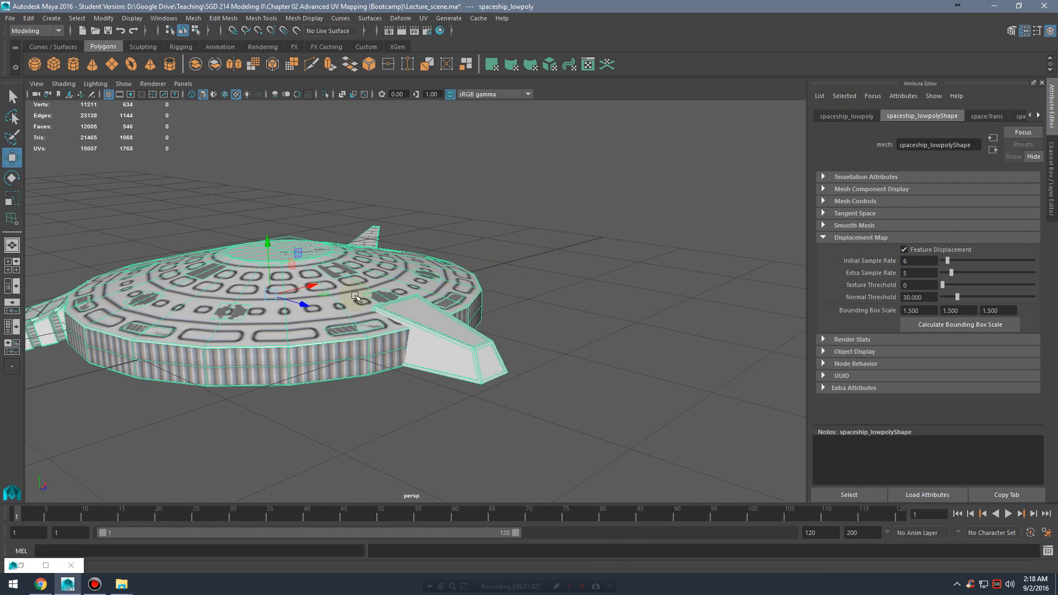
Step: Inspect the repeated panel and vent details on the spaceship's hull up close and from a distance
left_click_drag(590, 292, 461, 296, "alt")
right_click_drag(460, 296, 736, 292, "alt")
middle_click_drag(436, 276, 538, 290, "alt")
left_click_drag(386, 314, 478, 312, "alt")
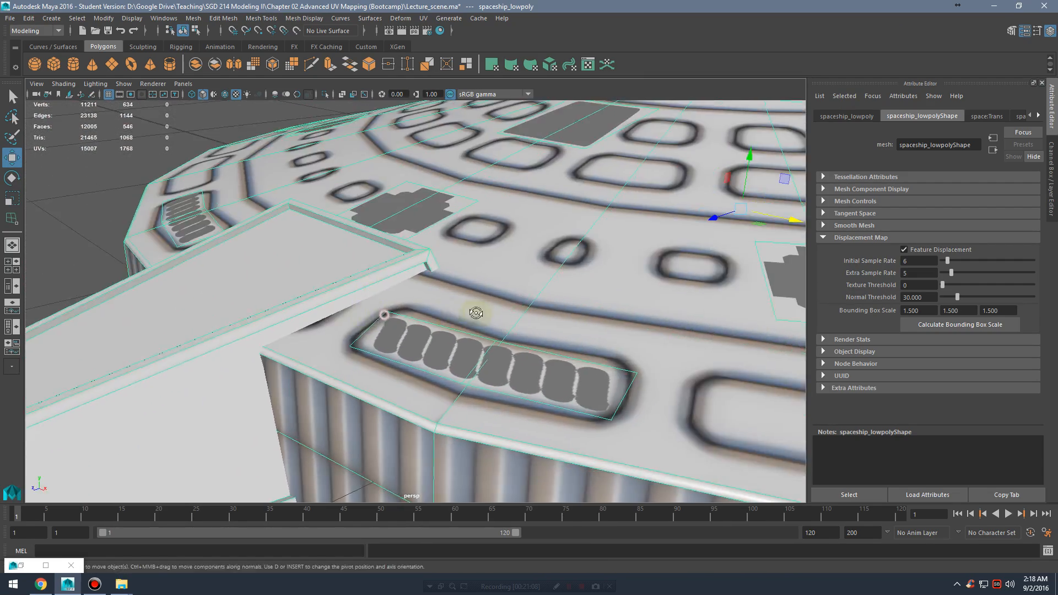
right_click_drag(616, 303, 402, 288, "alt")
left_click_drag(401, 288, 487, 278, "alt")
middle_click_drag(487, 278, 603, 339, "alt")
left_click_drag(603, 338, 583, 312, "alt")
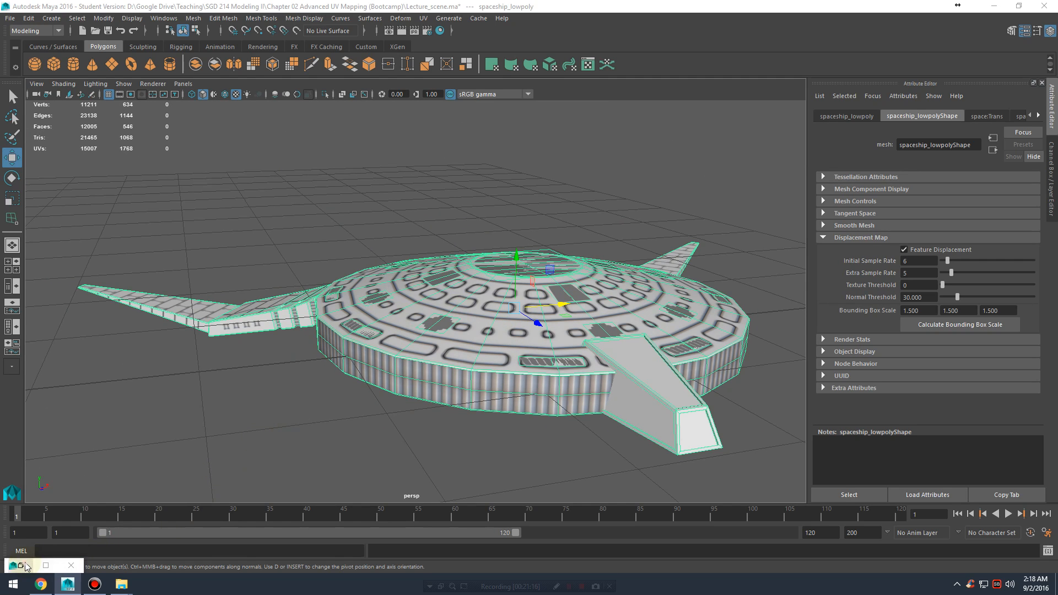
Step: Reopen the UV Editor and examine the tileable brick, slot and panel patterns in the upper part of the spaceship's texture
left_click(46, 566)
right_click_drag(590, 323, 567, 316, "alt")
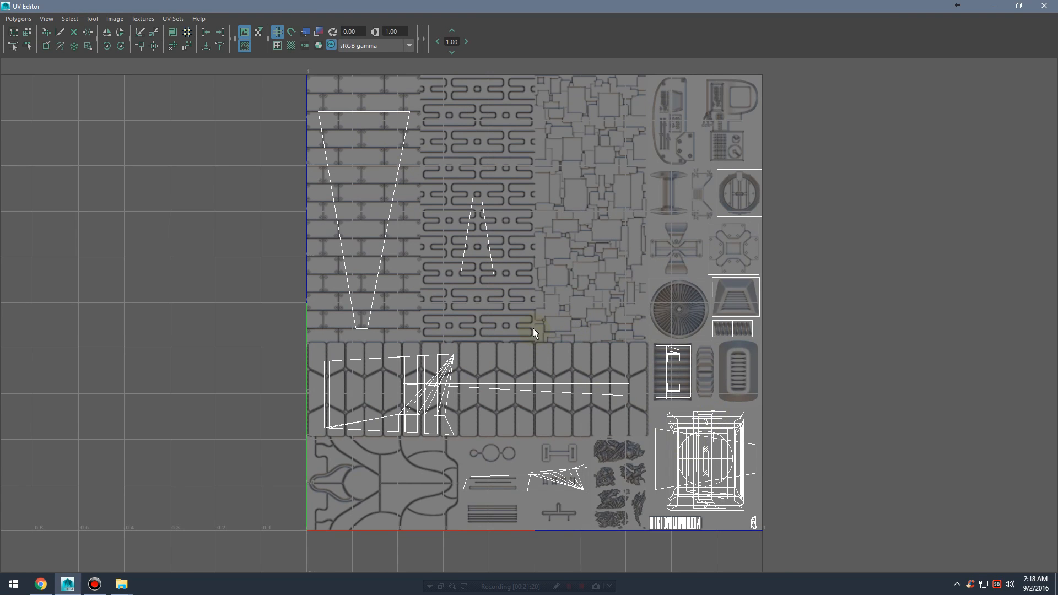
scroll(532, 326, "up", 5)
middle_click_drag(526, 270, 654, 426, "alt")
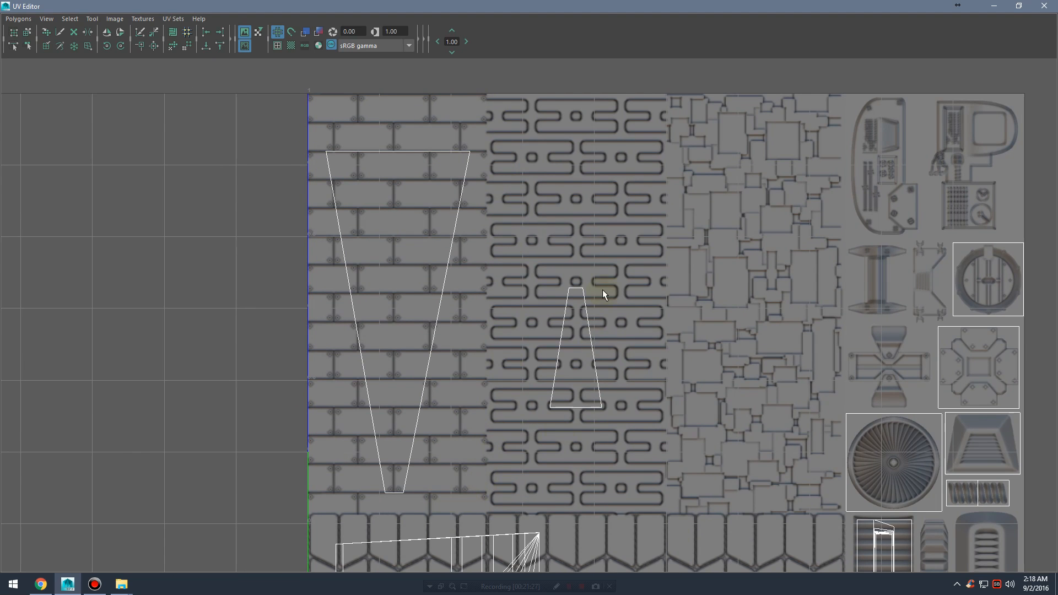
middle_click_drag(606, 358, 441, 369, "alt")
right_click_drag(543, 372, 932, 379, "alt")
middle_click_drag(712, 541, 547, 412, "alt")
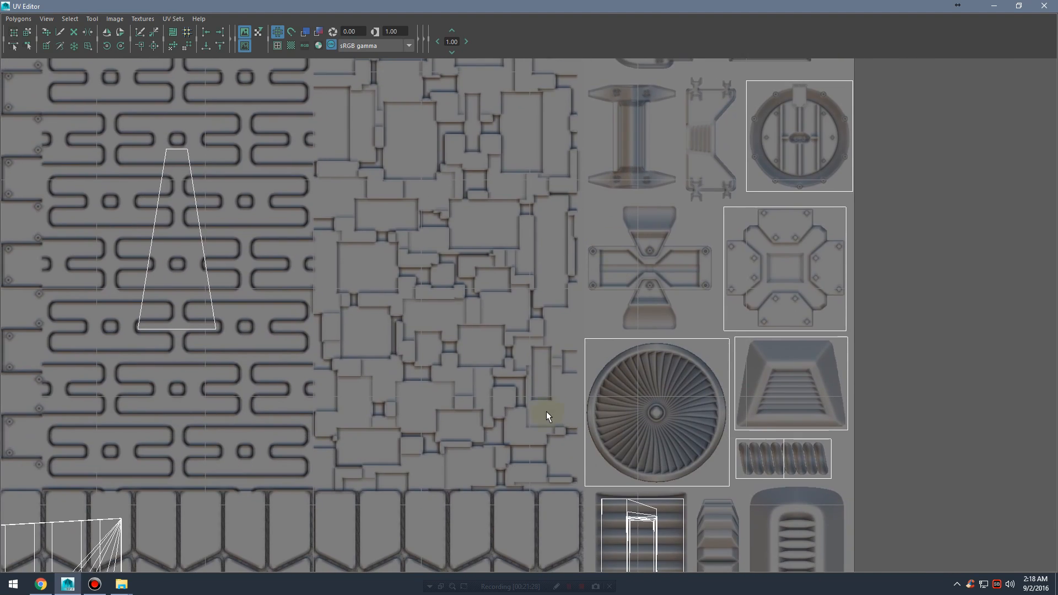
middle_click_drag(417, 541, 498, 312, "alt")
middle_click_drag(269, 360, 592, 411, "alt")
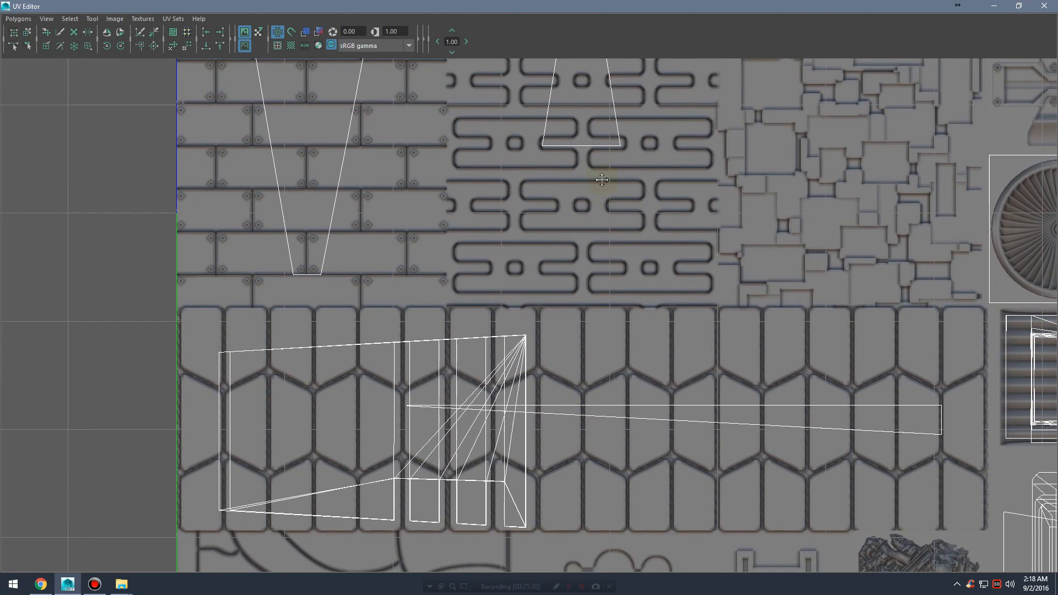
middle_click_drag(602, 180, 669, 351, "alt")
middle_click_drag(606, 168, 502, 347, "alt")
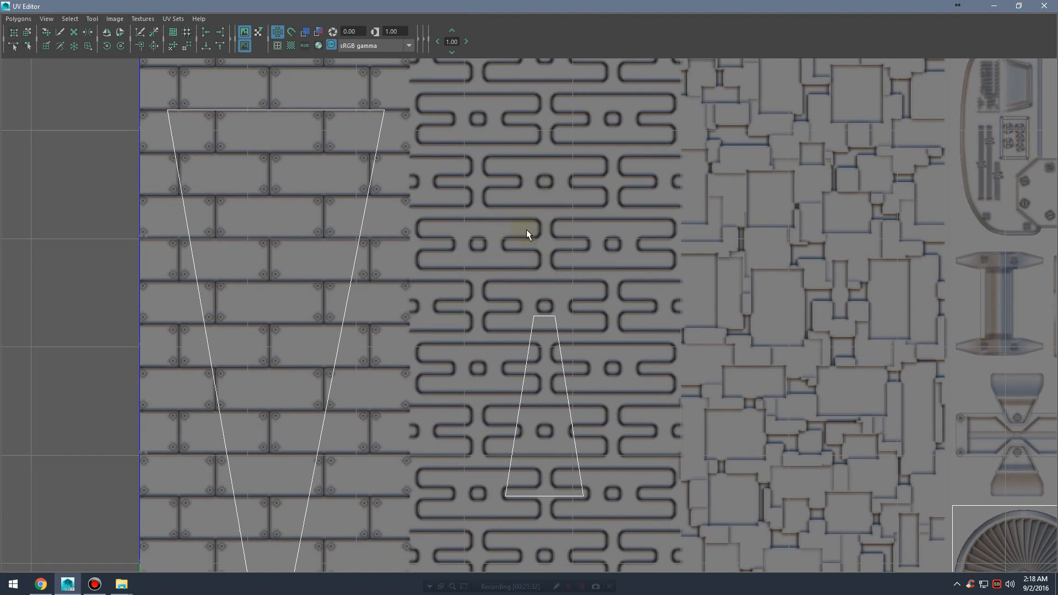
middle_click_drag(702, 264, 416, 175, "alt")
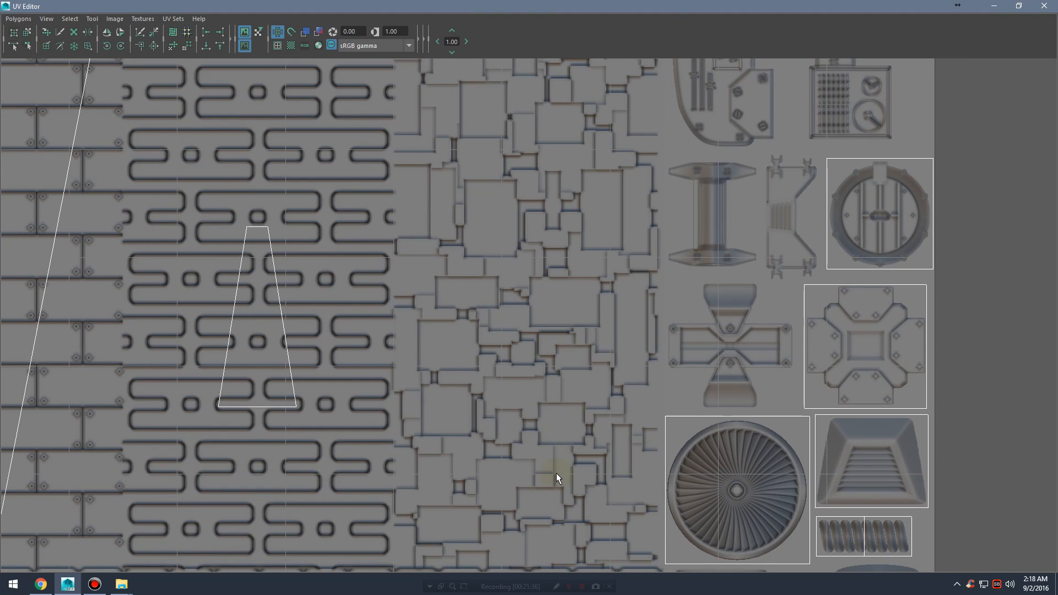
Step: Examine the hexagonal strip, the small detail pieces and the overlapping shells in the lower part of the spaceship's texture
middle_click_drag(557, 473, 633, 276, "alt")
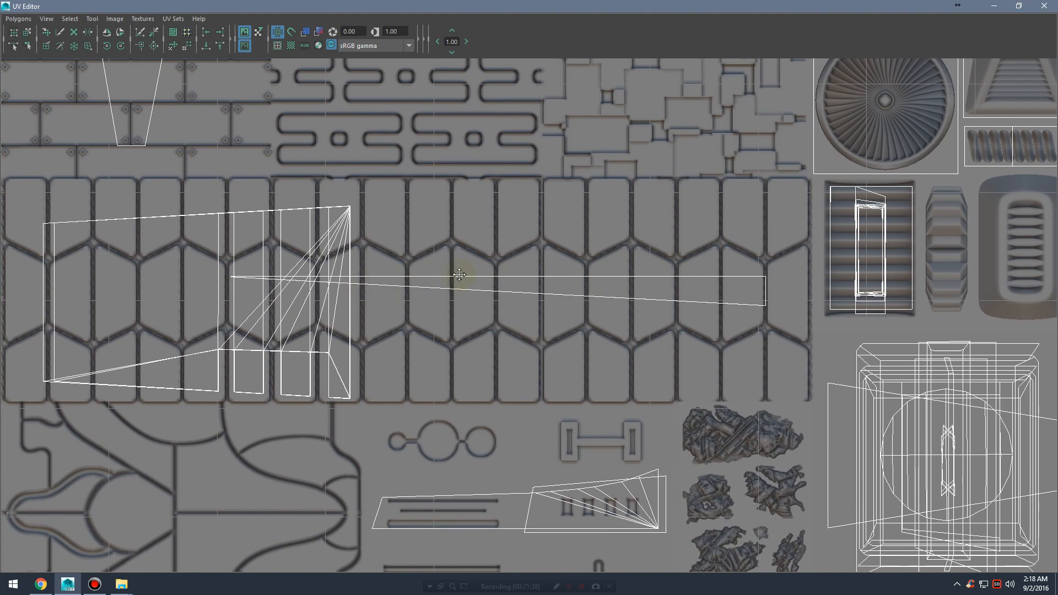
middle_click_drag(459, 275, 467, 278, "alt")
right_click_drag(769, 271, 683, 243, "alt")
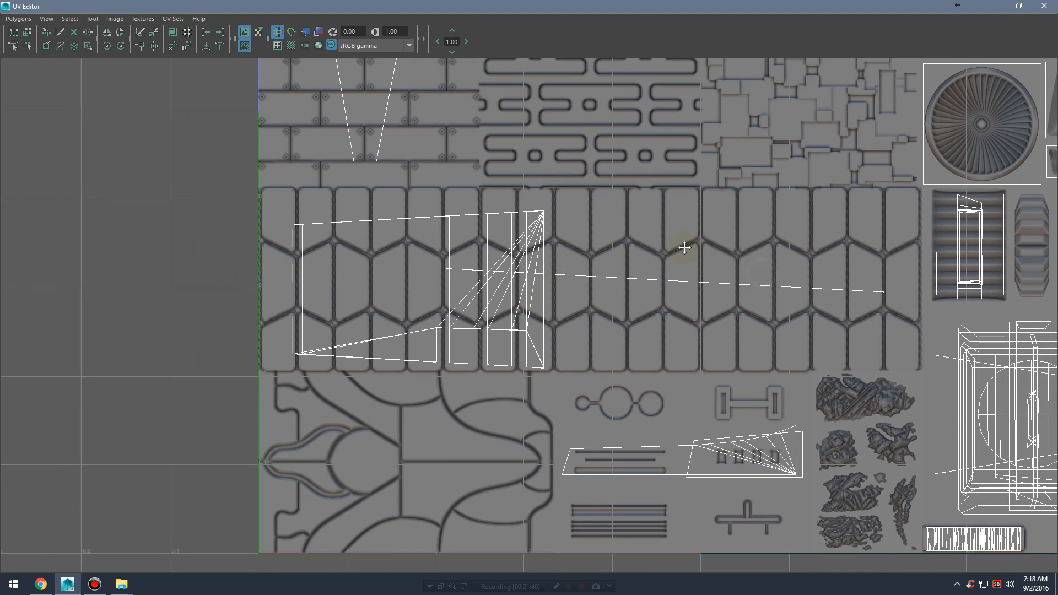
middle_click_drag(816, 212, 754, 217, "alt")
right_click_drag(754, 217, 637, 208, "alt")
middle_click_drag(472, 315, 541, 255, "alt")
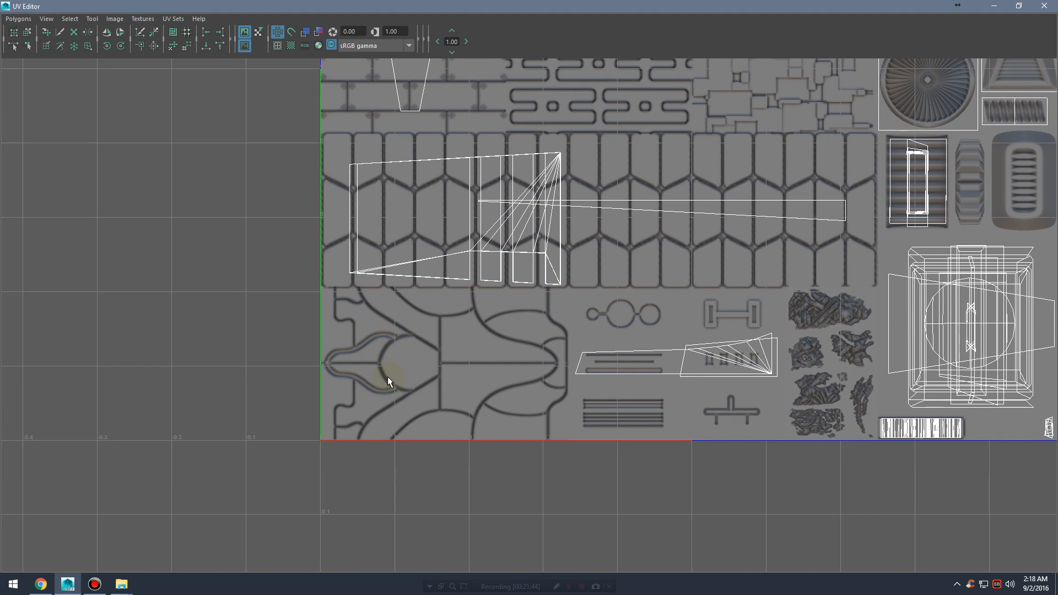
middle_click_drag(708, 213, 534, 319, "alt")
middle_click_drag(652, 261, 646, 292, "alt")
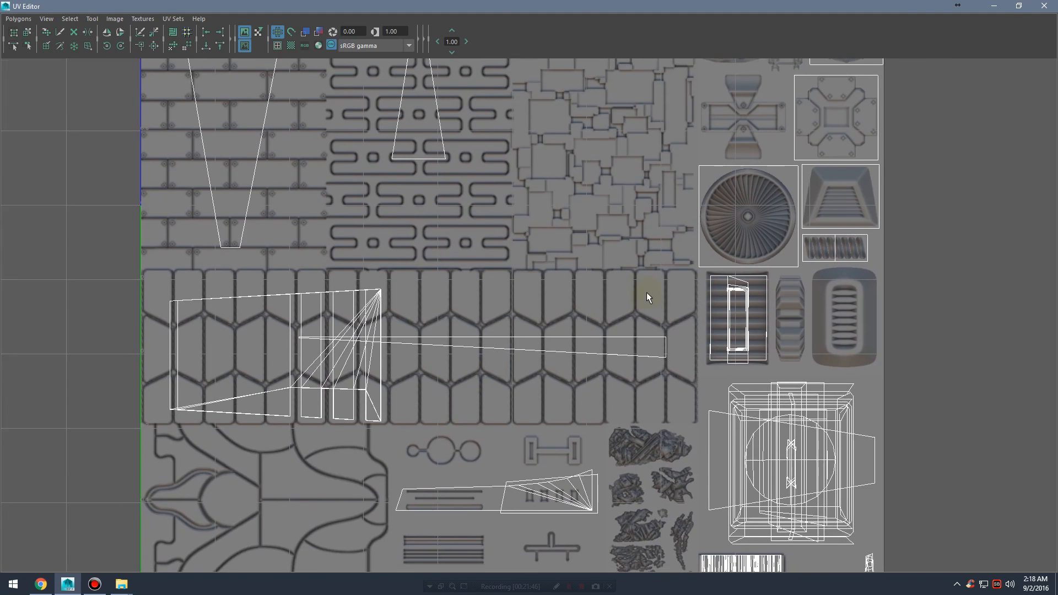
middle_click_drag(739, 287, 548, 368, "alt")
right_click_drag(548, 368, 616, 368, "alt")
middle_click_drag(616, 278, 582, 389, "alt")
middle_click_drag(599, 323, 589, 314, "alt")
middle_click_drag(521, 88, 515, 289, "alt")
middle_click_drag(632, 255, 671, 62, "alt")
middle_click_drag(564, 395, 659, 197, "alt")
middle_click_drag(478, 352, 631, 219, "alt")
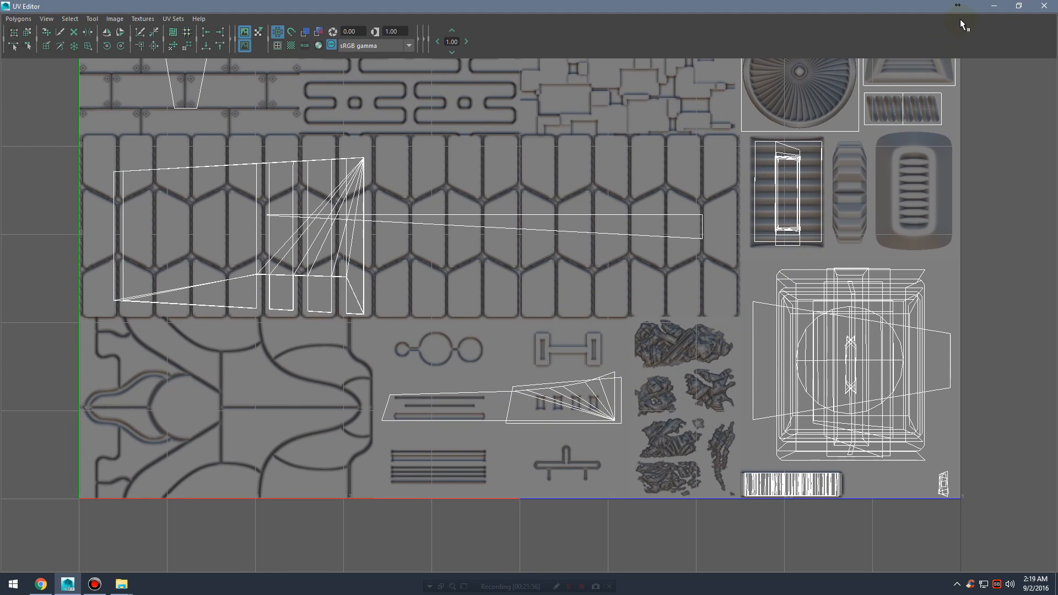
Step: Minimize the UV Editor, separate the spaceship mesh into distinct objects and deselect them
left_click(991, 6)
left_click_drag(609, 289, 571, 290, "alt")
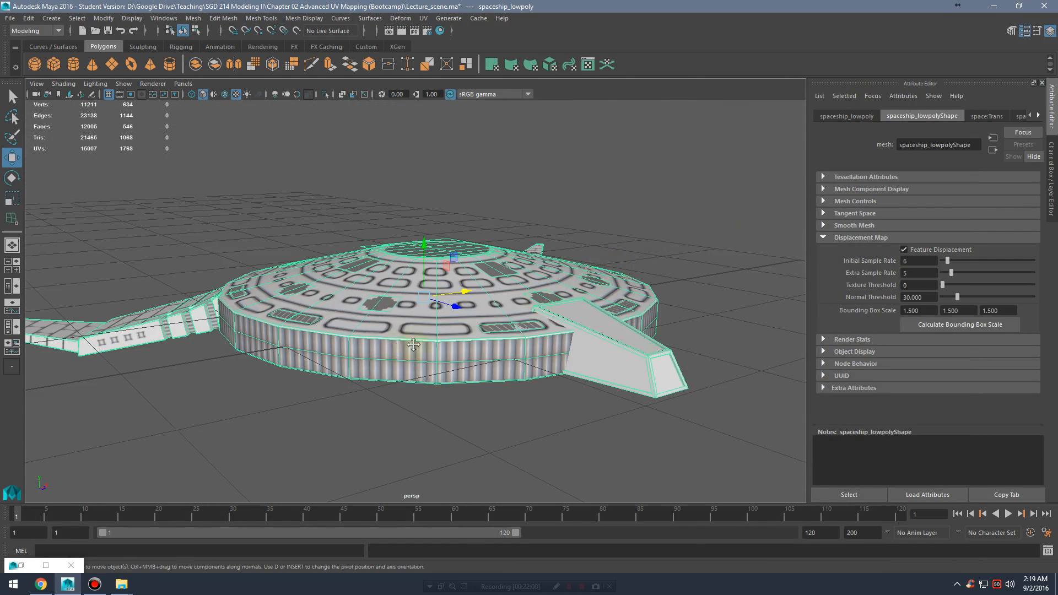
right_click_drag(413, 344, 473, 314, "alt")
middle_click_drag(473, 314, 414, 314, "alt")
left_click(197, 21)
left_click(214, 66)
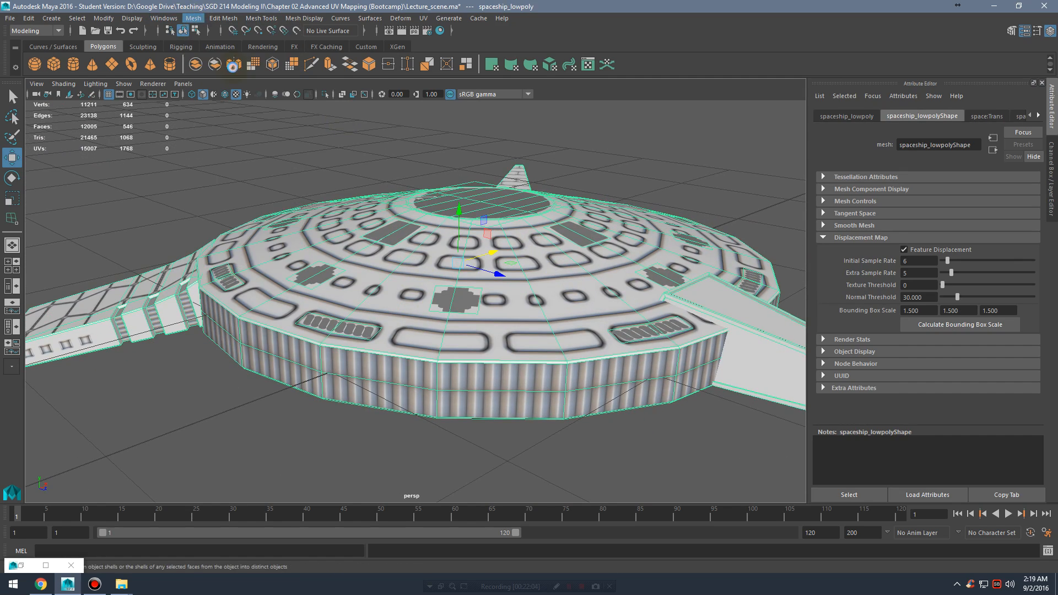
left_click(642, 175)
Step: Select the separated wing with the row of small square windows and reopen the UV Editor on it
left_click(149, 295)
left_click_drag(215, 303, 401, 226, "alt")
left_click(45, 566)
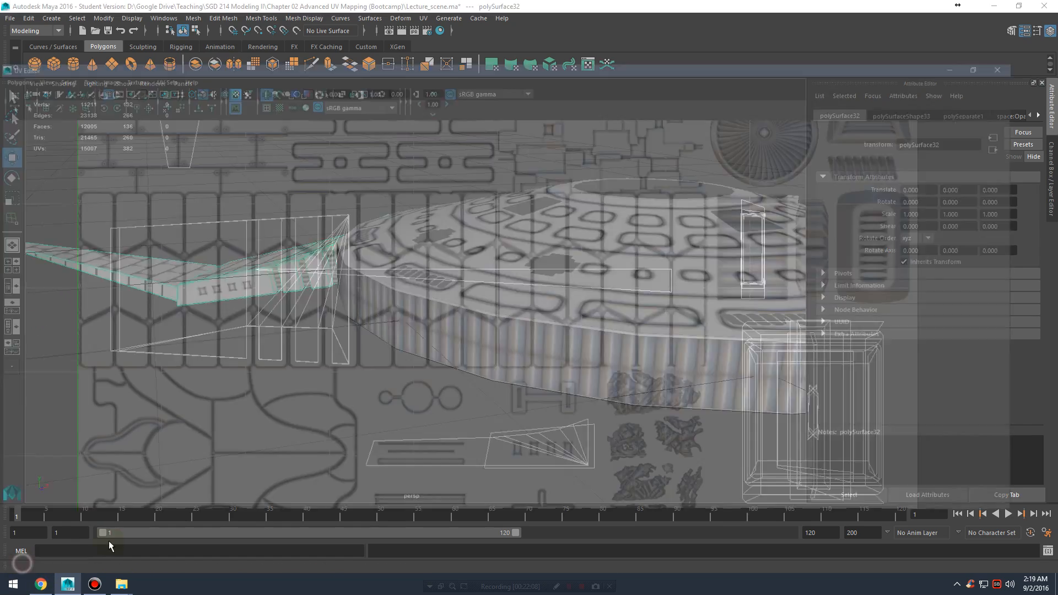
Step: Shrink the UV Editor to a floating window and compare the UV shells of the saucer hull and the windowed wing
scroll(513, 216, "down", 5)
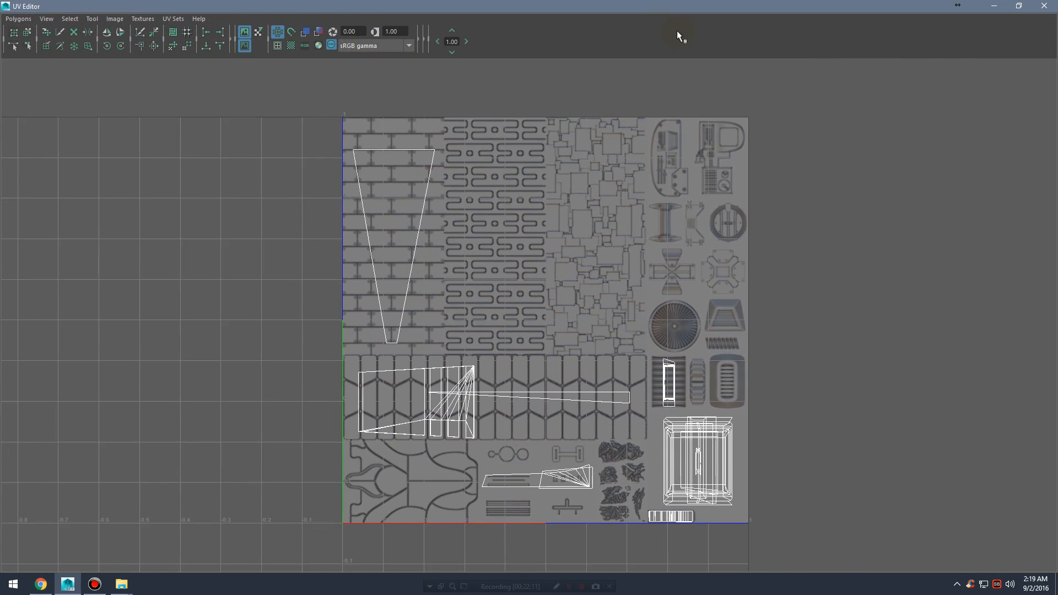
left_click_drag(680, 6, 377, 232)
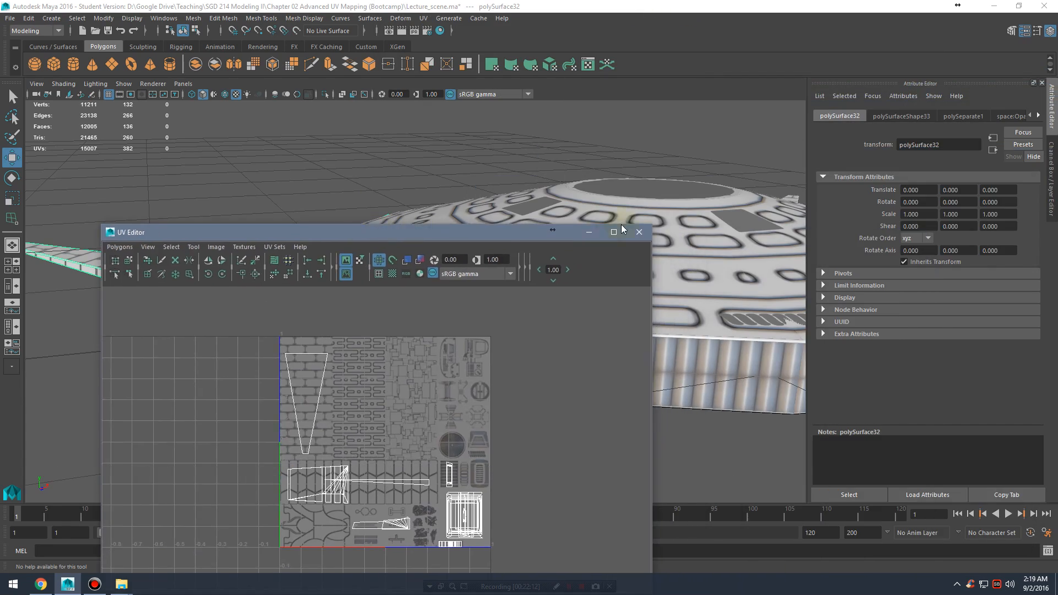
middle_click_drag(621, 217, 510, 147, "alt")
left_click(510, 147)
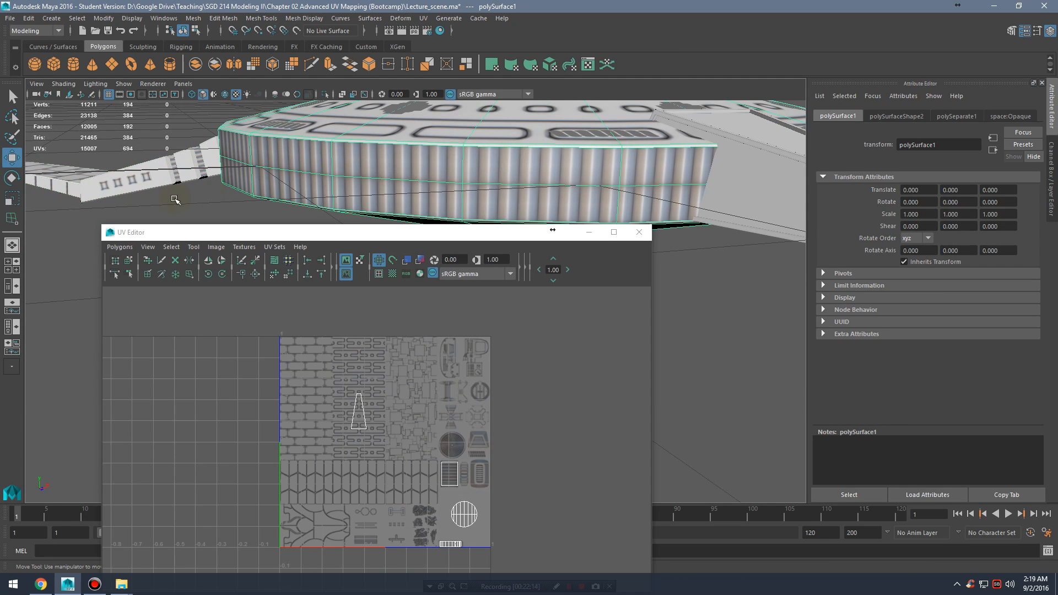
left_click(138, 171)
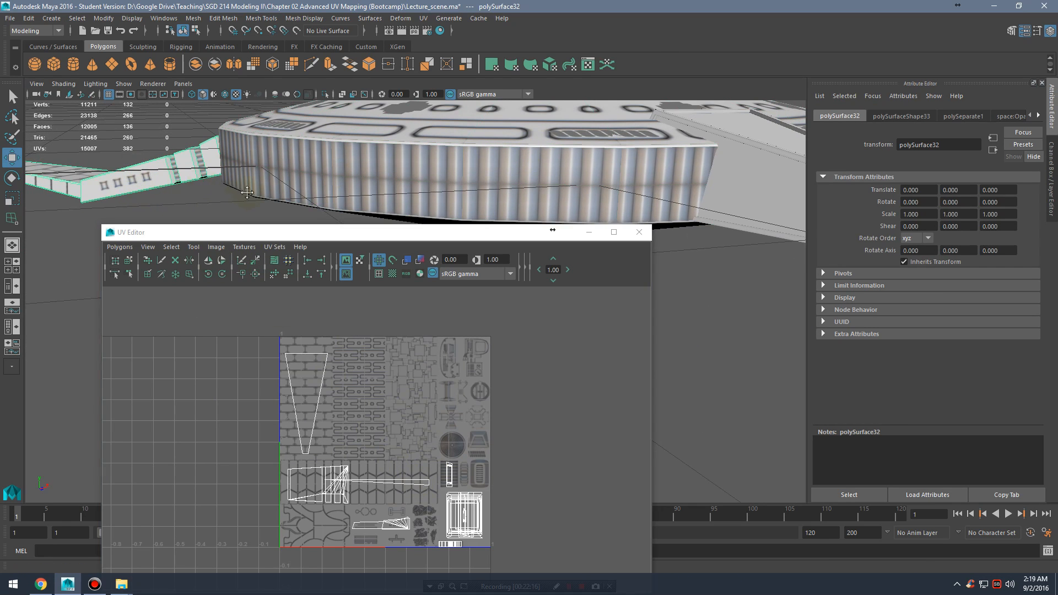
left_click_drag(215, 143, 411, 248, "alt")
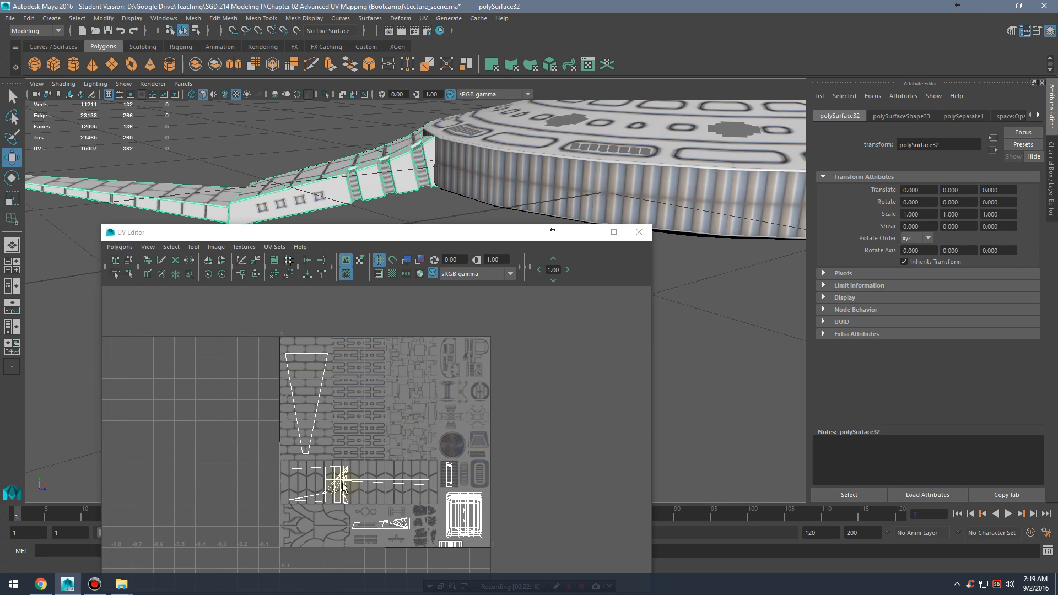
Step: Select the saucer hull, the plain wing and the small rear wing in turn to compare which texture areas their shells use
left_click(534, 219)
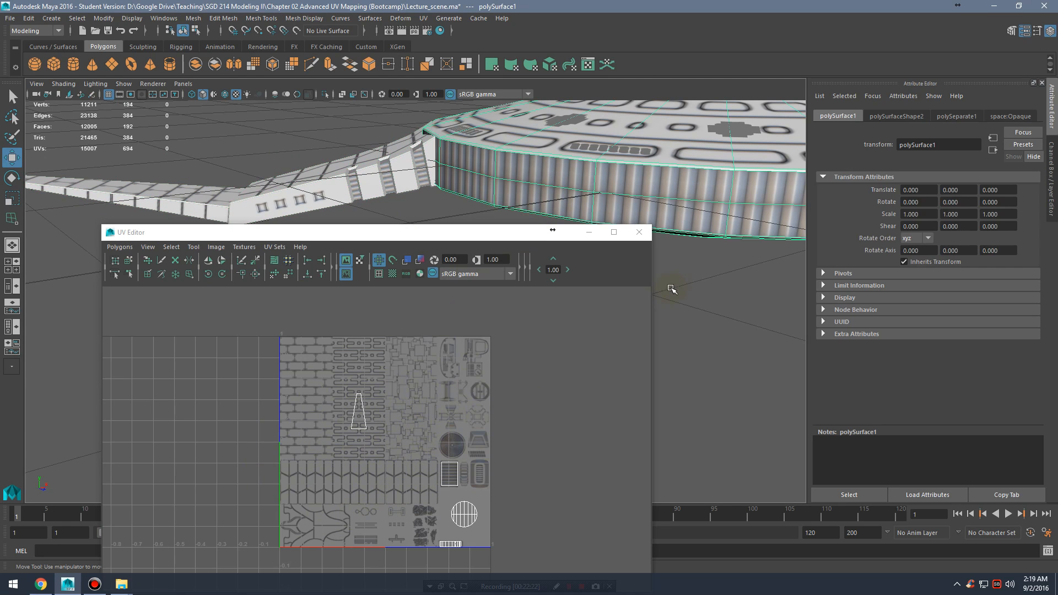
left_click_drag(730, 315, 696, 178, "alt")
left_click(659, 217)
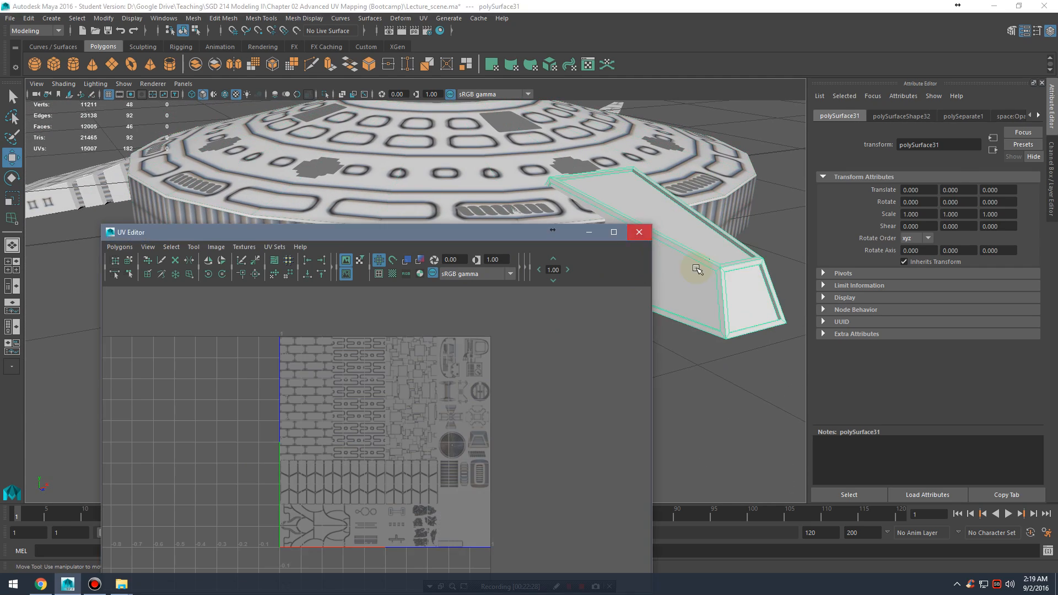
right_click_drag(711, 264, 573, 196, "alt")
middle_click_drag(573, 196, 595, 174, "alt")
left_click(565, 160)
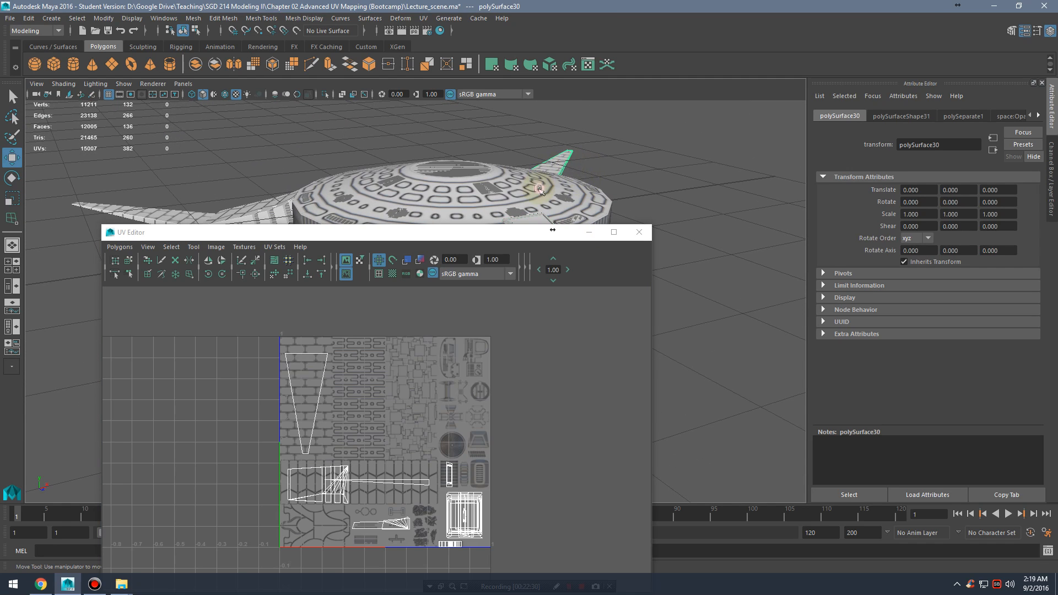
left_click(538, 189)
left_click(269, 205)
left_click(349, 210)
left_click(553, 164)
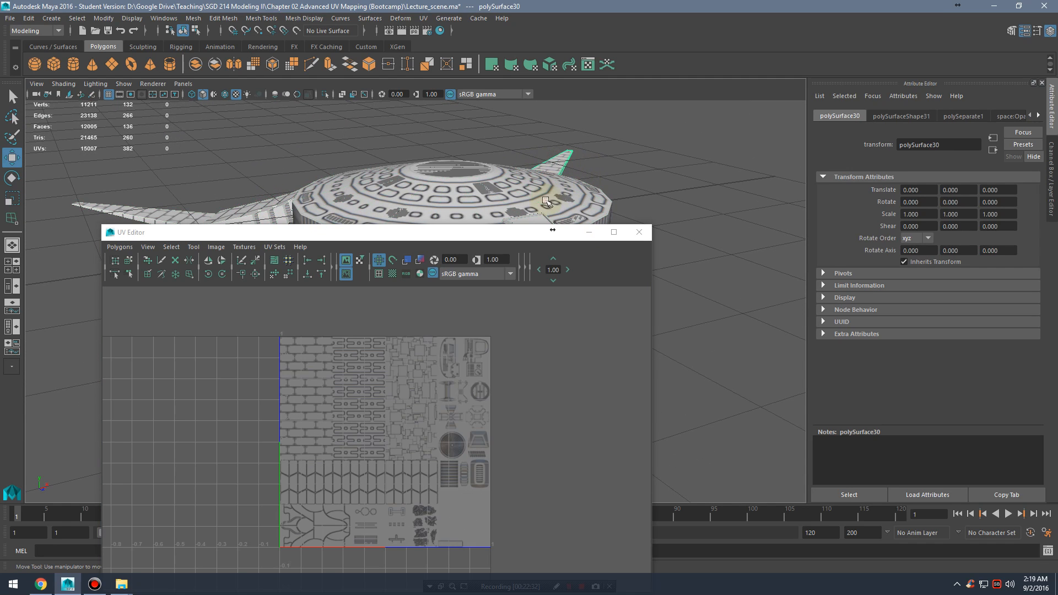
left_click(543, 200)
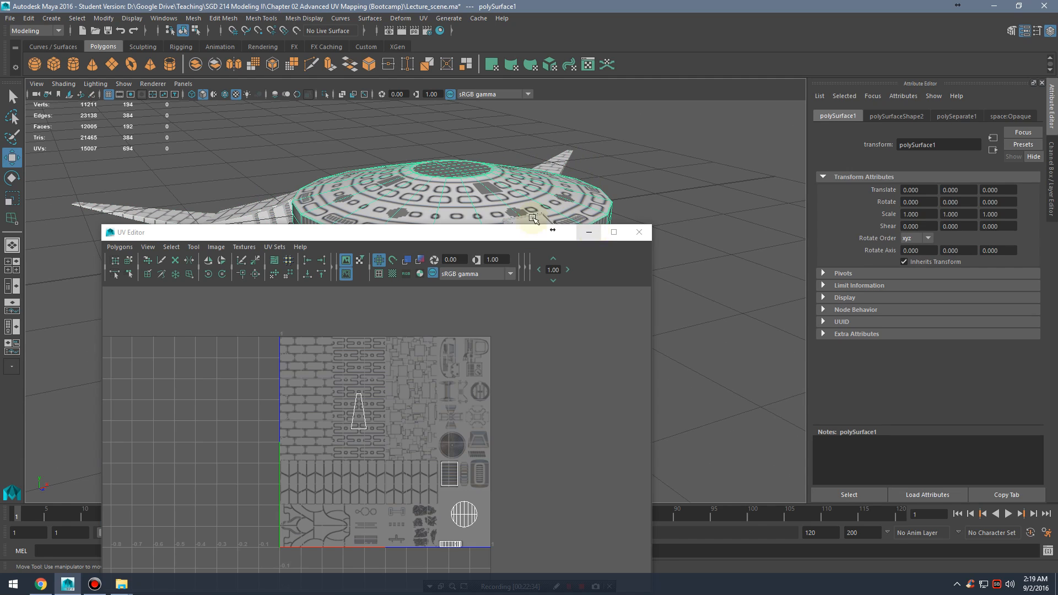
Step: Reposition the floating UV Editor over the viewport and enlarge the spaceship texture in it
mouse_move(507, 234)
left_mouse_down()
mouse_move(518, 224)
mouse_move(510, 293)
mouse_move(499, 244)
left_mouse_up()
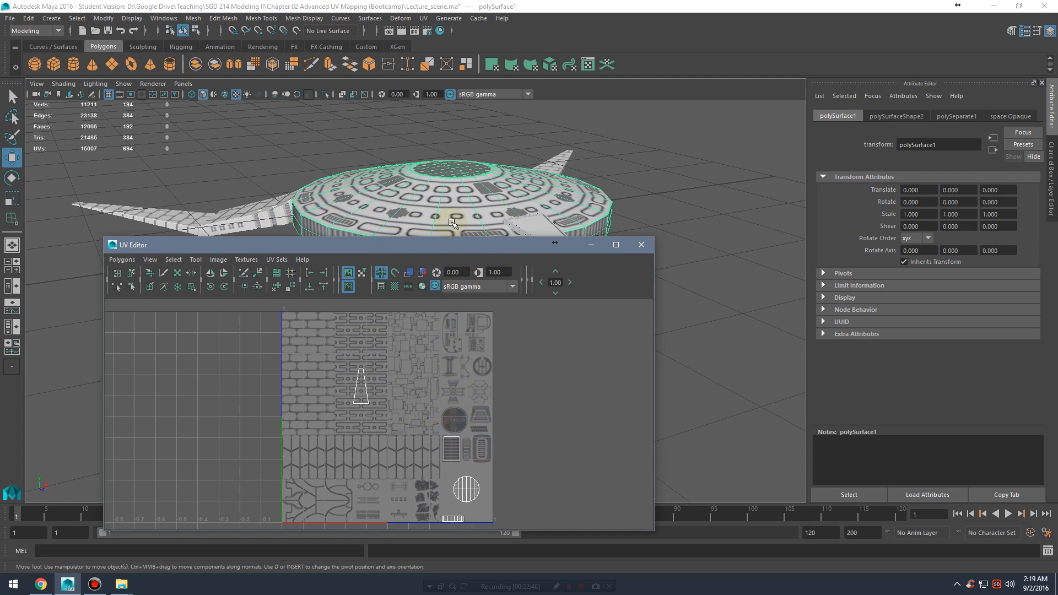
left_click_drag(446, 252, 346, 291)
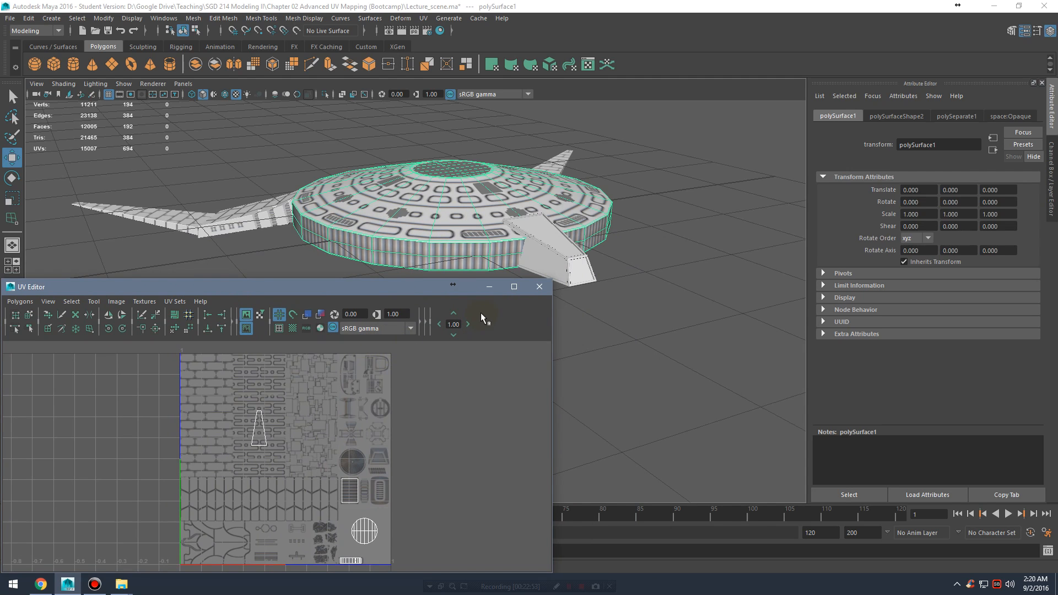
left_click_drag(406, 280, 408, 217)
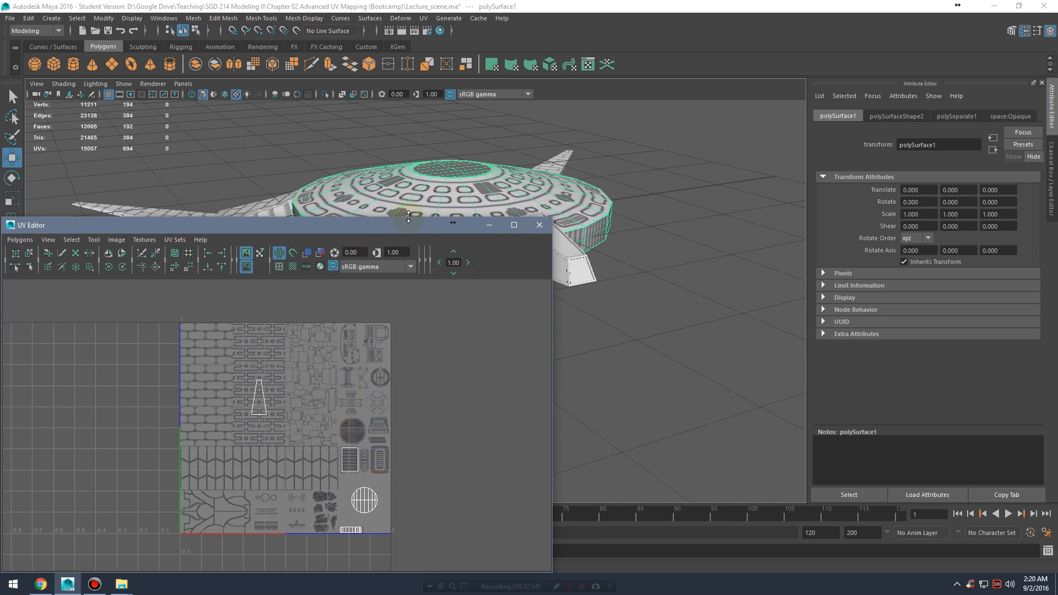
scroll(381, 362, "up", 2)
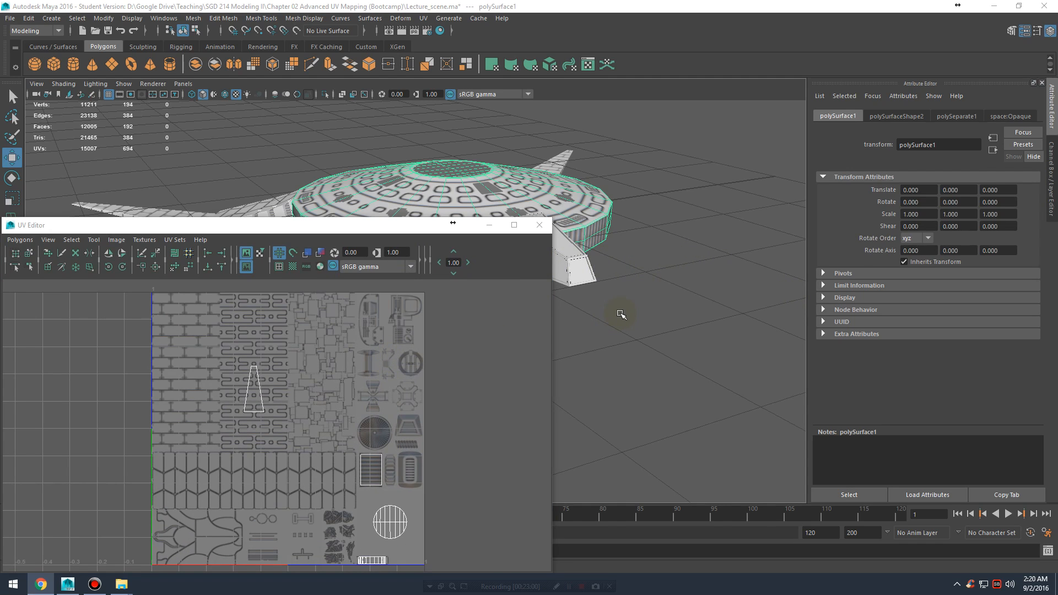
left_click_drag(372, 225, 602, 171)
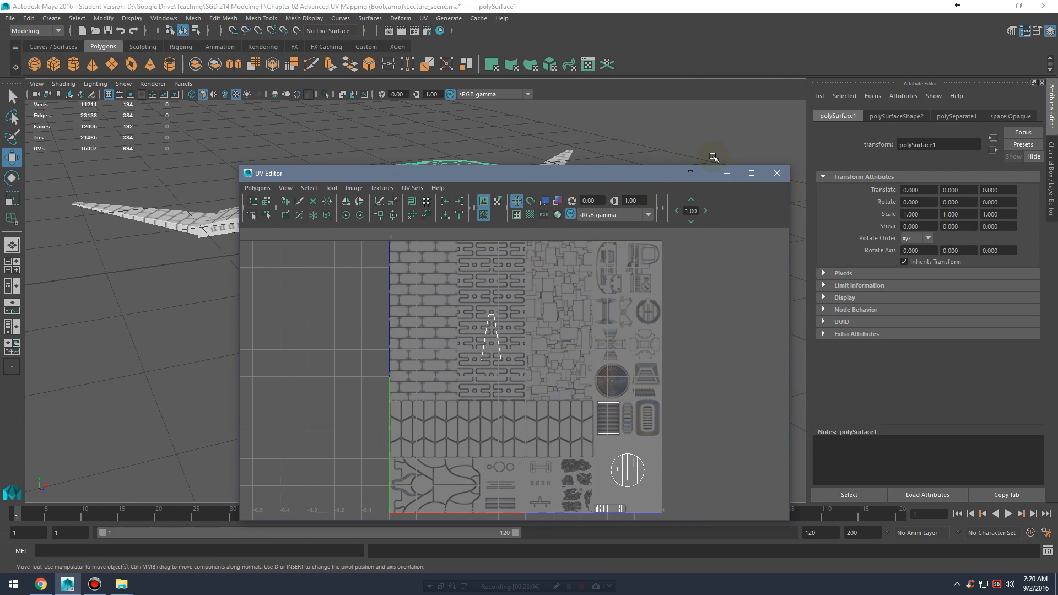
Step: Minimize the UV Editor and bring the character and weapon models back into view
left_click(723, 179)
right_click_drag(719, 242, 666, 253, "alt")
middle_click_drag(193, 317, 412, 267, "alt")
right_click_drag(411, 267, 487, 317, "alt")
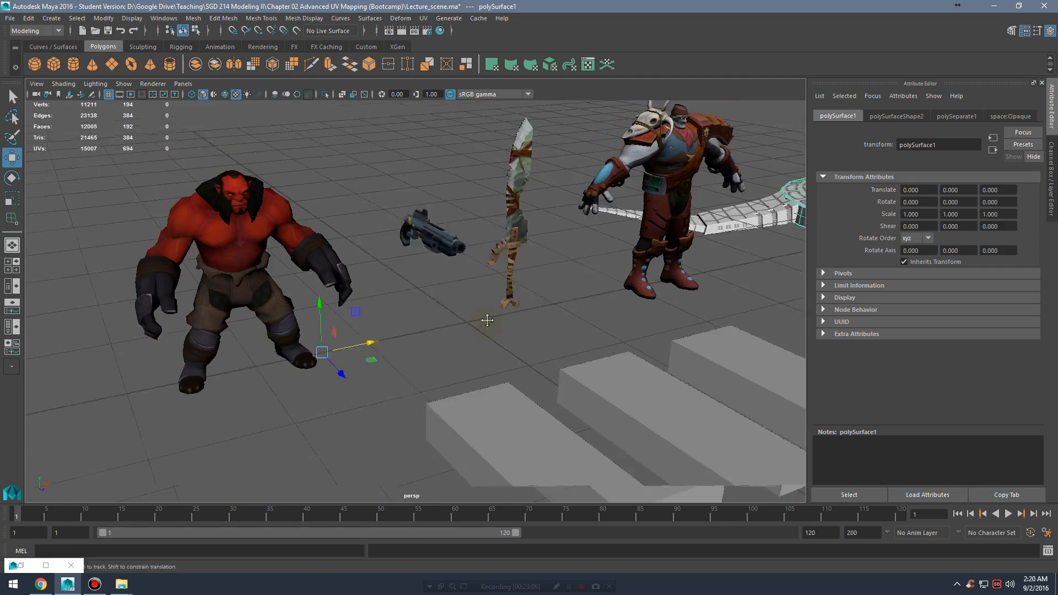
middle_click_drag(487, 316, 457, 347, "alt")
Step: Select the armored character with the horned skull shoulder pad and reopen the UV Editor on it
left_click(663, 180)
left_click_drag(663, 181, 491, 265, "alt")
key("f")
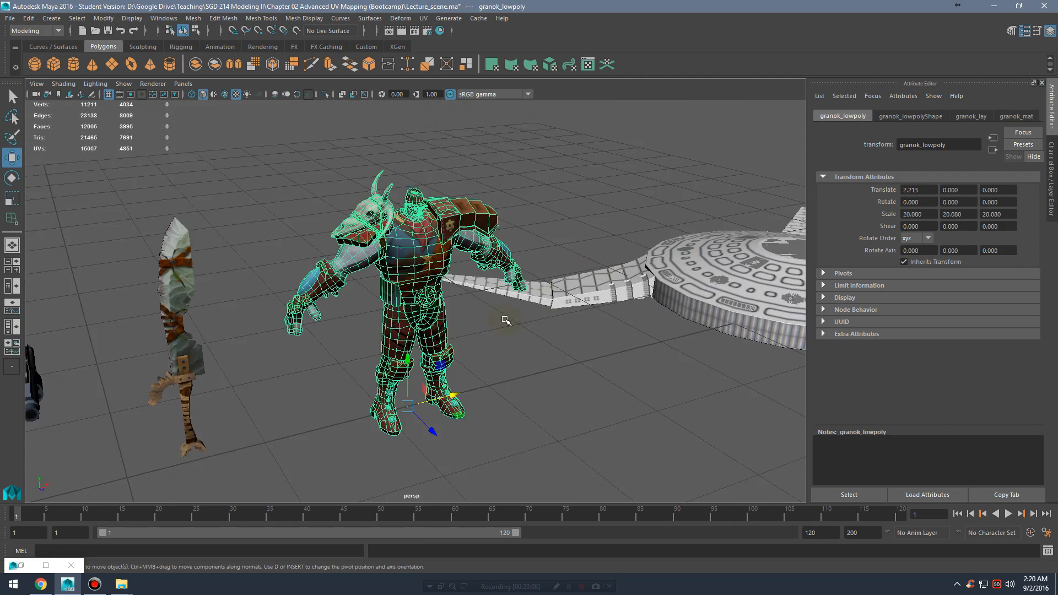
left_click_drag(469, 338, 299, 431, "alt")
left_click(21, 566)
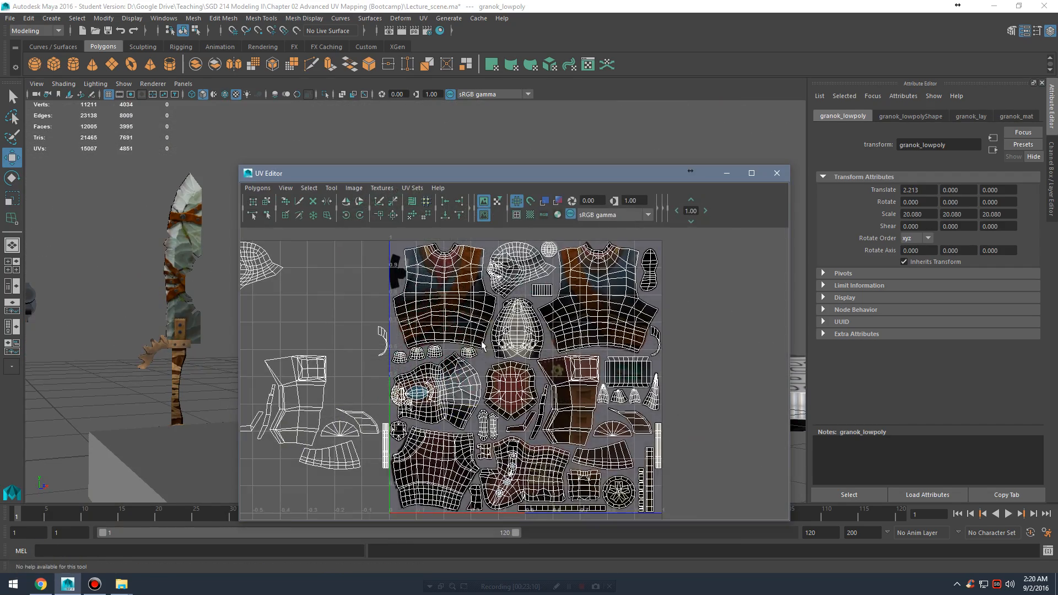
Step: Examine the brown armor shell with the gear emblem and the overlapping square panel on the character's UV layout
middle_click_drag(572, 394, 518, 380, "alt")
right_click_drag(518, 380, 614, 362, "alt")
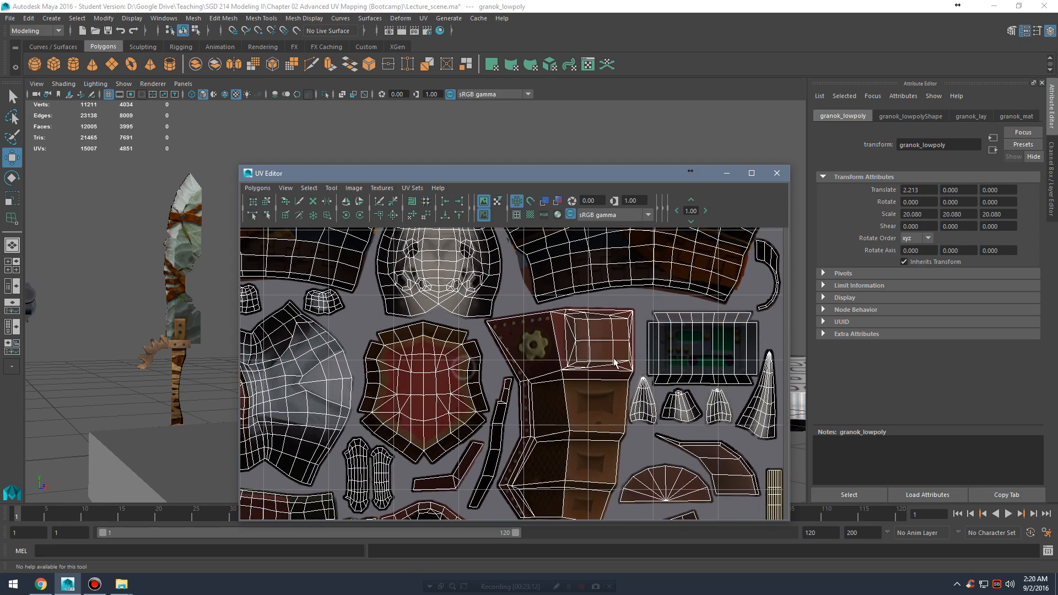
middle_click_drag(612, 325, 591, 363, "alt")
right_click_drag(503, 361, 639, 378, "alt")
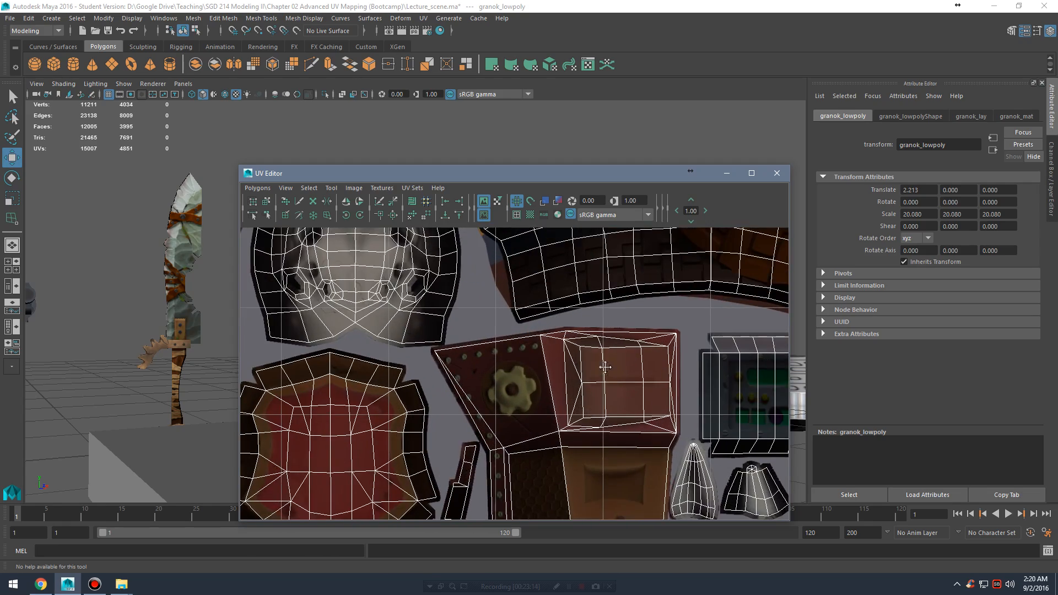
middle_click_drag(605, 365, 613, 379, "alt")
middle_click_drag(522, 373, 642, 368, "alt")
right_click_drag(643, 368, 434, 340, "alt")
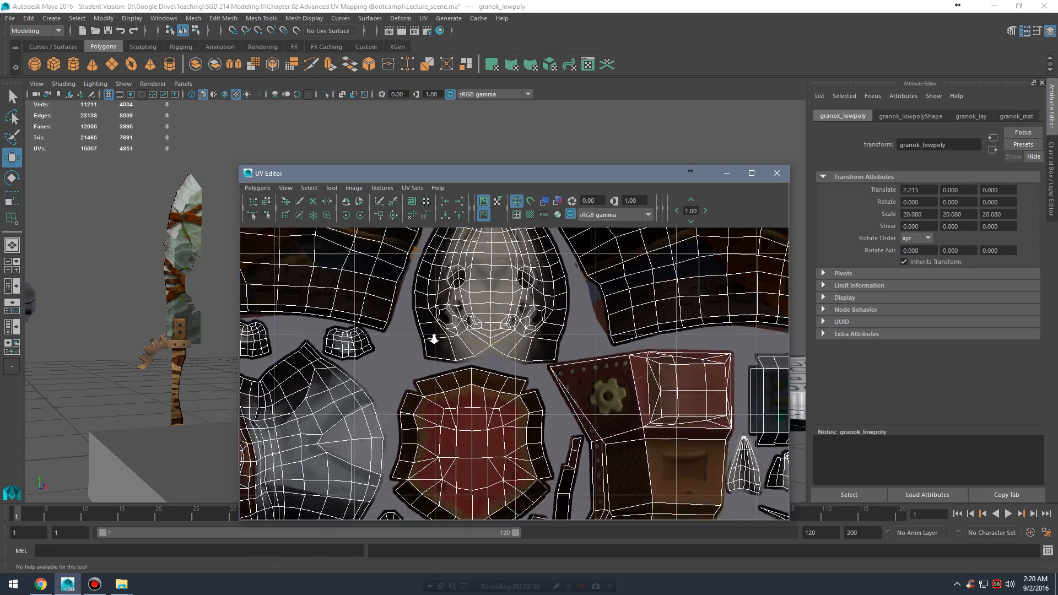
Step: Examine the torso, head profile and horned skull shells in the upper part of the character's UV layout
middle_click_drag(456, 310, 555, 423, "alt")
right_click_drag(555, 423, 515, 347, "alt")
middle_click_drag(424, 265, 465, 331, "alt")
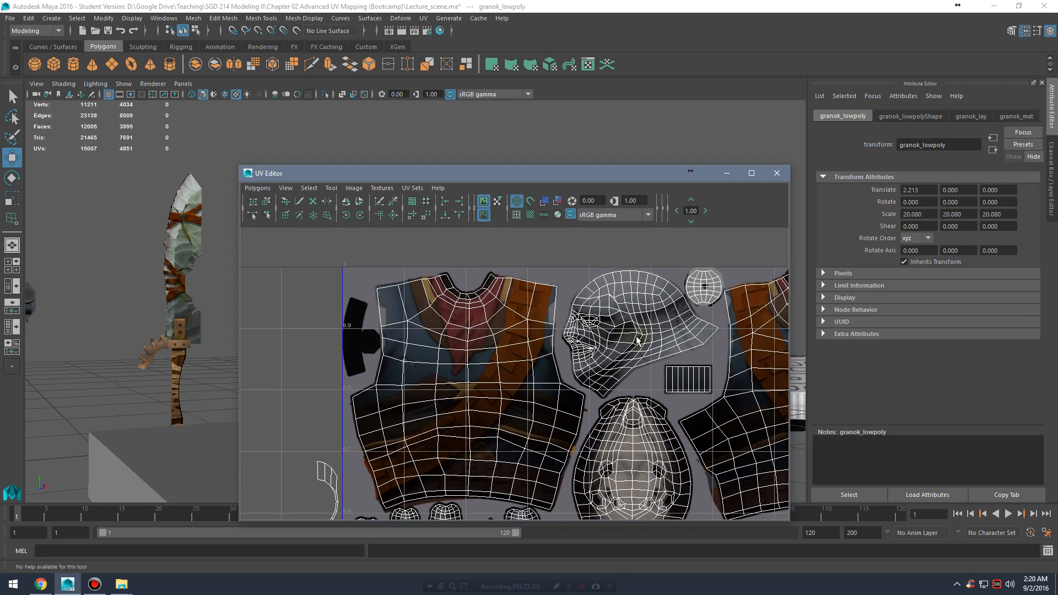
right_click_drag(637, 341, 498, 341, "alt")
middle_click_drag(720, 415, 591, 371, "alt")
right_click_drag(517, 359, 496, 349, "alt")
middle_click_drag(576, 394, 570, 324, "alt")
Step: Examine the larger clothing shells and small armor pieces in the lower part of the character's UV layout
right_click_drag(490, 373, 652, 389, "alt")
middle_click_drag(330, 347, 502, 350, "alt")
right_click_drag(502, 349, 786, 380, "alt")
right_click_drag(514, 363, 435, 370, "alt")
middle_click_drag(621, 442, 576, 365, "alt")
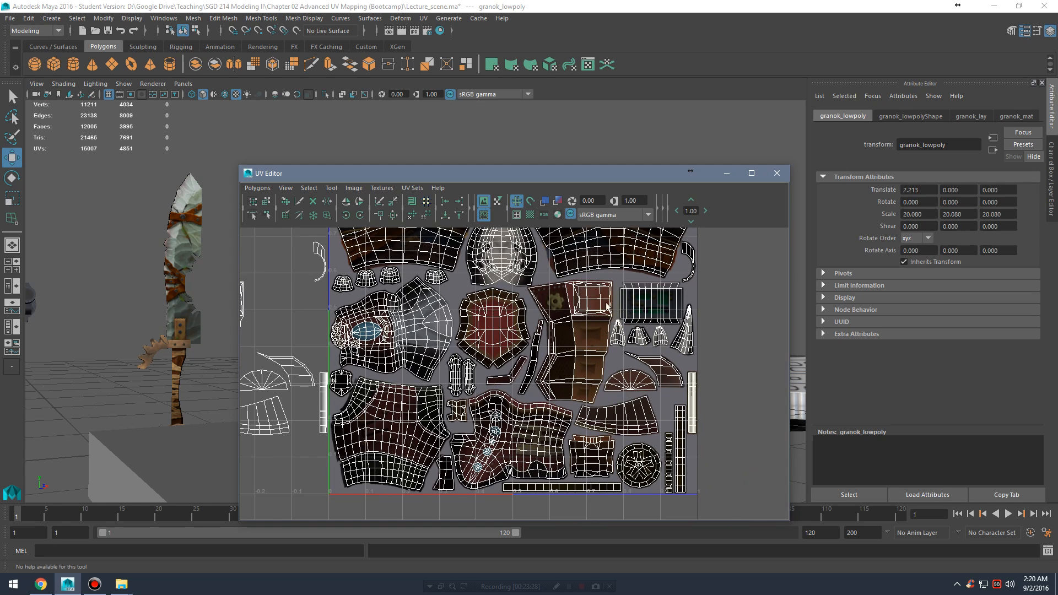
Step: Compare the torso and skull shells up close with how all the shells are packed across the whole texture
middle_click_drag(607, 307, 590, 359, "alt")
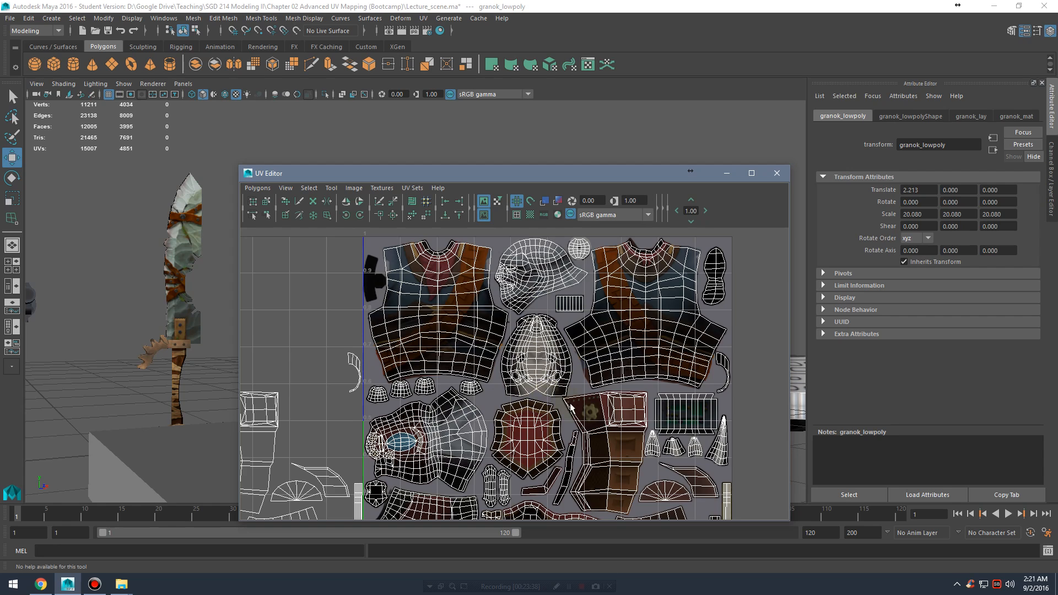
scroll(571, 408, "up", 3)
middle_click_drag(600, 317, 629, 436, "alt")
middle_click_drag(443, 289, 515, 326, "alt")
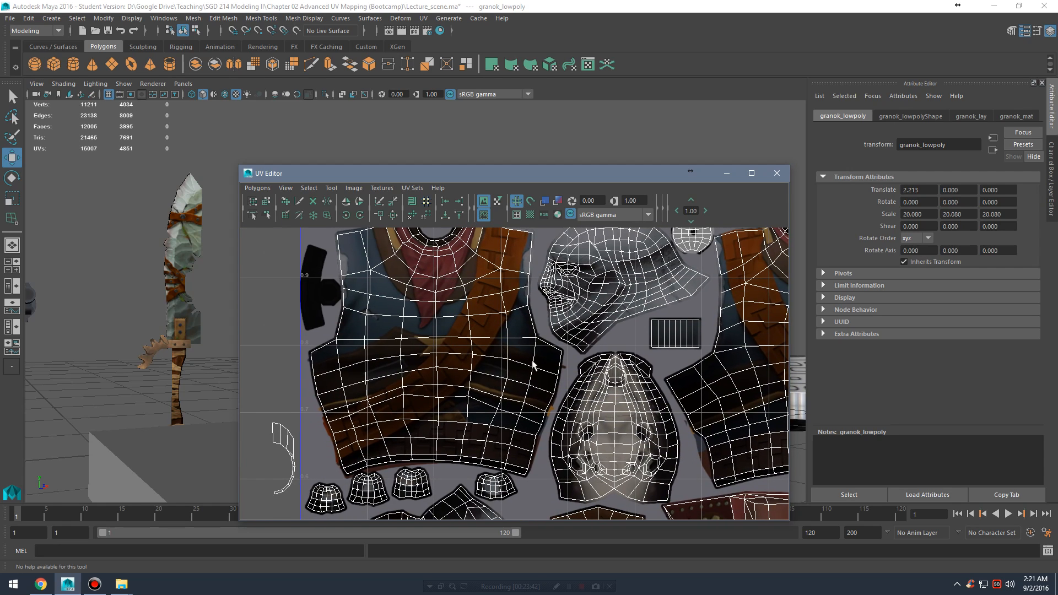
scroll(504, 342, "down", 3)
scroll(631, 320, "up", 3)
scroll(631, 320, "down", 3)
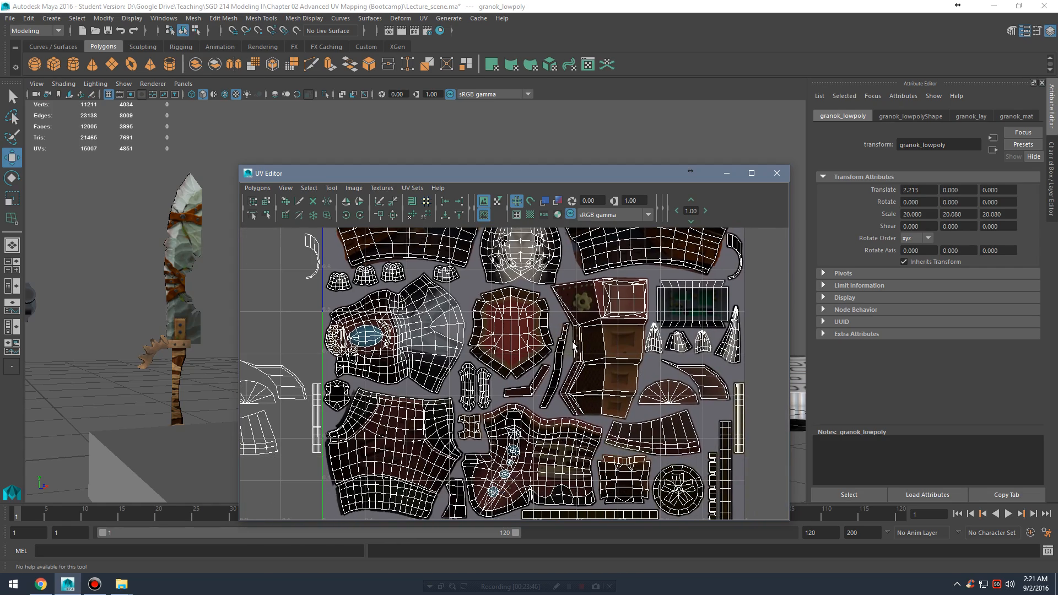
right_click_drag(655, 334, 549, 336, "alt")
middle_click_drag(549, 336, 542, 387, "alt")
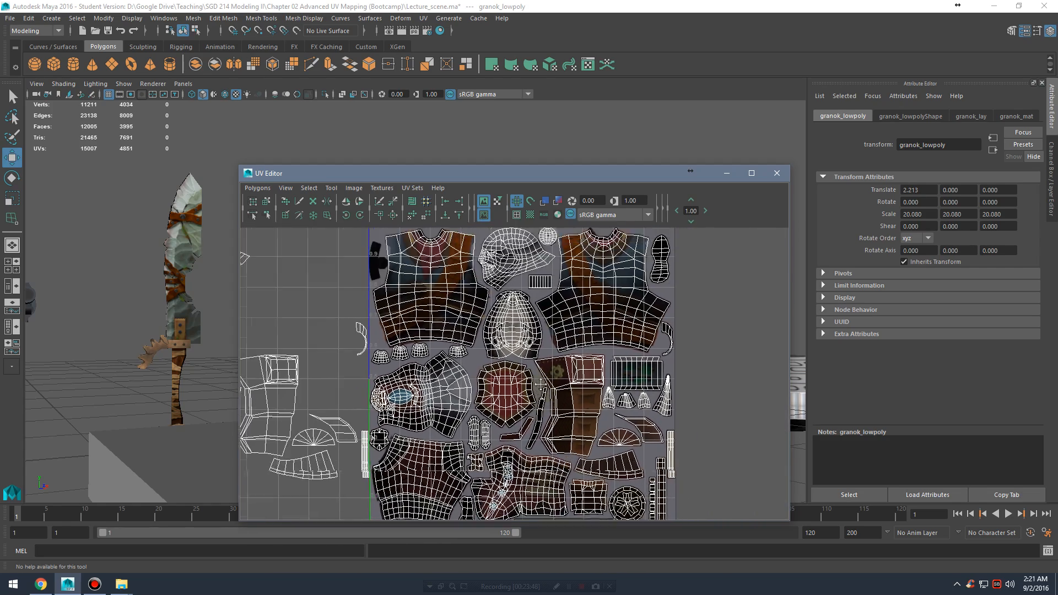
right_click_drag(600, 360, 538, 352, "alt")
middle_click_drag(574, 342, 581, 337, "alt")
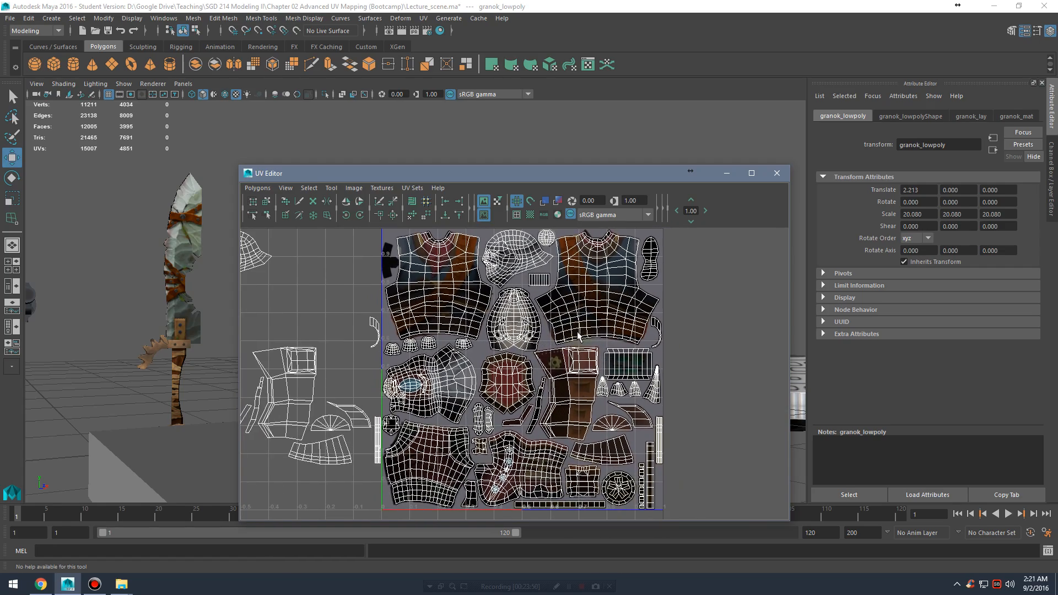
Step: Examine the red shield-shaped armor shell and the second torso shell, ending on the full character layout
middle_click_drag(513, 326, 501, 298, "alt")
scroll(501, 298, "up", 5)
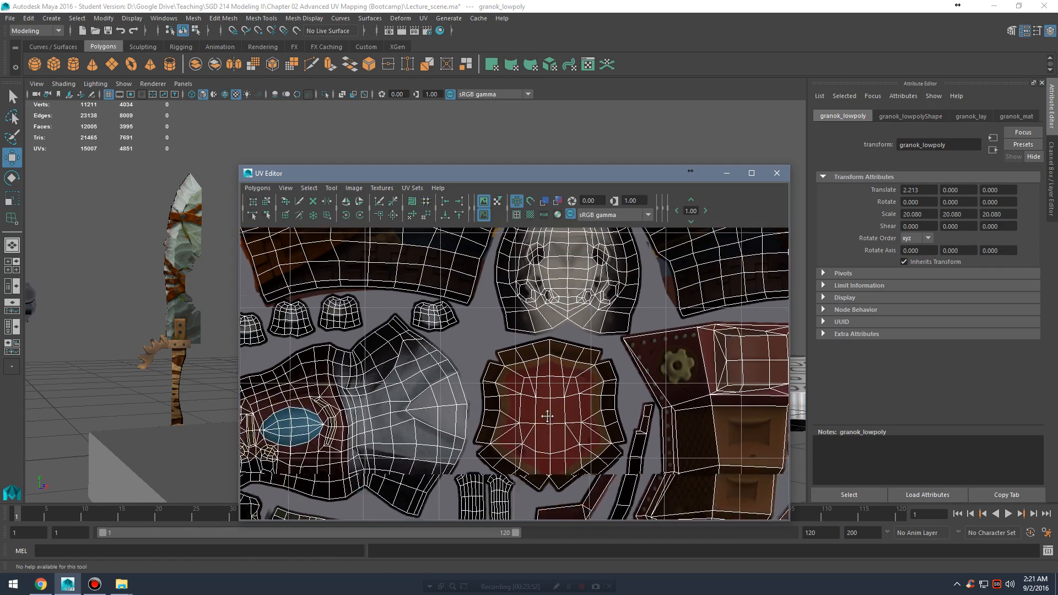
right_click_drag(551, 350, 485, 346, "alt")
middle_click_drag(689, 245, 602, 407, "alt")
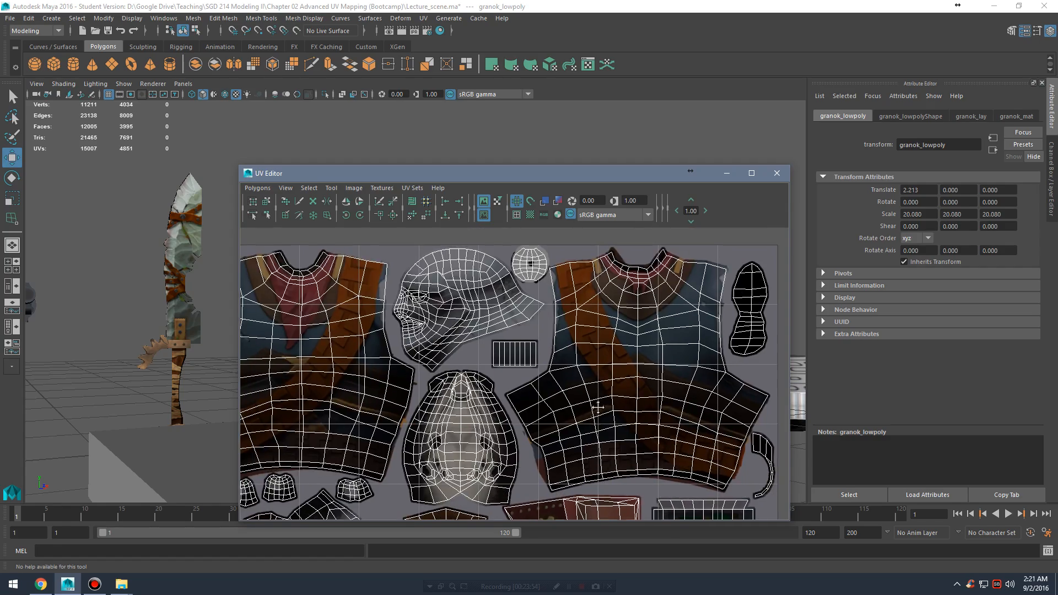
right_click_drag(668, 374, 529, 357, "alt")
middle_click_drag(579, 413, 612, 304, "alt")
right_click_drag(645, 334, 496, 333, "alt")
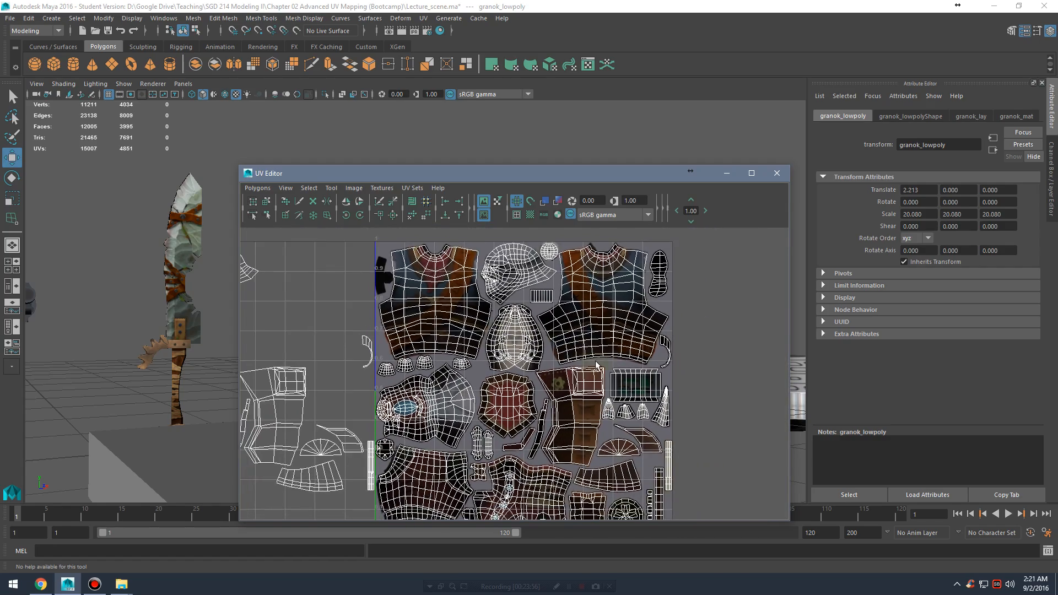
middle_click_drag(623, 368, 621, 326, "alt")
right_click_drag(650, 326, 600, 321, "alt")
middle_click_drag(600, 321, 602, 342, "alt")
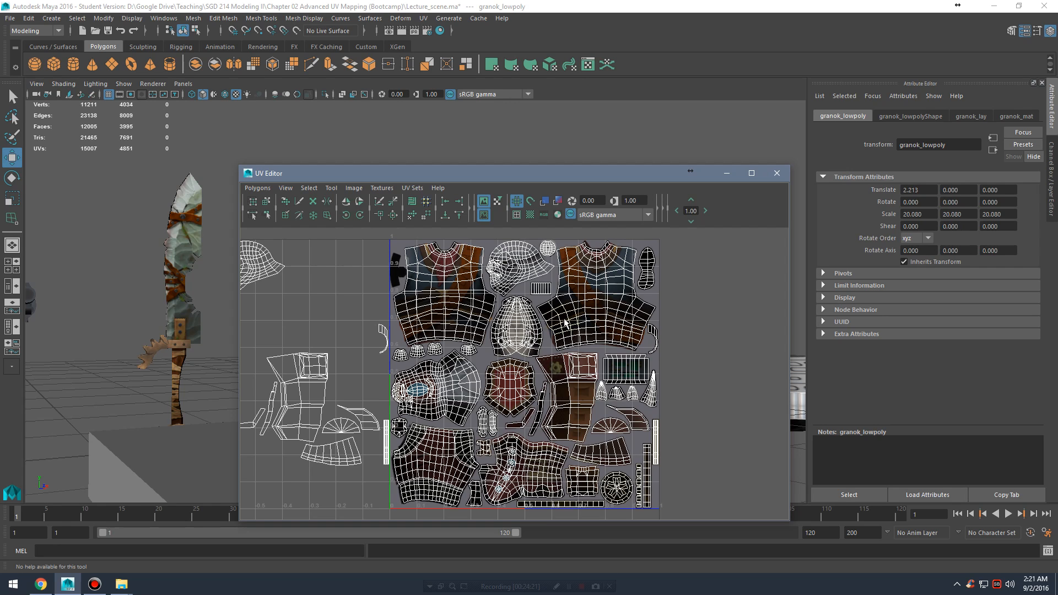
Step: Inspect the packing around the skull and shield-shaped shells at the center of the character's UV layout
scroll(530, 339, "up", 3)
scroll(532, 339, "down", 2)
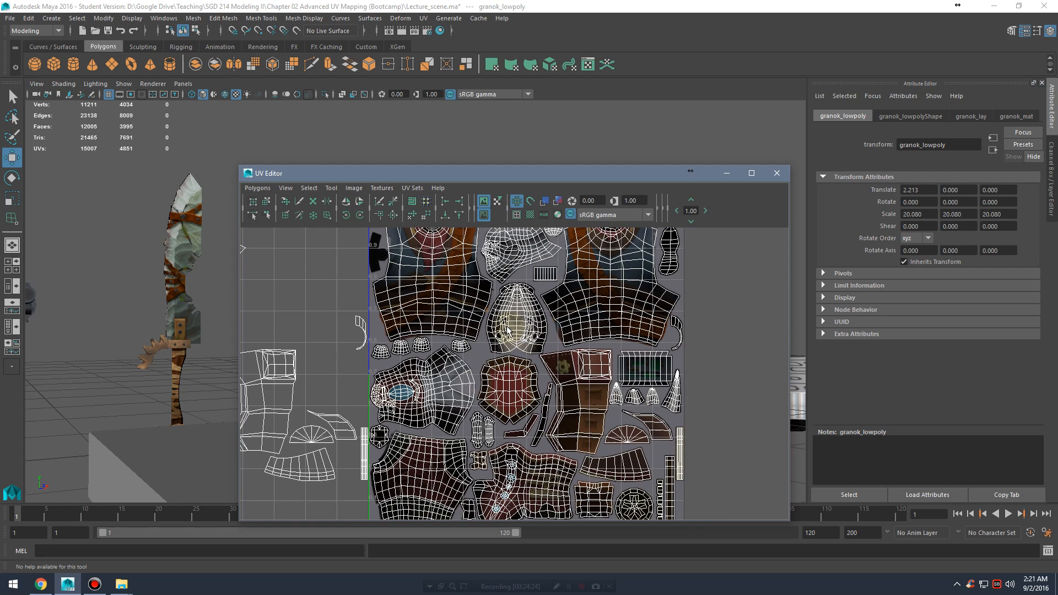
scroll(507, 331, "down", 1)
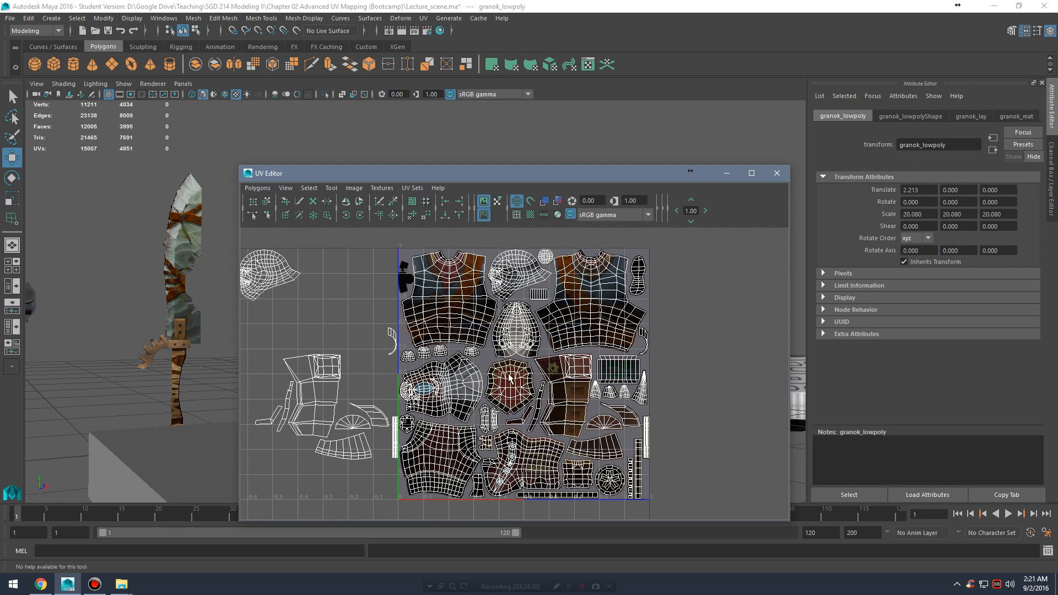
scroll(505, 377, "up", 2)
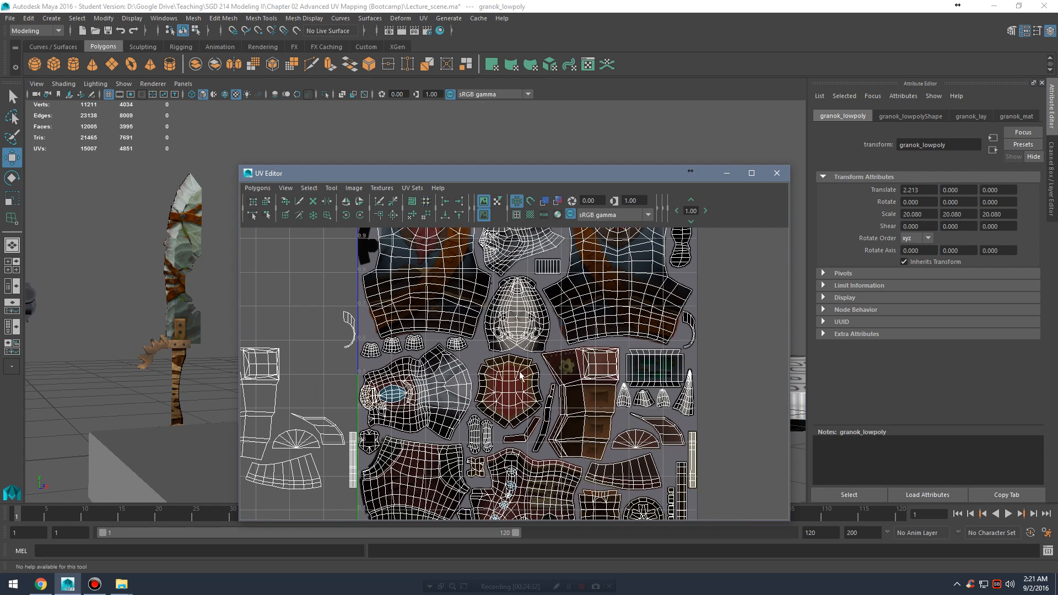
Step: Put away the UV Editor after a last look at the character's layout and clear the character's selection in the scene
scroll(572, 399, "down", 2)
scroll(572, 390, "up", 2)
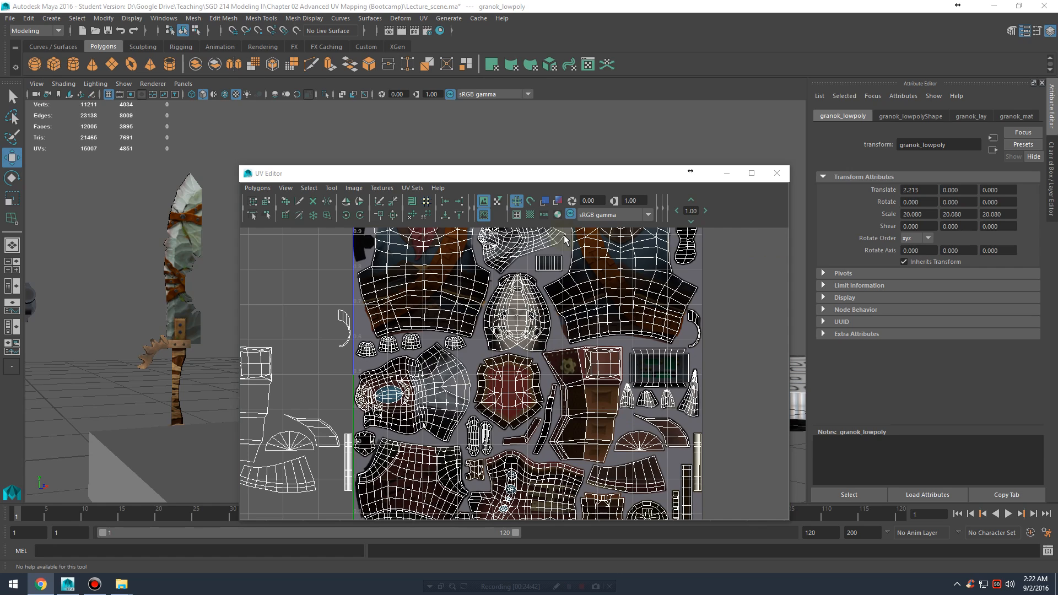
left_click(728, 177)
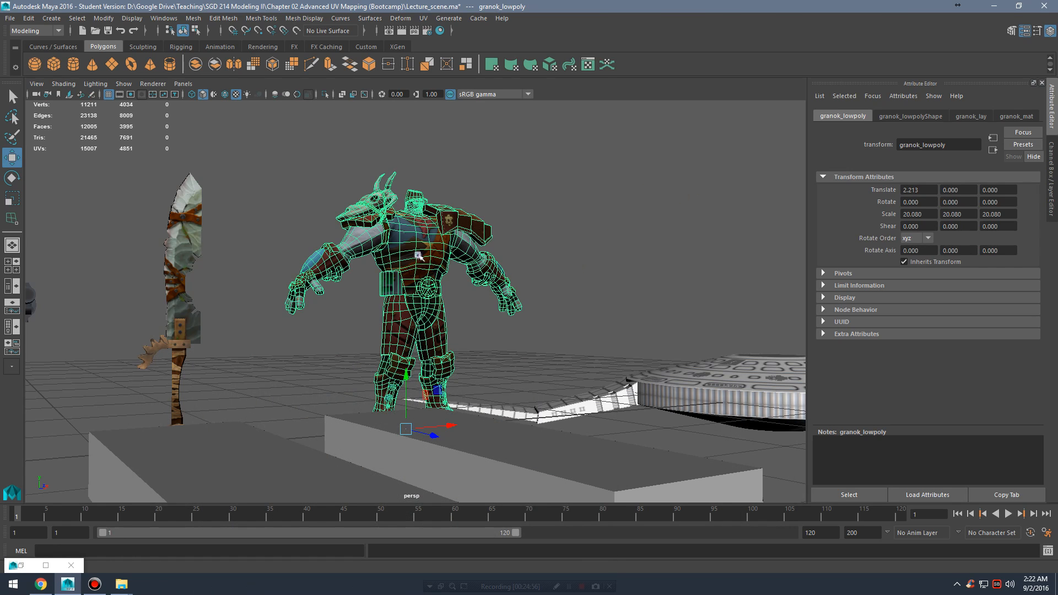
right_click_drag(419, 256, 496, 219)
left_click(552, 217)
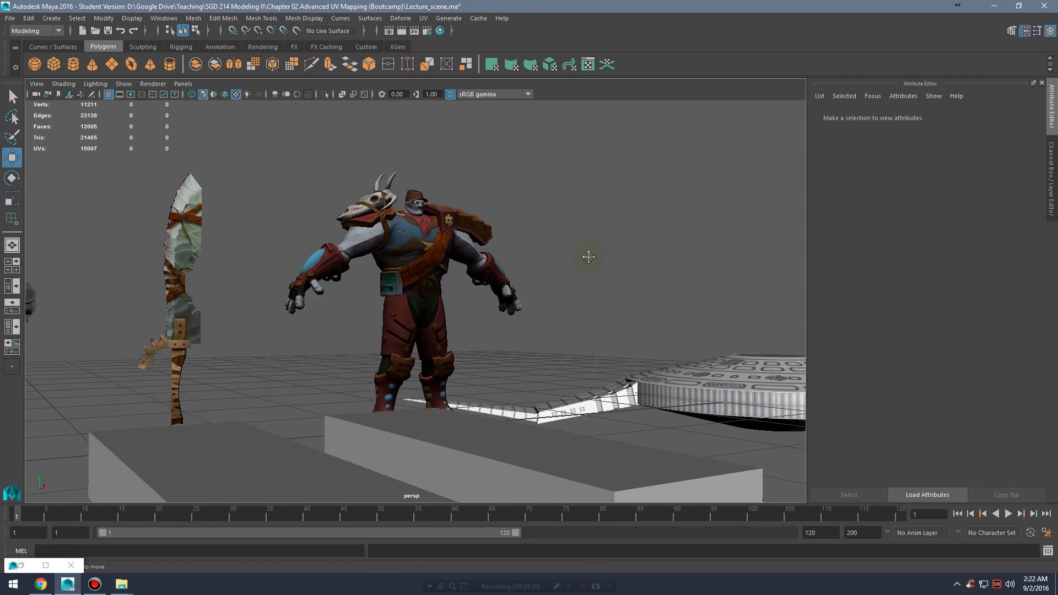
Step: Show the full lineup of models and open the UV Editor in a taller, narrower window over the scene
right_click_drag(624, 266, 419, 243, "alt")
mouse_move(510, 243)
left_mouse_down("alt")
mouse_move(468, 267)
mouse_move(503, 240)
left_mouse_up("alt")
right_click_drag(567, 234, 543, 236, "alt")
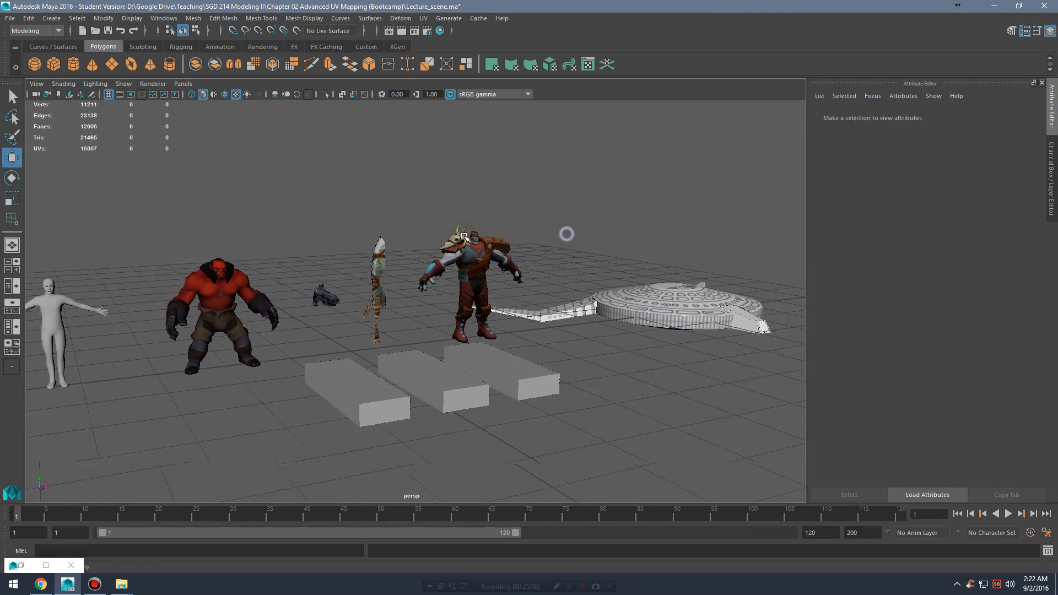
mouse_move(538, 236)
left_mouse_down("alt")
mouse_move(547, 231)
mouse_move(513, 243)
mouse_move(557, 234)
mouse_move(535, 238)
left_mouse_up("alt")
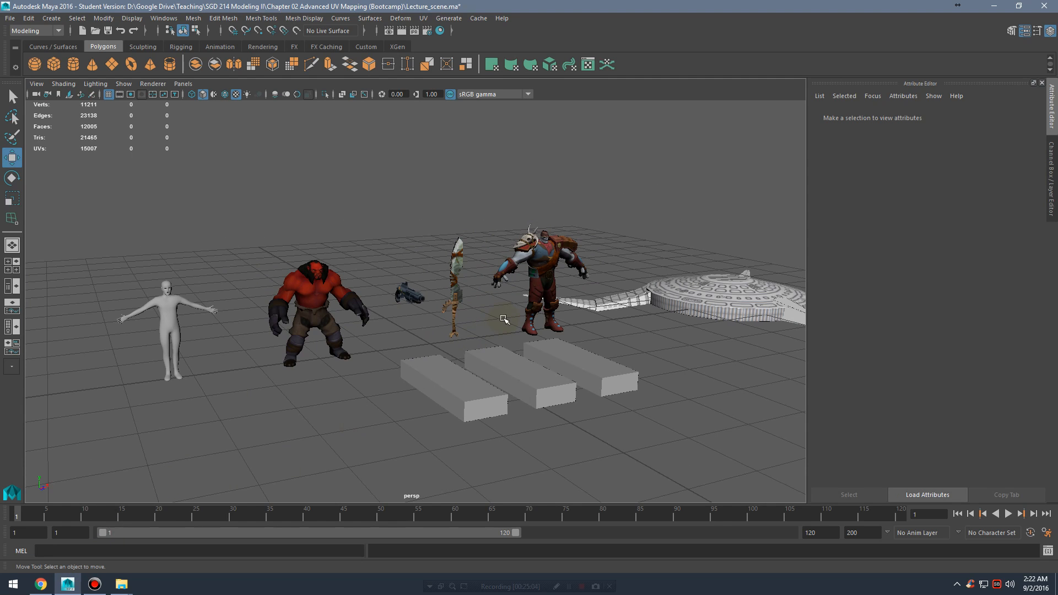
left_click_drag(500, 309, 532, 306, "alt")
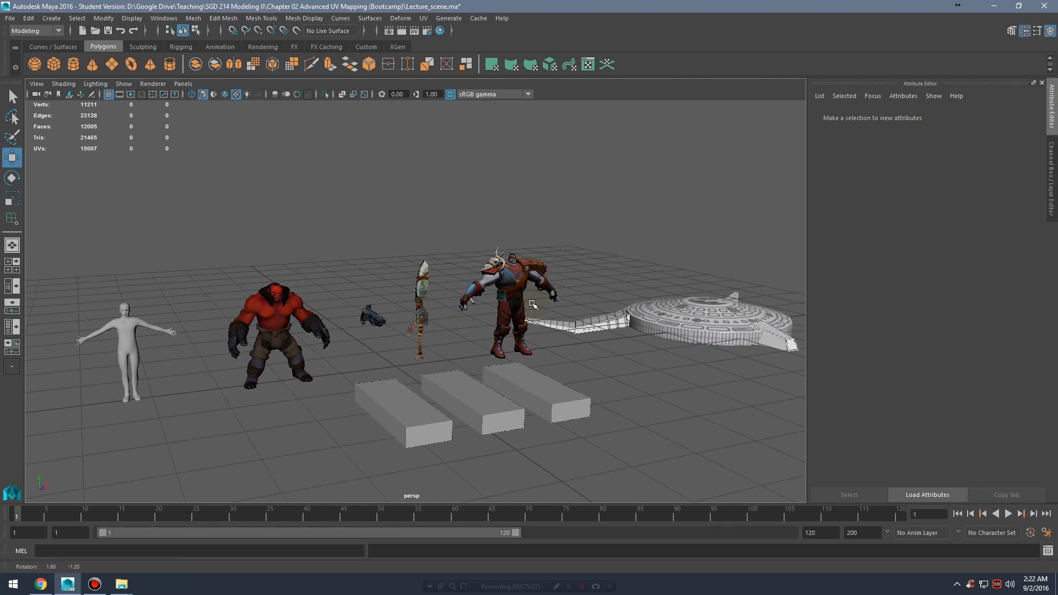
left_click(163, 18)
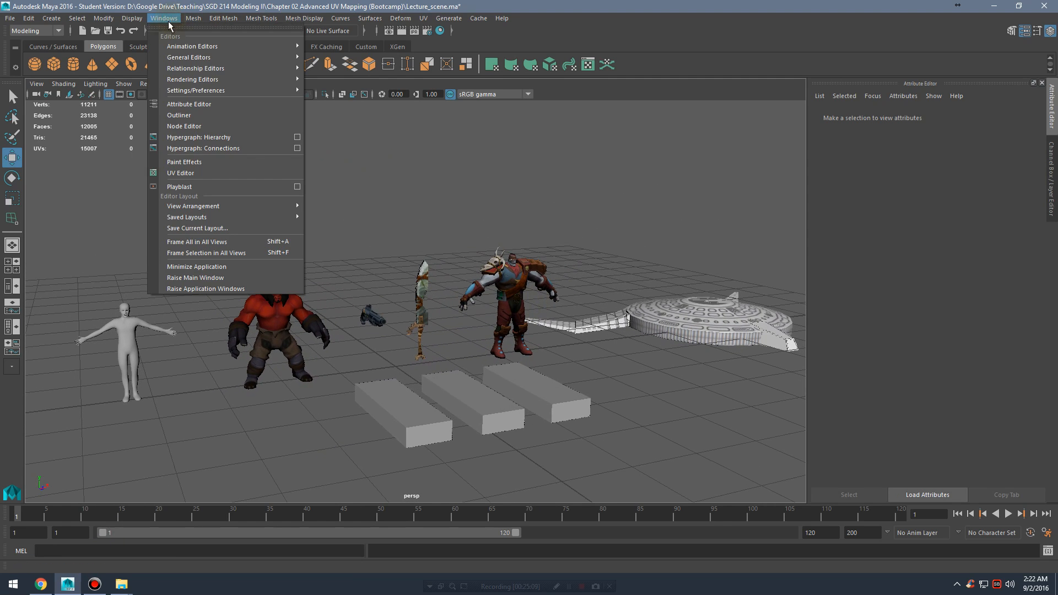
left_click(203, 172)
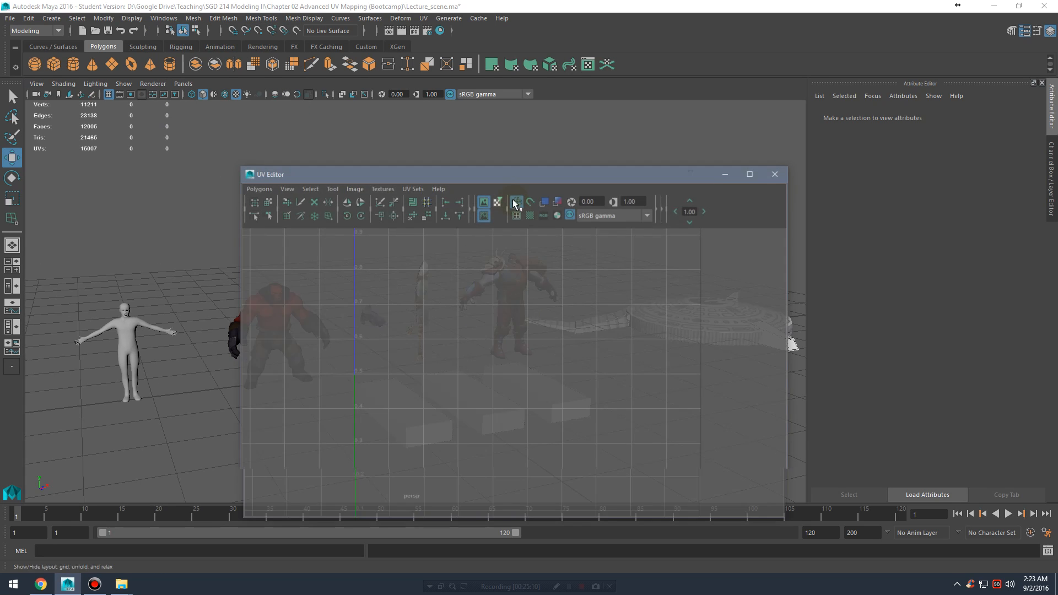
left_click_drag(522, 174, 544, 74)
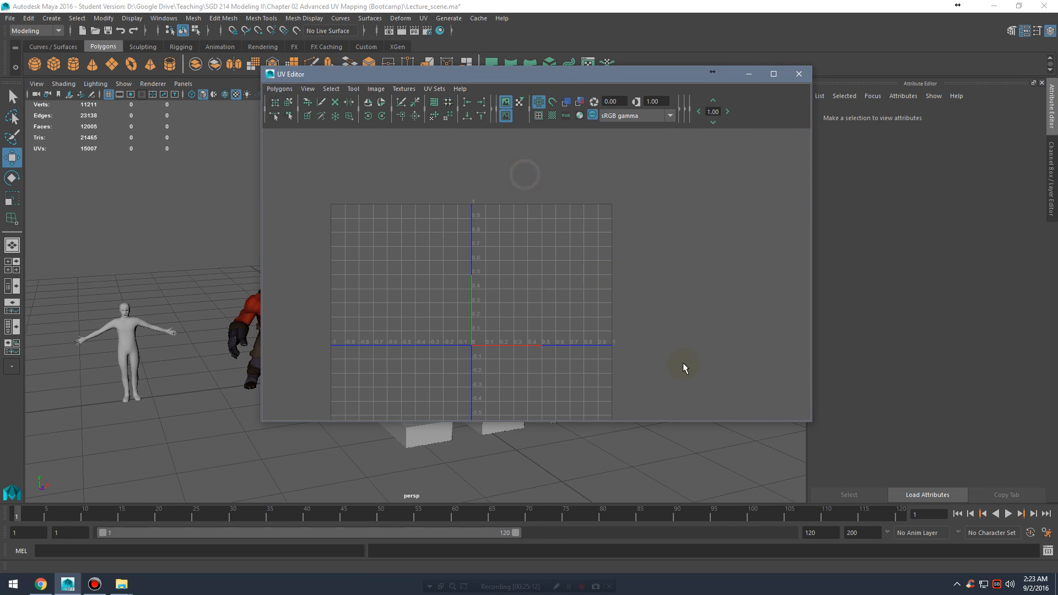
left_click_drag(811, 422, 756, 515)
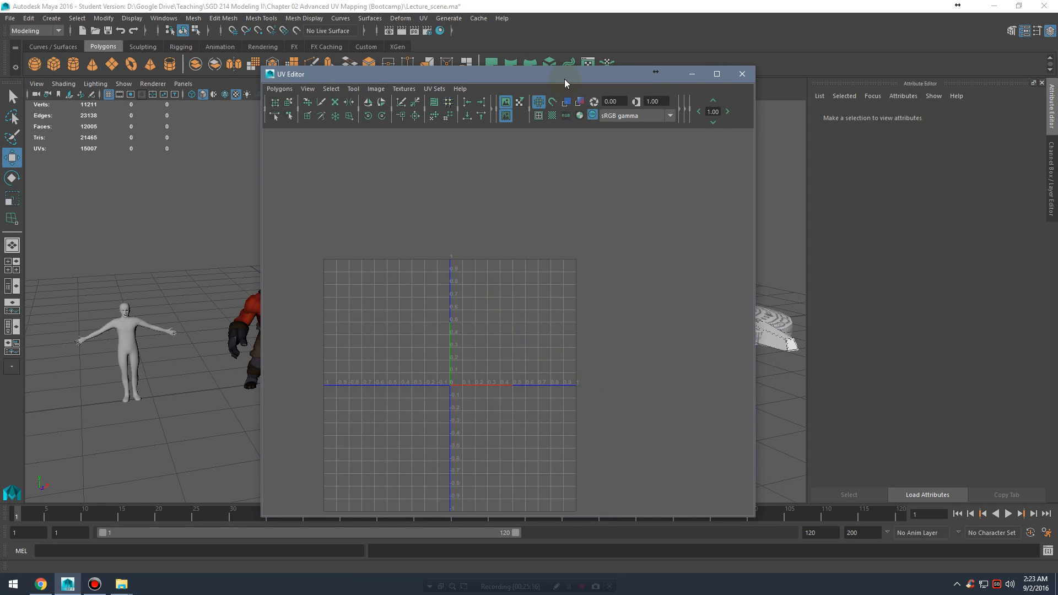
Step: Set the UV Editor aside, bring the gun into close view, and place the editor window beside it
left_click_drag(564, 78, 616, 495)
scroll(485, 208, "up", 5)
left_click_drag(485, 221, 519, 287, "alt")
middle_click_drag(519, 286, 413, 286, "alt")
right_click_drag(413, 287, 513, 281, "alt")
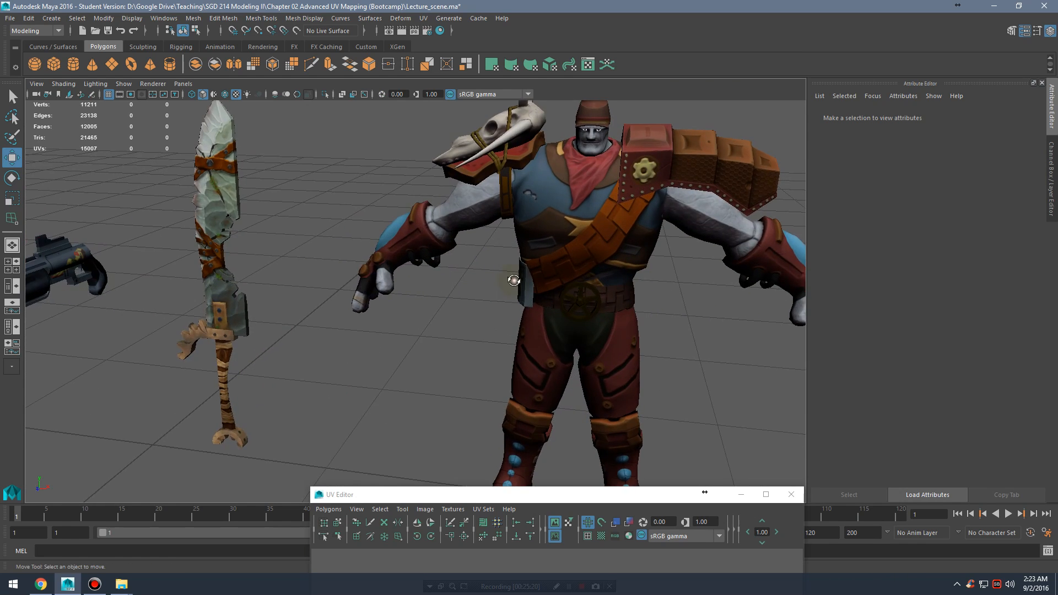
left_click_drag(514, 281, 568, 321, "alt")
left_click_drag(632, 495, 637, 97)
Step: Center the empty UV grid in the UV Editor so both axes from -1 to 1 fit the window
middle_click_drag(579, 352, 615, 274, "alt")
right_click_drag(571, 288, 637, 258, "alt")
middle_click_drag(638, 257, 664, 293, "alt")
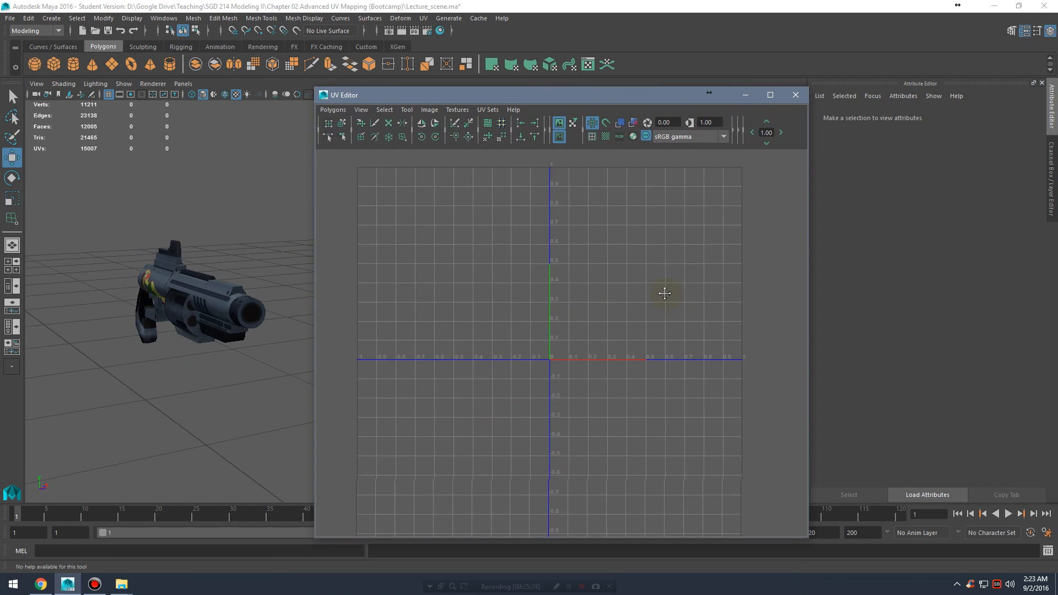
right_click_drag(680, 287, 654, 283, "alt")
middle_click_drag(655, 283, 634, 274, "alt")
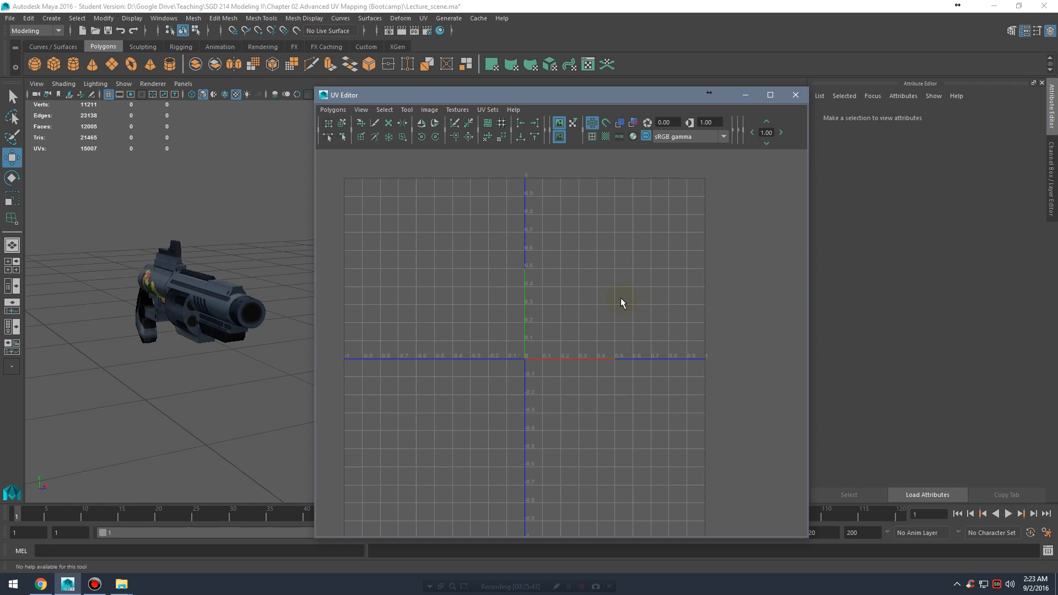
left_click(737, 333)
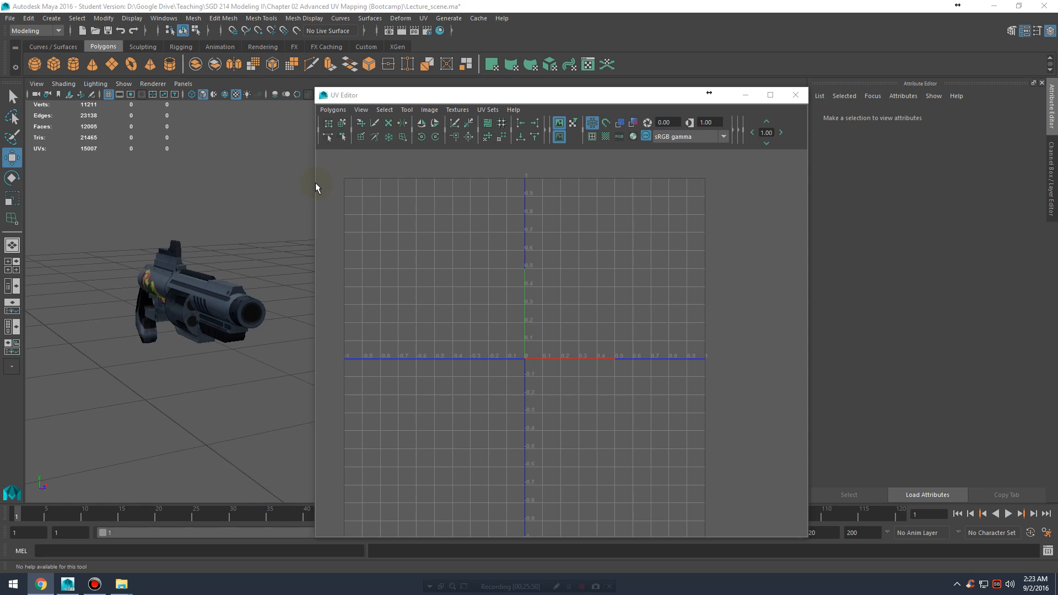
Step: Enlarge the UV Editor to full screen, then restore it beside the gun and sword in the scene
left_click(770, 95)
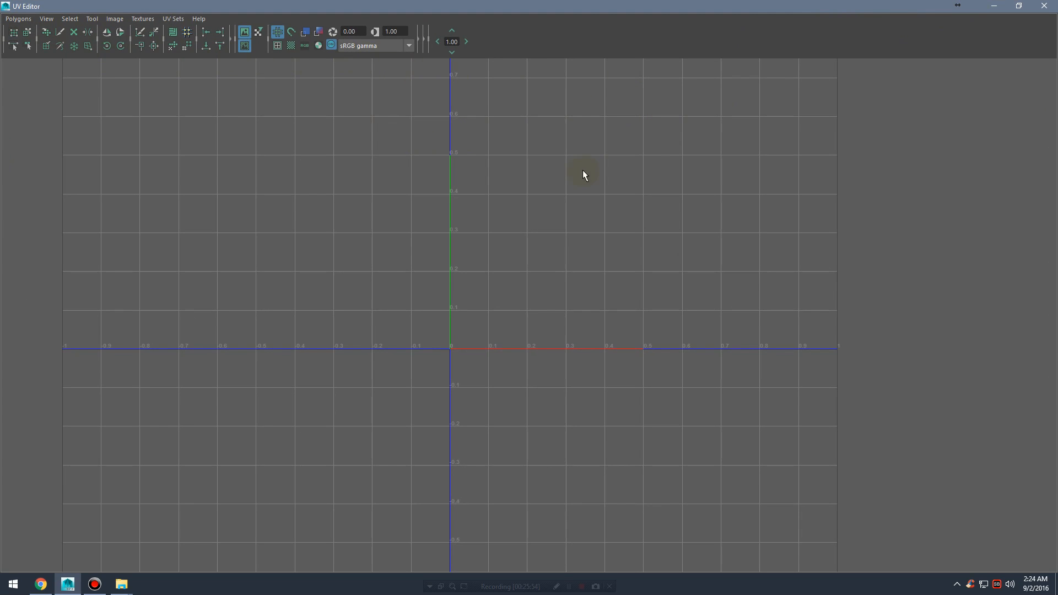
middle_click_drag(583, 173, 649, 243, "alt")
left_click_drag(980, 5, 777, 57)
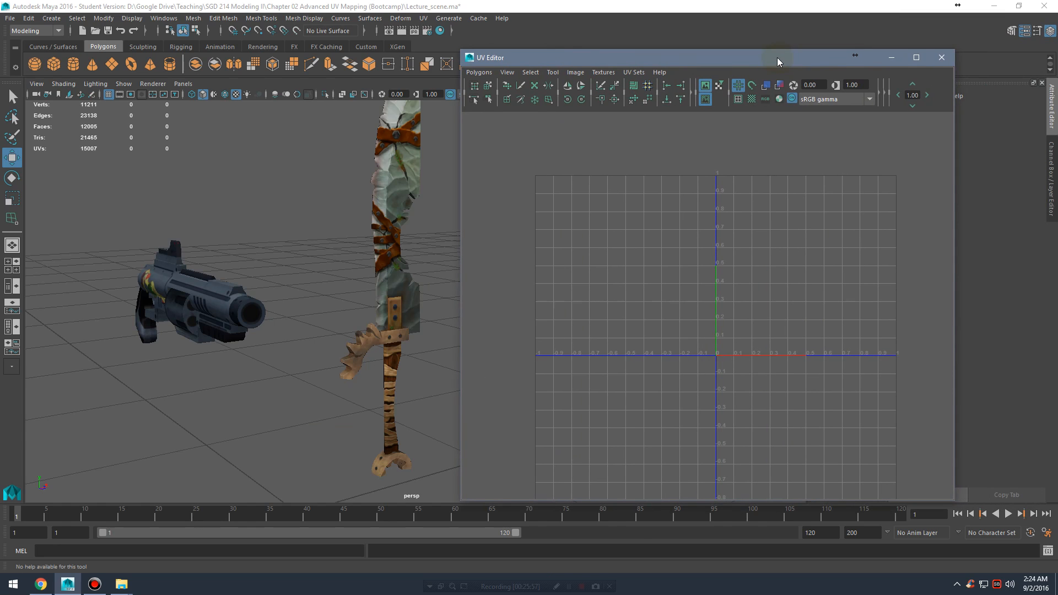
Step: Maximize the UV Editor and frame the sword's shells within the 0 to 1 UV space for close inspection
double_click(777, 57)
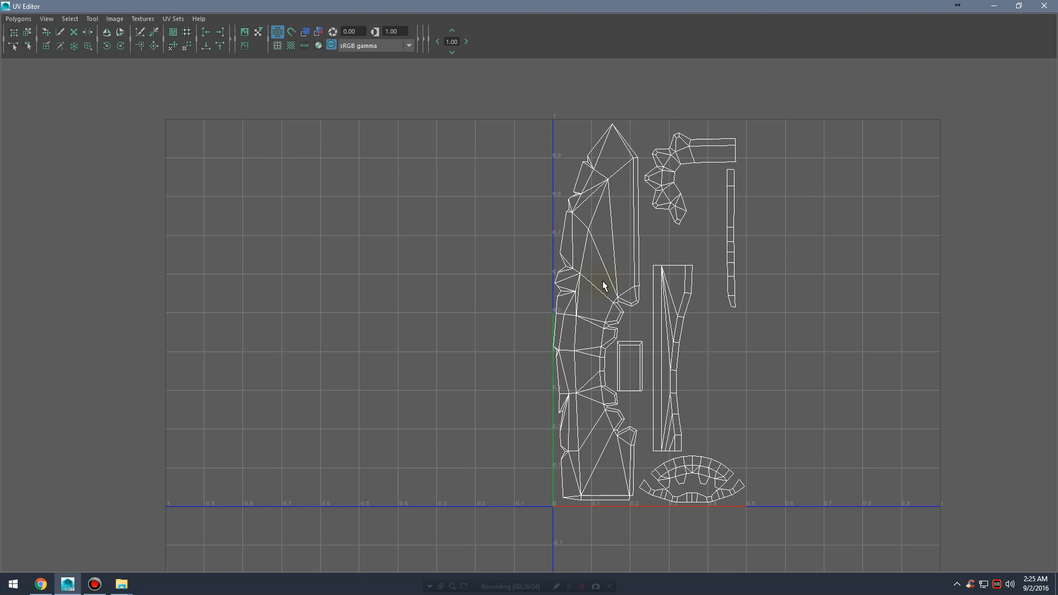
middle_click_drag(602, 280, 505, 283, "alt")
right_click_drag(505, 283, 621, 304, "alt")
middle_click_drag(621, 304, 555, 297, "alt")
right_click_drag(555, 297, 642, 292, "alt")
middle_click_drag(642, 292, 627, 278, "alt")
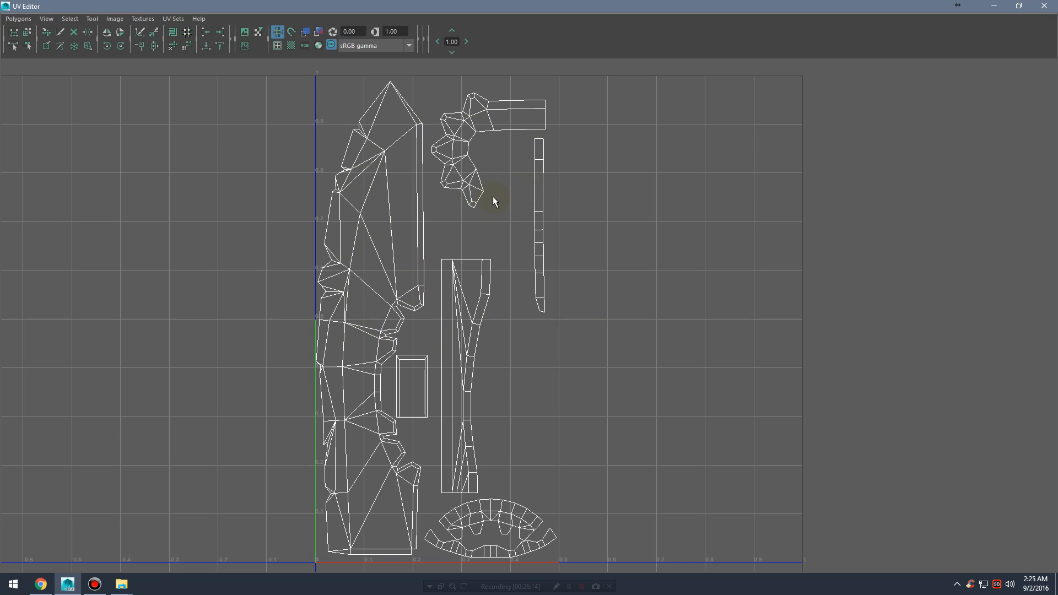
Step: Collapse and re-expand the first group of UV Editor tools to demonstrate how tool groups hide and show
left_click(3, 43)
left_click(3, 43)
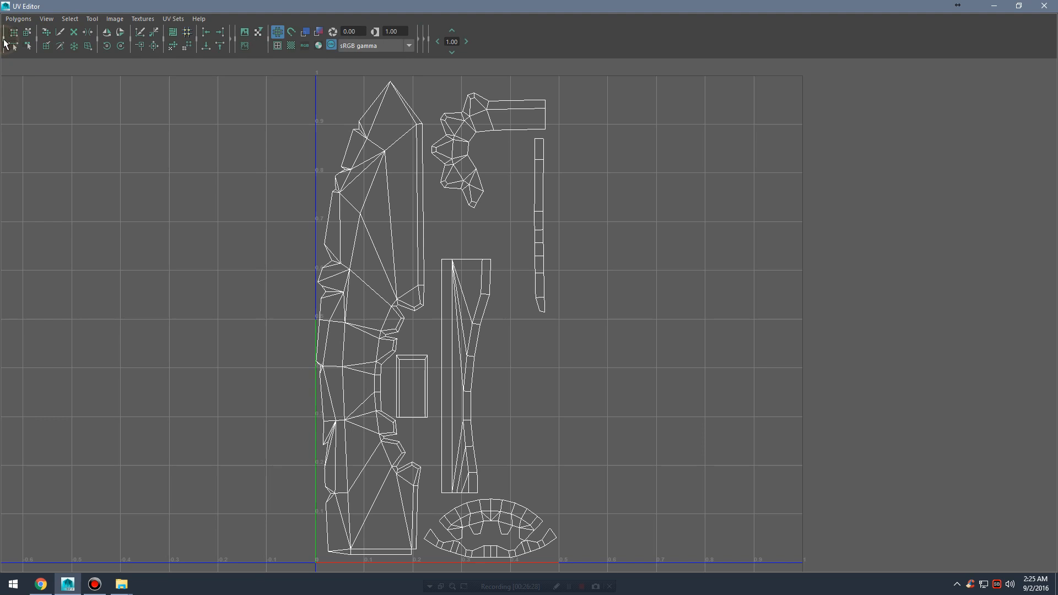
left_click(5, 43)
left_click(5, 43)
left_click(5, 40)
left_click(4, 40)
Step: Collapse and re-expand the image display tools, and reveal the hidden group of tools beside the alignment tools
left_click(235, 40)
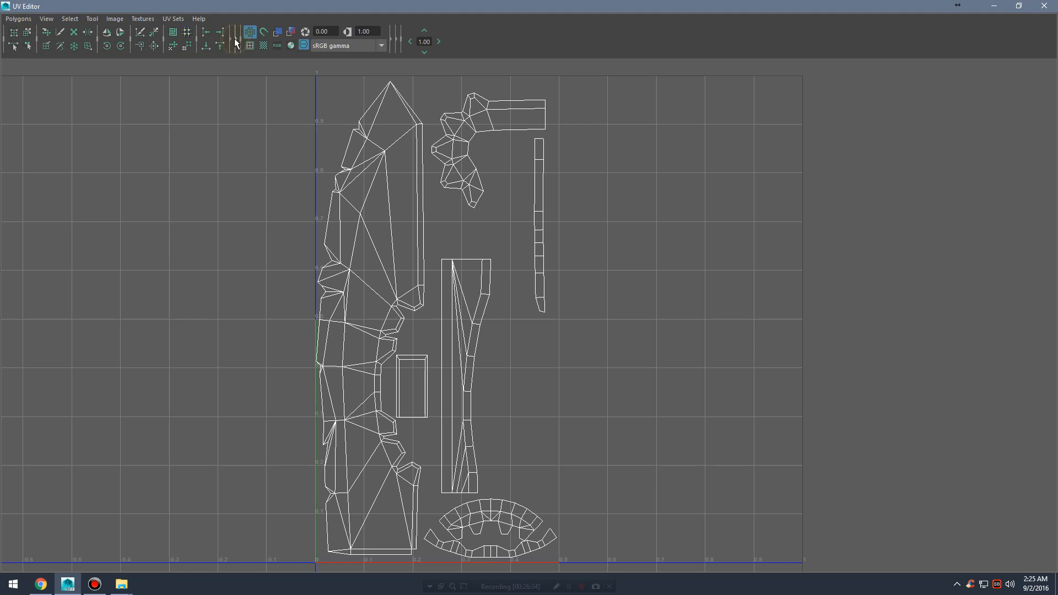
left_click(235, 40)
left_click(229, 40)
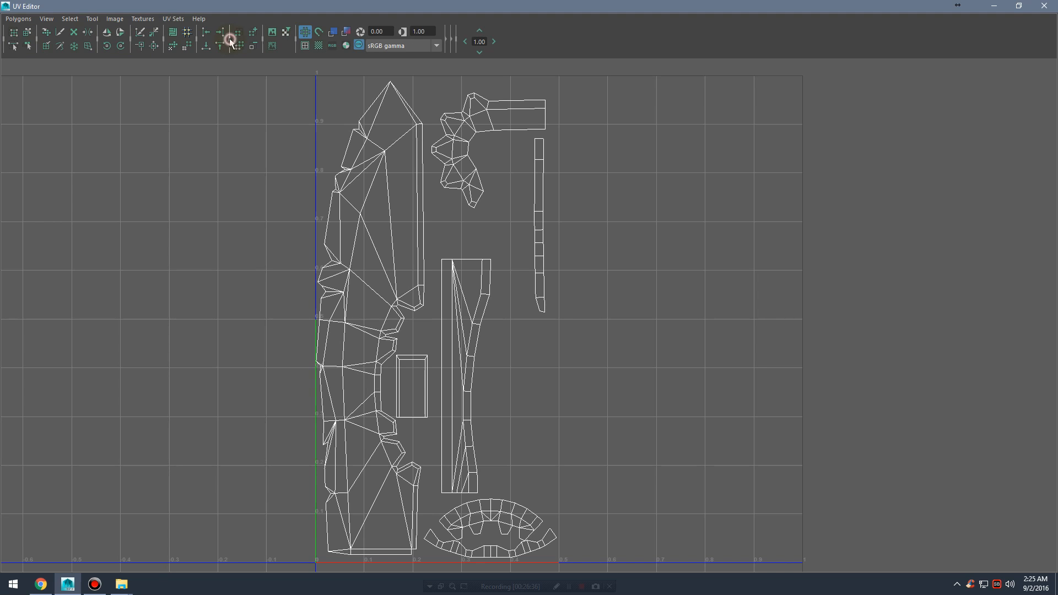
Step: Collapse the icon group beside the alignment tools, and turn on the Windows Magnifier at 200% with its window moved aside
left_click(230, 40)
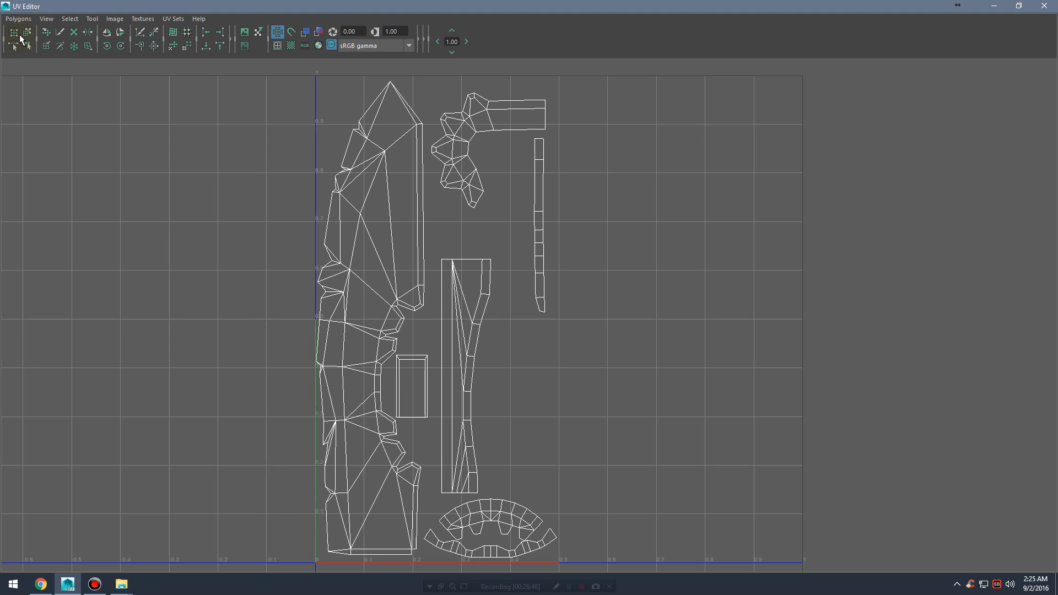
key("super+plus")
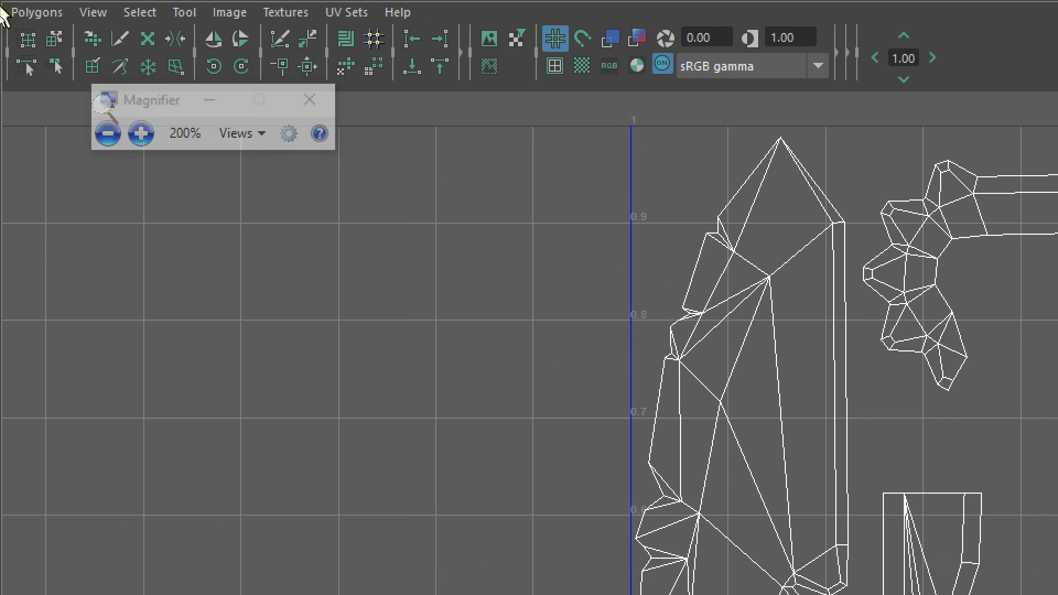
left_click(113, 119)
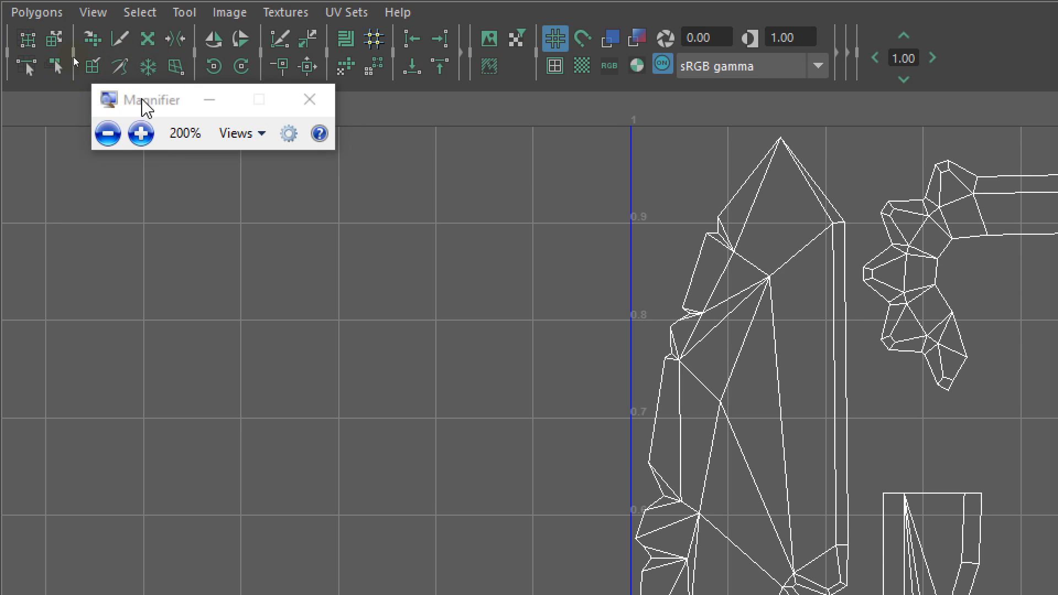
left_click_drag(142, 105, 135, 521)
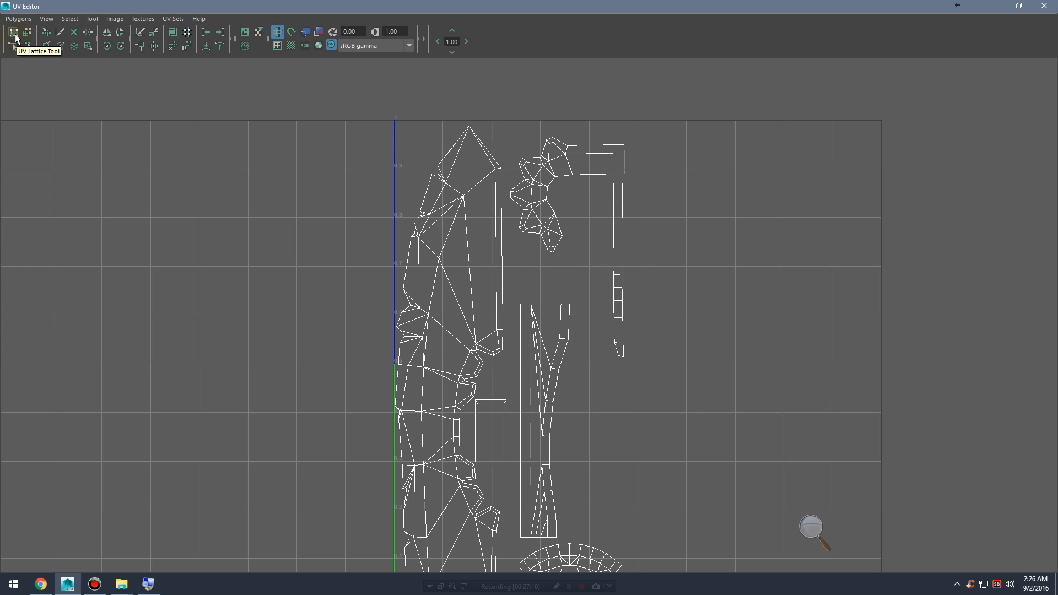
Step: Activate the UV Lattice Tool in UV selection mode and place a lattice over the large shell's upper outer edge, with the Magnifier moved aside
left_click(14, 34)
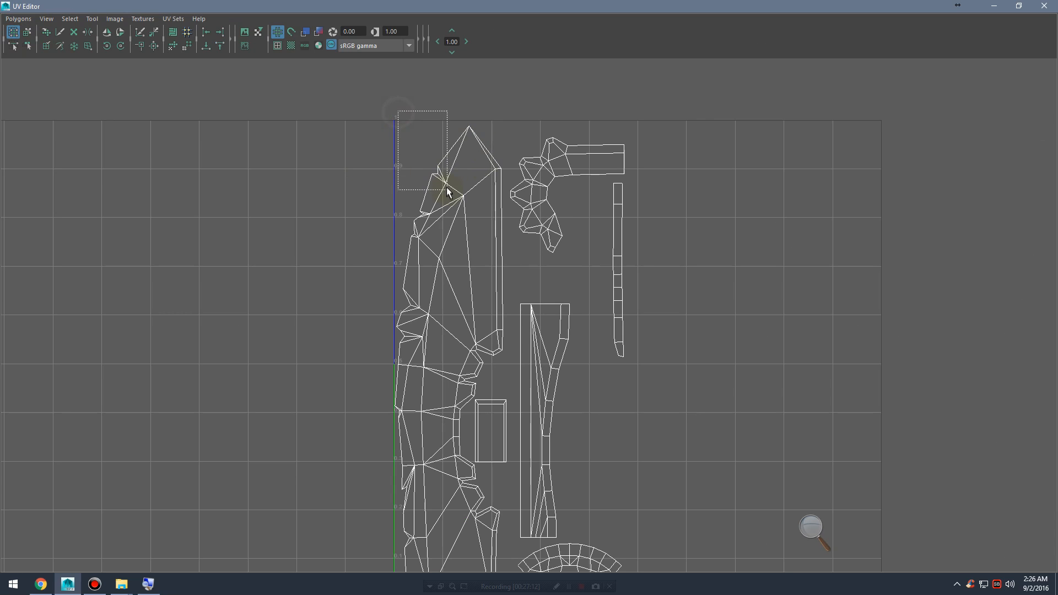
right_click(459, 180)
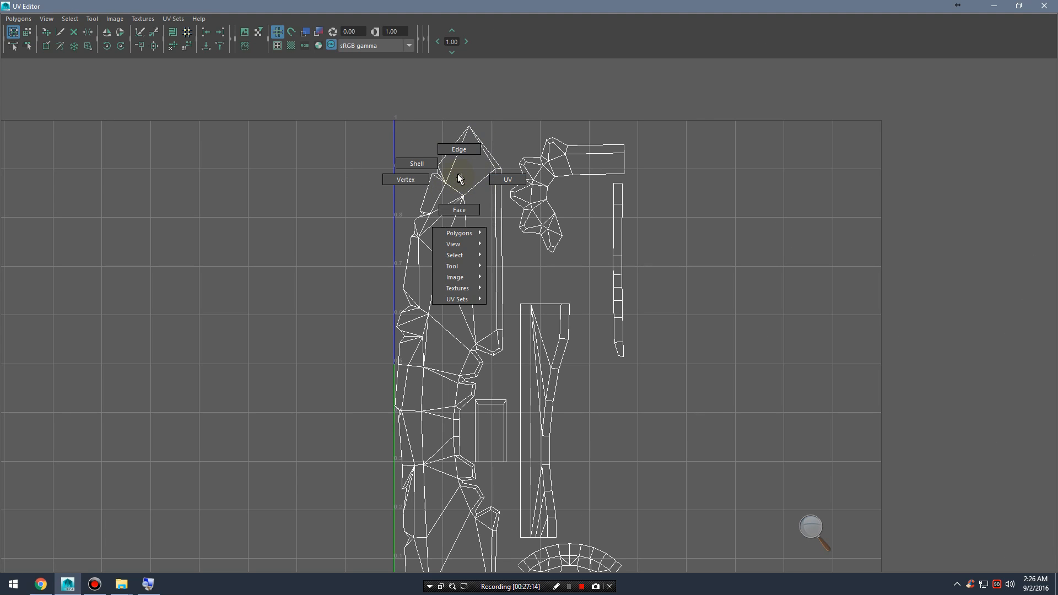
right_click_drag(458, 177, 502, 180)
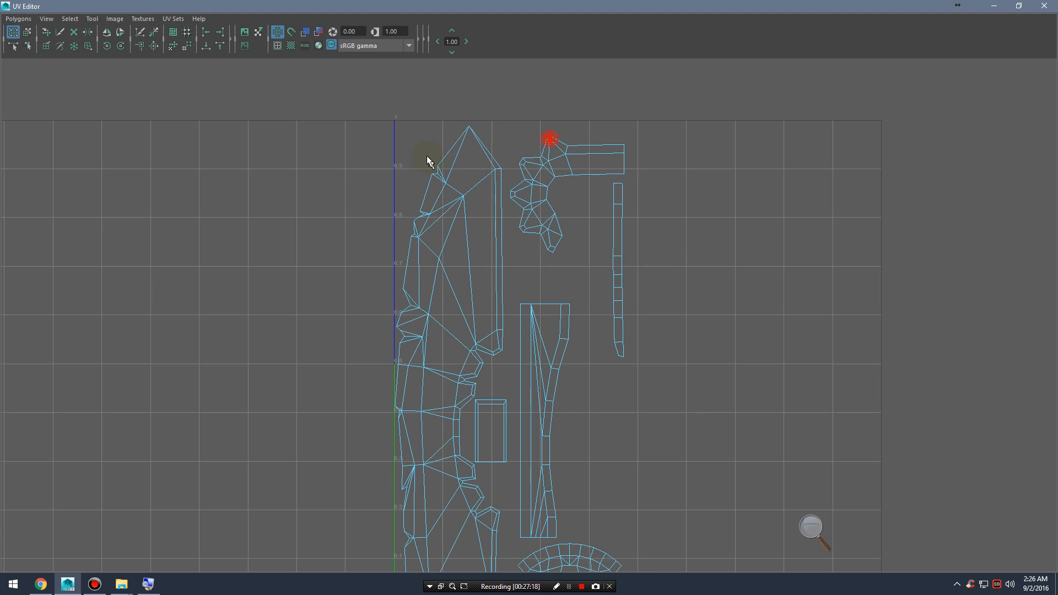
left_click_drag(427, 155, 450, 187)
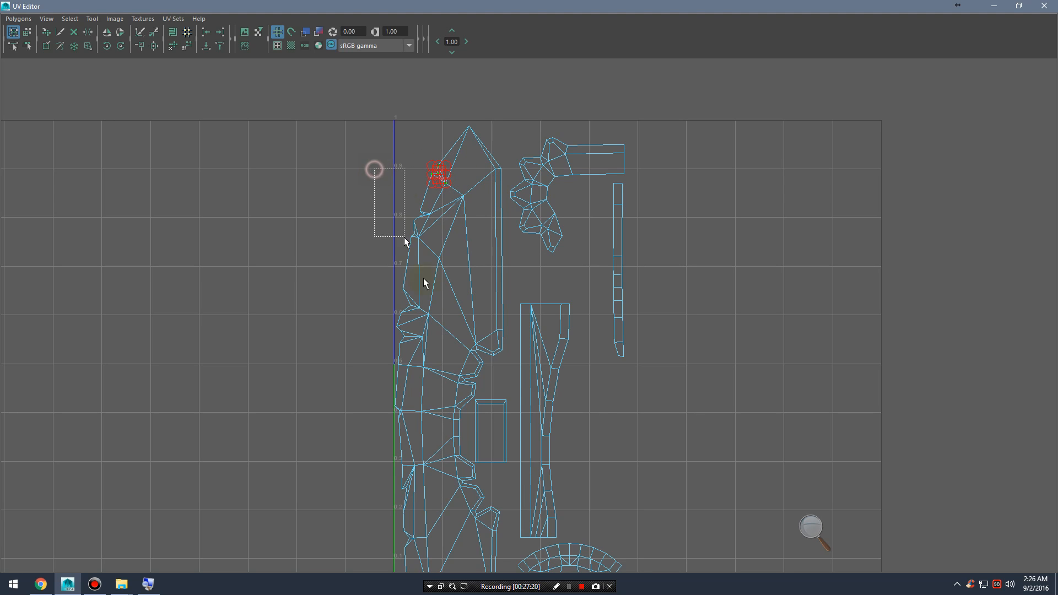
left_click_drag(404, 240, 451, 365)
right_click_drag(446, 275, 573, 291, "alt")
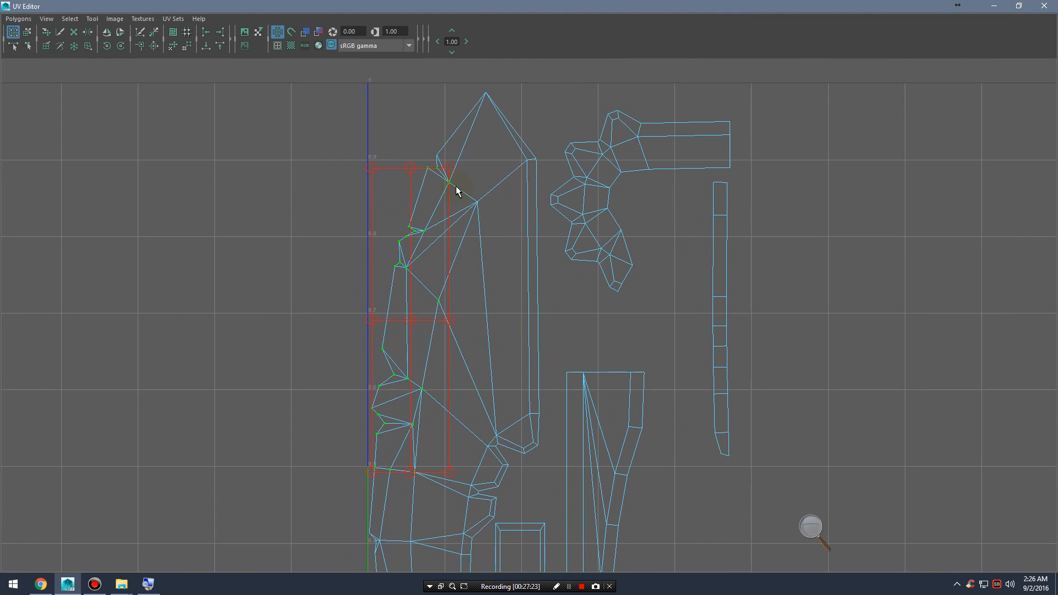
left_click(812, 527)
left_click_drag(834, 514, 848, 568)
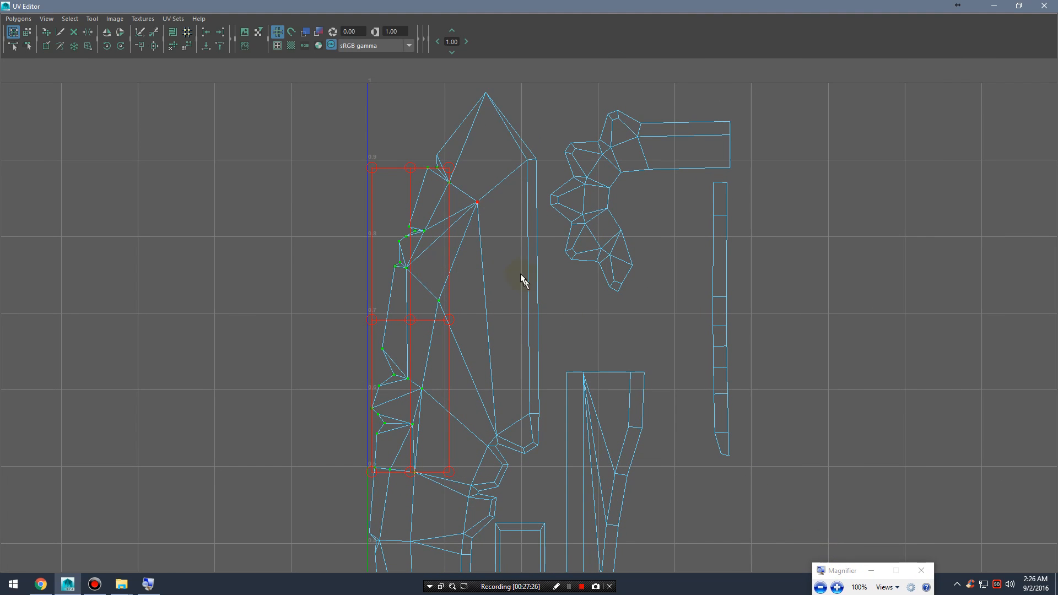
Step: Try to reshape the enclosed UVs by moving the lattice's upper control points
left_click_drag(409, 169, 395, 137)
mouse_move(447, 173)
left_mouse_down()
mouse_move(491, 160)
mouse_move(451, 180)
mouse_move(437, 173)
left_mouse_up()
left_click_drag(393, 138, 445, 168)
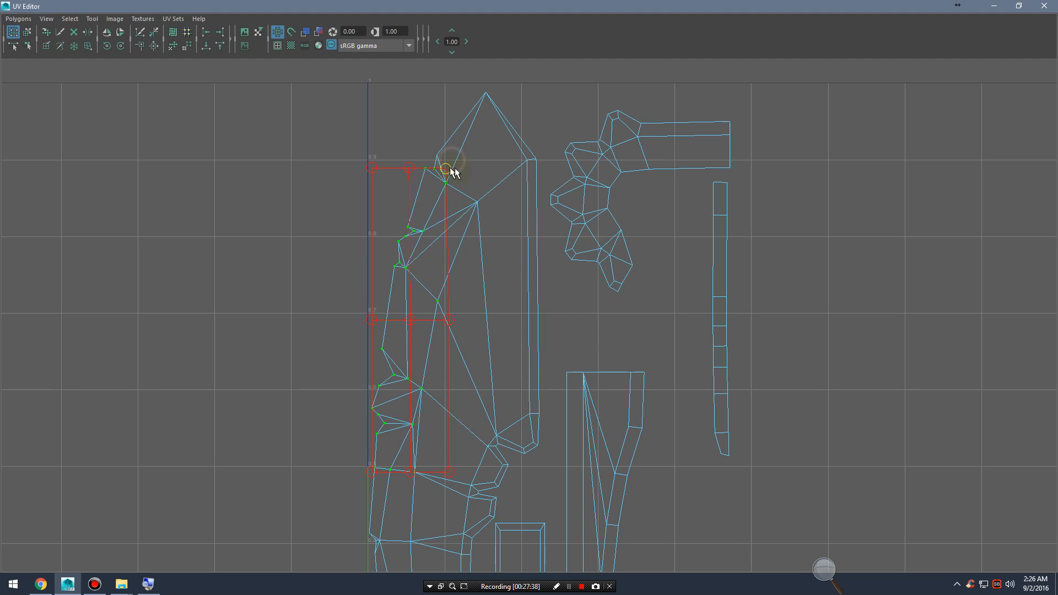
Step: Undo the lattice edits back to the small lattice around the notch near the large shell's tip
key("ctrl+z")
key("ctrl+z")
key("ctrl+z")
key("ctrl+z")
key("ctrl+z")
key("ctrl+z")
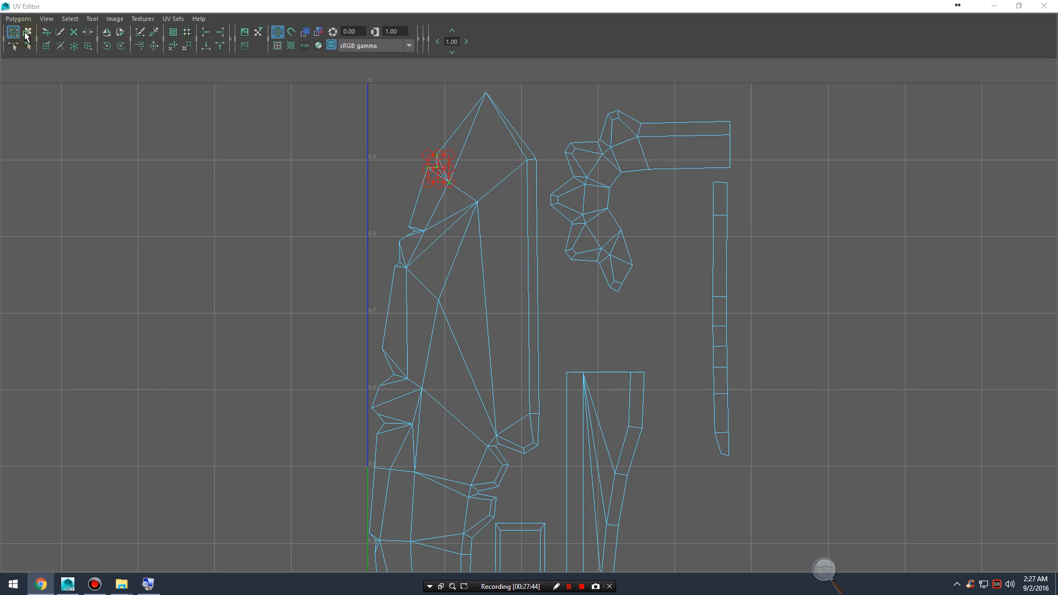
Step: Activate the Move UV Shell tool, select the large pointed shell from its tip and nudge the whole shell slightly
left_click(27, 36)
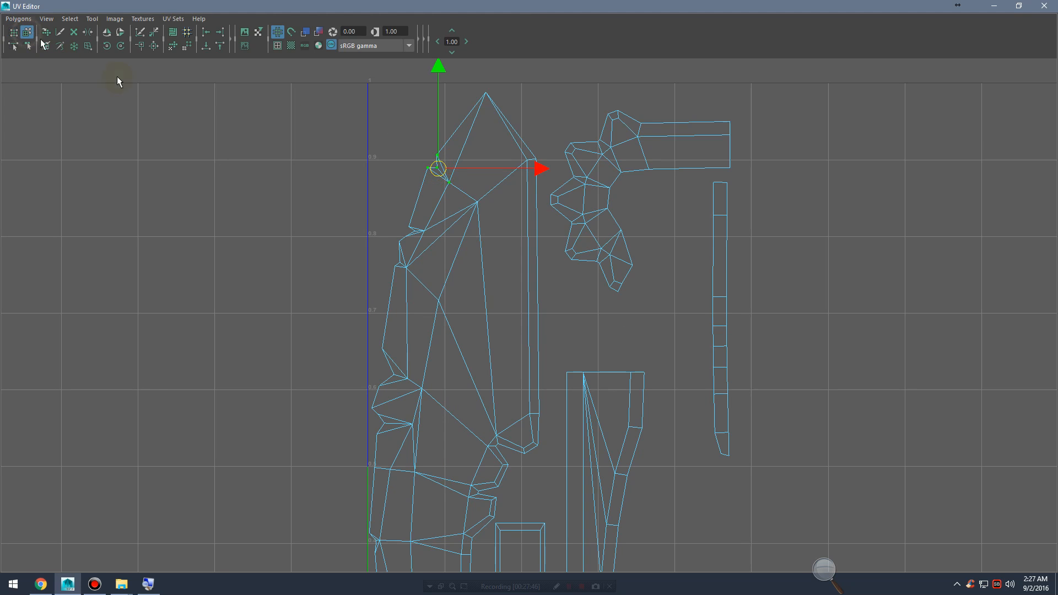
left_click(561, 89)
double_click(484, 91)
left_click(556, 98)
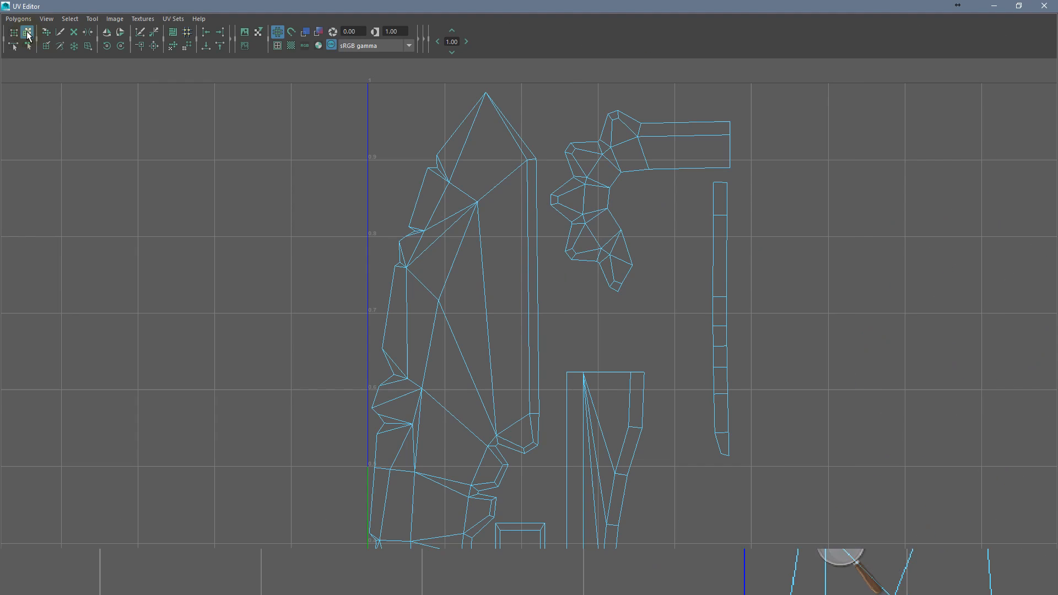
left_click_drag(464, 79, 500, 107)
right_click_drag(503, 250, 463, 259, "alt")
middle_click_drag(573, 389, 578, 233, "alt")
right_click_drag(652, 234, 559, 234, "alt")
middle_click_drag(559, 235, 510, 295, "alt")
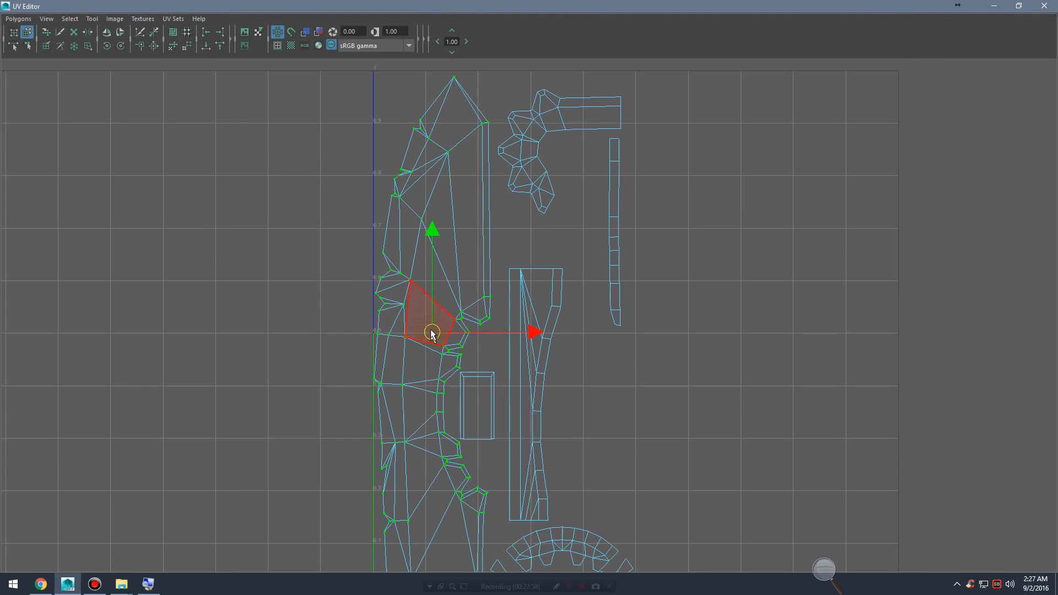
mouse_move(432, 334)
left_mouse_down()
mouse_move(330, 317)
mouse_move(444, 268)
mouse_move(408, 335)
mouse_move(442, 284)
mouse_move(433, 335)
left_mouse_up()
middle_click_drag(509, 125, 508, 186, "alt")
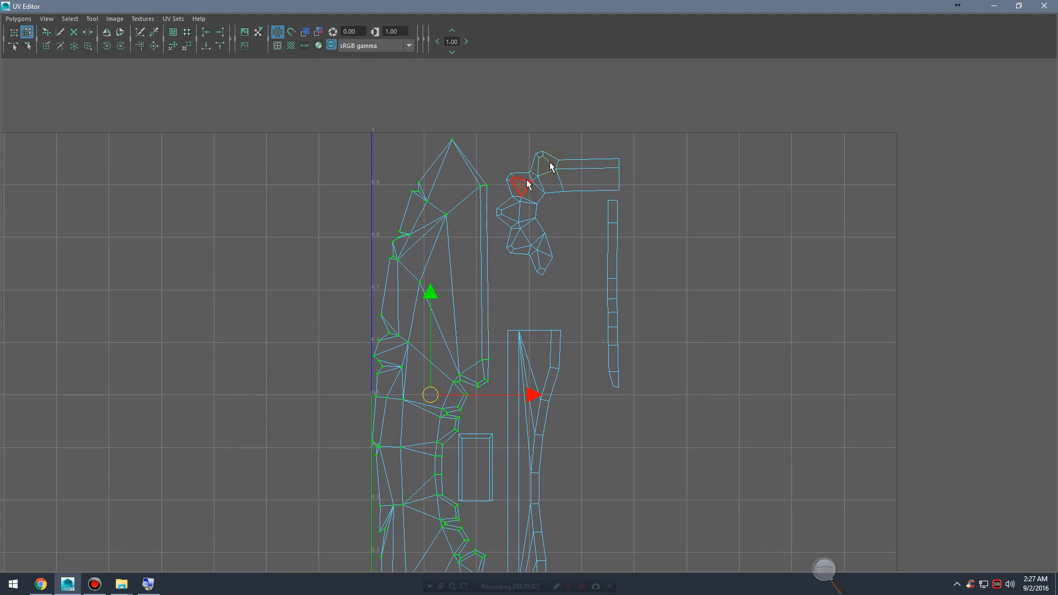
Step: Try to move the entire toothed shell with the Move UV Shell tool, then undo the move
left_click(541, 150)
left_click_drag(567, 214, 552, 227)
key("ctrl+z")
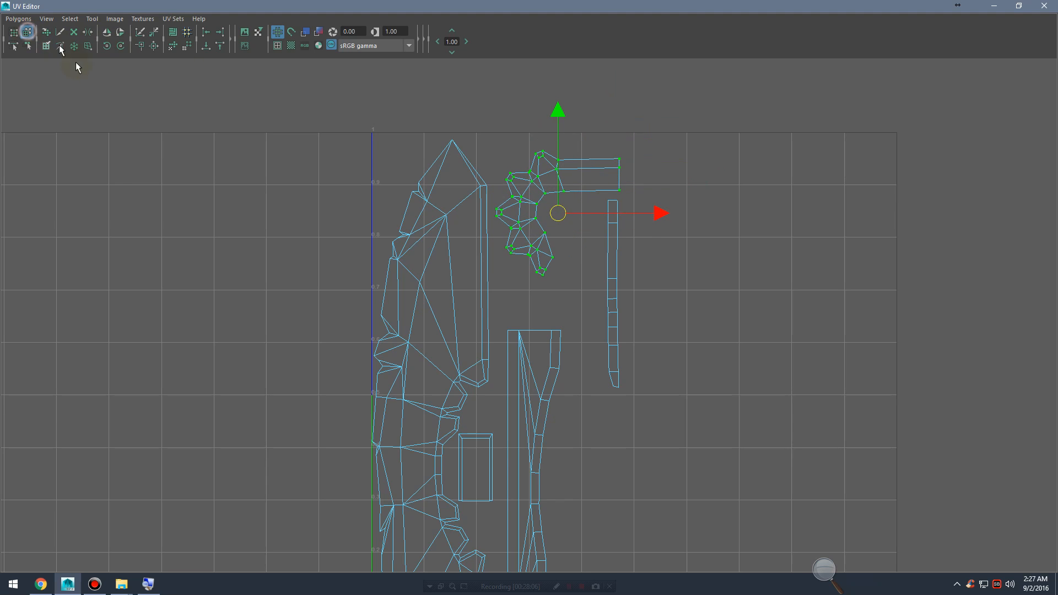
Step: Switch to the Select Shortest Edge Path tool and return to the Move UV Shell tool
left_click(38, 40)
left_click(39, 42)
left_click(27, 46)
left_click(10, 47)
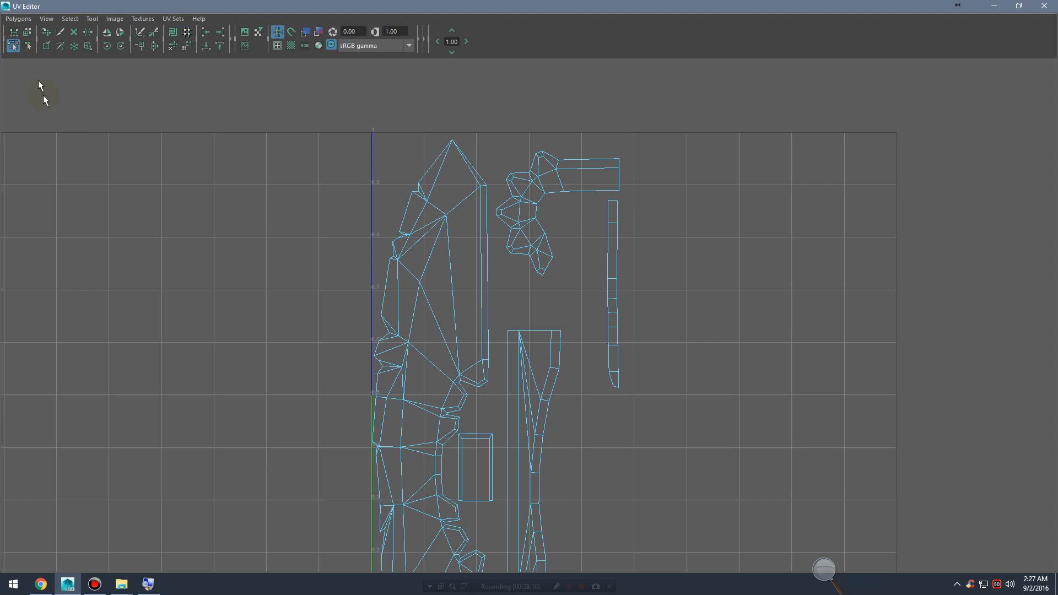
left_click(11, 19)
left_click(122, 4)
left_click(27, 32)
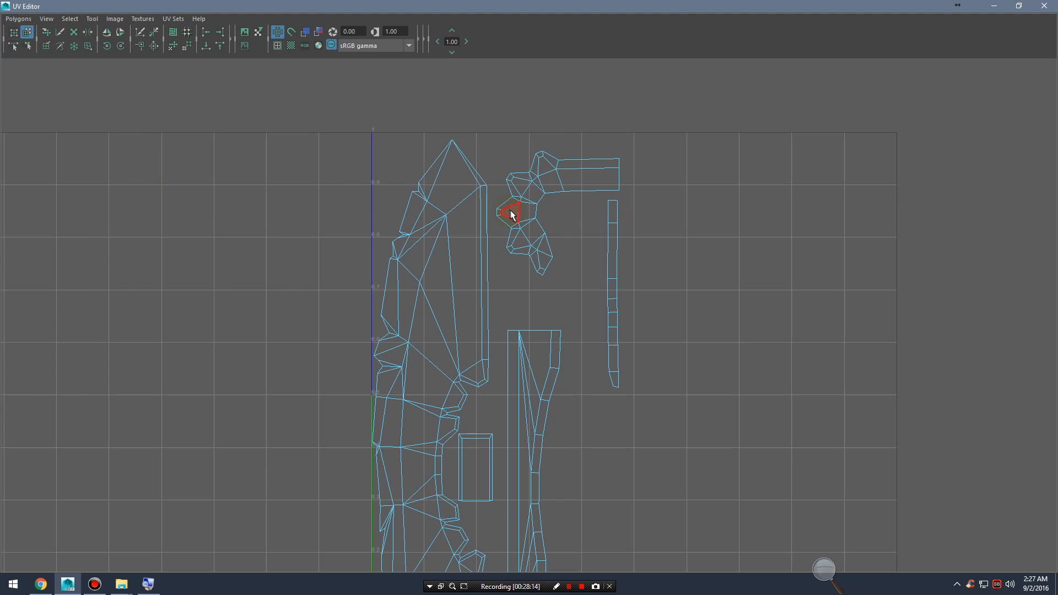
left_click(29, 34)
Step: Select one corner UV on the toothed shell and compare the rotate, scale, lattice and shell-move manipulators on it
left_click(596, 176)
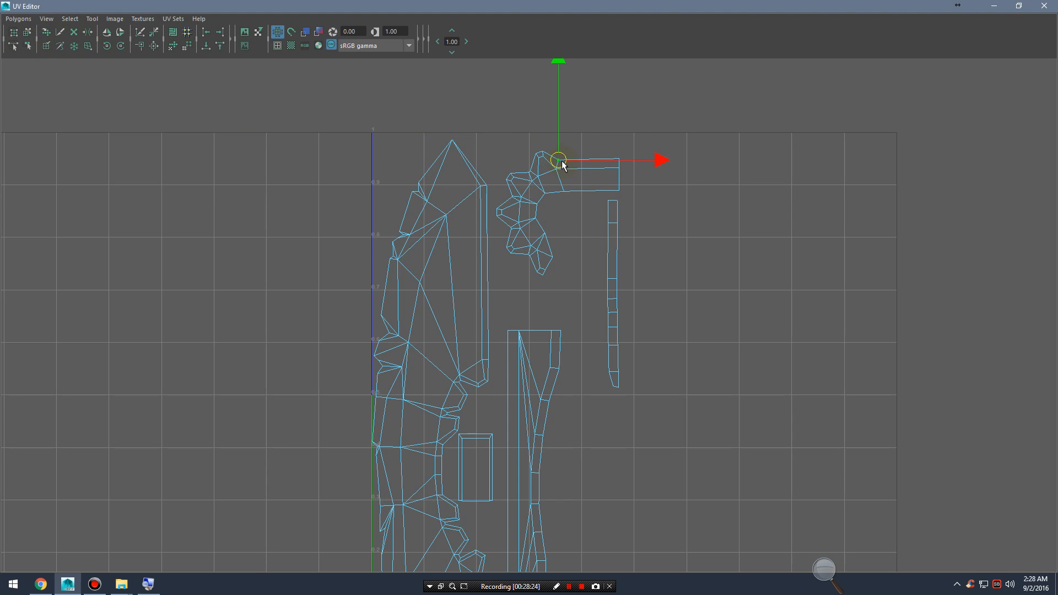
key("e")
key("r")
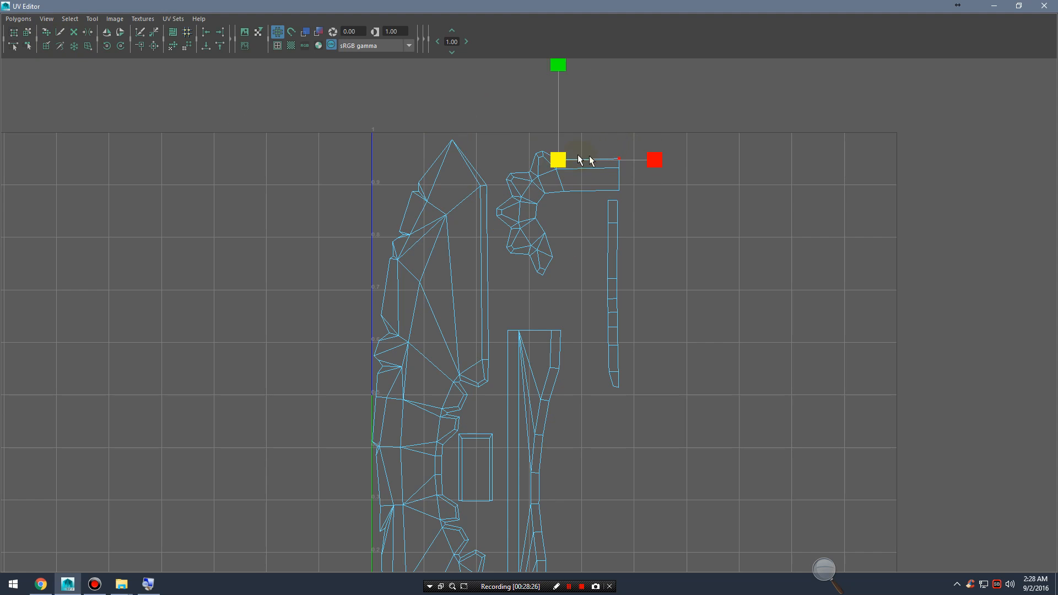
left_click(13, 32)
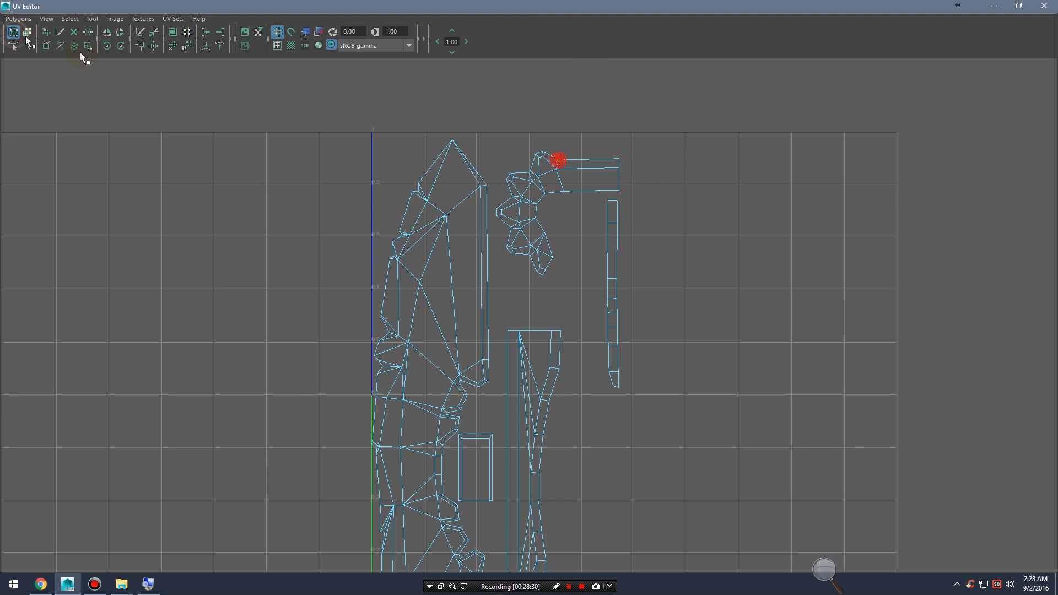
left_click(27, 31)
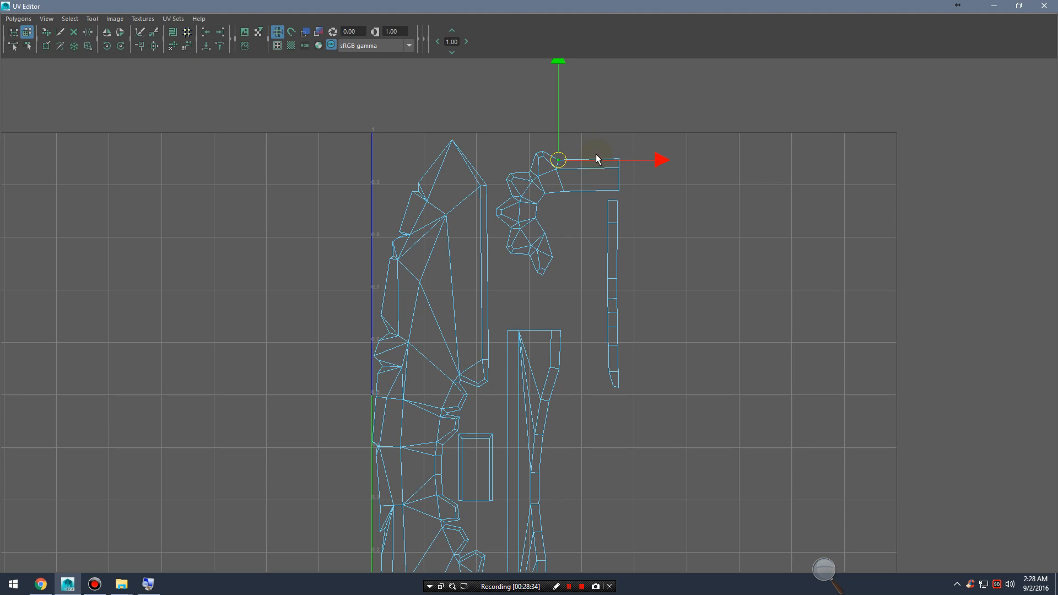
left_click(28, 33)
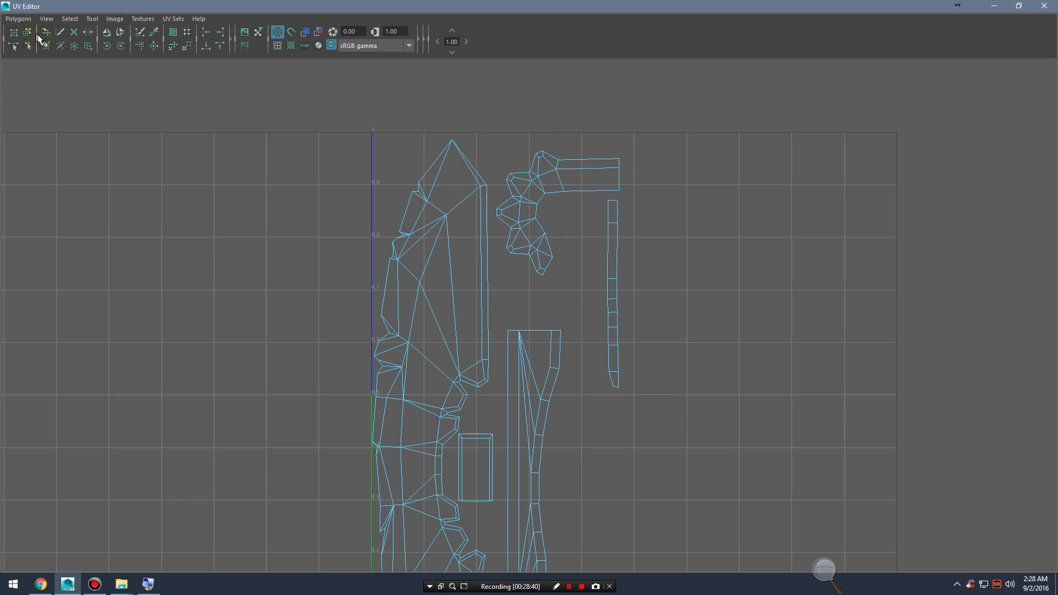
Step: Try to move the toothed shell's corner UV alone with the standard Move tool, then undo the move
key("w")
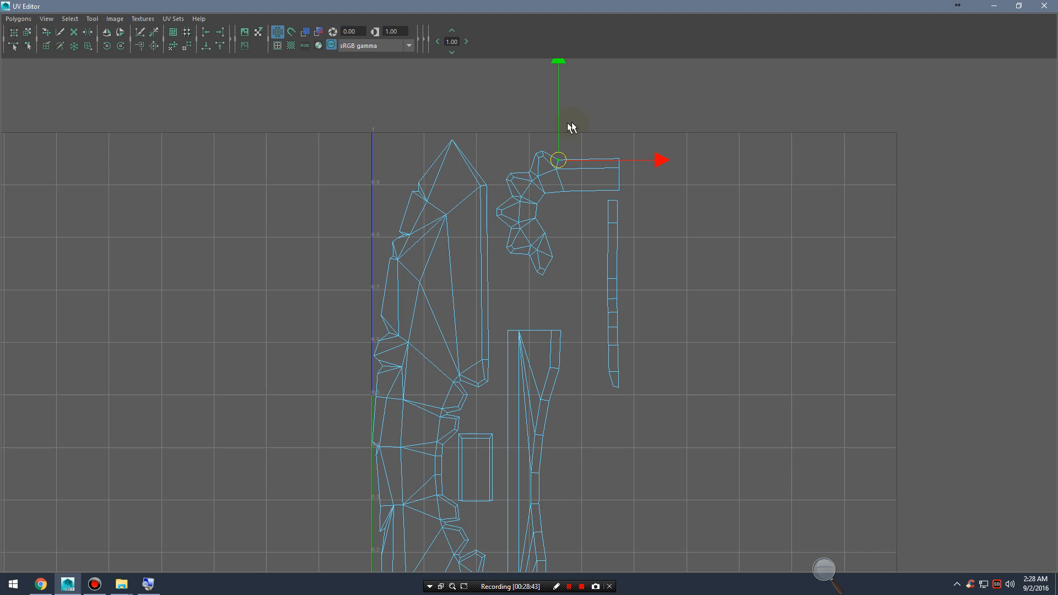
left_click_drag(573, 160, 583, 157)
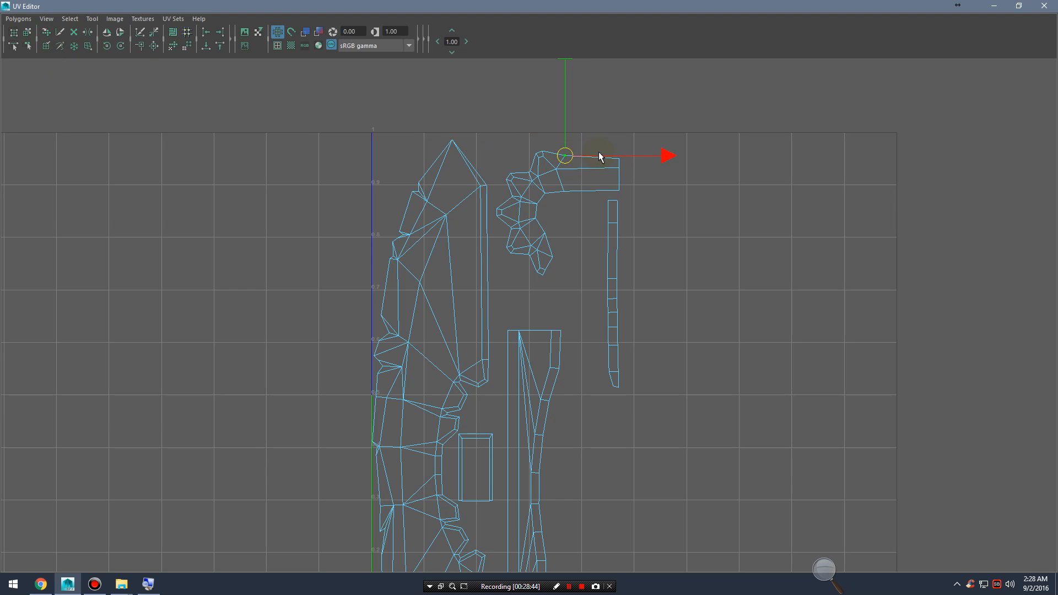
key("ctrl+z")
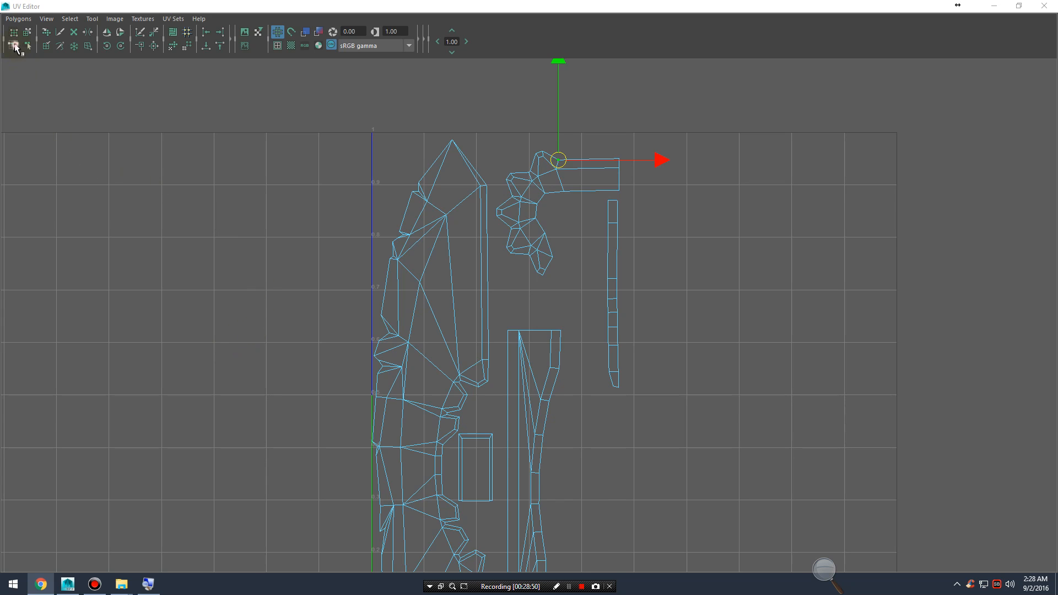
Step: Use the Select Shortest Edge Path tool to select the edges from the large shell's tip to the inner vertex below
left_click(15, 46)
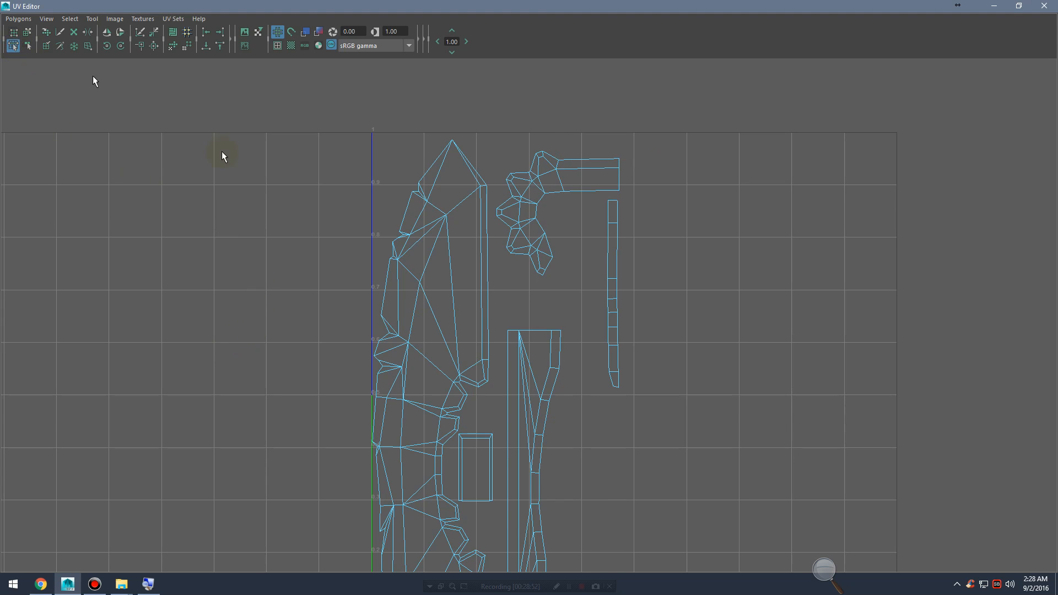
middle_click_drag(524, 221, 570, 302, "alt")
right_click_drag(539, 316, 848, 330, "alt")
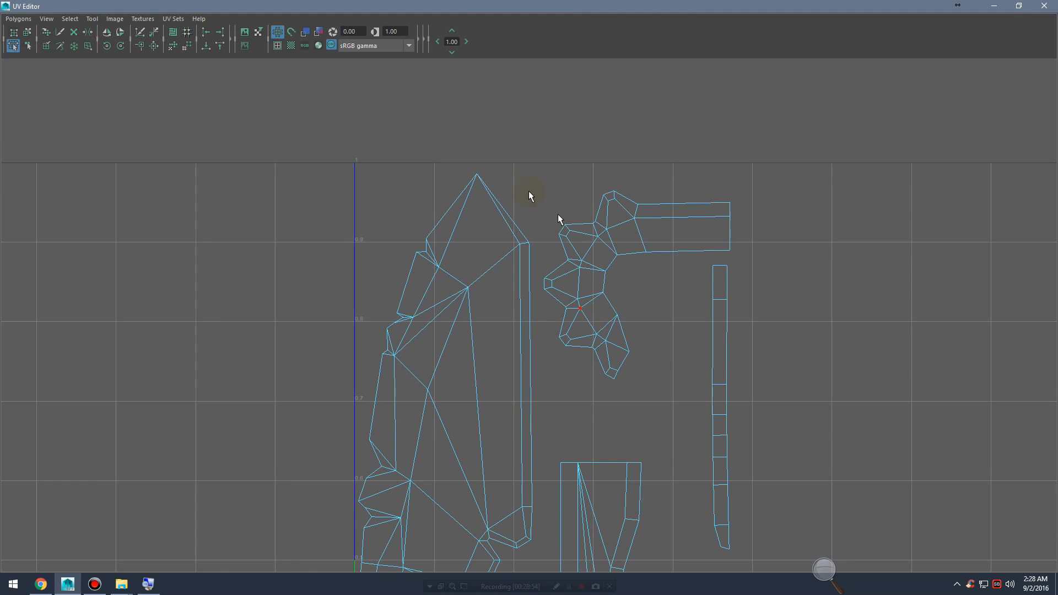
left_click(477, 176)
middle_click_drag(567, 378, 564, 292, "alt")
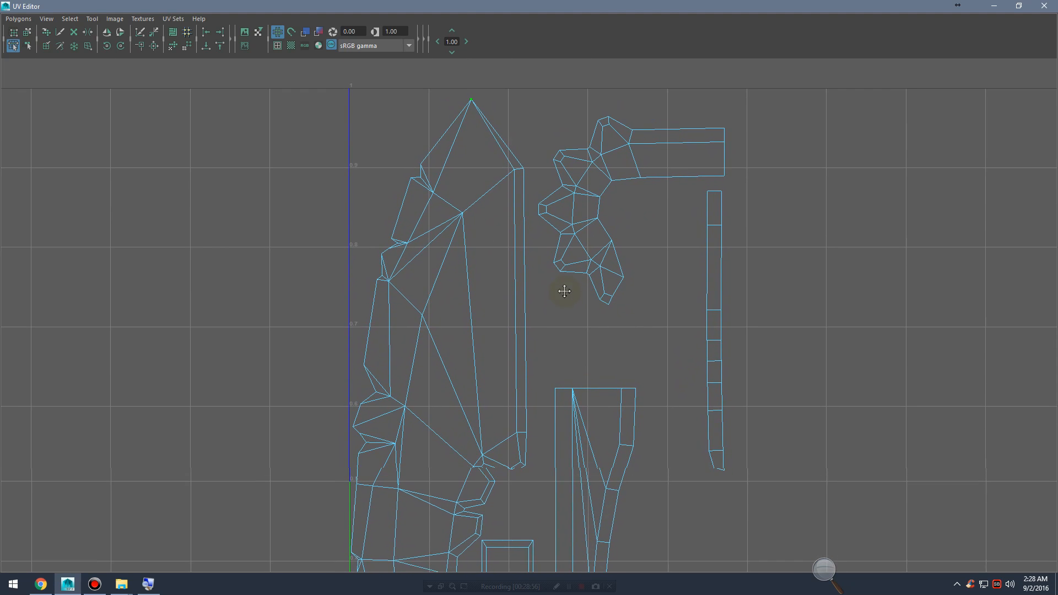
middle_click_drag(492, 132, 492, 164, "alt")
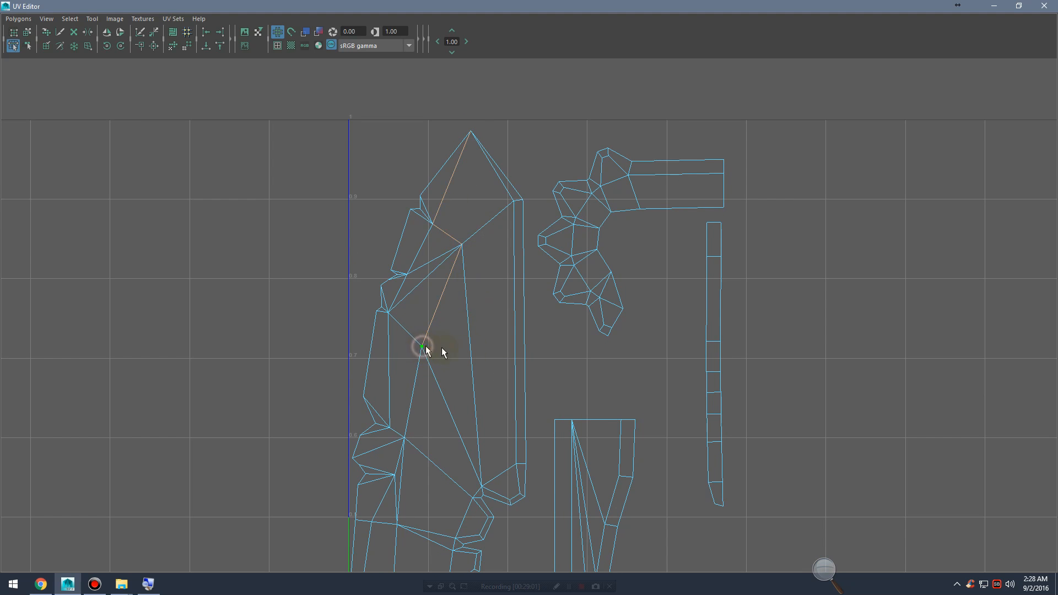
middle_click_drag(487, 227, 489, 289, "alt")
right_click_drag(489, 289, 656, 334, "alt")
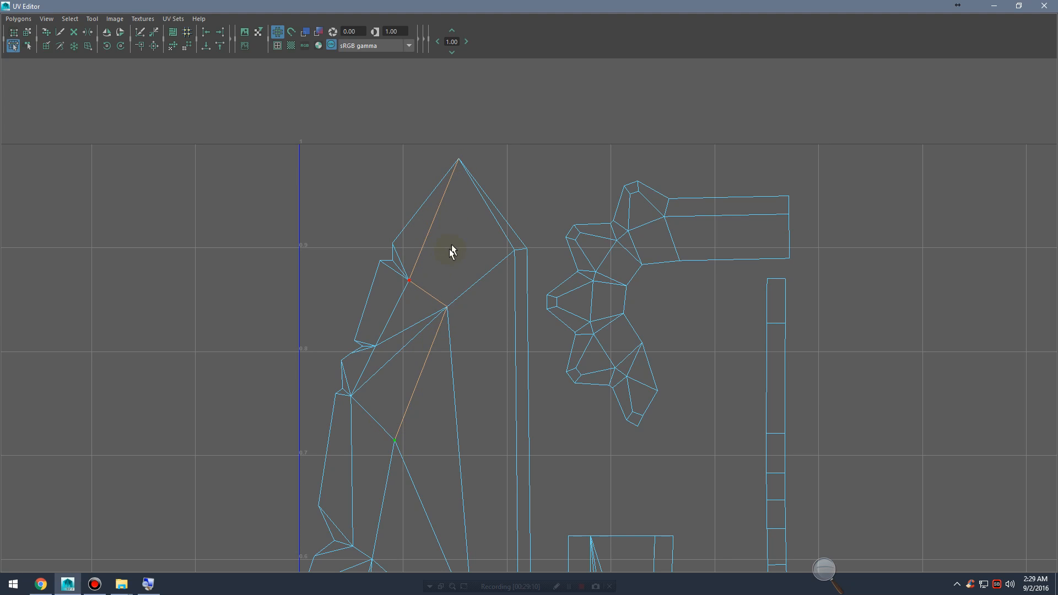
Step: Clear the selected edge path on the large shell and restart the Select Shortest Edge Path tool
left_click(380, 262)
middle_click_drag(490, 347, 472, 147, "alt")
middle_click_drag(489, 386, 476, 225, "alt")
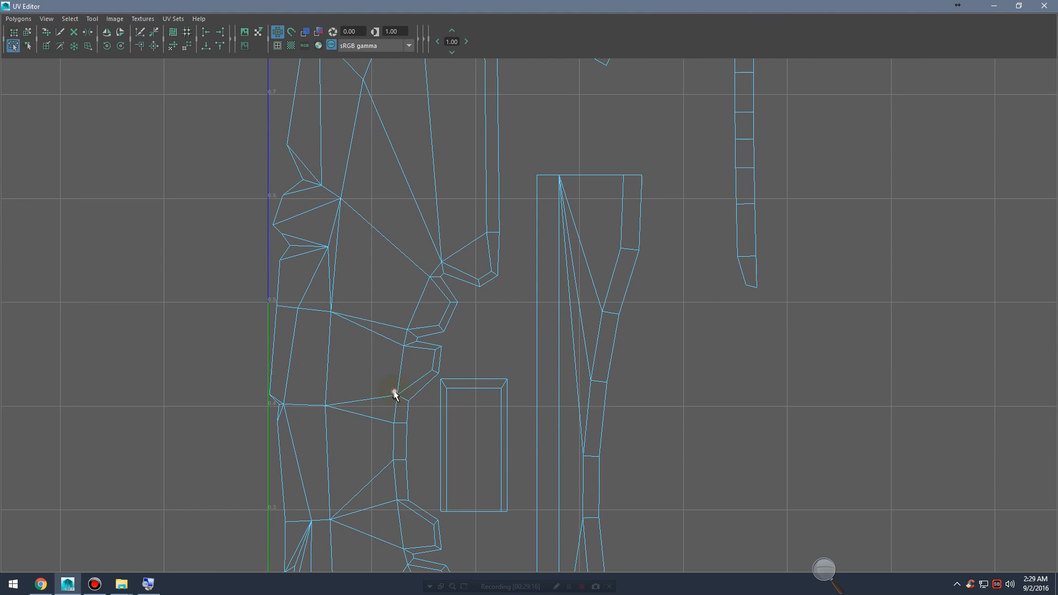
middle_click_drag(458, 223, 510, 401, "alt")
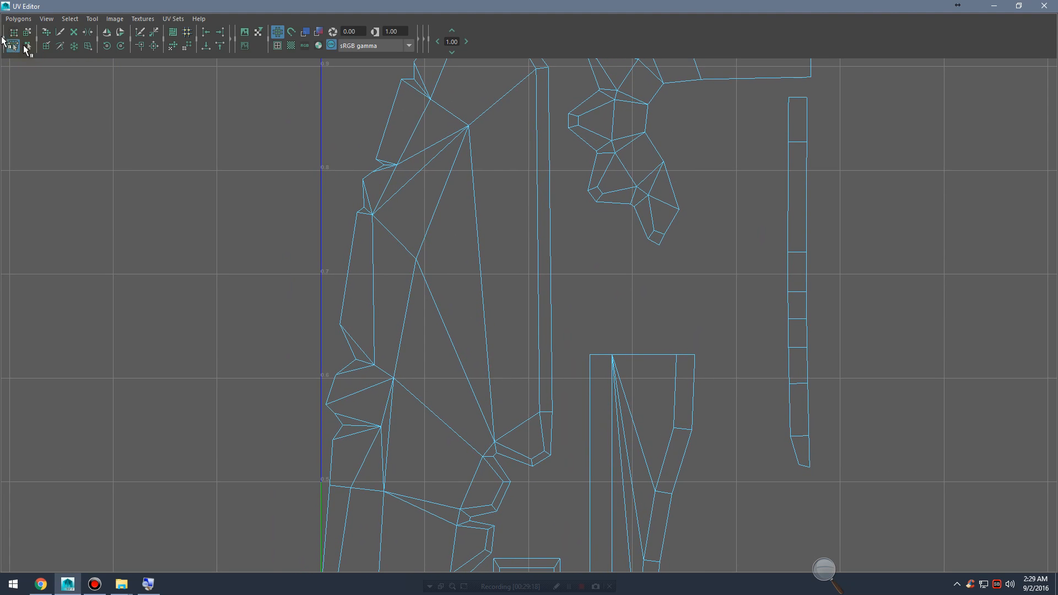
left_click(27, 47)
left_click(14, 47)
Step: Select the shortest edge path on the large shell from the inner vertex down along its notched side
middle_click_drag(458, 528, 425, 406, "alt")
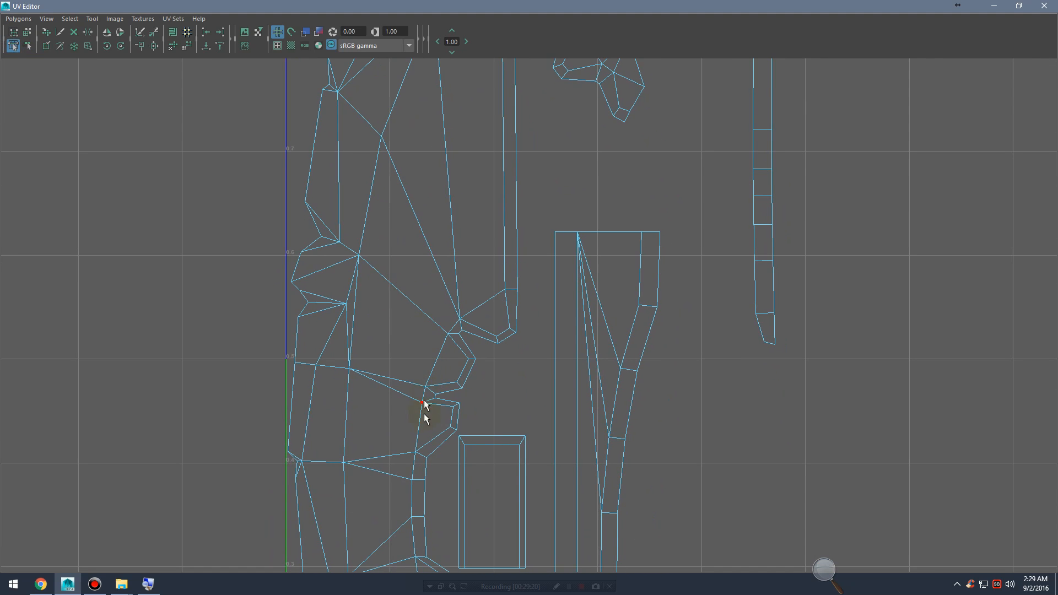
middle_click_drag(427, 187, 443, 232, "alt")
left_click(386, 170)
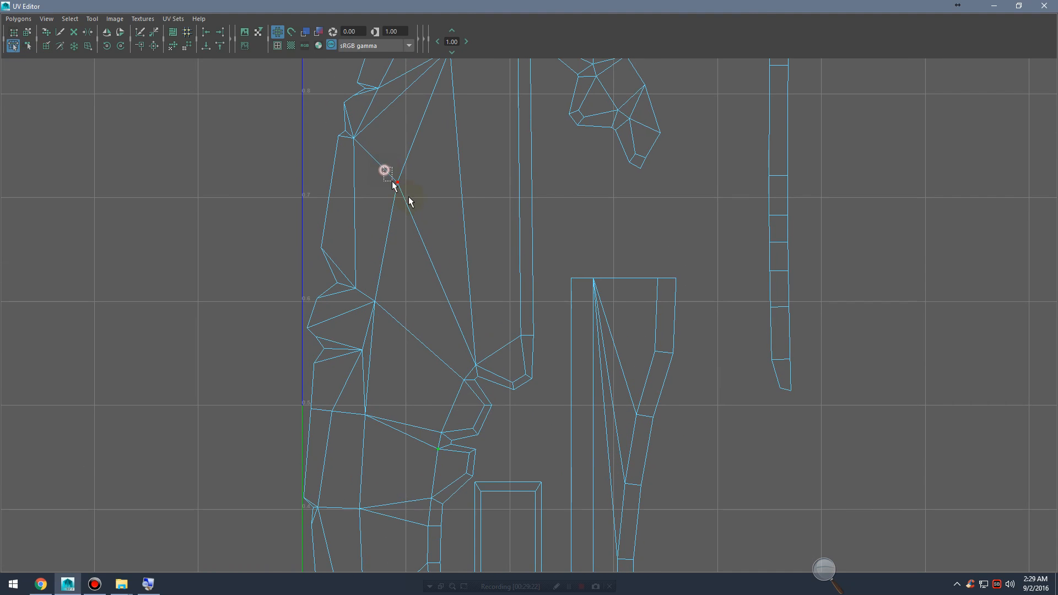
left_click(438, 449)
middle_click_drag(432, 182, 440, 374, "alt")
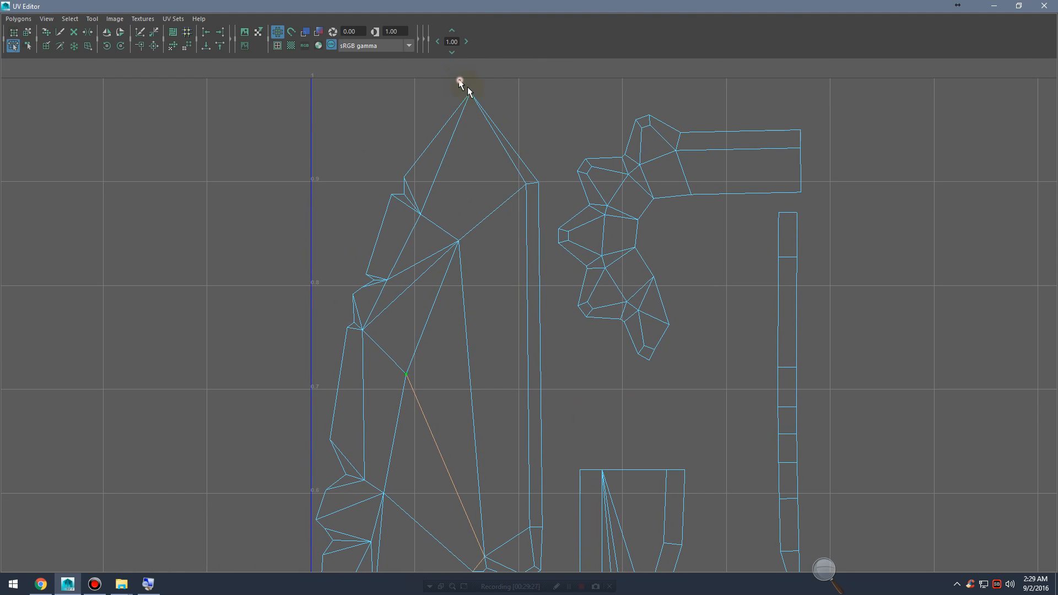
middle_click_drag(492, 451, 480, 256, "alt")
middle_click_drag(504, 391, 486, 244, "alt")
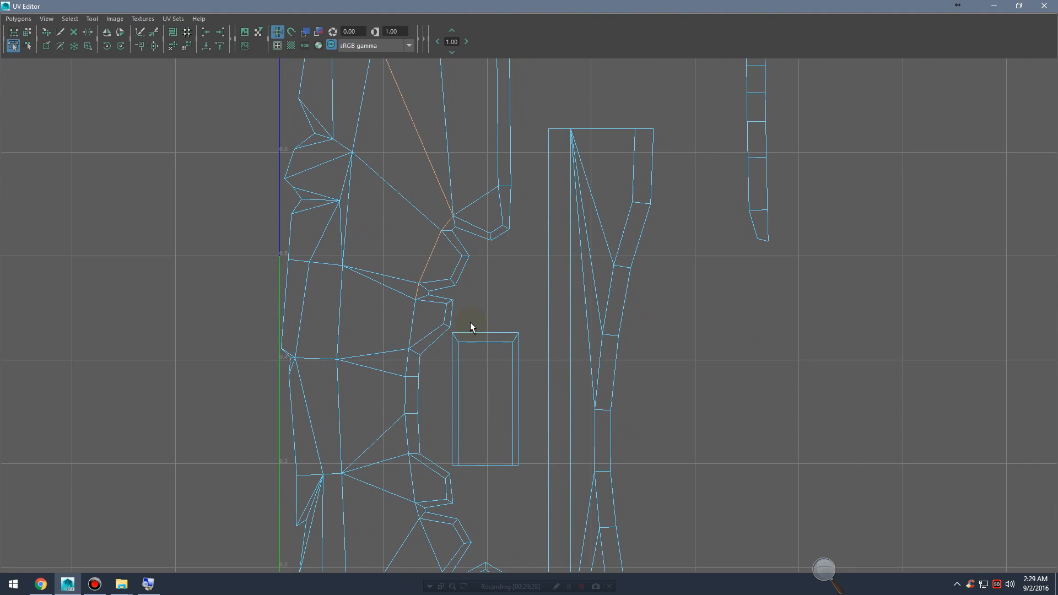
middle_click_drag(471, 322, 478, 198, "alt")
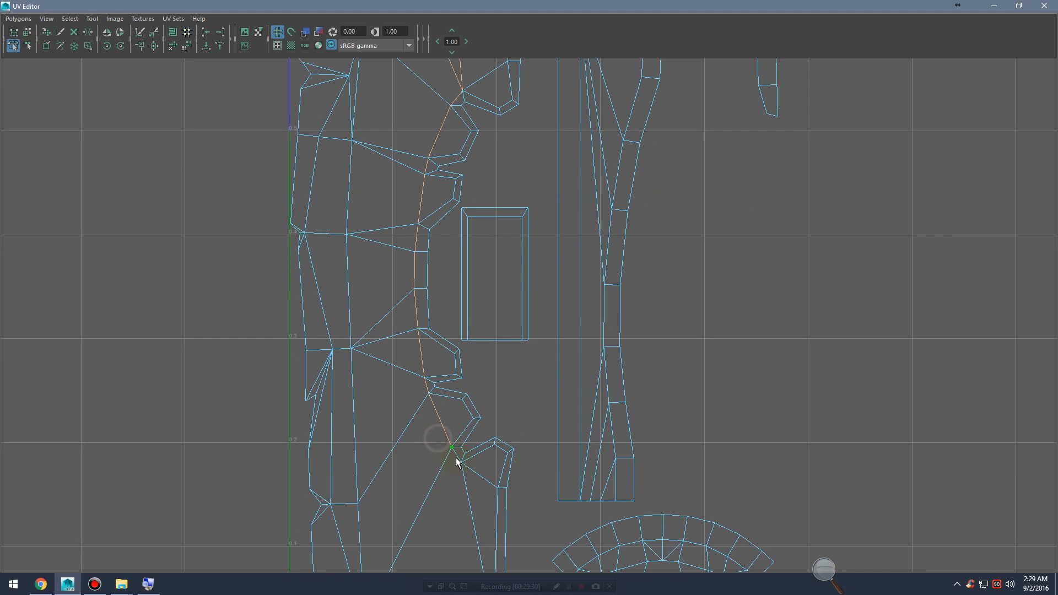
middle_click_drag(527, 381, 512, 365, "alt")
Step: Clear the path and pick a shortest edge path from the large shell's upper strip end to the matching lower strip vertex
left_click(511, 319)
middle_click_drag(498, 169, 477, 325, "alt")
middle_click_drag(492, 209, 487, 248, "alt")
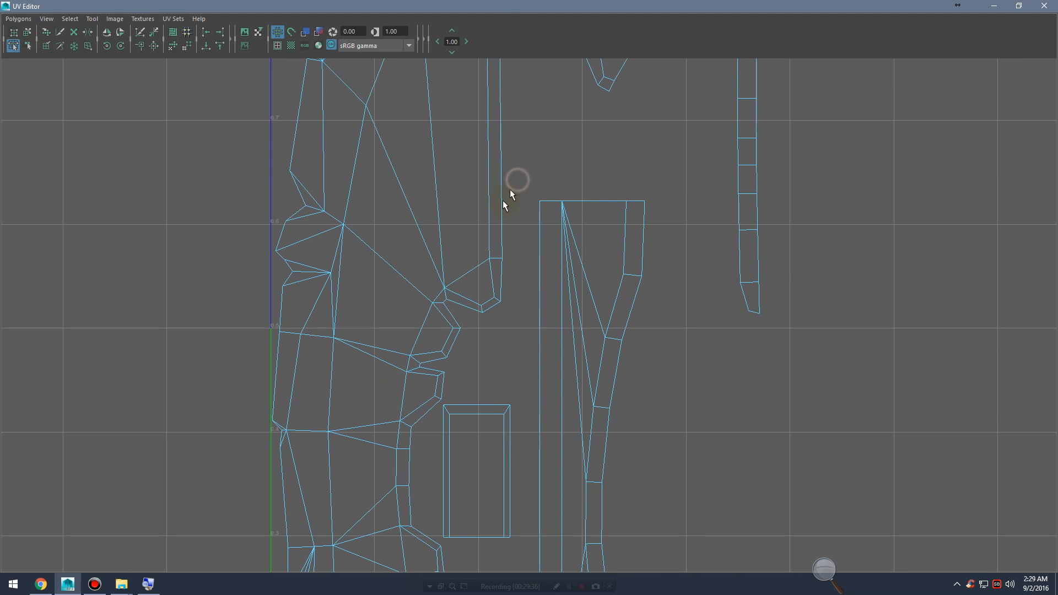
middle_click_drag(507, 306, 520, 139, "alt")
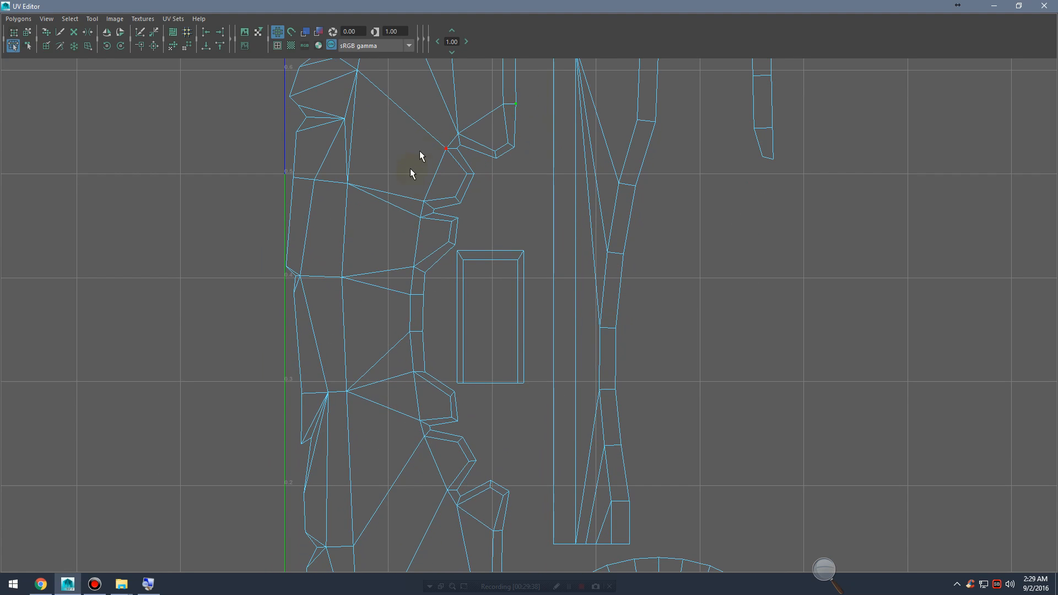
middle_click_drag(505, 433, 493, 343, "alt")
middle_click_drag(510, 168, 507, 256, "alt")
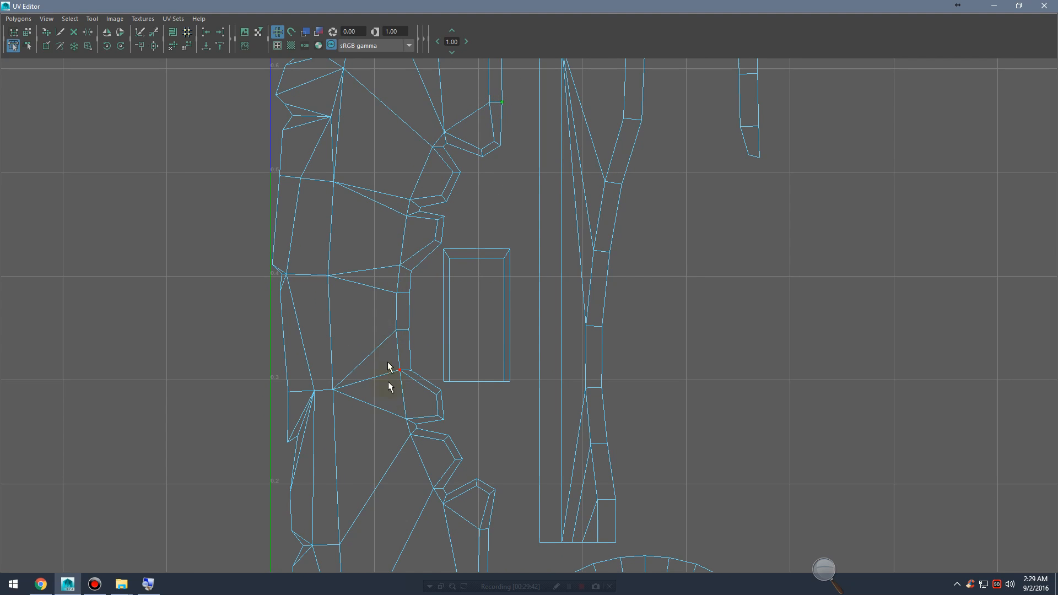
left_click(484, 528)
Step: Return to the standard selection tool in edge mode and select the short edge across the large shell's upper strip
left_click_drag(501, 94, 509, 105)
right_click_drag(497, 102, 497, 77)
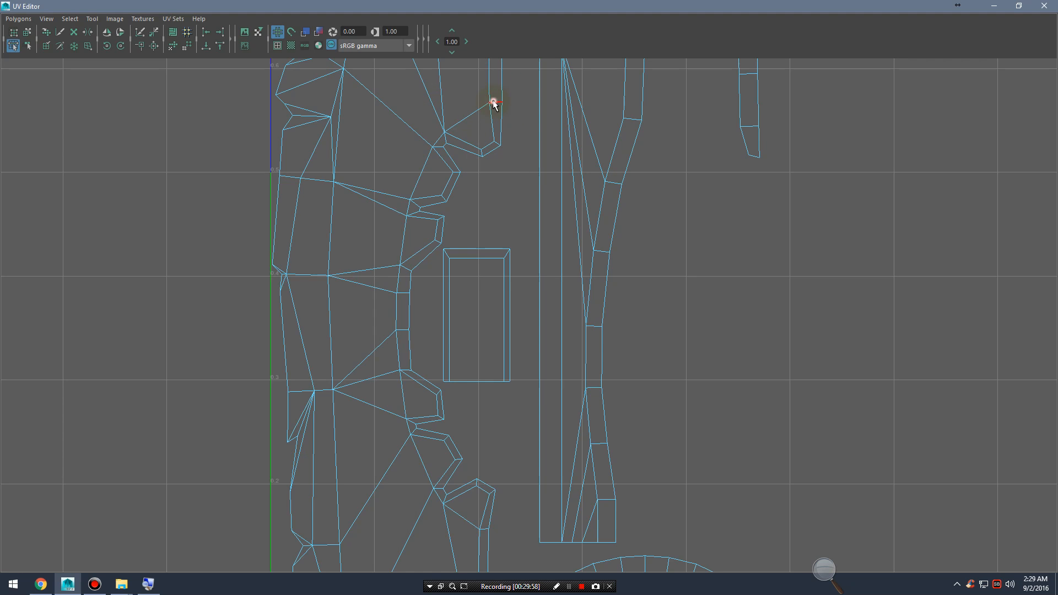
left_click(496, 98)
right_click_drag(496, 101, 471, 89)
right_click_drag(499, 108, 497, 83)
key("q")
left_click(496, 103)
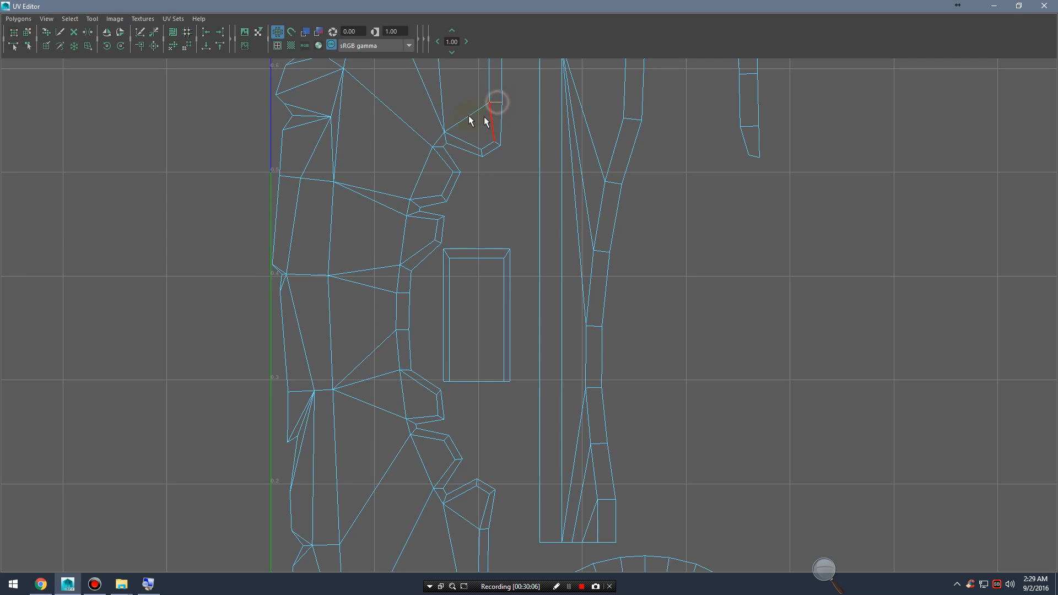
Step: Add the connected edges down the large shell's notched side to the selection one by one
left_click(468, 117, "shift")
left_click(438, 139, "shift")
left_click(429, 166, "shift")
left_click(408, 212, "shift")
left_click(404, 237, "shift")
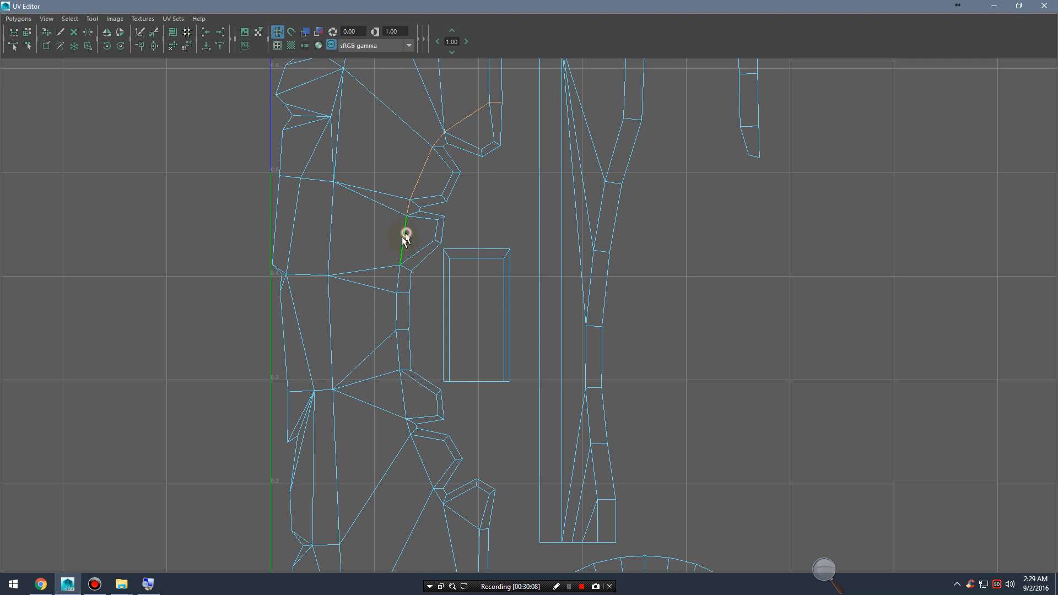
left_click(398, 278, "shift")
left_click(397, 312, "shift")
Step: Use the Select Shortest Edge Path tool again from the upper strip's end vertex to the notched side, and clear the selection
left_click(13, 46)
left_click(522, 100)
left_click_drag(498, 94, 513, 114)
left_click(434, 220)
left_click(519, 205)
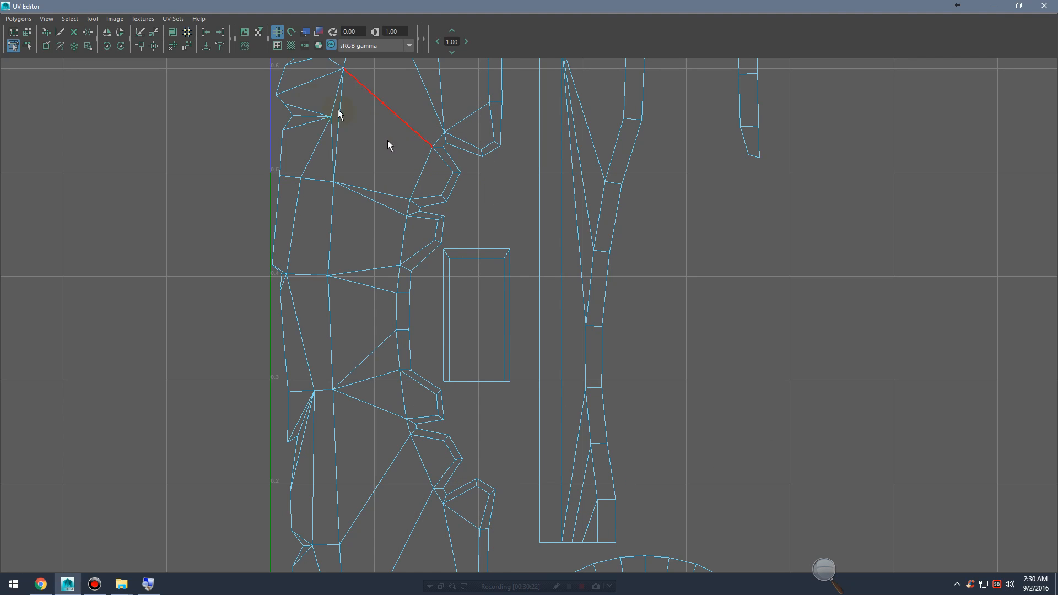
Step: Try the Tweak UV tool on the large shell's inner edges and vertices, undoing each move
left_click(27, 45)
left_click(342, 170)
key("ctrl+z")
left_click_drag(433, 147, 411, 133)
key("ctrl+z")
key("ctrl+v")
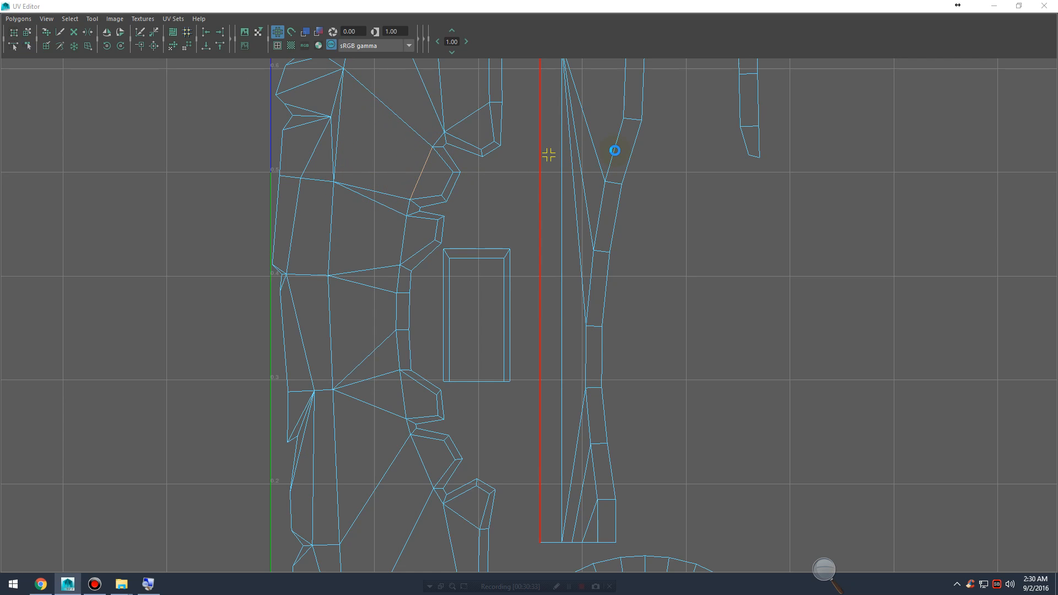
Step: Clear the remaining component selection and reactivate the Tweak UV tool
left_click(551, 303)
right_click_drag(499, 155, 498, 125)
left_click_drag(364, 127, 548, 281)
left_click_drag(310, 92, 791, 499, "ctrl")
left_click(26, 46)
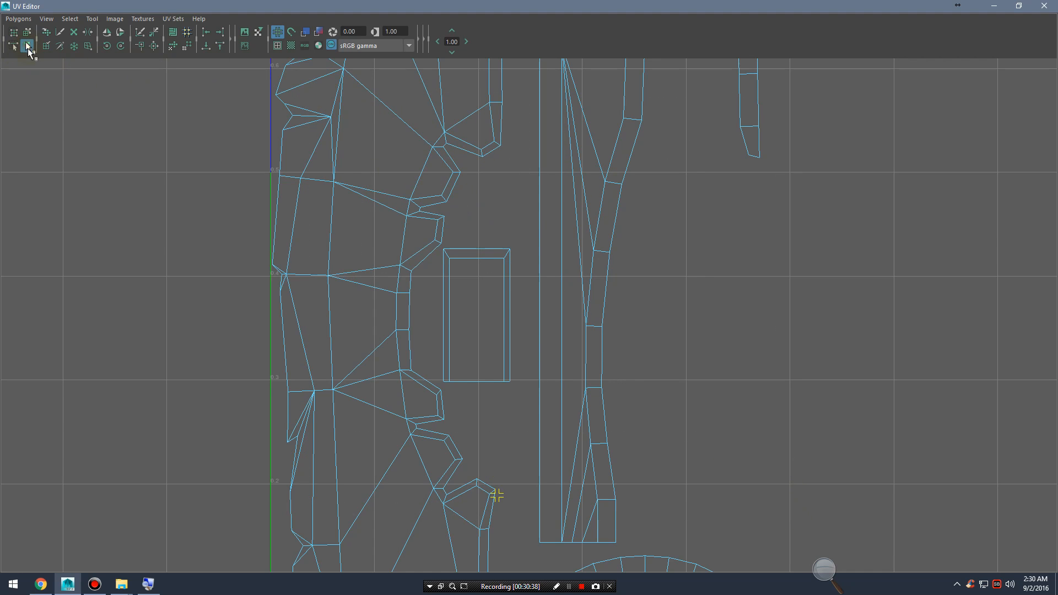
Step: Try tweaking an edge and a vertex on the forked shell and a corner of the rectangular shell, undoing each move
left_click(623, 184)
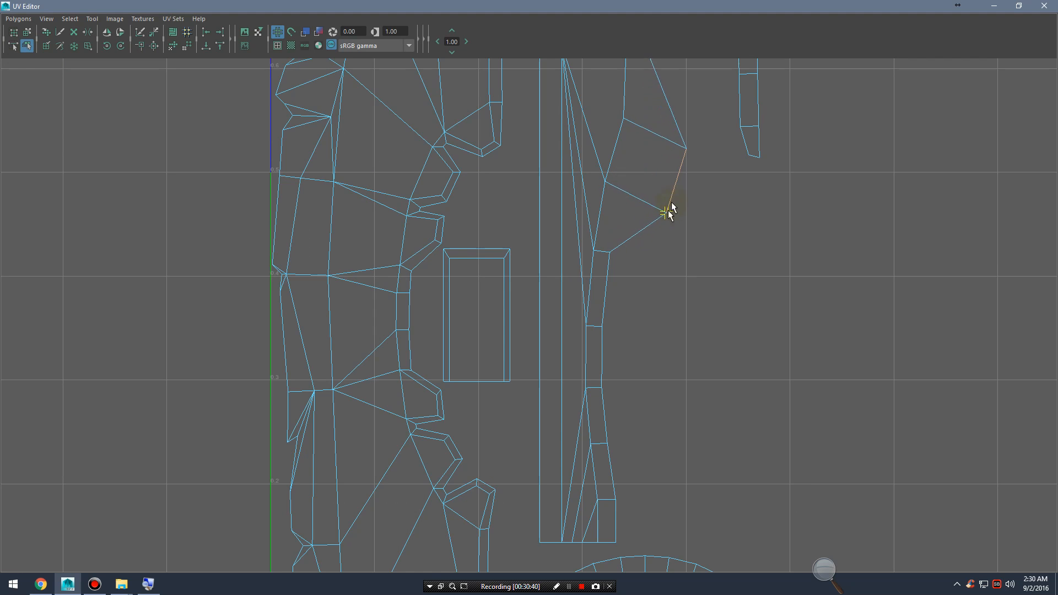
right_click(634, 144)
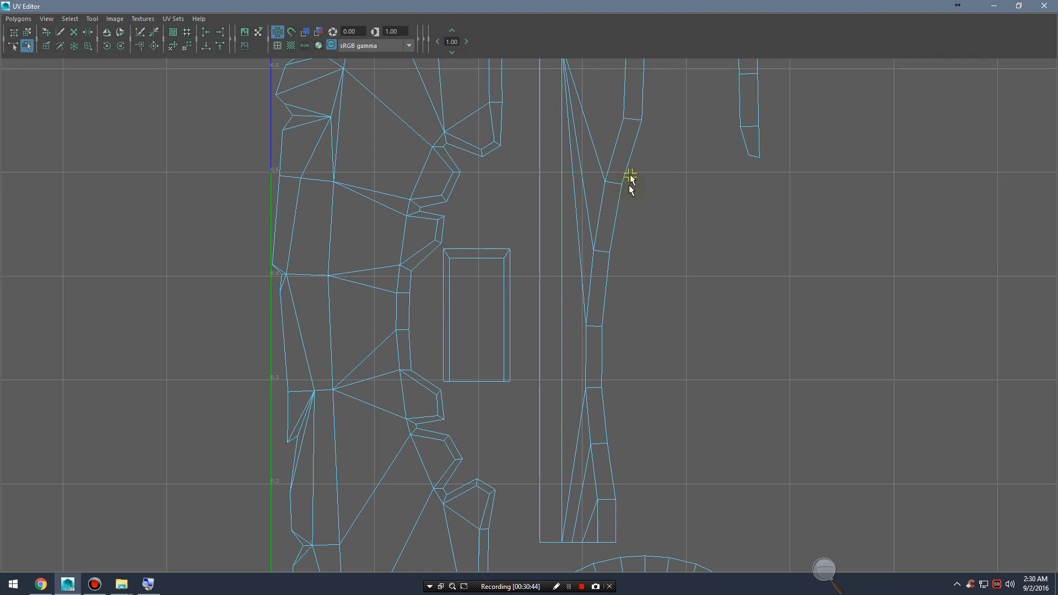
left_click_drag(622, 186, 646, 209)
key("ctrl+z")
left_click_drag(507, 257, 535, 217)
key("ctrl+z")
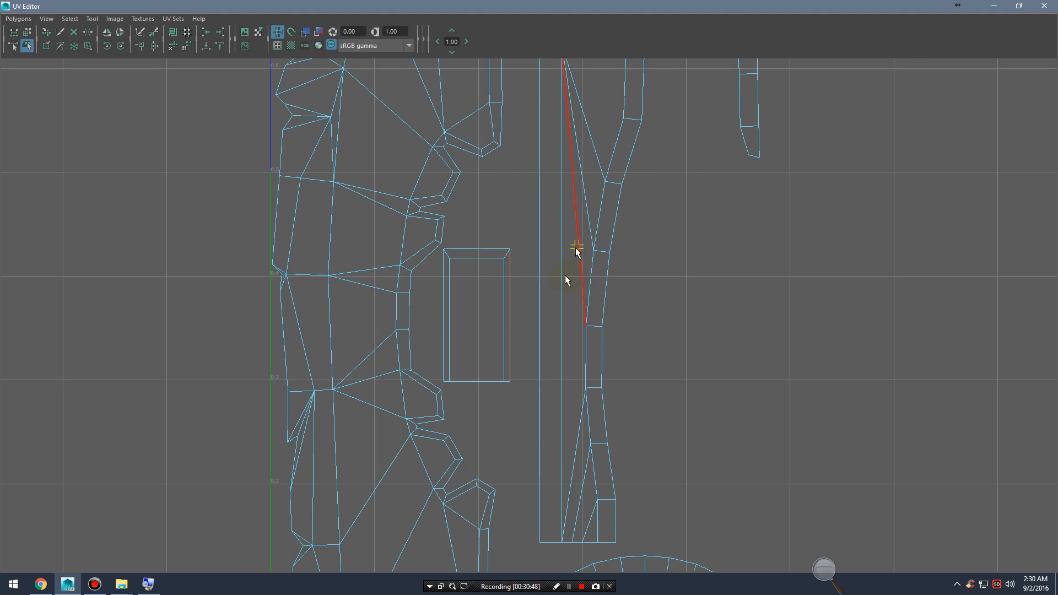
Step: Try tweaking a tooth edge and the upper strip's tip edge on the large shell, and undo the changes
left_click(446, 198)
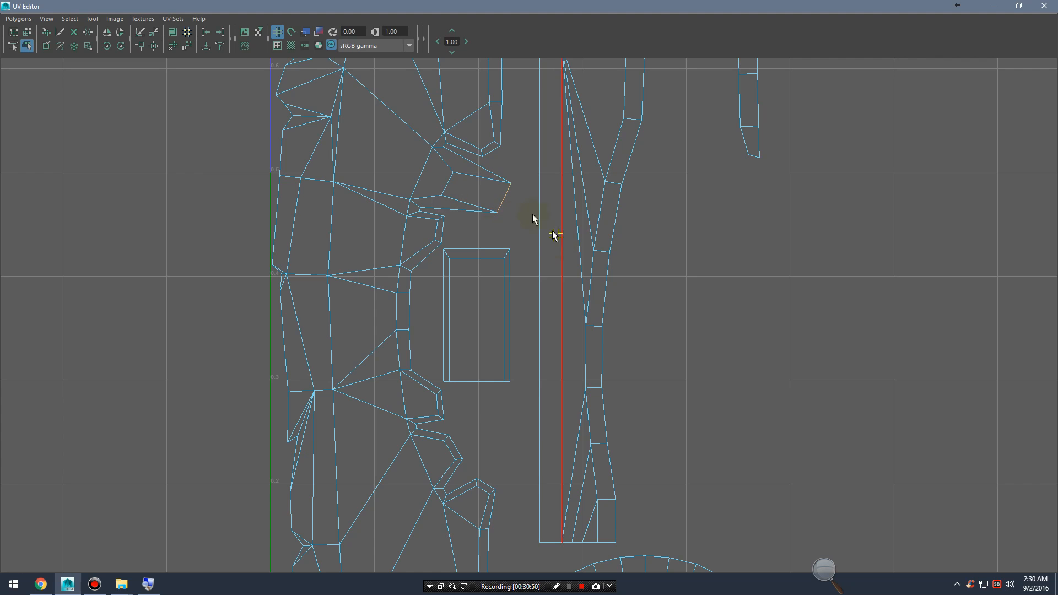
left_click_drag(483, 158, 507, 187)
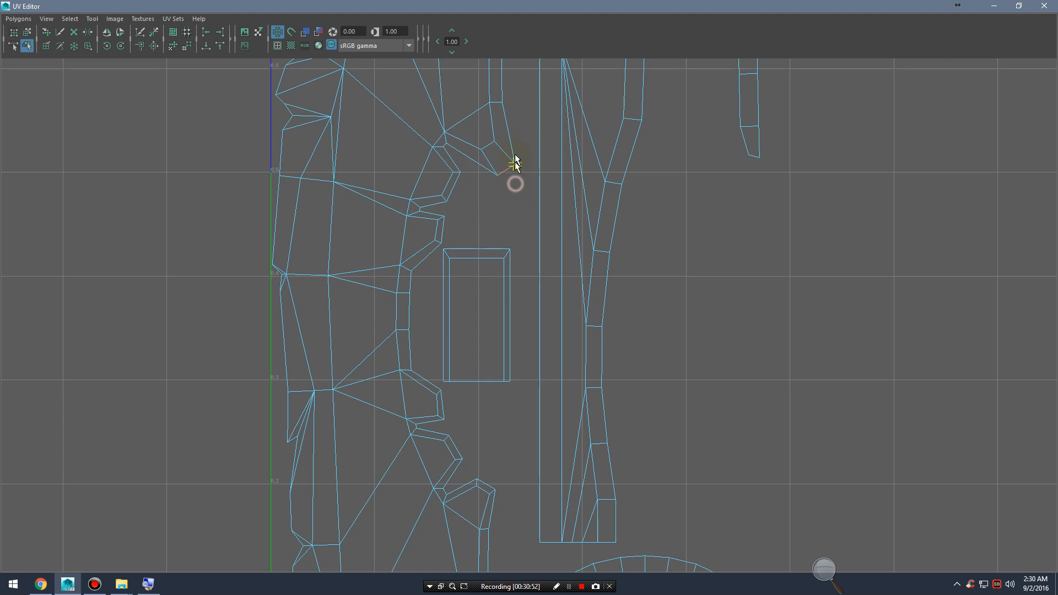
key("ctrl+z")
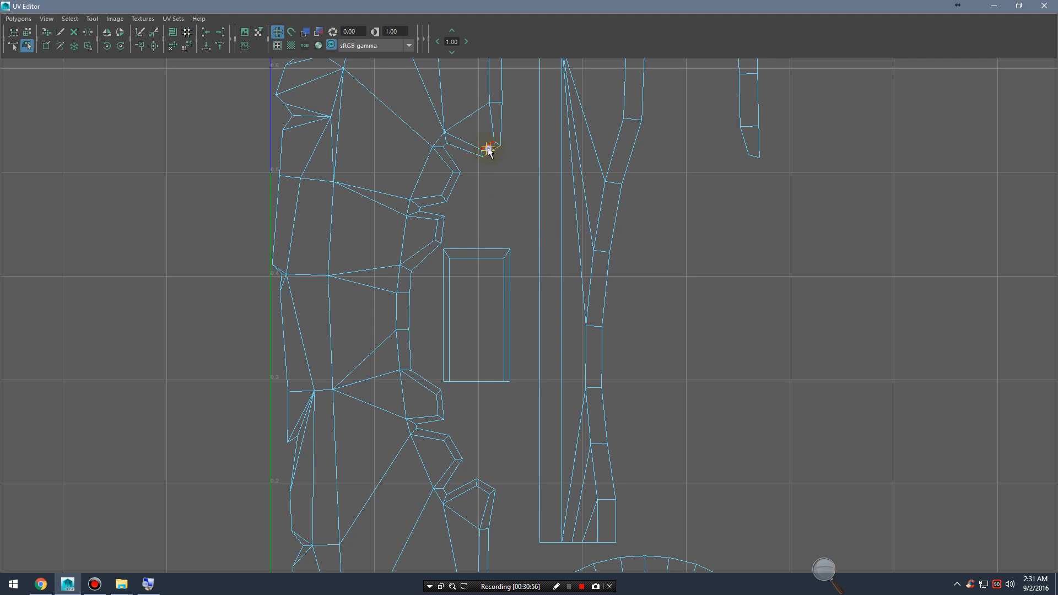
Step: Select the UV at the tip of the large shell's upper strip and try the standard Move tool on it, undoing the change
right_click_drag(485, 148, 524, 152)
key("q")
left_click_drag(474, 155, 494, 212)
key("w")
key("ctrl+z")
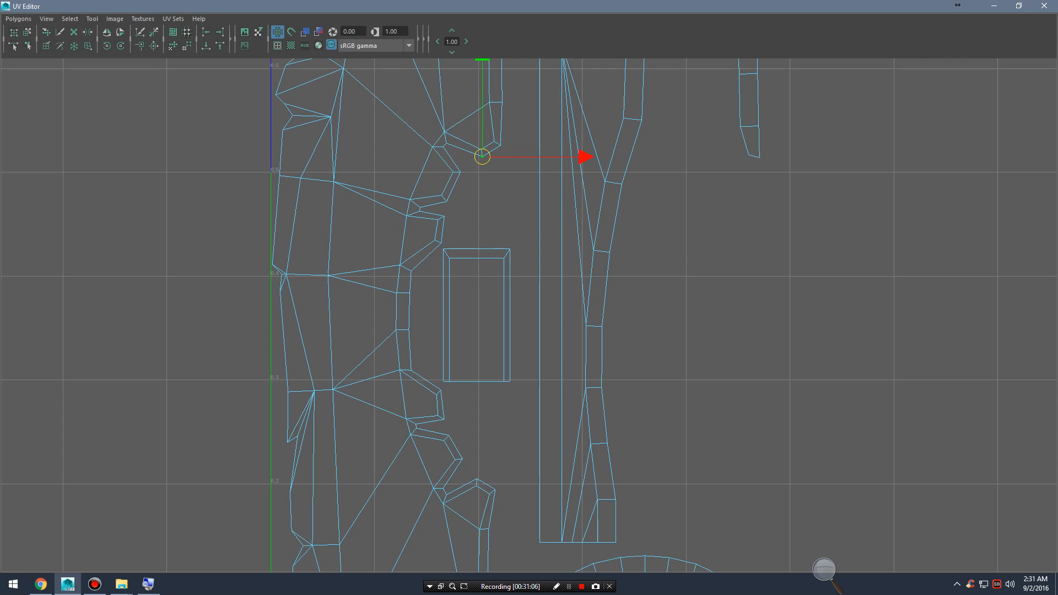
Step: Activate the Unfold UV brush, return to component selection and clear the selected UV
left_click(335, 248)
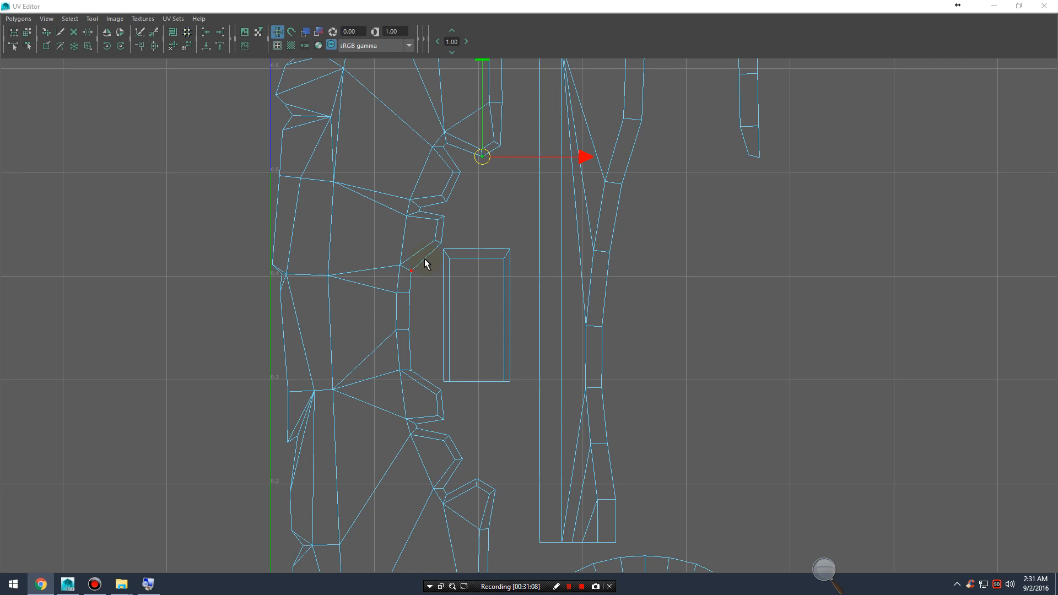
left_click(46, 46)
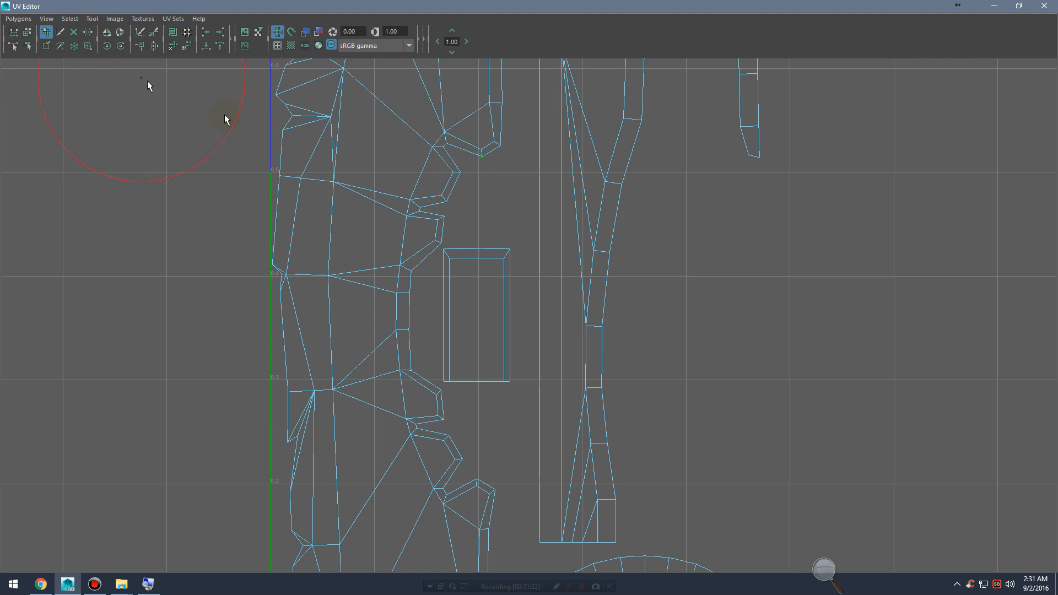
right_click_drag(450, 150, 494, 135)
left_click(327, 85)
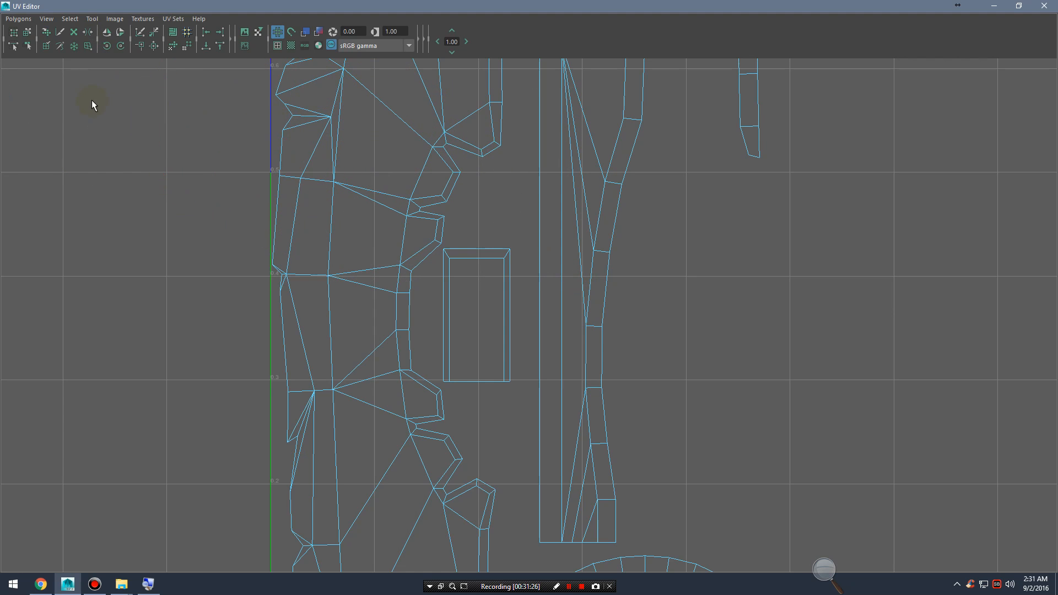
Step: Try the Grab UV tool on the large shell's notched side and the forked shell's edge, undoing each distortion
left_click(74, 32)
left_click(74, 30)
key("b")
mouse_move(451, 184)
left_mouse_down()
mouse_move(388, 186)
mouse_move(439, 181)
mouse_move(455, 228)
mouse_move(411, 199)
mouse_move(386, 228)
left_mouse_up()
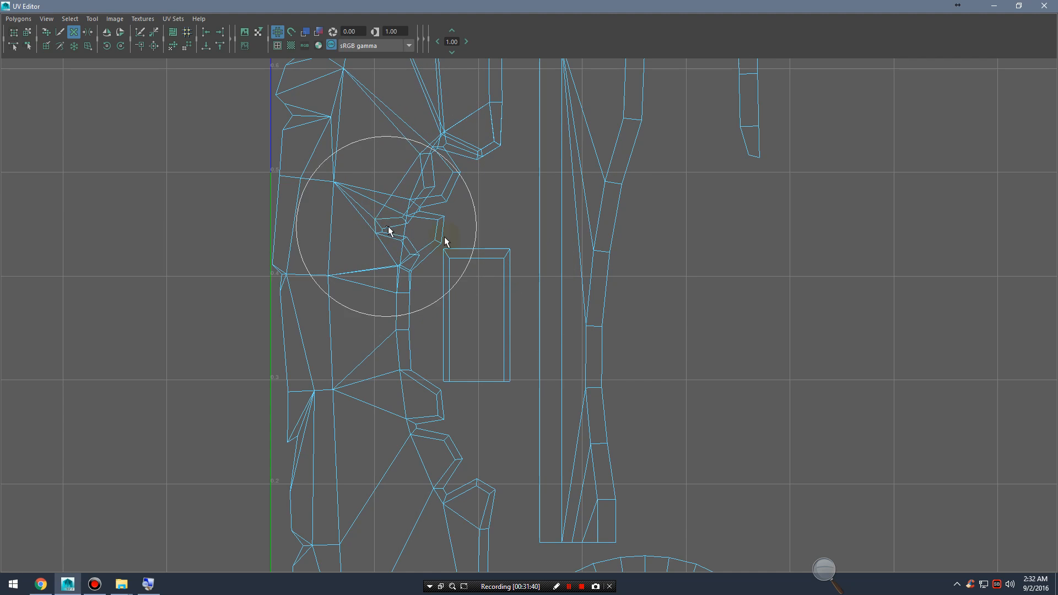
key("ctrl+z")
left_click_drag(606, 253, 670, 261)
key("ctrl+z")
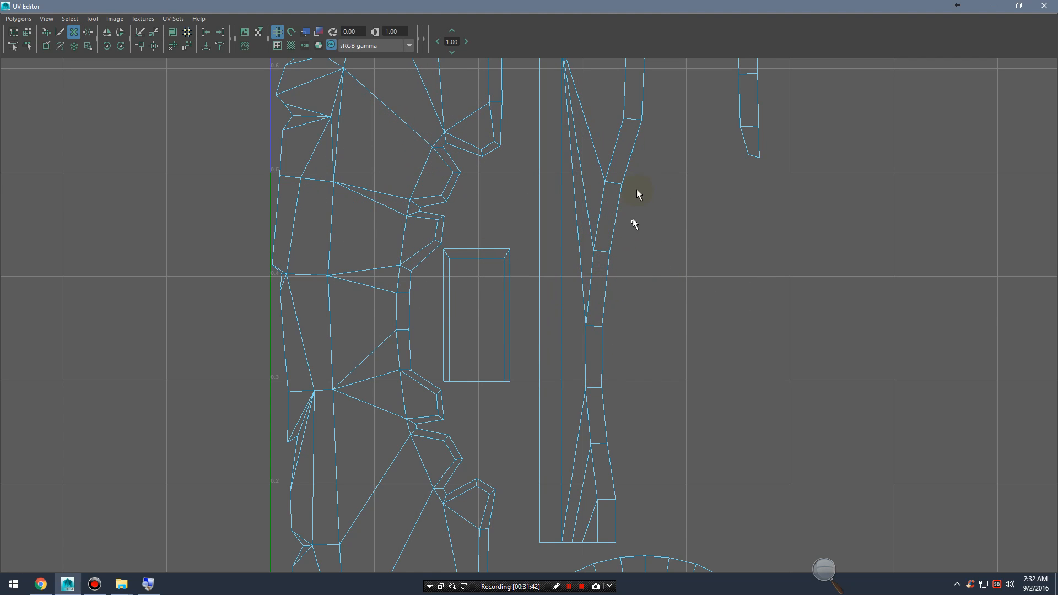
Step: Try the Grab UV brush on the forked shell's upper part, the long narrow shell and the toothed shell, undoing the distortions
left_click_drag(630, 122, 679, 148)
middle_click_drag(679, 148, 639, 313, "alt")
key("ctrl+z")
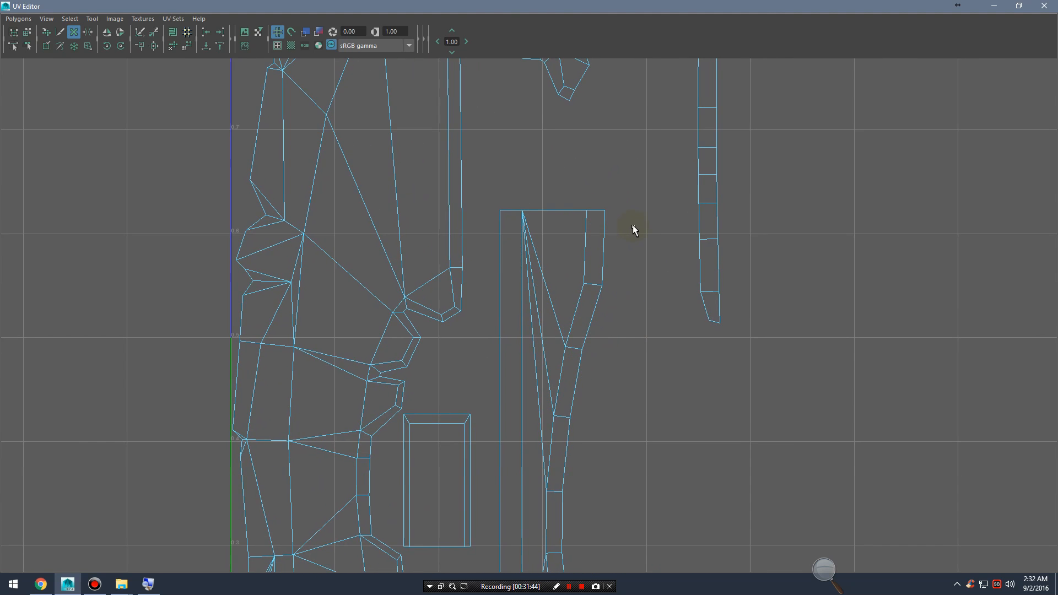
middle_click_drag(632, 225, 590, 379, "alt")
mouse_move(661, 226)
left_mouse_down()
mouse_move(685, 243)
mouse_move(695, 234)
mouse_move(619, 205)
mouse_move(600, 236)
mouse_move(688, 227)
left_mouse_up()
key("ctrl+z")
middle_click_drag(571, 288, 588, 249, "alt")
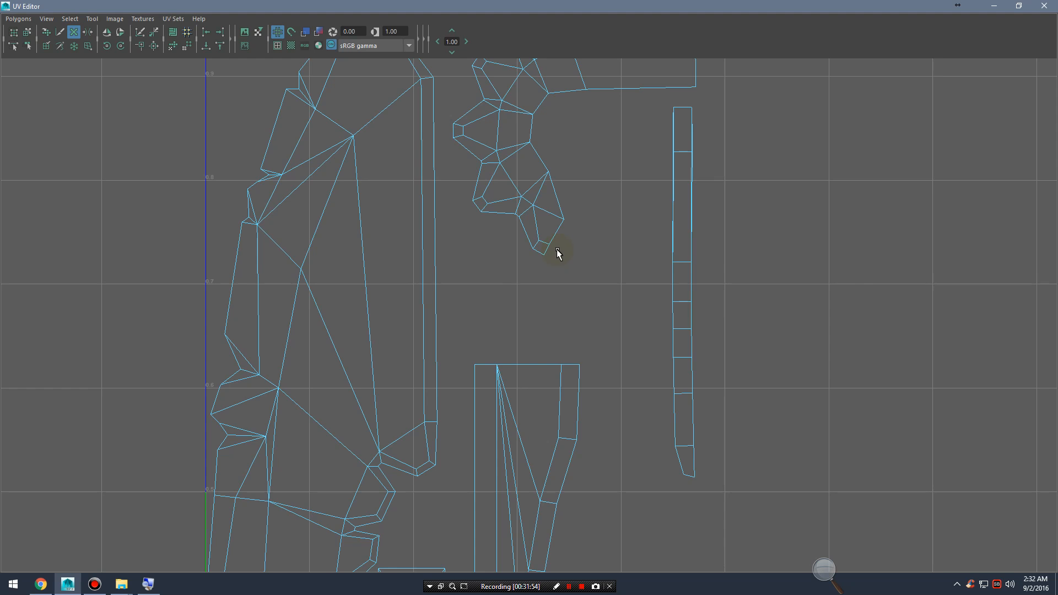
mouse_move(594, 258)
left_mouse_down()
mouse_move(532, 258)
mouse_move(623, 257)
mouse_move(519, 258)
mouse_move(640, 243)
mouse_move(529, 242)
mouse_move(494, 222)
left_mouse_up()
left_click_drag(561, 218, 604, 234)
Step: Cut the toothed shell with the Cut UV tool along the line between its teeth and inner band, and switch to UV shell selection
left_click(73, 46)
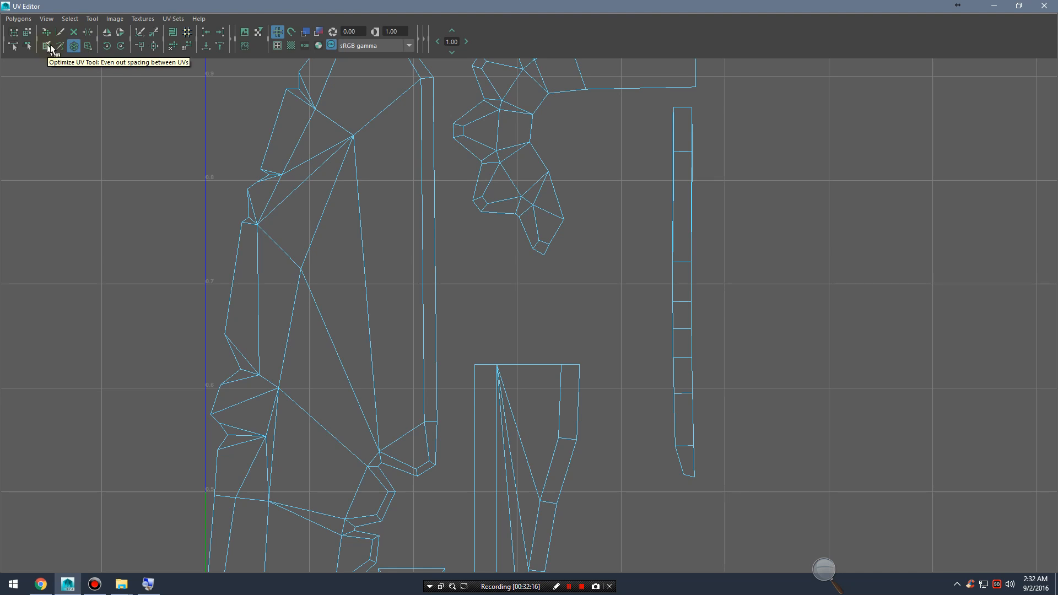
left_click(62, 43)
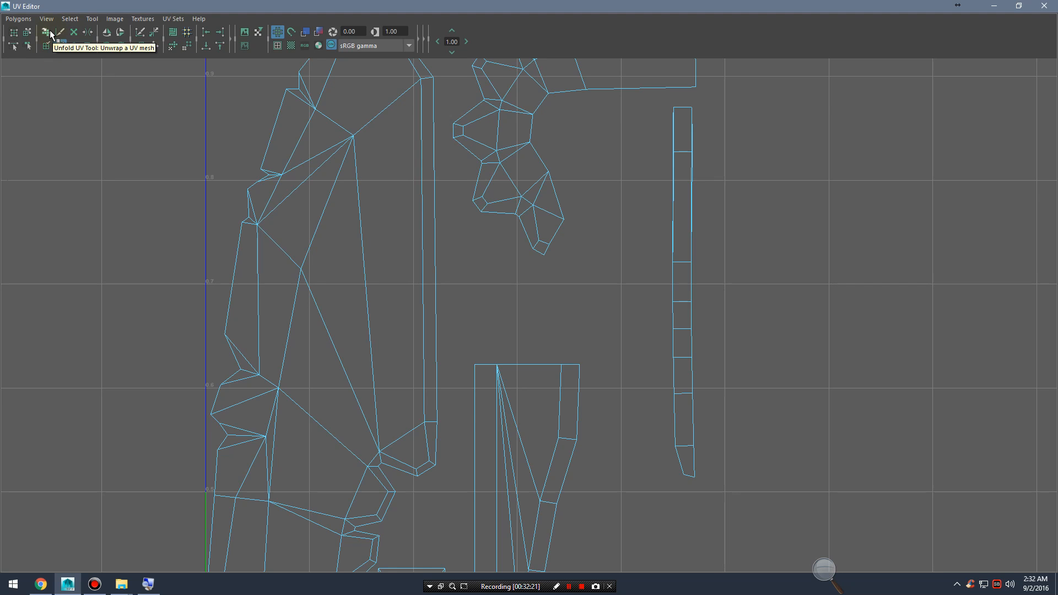
left_click(60, 32)
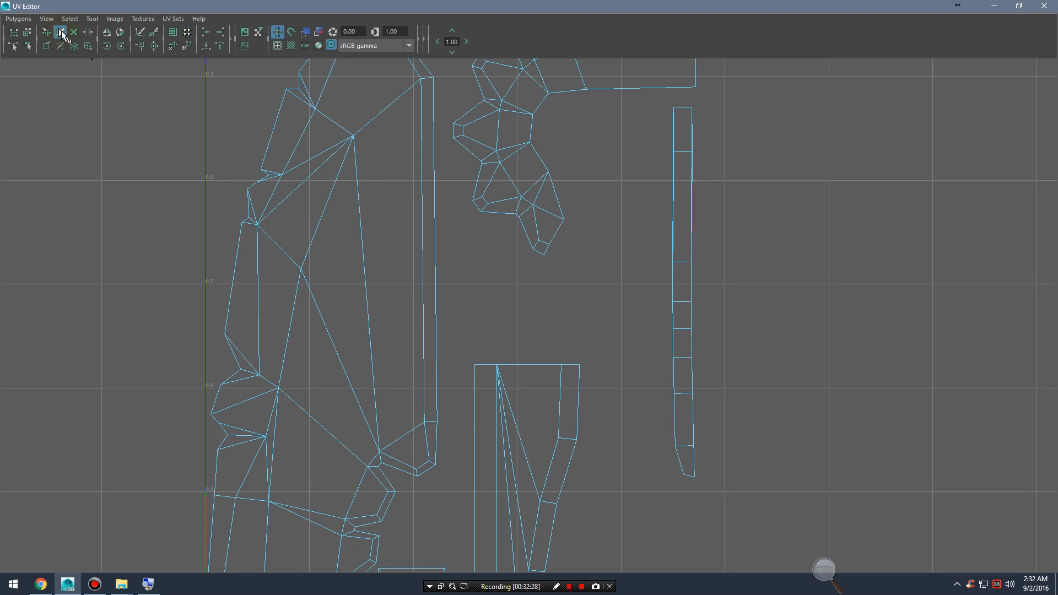
middle_click_drag(603, 107, 597, 279, "alt")
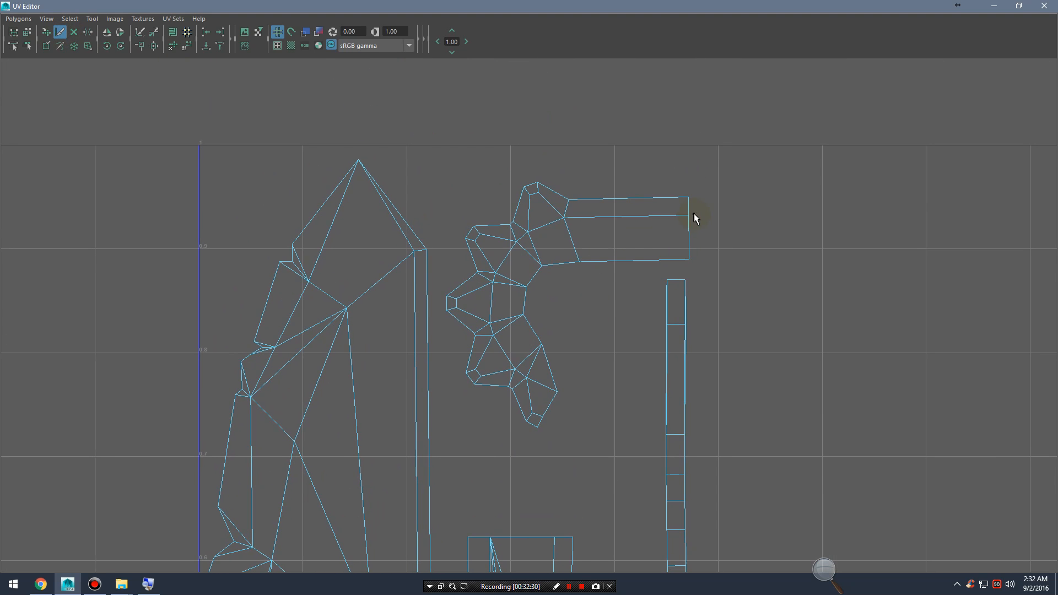
mouse_move(650, 219)
left_mouse_down()
mouse_move(515, 237)
mouse_move(489, 289)
mouse_move(499, 334)
mouse_move(530, 386)
left_mouse_up()
right_click_drag(508, 309, 707, 333, "alt")
key("w")
right_click_drag(641, 213, 602, 192)
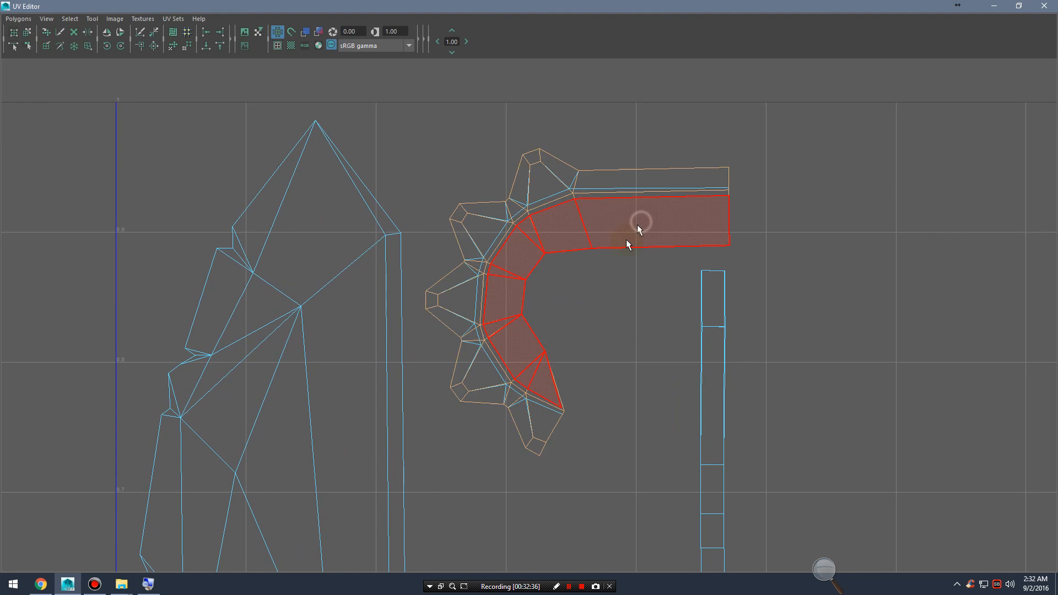
Step: Try moving the cut pieces of the toothed shell apart, undoing the moves
key("w")
left_click_drag(576, 300, 474, 160)
left_click(620, 229)
left_click_drag(611, 300, 741, 380)
key("ctrl+z")
key("ctrl+z")
key("ctrl+z")
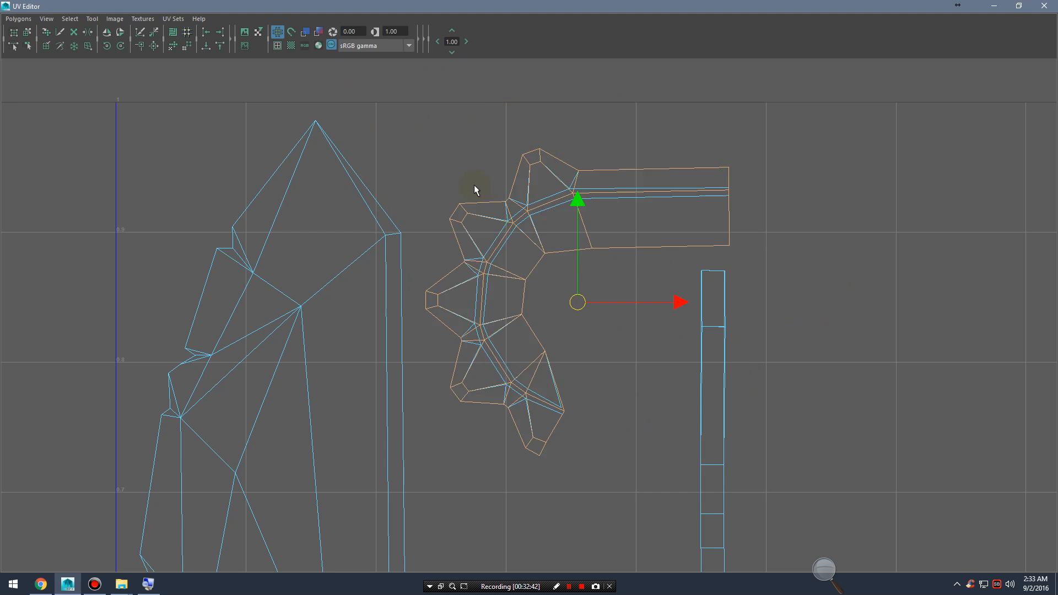
Step: Undo the cuts made along the line between the toothed shell's teeth and inner band
key("ctrl+z")
key("ctrl+z")
key("ctrl+z")
key("ctrl+z")
key("ctrl+z")
key("ctrl+z")
key("ctrl+z")
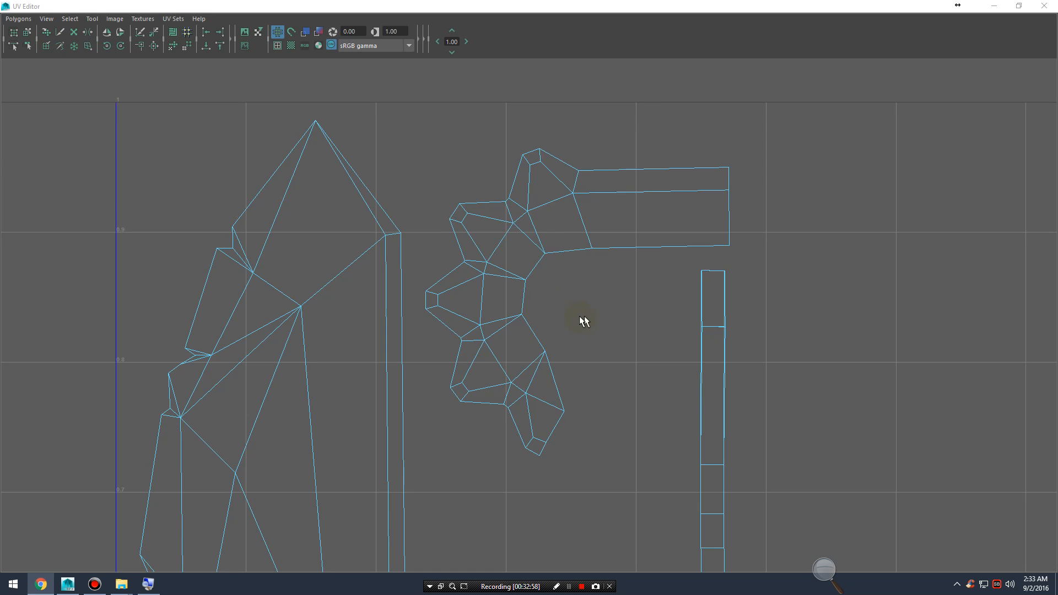
Step: Select the large notched shell and move it horizontally off its overlapping twin to the left of the 0–1 UV space
left_click(454, 216)
scroll(673, 234, "down", 5)
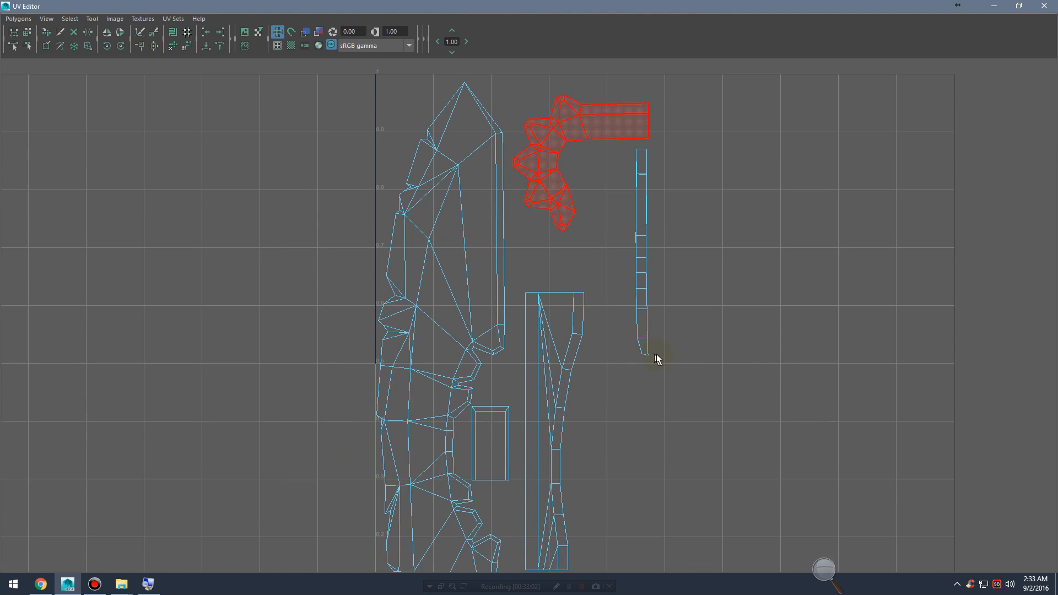
middle_click_drag(658, 360, 638, 441, "alt")
scroll(493, 255, "up", 2)
left_click(439, 254)
mouse_move(440, 255)
right_mouse_down()
mouse_move(474, 245)
mouse_move(453, 236)
mouse_move(475, 265)
mouse_move(431, 245)
right_mouse_up()
scroll(518, 345, "down", 2)
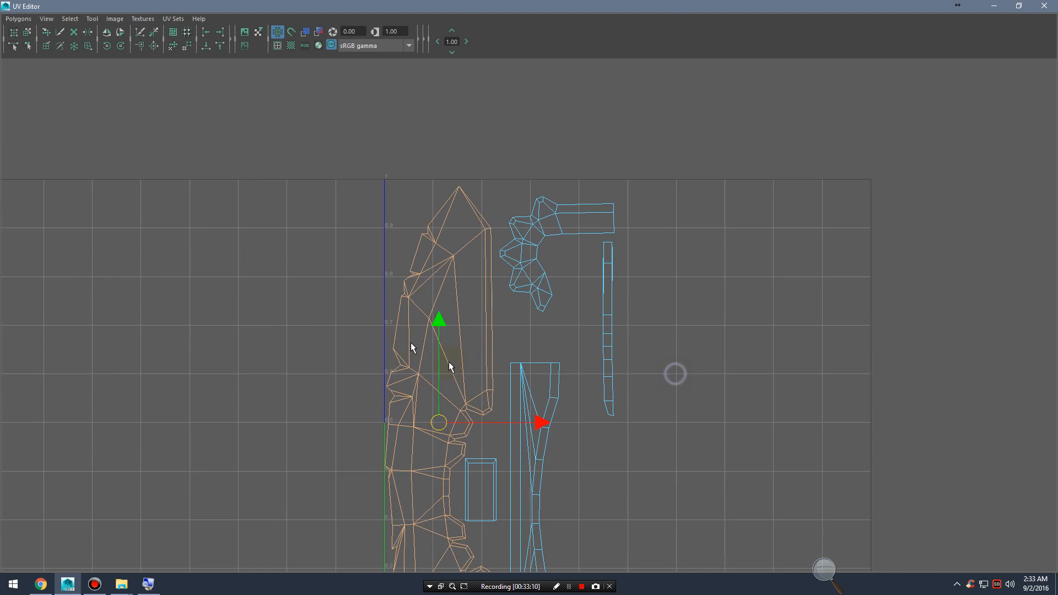
left_click(551, 351)
left_click_drag(555, 349, 396, 356)
middle_click_drag(466, 366, 505, 350, "alt")
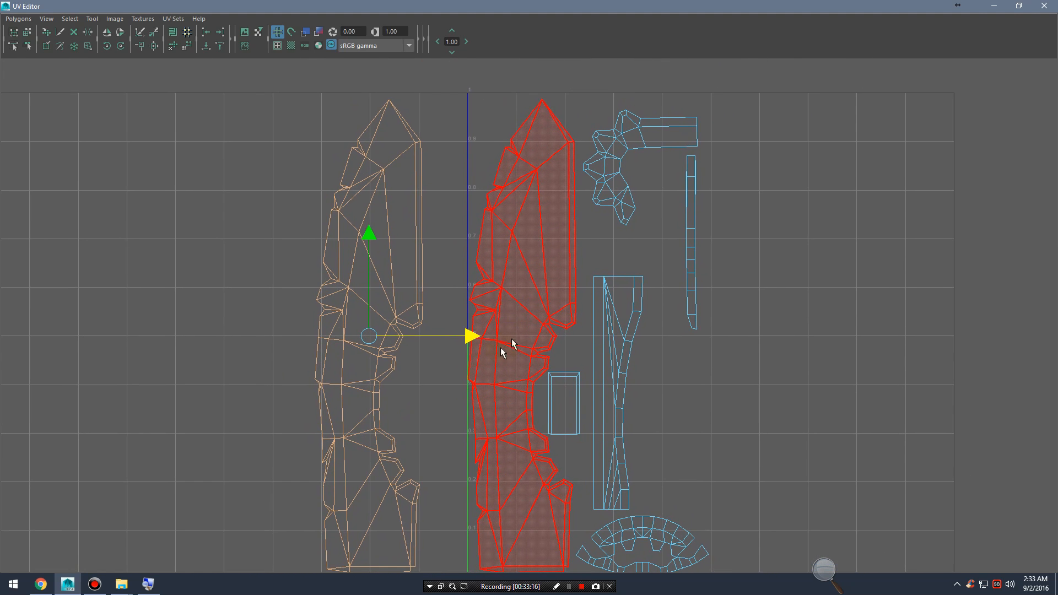
left_click_drag(468, 335, 475, 335)
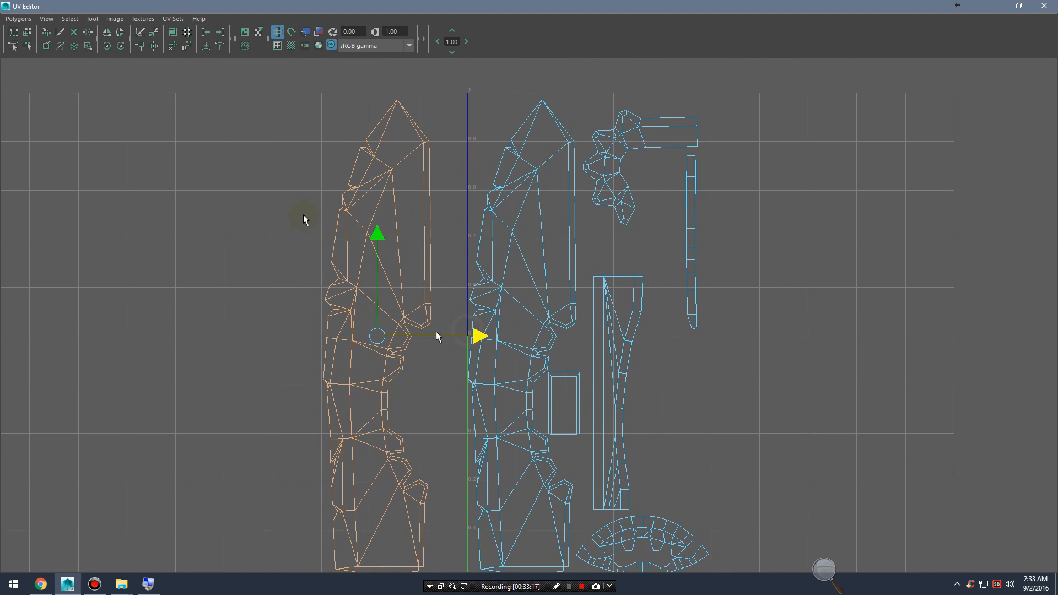
Step: Try flipping the moved notched shell in the U direction several times, ending in its original orientation
left_click(107, 32)
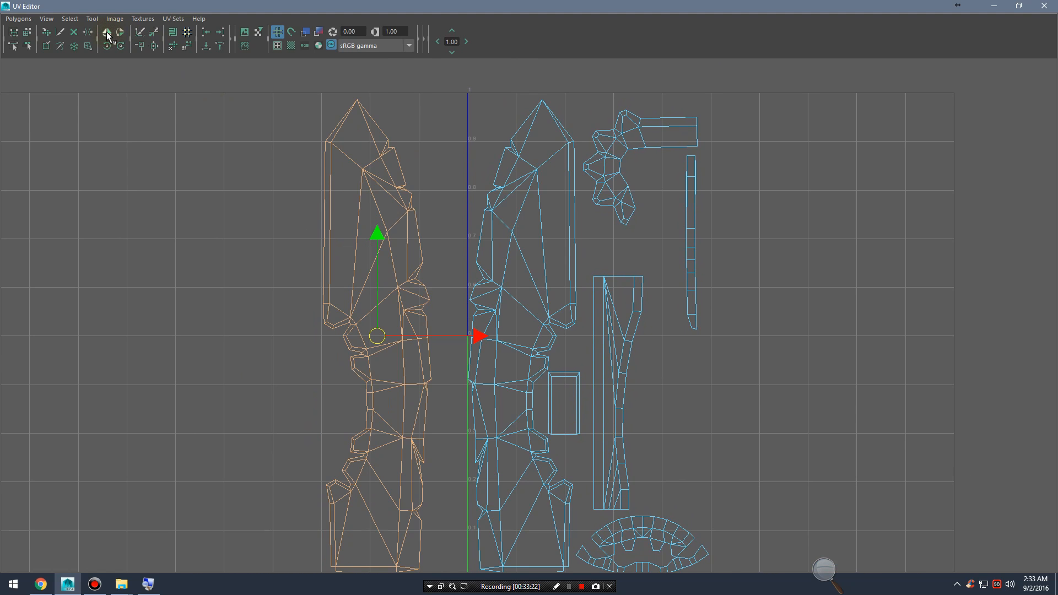
left_click(107, 32)
left_click(107, 32)
left_click(107, 31)
left_click(107, 31)
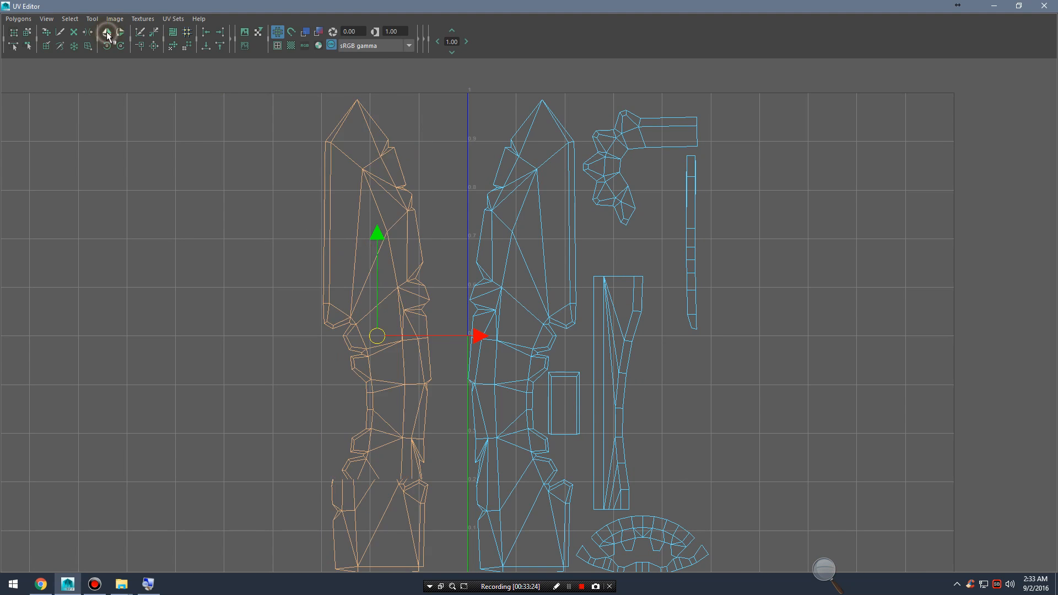
left_click(107, 32)
left_click(107, 31)
left_click(107, 31)
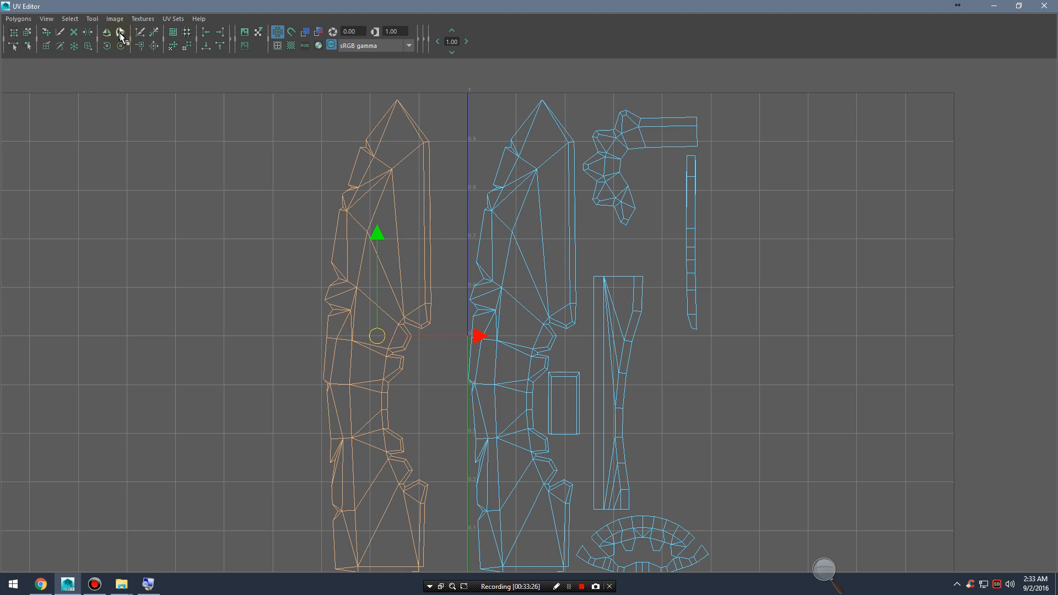
Step: Try flipping the moved notched shell in the V direction several times, ending in its original orientation
left_click(121, 33)
left_click(121, 33)
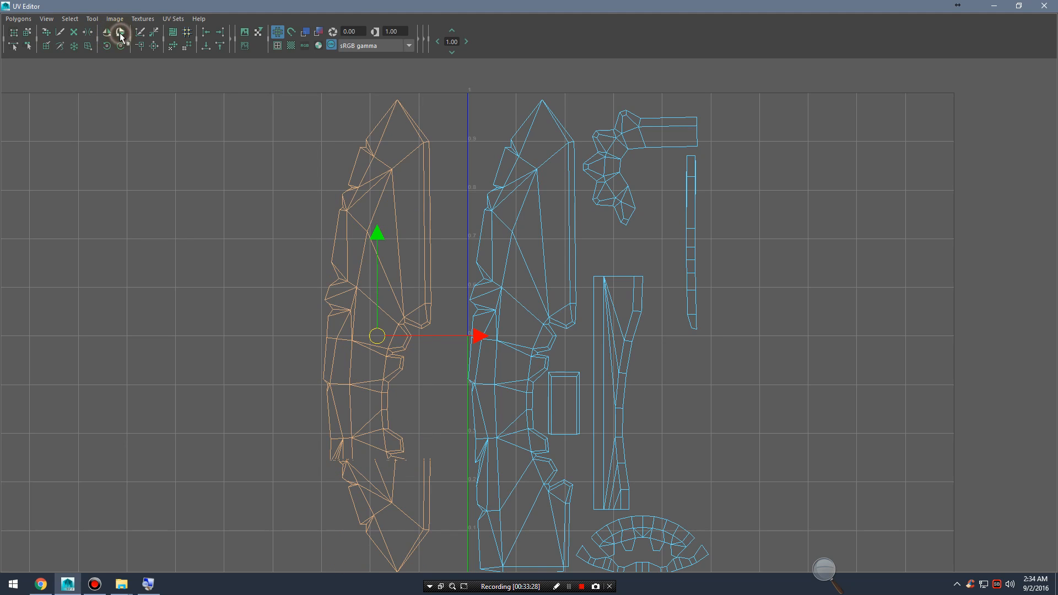
left_click(121, 33)
left_click(121, 33)
left_click(121, 35)
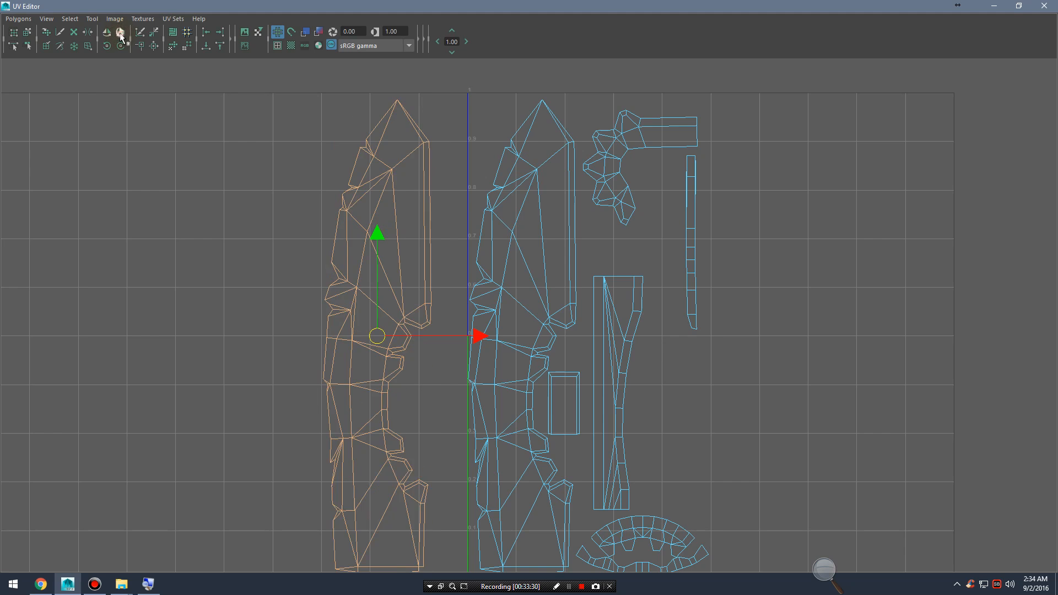
left_click(120, 34)
left_click(121, 34)
left_click(121, 34)
left_click(121, 34)
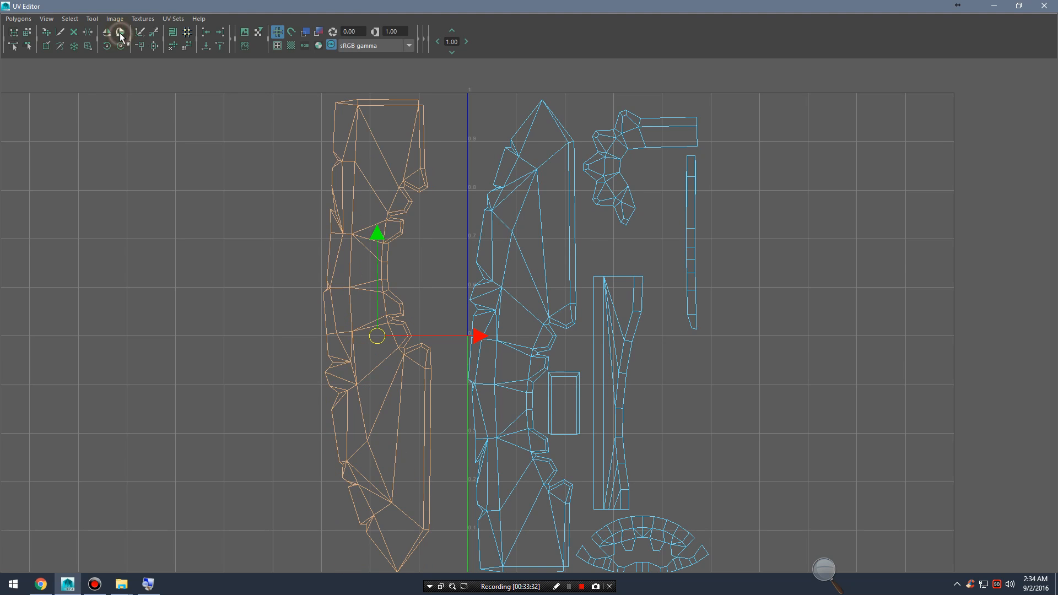
left_click(120, 34)
left_click(121, 34)
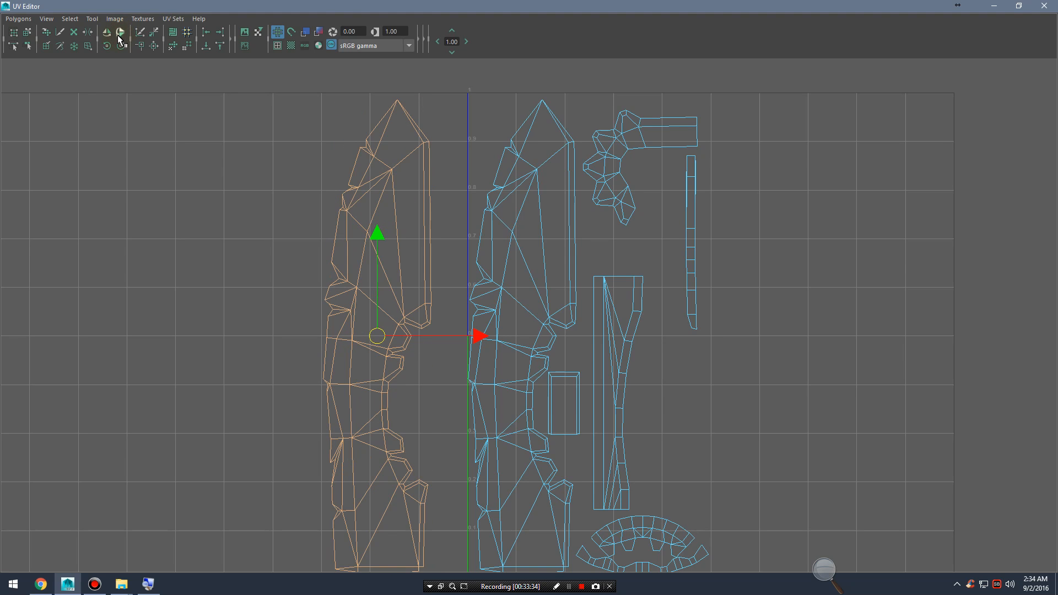
Step: Move the notched shell slightly farther from the UV space and rotate it repeatedly counterclockwise and clockwise, ending upright
left_click_drag(480, 336, 469, 337)
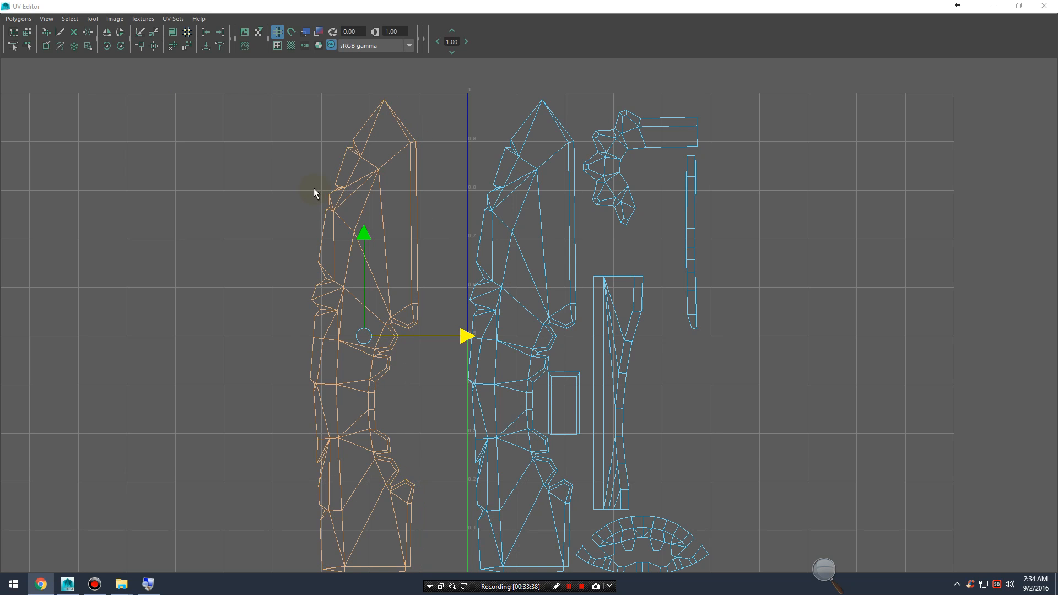
left_click(120, 46)
left_click(107, 45)
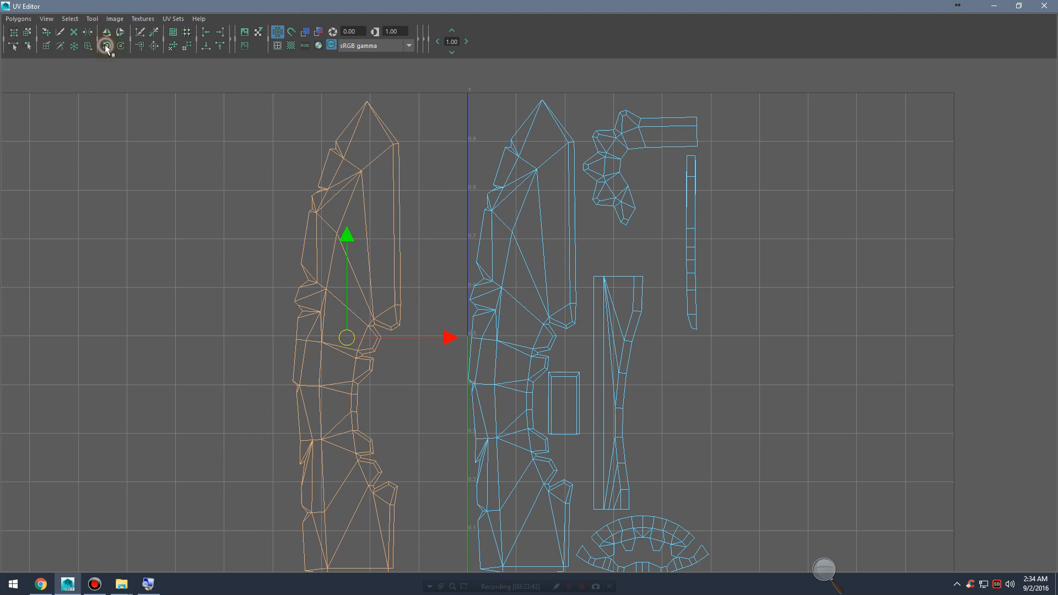
left_click(107, 45)
left_click(120, 45)
left_click(107, 45)
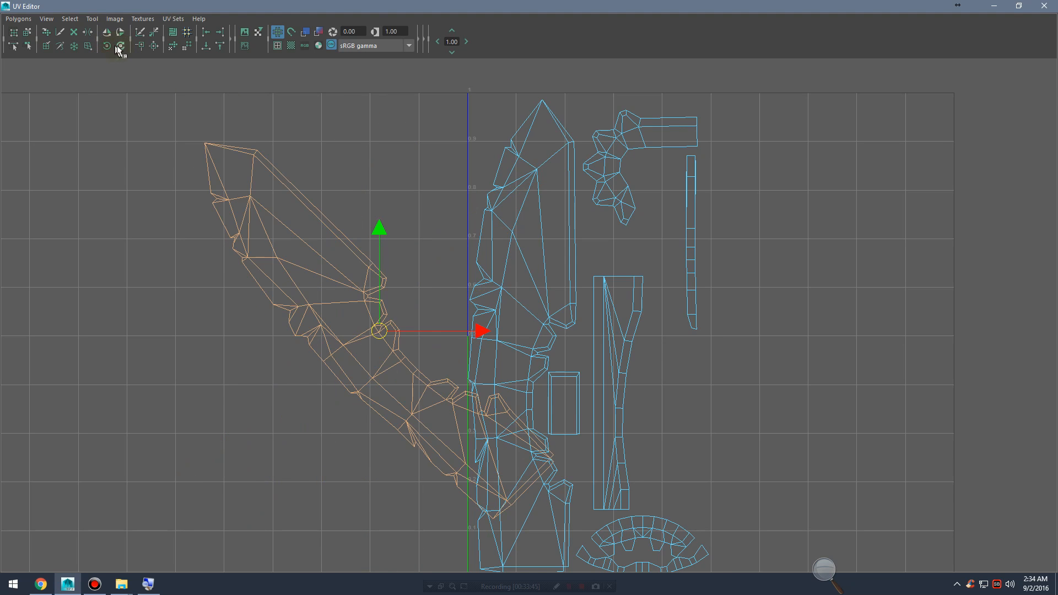
left_click(120, 45)
left_click(120, 46)
left_click(107, 45)
left_click(107, 48)
left_click(121, 48)
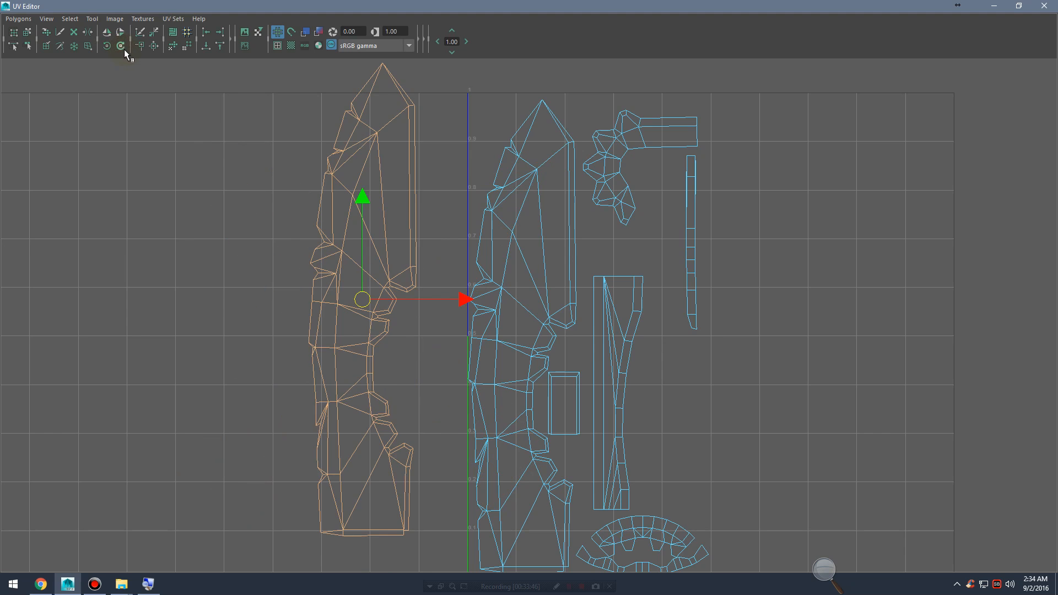
left_click(122, 48)
left_click(107, 46)
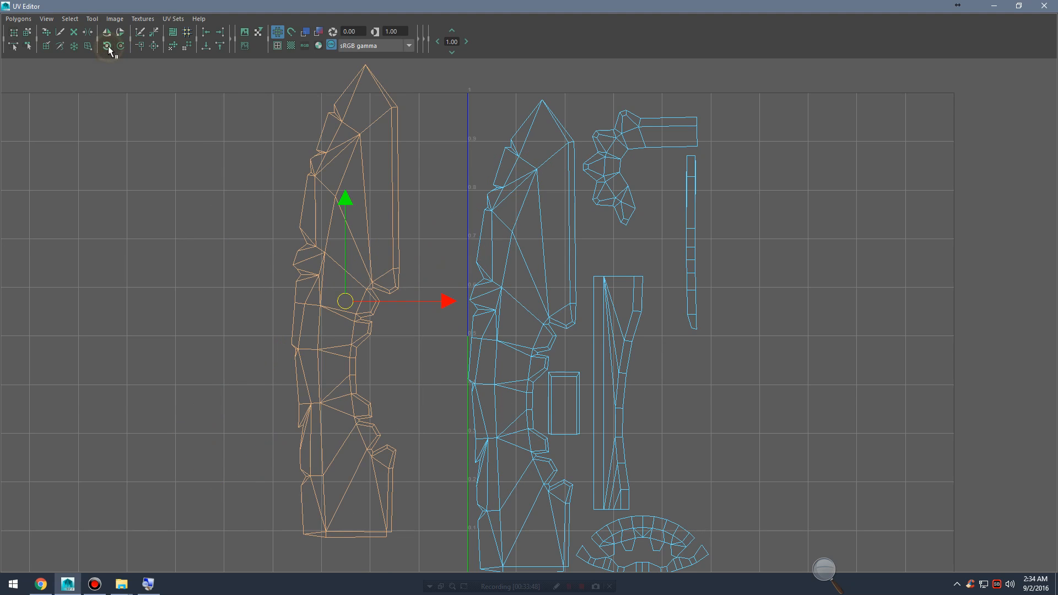
left_click(107, 47)
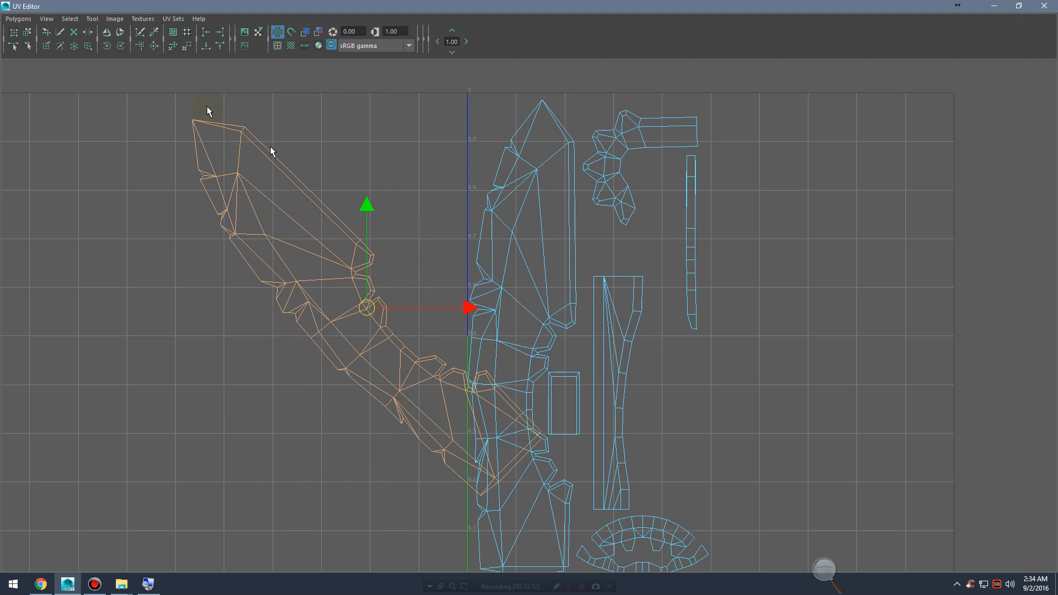
left_click(121, 46)
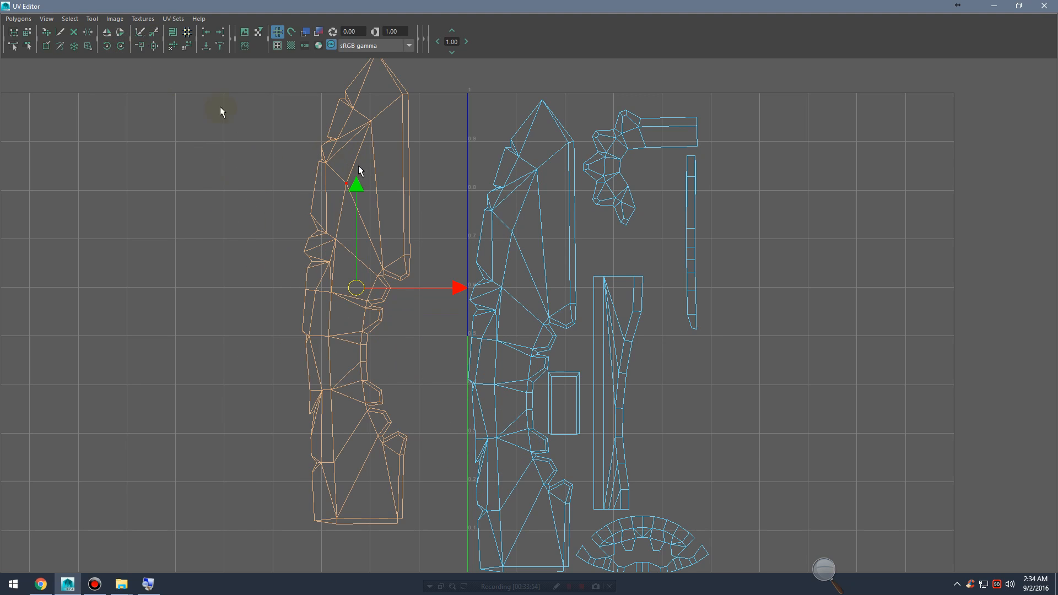
Step: Set the Rotate UVs angle to 45 degrees, apply it to the notched shell and close the options
left_click(18, 19)
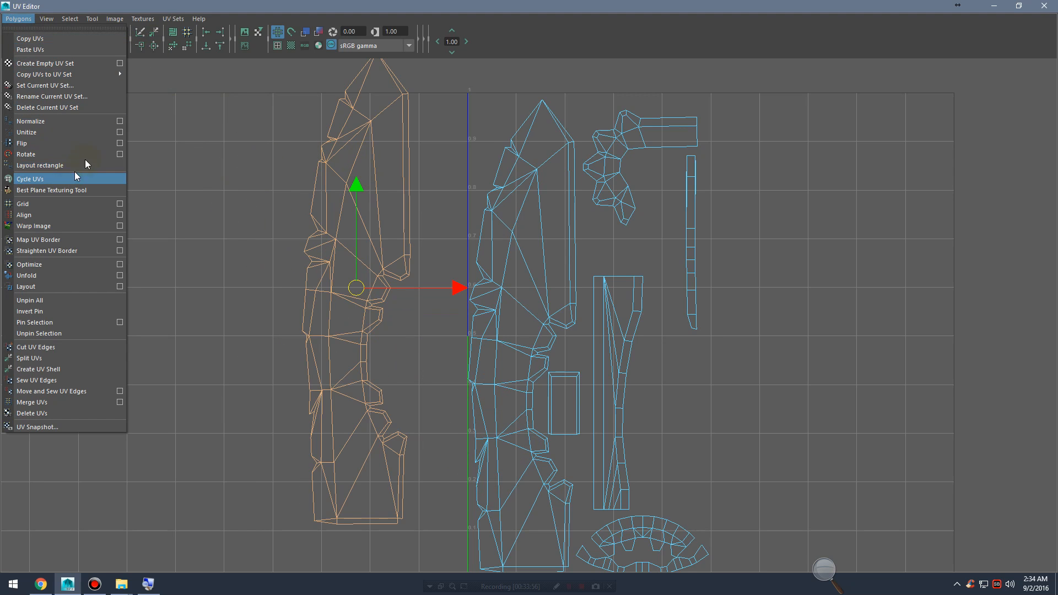
left_click(120, 154)
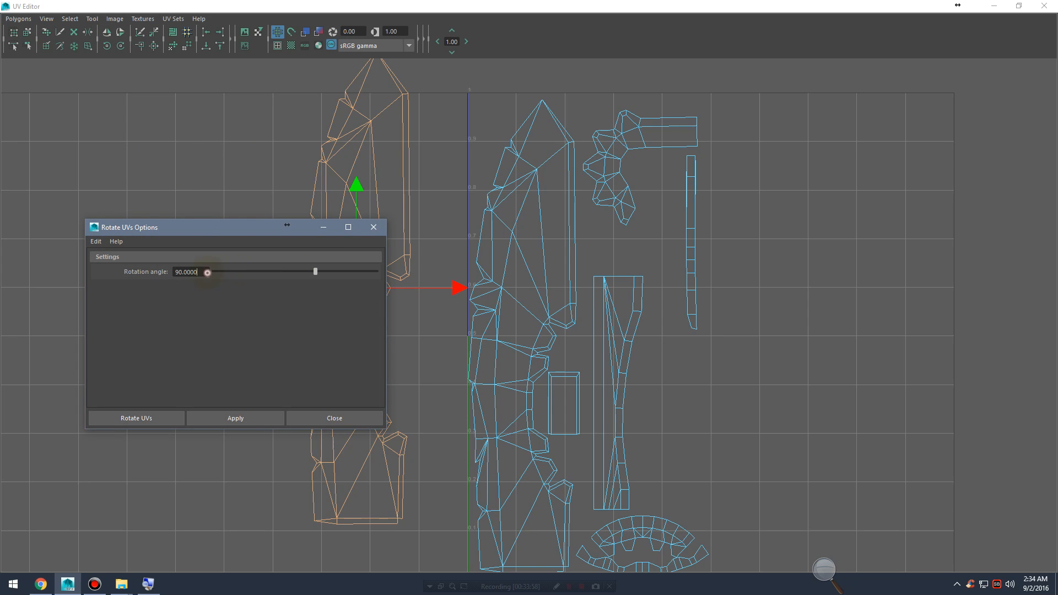
double_click(207, 272)
type("45")
key("BackSpace")
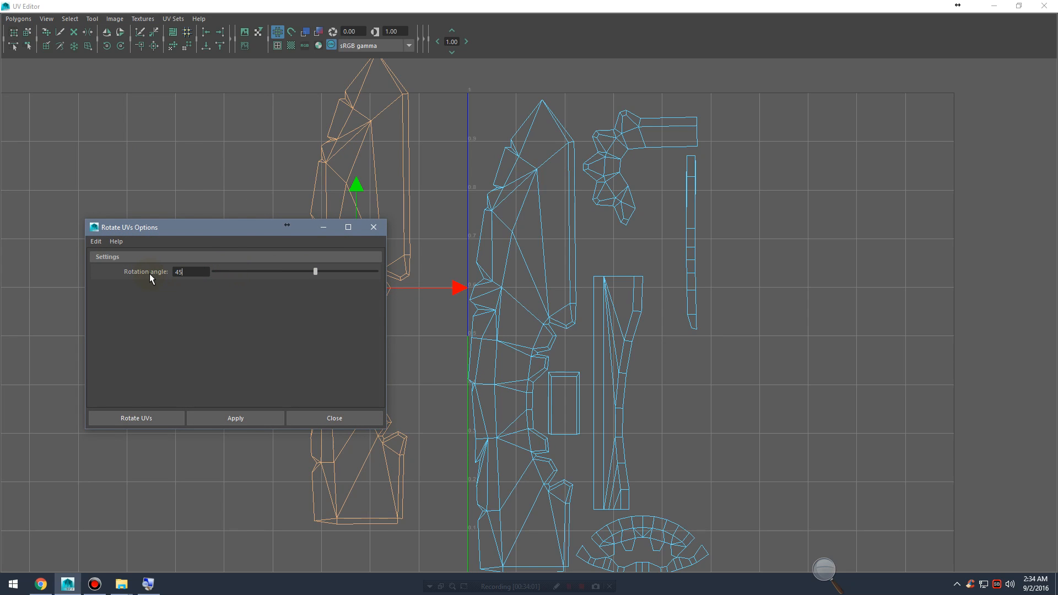
left_click(236, 418)
left_click(374, 227)
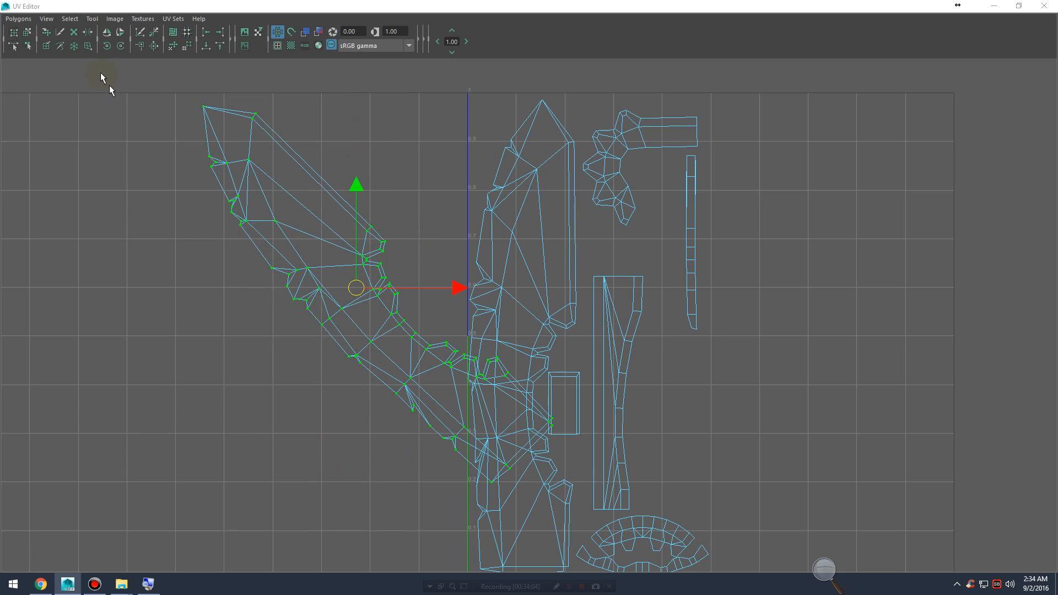
Step: Rotate the notched shell once counterclockwise and twice clockwise to bring it back upright
left_click(106, 45)
left_click(120, 45)
left_click(121, 46)
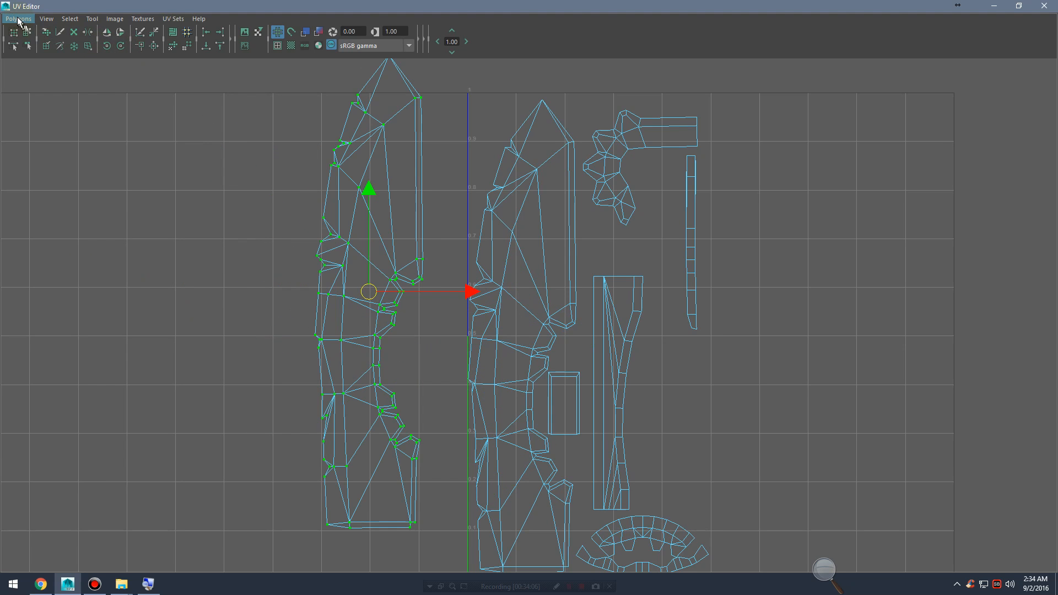
Step: Try rotating the notched shell by 90 degrees through the Rotate UVs options, then undo the rotation
left_click(18, 19)
left_click(120, 154)
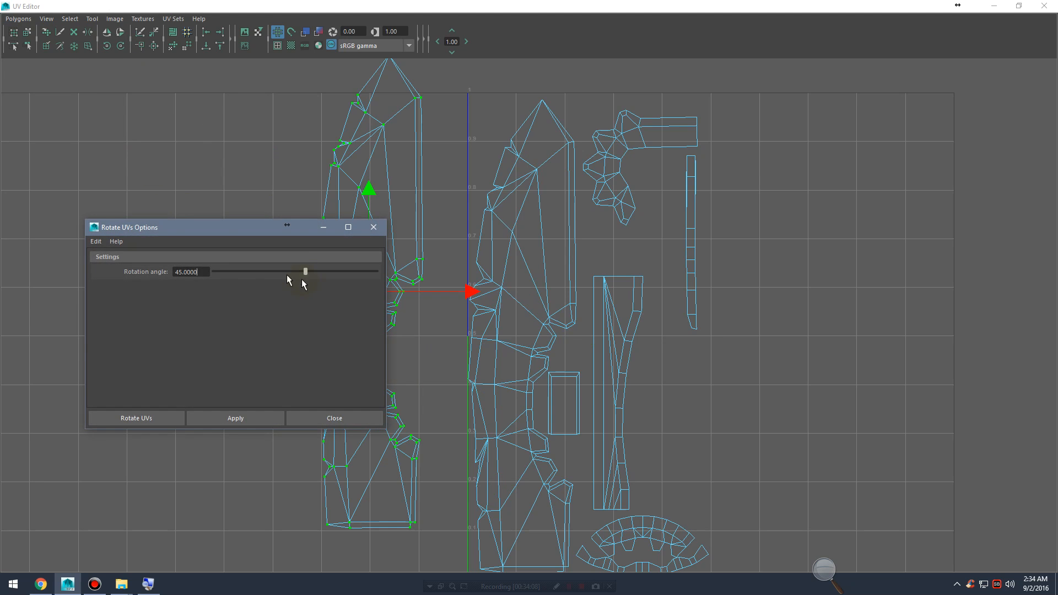
left_click(203, 272)
left_click_drag(233, 227, 213, 300)
left_click(107, 469)
left_click(147, 277)
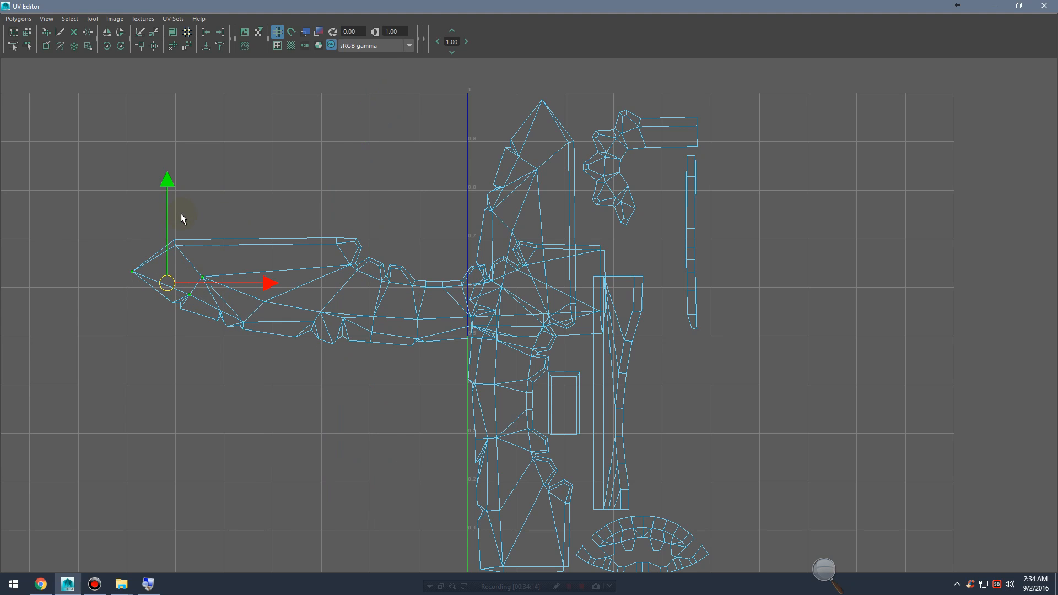
key("ctrl+z")
key("ctrl+z")
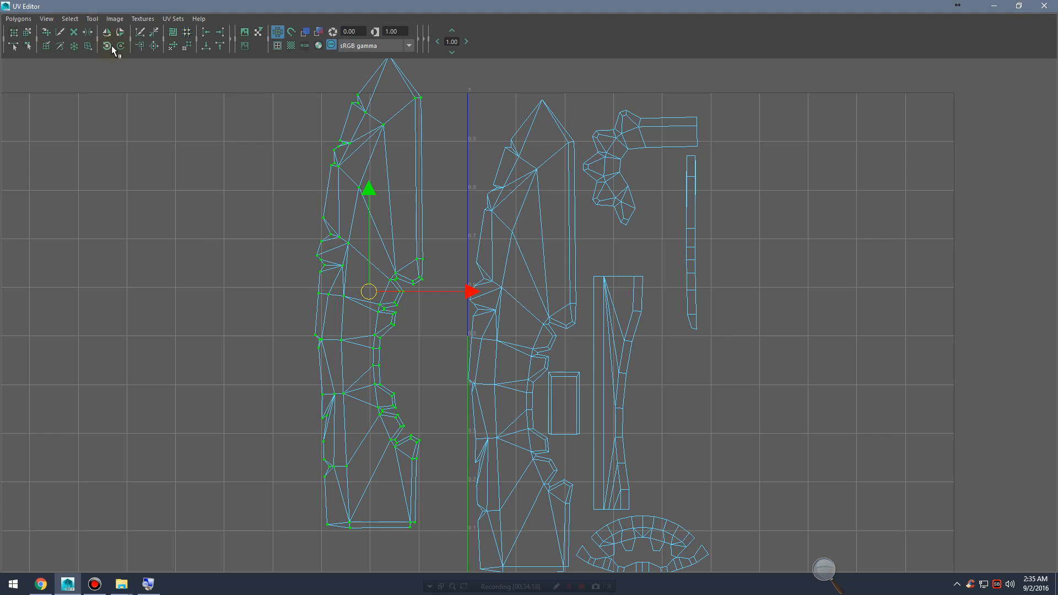
Step: Try the quick counterclockwise and clockwise rotations on the notched shell again, returning it upright
left_click(107, 46)
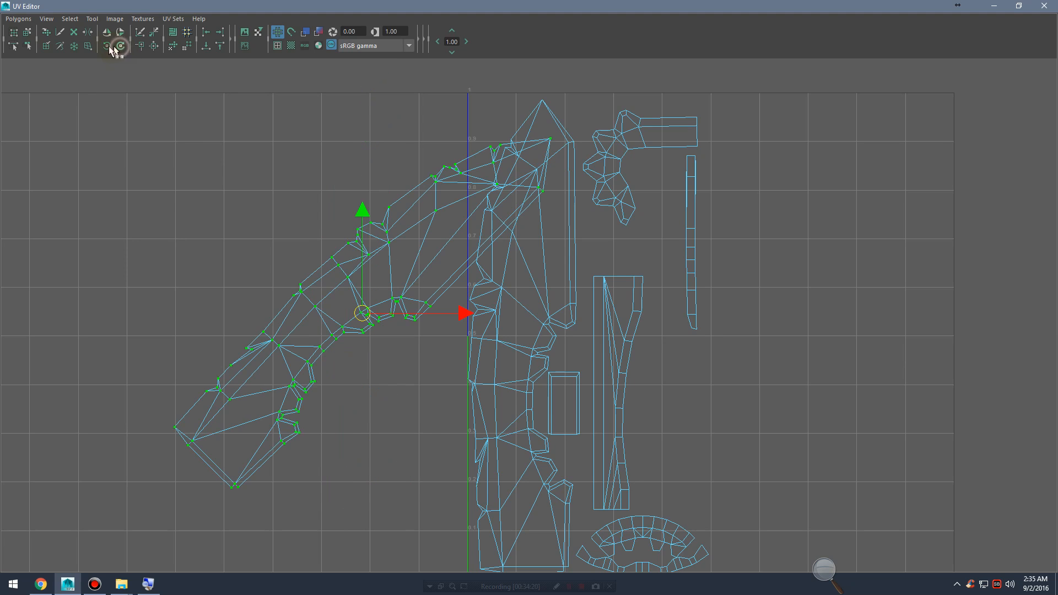
left_click(120, 45)
left_click(120, 46)
left_click(107, 45)
Step: Set the Rotate UVs angle to -15 degrees and apply it to the notched shell
left_click(18, 18)
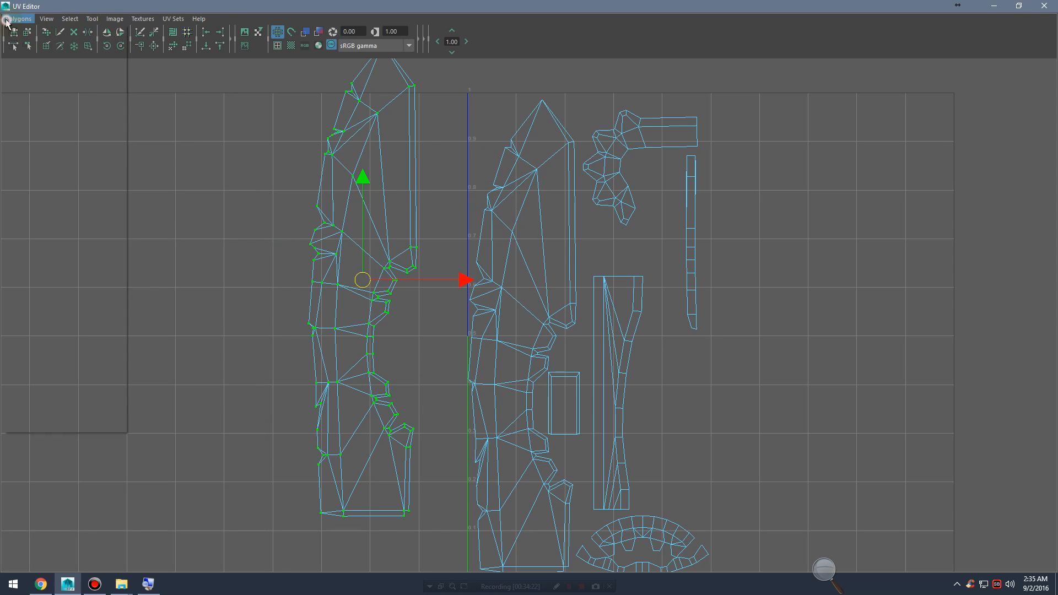
left_click(120, 155)
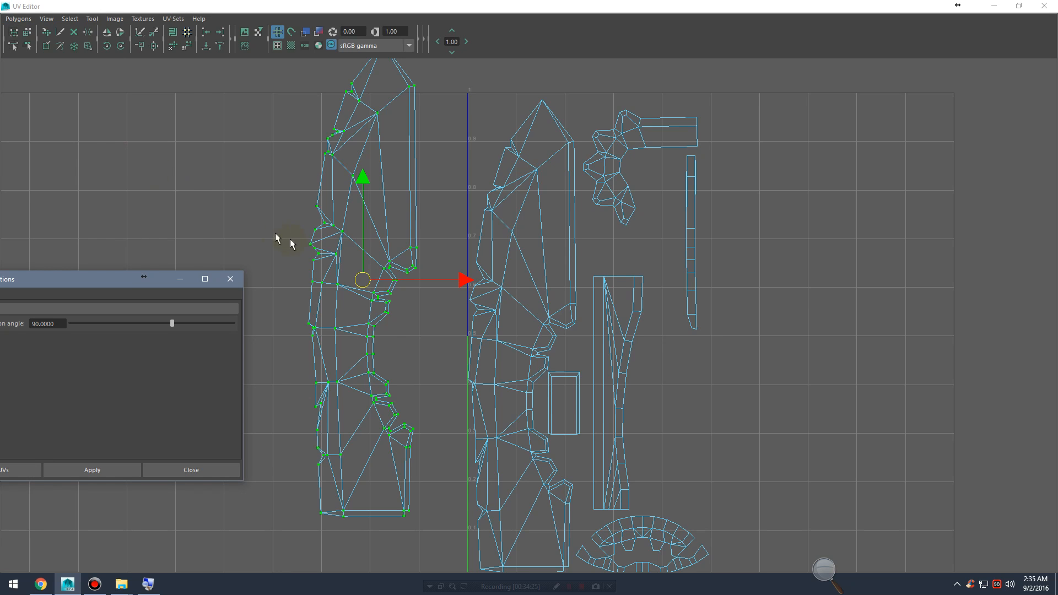
left_click_drag(127, 279, 196, 280)
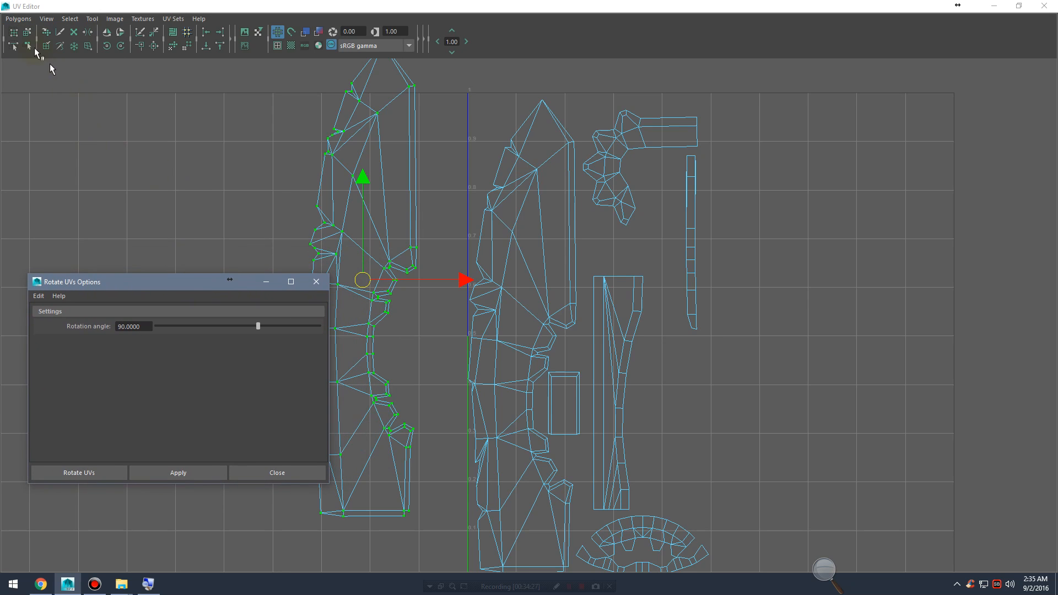
left_click(14, 20)
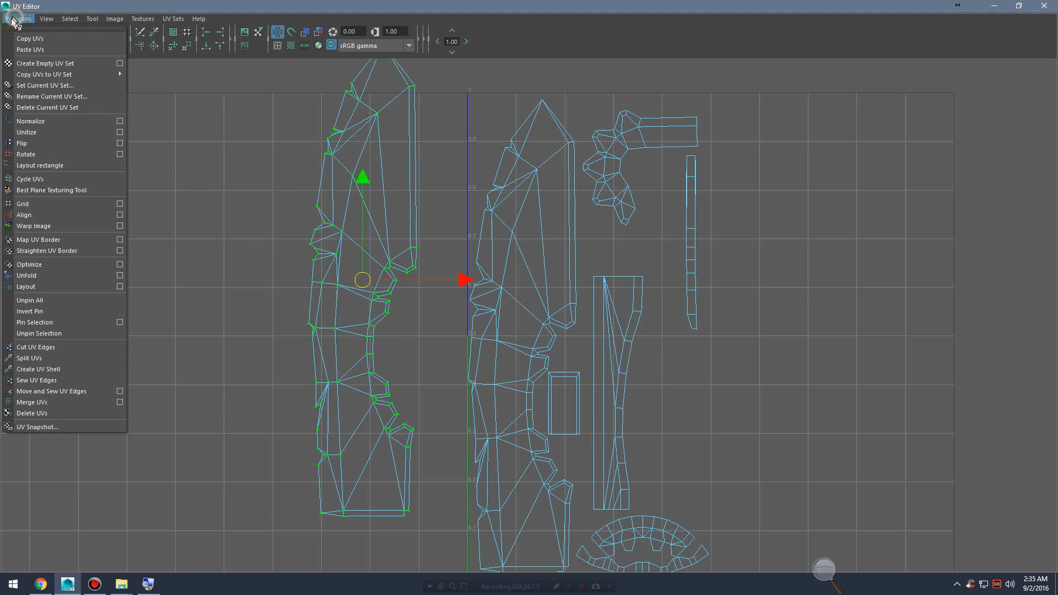
left_click(120, 155)
left_click_drag(143, 325, 90, 320)
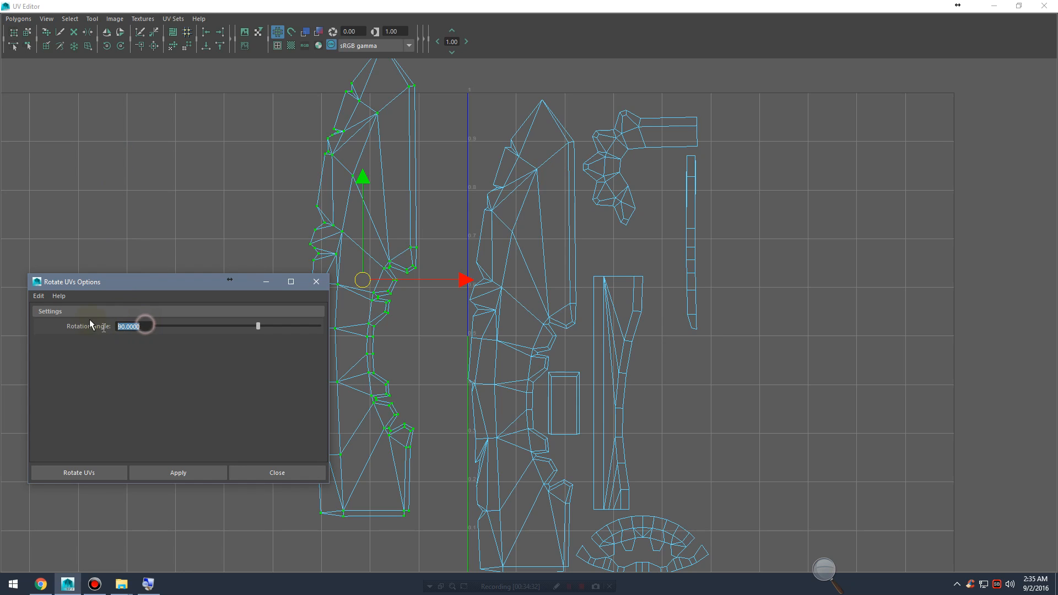
type("-15")
left_click(190, 472)
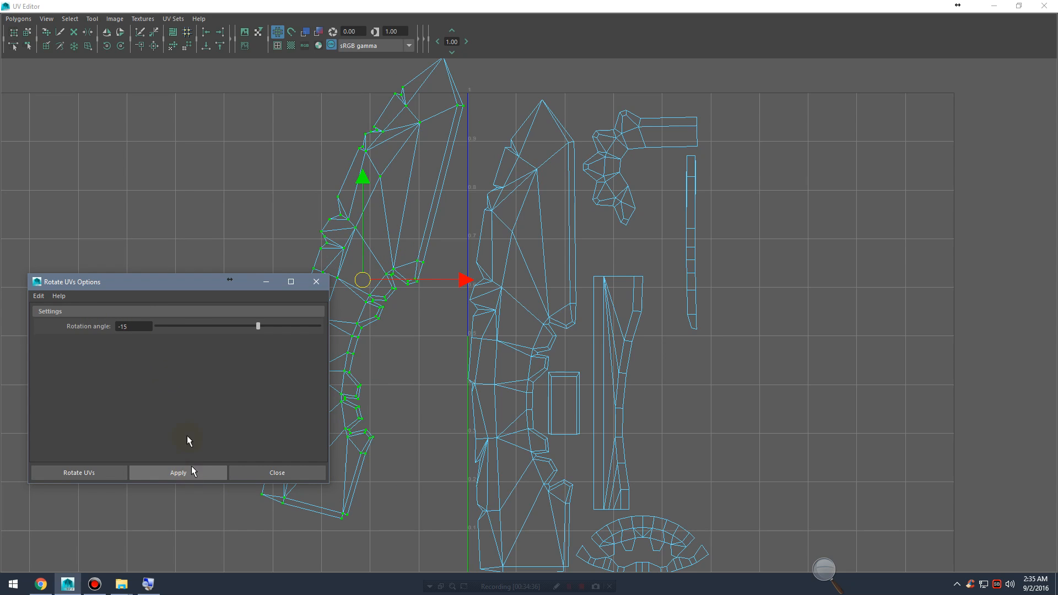
Step: Set the Rotate UVs angle to 15 degrees and apply the rotation to the notched shell
left_click(142, 327)
key("Return")
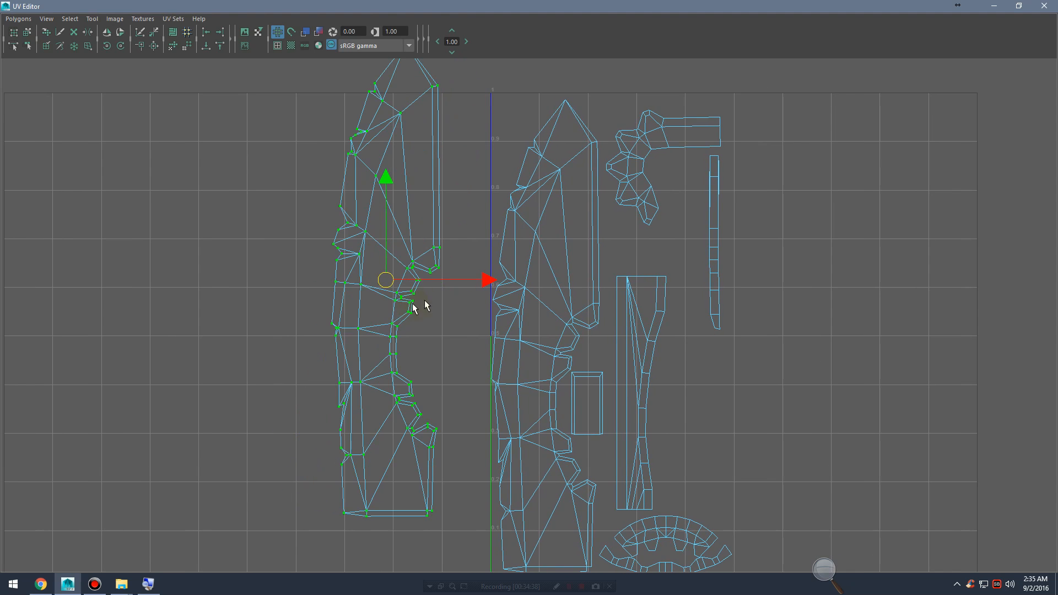
left_click(18, 18)
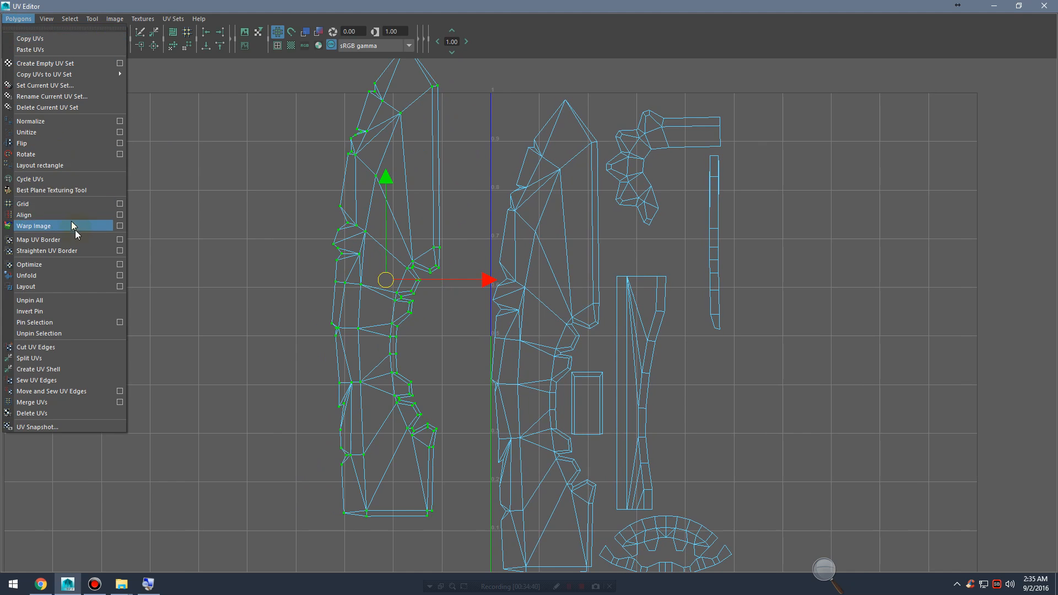
left_click(119, 153)
double_click(142, 327)
type("15")
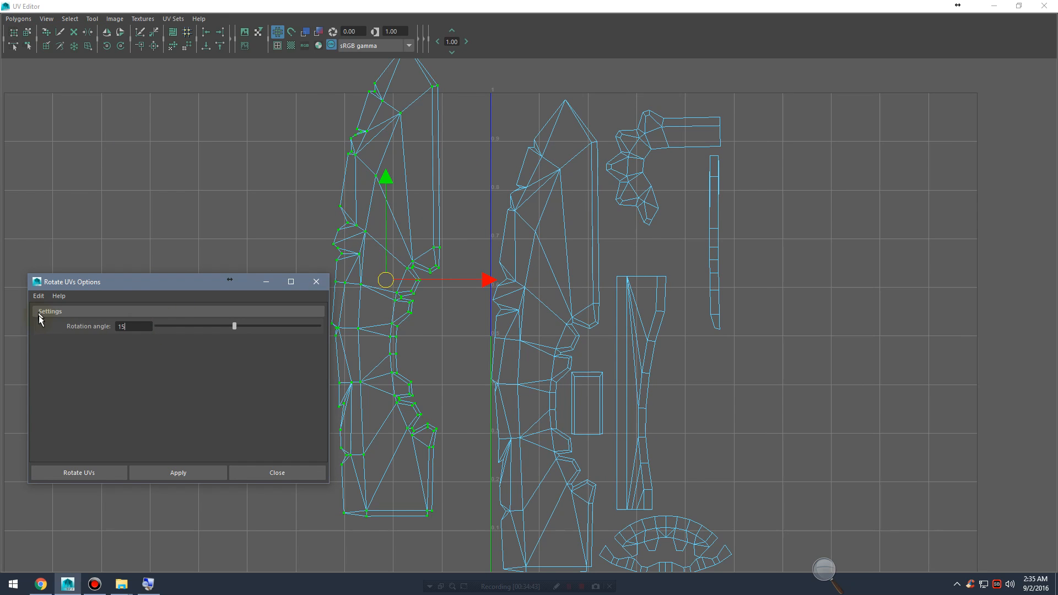
left_click(159, 471)
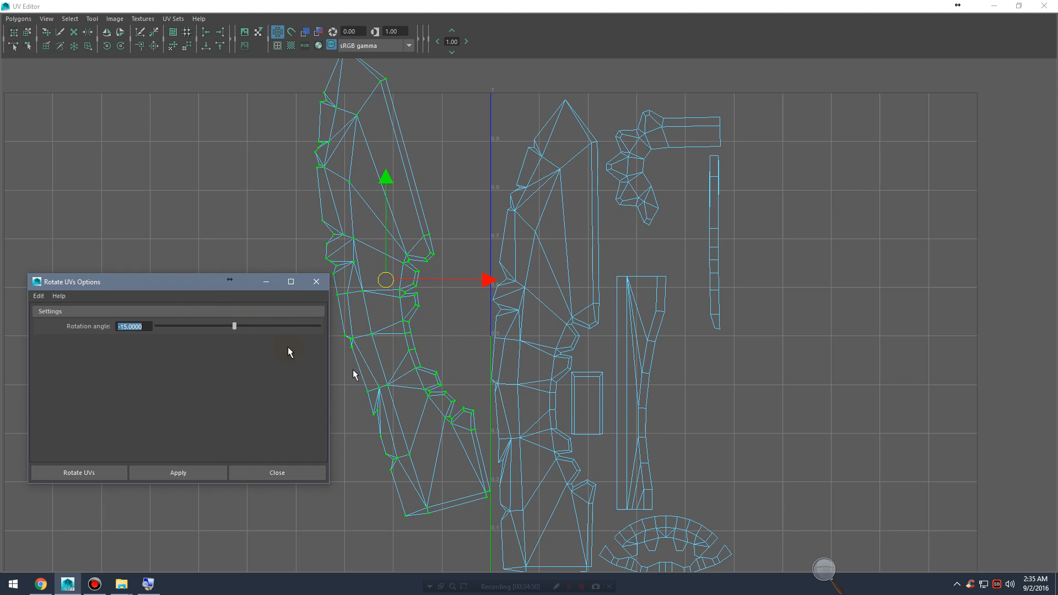
Step: Undo the trial rotations of the notched shell until it stands upright
left_click(429, 356)
left_click(401, 265)
key("ctrl+z")
key("ctrl+z")
key("ctrl+z")
key("ctrl+z")
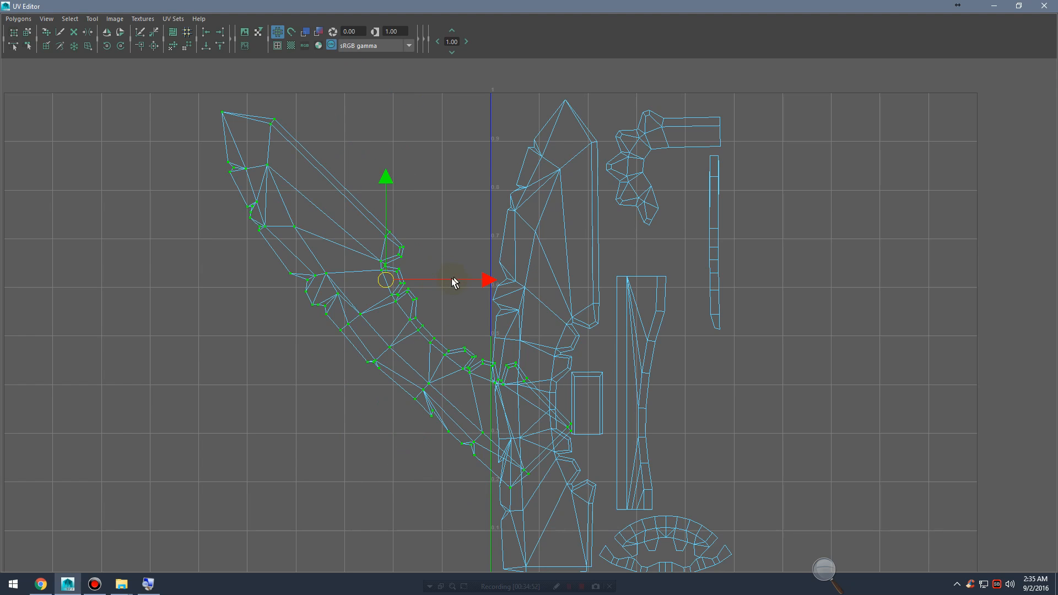
key("ctrl+z")
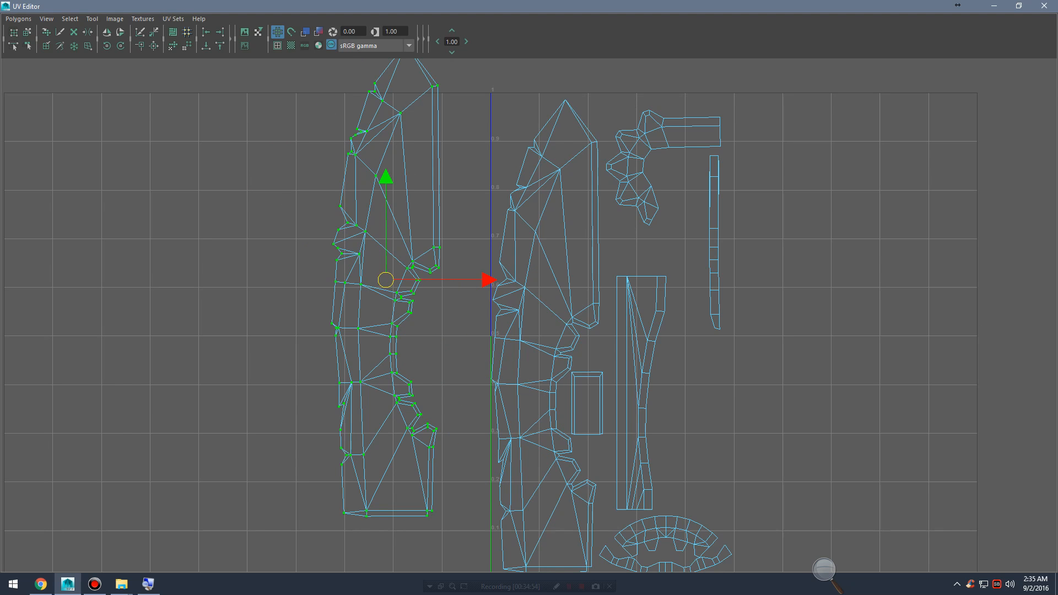
Step: Return to object selection in the viewport, pick the far box of the row, and show its UVs in the maximized UV Editor
key("alt+Tab")
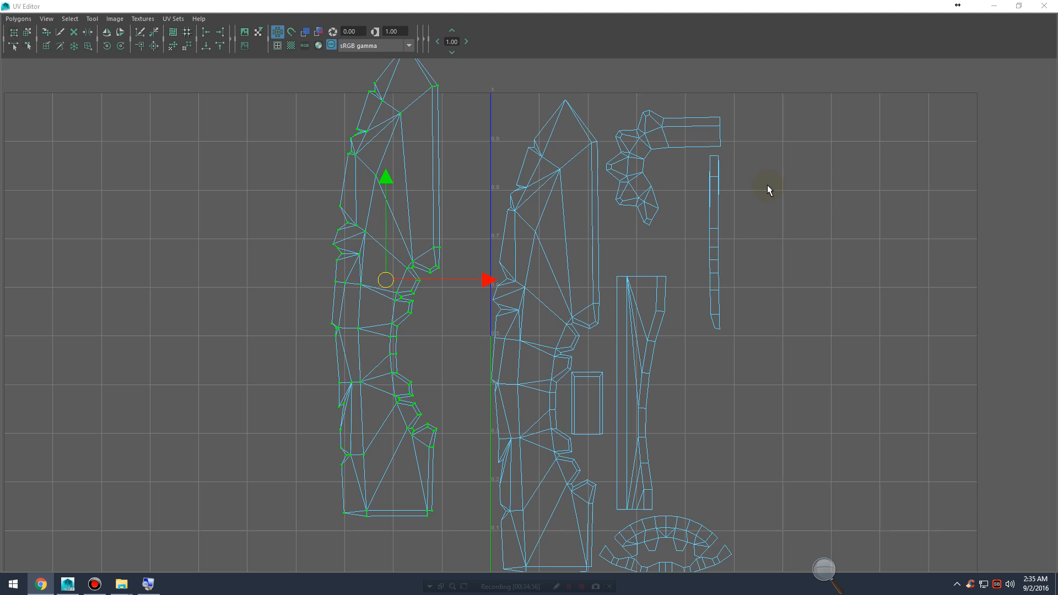
left_click(996, 8)
left_click(472, 314)
key("F8")
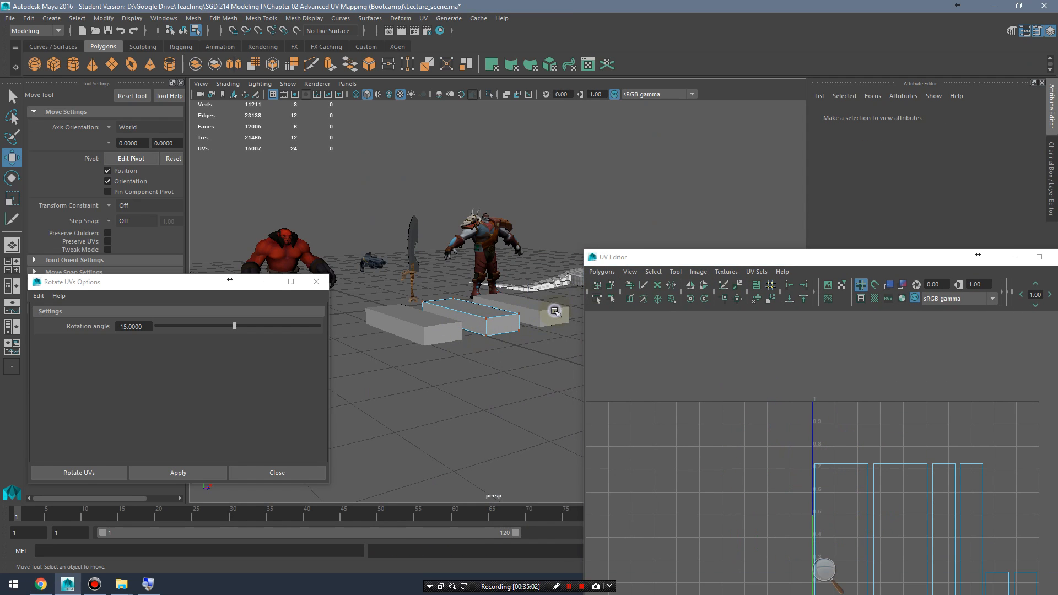
left_click(548, 311)
left_click_drag(809, 258, 675, 5)
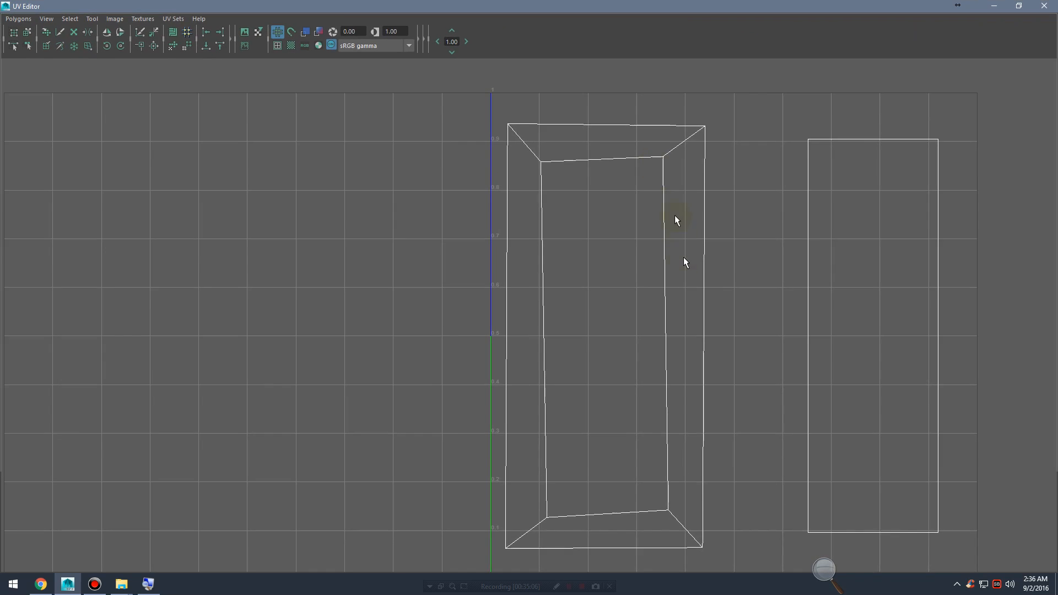
Step: Examine the nested-frame shell of Readability_Cube_Bad up close and with the UV Editor placed beside the viewport
middle_click_drag(675, 219, 609, 271, "alt")
right_click_drag(609, 272, 652, 296, "alt")
middle_click_drag(651, 296, 562, 311, "alt")
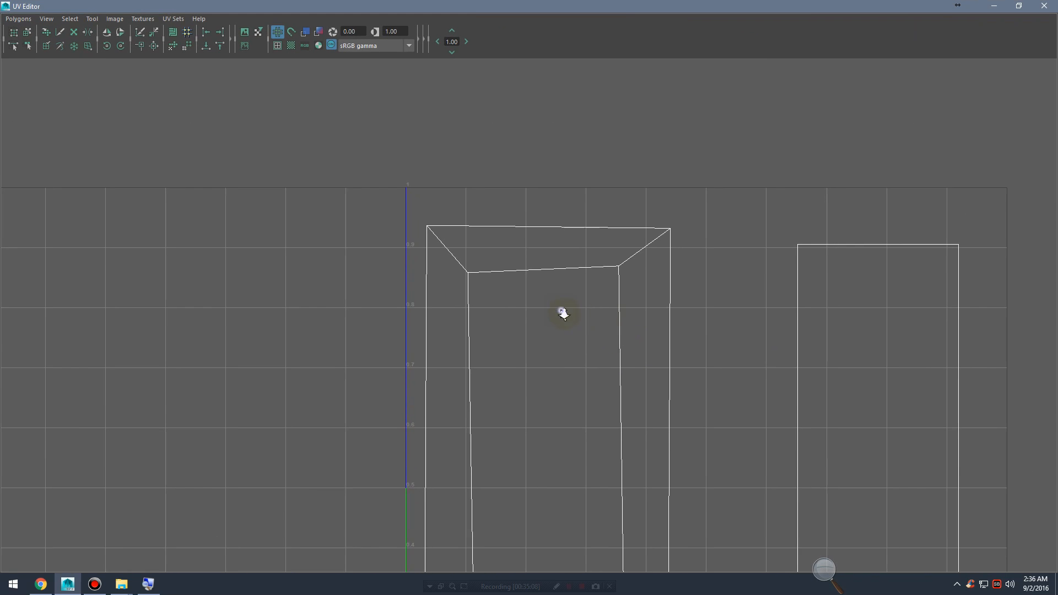
right_click_drag(562, 312, 668, 267, "alt")
middle_click_drag(669, 267, 596, 315, "alt")
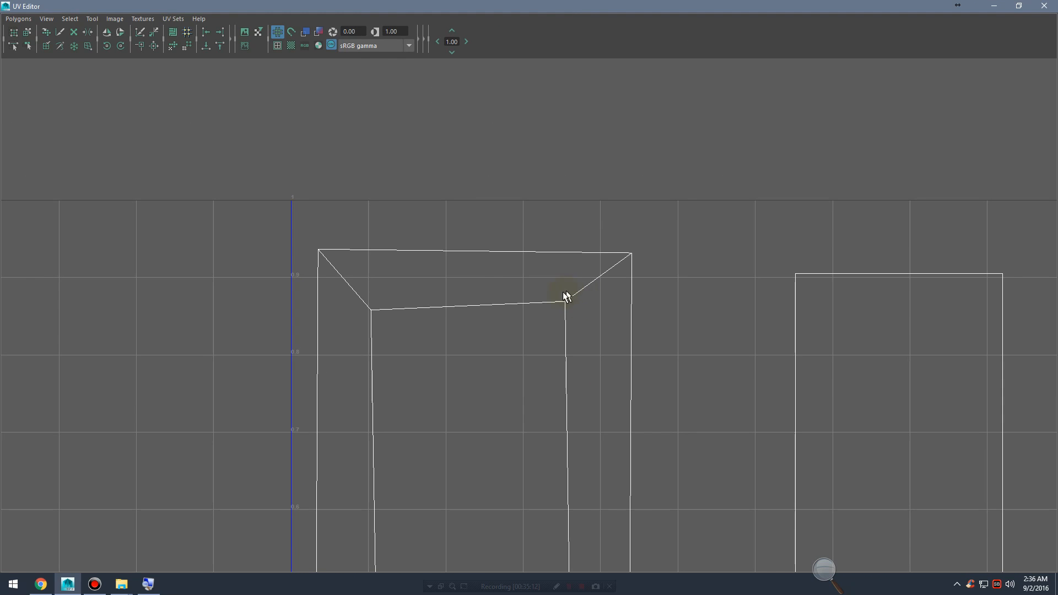
double_click(540, 5)
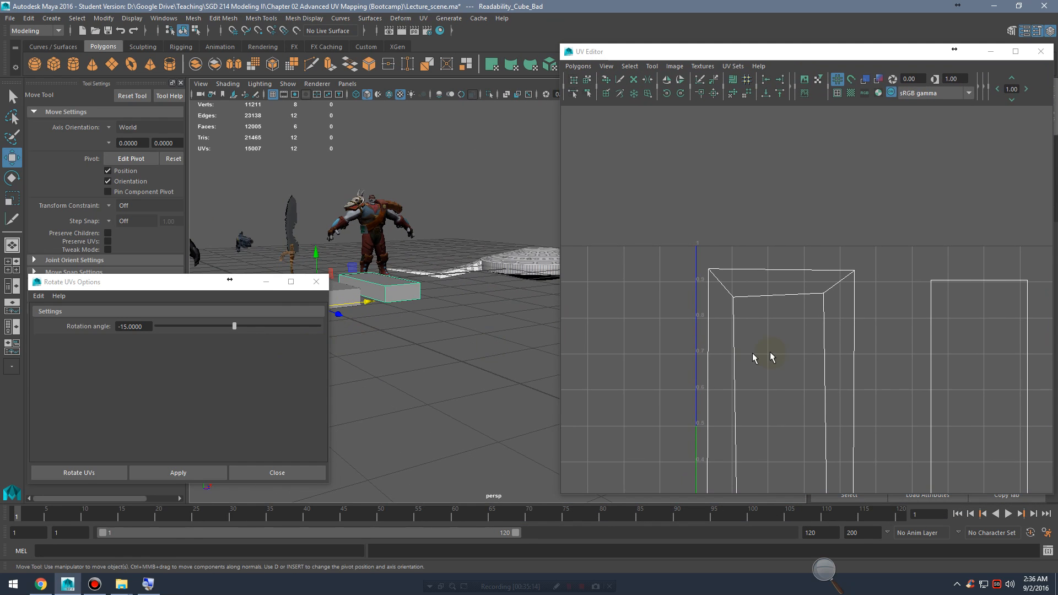
right_click_drag(708, 334, 767, 243, "alt")
middle_click_drag(768, 243, 767, 233, "alt")
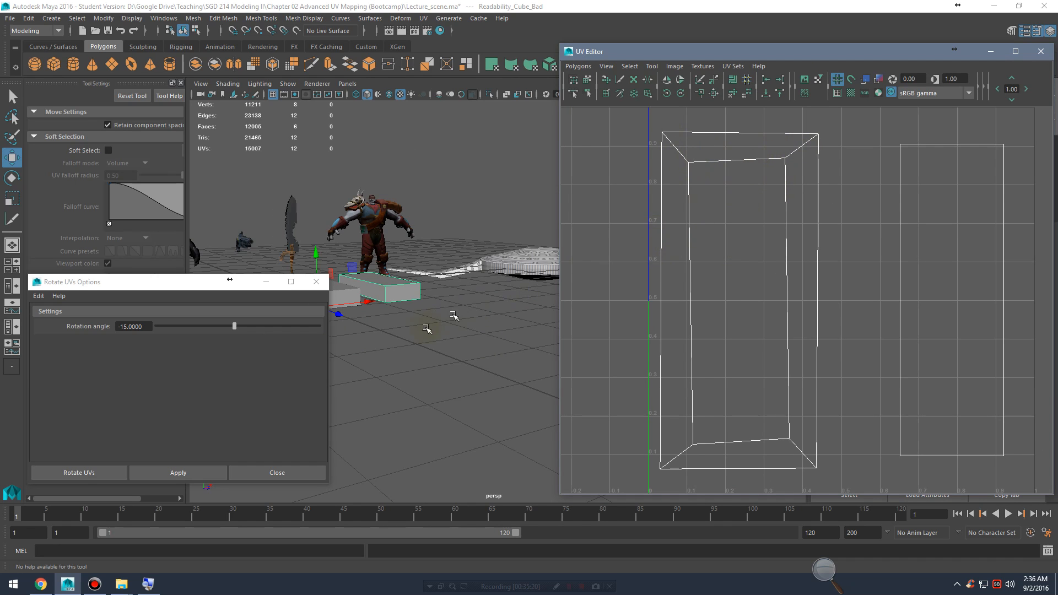
Step: Compare the UVs of Readability_Cube_Best with those of Readability_Cube_Bad, and close the Rotate UVs options
middle_click_drag(426, 329, 494, 326, "alt")
left_click(379, 299)
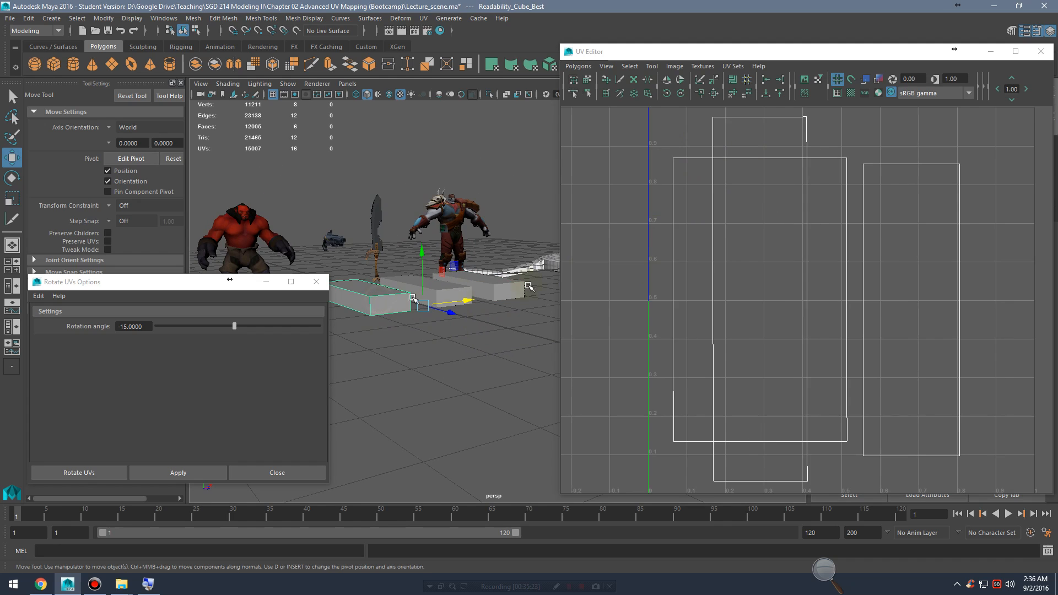
middle_click_drag(894, 219, 864, 242, "alt")
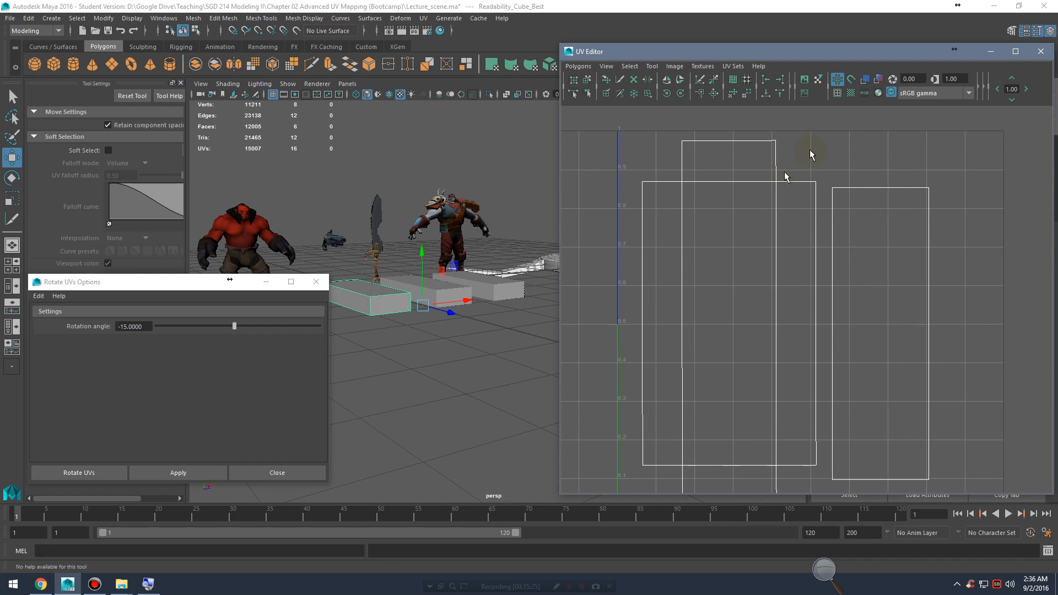
middle_click_drag(469, 309, 408, 331, "alt")
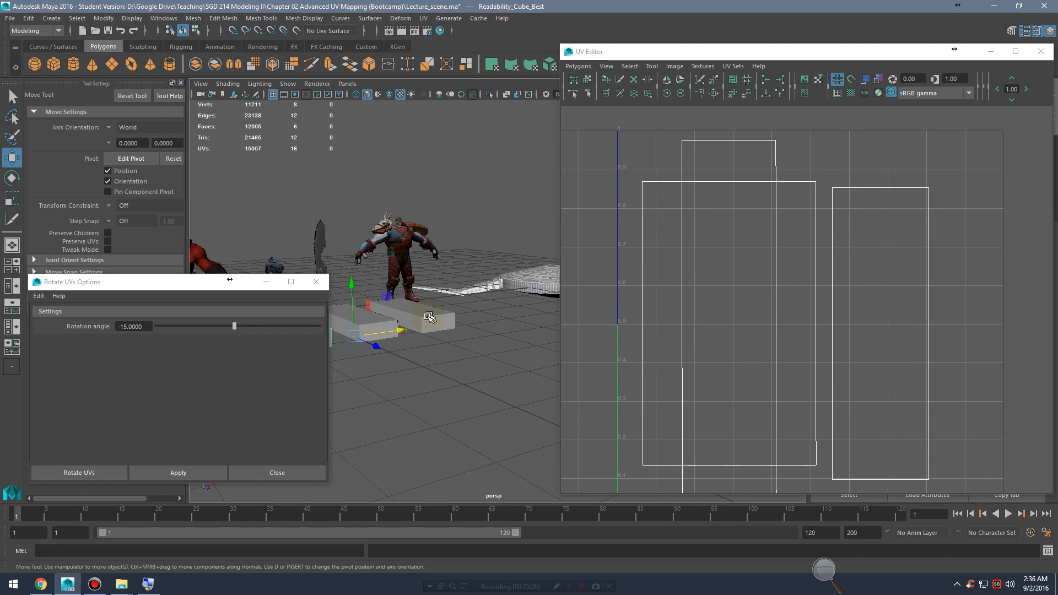
left_click(419, 319)
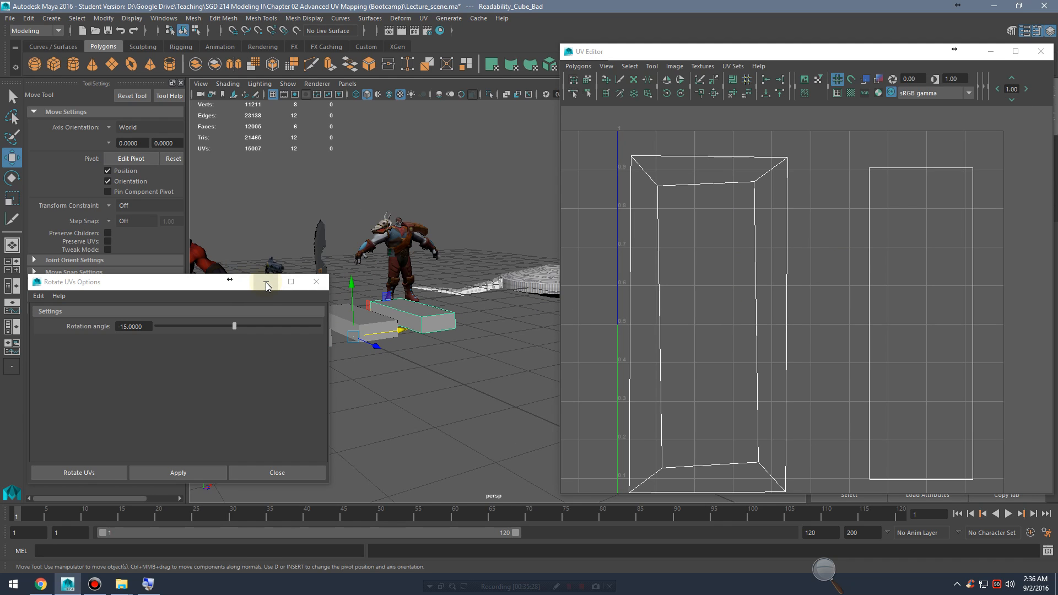
left_click(316, 281)
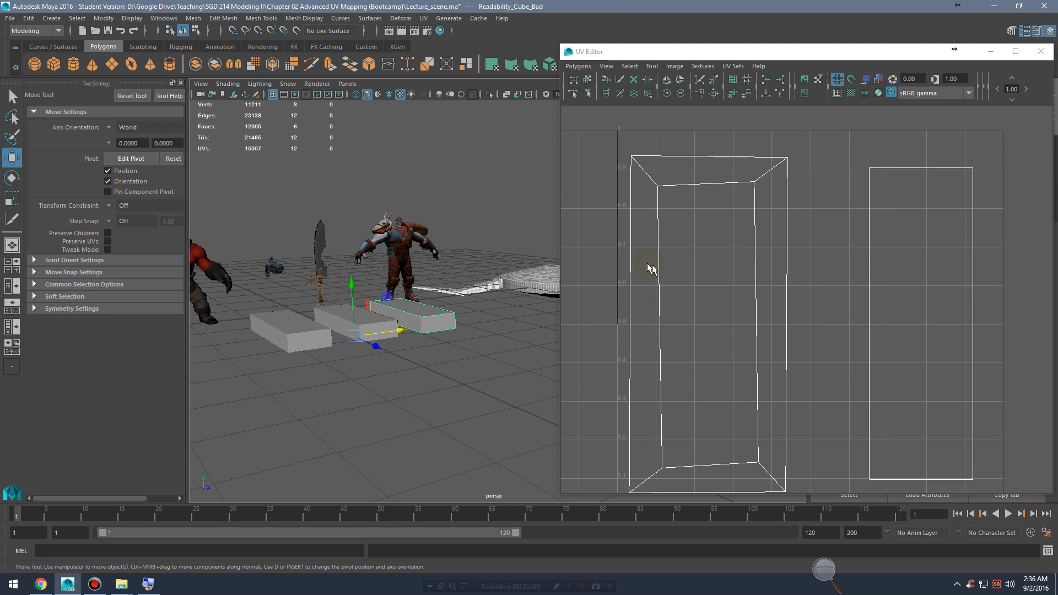
Step: Select the two upper diagonal corner edges of the nested-frame shell in edge mode
right_click_drag(396, 329, 673, 348, "alt")
middle_click_drag(757, 227, 756, 300, "alt")
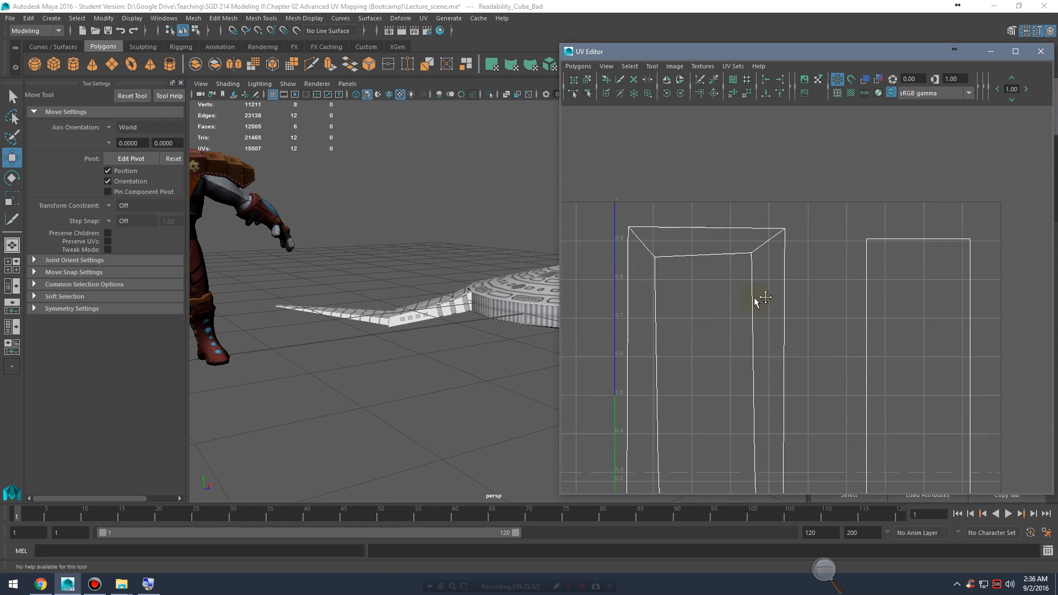
right_click_drag(709, 296, 783, 292, "alt")
right_click_drag(712, 226, 712, 196)
left_click(736, 218)
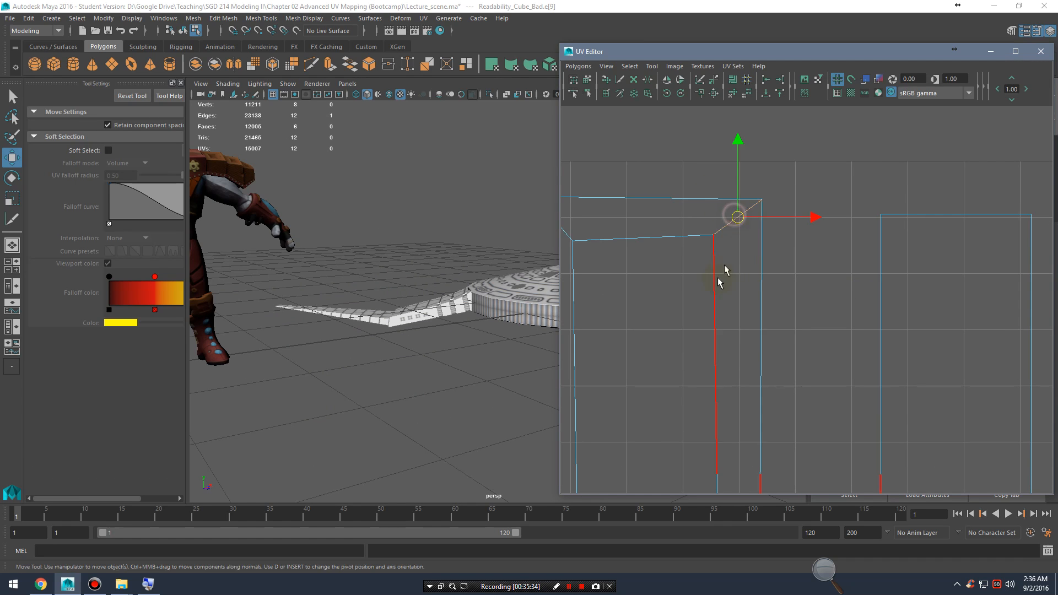
middle_click_drag(720, 274, 820, 251, "alt")
left_click(656, 208, "shift")
right_click(818, 225)
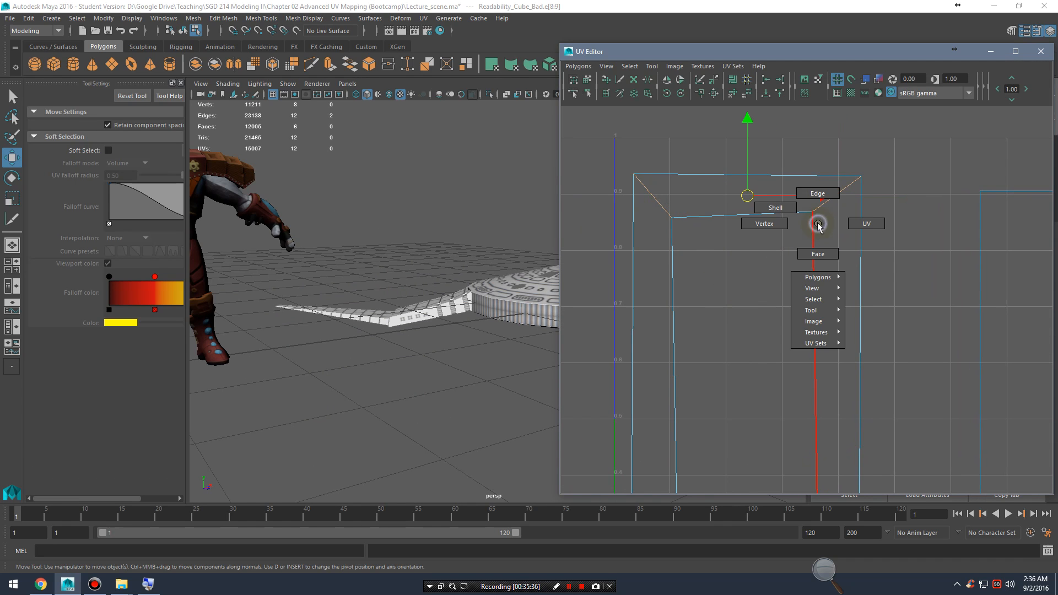
left_click(819, 194)
left_click(828, 199)
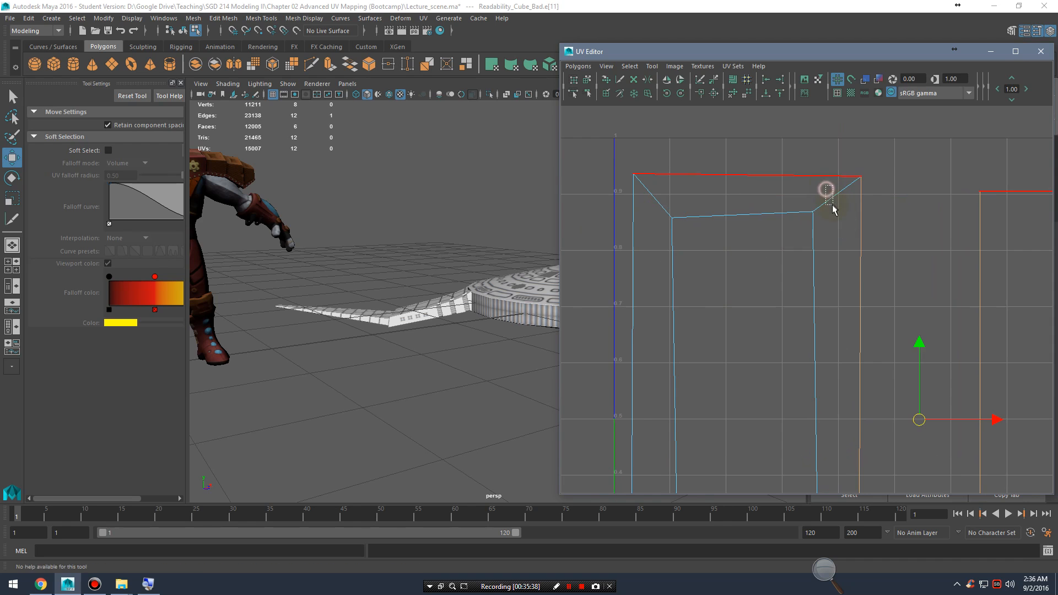
left_click(661, 200, "shift")
Step: Add the two lower diagonal corner edges to the selection and cut the UVs along all four edges
middle_click_drag(711, 475, 700, 223, "alt")
middle_click_drag(819, 371, 806, 314, "alt")
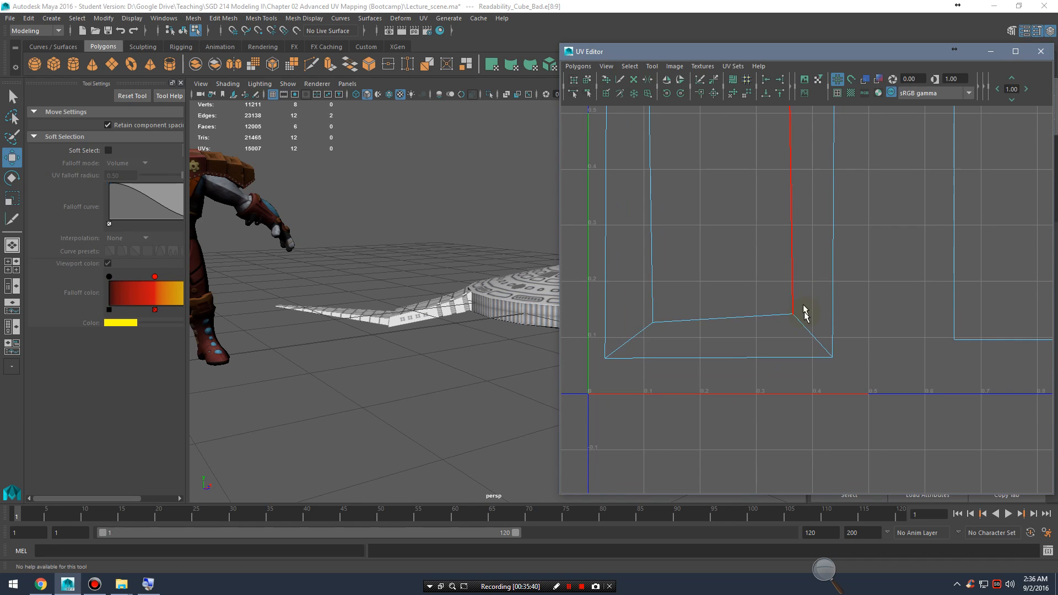
left_click(806, 315, "shift")
left_click(628, 340, "shift")
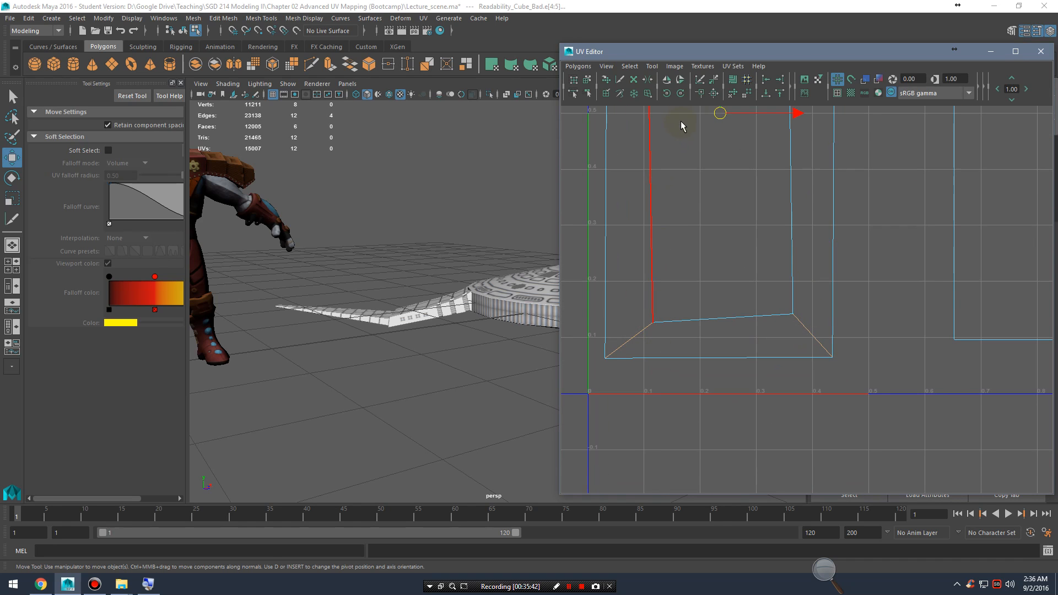
left_click(700, 81)
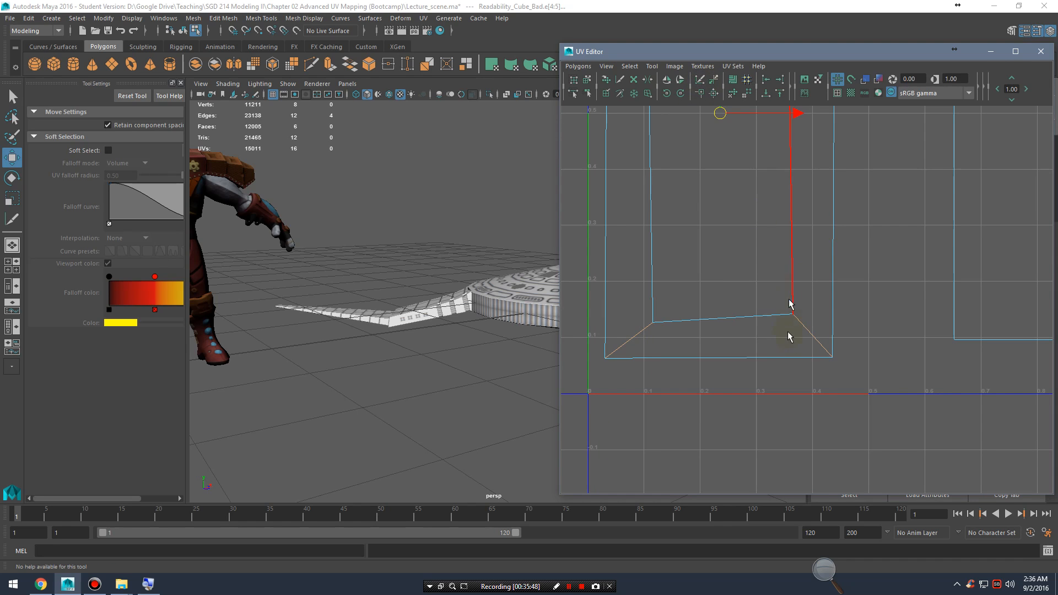
Step: Try pulling the two lower outer corner UVs of the nested-frame shell away to test the cut
right_click_drag(810, 325, 849, 326)
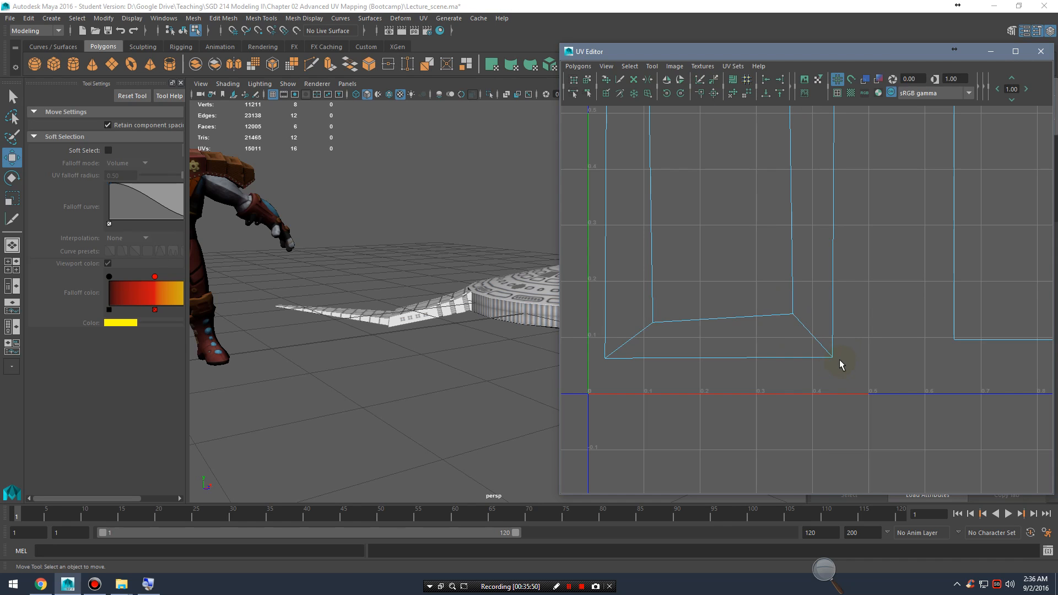
left_click(832, 358)
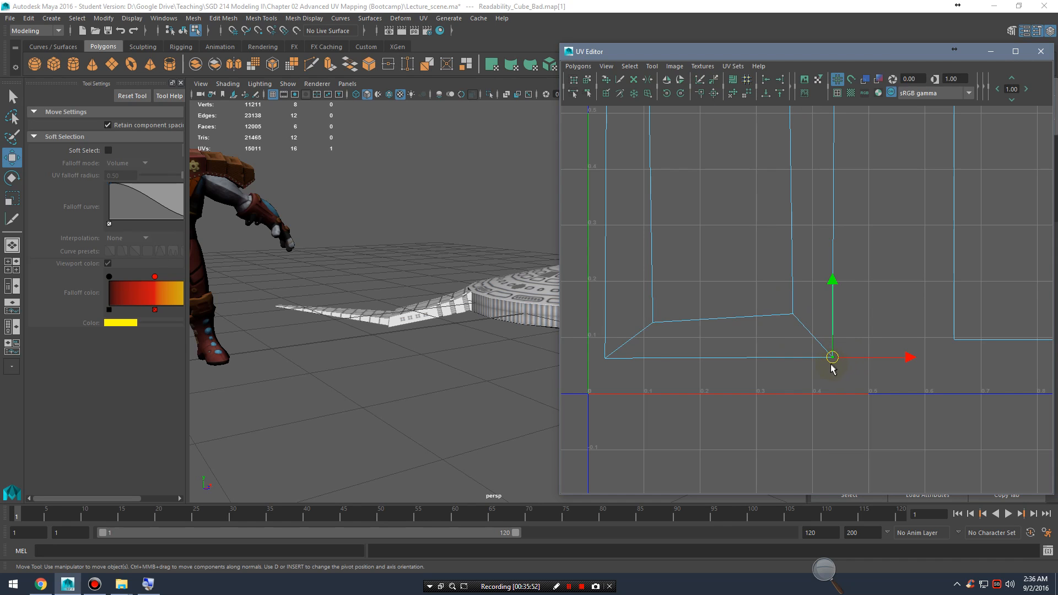
left_click_drag(834, 359, 800, 371)
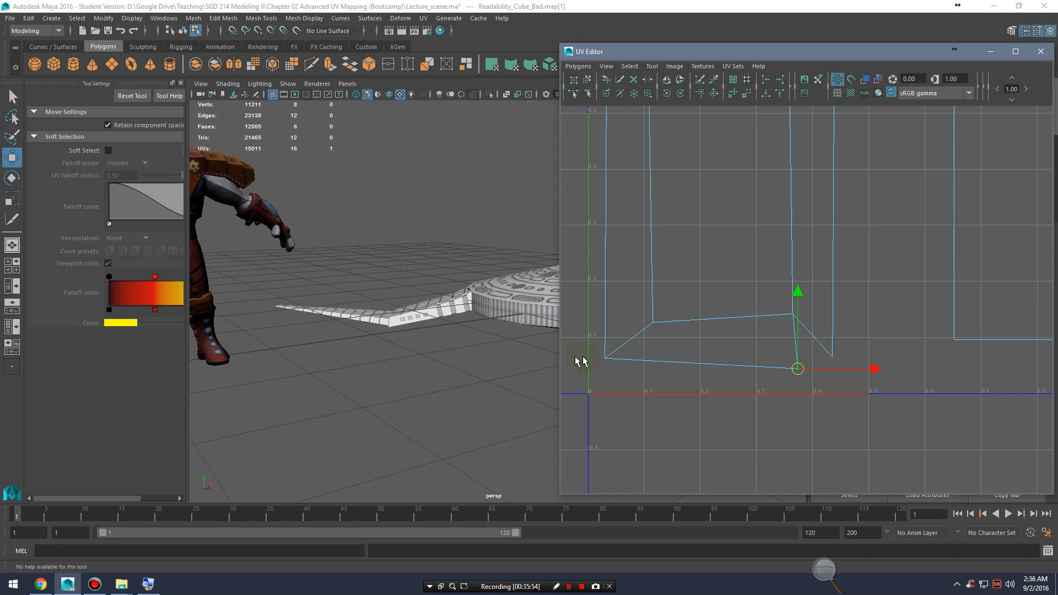
left_click(605, 358)
left_click_drag(604, 360, 598, 315)
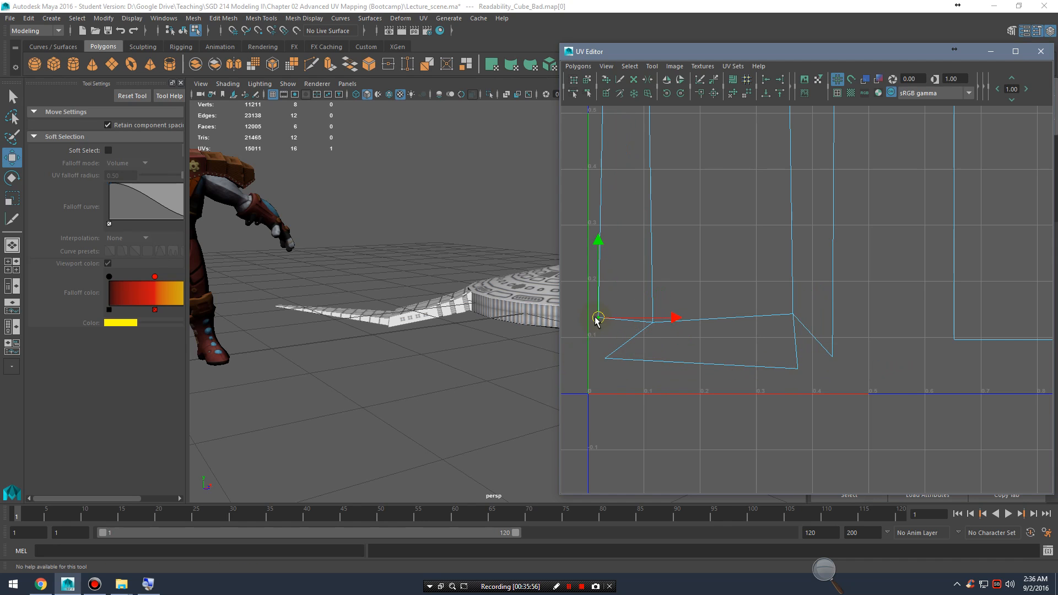
Step: Undo the corner UV moves and the cut along the diagonal edges
middle_click_drag(782, 124, 779, 316, "alt")
middle_click_drag(782, 200, 778, 382, "alt")
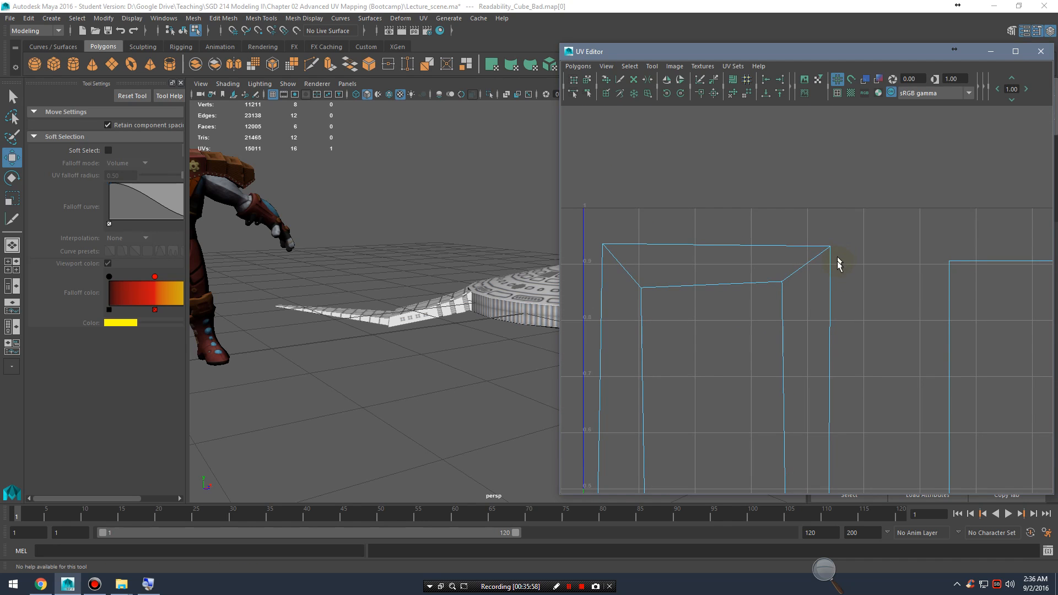
middle_click_drag(849, 304, 818, 99, "alt")
middle_click_drag(839, 380, 843, 247, "alt")
key("ctrl+z")
key("ctrl+z")
key("ctrl+z")
key("ctrl+z")
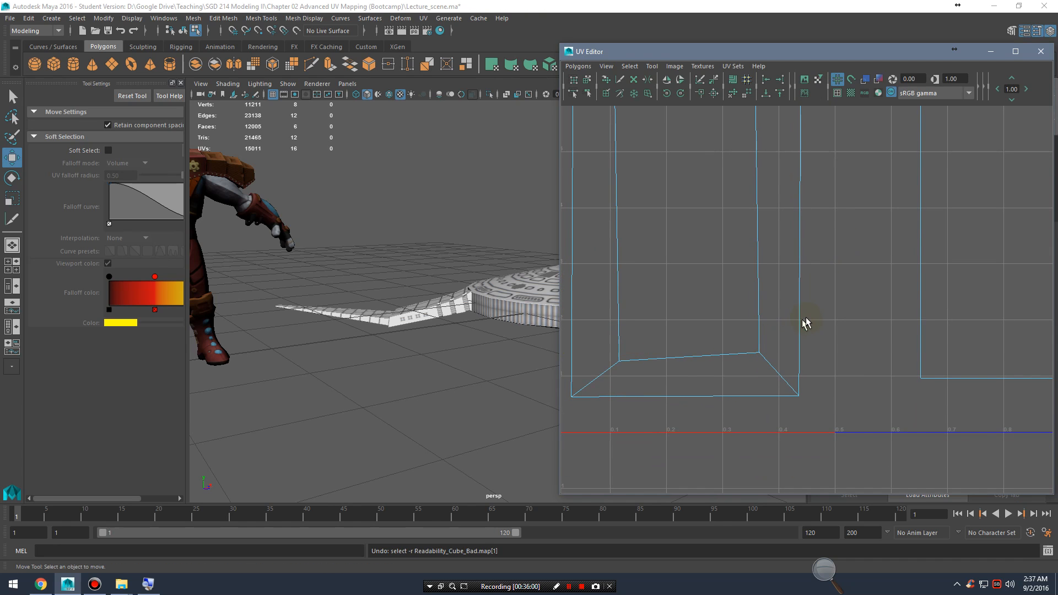
key("ctrl+z")
key("ctrl+z")
key("ctrl+z")
Step: Try moving the lower-left outer corner UV of the uncut nested-frame shell, and undo the move
middle_click_drag(578, 406, 621, 392, "alt")
left_click(615, 382)
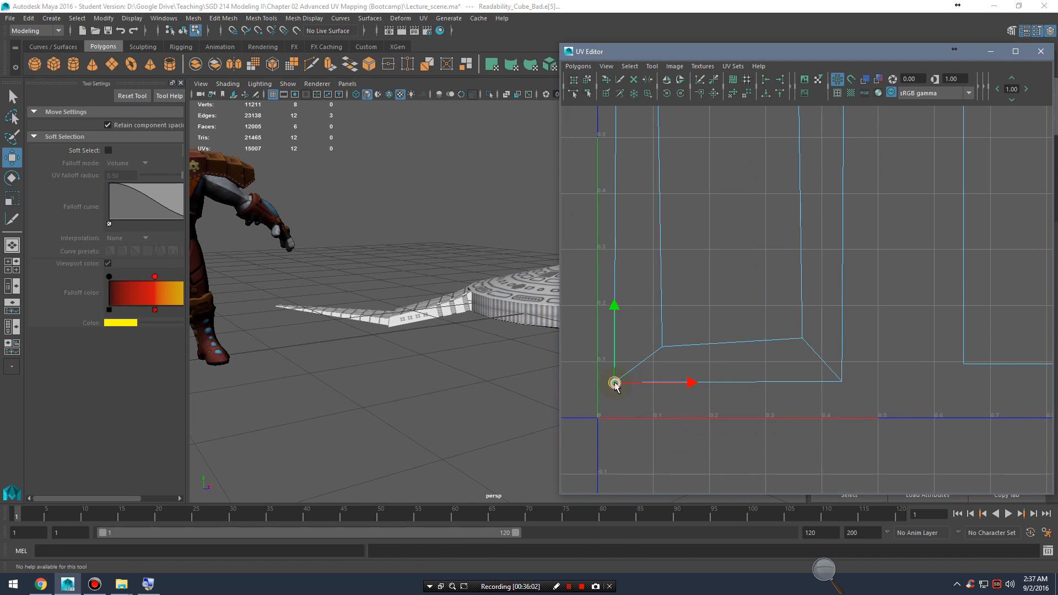
left_click_drag(615, 382, 633, 396)
key("ctrl+z")
key("ctrl+z")
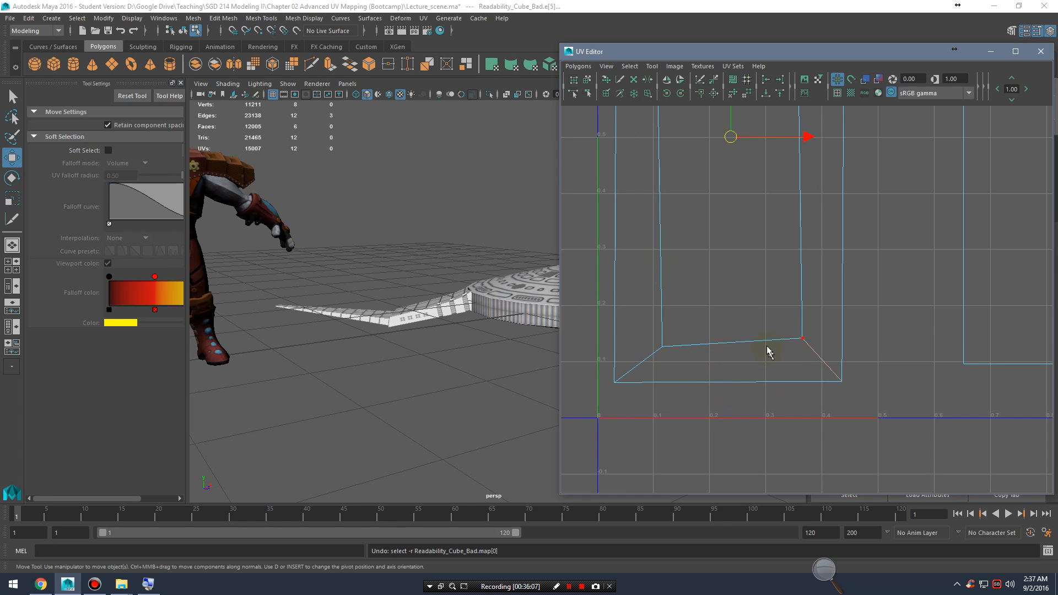
Step: Select the four diagonal corner edges of the nested-frame shell and cut the UVs along them
right_click_drag(649, 354, 656, 323)
left_click(640, 356)
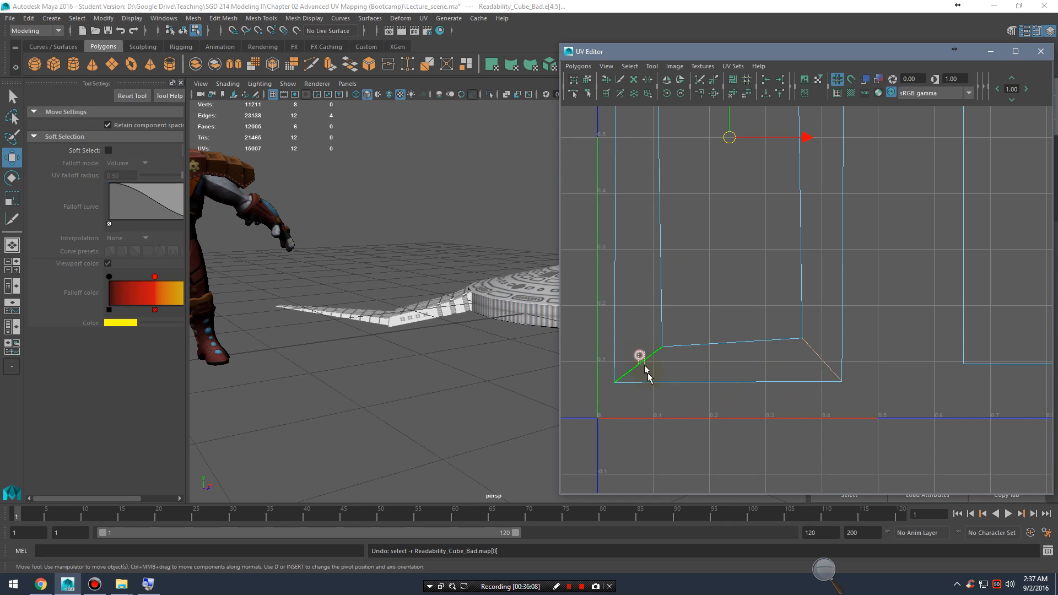
left_click(816, 348, "shift")
middle_click_drag(810, 320, 809, 321, "alt")
middle_click_drag(812, 200, 799, 406, "alt")
left_click(794, 119, "shift")
middle_click_drag(784, 148, 809, 308, "alt")
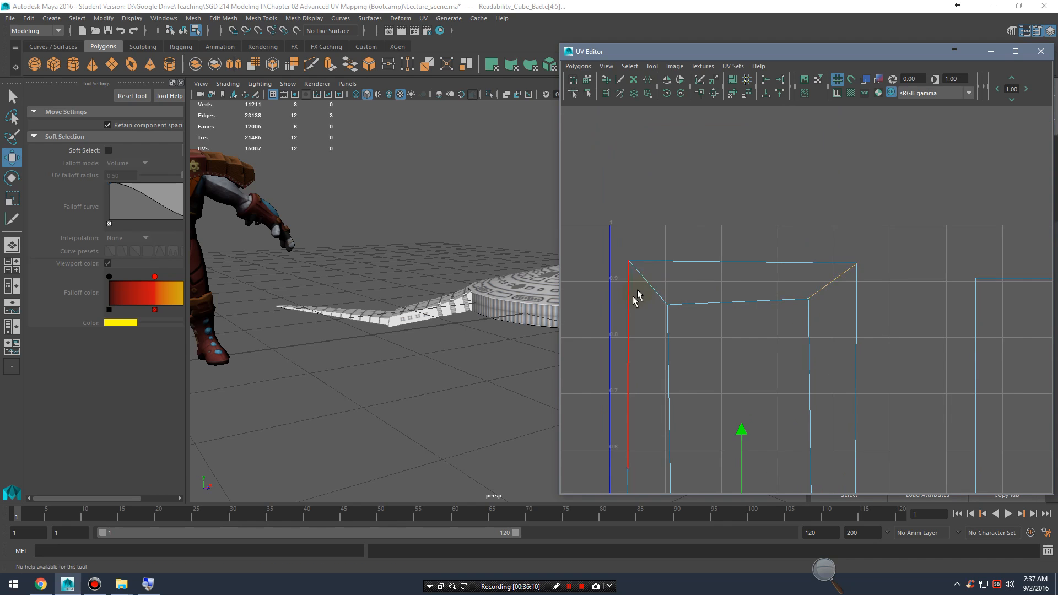
left_click(648, 287, "shift")
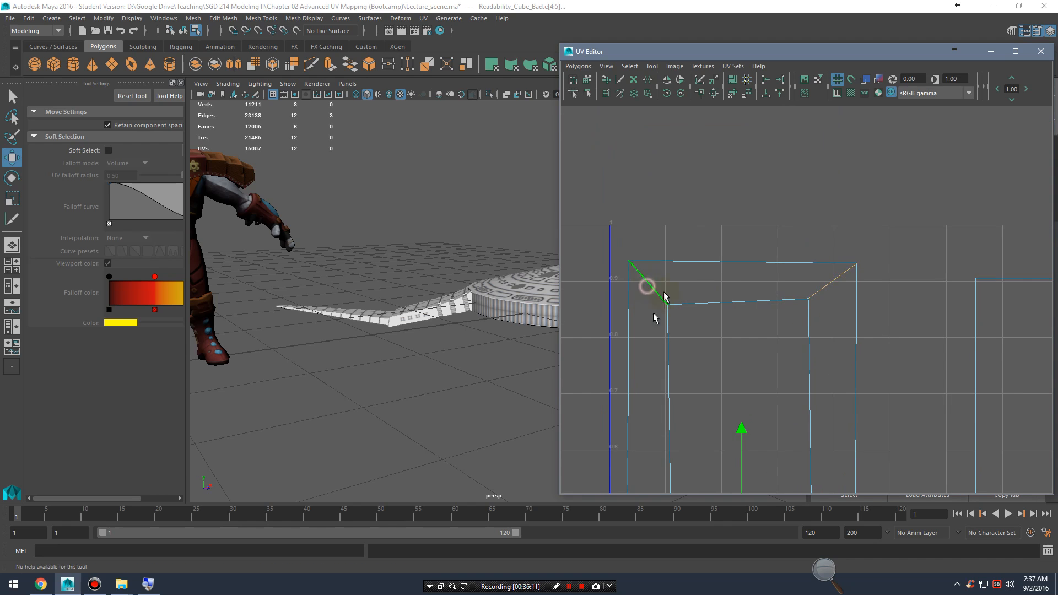
left_click(701, 81)
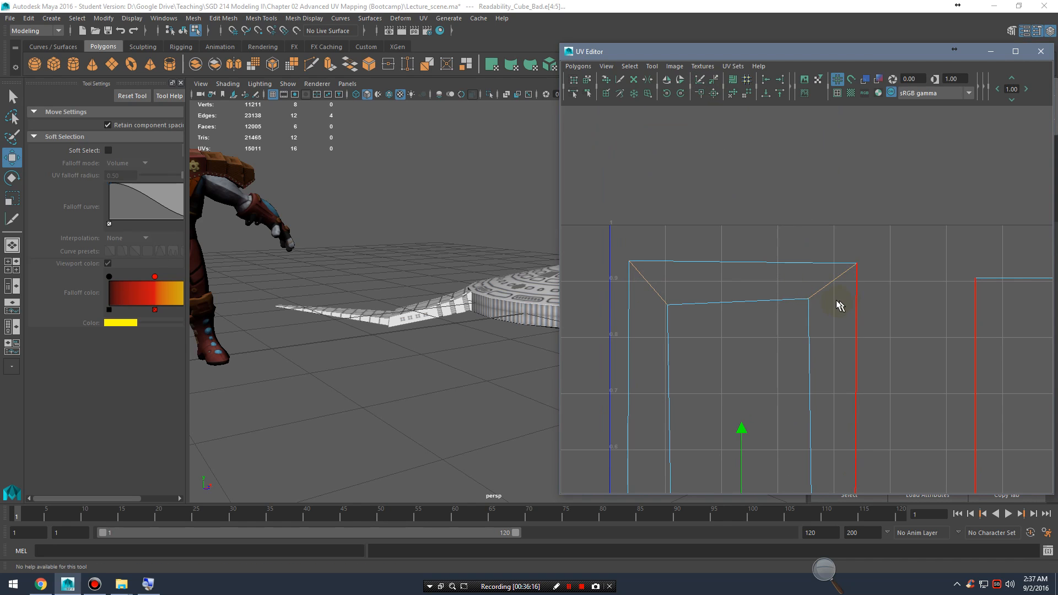
Step: Pull the upper-right and upper-left outer corner UVs of the nested-frame shell away to demonstrate the cut
left_click(808, 369)
middle_click_drag(803, 373, 843, 213, "alt")
left_click(863, 204)
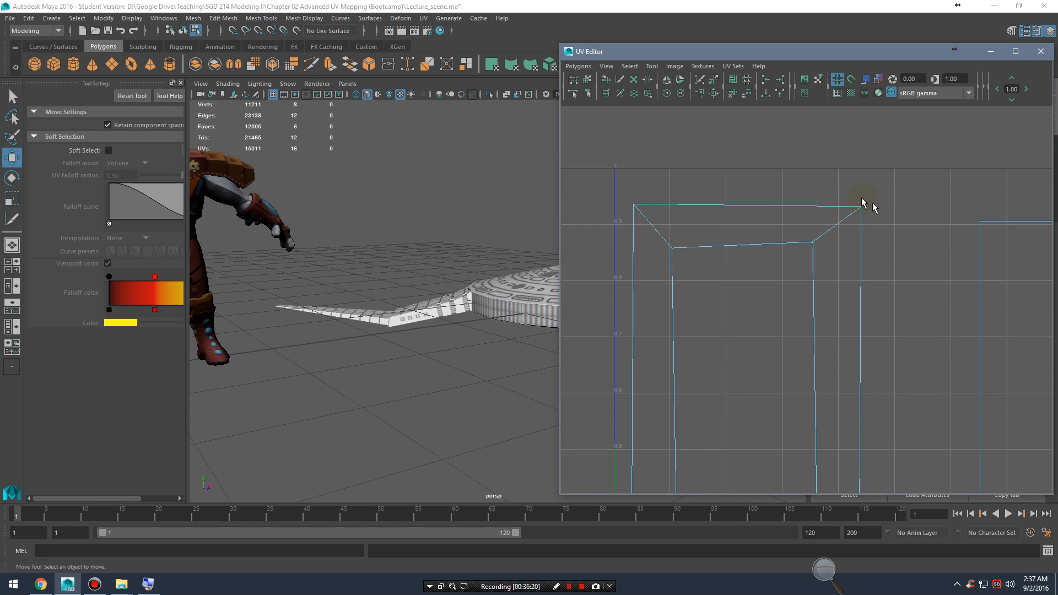
left_click(862, 207)
left_click_drag(863, 210, 833, 193)
left_click(858, 208)
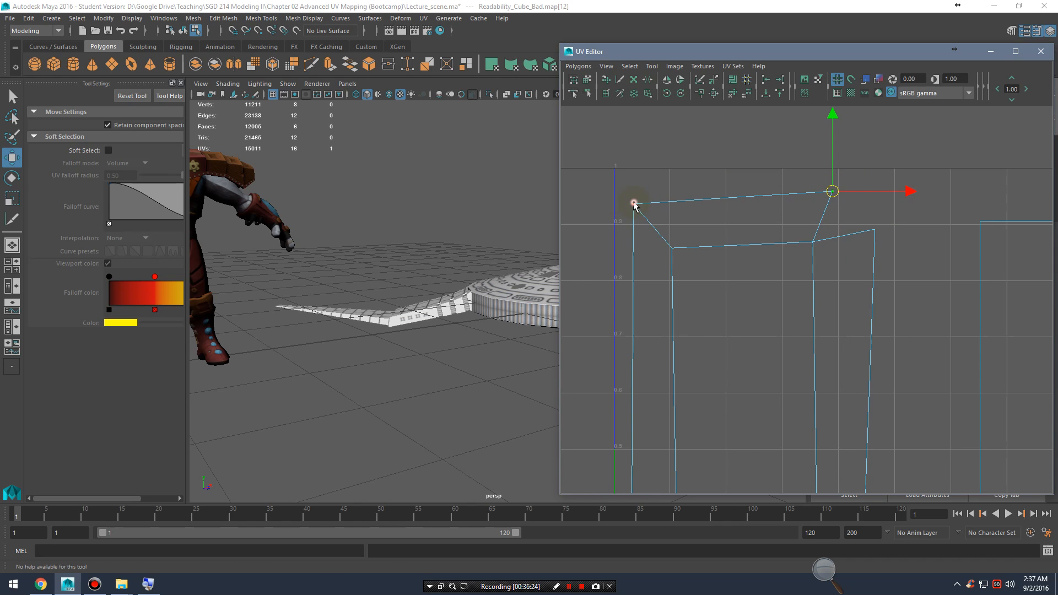
left_click(634, 204)
left_click_drag(634, 203, 623, 247)
left_click(618, 207)
left_click(629, 203)
Step: Select the two long top edges of the Readability_Cube_Best box
right_click_drag(543, 318, 482, 386, "alt")
middle_click_drag(482, 386, 571, 339, "alt")
right_click_drag(531, 272, 531, 241)
left_click(390, 312)
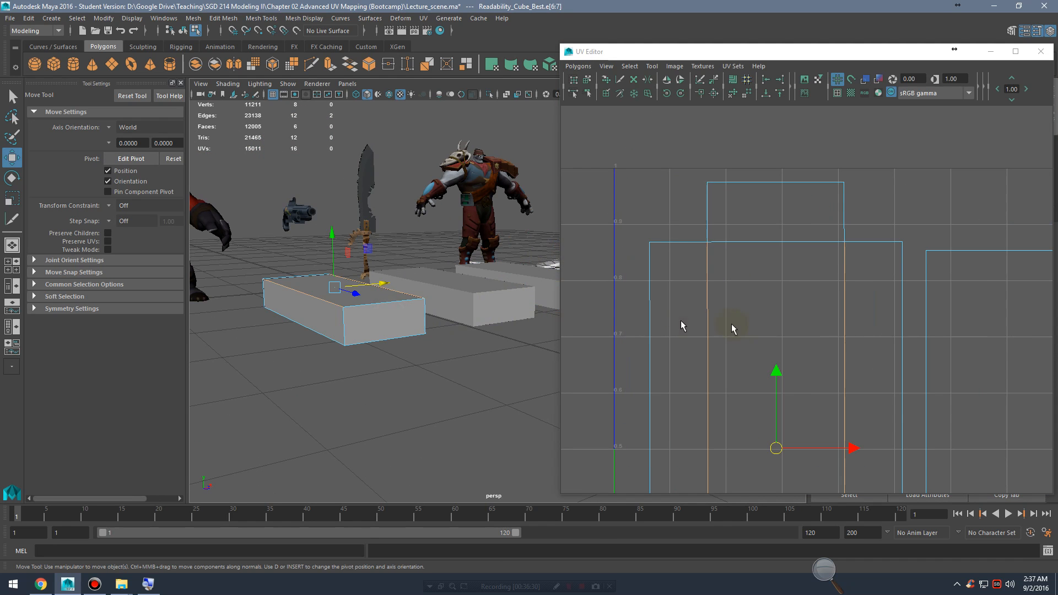
middle_click_drag(823, 283, 700, 305, "alt")
right_click_drag(760, 327, 503, 327, "alt")
middle_click_drag(503, 328, 435, 308, "alt")
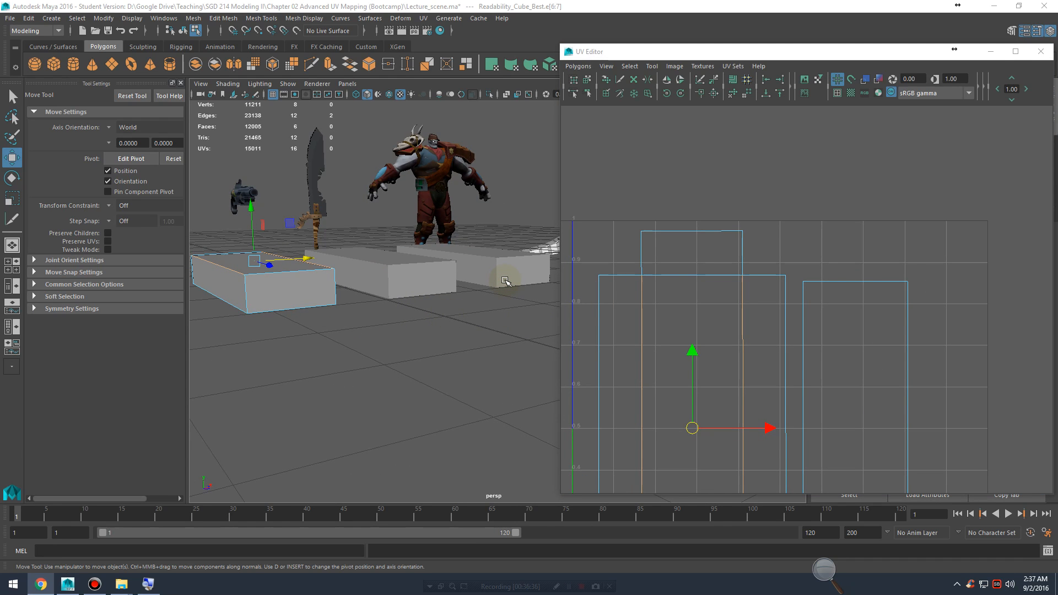
Step: Select the upper-right inner corner UV of the cross-shaped shell and split it into separate UVs
middle_click_drag(701, 226, 656, 288, "alt")
right_click_drag(657, 288, 992, 344, "alt")
middle_click_drag(733, 331, 825, 316, "alt")
right_click(704, 322)
right_click_drag(705, 323, 747, 331)
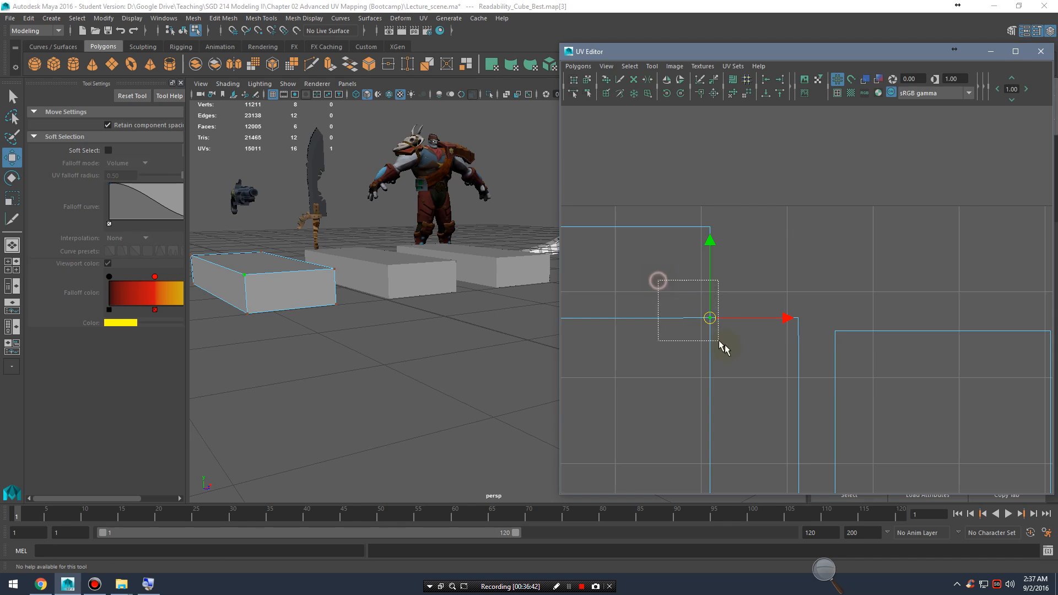
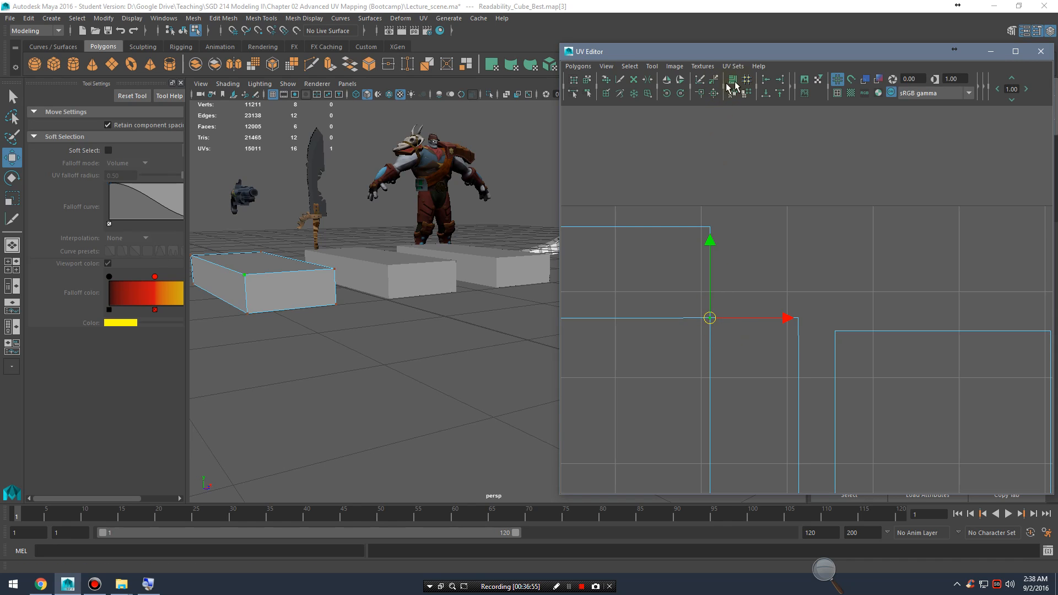
left_click(714, 80)
Step: Move the split UVs at the upper-right inner corner apart to show the separated pieces
mouse_move(711, 319)
right_mouse_down()
mouse_move(722, 319)
mouse_move(712, 321)
right_mouse_up()
left_click(711, 318)
left_click_drag(711, 319, 741, 358)
left_click(711, 318)
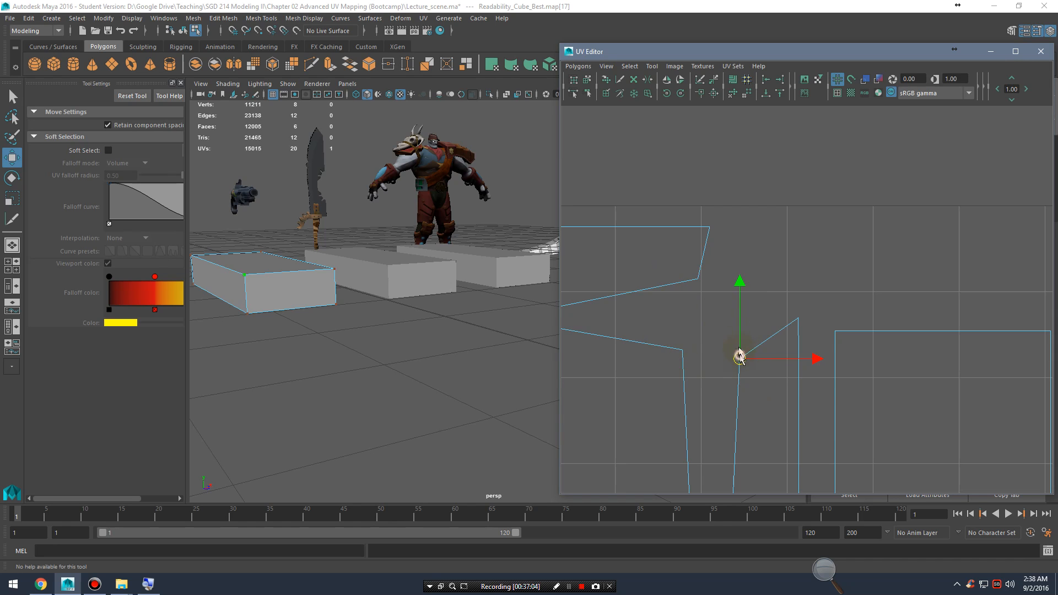
left_click_drag(739, 358, 694, 321)
left_click(682, 351)
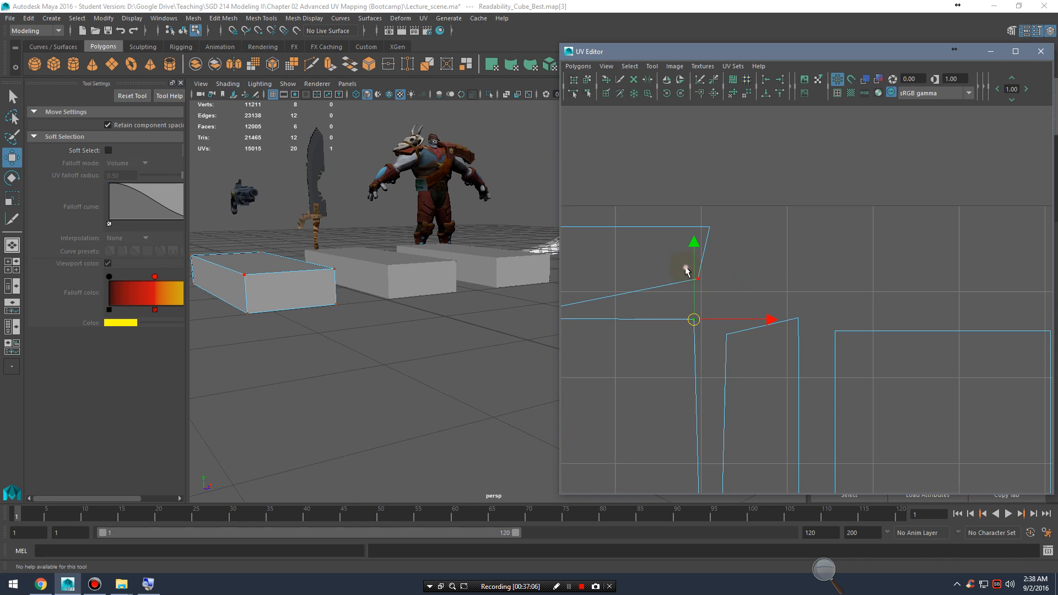
left_click(698, 278)
left_click_drag(698, 279, 707, 289)
left_click_drag(664, 316, 691, 350)
Step: Select the lower-left inner corner UV of the cross-shaped shell and split it
middle_click_drag(659, 370, 825, 351, "alt")
middle_click_drag(683, 347, 703, 113, "alt")
middle_click_drag(757, 416, 746, 236, "alt")
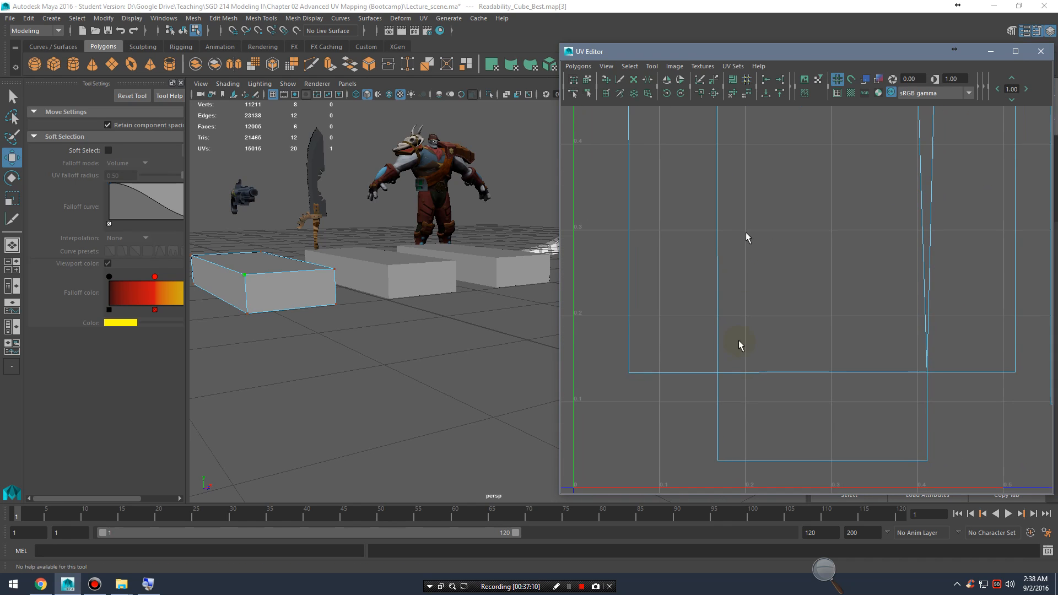
middle_click_drag(739, 345, 742, 303, "alt")
left_click(721, 329)
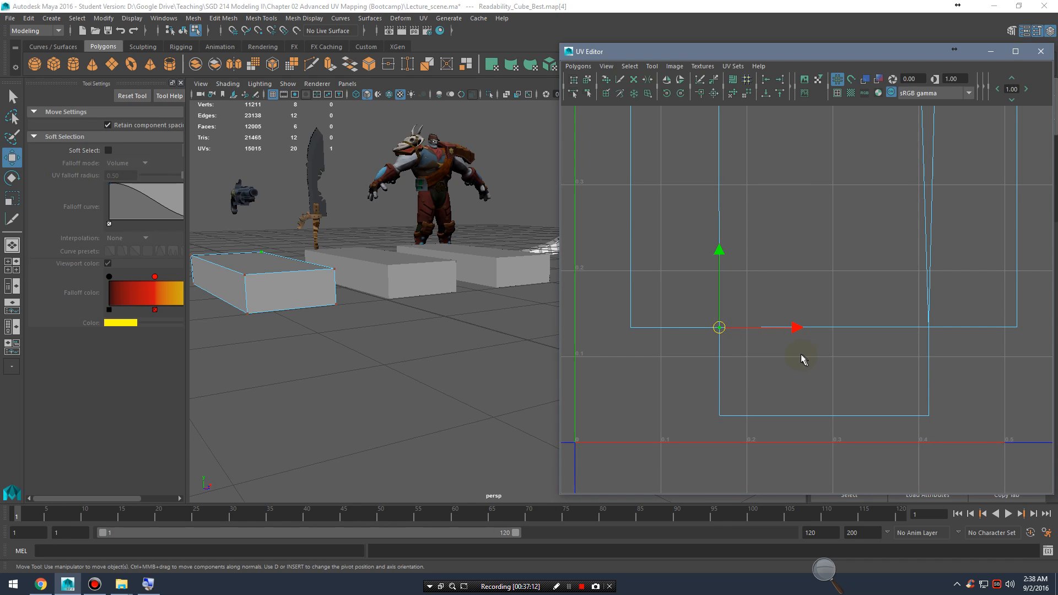
left_click(715, 81)
Step: Pull the split UVs at the lower-left inner corner apart to open the faces along the shared edges
left_click_drag(706, 430, 768, 380)
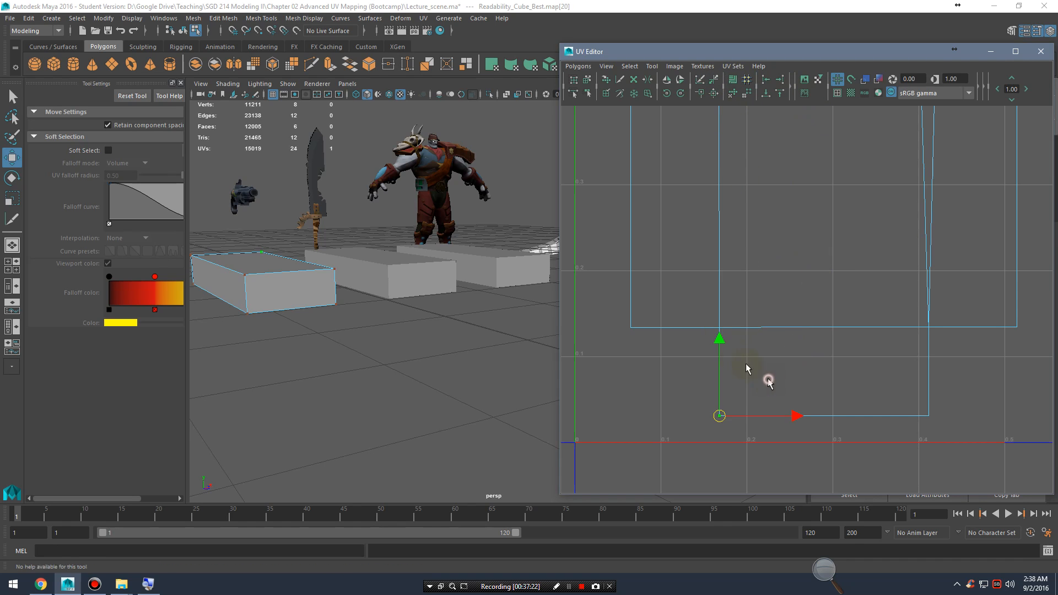
left_click(716, 327)
left_click_drag(715, 330, 720, 290)
left_click(717, 328)
left_click(717, 327)
left_click_drag(717, 328, 728, 355)
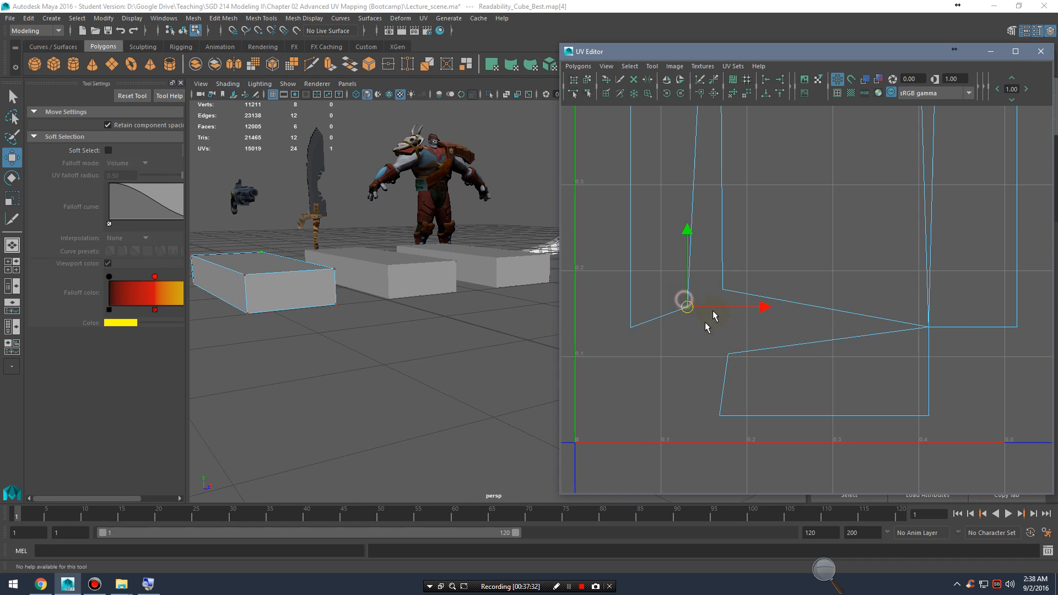
left_click(721, 288)
left_click(726, 351)
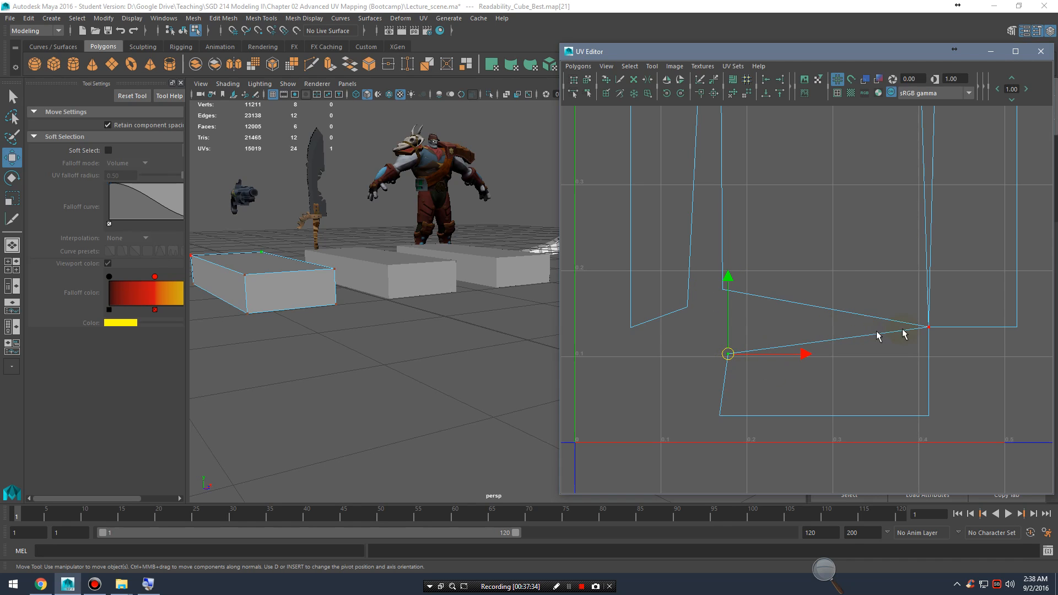
Step: Undo the lower-left inner corner UV moves and its split
key("ctrl+z")
key("ctrl+z")
key("ctrl+z")
key("ctrl+z")
key("ctrl+z")
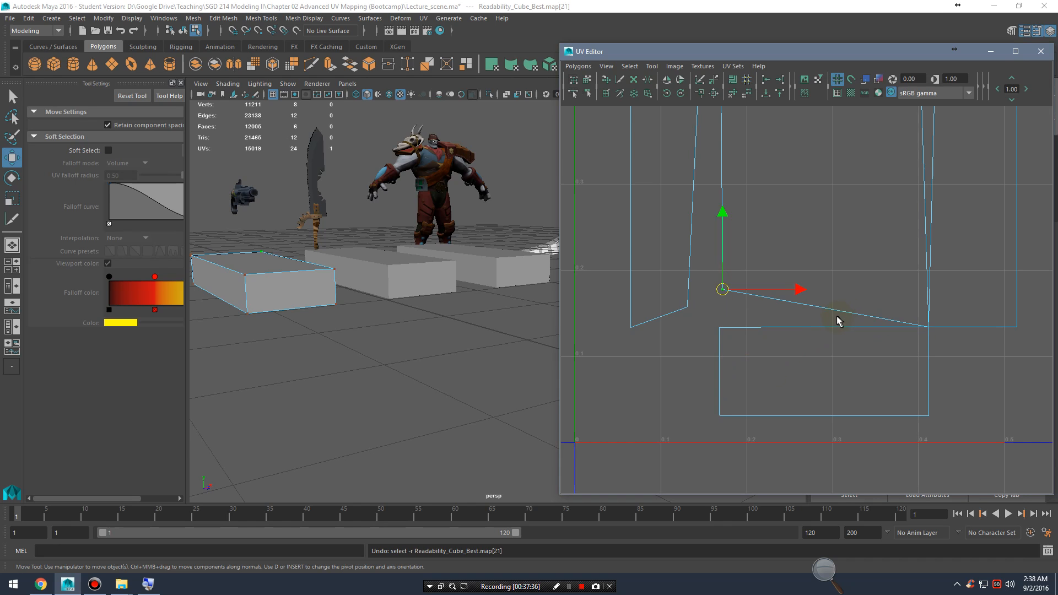
scroll(898, 157, "down", 2)
middle_click_drag(898, 158, 788, 423, "alt")
middle_click_drag(843, 256, 850, 386, "alt")
key("ctrl+z")
key("ctrl+z")
key("ctrl+z")
key("ctrl+z")
key("ctrl+z")
key("ctrl+z")
key("ctrl+z")
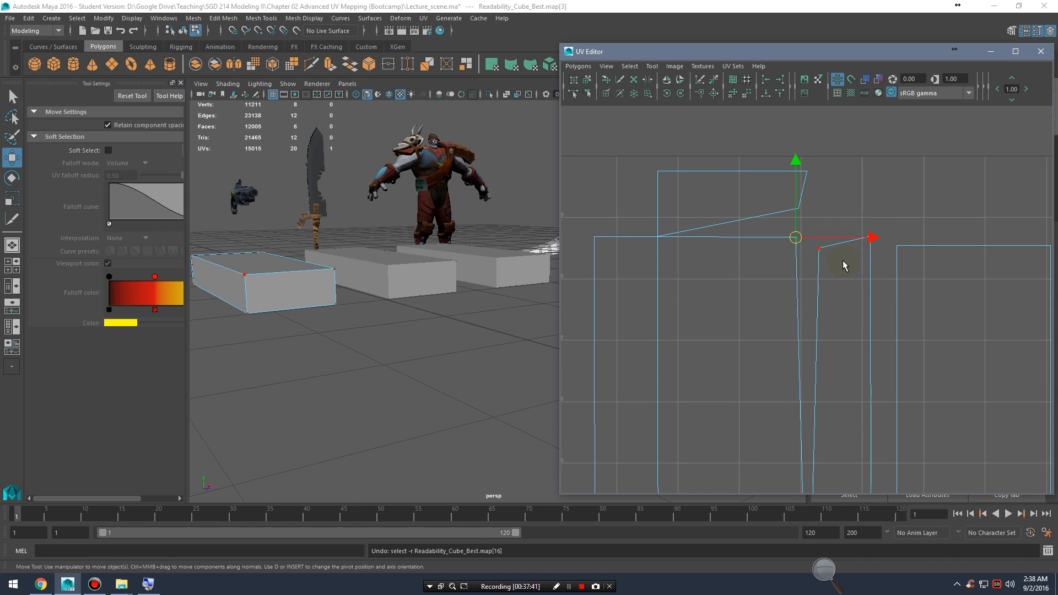
Step: Step back and forth through the undo history of the upper-right corner UV moves
key("ctrl+z")
key("ctrl+z")
key("ctrl+z")
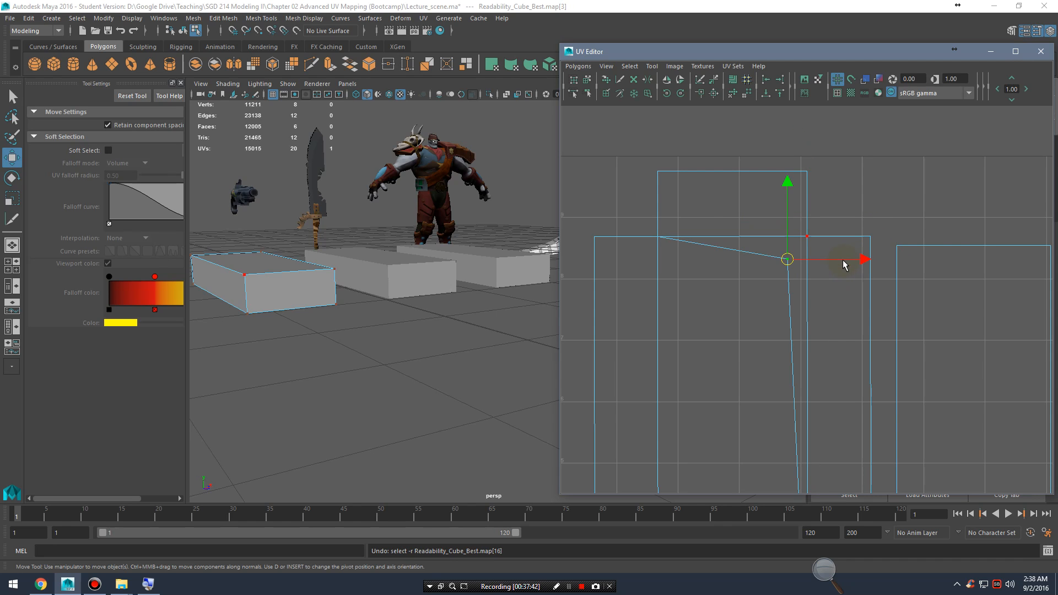
key("ctrl+y")
key("ctrl+y")
key("ctrl+z")
key("ctrl+z")
key("ctrl+z")
key("ctrl+z")
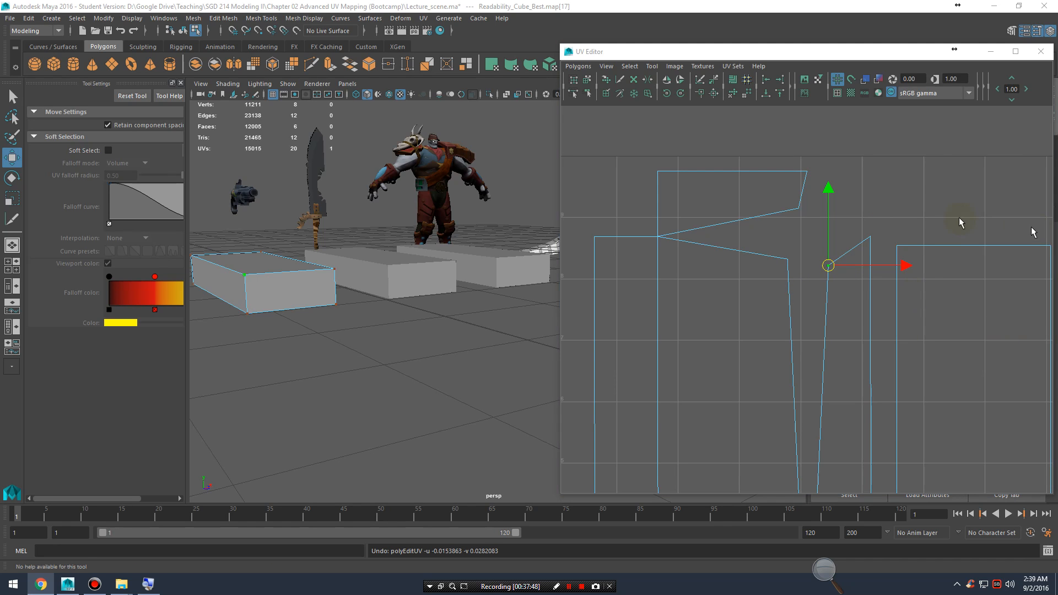
Step: Move the separated UVs of the central and right-hand faces back together at the upper-right inner corner
middle_click_drag(796, 210, 710, 246, "alt")
right_click_drag(678, 270, 895, 309, "alt")
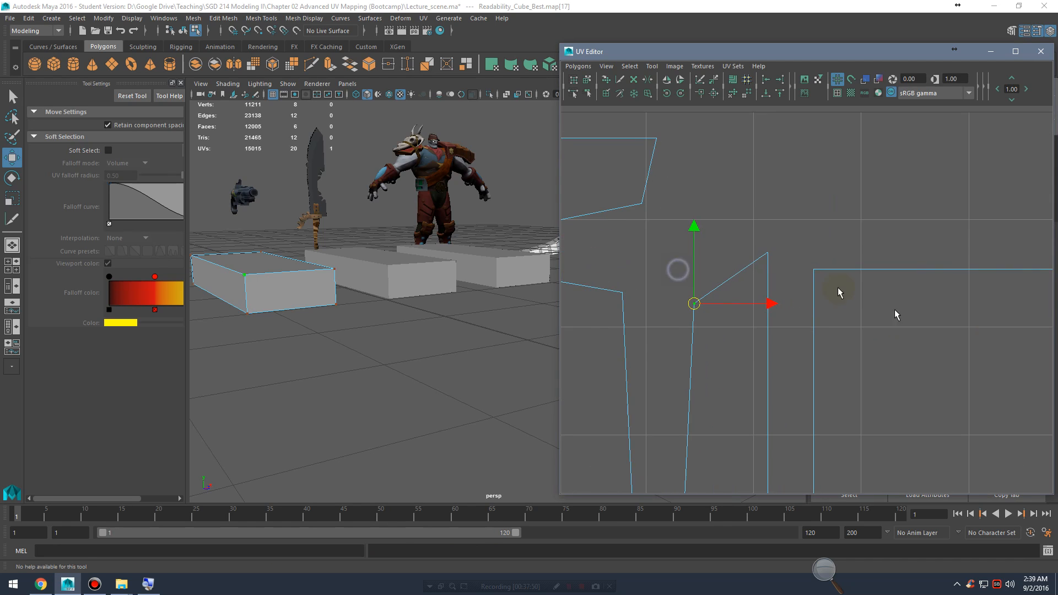
middle_click_drag(758, 262, 852, 280, "alt")
left_click_drag(699, 292, 750, 294)
left_click_drag(823, 337, 778, 312)
left_click_drag(746, 280, 748, 272)
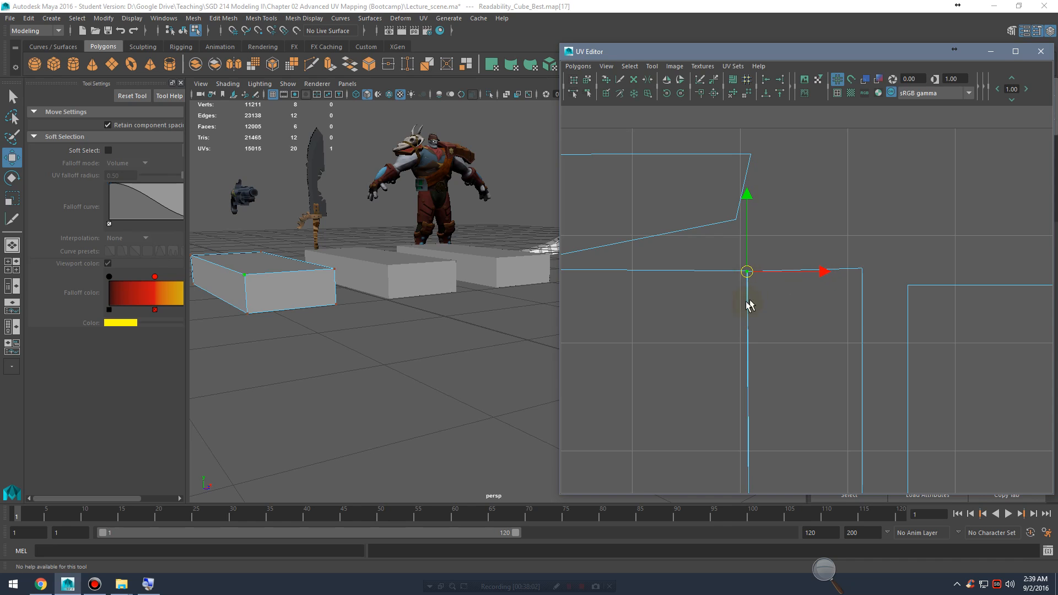
Step: Select the long vertical edge between the central and right-hand faces and sew its UVs together
right_click_drag(746, 303, 749, 277)
left_click_drag(732, 342, 778, 361)
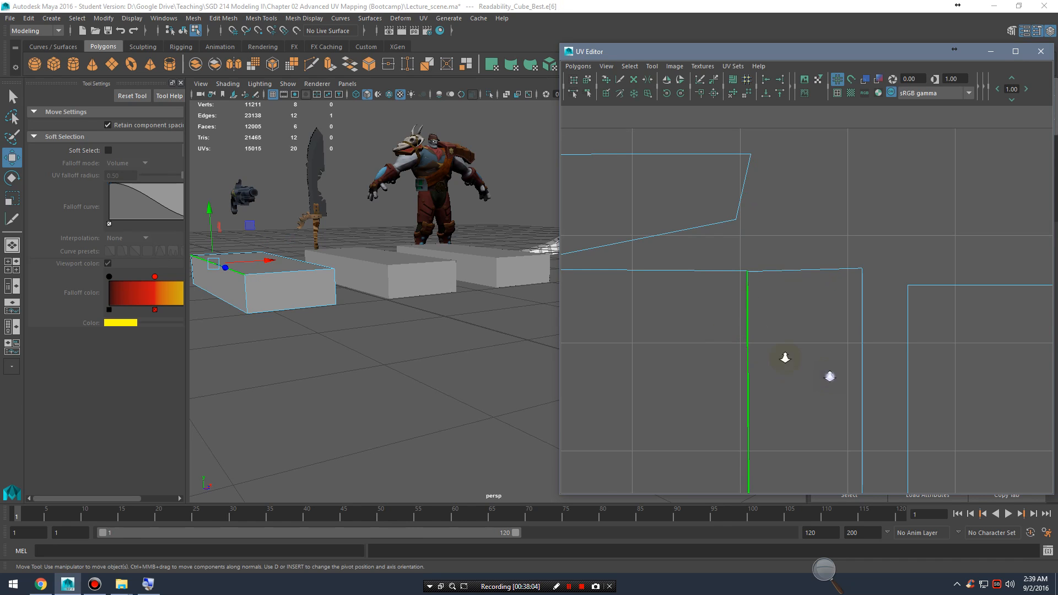
scroll(785, 358, "down", 10)
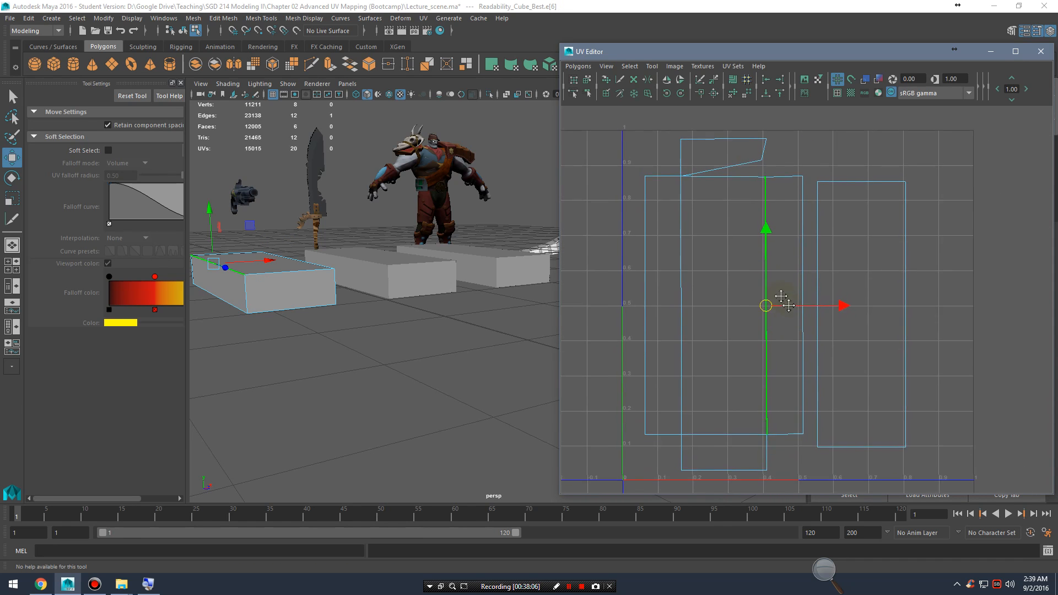
middle_click_drag(780, 296, 773, 287, "alt")
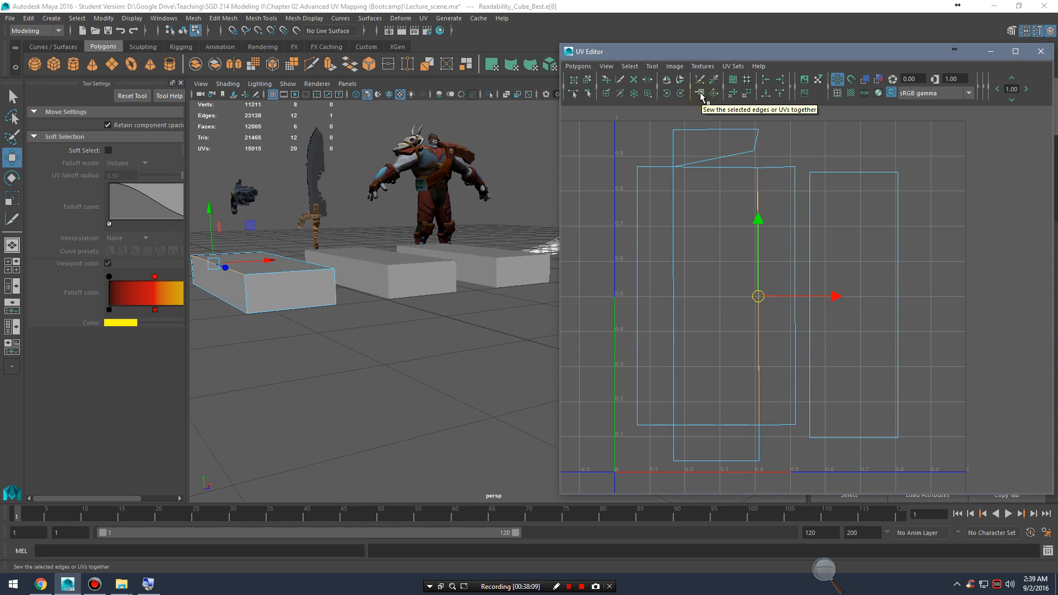
left_click(701, 95)
Step: Try moving the sewn upper-right inner corner UV to test the join, and undo the last changes
scroll(763, 323, "up", 4)
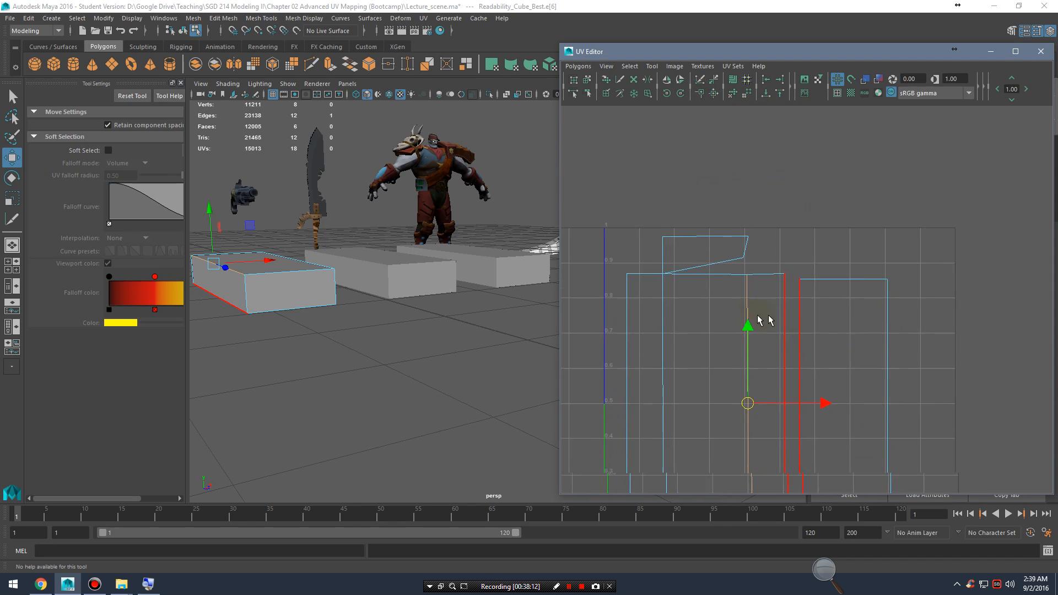
right_click(698, 257)
left_click(743, 259)
left_click(699, 254)
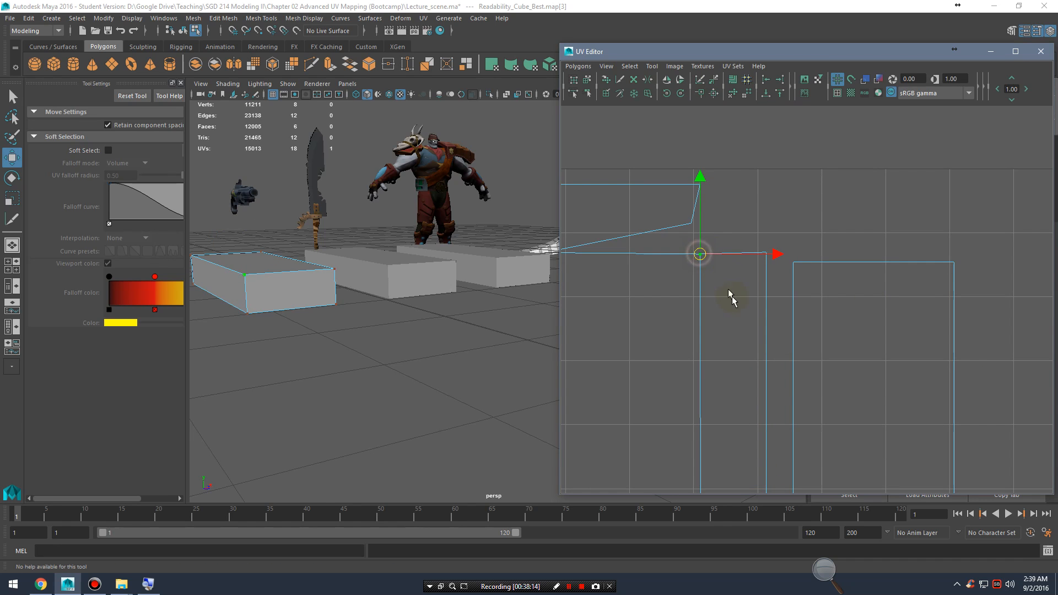
mouse_move(701, 254)
left_mouse_down()
mouse_move(705, 306)
mouse_move(700, 249)
mouse_move(706, 279)
mouse_move(706, 258)
left_mouse_up()
left_click(736, 303)
left_click(699, 249)
key("ctrl+z")
key("ctrl+z")
middle_click_drag(725, 242, 774, 292, "alt")
right_click_drag(774, 293, 774, 308, "alt")
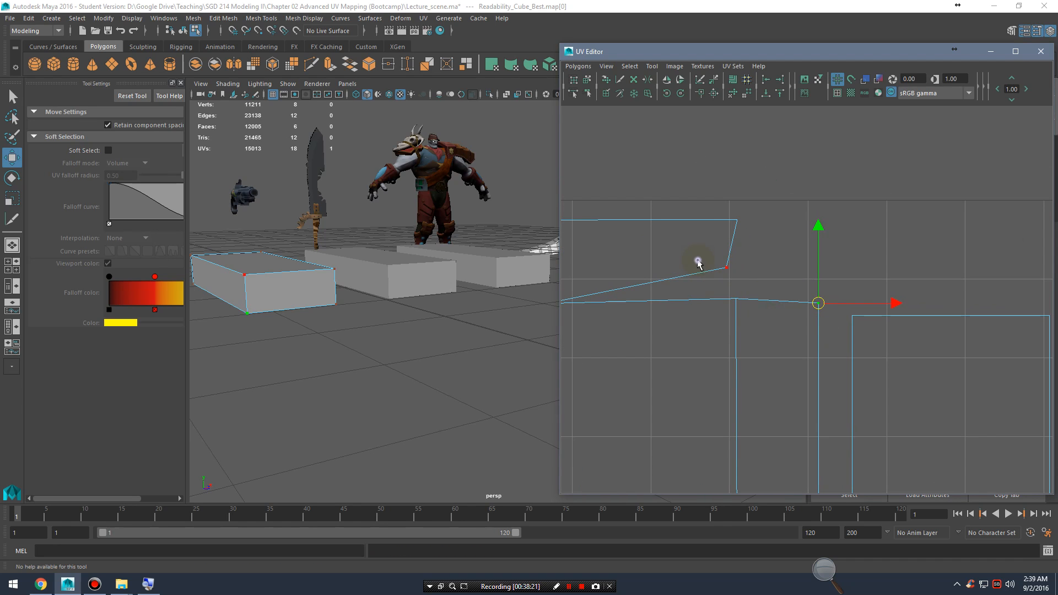
Step: Select the open edge between the upper face and the central face and sew its UVs together
right_click_drag(698, 260, 697, 233)
left_click(699, 263)
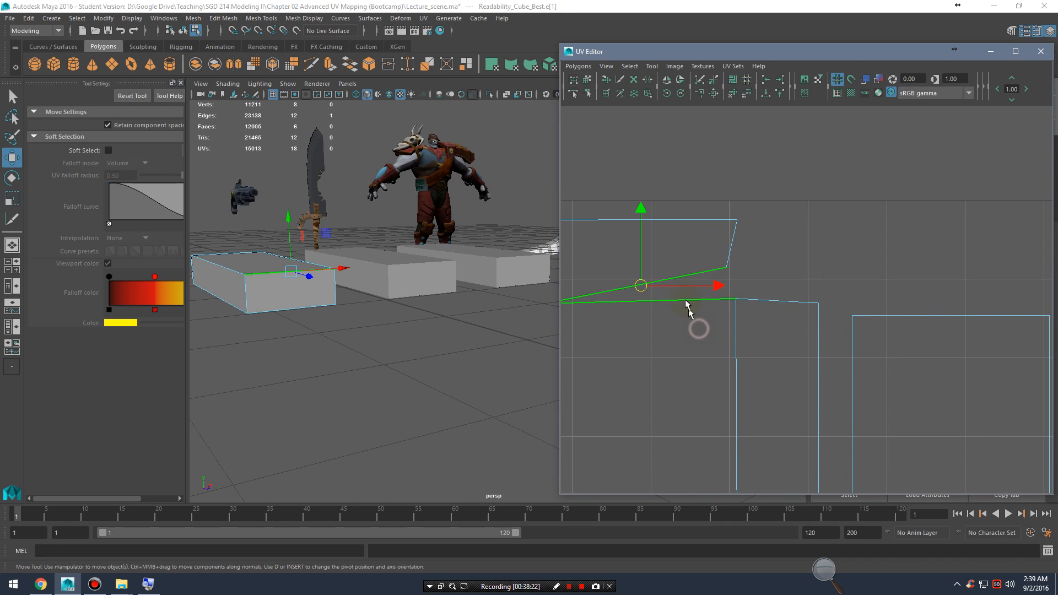
left_click(692, 269)
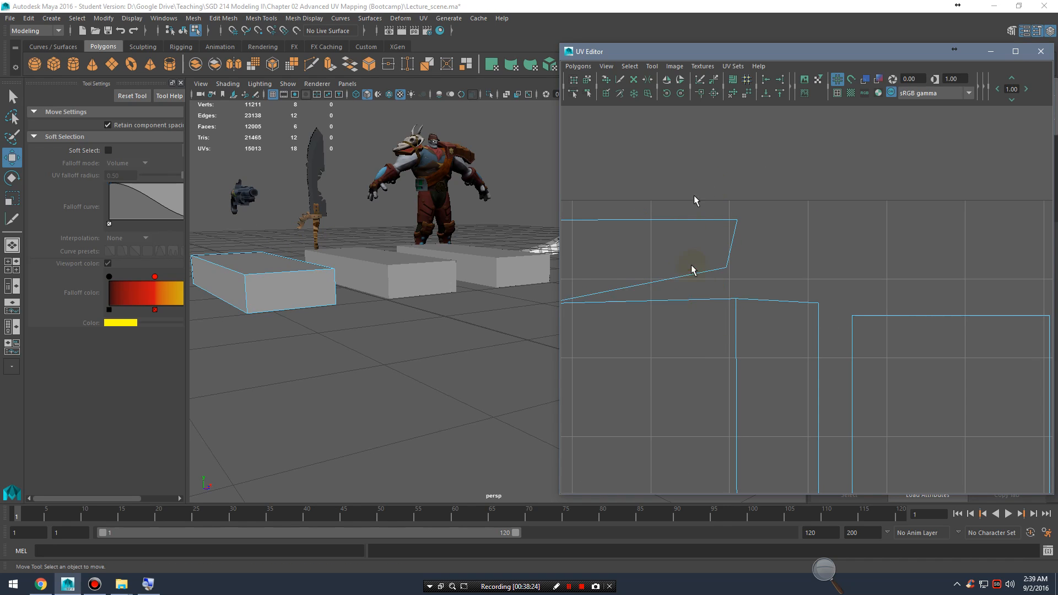
left_click(692, 269)
left_click(700, 94)
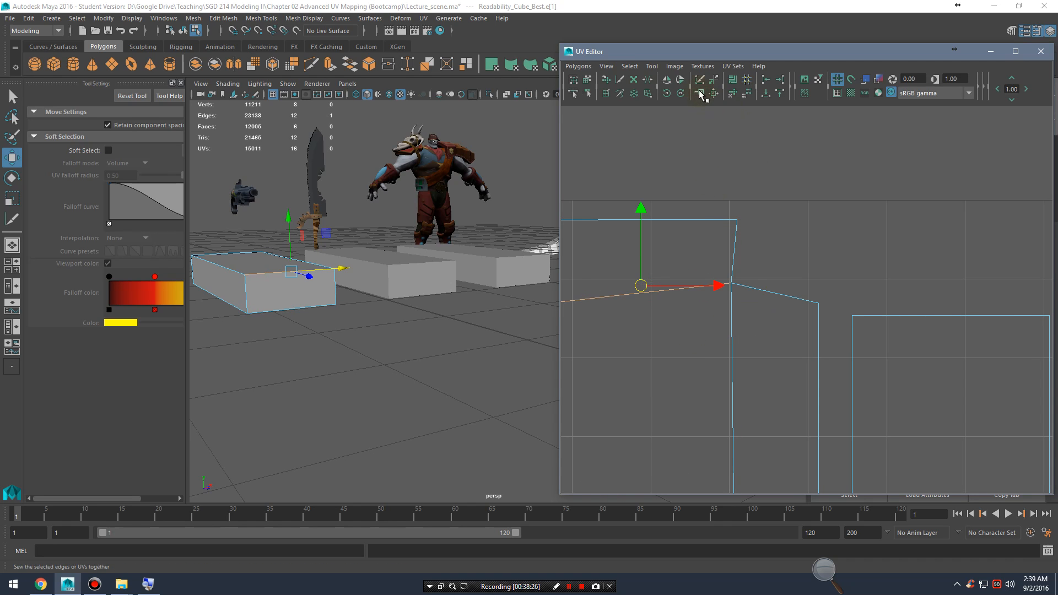
Step: Move the rejoined inner corner UV back so the adjoining edges of the cross-shaped shell line up squarely
middle_click_drag(772, 349, 838, 319, "alt")
right_click(802, 254)
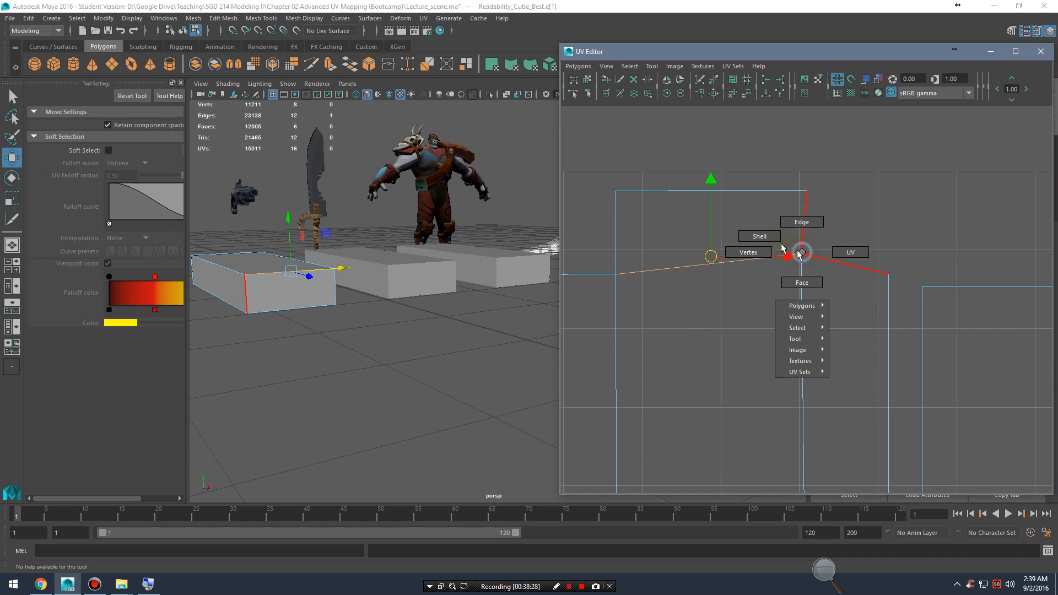
right_click_drag(797, 253, 839, 247)
left_click(801, 254)
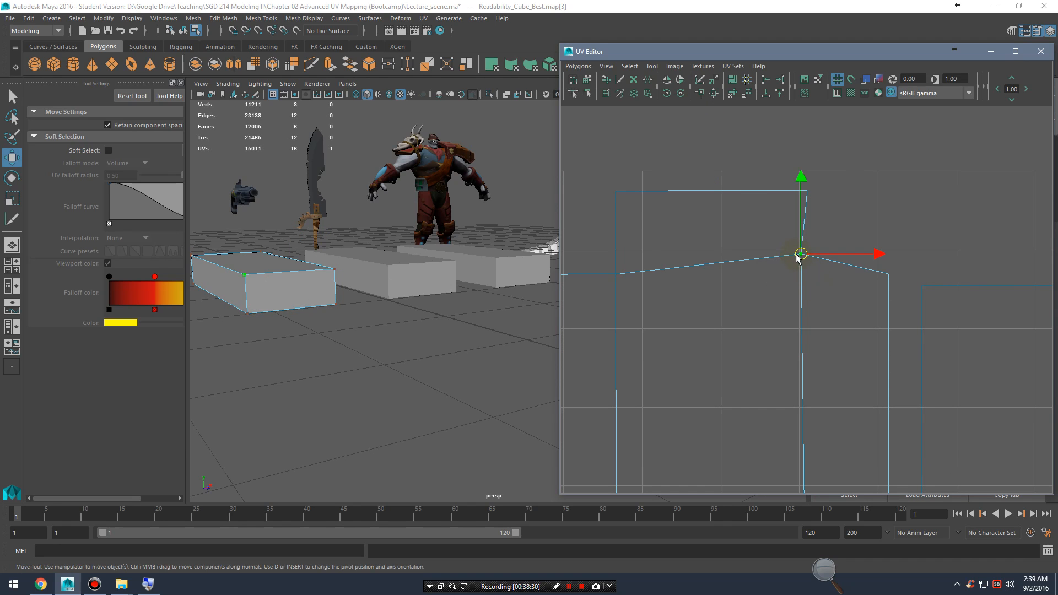
left_click_drag(797, 257, 804, 277)
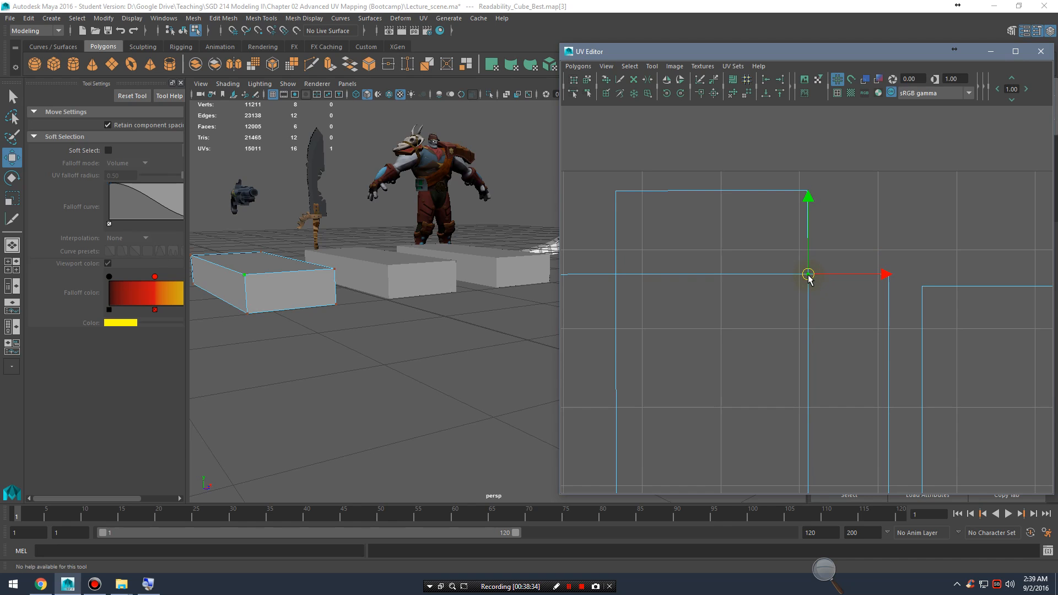
Step: Undo the corner UV adjustments and the sewing of the edge between the upper and central faces
left_click_drag(809, 280, 808, 281)
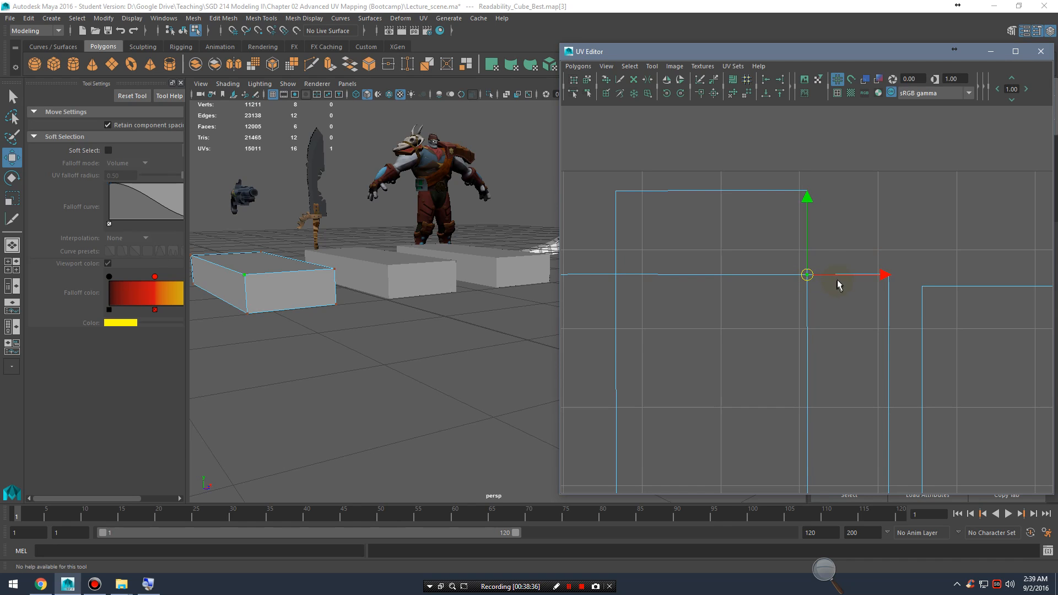
key("ctrl+z")
key("ctrl+z")
key("ctrl+z")
key("ctrl+z")
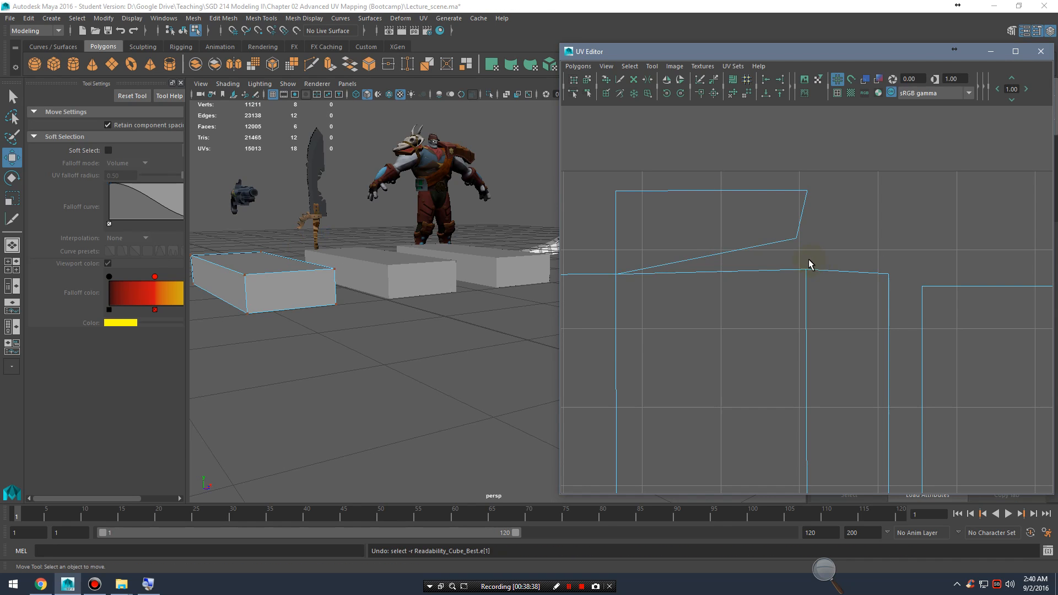
Step: Sew the open edge between the upper and central faces again and move the rejoined corner UV until the adjoining edges line up
right_click_drag(734, 249, 735, 230)
left_click(742, 240)
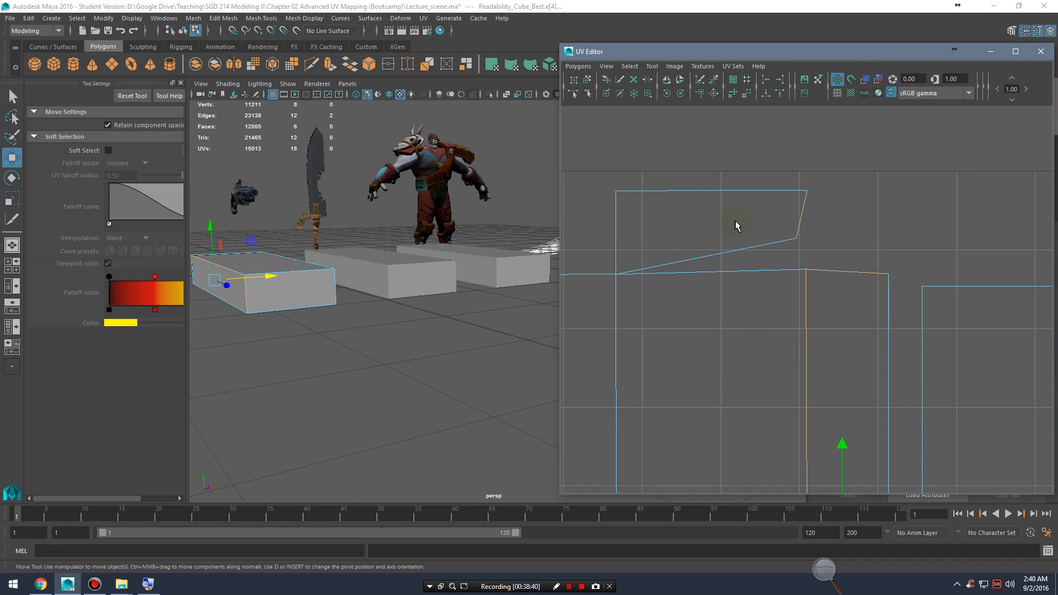
left_click(699, 97)
right_click_drag(802, 255, 849, 254)
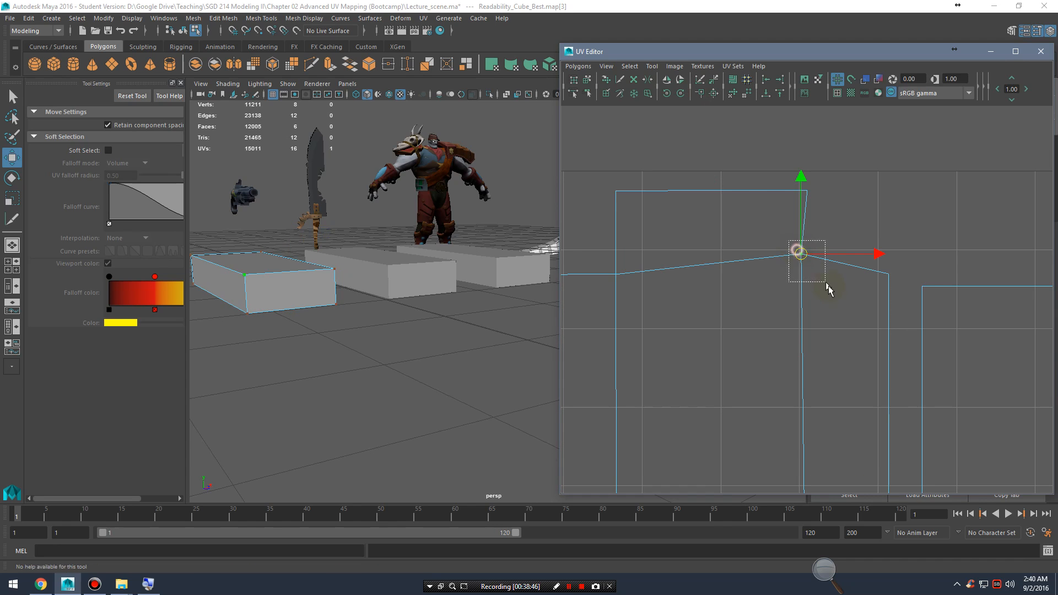
left_click_drag(804, 259, 804, 272)
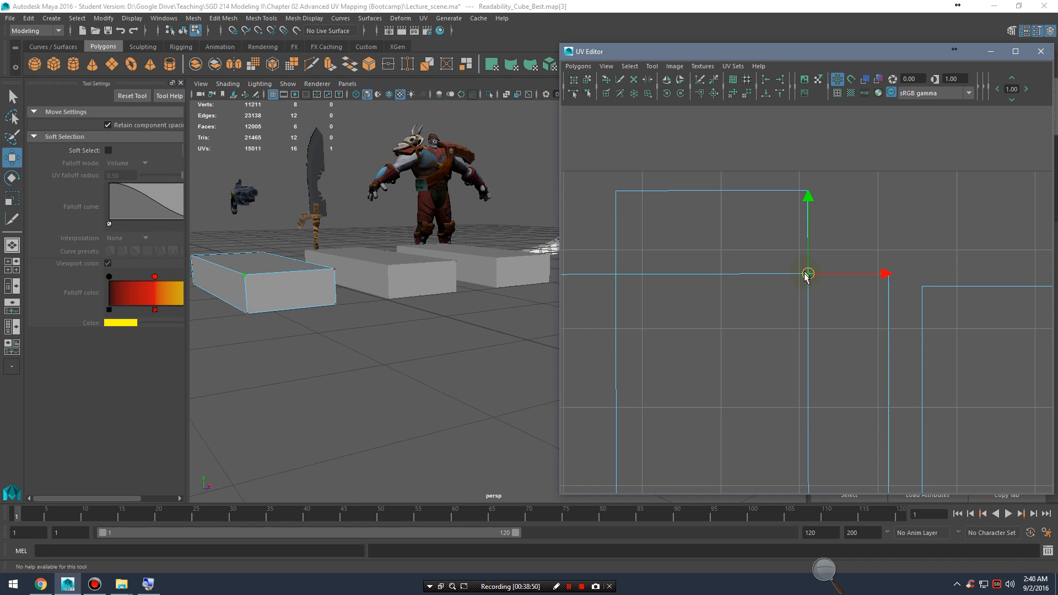
left_click(861, 294)
Step: Try sewing the top edge of the separate right-hand shell to the upper face's matching edge, and undo the sew
right_click_drag(871, 316, 761, 302, "alt")
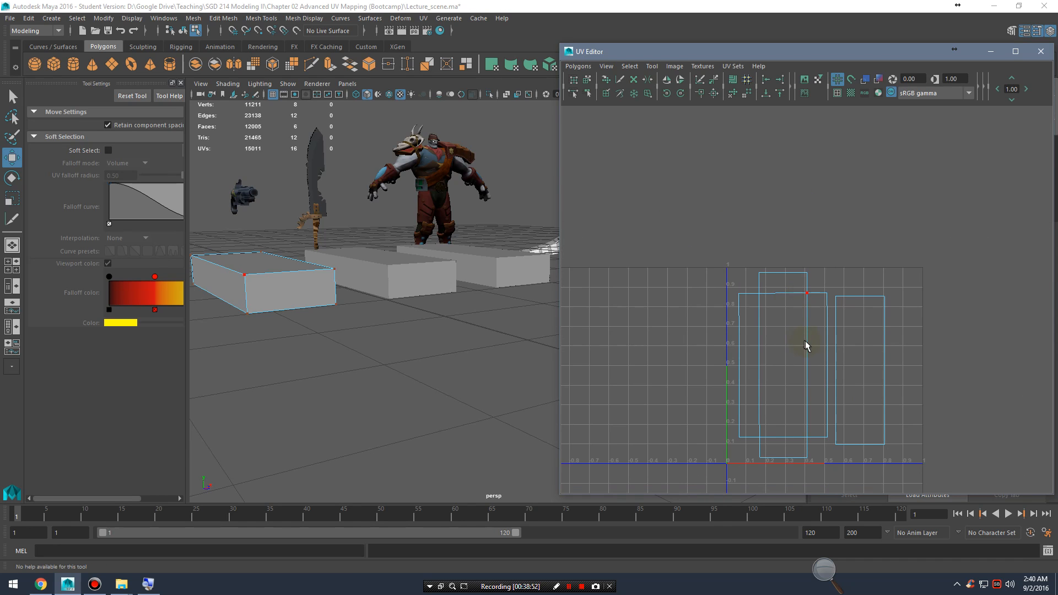
middle_click_drag(805, 345, 803, 245, "alt")
right_click_drag(808, 288, 904, 300, "alt")
middle_click_drag(749, 276, 742, 355, "alt")
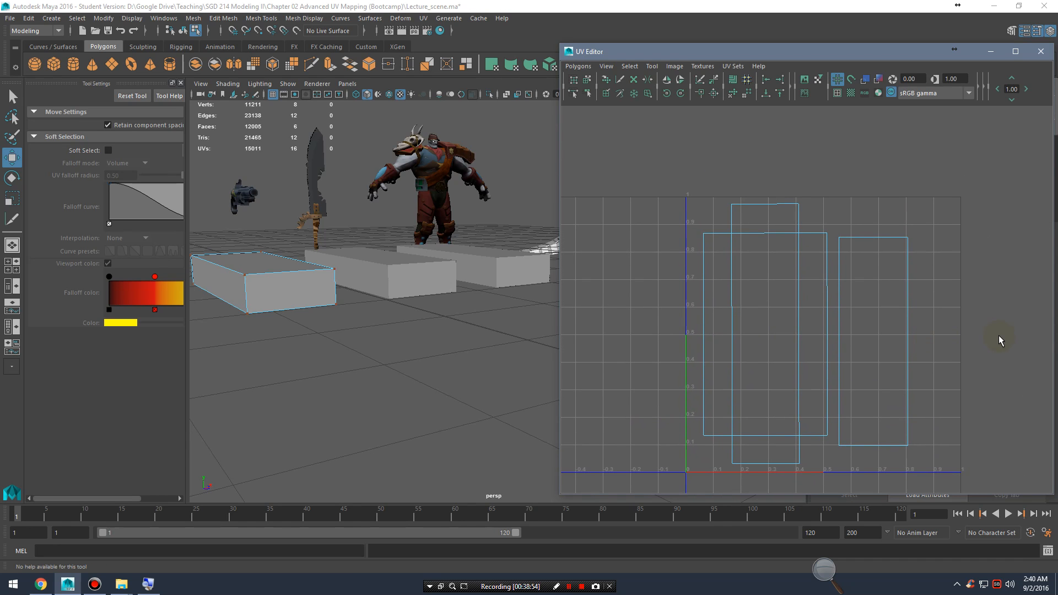
left_click_drag(954, 313, 859, 231)
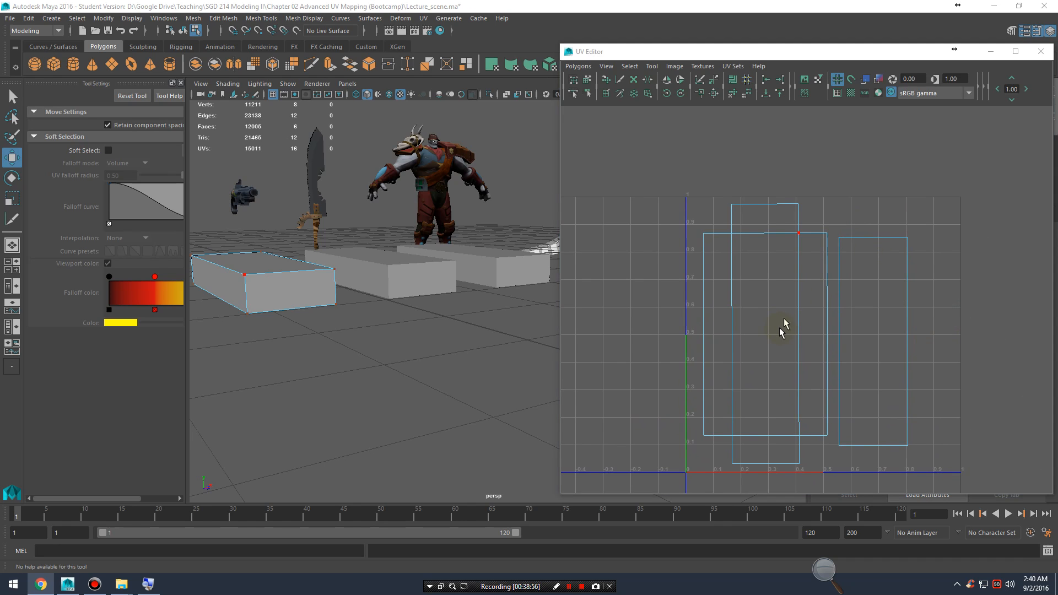
middle_click_drag(863, 290, 793, 296, "alt")
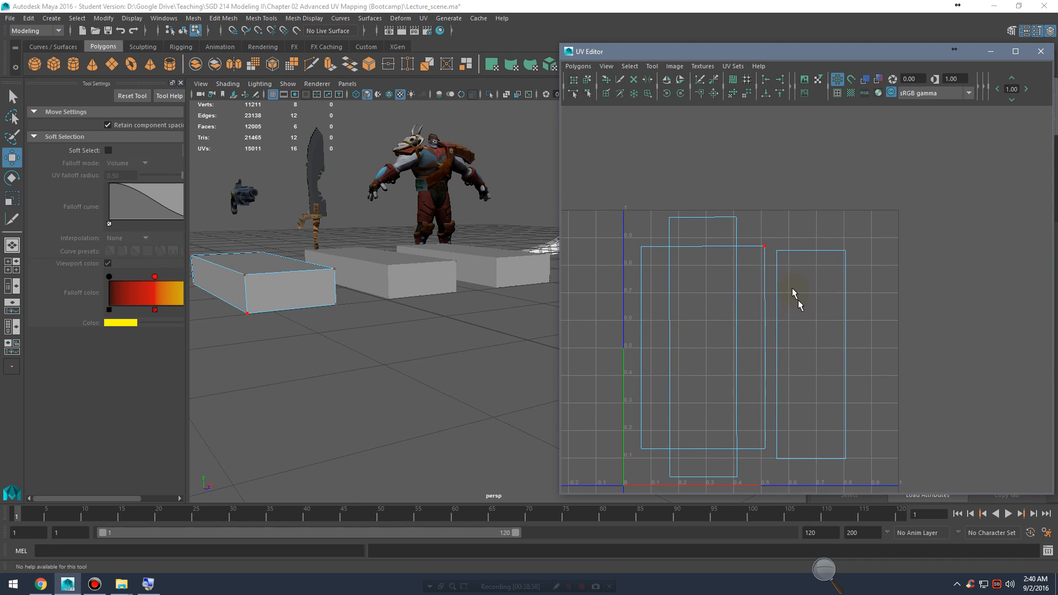
right_click(771, 264)
left_click(820, 264)
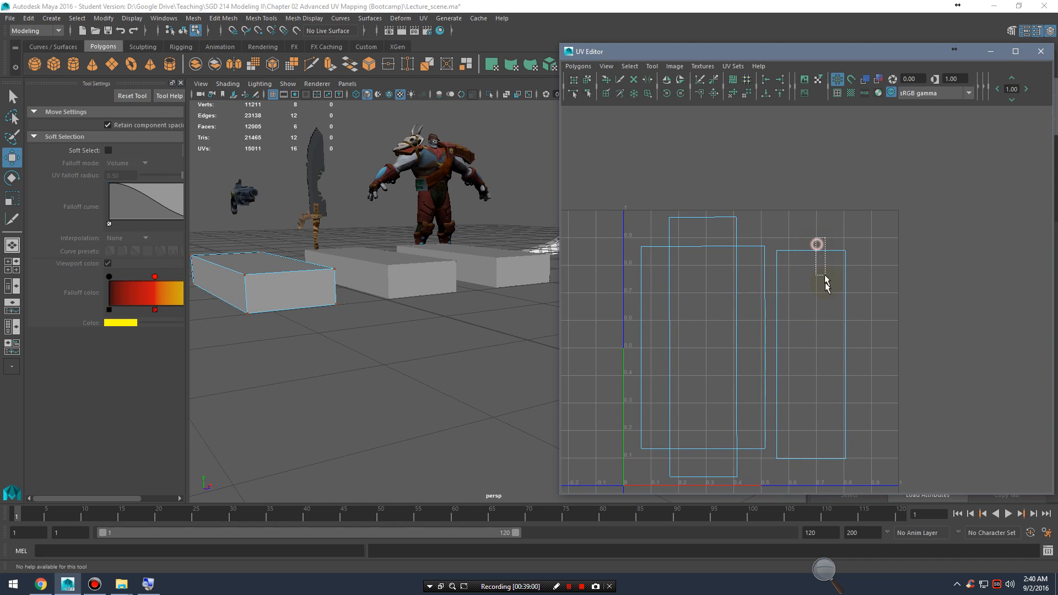
left_click(816, 245)
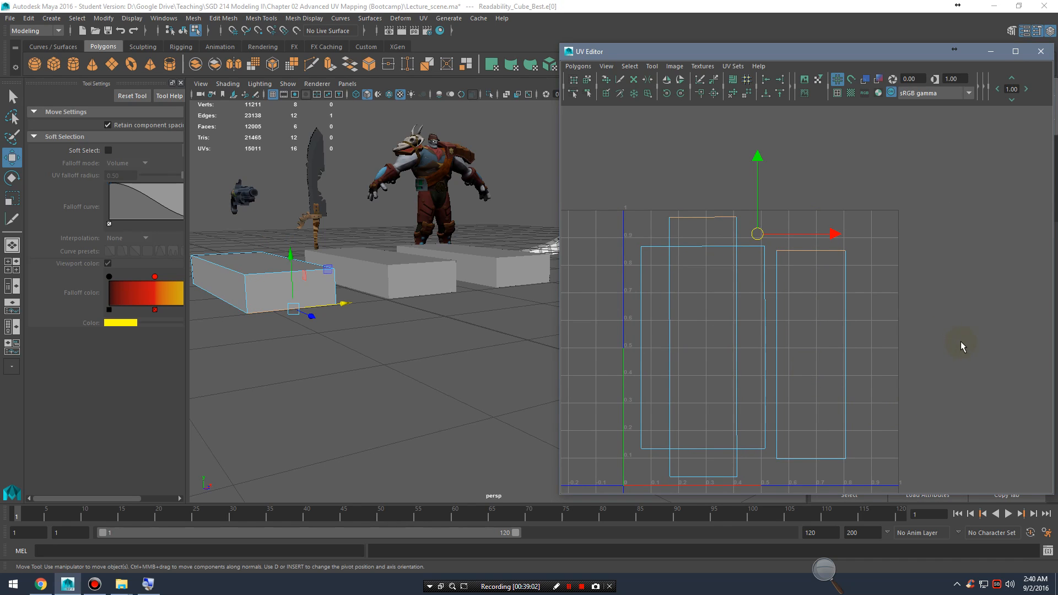
mouse_move(950, 318)
middle_mouse_down("alt")
mouse_move(938, 298)
mouse_move(933, 328)
middle_mouse_up("alt")
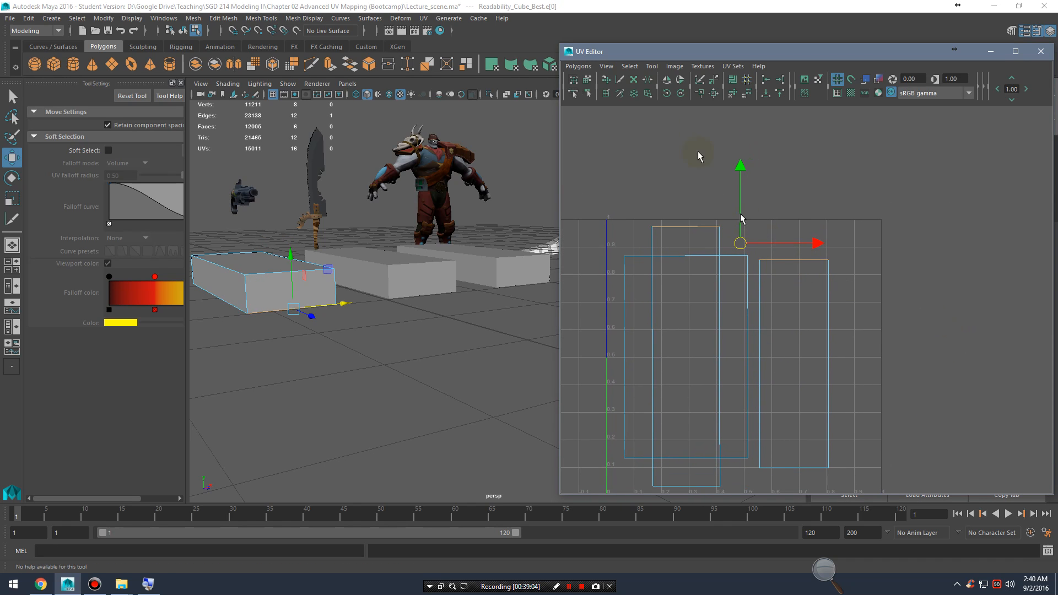
left_click(698, 94)
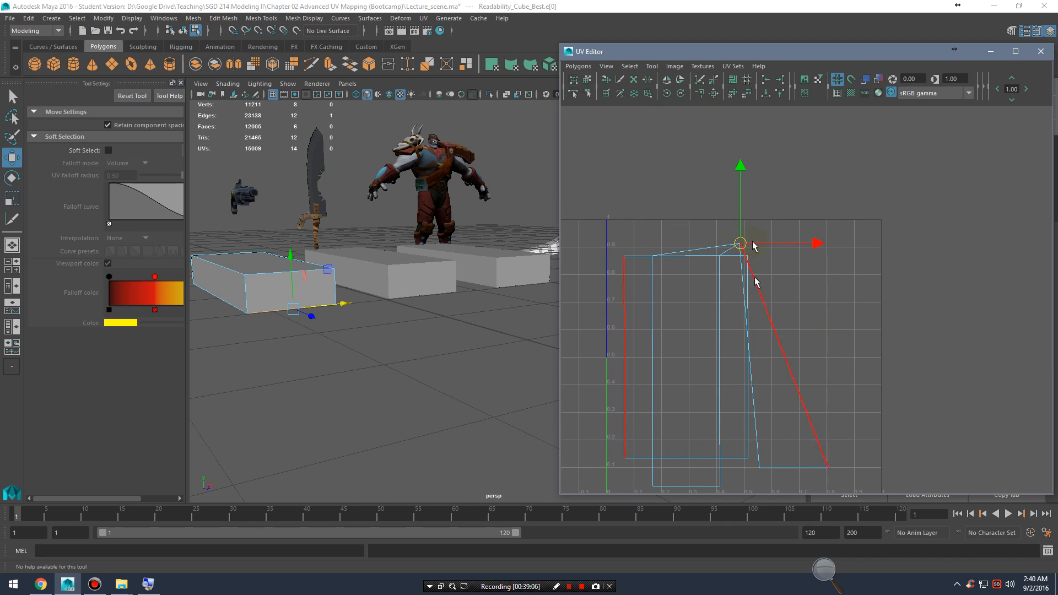
middle_click_drag(812, 347, 803, 390, "alt")
right_click_drag(803, 390, 981, 399, "alt")
middle_click_drag(775, 375, 786, 277, "alt")
key("ctrl+z")
Step: Try Move and Sew on the separate shell's top edge to attach it above the upper face, and undo the operation
middle_click_drag(787, 144, 808, 251, "alt")
right_click_drag(862, 266, 756, 266, "alt")
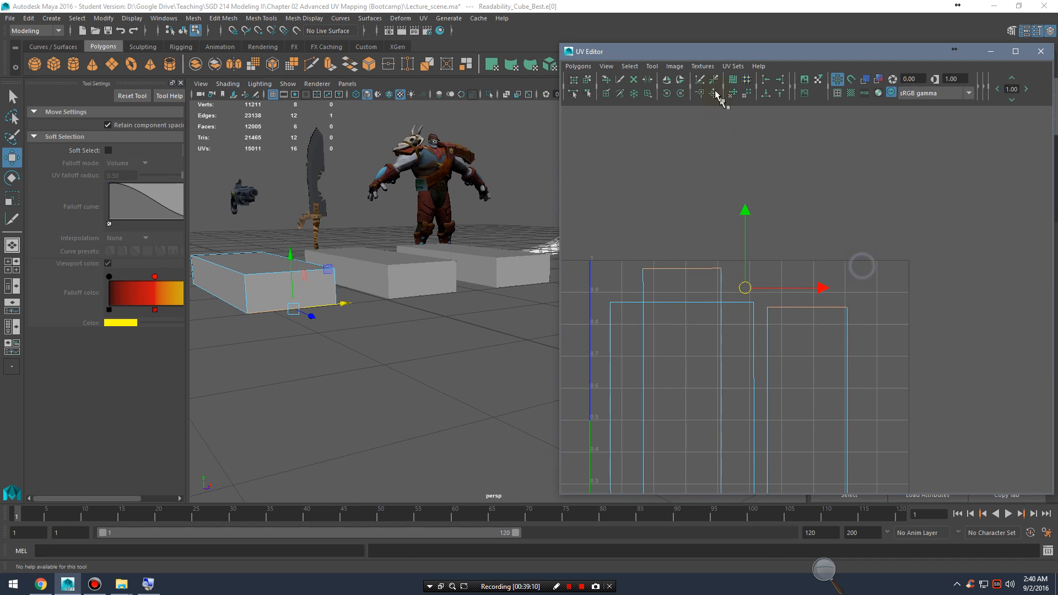
left_click(713, 94)
right_click_drag(898, 255, 801, 264, "alt")
middle_click_drag(801, 266, 803, 307, "alt")
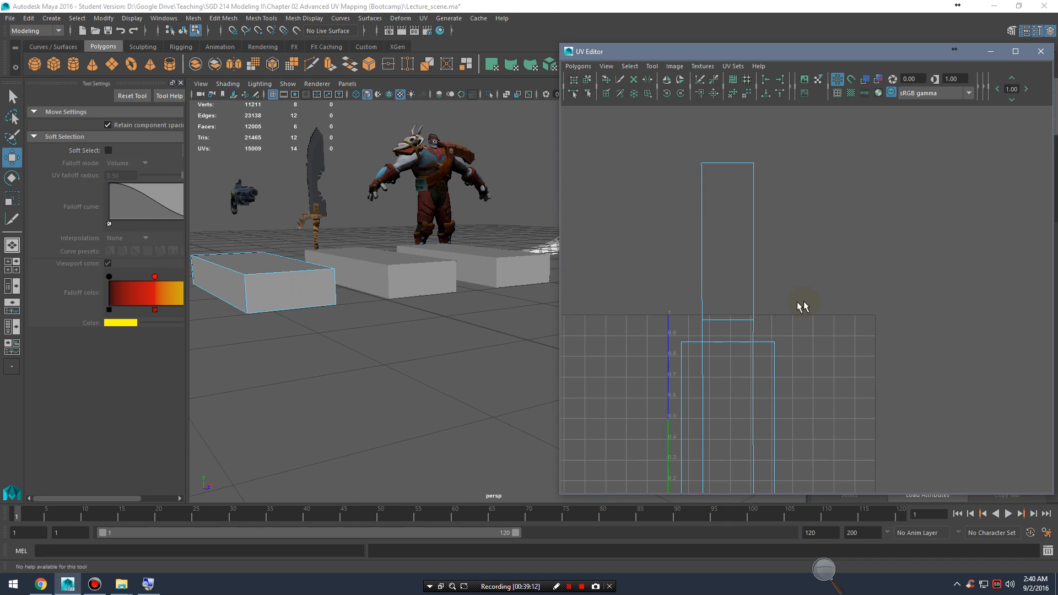
key("ctrl+z")
right_click_drag(925, 327, 816, 322, "alt")
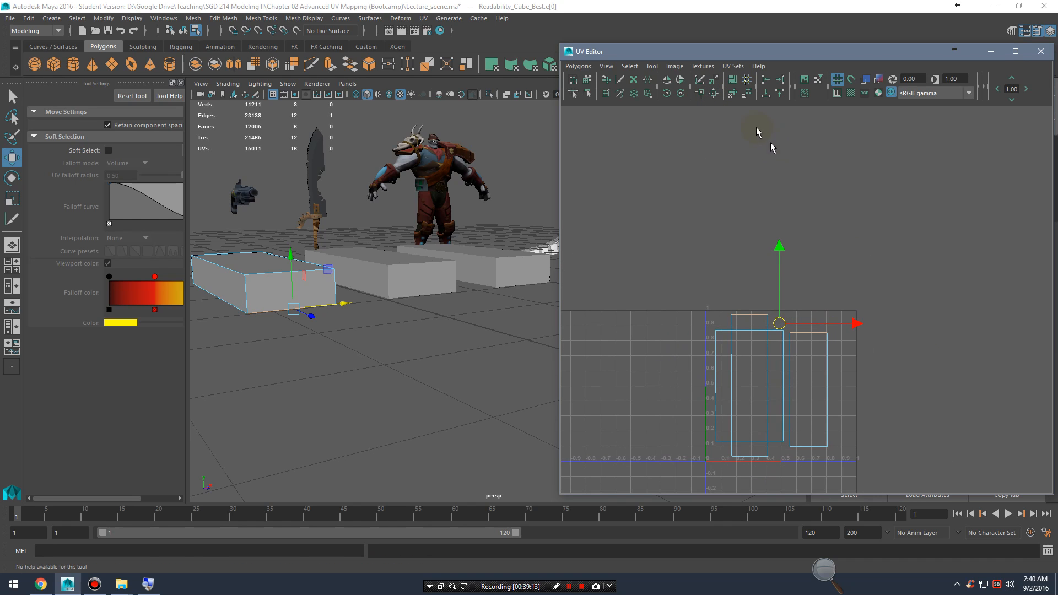
Step: Apply Move and Sew to the same top edge once more, examine the joined shell around the upper face, and undo it
left_click(712, 93)
left_click(773, 456)
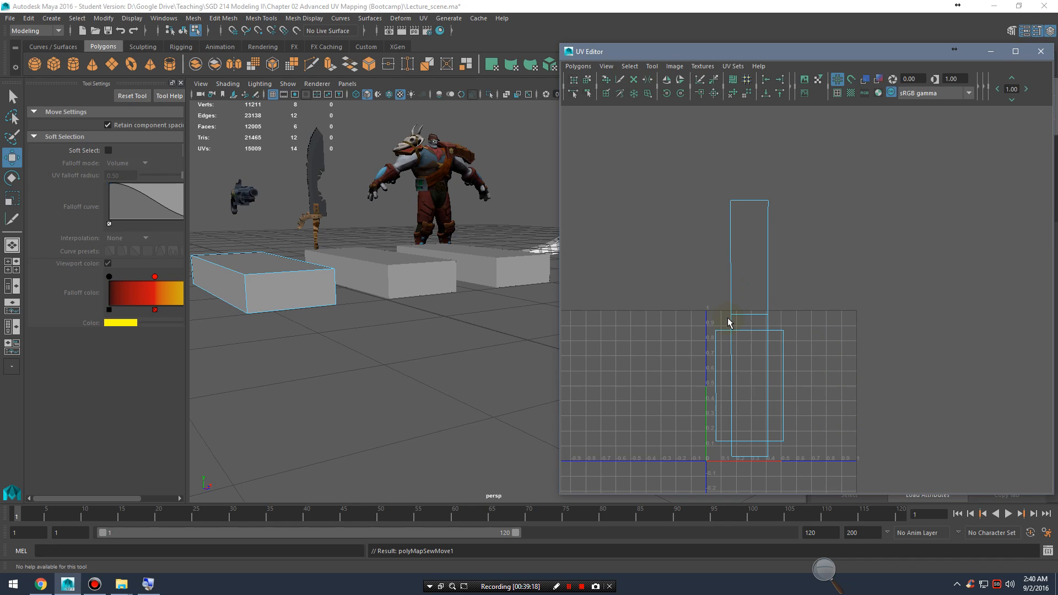
middle_click_drag(730, 324, 742, 351, "alt")
right_click_drag(743, 357, 958, 378, "alt")
middle_click_drag(777, 401, 792, 346, "alt")
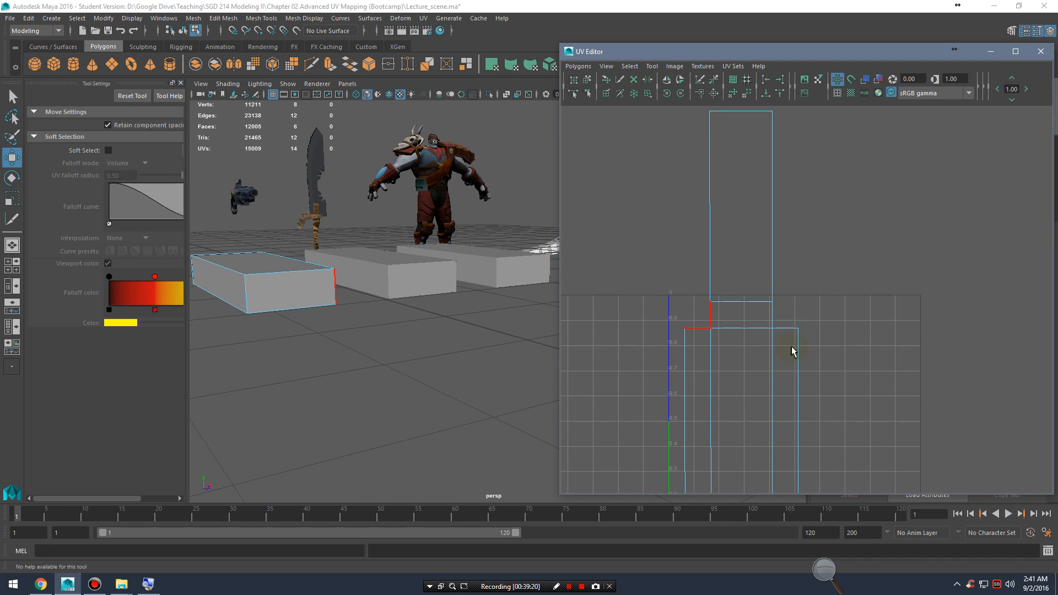
key("ctrl+z")
key("ctrl+z")
Step: Try Move and Sew on the separate shell's right and left long edges in turn, undoing each attachment
left_click(912, 259)
left_click(870, 388)
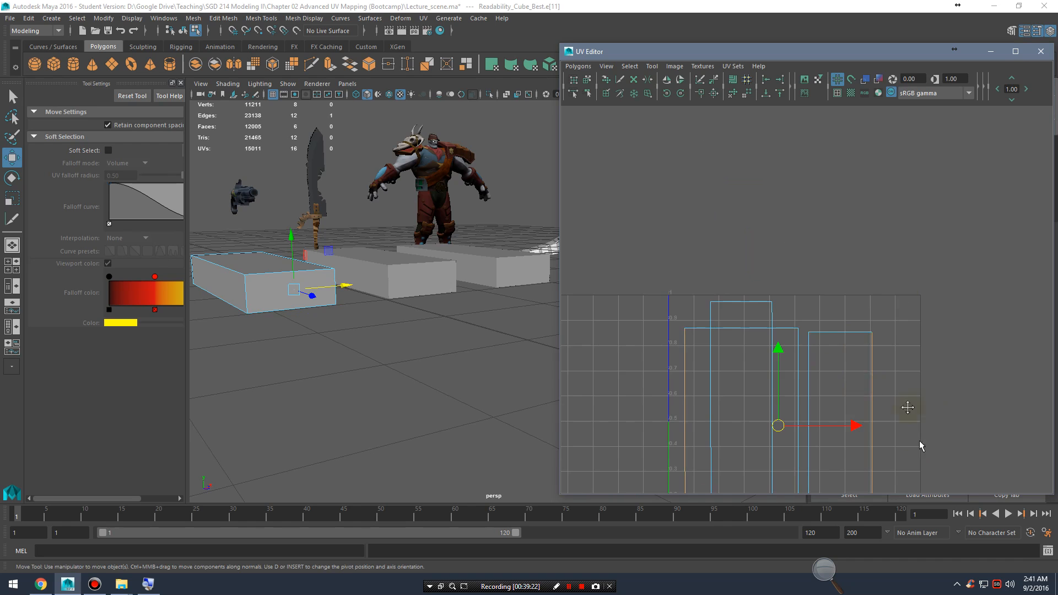
middle_click_drag(909, 446, 882, 333, "alt")
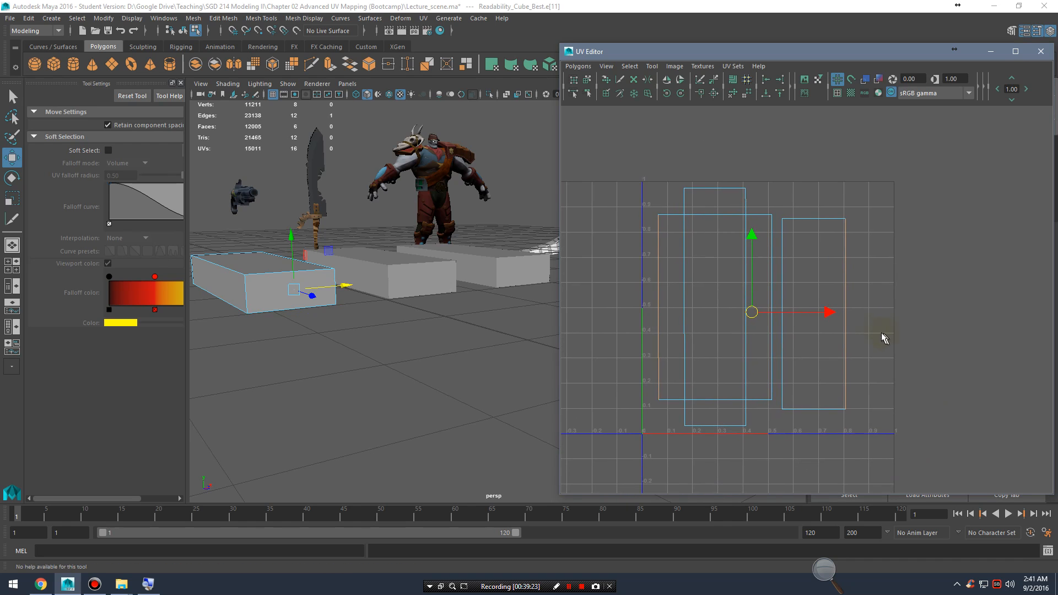
left_click(714, 94)
key("ctrl+z")
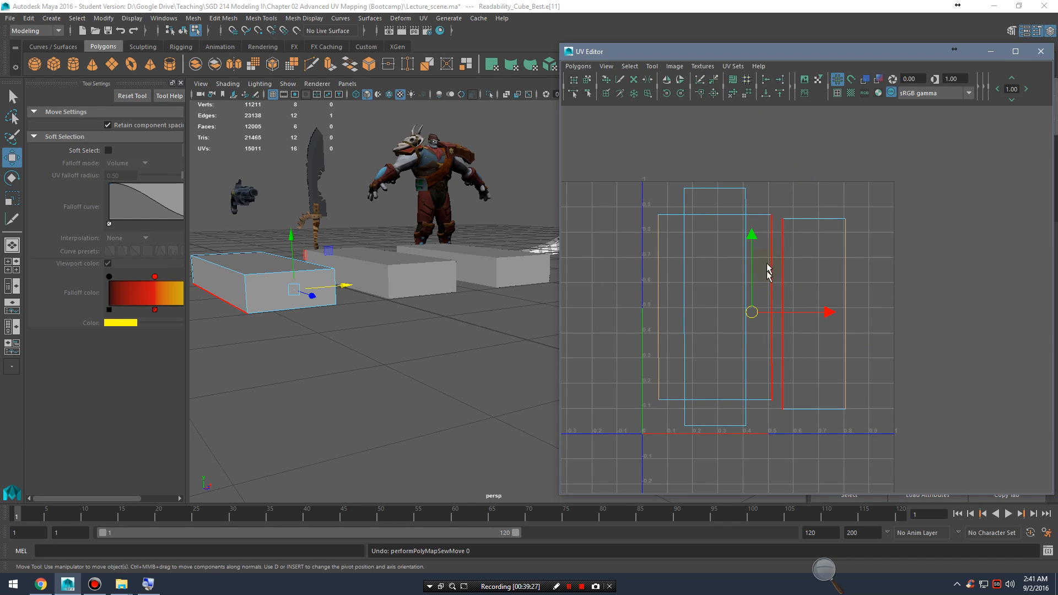
left_click(714, 92)
key("ctrl+z")
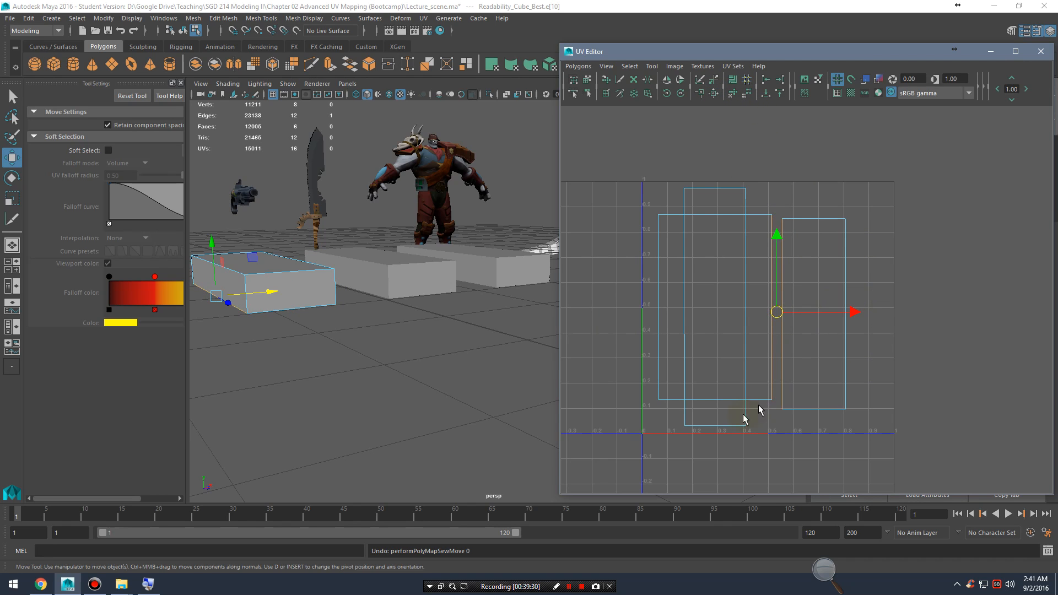
Step: Try Move and Sew on the short edge shared by the lower and right-hand faces of the cross, and undo it
left_click(744, 412)
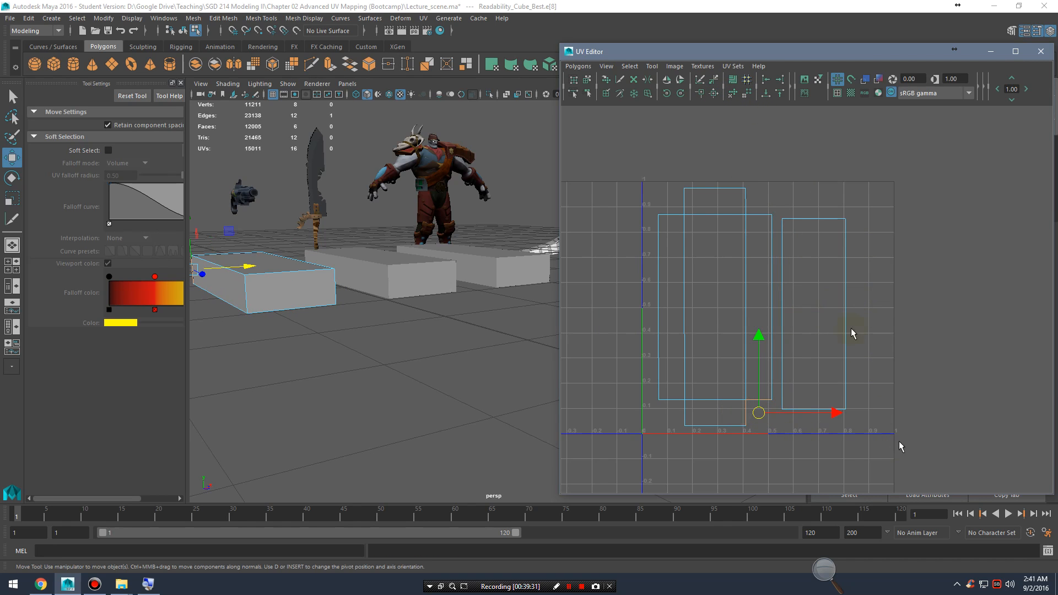
left_click(720, 94)
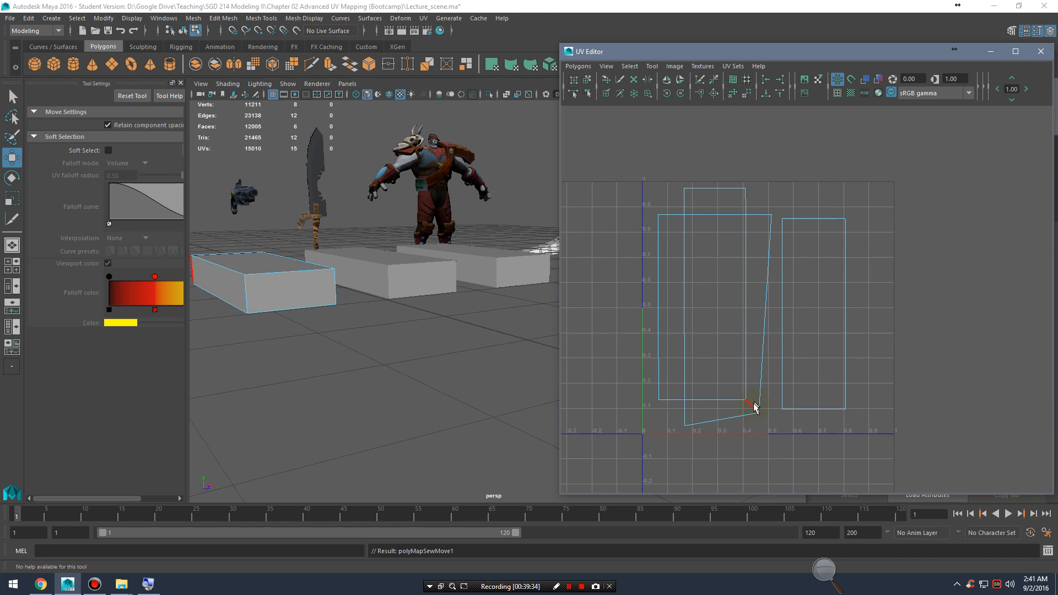
key("ctrl+z")
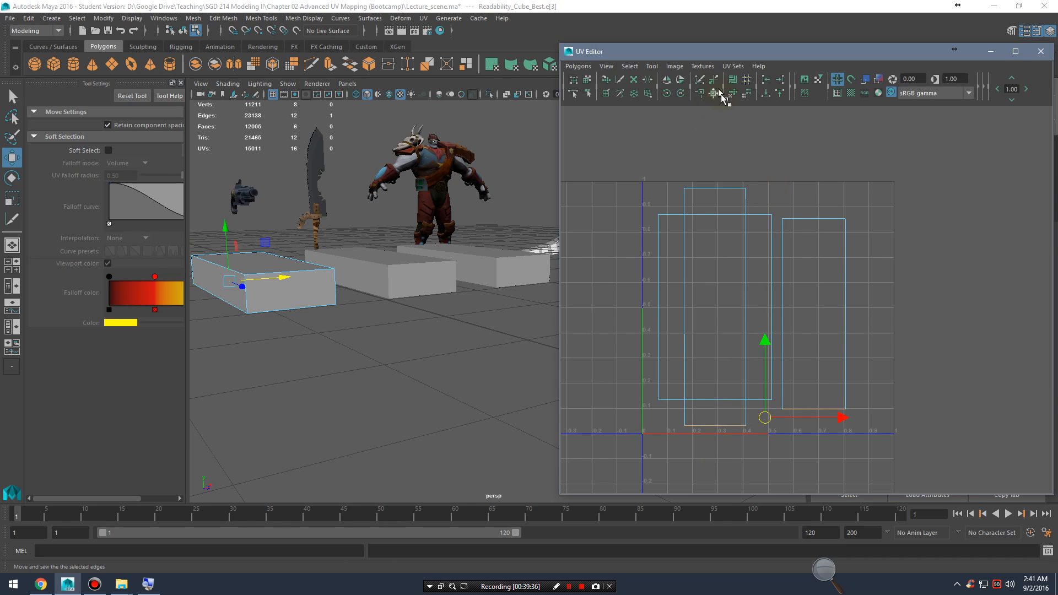
Step: Try Move and Sew on the separate shell's bottom edge to attach it below the lower face, and undo the operation
left_click(715, 94)
middle_click_drag(835, 383, 834, 310, "alt")
right_click_drag(920, 286, 753, 298, "alt")
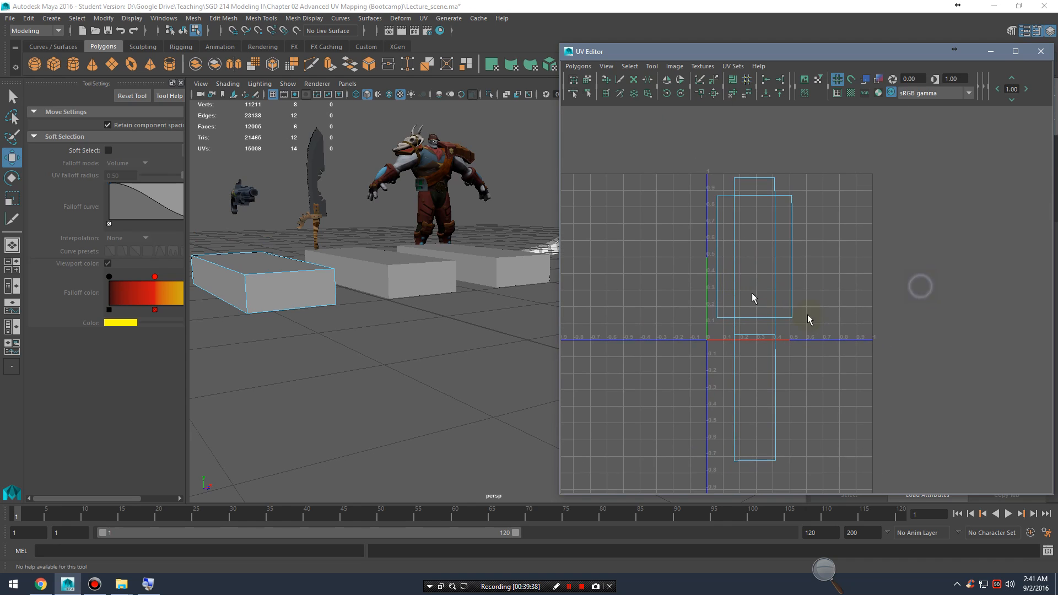
key("ctrl+z")
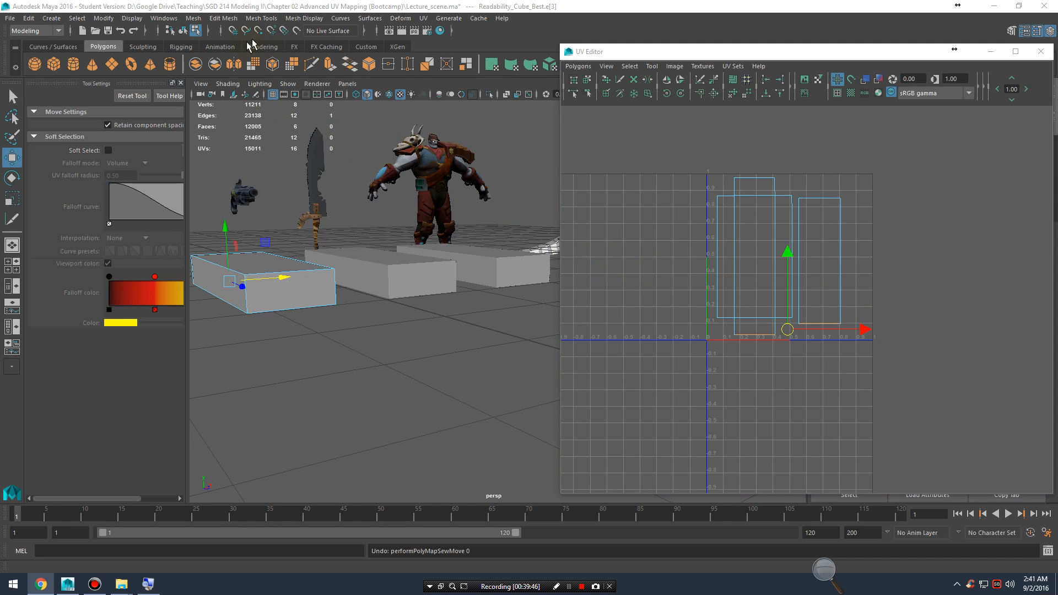
Step: Maximize the UV Editor and select the central face of the cross-shaped shell in face mode
double_click(717, 52)
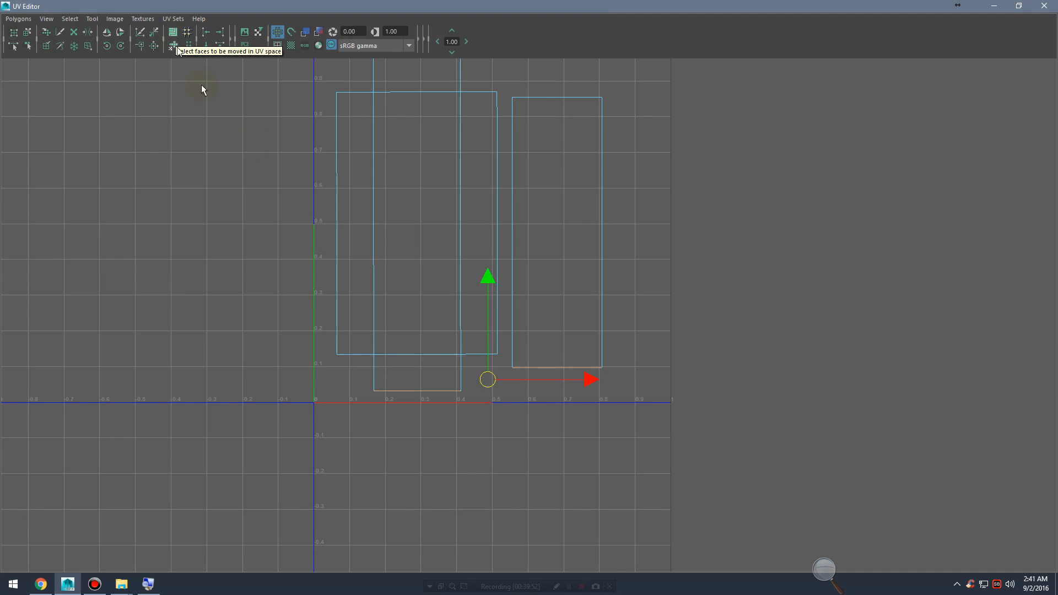
middle_click_drag(512, 151, 562, 270, "alt")
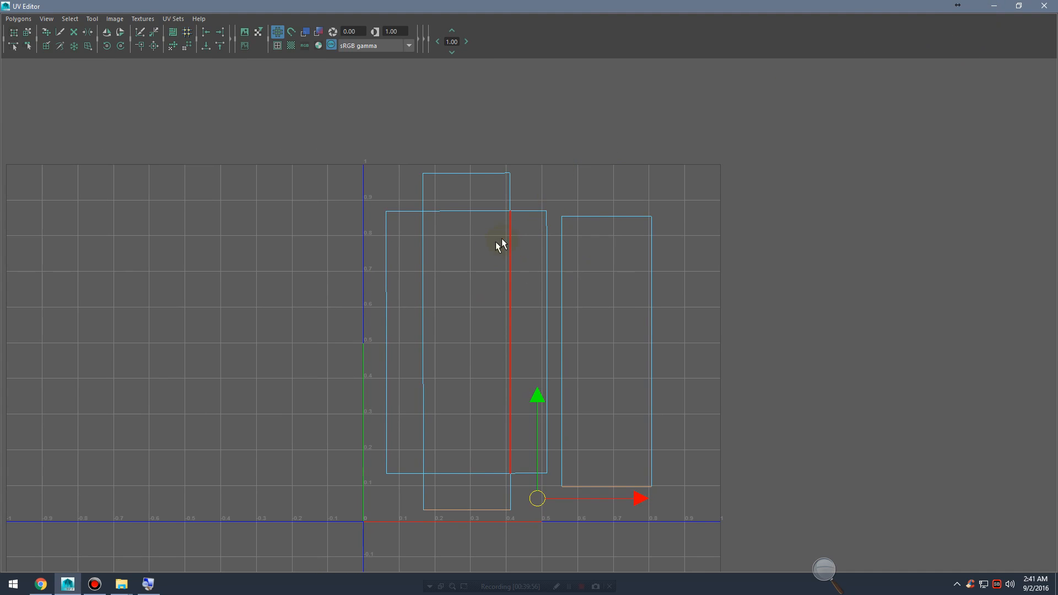
right_click_drag(526, 218, 526, 248)
Step: Select the middle box, Readability_Cube_Better, in object mode and show its UV layout in the maximized UV Editor
left_click(994, 7)
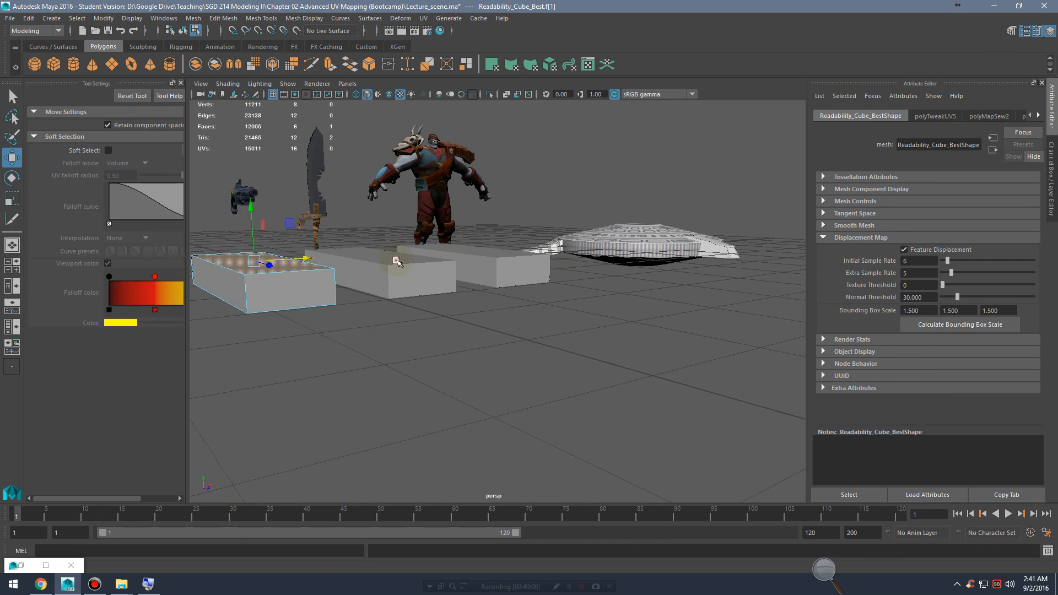
right_click_drag(396, 266, 445, 250)
left_click(392, 266)
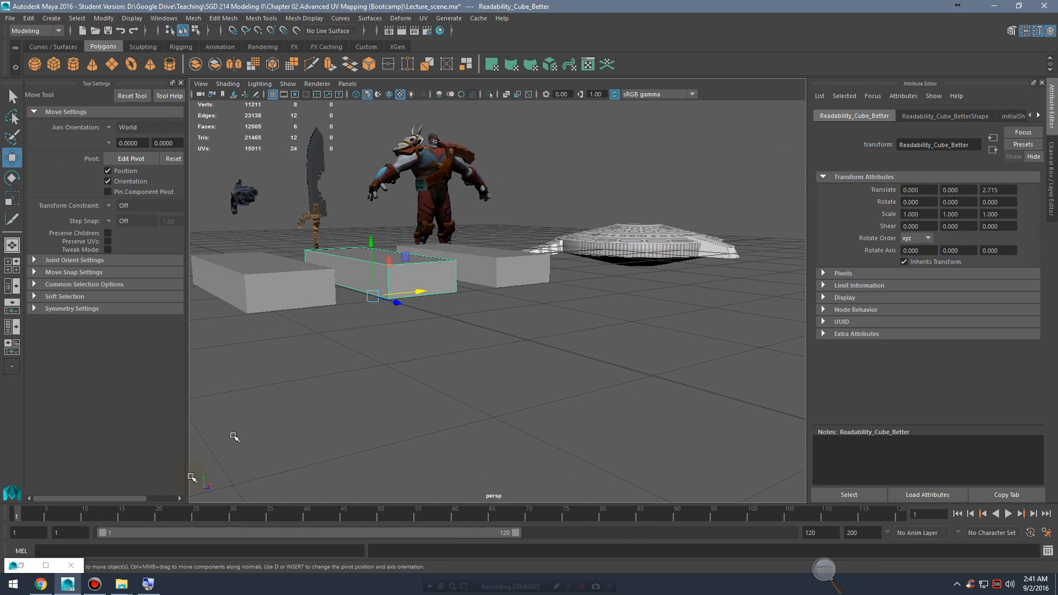
left_click(20, 565)
left_click(21, 565)
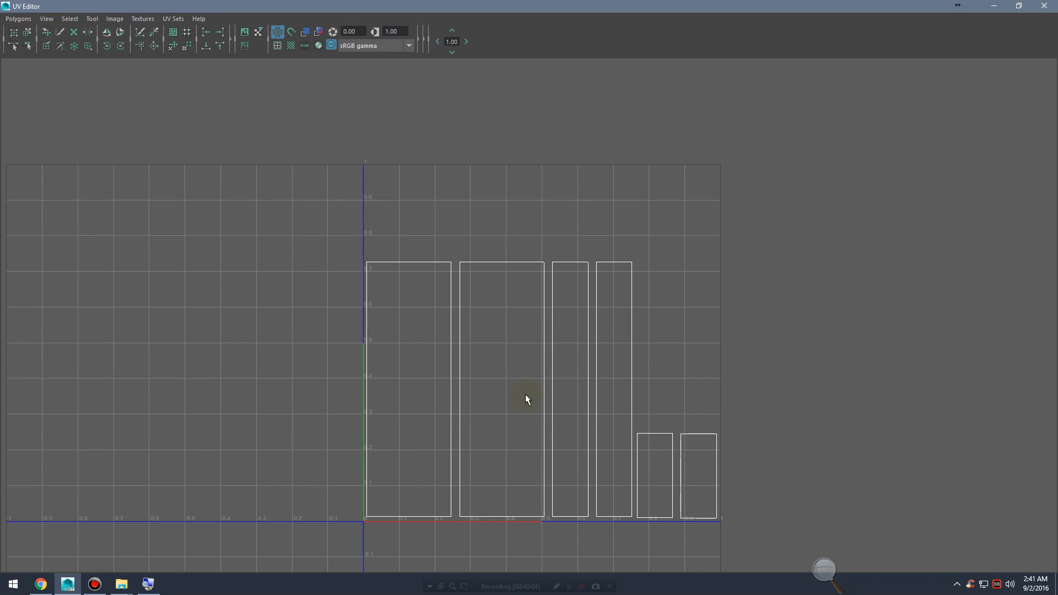
Step: In UV shell selection, move the first wide shell outside the 0–1 square and the second wide shell above the others
right_click_drag(588, 315, 556, 295)
left_click(420, 337)
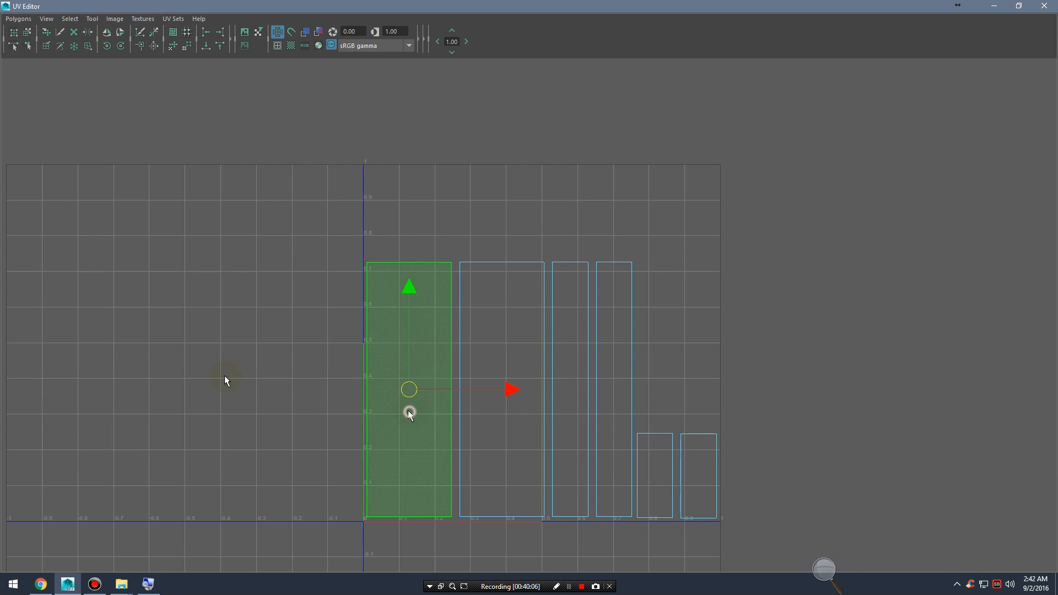
left_click_drag(409, 413, 196, 382)
left_click(487, 366)
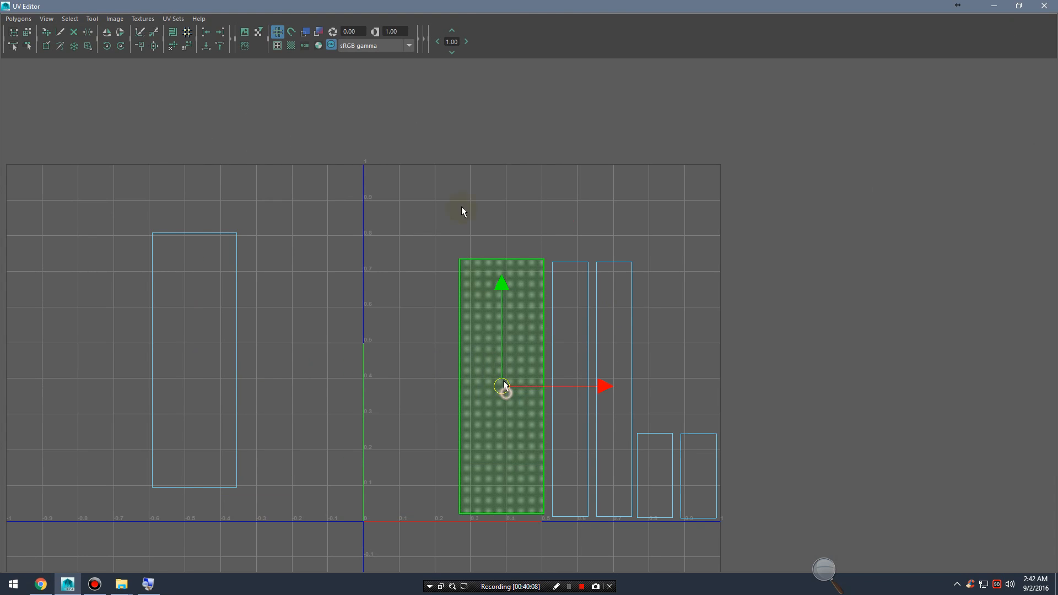
left_click_drag(503, 386, 431, 139)
Step: Move the outer long narrow shell and both small shells to separate spots beyond the 0–1 square
left_click(607, 408)
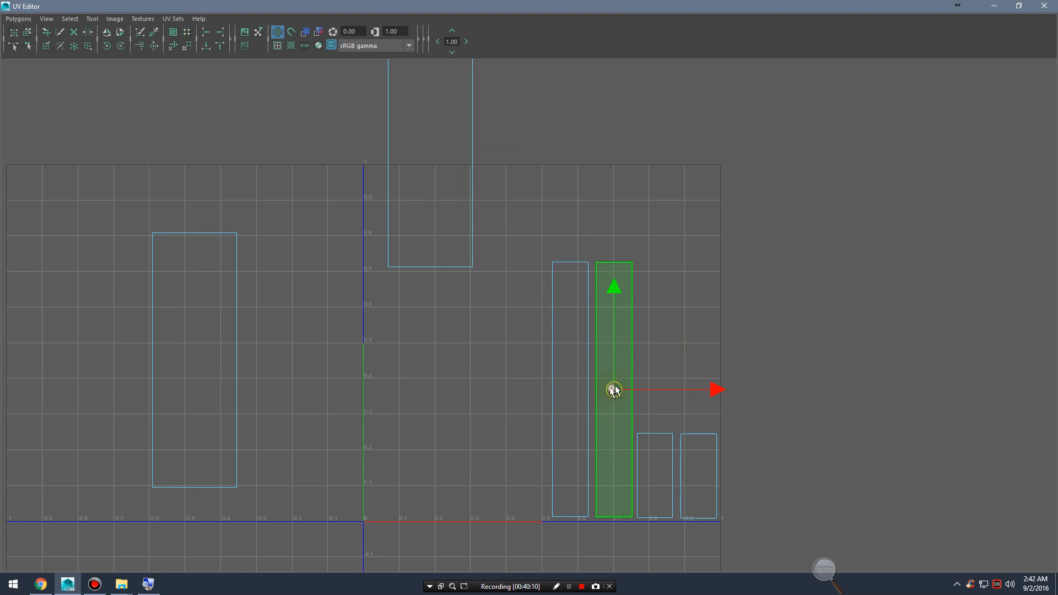
left_click_drag(614, 390, 843, 281)
left_click(696, 474)
left_click_drag(698, 474, 910, 546)
left_click(637, 463)
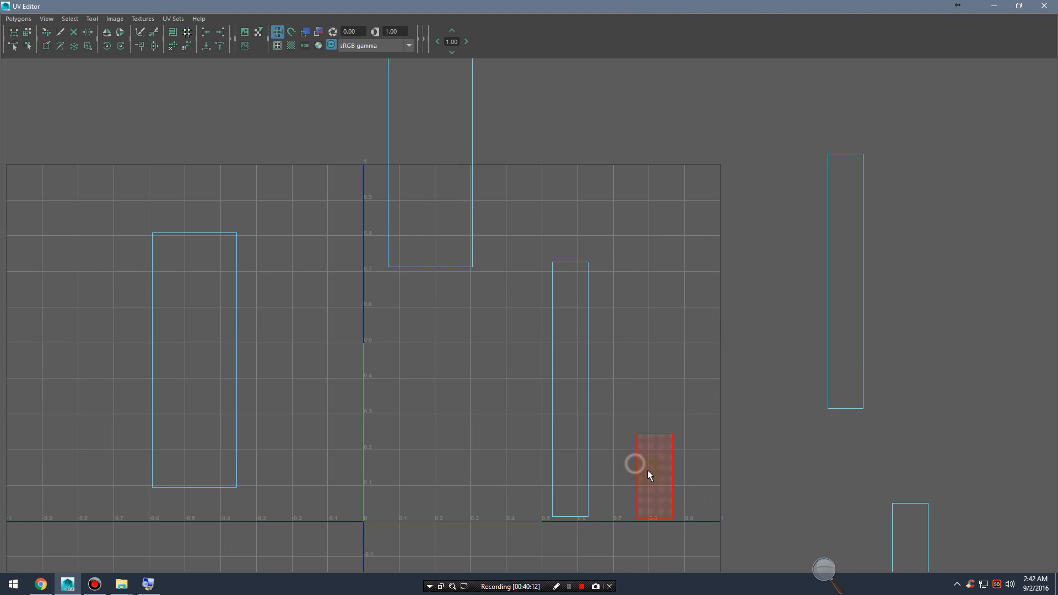
left_click_drag(656, 473, 985, 340)
Step: Rotate the two long narrow shells diagonally so that they slant in opposite directions
right_click_drag(835, 295, 535, 238, "alt")
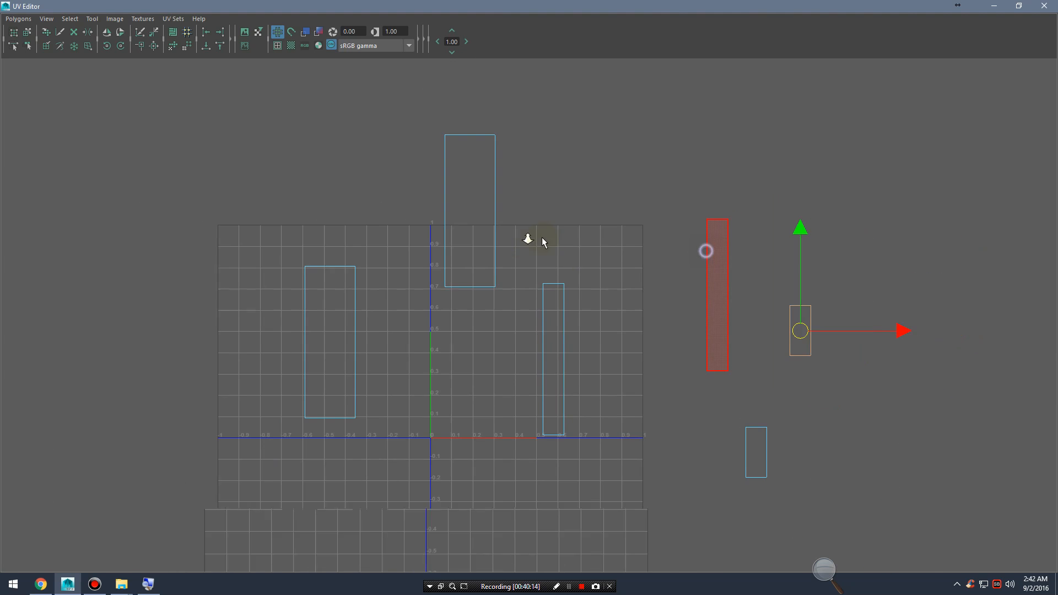
middle_click_drag(651, 236, 597, 276, "alt")
left_click(505, 366)
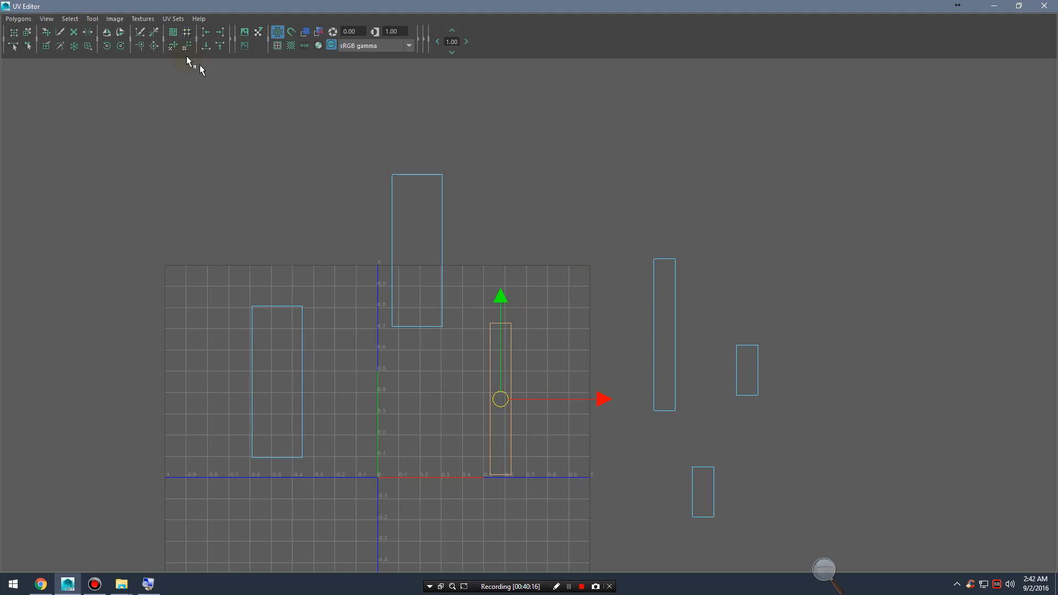
key("e")
left_click_drag(548, 321, 602, 380)
left_click_drag(644, 262, 725, 323)
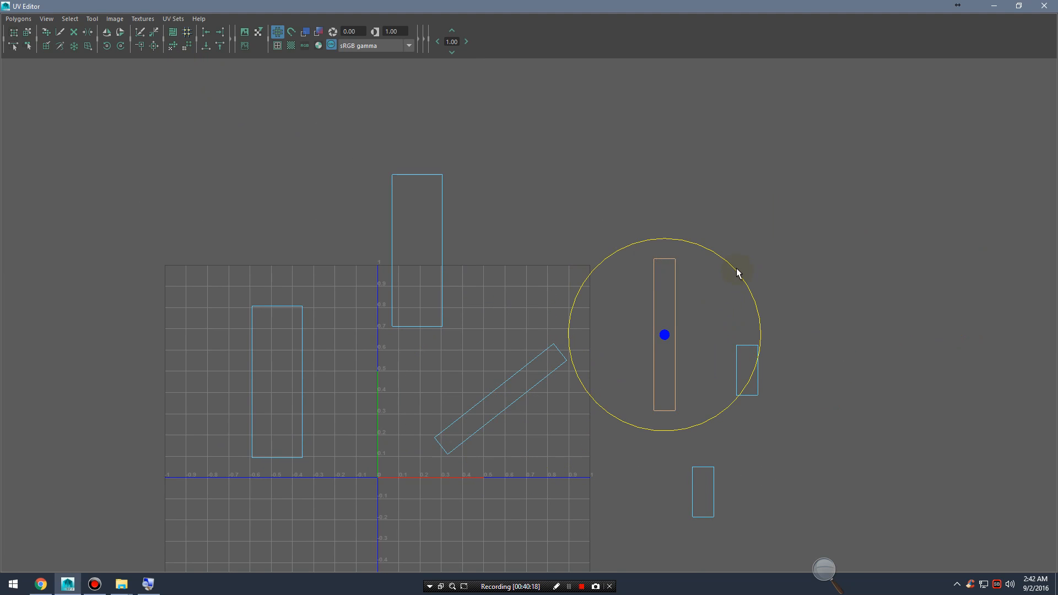
left_click_drag(736, 268, 660, 240)
left_click(740, 392)
left_click(757, 391)
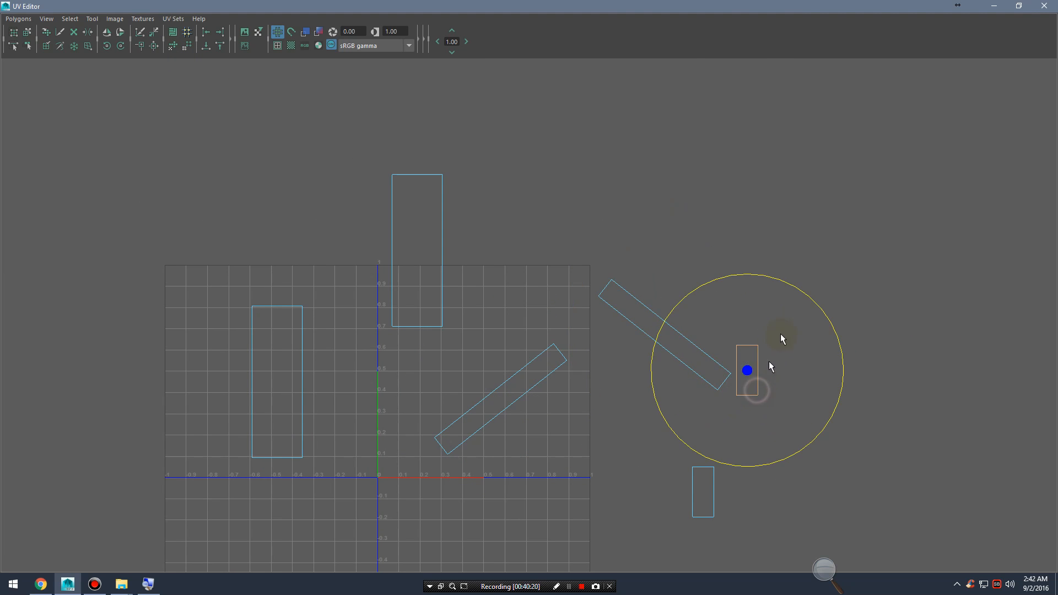
left_click(805, 298)
left_click_drag(731, 321, 795, 419)
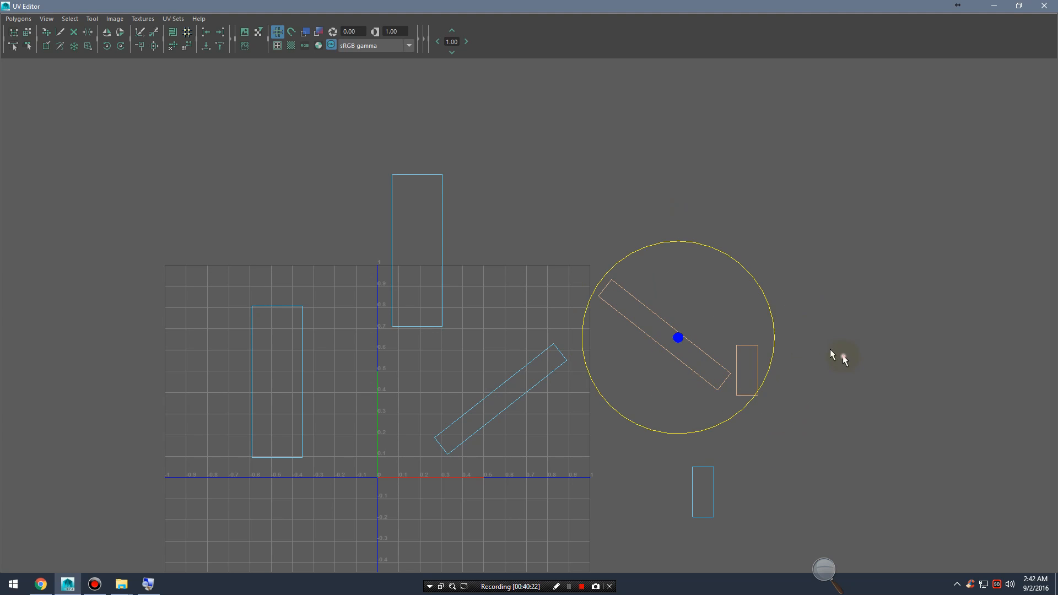
left_click(756, 361)
left_click_drag(840, 342, 843, 344)
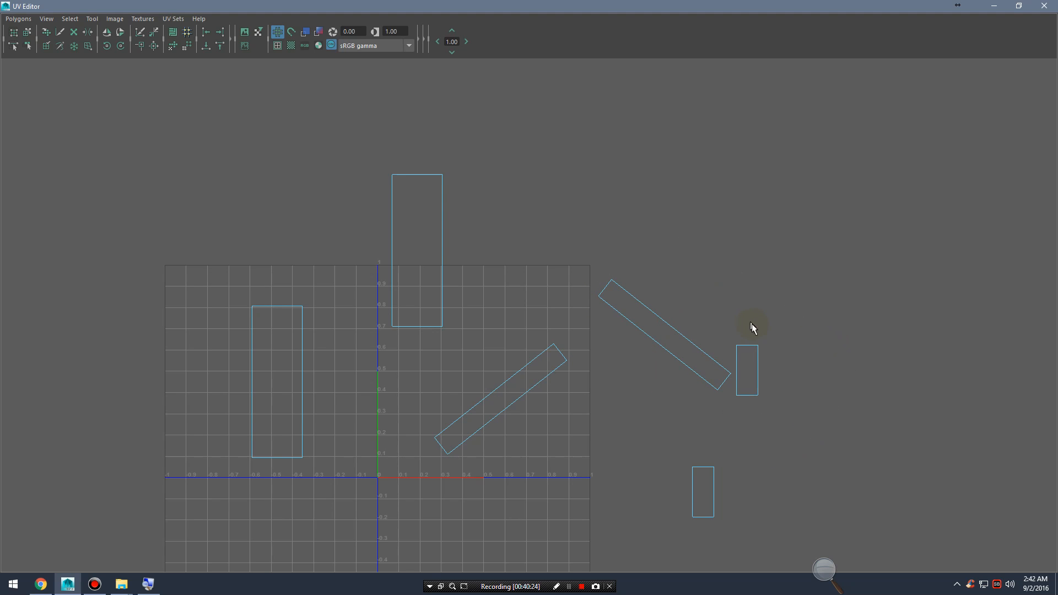
Step: Move the upper small shell farther from the long shell beside it, rotate it diagonally, and clear the selection
left_click(749, 361)
key("w")
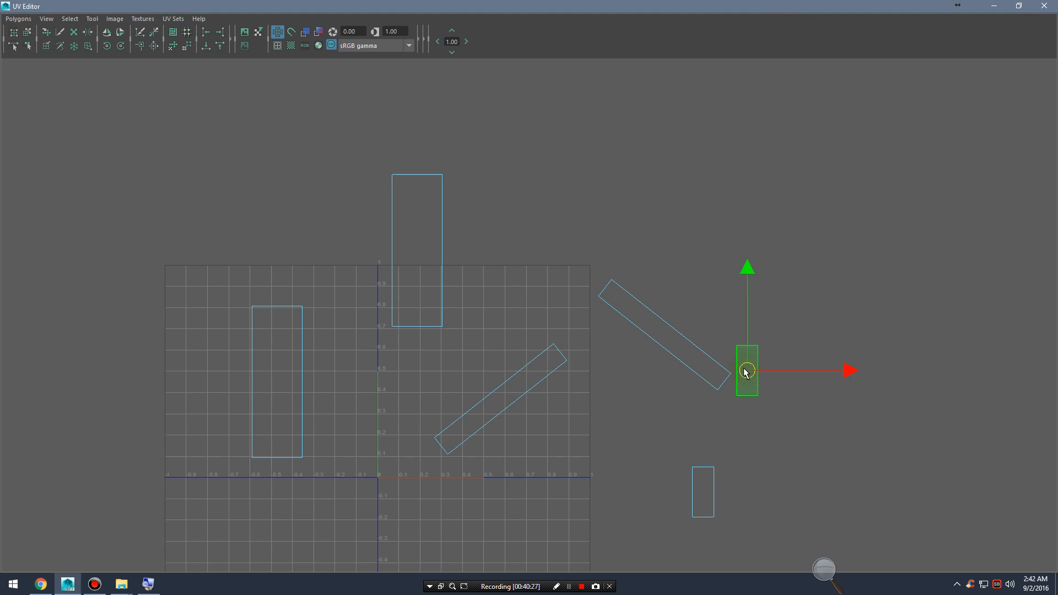
left_click_drag(747, 370, 798, 320)
key("e")
left_click_drag(867, 252, 900, 303)
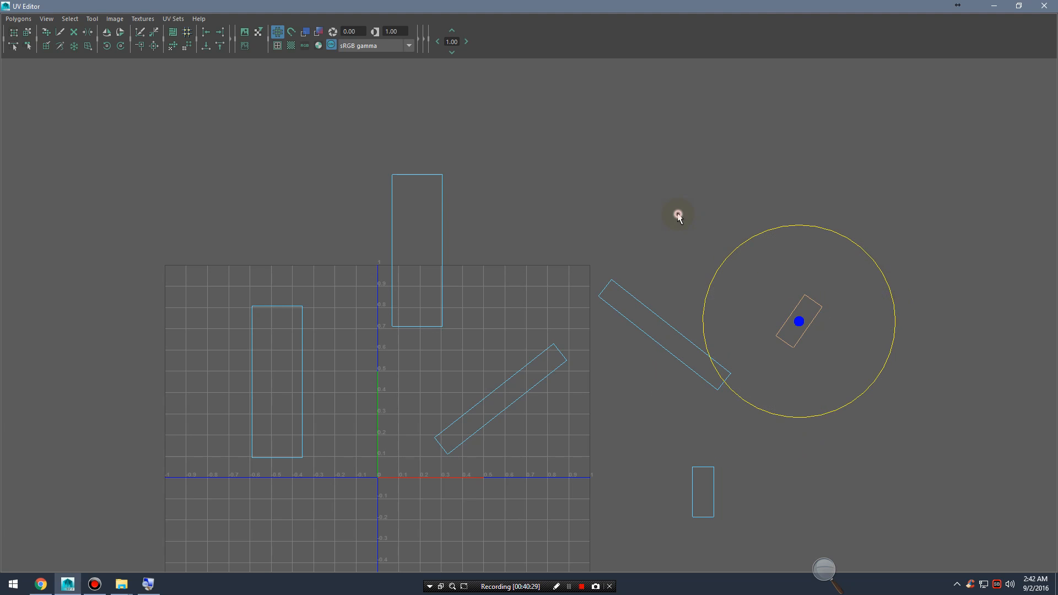
left_click(675, 215)
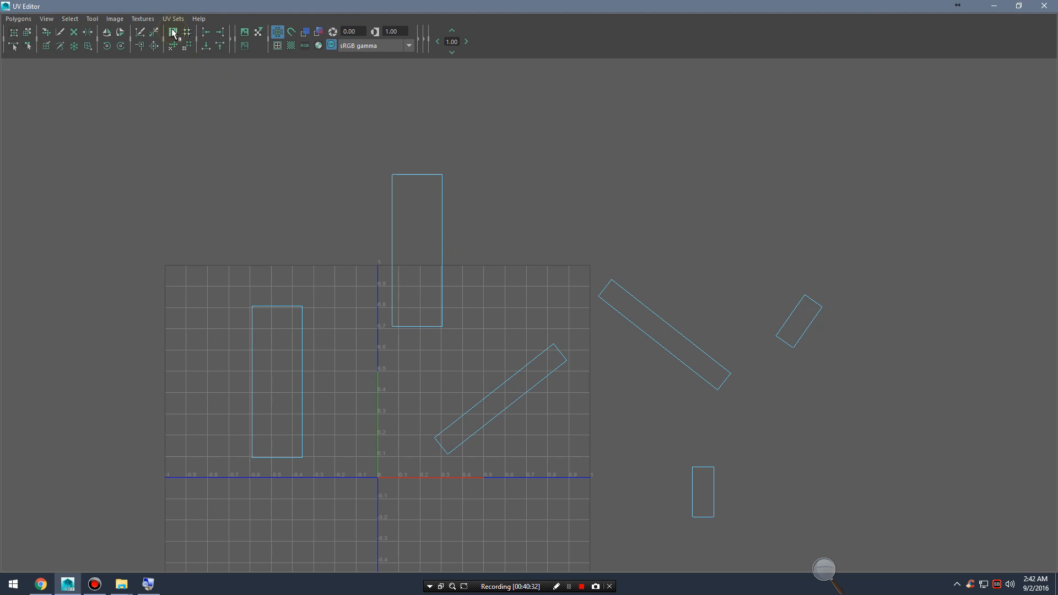
Step: Select all six shells, try Layout with its current options to pack them into the 0–1 square, and undo it
left_click_drag(125, 103, 915, 559)
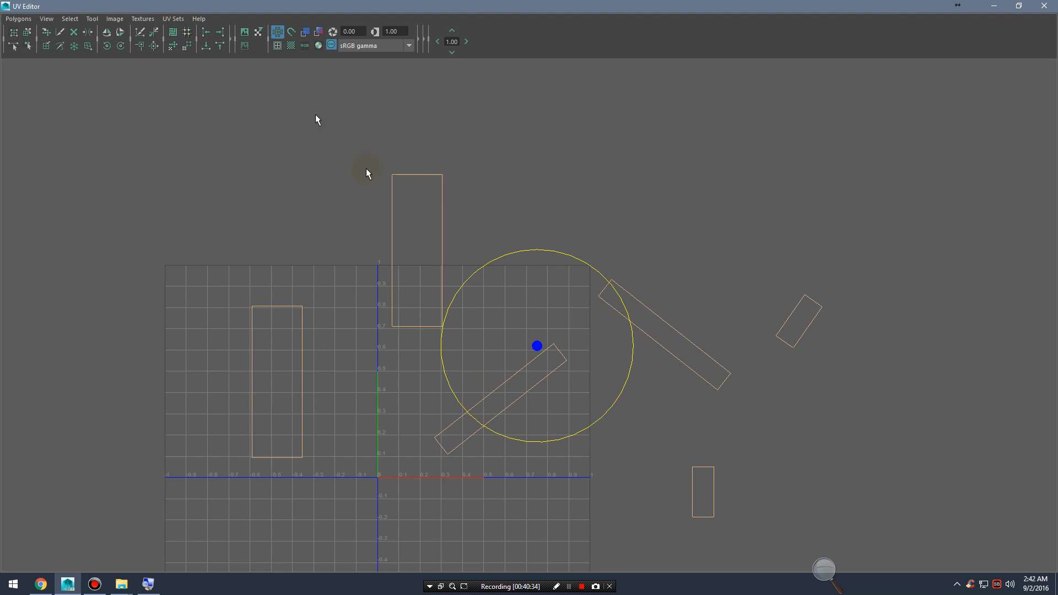
left_click(174, 35)
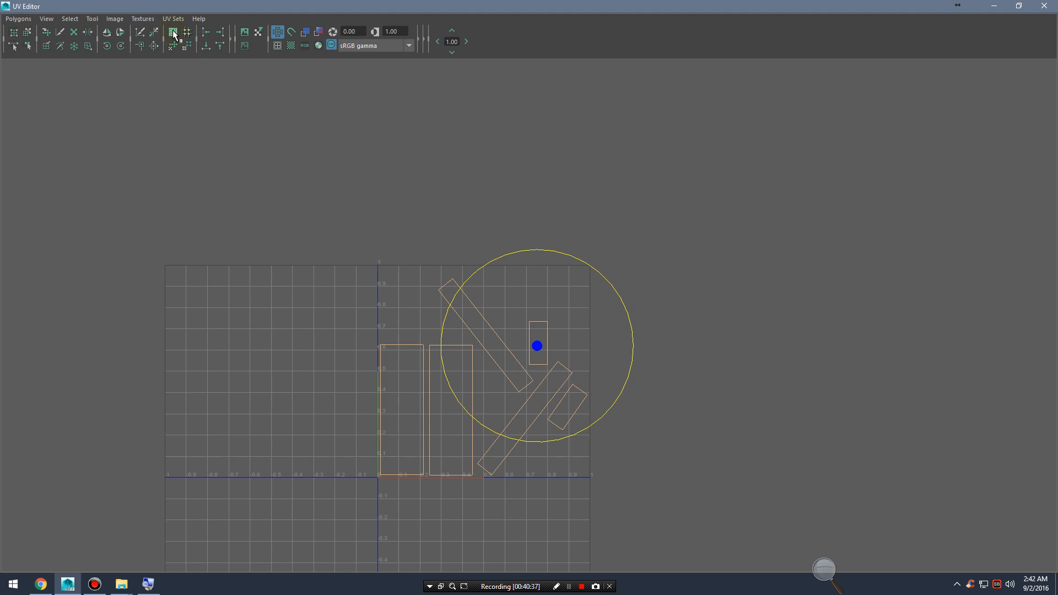
right_click_drag(580, 428, 1035, 428, "alt")
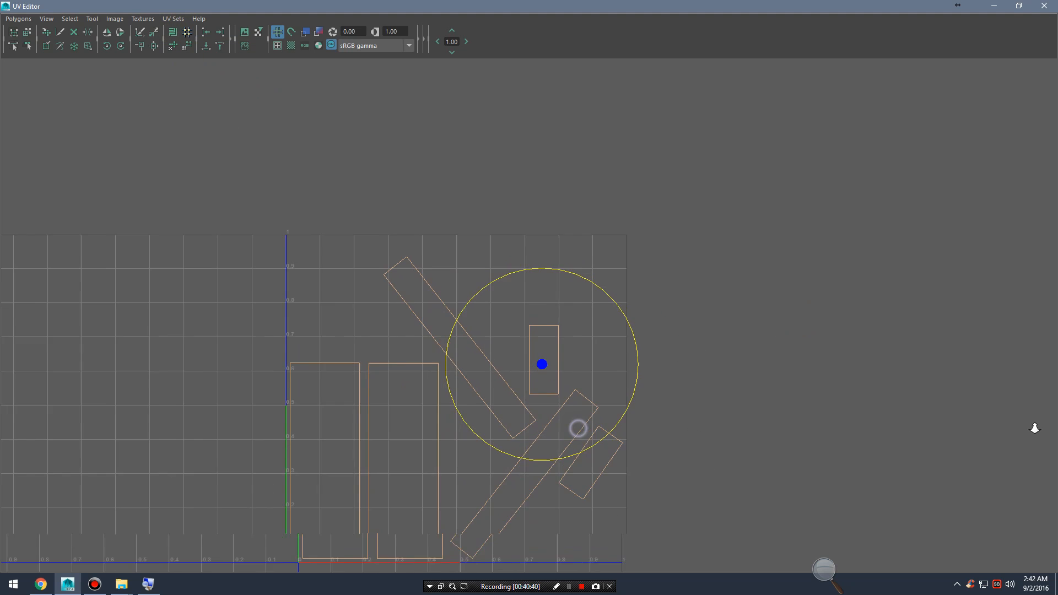
middle_click_drag(609, 409, 654, 269, "alt")
middle_click_drag(679, 313, 677, 380, "alt")
right_click_drag(610, 390, 565, 352, "alt")
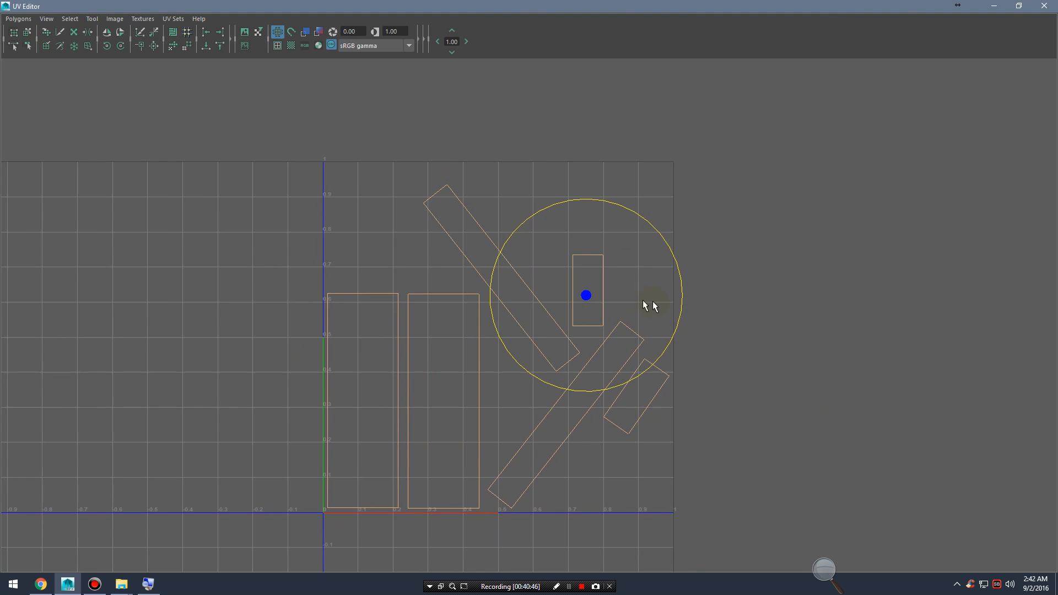
left_click(154, 48)
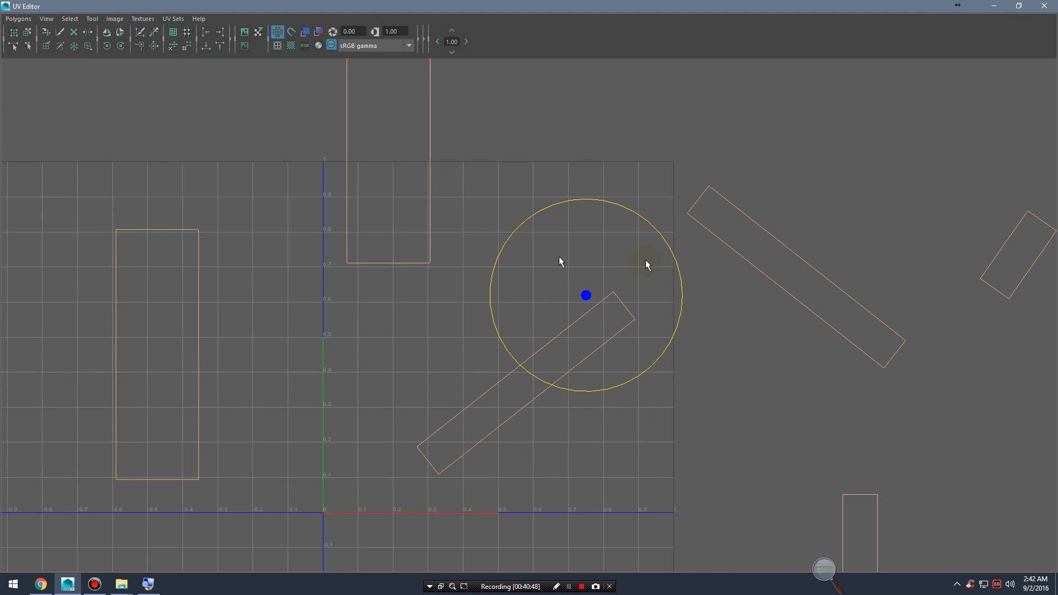
Step: In the Layout UVs options, set Rotate to Free and Percentage space to 0.0350, and apply the layout to all shells
right_click_drag(645, 261, 591, 210, "alt")
middle_click_drag(591, 211, 574, 237, "alt")
left_click(17, 18)
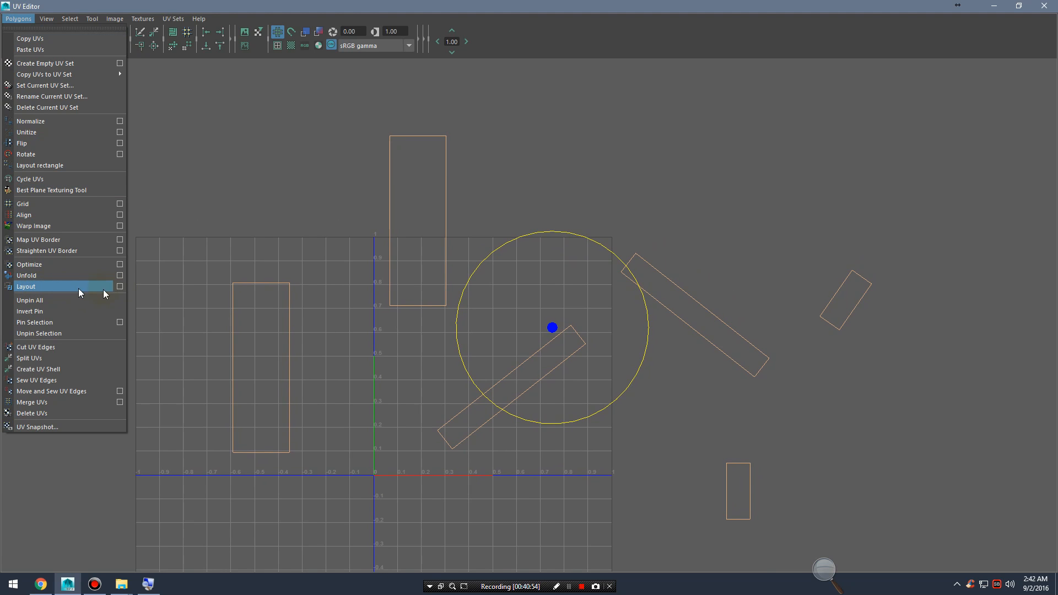
left_click(119, 286)
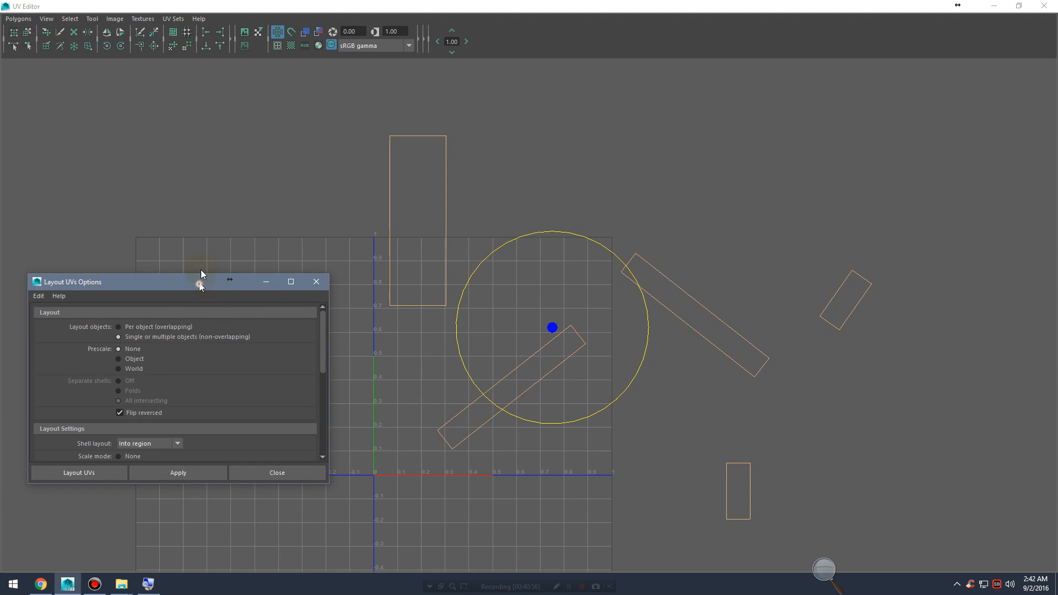
left_click_drag(200, 284, 219, 98)
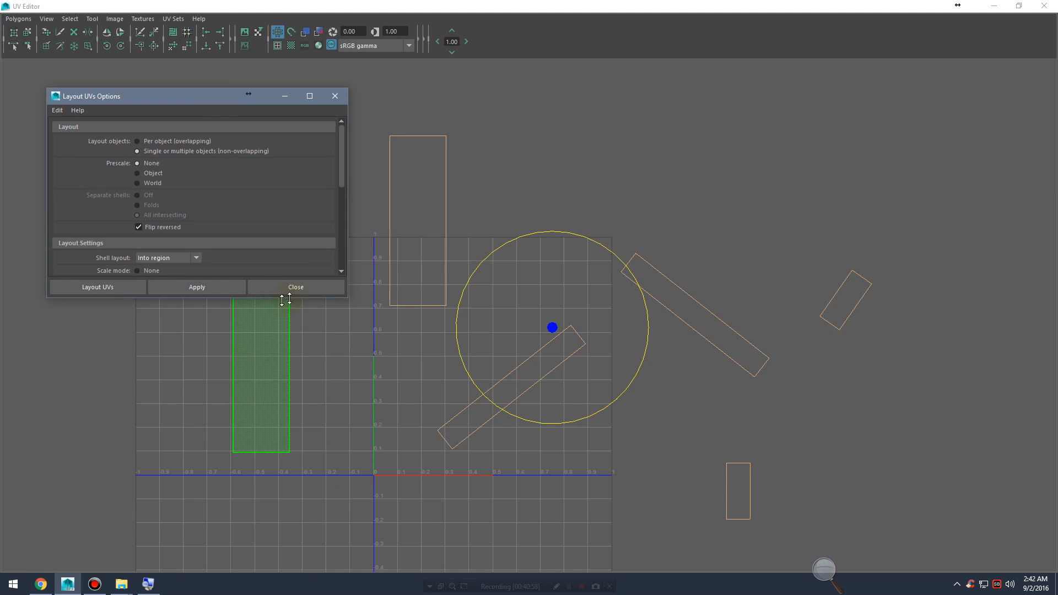
left_click_drag(285, 299, 288, 572)
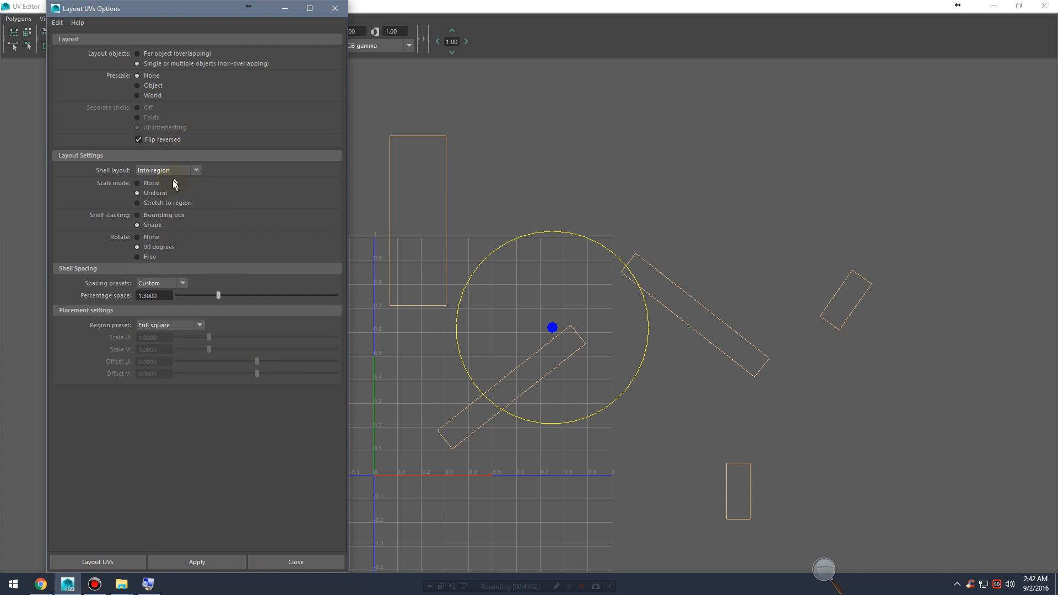
left_click(151, 238)
left_click(150, 257)
left_click_drag(220, 298, 179, 300)
left_click(216, 563)
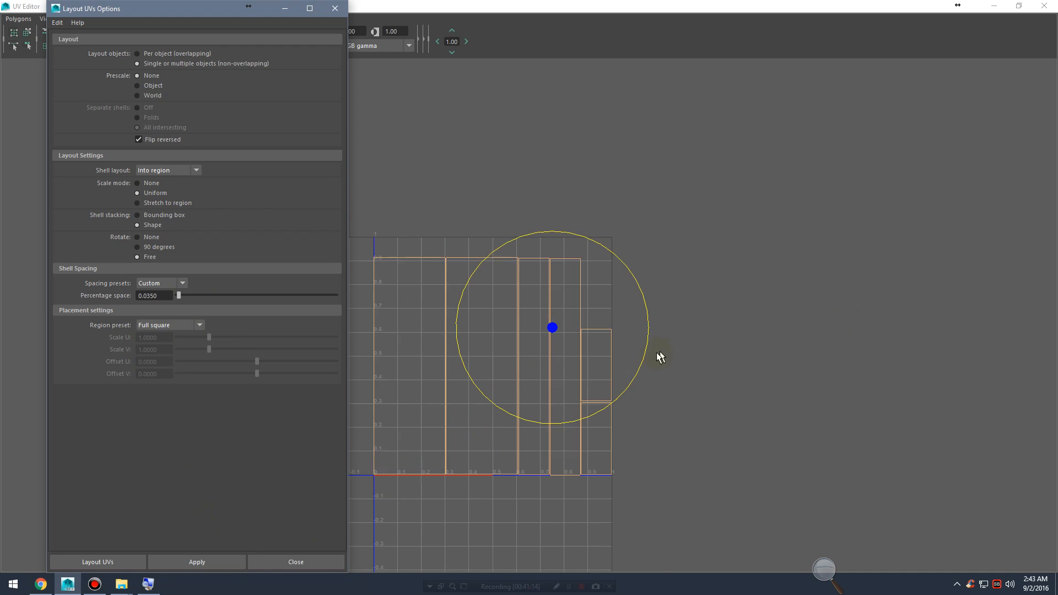
Step: Examine the gaps between the packed shells up close
scroll(654, 355, "up", 3)
middle_click_drag(723, 368, 646, 362, "alt")
right_click_drag(593, 347, 940, 371, "alt")
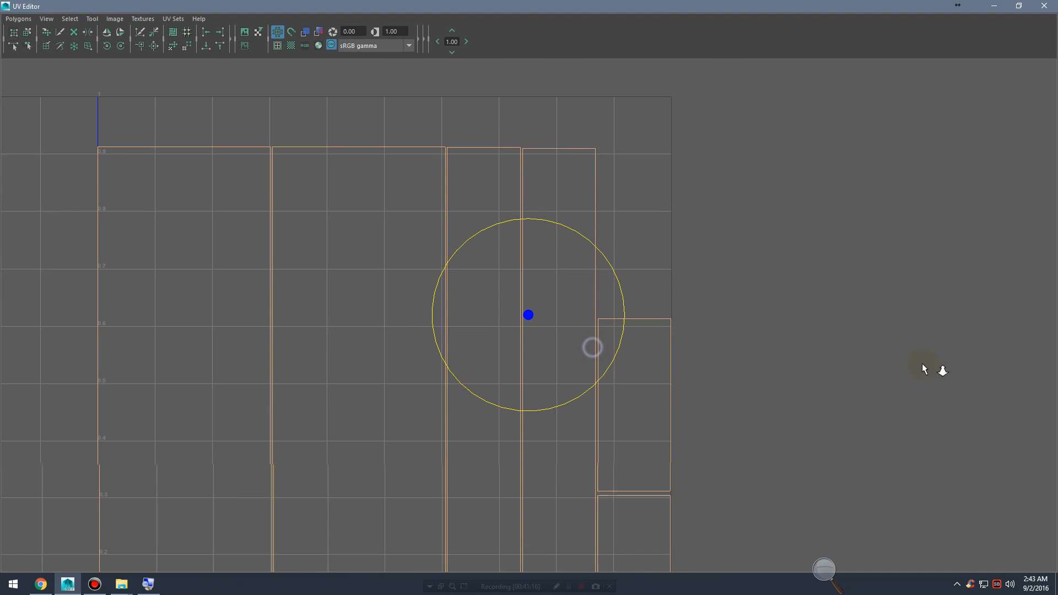
right_click_drag(605, 325, 810, 357, "alt")
middle_click_drag(810, 357, 646, 255, "alt")
right_click_drag(647, 284, 974, 333, "alt")
middle_click_drag(466, 273, 628, 344, "alt")
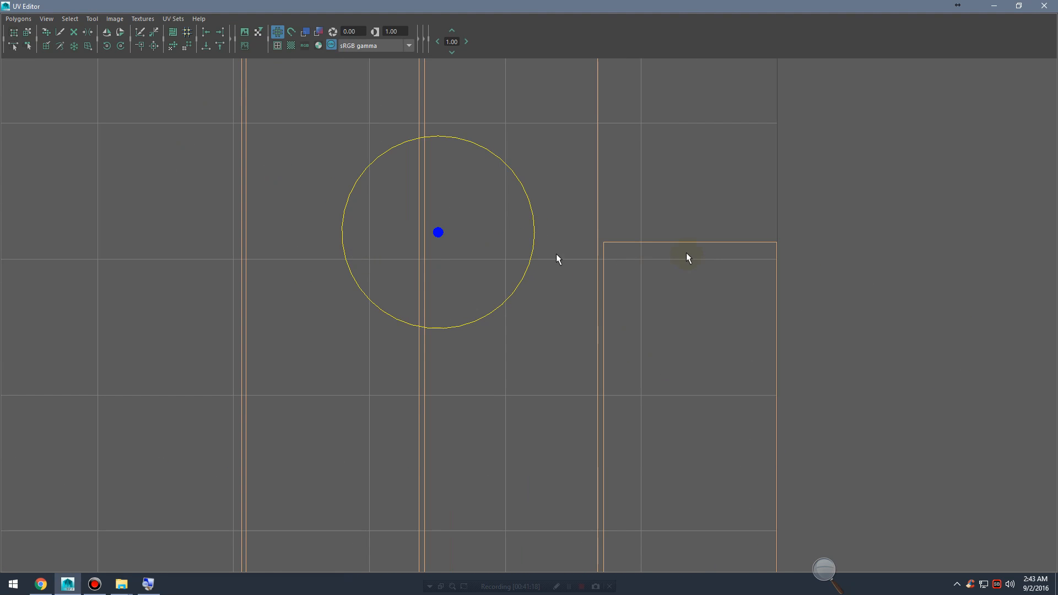
right_click_drag(697, 253, 173, 220, "alt")
right_click_drag(564, 243, 373, 246, "alt")
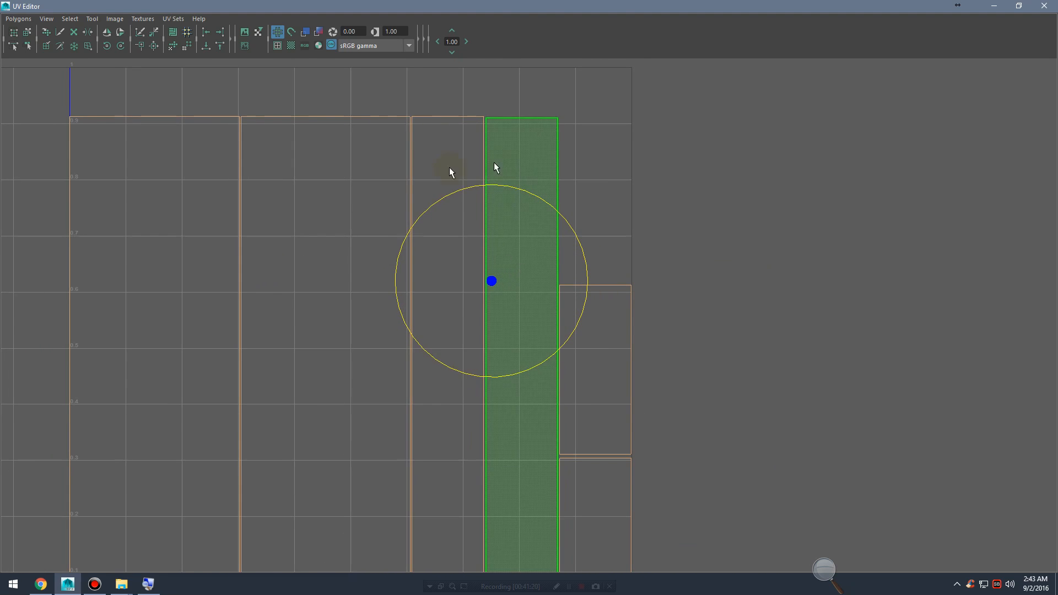
Step: Undo the tightly packed layout and lay out the shells again with a larger percentage space
key("ctrl+z")
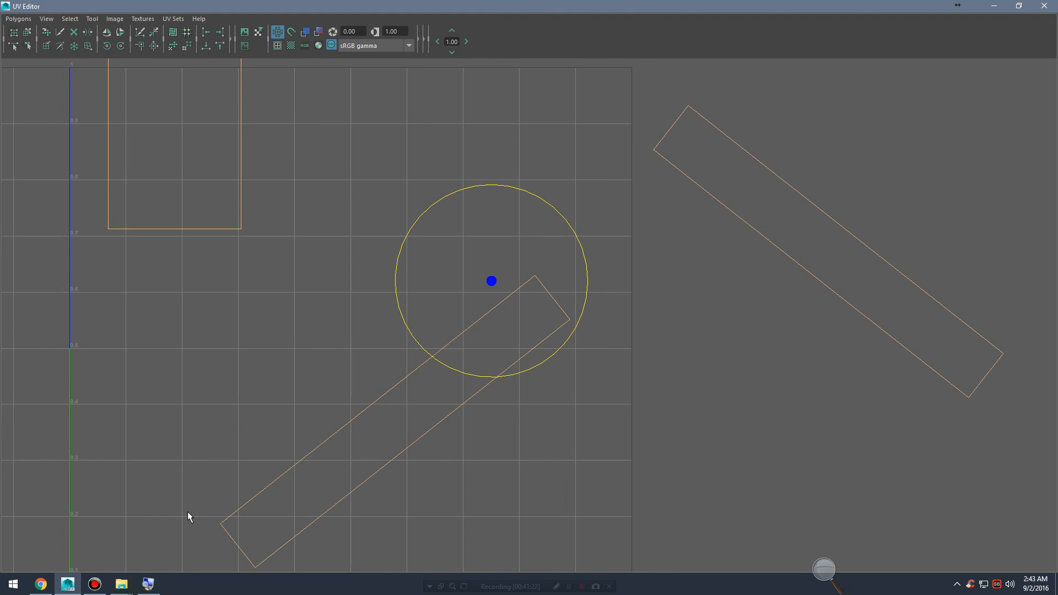
left_click(18, 19)
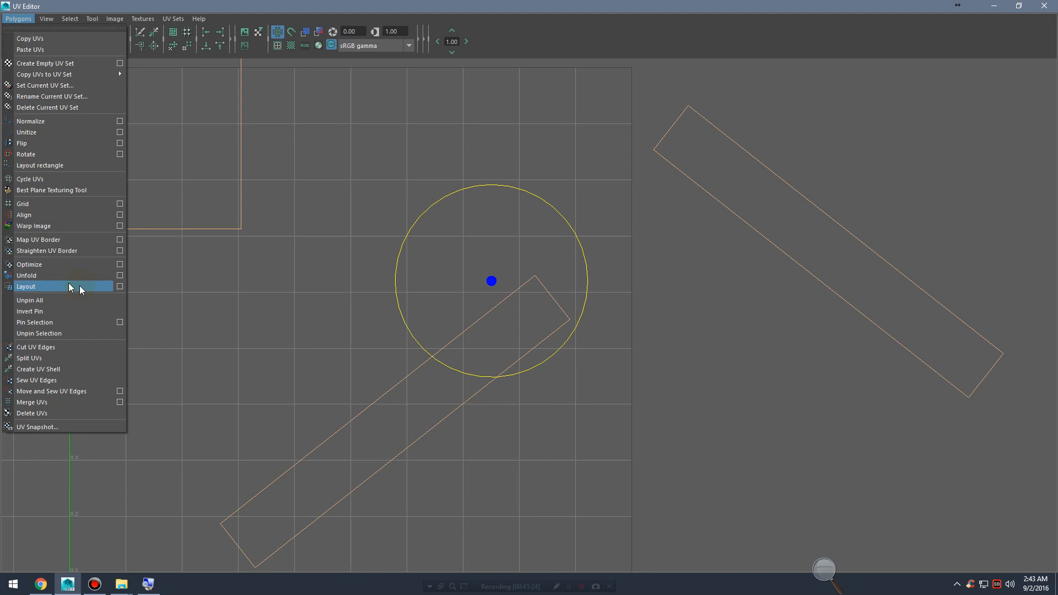
left_click(120, 287)
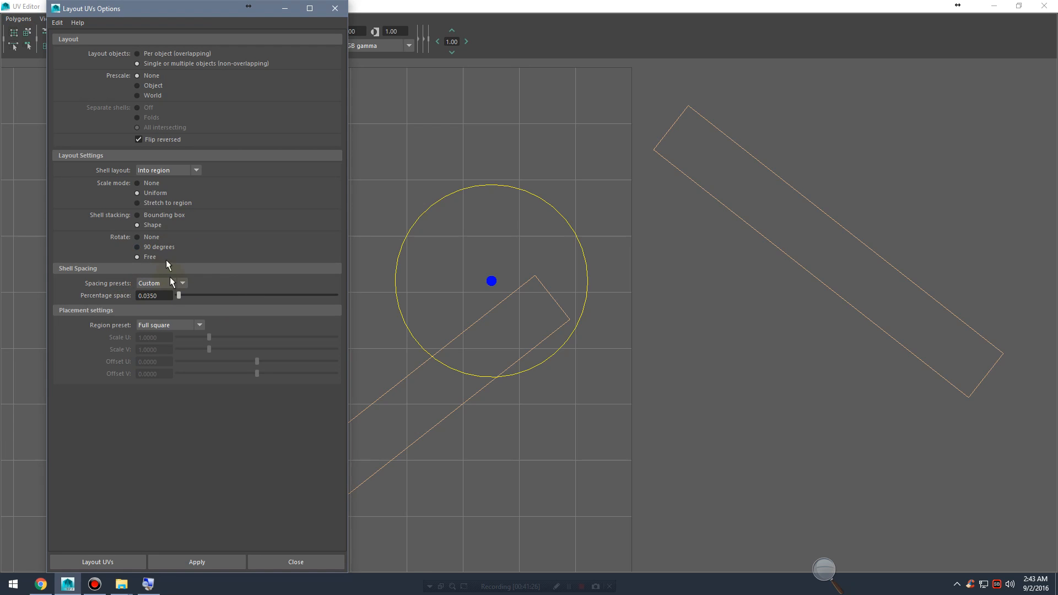
mouse_move(216, 299)
left_mouse_down()
mouse_move(235, 302)
mouse_move(227, 308)
left_mouse_up()
left_click(215, 562)
middle_click_drag(544, 287, 694, 278, "alt")
middle_click_drag(687, 355, 570, 288, "alt")
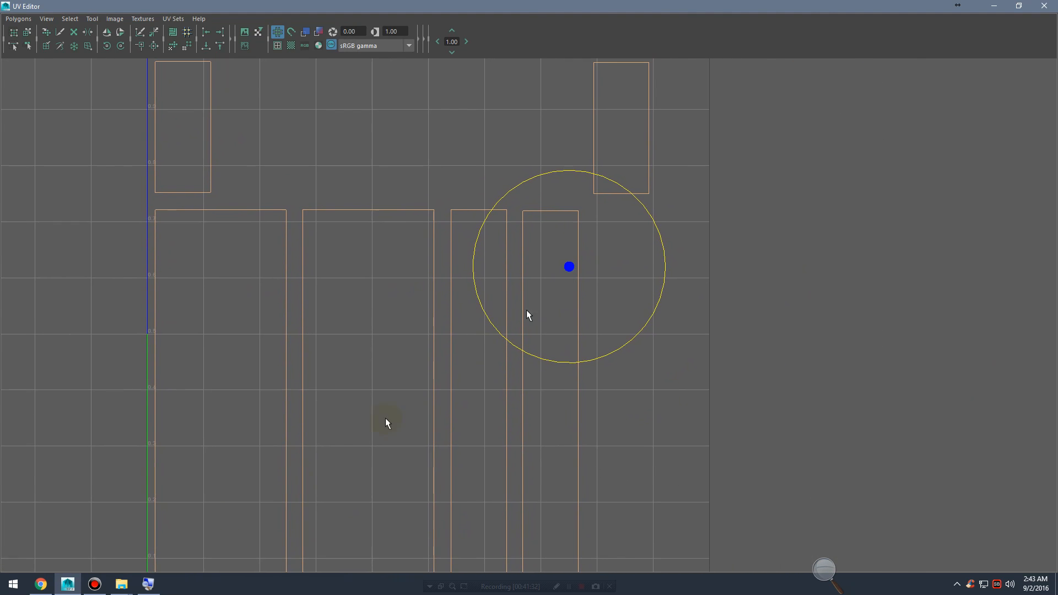
right_click_drag(658, 305, 543, 304, "alt")
Step: Move the two small shells beside the last long narrow shell, stacked one above the other
right_click_drag(603, 175, 560, 158)
left_click(590, 194)
key("w")
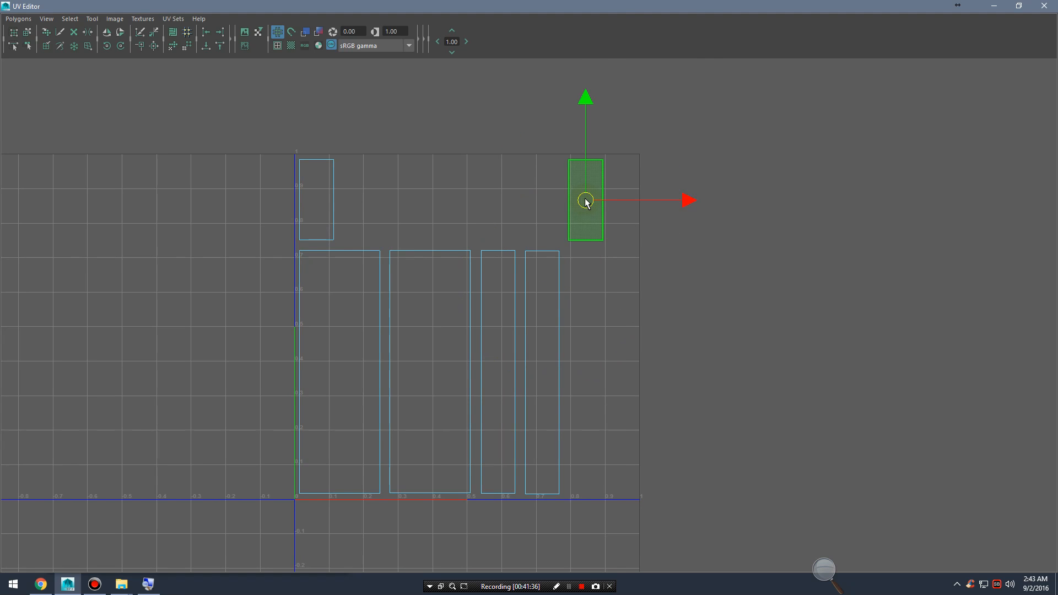
left_click_drag(586, 203, 600, 456)
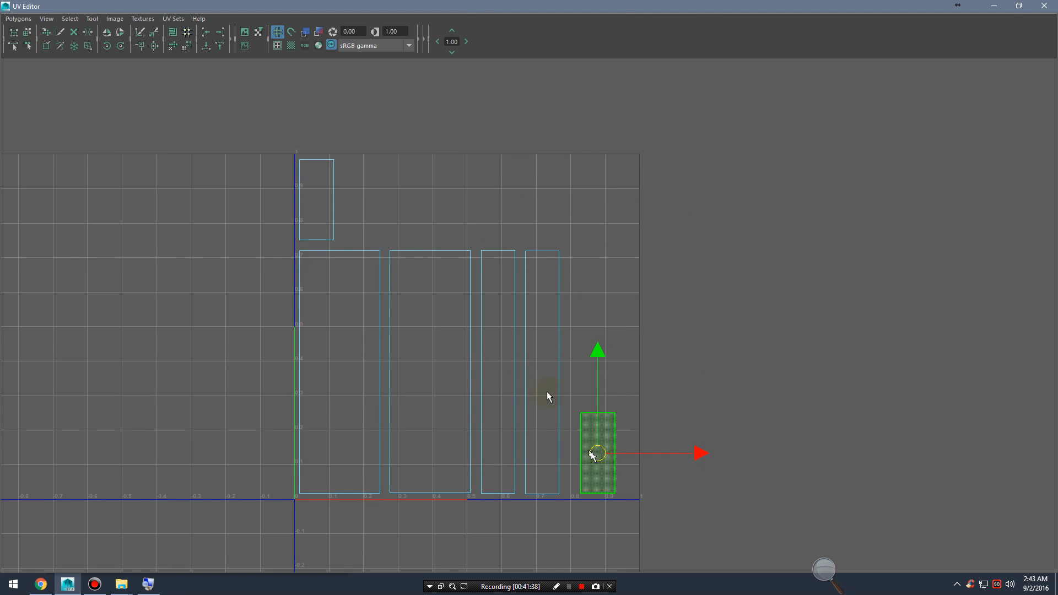
left_click(310, 200)
left_click_drag(310, 202, 425, 274)
left_click_drag(580, 318, 597, 361)
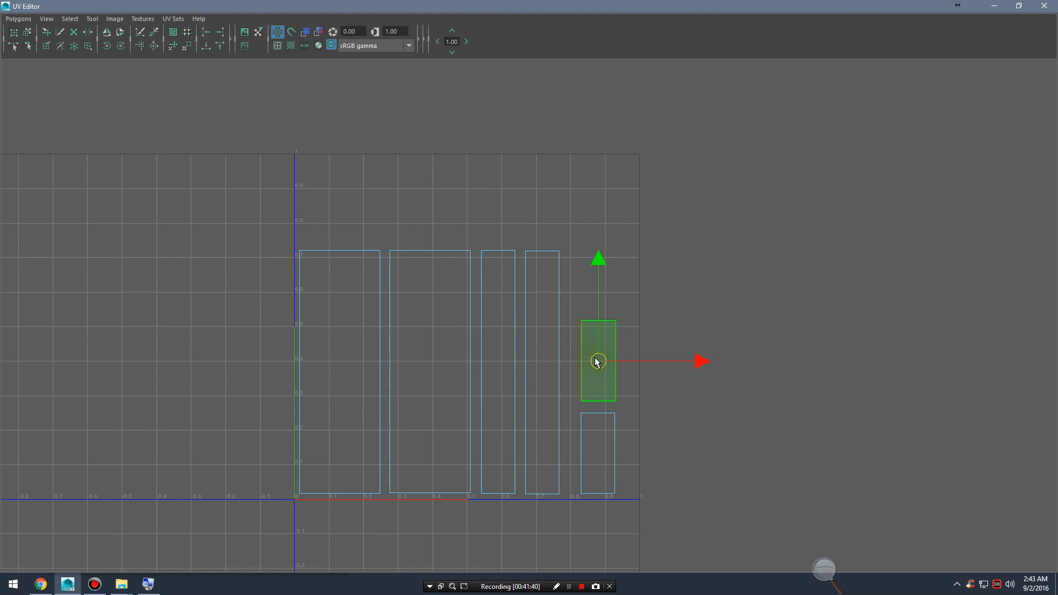
Step: Select the four tall shells together and scale them up uniformly, leaving out the two small shells
left_click_drag(309, 237, 568, 523)
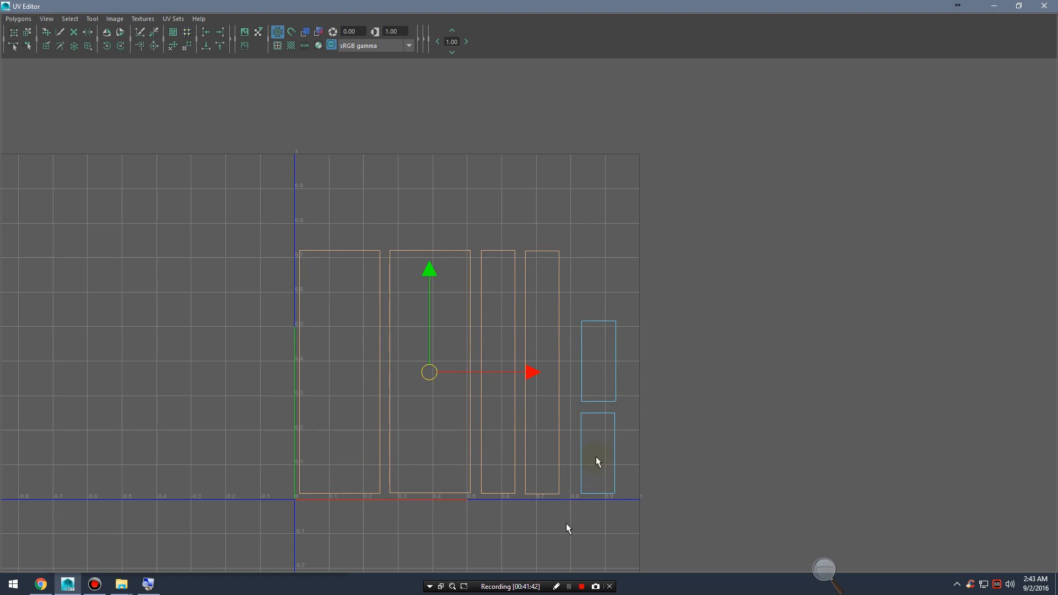
key("r")
left_click_drag(429, 372, 457, 365)
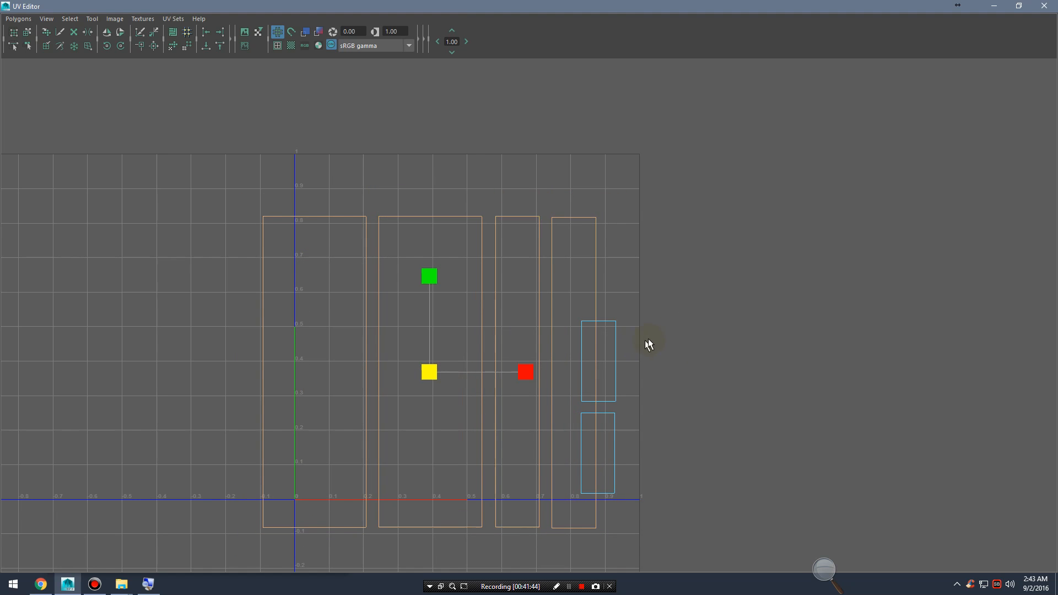
Step: Move the two small shells together outside the UV square, clear of the four tall shells
left_click_drag(673, 324, 606, 433)
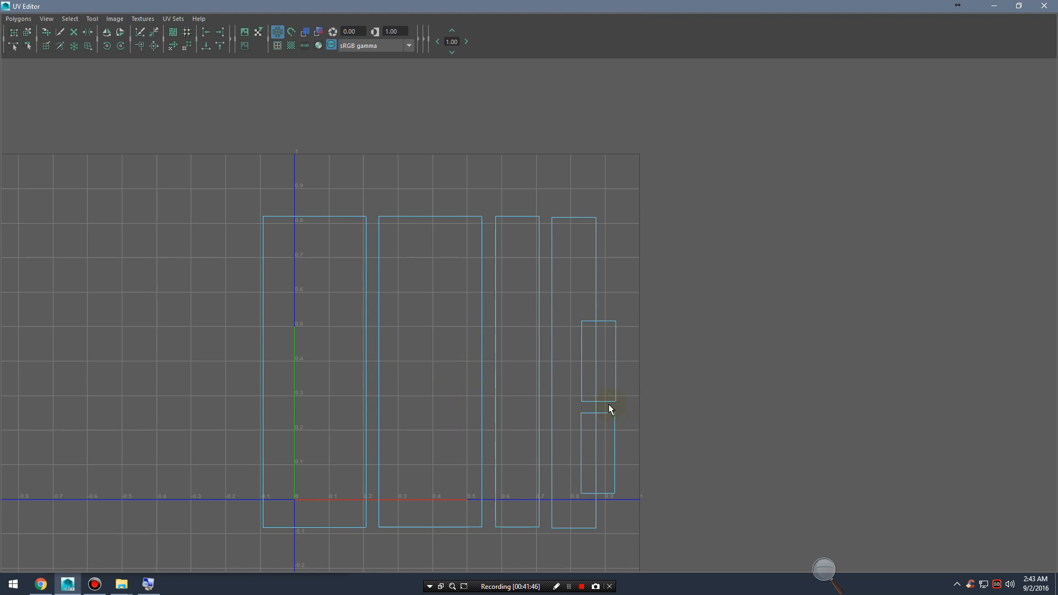
left_click(610, 371)
key("w")
left_click_drag(613, 409, 725, 397)
Step: Scale the four tall shells down slightly as a group and move them back inside the UV square
left_click_drag(201, 190, 637, 501)
left_click(430, 371)
mouse_move(428, 373)
left_mouse_down()
mouse_move(457, 338)
mouse_move(462, 348)
left_mouse_up()
key("r")
key("q")
key("w")
key("r")
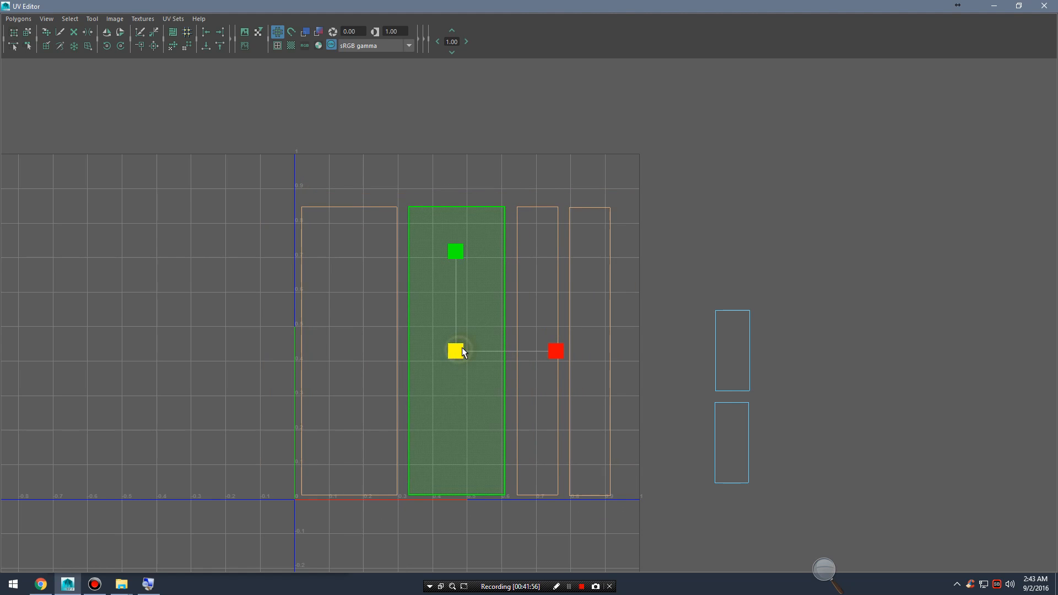
key("q")
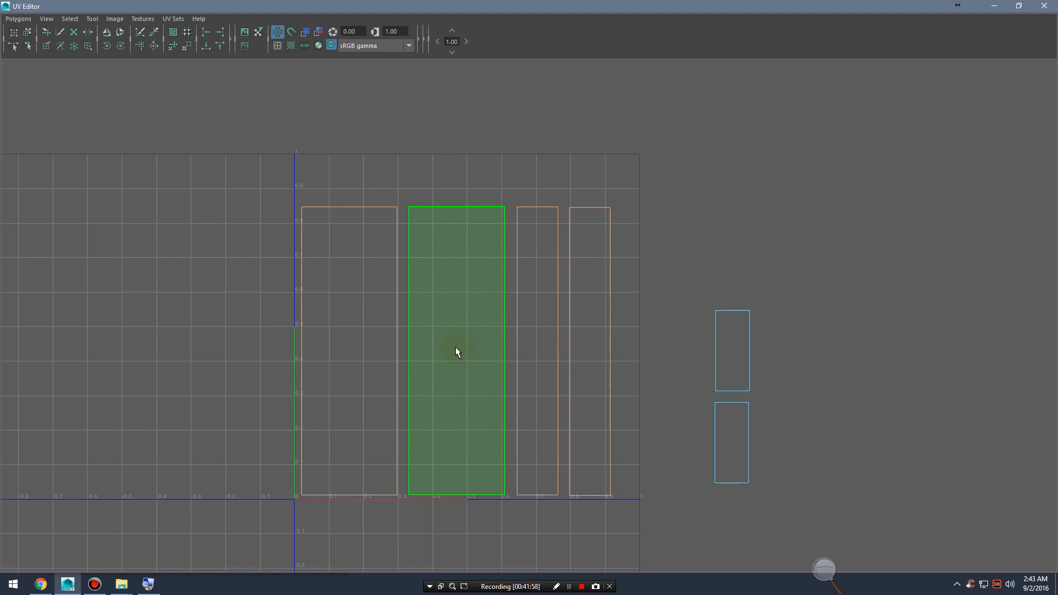
key("w")
left_click_drag(457, 349, 466, 348)
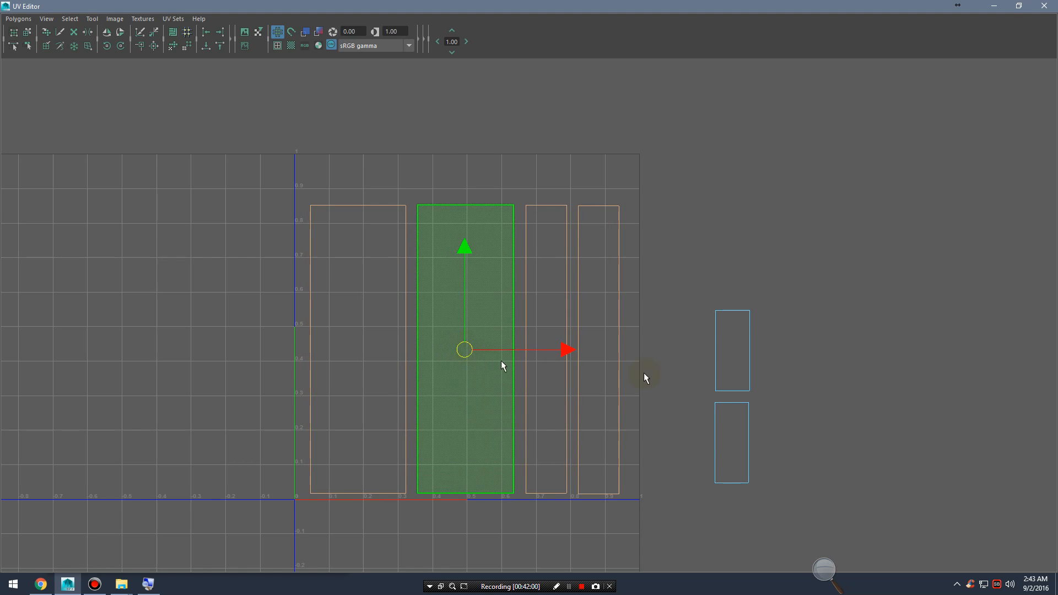
Step: Rotate the two small shells 90 degrees clockwise and place them side by side above the two wide shells
left_click(704, 346)
left_click(121, 46)
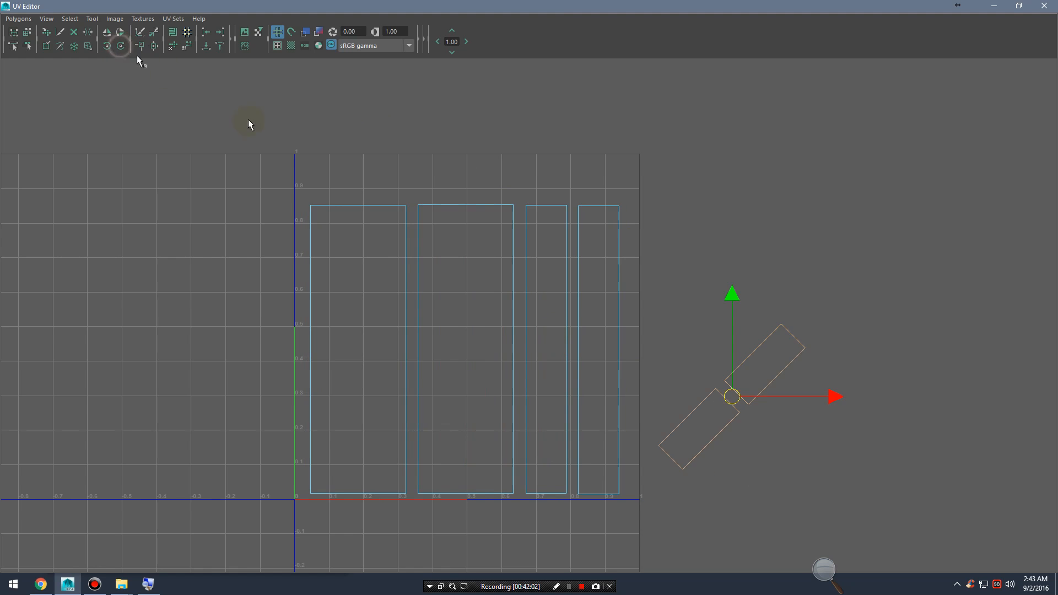
left_click(121, 47)
left_click_drag(727, 397, 408, 179)
left_click(761, 191)
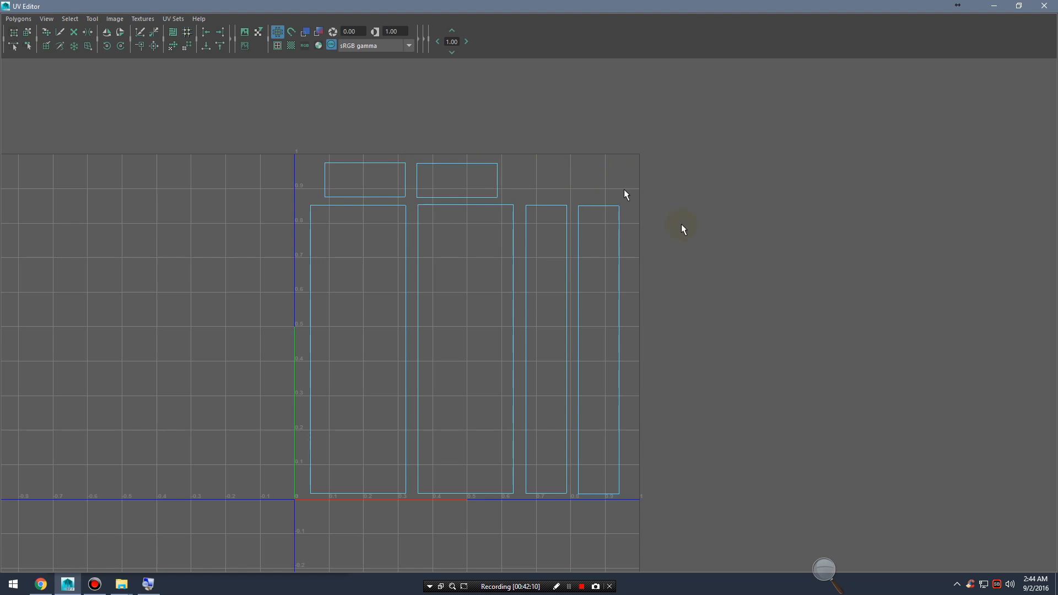
Step: Undo the manual shell moves, scaling and rotation back to the automatic layout, and clear the selection
key("ctrl+z")
key("ctrl+z")
key("ctrl+z")
key("ctrl+z")
key("ctrl+z")
key("ctrl+z")
key("ctrl+z")
key("ctrl+z")
key("ctrl+z")
key("ctrl+z")
key("ctrl+z")
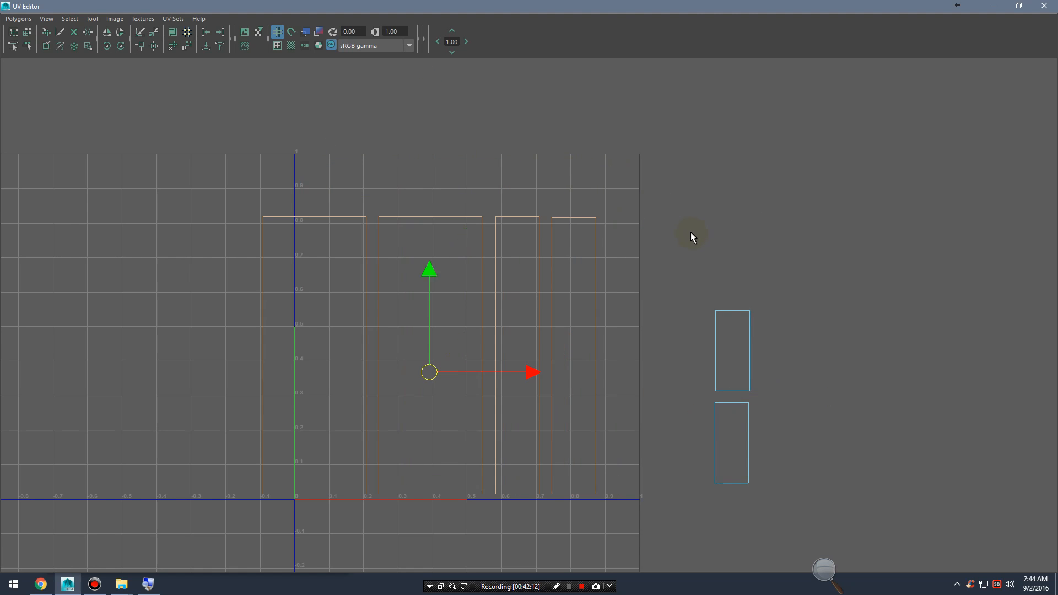
key("ctrl+z")
key("ctrl+z")
key("ctrl+z")
key("ctrl+z")
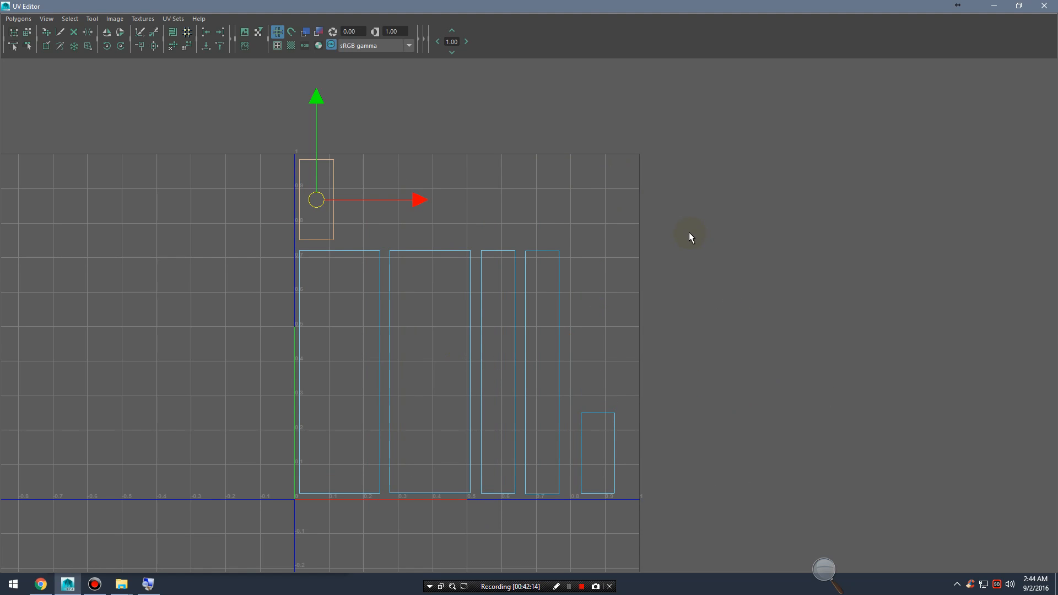
left_click(435, 195)
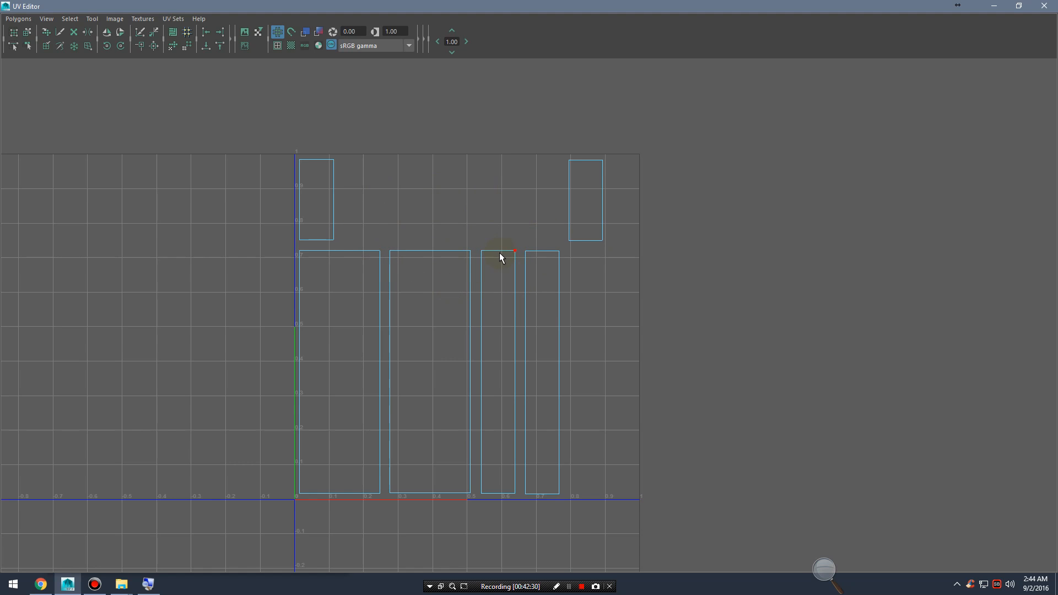
left_click(602, 324)
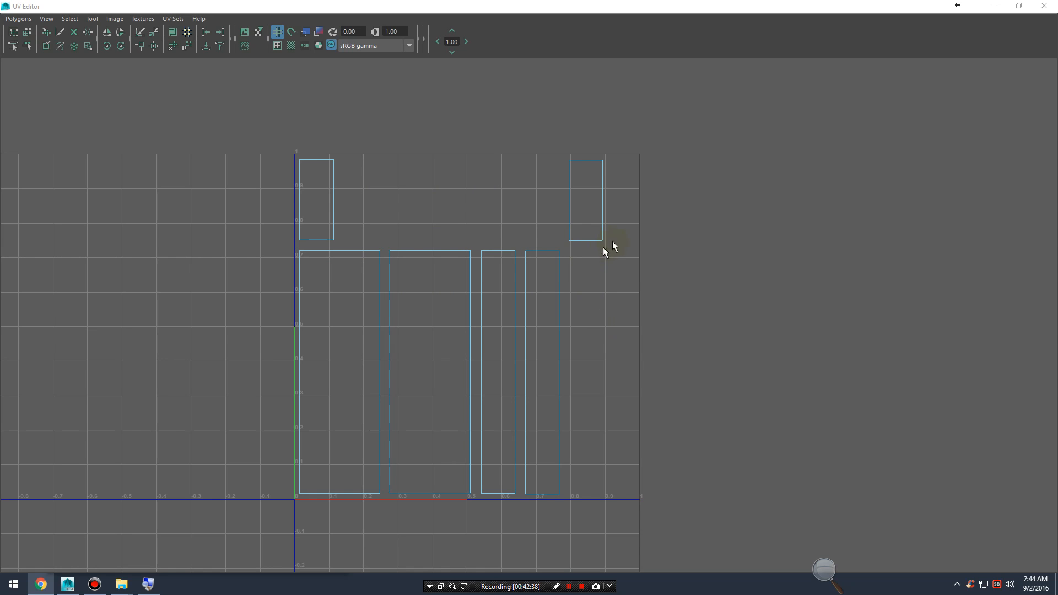
Step: Select all four UVs of the small shell near the UV square's upper-right corner and rotate them slightly clockwise
middle_click_drag(607, 243, 652, 397, "alt")
scroll(558, 332, "up", 2)
right_click_drag(587, 269, 616, 267)
left_click_drag(524, 241, 645, 395)
key("e")
left_click_drag(603, 235, 617, 246)
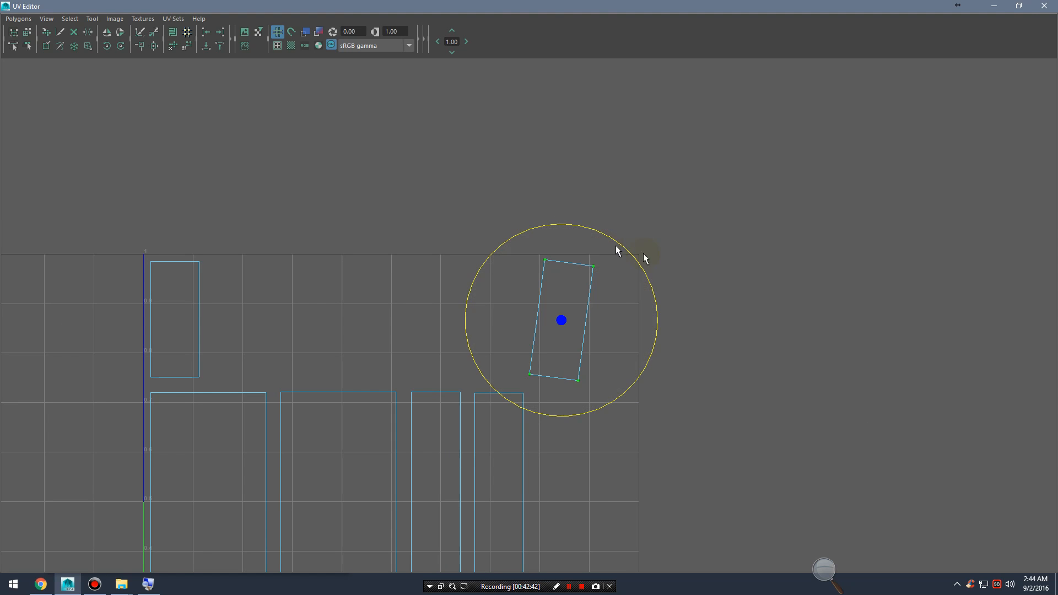
Step: Rotate the tilted shell's corner UVs slightly back counter-clockwise and select its lower-right corner UV
left_click(695, 263)
left_click_drag(514, 243, 643, 380)
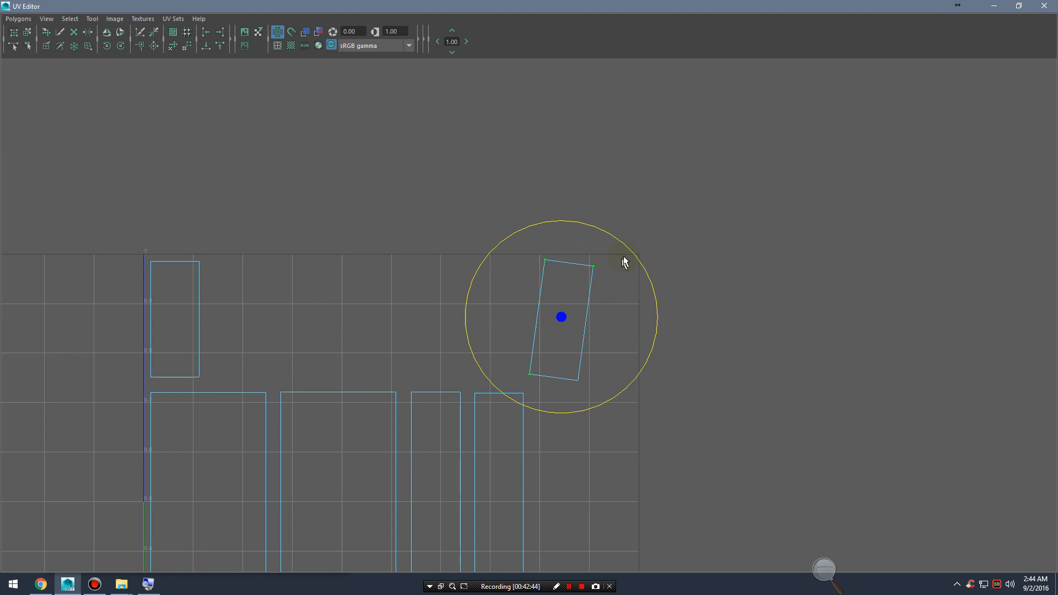
left_click_drag(634, 250, 625, 246)
left_click(689, 259)
right_click_drag(565, 307, 701, 362, "alt")
left_click(593, 393)
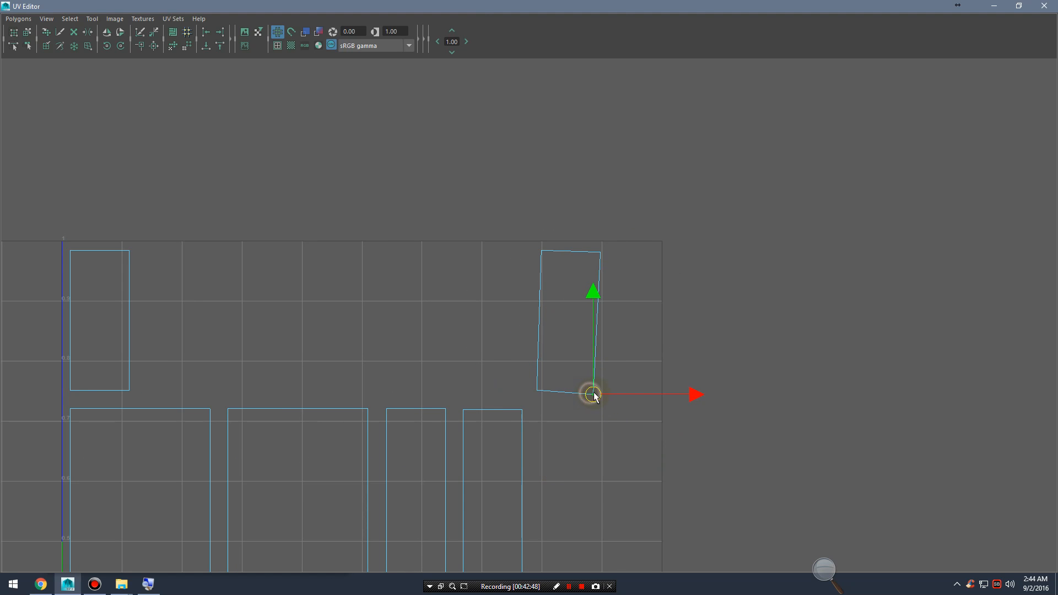
Step: Select the tilted shell's four UVs and try snapping them with Grid, using the 128 Map size preset
middle_click_drag(571, 459, 634, 254, "alt")
right_click_drag(640, 354, 429, 236, "alt")
middle_click_drag(568, 257, 550, 377, "alt")
right_click_drag(551, 376, 706, 397, "alt")
left_click(700, 268)
right_click_drag(575, 328, 759, 393, "alt")
left_click_drag(545, 197, 693, 428)
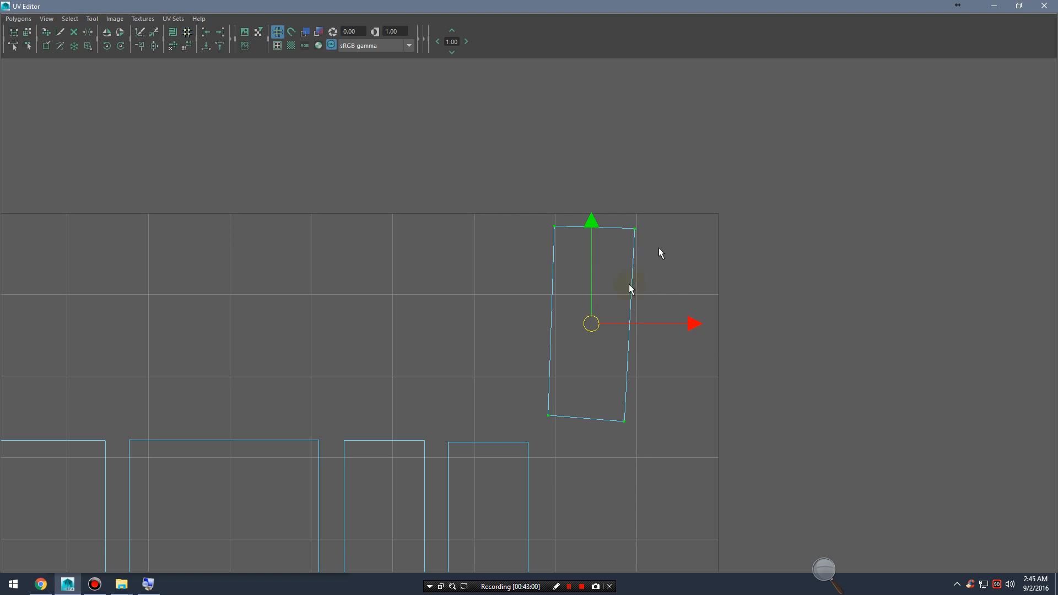
left_click(18, 19)
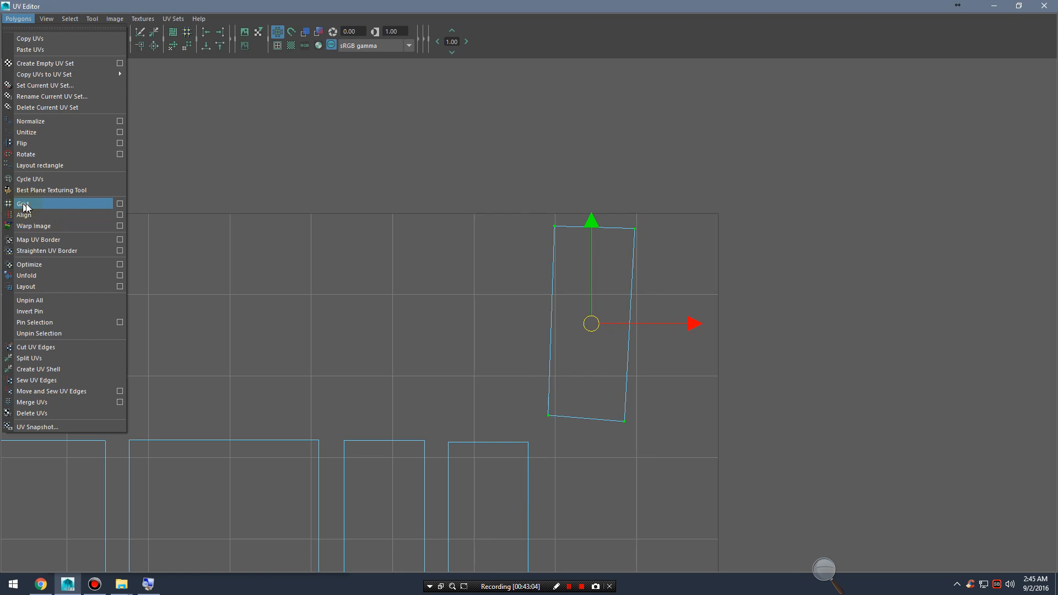
left_click(120, 204)
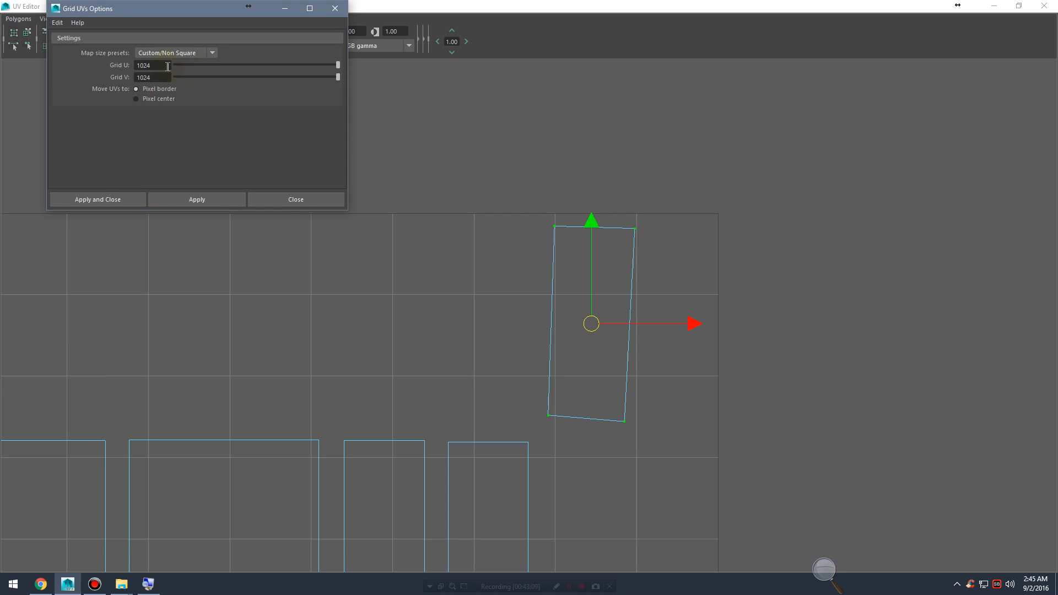
left_click(210, 55)
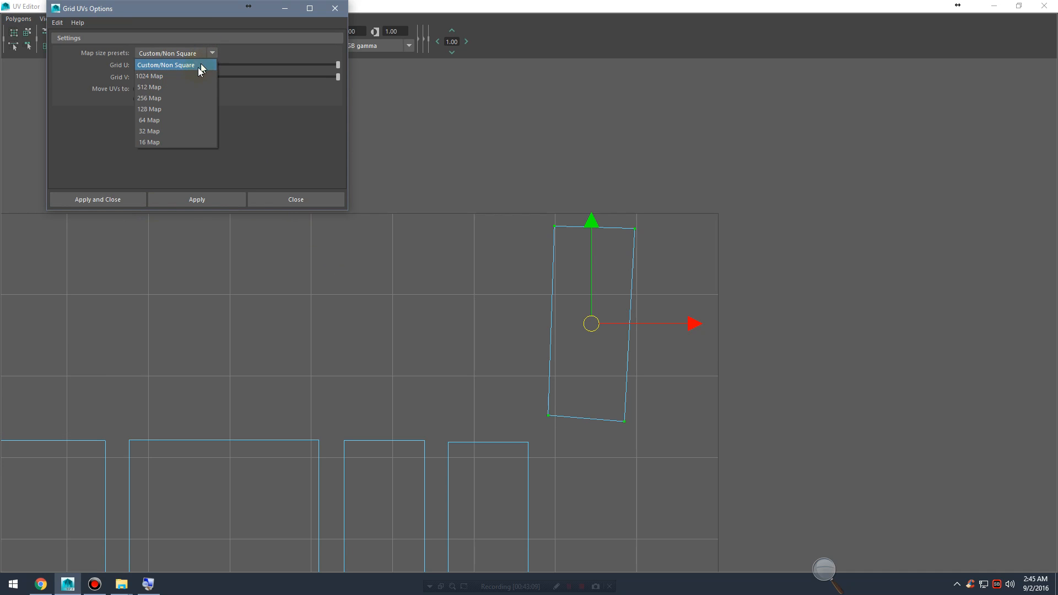
left_click(179, 113)
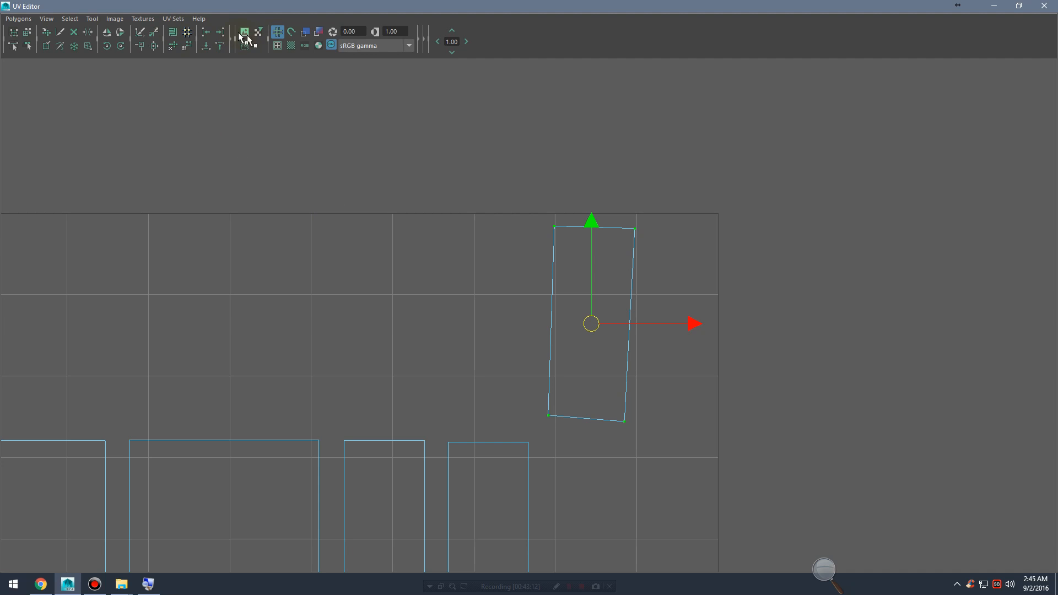
left_click(188, 33)
left_click(19, 19)
left_click(49, 202)
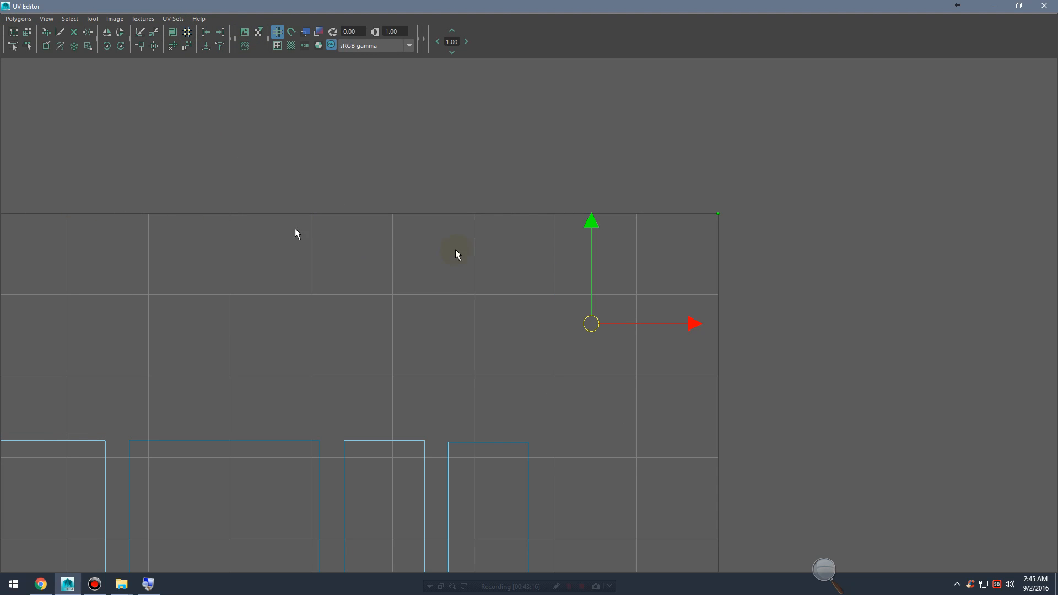
Step: Undo the grid snap and try Grid on the tilted shell's UVs with the 512 Map size preset
scroll(498, 259, "down", 3)
middle_click_drag(498, 259, 469, 222, "alt")
left_click(18, 19)
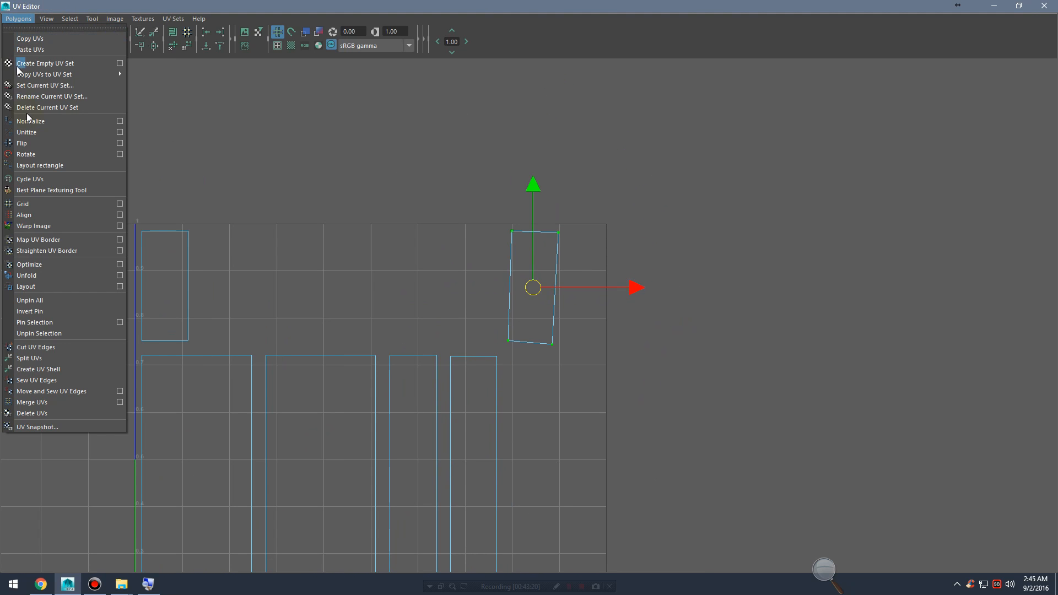
left_click(120, 204)
left_click(197, 53)
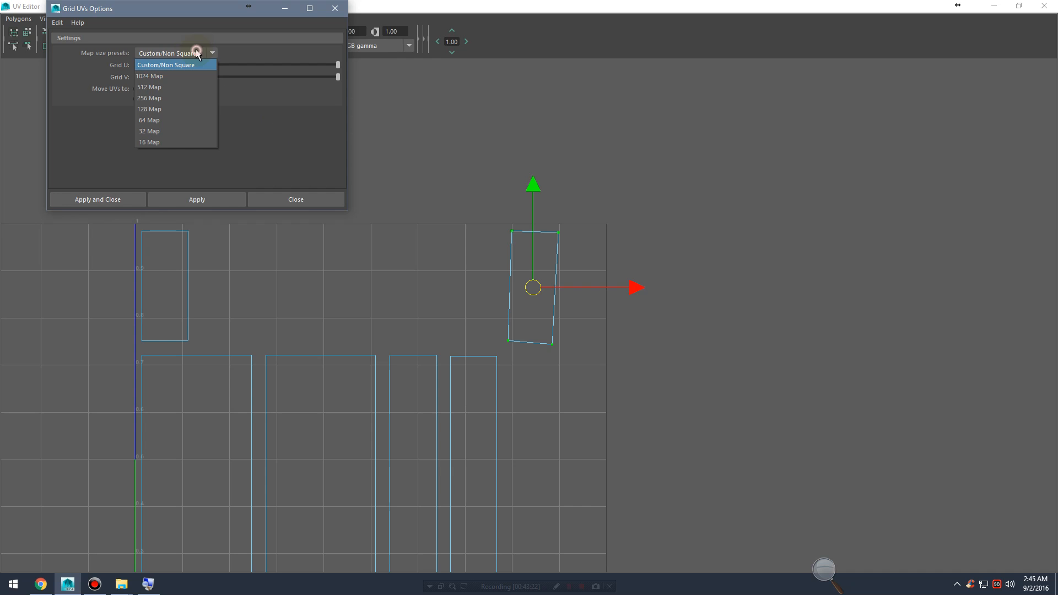
left_click(174, 91)
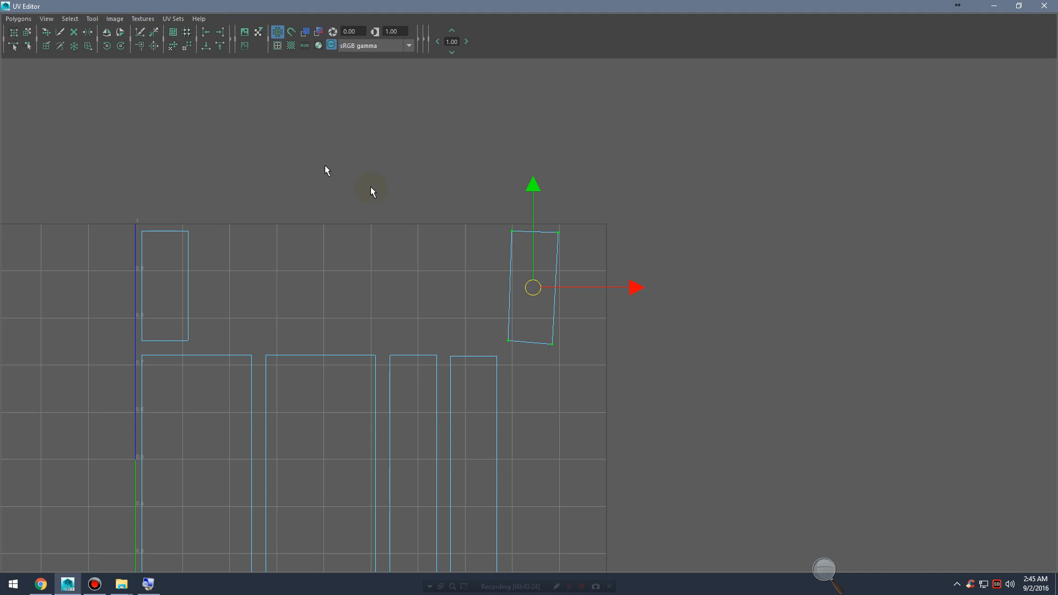
left_click(188, 32)
Step: Move the tilted shell's two lower corner UVs and its upper-right UV horizontally until both sides are nearly vertical
right_click_drag(539, 326, 733, 330, "alt")
right_click_drag(505, 278, 708, 322, "alt")
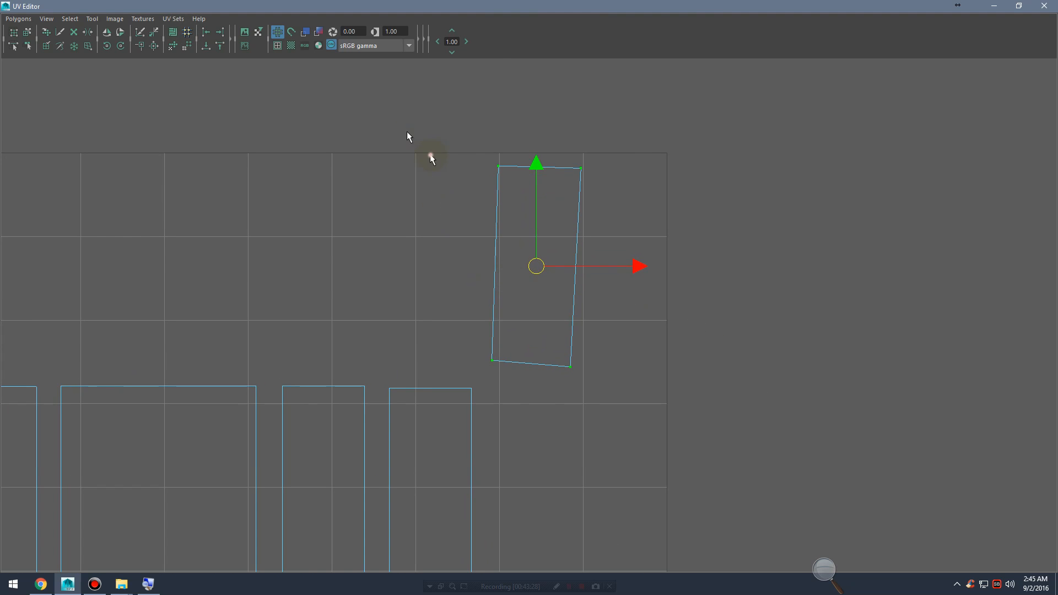
left_click_drag(410, 134, 534, 353)
right_click_drag(425, 281, 661, 331, "alt")
left_click_drag(521, 414, 521, 413)
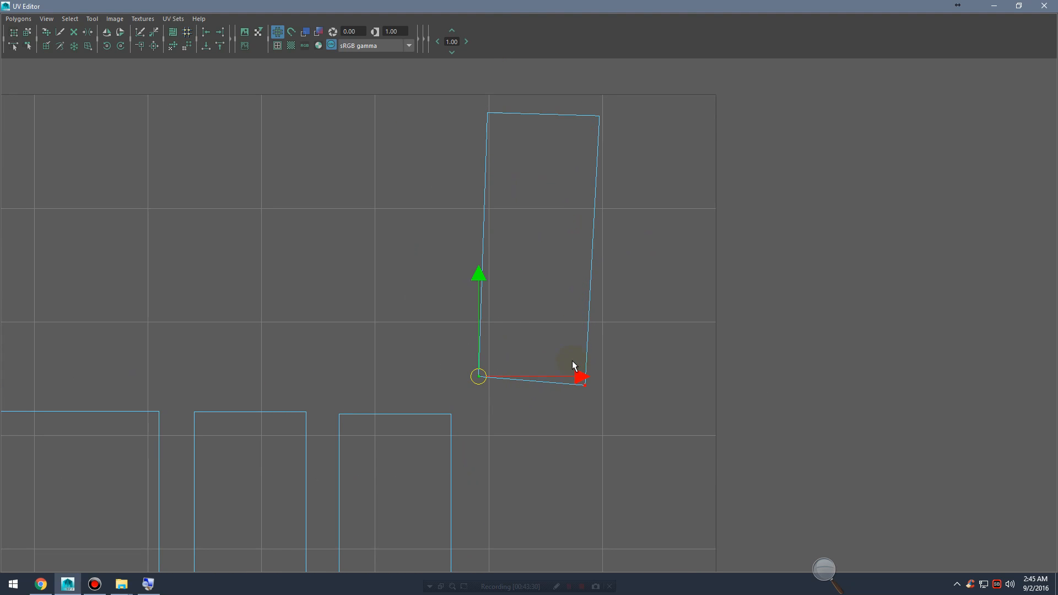
left_click_drag(580, 378, 606, 393)
left_click_drag(684, 384, 706, 393)
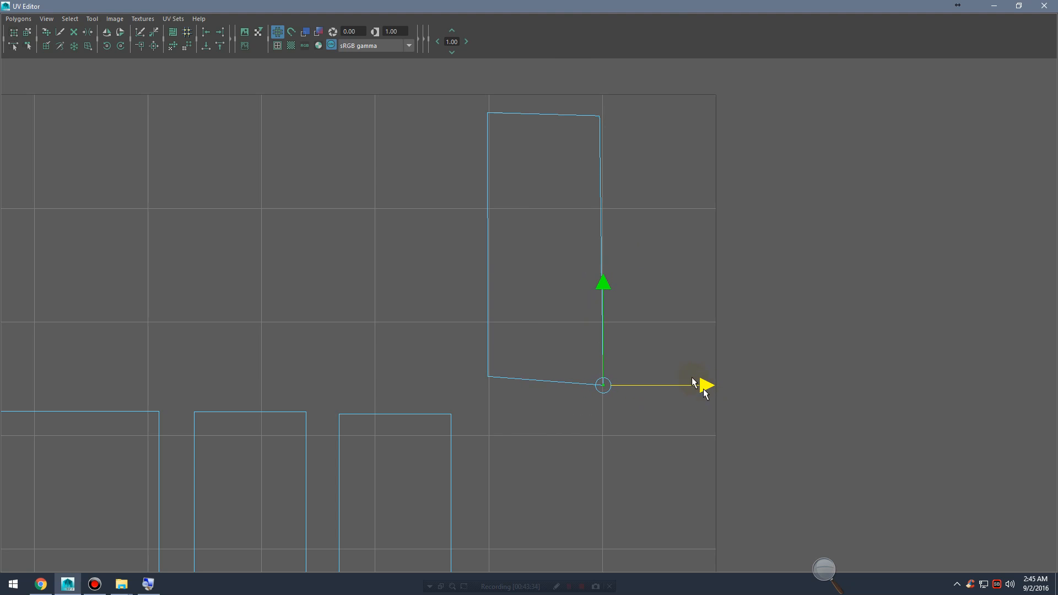
left_click_drag(575, 78, 623, 144)
left_click_drag(706, 111, 711, 119)
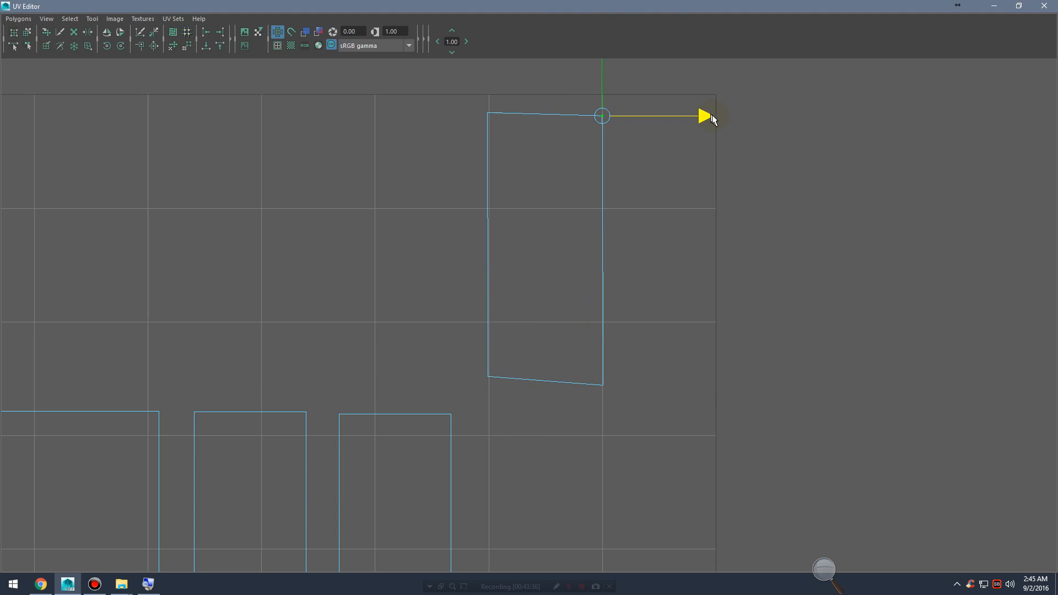
Step: Snap the shell's four UVs to the 1024 grid, with Move UVs to set to Pixel center
left_click_drag(429, 94, 662, 377)
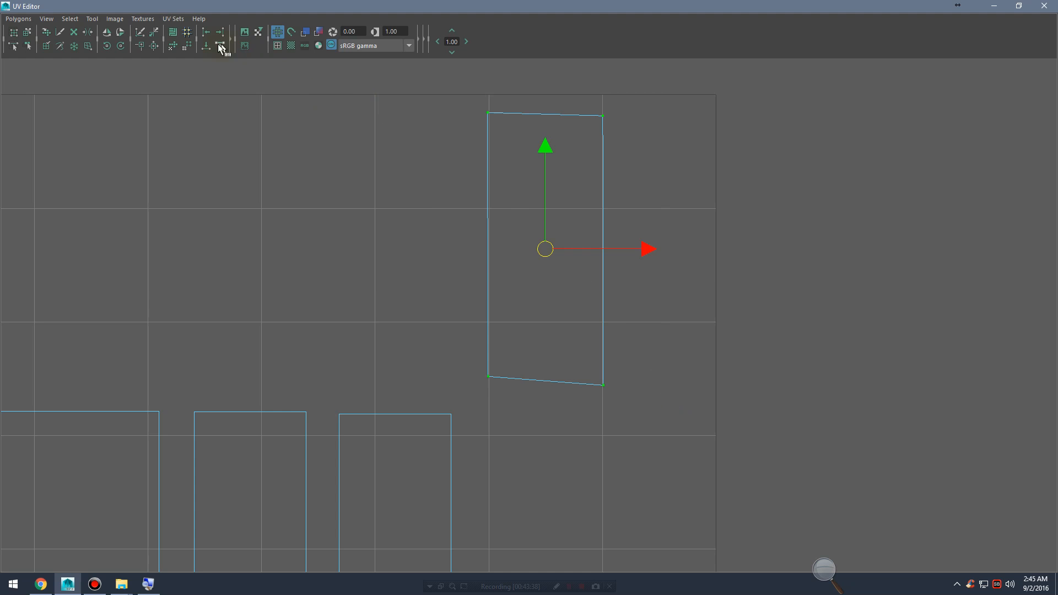
left_click(188, 34)
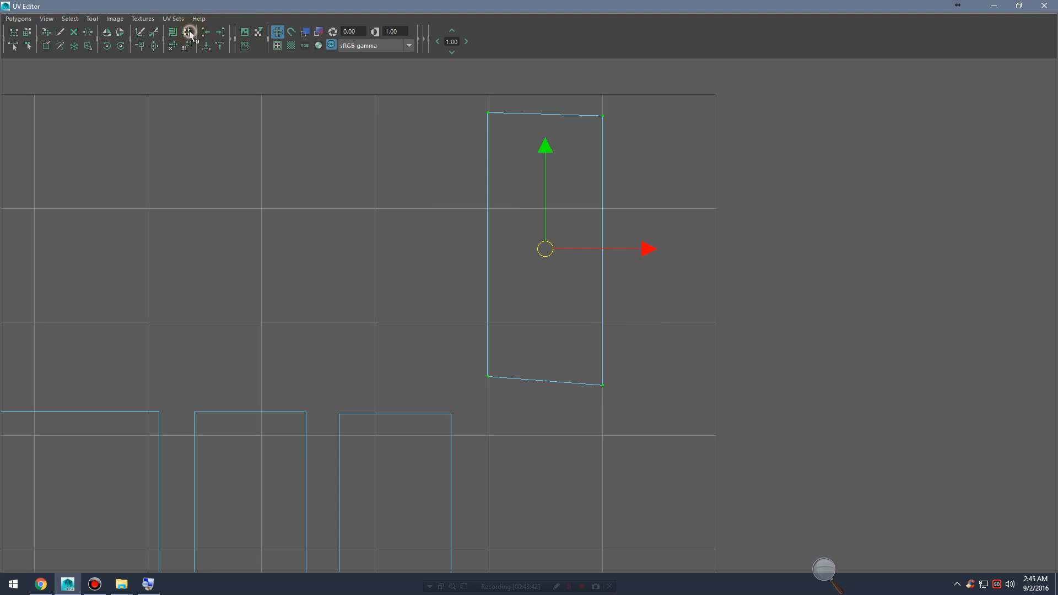
right_click(184, 31)
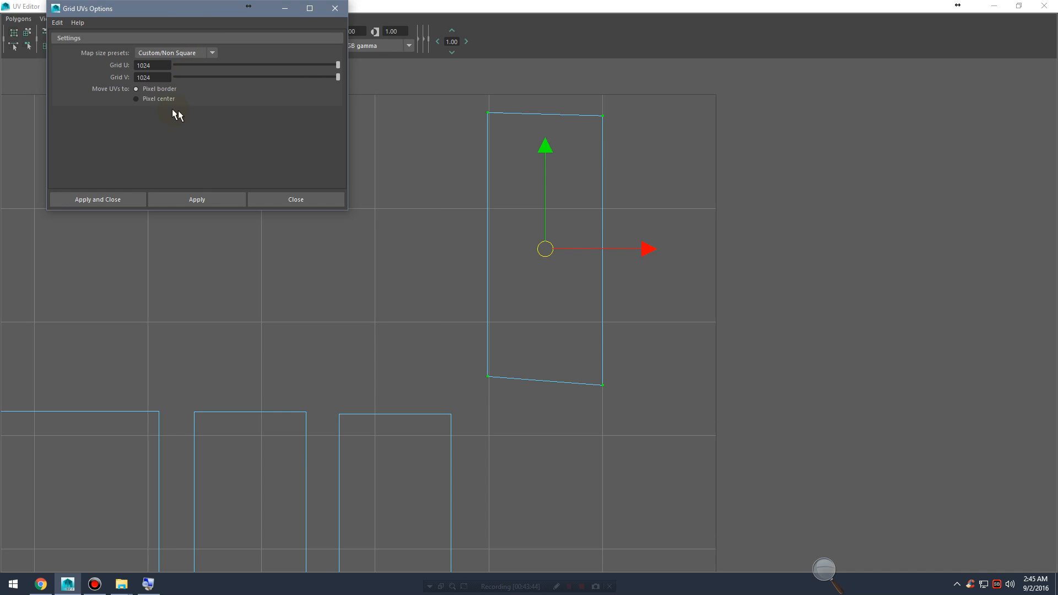
left_click(145, 100)
left_click(210, 197)
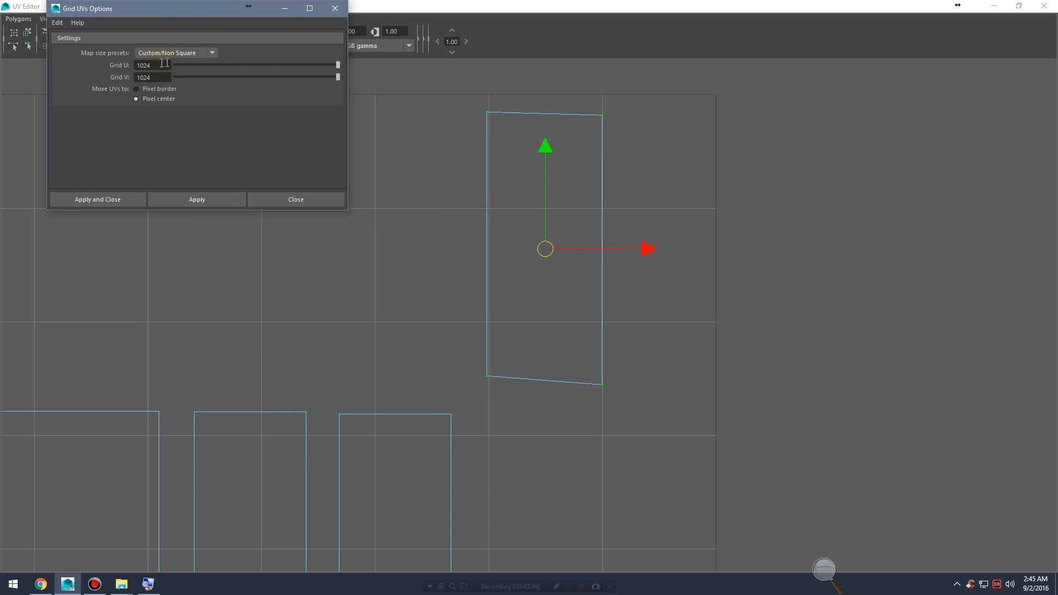
Step: Apply Grid to the selected UVs with the 512 Map preset and again with the 128 Map preset
left_click(180, 53)
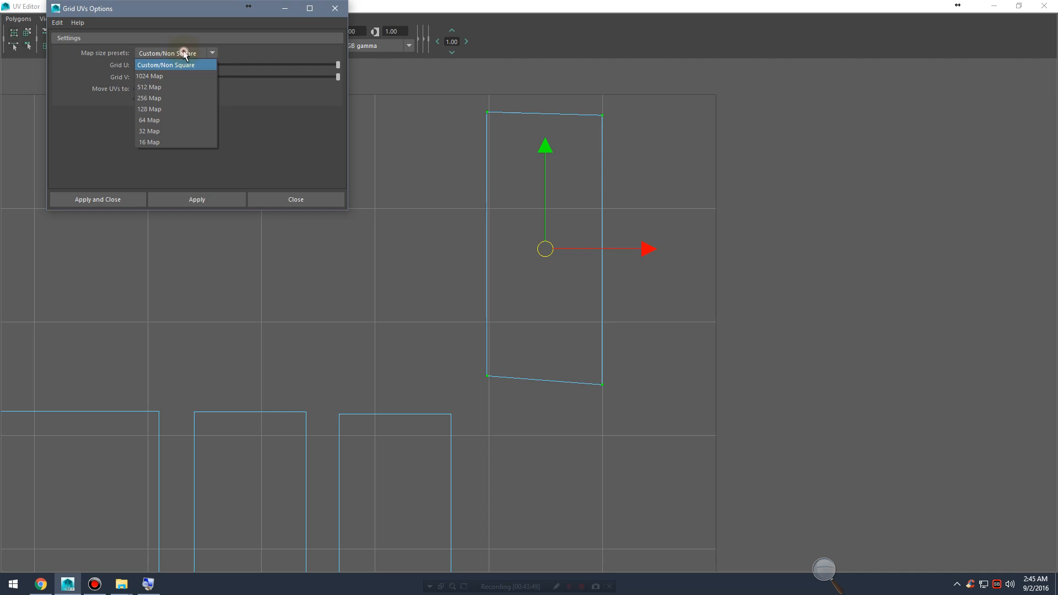
left_click(172, 87)
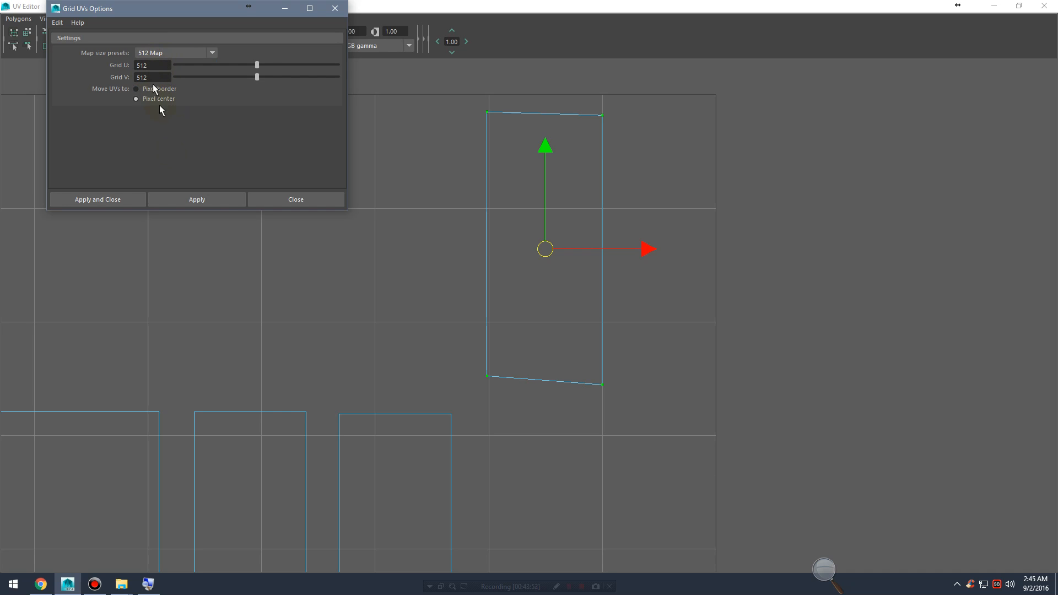
left_click(190, 196)
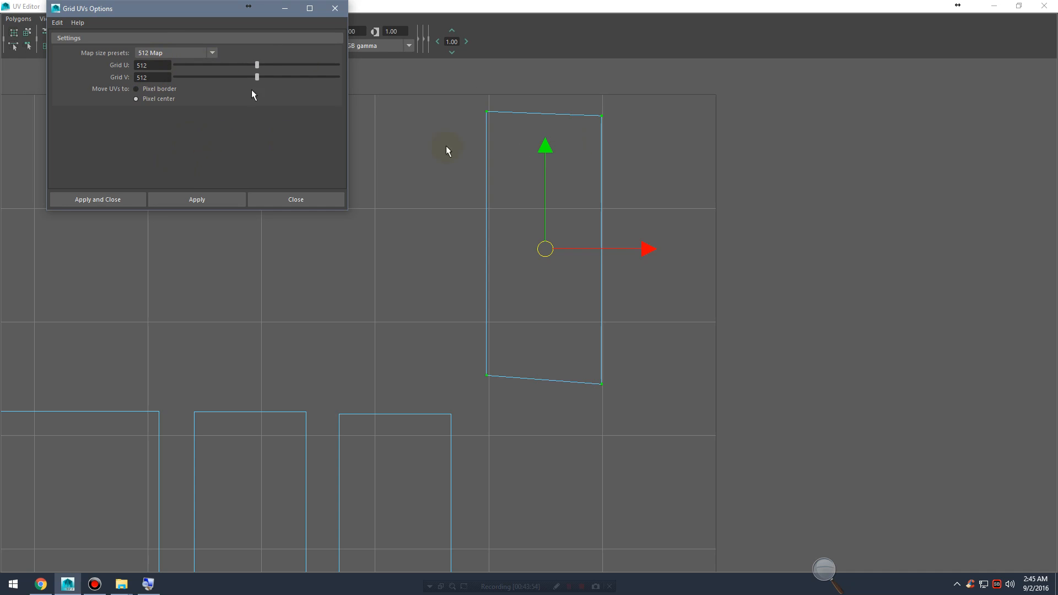
left_click(207, 50)
left_click(173, 114)
left_click(185, 198)
Step: Snap the selected UVs to the coarser grid of the 32 Map preset
left_click(165, 54)
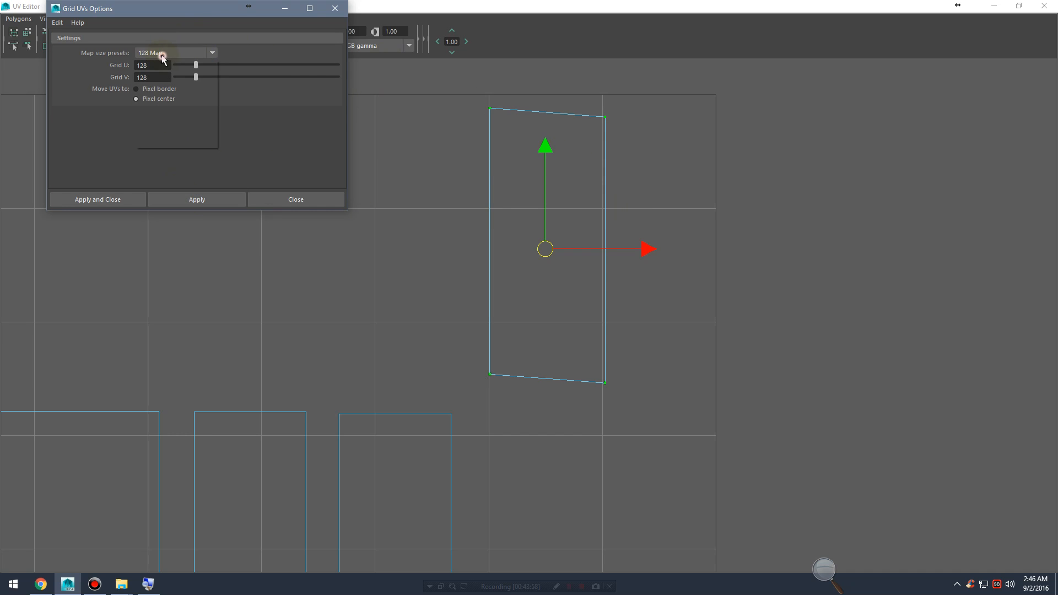
left_click(174, 131)
left_click(188, 197)
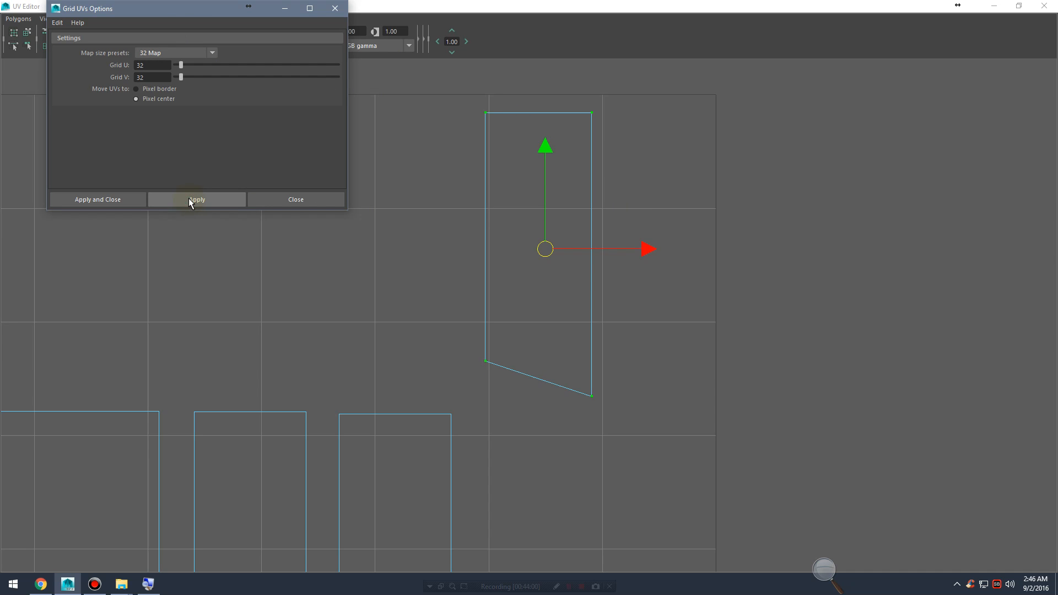
Step: Snap the selected UVs with Grid using the 64 Map preset
left_click(165, 53)
left_click(171, 122)
left_click(201, 199)
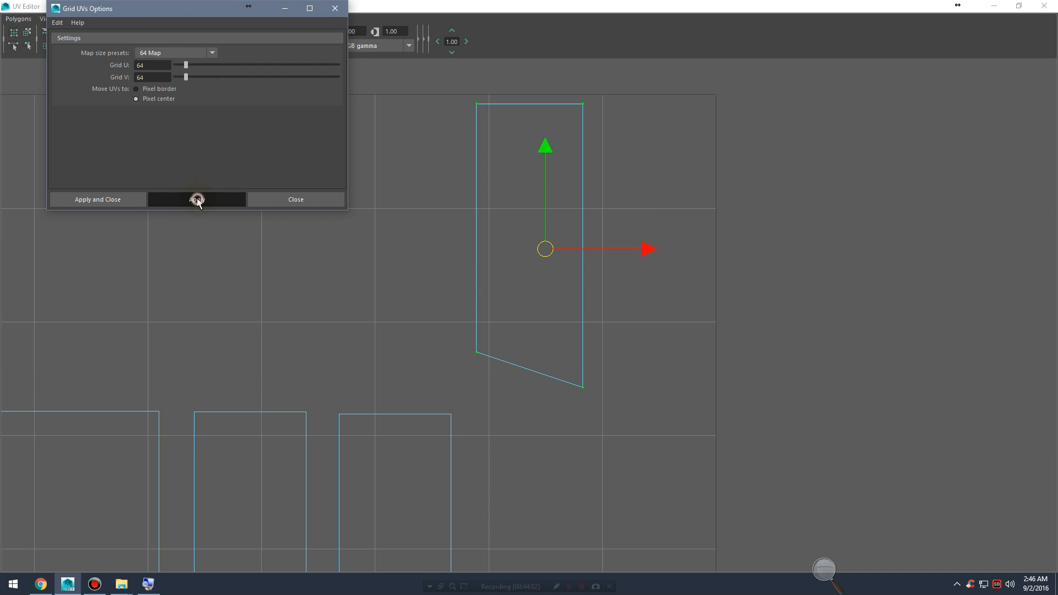
Step: Move the shell's lower-left UV down level with the lower-right one and snap it to the grid, squaring the rectangle
left_click(487, 358)
left_click_drag(477, 248, 483, 287)
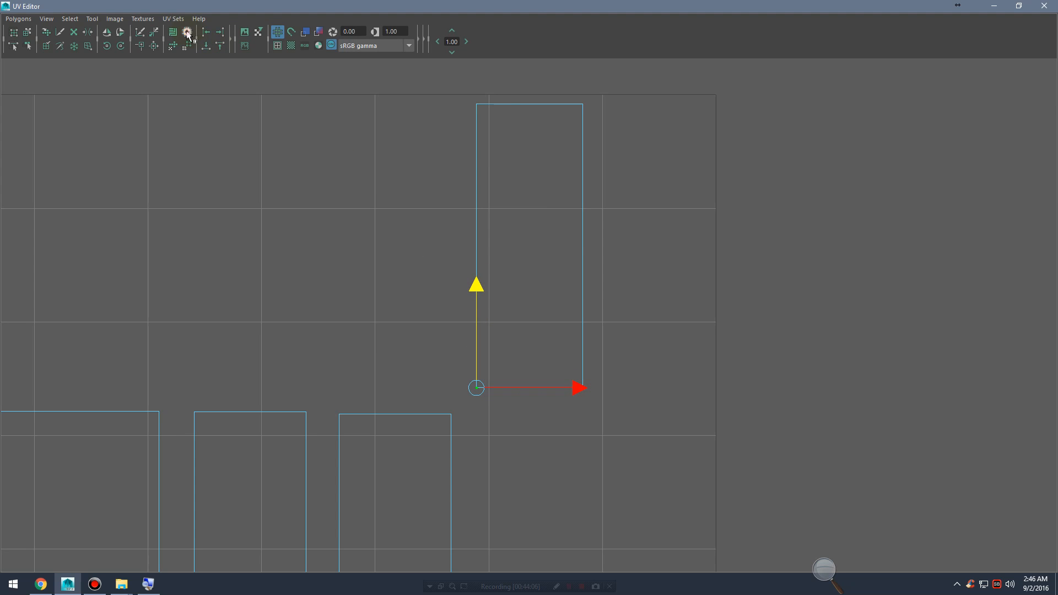
left_click_drag(440, 78, 651, 394)
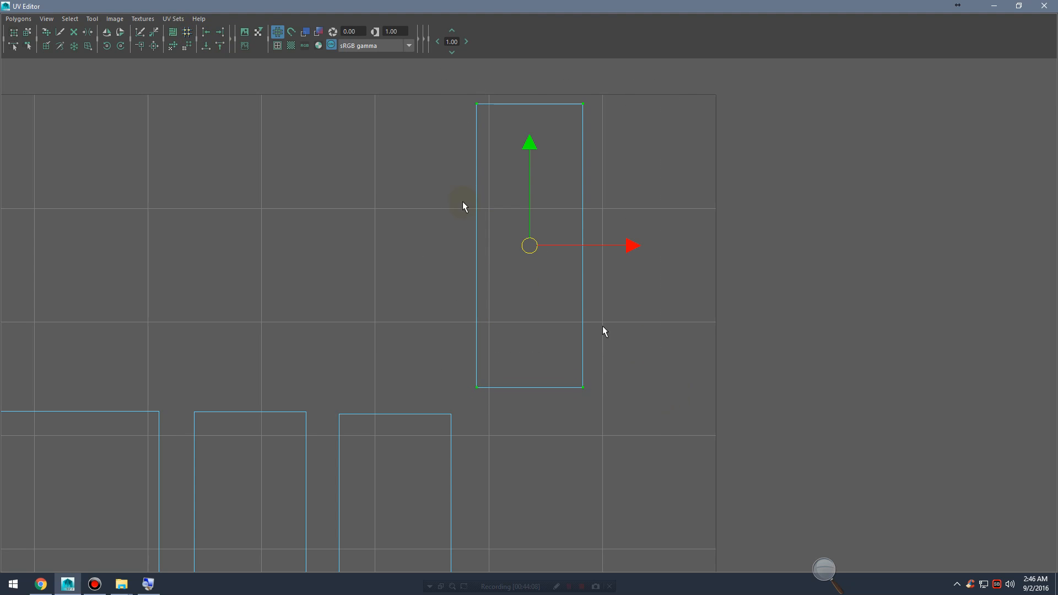
left_click(673, 294)
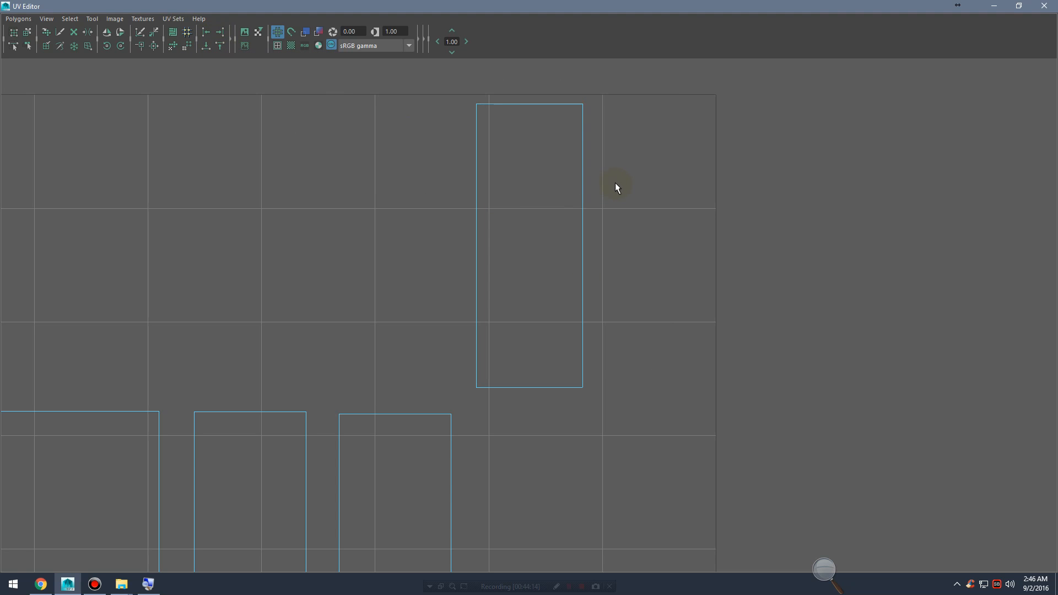
Step: Select the Readability_Cube_Bad box in the scene and bring its UV layout up in the UV Editor
right_click_drag(829, 217, 546, 179, "alt")
middle_click_drag(664, 193, 691, 148, "alt")
right_click_drag(798, 159, 588, 168, "alt")
middle_click_drag(639, 168, 639, 217, "alt")
right_click_drag(743, 217, 557, 219, "alt")
middle_click_drag(556, 264, 594, 122, "alt")
middle_click_drag(652, 107, 636, 240, "alt")
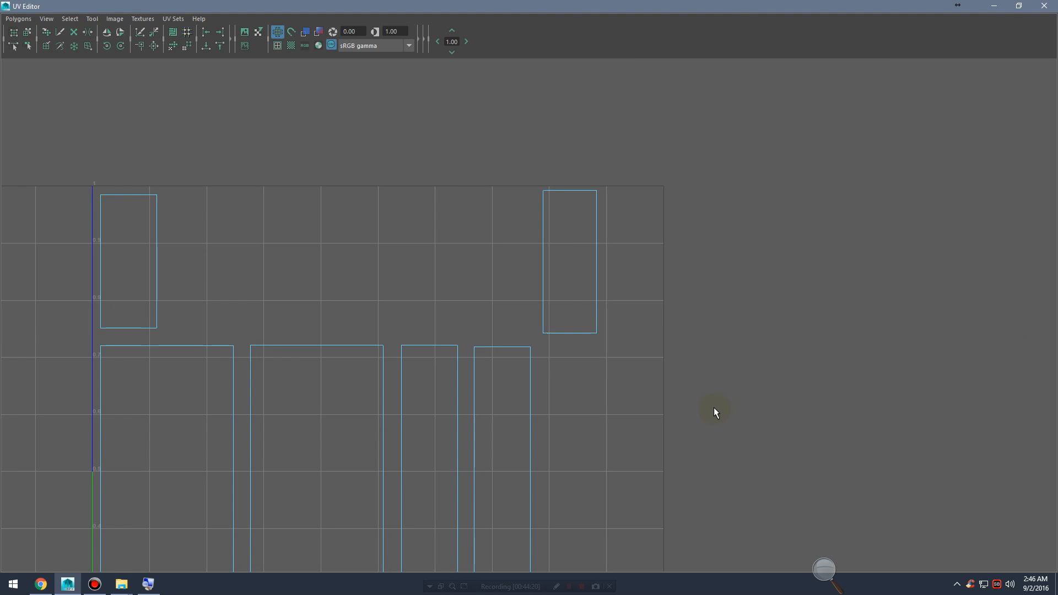
key("alt+Tab")
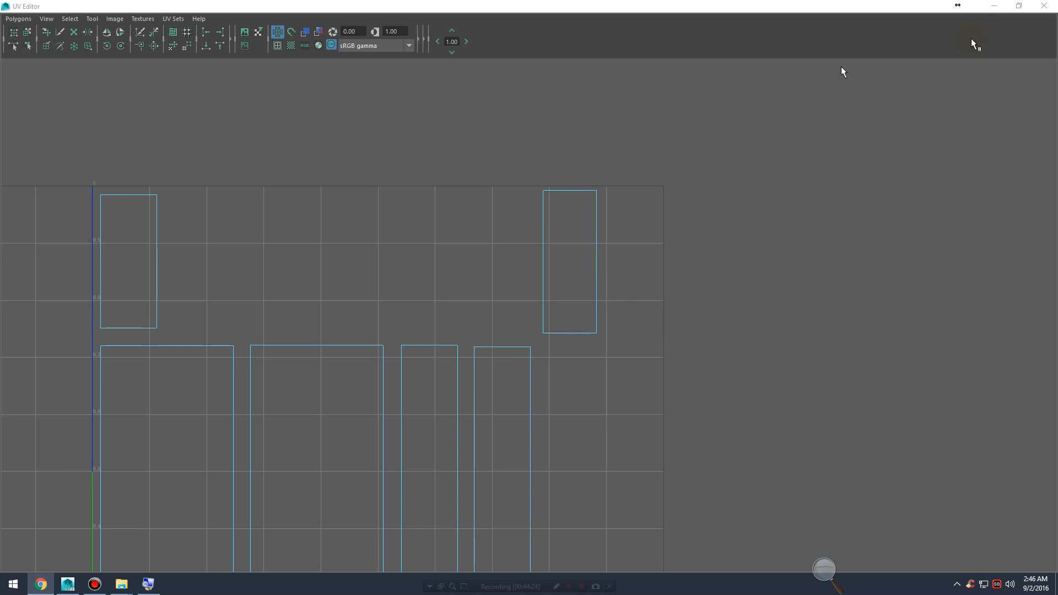
left_click(995, 5)
right_click_drag(401, 276, 436, 232)
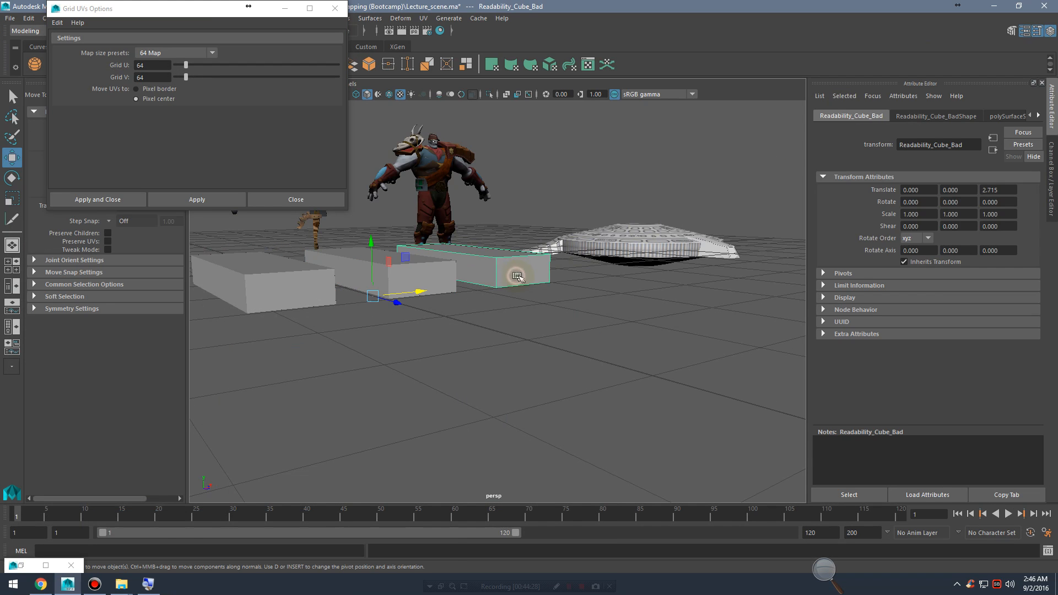
left_click(71, 576)
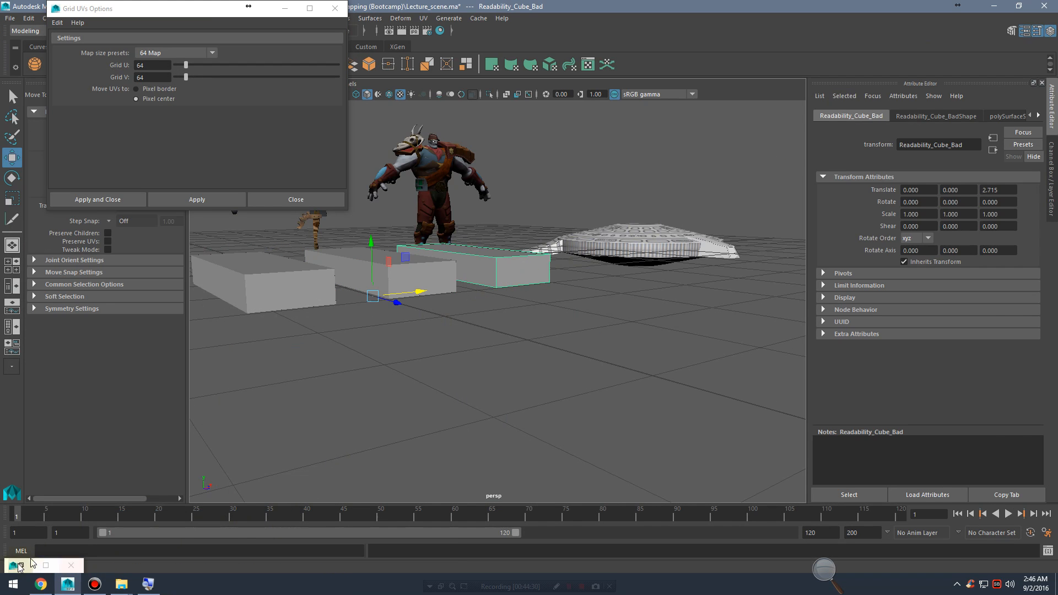
scroll(484, 205, "down", 3)
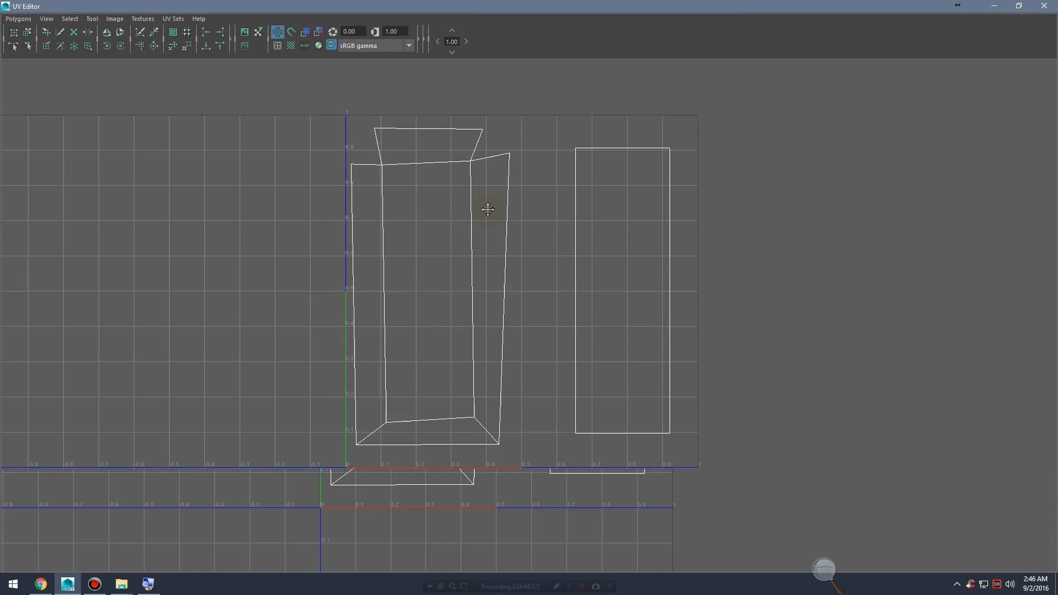
Step: Sew the split border edges at the upper-right and upper-left corners of the large shell
scroll(505, 246, "up", 4)
right_click_drag(492, 230, 531, 222)
left_click_drag(499, 179, 518, 204)
right_click_drag(509, 231, 496, 199)
left_click_drag(495, 199, 506, 213)
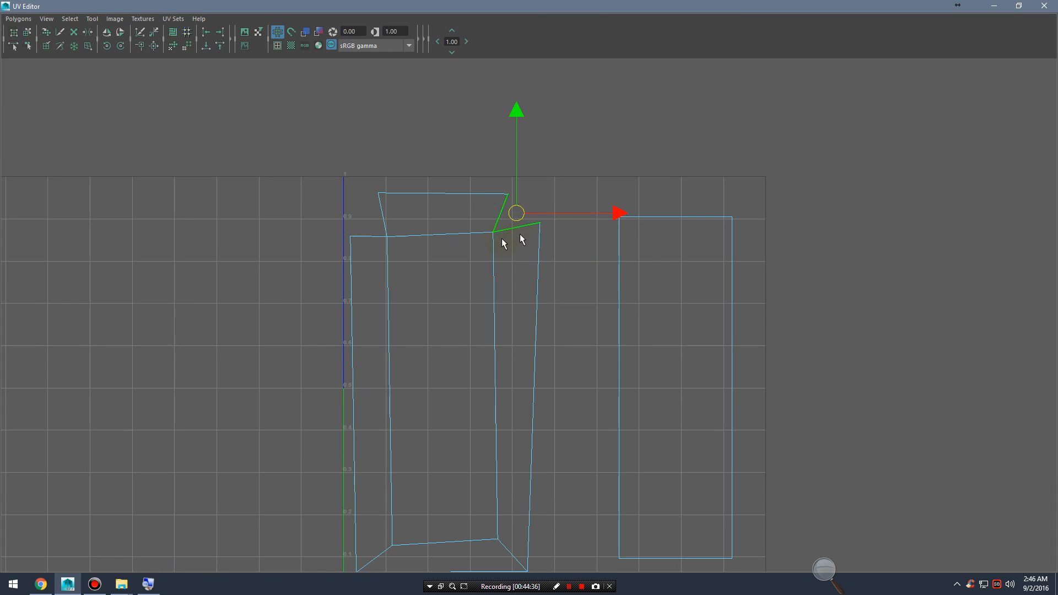
left_click(141, 45)
left_click_drag(391, 216, 361, 232)
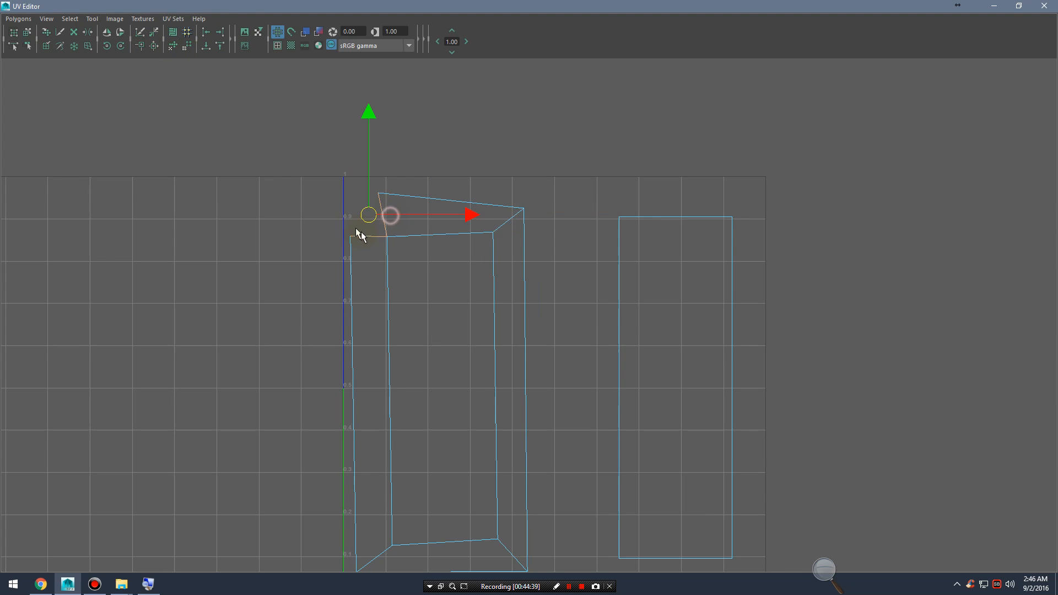
left_click(138, 47)
left_click(535, 302)
Step: Move the UV Editor off the viewport, turn on the checkered display, and examine the pattern on the bad box's end
middle_click_drag(502, 320, 522, 383, "alt")
right_click_drag(522, 383, 711, 408, "alt")
middle_click_drag(550, 384, 565, 241, "alt")
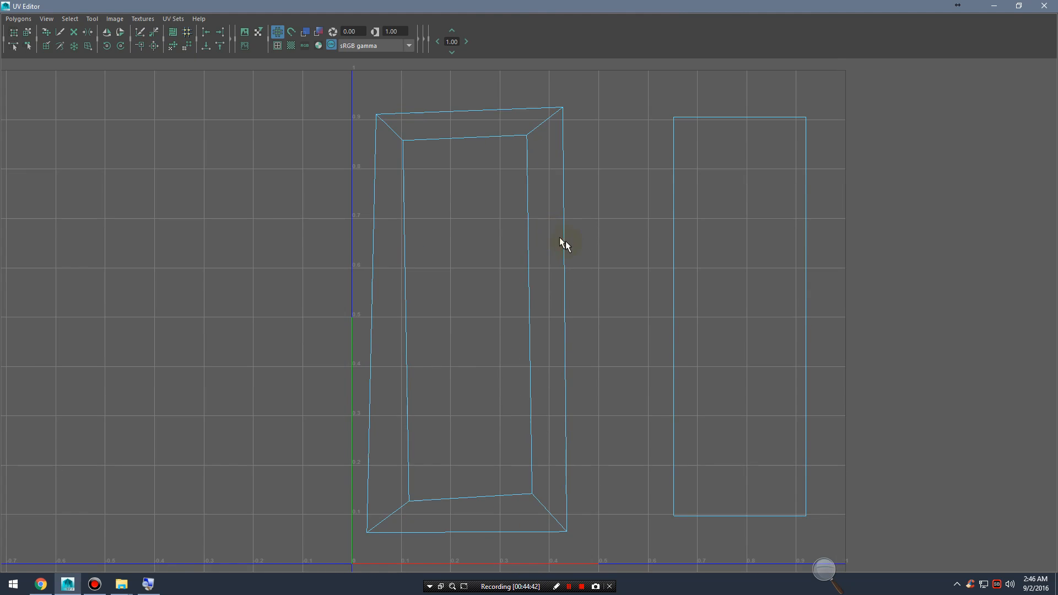
middle_click_drag(509, 214, 538, 295, "alt")
mouse_move(417, 200)
right_mouse_down()
mouse_move(417, 182)
mouse_move(416, 215)
mouse_move(416, 200)
right_mouse_up()
middle_click_drag(502, 278, 487, 225, "alt")
scroll(505, 252, "down", 1)
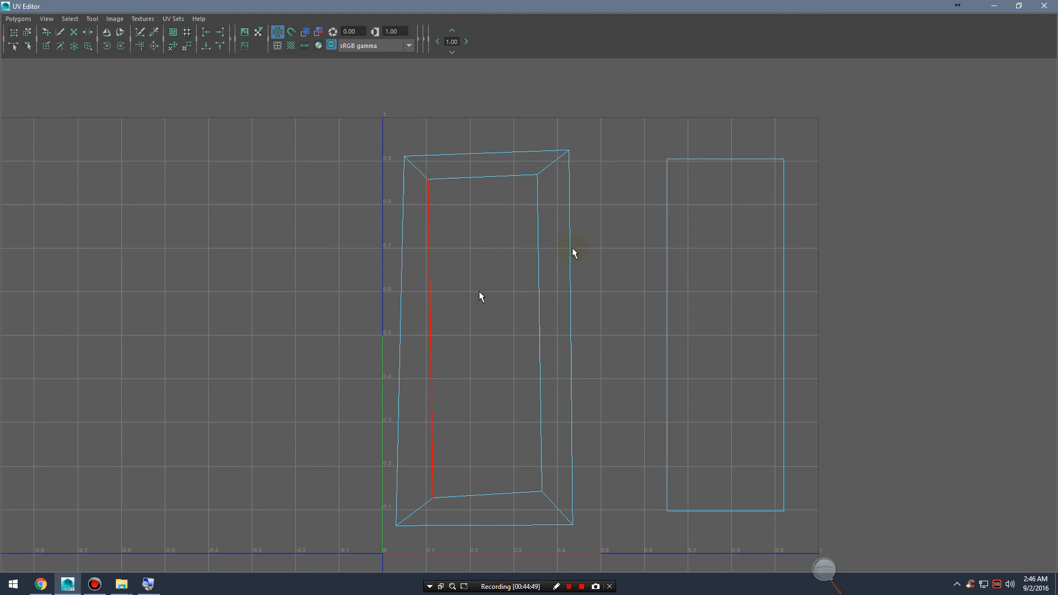
left_click_drag(536, 4, 812, 80)
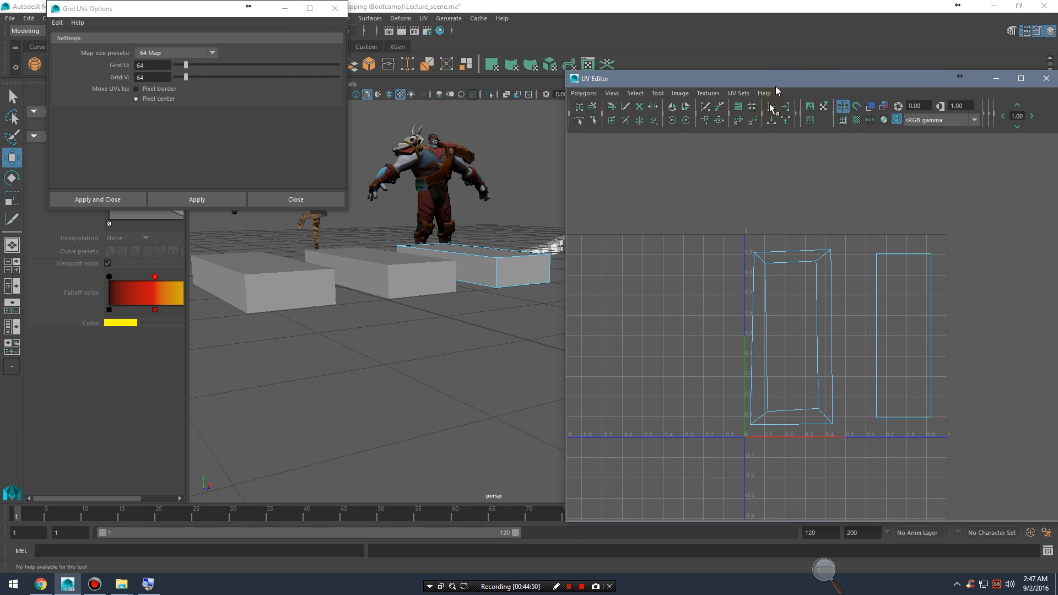
left_click(856, 120)
right_click_drag(540, 344, 407, 316, "alt")
left_click_drag(458, 317, 402, 307, "alt")
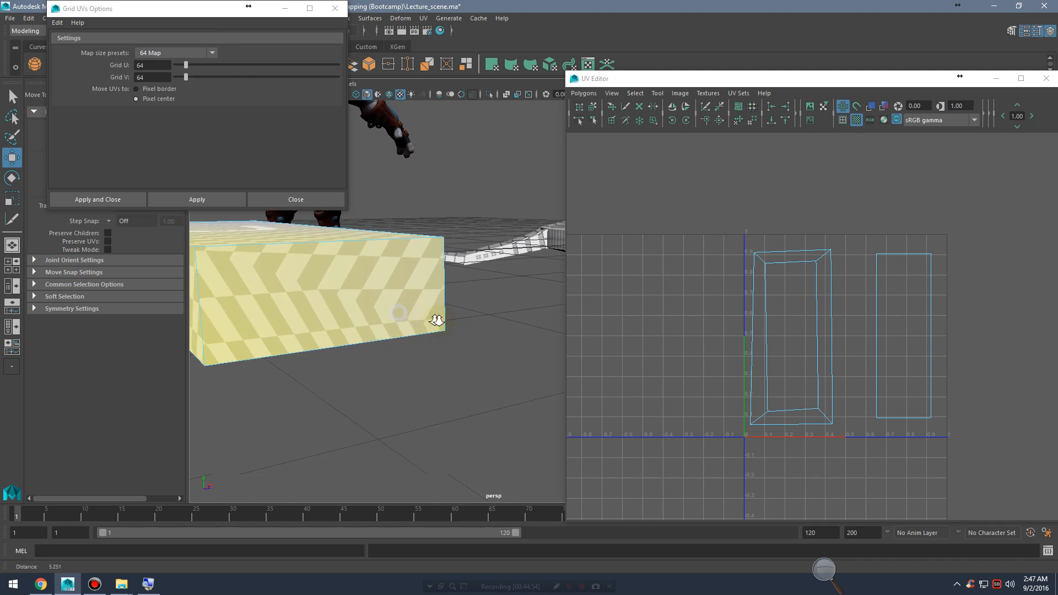
middle_click_drag(434, 322, 486, 323, "alt")
right_click_drag(490, 323, 415, 331, "alt")
Step: Show the checker pattern on Readability_Cube_Best and examine how it runs across the selected vertical corner edge
left_click(441, 333)
middle_click_drag(446, 333, 419, 314, "alt")
right_click_drag(418, 316, 478, 325, "alt")
left_click(855, 121)
left_click(853, 121)
middle_click_drag(386, 312, 436, 307, "alt")
mouse_move(385, 325)
right_mouse_down("alt")
mouse_move(441, 328)
mouse_move(403, 330)
right_mouse_up("alt")
middle_click_drag(403, 331, 418, 330, "alt")
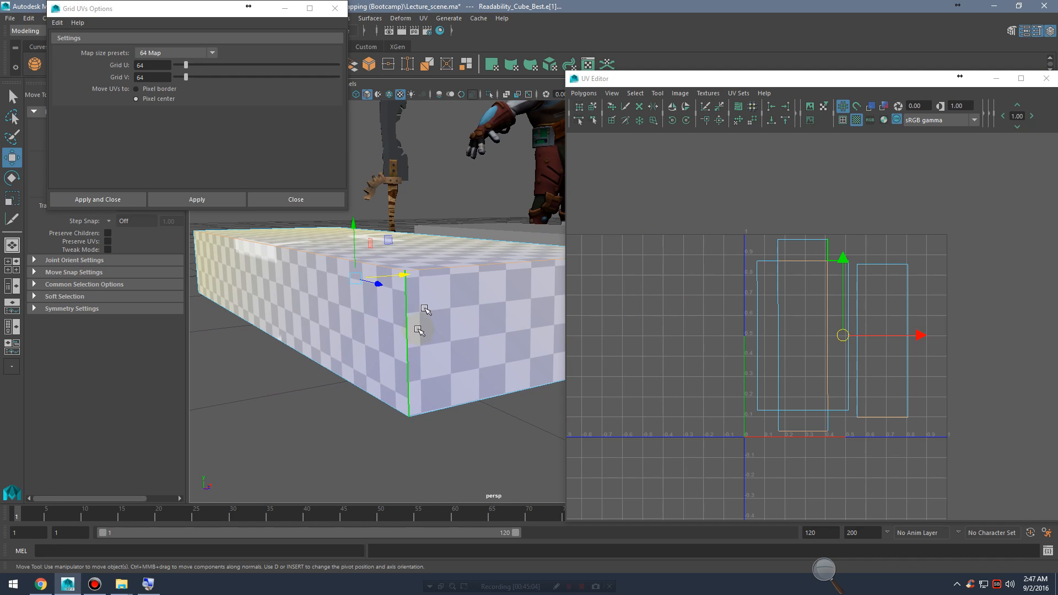
left_click_drag(463, 315, 432, 325, "alt")
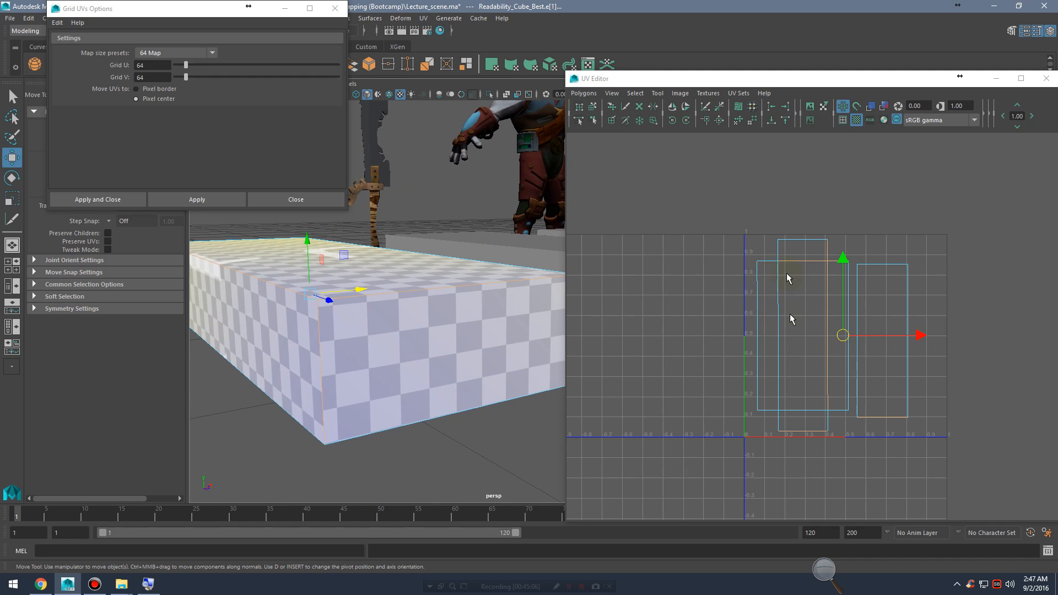
Step: Select the bad box's corner edges in the viewport and enlarge the UV Editor to full screen on its shell
left_click_drag(851, 90, 799, 78)
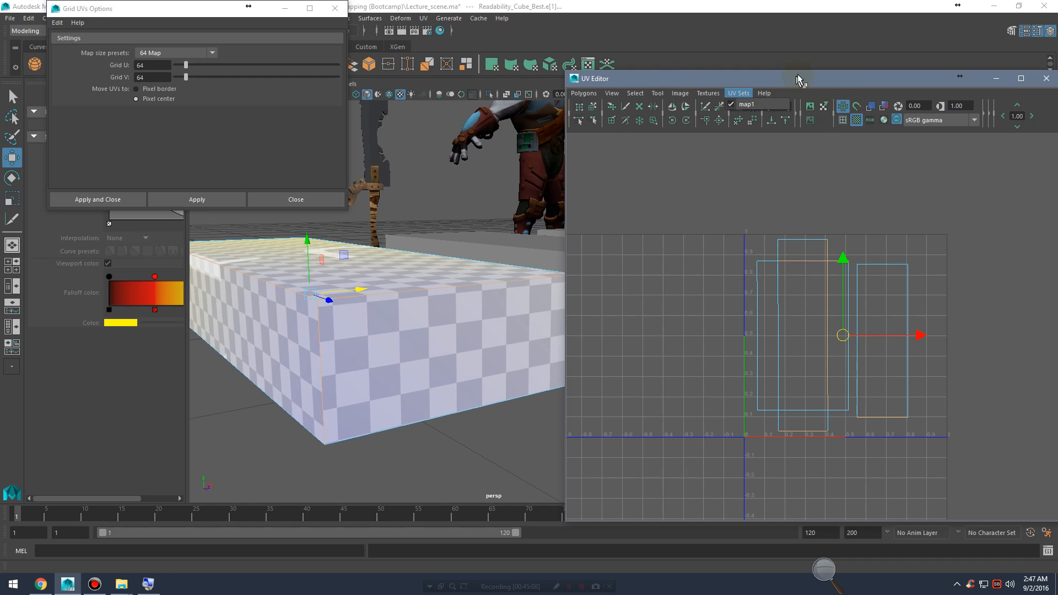
middle_click_drag(501, 238, 416, 248, "alt")
left_click(430, 259)
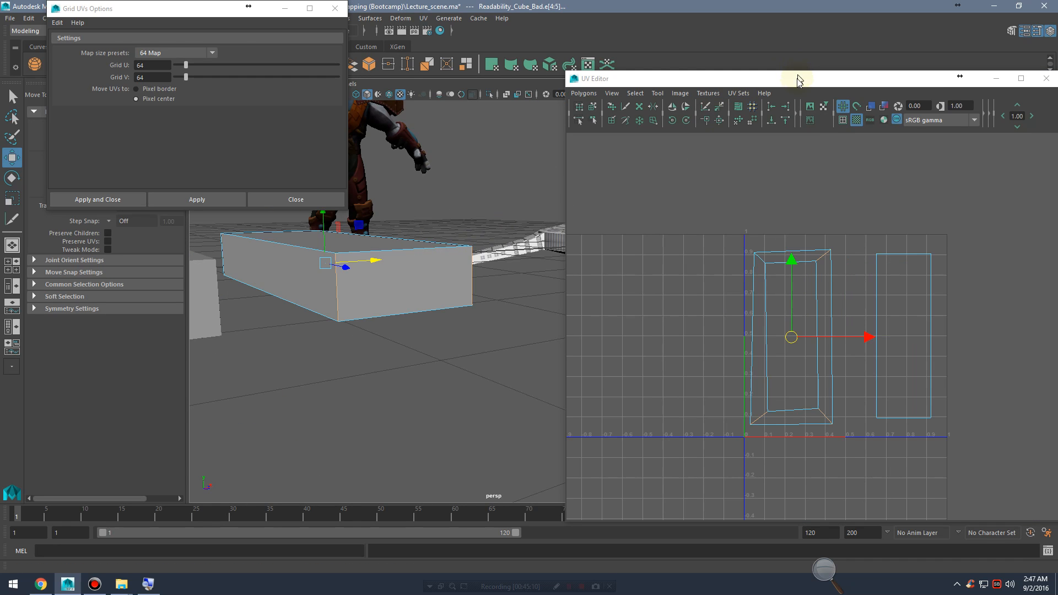
left_click_drag(791, 83, 500, 0)
middle_click_drag(559, 234, 567, 295, "alt")
right_click_drag(500, 305, 681, 291, "alt")
middle_click_drag(562, 326, 581, 313, "alt")
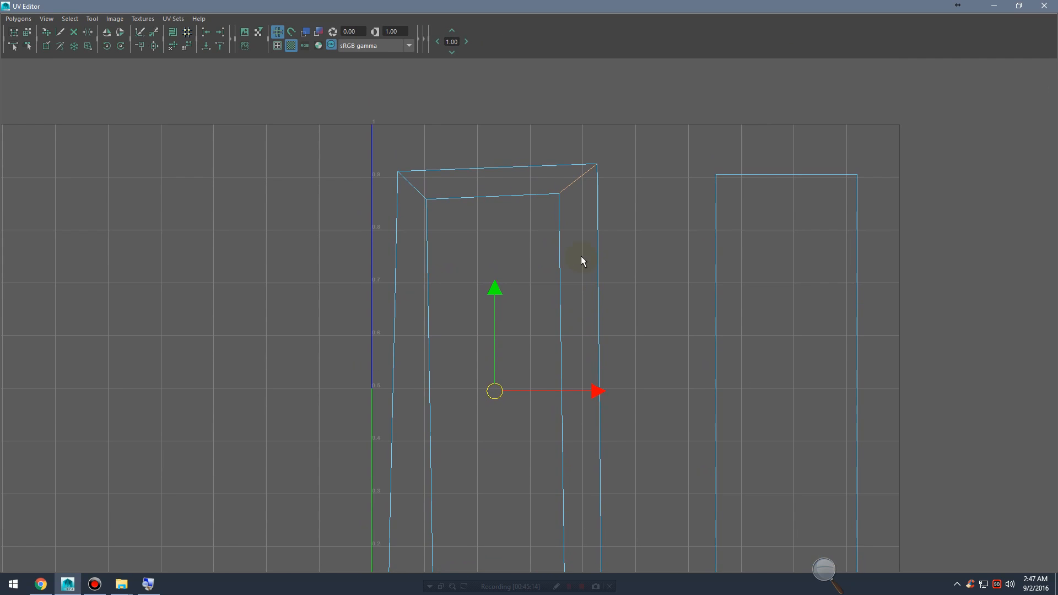
Step: Select the four diagonal edges at the corners of the frame-shaped shell and cut them
left_click(624, 215)
left_click(578, 180)
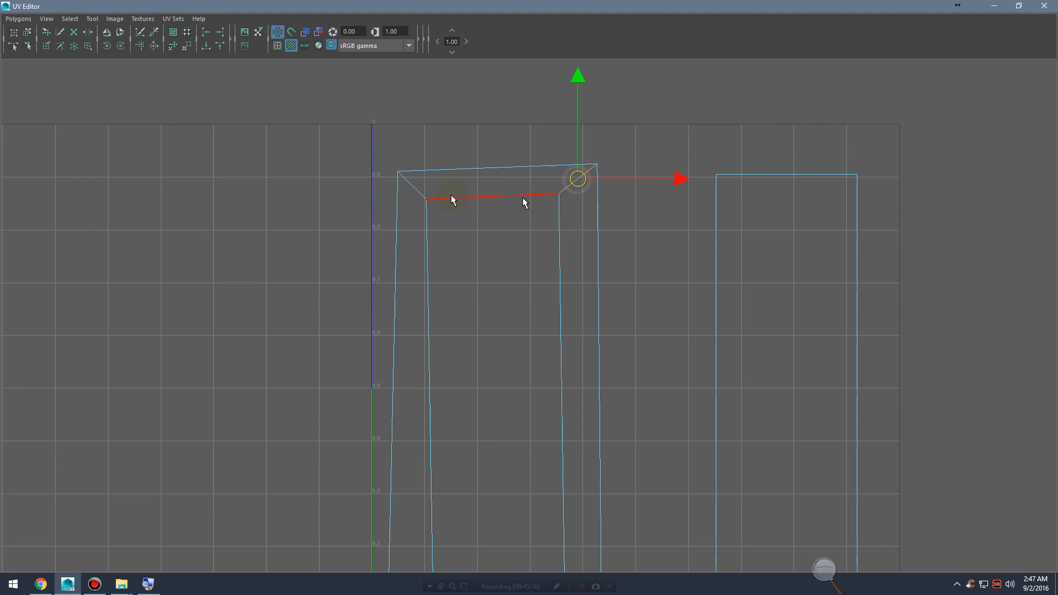
left_click(409, 190, "shift")
middle_click_drag(531, 286, 529, 87, "alt")
left_click(577, 392, "shift")
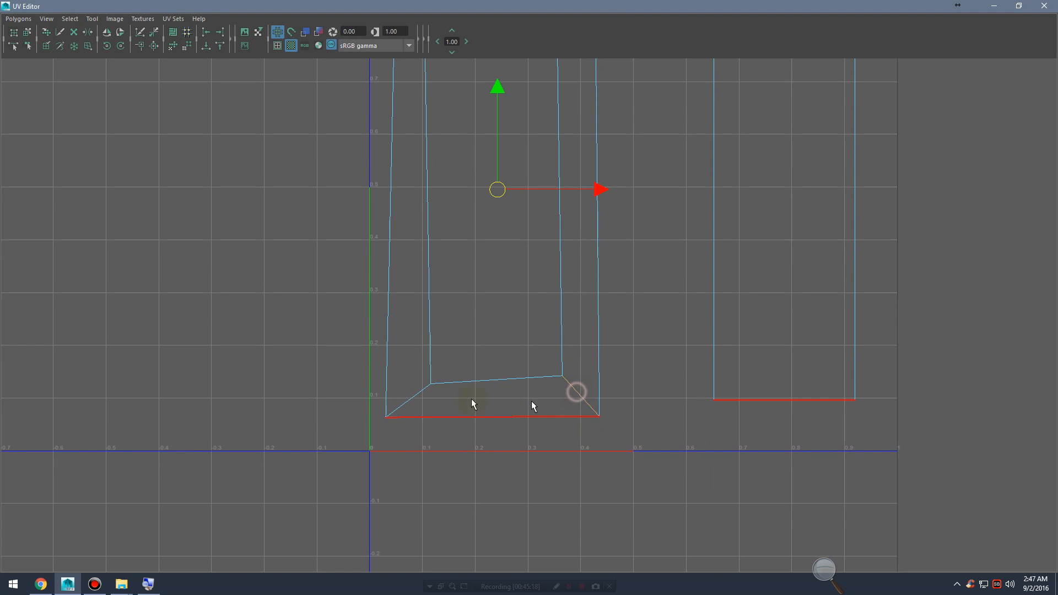
left_click(418, 395, "shift")
middle_click_drag(586, 211, 574, 314, "alt")
right_click_drag(640, 267, 584, 246, "alt")
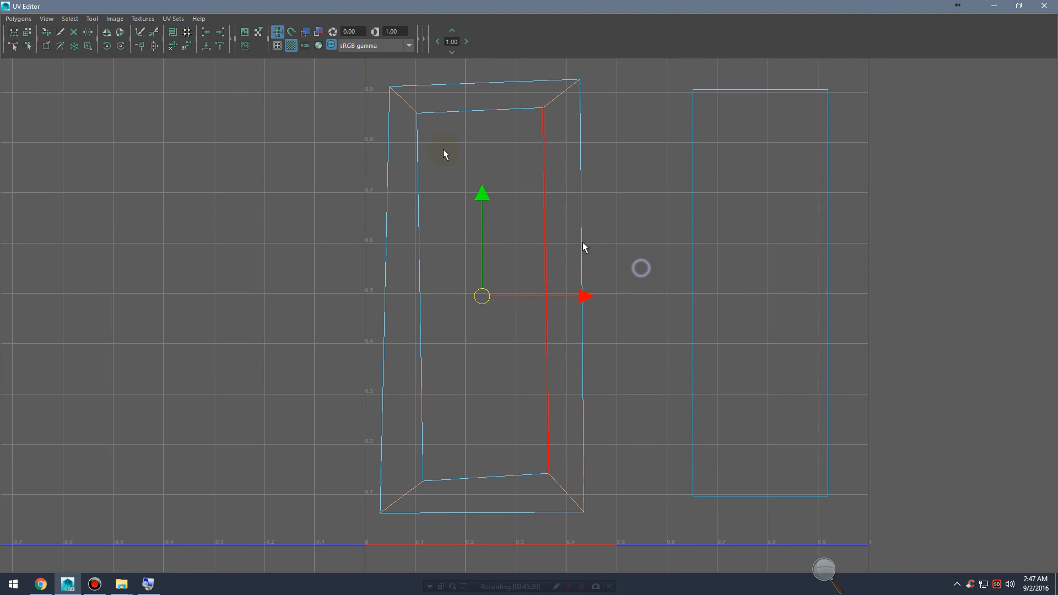
left_click(140, 35)
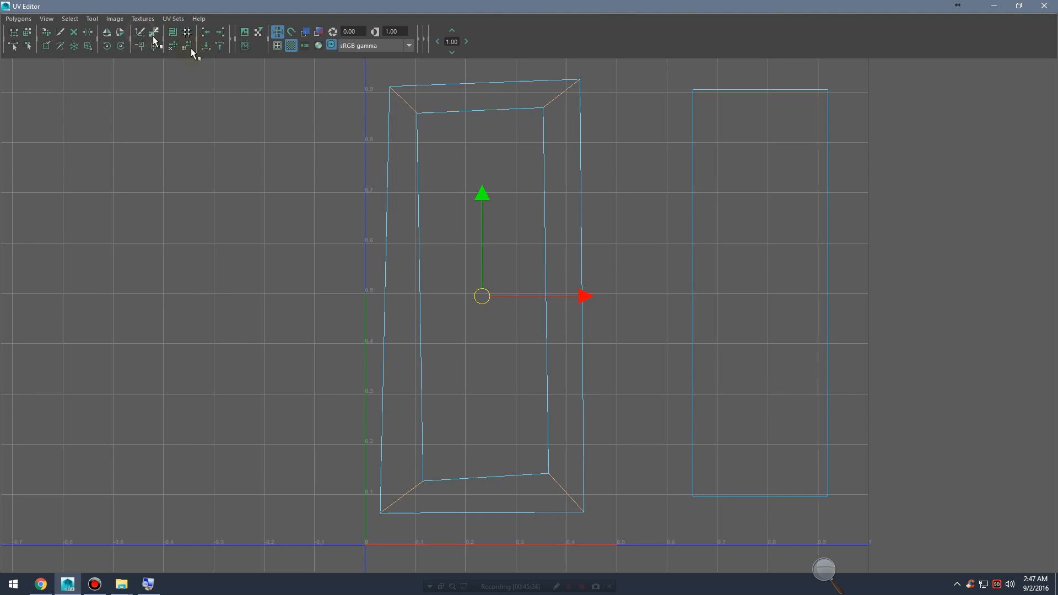
Step: Try pulling the UV at the shell's upper-right outer corner inward, and undo the move
left_click(578, 81)
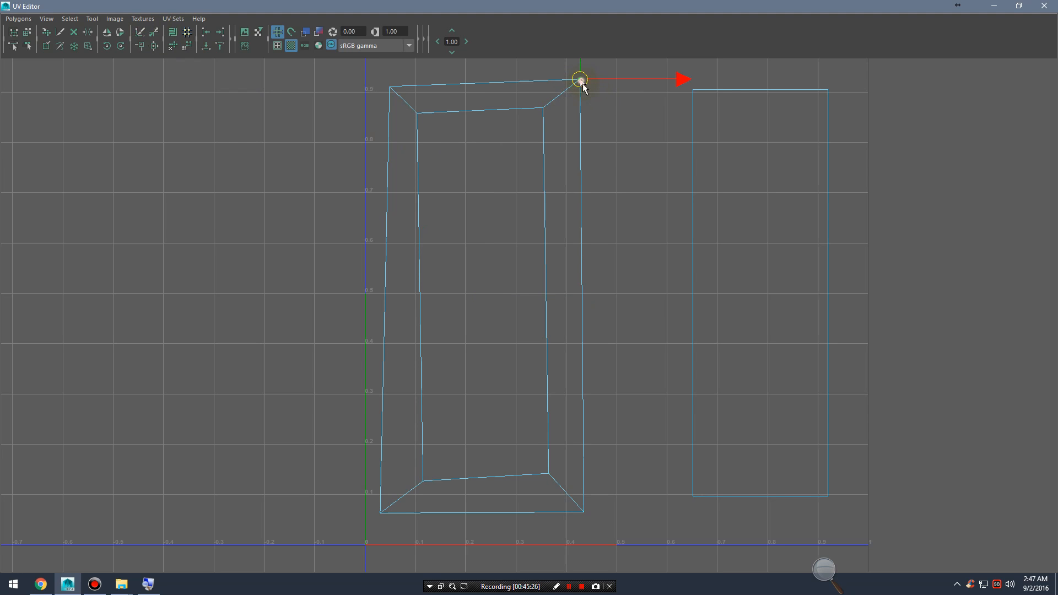
left_click_drag(583, 85, 601, 132)
key("ctrl+z")
middle_click_drag(591, 160, 614, 223, "alt")
Step: Shrink the UV Editor window and select the best box and the bad box in turn to compare their UV layouts
right_click_drag(485, 175, 516, 169)
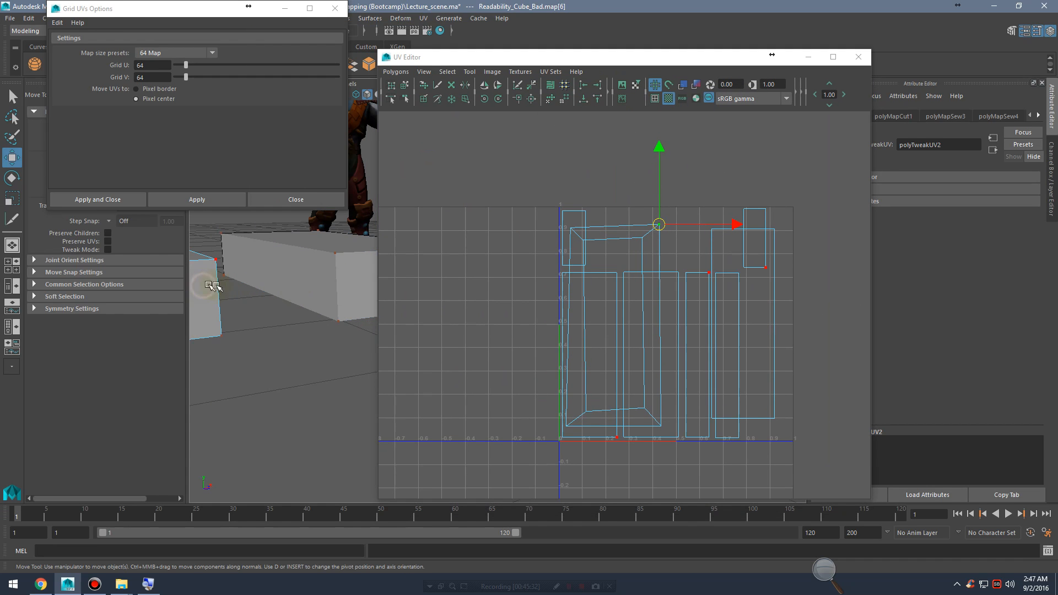
middle_click_drag(413, 276, 537, 251, "alt")
right_click_drag(272, 246, 326, 231)
left_click(296, 371)
left_click(217, 307)
middle_click_drag(249, 322, 487, 313, "alt")
middle_click_drag(332, 289, 309, 315, "alt")
left_click(310, 317)
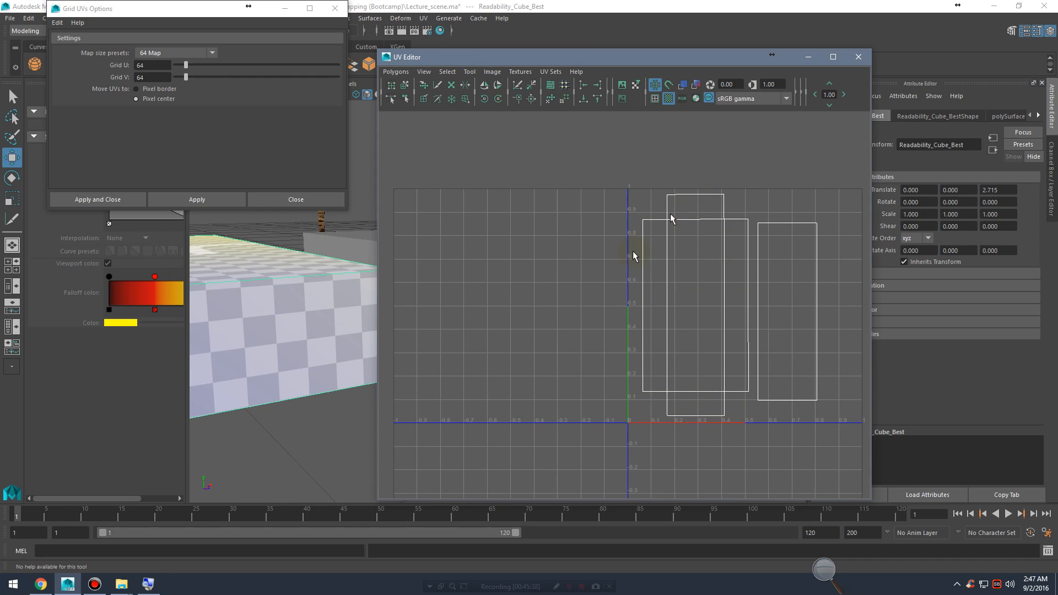
middle_click_drag(321, 354, 298, 331, "alt")
left_click(289, 326)
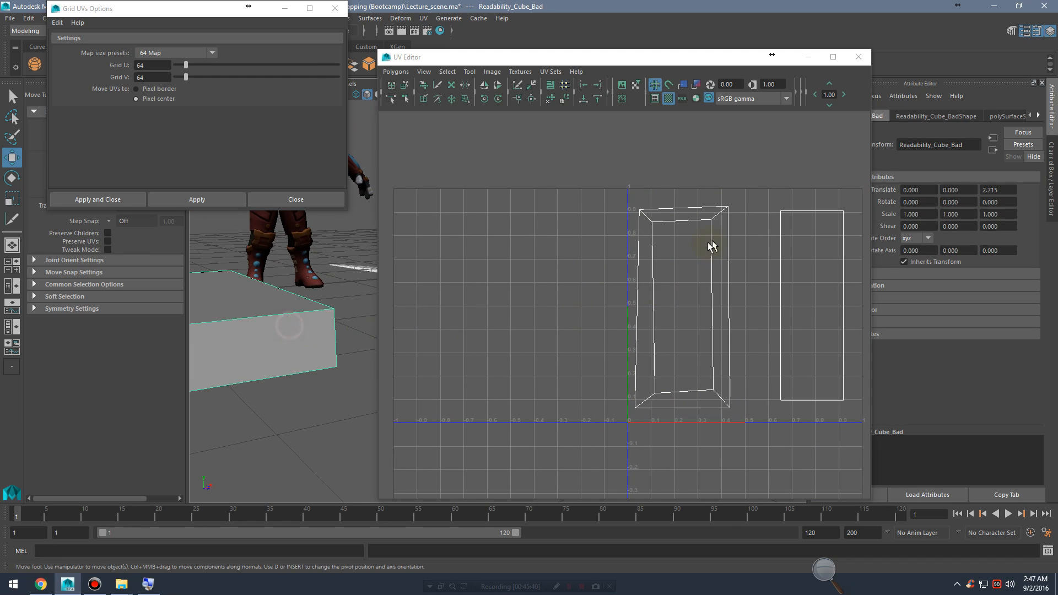
Step: Select all UVs of the bad box's frame-shaped shell, try unfolding them, and undo the unfold
right_click_drag(681, 234, 730, 230)
left_click_drag(593, 176, 755, 461)
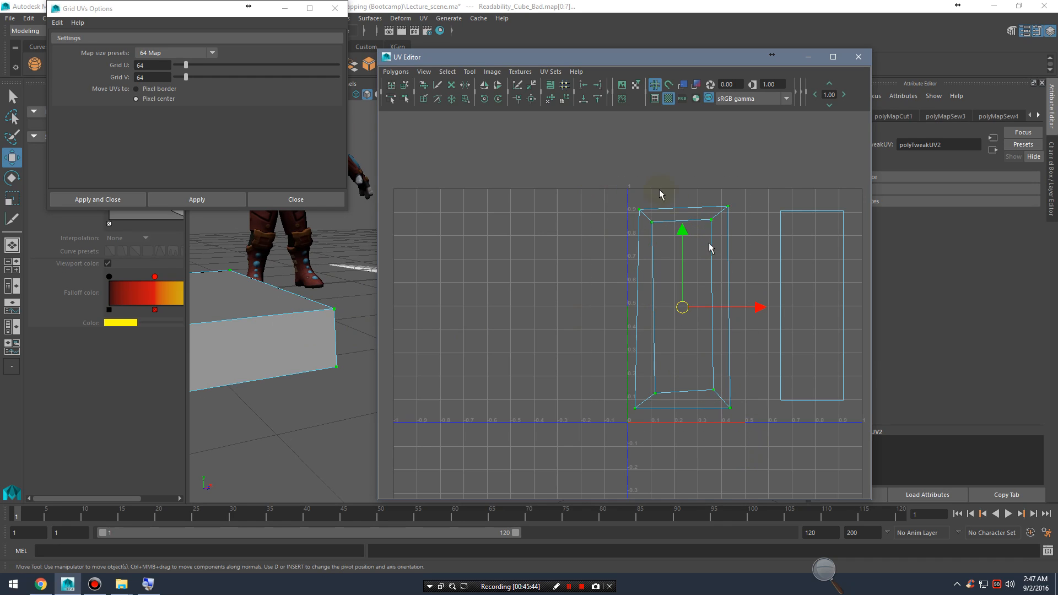
left_click(551, 102)
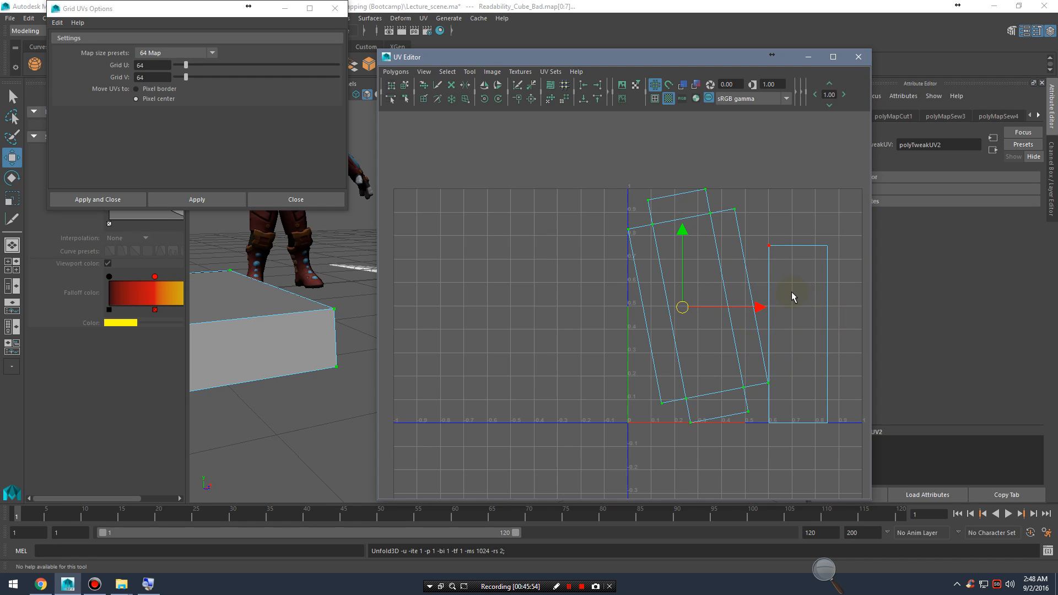
key("ctrl+z")
Step: Unfold the selected UVs using the Unfold3D method with Pack turned off
left_click(396, 71)
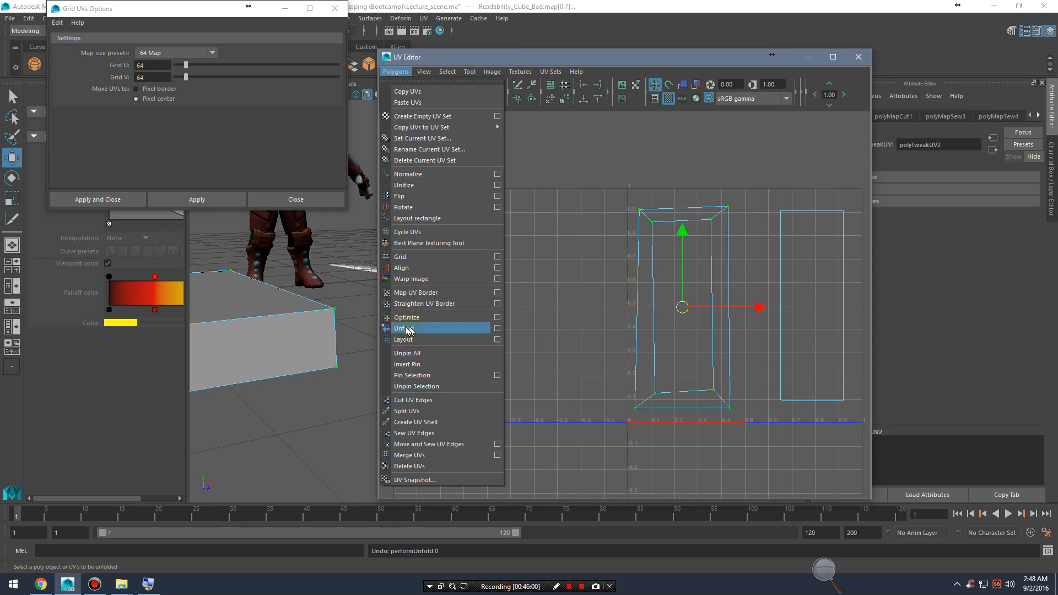
left_click(498, 328)
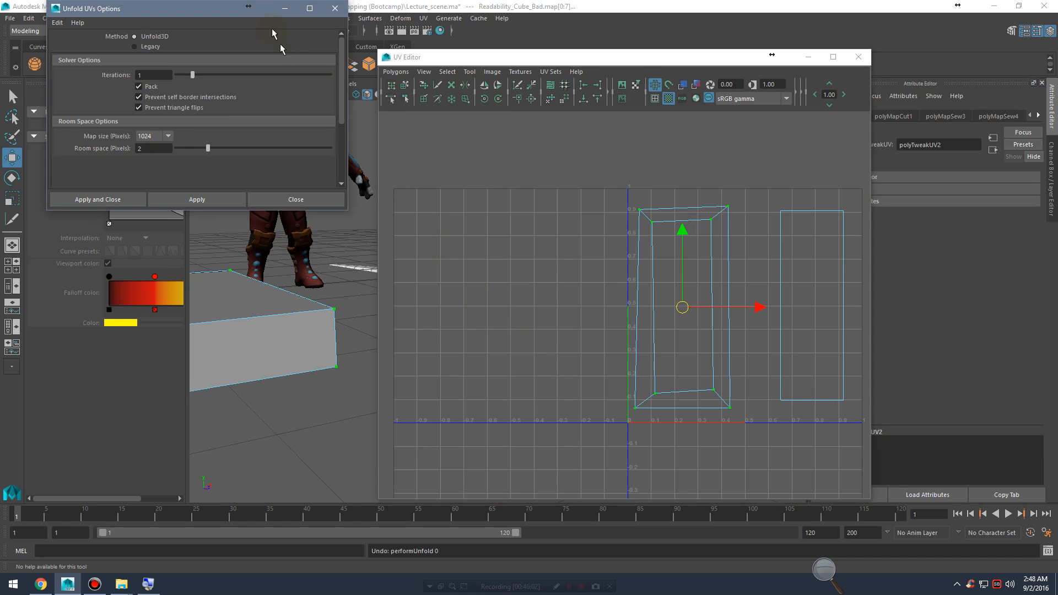
left_click_drag(237, 14, 297, 36)
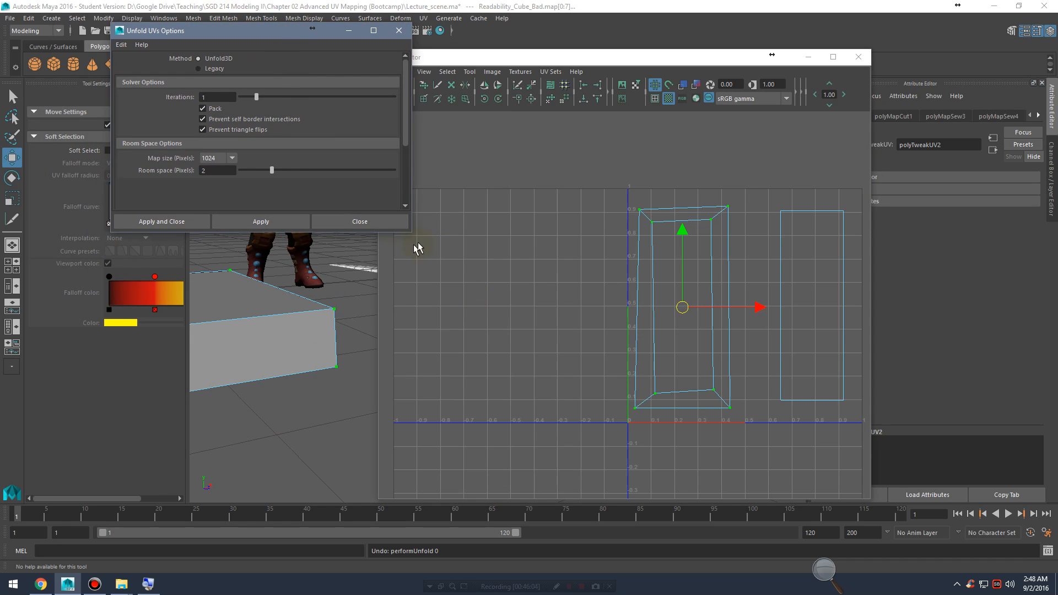
left_click_drag(390, 235, 385, 431)
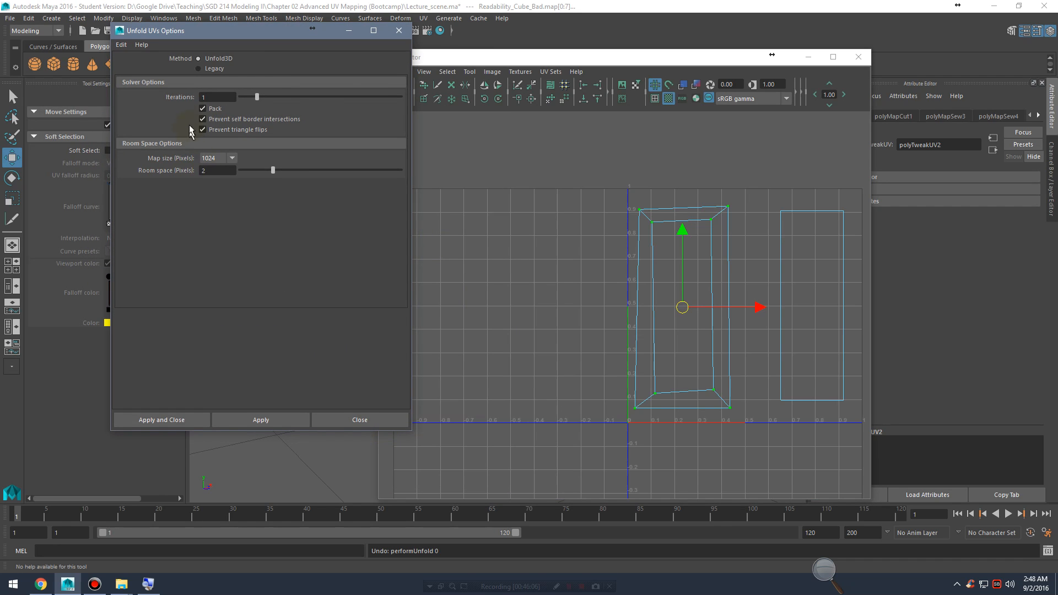
left_click(203, 110)
left_click(263, 420)
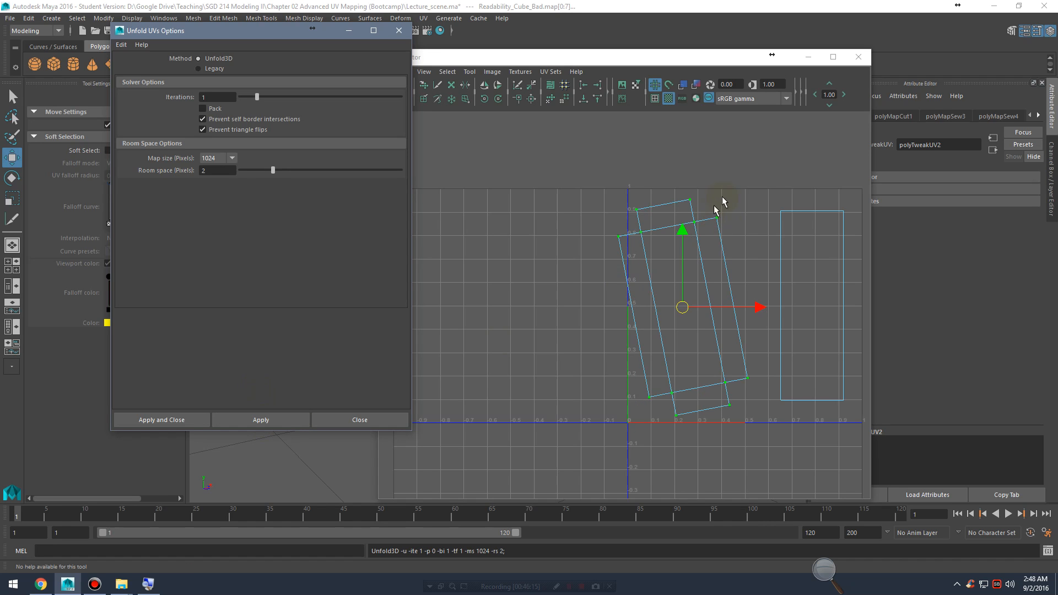
Step: Select all UVs of the tilted cross-shaped shell and rotate it until its edges stand upright
middle_click_drag(687, 250, 654, 257, "alt")
right_click_drag(654, 257, 699, 287, "alt")
middle_click_drag(700, 270, 664, 275, "alt")
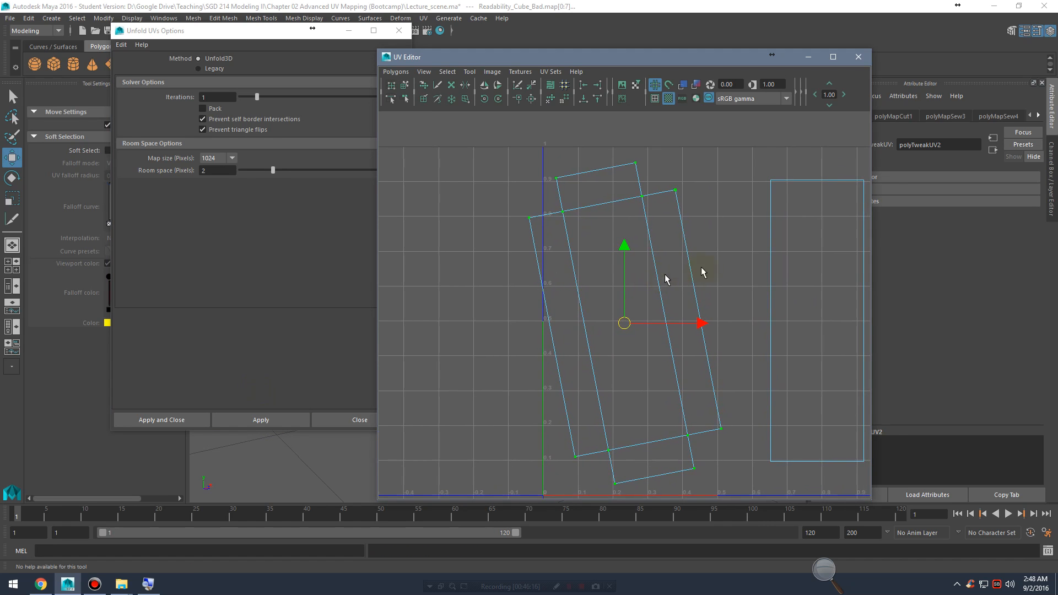
mouse_move(664, 275)
right_mouse_down("alt")
mouse_move(580, 261)
mouse_move(723, 267)
mouse_move(652, 243)
right_mouse_up("alt")
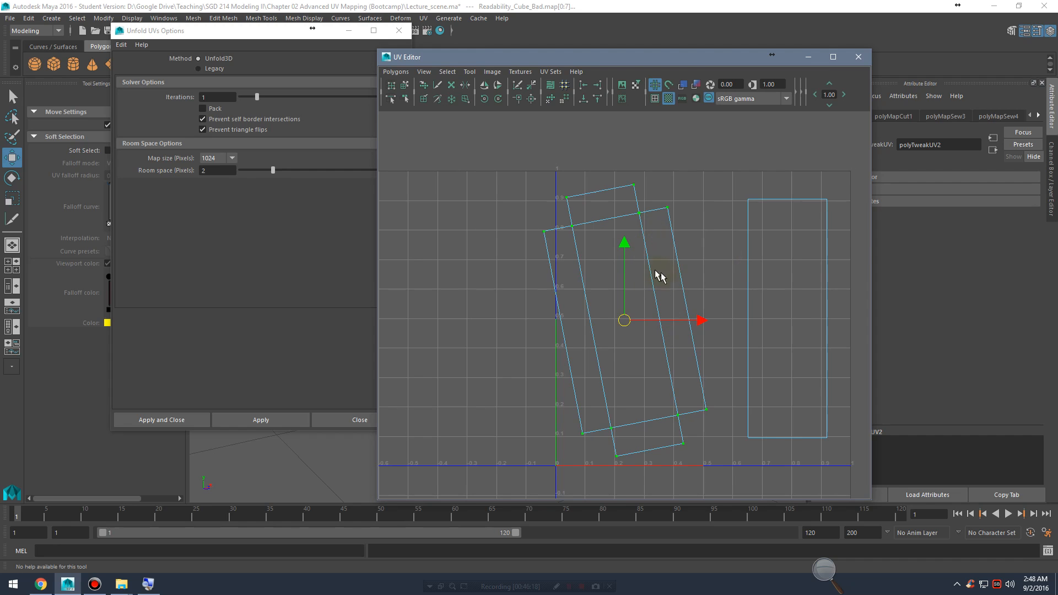
left_click_drag(475, 143, 726, 496)
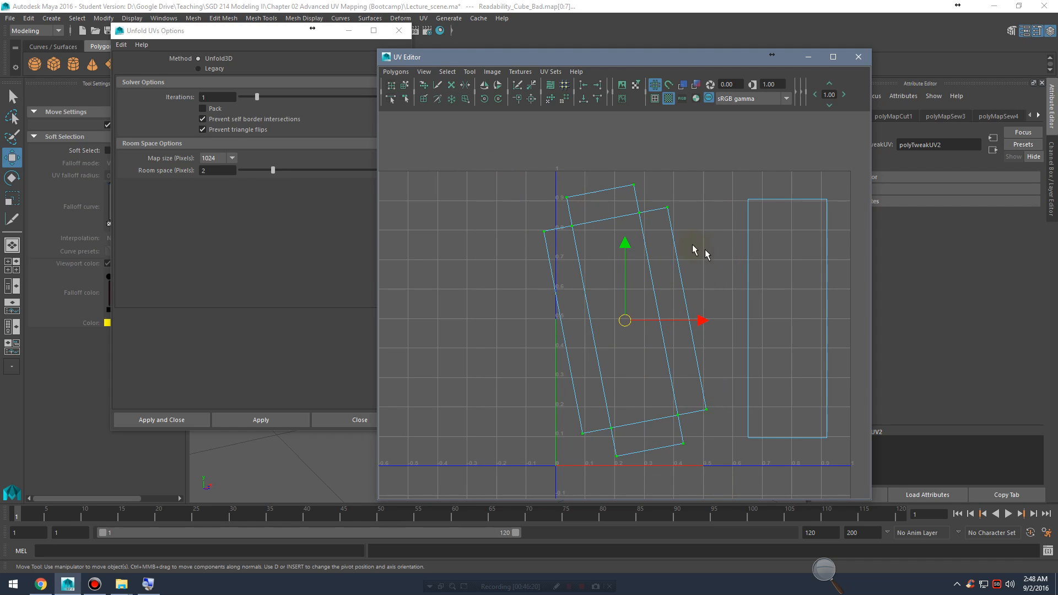
key("e")
left_click_drag(654, 257, 661, 263)
left_click(706, 196)
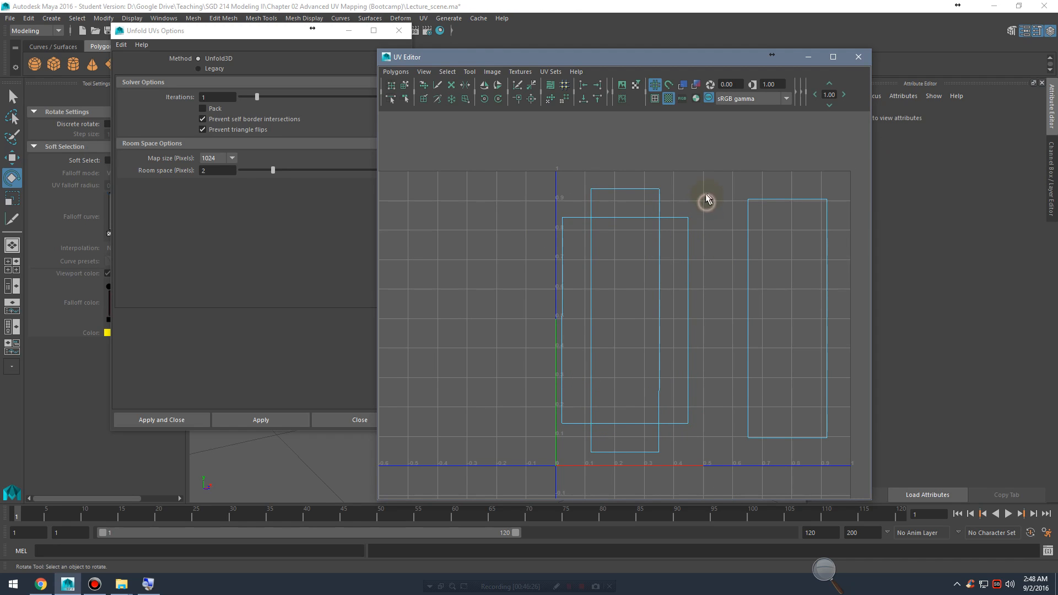
Step: Reselect all UVs of the cross-shaped shell and snap them to the grid with Grid UVs
left_click_drag(540, 172, 705, 463)
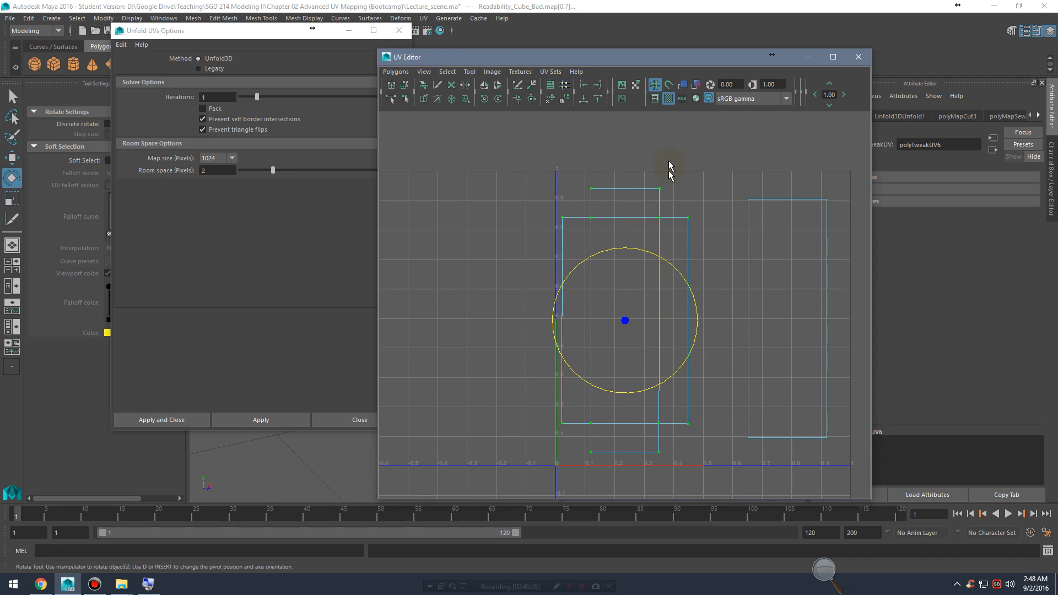
left_click(565, 84)
key("ctrl+z")
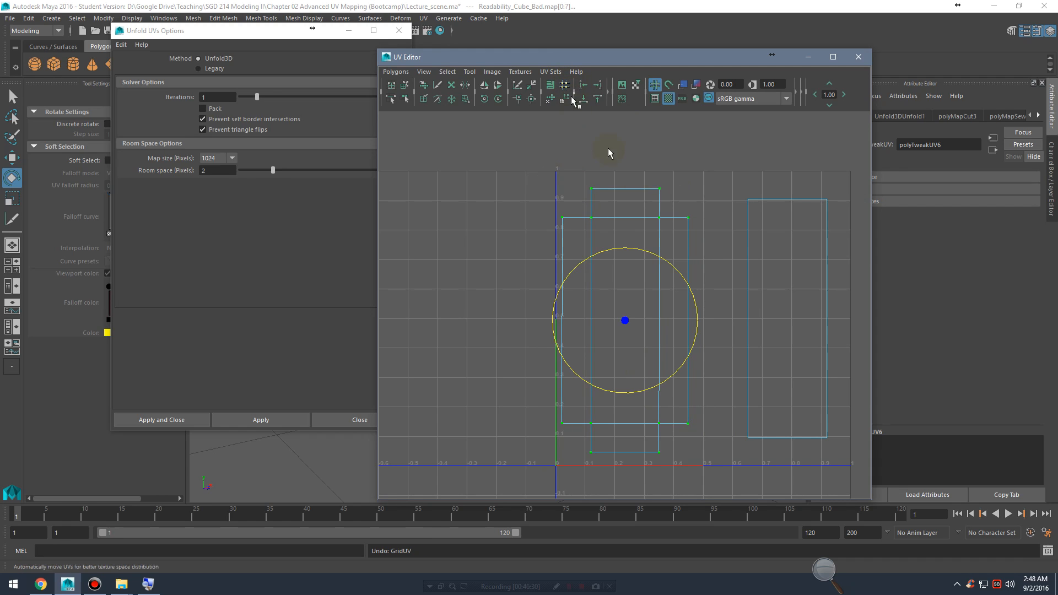
middle_click_drag(634, 203, 623, 263, "alt")
right_click_drag(623, 264, 899, 294, "alt")
middle_click_drag(628, 227, 664, 220, "alt")
right_click_drag(510, 279, 639, 234, "alt")
middle_click_drag(640, 234, 699, 305, "alt")
left_click(564, 85)
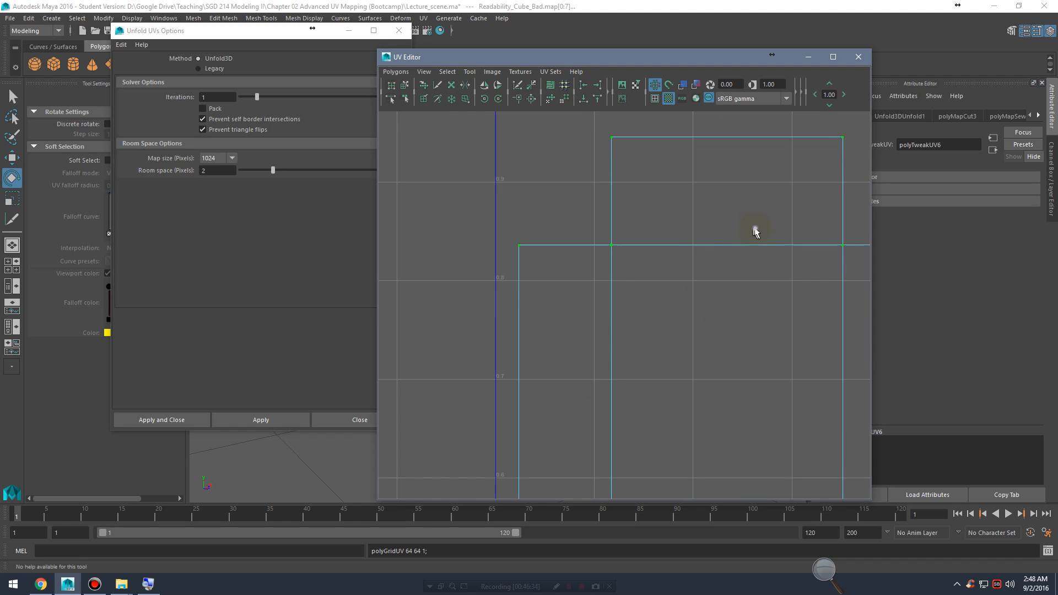
Step: Deselect the shell's UVs and close the Unfold UVs options window
right_click_drag(756, 232, 577, 203, "alt")
middle_click_drag(689, 290, 579, 112, "alt")
right_click_drag(755, 309, 654, 290, "alt")
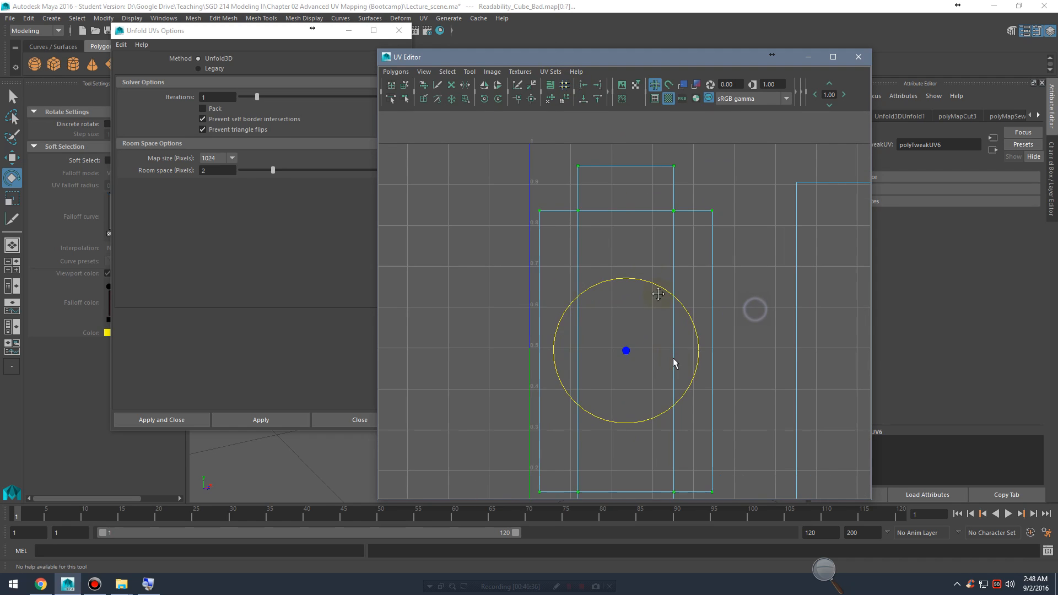
middle_click_drag(676, 364, 654, 285, "alt")
right_click_drag(700, 258, 598, 257, "alt")
middle_click_drag(670, 225, 651, 277, "alt")
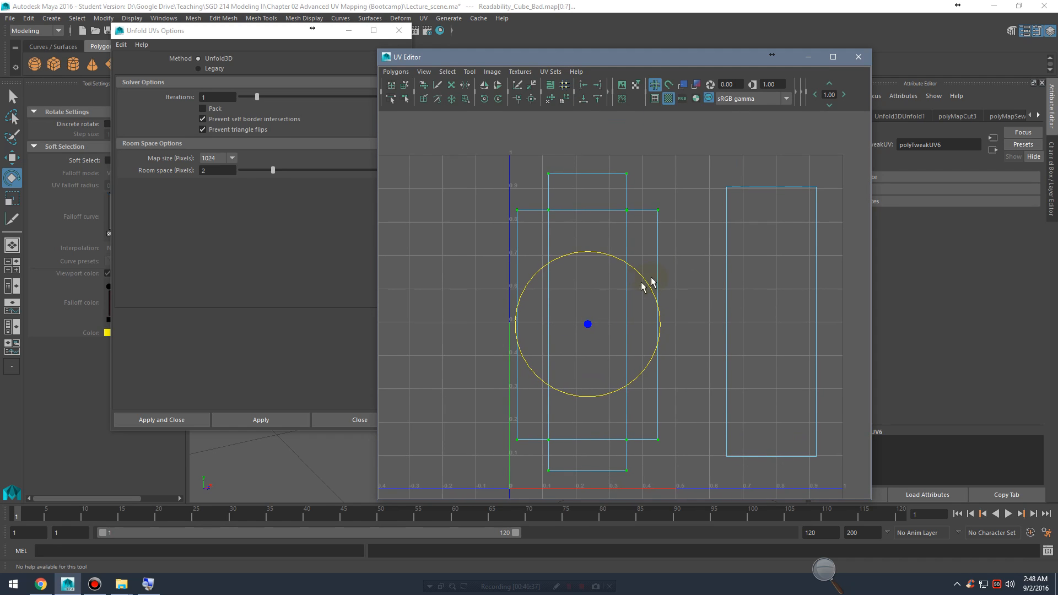
left_click(688, 238)
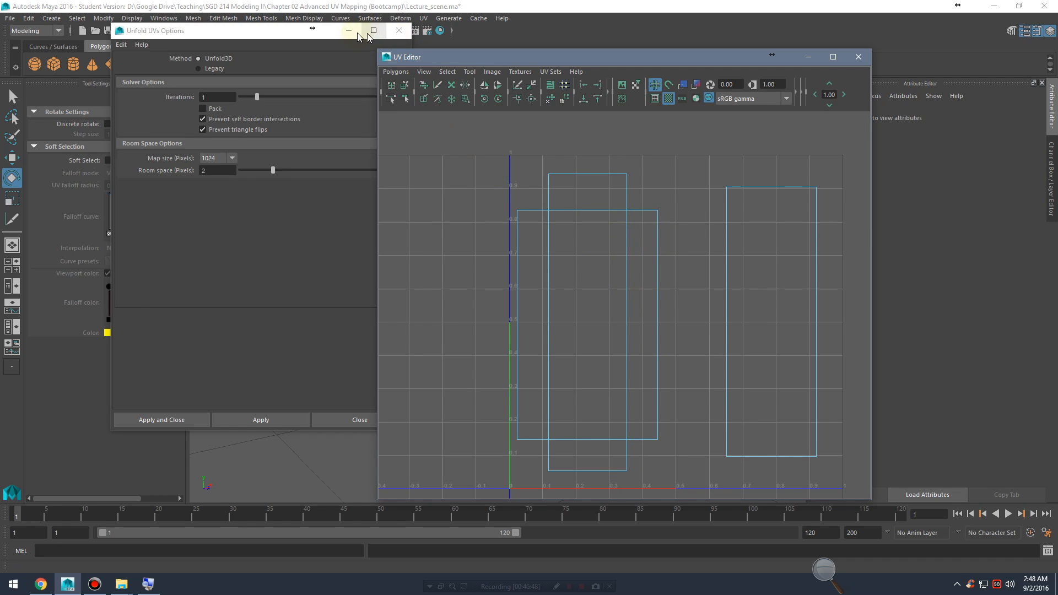
left_click(397, 31)
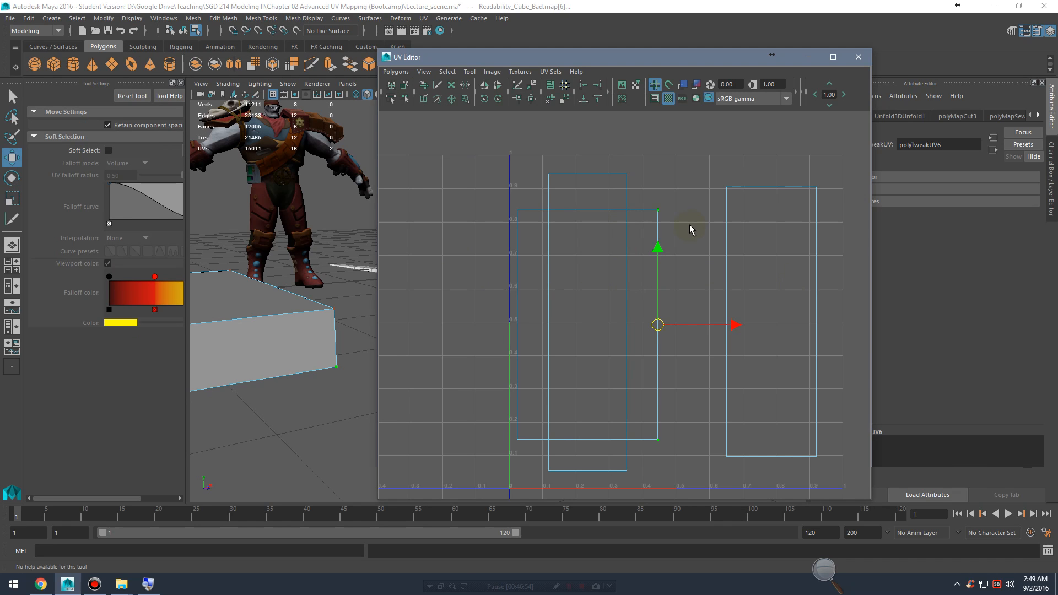
Step: Undo the last UV move, and nudge the shell's uppermost left UV down and its upper-right outer corner inward
key("ctrl+z")
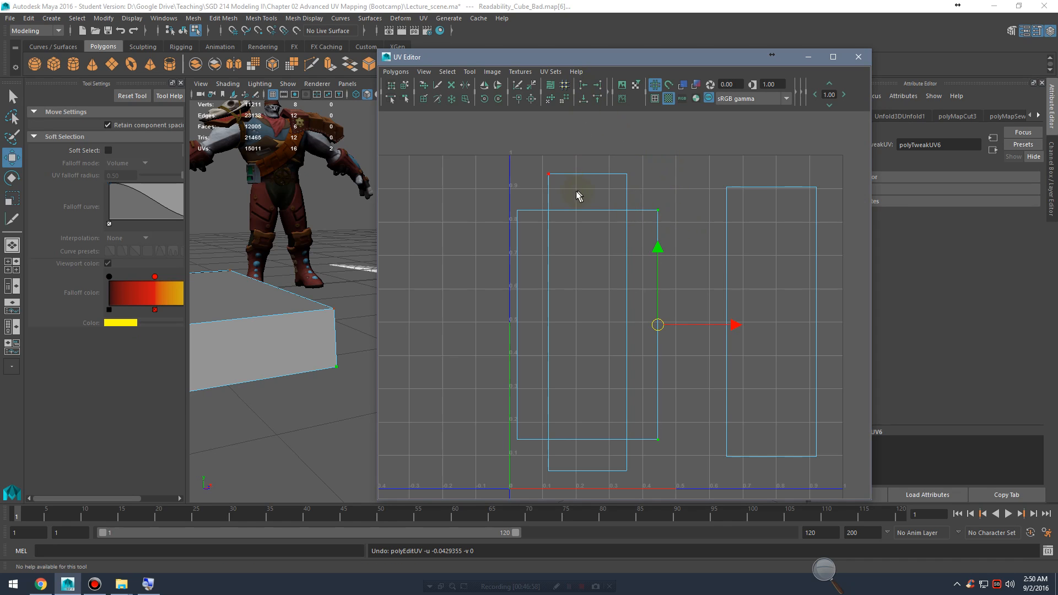
left_click_drag(531, 158, 555, 178)
left_click_drag(548, 125, 550, 131)
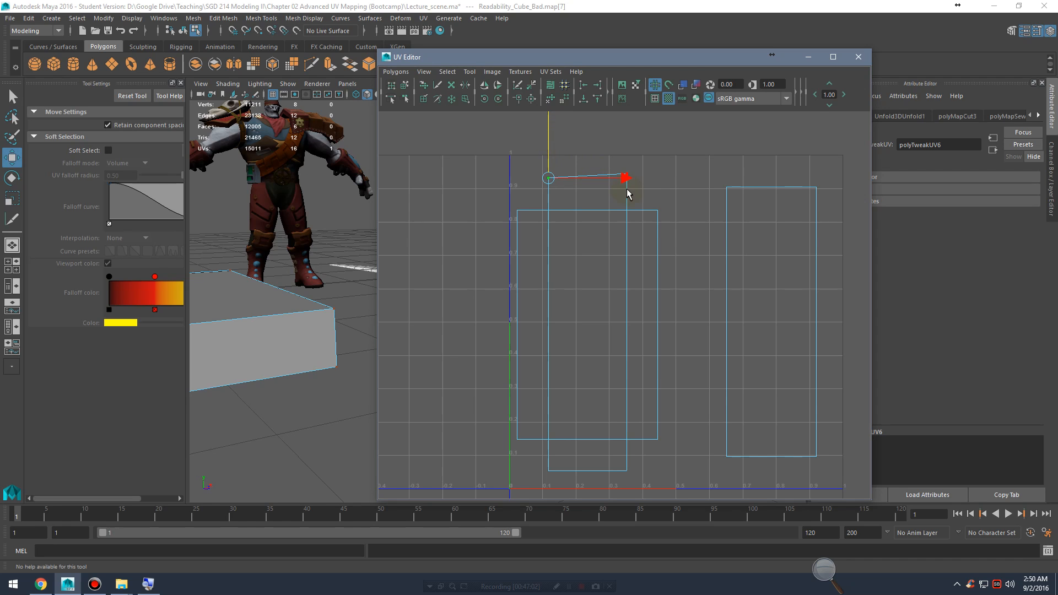
left_click_drag(634, 193, 732, 210)
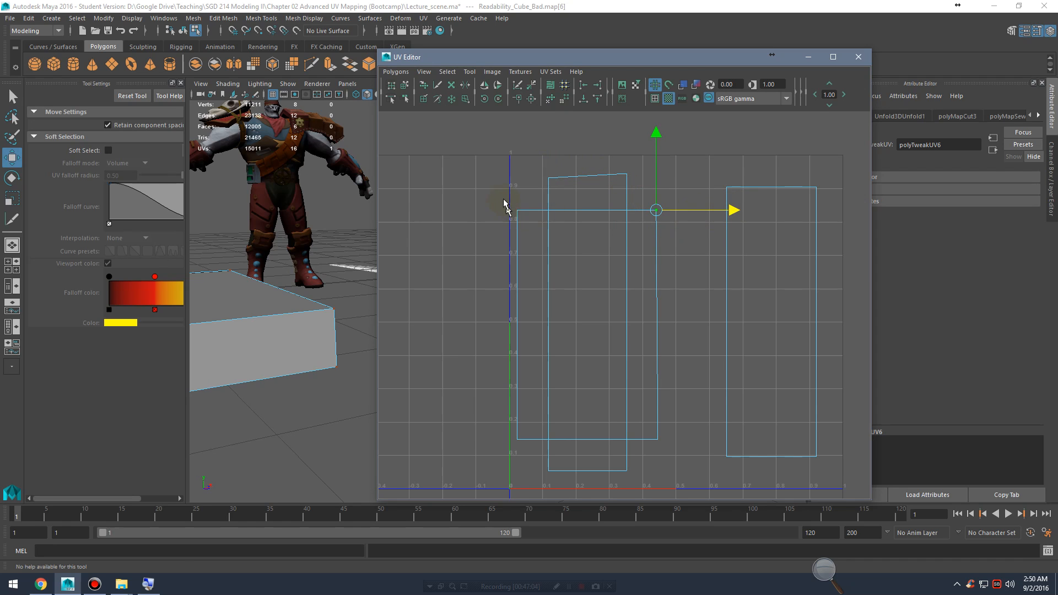
Step: Nudge the shell's upper-left outer corner UV inward and its lowest left UV down, and clear the selection
left_click_drag(505, 205, 523, 216)
left_click_drag(542, 470, 565, 490)
left_click_drag(548, 395, 549, 401)
middle_click_drag(681, 412, 643, 319, "alt")
right_click_drag(631, 337, 661, 329, "alt")
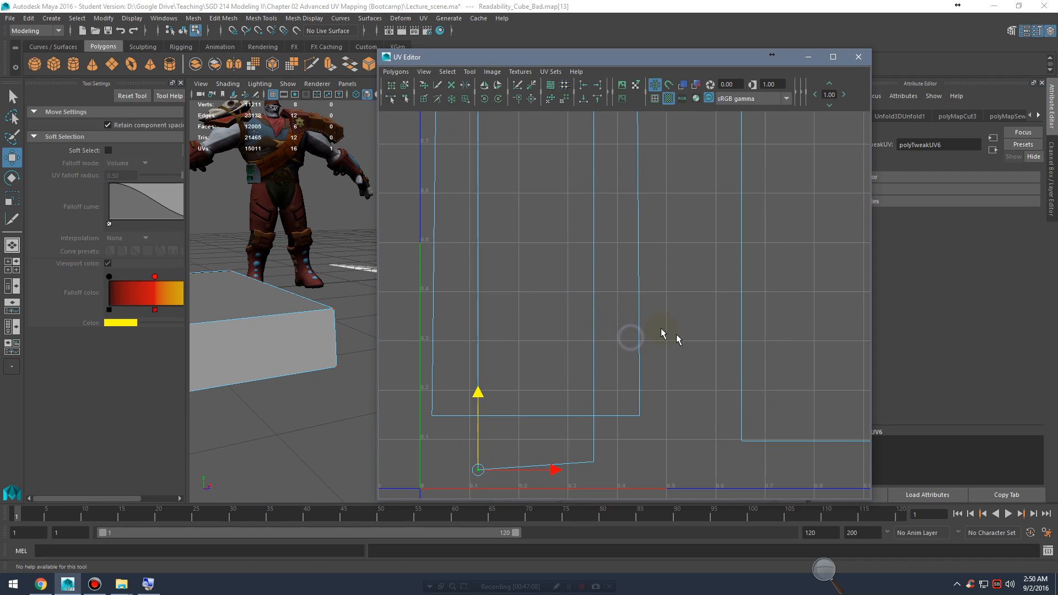
middle_click_drag(670, 414, 719, 347, "alt")
right_click_drag(564, 415, 774, 444, "alt")
right_click_drag(682, 411, 593, 408, "alt")
middle_click_drag(593, 409, 608, 378, "alt")
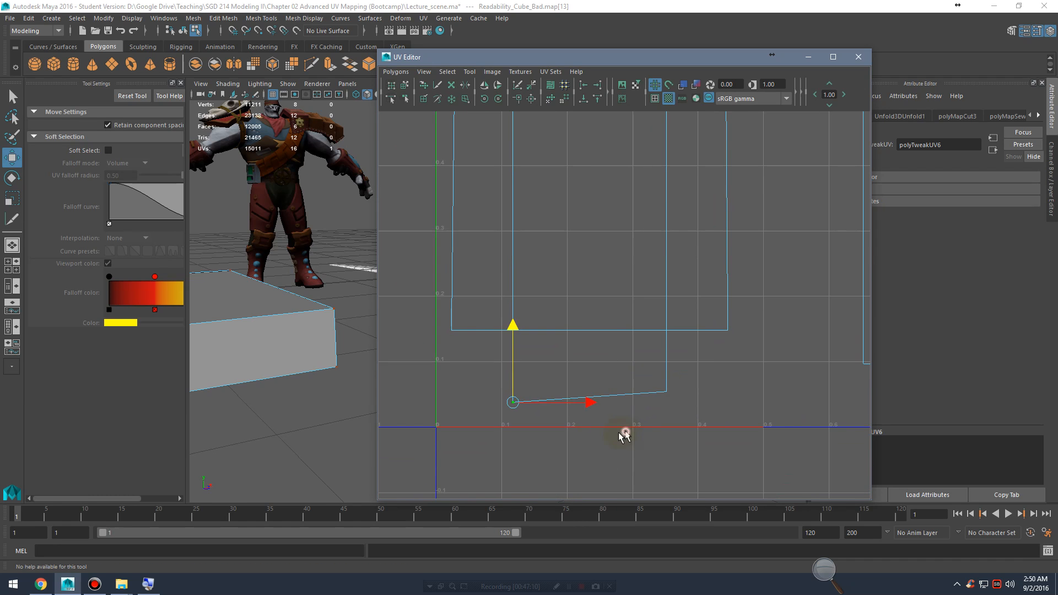
left_click(624, 435)
Step: Nudge the UVs at the shell's lower-right and lower-left outer corners slightly out of alignment
middle_click_drag(732, 284, 711, 378, "alt")
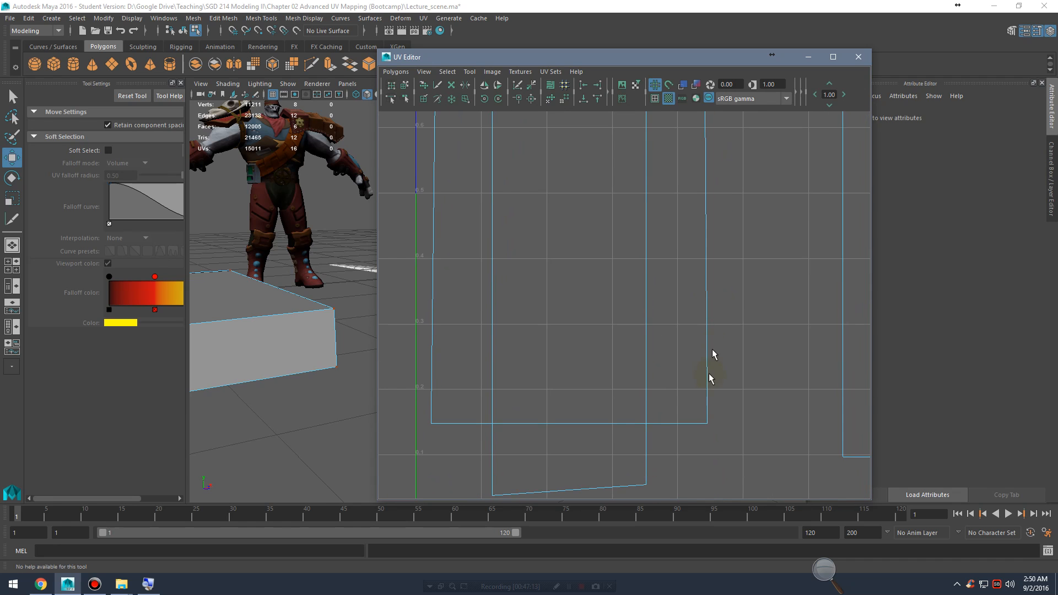
mouse_move(705, 410)
left_mouse_down()
mouse_move(715, 426)
mouse_move(704, 417)
left_mouse_up()
left_click_drag(429, 413, 438, 429)
Step: Nudge the shell's upper-right and lower-left inner UVs out of alignment, and clear the selection
middle_click_drag(664, 304, 696, 444, "alt")
right_click_drag(755, 335, 678, 309, "alt")
left_click(649, 150)
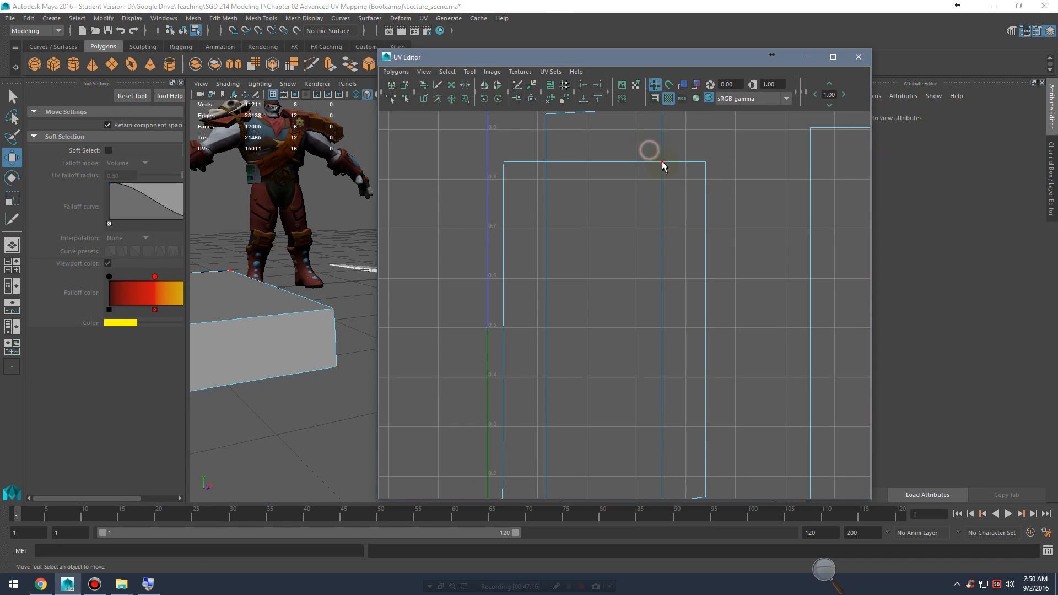
left_click(662, 163)
middle_click_drag(634, 314, 613, 174, "alt")
left_click_drag(505, 254, 510, 271)
middle_click_drag(595, 212, 610, 406, "alt")
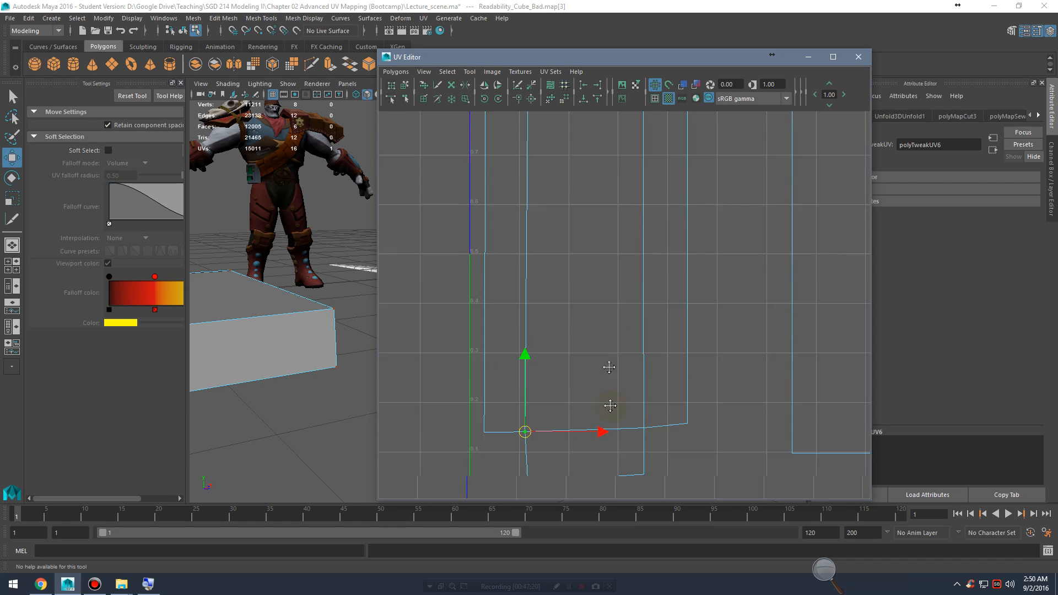
scroll(610, 405, "down", 3)
scroll(577, 298, "up", 2)
scroll(698, 311, "up", 2)
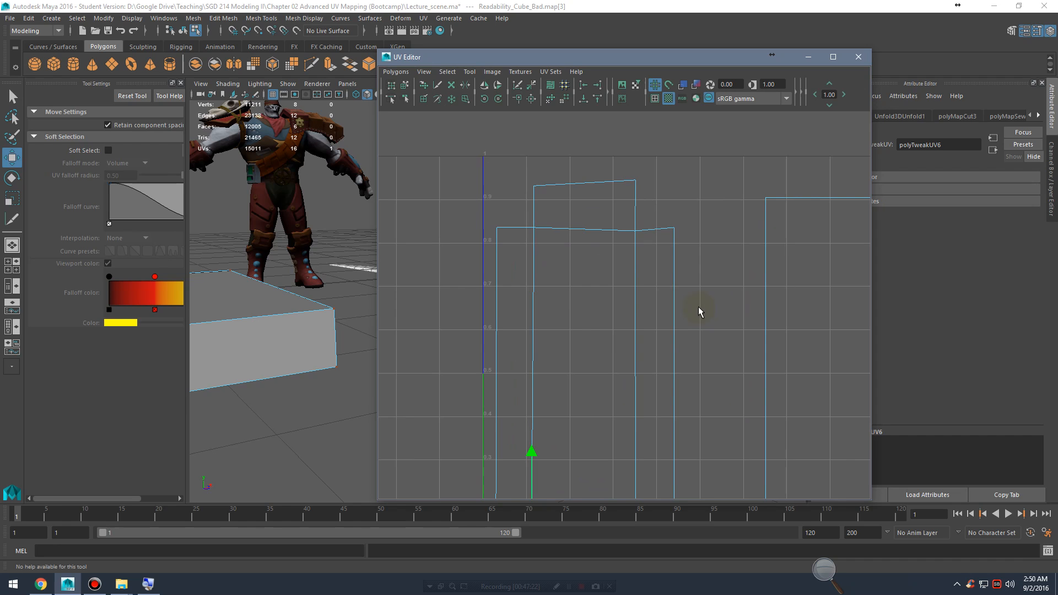
left_click(657, 247)
Step: Maximize the UV Editor window and select the two uppermost UVs of the shell in UV mode
middle_click_drag(597, 177, 606, 213, "alt")
right_click_drag(588, 220, 744, 243, "alt")
middle_click_drag(706, 213, 724, 266, "alt")
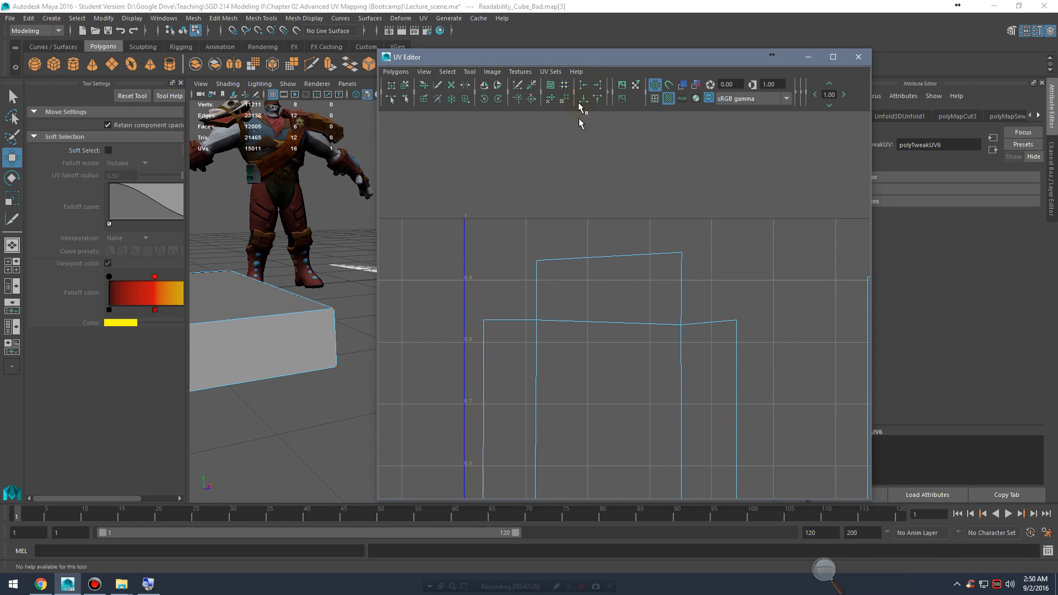
left_click(832, 57)
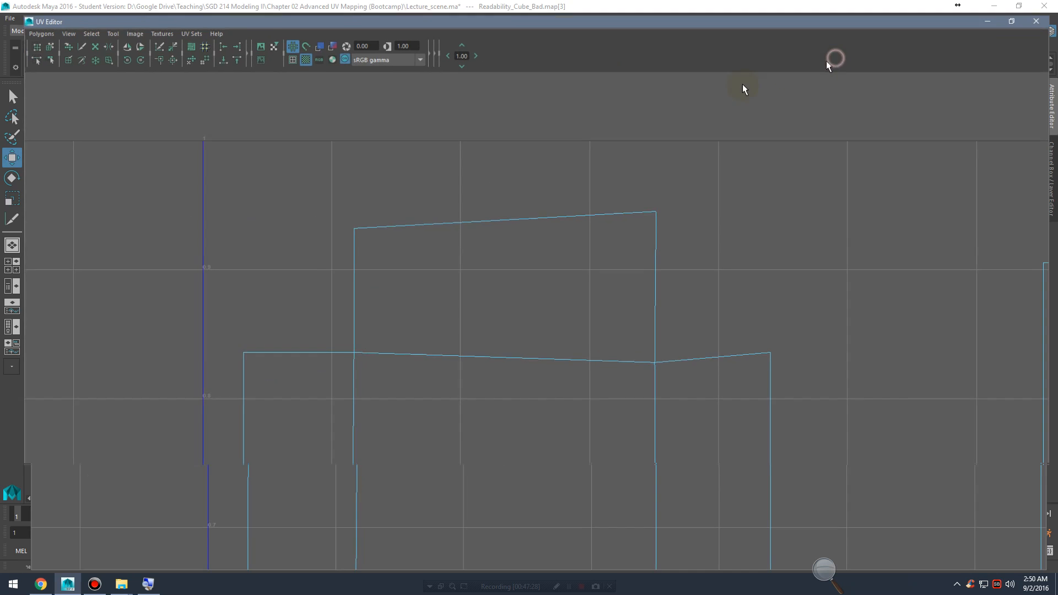
left_click_drag(276, 150, 701, 261)
right_click_drag(474, 218, 520, 213)
left_click_drag(257, 152, 685, 239)
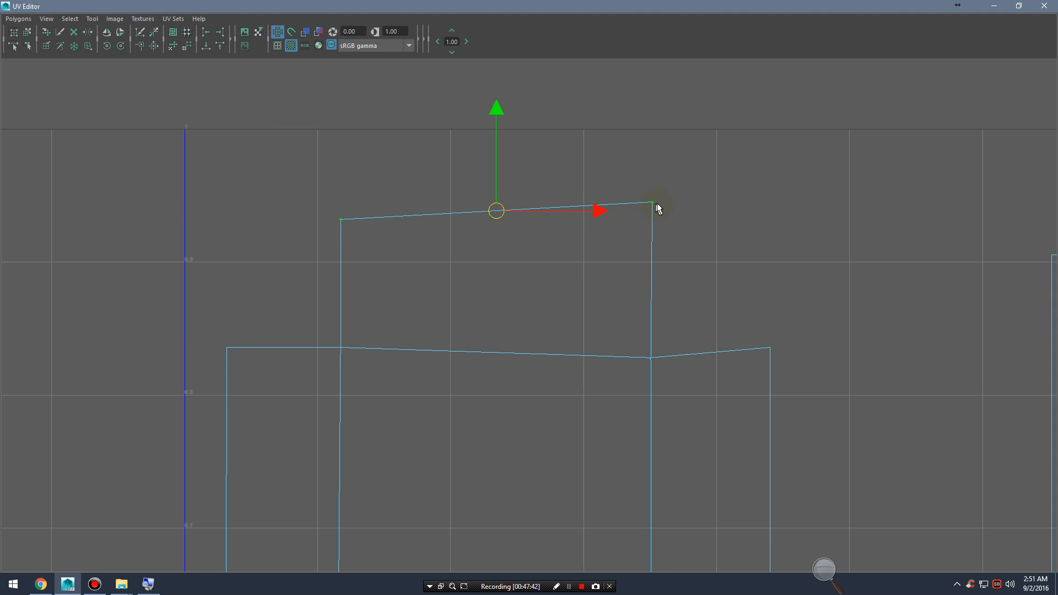
Step: Try aligning the two uppermost UVs to their maximum V, undo it, and align them to their minimum V
left_click(220, 47)
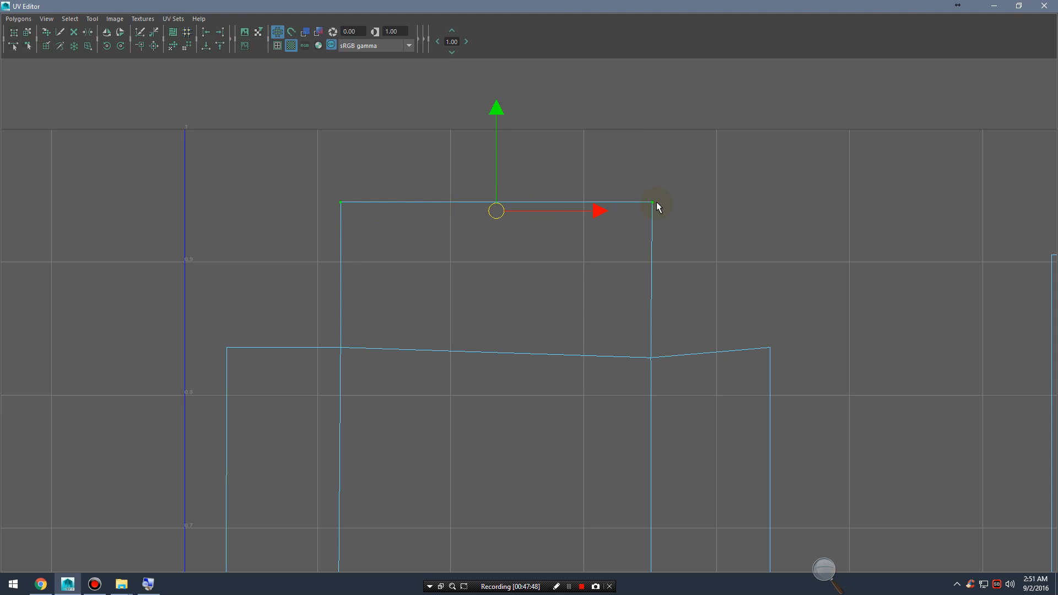
key("ctrl+z")
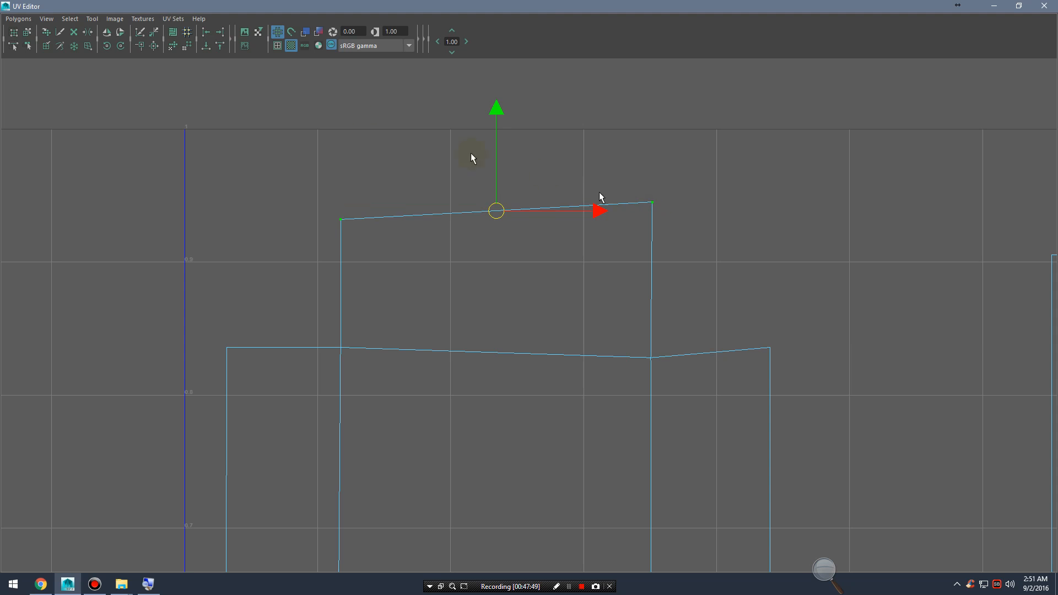
left_click(206, 46)
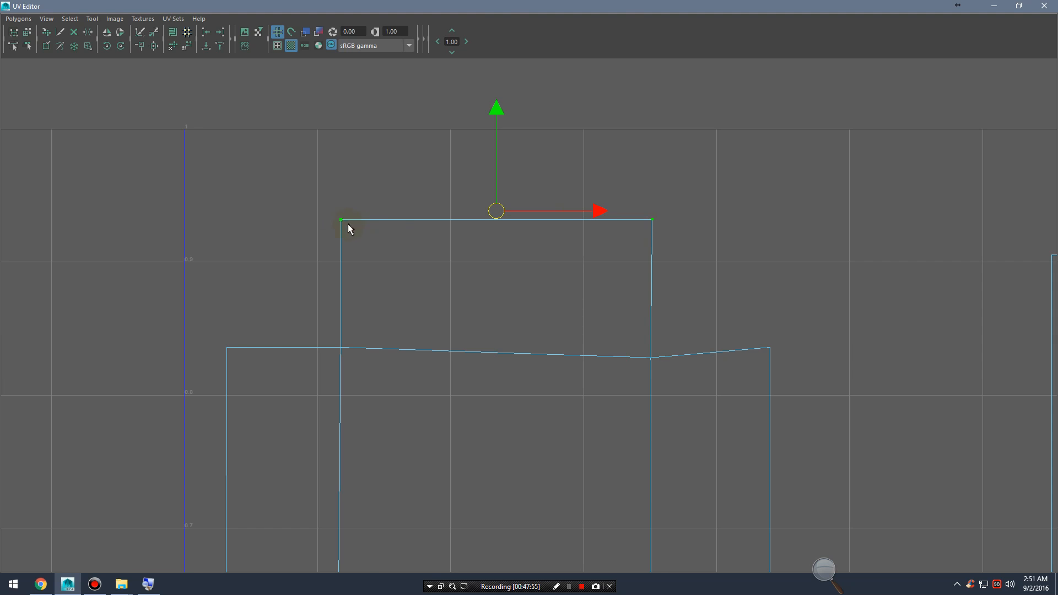
Step: Select the shell's upper row of four UVs and align them to their maximum V
scroll(409, 251, "down", 4)
middle_click_drag(616, 368, 599, 236, "alt")
scroll(584, 234, "down", 1)
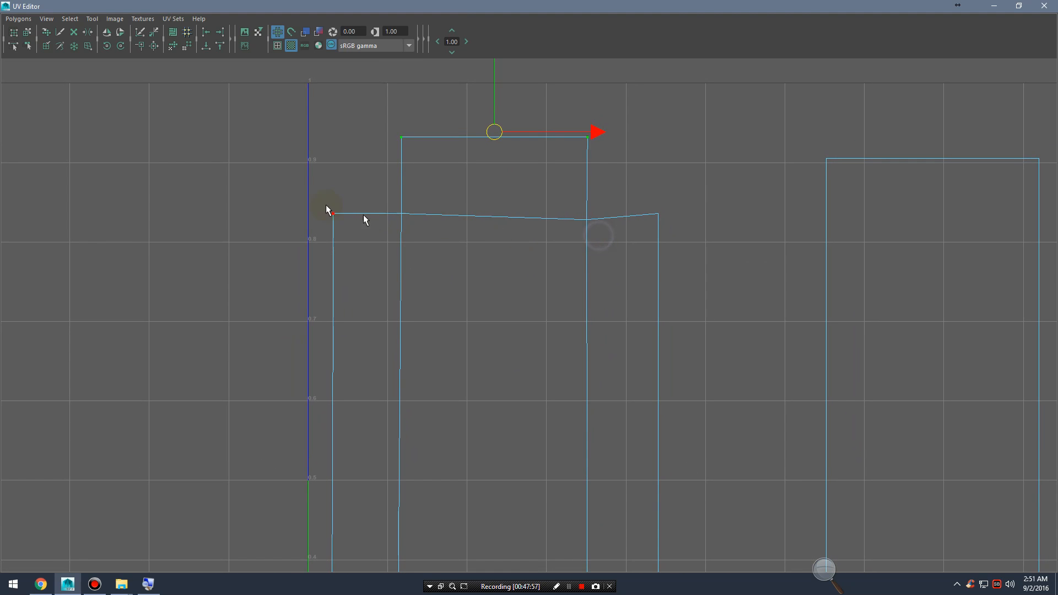
left_click_drag(284, 195, 664, 239)
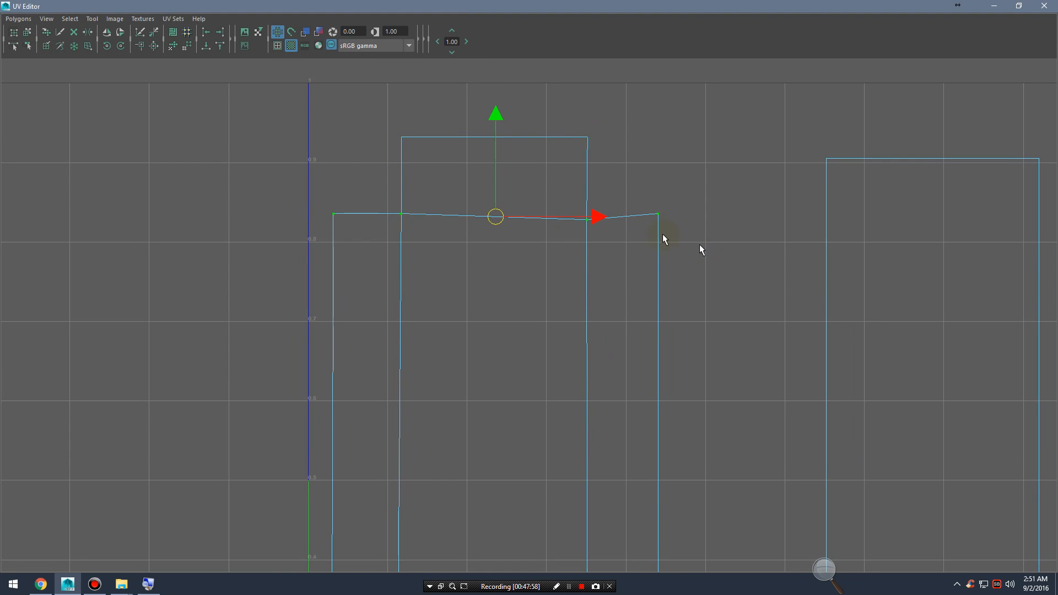
left_click(221, 47)
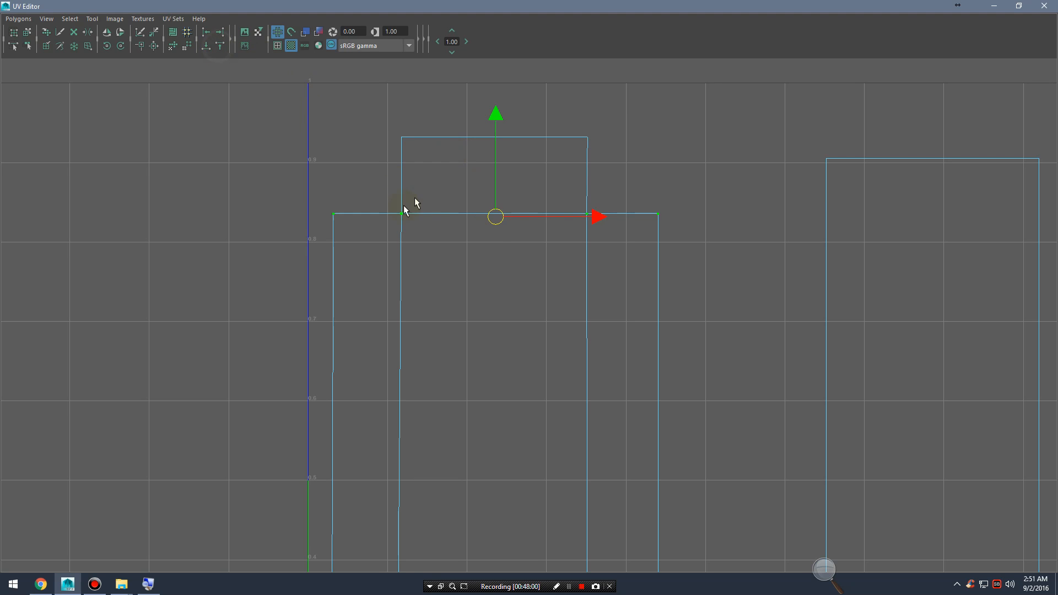
Step: Align the shell's lower row of four UVs to their minimum V, and repeat the alignment on its two lowest UVs
right_click_drag(685, 222, 423, 279, "alt")
middle_click_drag(423, 279, 477, 160, "alt")
right_click_drag(566, 193, 385, 199, "alt")
middle_click_drag(434, 407, 424, 322, "alt")
left_click_drag(368, 323, 703, 436)
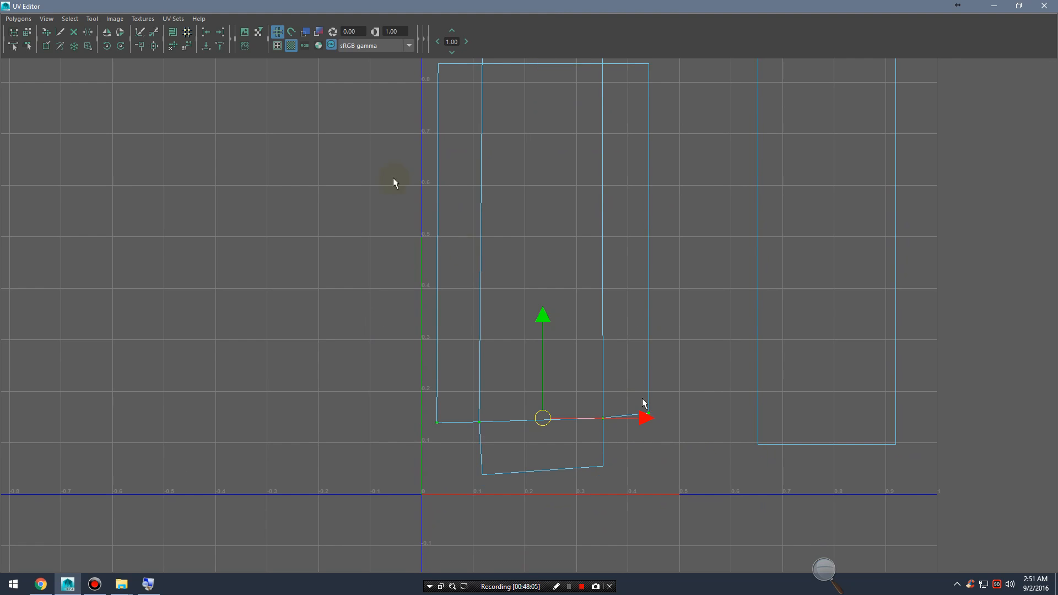
left_click(206, 49)
left_click_drag(449, 444, 634, 517)
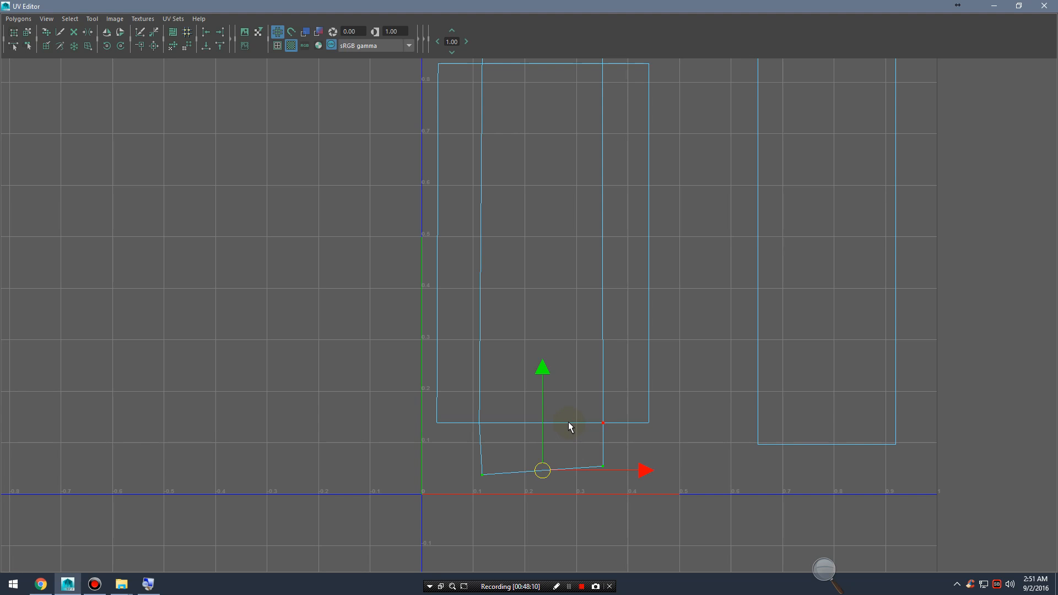
key("g")
Step: Align the UVs on the shell's left outer edge to minimum U and those on its right outer edge to maximum U
middle_click_drag(599, 302, 595, 360, "alt")
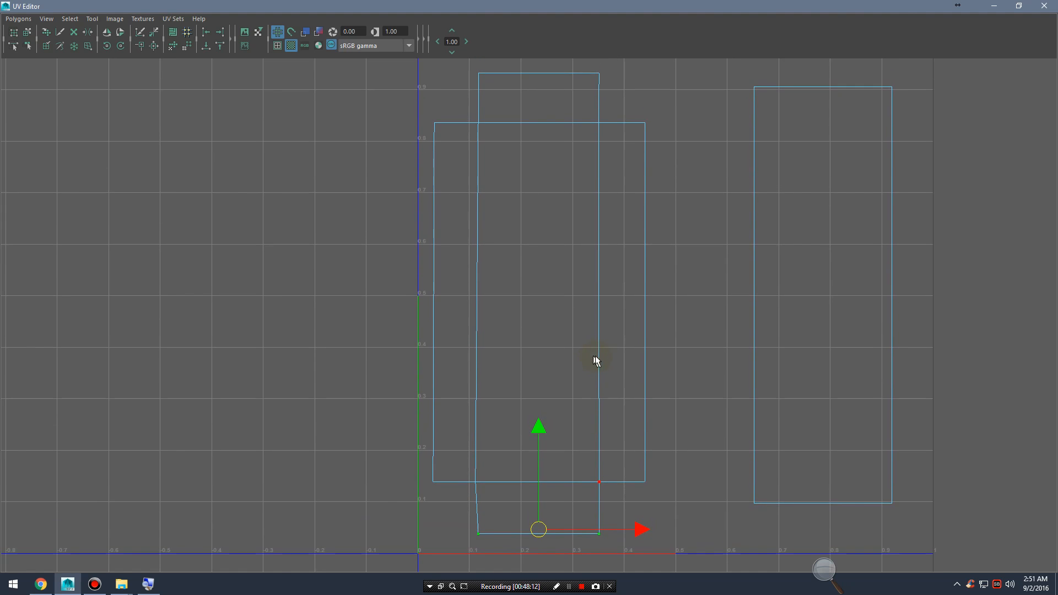
right_click_drag(623, 345, 523, 309, "alt")
left_click_drag(427, 116, 477, 513)
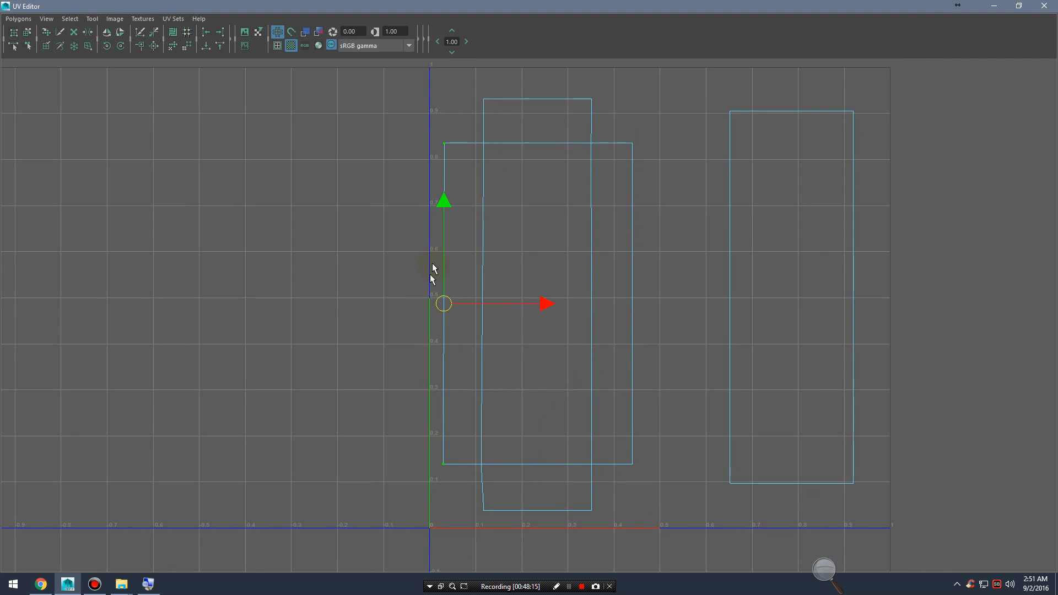
left_click(204, 34)
left_click_drag(616, 130, 686, 548)
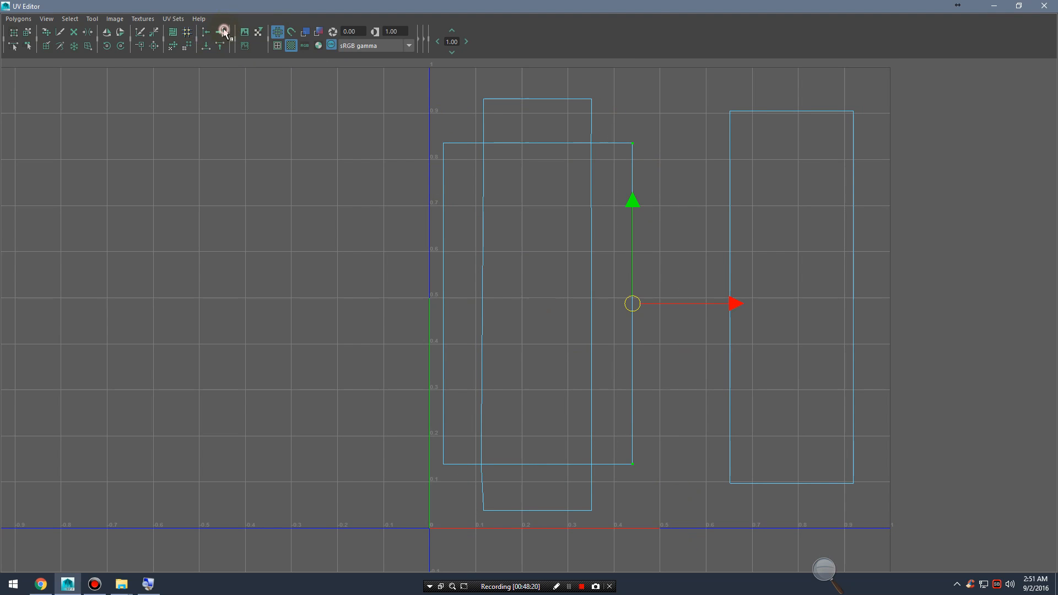
Step: Align the UVs on the shell's inner left column to minimum U and the inner right column to maximum U, and clear the selection
left_click_drag(465, 83, 520, 571)
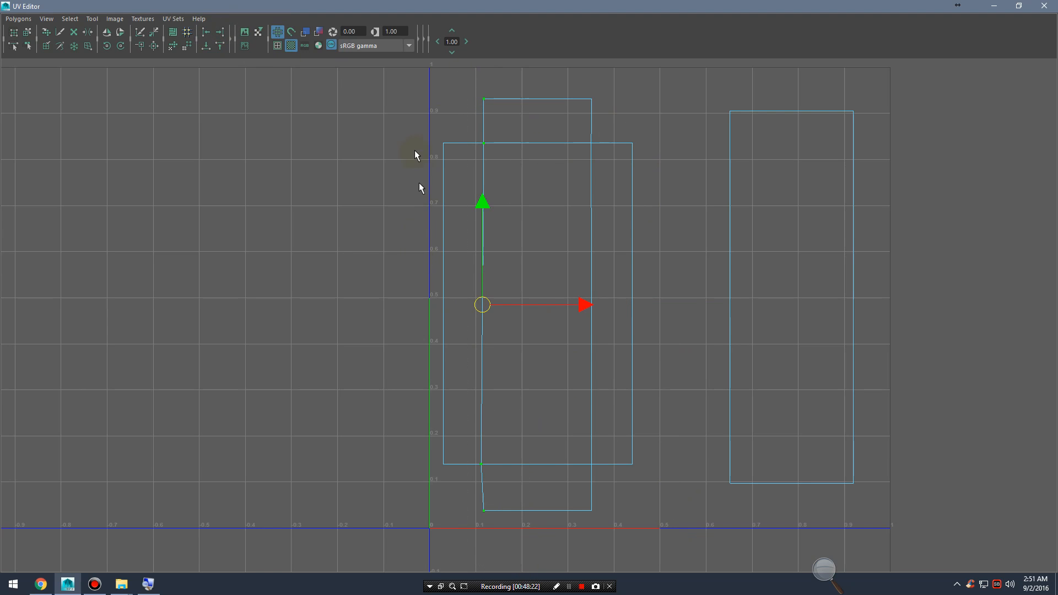
left_click(205, 34)
left_click_drag(541, 81, 615, 547)
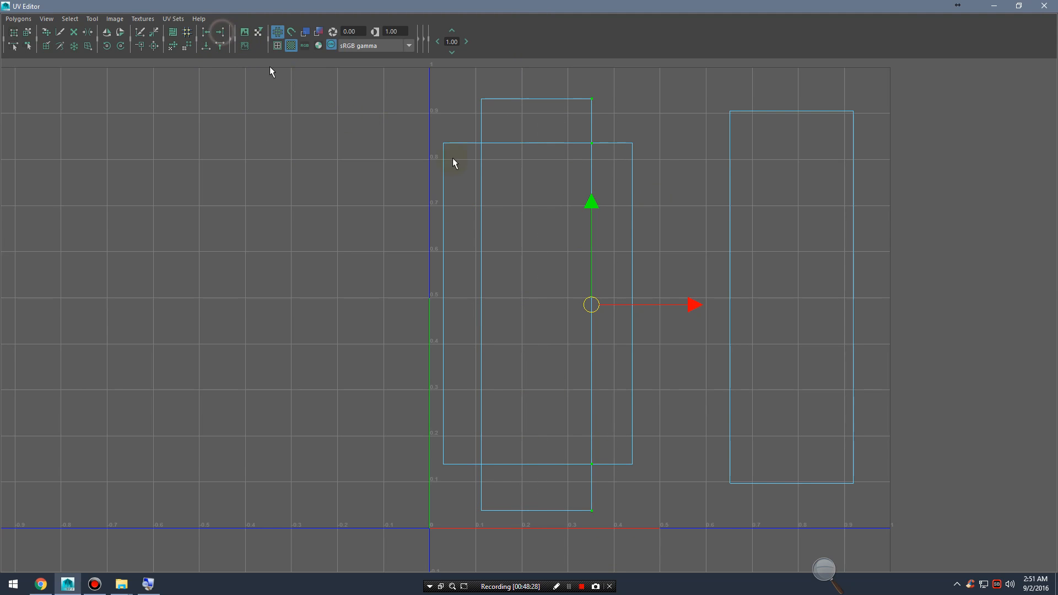
left_click(655, 174)
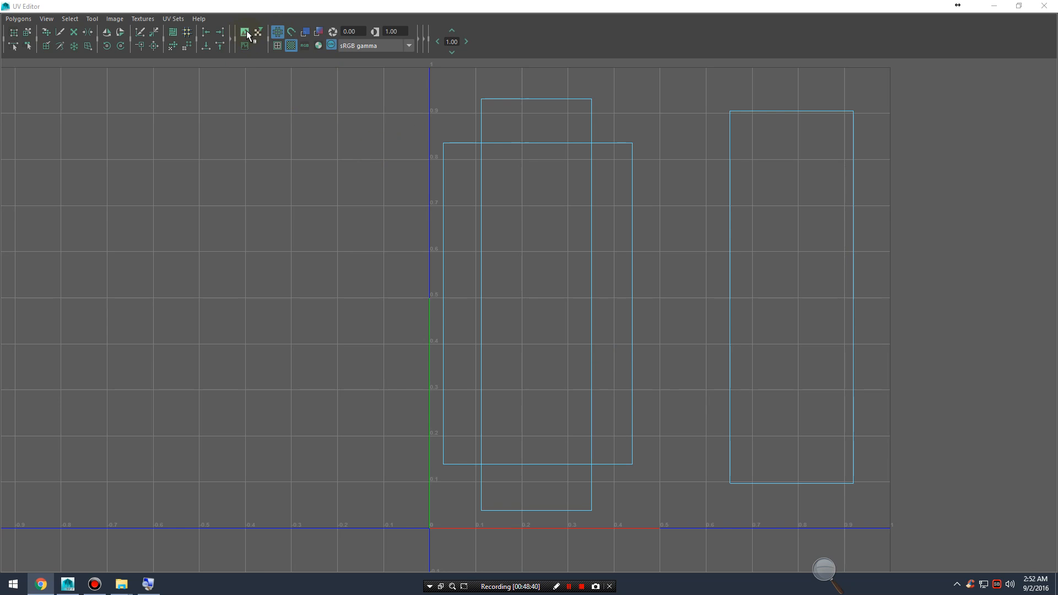
Step: Show and hide the texture image behind the UVs, and turn off the checker pattern display
left_click(246, 33)
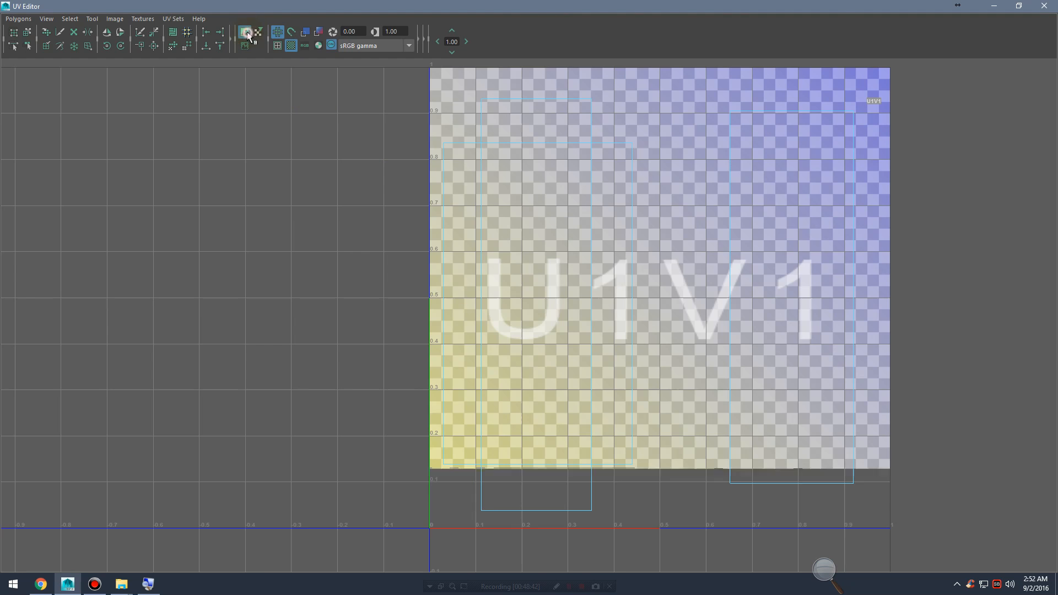
left_click(246, 33)
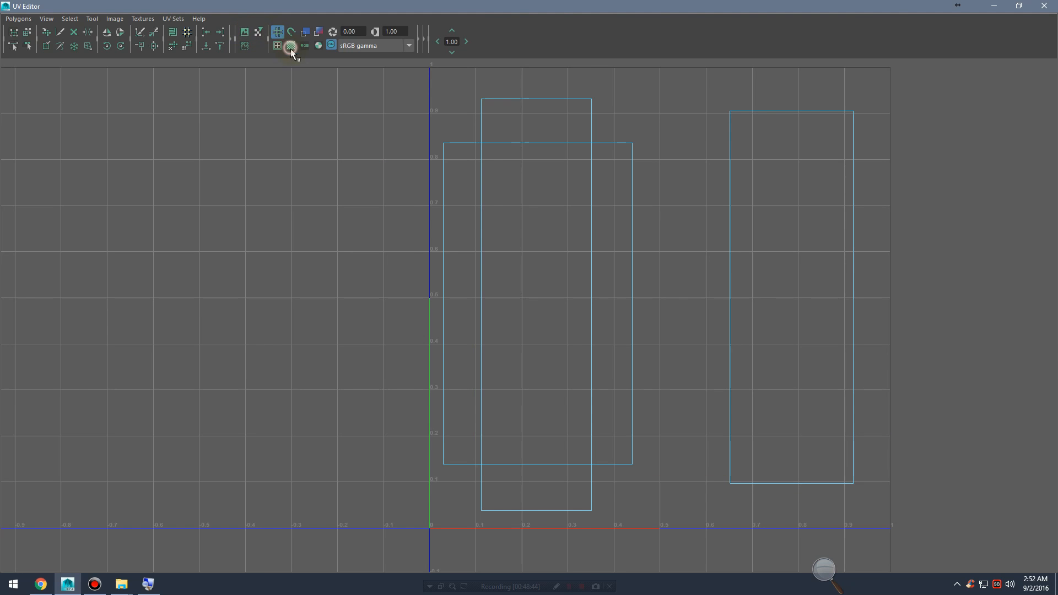
left_click(245, 32)
left_click(246, 33)
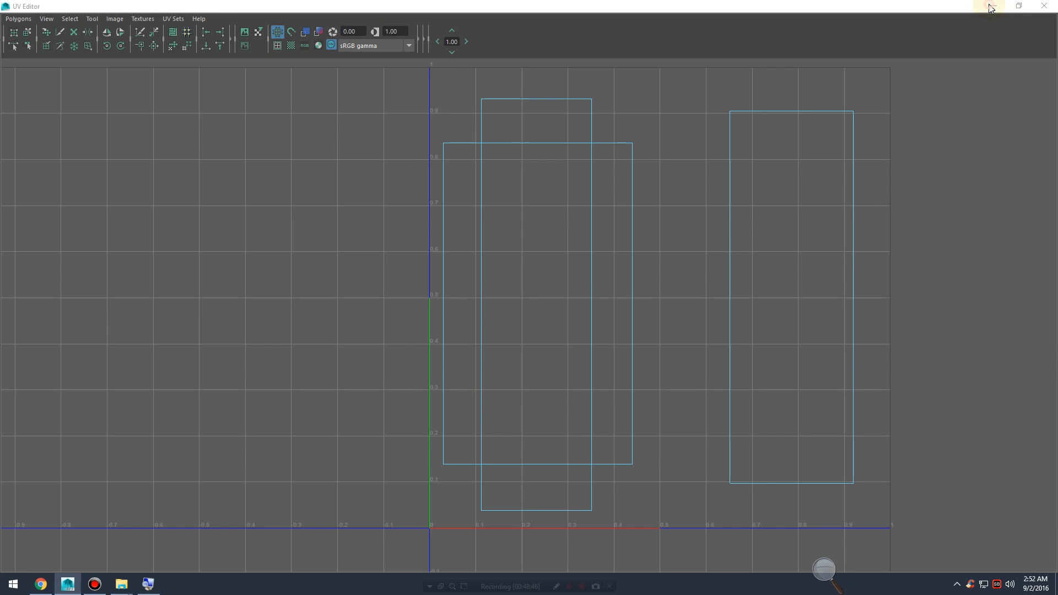
Step: Select the granok_lowpoly character in the 3D viewport and bring up its layout in the UV Editor
left_click(994, 5)
right_click_drag(300, 167, 358, 151)
left_click(286, 164)
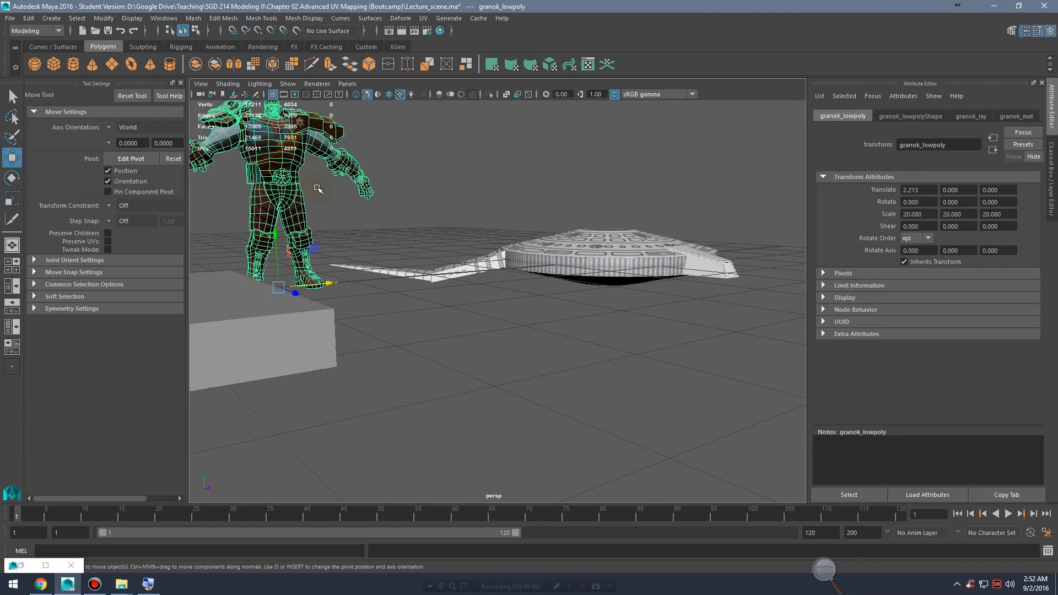
middle_click_drag(362, 199, 601, 339, "alt")
right_click_drag(529, 325, 579, 285, "alt")
middle_click_drag(579, 286, 678, 296, "alt")
left_click_drag(678, 296, 656, 253, "alt")
left_click(45, 566)
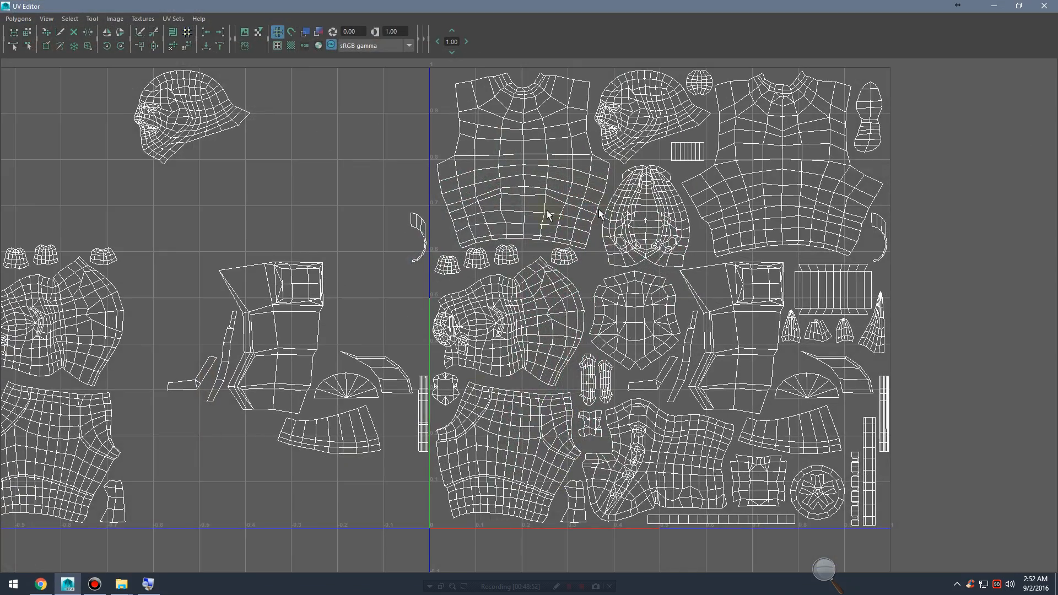
Step: Display the character's texture image behind its UV shells
left_click(244, 32)
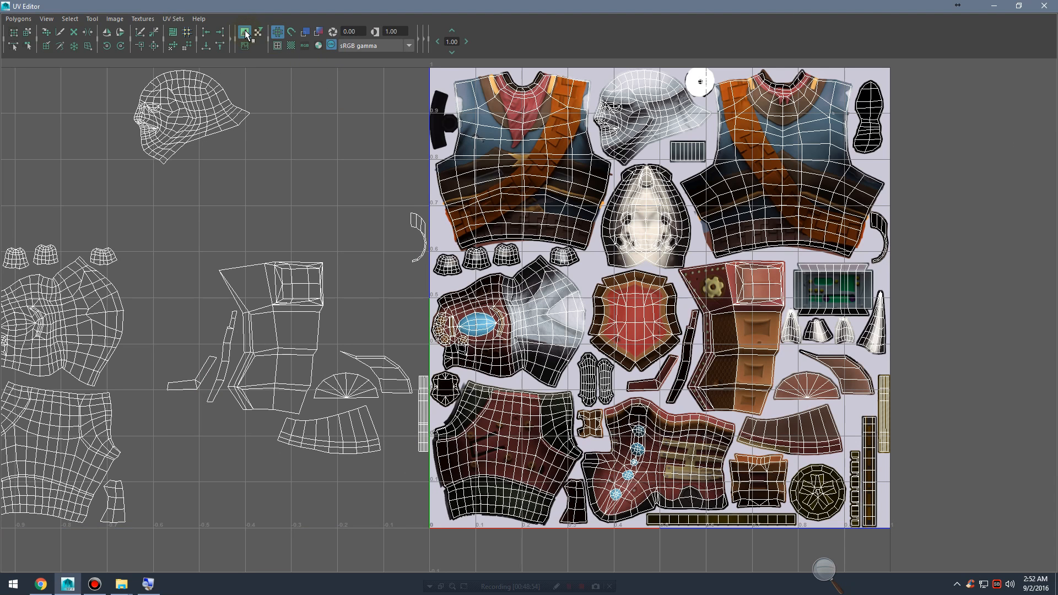
left_click(245, 32)
left_click(245, 32)
key("alt+Tab")
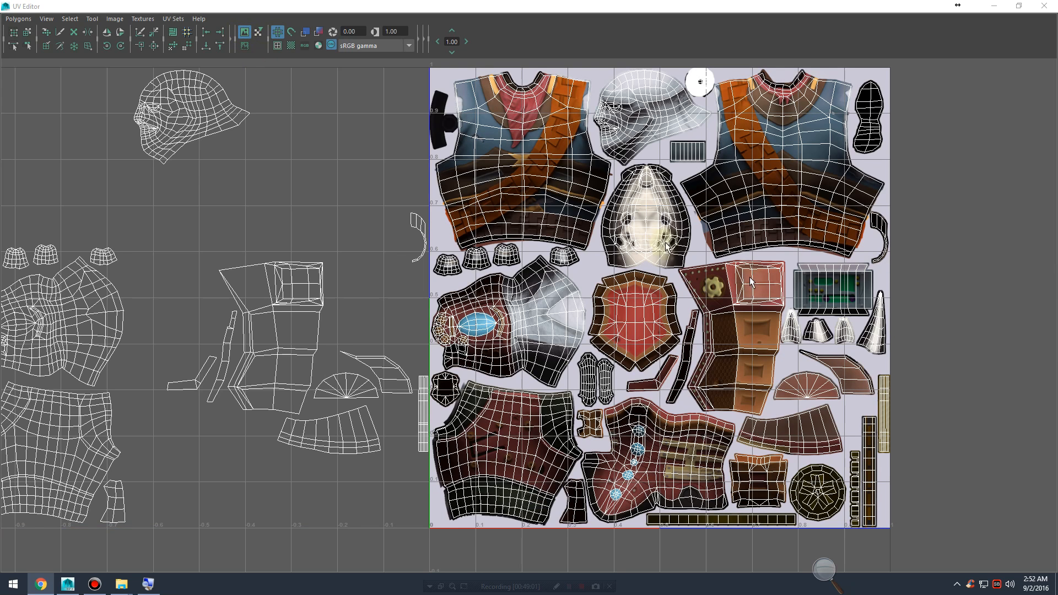
Step: Toggle the dimming of the texture image repeatedly to compare the UV wireframe's contrast, leaving the image at full brightness
left_click(246, 47)
left_click(247, 48)
left_click(245, 48)
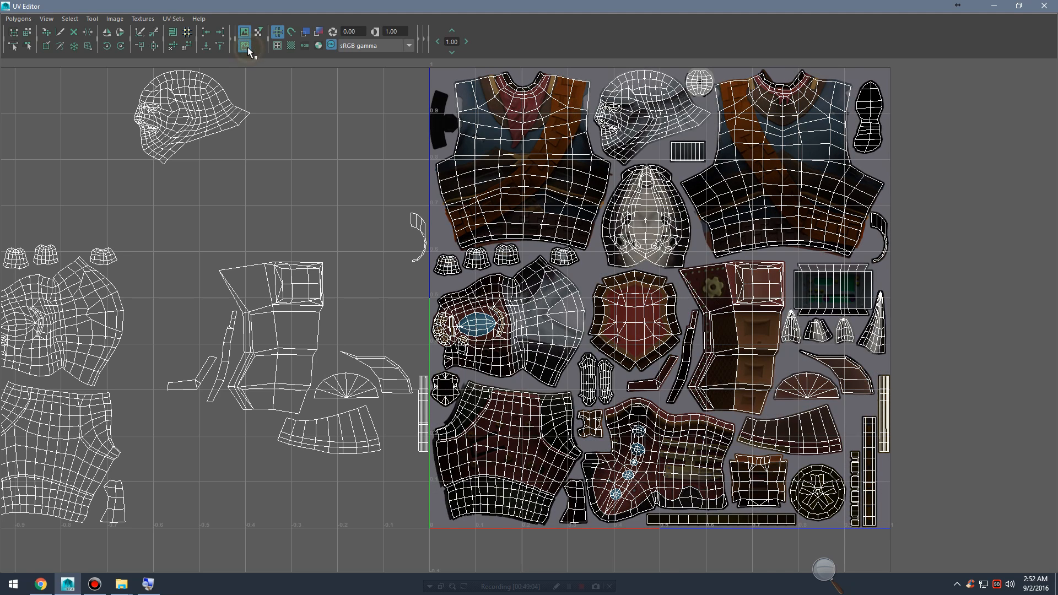
left_click(248, 48)
left_click(247, 48)
left_click(247, 47)
left_click(246, 47)
left_click(247, 32)
left_click(246, 31)
left_click(244, 47)
left_click(243, 48)
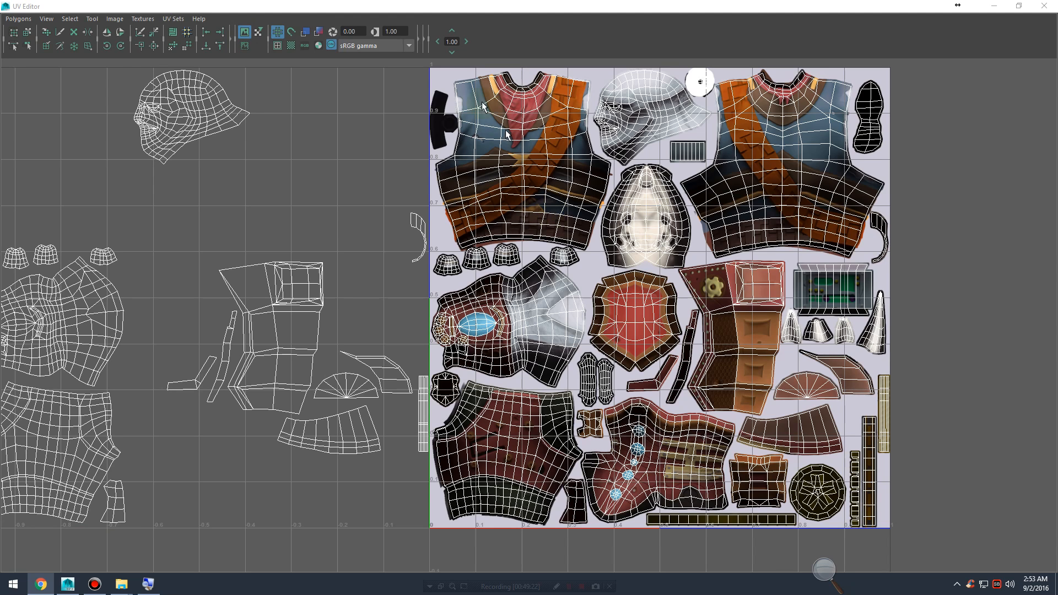
Step: Hide the UV grid to view the textured layout without it, and show the grid again
left_click(277, 32)
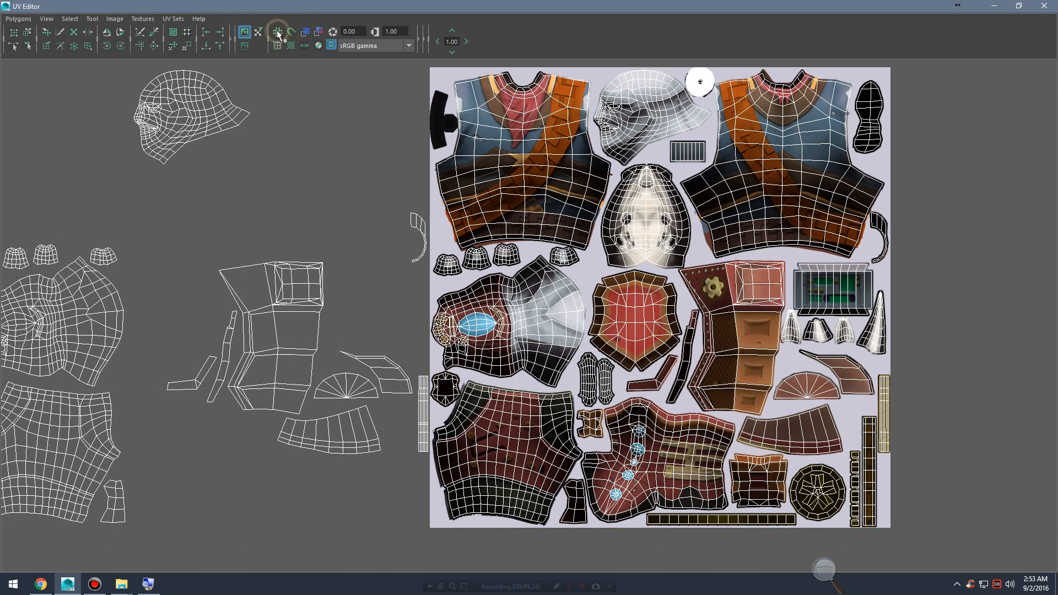
left_click(277, 32)
right_click_drag(560, 221, 408, 153, "alt")
middle_click_drag(627, 223, 596, 310, "alt")
right_click_drag(419, 267, 472, 295, "alt")
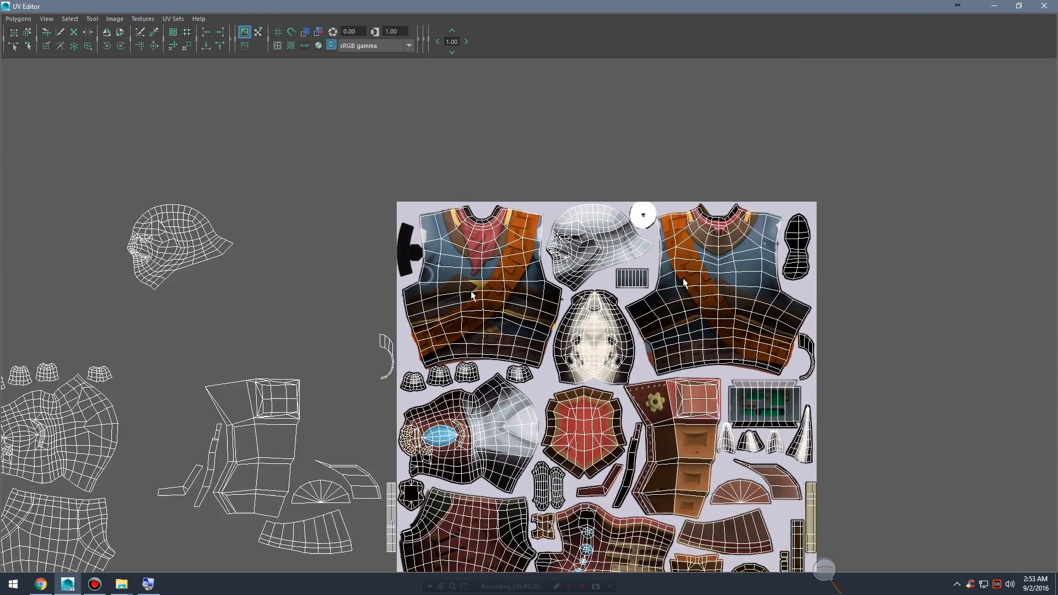
middle_click_drag(408, 327, 419, 232, "alt")
right_click_drag(569, 242, 623, 260, "alt")
middle_click_drag(623, 232, 533, 280, "alt")
right_click_drag(518, 264, 425, 204, "alt")
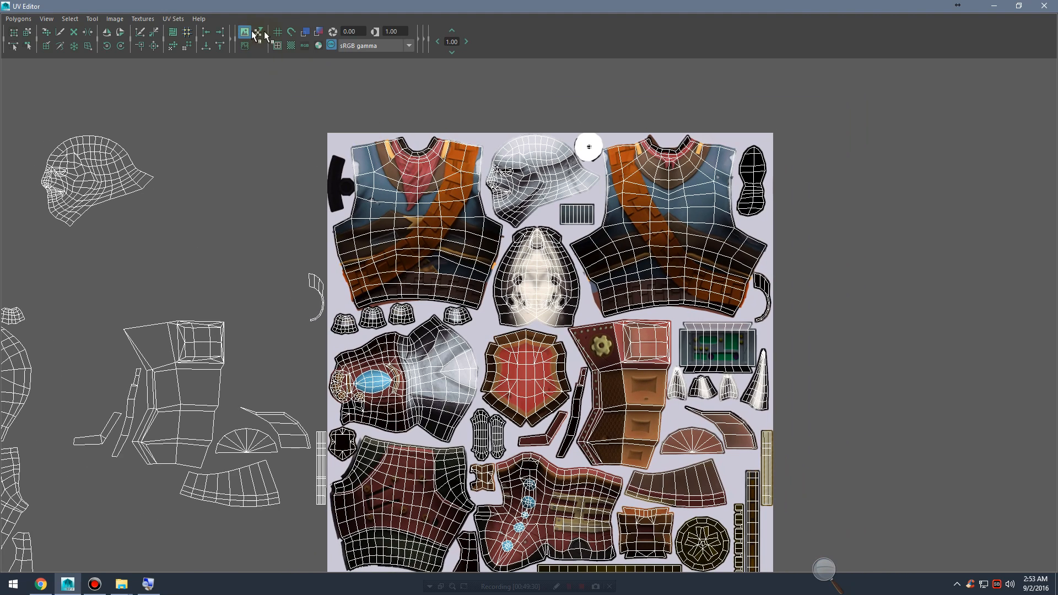
left_click(278, 33)
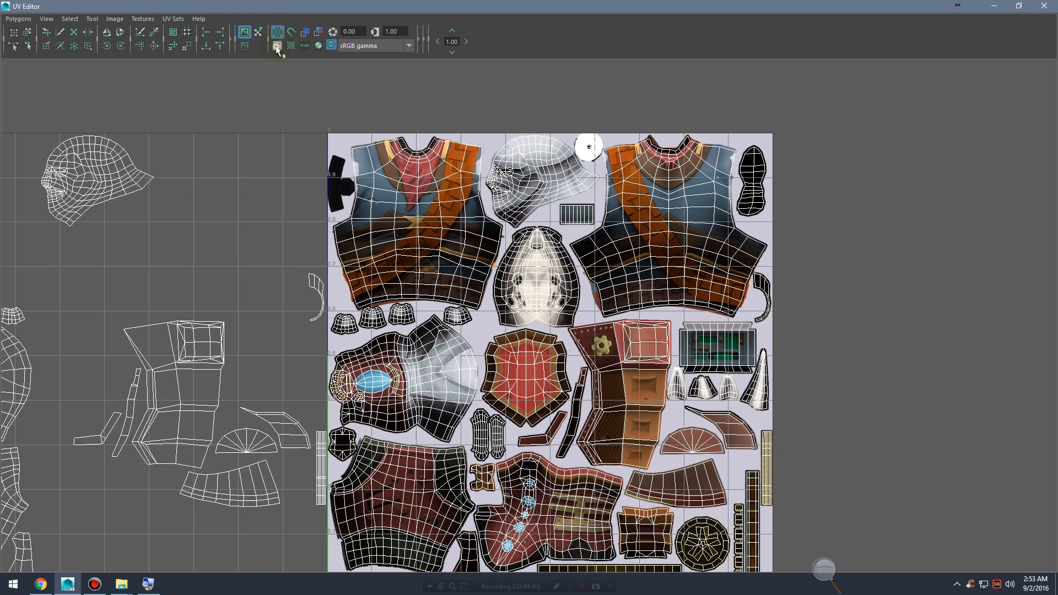
Step: Turn on thick texture borders and examine the shell outlines across the character's torso, head and shield shells
left_click(277, 45)
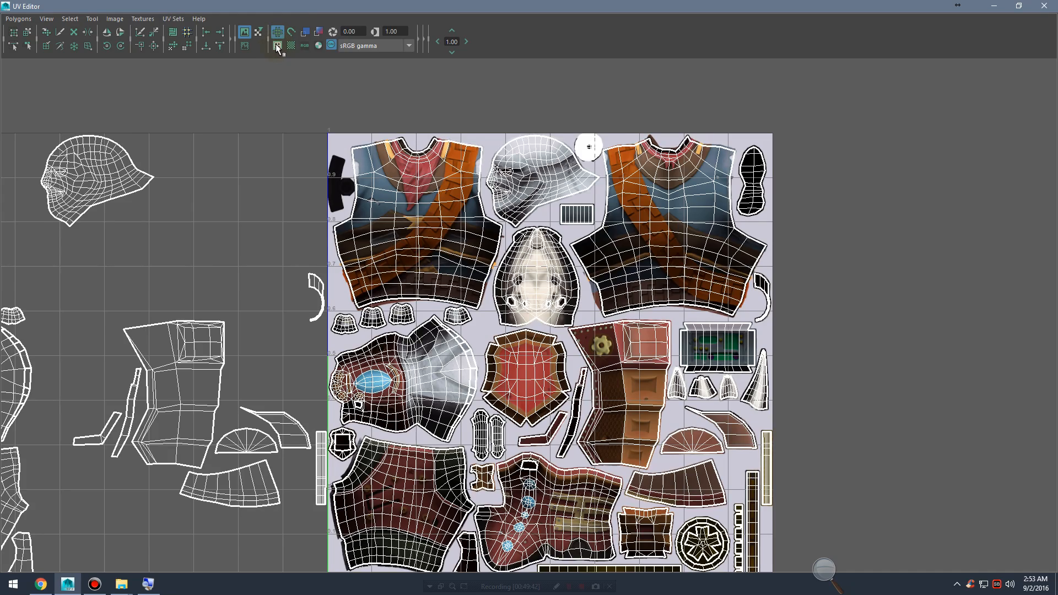
middle_click_drag(468, 184, 473, 126, "alt")
scroll(359, 274, "up", 6)
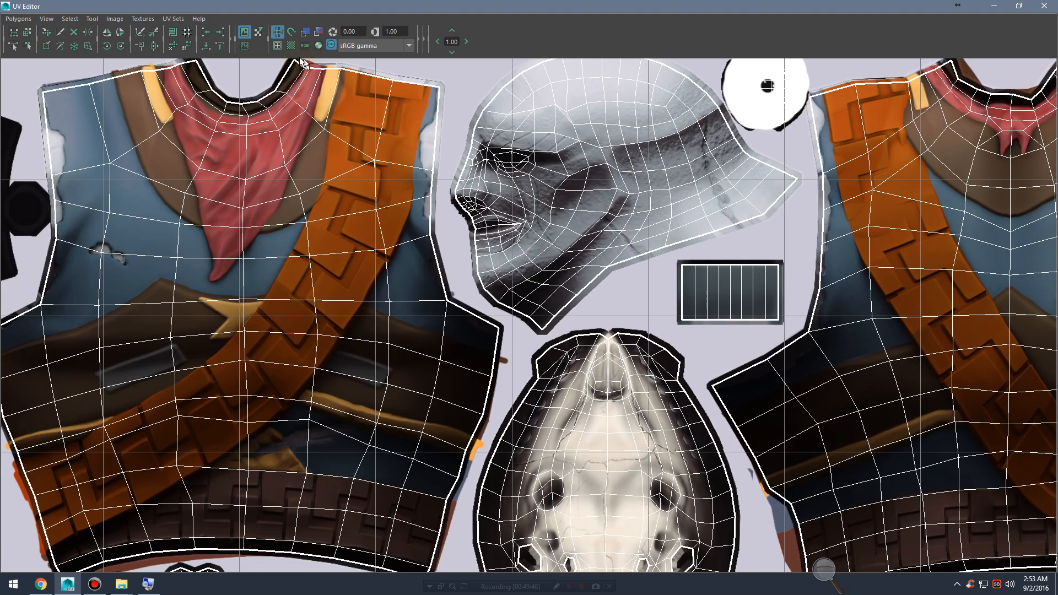
middle_click_drag(940, 198, 574, 250, "alt")
scroll(570, 243, "down", 1)
middle_click_drag(739, 374, 642, 220, "alt")
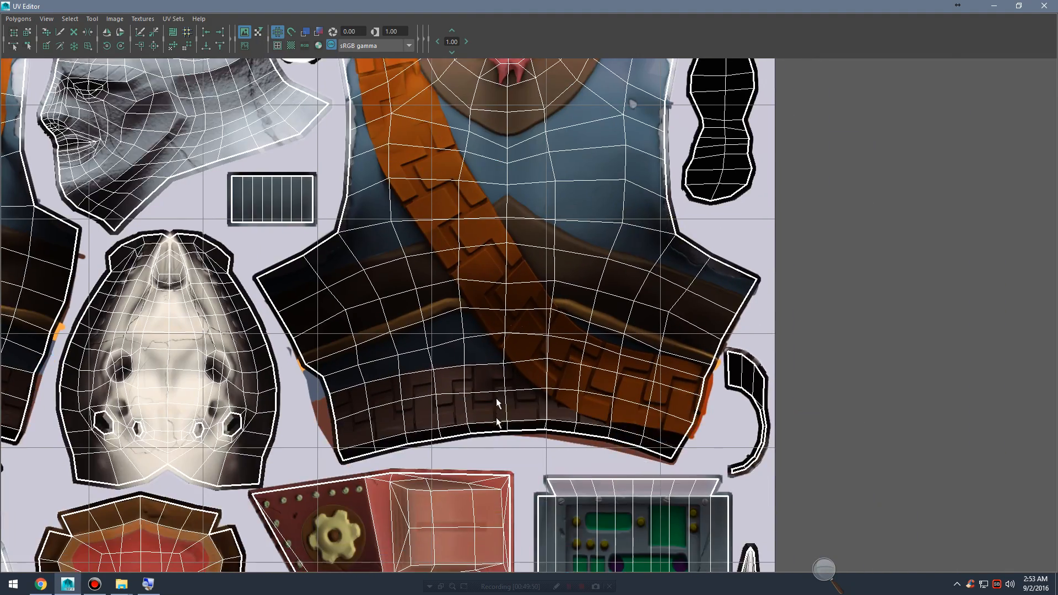
middle_click_drag(496, 418, 856, 255, "alt")
scroll(373, 260, "down", 3)
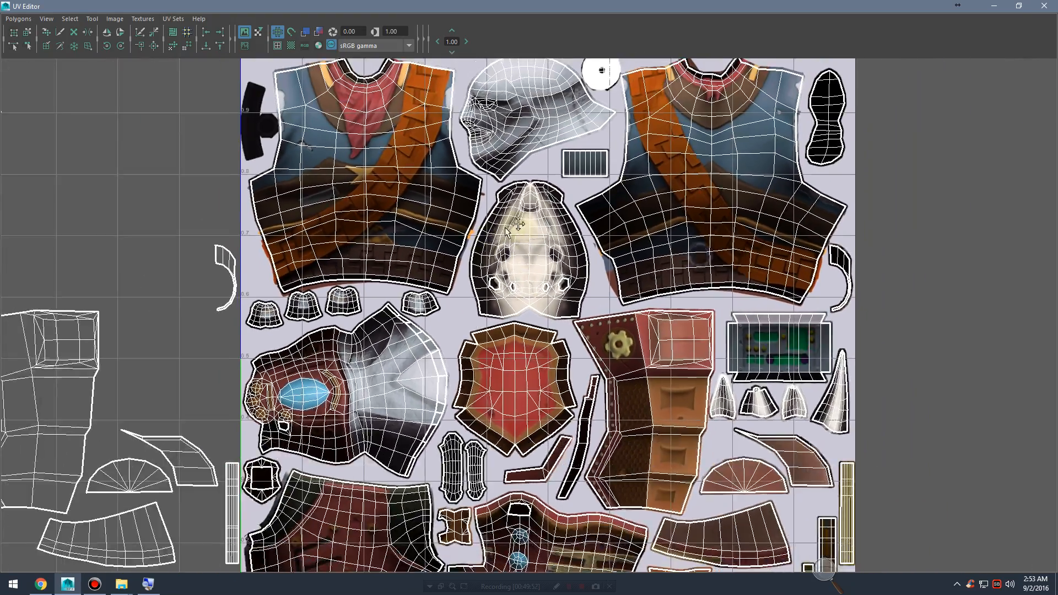
middle_click_drag(507, 231, 539, 152, "alt")
scroll(551, 289, "up", 5)
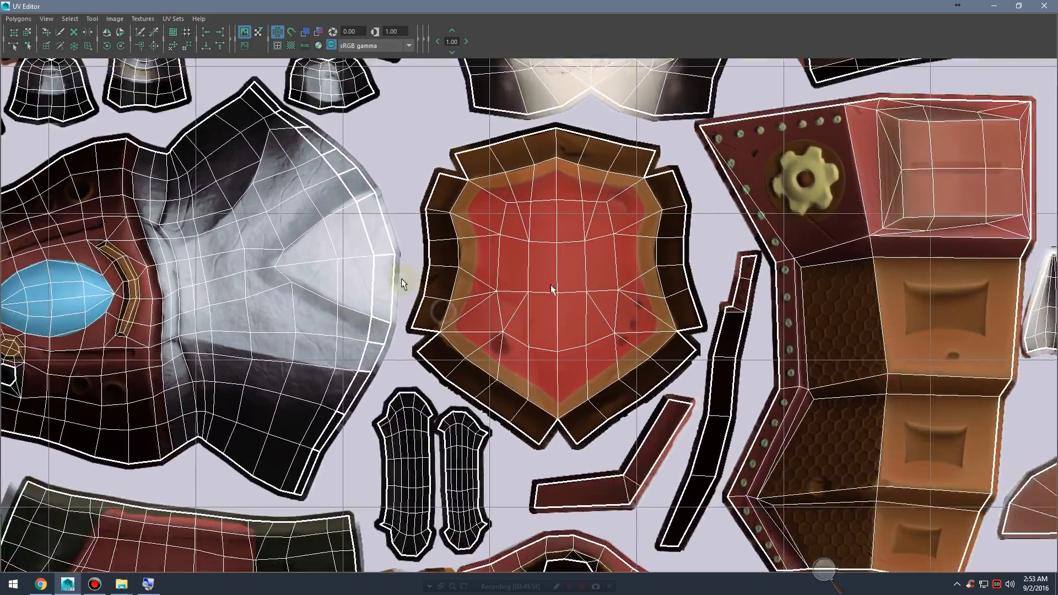
scroll(402, 284, "up", 2)
Step: Pick UVs along the thick border of the shell beside the red shield, try moving the inner one, and undo the move
right_click_drag(321, 231, 344, 229)
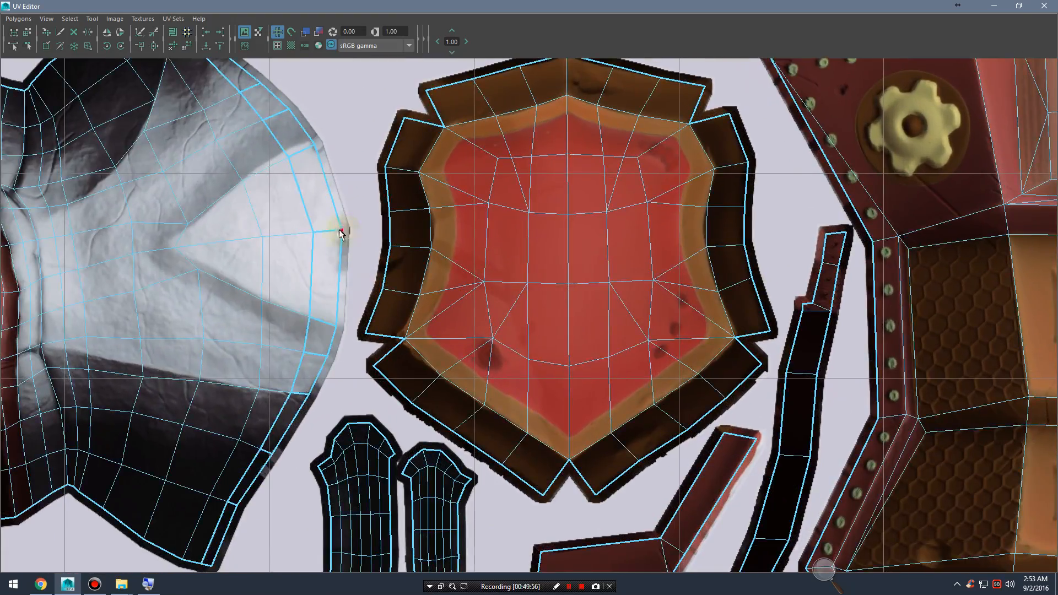
left_click(340, 231)
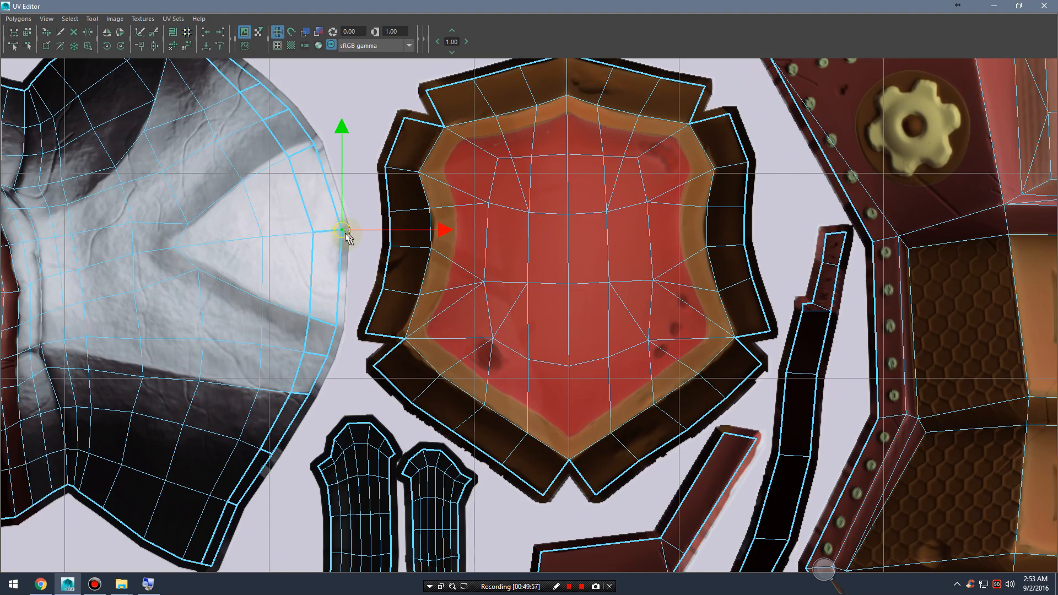
left_click(313, 232)
mouse_move(314, 232)
left_mouse_down()
mouse_move(310, 211)
mouse_move(312, 241)
left_mouse_up()
key("z")
right_click_drag(357, 246, 421, 162, "alt")
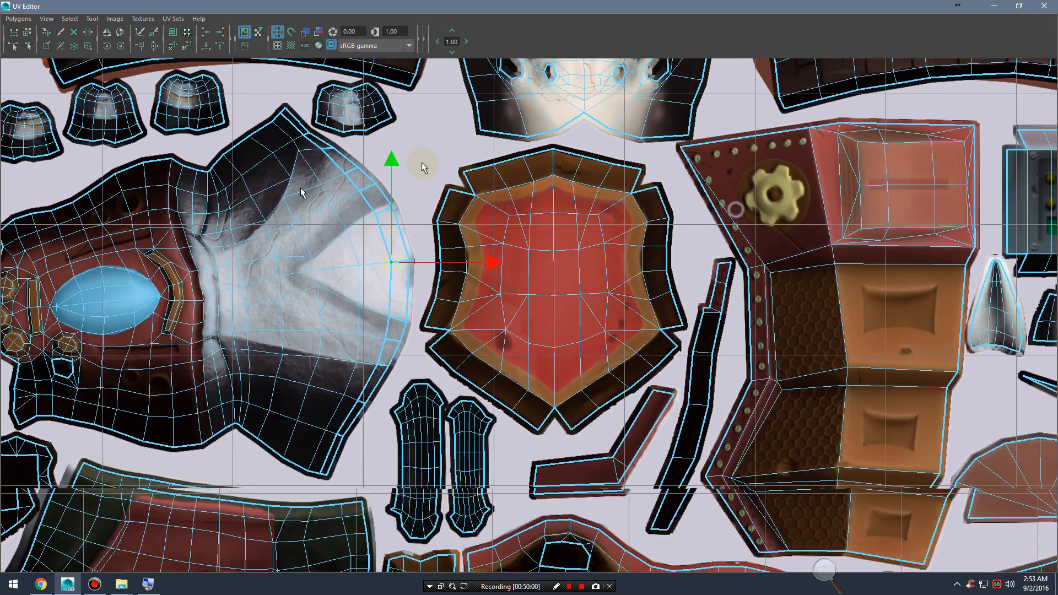
middle_click_drag(422, 162, 432, 296, "alt")
right_click_drag(676, 193, 496, 165, "alt")
middle_click_drag(599, 140, 600, 194, "alt")
right_click_drag(601, 194, 568, 187, "alt")
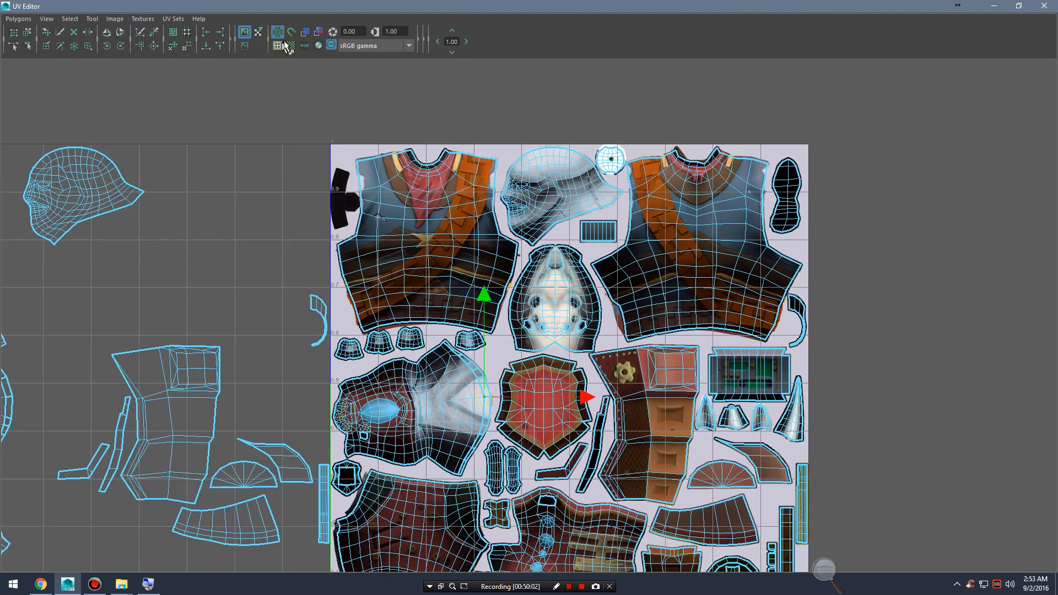
Step: Turn the checker pattern display back on for the character's UVs
left_click(289, 46)
left_click(292, 47)
left_click(292, 48)
right_click_drag(747, 259, 491, 277, "alt")
middle_click_drag(491, 277, 524, 214, "alt")
right_click_drag(551, 243, 802, 282, "alt")
right_click_drag(606, 278, 752, 280, "alt")
Step: Return to the 3D viewport, deselect the character, and examine the checker pattern across its torso, arms and legs
left_click(994, 6)
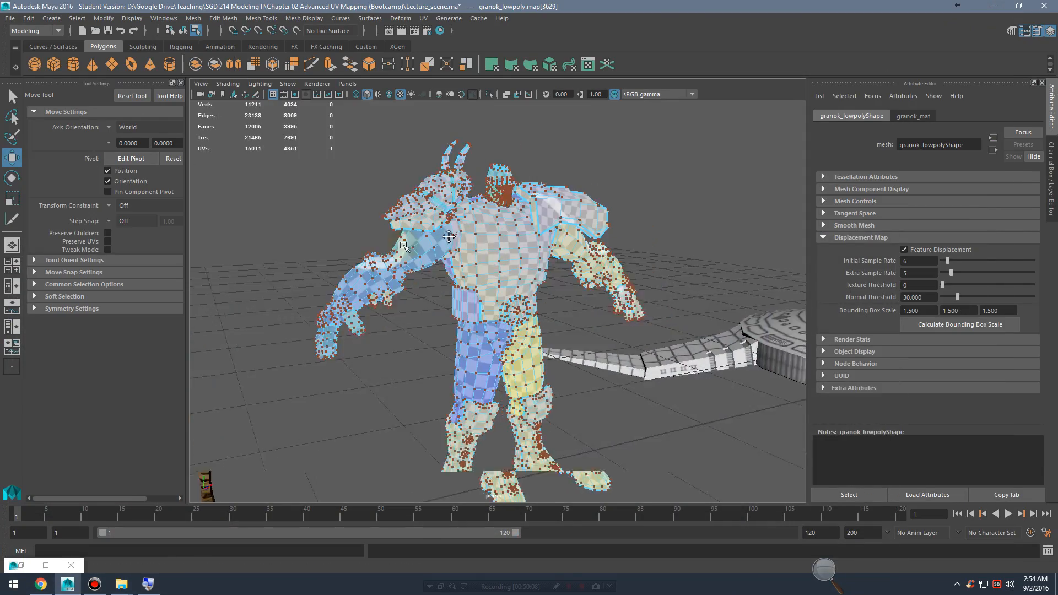
right_click_drag(405, 245, 560, 216, "alt")
scroll(684, 271, "down", 6)
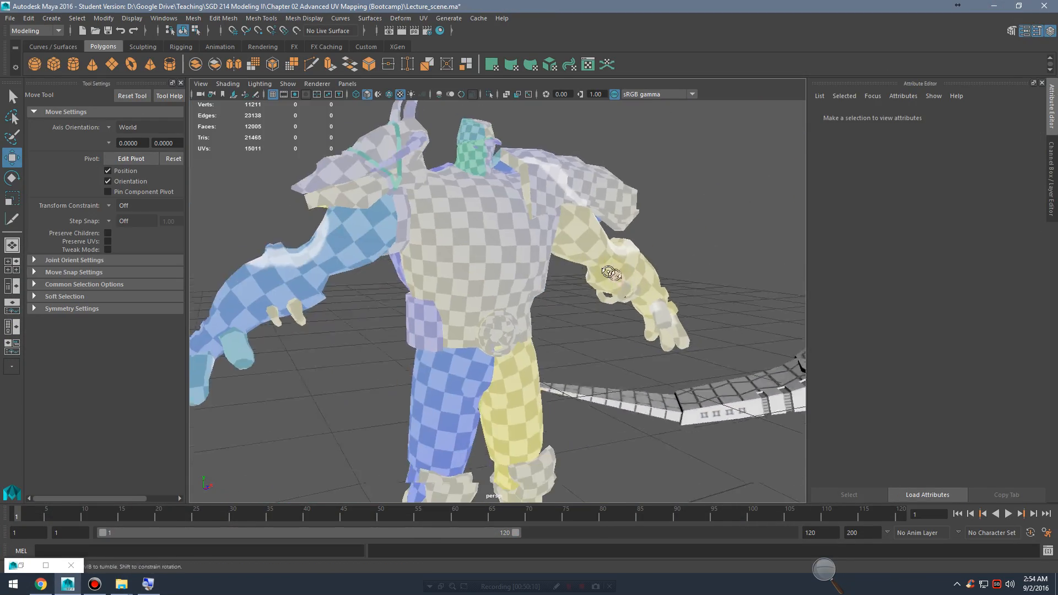
left_click_drag(607, 274, 472, 281, "alt")
left_click_drag(539, 282, 659, 264, "alt")
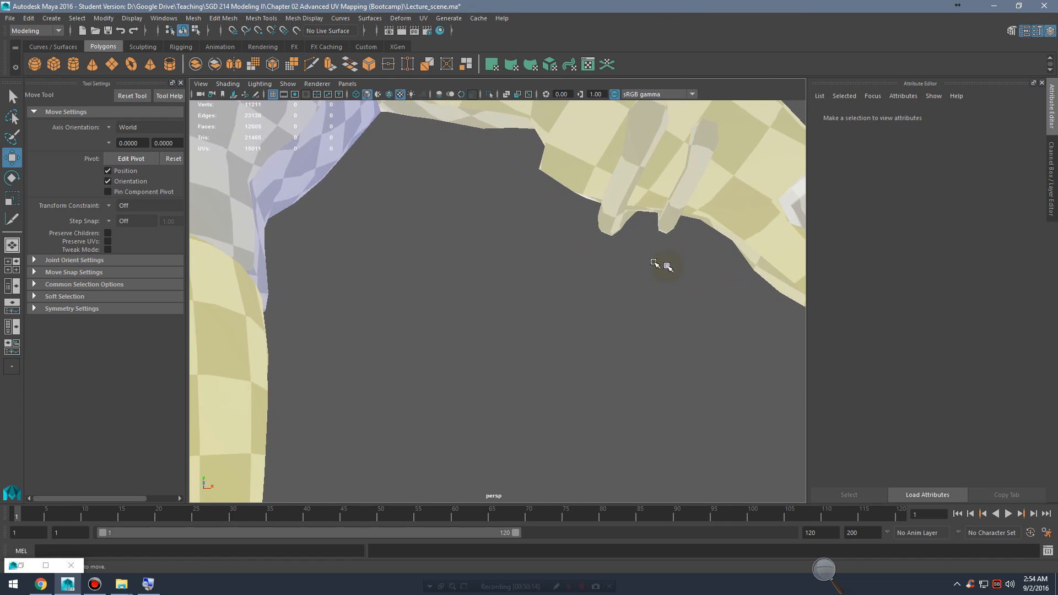
Step: Select the Readability_Cube_Bad object in the scene and bring up its UVs in the UV Editor
right_click_drag(659, 263, 621, 288, "alt")
left_click_drag(546, 292, 605, 320, "alt")
left_click(538, 359)
right_click_drag(605, 319, 645, 281, "alt")
middle_click_drag(645, 281, 665, 347, "alt")
left_click_drag(666, 347, 574, 321, "alt")
right_click_drag(640, 298, 524, 290, "alt")
middle_click_drag(524, 290, 559, 295, "alt")
left_click_drag(559, 294, 599, 302, "alt")
right_click_drag(598, 302, 494, 254, "alt")
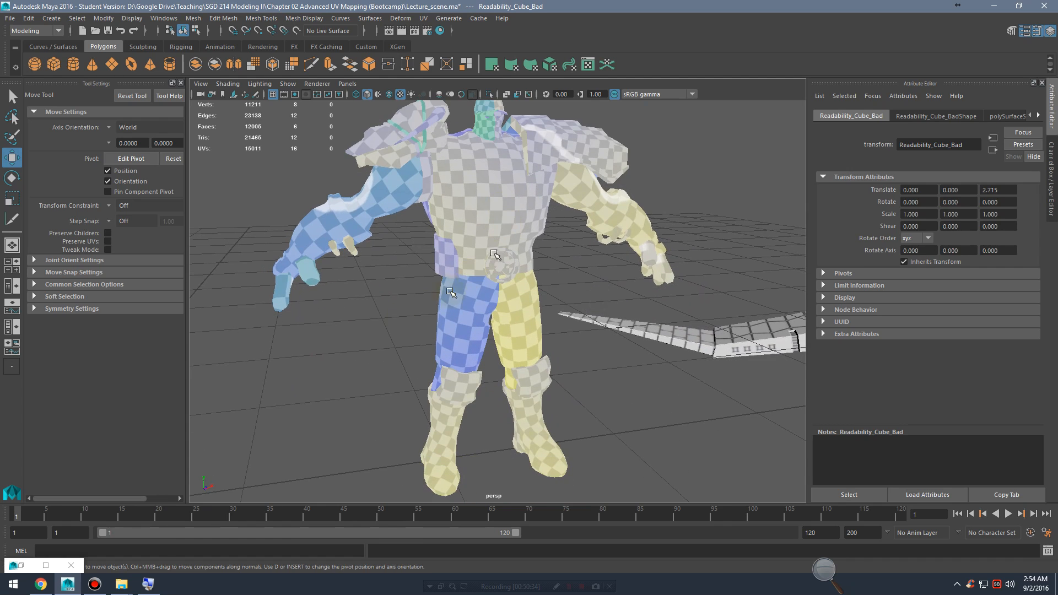
left_click(22, 565)
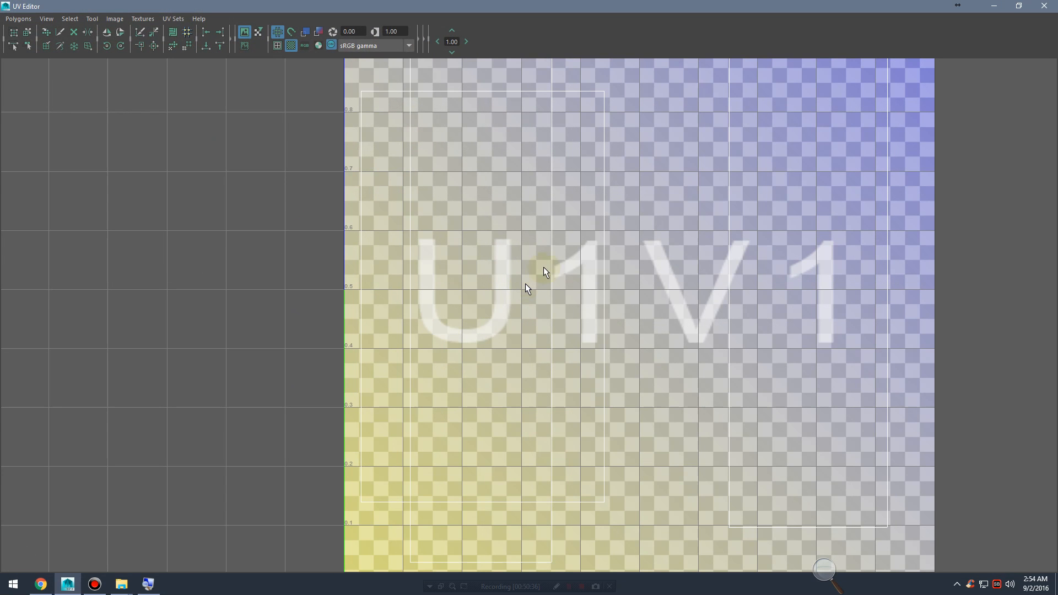
Step: Hide the checker pattern in the UV Editor, shade the cube's UV shells and frame them
left_click(291, 48)
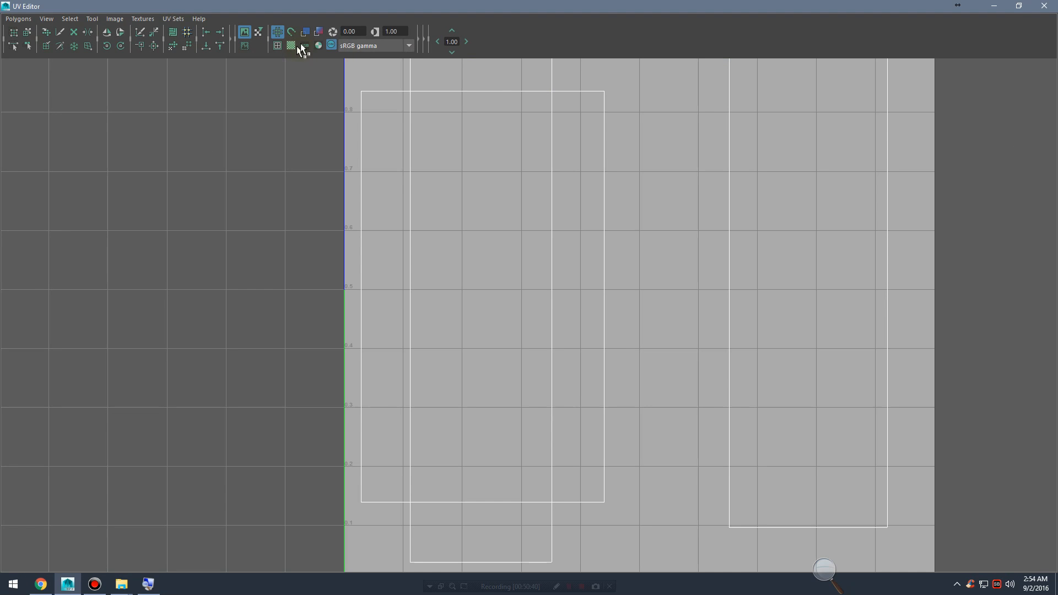
left_click(304, 35)
key("f")
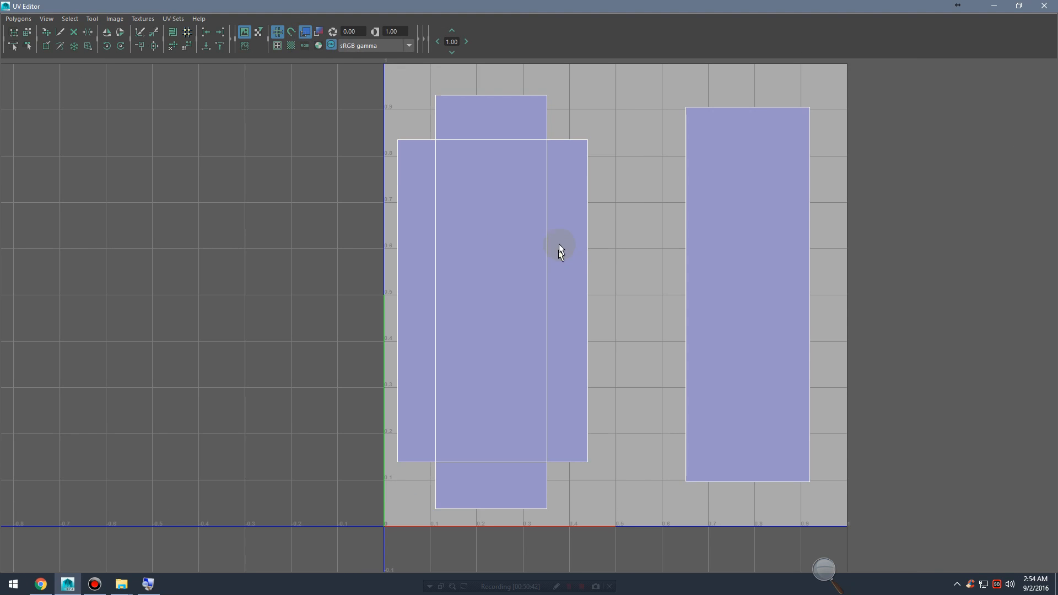
left_click(306, 34)
left_click(305, 34)
middle_click_drag(478, 141, 456, 181, "alt")
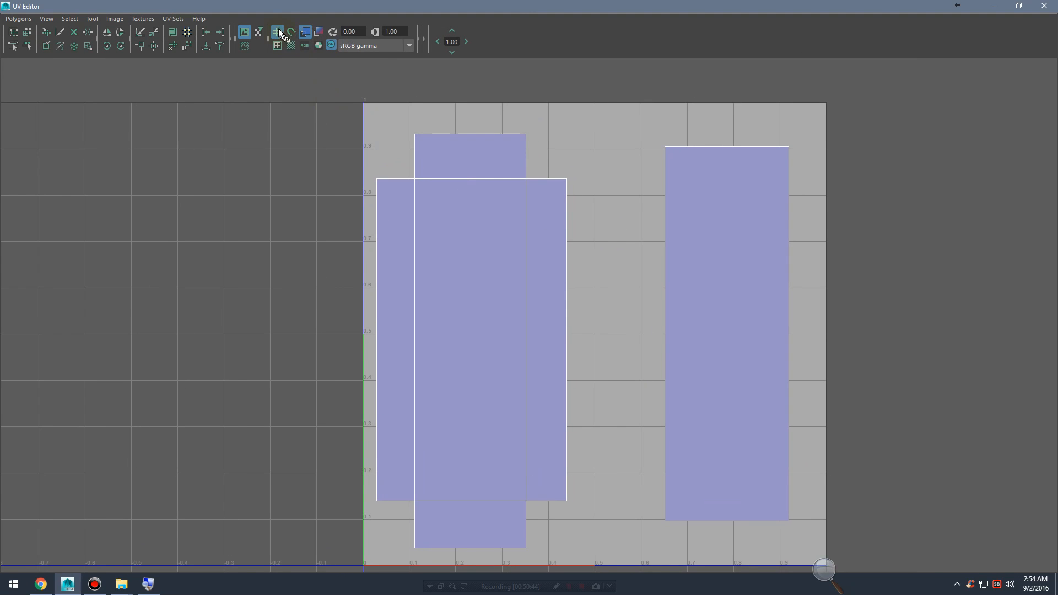
Step: Toggle the texture image and its dimming in the UV Editor, restoring both to their original state
left_click(244, 32)
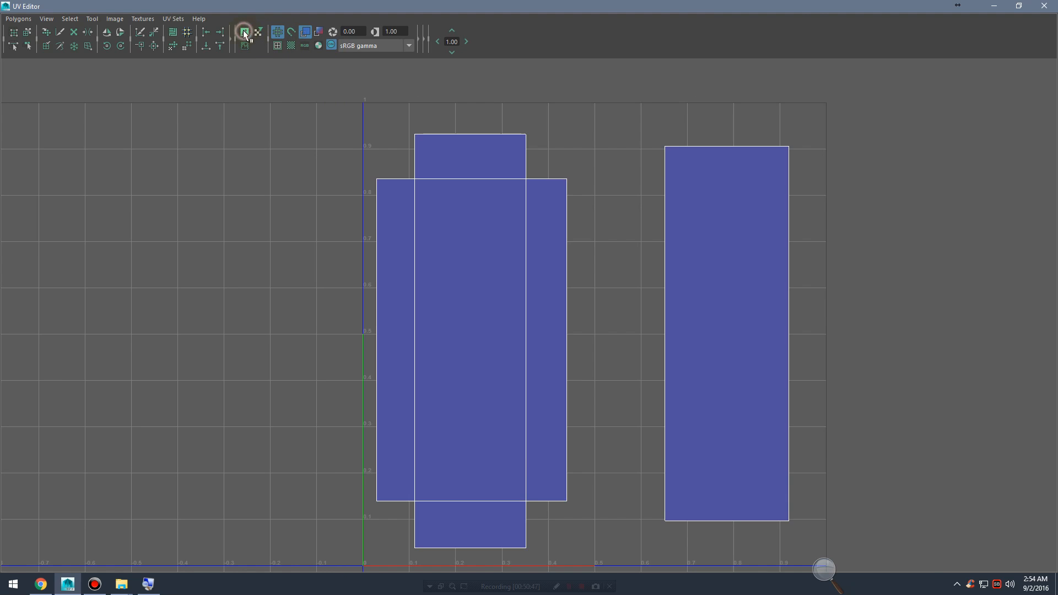
left_click(244, 32)
left_click(244, 46)
left_click(244, 46)
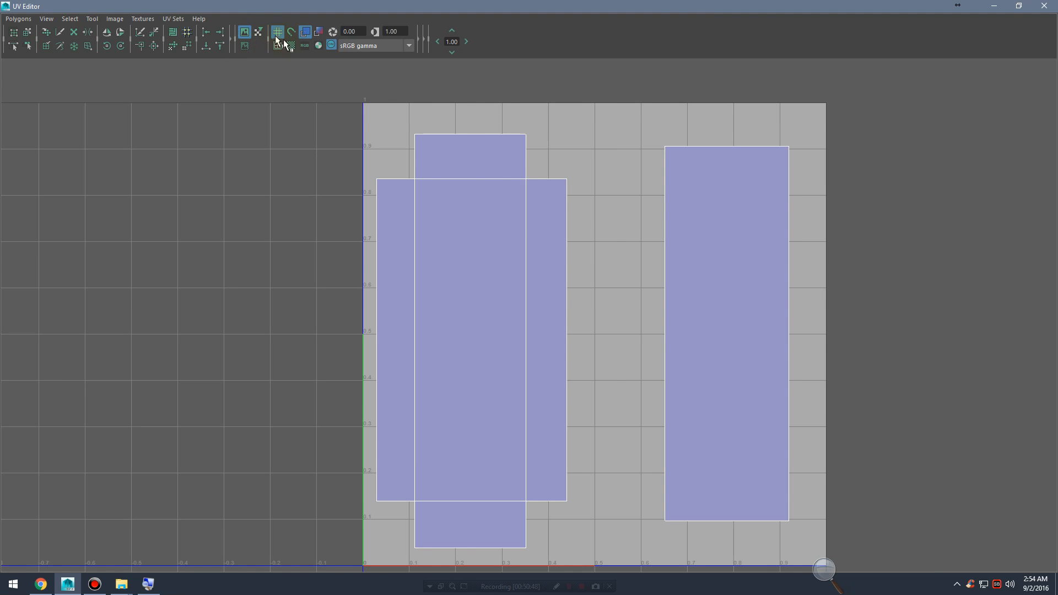
Step: Display thick texture borders around the cube's UV shells and toggle the UV grid off and on
left_click(278, 46)
left_click(278, 46)
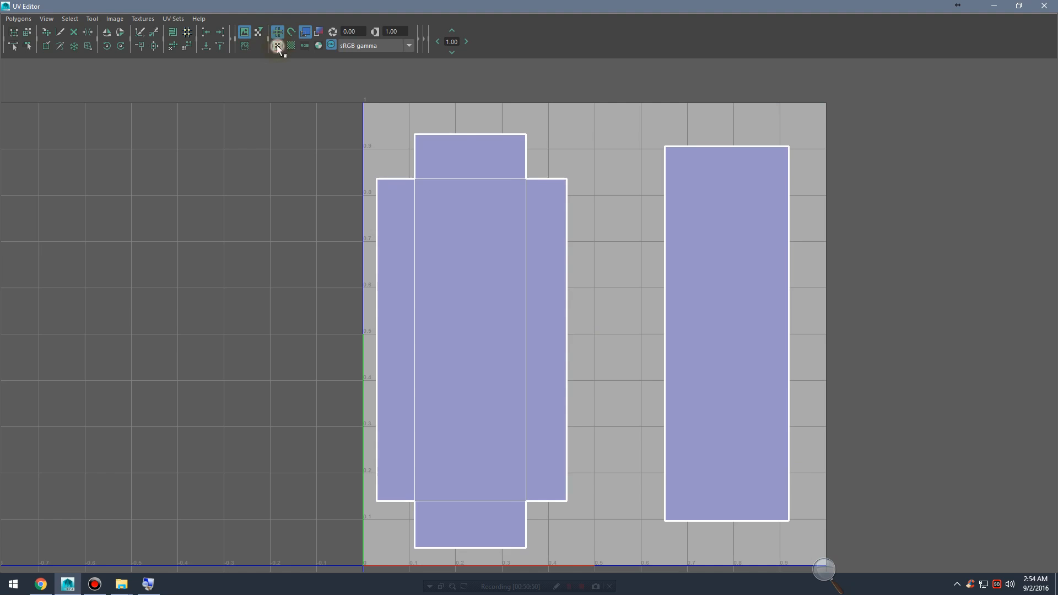
left_click(277, 31)
left_click(278, 31)
Step: Turn off color management in the UV Editor and toggle the shell shading off and back on
left_click(305, 31)
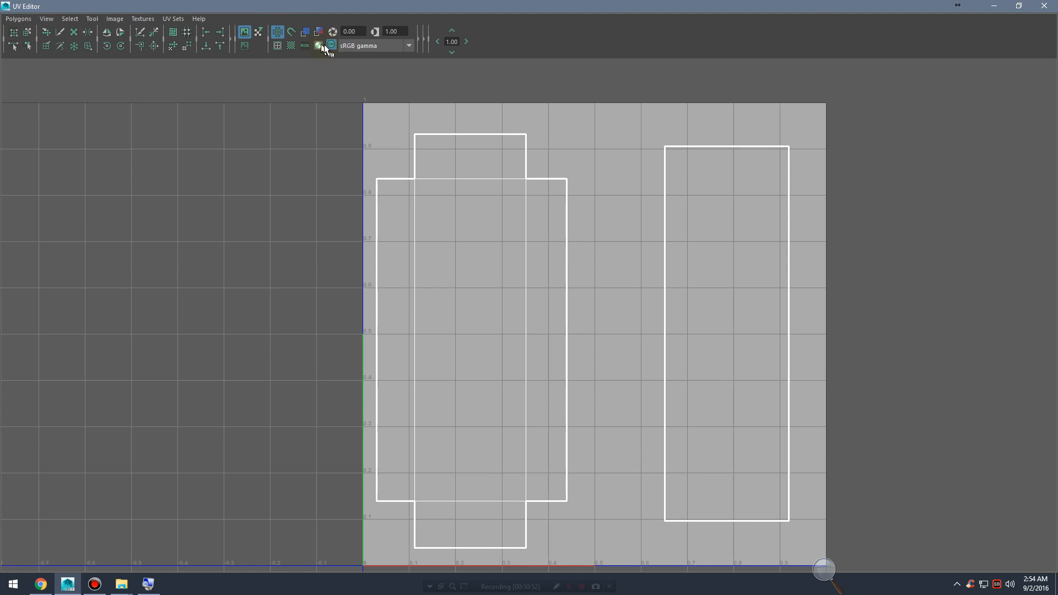
left_click(331, 46)
left_click(301, 32)
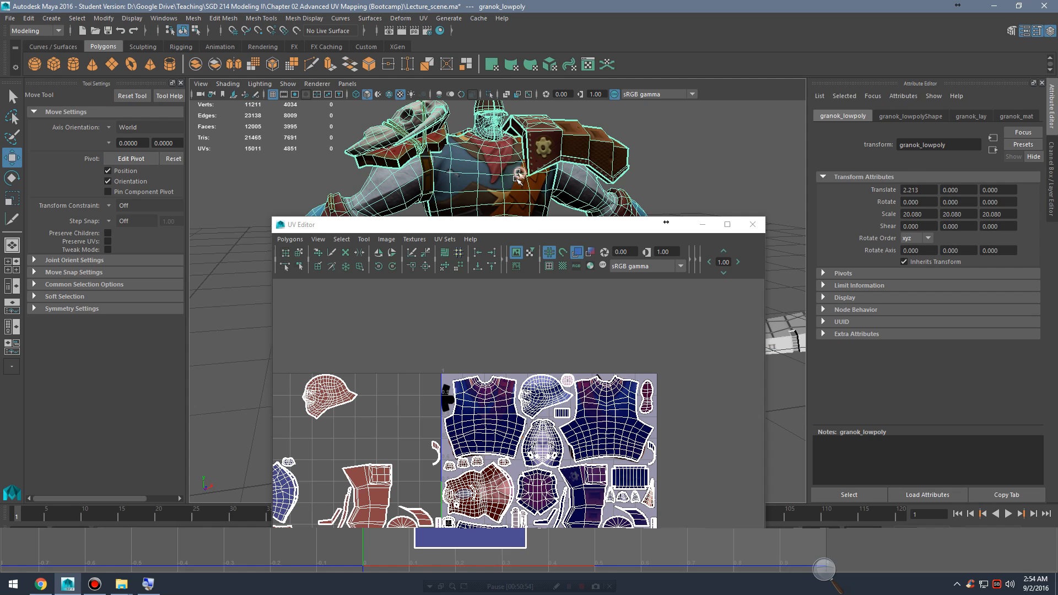
Step: Show the granok_lowpoly character's UV layout in the maximized UV Editor, centred on the 0–1 tile
left_click_drag(536, 222, 485, 0)
scroll(518, 215, "up", 2)
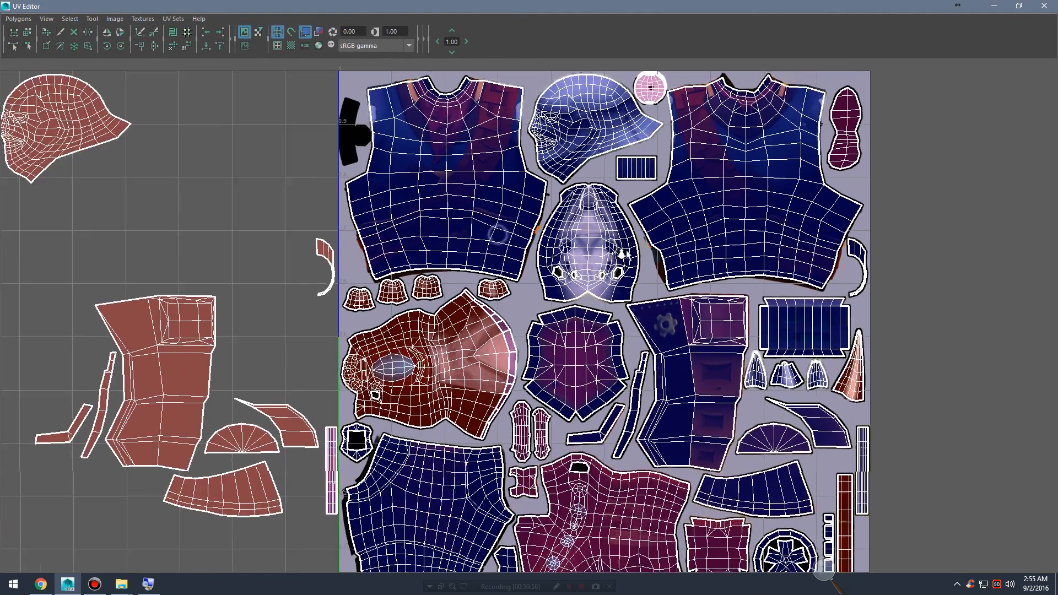
middle_click_drag(491, 226, 442, 281, "alt")
scroll(398, 93, "up", 1)
Step: Dim the texture image behind the character's UVs and toggle the shell shading off and back on
left_click(305, 32)
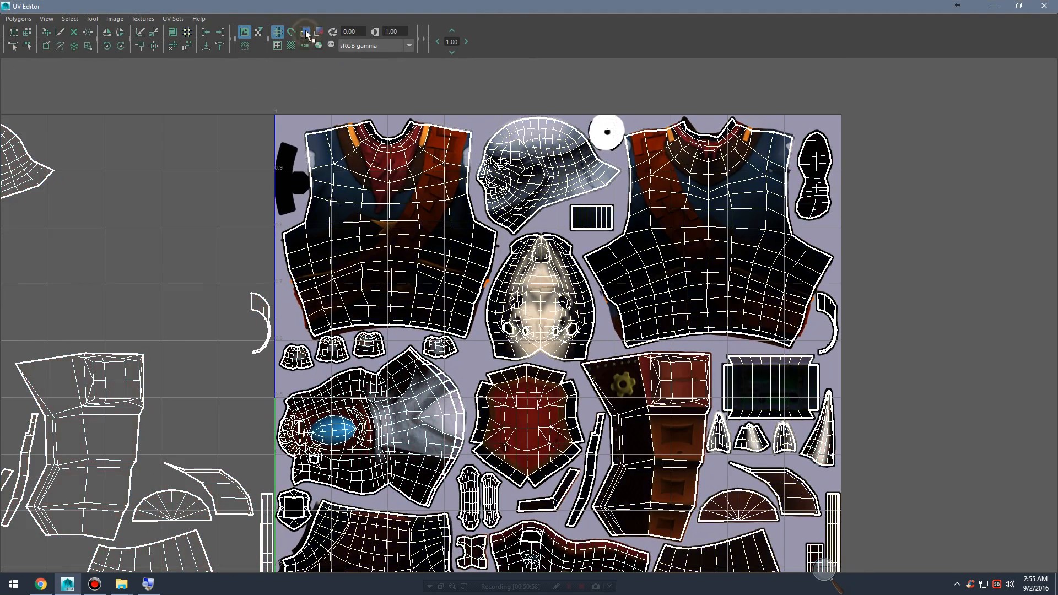
left_click(243, 46)
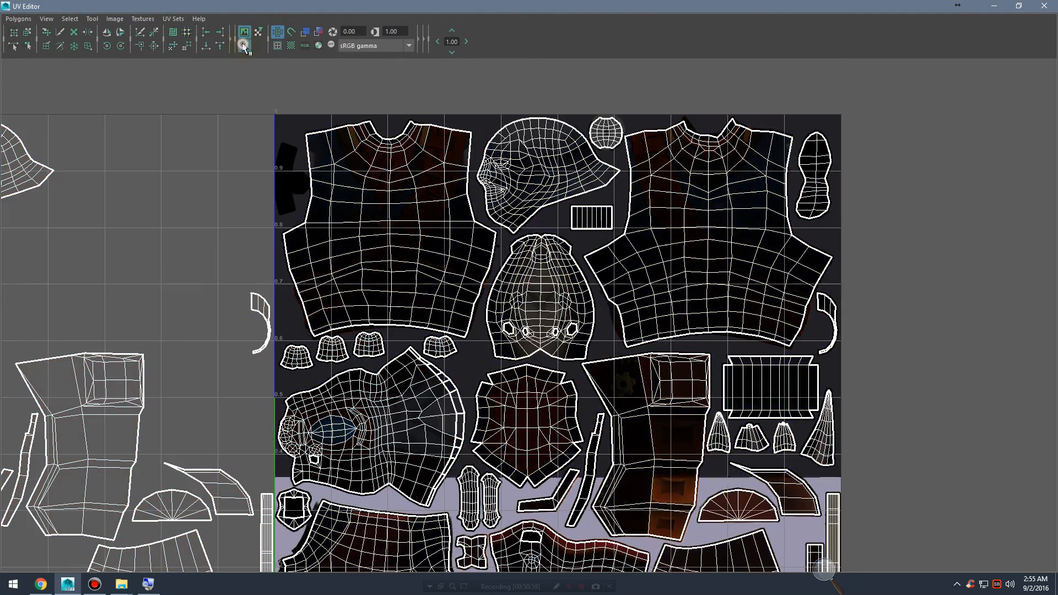
left_click(316, 33)
scroll(502, 288, "down", 2)
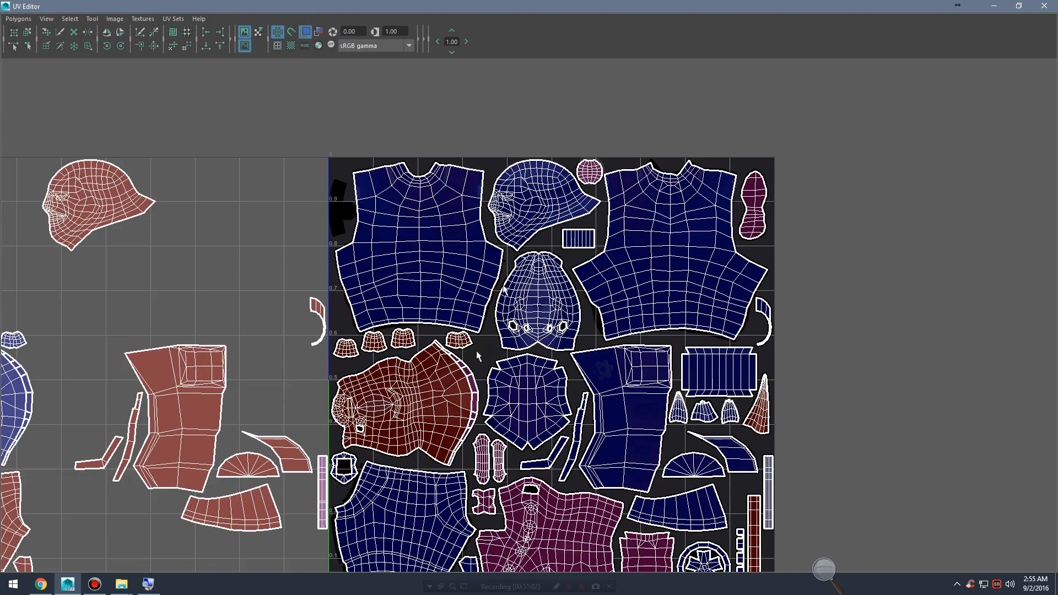
middle_click_drag(236, 314, 455, 278, "alt")
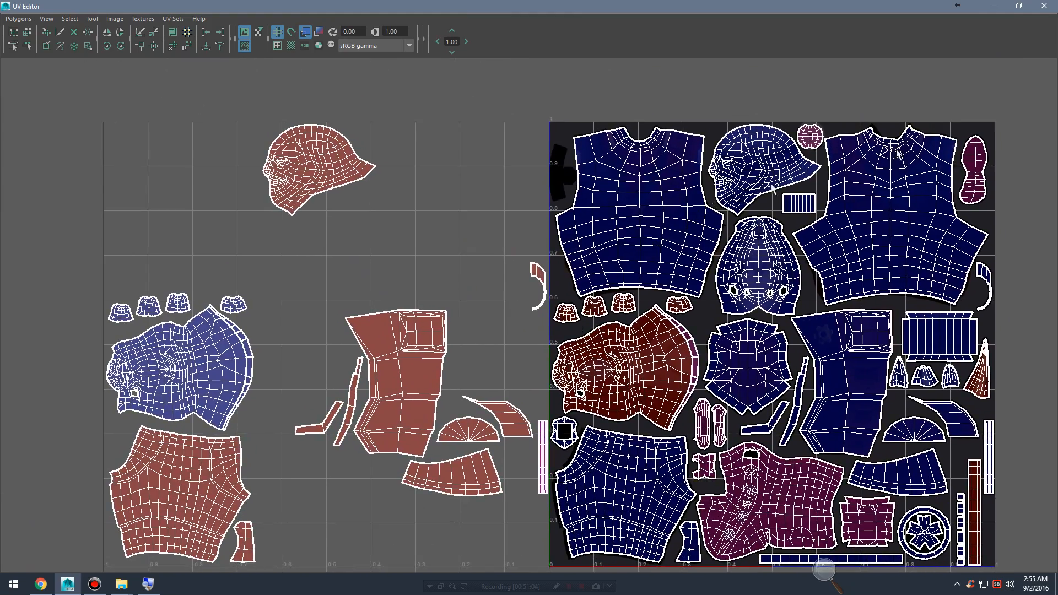
middle_click_drag(725, 383, 667, 334, "alt")
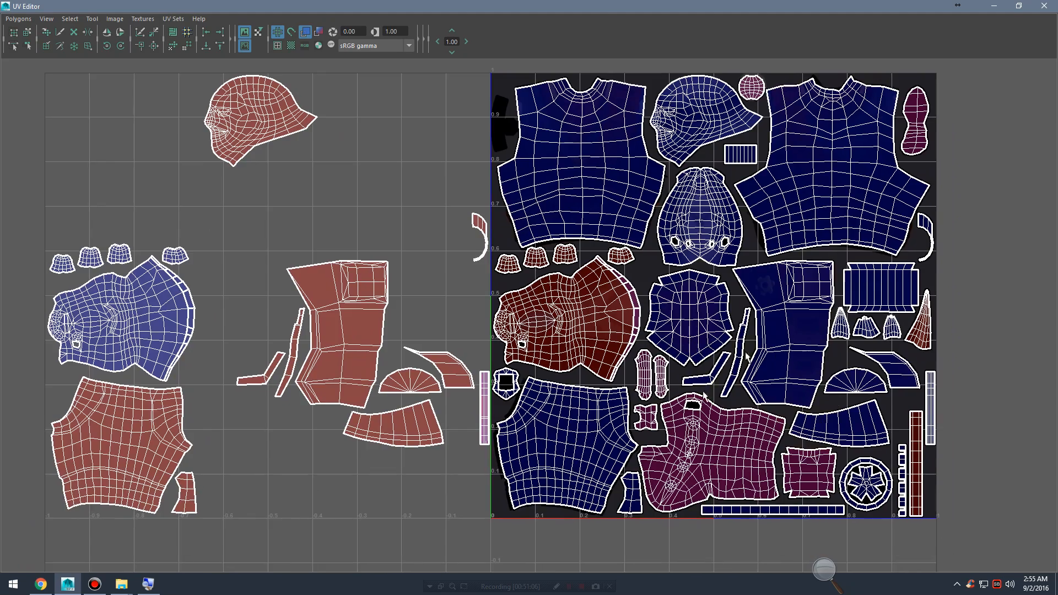
middle_click_drag(744, 352, 689, 440, "alt")
scroll(710, 349, "up", 3)
middle_click_drag(710, 352, 681, 281, "alt")
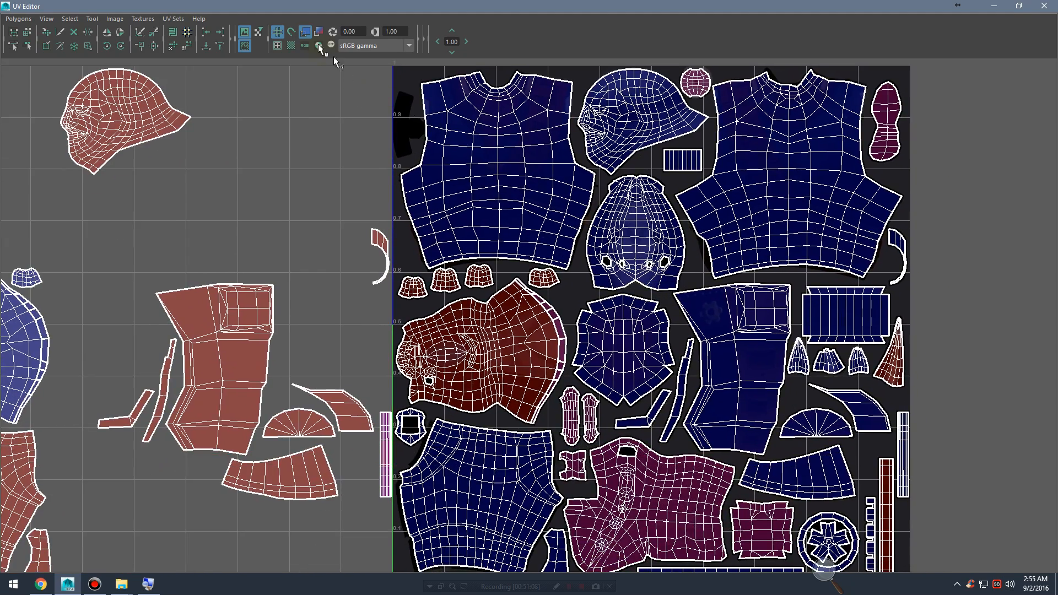
Step: Replace the shaded display of the character's UV shells with the UV distortion display
left_click(305, 32)
left_click(317, 32)
mouse_move(374, 74)
middle_mouse_down("alt")
mouse_move(389, 91)
mouse_move(415, 80)
middle_mouse_up("alt")
left_click(317, 32)
left_click(319, 32)
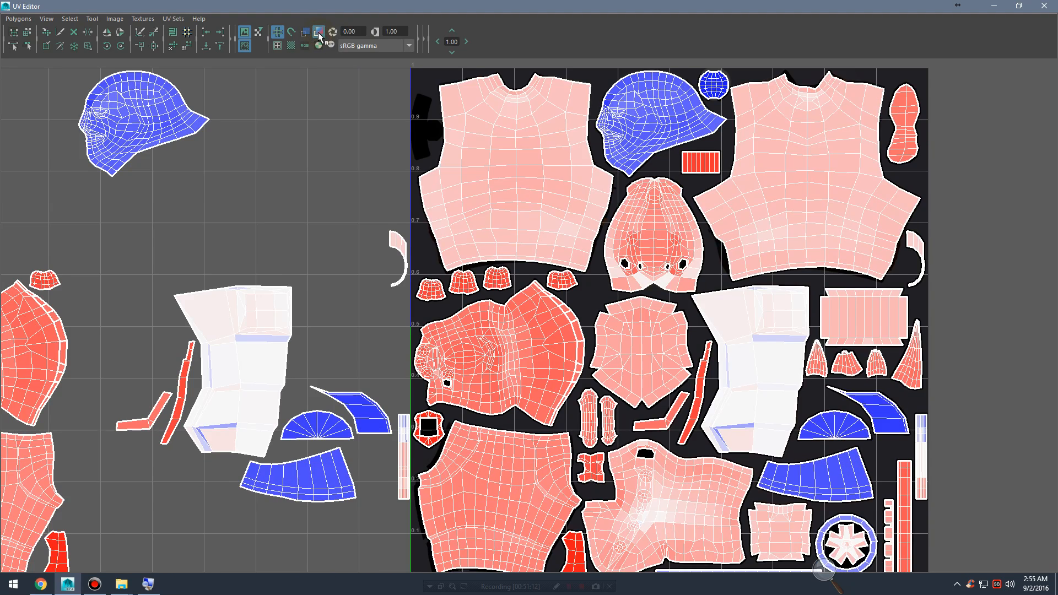
Step: Examine the stretching and compression colours across the character's leg, boot, shoulder and torso shells
middle_click_drag(781, 246, 593, 246, "alt")
right_click_drag(593, 246, 716, 307, "alt")
middle_click_drag(716, 307, 703, 281, "alt")
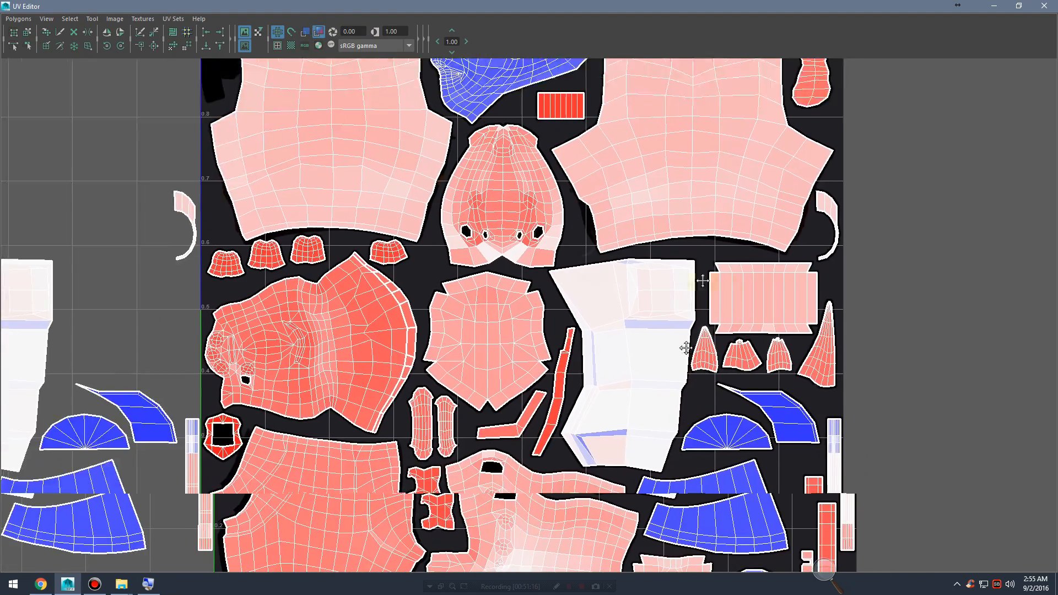
middle_click_drag(607, 410, 657, 283, "alt")
right_click_drag(656, 284, 746, 285, "alt")
middle_click_drag(654, 430, 713, 314, "alt")
middle_click_drag(579, 265, 573, 280, "alt")
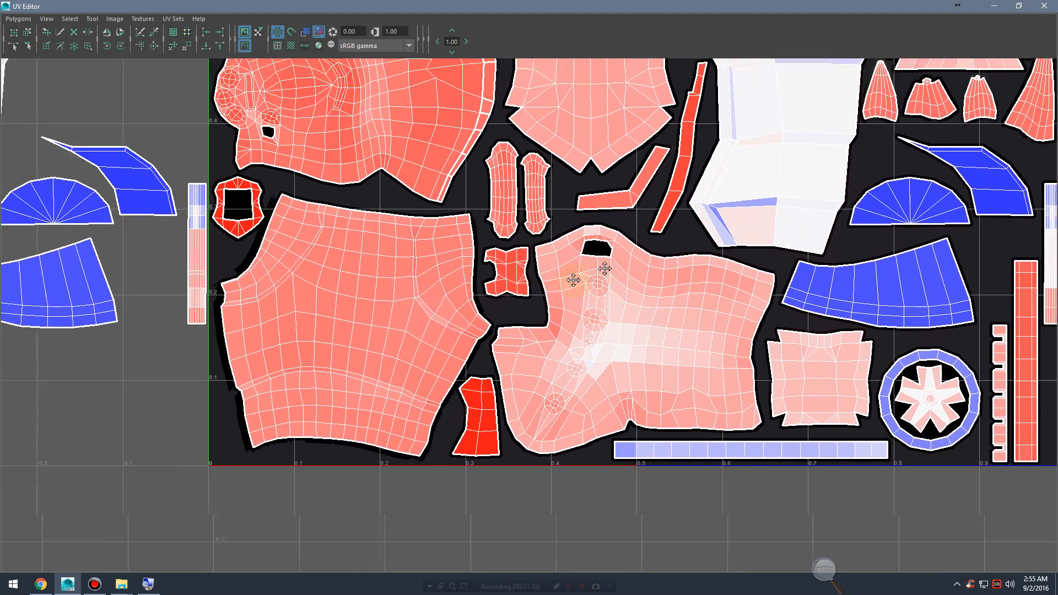
right_click_drag(660, 280, 796, 307, "alt")
middle_click_drag(543, 331, 497, 298, "alt")
middle_click_drag(654, 257, 341, 183, "alt")
middle_click_drag(603, 193, 503, 424, "alt")
middle_click_drag(598, 154, 616, 418, "alt")
middle_click_drag(603, 183, 665, 392, "alt")
middle_click_drag(536, 219, 730, 439, "alt")
middle_click_drag(412, 391, 579, 300, "alt")
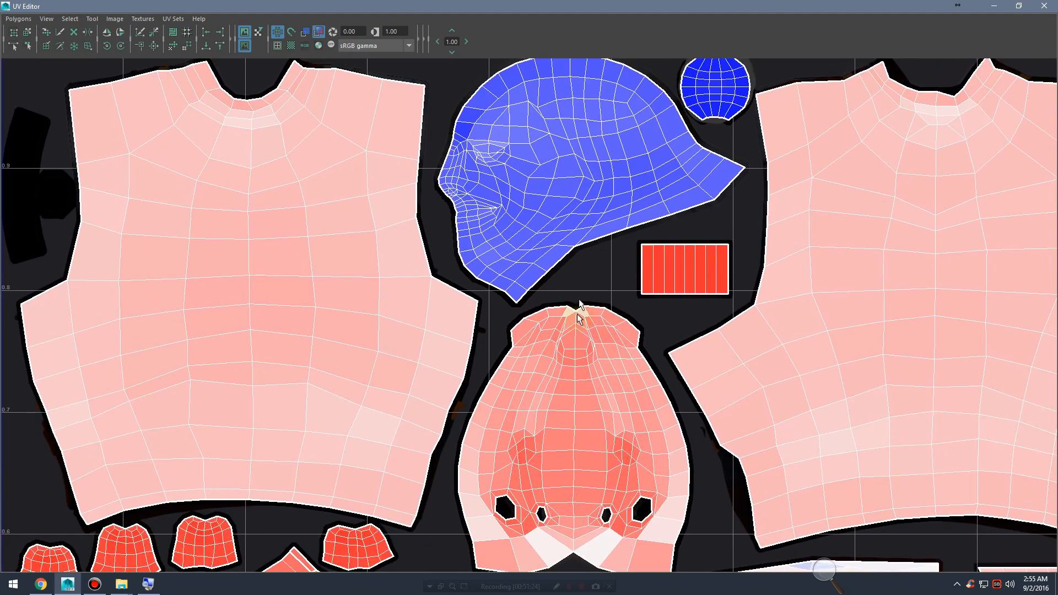
Step: Examine the distortion colours on the central face-like shell between the two torso shells, then review the surrounding layout
middle_click_drag(616, 365, 562, 210, "alt")
right_click_drag(520, 279, 601, 293, "alt")
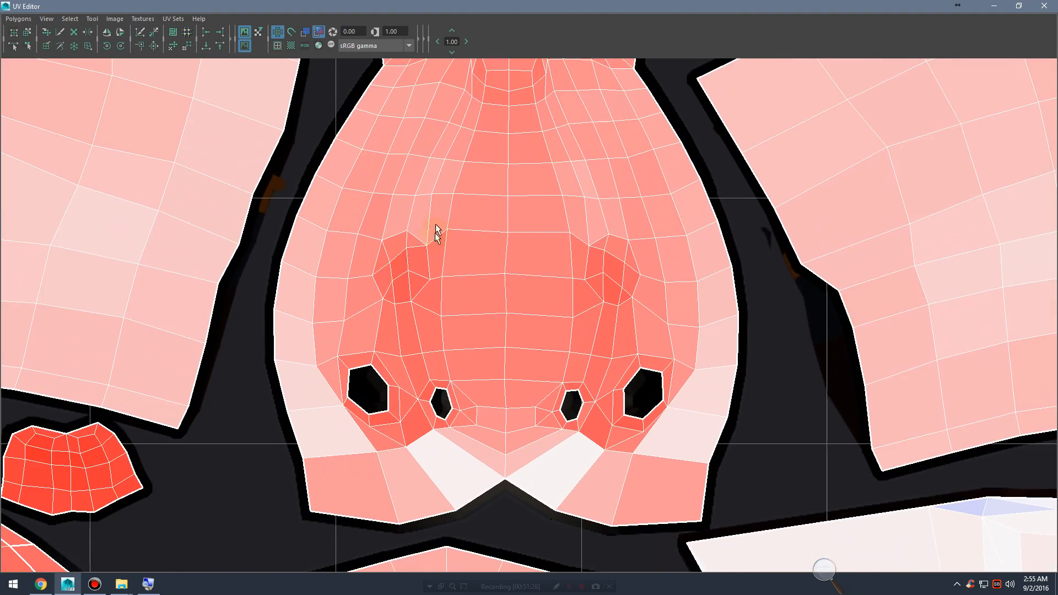
middle_click_drag(555, 235, 548, 302, "alt")
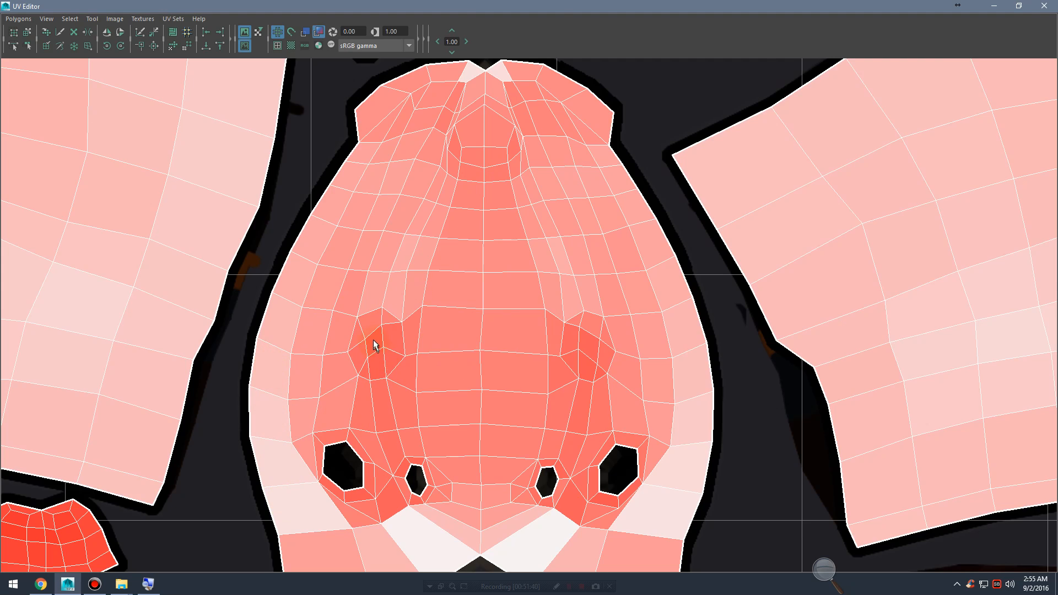
scroll(429, 334, "down", 3)
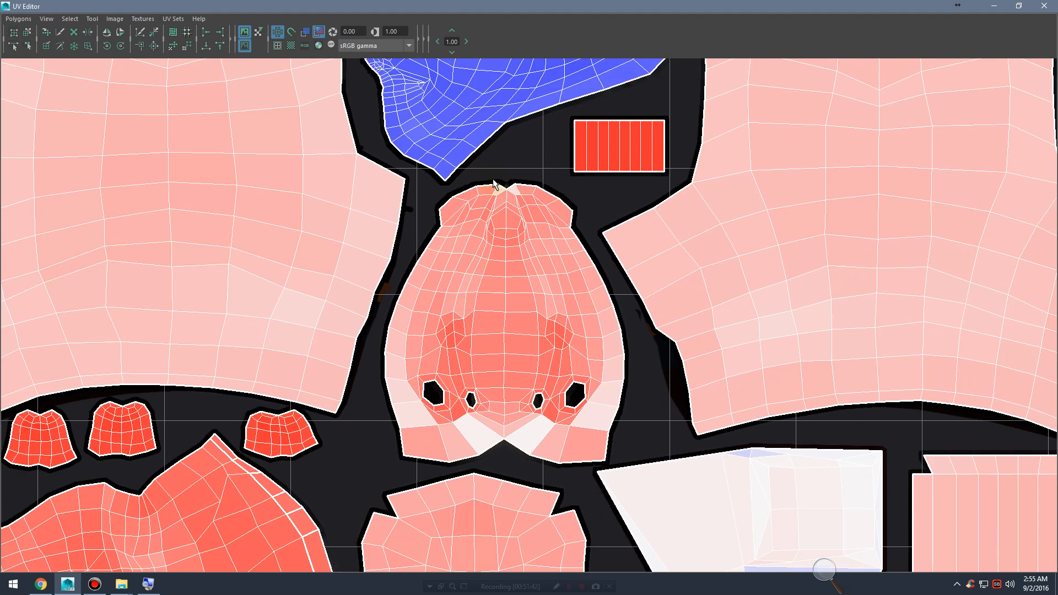
middle_click_drag(496, 183, 546, 403, "alt")
right_click_drag(516, 380, 524, 296, "alt")
middle_click_drag(574, 507, 510, 248, "alt")
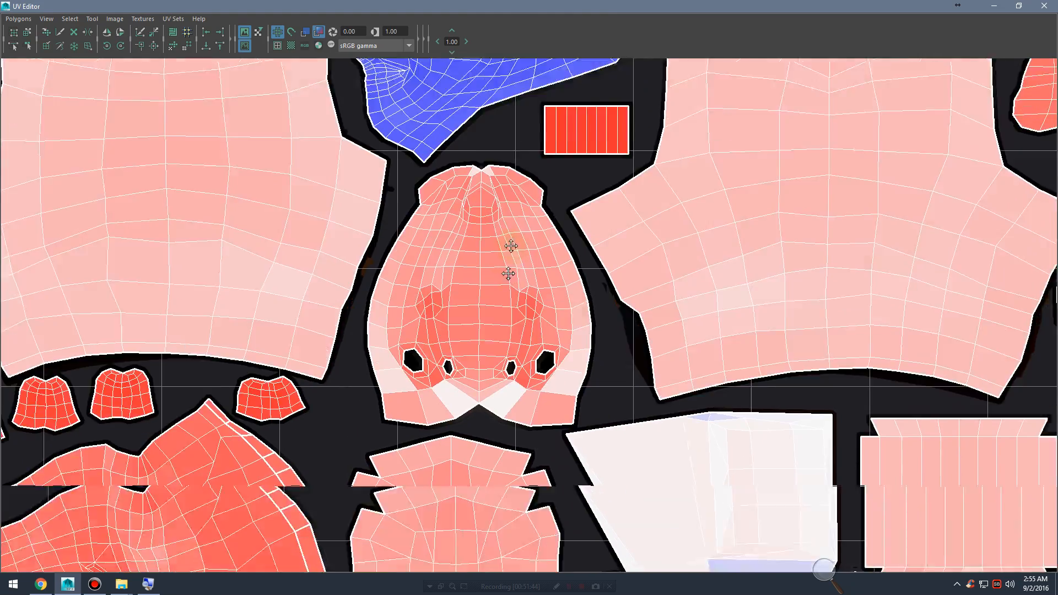
right_click_drag(510, 257, 770, 303, "alt")
right_click_drag(437, 258, 774, 267, "alt")
right_click_drag(537, 255, 780, 272, "alt")
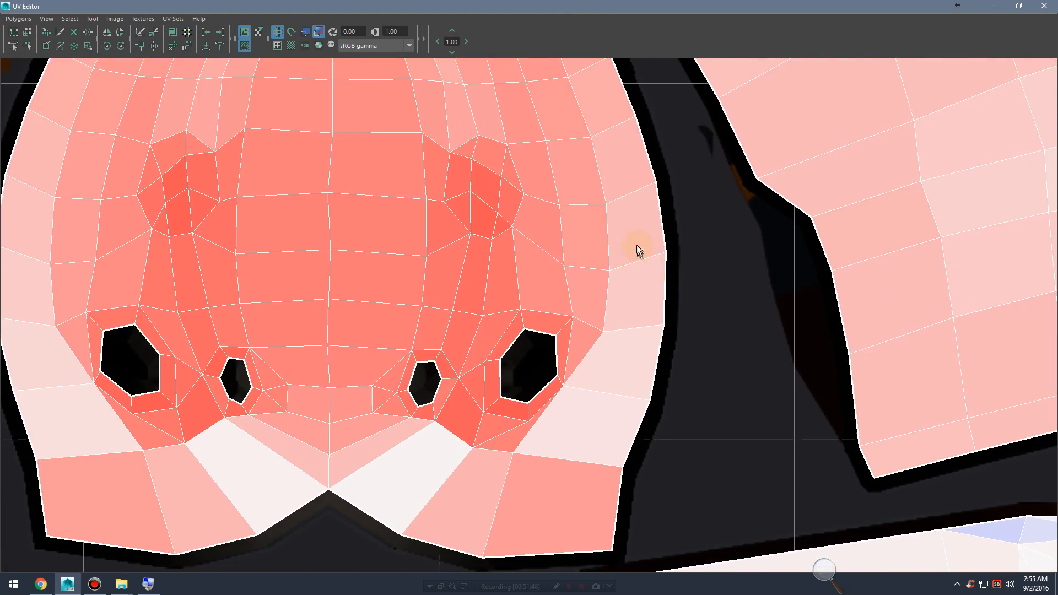
scroll(516, 240, "down", 2)
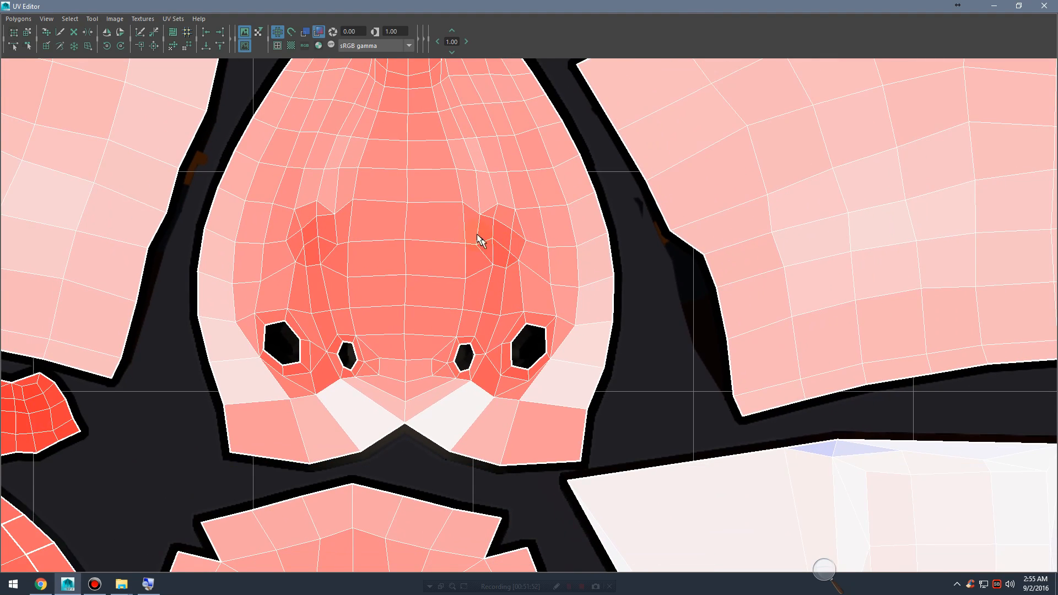
scroll(464, 238, "down", 5)
scroll(465, 236, "down", 4)
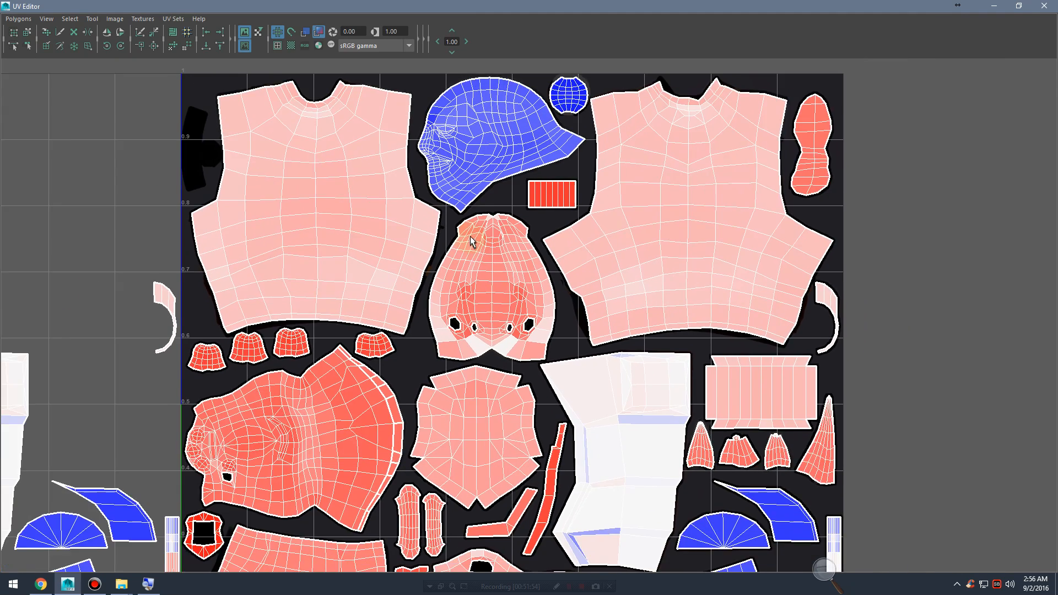
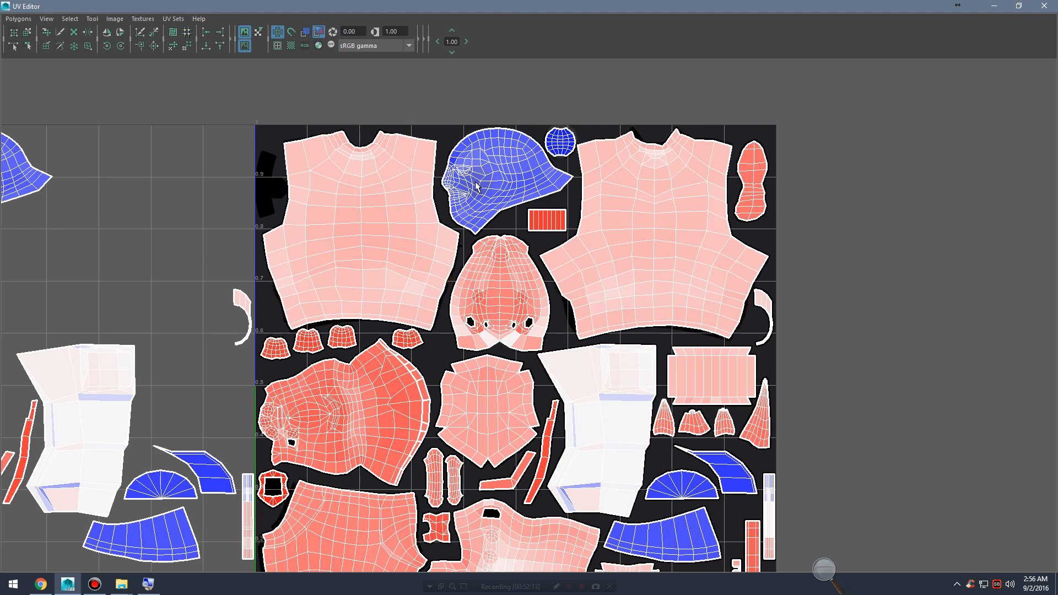
Step: Select the UVs of the shells lying outside the 0–1 tile and shift them by 1.00 in U onto their counterparts
left_click(573, 264)
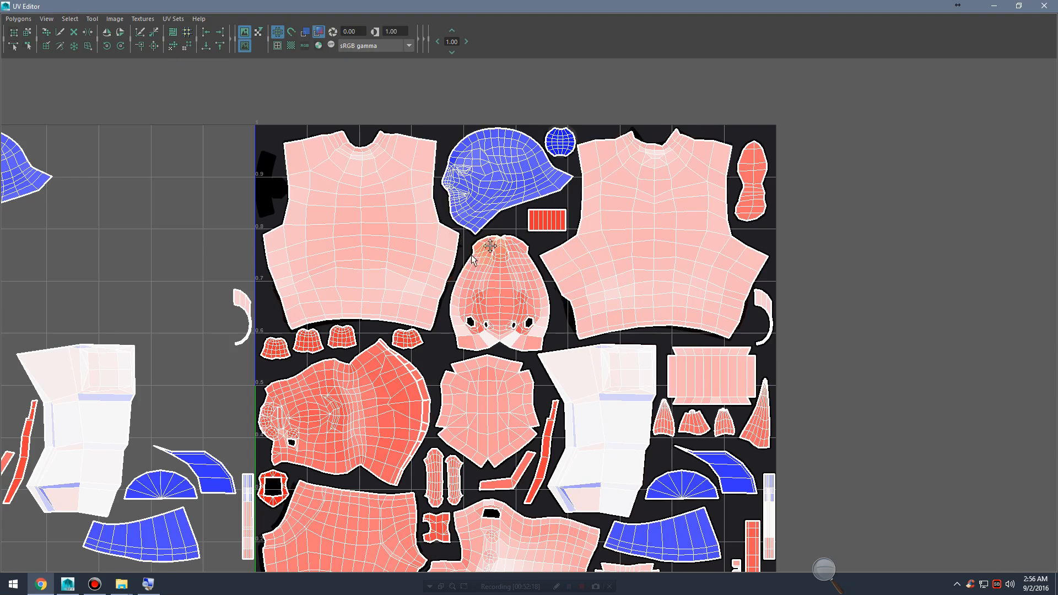
middle_click_drag(395, 260, 578, 224, "alt")
right_click_drag(578, 224, 159, 207, "alt")
right_click_drag(282, 193, 328, 194)
left_click_drag(57, 164, 475, 559)
right_click_drag(243, 249, 365, 192, "alt")
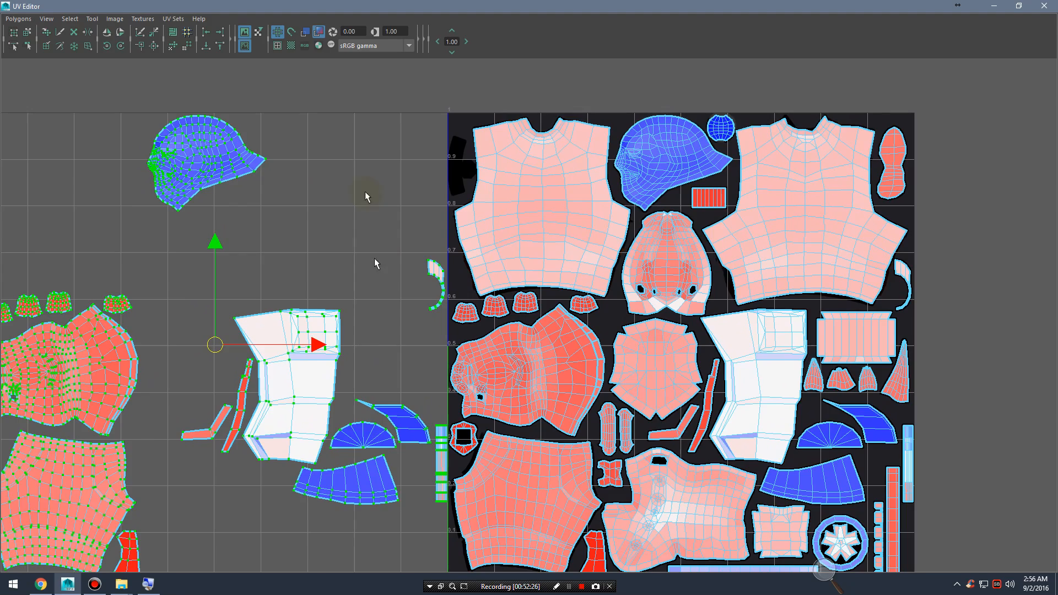
left_click(463, 42)
Step: Examine the overlapping arm shell up close, checking its distortion around the hand, elbow and shoulder areas
middle_click_drag(735, 268, 562, 236, "alt")
mouse_move(562, 236)
right_mouse_down("alt")
mouse_move(505, 244)
mouse_move(575, 242)
right_mouse_up("alt")
middle_click_drag(561, 260, 587, 301, "alt")
right_click_drag(587, 301, 703, 303, "alt")
right_click_drag(482, 313, 717, 289, "alt")
middle_click_drag(675, 293, 723, 201, "alt")
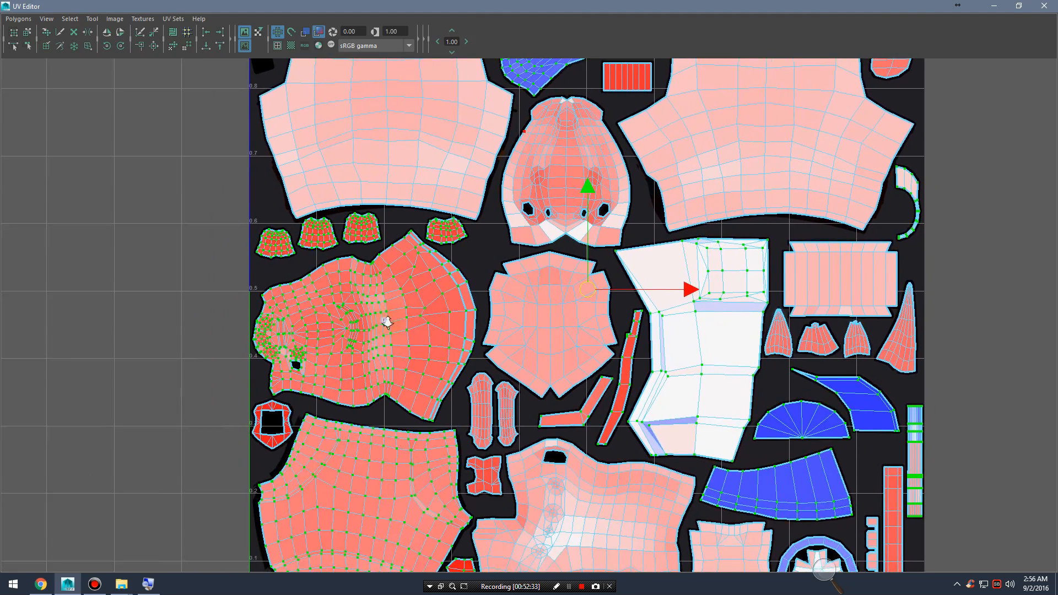
right_click_drag(385, 321, 485, 302, "alt")
middle_click_drag(484, 301, 655, 262, "alt")
right_click_drag(368, 283, 650, 288, "alt")
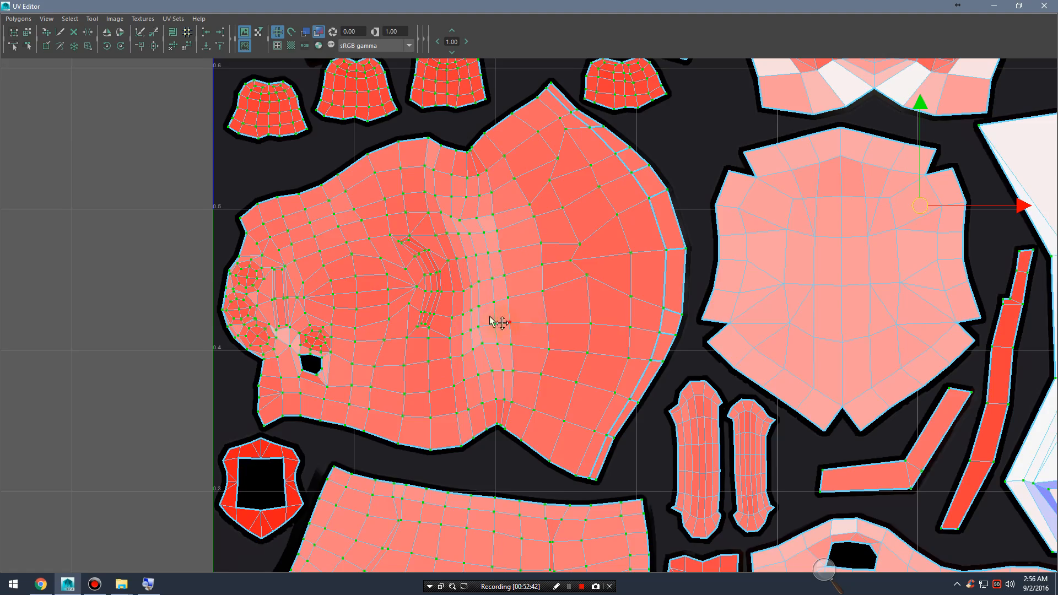
middle_click_drag(494, 322, 564, 338, "alt")
right_click_drag(563, 337, 700, 344, "alt")
right_click_drag(522, 310, 730, 326, "alt")
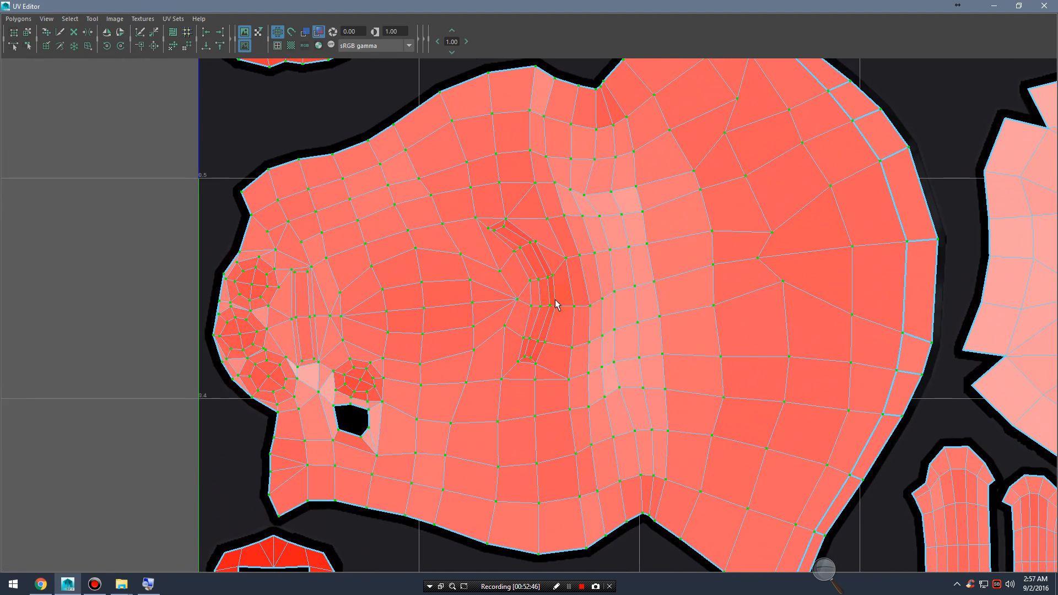
scroll(571, 306, "down", 1)
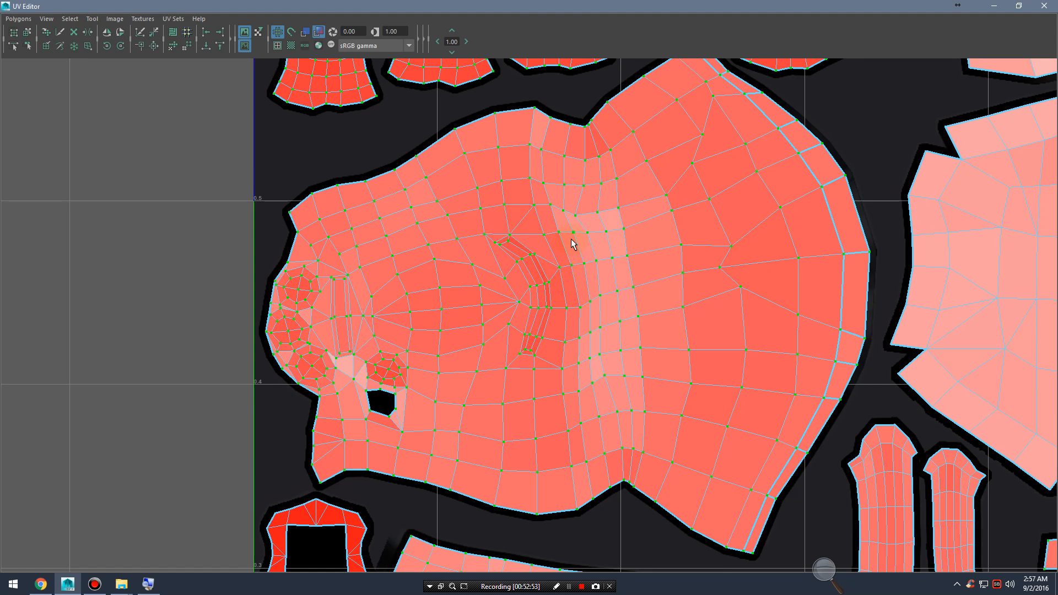
Step: Shift the selected overlapping UVs by −1.00 in U so they sit outside the 0–1 tile
scroll(544, 256, "down", 2)
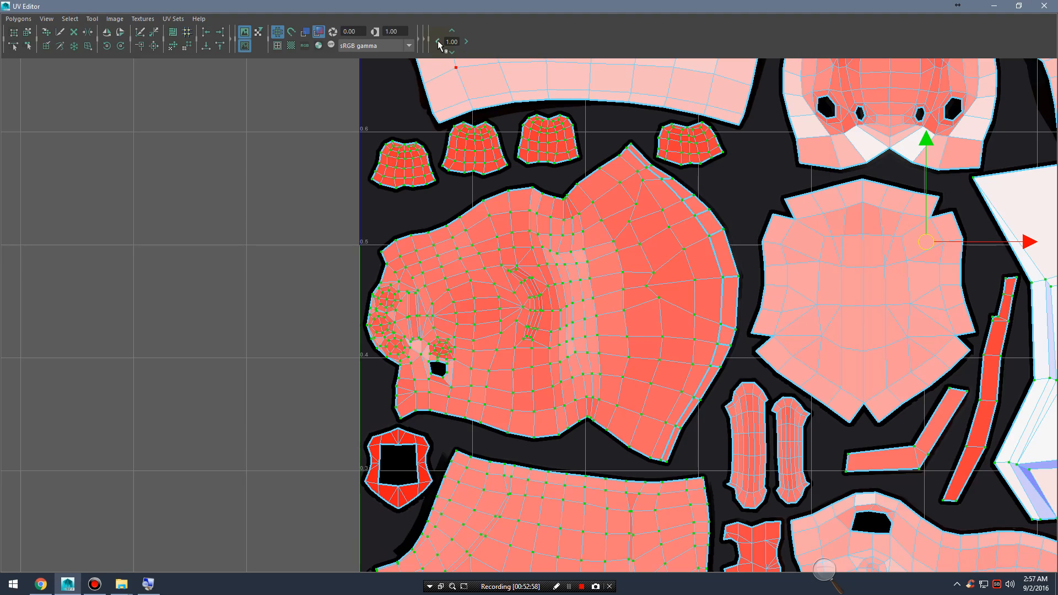
scroll(683, 285, "down", 5)
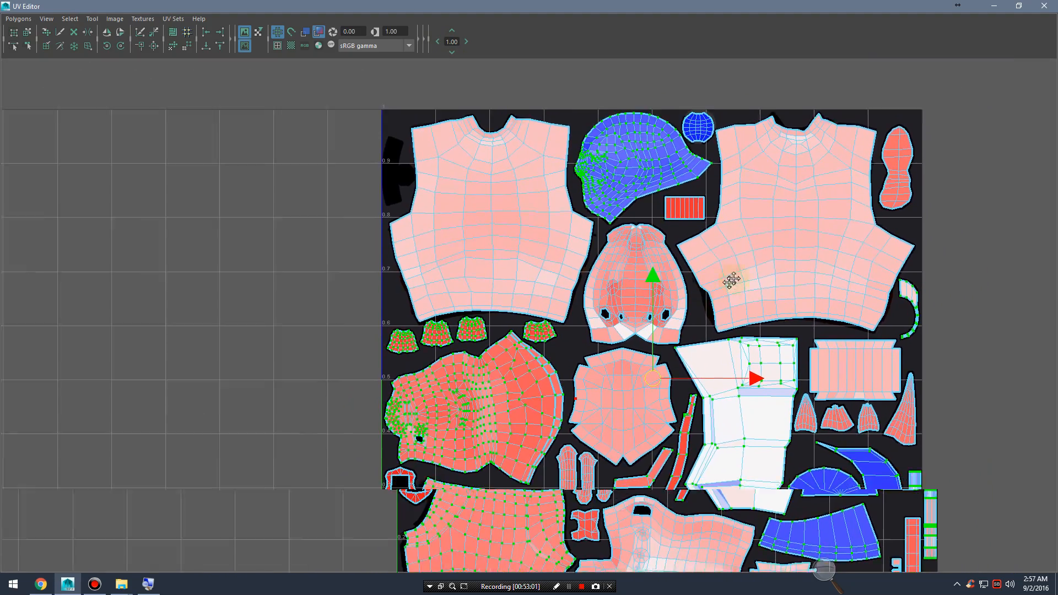
middle_click_drag(732, 280, 754, 270, "alt")
right_click_drag(754, 270, 636, 272, "alt")
middle_click_drag(635, 272, 636, 229, "alt")
right_click_drag(635, 229, 706, 251, "alt")
middle_click_drag(660, 250, 675, 240, "alt")
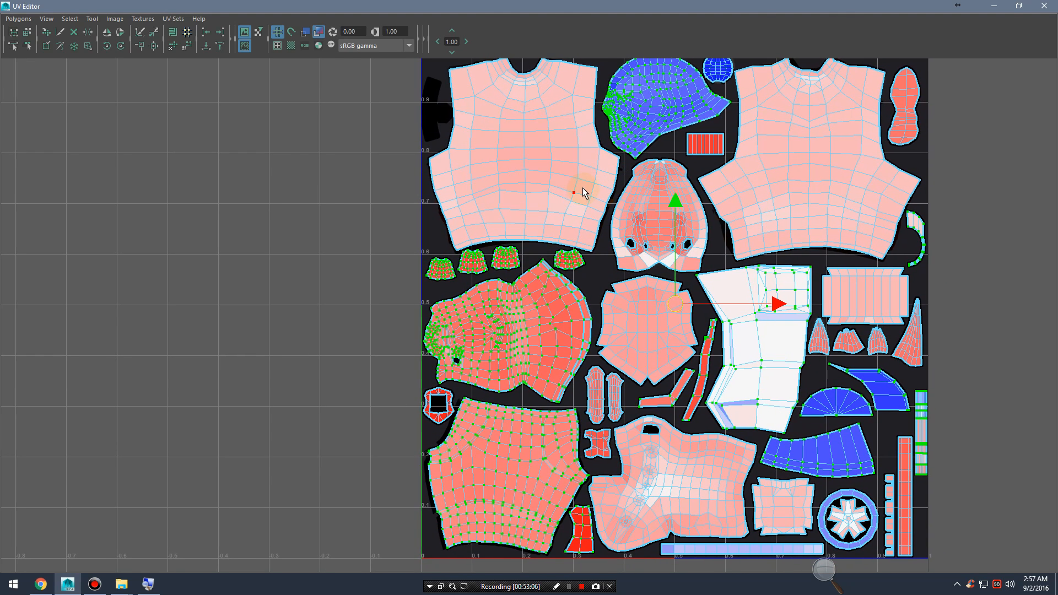
double_click(458, 41)
type("1")
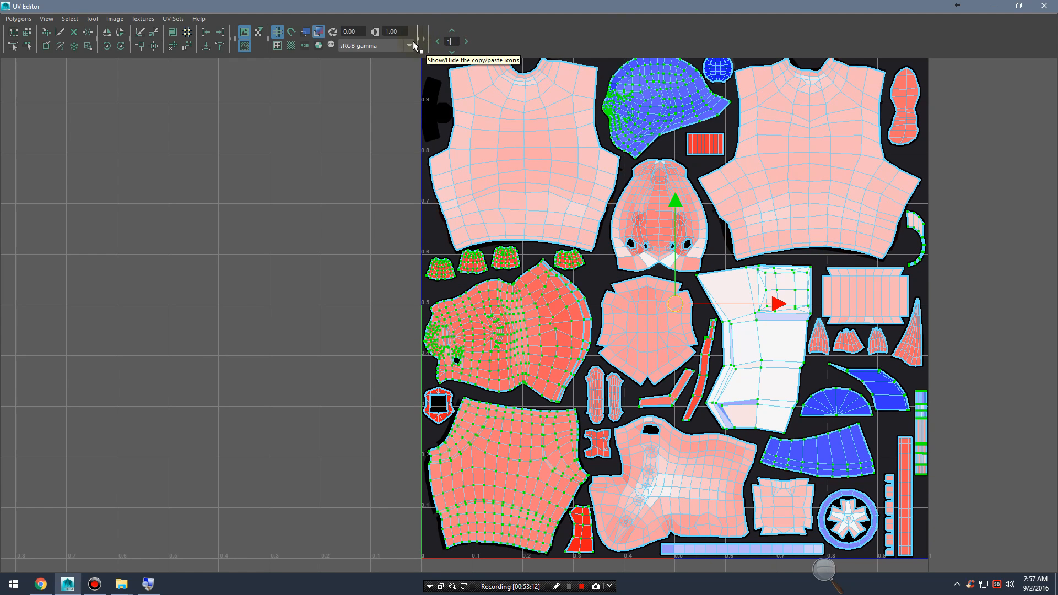
left_click(439, 43)
scroll(490, 194, "down", 3)
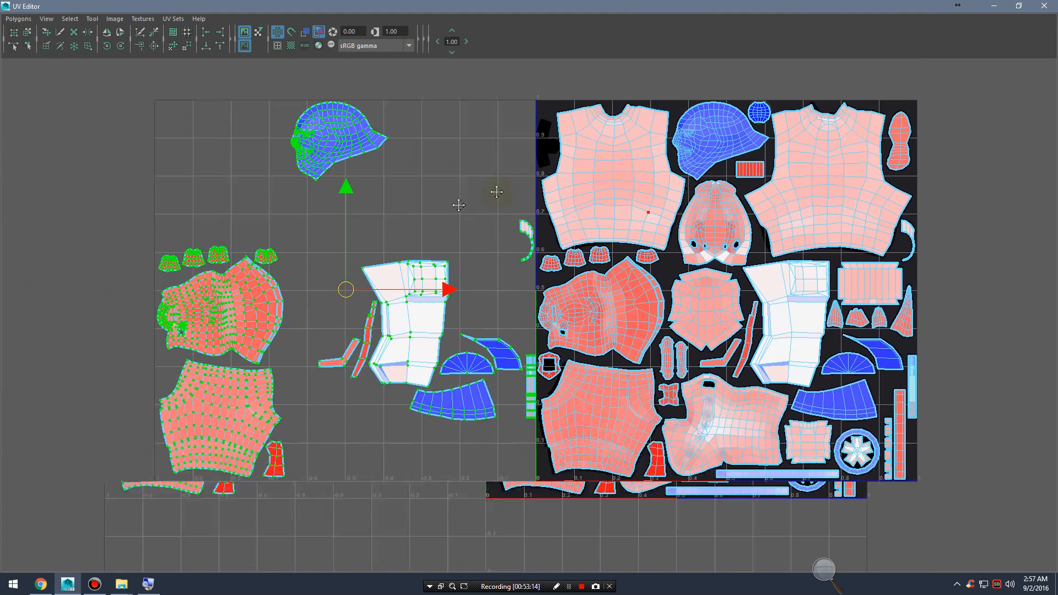
Step: Compare the offset arm, leg, head and shoulder shells with their counterparts inside the 0–1 tile
scroll(743, 246, "up", 3)
middle_click_drag(742, 246, 496, 166, "alt")
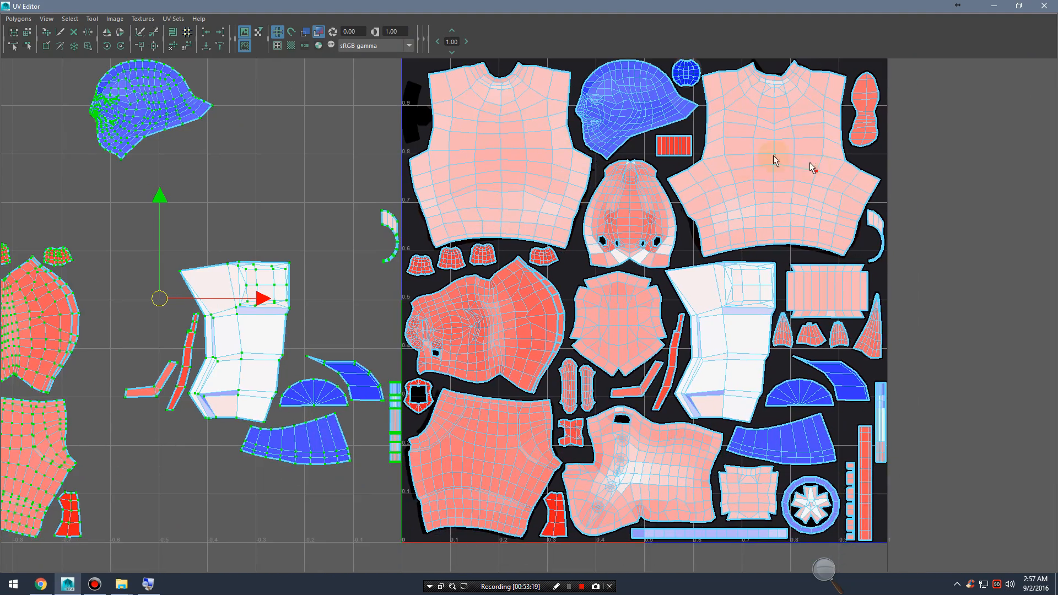
scroll(683, 232, "down", 4)
scroll(528, 316, "down", 3)
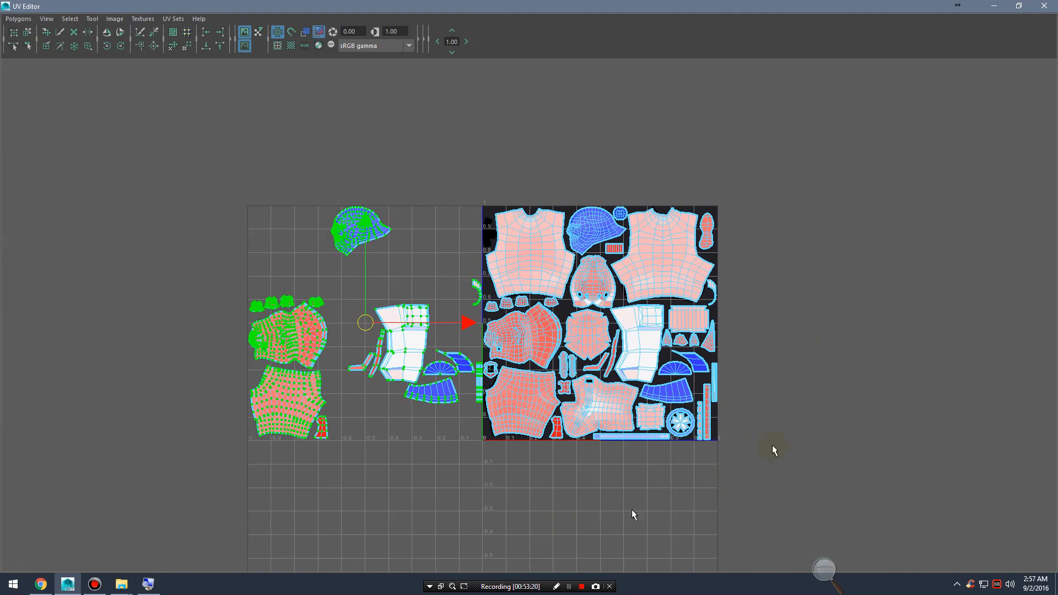
scroll(421, 524, "up", 4)
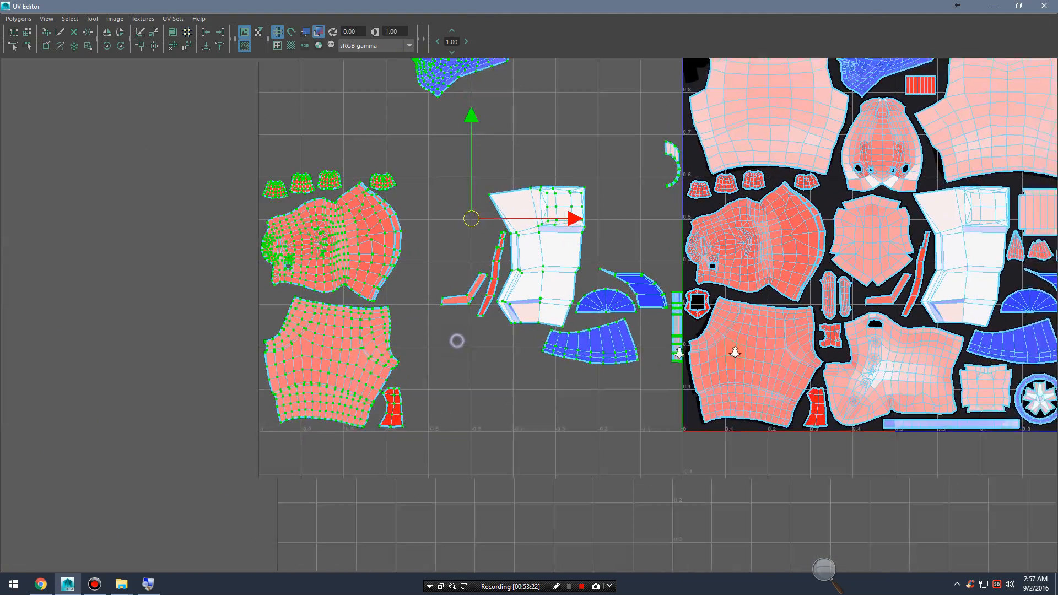
middle_click_drag(524, 299, 440, 388, "alt")
right_click_drag(351, 332, 532, 324, "alt")
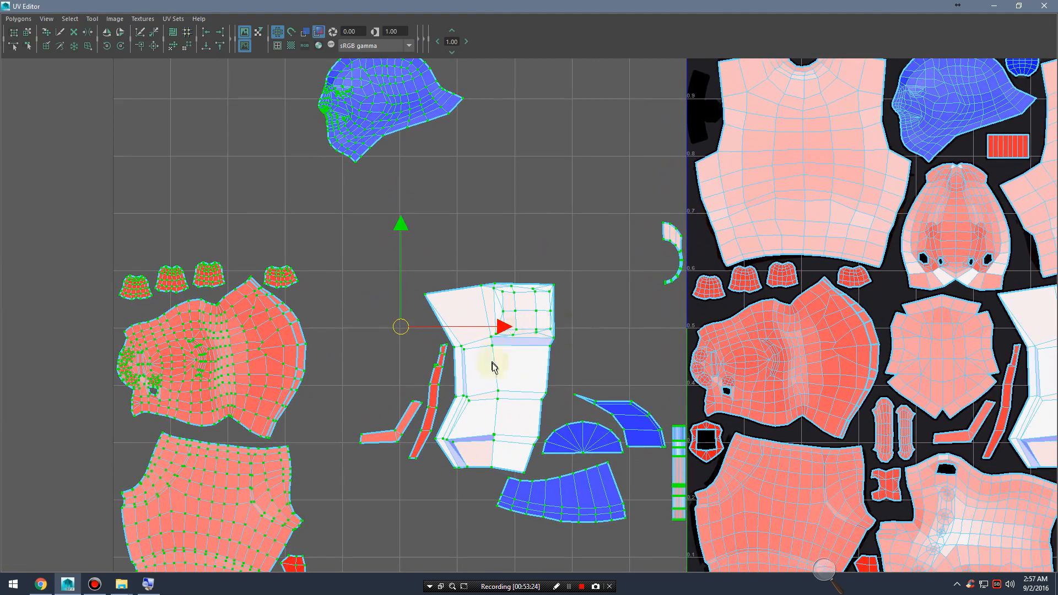
middle_click_drag(492, 364, 490, 311, "alt")
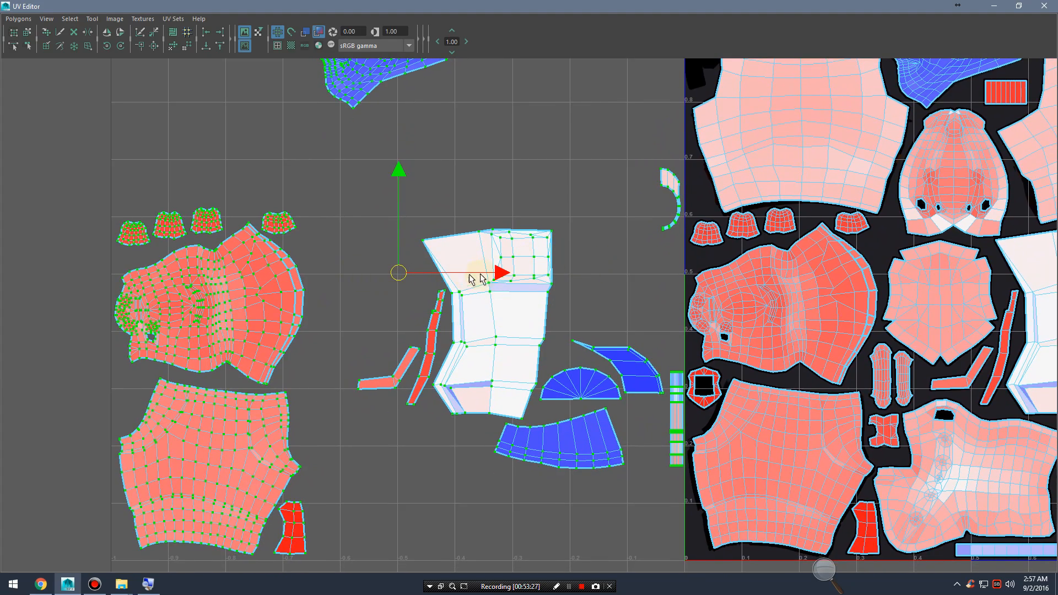
middle_click_drag(472, 278, 410, 294, "alt")
right_click_drag(248, 305, 328, 301, "alt")
scroll(560, 286, "down", 5)
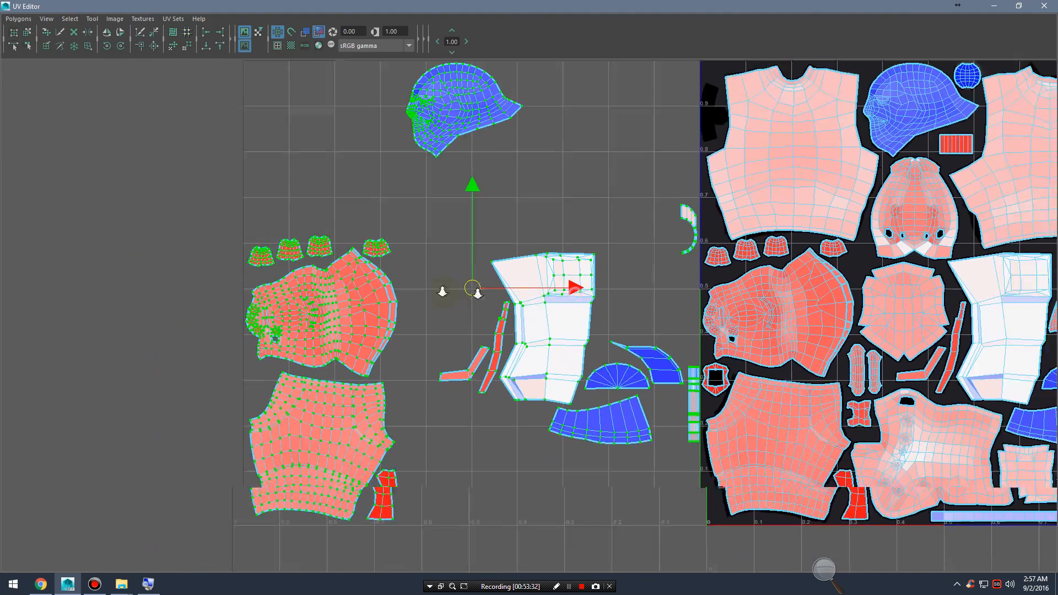
right_click_drag(443, 292, 390, 297, "alt")
middle_click_drag(390, 296, 472, 291, "alt")
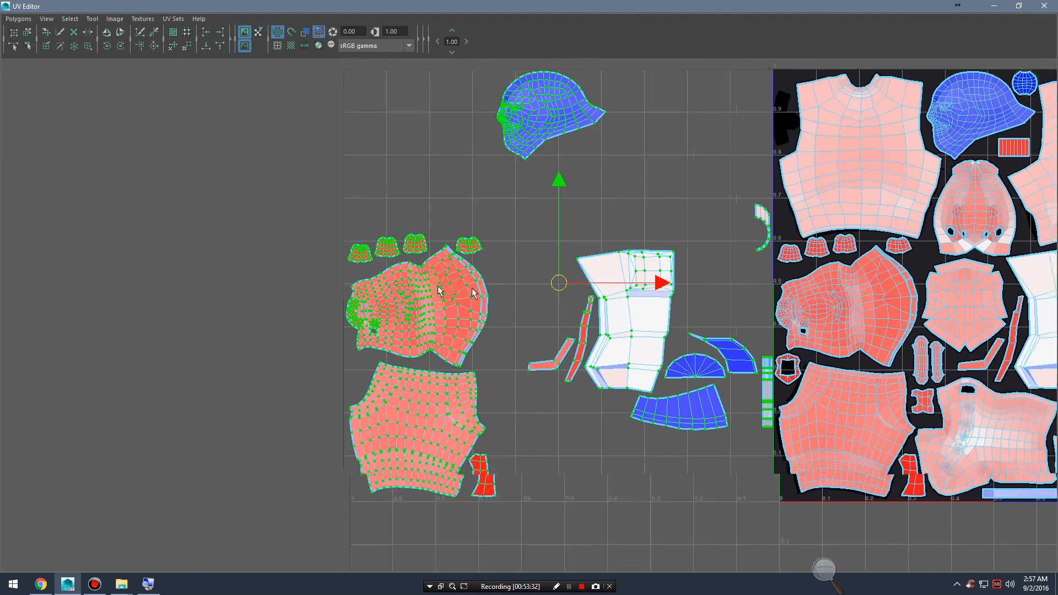
right_click_drag(472, 291, 579, 294, "alt")
middle_click_drag(624, 281, 531, 280, "alt")
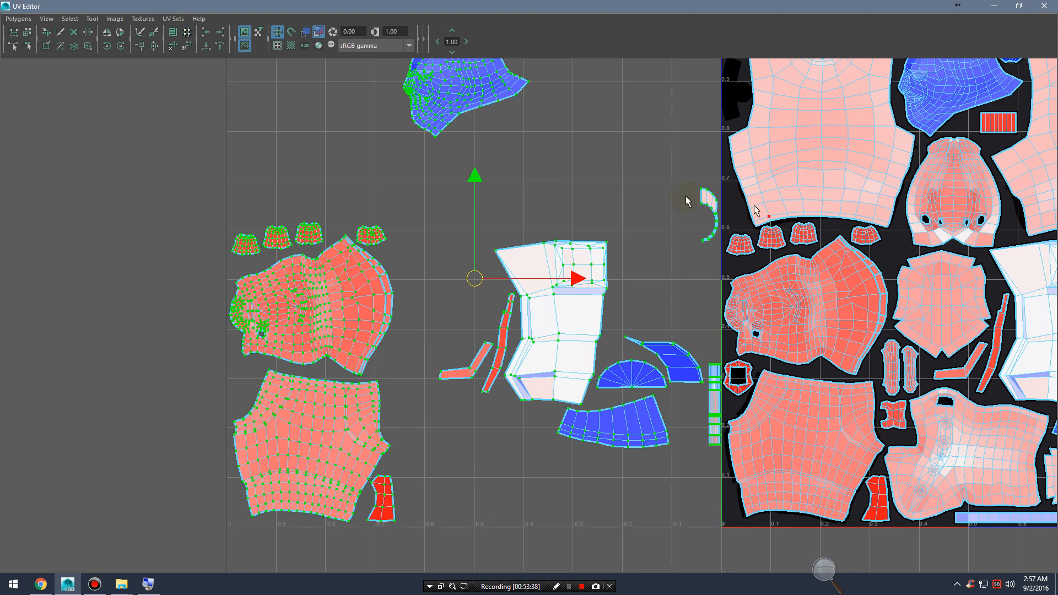
middle_click_drag(516, 238, 496, 304, "alt")
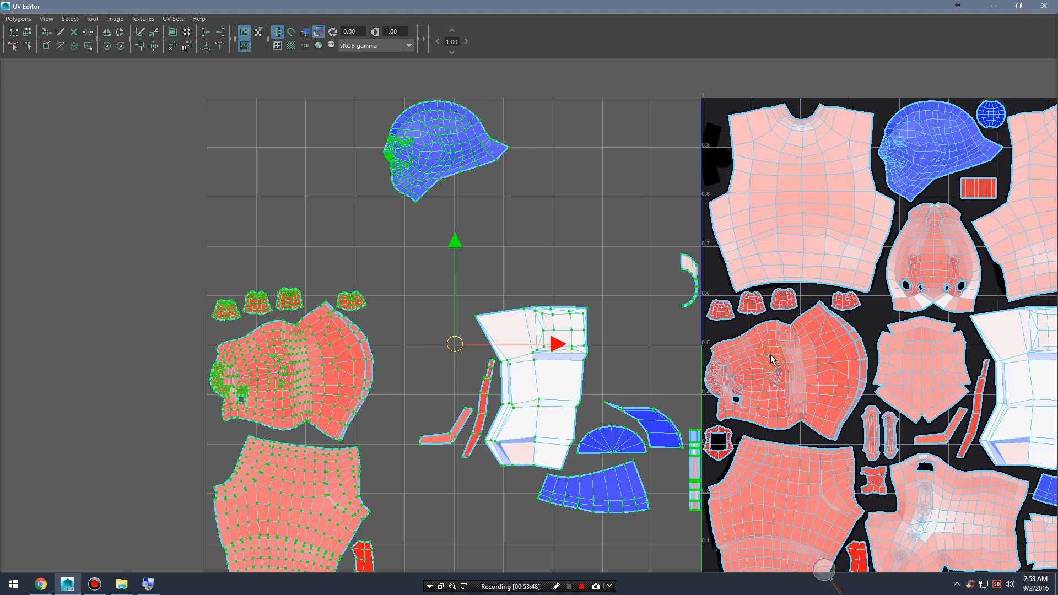
middle_click_drag(806, 360, 665, 342, "alt")
right_click_drag(665, 342, 542, 271, "alt")
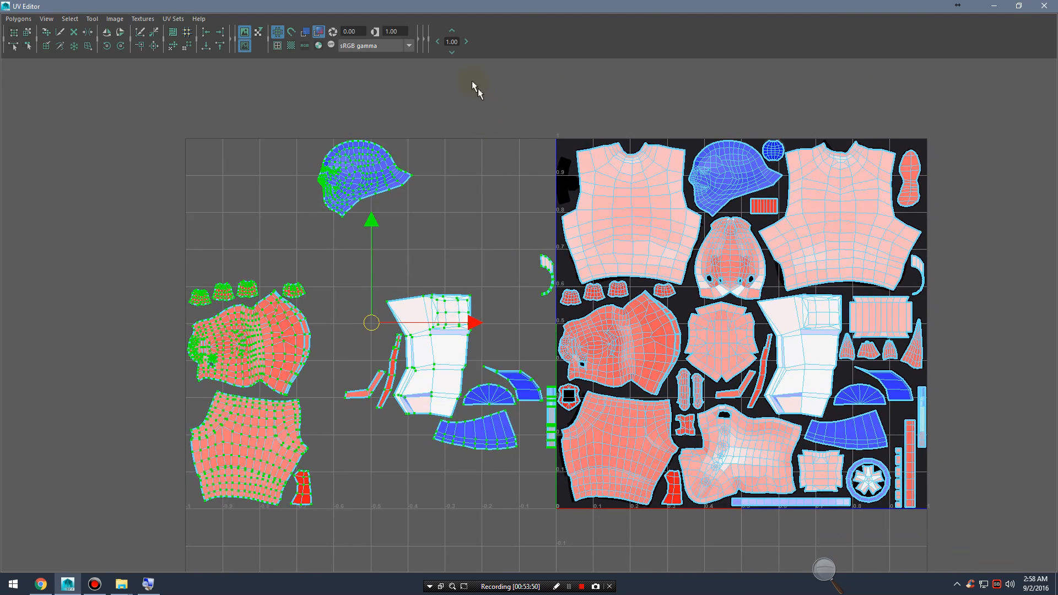
Step: Shift the selected UVs in 1.00 increments: once up, twice in positive U, and three times down
left_click(453, 30)
right_click_drag(618, 177, 534, 178, "alt")
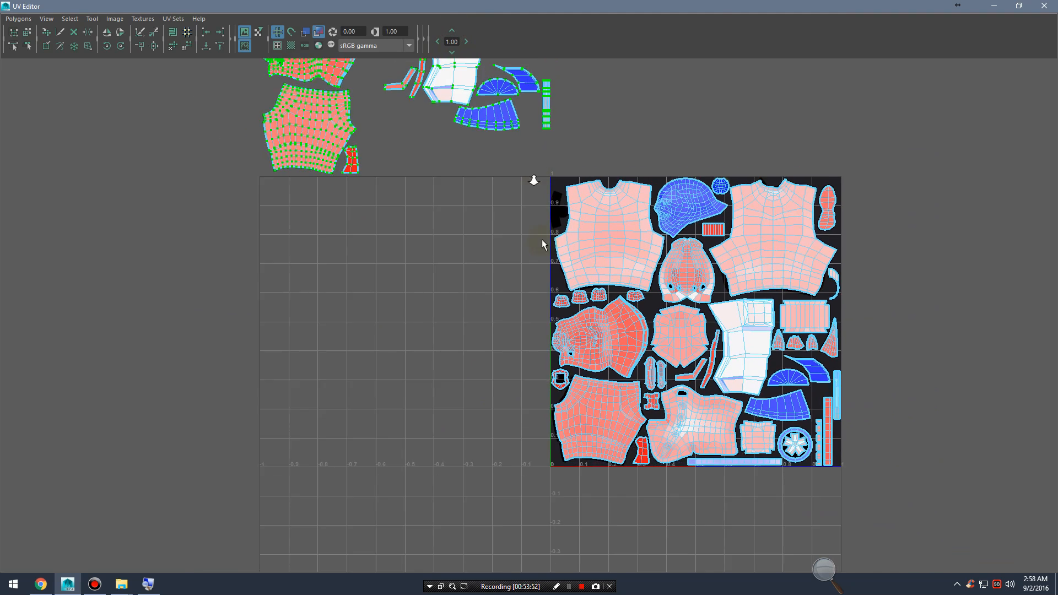
right_click_drag(764, 177, 570, 173, "alt")
middle_click_drag(569, 172, 559, 264, "alt")
left_click(466, 42)
left_click(467, 42)
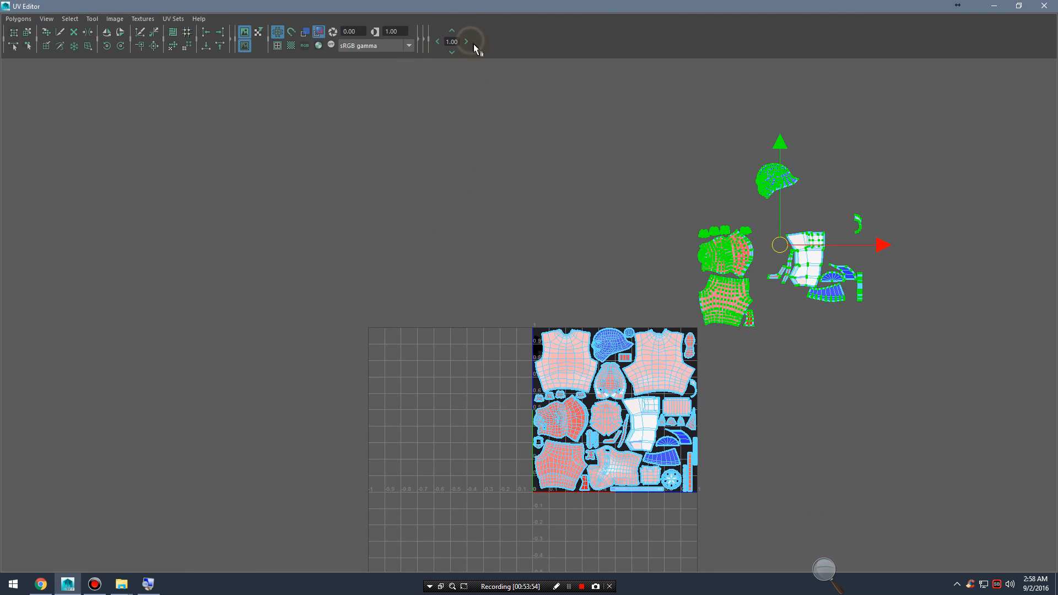
left_click(450, 52)
left_click(450, 51)
left_click(451, 52)
middle_click_drag(551, 396, 493, 162, "alt")
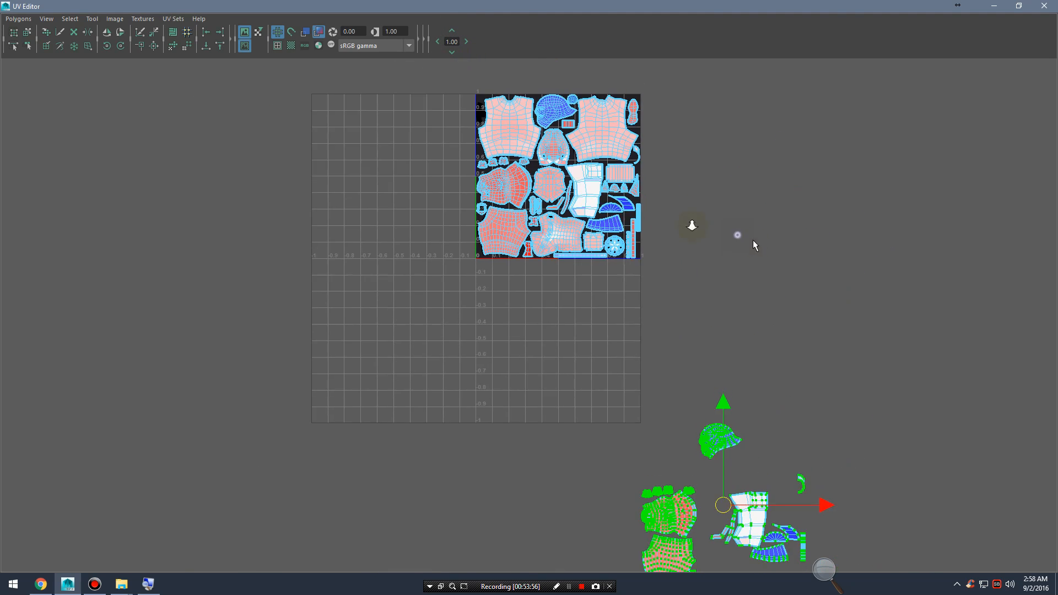
right_click_drag(752, 240, 556, 179, "alt")
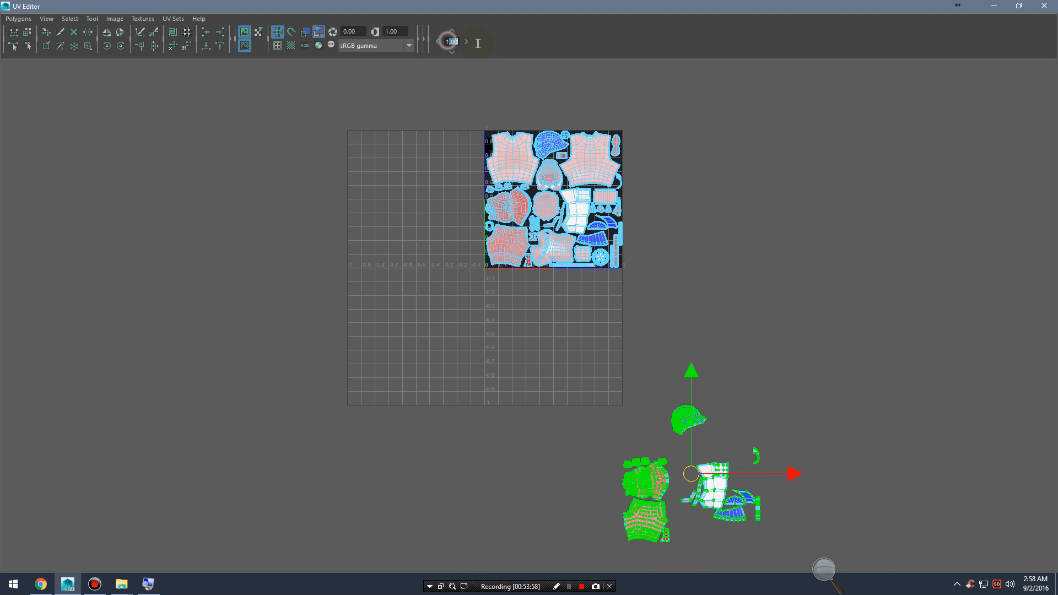
Step: Shift the selected UVs by −2.00 in U and 2.00 up in V, back beside the 0–1 tile
left_click(438, 42)
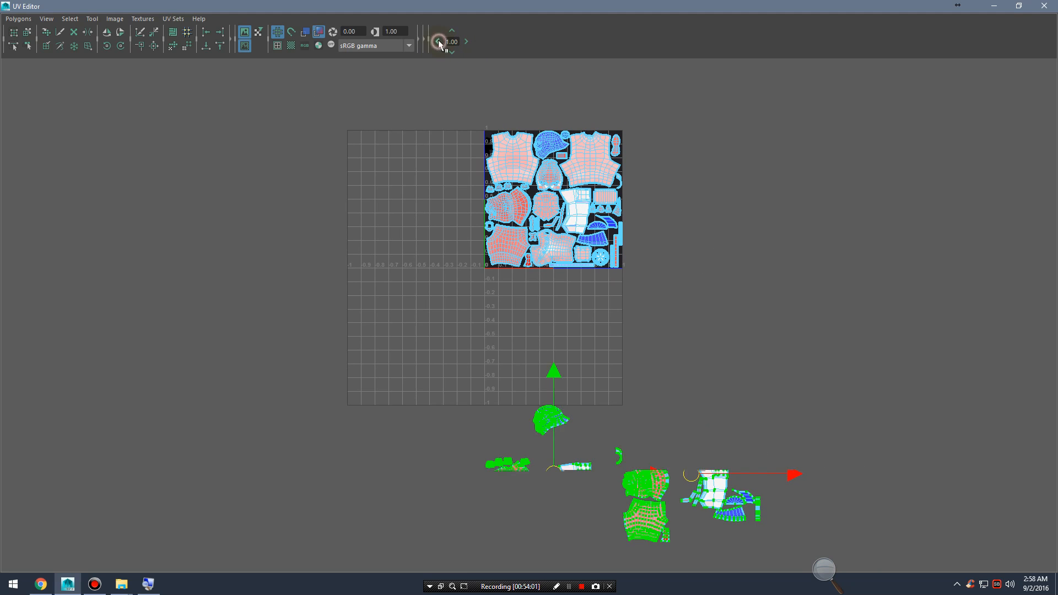
left_click(438, 41)
left_click(452, 30)
left_click(451, 30)
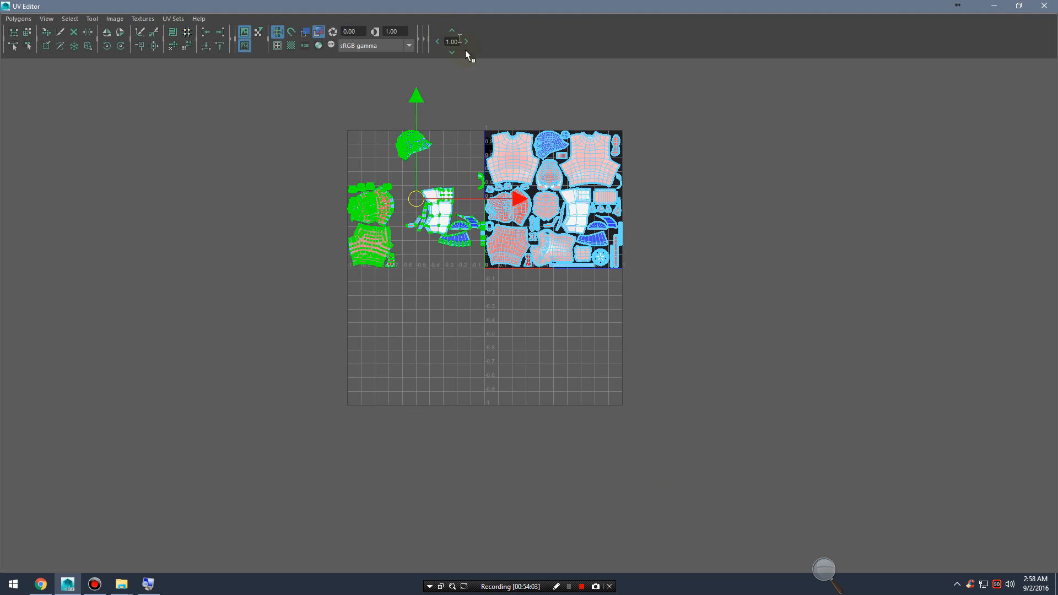
middle_click_drag(520, 202, 587, 329, "alt")
right_click_drag(526, 314, 808, 370, "alt")
right_click_drag(398, 308, 814, 326, "alt")
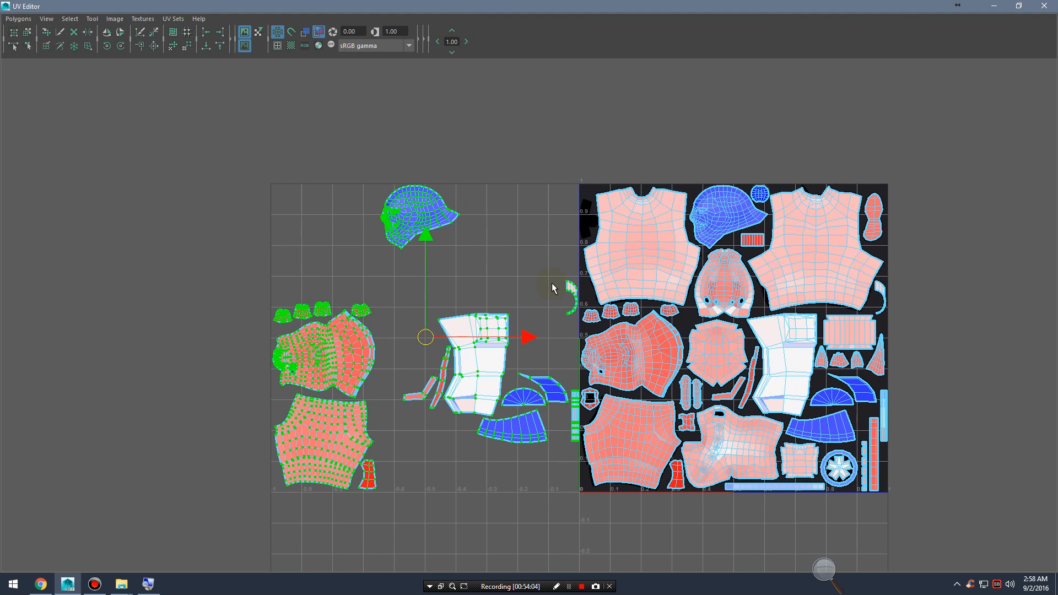
Step: Leave UV component mode in the 3D scene, select the whole granok_lowpoly mesh, and reopen its UV layout
key("alt+Tab")
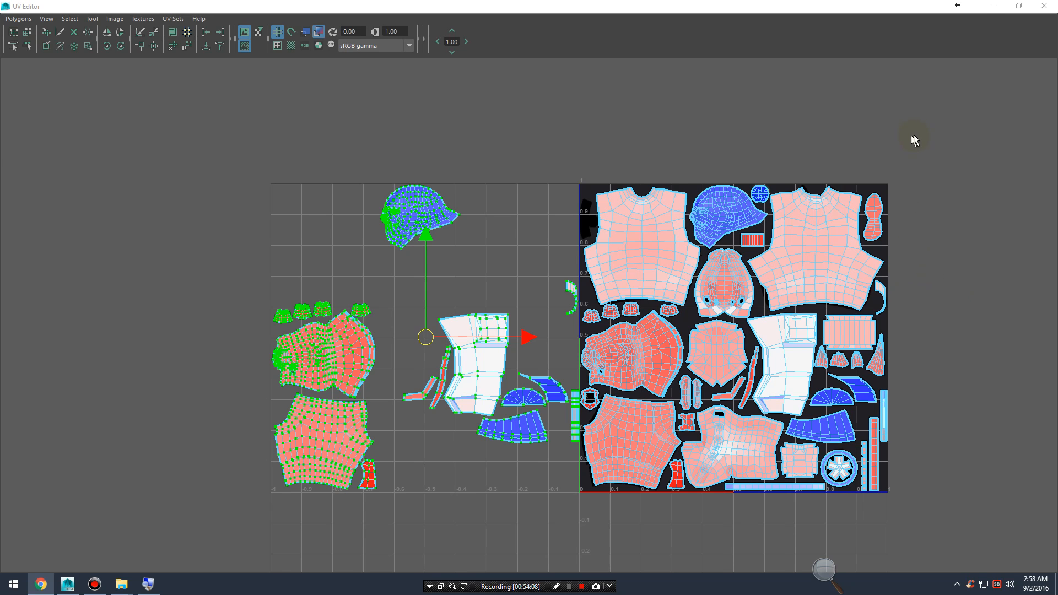
left_click(994, 6)
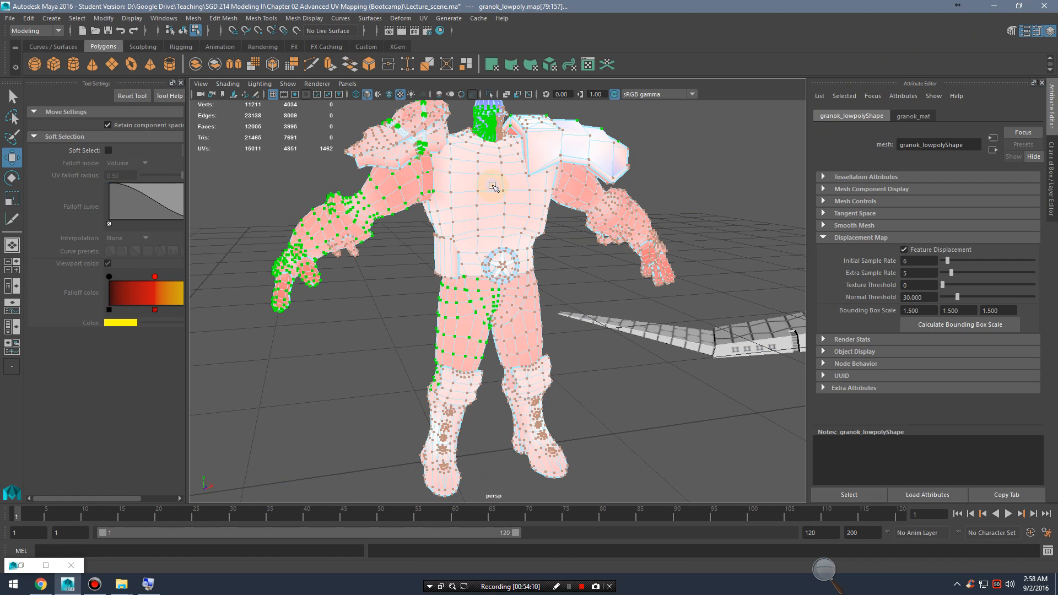
scroll(537, 199, "down", 5)
right_click_drag(553, 231, 754, 330, "alt")
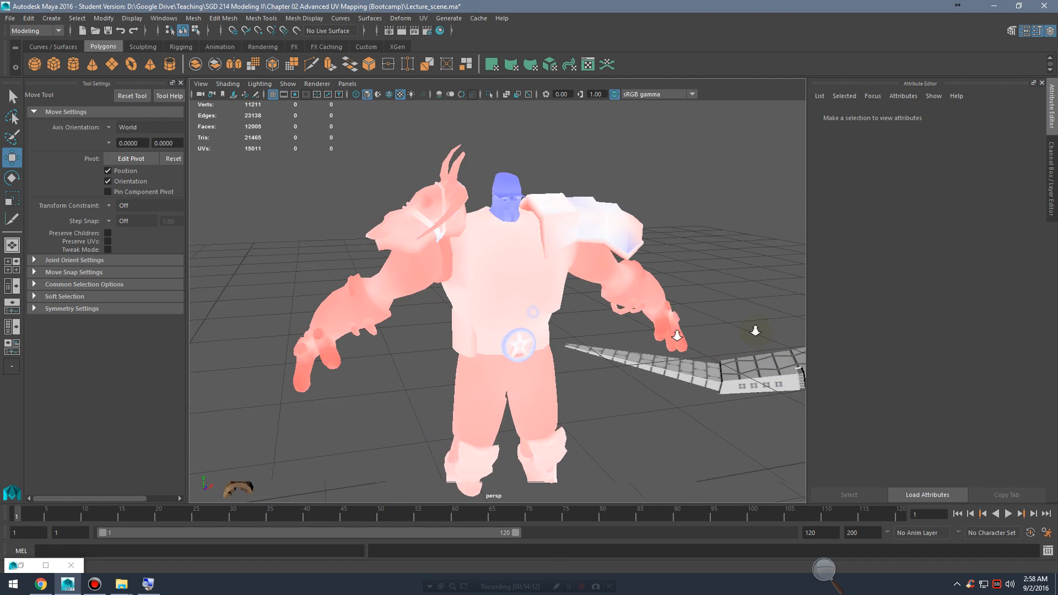
left_click_drag(753, 331, 549, 246, "alt")
left_click(549, 246)
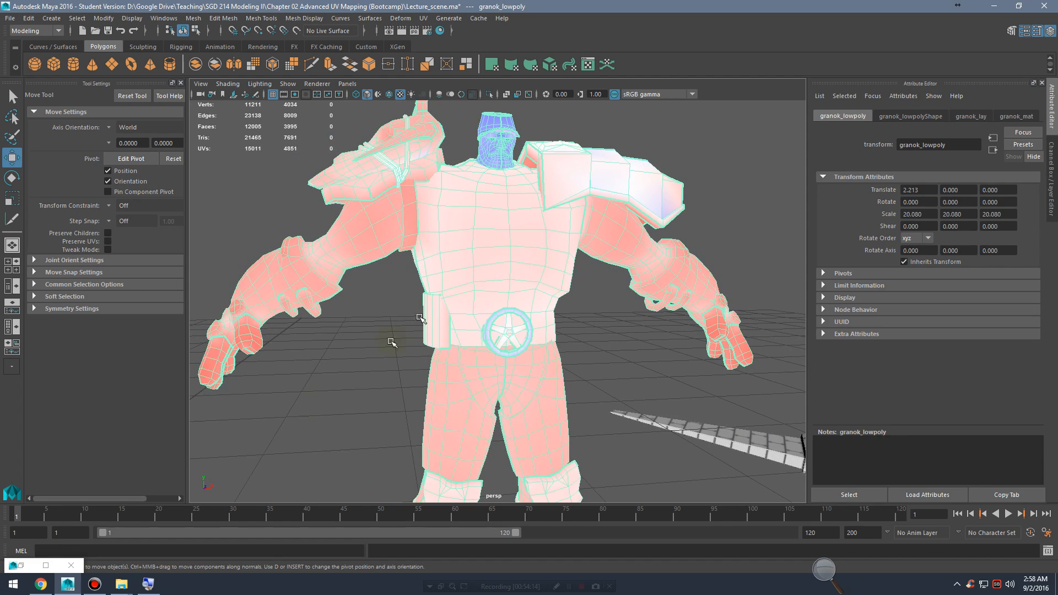
double_click(21, 567)
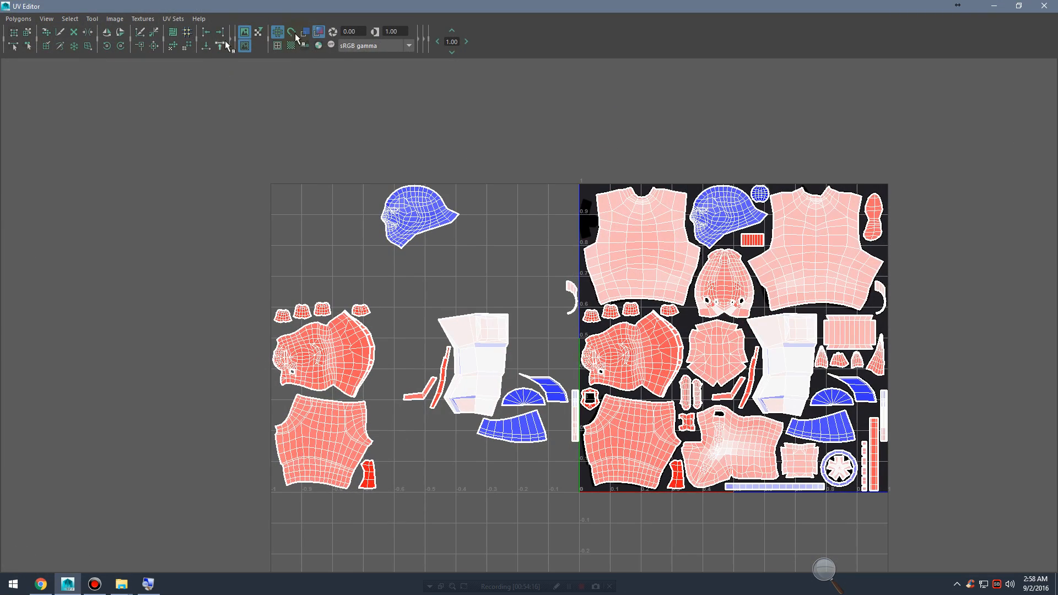
Step: Turn off the distortion shading and texture image dimming for the granok_lowpoly UVs, and return to the 3D scene
left_click(319, 31)
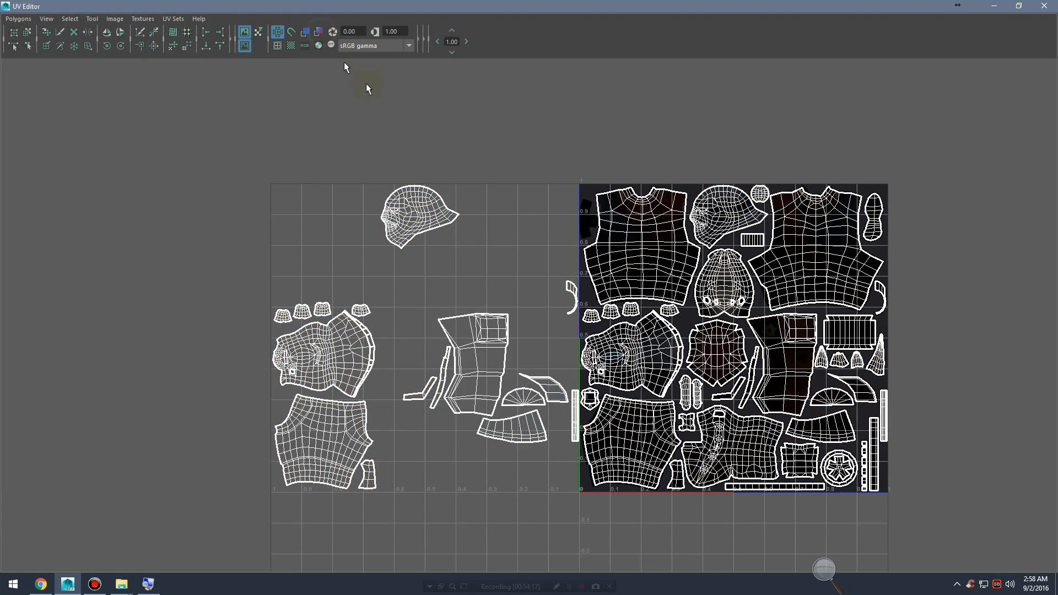
left_click(243, 47)
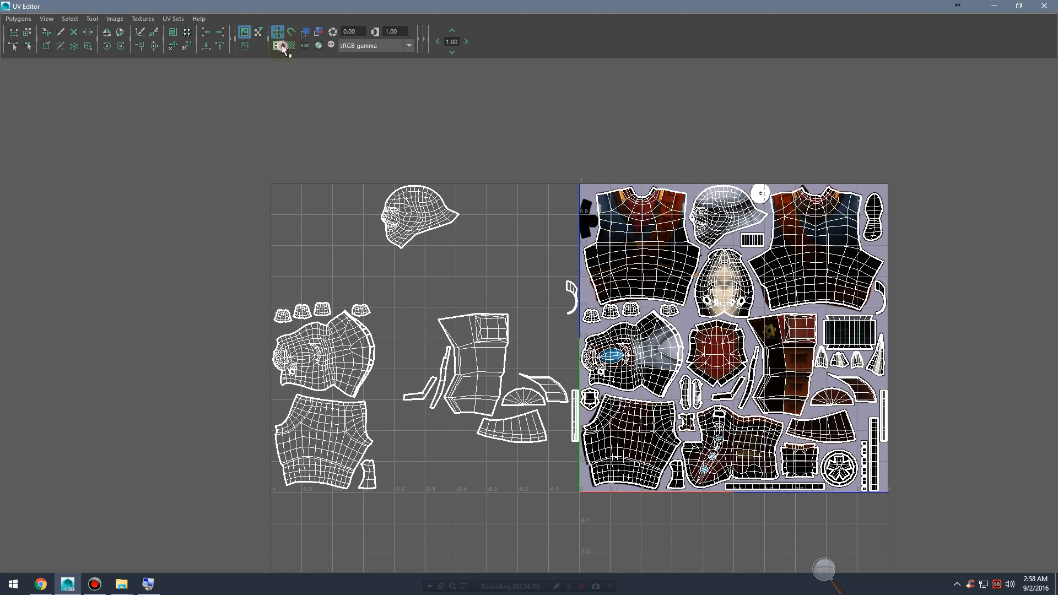
left_click(282, 45)
middle_click_drag(666, 113, 590, 139, "alt")
left_click(996, 6)
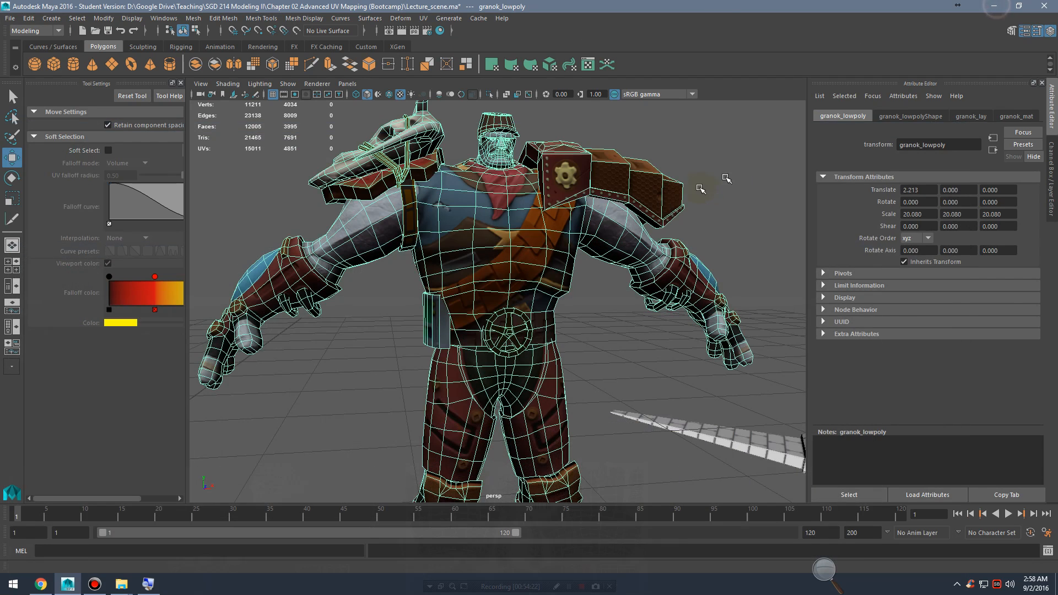
Step: Deselect the character, examine the saucer-shaped ship with its wings up close, and frame the whole scene
right_click_drag(498, 173, 550, 156)
left_click(682, 142)
key("w")
right_click_drag(688, 171, 543, 172, "alt")
right_click_drag(672, 199, 585, 276, "alt")
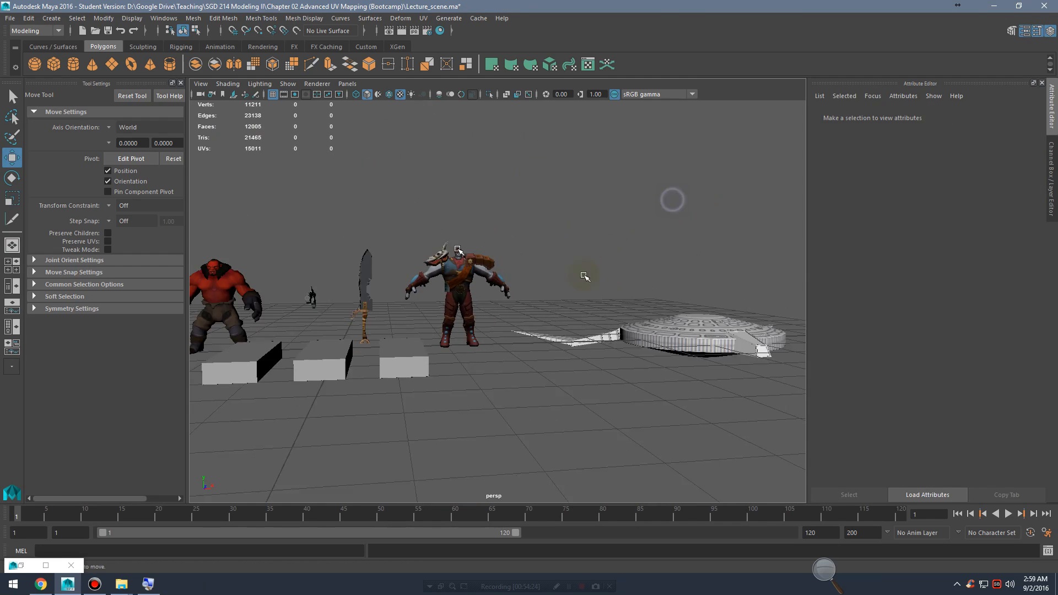
mouse_move(601, 283)
left_mouse_down("alt")
mouse_move(582, 302)
mouse_move(610, 281)
mouse_move(601, 300)
left_mouse_up("alt")
right_click_drag(541, 309, 763, 317, "alt")
middle_click_drag(659, 314, 496, 310, "alt")
right_click_drag(493, 310, 744, 326, "alt")
right_click_drag(673, 321, 603, 319, "alt")
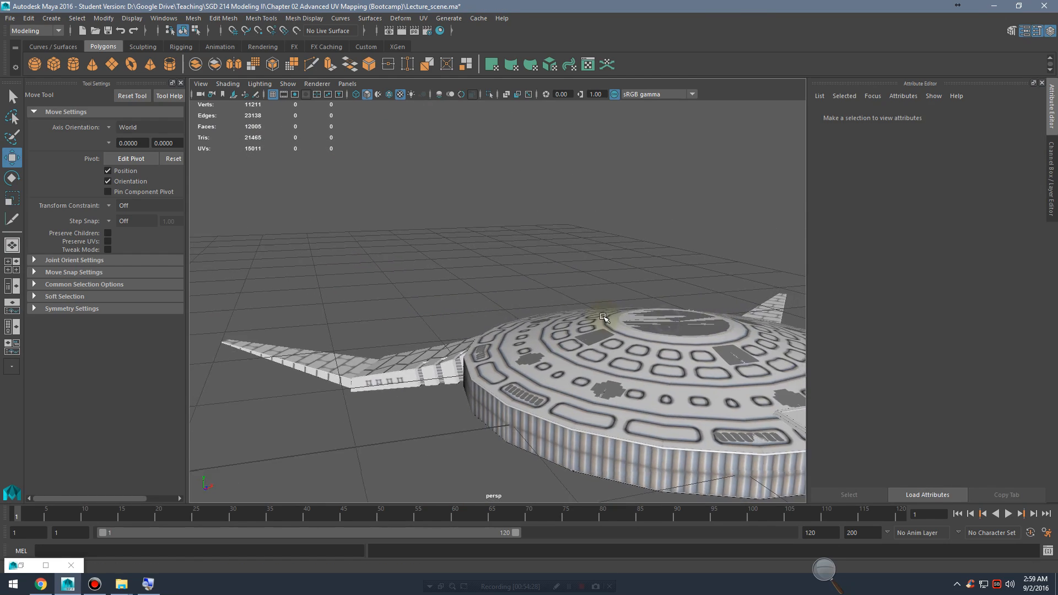
key("a")
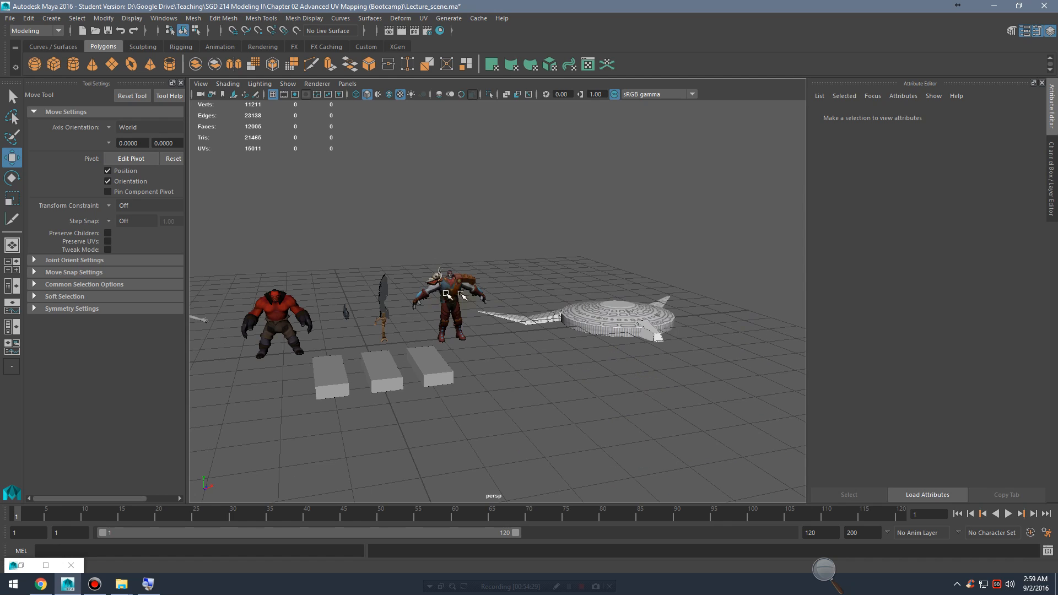
Step: Hide the display layers cogsword_lay, Readability_lay, granok_lay and Axe_body_lay
left_click(1051, 33)
left_click(930, 431)
left_click(931, 441)
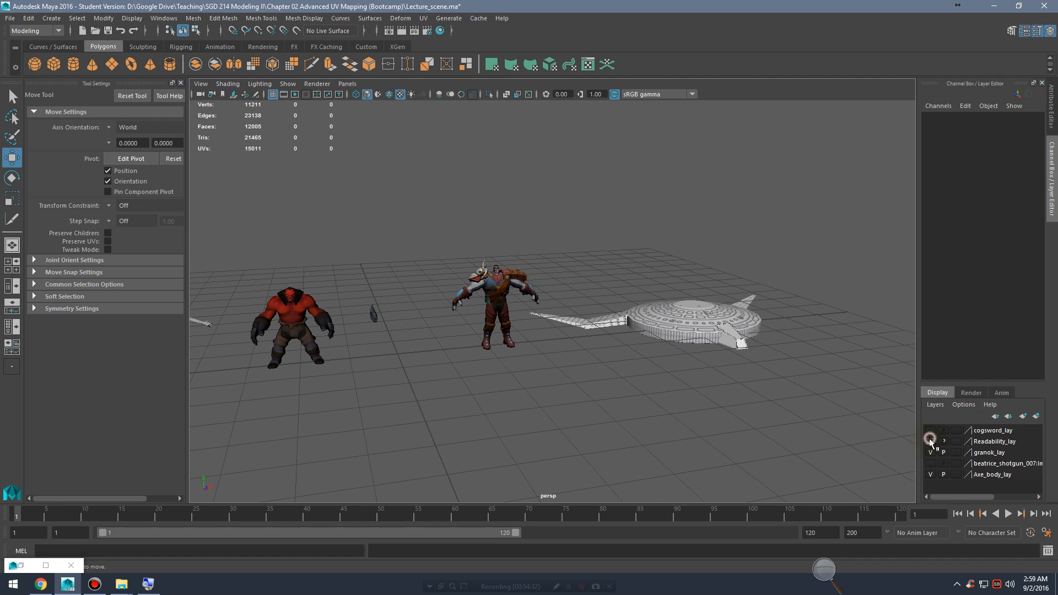
left_click(931, 452)
left_click(931, 474)
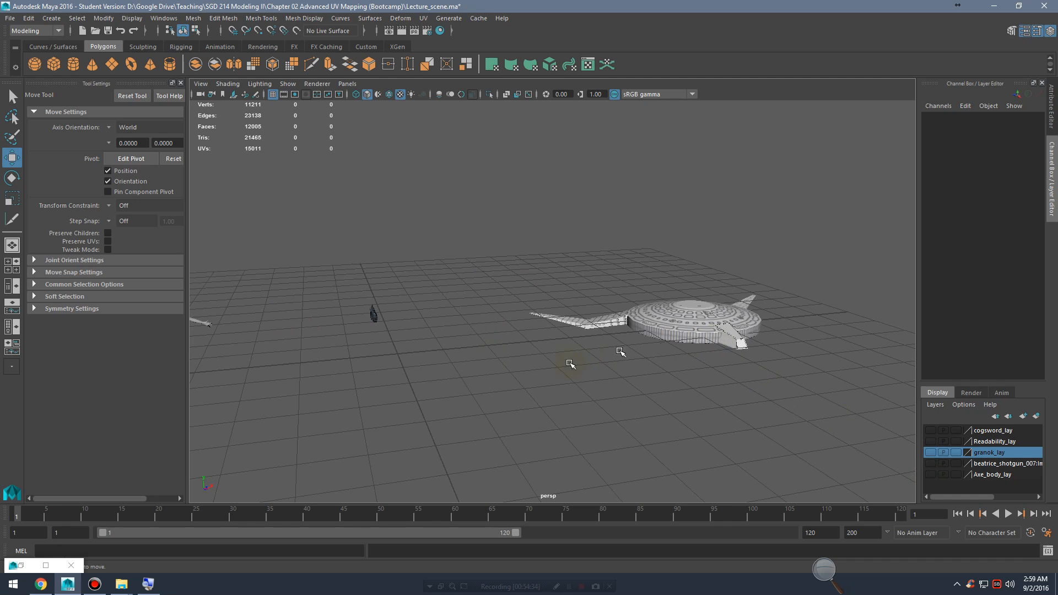
Step: Put the male figure and the neighbouring mesh on a new display layer and hide that layer
middle_click_drag(495, 353, 673, 333, "alt")
left_click_drag(319, 230, 584, 404)
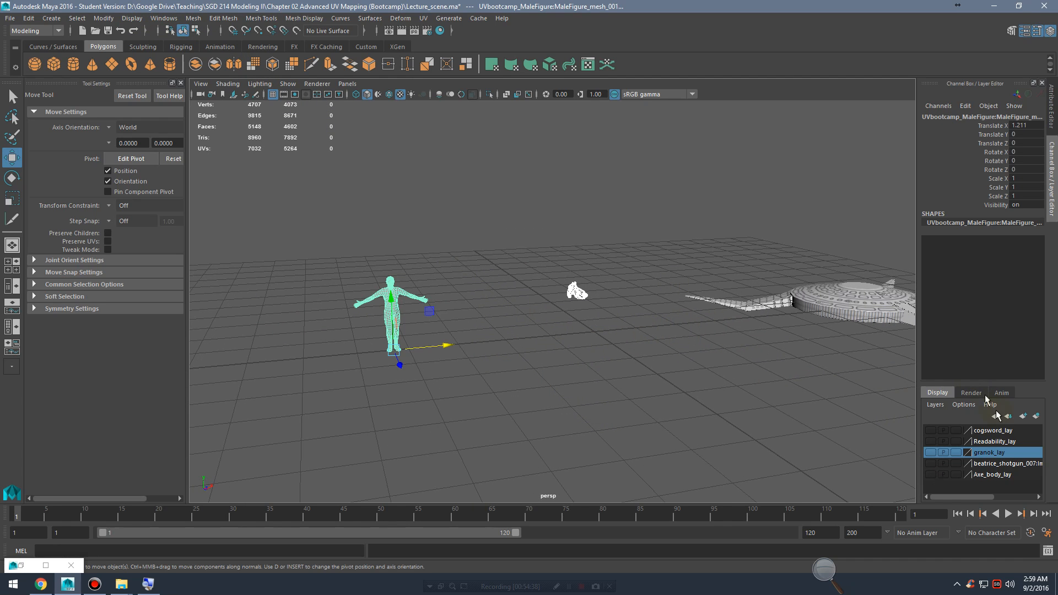
left_click(1036, 417)
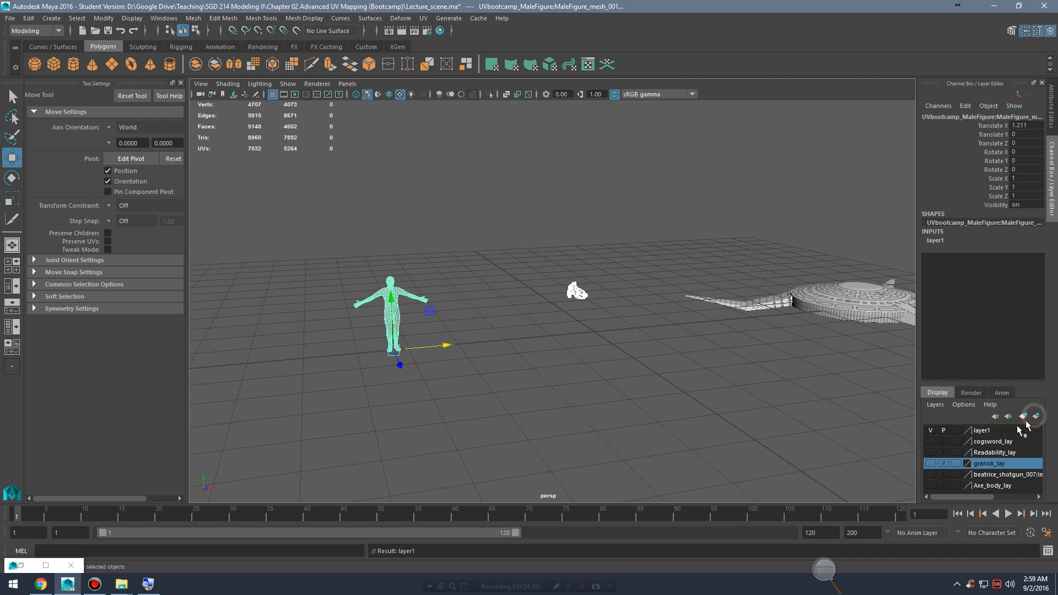
left_click(931, 430)
Step: Combine all parts of the saucer-shaped ship into one mesh and move it to Translate X -7.56
middle_click_drag(814, 246, 693, 253, "alt")
left_click(765, 319)
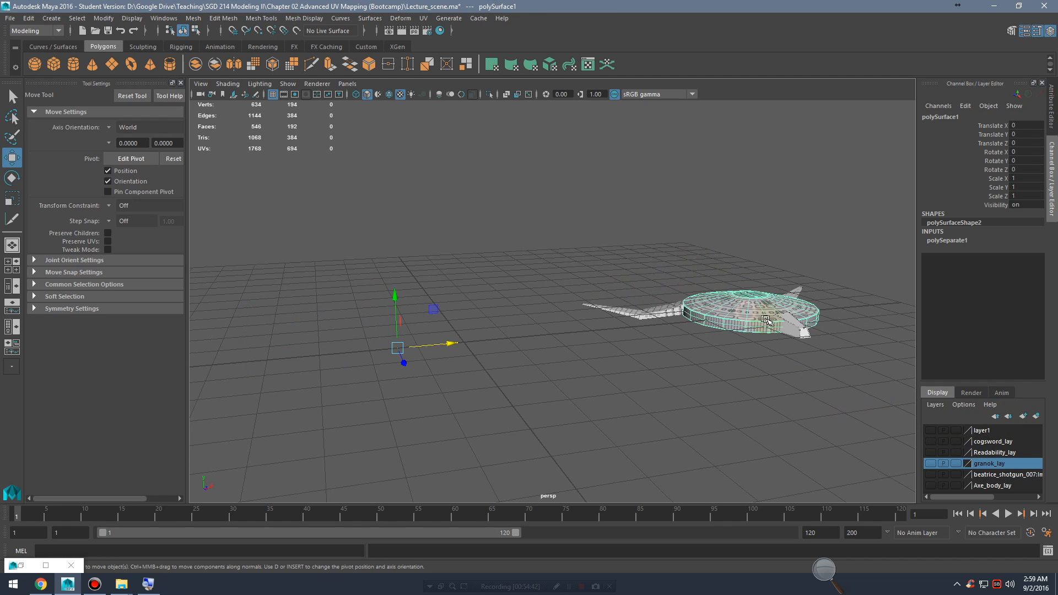
left_click_drag(623, 243, 631, 259, "alt")
left_click_drag(548, 198, 850, 385)
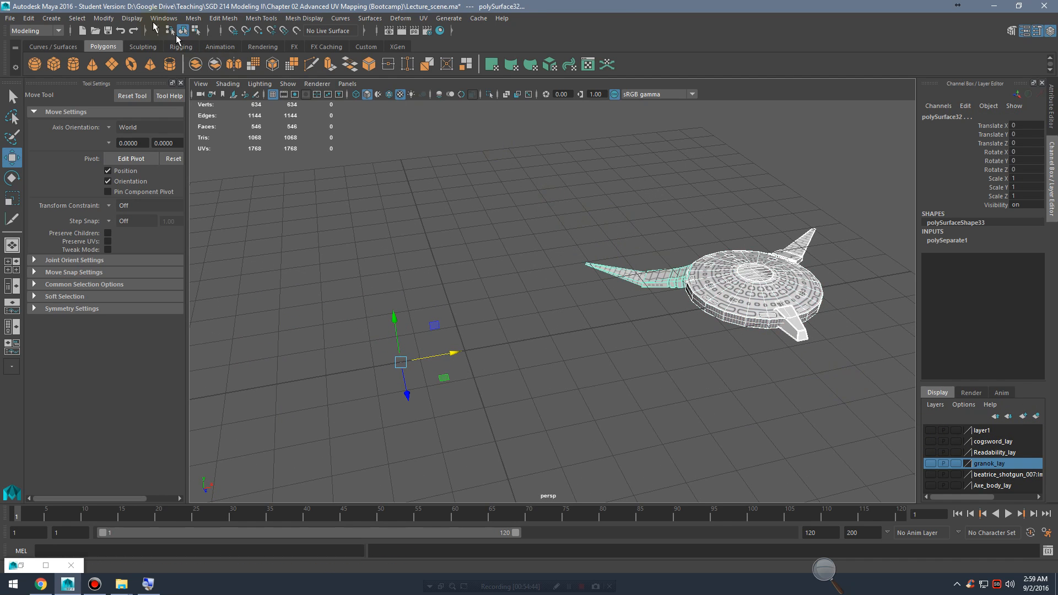
left_click(192, 18)
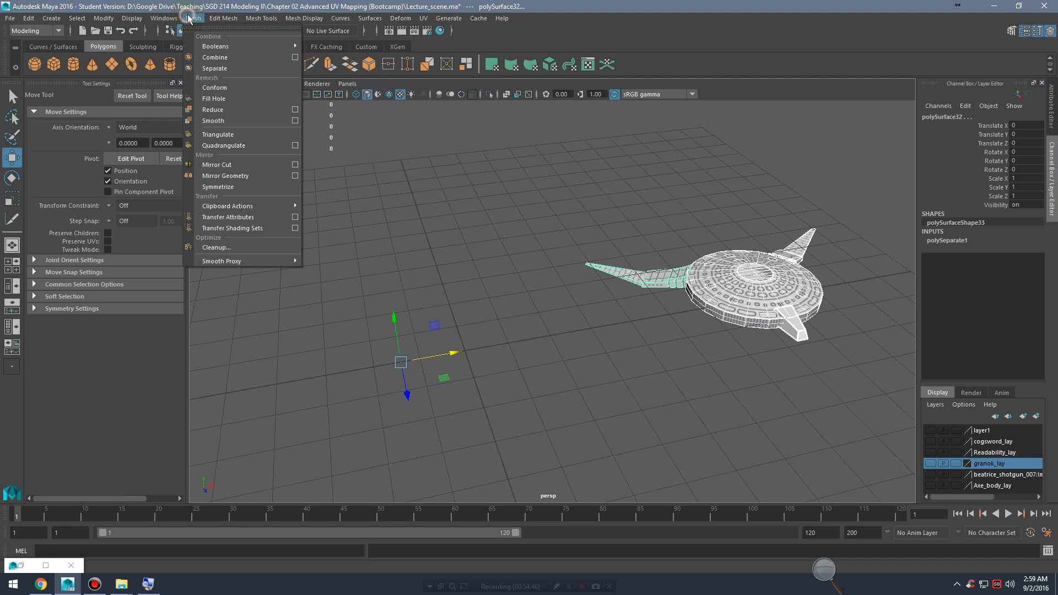
left_click(244, 58)
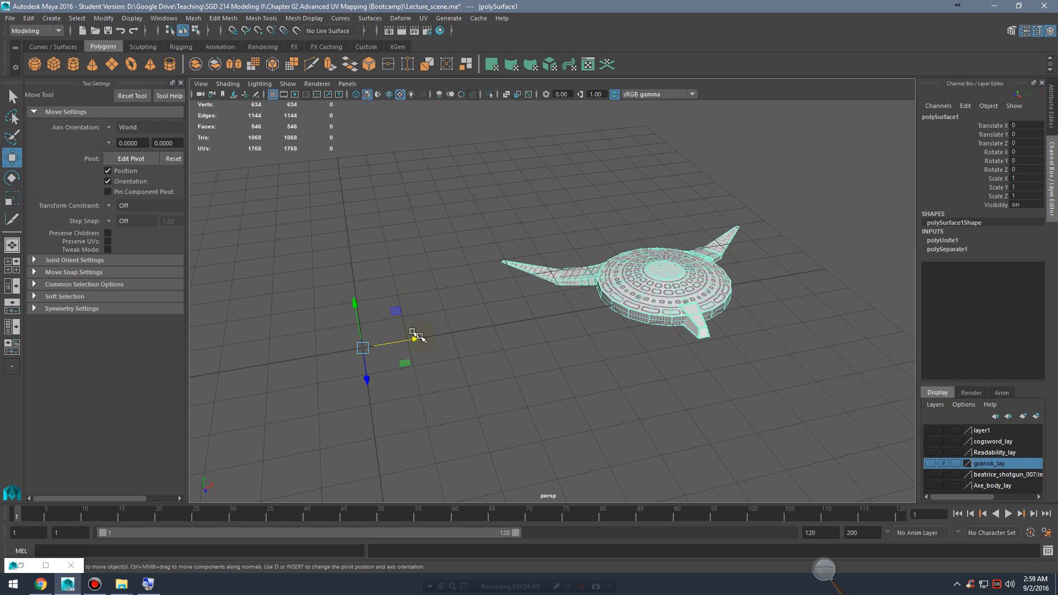
left_click_drag(416, 339, 174, 361)
left_click_drag(36, 381, 38, 382)
Step: Examine the textured detailing on the ship's upper hull and wings, up close and from several angles
middle_click_drag(399, 224, 551, 265, "alt")
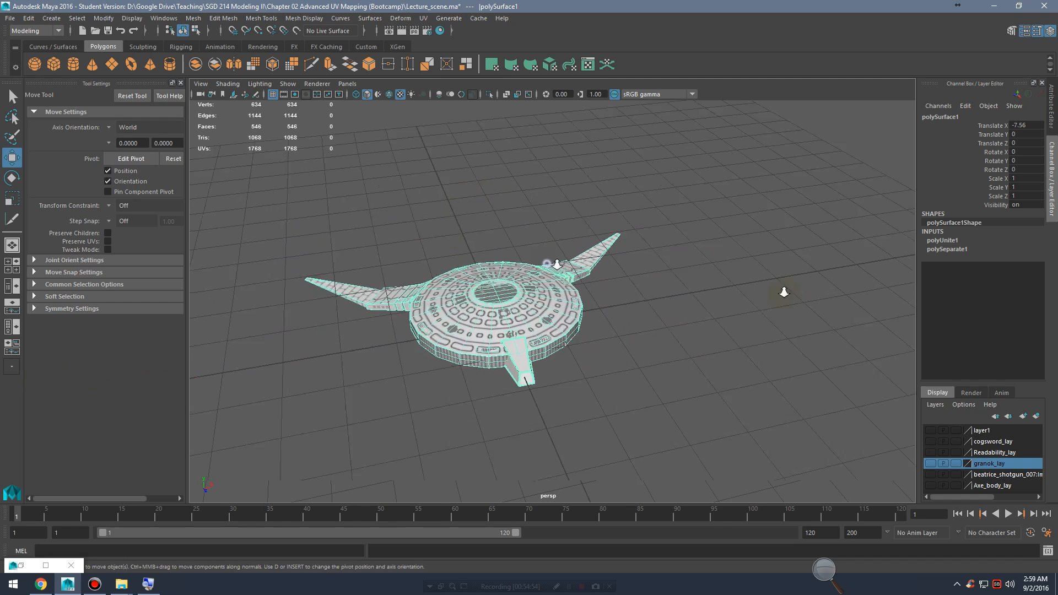
right_click_drag(551, 264, 782, 290, "alt")
left_click_drag(612, 279, 703, 244, "alt")
left_click(702, 244)
left_click_drag(767, 227, 634, 279, "alt")
left_click(626, 271)
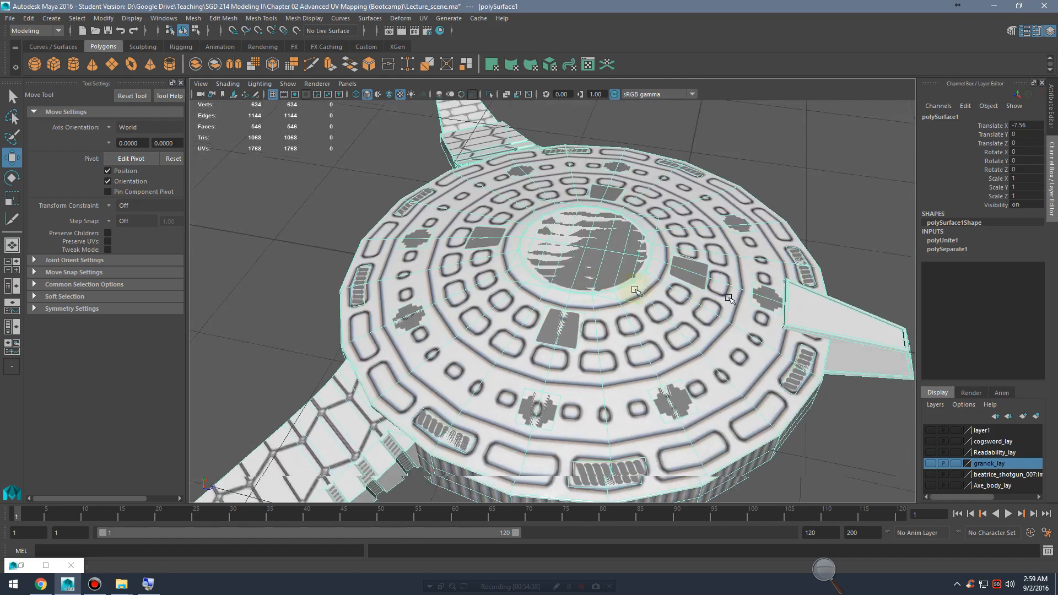
right_click_drag(633, 279, 696, 243, "alt")
left_click_drag(697, 243, 631, 288, "alt")
right_click_drag(630, 288, 629, 290, "alt")
left_click_drag(629, 290, 597, 260, "alt")
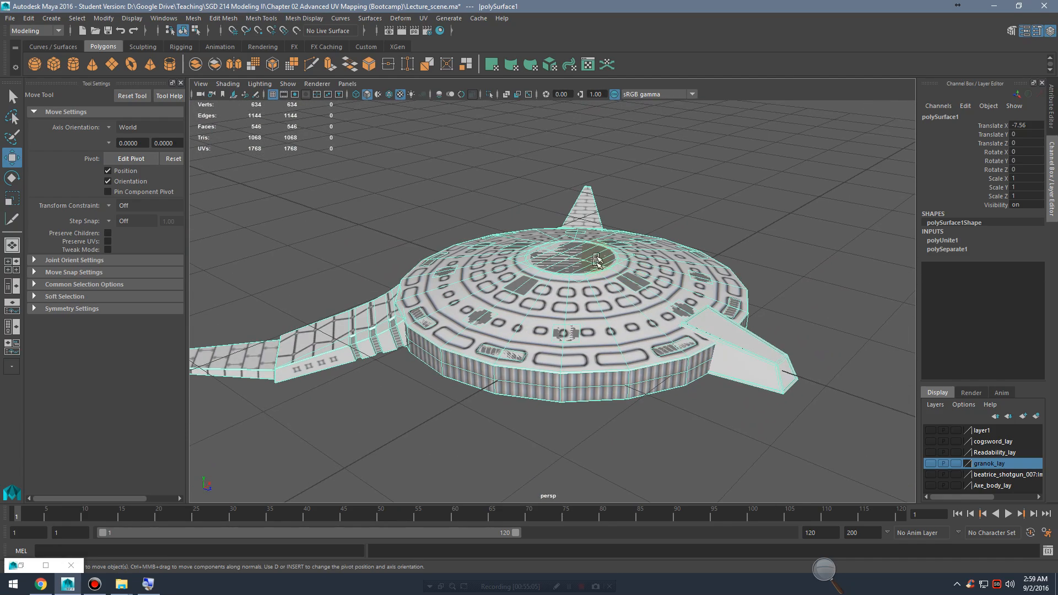
Step: Show the ship shaded without textures and examine the small panel faces lying on its hull
key("5")
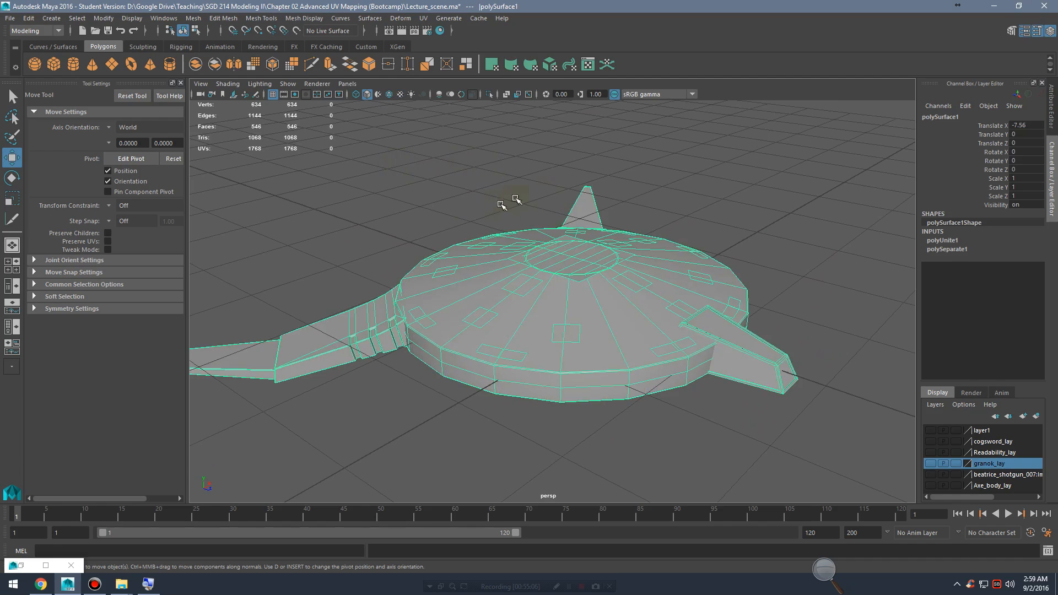
left_click(729, 184)
left_click(651, 270)
scroll(628, 262, "up", 5)
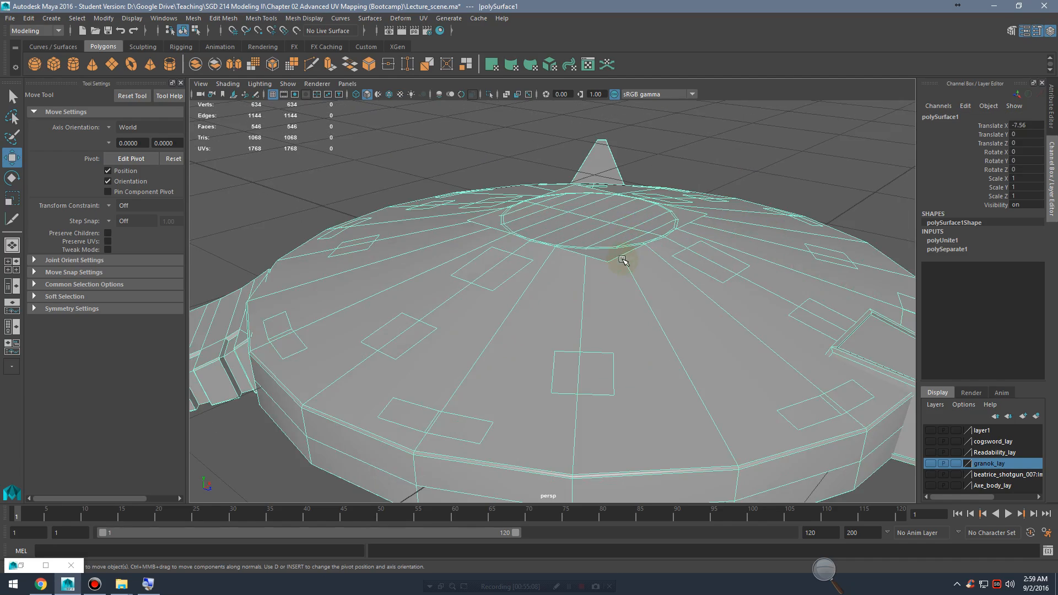
mouse_move(619, 259)
left_mouse_down("alt")
mouse_move(609, 284)
mouse_move(734, 288)
mouse_move(742, 270)
mouse_move(798, 250)
mouse_move(757, 251)
mouse_move(668, 286)
mouse_move(595, 262)
mouse_move(606, 267)
mouse_move(610, 236)
mouse_move(668, 267)
left_mouse_up("alt")
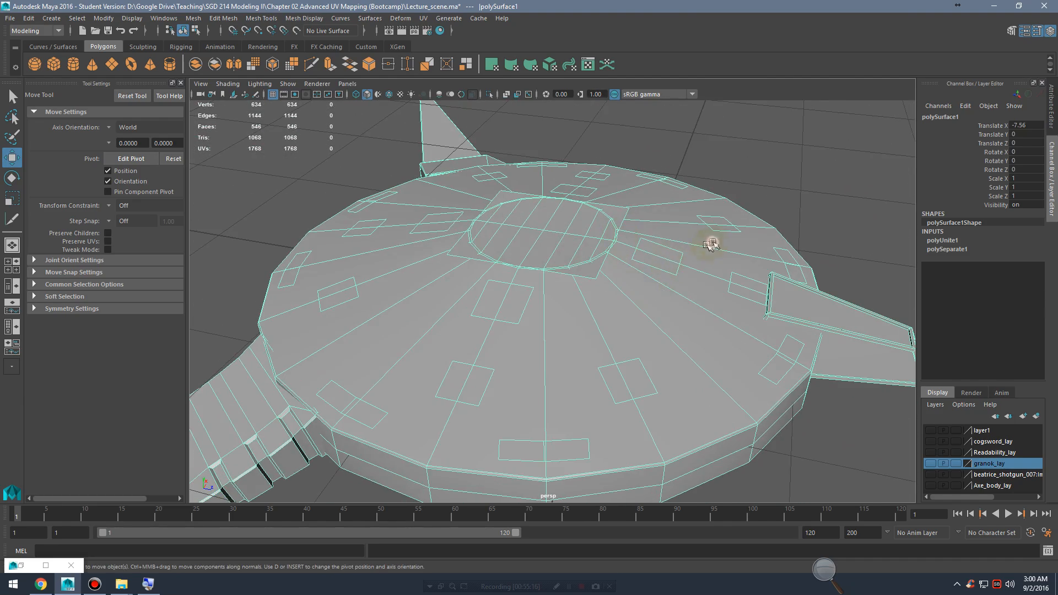
mouse_move(481, 237)
left_mouse_down("alt")
mouse_move(513, 220)
mouse_move(634, 229)
mouse_move(441, 185)
left_mouse_up("alt")
Step: Separate the combined ship into its individual pieces and select one small floating panel on the hull
left_click(193, 19)
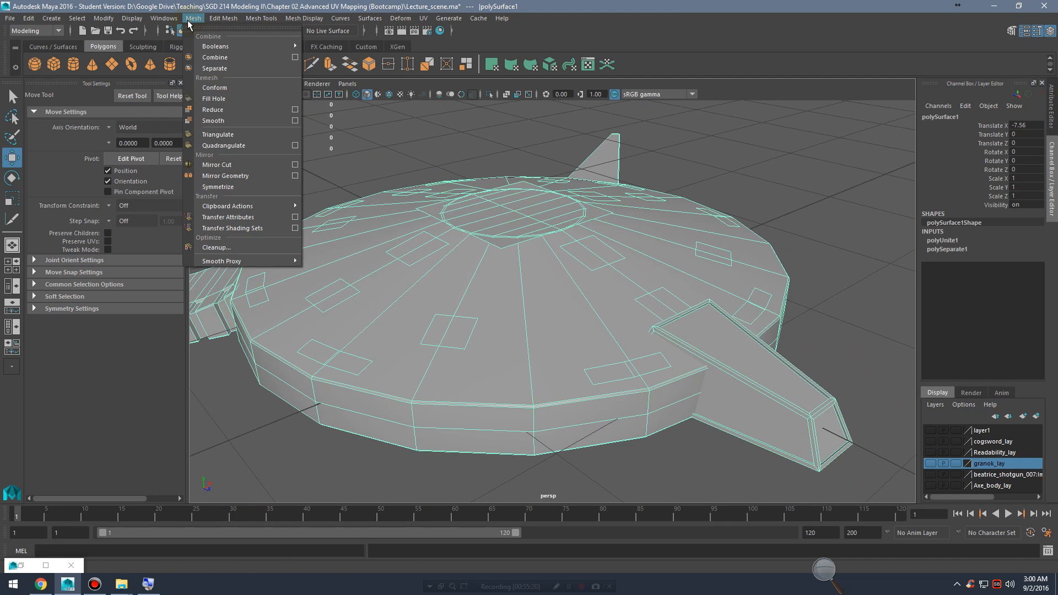
left_click(214, 69)
left_click(589, 252)
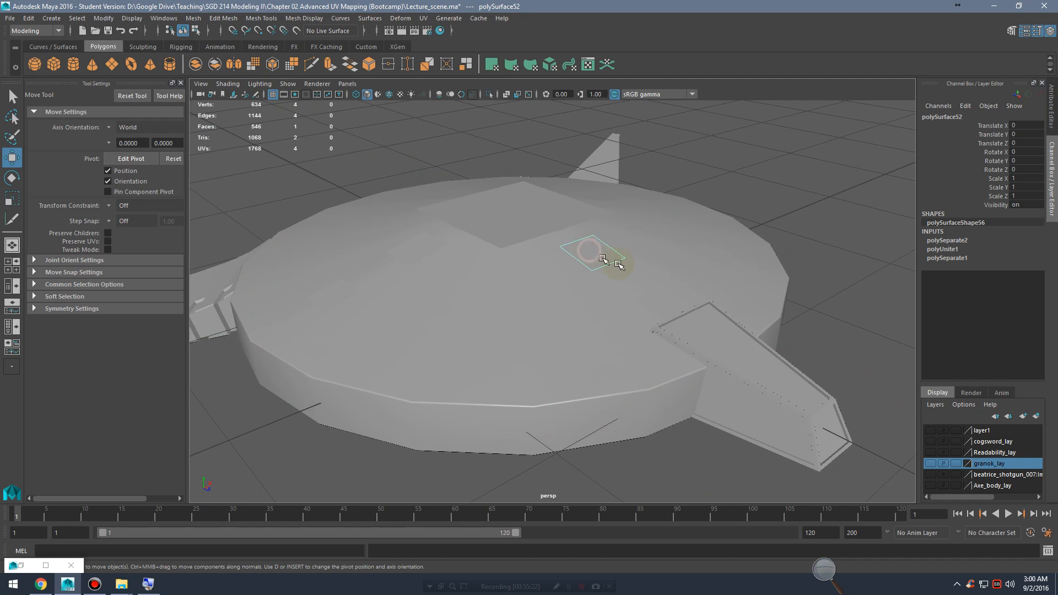
Step: Examine how the selected floating panel sits on the untextured hull surface from several angles
left_click_drag(604, 241, 572, 262, "alt")
right_click_drag(571, 262, 725, 253, "alt")
left_click_drag(725, 253, 748, 266, "alt")
right_click_drag(748, 267, 524, 236, "alt")
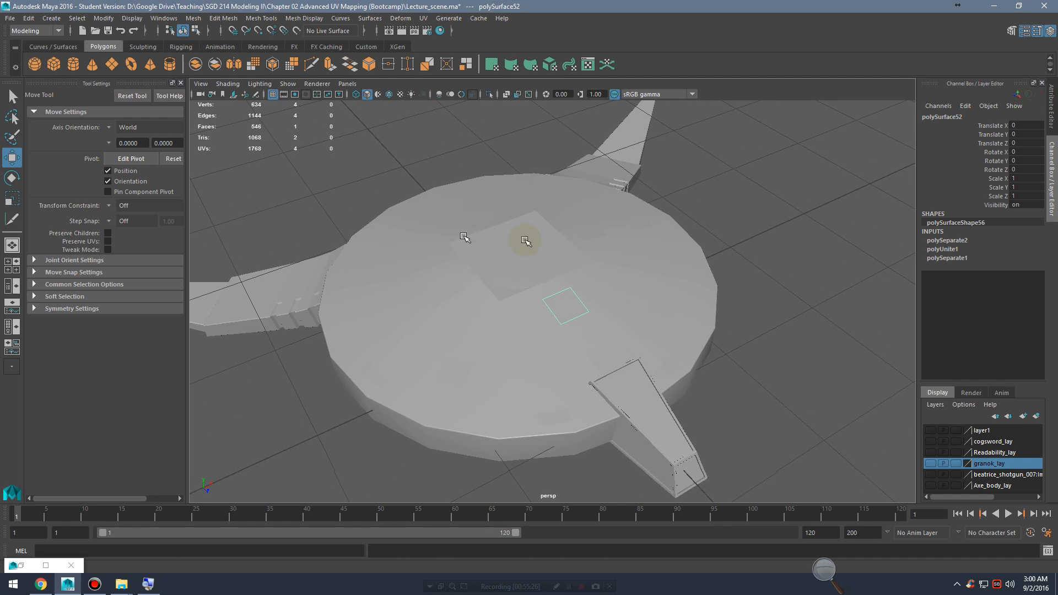
left_click_drag(524, 236, 524, 217, "alt")
right_click_drag(525, 217, 579, 298, "alt")
mouse_move(578, 298)
left_mouse_down("alt")
mouse_move(616, 292)
mouse_move(604, 276)
left_mouse_up("alt")
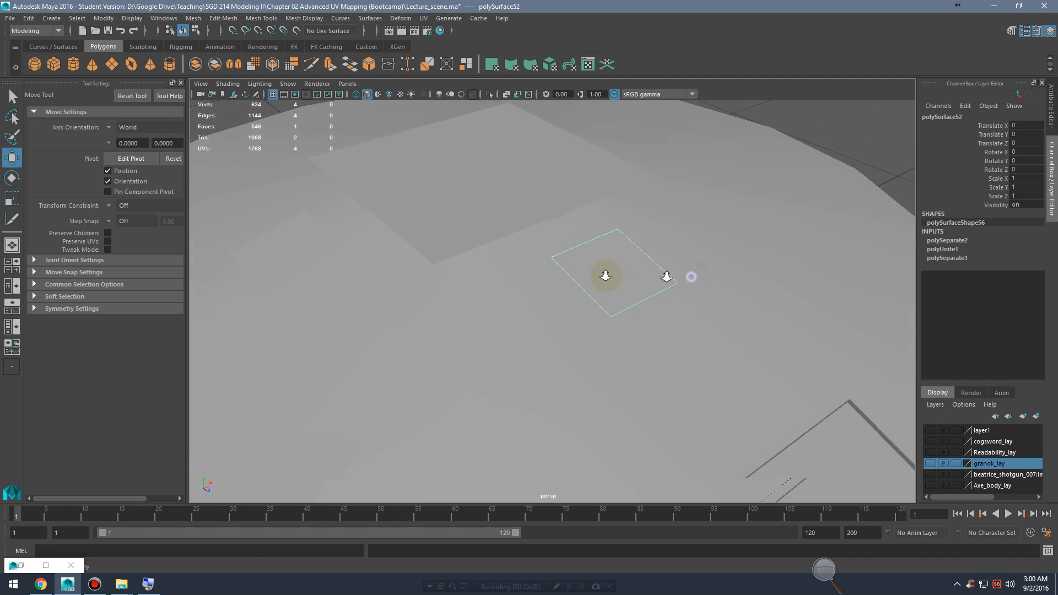
right_click_drag(605, 276, 654, 259, "alt")
mouse_move(654, 260)
left_mouse_down("alt")
mouse_move(630, 258)
mouse_move(687, 261)
left_mouse_up("alt")
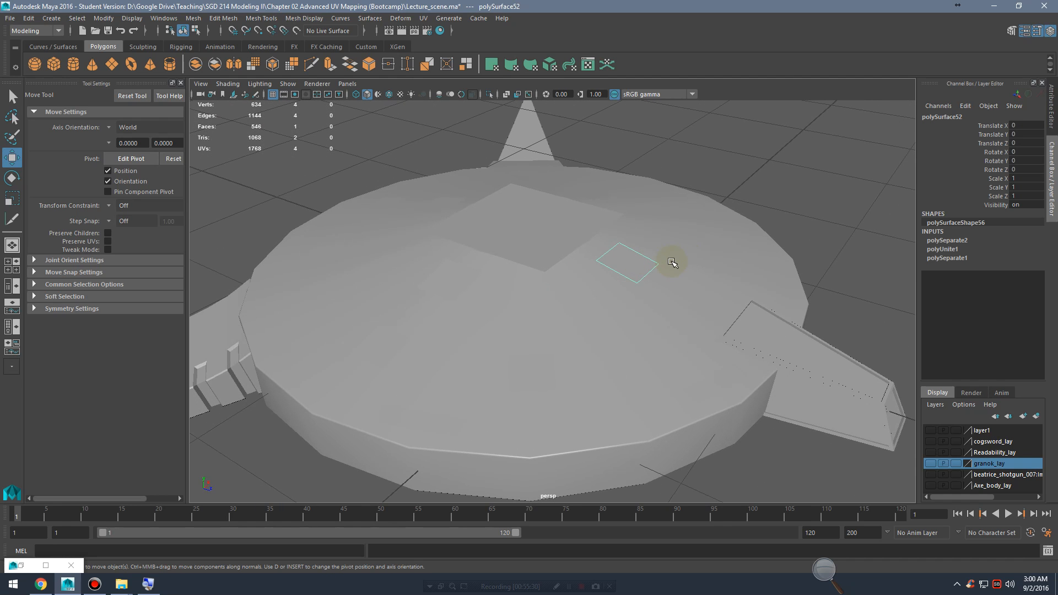
Step: Select the main disc hull, turn the texture display back on and inspect its repeating surface pattern
left_click(568, 327)
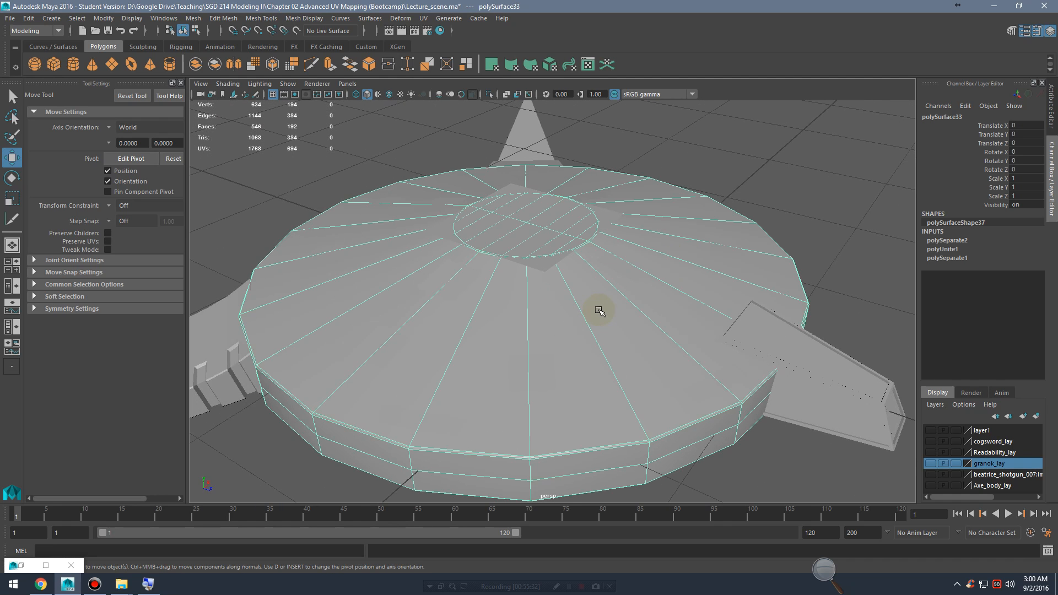
key("6")
left_click_drag(600, 302, 654, 303, "alt")
mouse_move(654, 303)
right_mouse_down("alt")
mouse_move(623, 336)
mouse_move(660, 305)
right_mouse_up("alt")
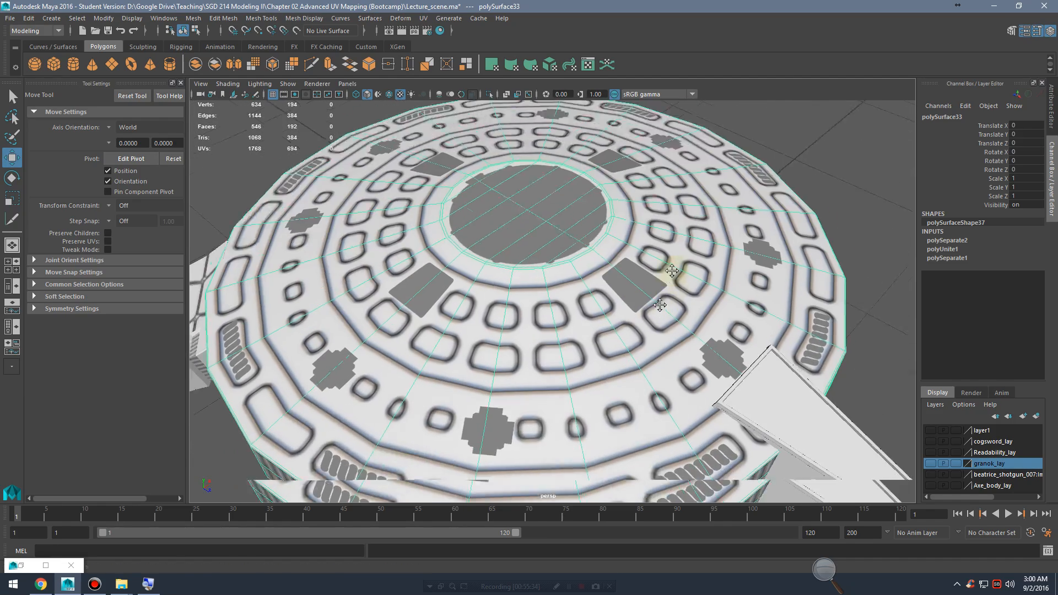
middle_click_drag(661, 305, 671, 270, "alt")
mouse_move(671, 271)
left_mouse_down("alt")
mouse_move(666, 287)
mouse_move(663, 259)
left_mouse_up("alt")
Step: Inspect the tiling pattern strips of the ship's texture sheet in the UV Editor, then return to the 3D scene
left_click(21, 565)
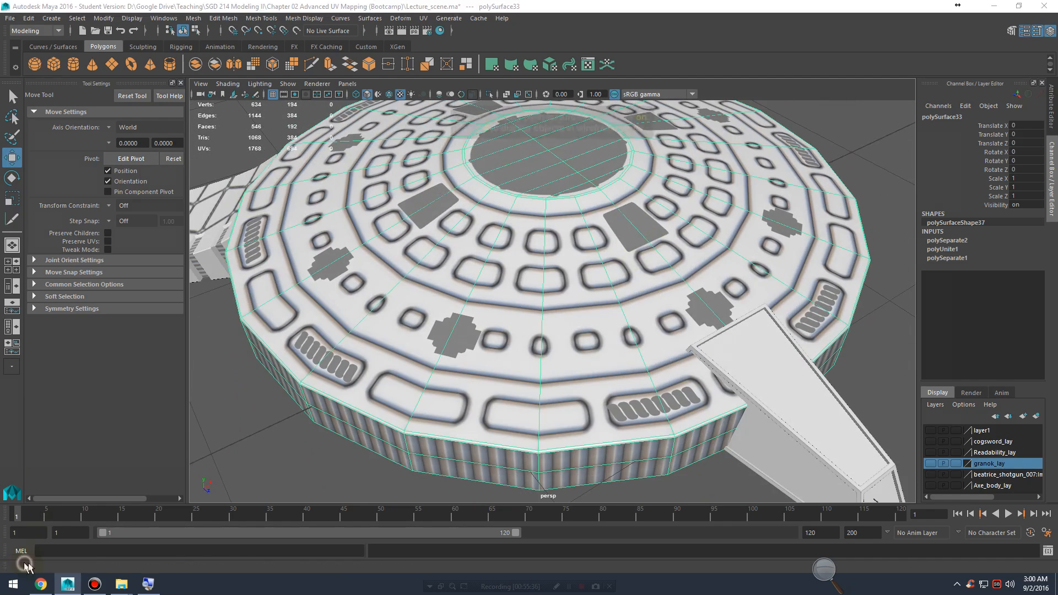
right_click_drag(485, 340, 775, 342, "alt")
right_click_drag(628, 321, 801, 387, "alt")
middle_click_drag(758, 388, 639, 368, "alt")
right_click_drag(637, 369, 682, 328, "alt")
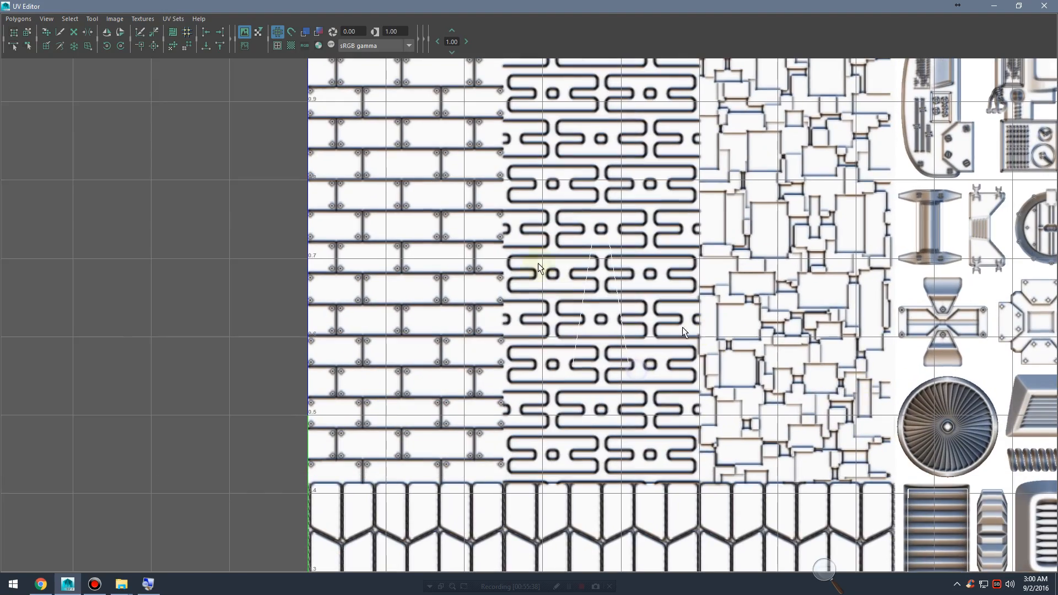
left_click(993, 6)
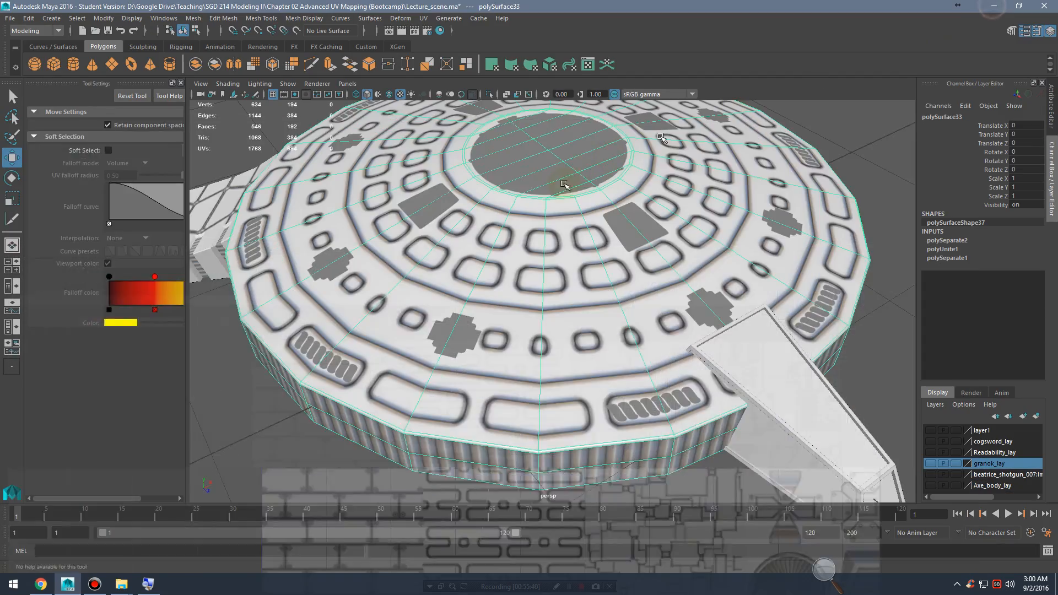
Step: Compare the hull's surface details with the vent, fan and hatch elements on the texture sheet in the UV Editor
left_click_drag(595, 182, 581, 234, "alt")
right_click_drag(581, 234, 482, 251, "alt")
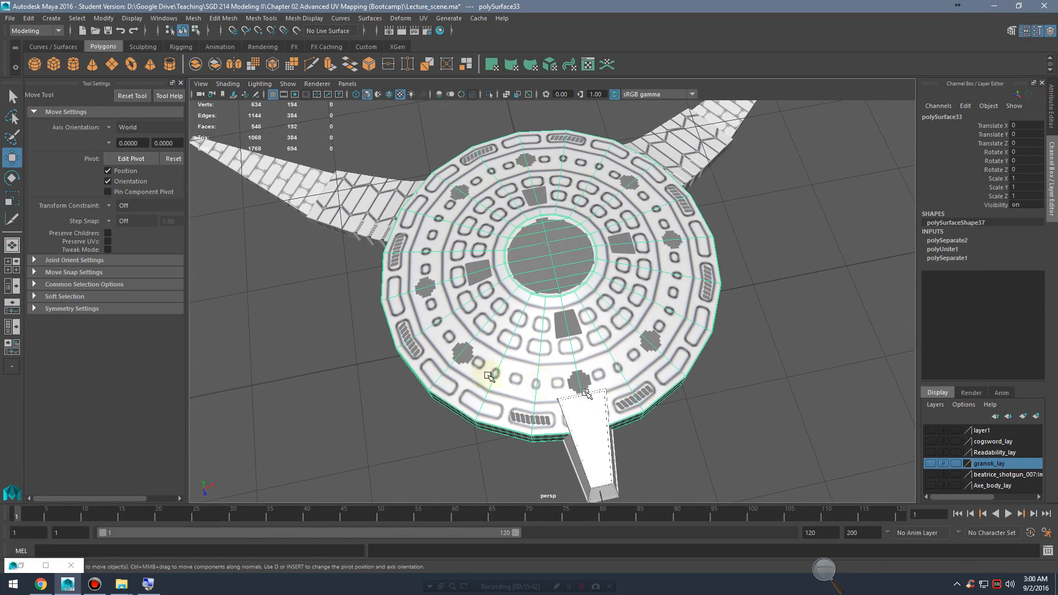
right_click_drag(488, 376, 597, 330, "alt")
left_click_drag(598, 331, 614, 307, "alt")
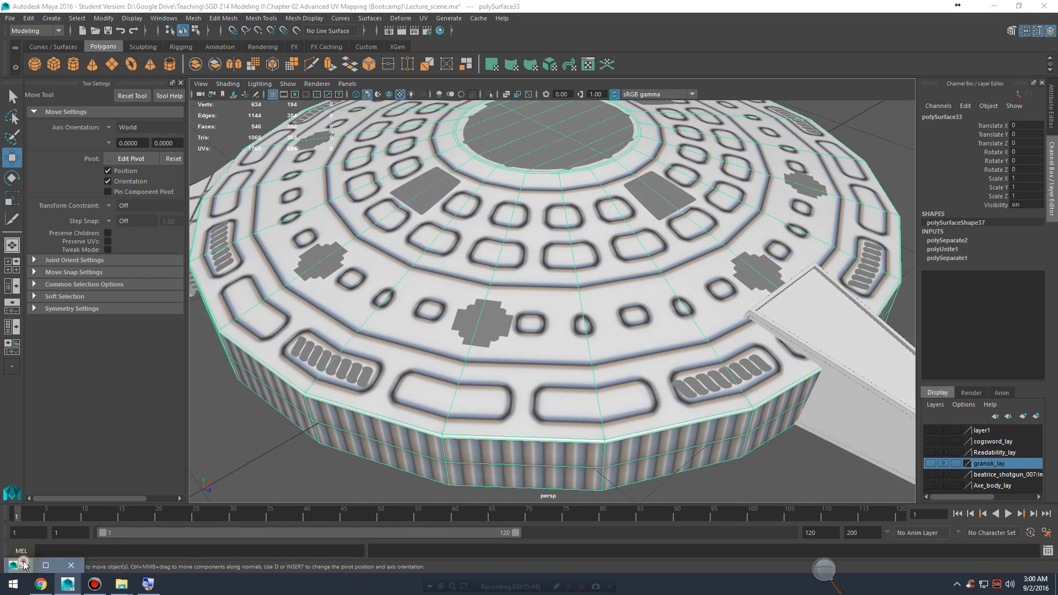
left_click(23, 562)
middle_click_drag(693, 318, 670, 178, "alt")
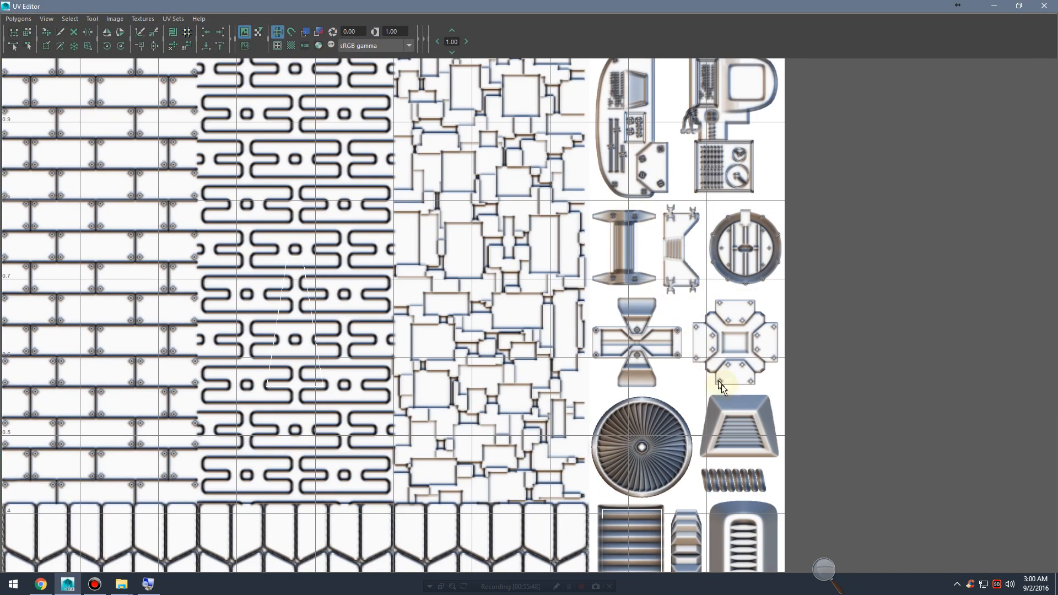
middle_click_drag(722, 385, 696, 312, "alt")
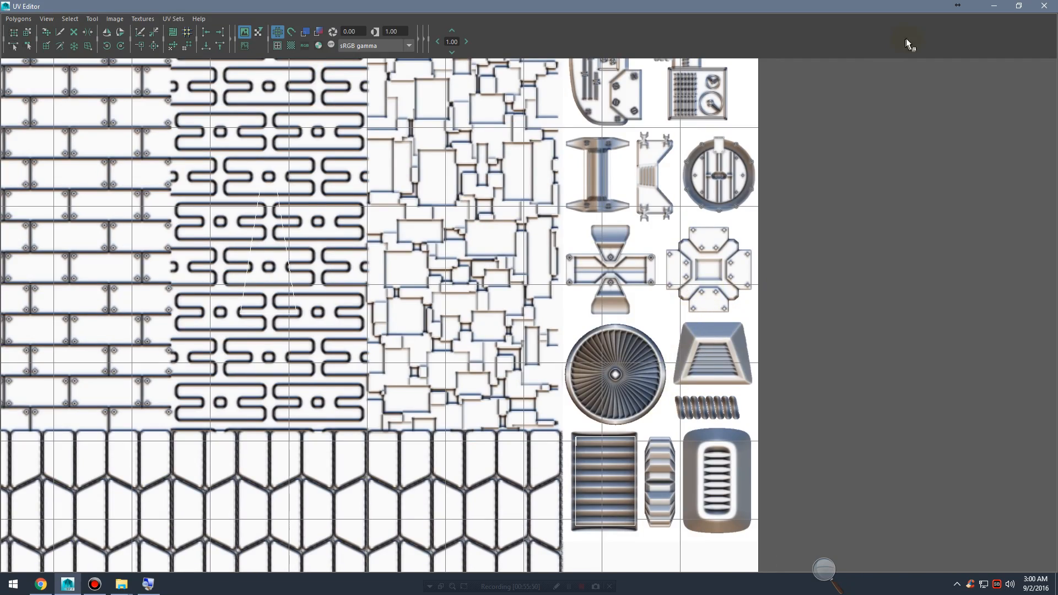
left_click(993, 11)
Step: Examine the whole textured ship in the 3D scene, including the disc hull and the attached wings
left_click_drag(524, 300, 693, 293, "alt")
right_click_drag(693, 293, 524, 292, "alt")
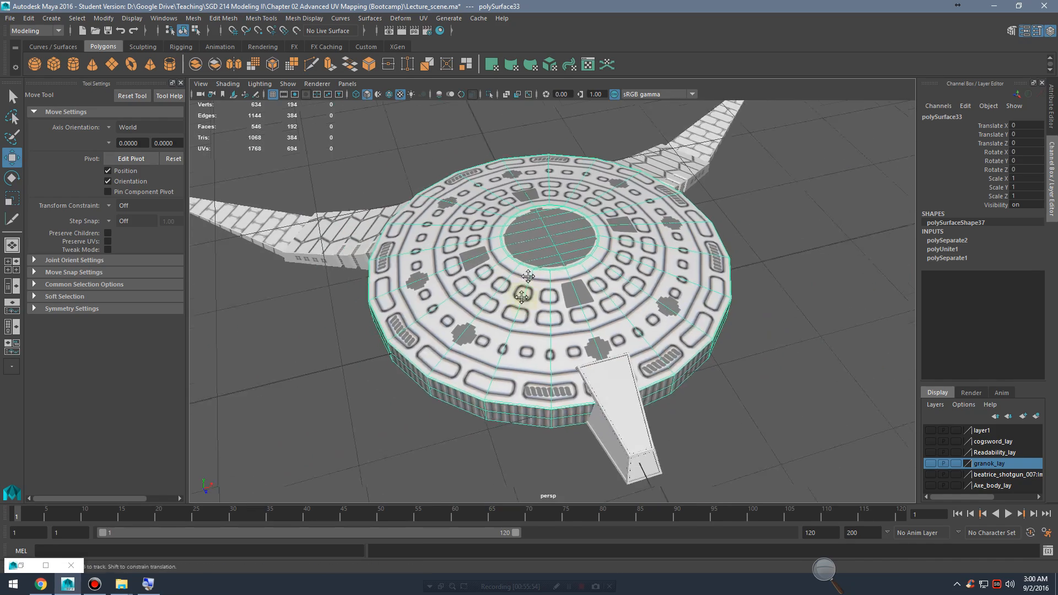
middle_click_drag(524, 292, 524, 325, "alt")
right_click_drag(524, 325, 606, 319, "alt")
left_click_drag(606, 319, 566, 294, "alt")
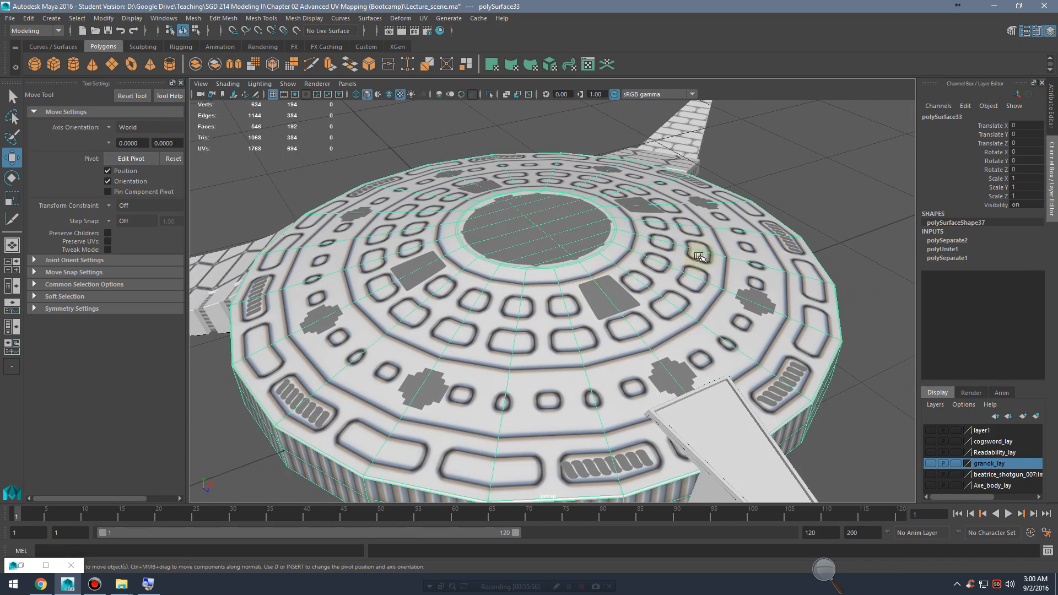
right_click_drag(762, 298, 671, 276, "alt")
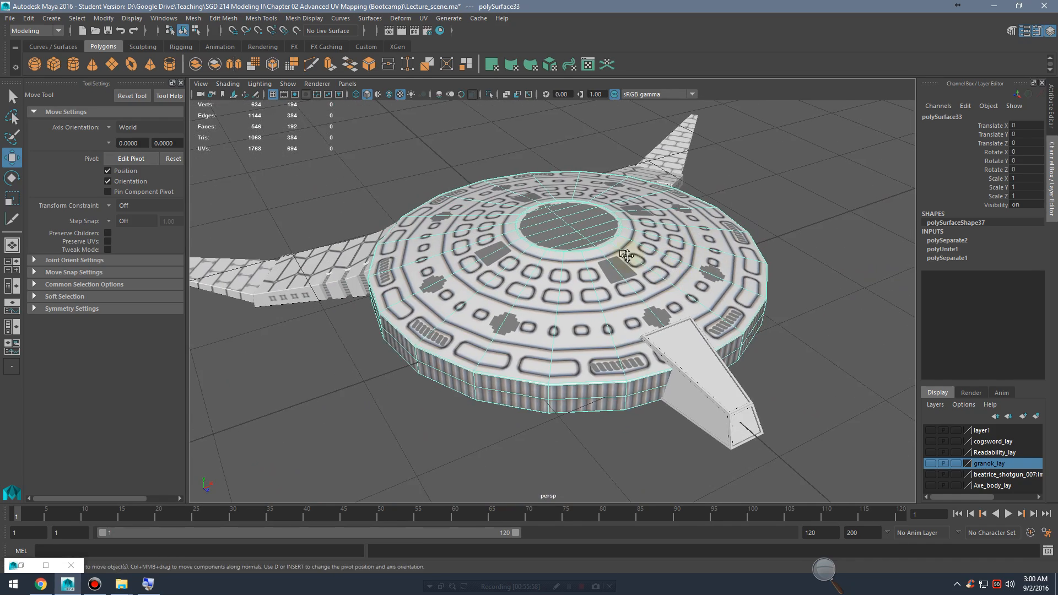
left_click_drag(627, 255, 682, 279, "alt")
Step: Delete all the small floating panels from the ship, keeping only the disc hull and the three wings
left_click(403, 300)
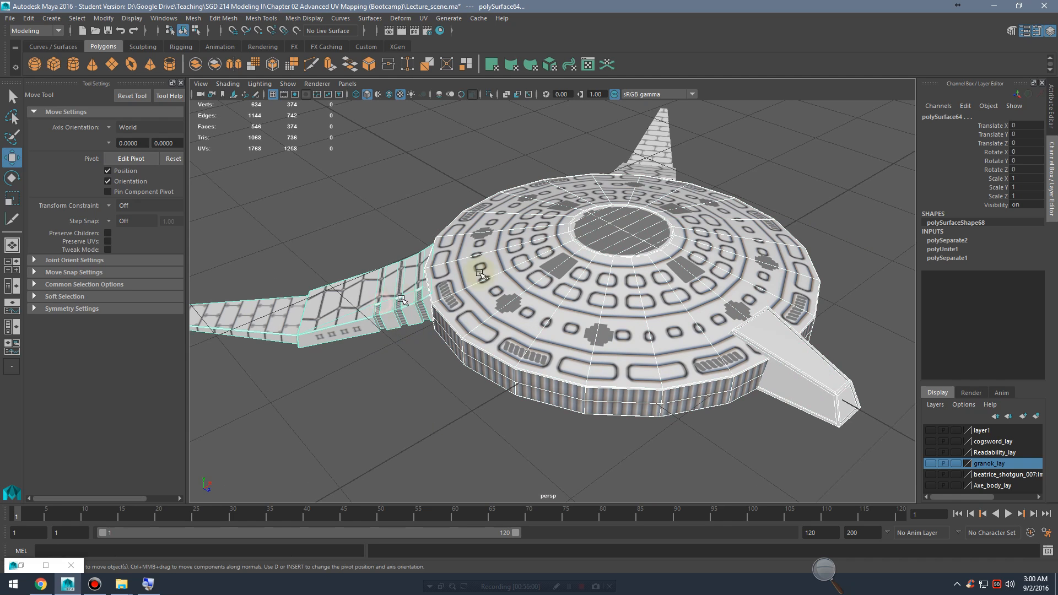
left_click(661, 146)
left_click(699, 332)
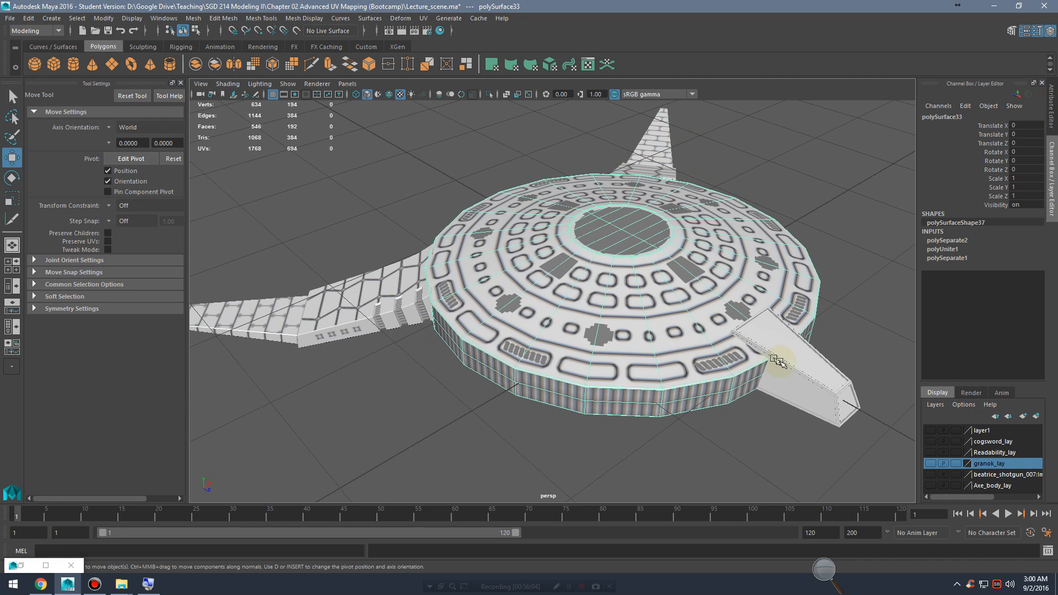
left_click(806, 378)
left_click(657, 154)
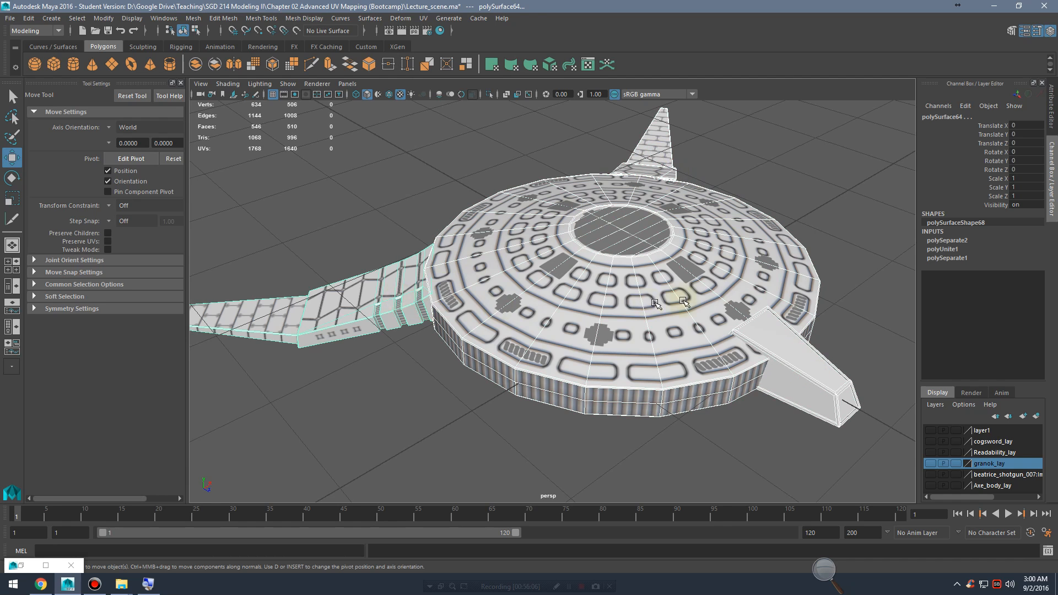
right_click_drag(683, 302, 377, 224, "alt")
left_click_drag(289, 146, 803, 460)
right_click_drag(524, 349, 832, 406, "alt")
key("4")
right_click_drag(800, 293, 639, 366, "alt")
mouse_move(640, 367)
left_mouse_down("alt")
mouse_move(701, 291)
mouse_move(642, 348)
mouse_move(654, 330)
mouse_move(642, 331)
mouse_move(704, 323)
left_mouse_up("alt")
key("Delete")
Step: Select the disc hull and all three wings in shaded display and show their UVs over the whole texture sheet
key("5")
left_click(605, 305)
scroll(705, 322, "down", 5)
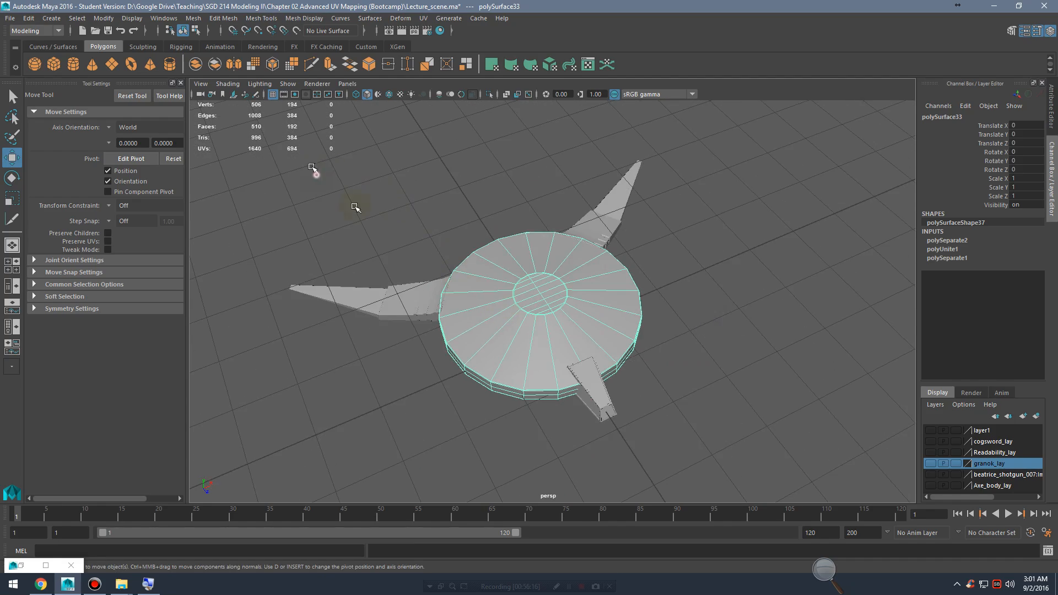
left_click_drag(311, 166, 691, 430)
left_click_drag(666, 384, 616, 378, "alt")
right_click_drag(617, 378, 774, 406, "alt")
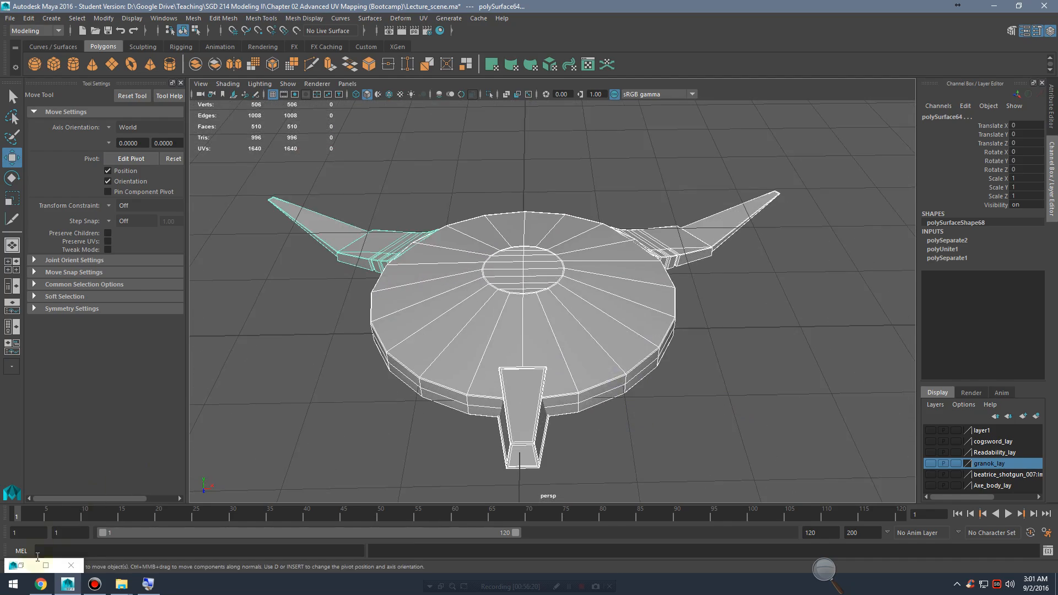
left_click(21, 566)
right_click_drag(587, 291, 264, 199, "alt")
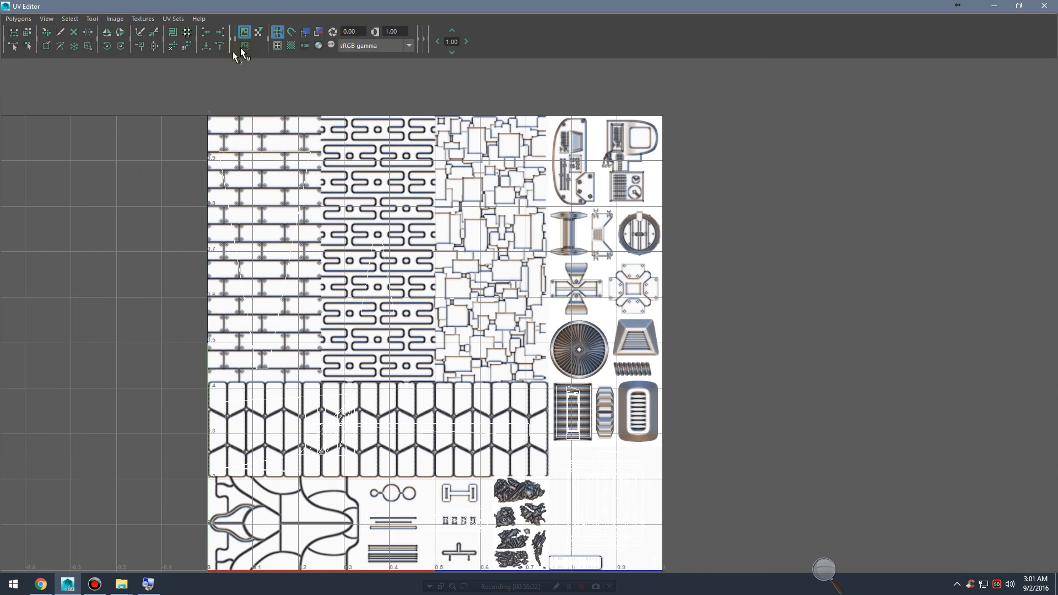
Step: Hide the texture image in the UV Editor so only the ship's UV shells are displayed
left_click(244, 45)
left_click(243, 32)
middle_click_drag(477, 319, 568, 319, "alt")
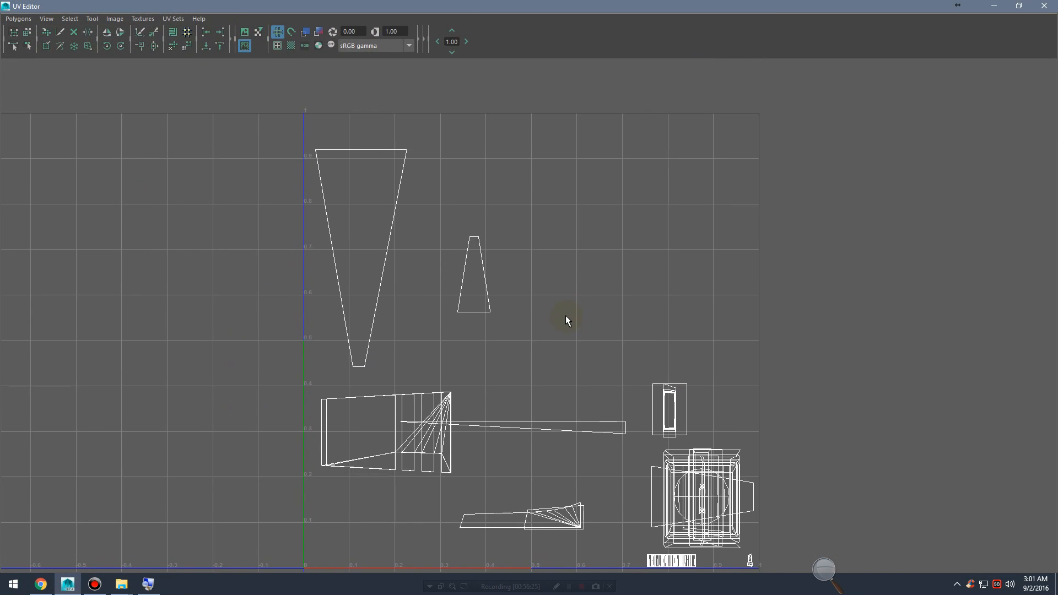
left_click(992, 6)
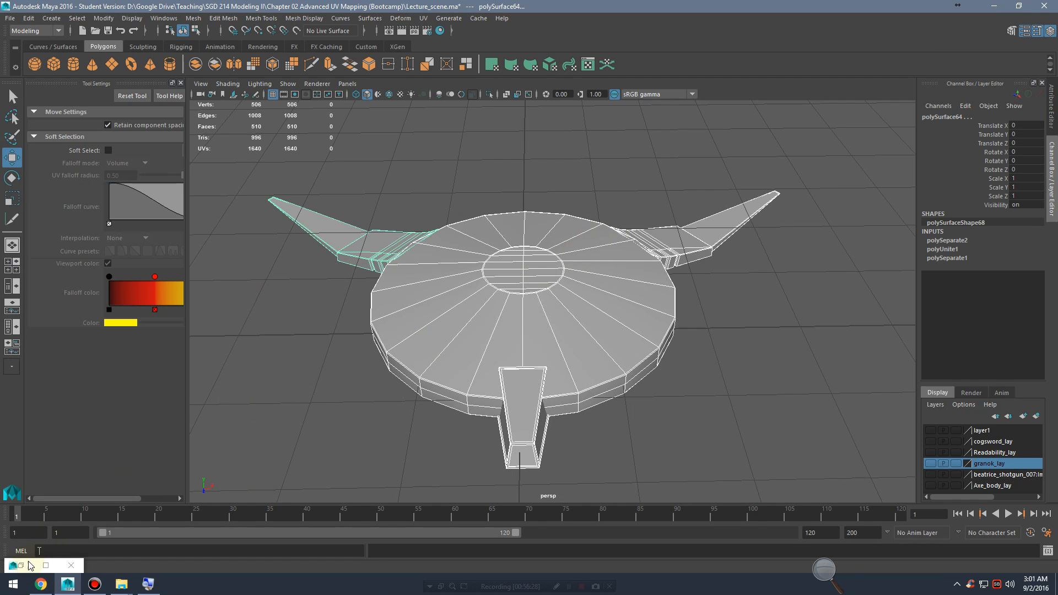
left_click(28, 565)
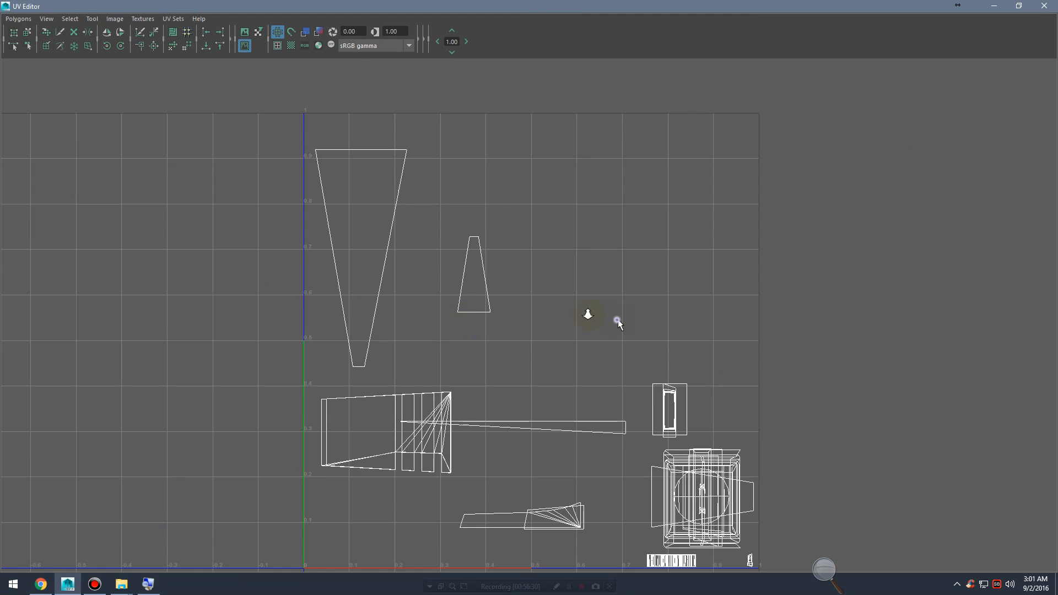
Step: Select all the ship's UVs and move them horizontally out of the 0–1 texture square into negative U
left_click(462, 315)
right_click_drag(462, 314, 507, 313)
left_click_drag(292, 131, 802, 517)
right_click_drag(832, 399, 771, 386, "alt")
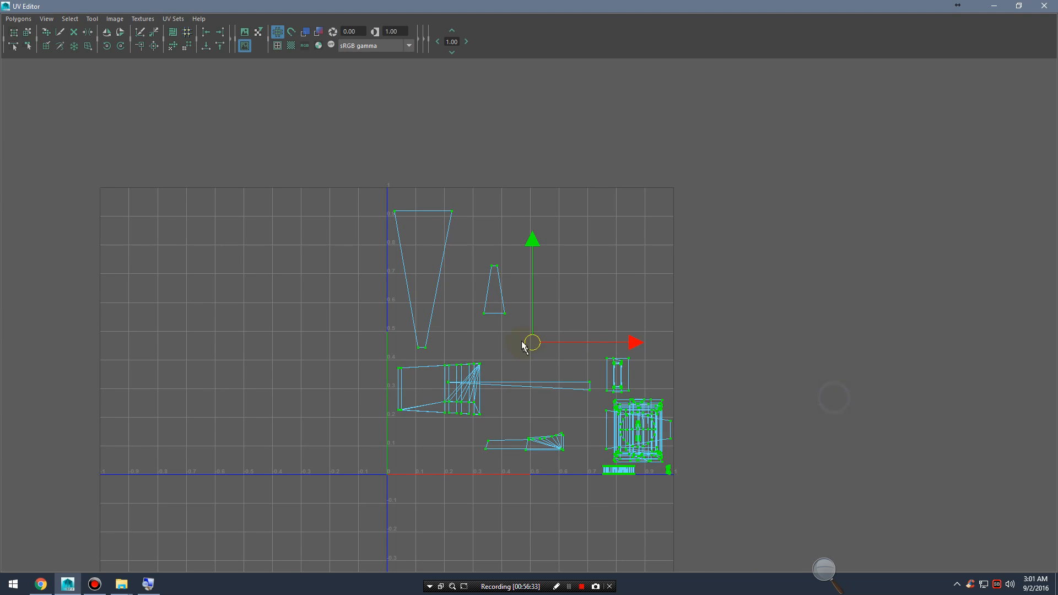
left_click_drag(541, 340, 130, 338)
middle_click_drag(279, 389, 456, 380, "alt")
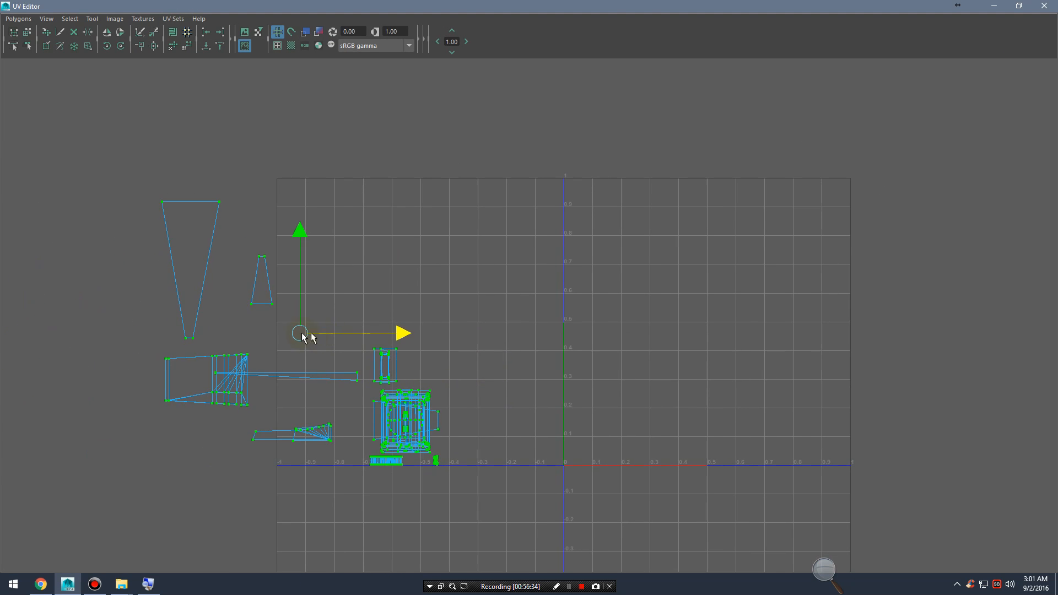
Step: Reposition the selected UV shells diagonally below the 0–1 square, in the negative U and V area
left_click_drag(302, 333, 472, 573)
right_click_drag(776, 485, 722, 473, "alt")
middle_click_drag(610, 510, 541, 376, "alt")
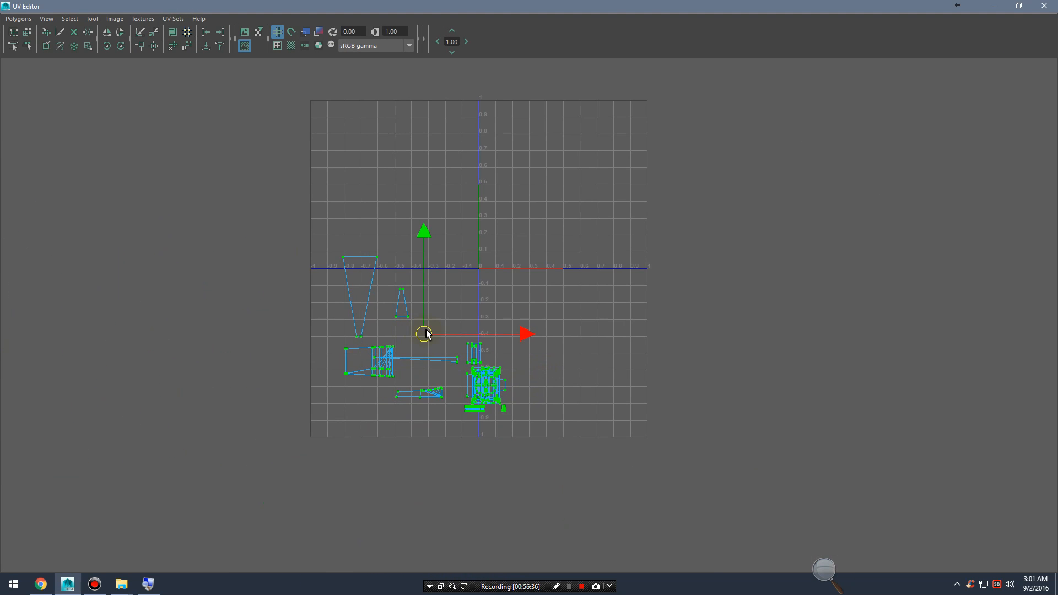
left_click_drag(427, 334, 272, 505)
middle_click_drag(463, 279, 470, 322, "alt")
middle_click_drag(457, 364, 506, 269, "alt")
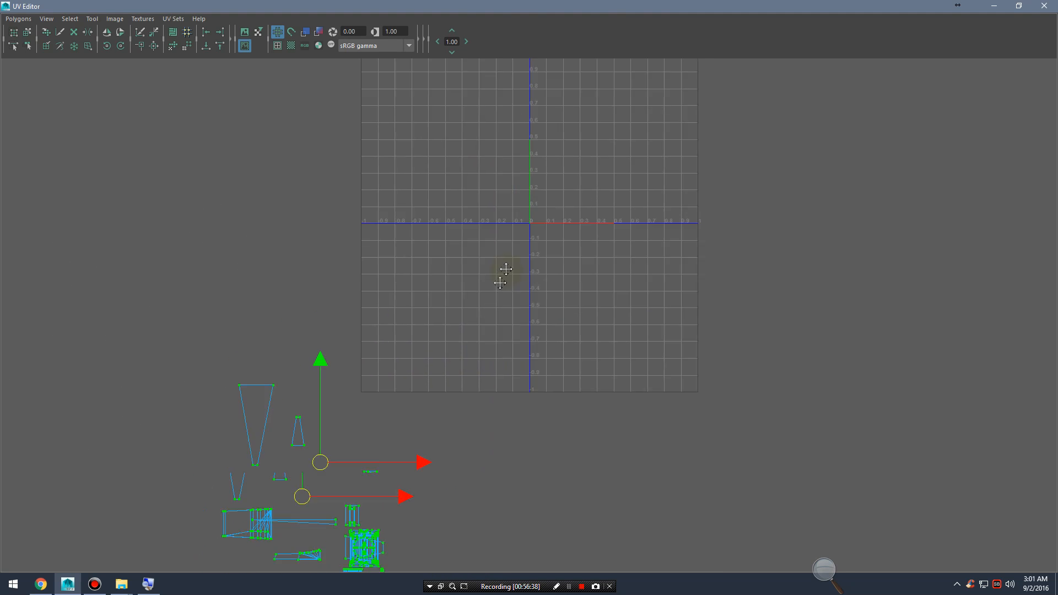
left_click_drag(329, 447, 417, 331)
middle_click_drag(559, 136, 427, 296, "alt")
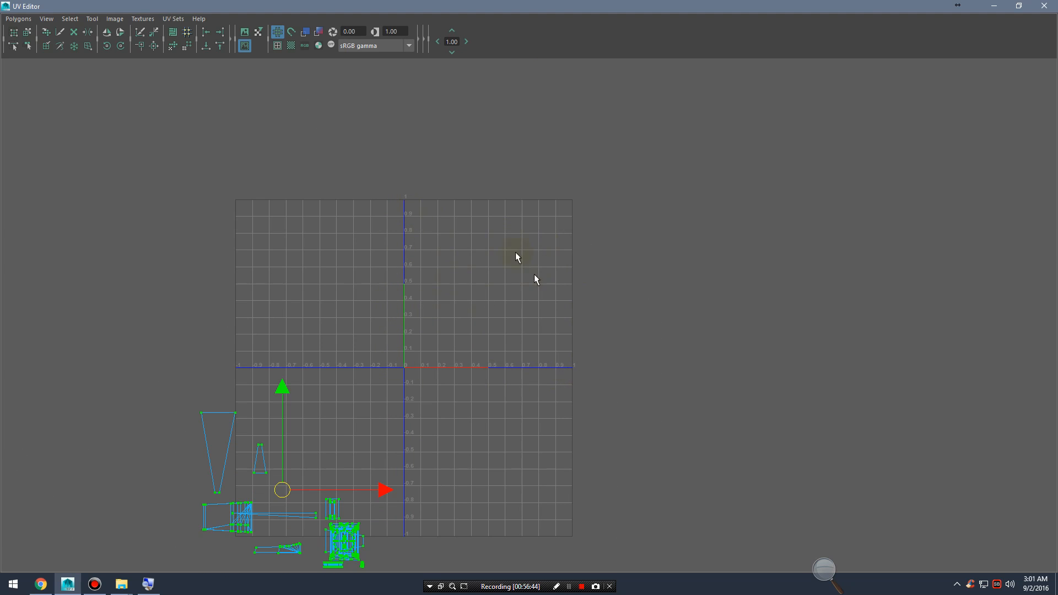
Step: Delete the left side wing from the ship, keeping the disc hull, the right side wing and the front wing
left_click(993, 6)
right_click_drag(379, 227, 712, 229)
left_click(713, 229)
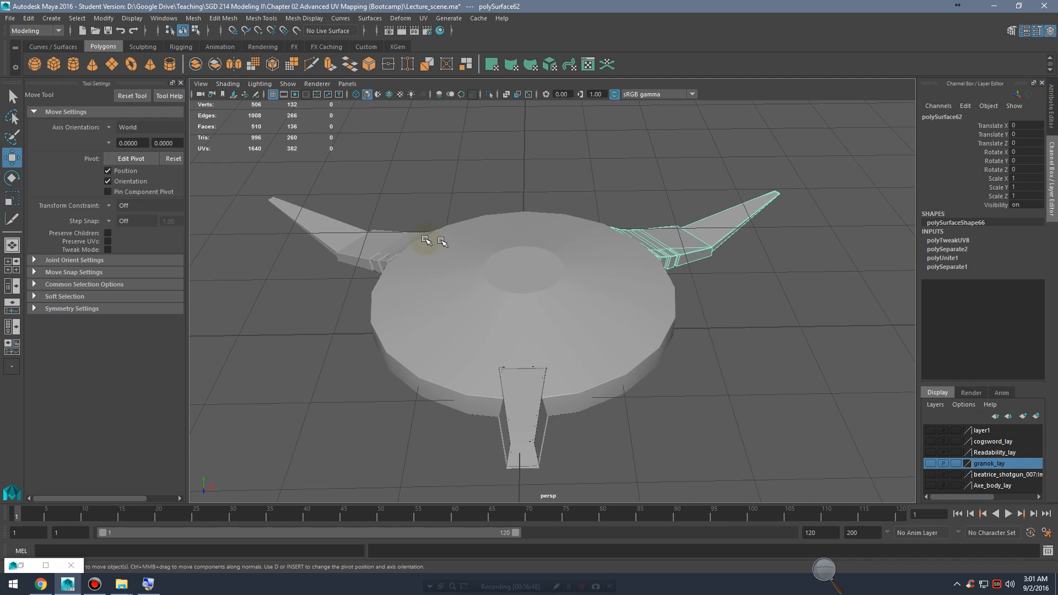
left_click(379, 248, "shift")
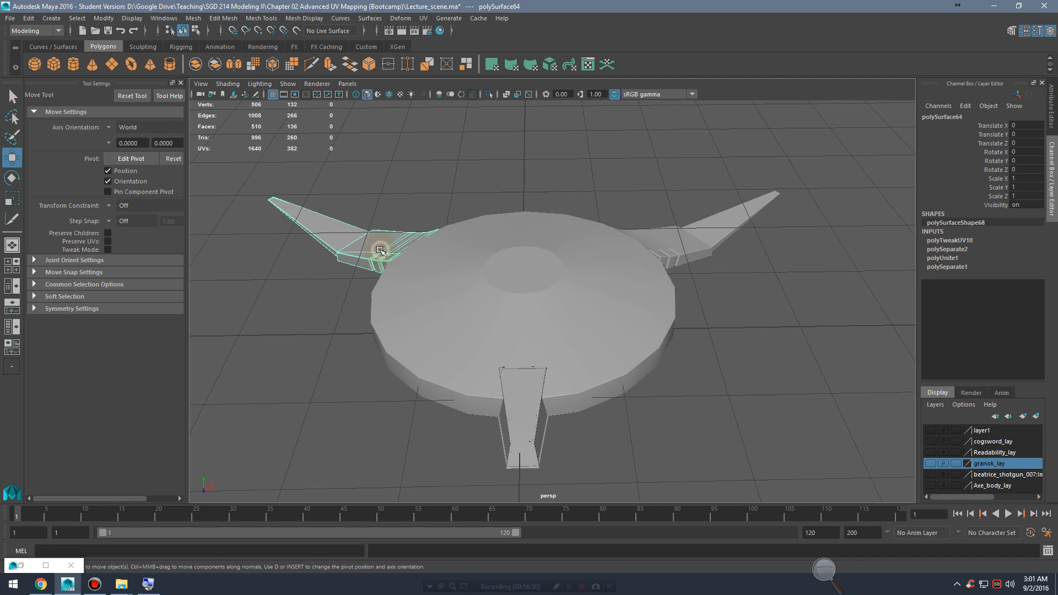
key("Delete")
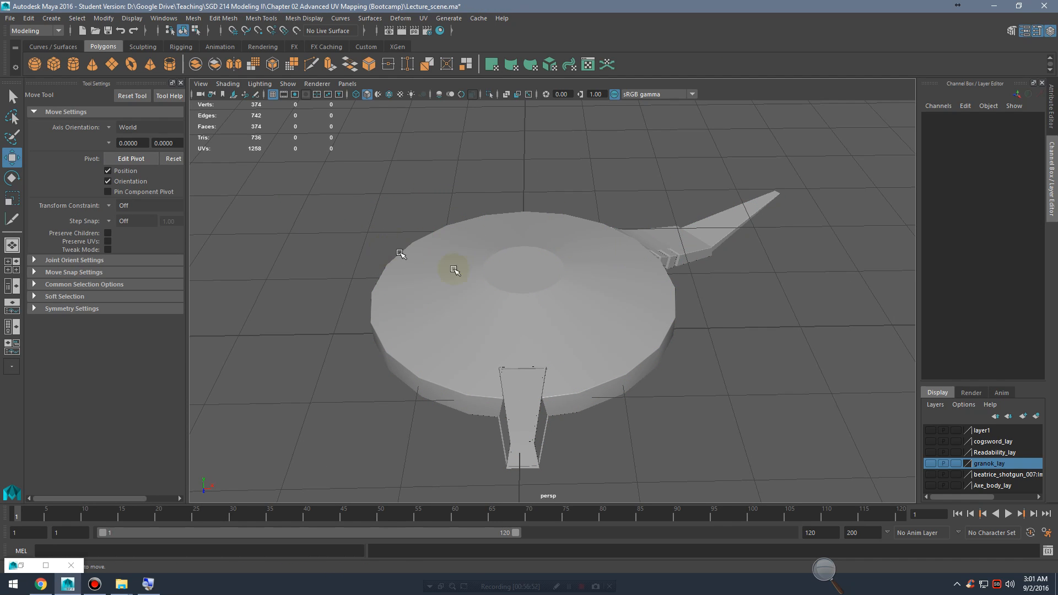
Step: Select the remaining side wing and examine its shape and where it joins the disc hull
left_click_drag(454, 271, 711, 380, "alt")
left_click(699, 328)
middle_click_drag(639, 357, 544, 376, "alt")
left_click_drag(543, 375, 573, 325, "alt")
right_click_drag(573, 326, 677, 383, "alt")
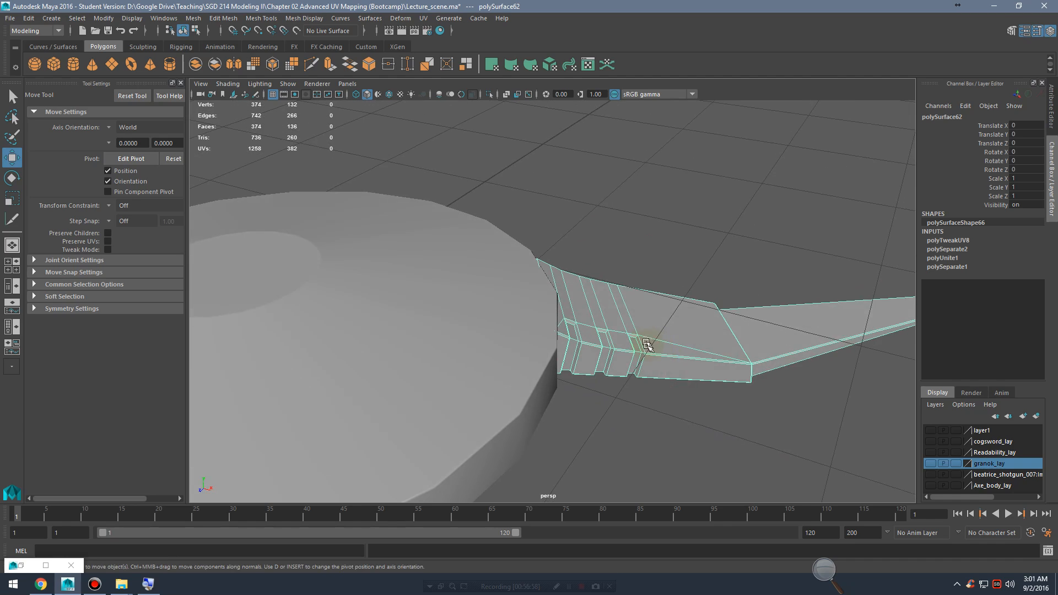
left_click_drag(703, 352, 729, 350, "alt")
right_click_drag(728, 350, 595, 340, "alt")
left_click_drag(595, 340, 614, 342, "alt")
right_click_drag(668, 309, 382, 279, "alt")
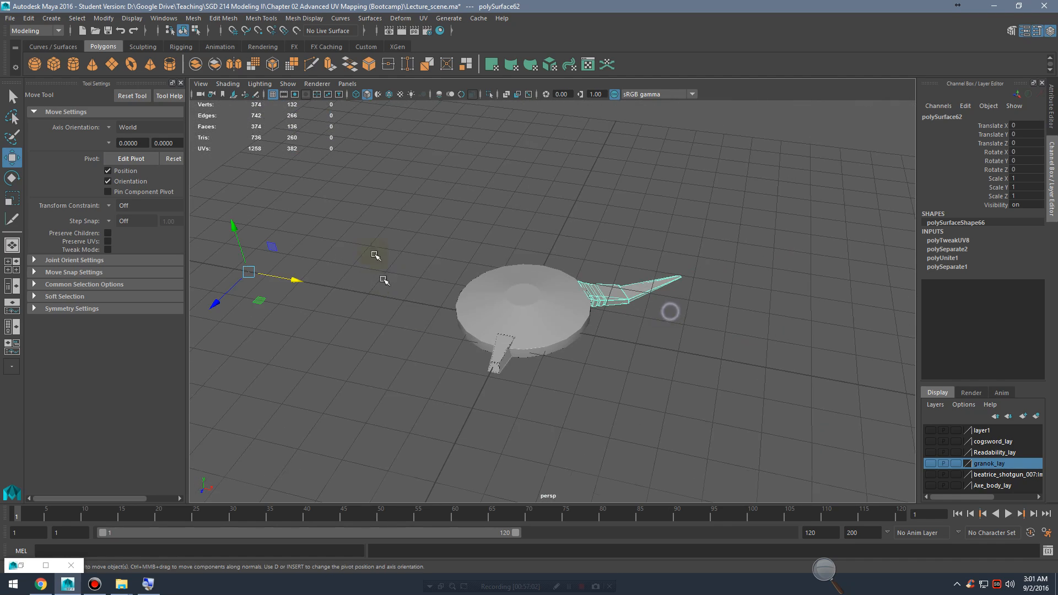
Step: Select the disc hull and both remaining wings, and freeze and reset their transformations
left_click_drag(376, 254, 633, 382)
left_click(103, 18)
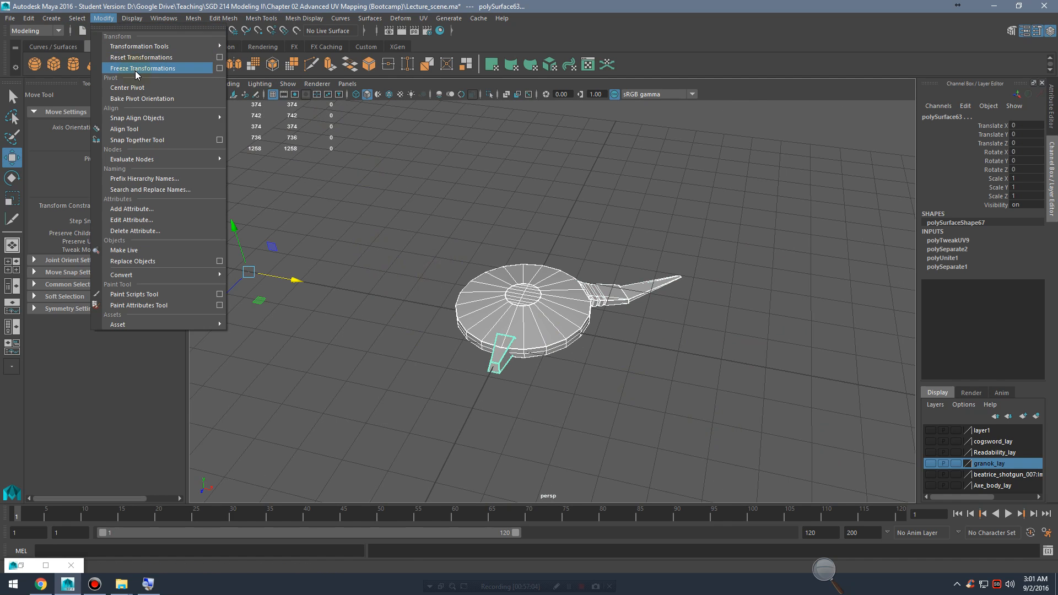
left_click(135, 72)
left_click(110, 20)
left_click(124, 57)
Step: Select the side wing, try moving it along the X axis, and undo the move
right_click_drag(365, 236, 386, 243, "alt")
left_click(557, 298)
left_click(500, 348)
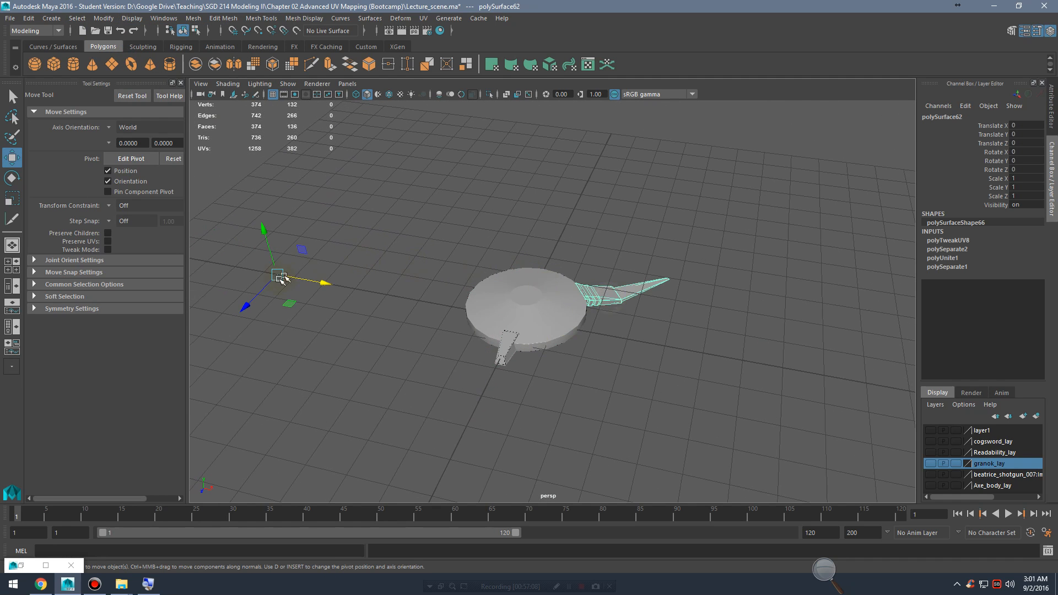
left_click_drag(325, 284, 351, 288)
key("ctrl+z")
Step: Freeze the transformations of the selected side wing
left_click(105, 19)
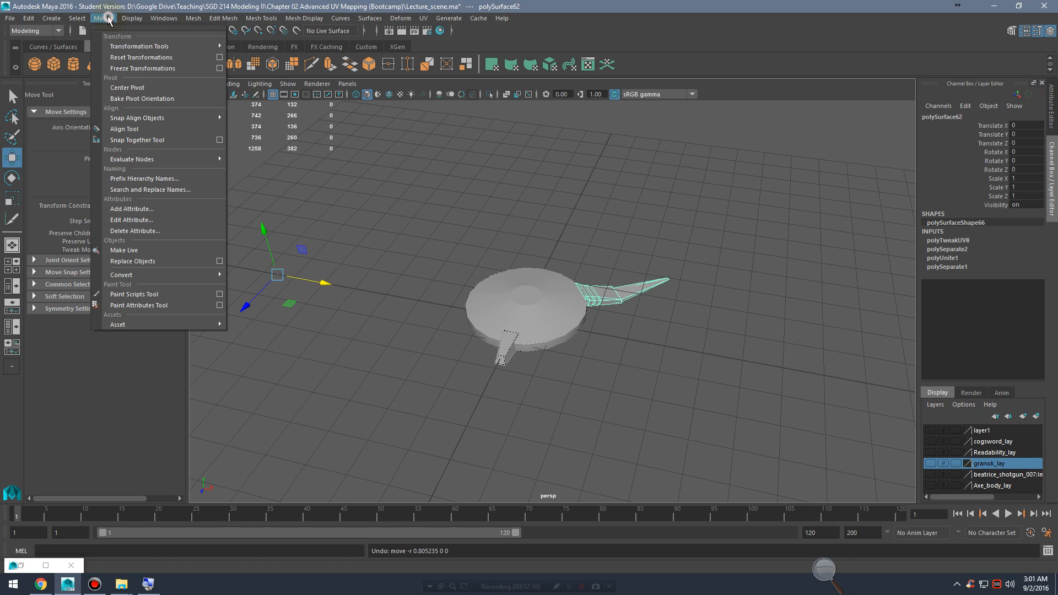
left_click(134, 69)
left_click(104, 18)
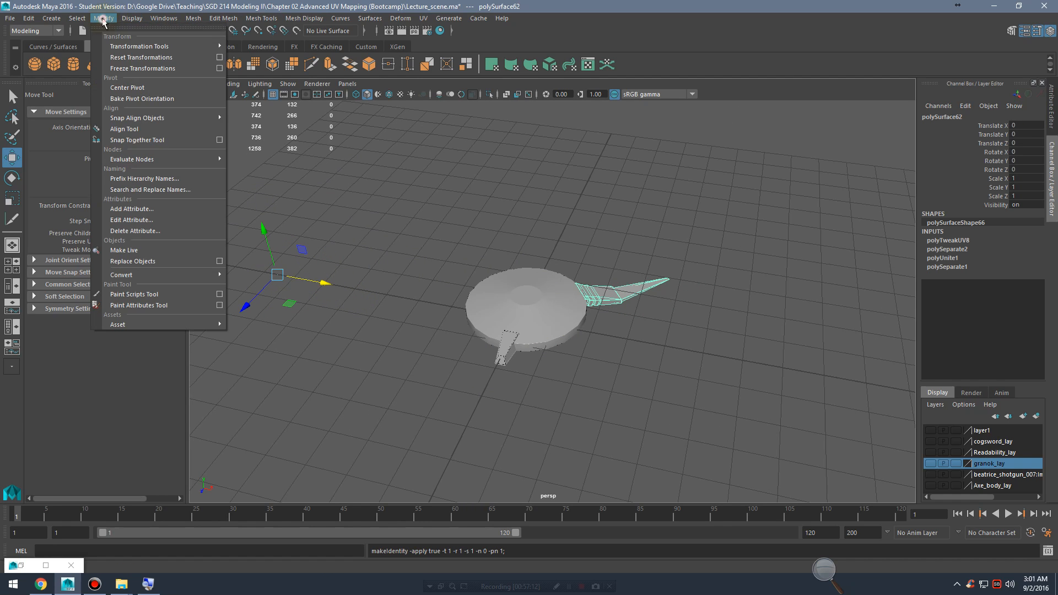
left_click(130, 67)
left_click_drag(456, 272, 408, 278, "alt")
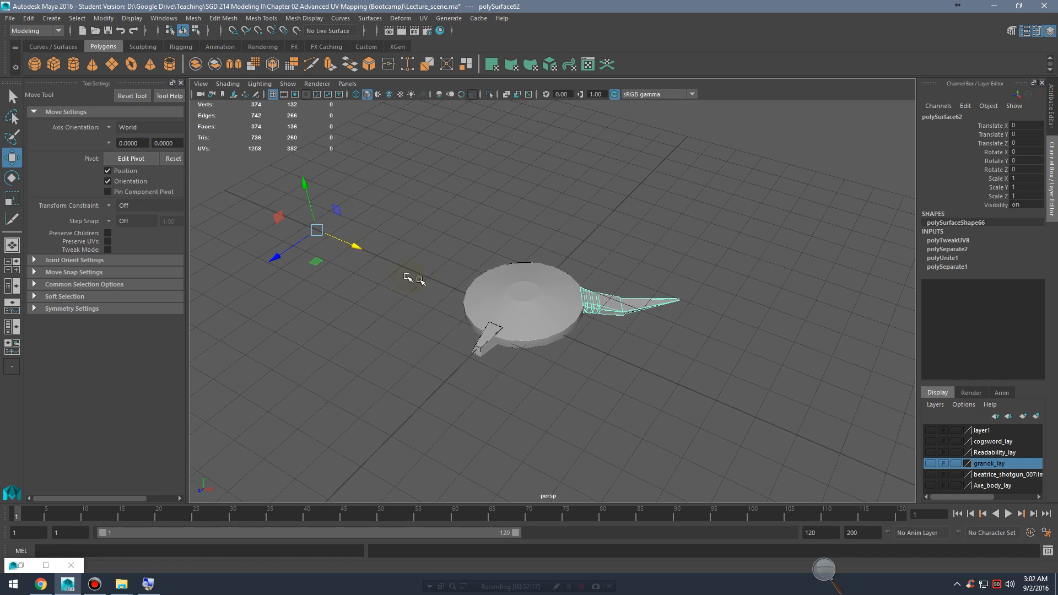
Step: Set the Move tool's axis orientation to Object and inspect the side wing's joint with the hull
left_click(113, 128)
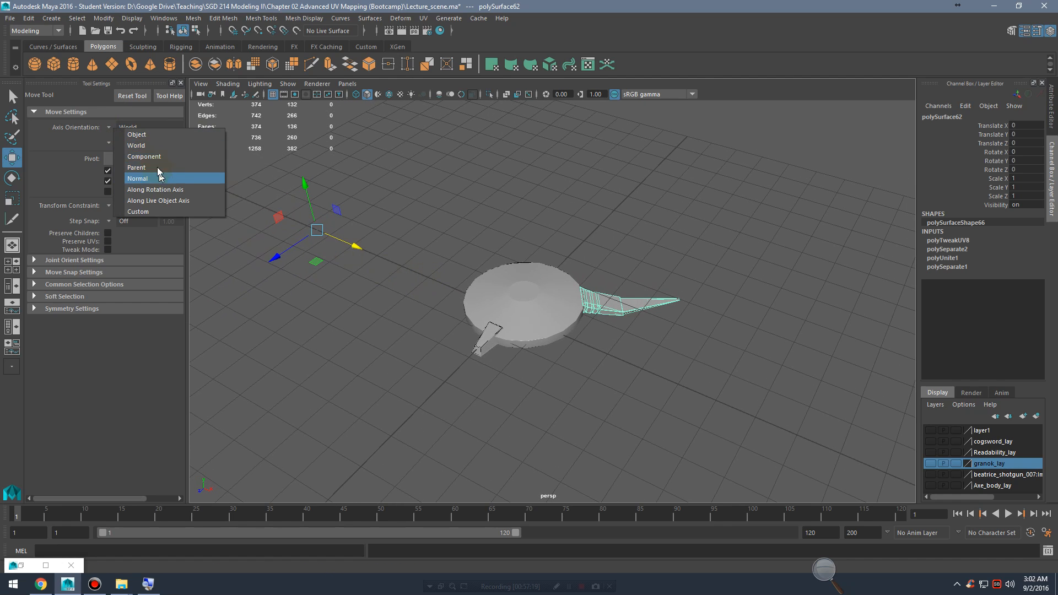
left_click(155, 146)
left_click_drag(401, 312, 412, 296, "alt")
right_click_drag(421, 290, 736, 307, "alt")
middle_click_drag(491, 313, 632, 315, "alt")
left_click_drag(568, 315, 702, 326, "alt")
middle_click_drag(702, 325, 487, 336, "alt")
right_click_drag(490, 337, 731, 354, "alt")
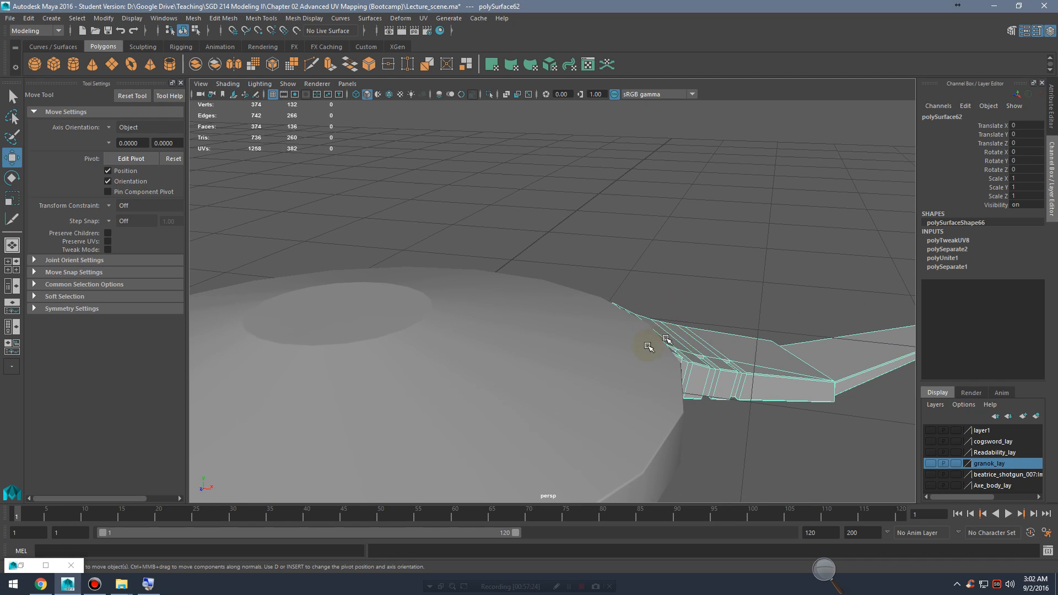
Step: Select the ship's parts individually to check that the wing and the disc hull are separate objects
middle_click_drag(658, 380, 733, 281, "alt")
left_click(600, 303)
right_click_drag(688, 324, 534, 330, "alt")
left_click_drag(534, 331, 503, 336, "alt")
left_click(679, 334)
left_click(542, 319)
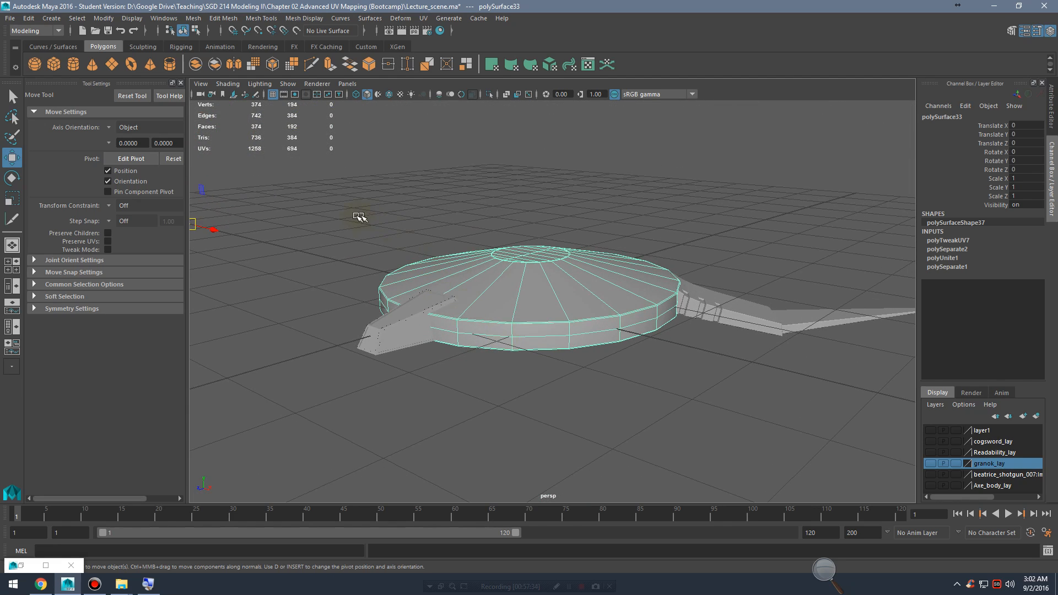
Step: Select the disc hull and both wings and set a keyframe on all of them at frame 1
left_click_drag(643, 431, 645, 432)
left_click_drag(713, 381, 543, 331, "alt")
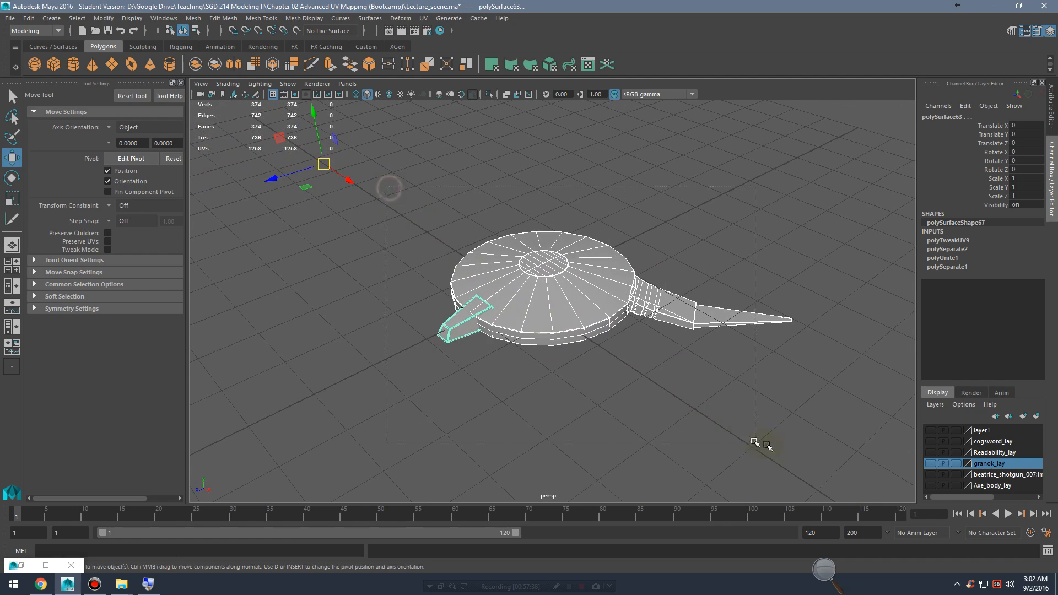
left_click_drag(766, 445, 825, 459)
left_click_drag(556, 398, 543, 377, "alt")
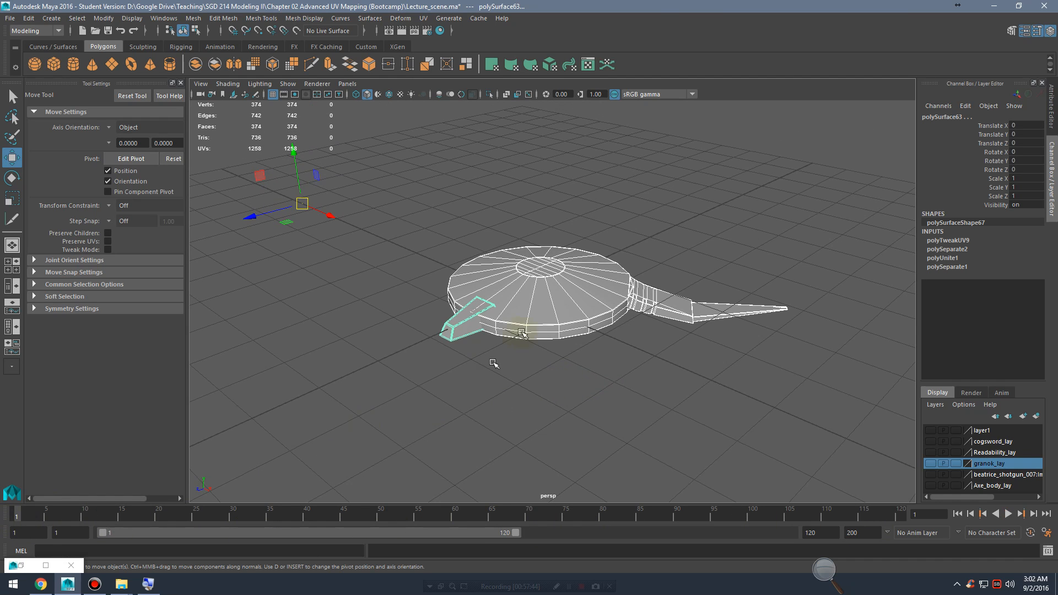
middle_click_drag(521, 333, 529, 378, "alt")
left_click_drag(600, 389, 626, 380, "alt")
left_click_drag(396, 236, 887, 473)
middle_click_drag(640, 390, 620, 340, "alt")
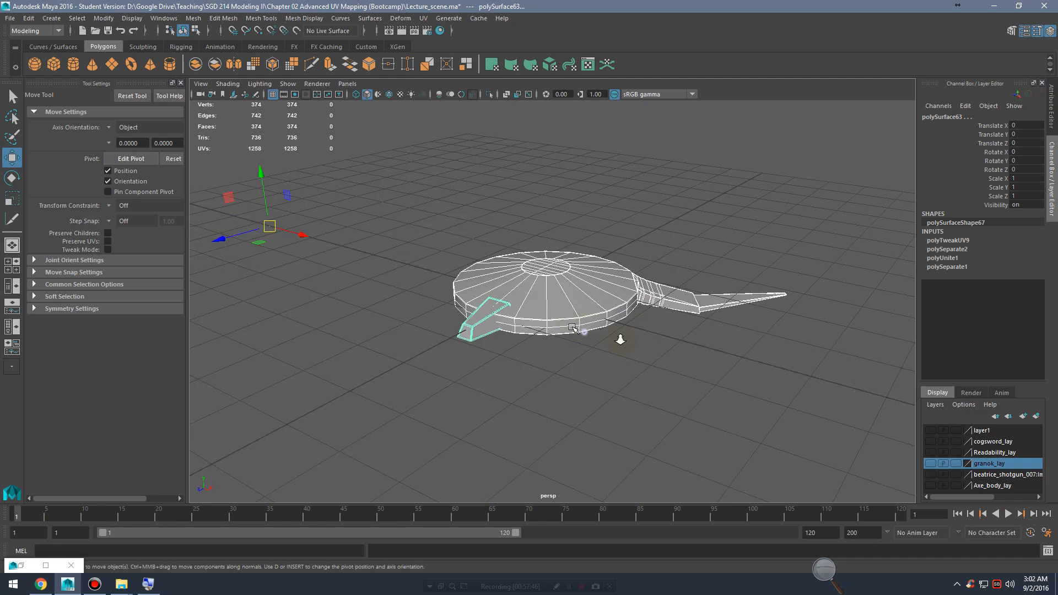
right_click_drag(621, 340, 664, 331, "alt")
left_click_drag(591, 346, 638, 370, "alt")
middle_click_drag(638, 370, 601, 337, "alt")
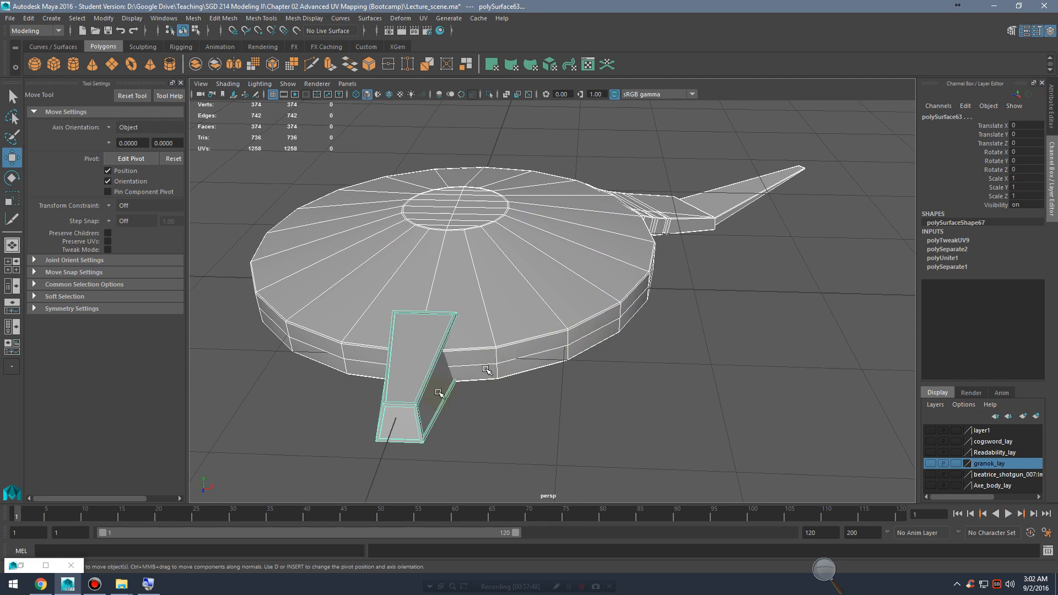
left_click_drag(439, 392, 447, 389, "alt")
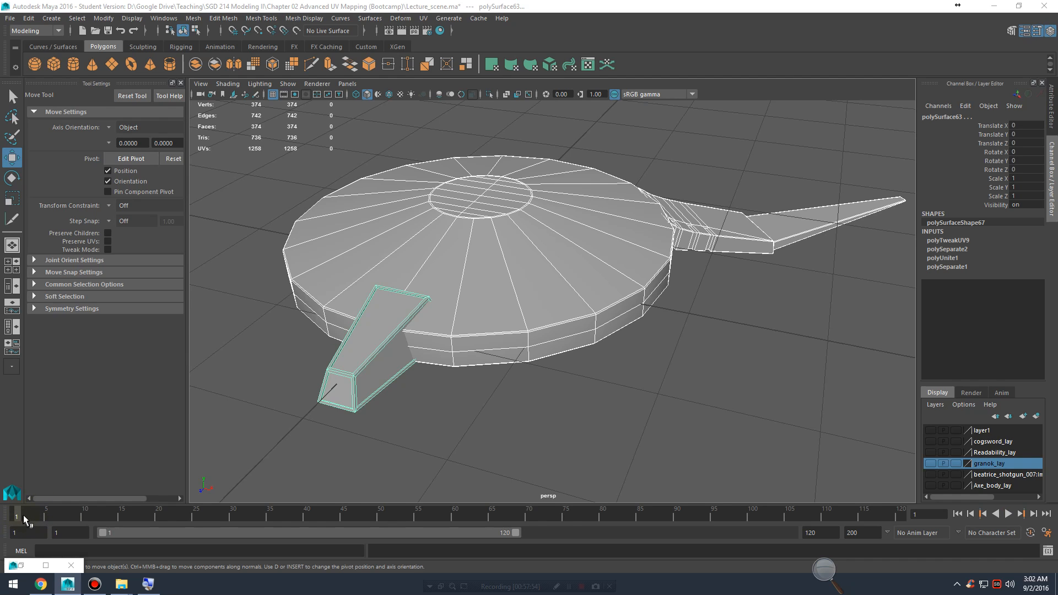
key("s")
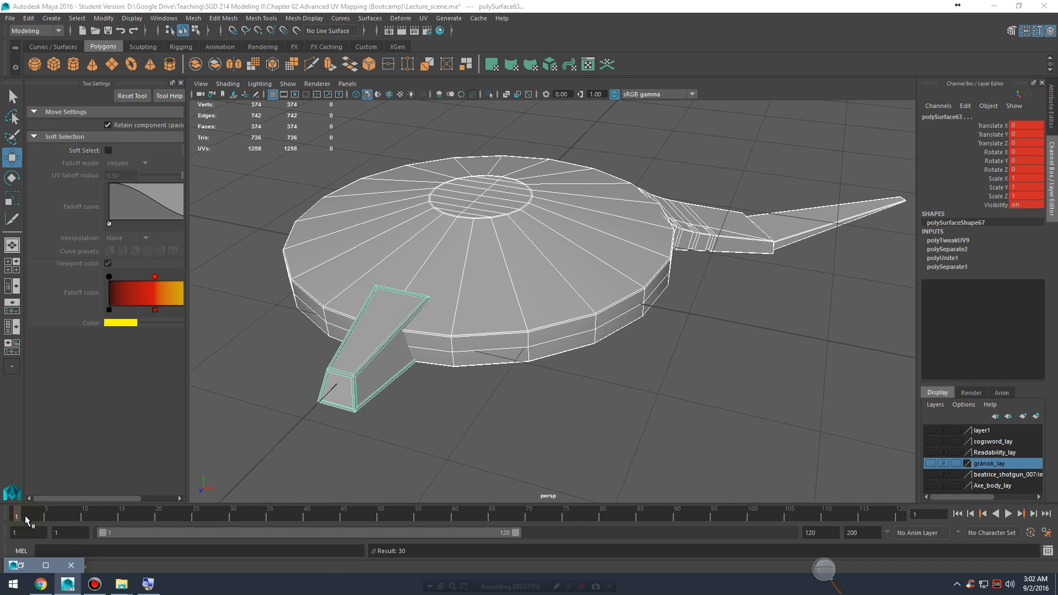
Step: At frame 50, move the front wing away from the disc hull to a Translate Z of about 3.94
key("alt+v")
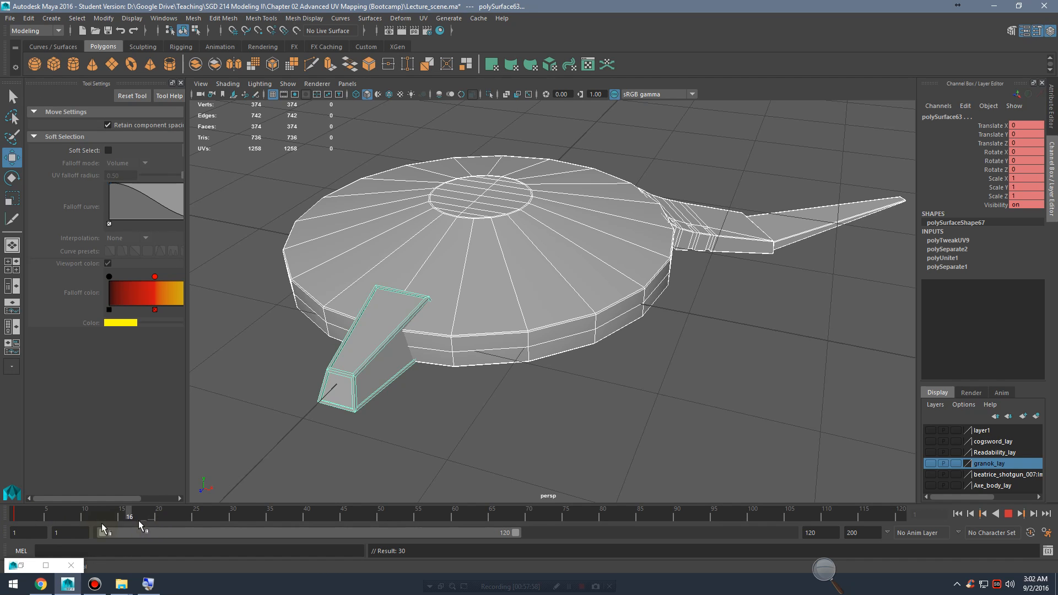
left_click(379, 522)
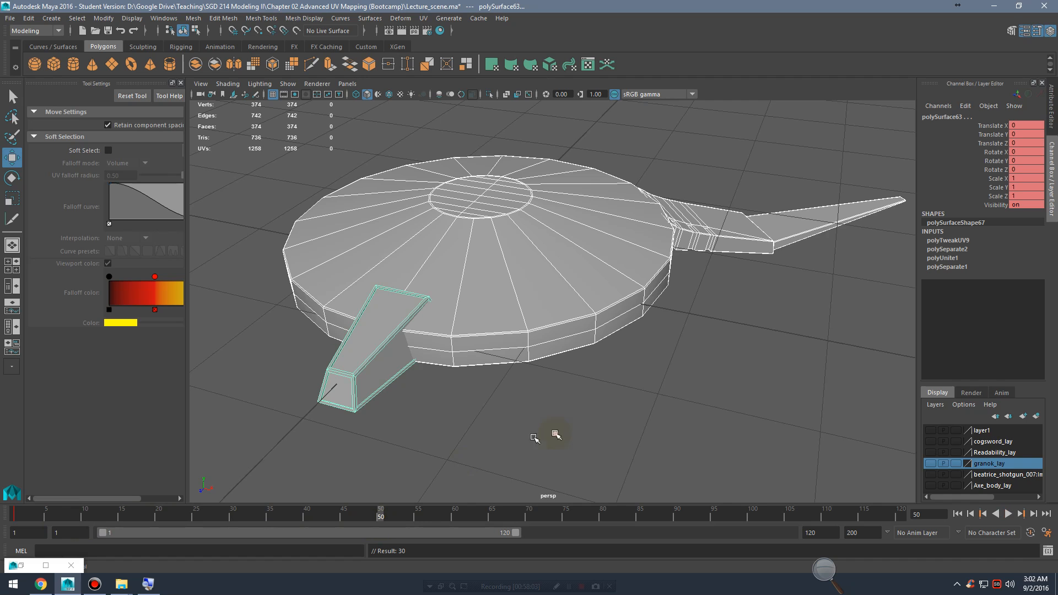
left_click(558, 433)
left_click_drag(680, 424, 647, 434, "alt")
right_click_drag(647, 434, 517, 415, "alt")
left_click_drag(544, 385, 524, 402, "alt")
left_click(428, 290)
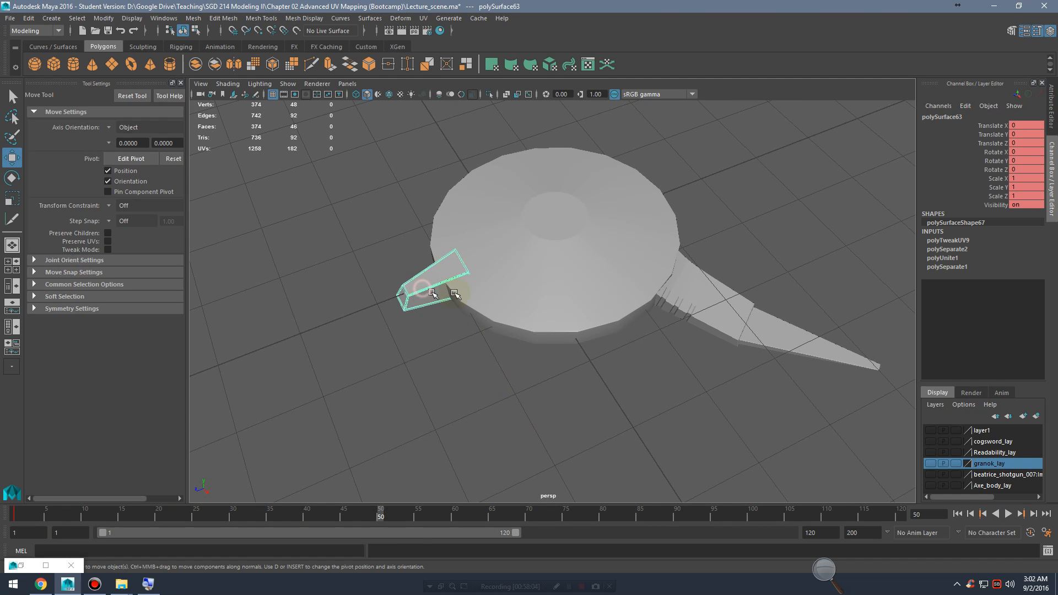
key("q")
right_click_drag(441, 292, 548, 295, "alt")
key("w")
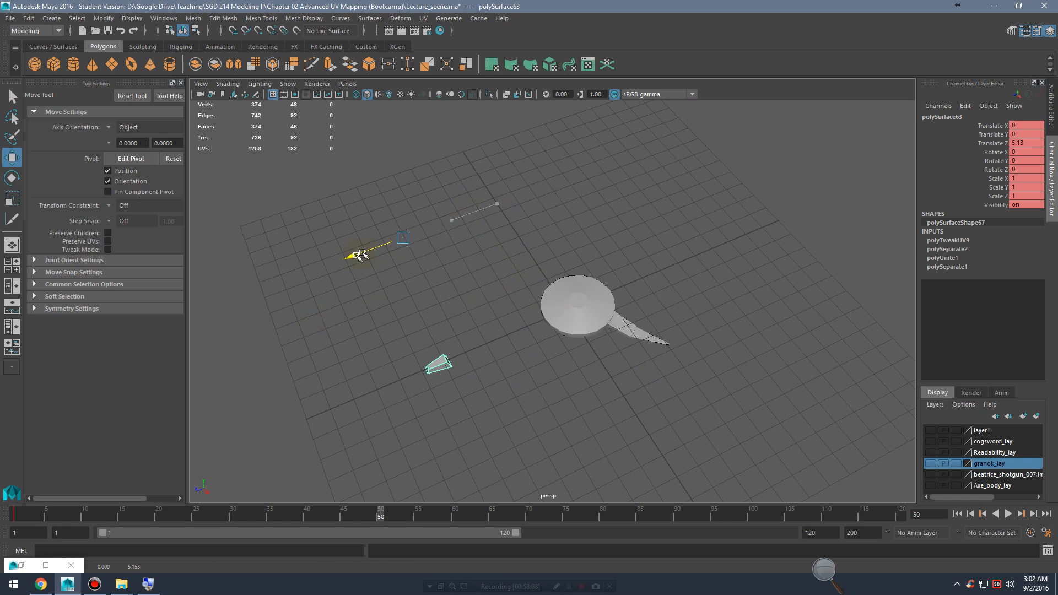
Step: Move the side wing away from the disc hull to a Translate Z of about -4.78
left_click(639, 340)
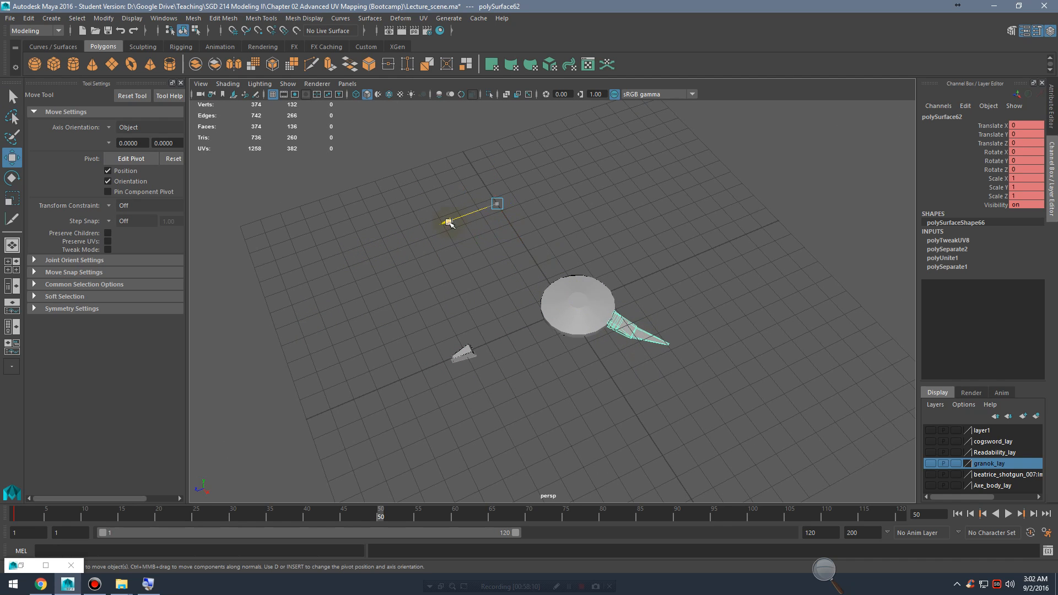
left_click_drag(450, 223, 541, 196)
mouse_move(513, 314)
left_mouse_down("alt")
mouse_move(525, 271)
mouse_move(529, 302)
left_mouse_up("alt")
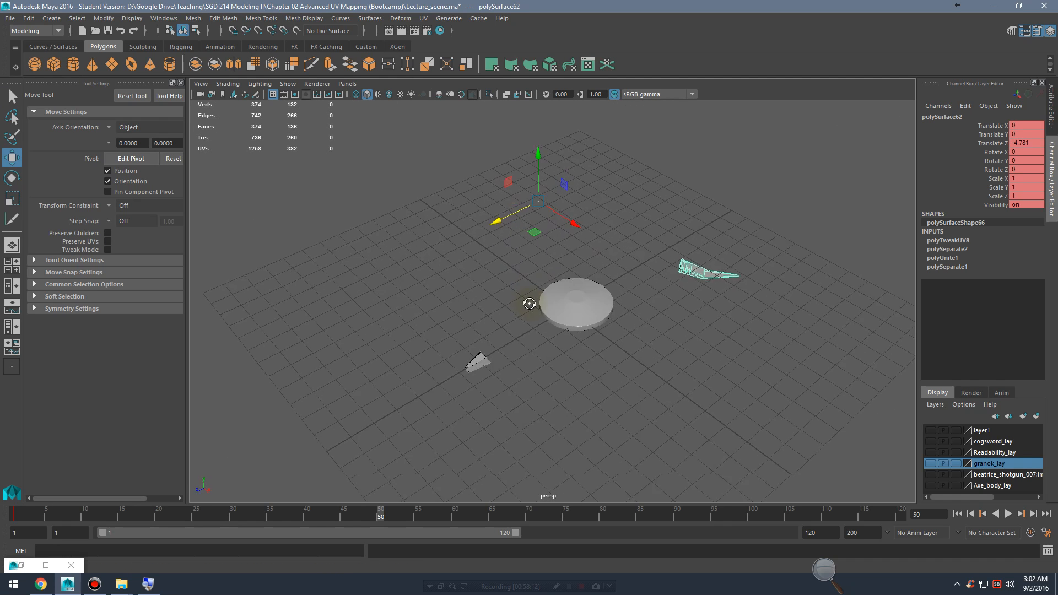
Step: Select the disc hull and both wings and set a keyframe on all of them at frame 50
left_click_drag(398, 203, 605, 365)
left_click_drag(786, 459, 785, 459)
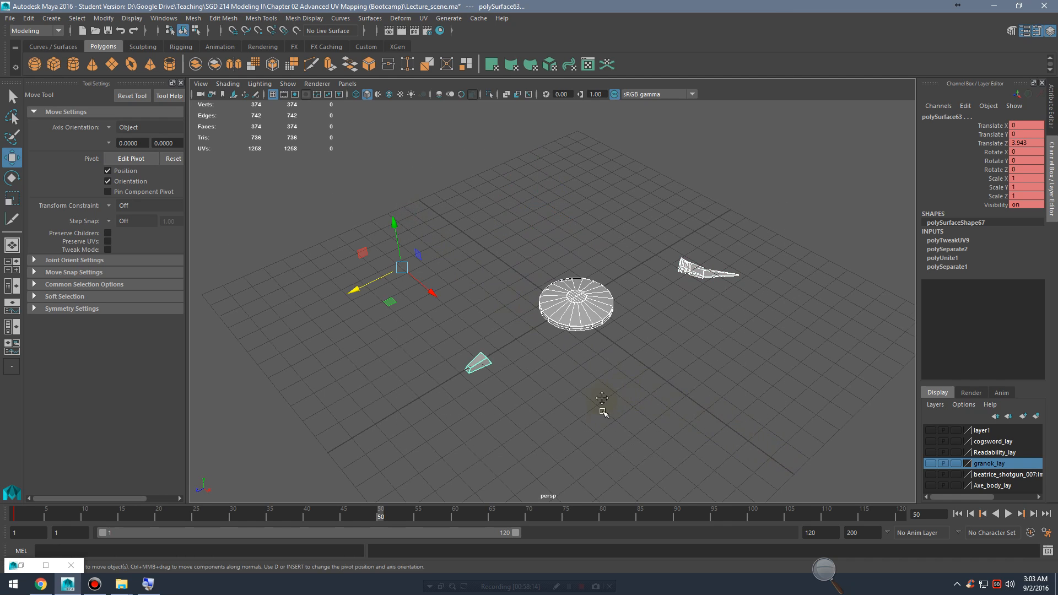
middle_click_drag(601, 398, 598, 366, "alt")
key("alt+Tab")
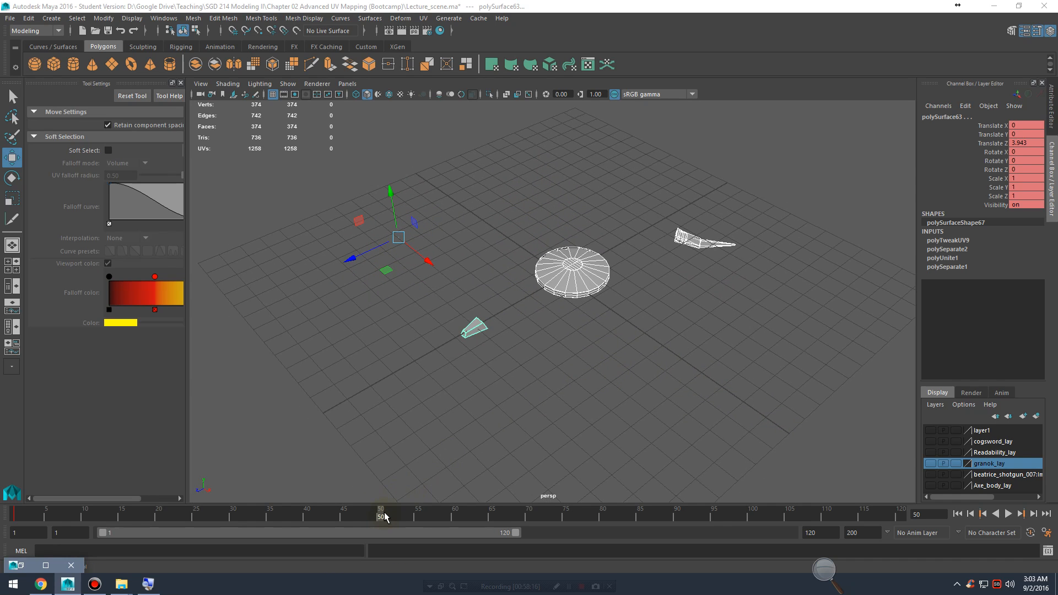
key("s")
Step: Scrub the timeline between frames 1 and 50 to preview the wings separating from the disc hull
left_click_drag(380, 516, 315, 519)
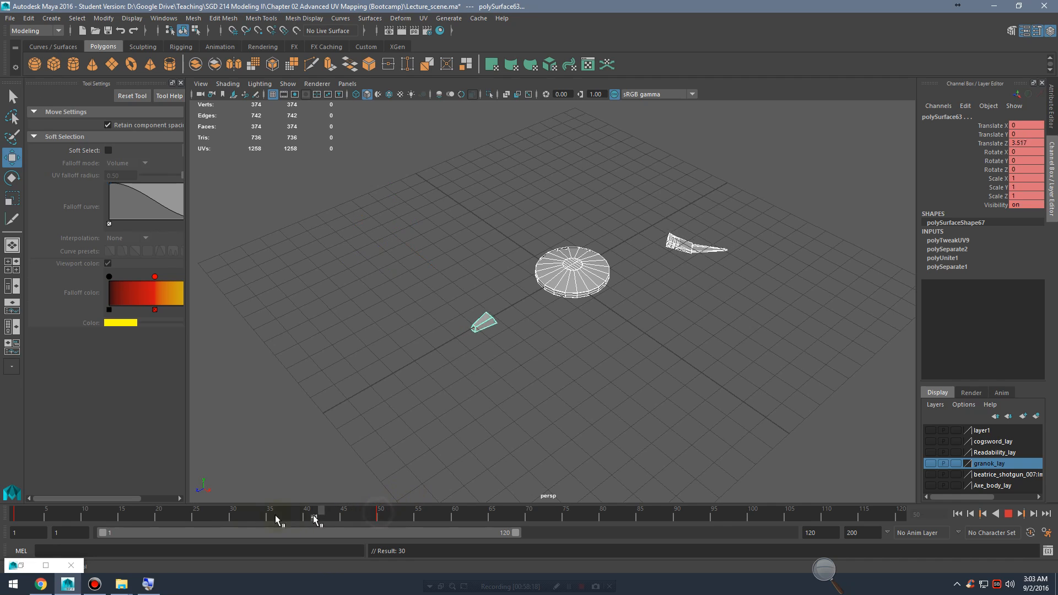
left_click_drag(120, 516, 269, 522)
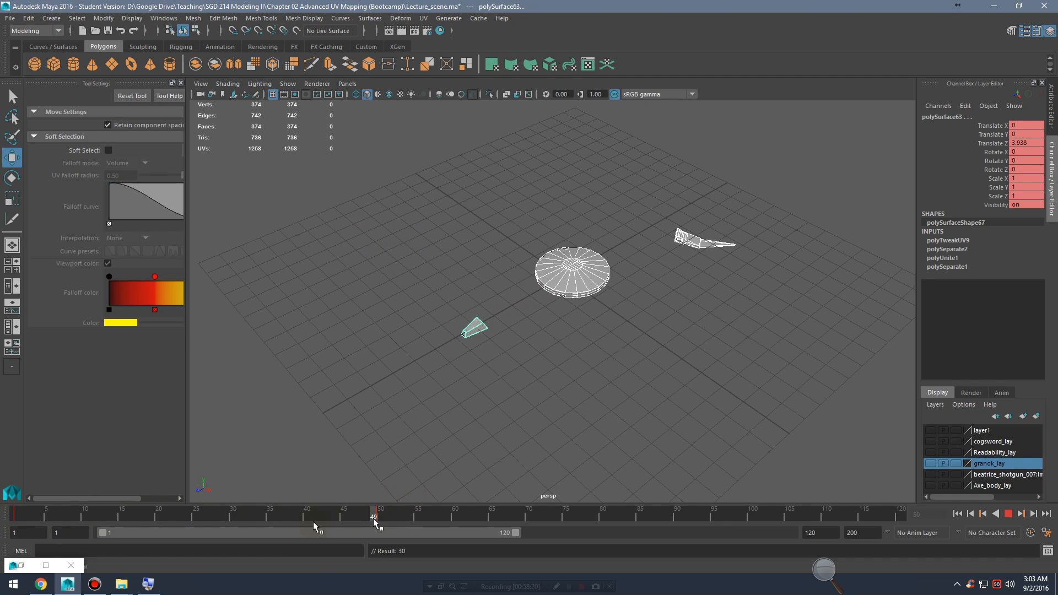
left_click_drag(114, 521, 42, 519)
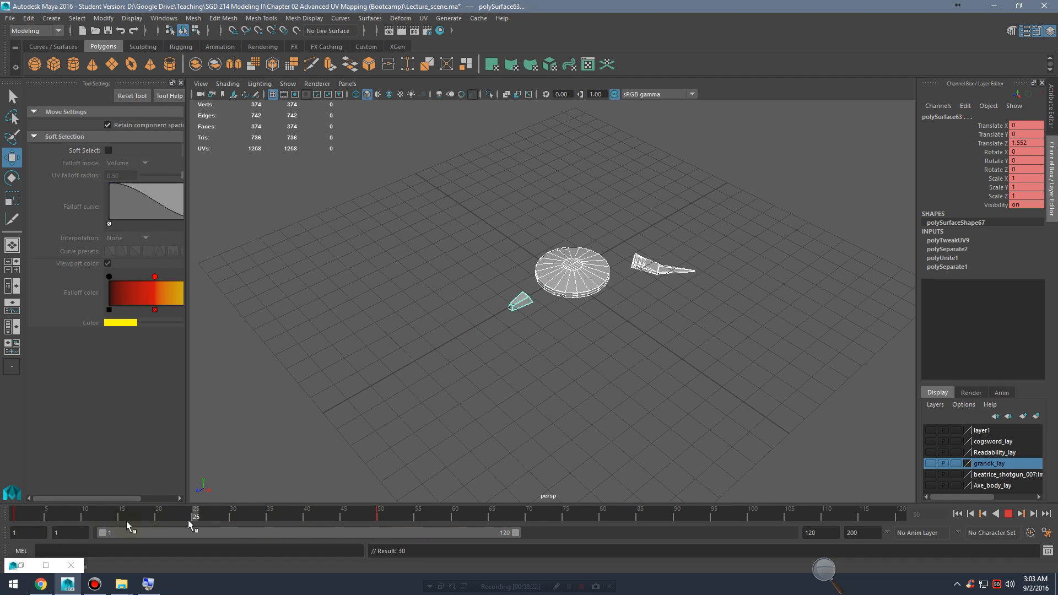
left_click_drag(126, 522, 8, 530)
right_click_drag(439, 343, 849, 371, "alt")
left_click_drag(573, 343, 562, 325, "alt")
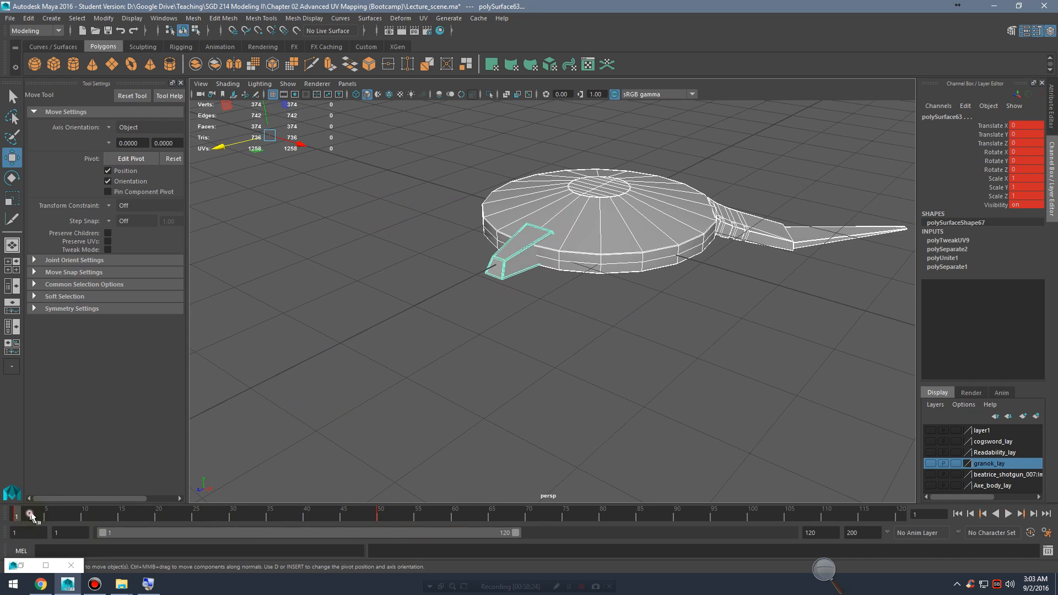
left_click_drag(30, 517, 378, 522)
Step: Examine the separated side wing up close from several angles at frame 50
middle_click_drag(711, 237, 431, 400, "alt")
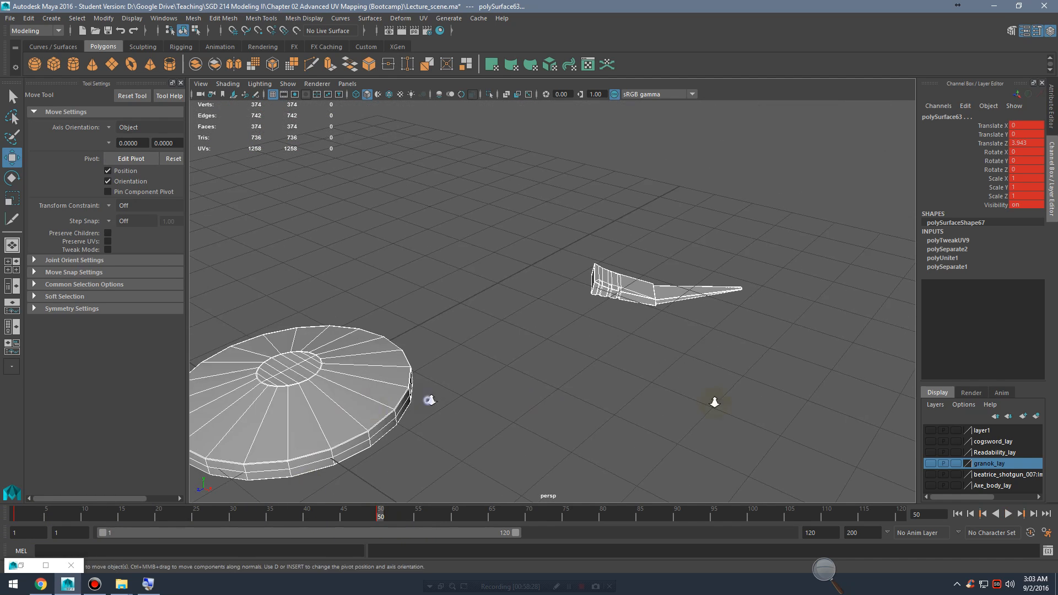
right_click_drag(714, 402, 826, 403, "alt")
middle_click_drag(576, 379, 434, 416, "alt")
left_click_drag(433, 468, 479, 409, "alt")
right_click_drag(766, 254, 432, 304, "alt")
left_click_drag(709, 311, 538, 416, "alt")
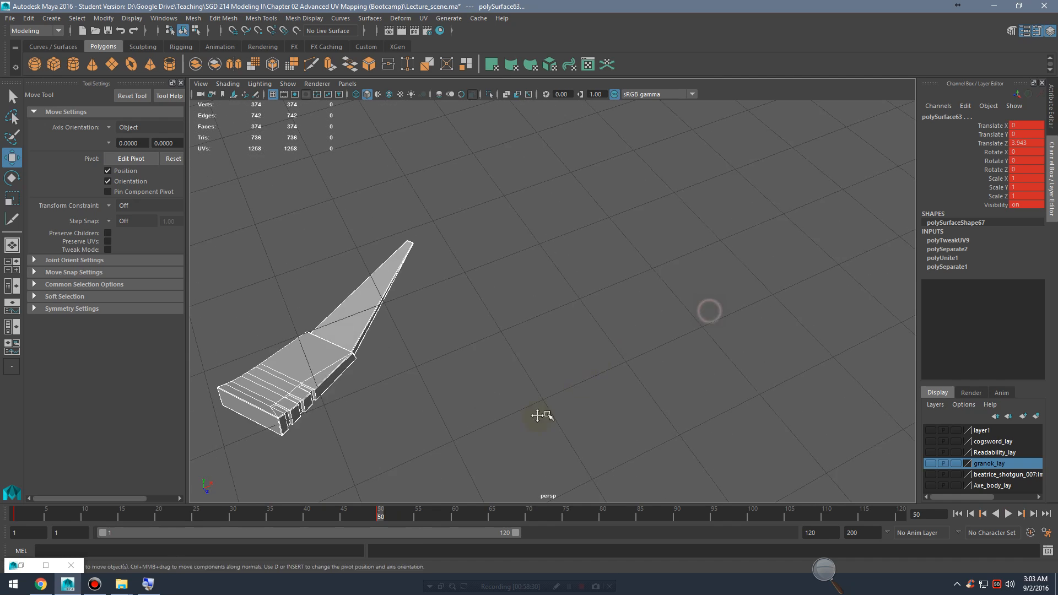
middle_click_drag(537, 415, 638, 307, "alt")
left_click_drag(637, 307, 656, 314, "alt")
Step: Return to frame 1 and examine how the wings meet the disc hull on the assembled ship
left_click_drag(293, 520, 15, 518)
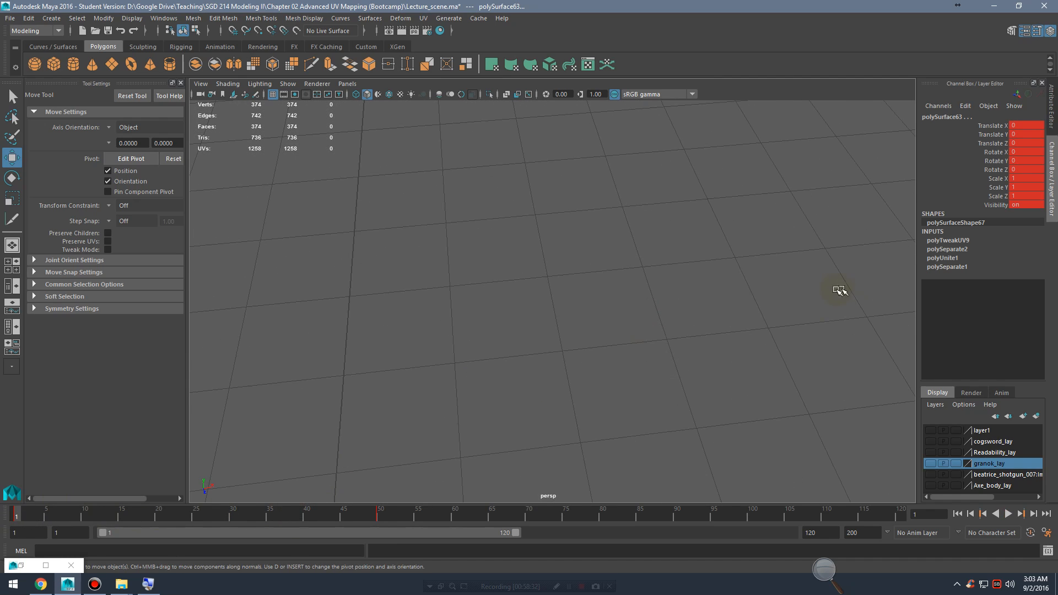
key("f")
key("d")
left_click_drag(680, 322, 542, 299, "alt")
right_click_drag(543, 299, 790, 307, "alt")
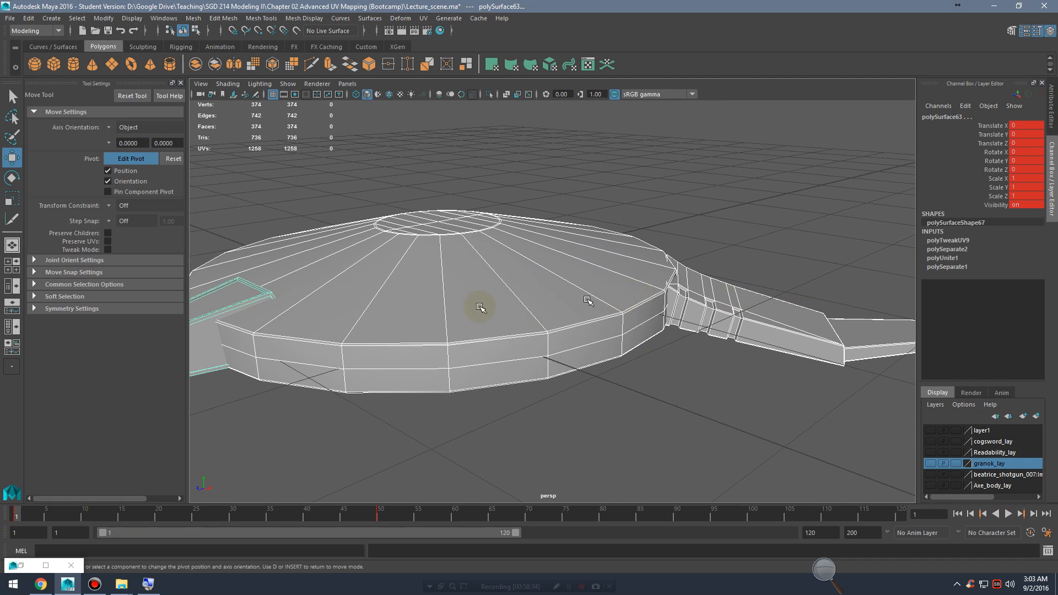
left_click_drag(479, 306, 610, 307, "alt")
right_click_drag(609, 307, 548, 307, "alt")
left_click_drag(547, 307, 550, 296, "alt")
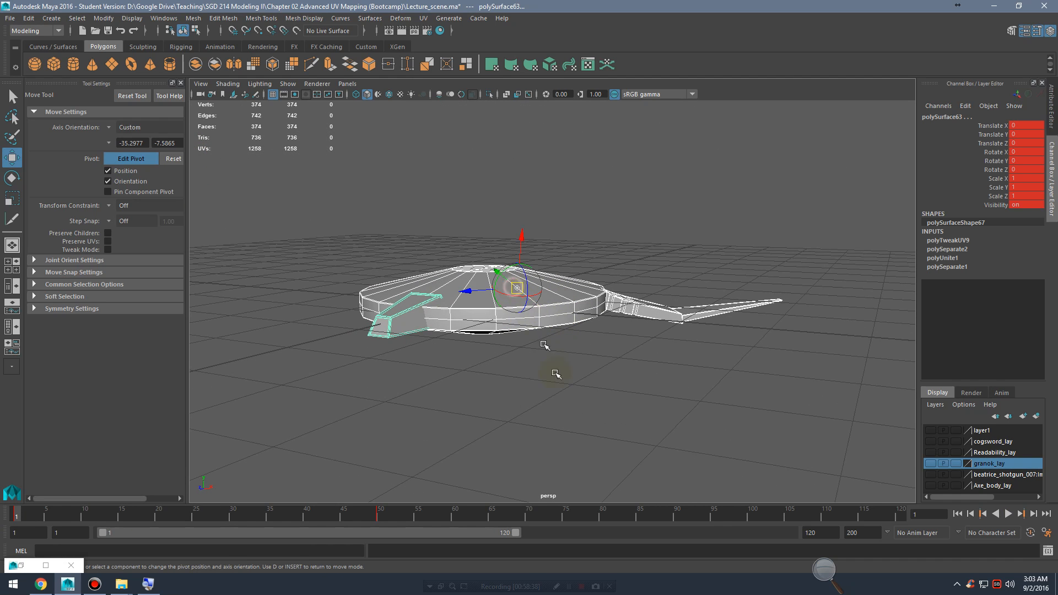
Step: Check the disc hull and the side wing as separate selections at frame 1 and clear the selection
left_click(575, 384)
right_click_drag(606, 264, 614, 253)
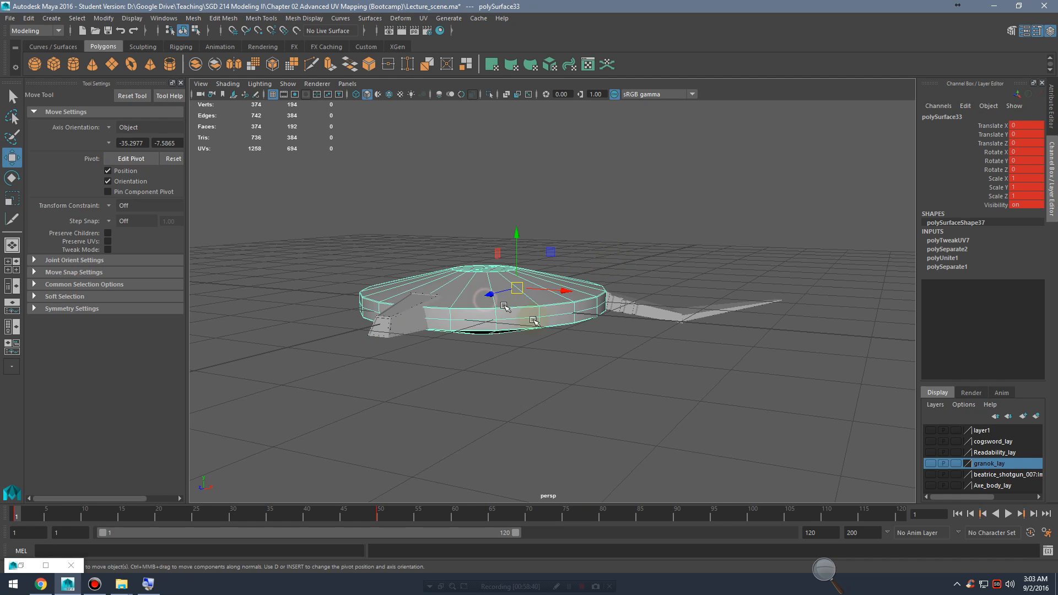
left_click(638, 316)
left_click(585, 389)
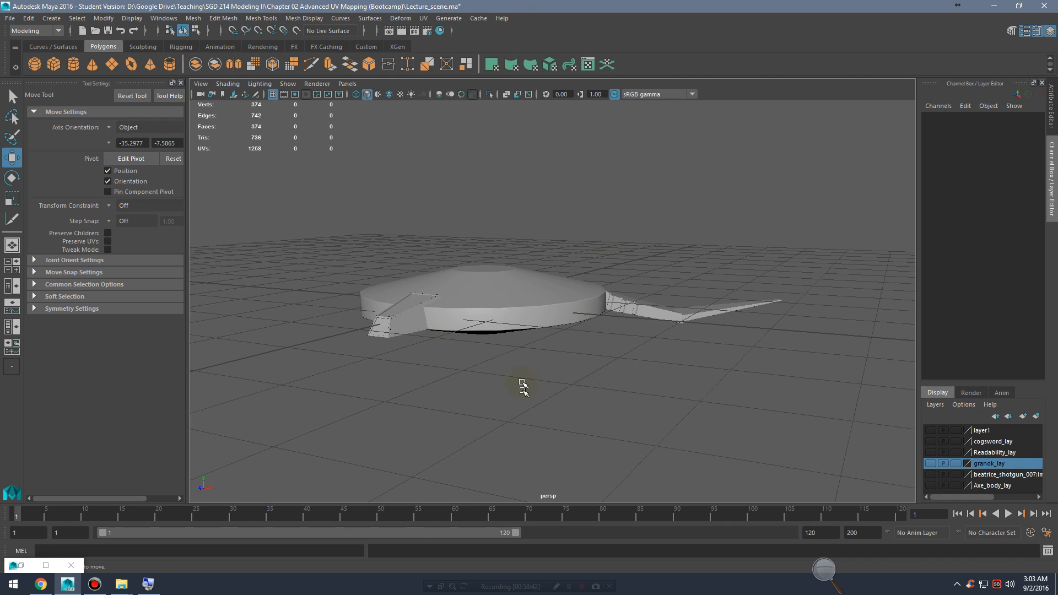
left_click_drag(524, 375, 452, 403, "alt")
right_click_drag(452, 403, 531, 383, "alt")
Step: Go to frame 50, select the disc hull and switch it to face selection in a side-on view
left_click_drag(70, 510, 267, 525)
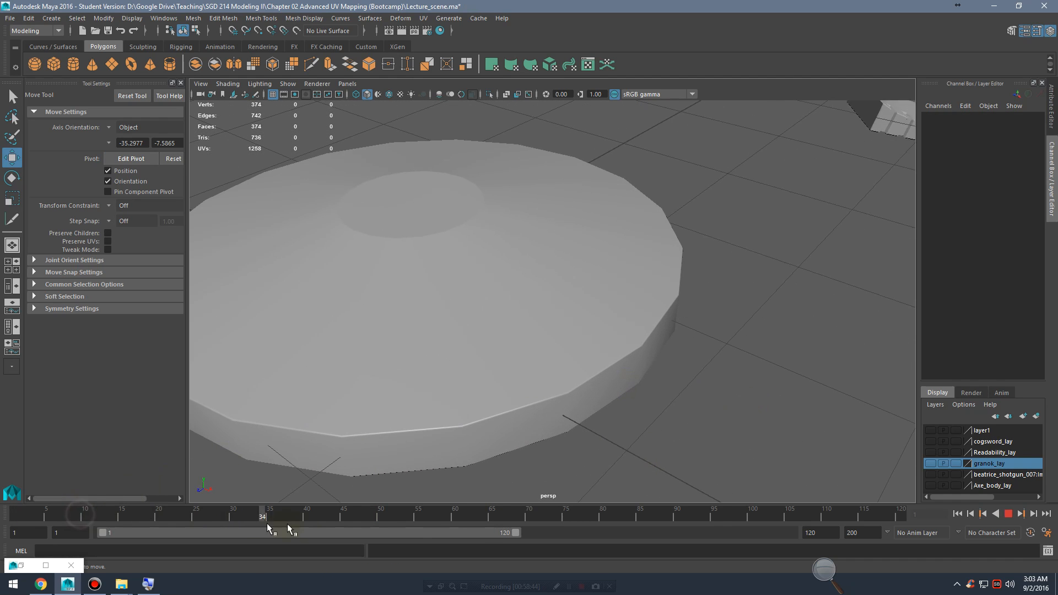
left_click_drag(358, 523, 381, 524)
right_click_drag(709, 338, 757, 356, "alt")
left_click(531, 293)
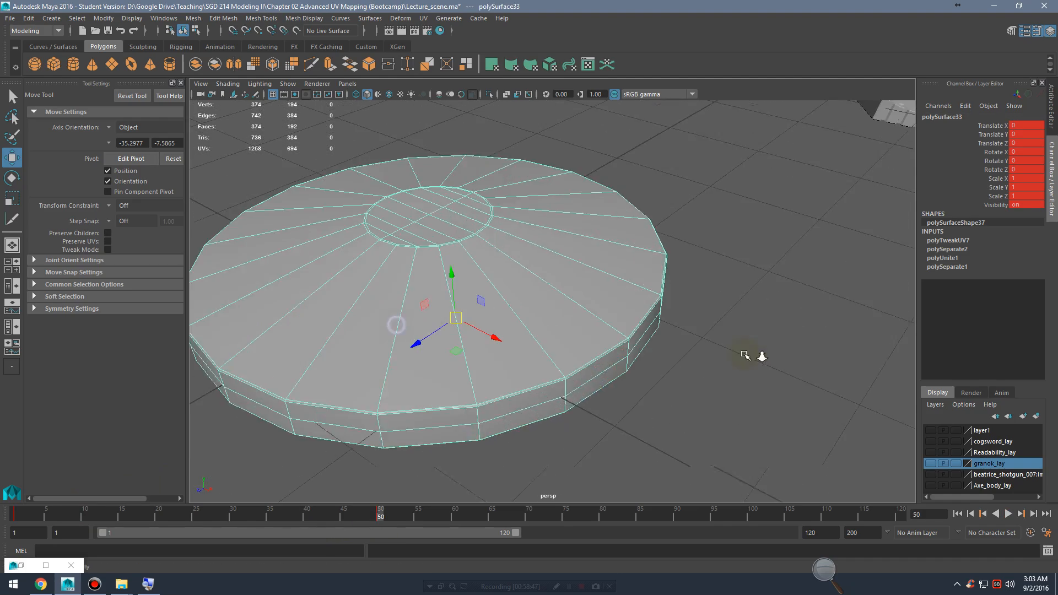
left_click_drag(582, 344, 666, 321, "alt")
right_click_drag(665, 321, 667, 320)
left_click_drag(657, 333, 664, 336, "alt")
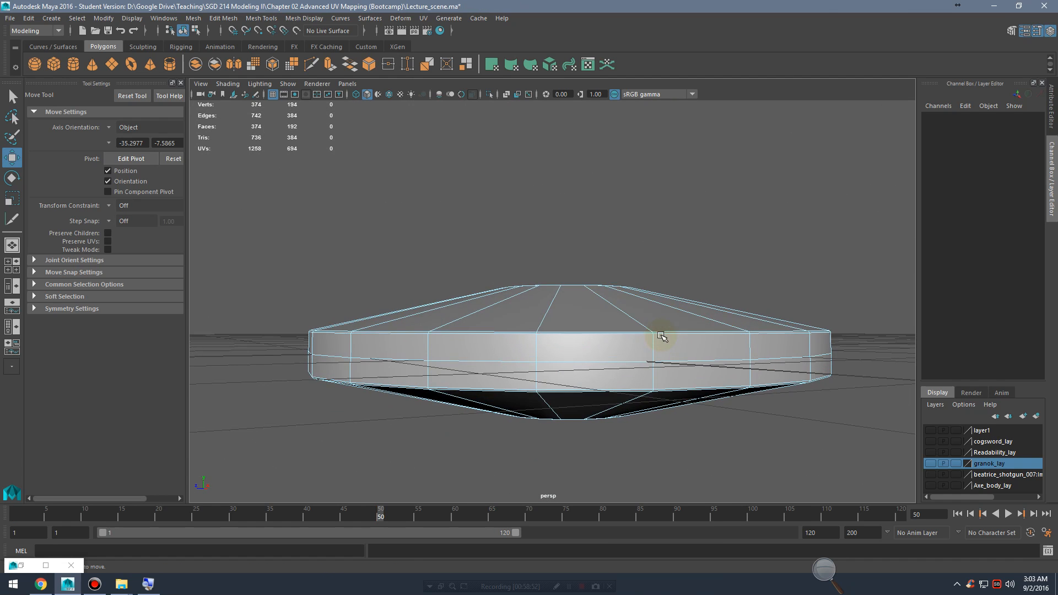
Step: In the front view, select all faces of the disc hull's lower half and delete them
right_click_drag(664, 336, 583, 348, "alt")
key("space")
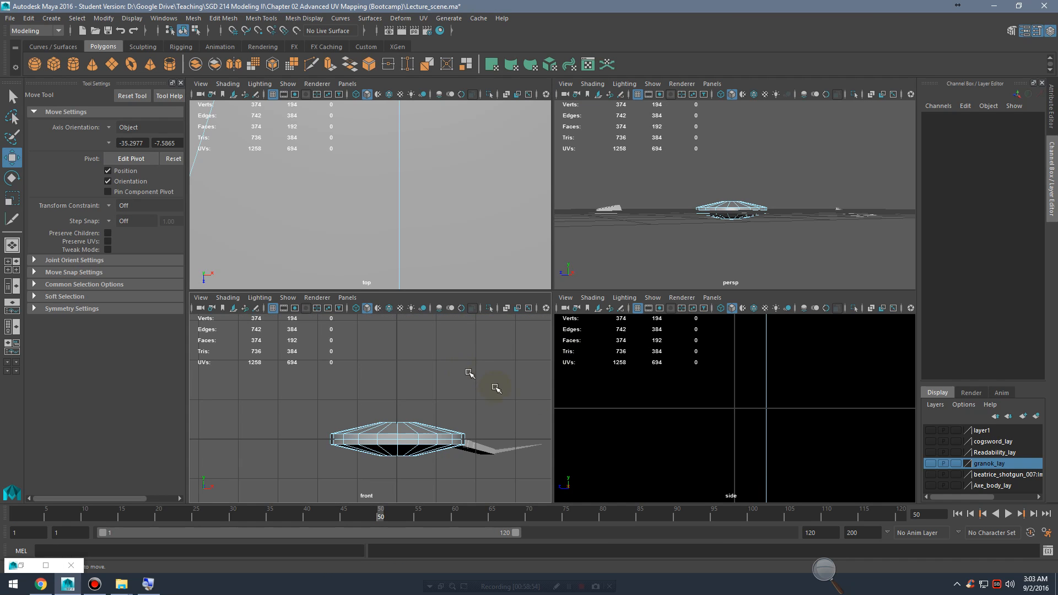
key("space")
scroll(349, 279, "up", 2)
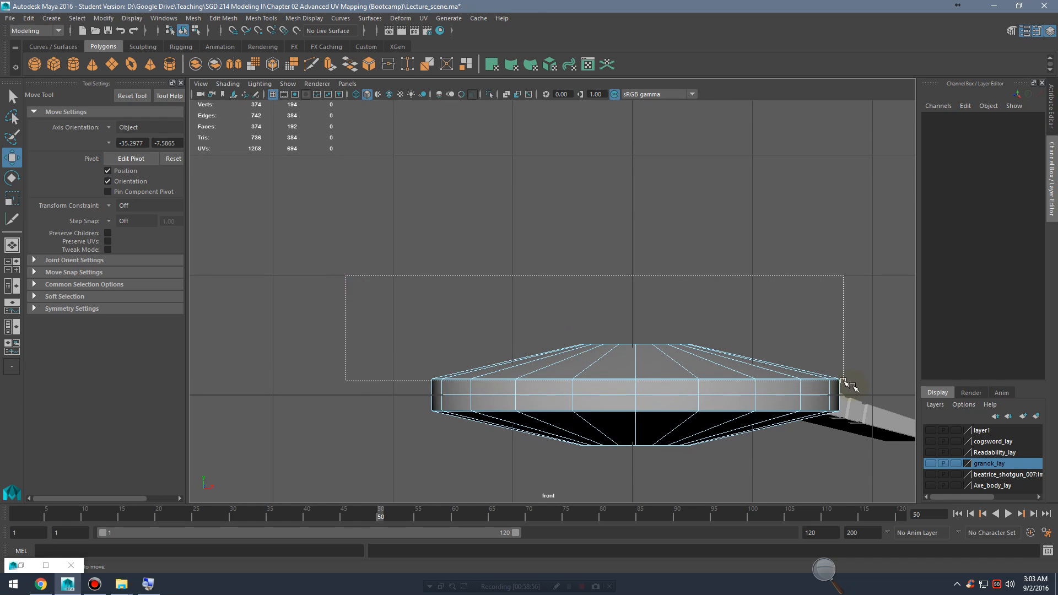
left_click_drag(854, 386, 854, 387)
left_click_drag(350, 289, 967, 530, "shift")
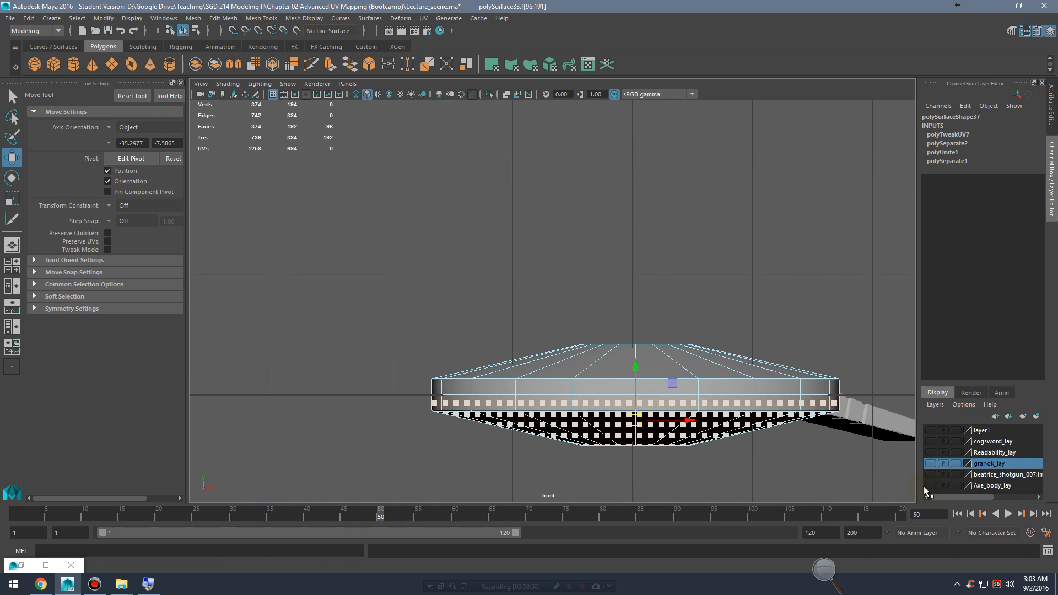
key("Delete")
Step: Examine the round cap and its edges on the remaining upper half of the hull in the perspective view
key("space")
key("space")
left_click_drag(711, 235, 633, 309, "alt")
right_click_drag(507, 314, 659, 394, "alt")
middle_click_drag(518, 386, 560, 314, "alt")
right_click_drag(560, 314, 729, 342, "alt")
left_click_drag(652, 342, 672, 333, "alt")
right_click_drag(536, 345, 678, 358, "alt")
right_click_drag(582, 315, 580, 247)
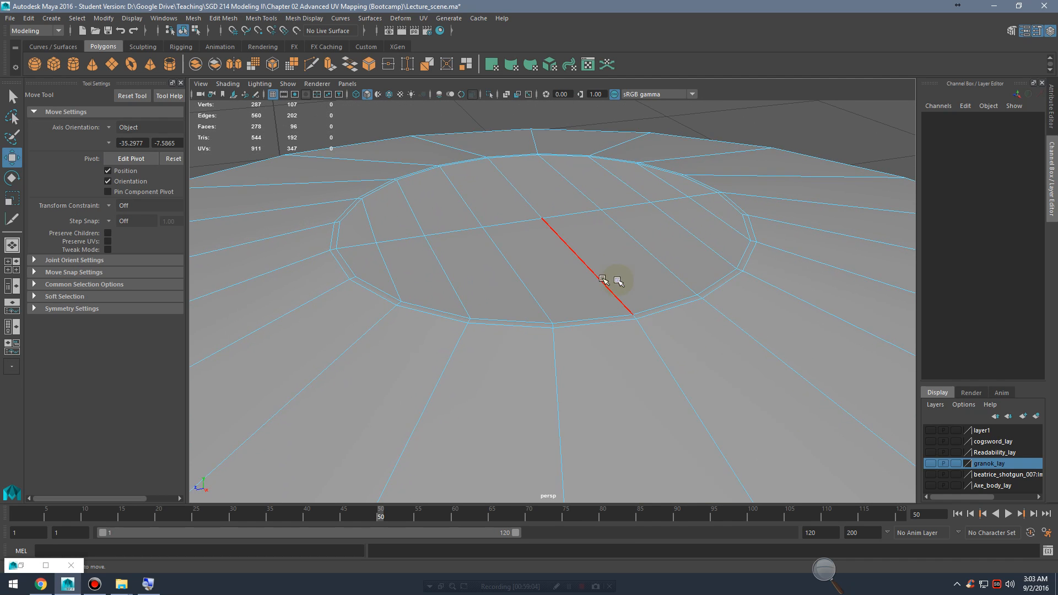
right_click_drag(667, 249, 673, 246)
right_click_drag(831, 281, 490, 271, "alt")
Step: Select the hull's sloped top faces and round cap, leaving out the vertical rim
left_click(613, 303)
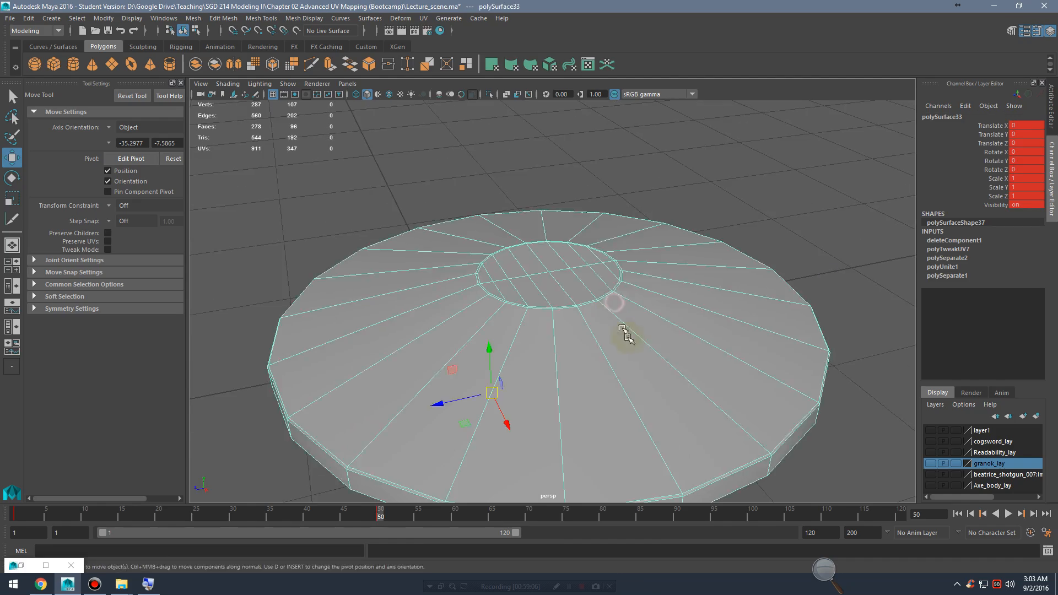
left_click_drag(628, 338, 597, 301, "alt")
right_click_drag(597, 301, 602, 306)
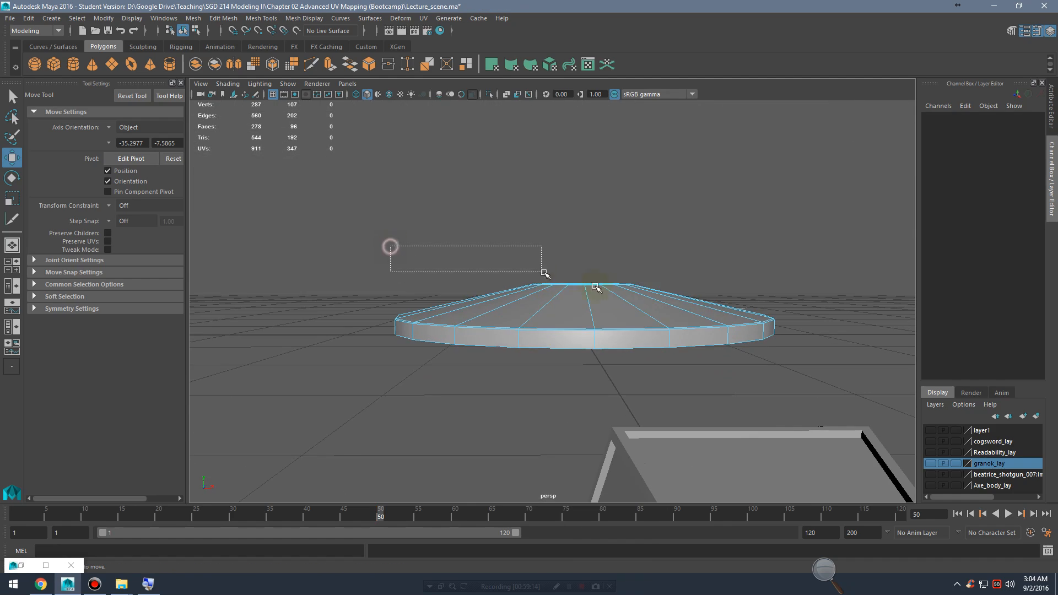
left_click_drag(713, 299, 774, 303)
left_click_drag(799, 280, 601, 308, "alt")
right_click_drag(600, 308, 774, 366, "alt")
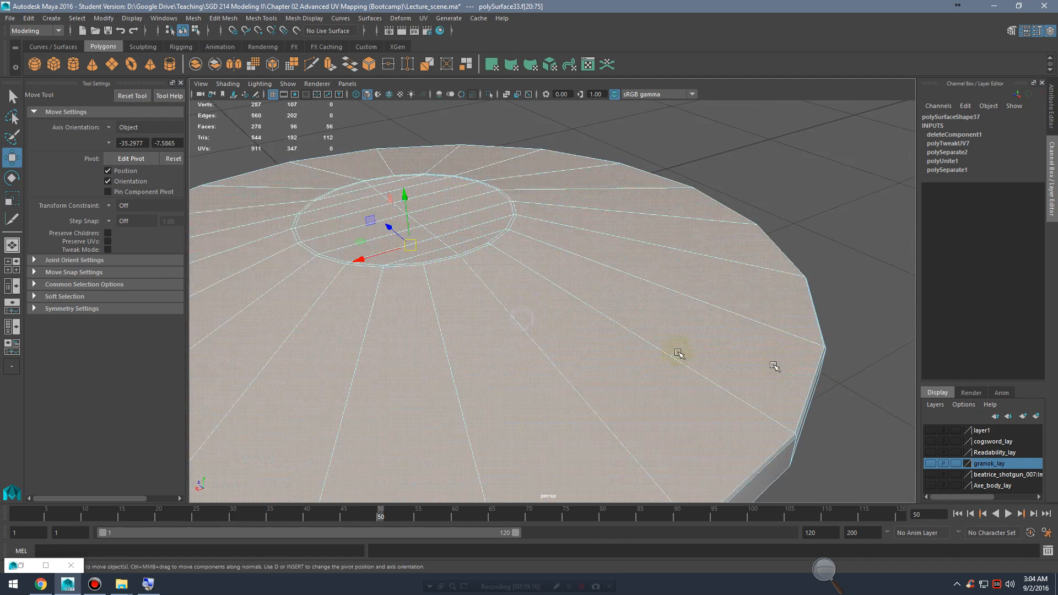
Step: Apply a Camera-Based UV projection to the selected top faces from directly above the disc
middle_click_drag(682, 350, 692, 281, "alt")
left_click_drag(692, 282, 768, 272, "alt")
right_click_drag(768, 272, 595, 283, "alt")
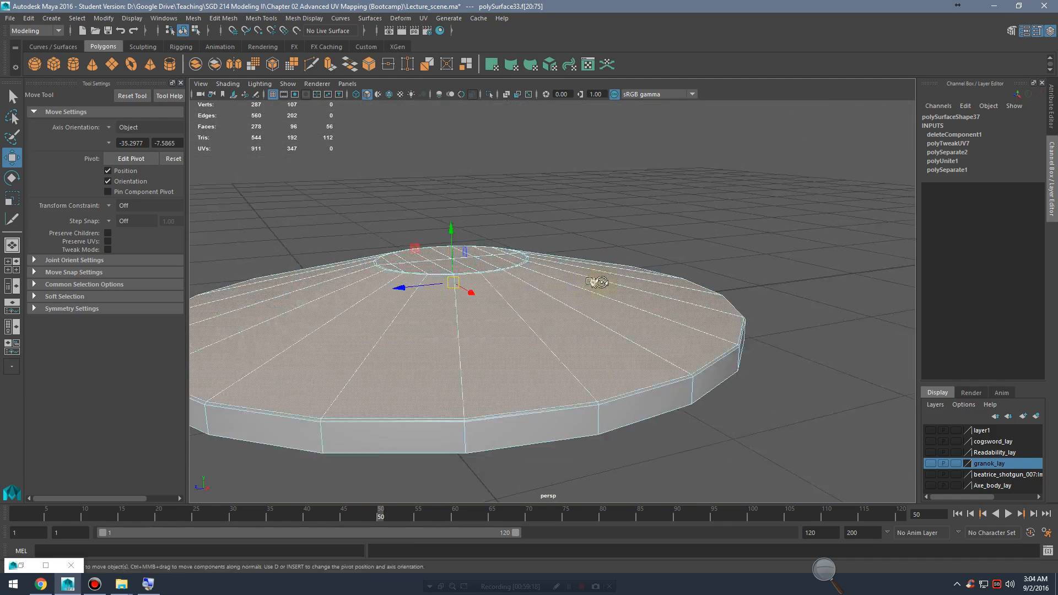
left_click_drag(595, 284, 710, 336, "alt")
right_click_drag(756, 323, 630, 279, "alt")
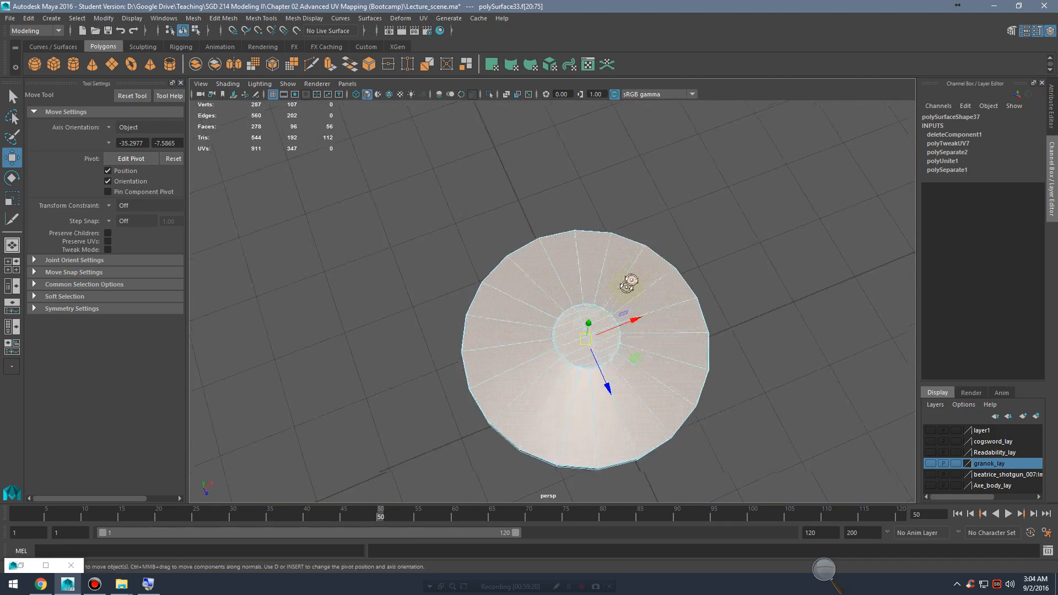
mouse_move(631, 279)
left_mouse_down("alt")
mouse_move(608, 300)
mouse_move(614, 260)
mouse_move(617, 268)
left_mouse_up("alt")
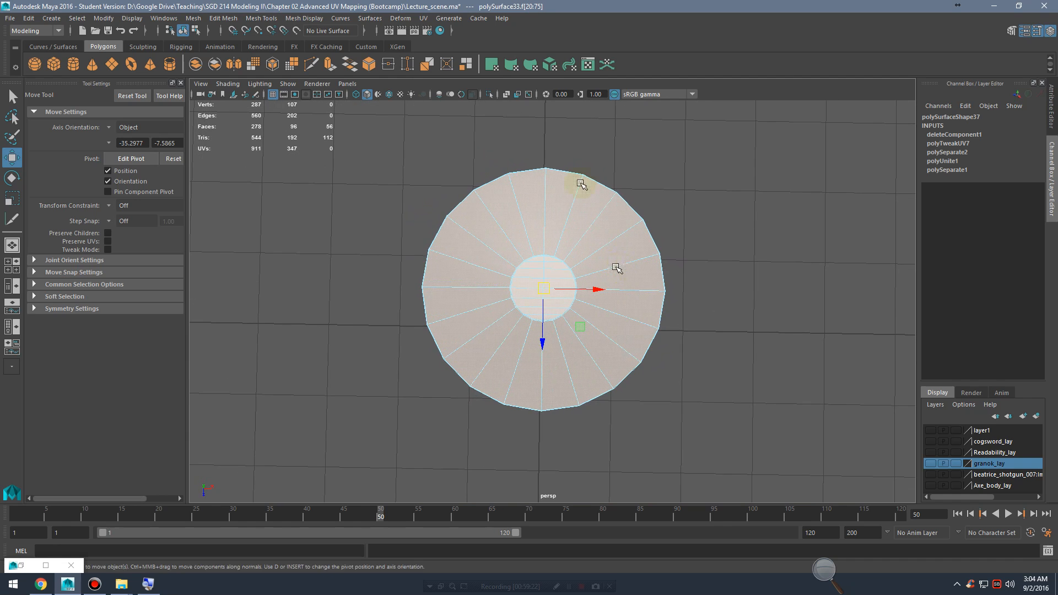
left_click(423, 18)
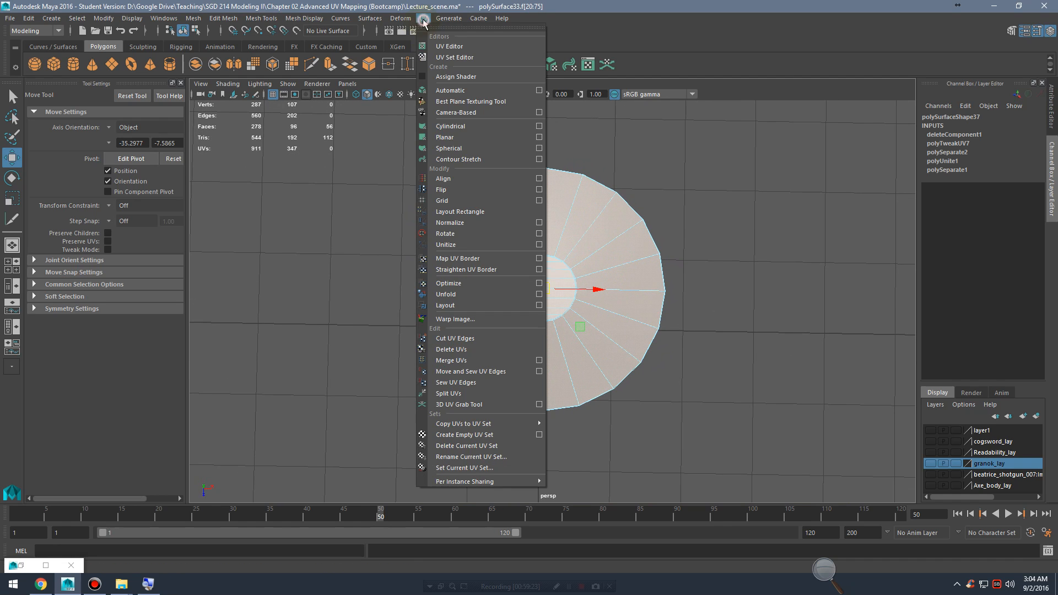
left_click(465, 115)
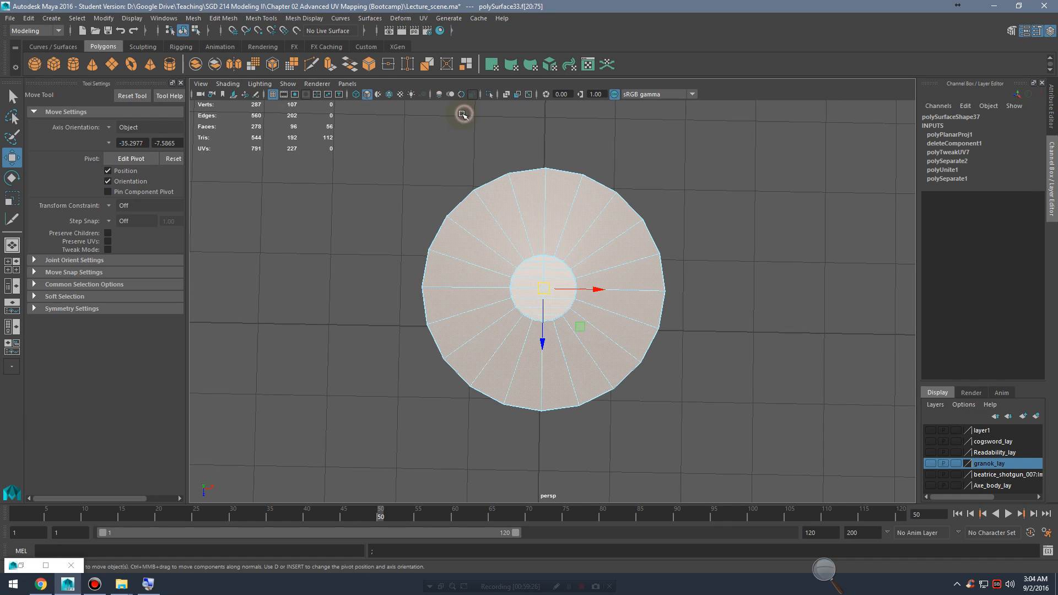
Step: Open the UV Editor, select all UVs of the disc's top shell and unfold them repeatedly
double_click(22, 566)
scroll(527, 313, "up", 8)
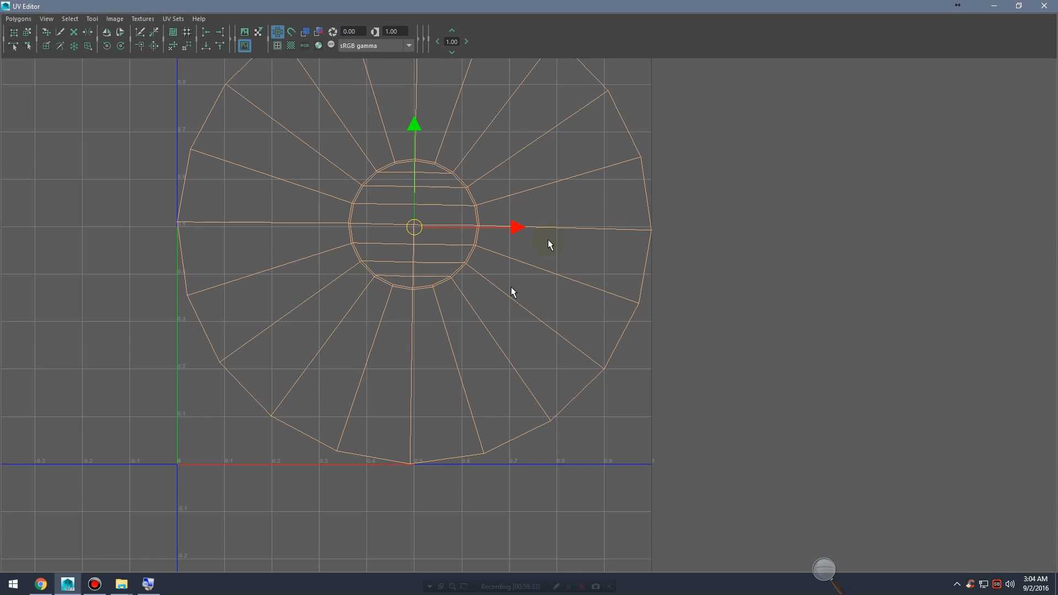
middle_click_drag(546, 232, 620, 340, "alt")
right_click_drag(533, 307, 767, 309, "alt")
right_click_drag(635, 282, 594, 241, "alt")
left_click_drag(793, 565, 793, 563)
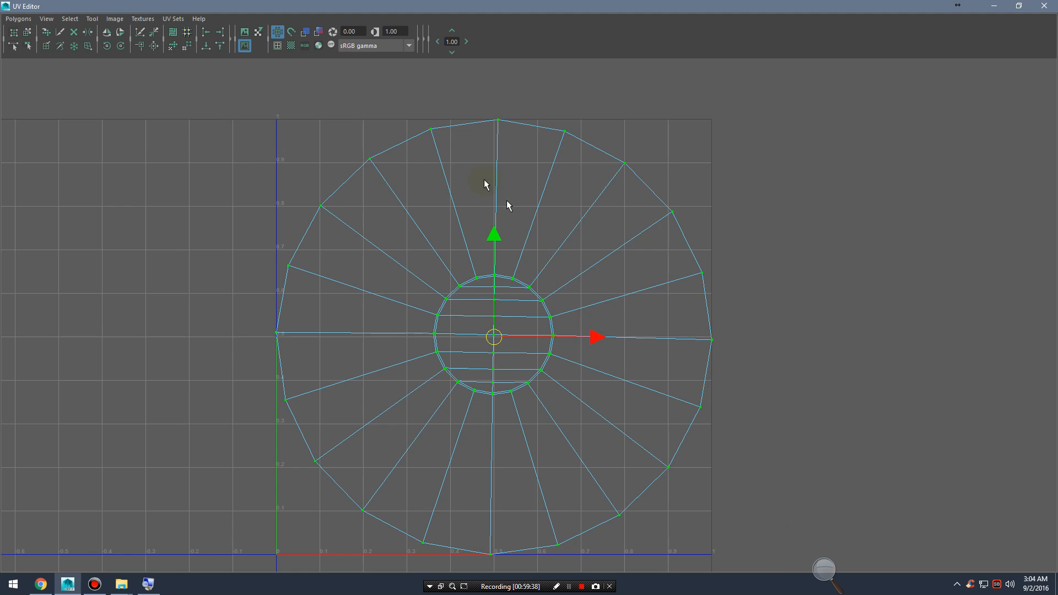
left_click(172, 47)
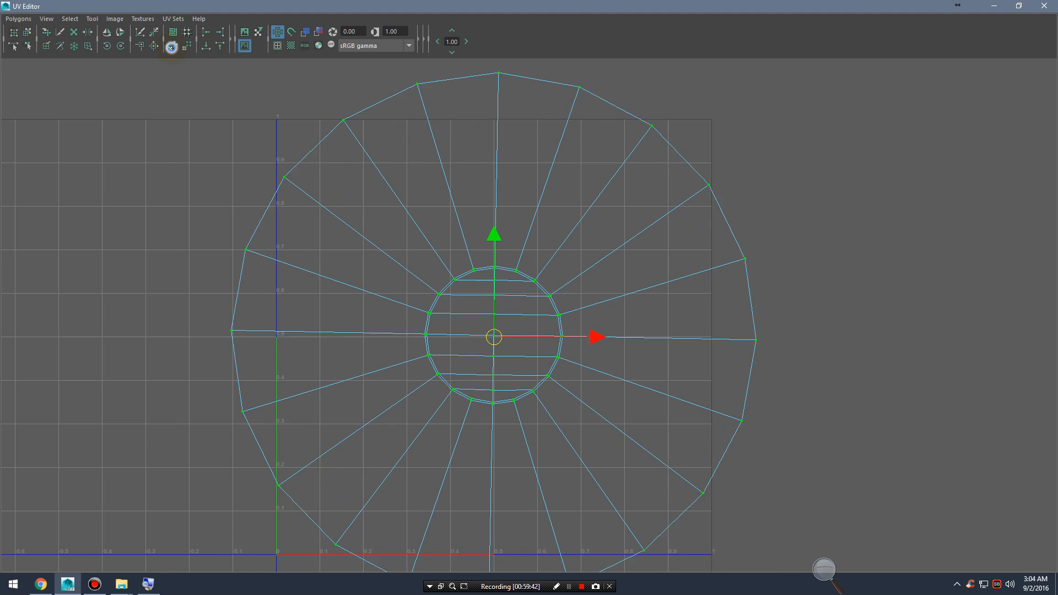
scroll(585, 236, "down", 5)
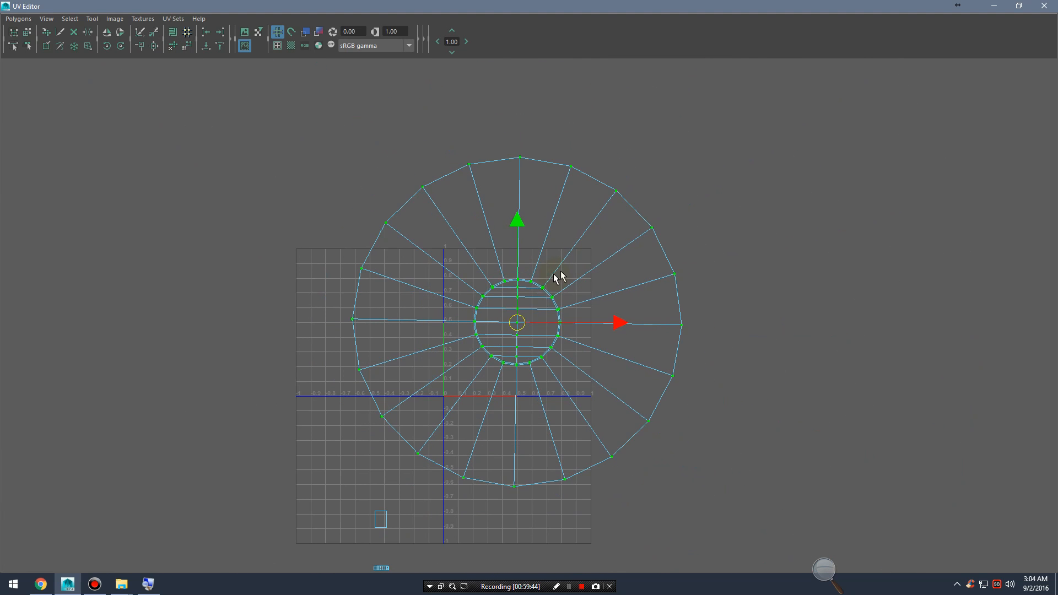
Step: Scale the disc's UV shell down, move it up and to the left, and minimize the UV Editor
mouse_move(517, 327)
left_mouse_down()
mouse_move(464, 324)
mouse_move(508, 312)
left_mouse_up()
right_click_drag(464, 289, 585, 317, "alt")
middle_click_drag(457, 231, 498, 292, "alt")
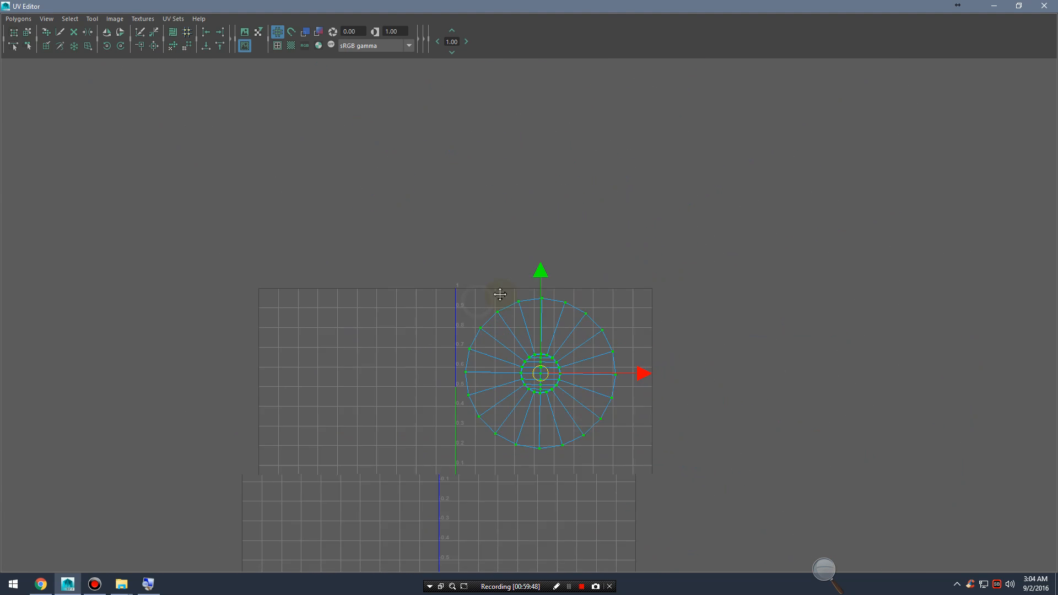
right_click_drag(471, 295, 604, 400, "alt")
left_click_drag(548, 400, 240, 166)
middle_click_drag(435, 247, 524, 315, "alt")
right_click_drag(709, 330, 584, 353, "alt")
middle_click_drag(510, 418, 496, 196, "alt")
middle_click_drag(557, 340, 570, 411, "alt")
left_click(995, 7)
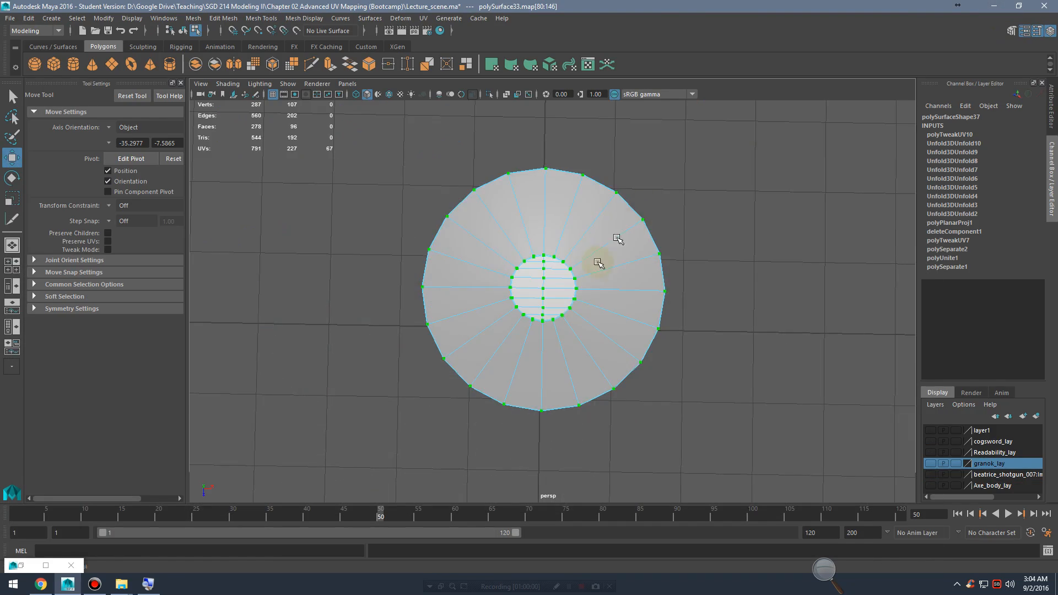
Step: Select the vertical rim faces along the disc's lower edge from a low side view
left_click_drag(619, 236, 612, 294, "alt")
right_click_drag(611, 277, 610, 306)
left_click_drag(610, 307, 563, 306, "alt")
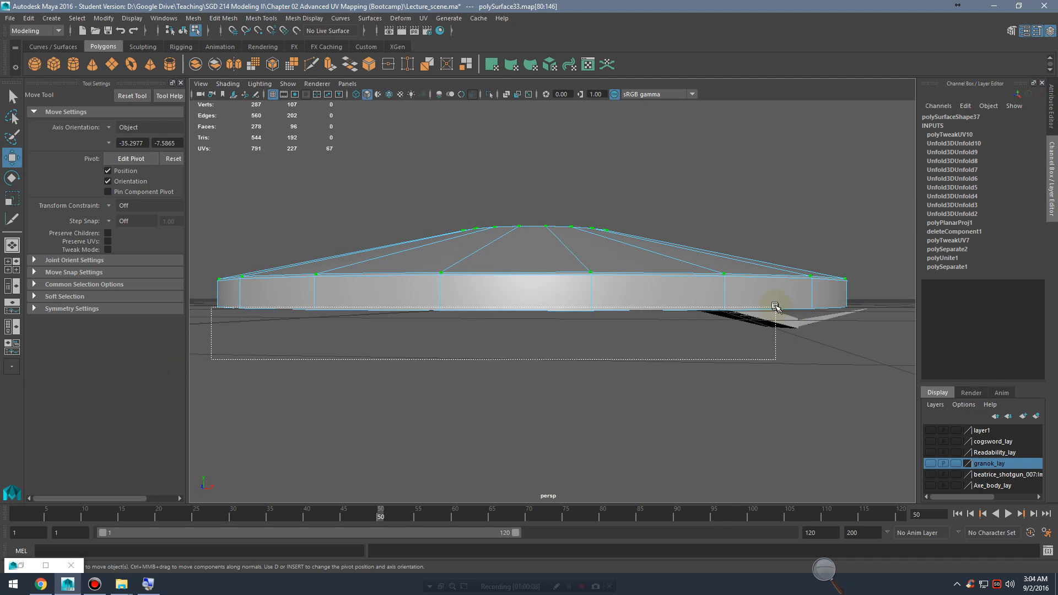
left_click_drag(776, 307, 775, 307)
left_click_drag(776, 307, 605, 347, "alt")
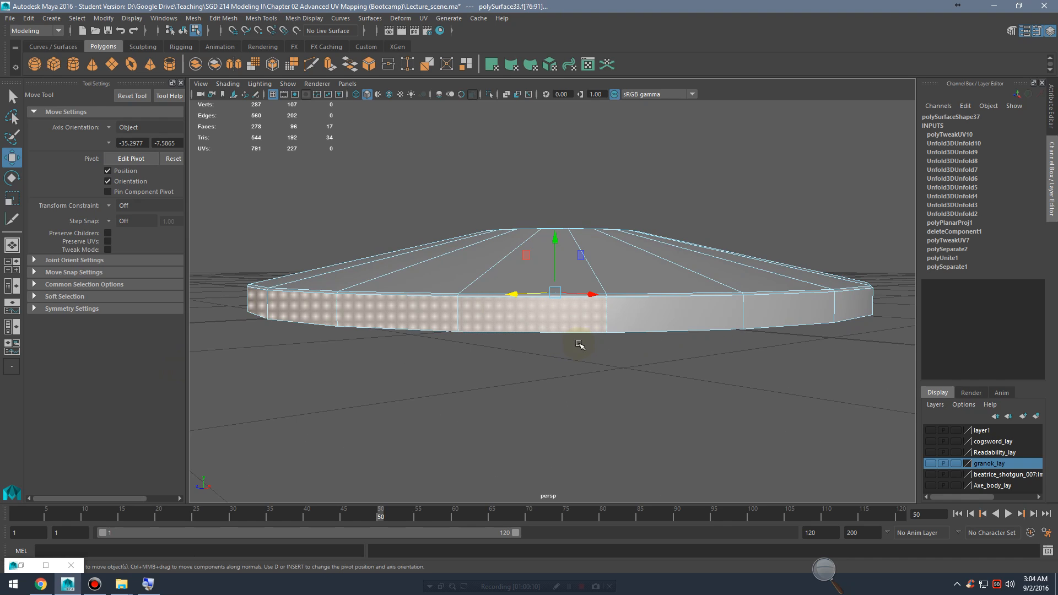
Step: Preview the textures on the disc's top and rim in the viewport and return to plain shading
key("6")
left_click_drag(624, 343, 665, 368, "alt")
right_click_drag(665, 368, 695, 369, "alt")
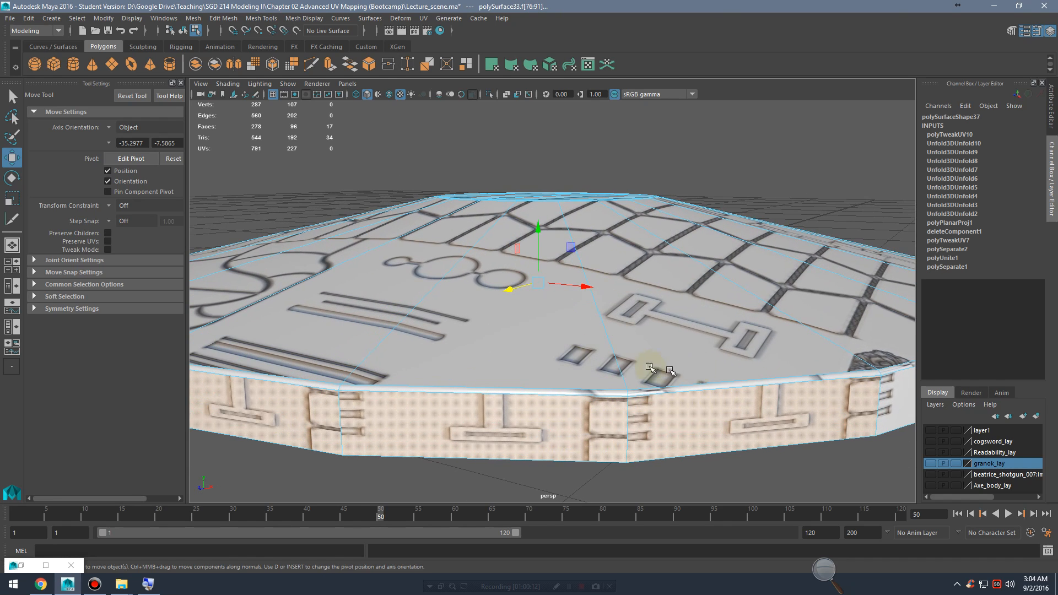
key("5")
right_click_drag(761, 362, 574, 366, "alt")
left_click_drag(573, 366, 588, 361, "alt")
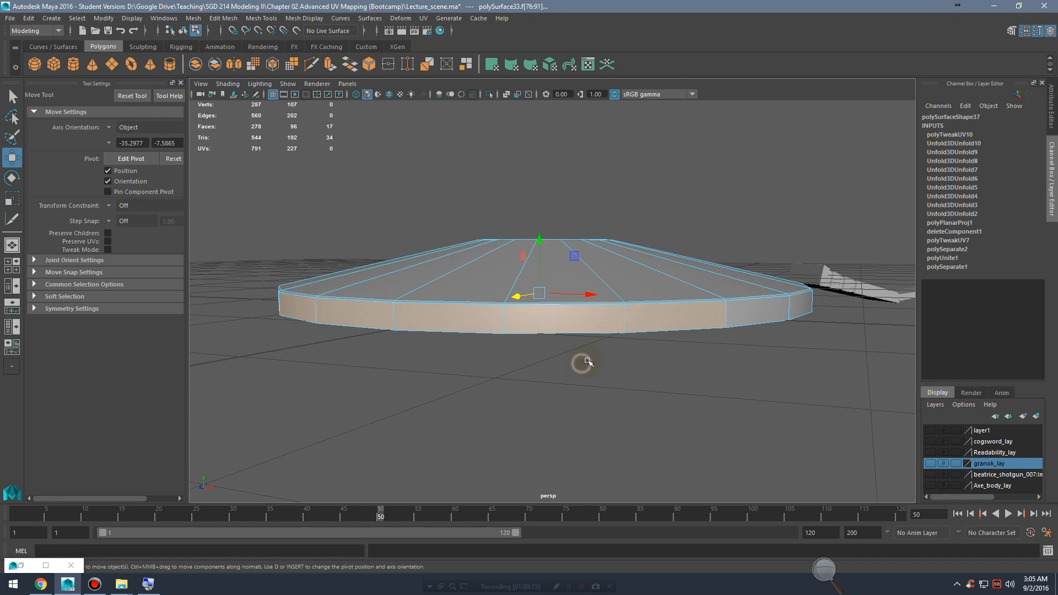
Step: Reduce the UV Editor to a smaller window over the viewports, examine the rim's existing UV shells and minimize it
key("space")
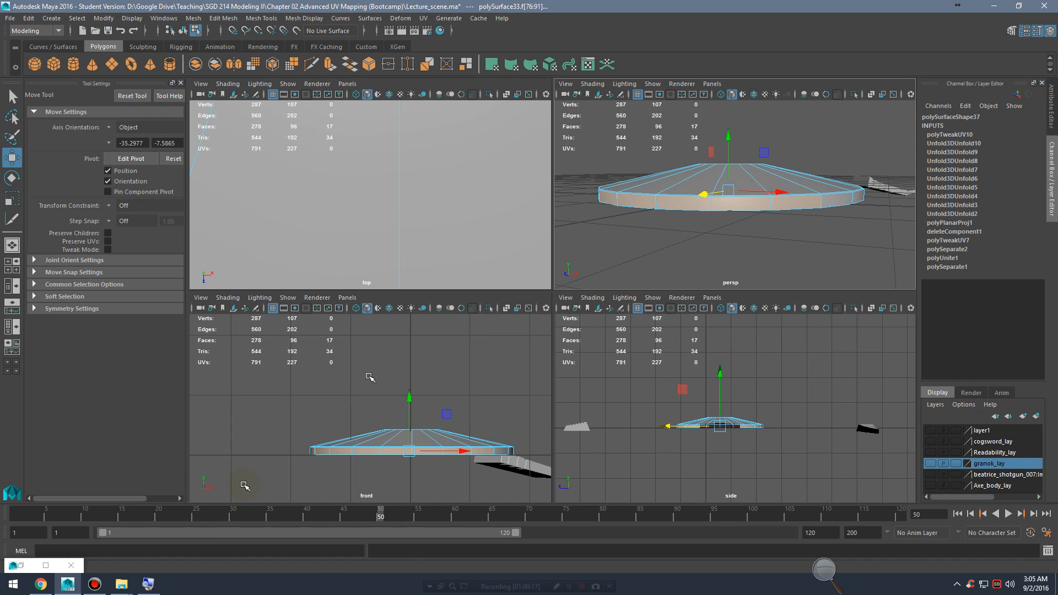
double_click(14, 565)
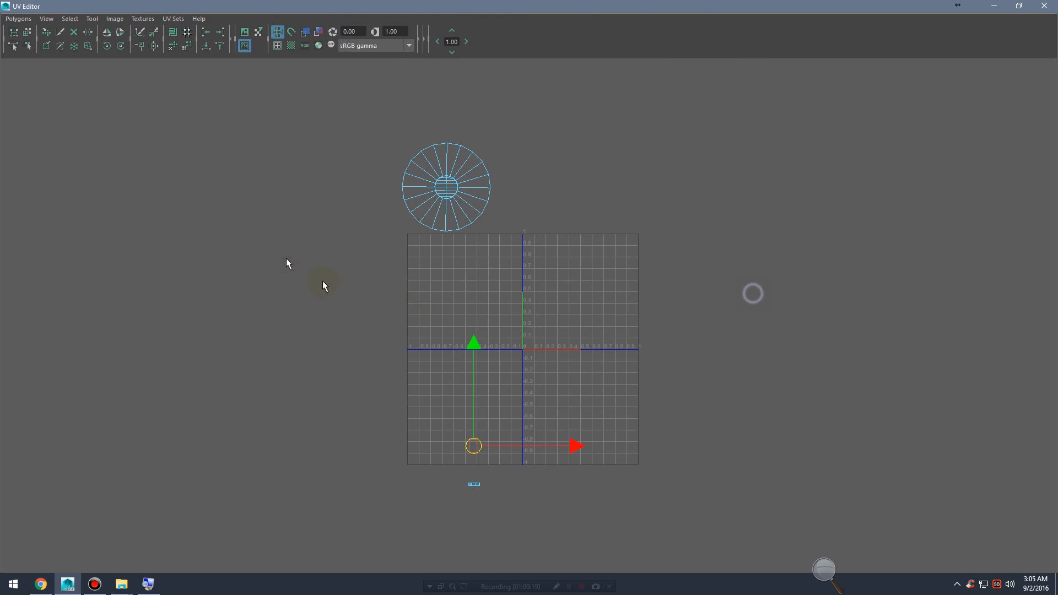
right_click_drag(373, 348, 464, 310, "alt")
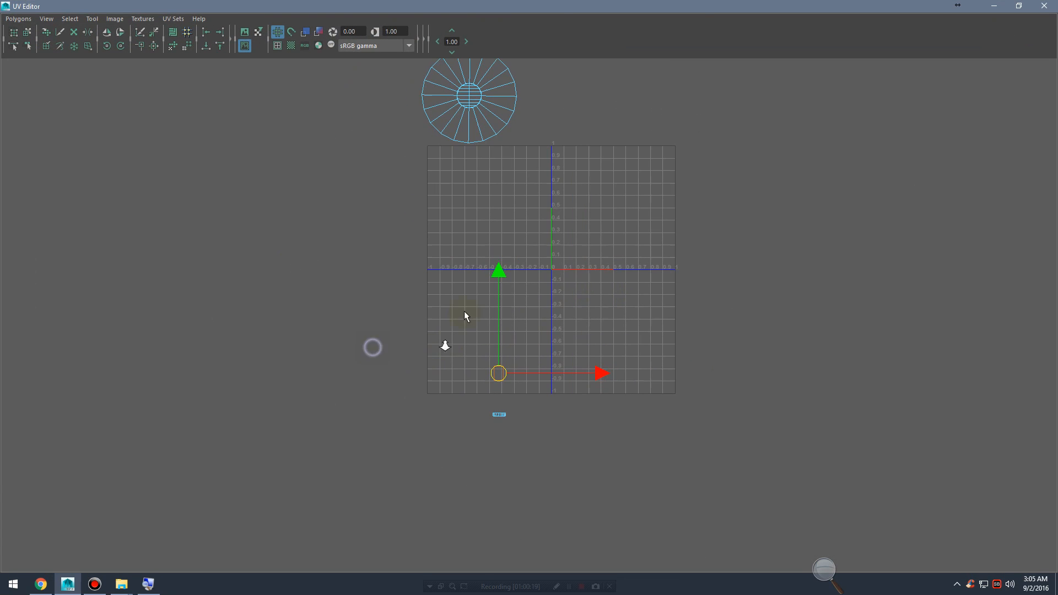
double_click(857, 6)
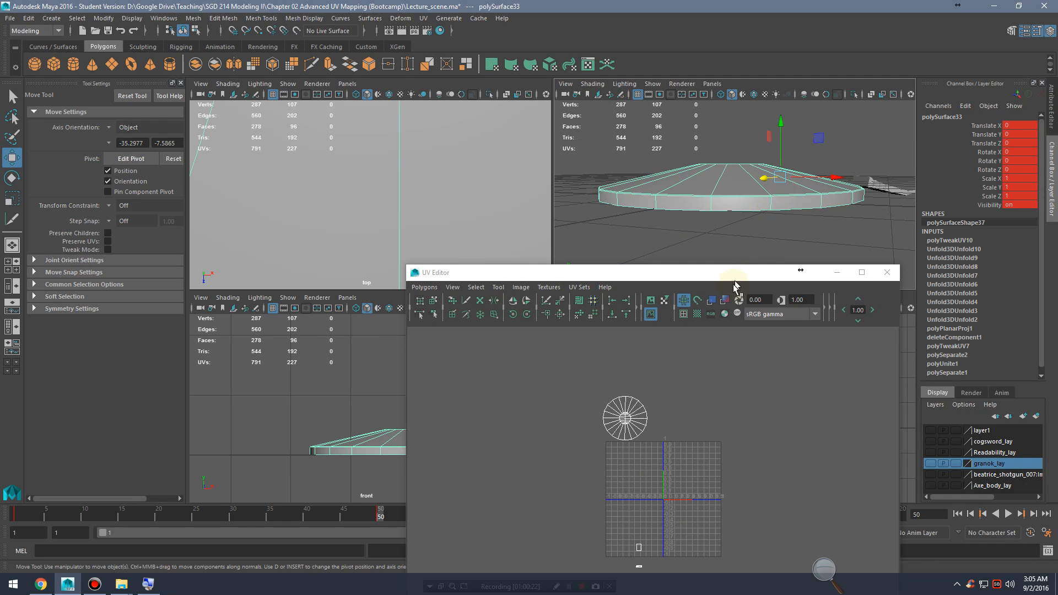
left_click_drag(734, 280, 729, 123)
right_click_drag(550, 375, 687, 413, "alt")
middle_click_drag(688, 414, 688, 325, "alt")
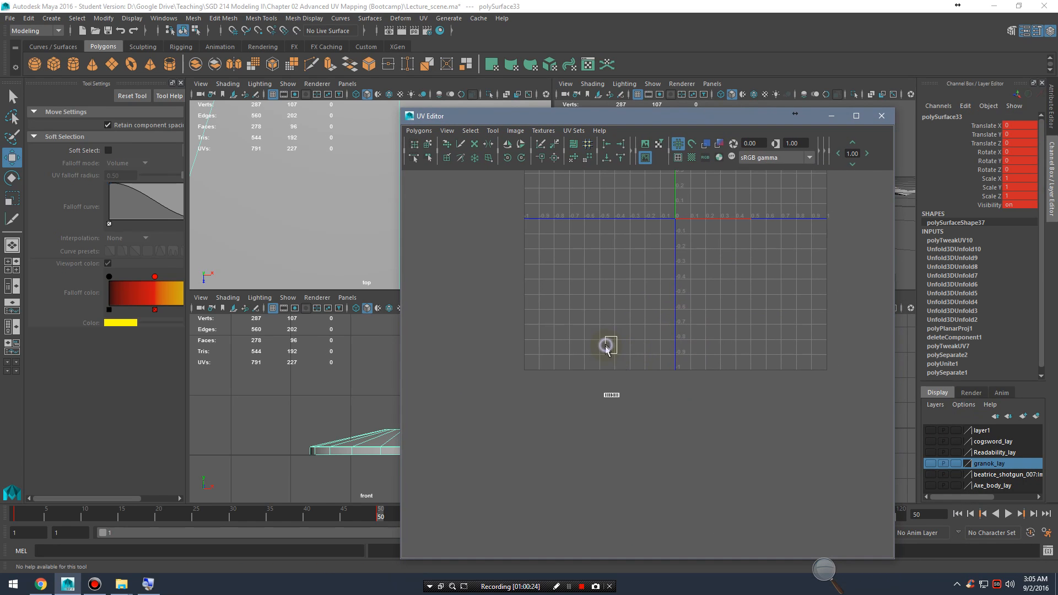
left_click(607, 347)
middle_click_drag(639, 257, 633, 359, "alt")
right_click_drag(776, 319, 677, 308, "alt")
left_click(830, 113)
Step: Select all rim faces around the disc in wireframe and apply a Camera-Based UV projection from the side
left_click_drag(711, 226, 700, 197, "alt")
left_click(791, 214)
key("space")
left_click_drag(664, 261, 651, 266, "alt")
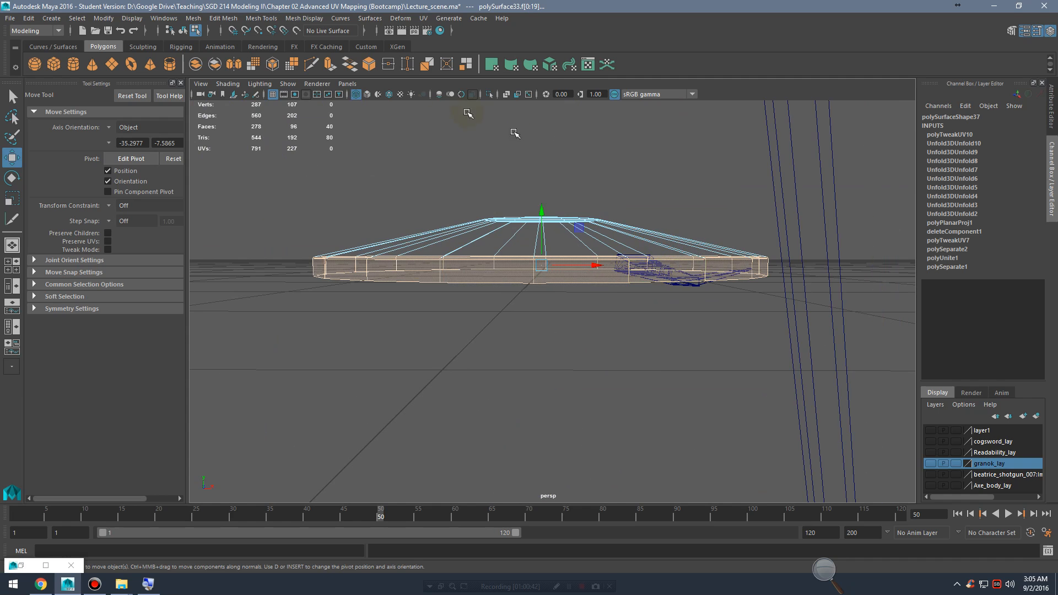
left_click(424, 18)
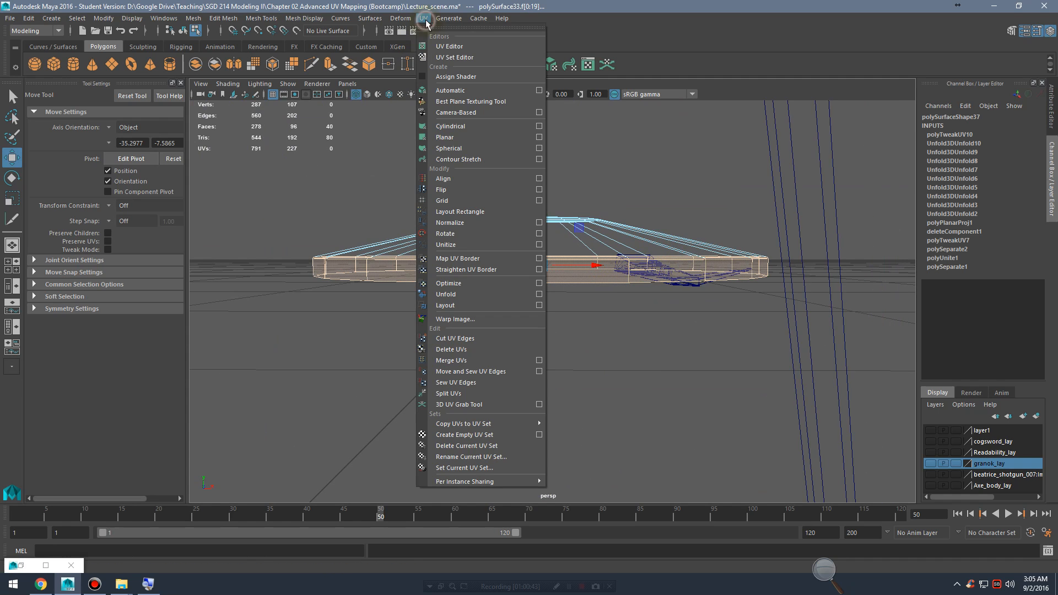
left_click(474, 113)
Step: Move the rim's newly projected UV shell down and slightly to the right in the UV Editor, and minimize the editor
left_click_drag(587, 254, 598, 286, "alt")
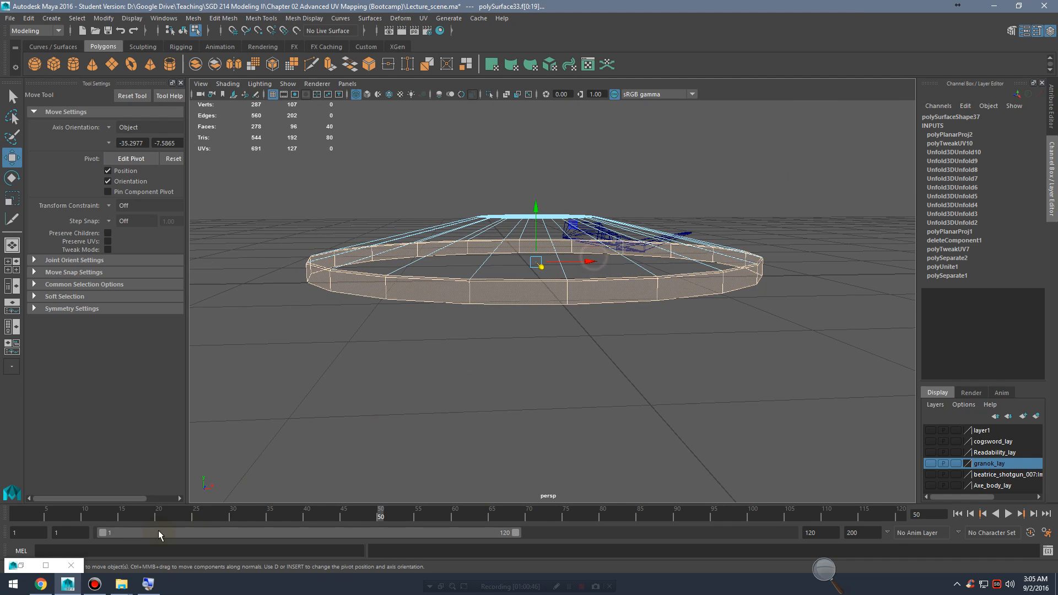
left_click(21, 565)
right_click_drag(650, 315, 881, 359, "alt")
middle_click_drag(734, 358, 560, 356, "alt")
right_click_drag(623, 379, 832, 407, "alt")
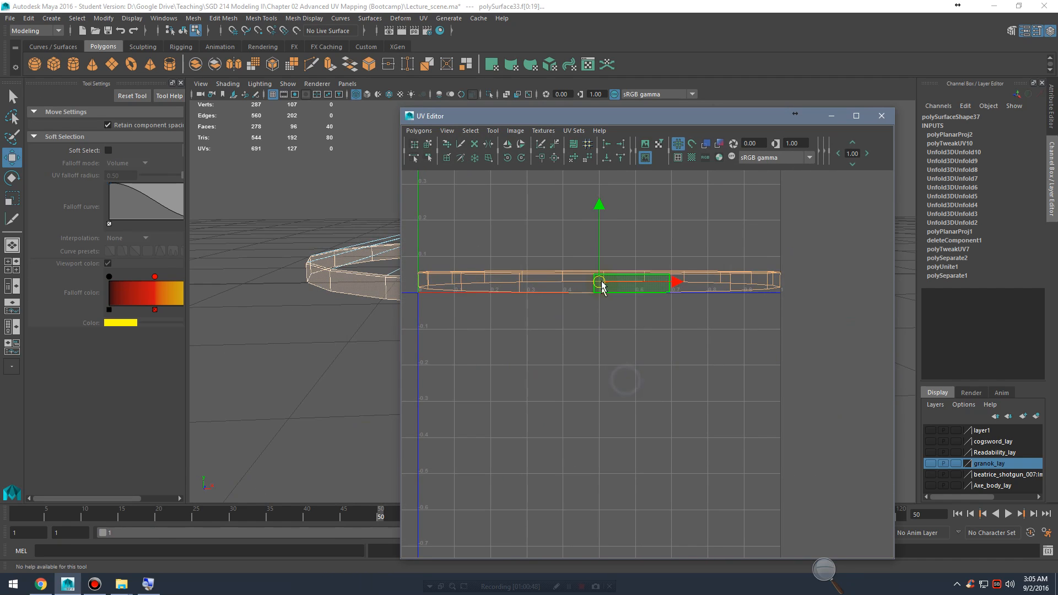
left_click_drag(602, 281, 646, 360)
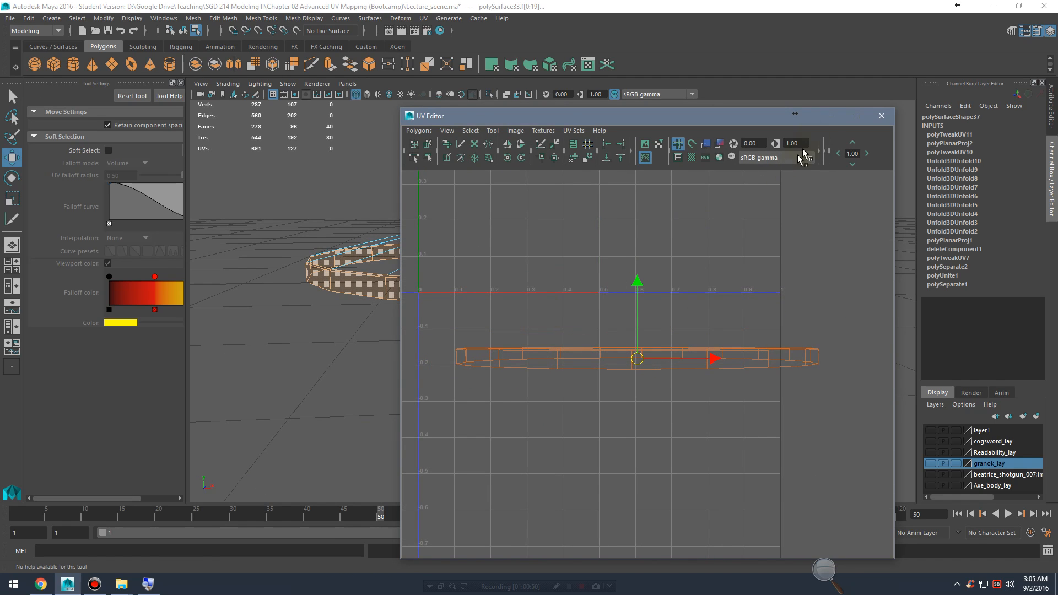
left_click(832, 116)
Step: Select the short rim edges, including the thin bevel edges, at two opposite sides of the disc as seams
left_click_drag(597, 279, 721, 276, "alt")
right_click_drag(569, 276, 572, 246)
scroll(500, 336, "up", 5)
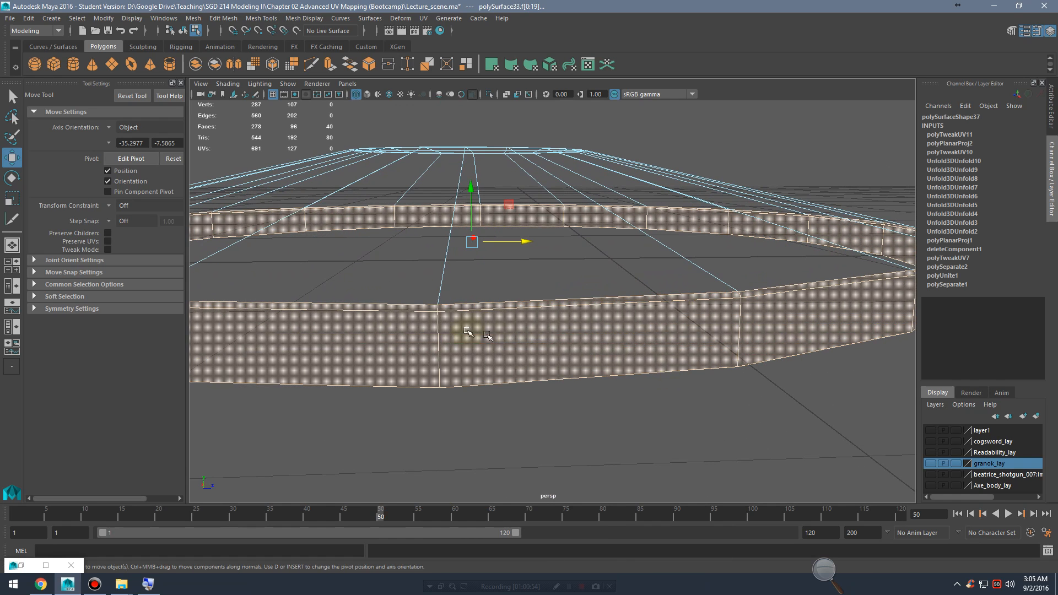
key("q")
left_click(440, 342)
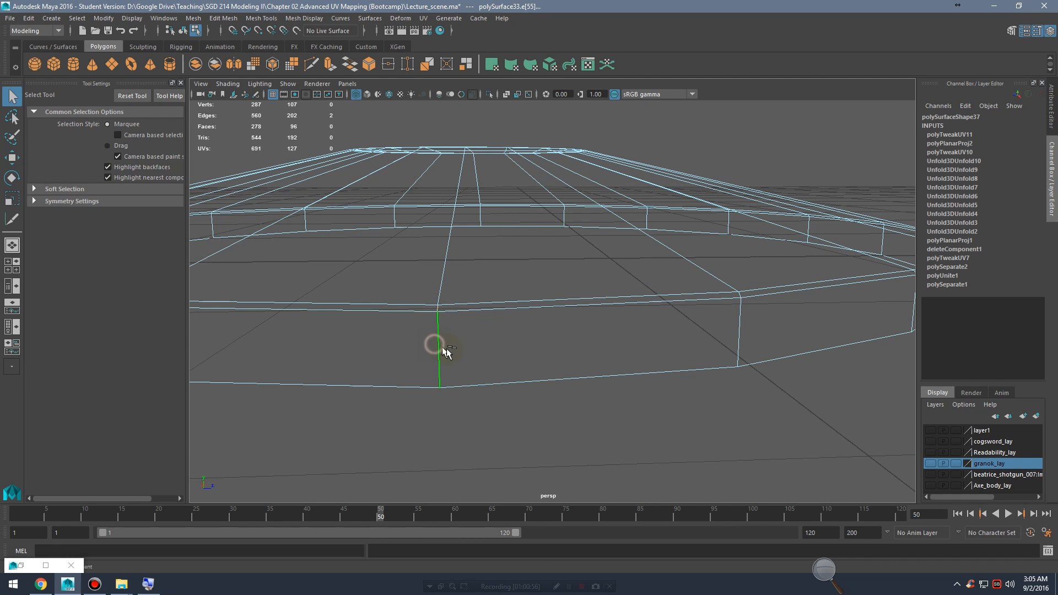
middle_click_drag(500, 232, 550, 276, "alt")
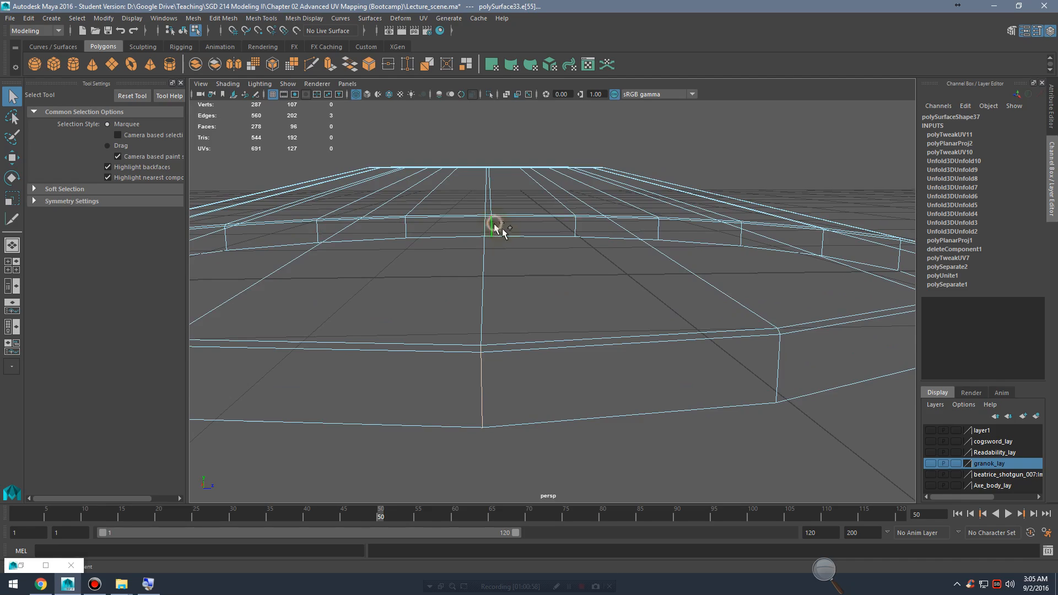
left_click_drag(503, 231, 585, 285, "alt")
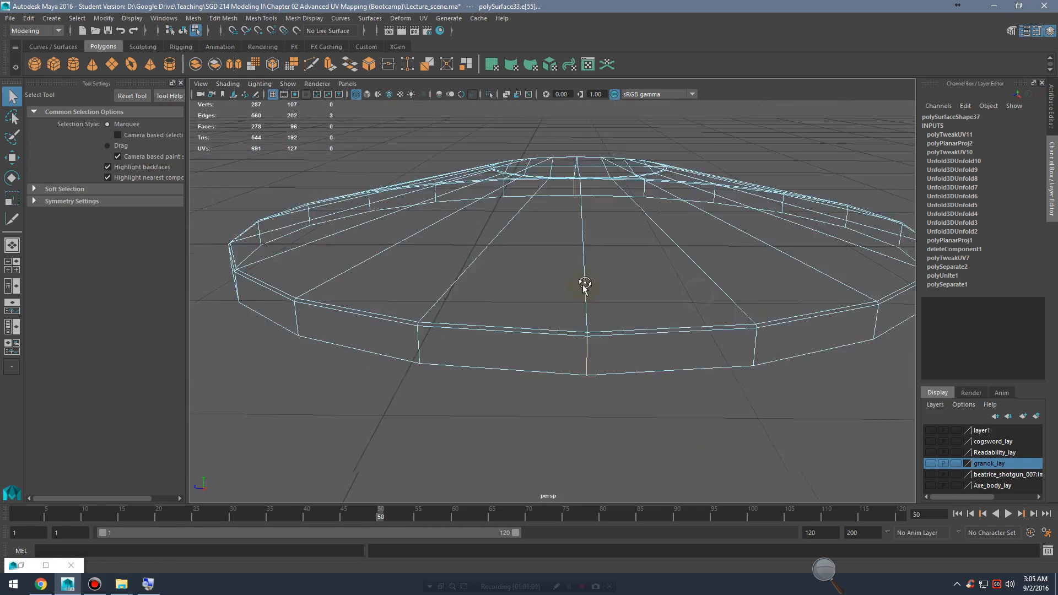
right_click_drag(589, 290, 620, 380, "alt")
left_click(628, 374, "shift")
right_click_drag(784, 364, 557, 337, "alt")
left_click_drag(557, 338, 644, 344, "alt")
Step: Maximize the UV Editor and cut the rim's UVs along the selected seam edges
double_click(41, 568)
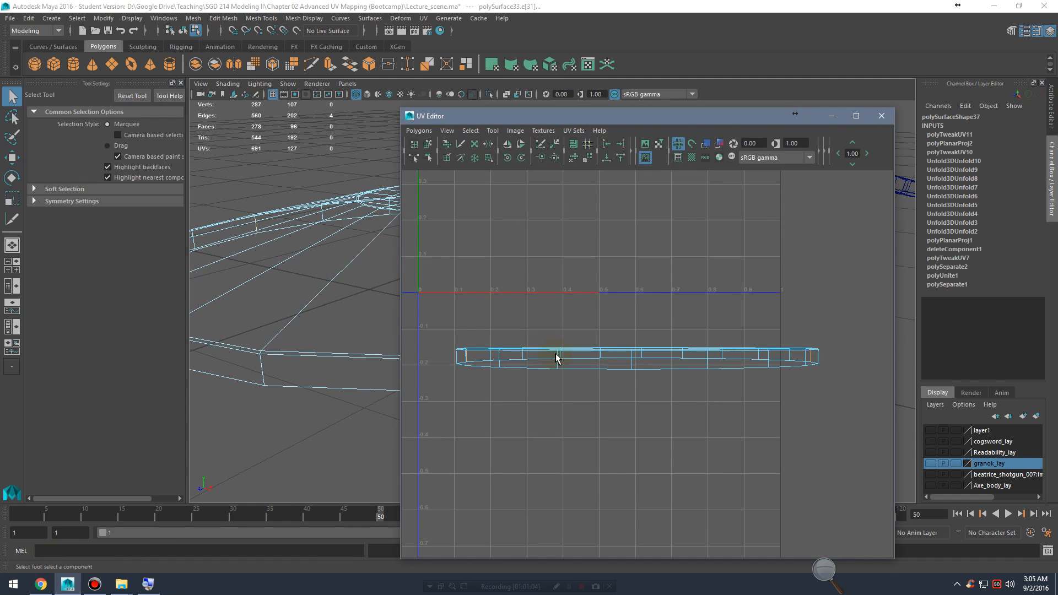
double_click(713, 117)
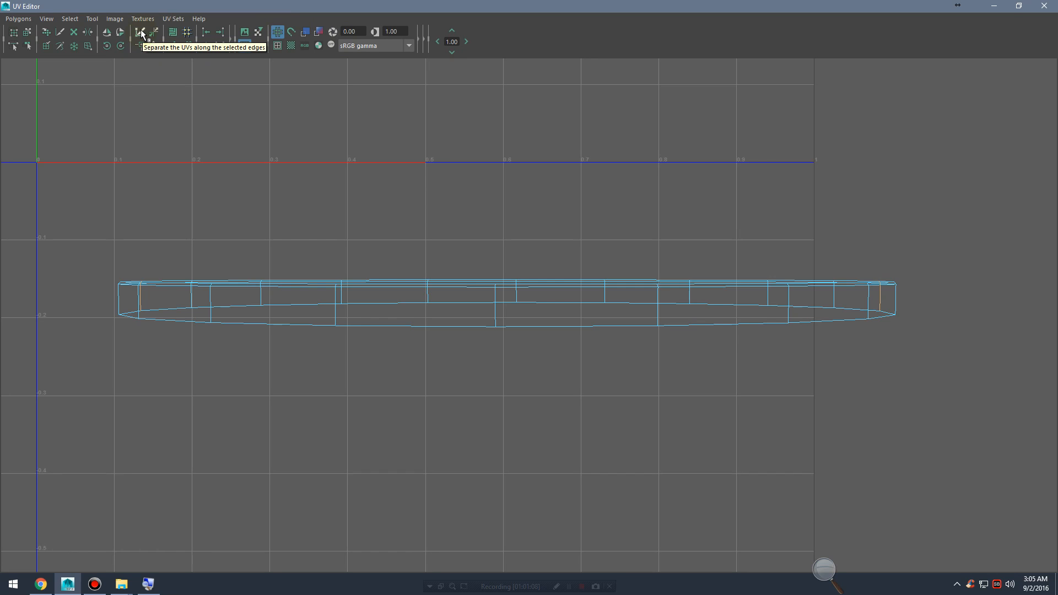
left_click(141, 33)
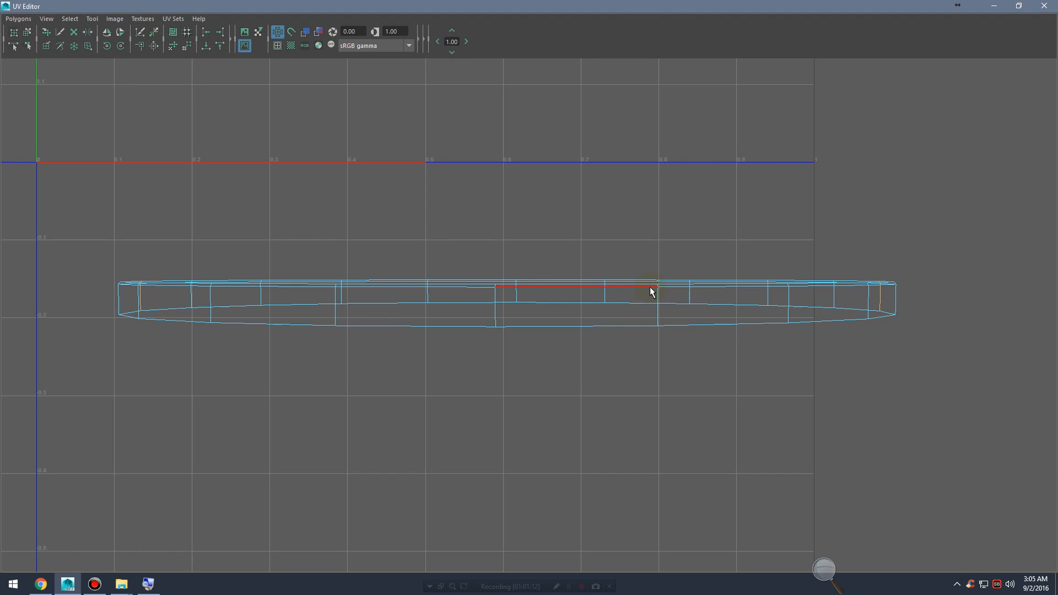
Step: Select the UV shell of one rim half and move it below the other half
right_click(672, 283)
right_click_drag(669, 257, 633, 267)
left_click(663, 292)
left_click_drag(512, 297, 518, 445)
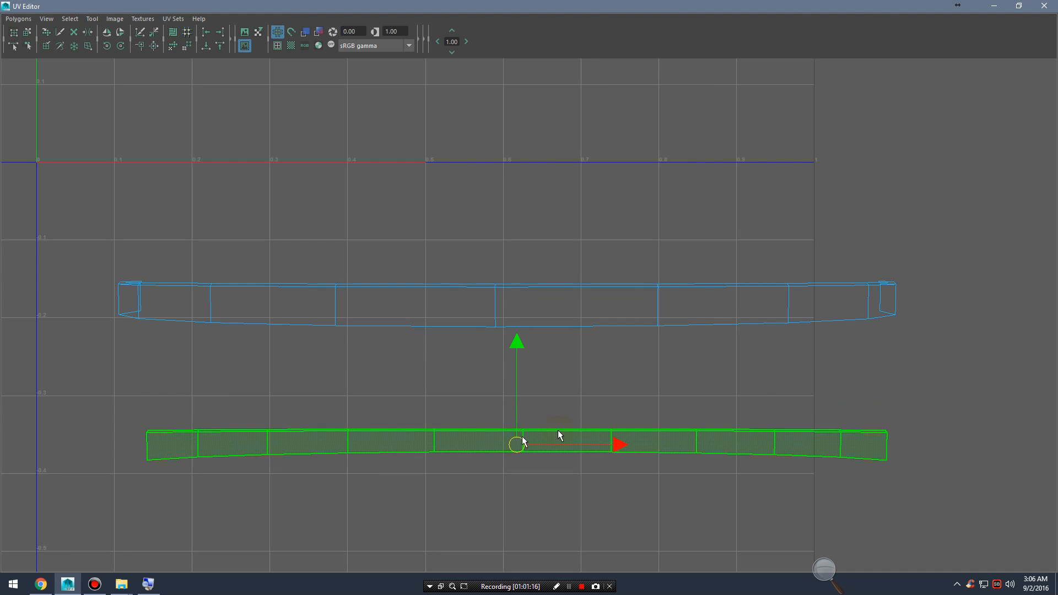
middle_click_drag(629, 429, 642, 364, "alt")
right_click_drag(692, 363, 656, 358, "alt")
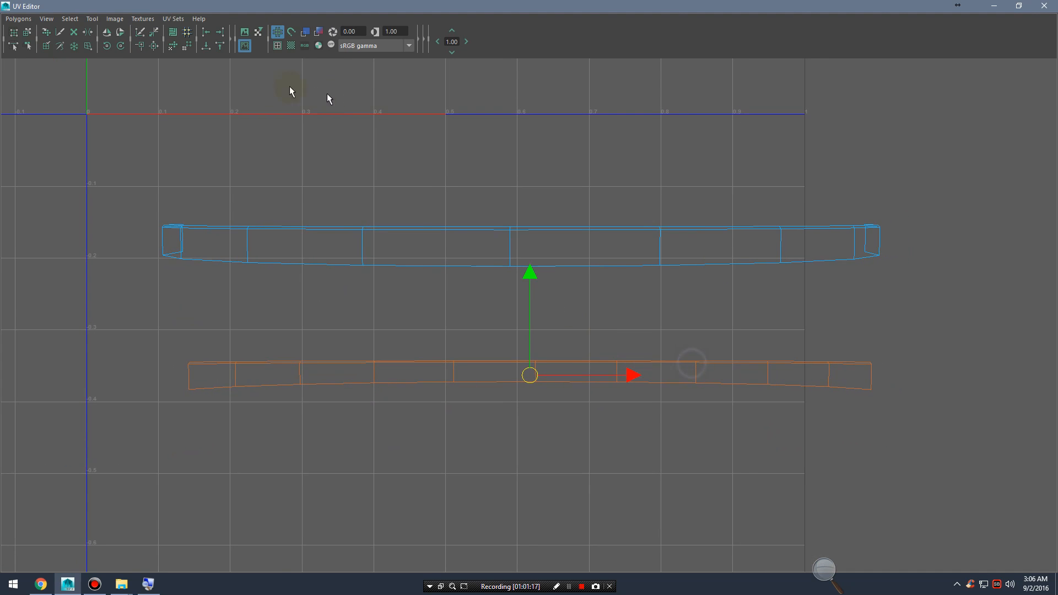
Step: Try to unfold the lower rim half's UV shell repeatedly, and undo the attempts
left_click(173, 47)
scroll(355, 253, "down", 3)
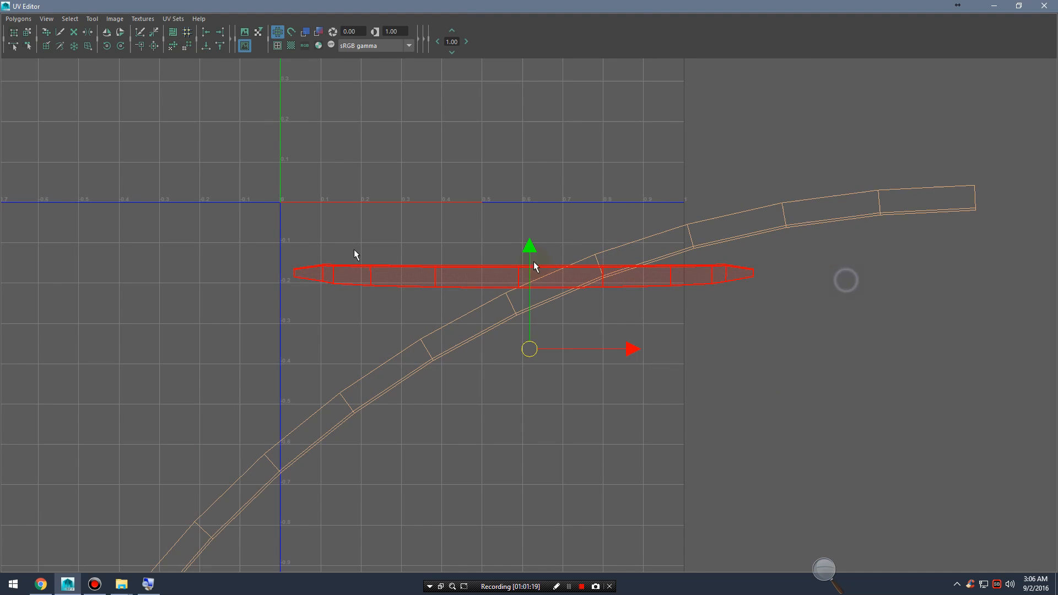
left_click(173, 47)
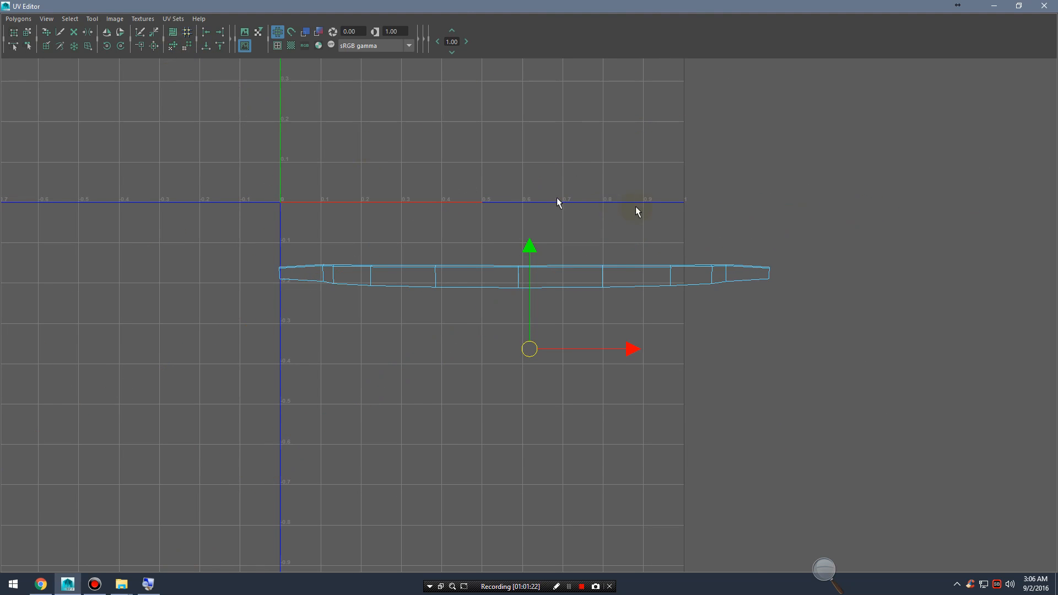
right_click_drag(609, 227, 94, 203, "alt")
right_click_drag(555, 243, 461, 236, "alt")
right_click_drag(598, 252, 227, 224, "alt")
right_click_drag(663, 259, 385, 228, "alt")
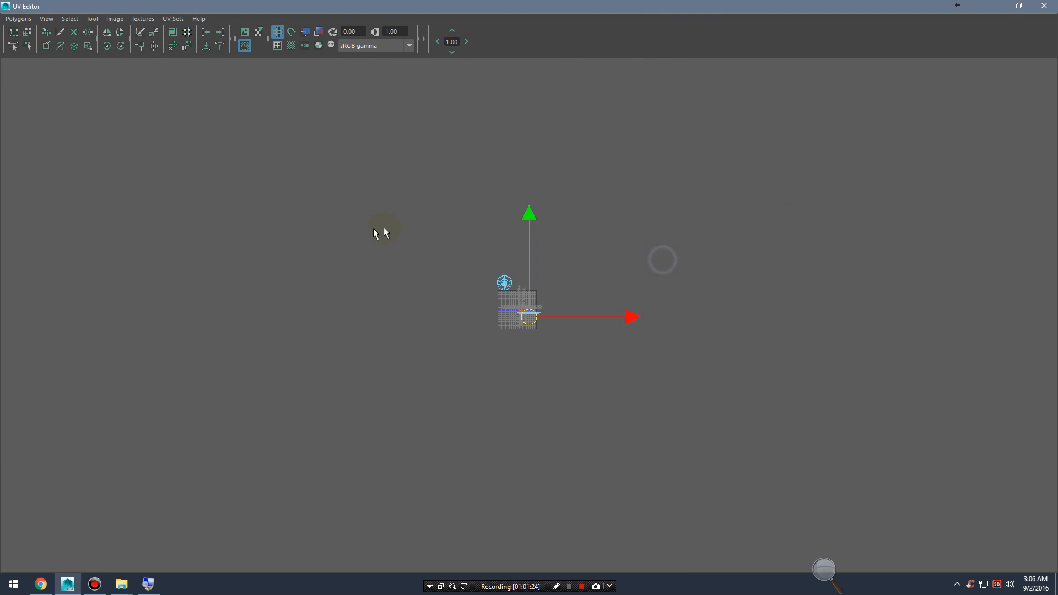
key("ctrl+z")
key("ctrl+z")
key("ctrl+z")
Step: Unfold the lower rim half's UV shell, rotate it into a level arc and move it above the grid
right_click_drag(415, 262, 634, 237, "alt")
right_click_drag(445, 260, 936, 293, "alt")
left_click(174, 46)
right_click_drag(744, 261, 319, 235, "alt")
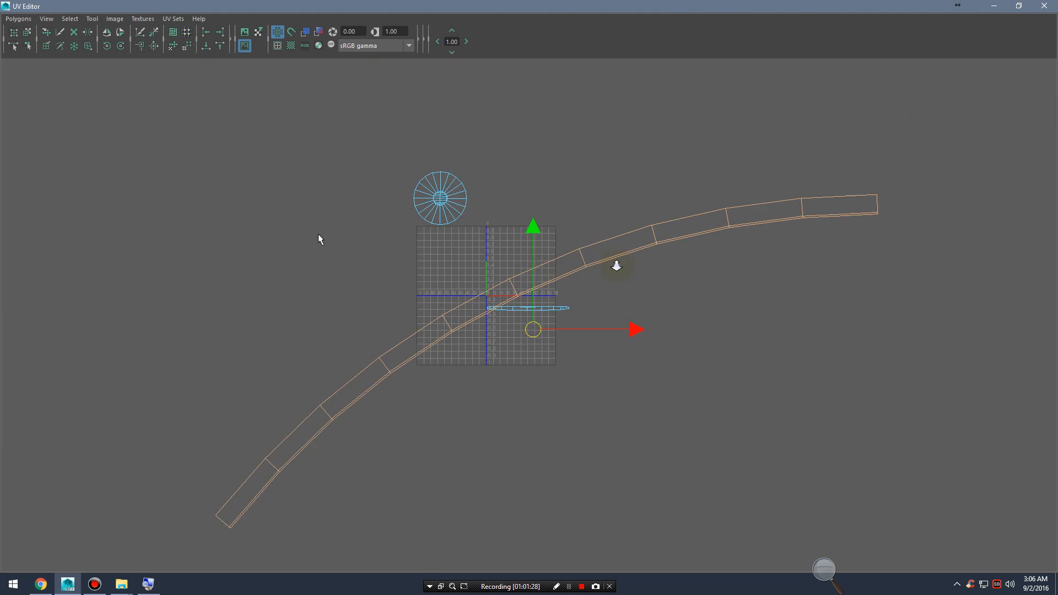
key("e")
left_click_drag(558, 261, 578, 279)
key("w")
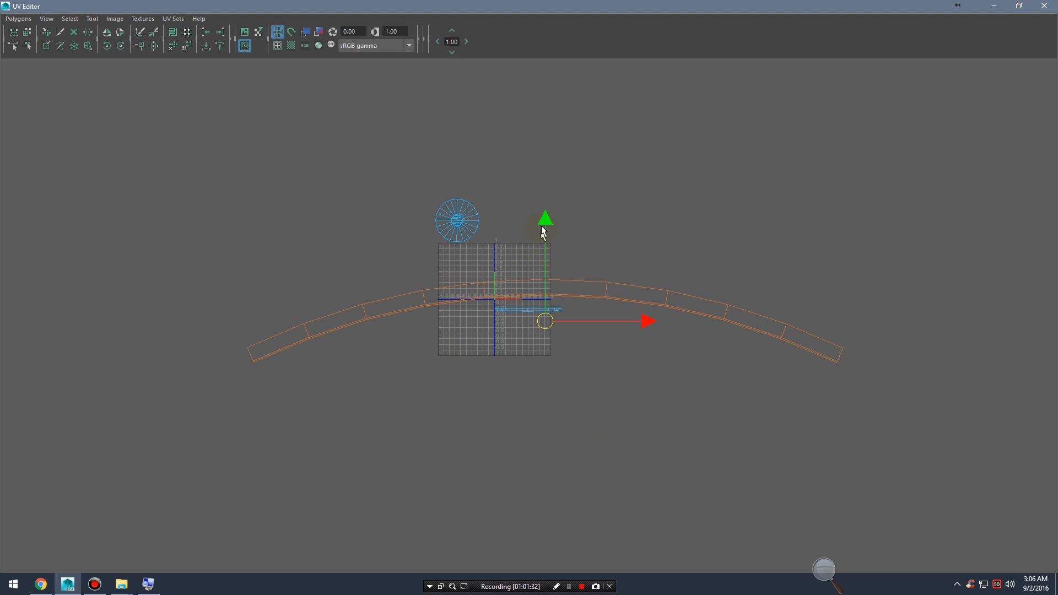
left_click_drag(545, 231, 563, 106)
Step: Select the remaining rim half's UV shell and unfold it, undoing the excess enlargement
left_click_drag(475, 295, 650, 361)
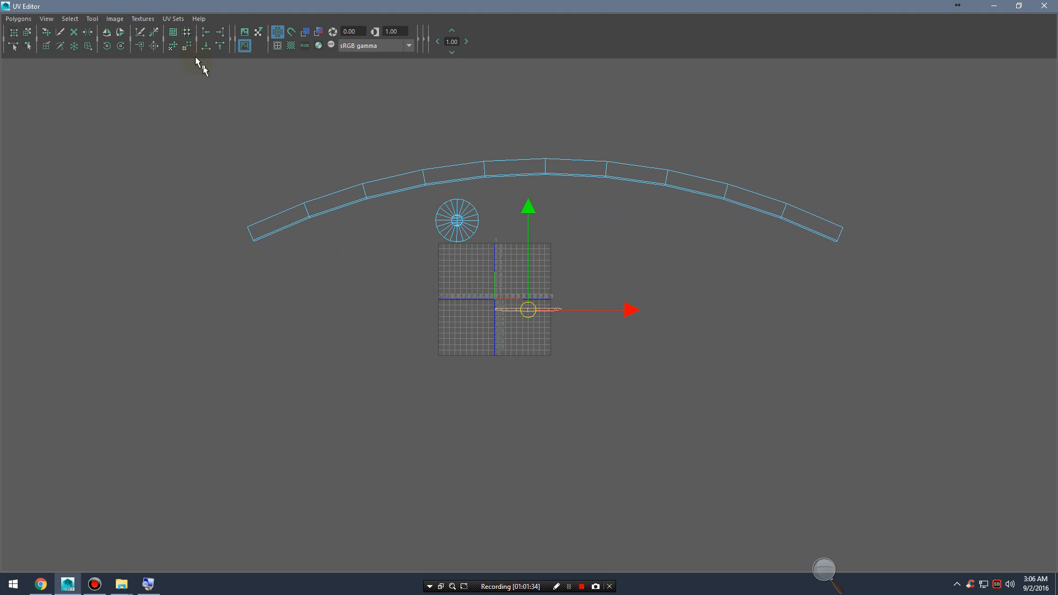
left_click(173, 47)
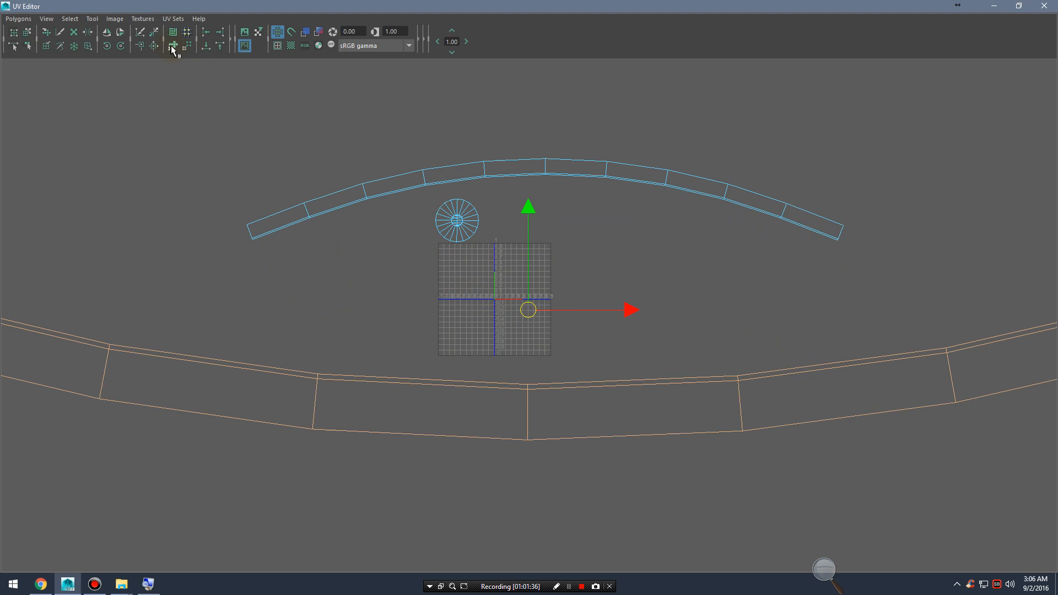
key("ctrl+z")
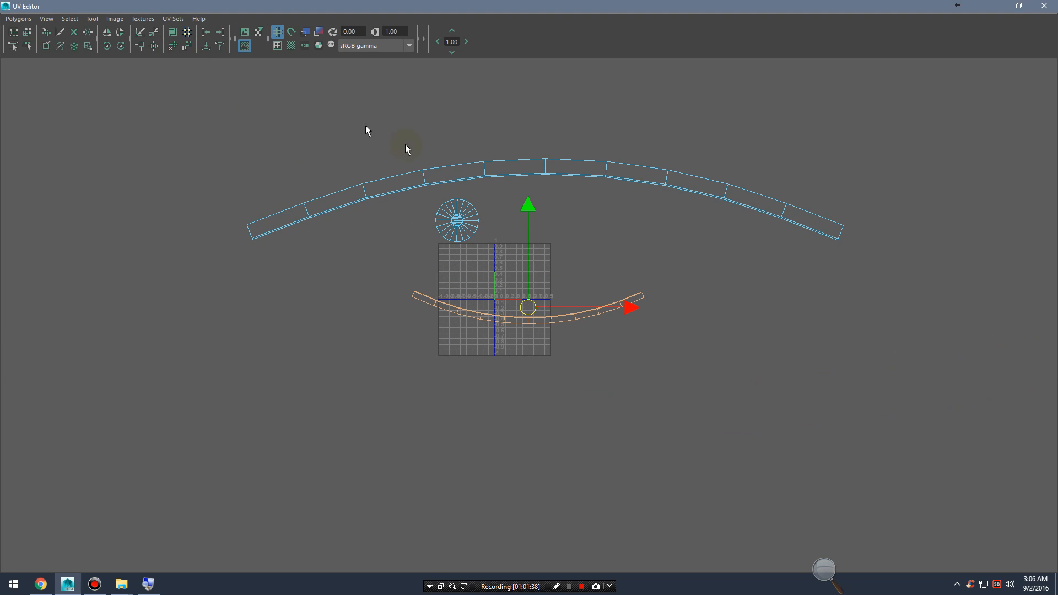
Step: Undo the separate unfolds, rotation and move of the two rim halves back to the straight shells
left_click_drag(276, 175, 332, 219)
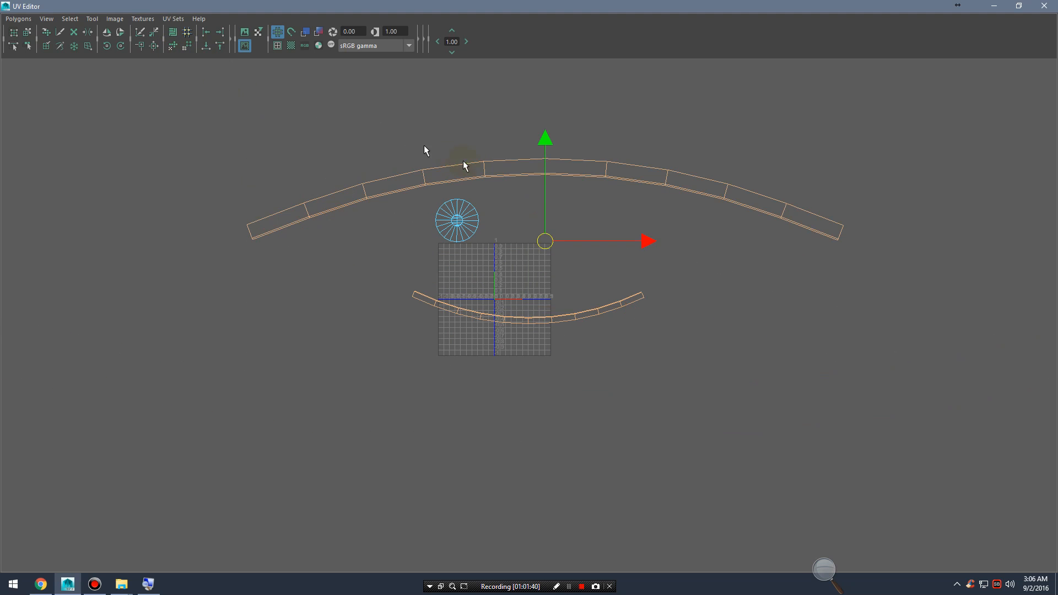
key("ctrl+z")
key("ctrl+z")
key("ctrl+z")
key("ctrl+z")
key("ctrl+z")
key("ctrl+z")
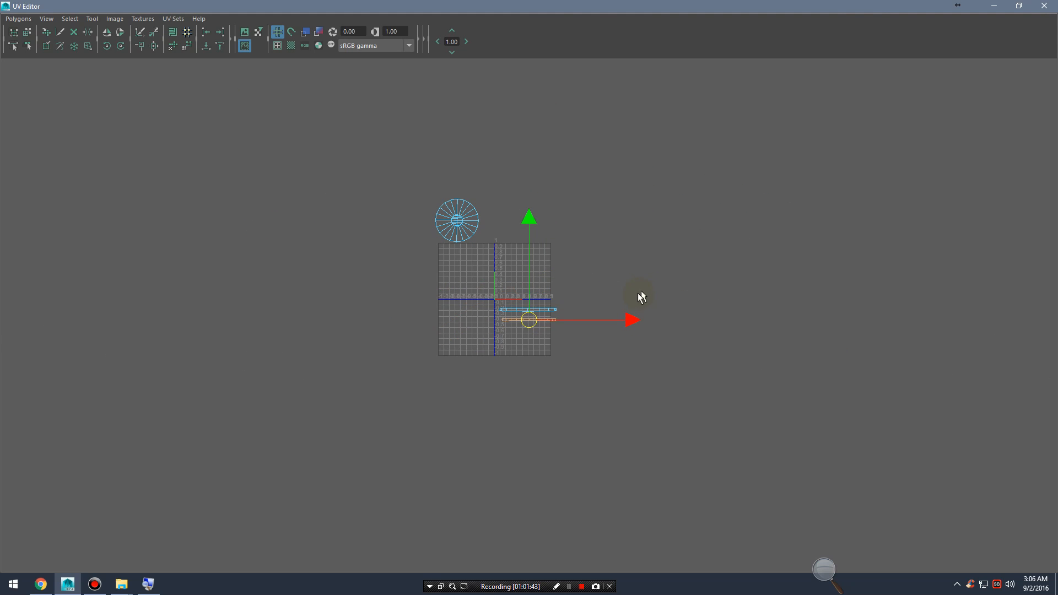
Step: Select the UV shells of both straight rim halves together and unfold them in one operation
scroll(479, 307, "up", 3)
left_click_drag(420, 275, 659, 357)
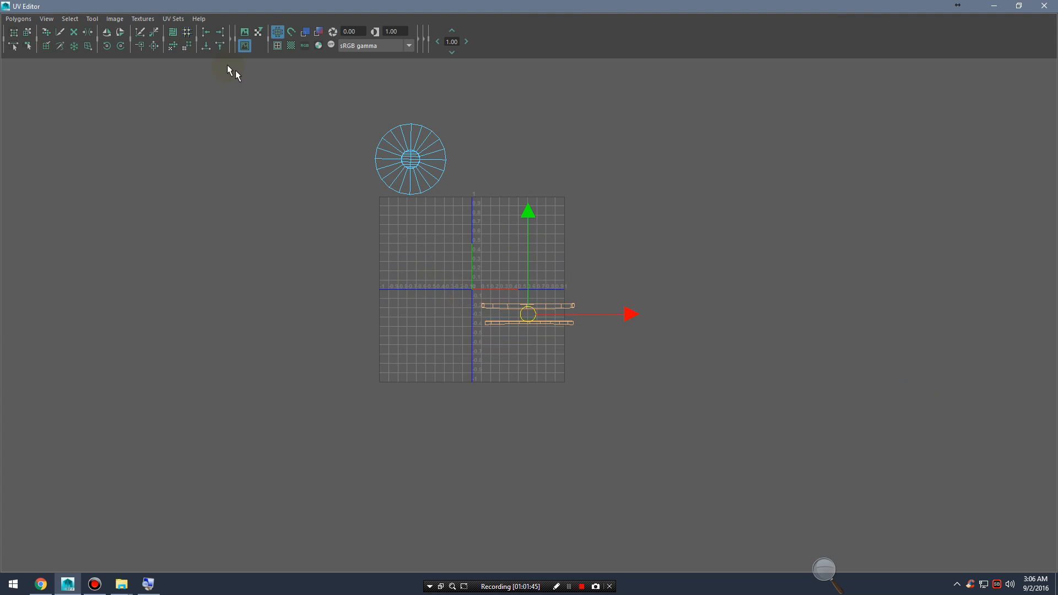
left_click(174, 46)
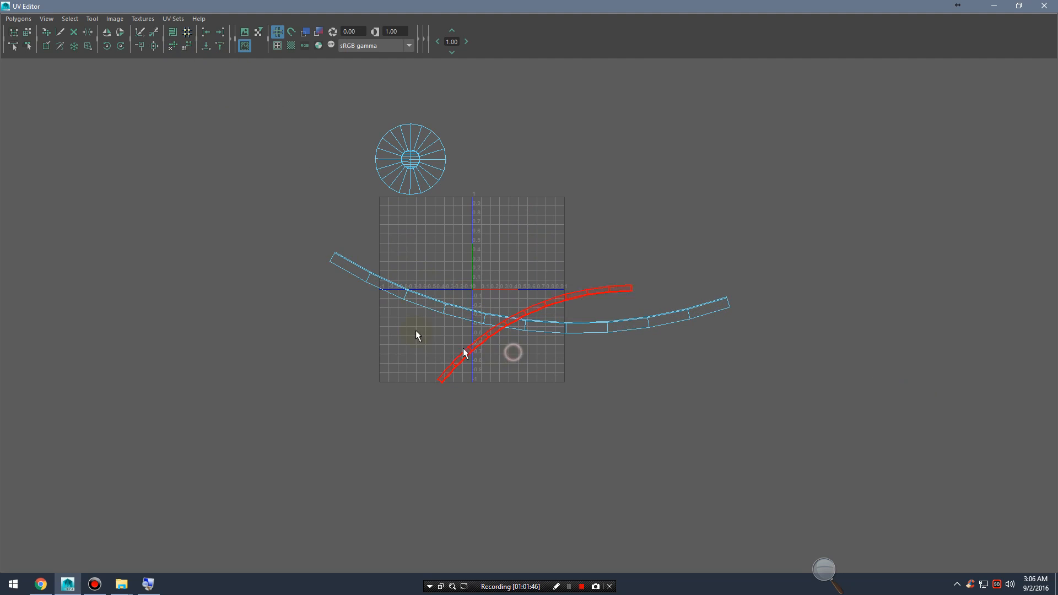
Step: Rotate the shorter rim strip's UV shell into a level arc and move it above the longer strip
key("e")
left_click_drag(556, 240, 540, 132)
key("w")
key("space")
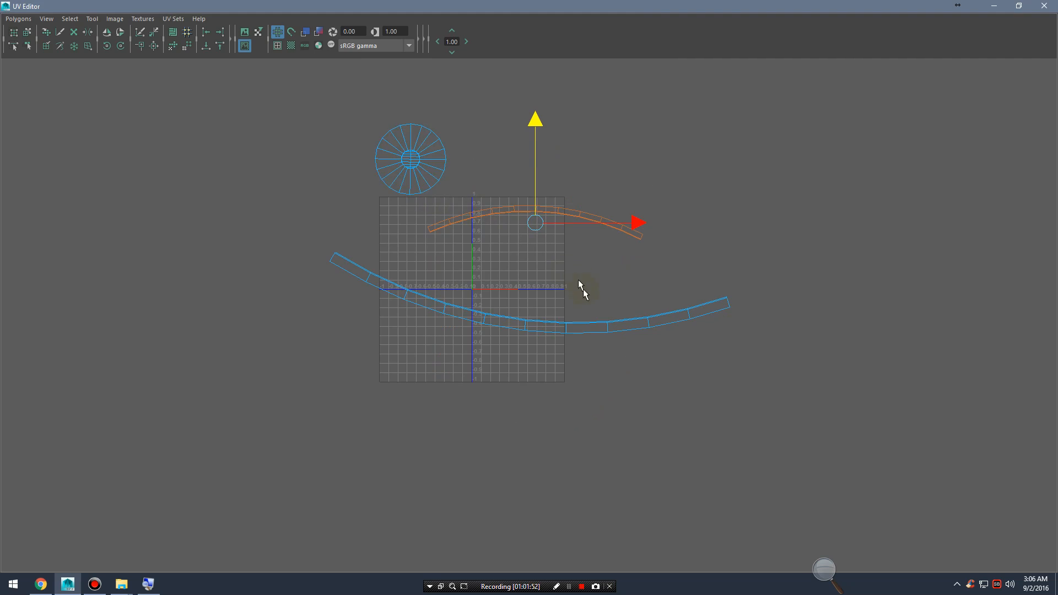
middle_click_drag(578, 281, 602, 324, "alt")
key("space")
Step: Select all faces on one half of the disc hull, split along its center line, and delete them
left_click(984, 8)
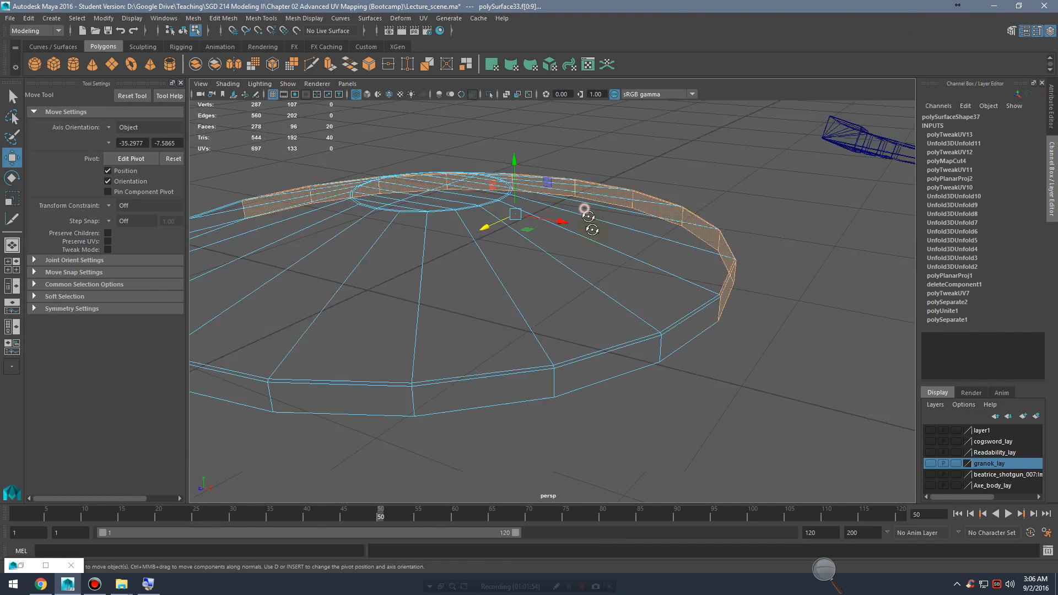
scroll(584, 208, "up", 3)
scroll(587, 247, "down", 4)
double_click(582, 248)
left_click_drag(583, 251, 584, 275, "alt")
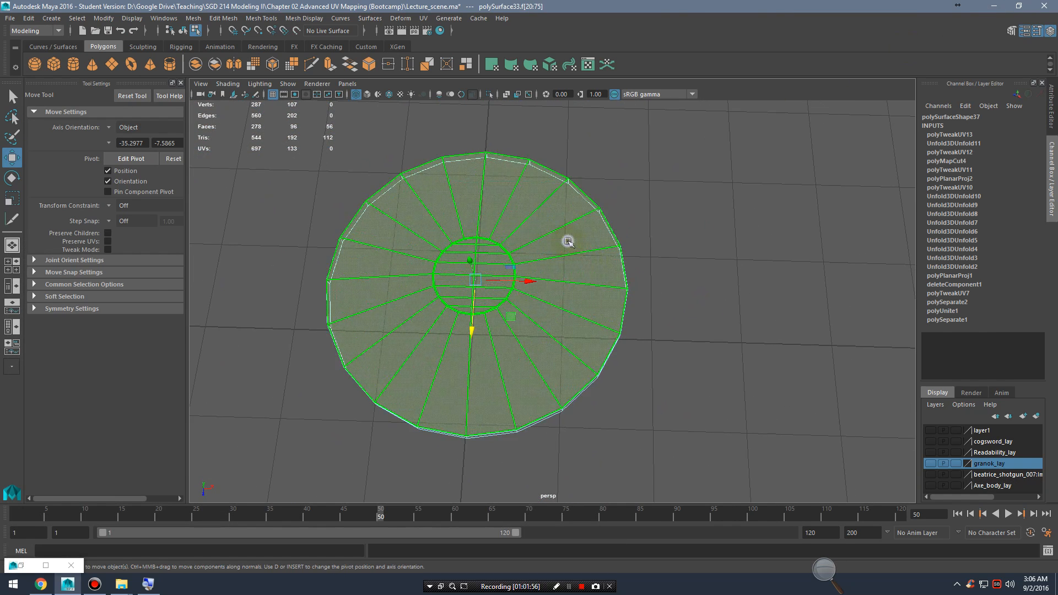
right_click_drag(568, 241, 569, 274)
mouse_move(609, 259)
left_mouse_down("alt")
mouse_move(625, 278)
mouse_move(614, 264)
left_mouse_up("alt")
middle_click_drag(614, 264, 669, 275, "alt")
left_click_drag(758, 171, 554, 478)
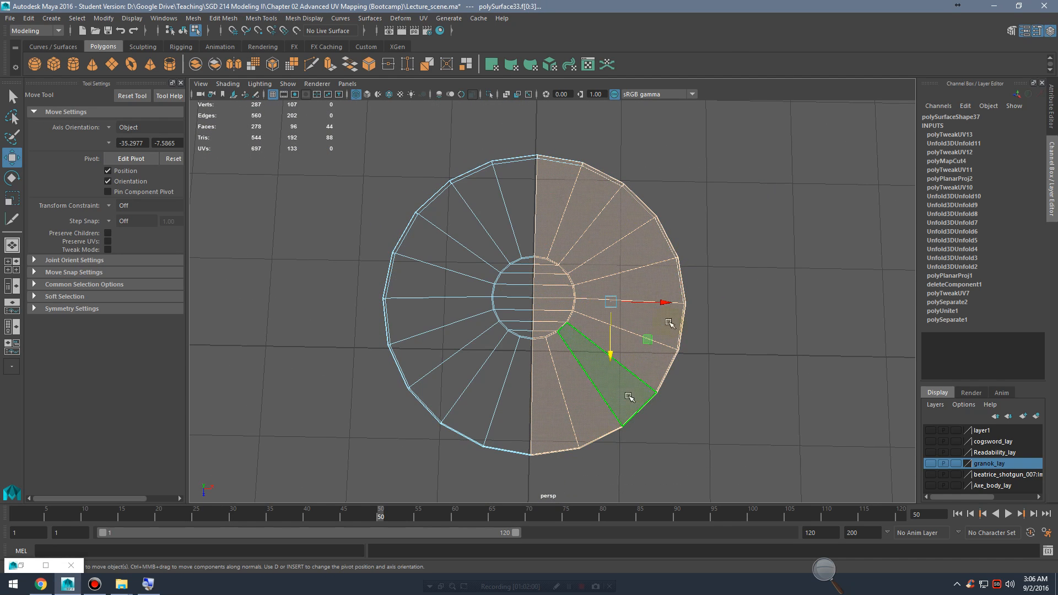
left_click_drag(760, 150, 539, 543)
key("Delete")
Step: Select the rim faces of the remaining half disc and grow the selection to include the thin bevel faces
left_click_drag(504, 332, 662, 369, "alt")
right_click(576, 299)
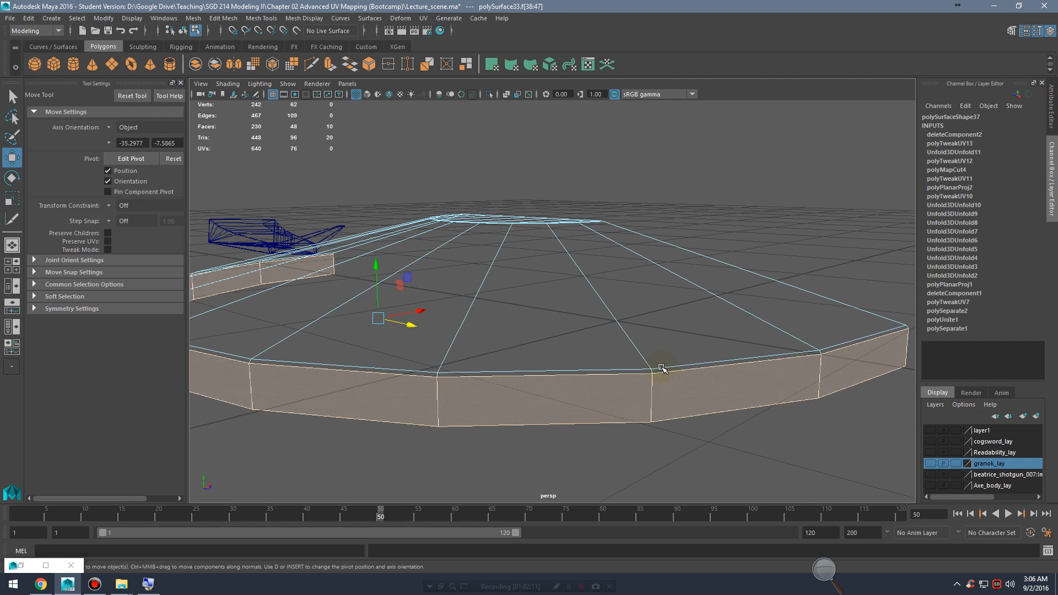
key("shift+period")
left_click_drag(513, 358, 548, 348, "alt")
right_click_drag(530, 350, 680, 379, "alt")
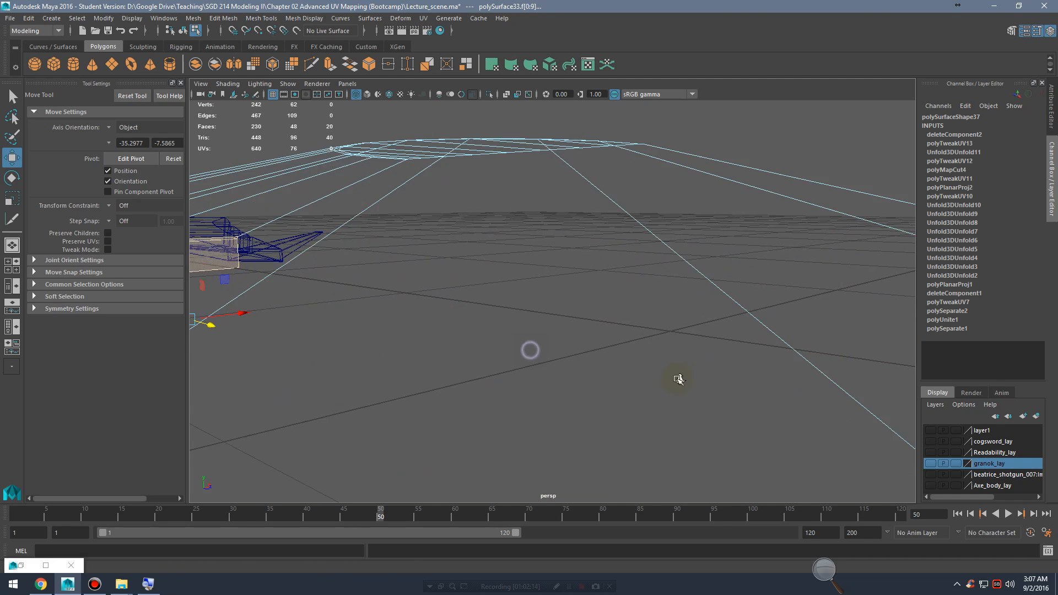
right_click_drag(742, 369, 661, 361, "alt")
left_click_drag(742, 373, 647, 362, "alt")
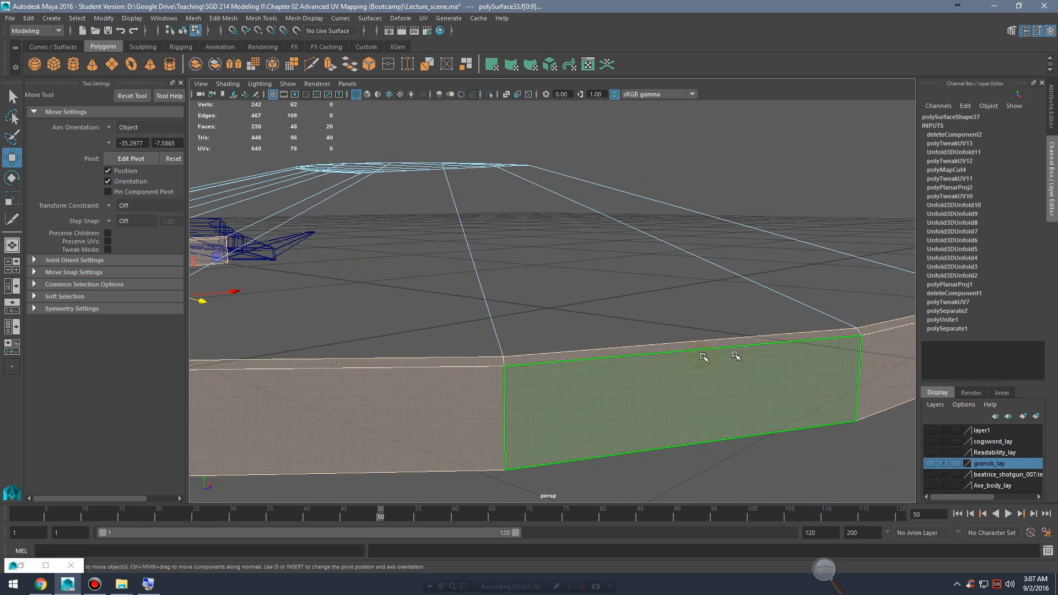
Step: Apply a camera-based UV projection to the selected rim faces from a level side view
left_click_drag(737, 356, 475, 303, "alt")
right_click_drag(567, 309, 444, 311, "alt")
left_click_drag(627, 310, 633, 310, "alt")
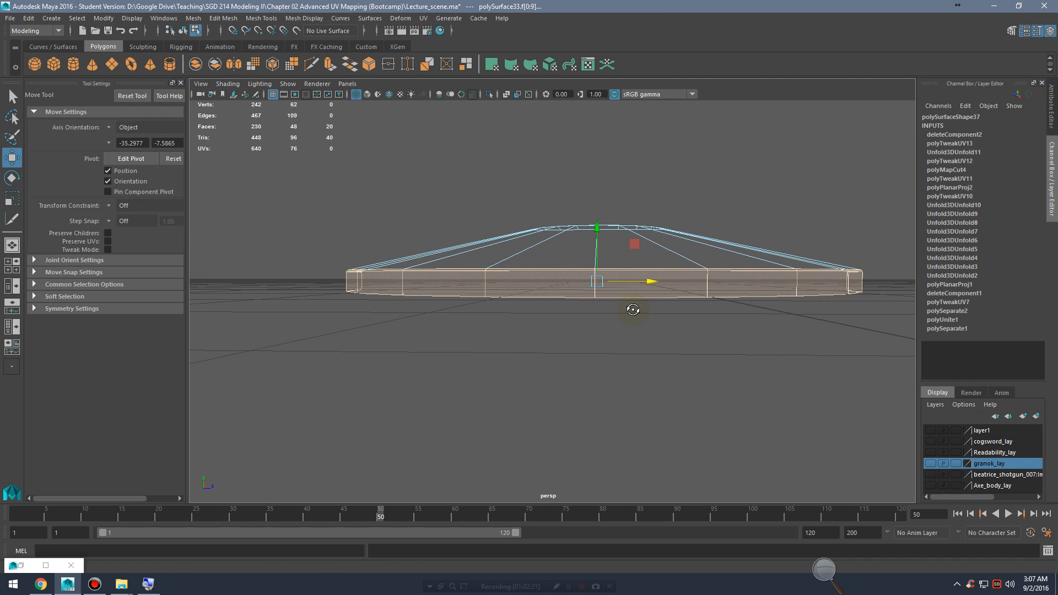
left_click(423, 19)
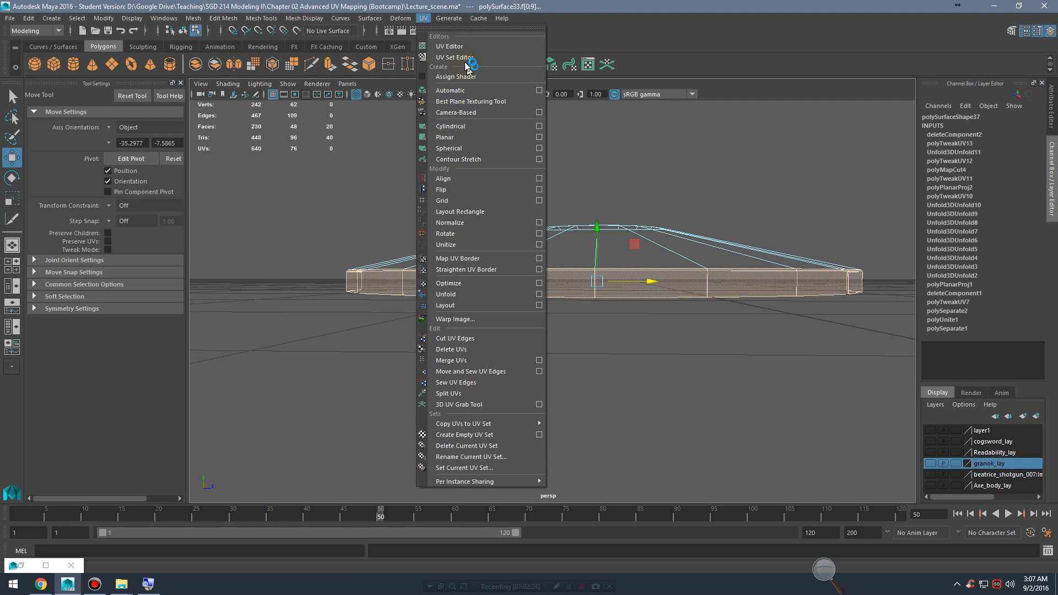
left_click(472, 112)
Step: Unfold the projected rim strip in the UV Editor and rotate its shell into a level arc
left_click(24, 563)
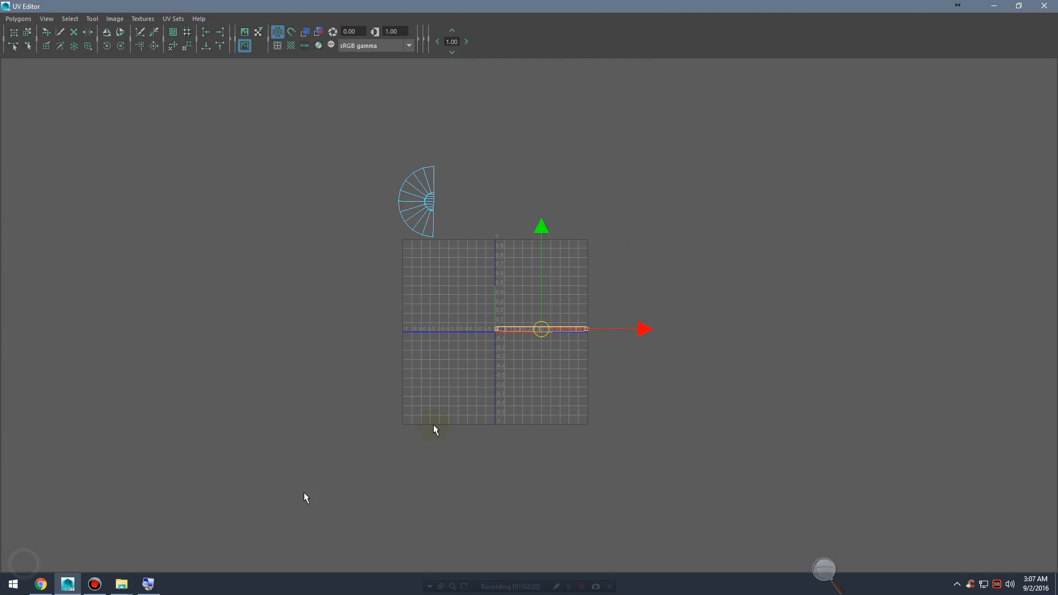
right_click_drag(491, 295, 662, 310, "alt")
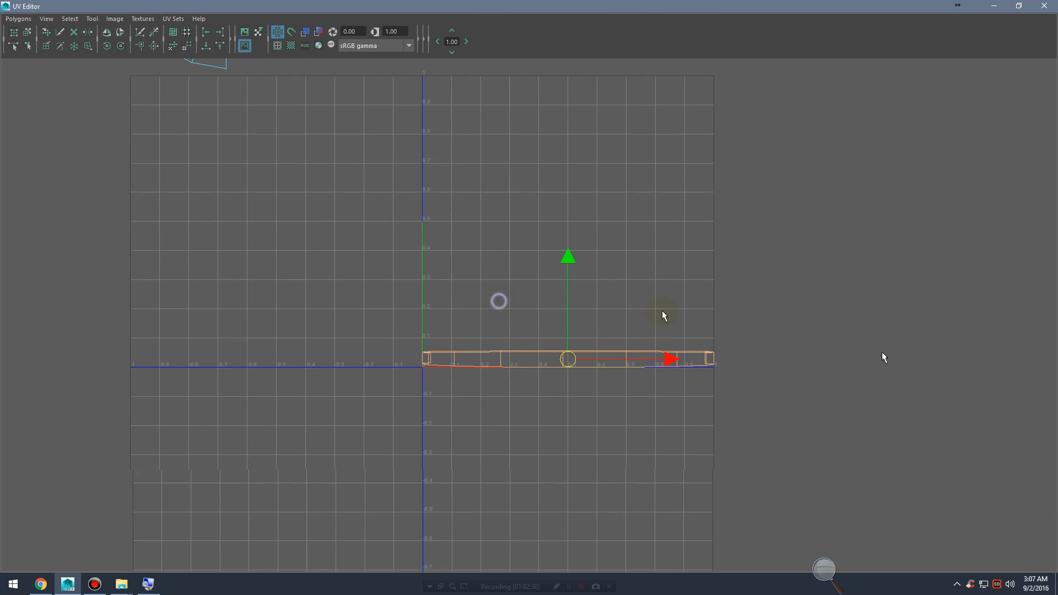
left_click(170, 47)
right_click_drag(793, 288, 607, 268, "alt")
key("e")
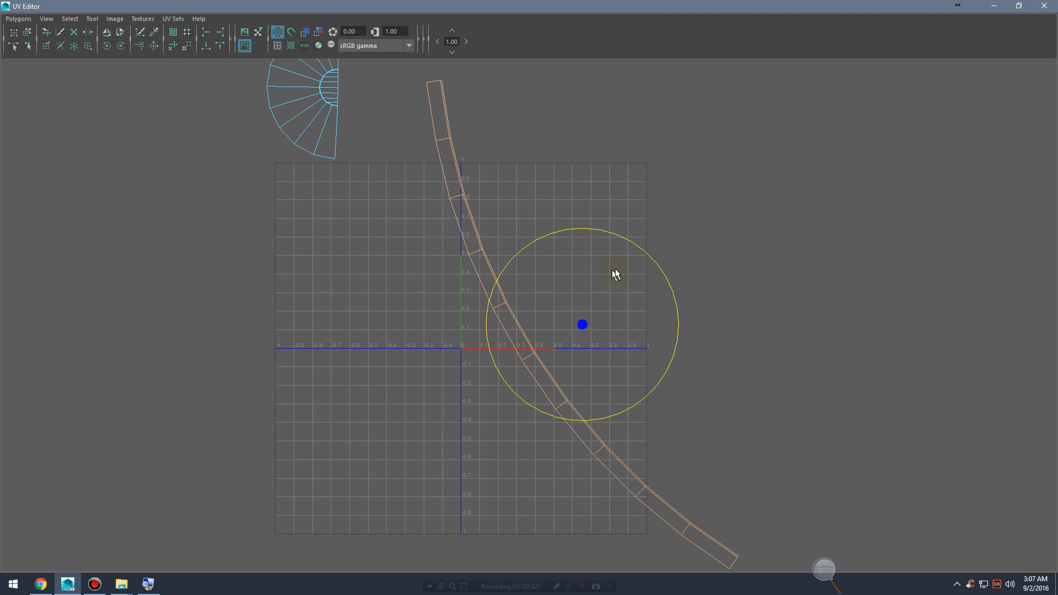
left_click_drag(634, 248, 540, 237)
Step: Move the rim strip's UV arc up so it rests on the grid's horizontal axis and fine-tune its rotation
key("w")
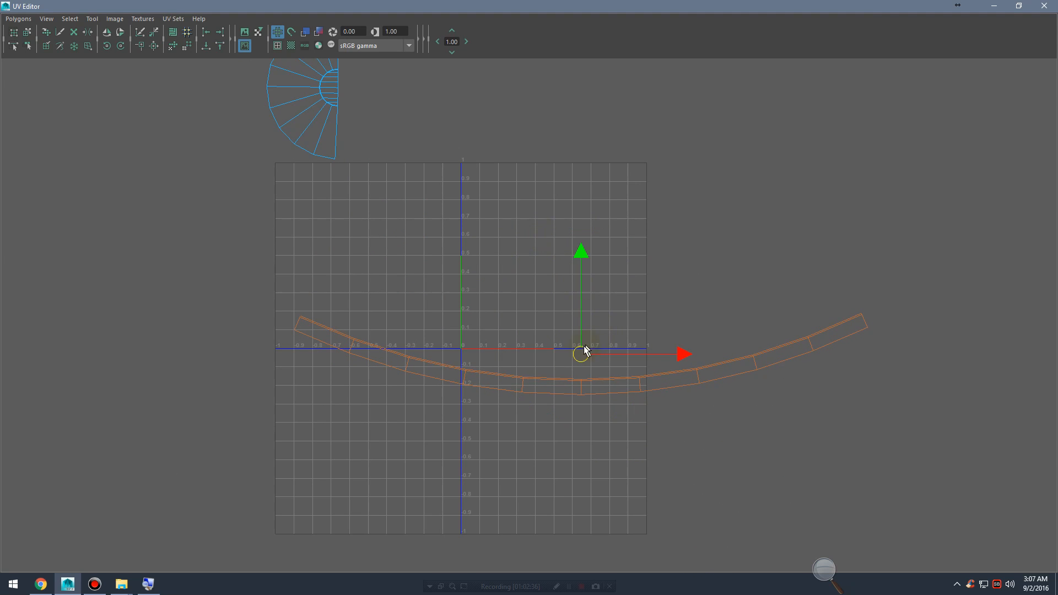
left_click_drag(582, 350, 576, 306)
key("e")
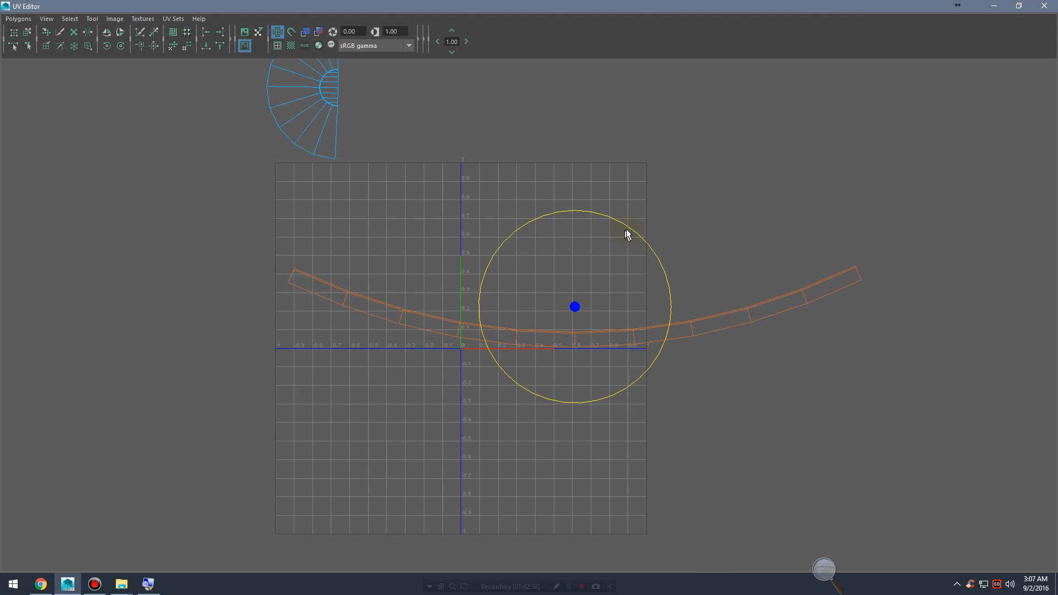
left_click_drag(631, 229, 632, 230)
Step: Try straightening the rim strip by selecting the UV pair at one end and moving it down
right_click_drag(541, 307, 393, 239, "alt")
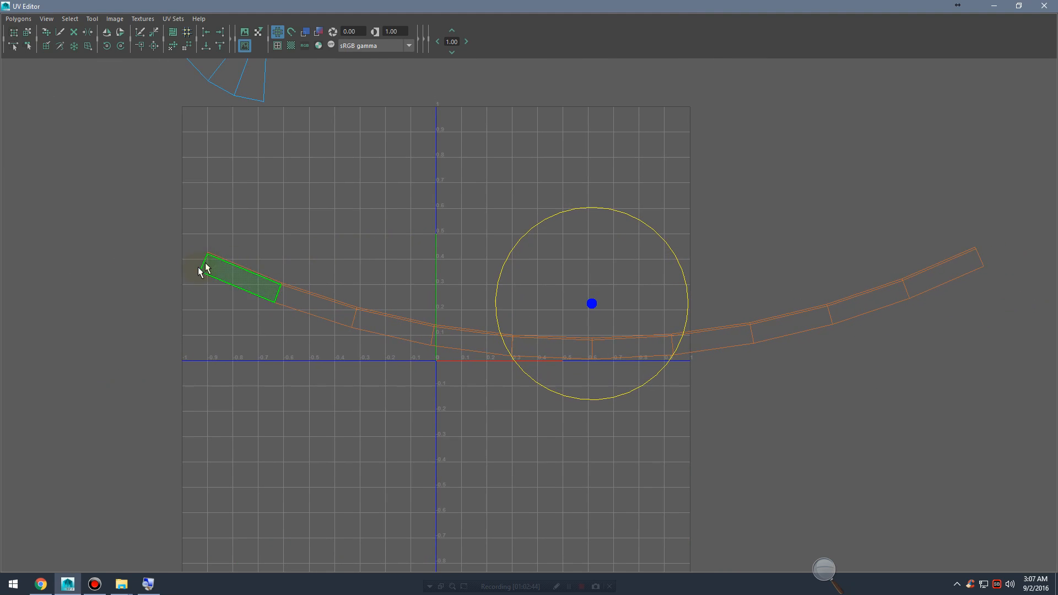
left_click_drag(201, 277, 207, 283)
key("w")
key("q")
right_click_drag(208, 260, 173, 234)
right_click_drag(220, 263, 269, 257)
left_click_drag(164, 239, 208, 302)
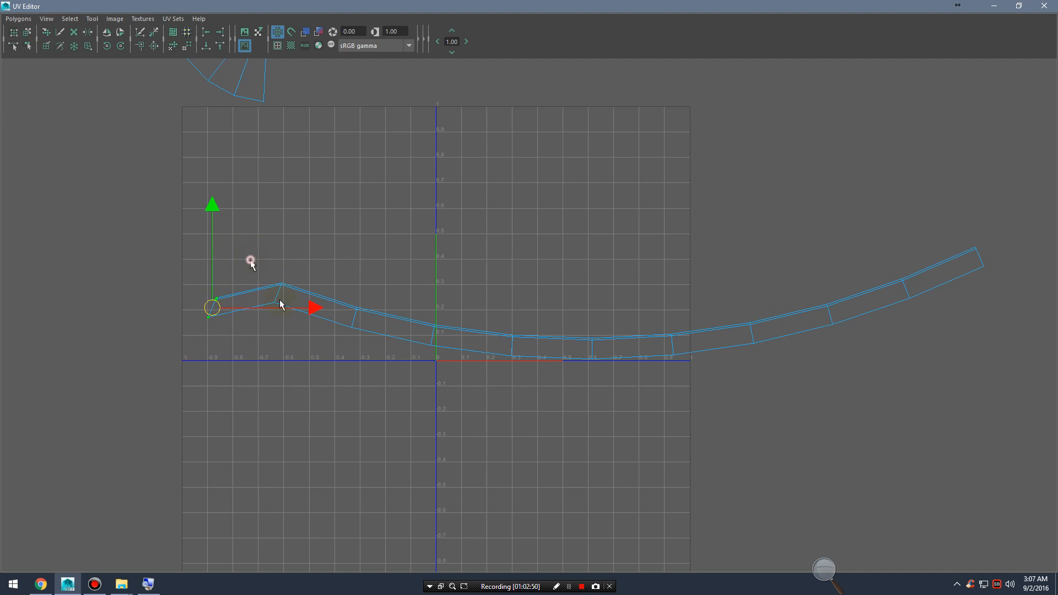
Step: Try to straighten the rim strip further by rotating and lowering successive UV pairs until the end segments are level
left_click_drag(250, 260, 306, 344)
key("e")
left_click_drag(360, 243, 351, 227)
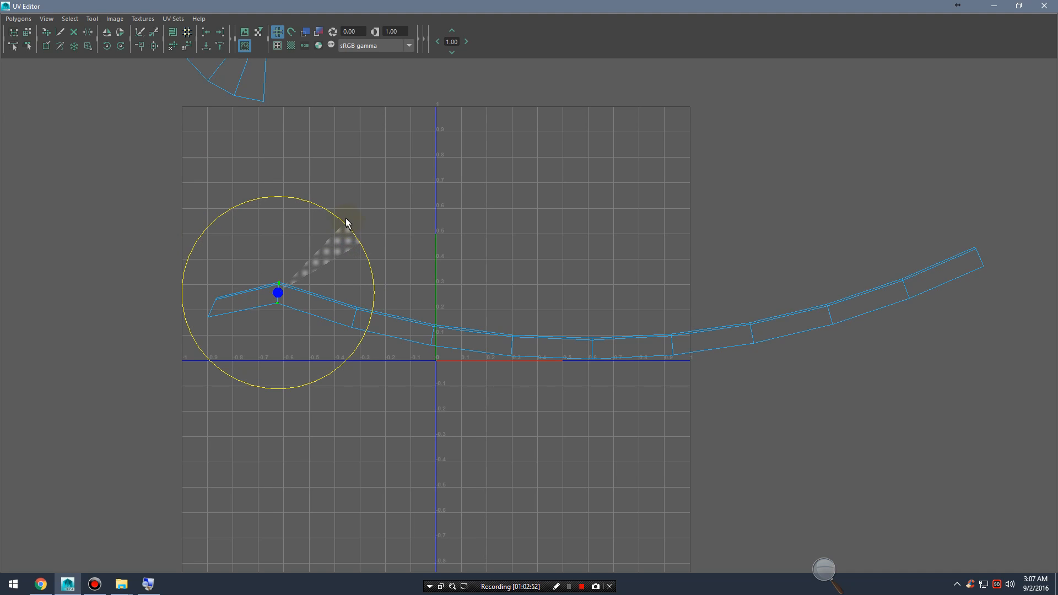
left_click_drag(124, 274, 235, 331)
left_click_drag(291, 297, 280, 246)
key("w")
left_click_drag(209, 309, 343, 359)
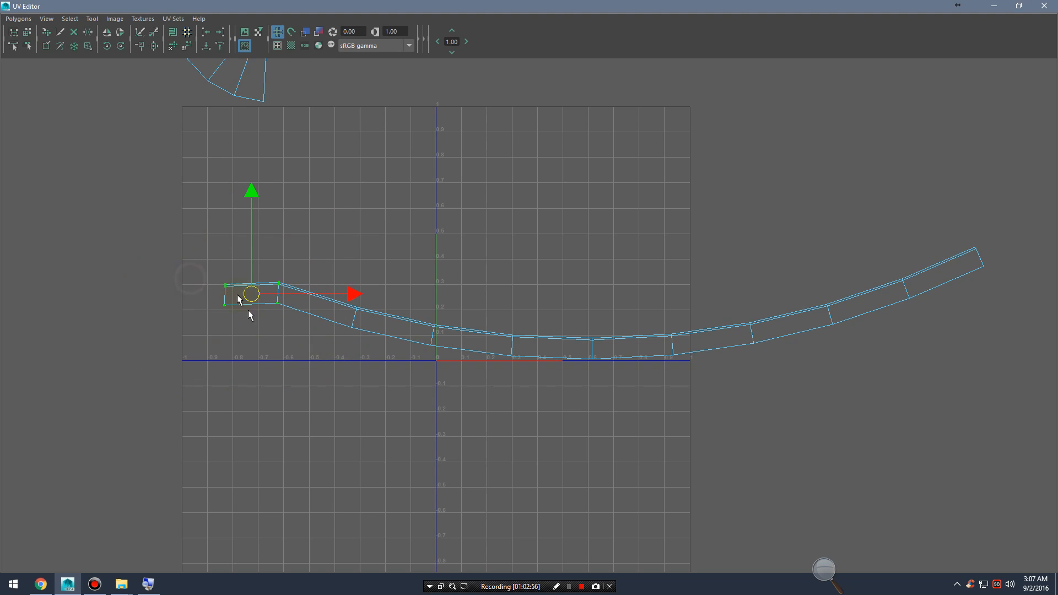
left_click_drag(250, 289, 266, 332)
left_click_drag(322, 284, 359, 337)
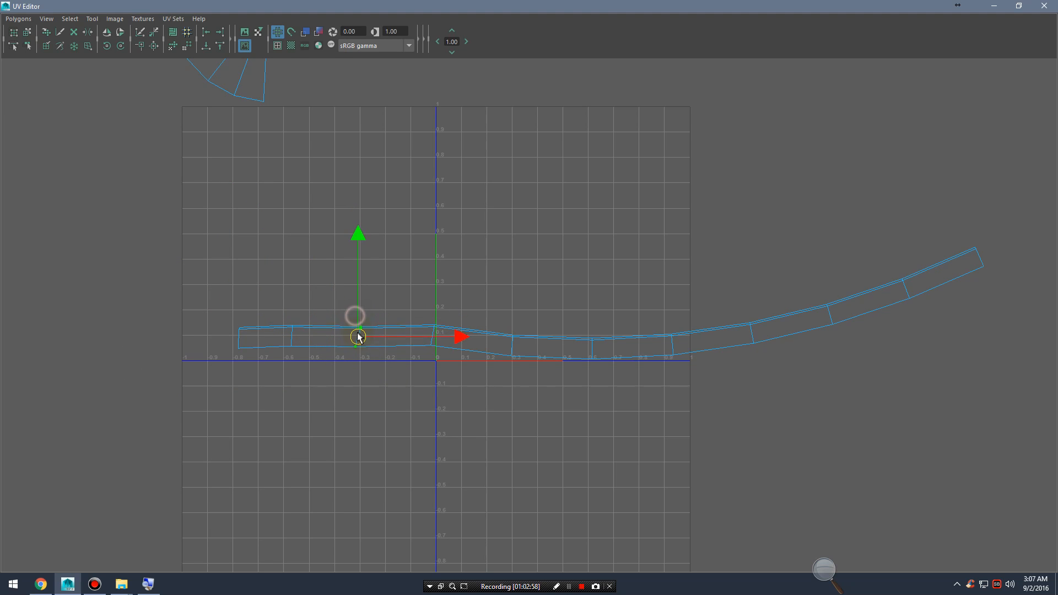
Step: Undo the manual straightening of the rim strip's UVs and turn on the UV distortion display
key("ctrl+z")
key("ctrl+z")
key("ctrl+z")
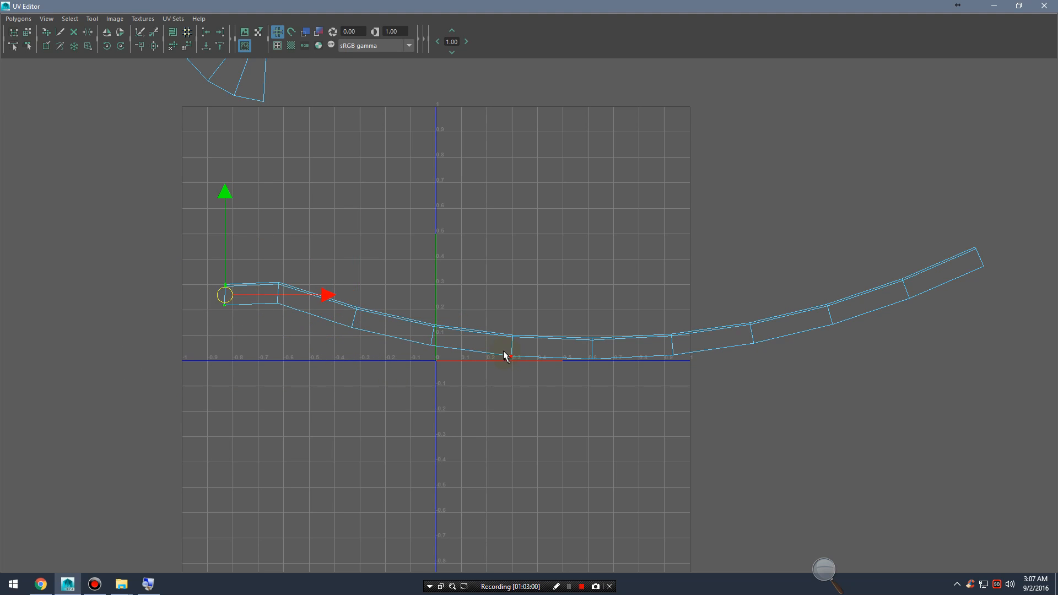
key("ctrl+z")
key("ctrl+z")
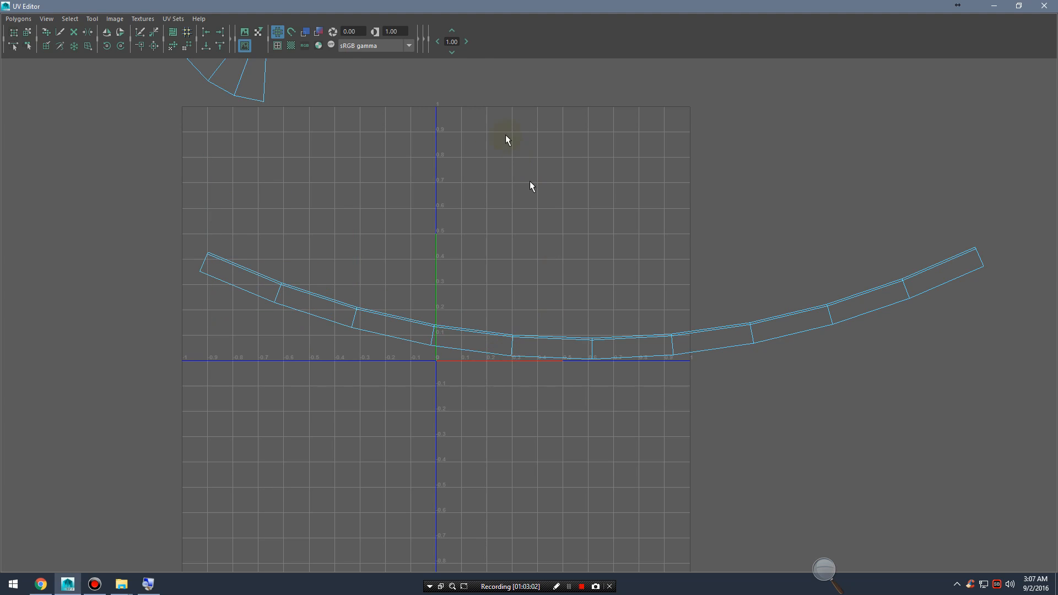
left_click(317, 32)
mouse_move(539, 193)
middle_mouse_down("alt")
mouse_move(491, 290)
mouse_move(411, 352)
mouse_move(231, 287)
middle_mouse_up("alt")
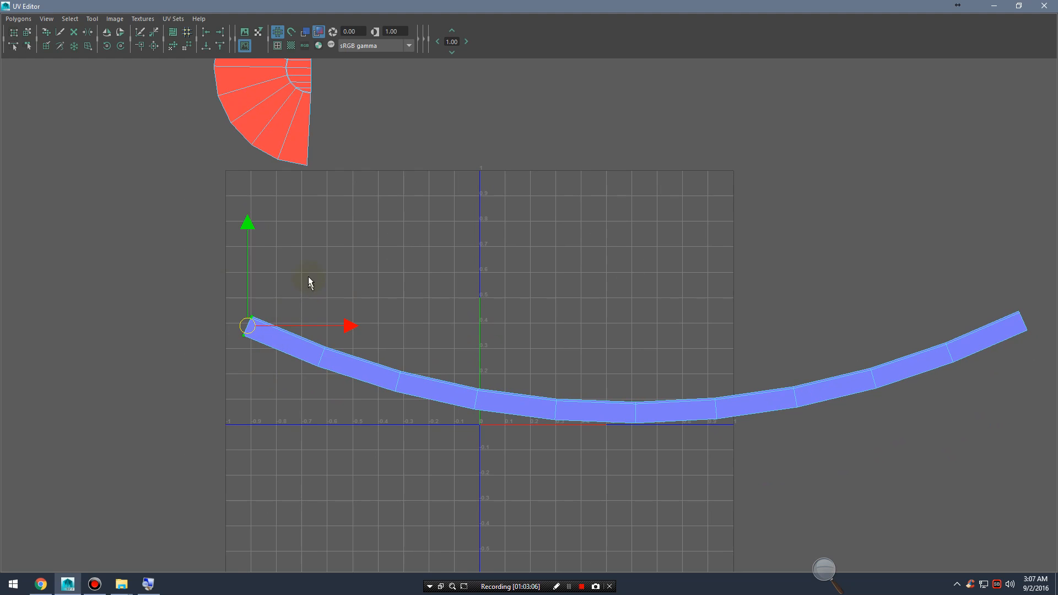
Step: Try rotating and lowering the outermost UV pair of the rim strip with the distortion display on
key("e")
left_click_drag(328, 271, 290, 234)
key("w")
left_click_drag(249, 321, 261, 377)
key("e")
left_click_drag(321, 305, 345, 331)
Step: Try leveling the strip's end segments by rotating and lowering the second UV pair from the end
left_click(302, 330)
left_click(324, 352)
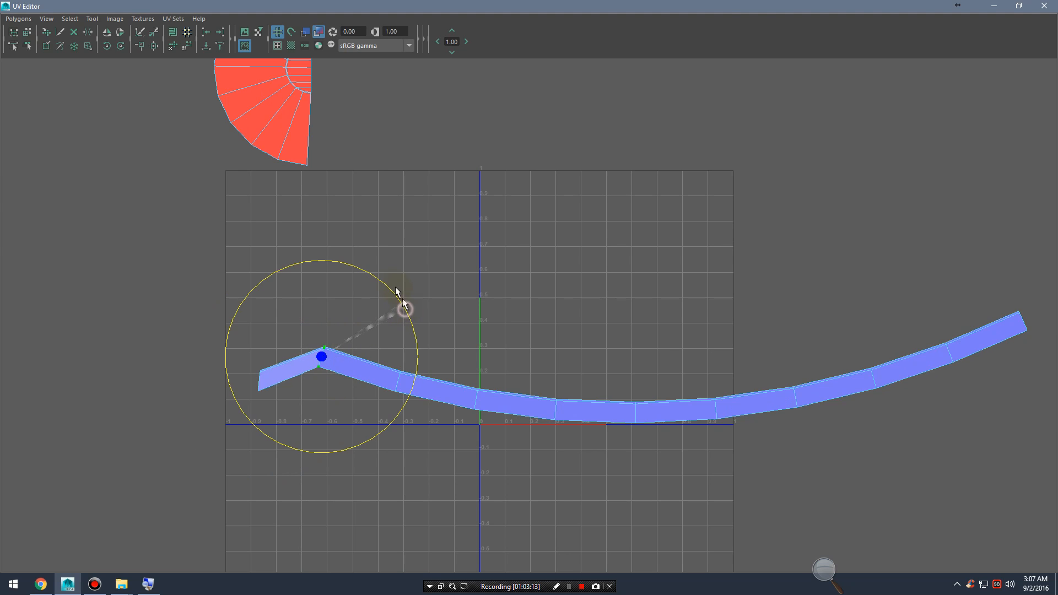
key("w")
left_click_drag(318, 359, 320, 384)
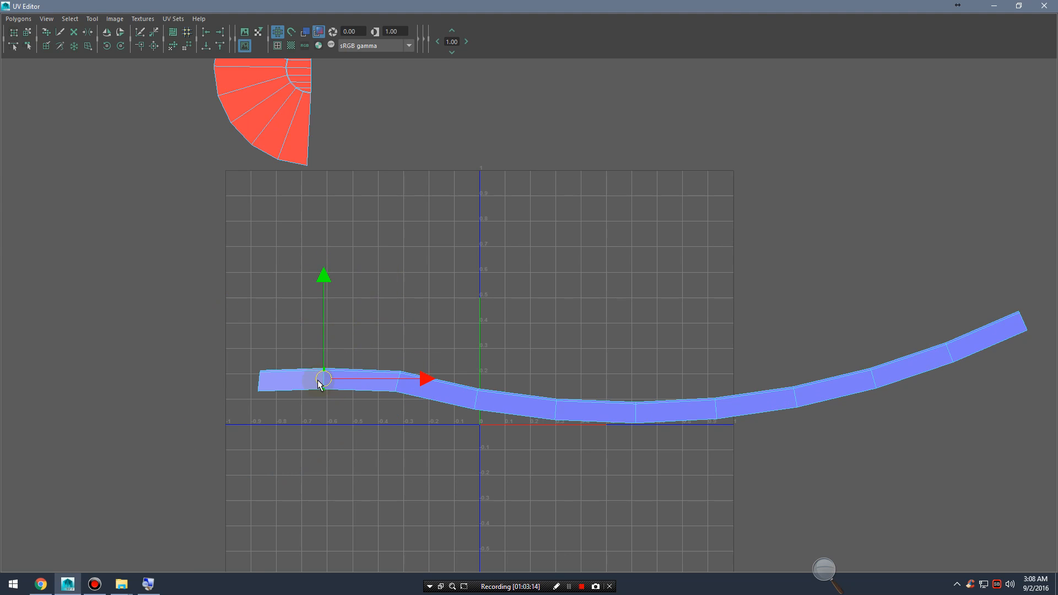
left_click_drag(402, 422, 403, 422)
key("e")
left_click_drag(481, 336, 458, 322)
key("w")
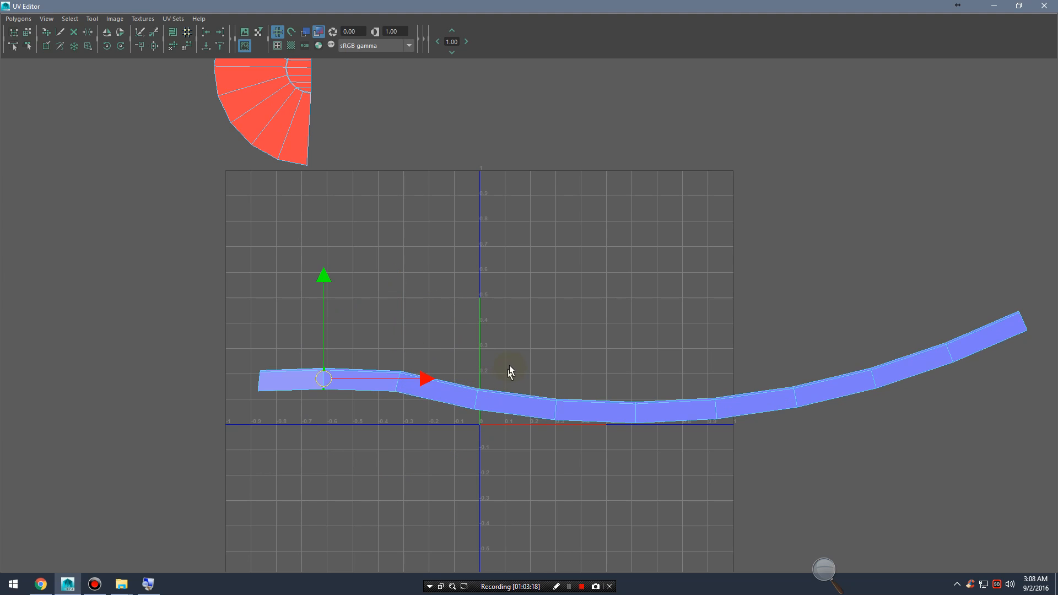
Step: Undo the UV rotations and moves made on the strip's end segments to restore the smooth arc
key("ctrl+z")
key("ctrl+z")
key("ctrl+z")
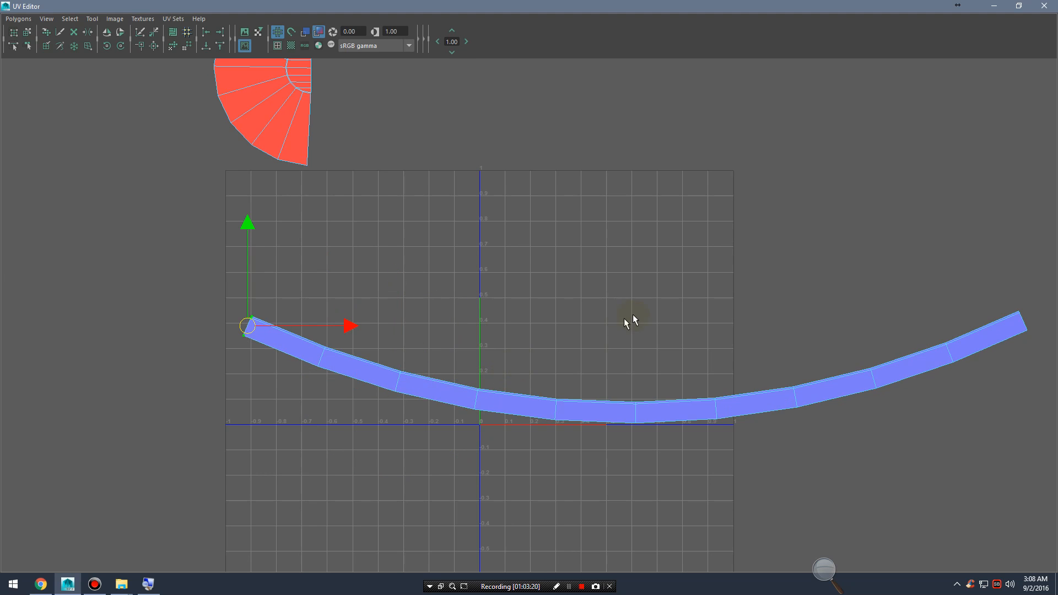
Step: Select the whole rim strip shell, move it onto the half disc's shell and scale it down
middle_click_drag(728, 296, 691, 383, "alt")
right_click_drag(691, 384, 210, 270, "alt")
right_click_drag(503, 456, 480, 441)
left_click(502, 455)
left_click_drag(581, 418, 255, 199)
key("r")
Step: Stand the rim strip shell upright beside the half disc's curved edge and scale it up slightly
key("e")
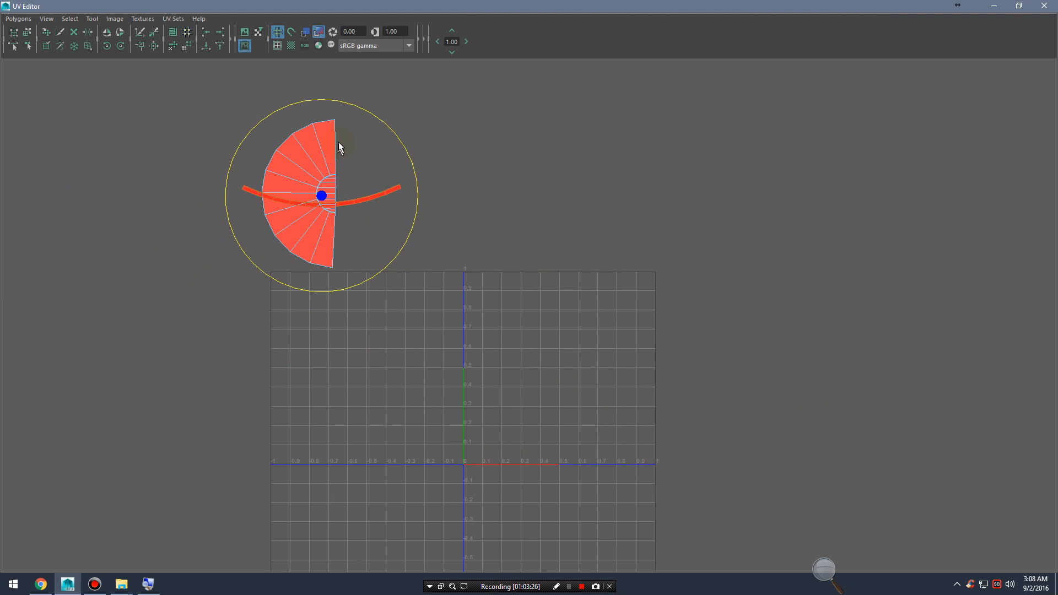
left_click_drag(375, 116, 425, 271)
left_click(369, 198)
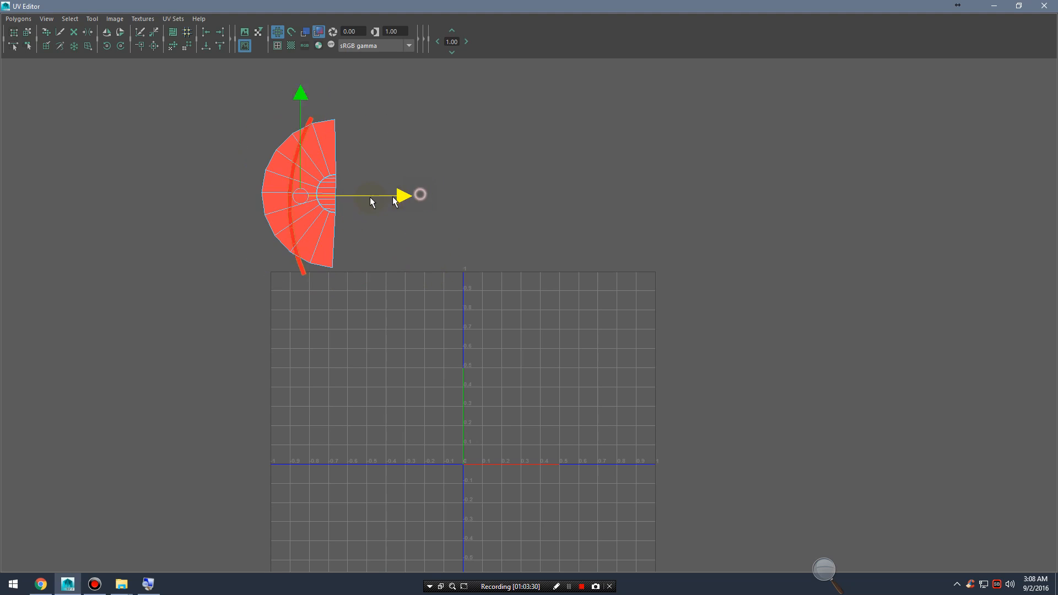
left_click_drag(364, 199, 366, 199)
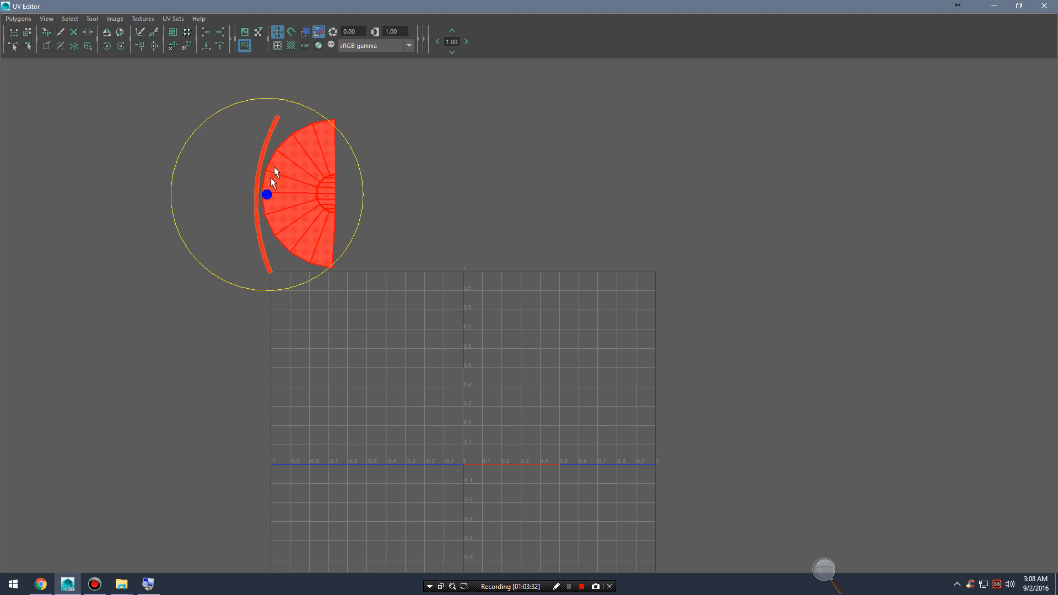
left_click_drag(268, 192, 296, 189)
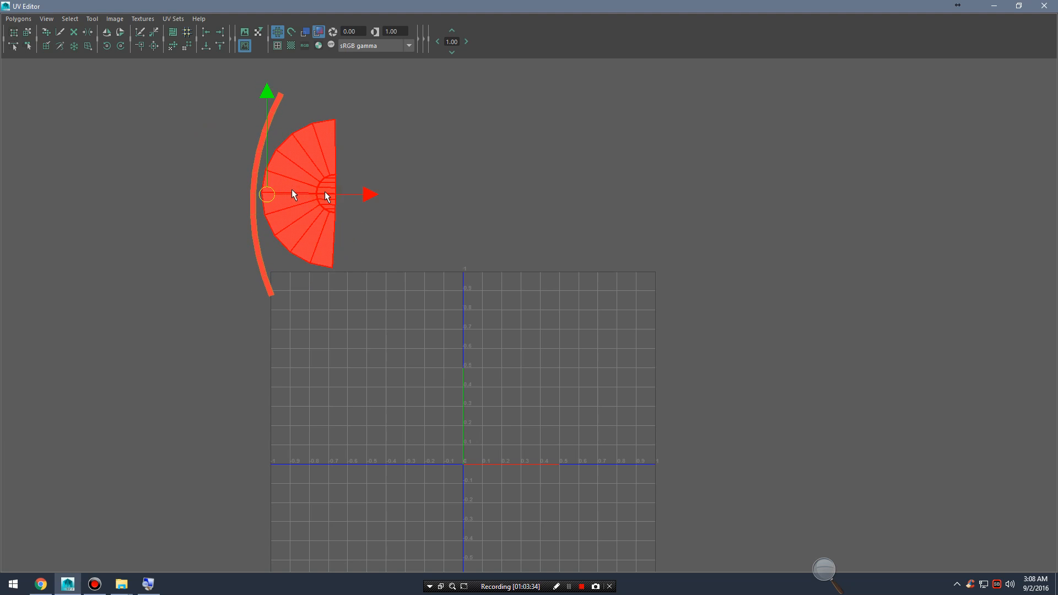
Step: Return the half disc to object mode in the viewport and place its pivot at the disc's center on the cut edge
left_click(993, 6)
left_click_drag(653, 212, 638, 256, "alt")
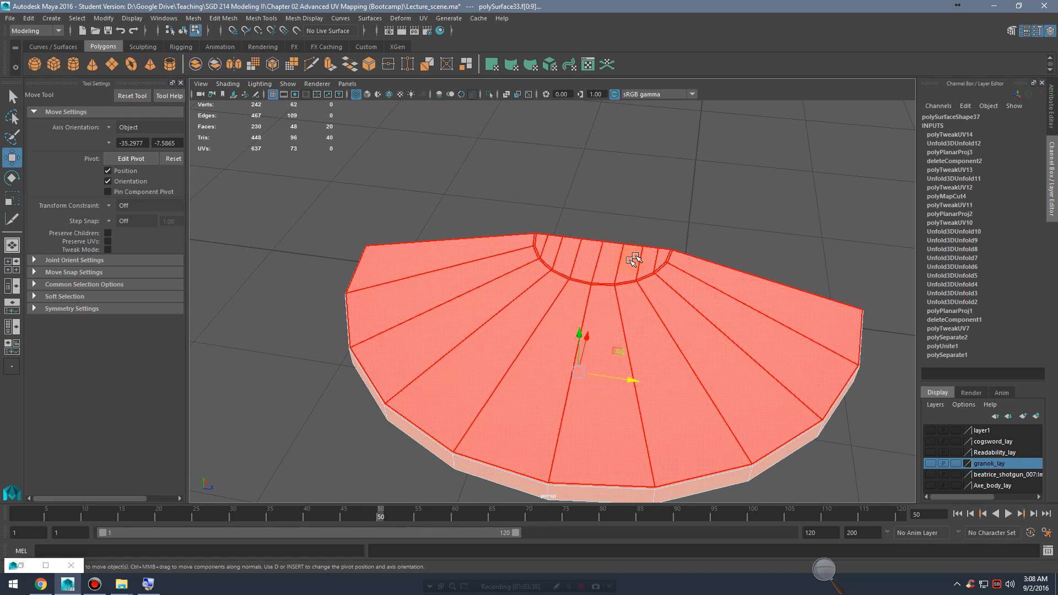
right_click_drag(656, 254, 708, 234)
left_click_drag(703, 226, 577, 303, "alt")
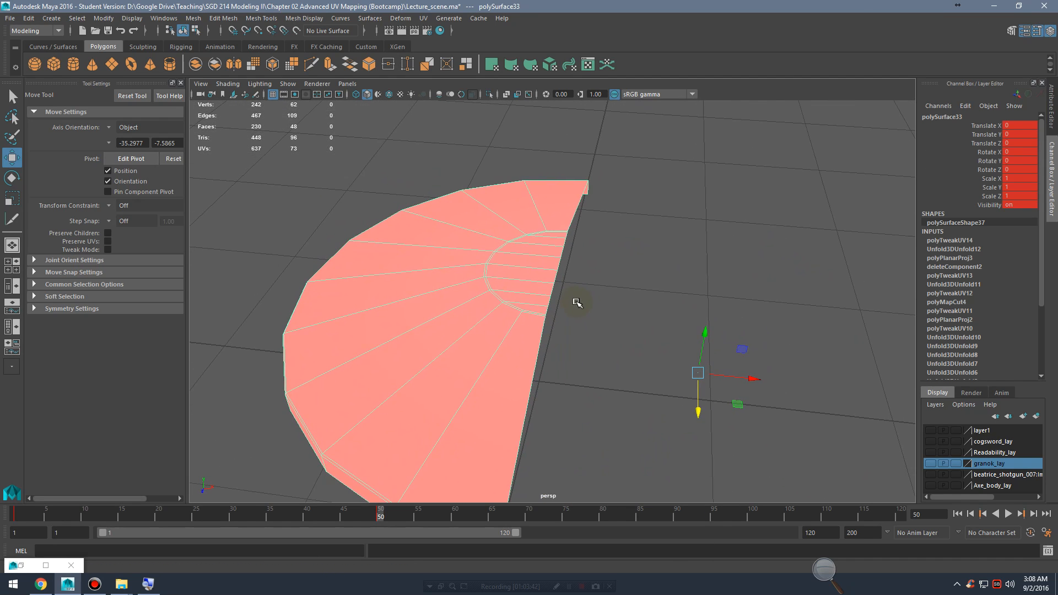
left_click_drag(655, 336, 626, 293, "alt")
key("ctrl+z")
right_click_drag(702, 325, 606, 332, "alt")
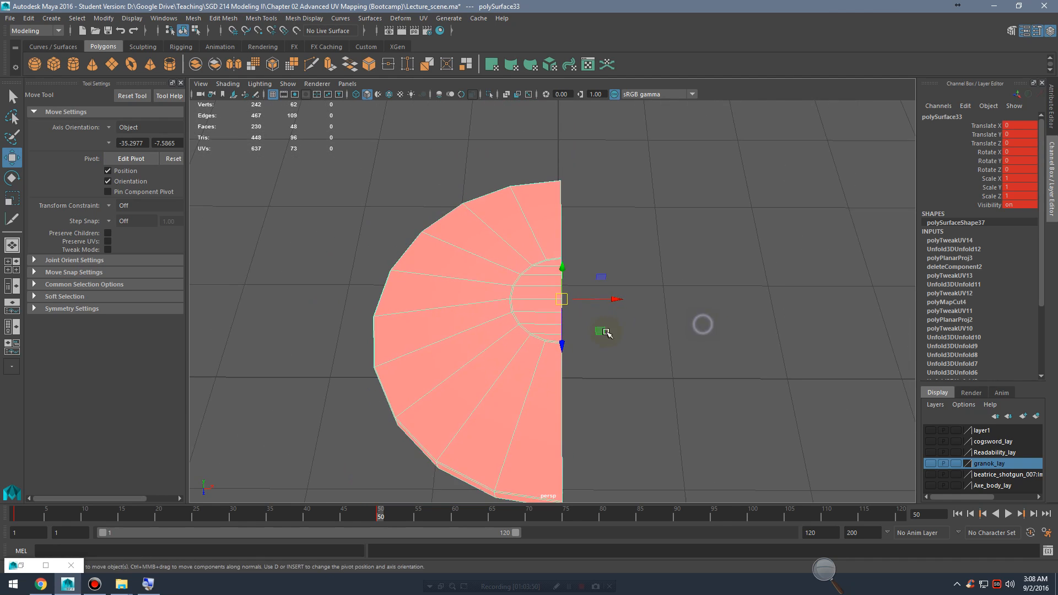
Step: Duplicate the half disc and mirror the copy across the cut edge with a Scale X of -1
left_click_drag(606, 331, 656, 321, "alt")
key("ctrl+d")
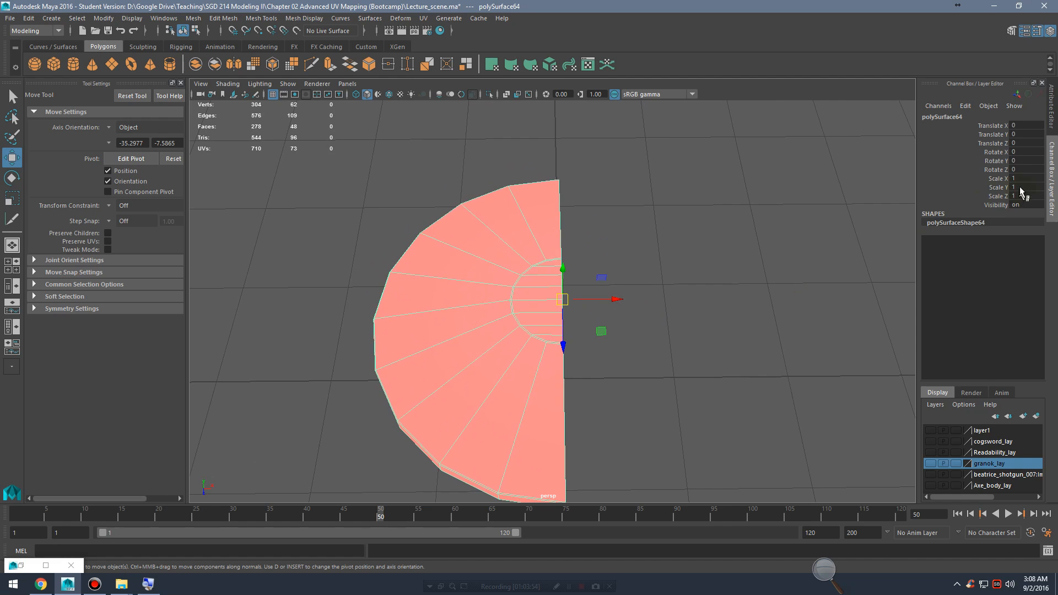
key("Return")
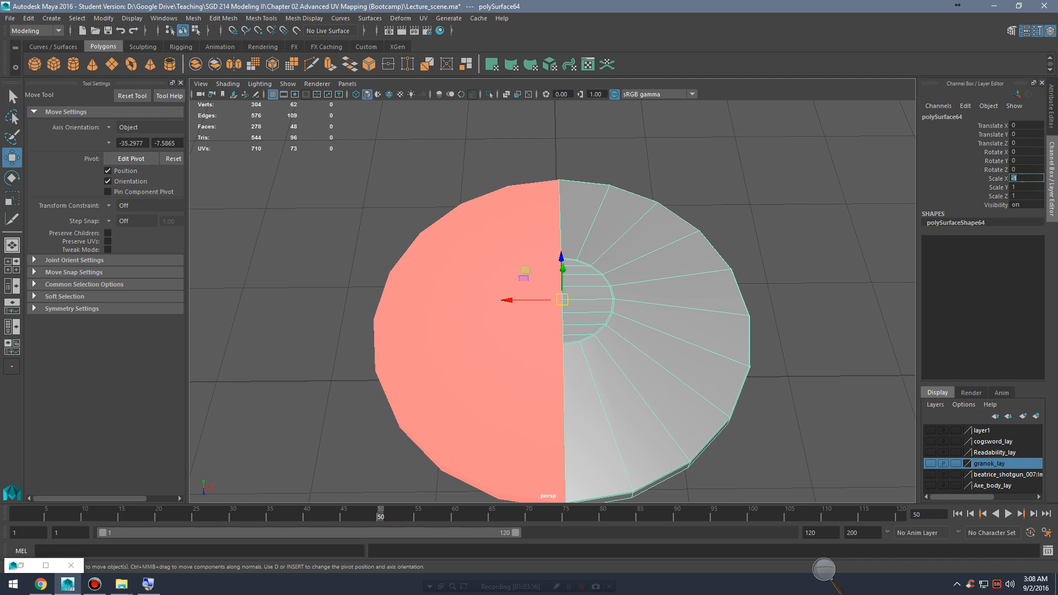
Step: Turn off the UV distortion shading while checking the original half disc's shells in the UV Editor
left_click(751, 253)
left_click(539, 233)
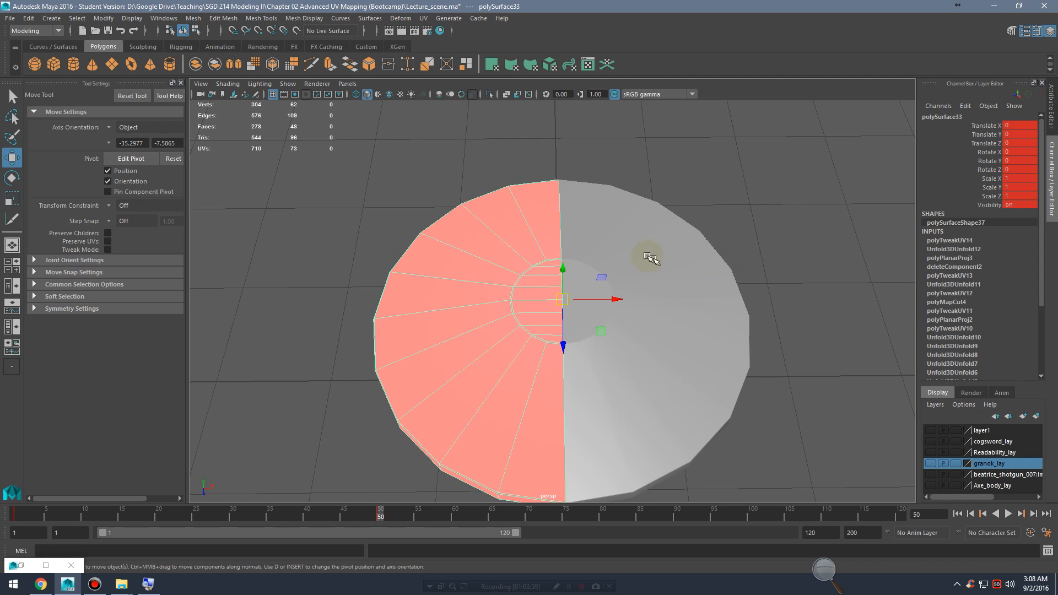
left_click_drag(636, 258, 692, 287, "alt")
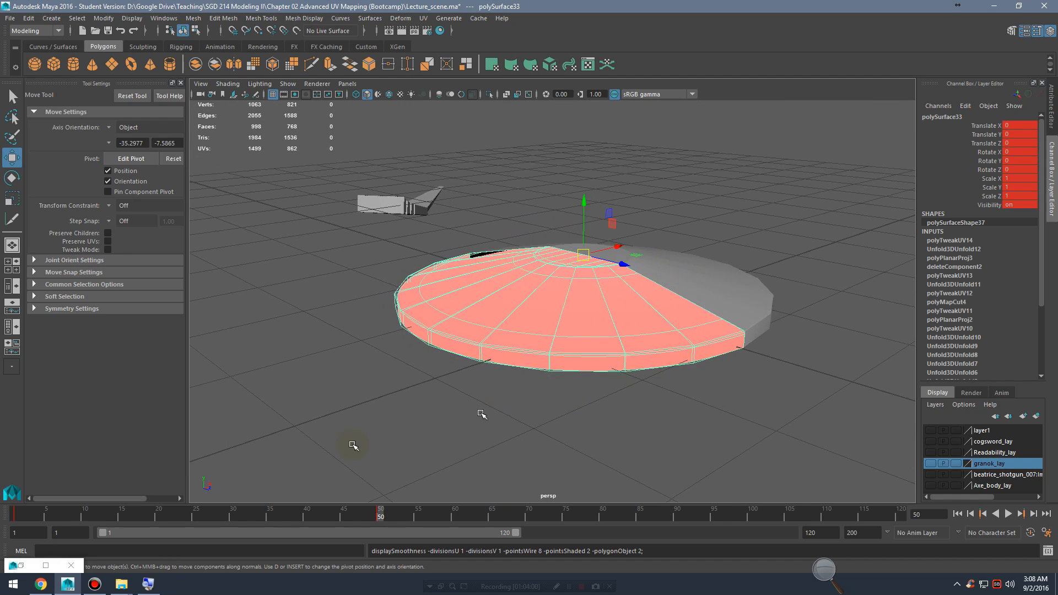
double_click(19, 556)
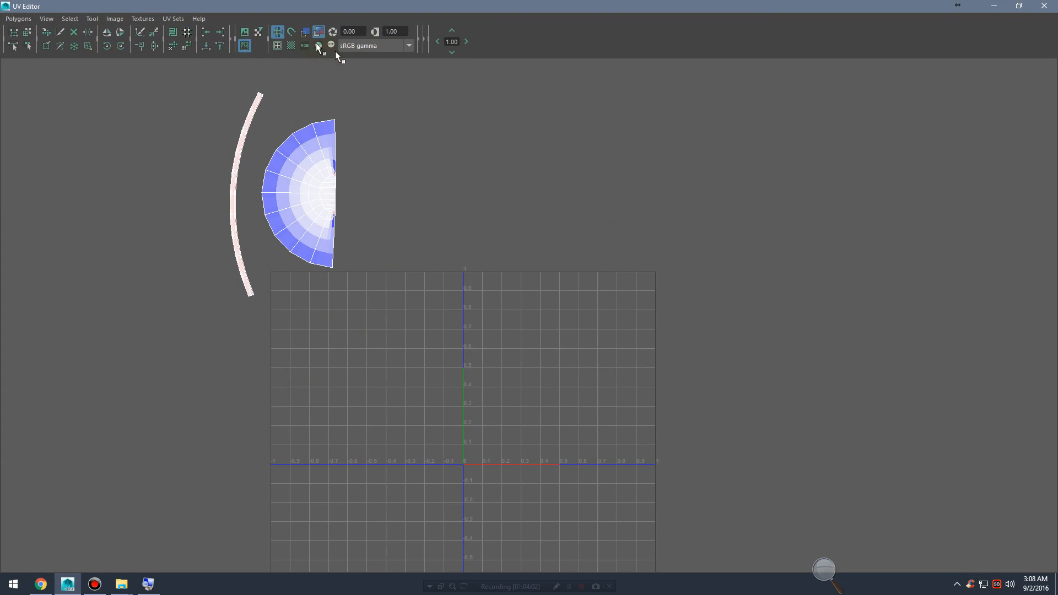
left_click(319, 32)
left_click(994, 7)
Step: Select the original half disc and its mirrored copy without smooth preview and combine them into one mesh
mouse_move(801, 177)
left_mouse_down()
mouse_move(782, 210)
mouse_move(790, 230)
left_mouse_up()
left_click(629, 282)
left_click_drag(571, 331, 733, 307, "alt")
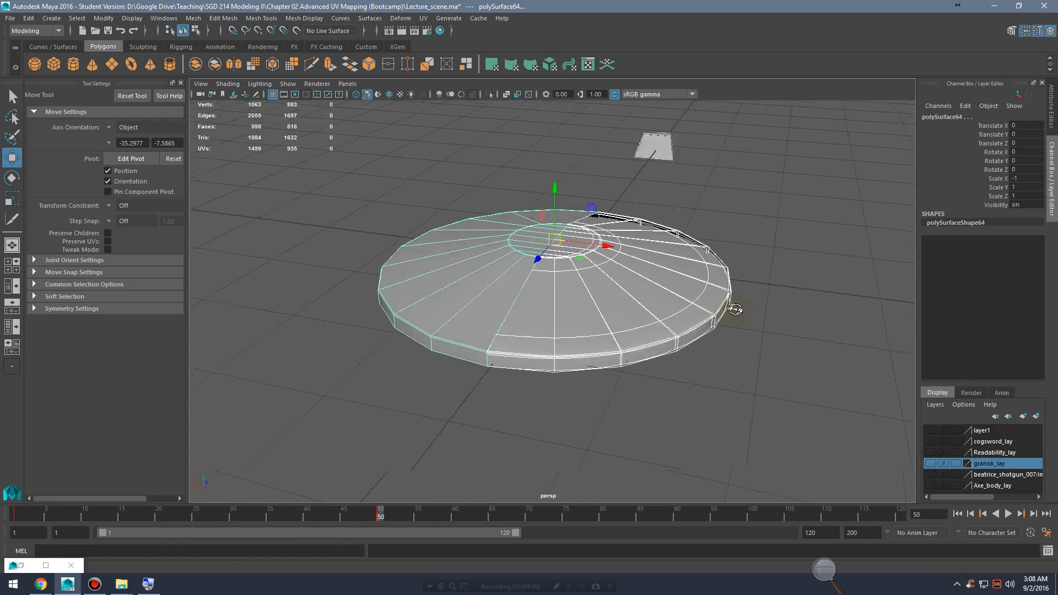
left_click(516, 308)
left_click_drag(517, 307, 606, 332, "alt")
left_click(593, 323)
key("1")
left_click(533, 337, "shift")
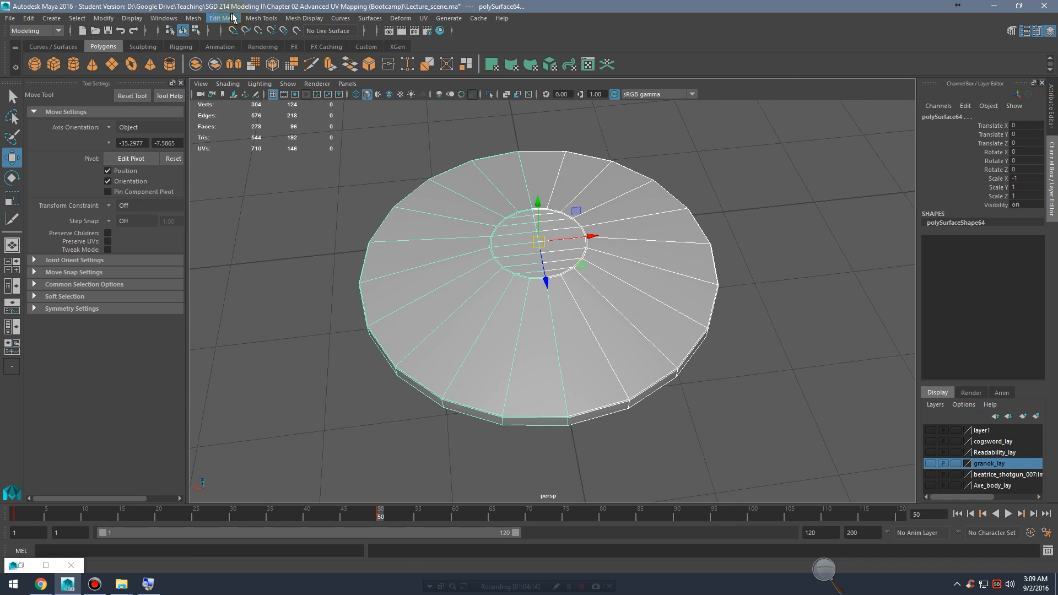
left_click(193, 19)
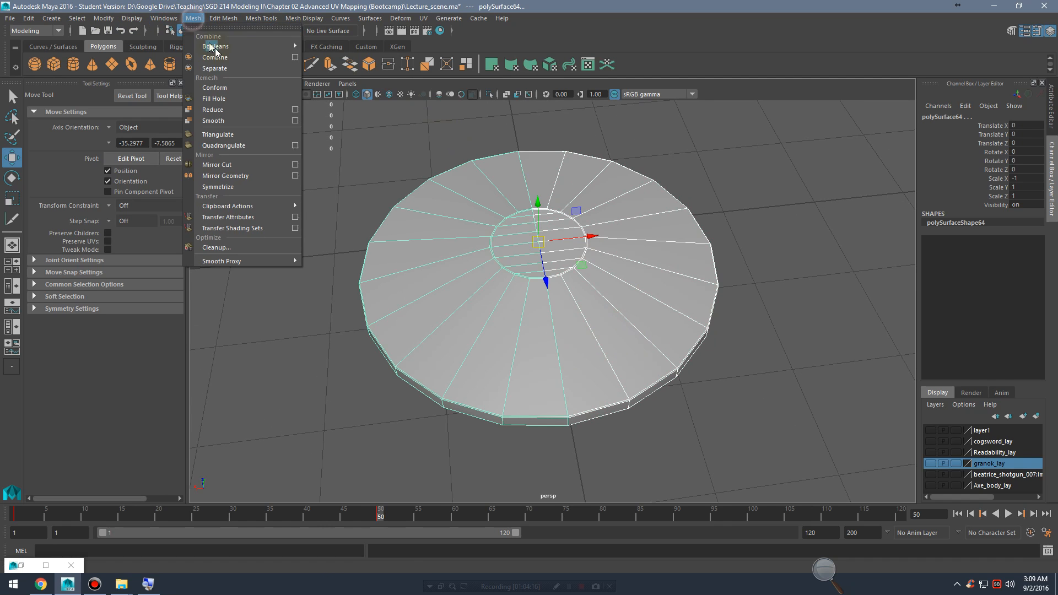
left_click(209, 62)
Step: Select all vertices of the combined disc and merge them to close the center seam
right_click_drag(569, 247, 504, 233)
left_click_drag(593, 238, 575, 257, "alt")
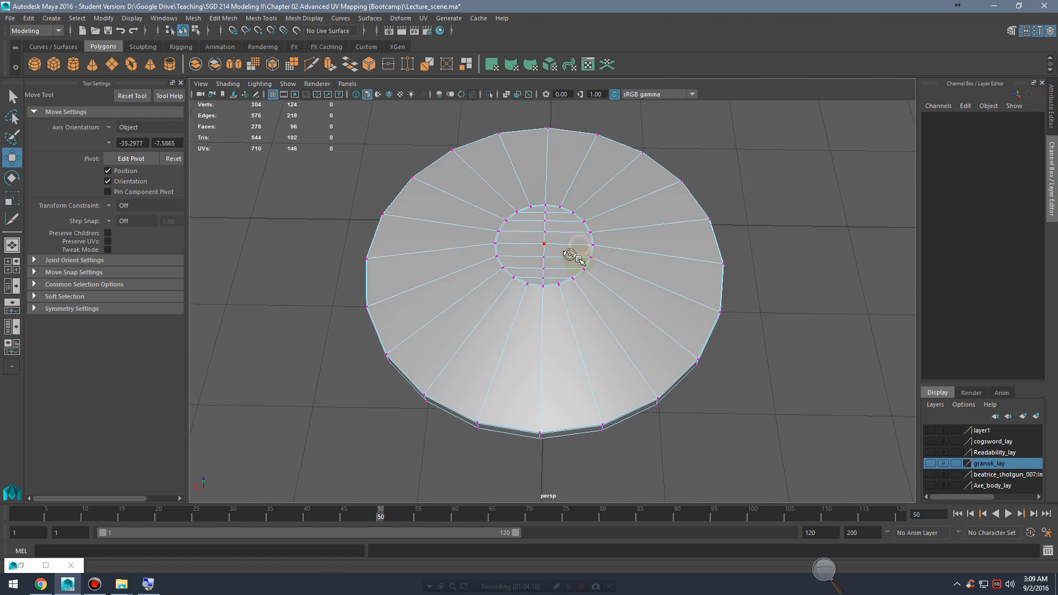
right_click_drag(601, 258, 496, 212, "alt")
left_click_drag(659, 399, 687, 424)
right_click_drag(559, 297, 593, 226, "shift")
Step: Examine the merged disc's overlapping hull and rim shells in the UV Editor
left_click(32, 564)
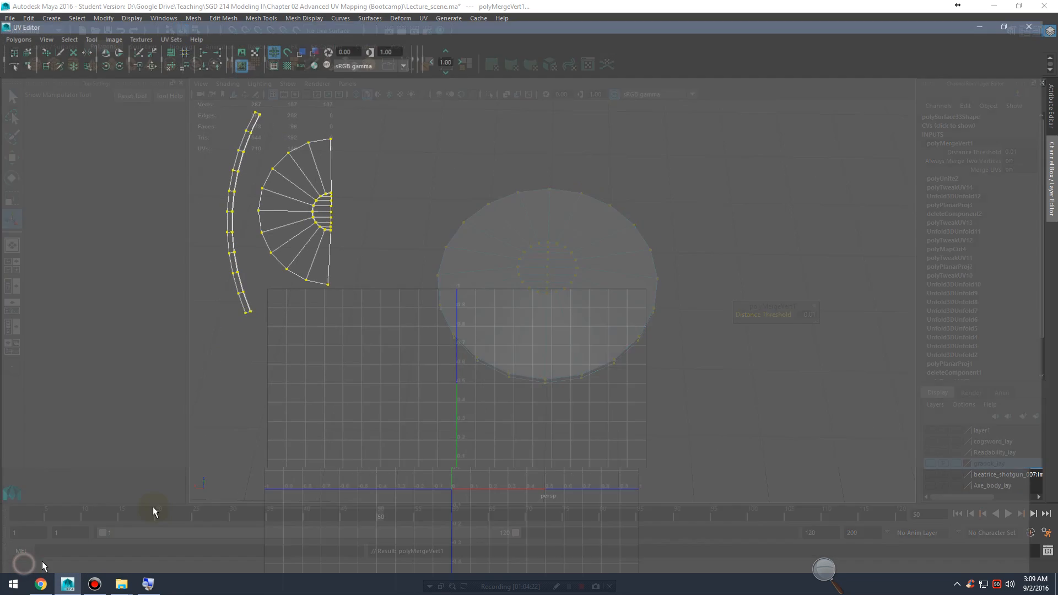
right_click_drag(377, 253, 324, 237)
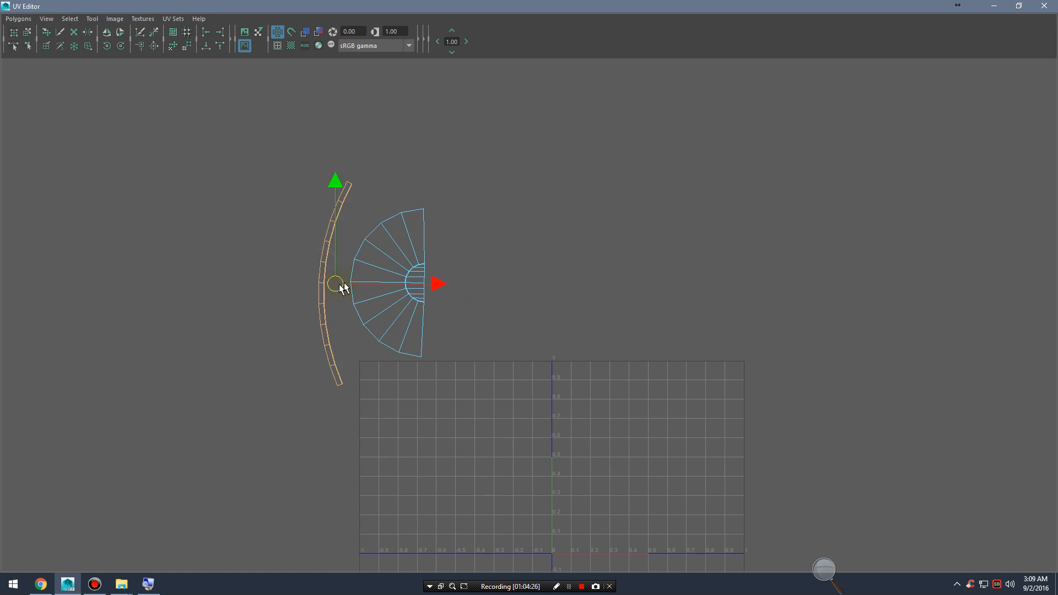
key("ctrl+z")
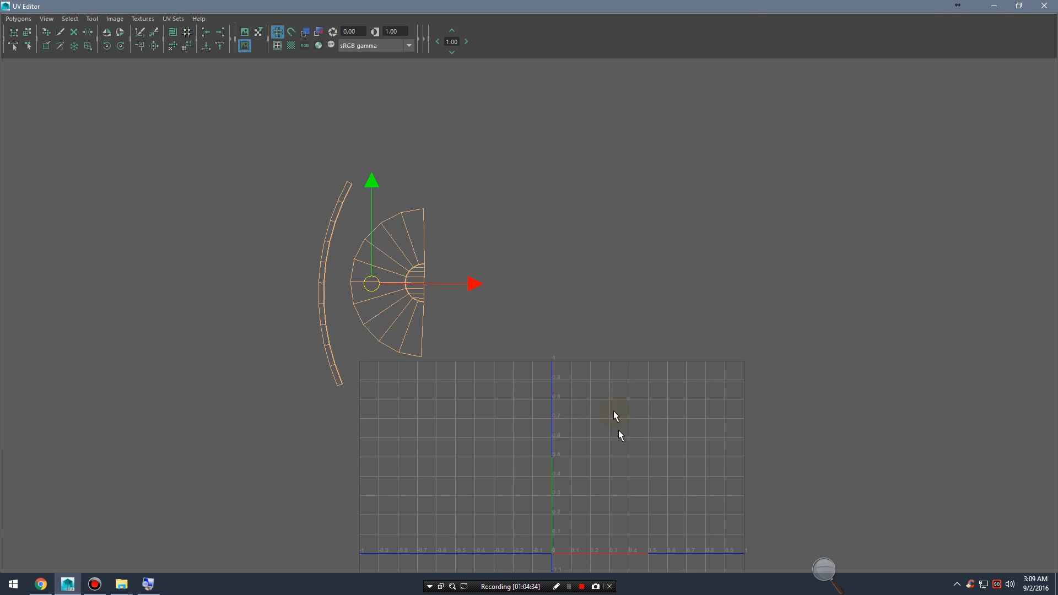
left_click(998, 7)
Step: Return the disc to object mode, duplicate it and mirror the copy downward with a Scale Y of -1
left_click_drag(614, 276, 620, 215, "alt")
right_click_drag(620, 221, 751, 298, "alt")
left_click_drag(751, 297, 650, 248, "alt")
right_click_drag(573, 259, 611, 236)
left_click_drag(610, 235, 555, 276, "alt")
key("ctrl+d")
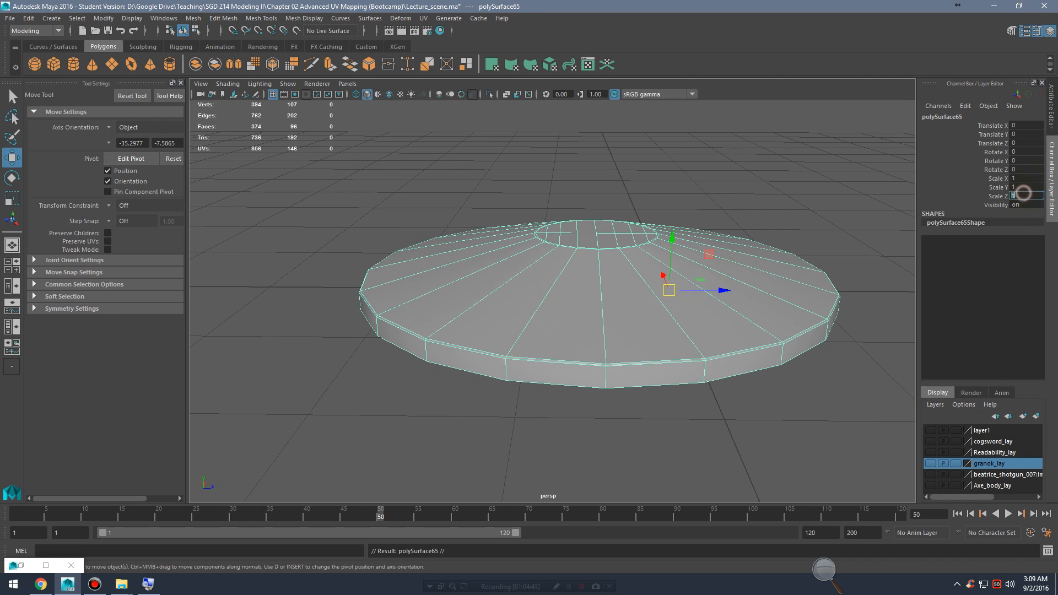
key("Return")
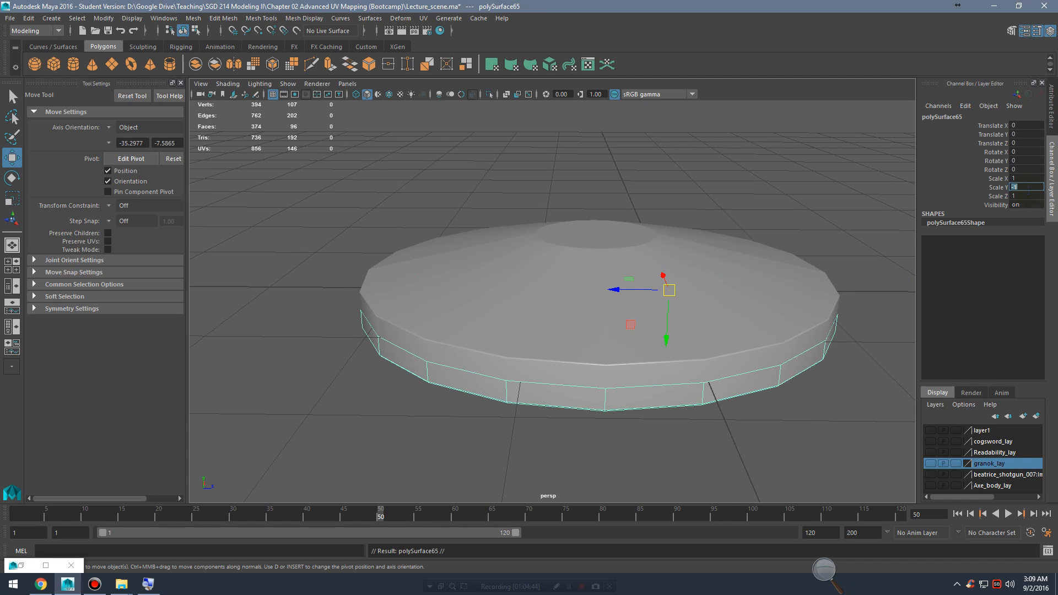
Step: Select the upper disc together with its mirrored lower copy and combine them into one mesh
left_click_drag(441, 245, 523, 181, "alt")
left_click(523, 181)
left_click_drag(587, 307, 605, 326, "alt")
left_click_drag(571, 276, 683, 406)
left_click_drag(642, 266, 642, 278, "alt")
left_click(196, 19)
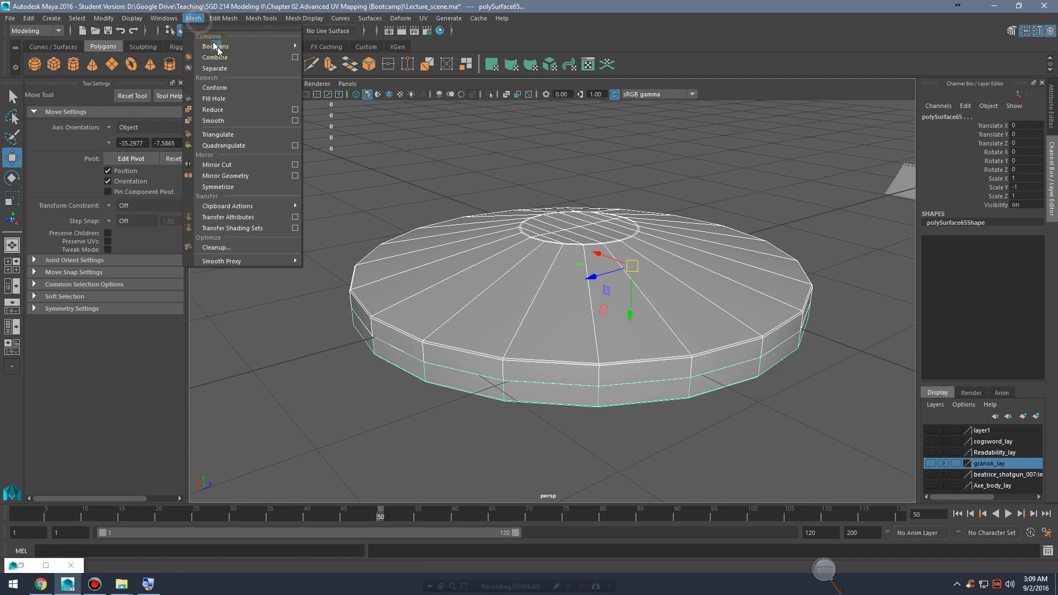
left_click(217, 56)
Step: Merge all vertices of the combined saucer and check the rim seam with smooth preview
left_click_drag(554, 306, 536, 257, "alt")
right_click_drag(536, 256, 497, 236)
left_click_drag(258, 198, 376, 270)
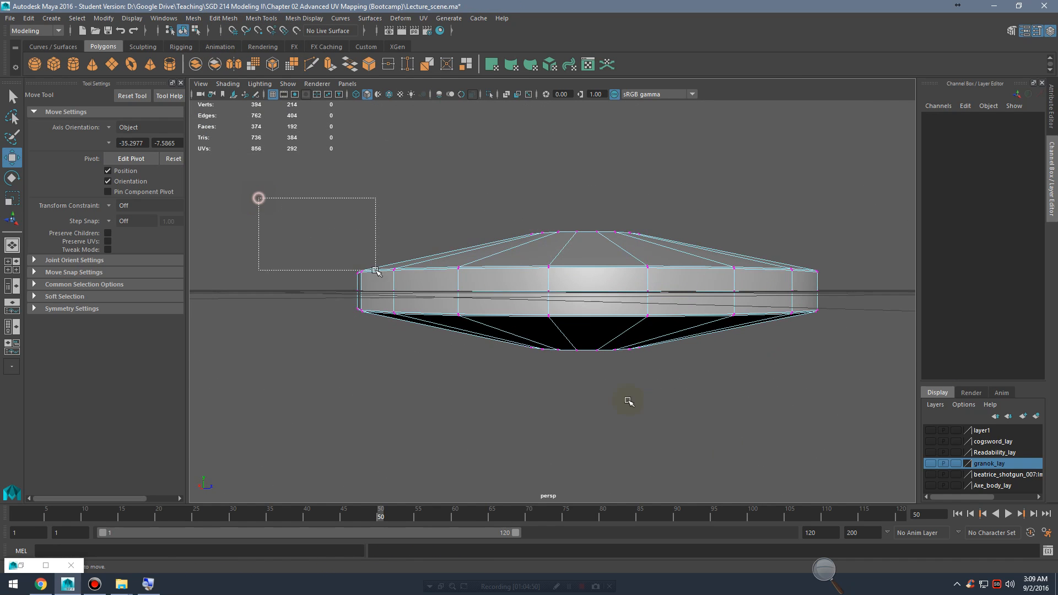
left_click_drag(825, 487, 840, 492)
right_click_drag(638, 289, 696, 221, "shift")
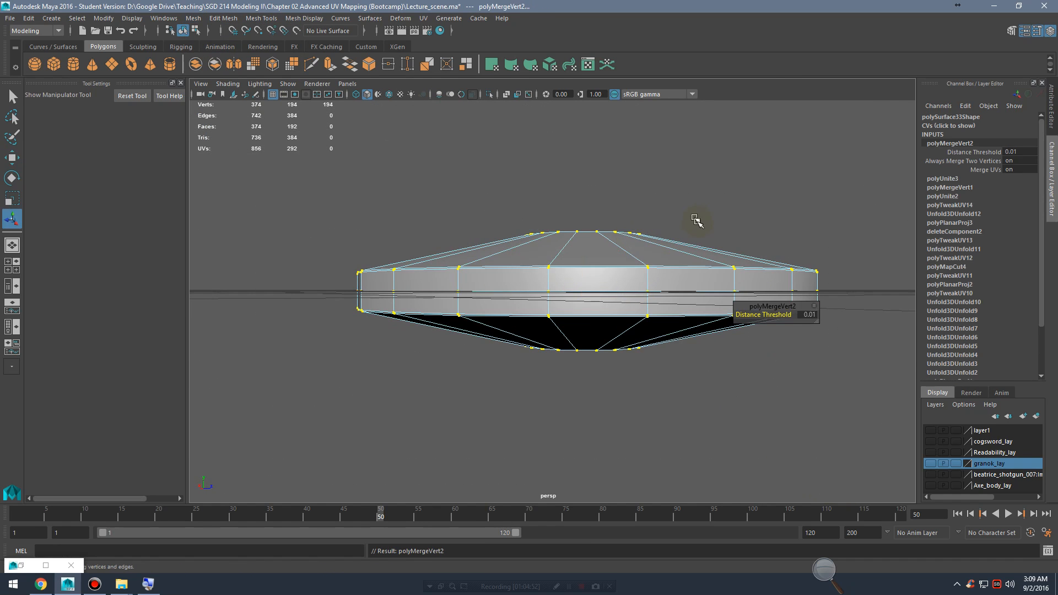
left_click_drag(696, 244, 693, 258, "alt")
key("3")
left_click_drag(625, 348, 620, 283, "alt")
key("1")
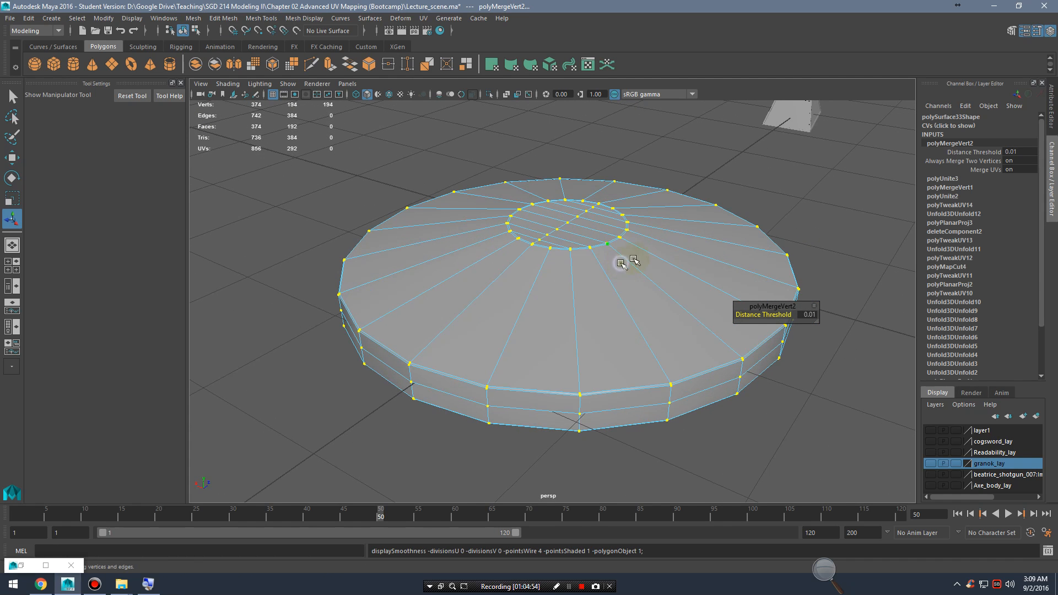
Step: Return the saucer to object mode and compare its full geometry with its overlapping UV shells
right_click_drag(621, 263, 676, 230)
right_click_drag(621, 311, 603, 322)
left_click(46, 566)
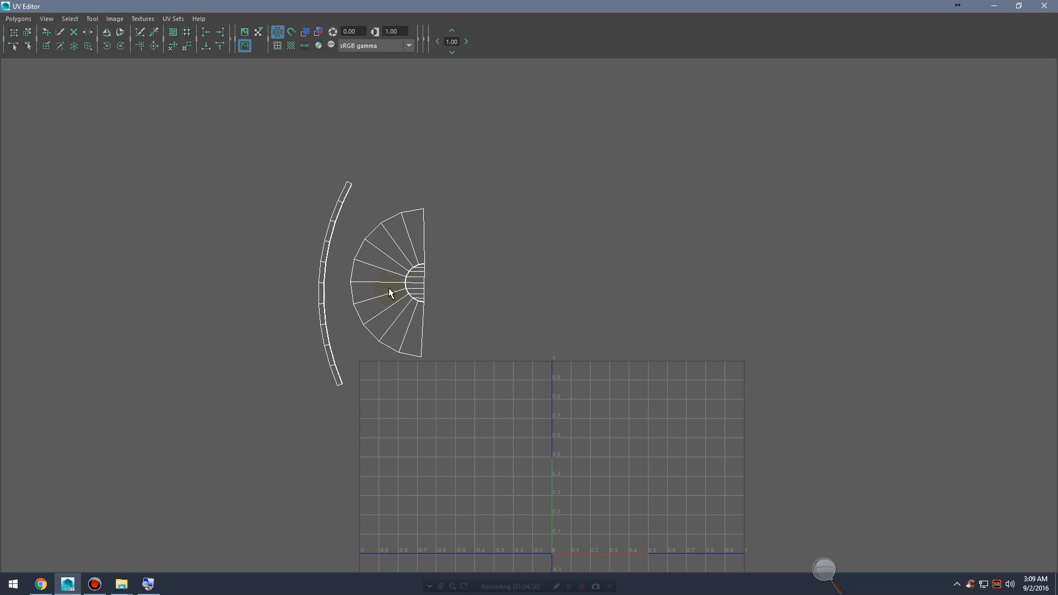
left_click_drag(868, 5, 624, 423)
left_click_drag(568, 243, 535, 266, "alt")
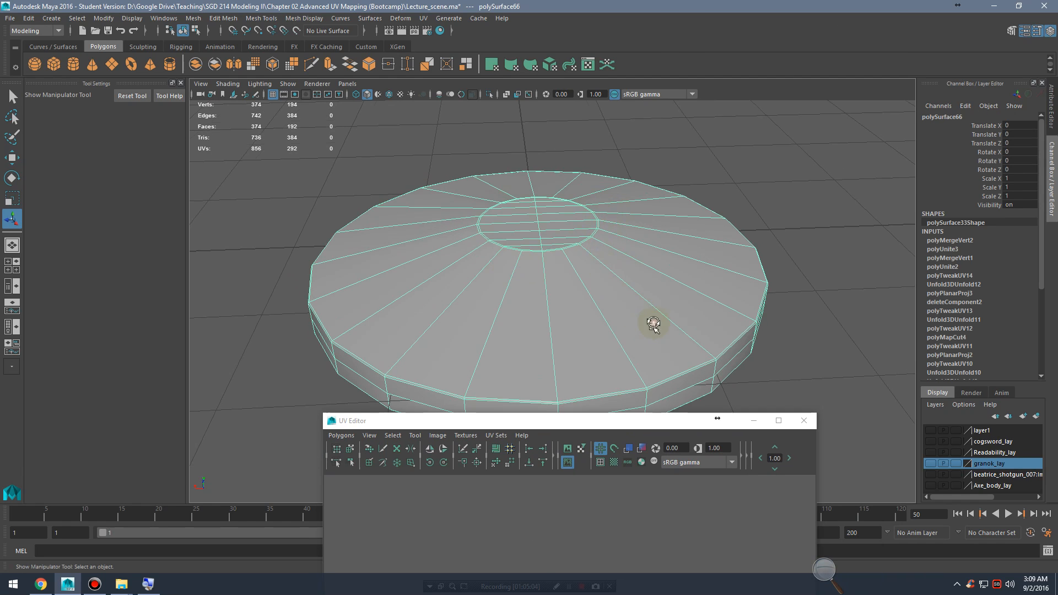
left_click_drag(653, 325, 645, 296, "alt")
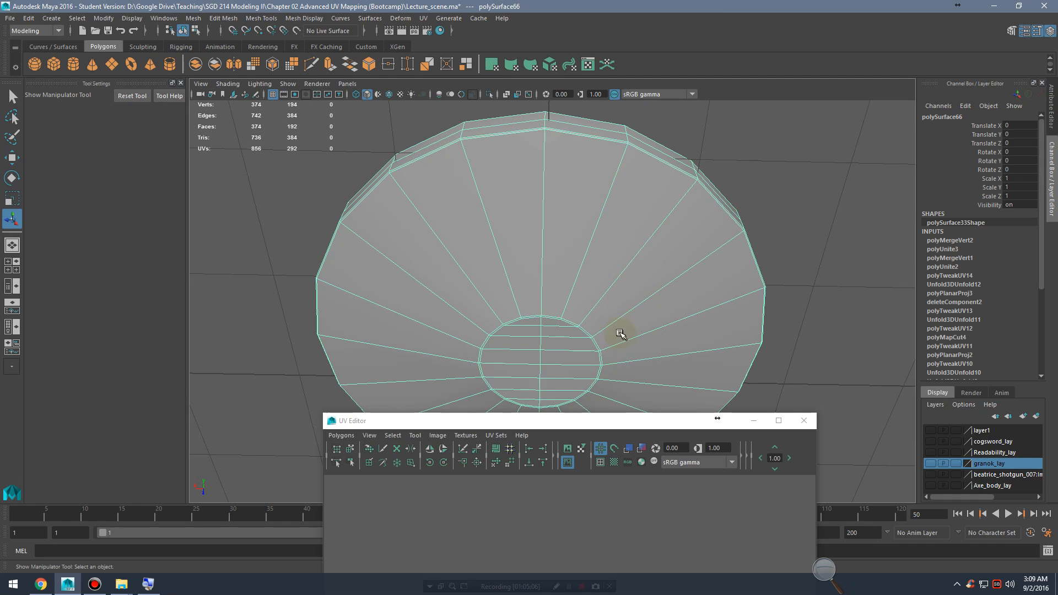
left_click_drag(634, 426, 629, 1)
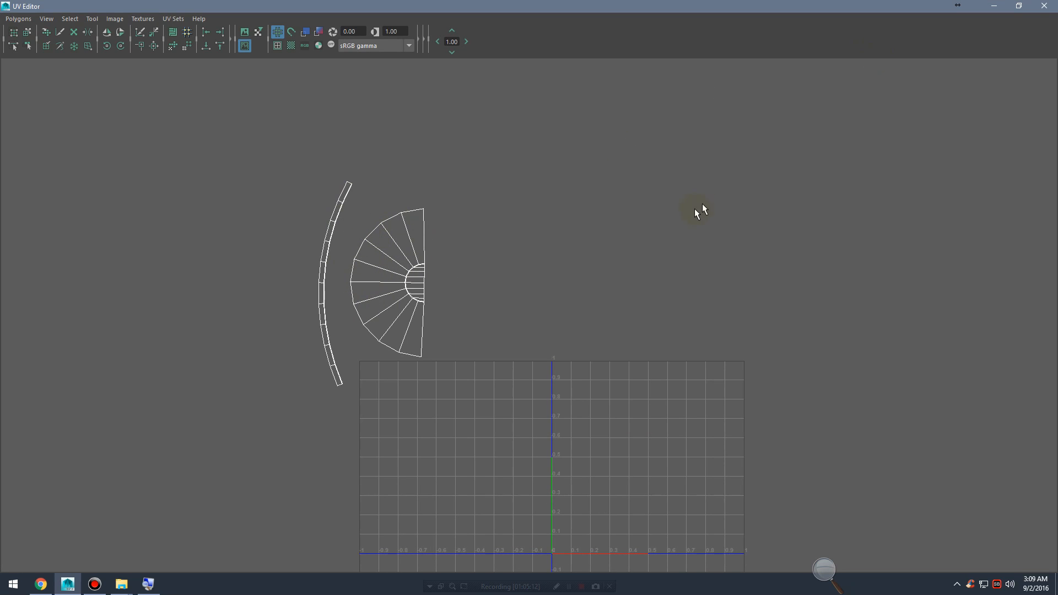
left_click(989, 9)
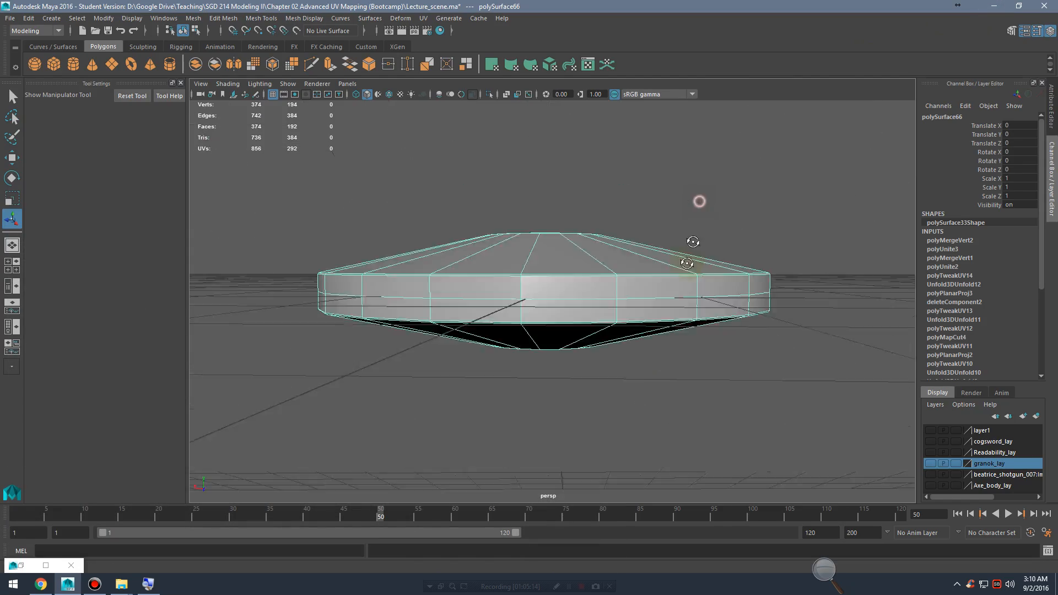
Step: Select the inset panel faces on the narrow end, one long side and the top of the tapered block
left_click_drag(653, 261, 900, 330, "alt")
right_click_drag(900, 329, 617, 269, "alt")
left_click(617, 269)
left_click_drag(729, 276, 637, 270, "alt")
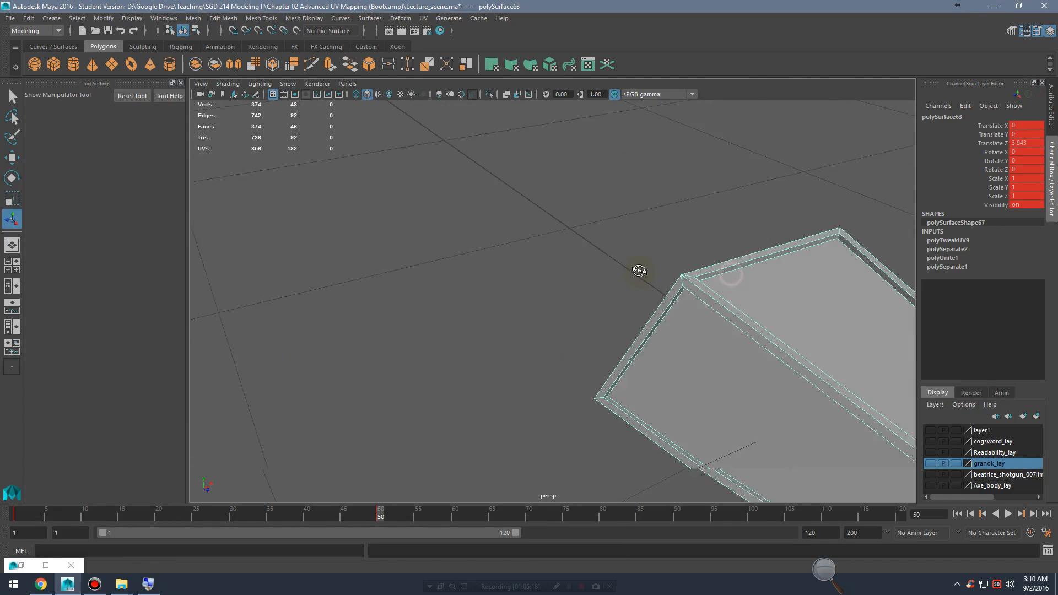
middle_click_drag(637, 269, 517, 243, "alt")
left_click_drag(517, 243, 683, 236, "alt")
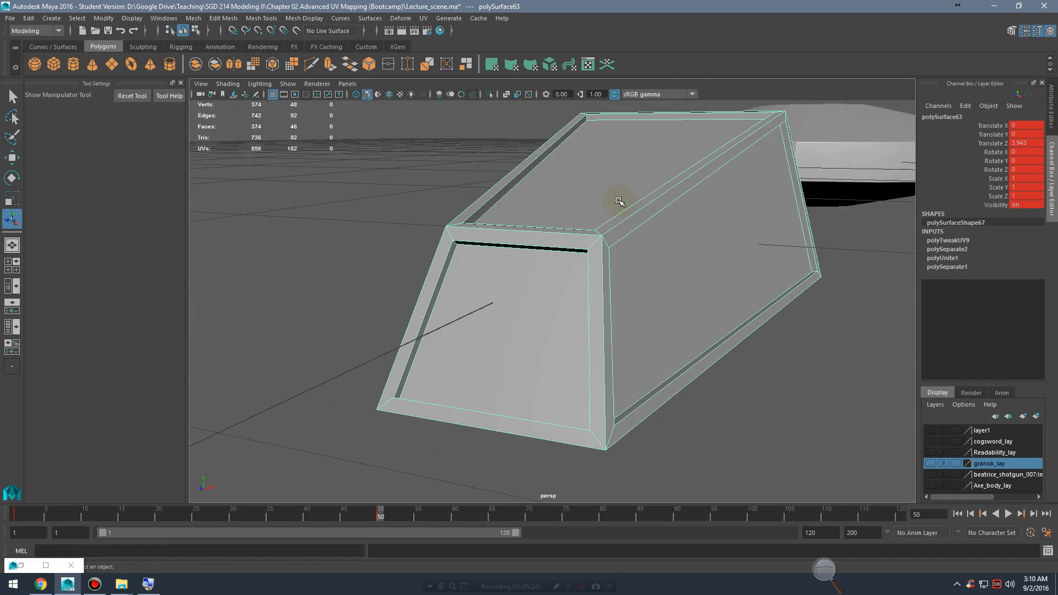
mouse_move(610, 204)
left_mouse_down("alt")
mouse_move(677, 205)
mouse_move(632, 215)
mouse_move(605, 184)
left_mouse_up("alt")
right_click_drag(605, 184, 607, 216)
left_click(540, 345)
left_click(729, 313, "shift")
left_click(641, 198, "shift")
Step: Add the tapered block's opposite side, bottom and wide end panel faces to the selection
left_click_drag(536, 288, 591, 270, "alt")
left_click(590, 270, "shift")
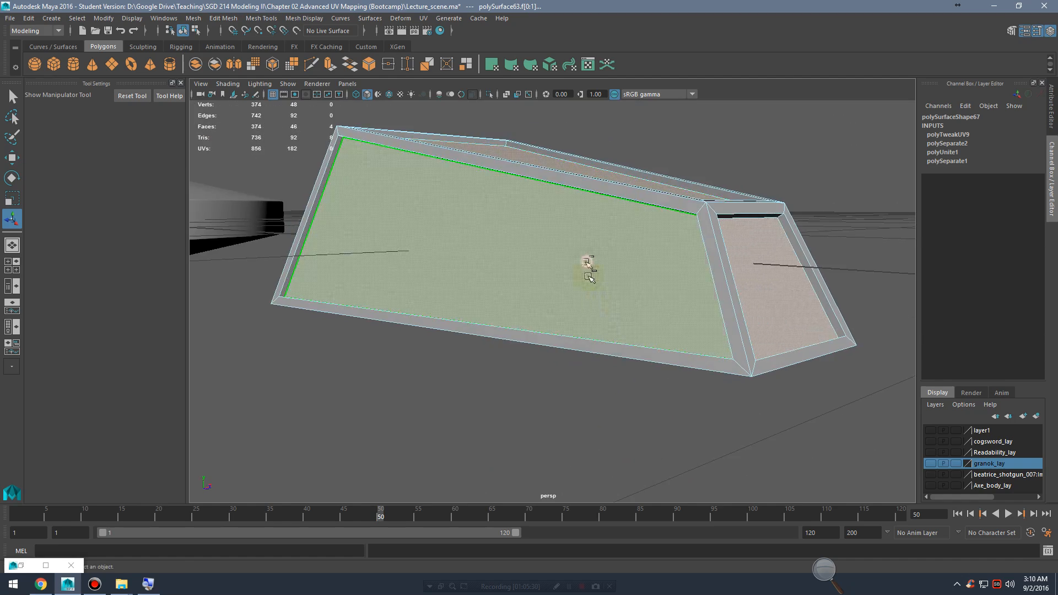
left_click_drag(630, 323, 650, 286, "alt")
left_click(582, 308, "shift")
left_click_drag(534, 274, 673, 331, "alt")
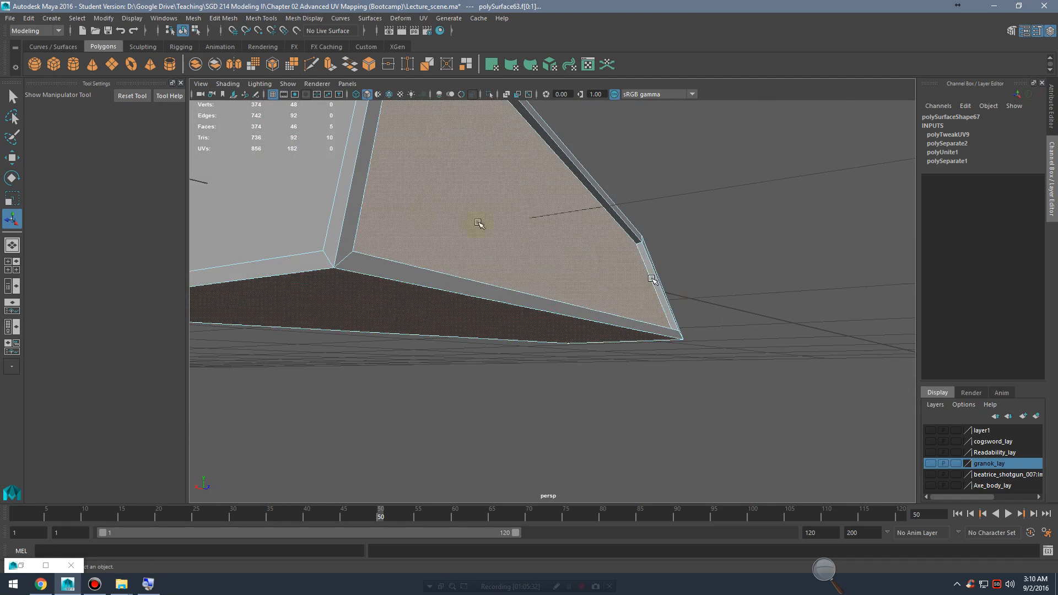
left_click(313, 183, "shift")
Step: Apply an Automatic UV projection to the block's selected panels and move their shells outside the UV grid
left_click_drag(315, 196, 681, 249, "alt")
right_click_drag(682, 250, 529, 256, "alt")
left_click_drag(529, 257, 749, 246, "alt")
left_click(423, 18)
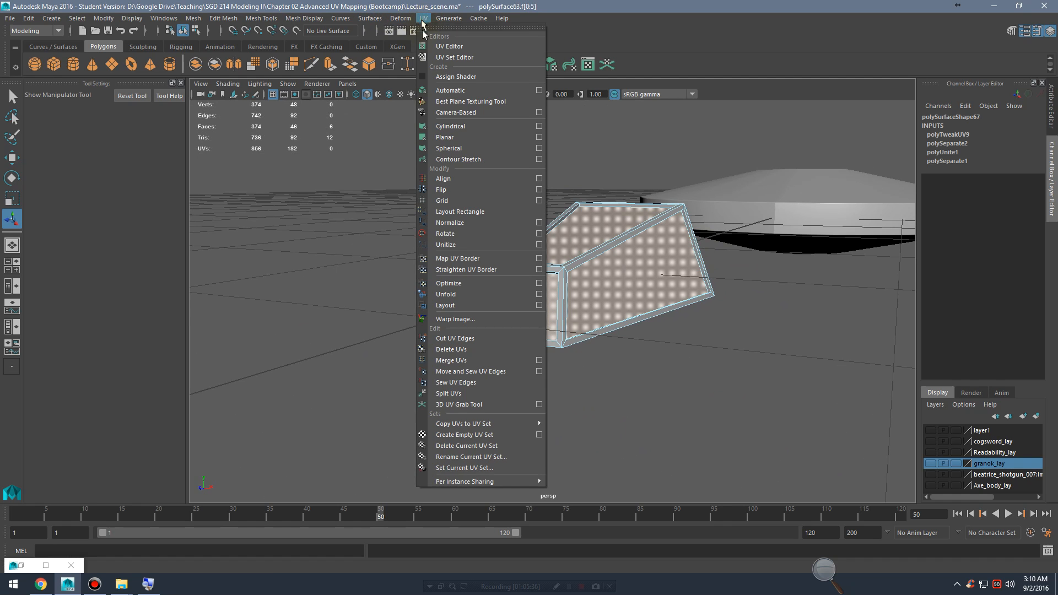
left_click(464, 92)
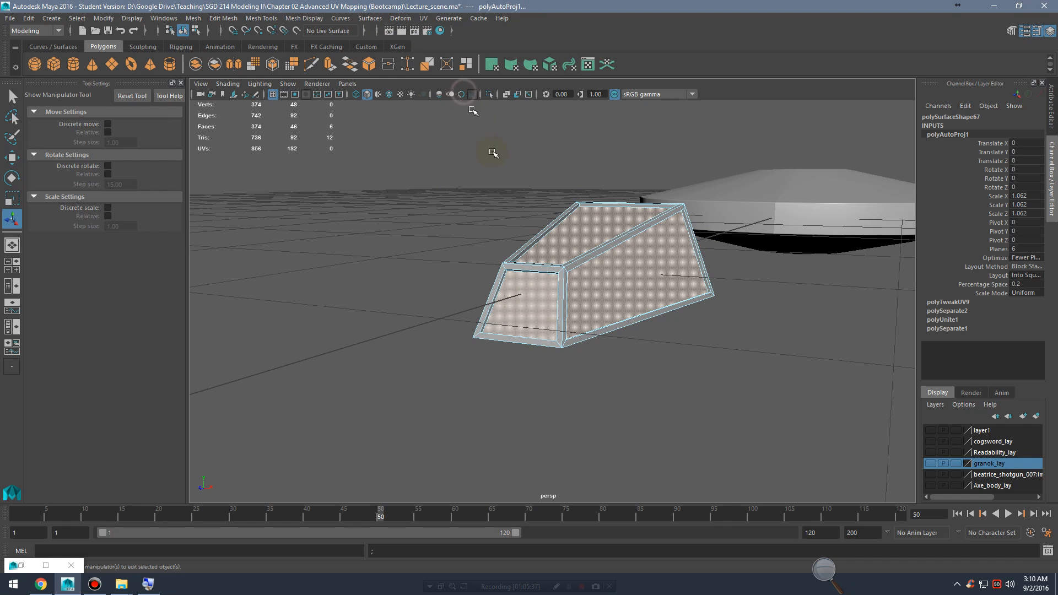
left_click(22, 566)
right_click_drag(706, 279, 541, 298, "alt")
middle_click_drag(633, 429, 602, 315, "alt")
right_click_drag(591, 360, 840, 382, "alt")
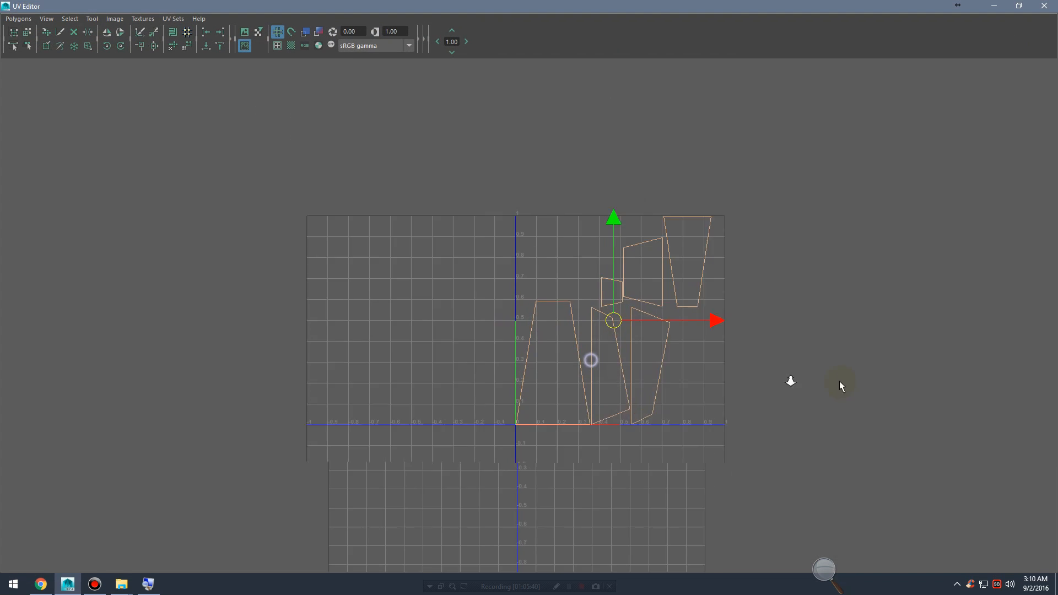
left_click_drag(619, 320, 934, 388)
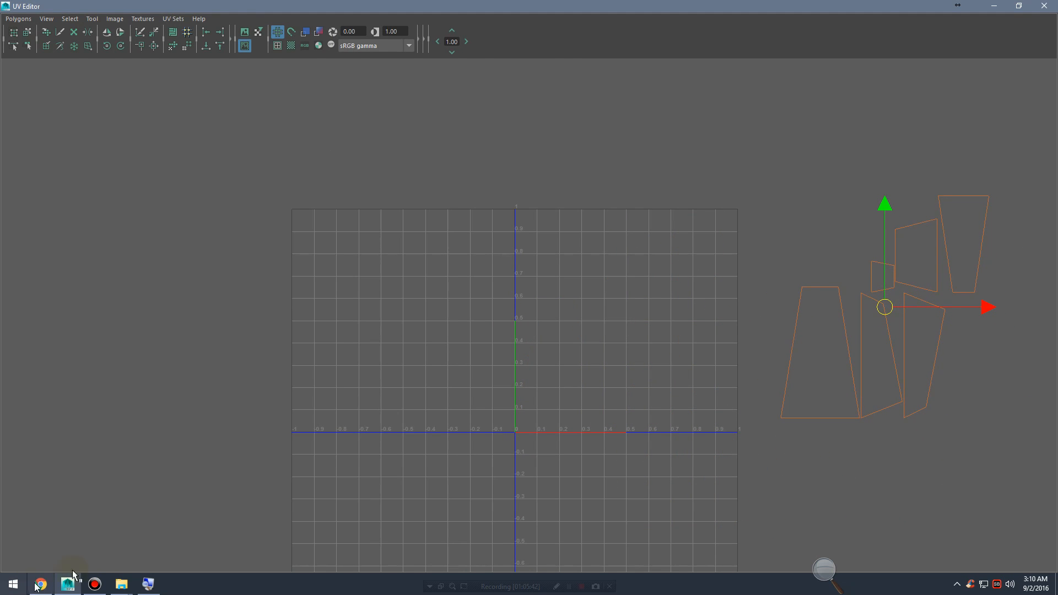
Step: Select the border frame faces around the tapered block's top panel, leaving the panel itself unselected
left_click(994, 6)
left_click_drag(574, 231, 681, 249, "alt")
right_click_drag(681, 248, 411, 176, "alt")
left_click_drag(789, 435, 790, 435, "shift")
right_click_drag(563, 283, 803, 325, "alt")
left_click_drag(574, 260, 597, 237, "alt")
scroll(616, 260, "up", 5)
left_click_drag(837, 420, 837, 419)
left_click_drag(837, 419, 700, 322, "alt")
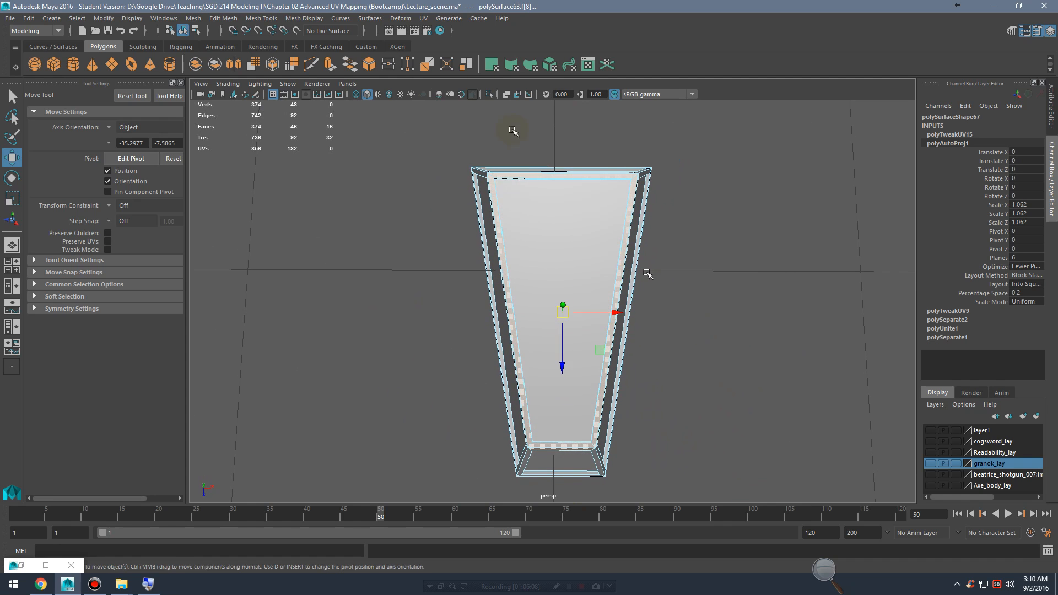
Step: Apply a Camera-Based UV projection to the selected frame faces and move the shell away from the panel shells
left_click(448, 18)
mouse_move(424, 19)
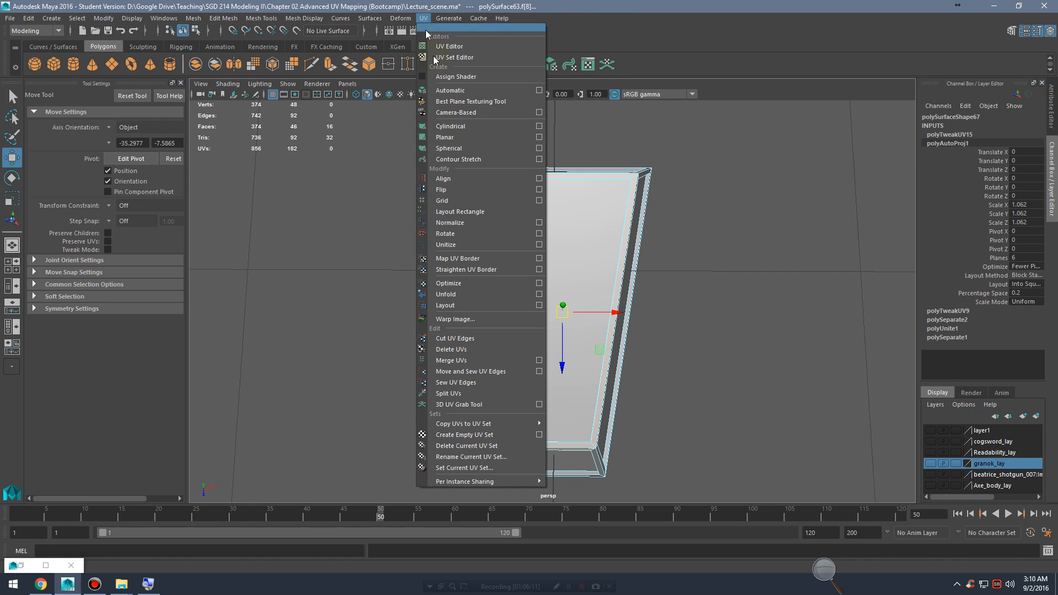
left_click(476, 113)
left_click(25, 566)
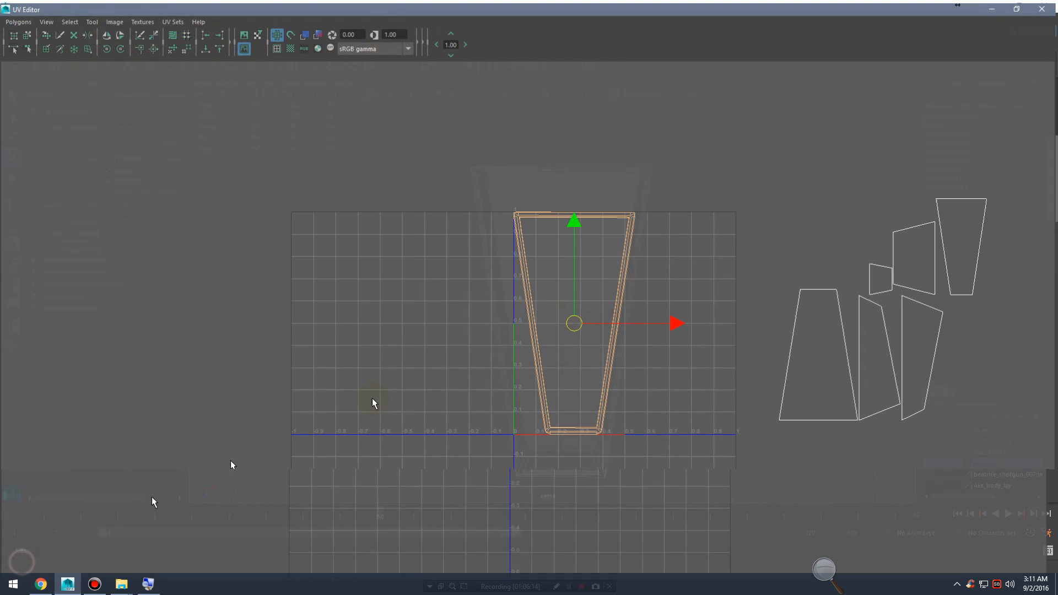
left_click_drag(568, 323, 350, 411)
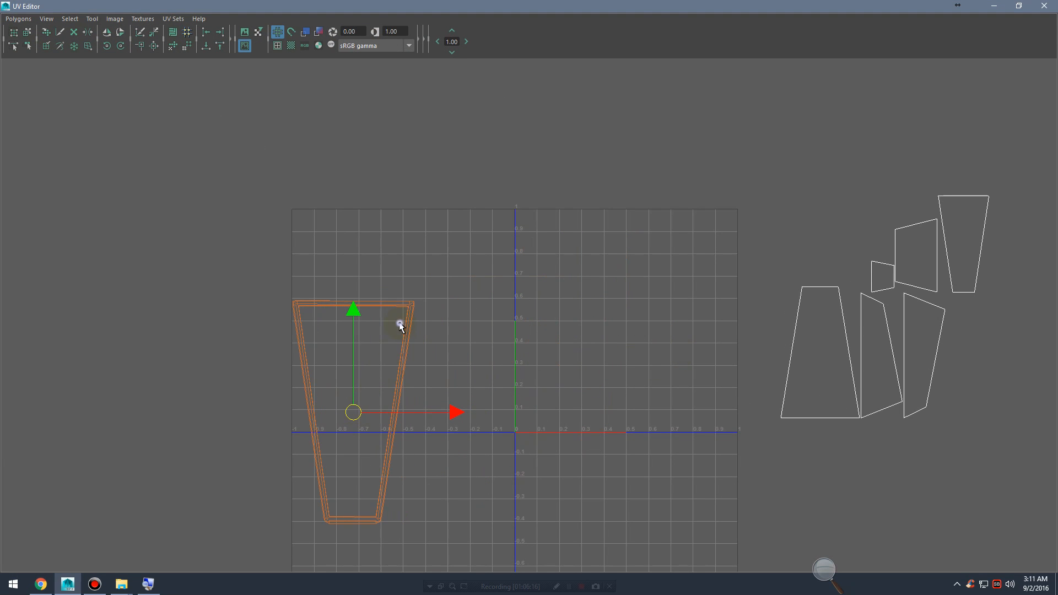
Step: Select all UVs of the frame shell and unfold them
right_click_drag(399, 323, 443, 323)
left_click_drag(254, 268, 473, 553)
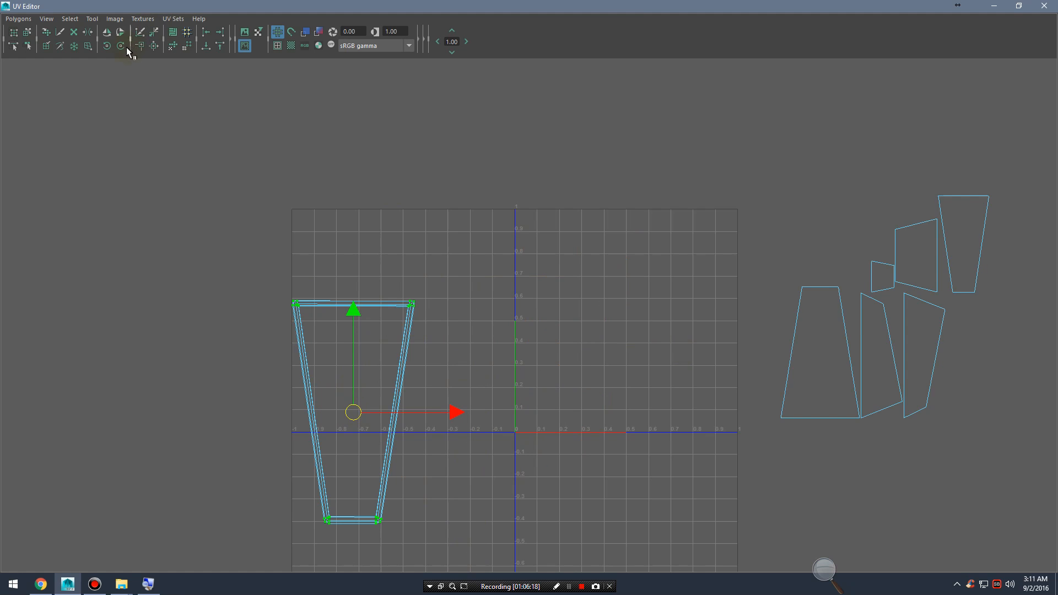
left_click(173, 48)
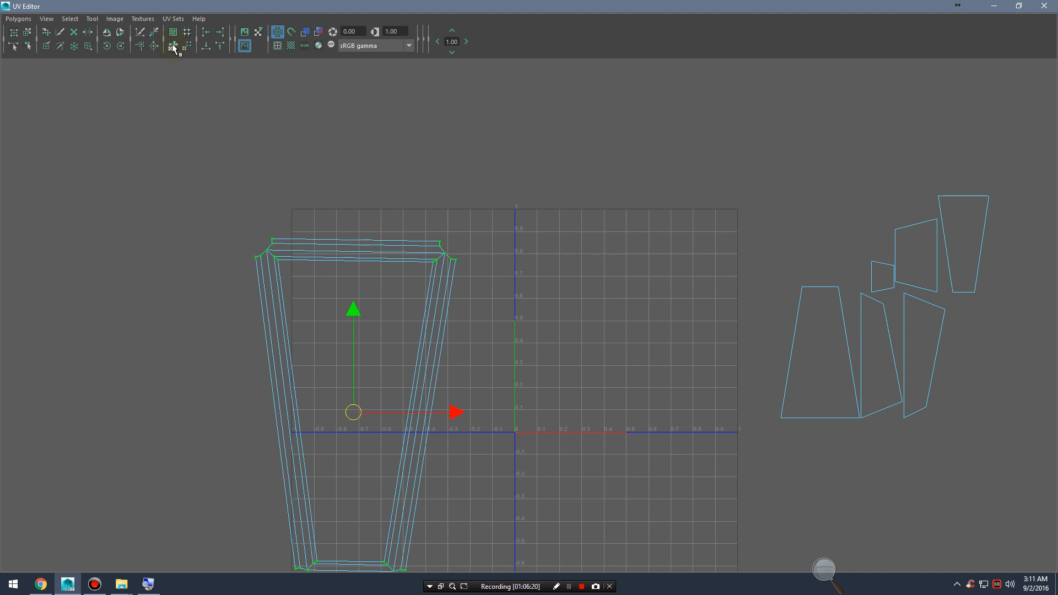
Step: Finish unfolding the top frame shell, scale it down and move it outside the UV grid
left_click(173, 45)
right_click_drag(629, 224, 258, 234, "alt")
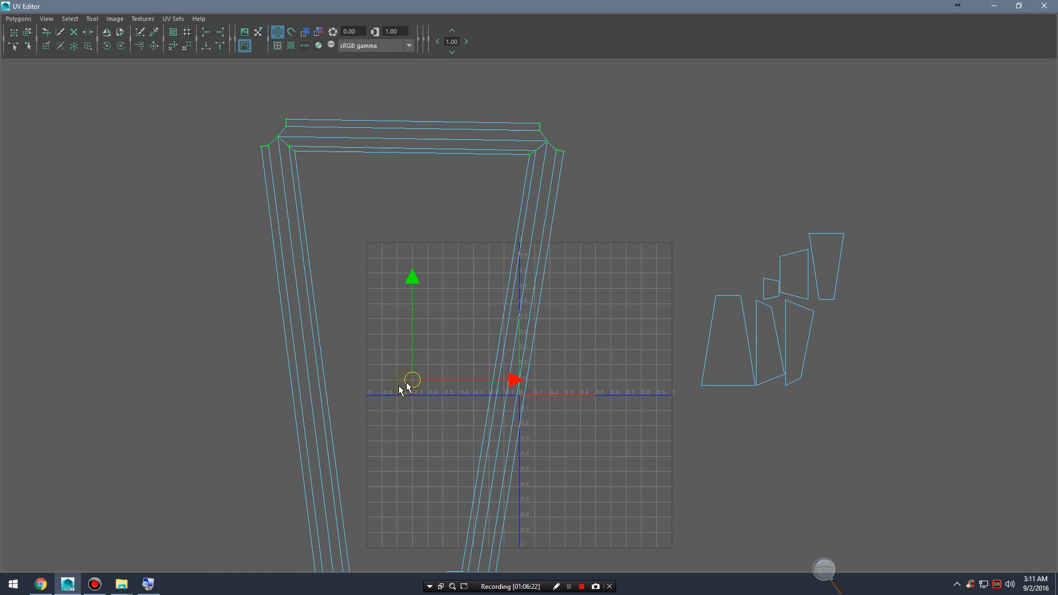
left_click_drag(414, 382, 349, 389)
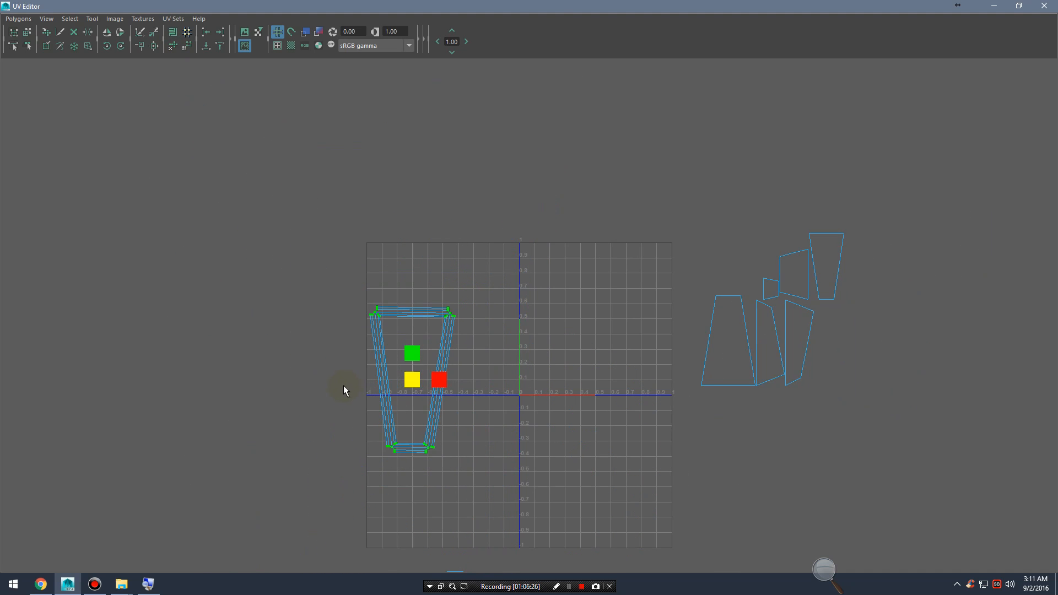
key("w")
left_click_drag(412, 380, 286, 330)
Step: Examine the small leftover shell of overlapping frame faces below the UV grid
middle_click_drag(501, 499, 525, 266, "alt")
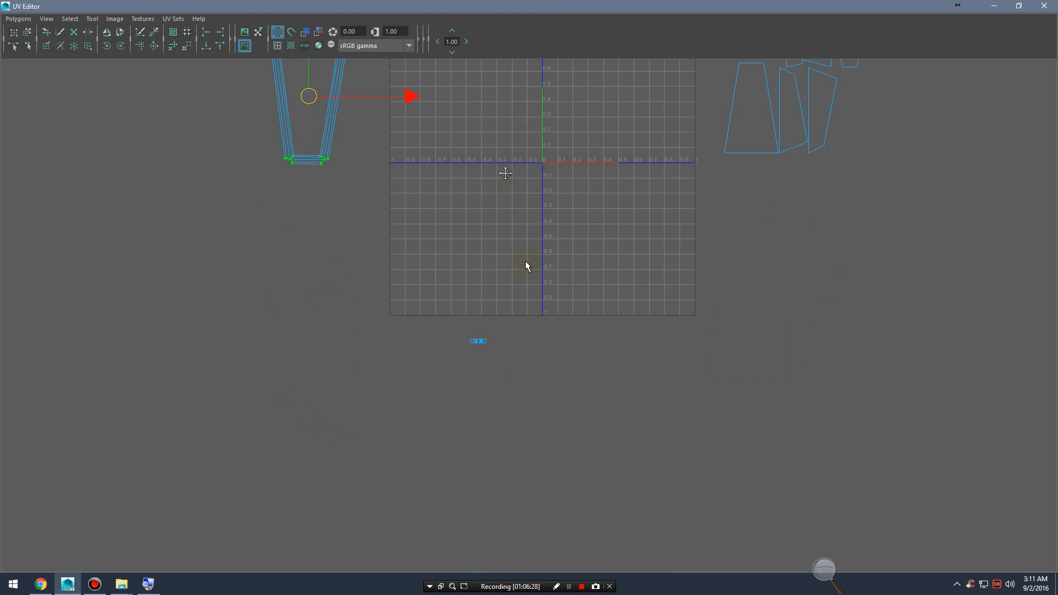
middle_click_drag(505, 173, 493, 126, "alt")
key("f")
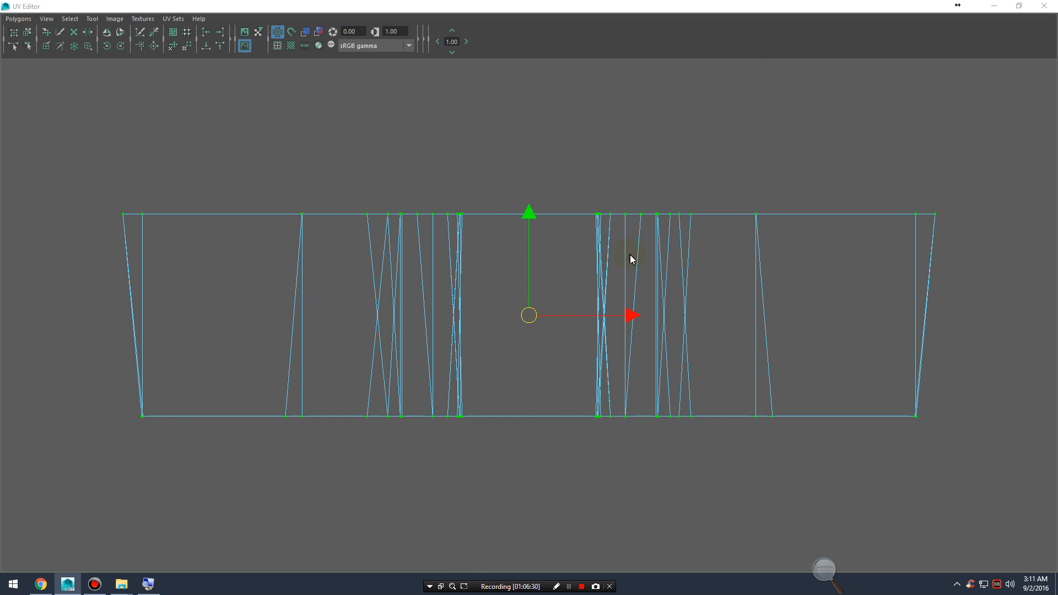
middle_click_drag(722, 185, 747, 248, "alt")
right_click_drag(923, 255, 497, 230, "alt")
right_click_drag(767, 213, 496, 212, "alt")
left_click_drag(733, 6, 788, 186)
Step: Select the frame faces around the block's small end and deselect the end panel inside them
middle_click_drag(458, 211, 413, 174, "alt")
left_click_drag(413, 174, 484, 251, "alt")
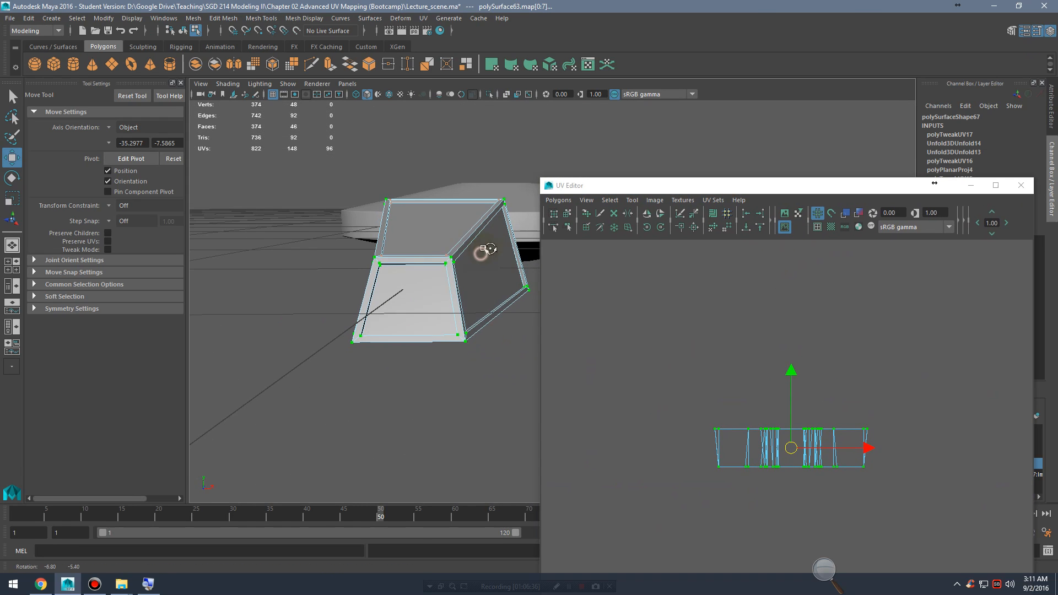
right_click(455, 252)
left_click(456, 219)
right_click_drag(424, 319, 347, 285, "alt")
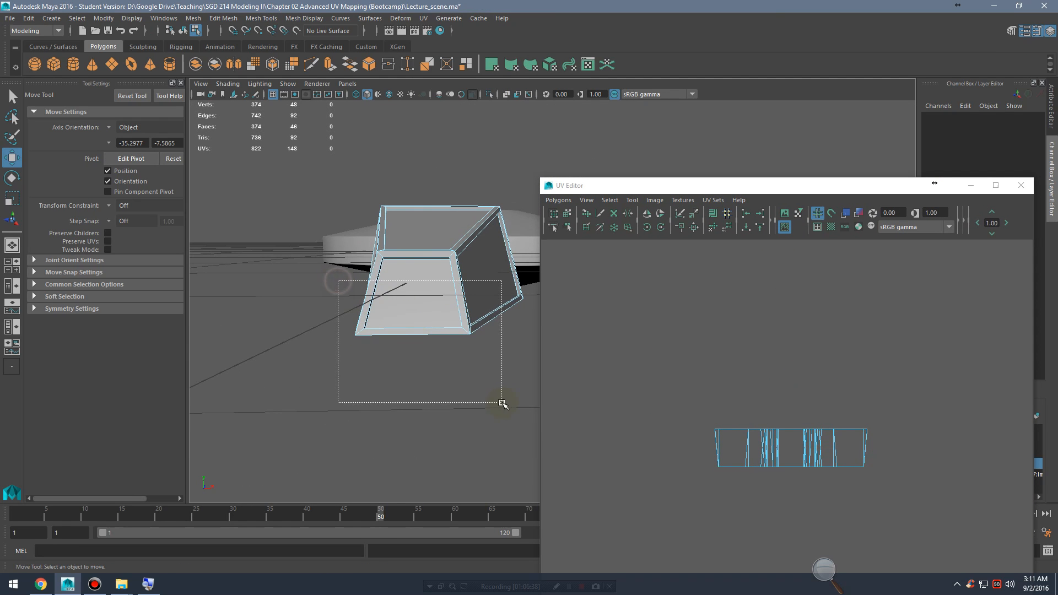
left_click_drag(502, 403, 502, 403)
left_click_drag(449, 342, 408, 353, "alt")
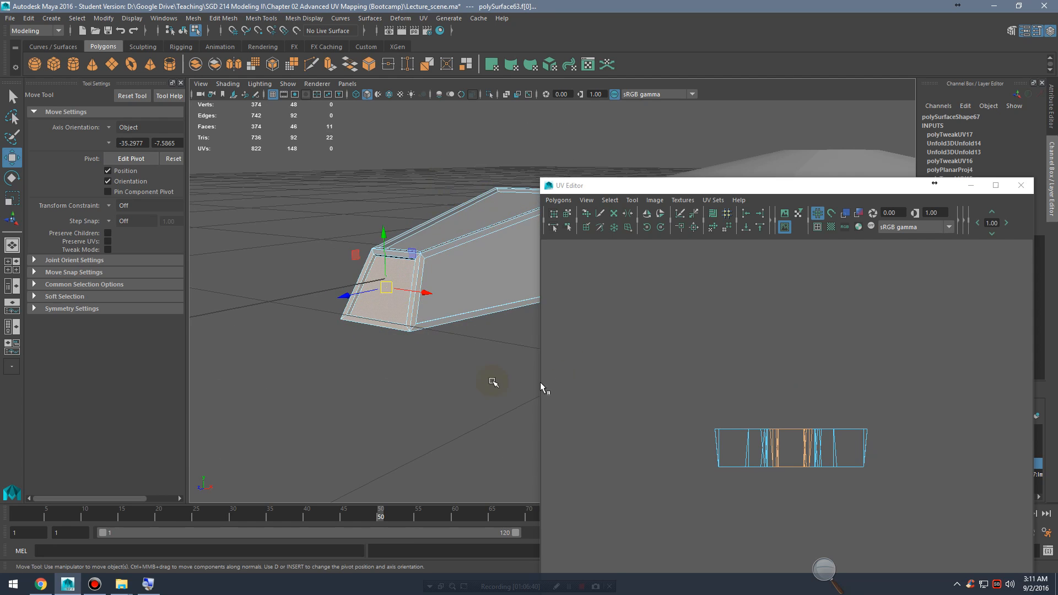
left_click_drag(494, 382, 470, 352, "alt")
left_click(475, 335, "ctrl")
right_click_drag(470, 358, 502, 350, "alt")
left_click_drag(503, 352, 515, 345, "alt")
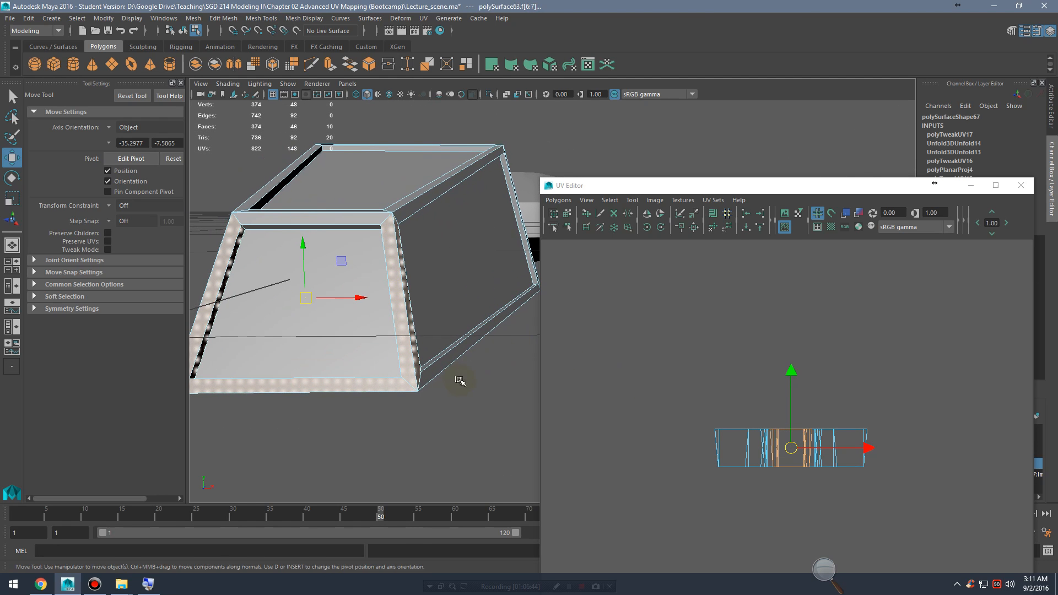
mouse_move(463, 378)
left_mouse_down("alt")
mouse_move(466, 363)
mouse_move(469, 382)
left_mouse_up("alt")
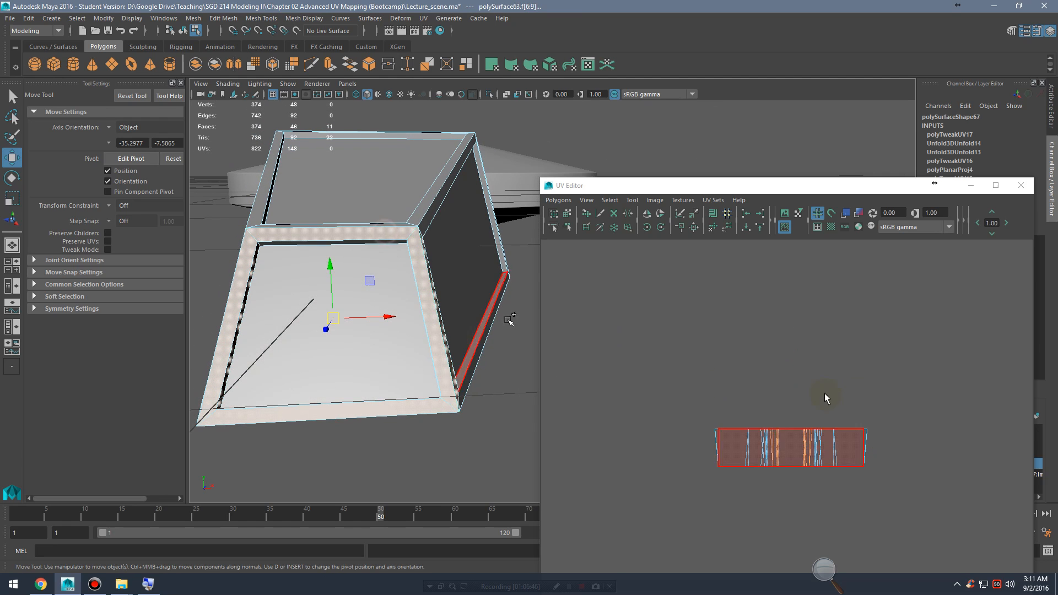
Step: Compare the small-end selection with the UV shells and undo the extra face additions, including the strip already mapped in the top frame shell
right_click_drag(803, 373, 524, 337, "alt")
middle_click_drag(904, 357, 875, 479, "alt")
right_click_drag(893, 397, 723, 388, "alt")
middle_click_drag(723, 388, 866, 397, "alt")
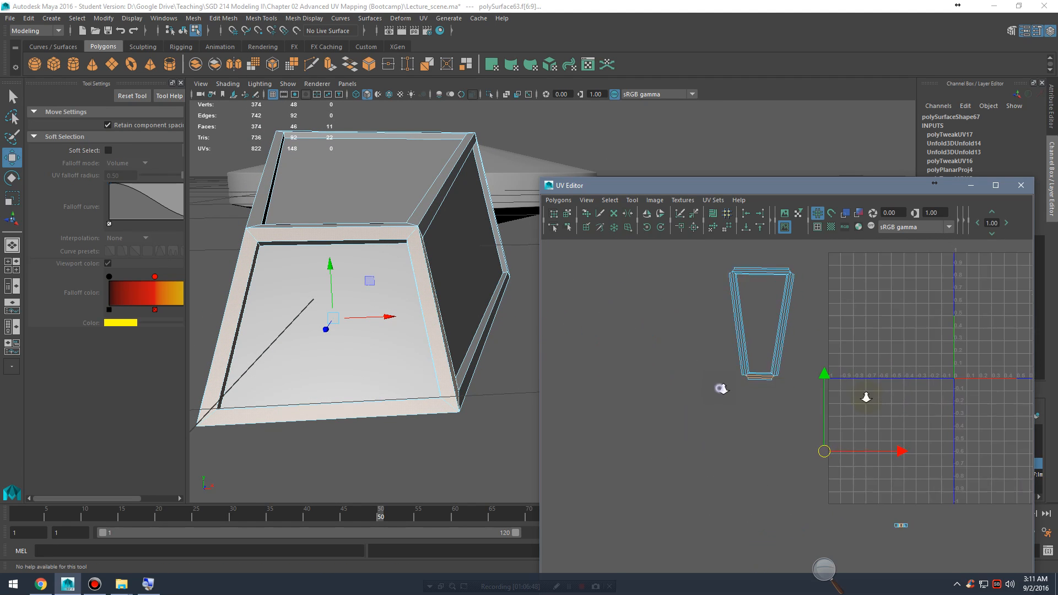
right_click_drag(866, 397, 901, 396, "alt")
middle_click_drag(901, 396, 854, 386, "alt")
left_click_drag(475, 297, 468, 302, "alt")
left_click(389, 162)
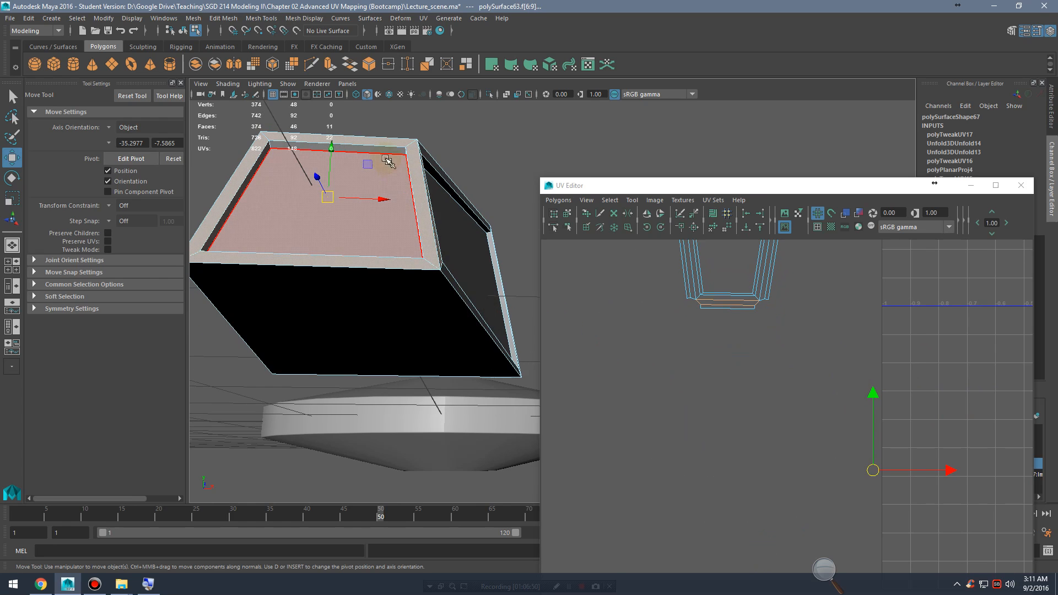
left_click(382, 150)
key("ctrl+z")
key("ctrl+z")
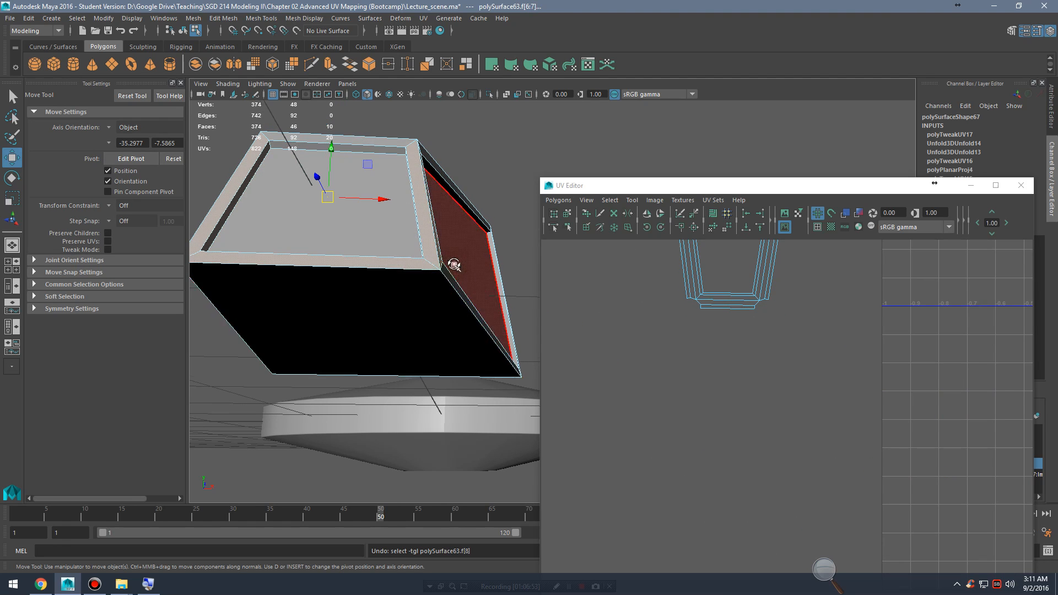
Step: Apply a Camera-Based UV projection to the small end's frame faces and move the shell outside the UV grid
left_click_drag(454, 266, 408, 276, "alt")
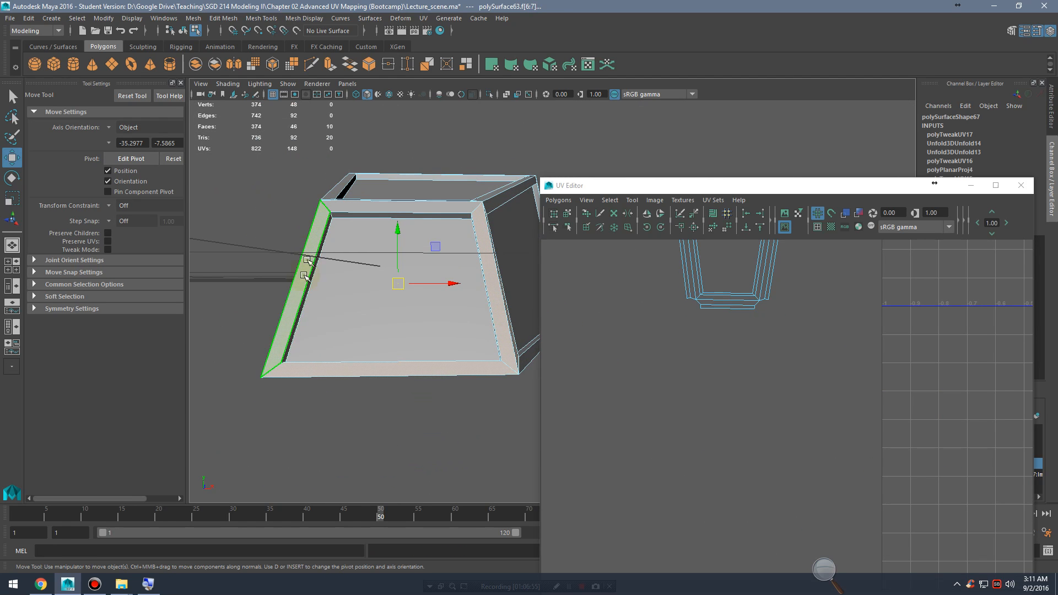
left_click_drag(425, 232, 433, 243, "alt")
left_click(423, 18)
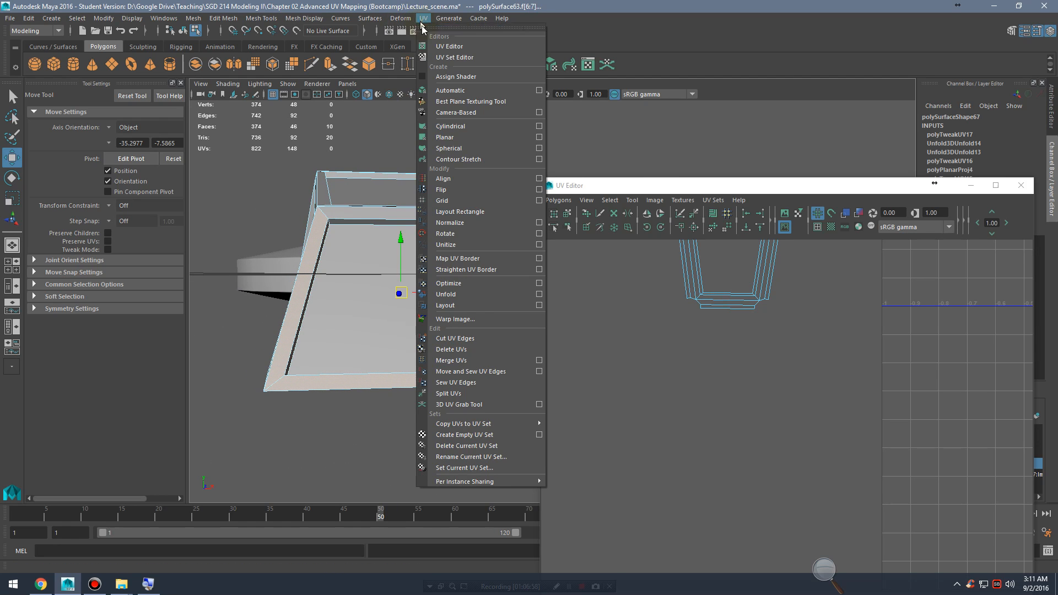
left_click(456, 112)
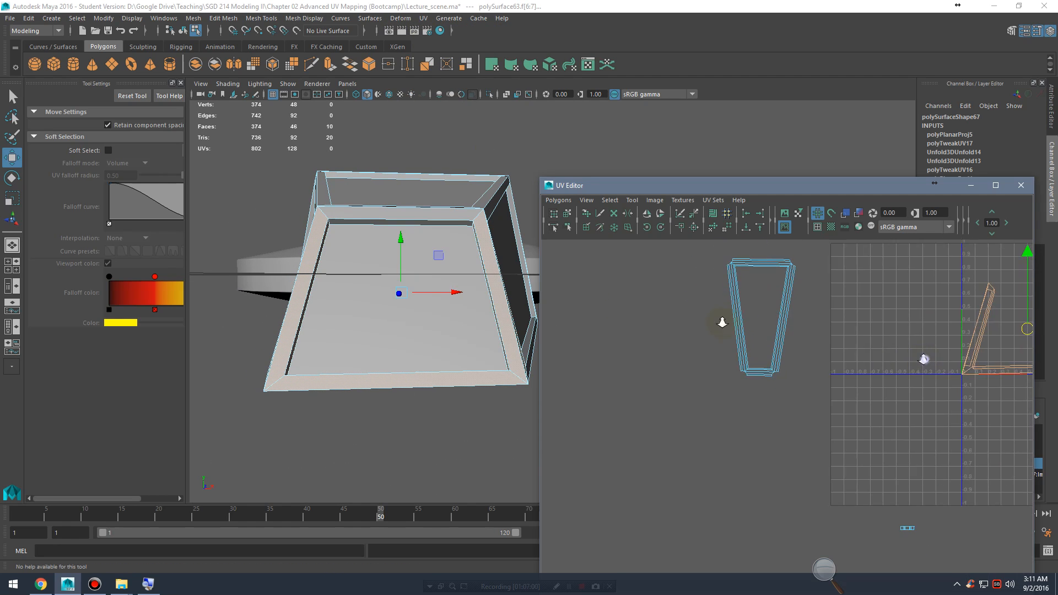
left_click_drag(755, 367, 632, 452)
Step: Select all UVs of the small-end frame shell, unfold them and rotate the shell until its long strip is level
right_click_drag(664, 438, 588, 424)
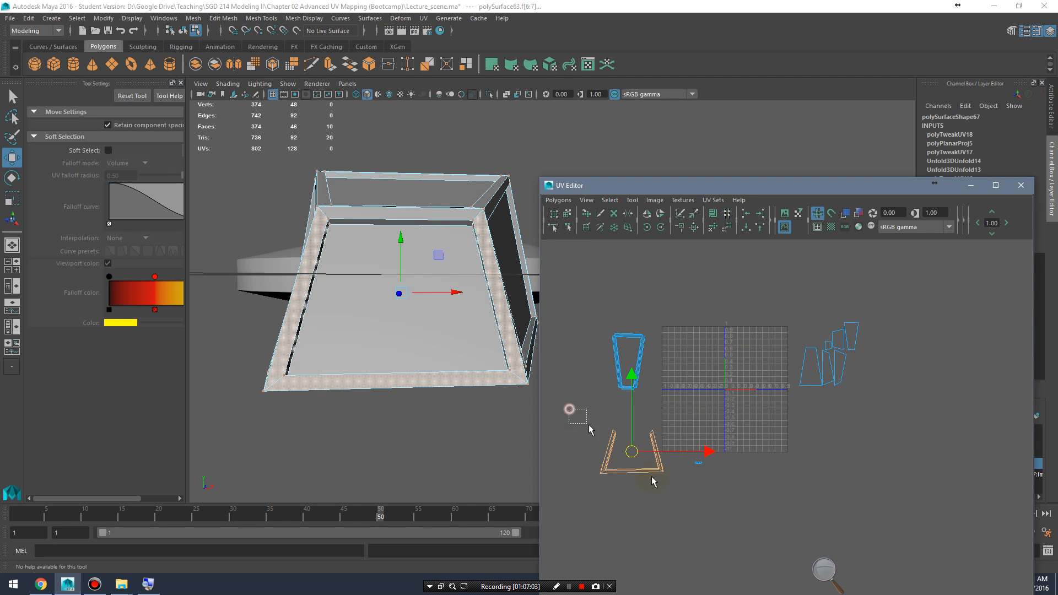
left_click(716, 231)
scroll(678, 430, "down", 3)
key("e")
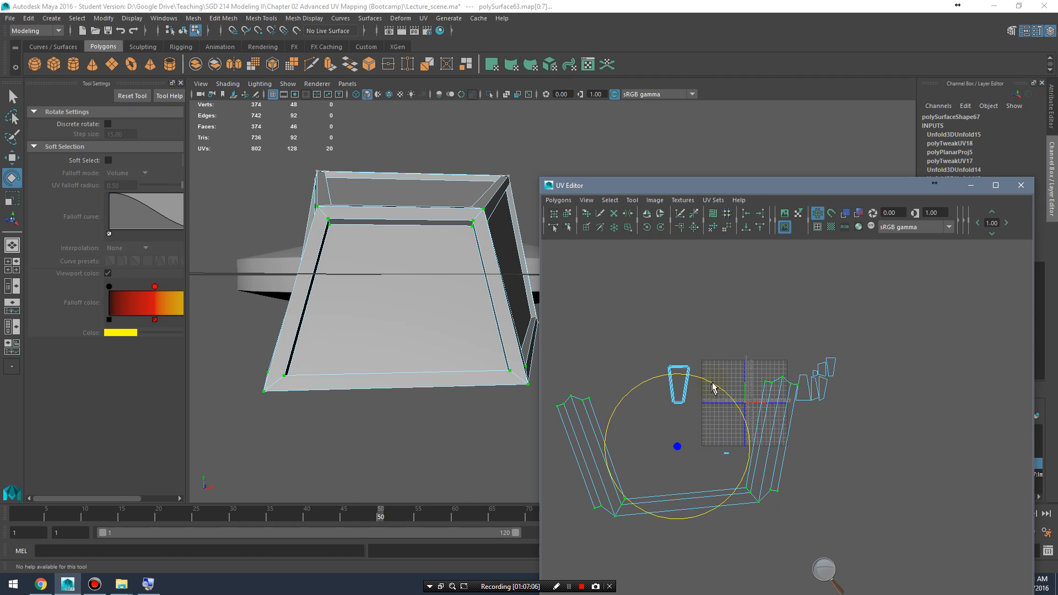
left_click_drag(712, 388, 729, 399)
Step: Scale the small-end frame shell down and place it just beneath the top frame shell
key("r")
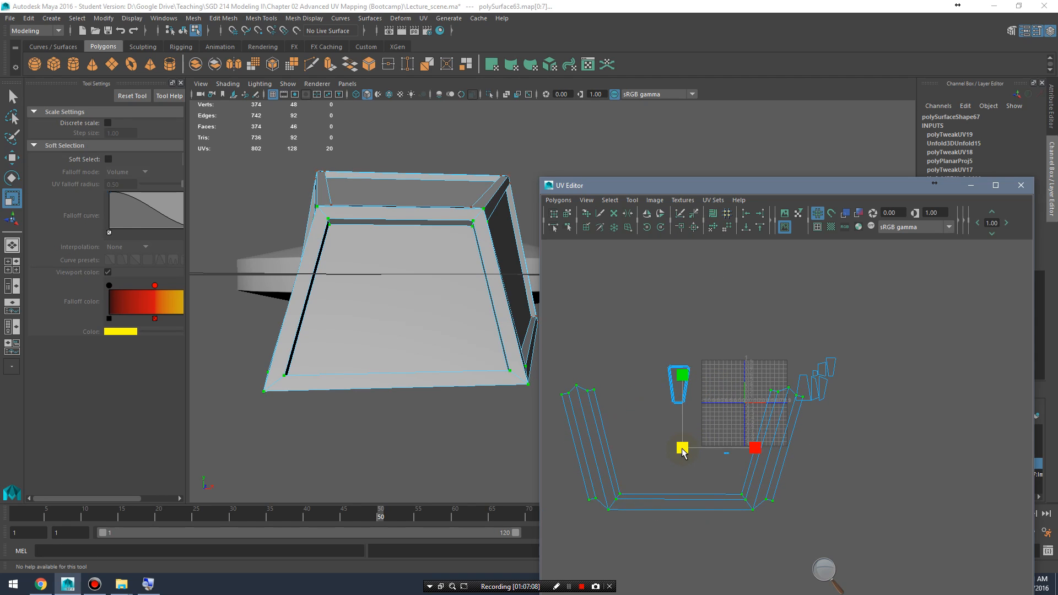
left_click_drag(682, 451, 620, 454)
key("w")
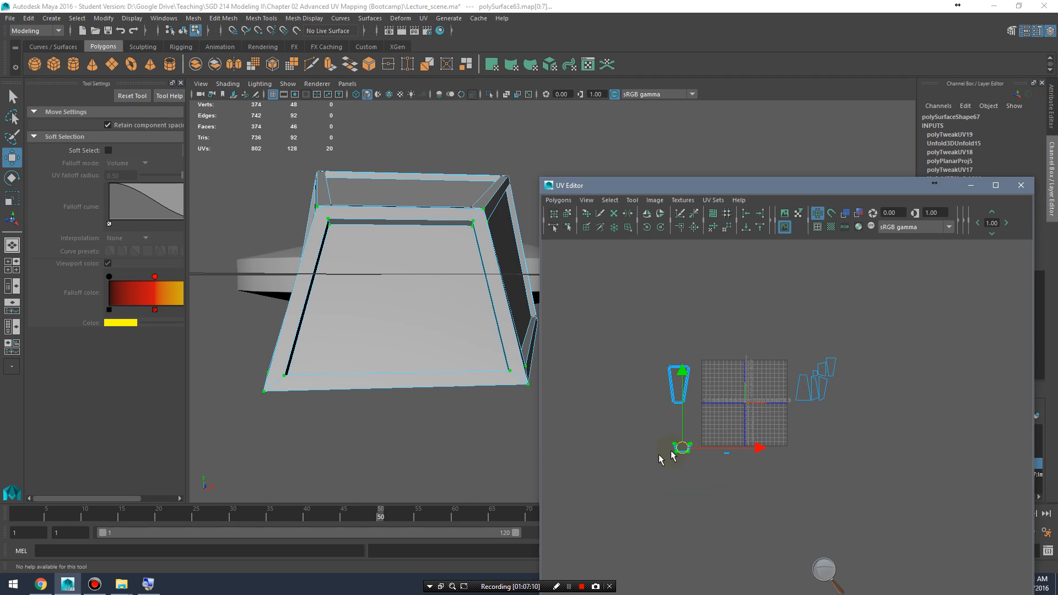
left_click_drag(686, 445, 679, 423)
Step: Select the faces of the leftover shell and deselect the lower side strips, keeping only the large end's frame
left_click_drag(508, 326, 461, 334, "alt")
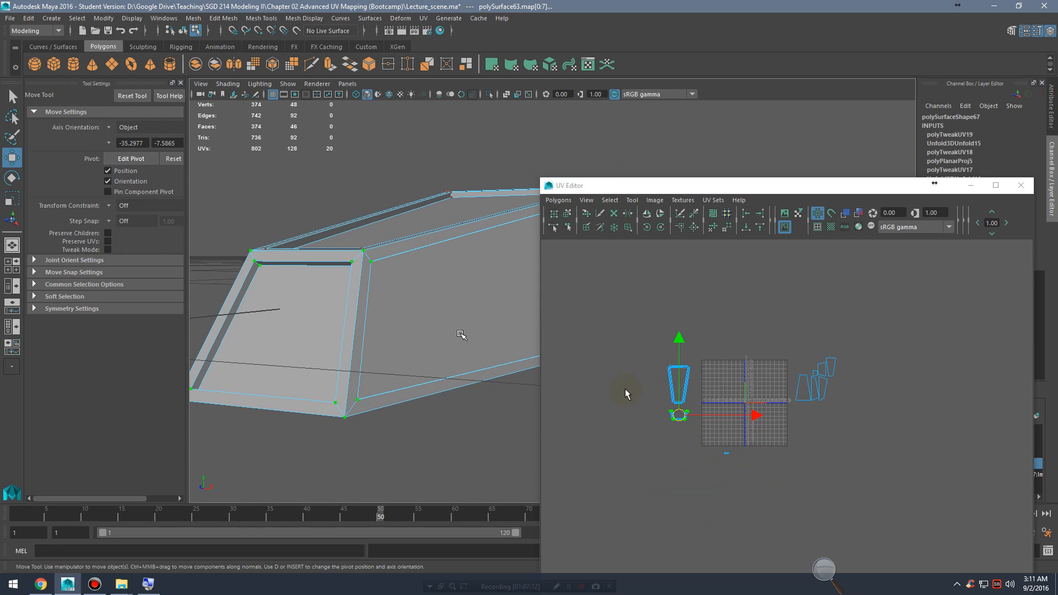
left_click_drag(692, 442, 759, 487)
middle_click_drag(444, 323, 423, 346, "alt")
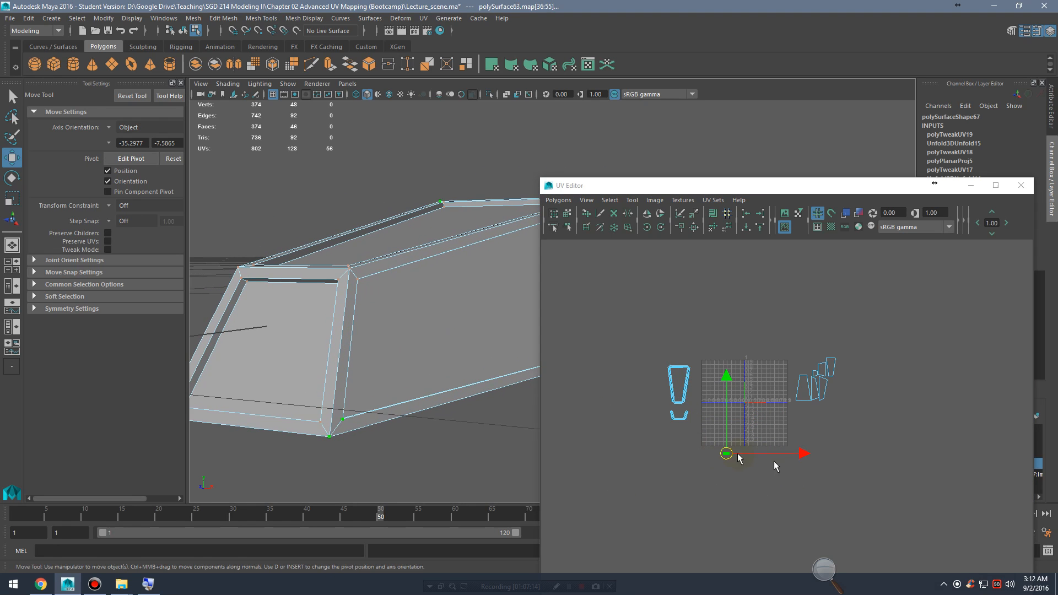
right_click_drag(738, 454, 739, 485)
left_click_drag(700, 443, 764, 472)
middle_click_drag(449, 363, 423, 366, "alt")
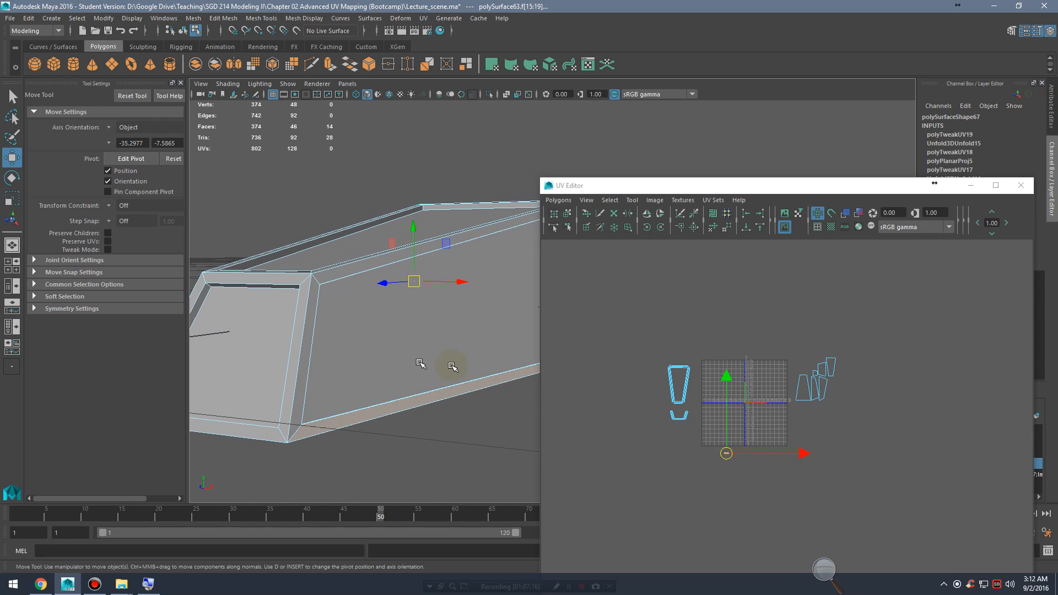
left_click_drag(447, 366, 554, 392, "alt")
middle_click_drag(553, 392, 475, 393, "alt")
left_click_drag(392, 389, 551, 348, "ctrl")
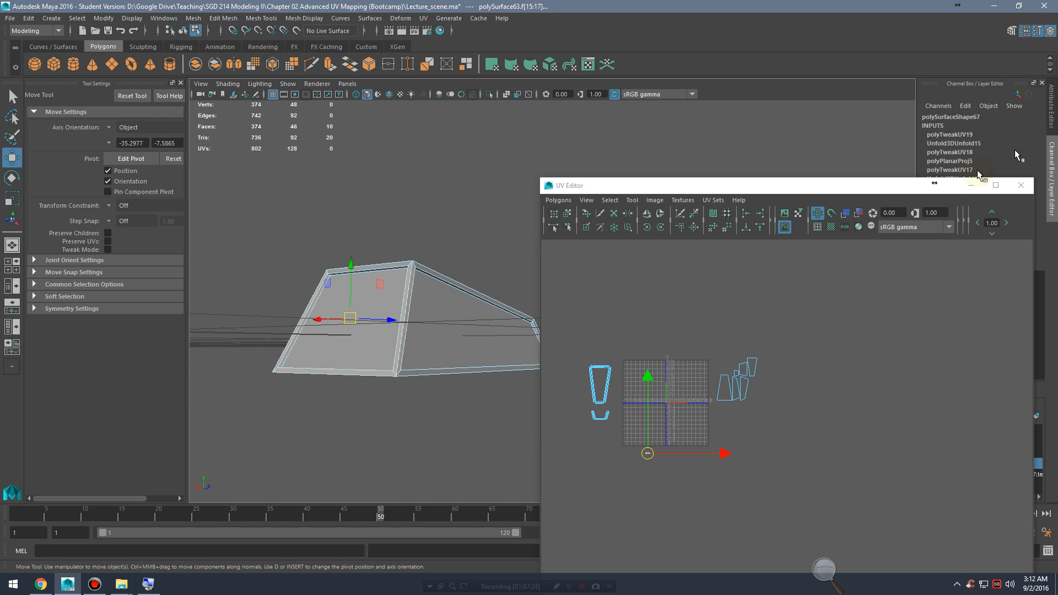
Step: Display the block in wireframe and check the selected frame faces around its large end
left_click(971, 186)
mouse_move(685, 292)
left_mouse_down("alt")
mouse_move(484, 326)
mouse_move(598, 306)
left_mouse_up("alt")
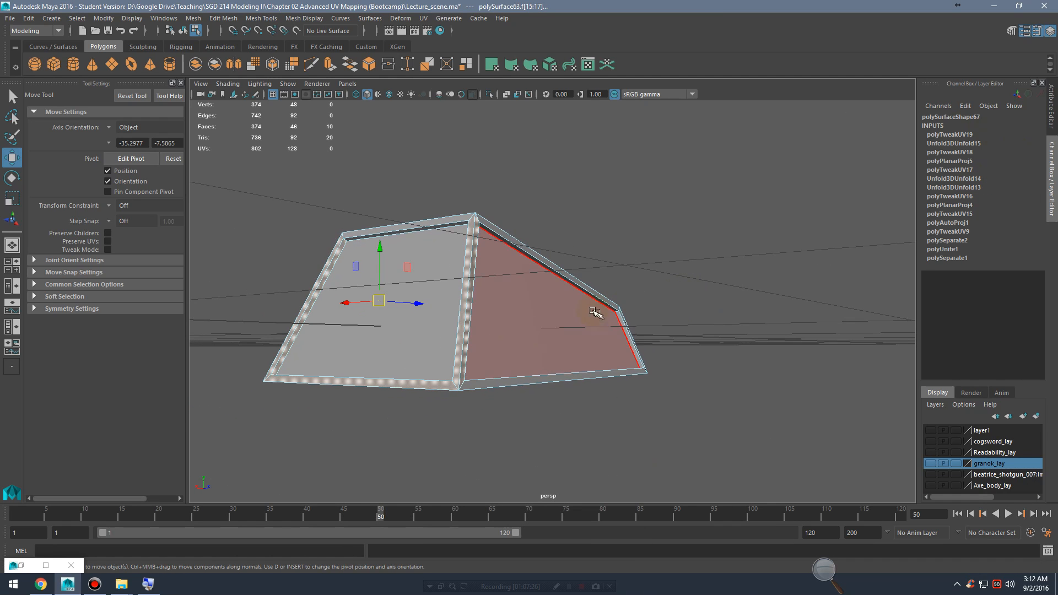
key("alt+x")
left_click_drag(495, 342, 441, 386, "alt")
left_click_drag(635, 309, 515, 335, "alt")
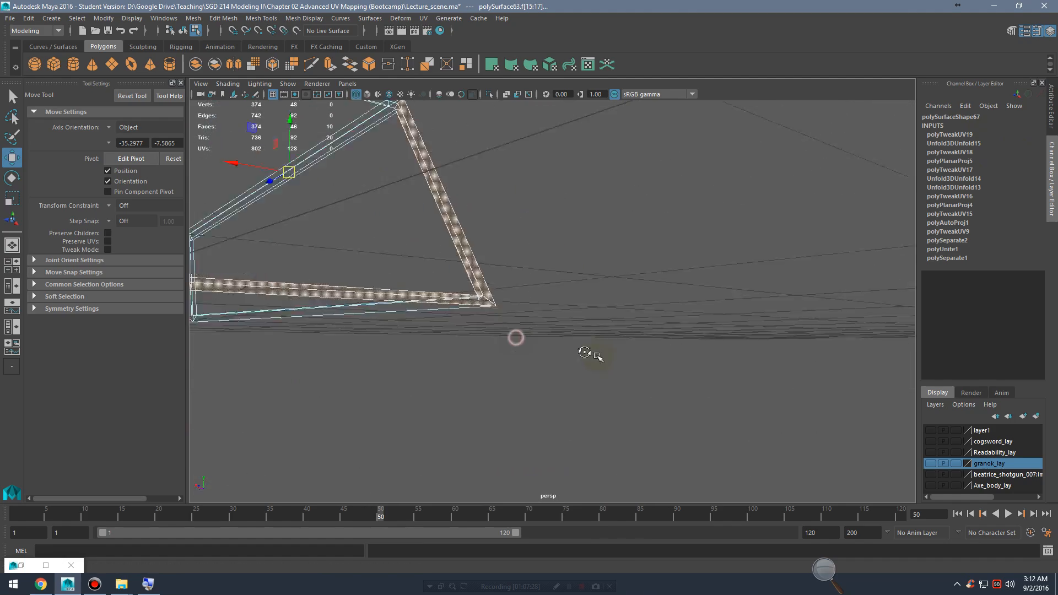
middle_click_drag(639, 297, 793, 390, "alt")
left_click_drag(793, 391, 538, 331, "alt")
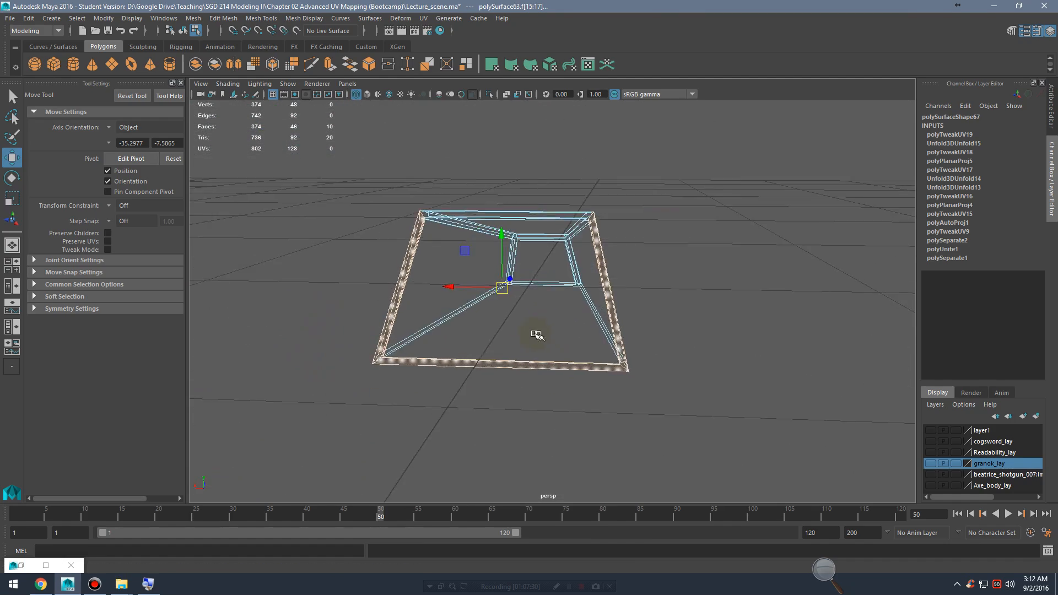
right_click_drag(538, 331, 619, 347, "alt")
left_click_drag(618, 347, 380, 419, "alt")
left_click(45, 568)
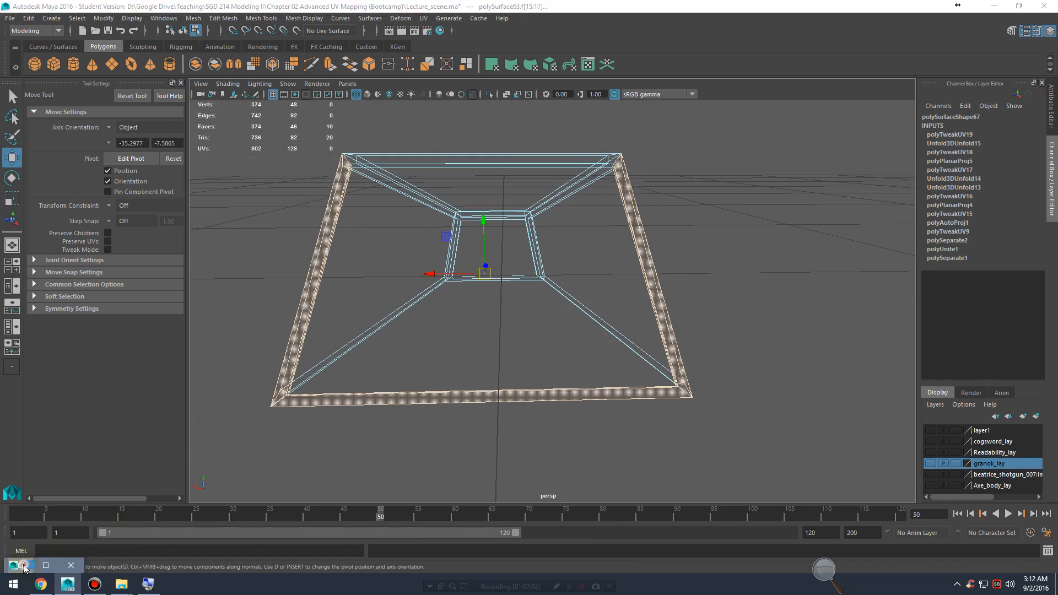
Step: Apply a Camera-Based UV projection to the large end's frame faces and move the shell below the UV grid
left_click_drag(484, 342, 385, 345, "alt")
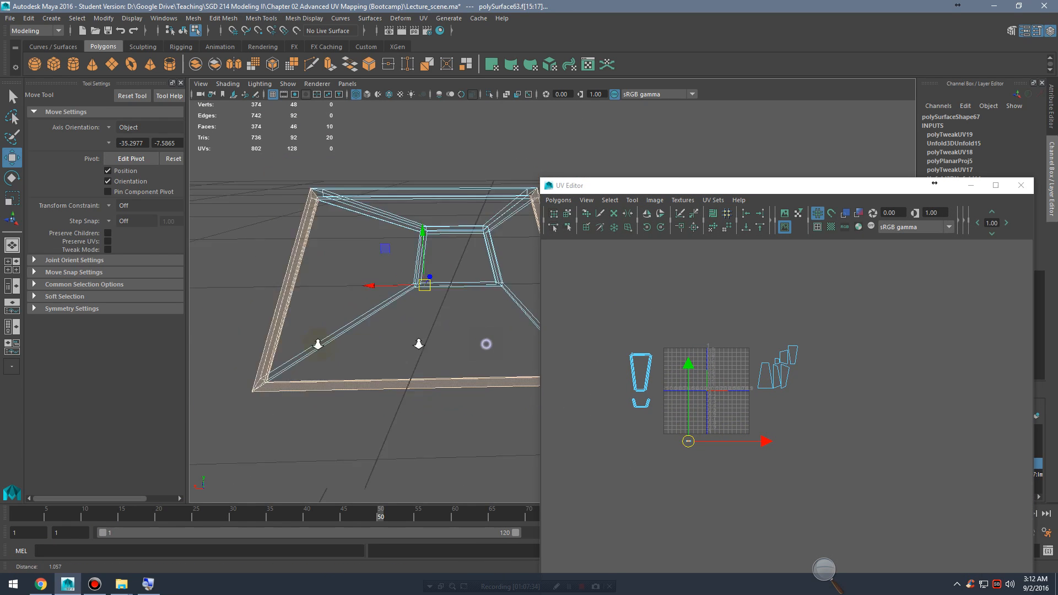
right_click_drag(385, 345, 366, 326, "alt")
left_click_drag(366, 325, 387, 325, "alt")
middle_click_drag(388, 326, 407, 329, "alt")
left_click_drag(407, 330, 418, 331, "alt")
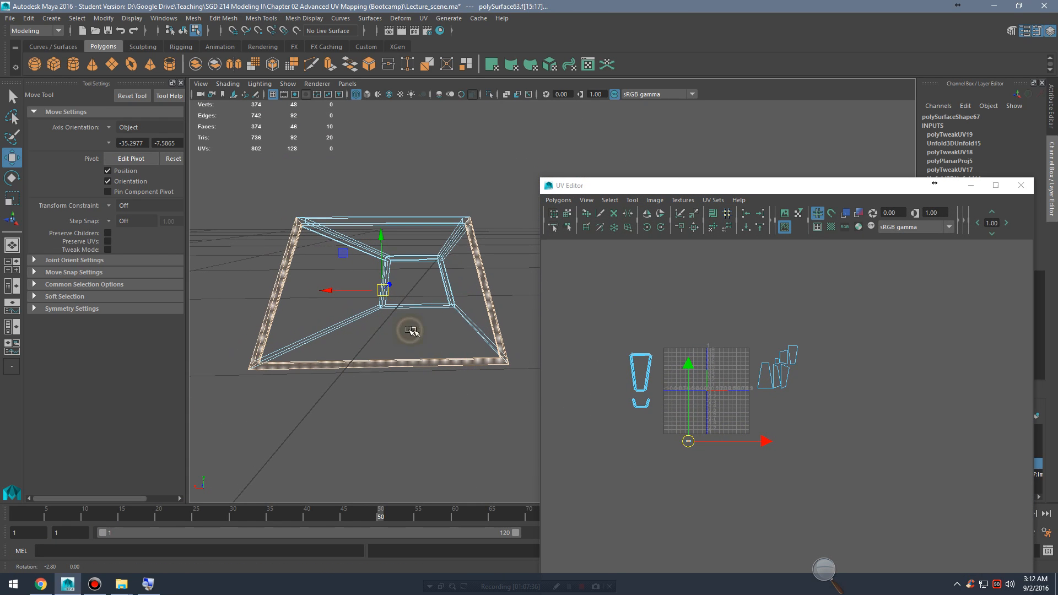
left_click(455, 268)
left_click(424, 18)
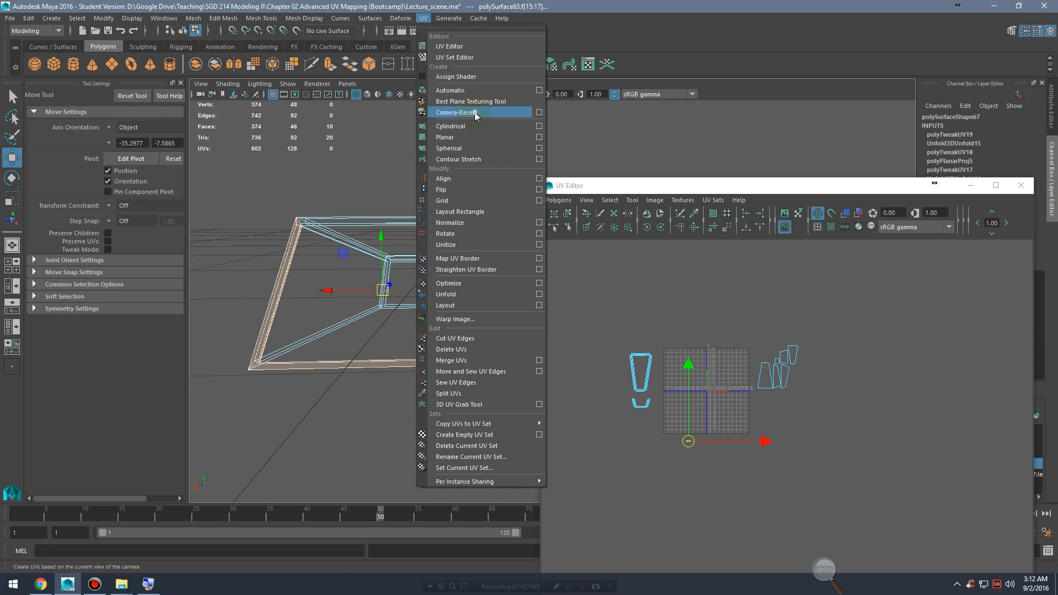
left_click(477, 137)
right_click_drag(723, 378, 707, 364)
left_click_drag(746, 395, 741, 453)
Step: Move the panel shells and the two finished frame shells farther away from the UV grid on opposite sides
left_click_drag(753, 327, 817, 401)
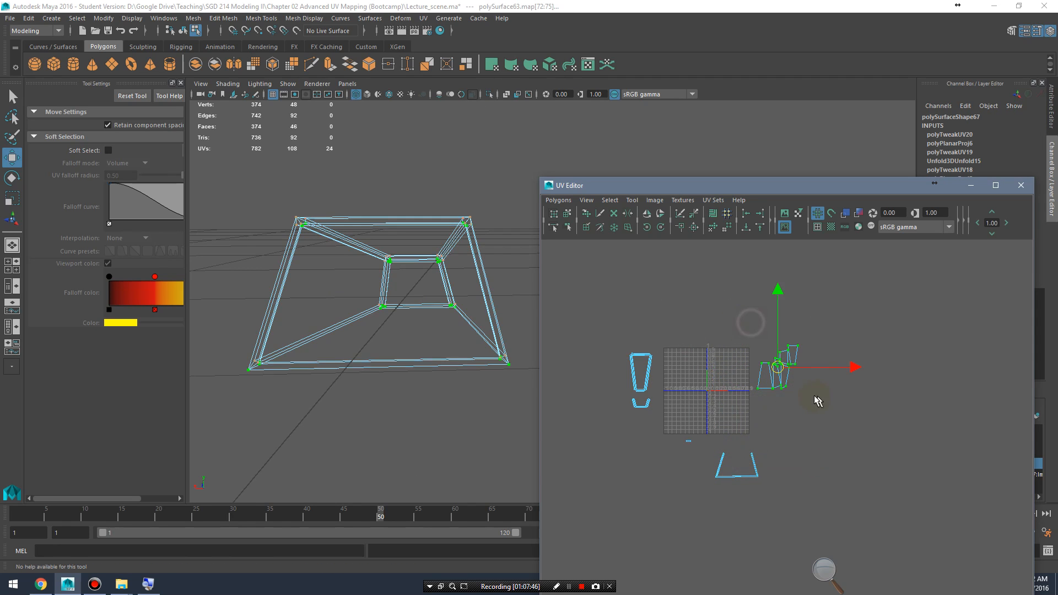
left_click_drag(777, 367, 804, 354)
left_click_drag(606, 371, 653, 415)
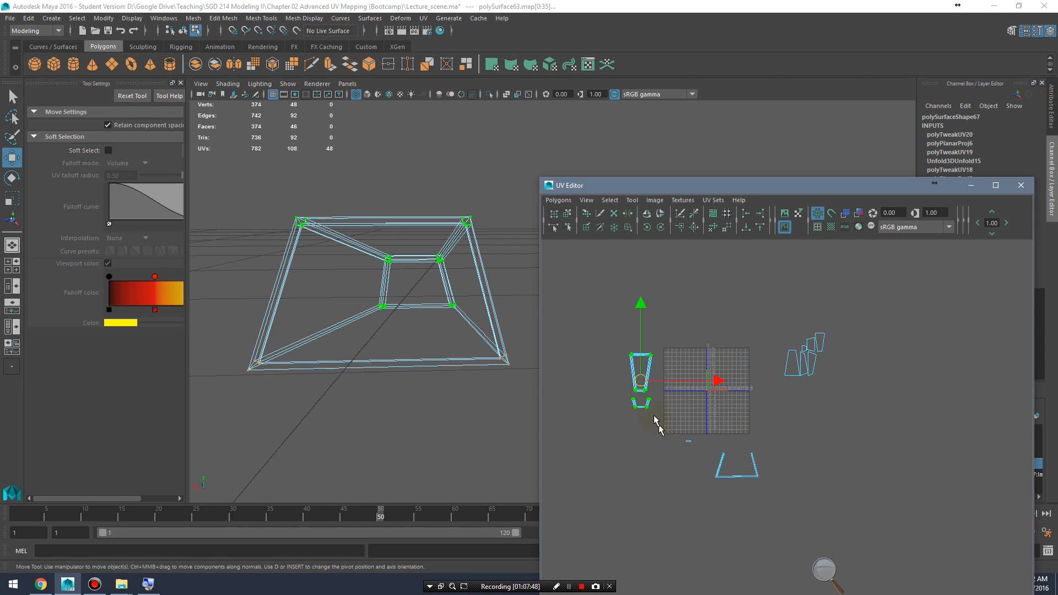
left_click_drag(639, 373, 623, 374)
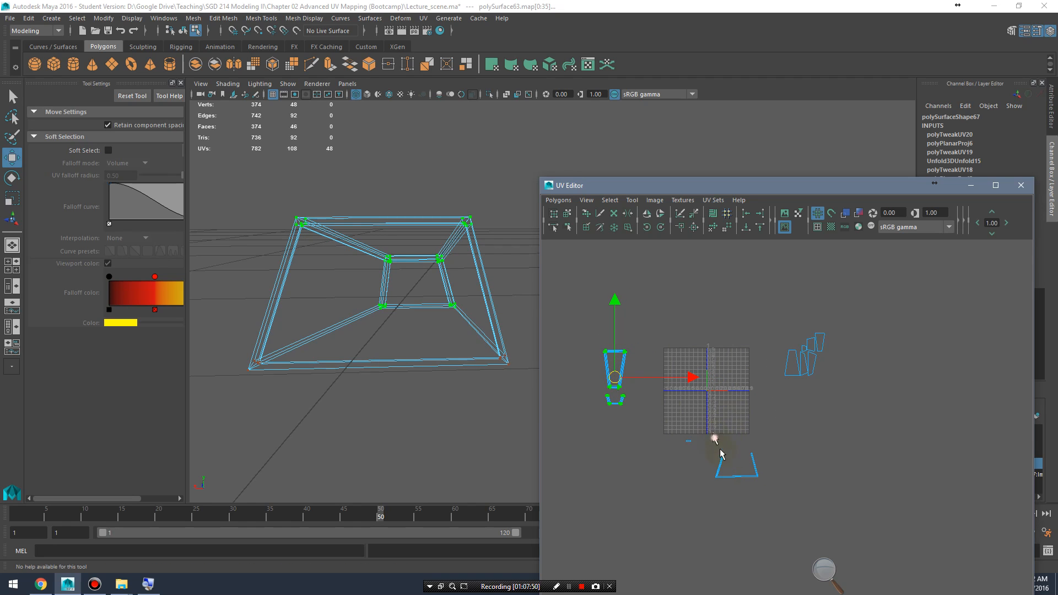
Step: Move the large end's frame shell onto the UV grid, unfold it, and place it beside the grid near the finished frame shells
left_click_drag(721, 454, 730, 377)
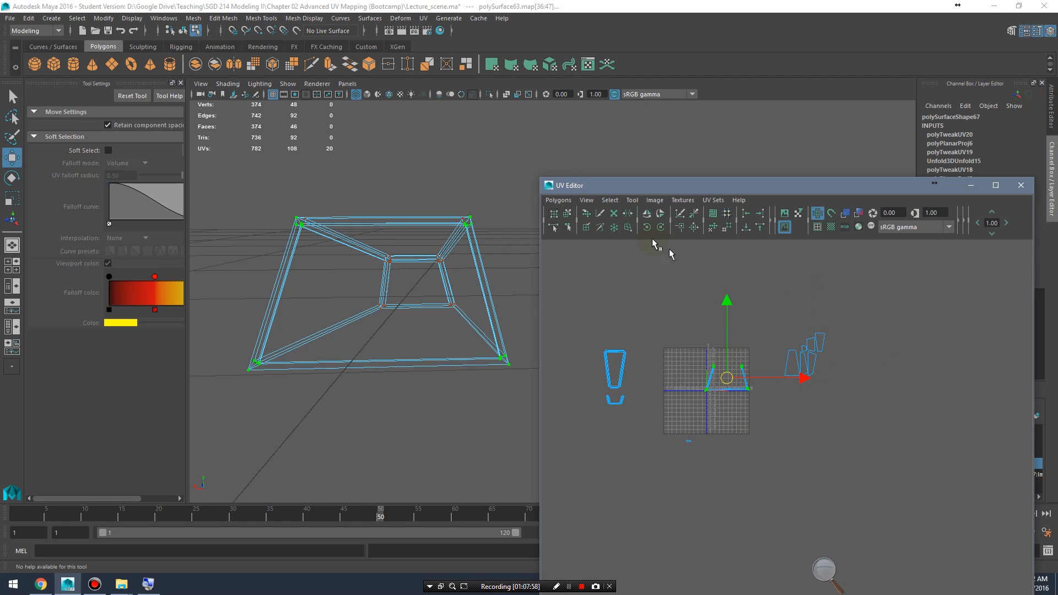
left_click(714, 227)
left_click_drag(731, 380, 623, 431)
Step: Rotate the unfolded frame shell upright, scale it down to match the other frames, and place it directly beneath them
key("e")
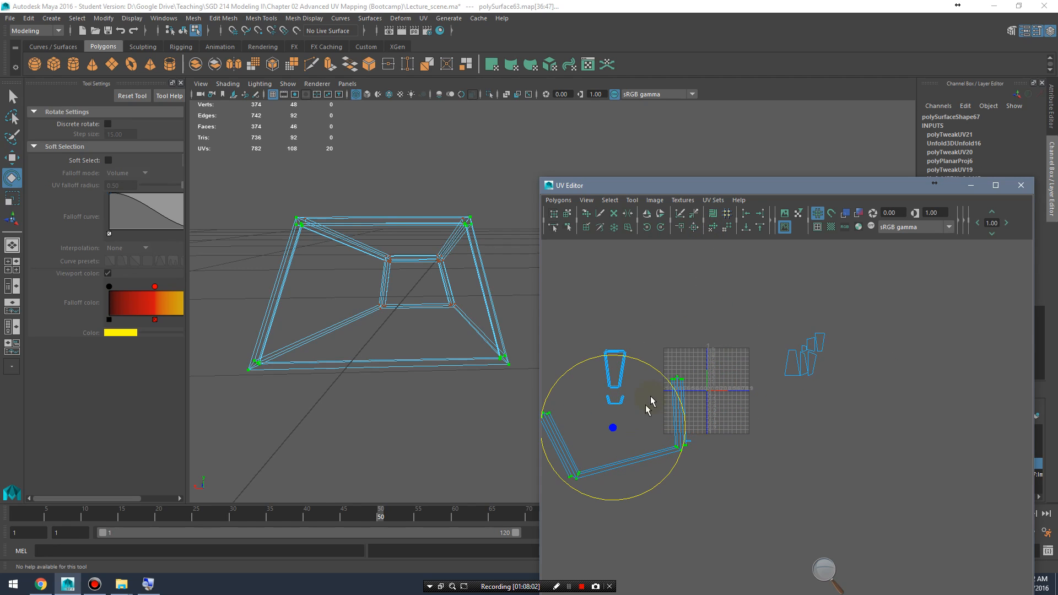
left_click(663, 374)
key("ctrl+z")
left_click_drag(660, 374, 672, 386)
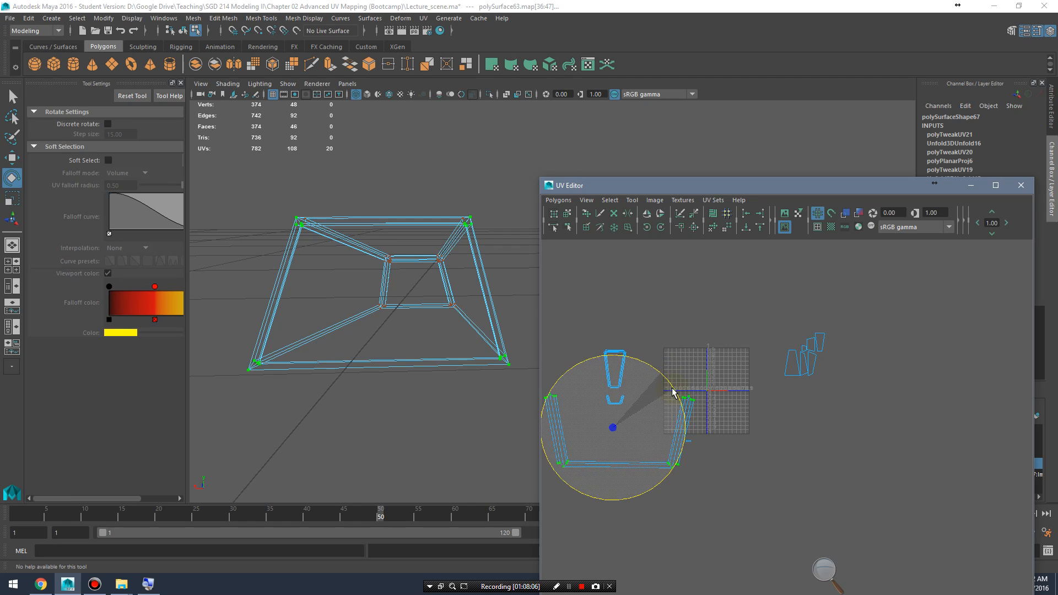
key("r")
left_click_drag(619, 431, 613, 411)
key("w")
key("e")
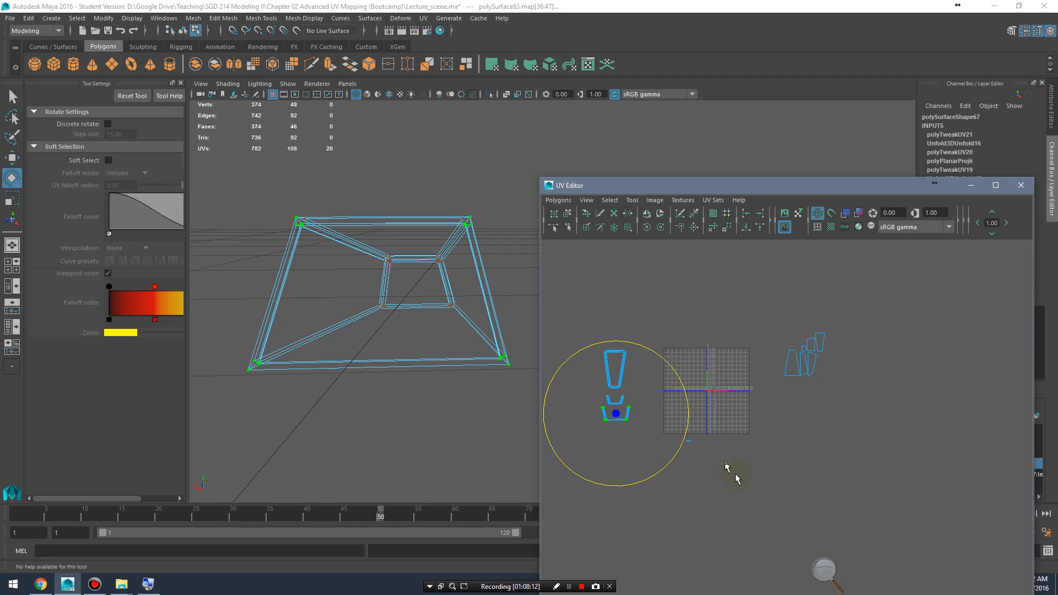
left_click_drag(677, 421, 676, 421)
Step: Select the block's lower side strip faces and apply a Camera-Based UV projection from a low side view
right_click_drag(701, 431, 701, 462)
left_click_drag(662, 418, 662, 419)
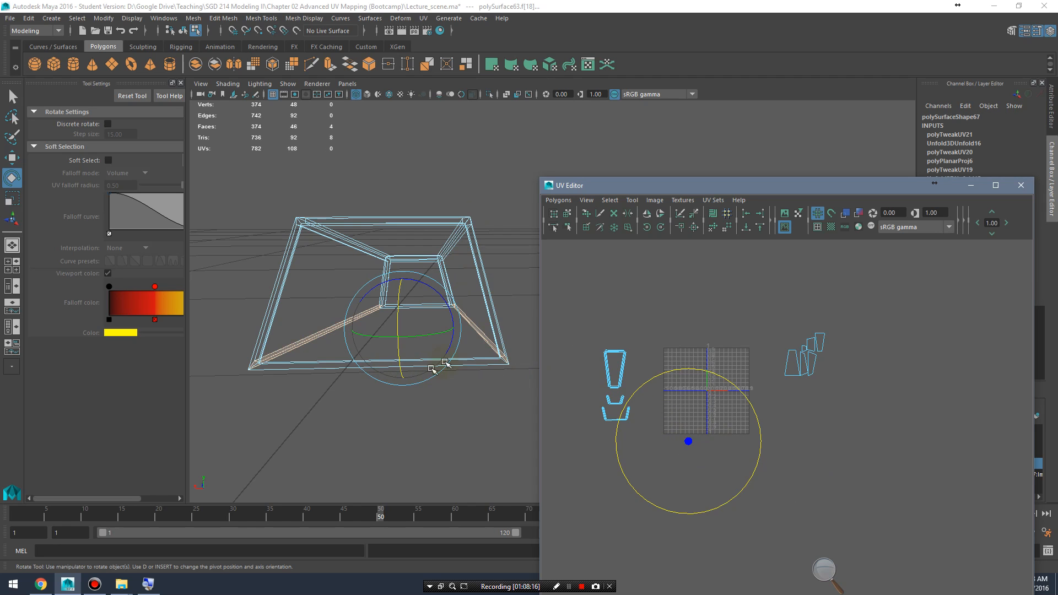
left_click_drag(464, 281, 419, 297, "alt")
left_click(422, 18)
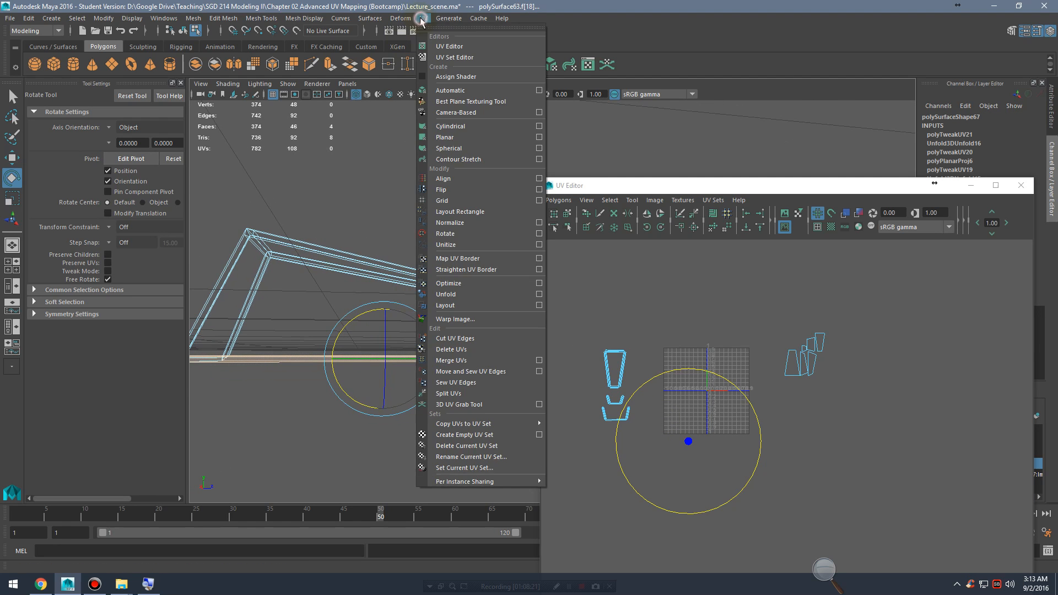
left_click(470, 111)
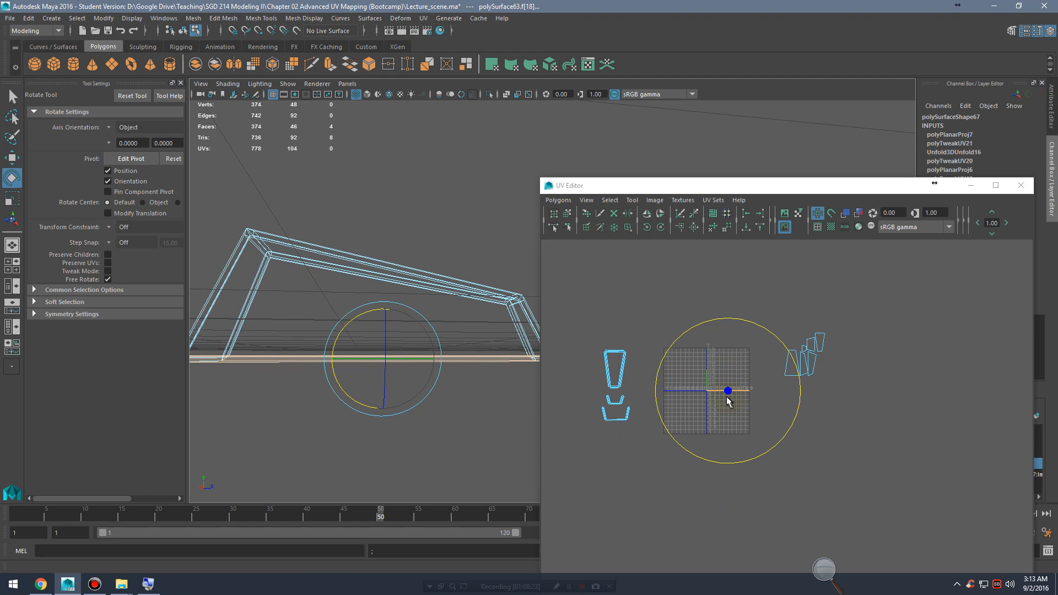
Step: Select the UVs of the projected side strips and unfold them
key("q")
right_click_drag(717, 382, 740, 379)
left_click_drag(761, 416, 762, 416)
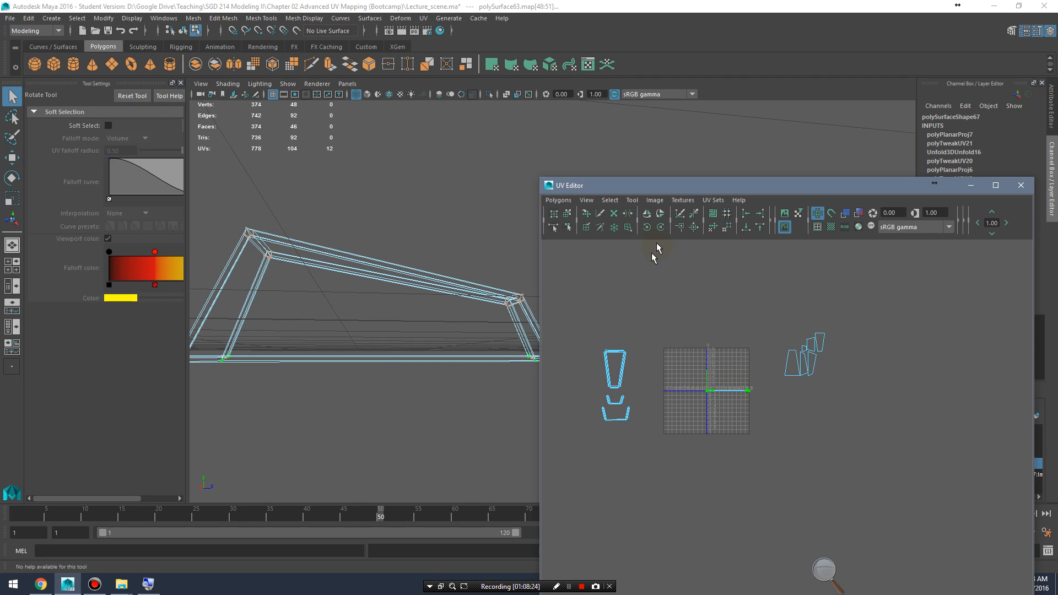
left_click(711, 225)
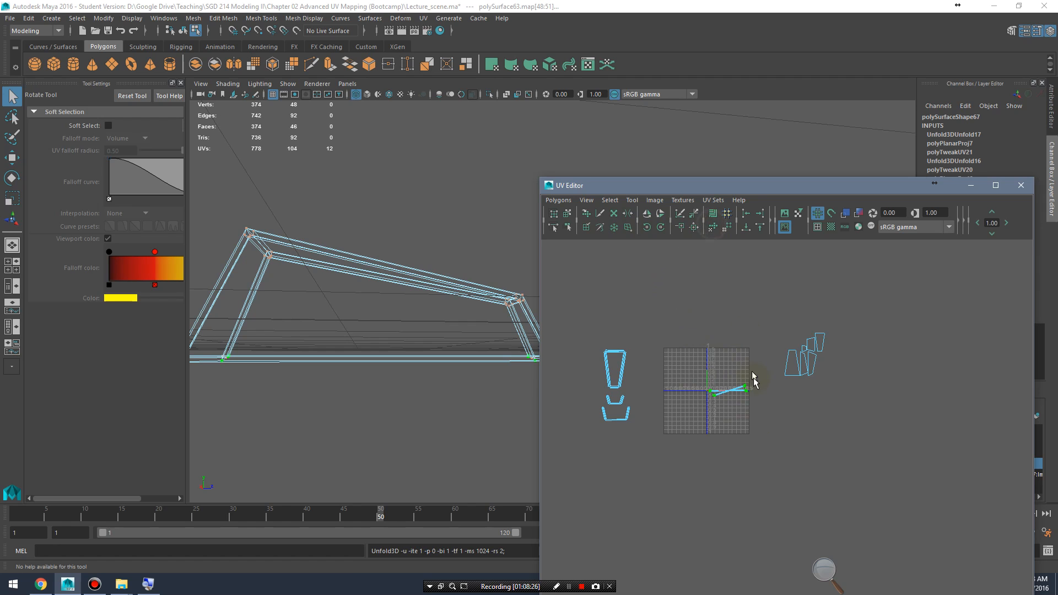
Step: Select the slanted side strip shell in the UV layout and rotate it to lie horizontally
right_click_drag(678, 390, 981, 465, "alt")
middle_click_drag(679, 378, 914, 503, "alt")
right_click_drag(820, 487, 928, 461, "alt")
middle_click_drag(928, 465, 867, 371, "alt")
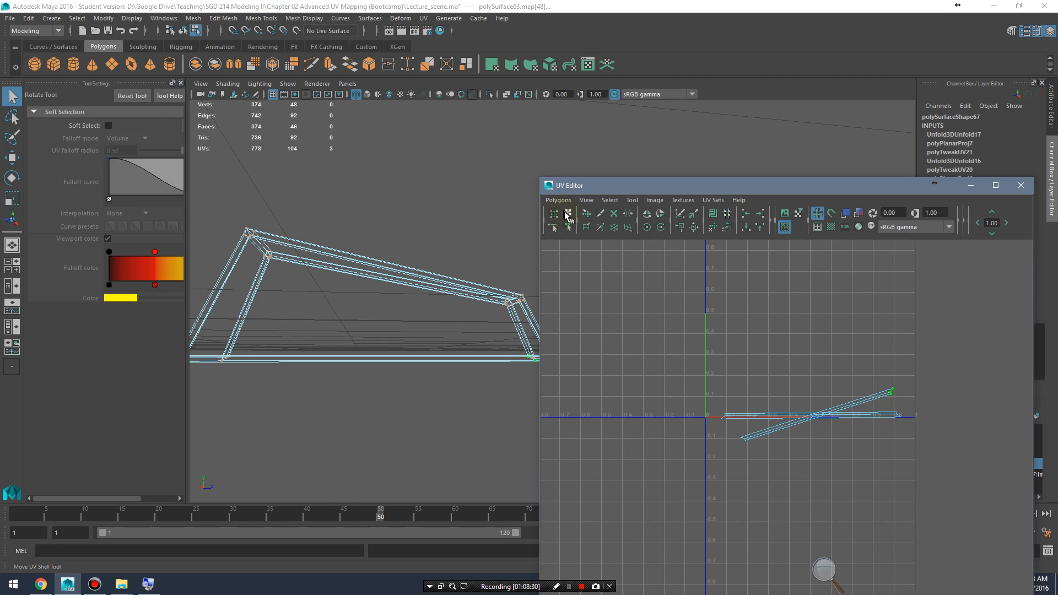
left_click(567, 215)
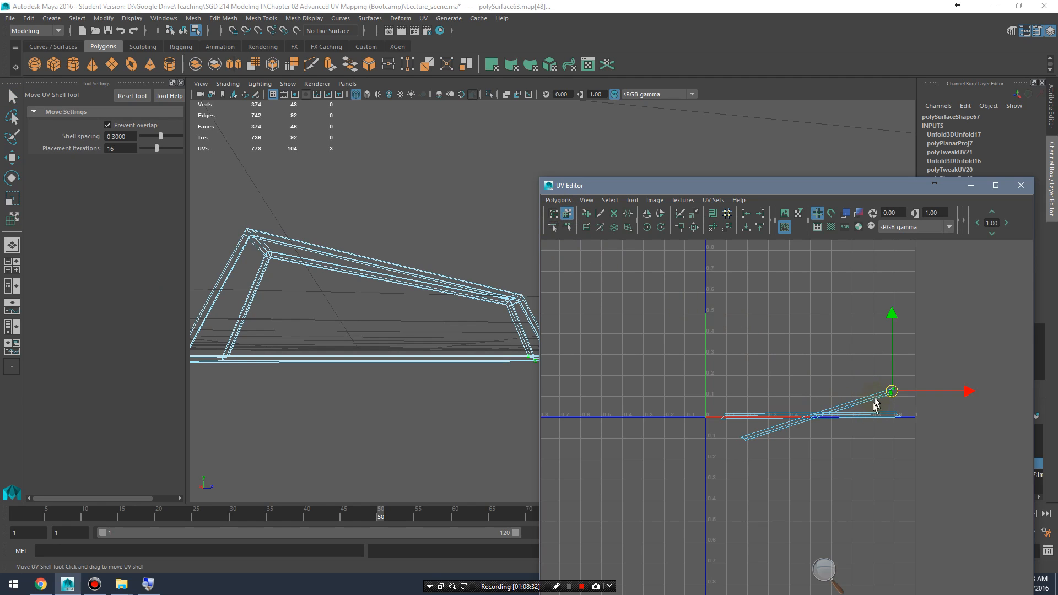
left_click(848, 364)
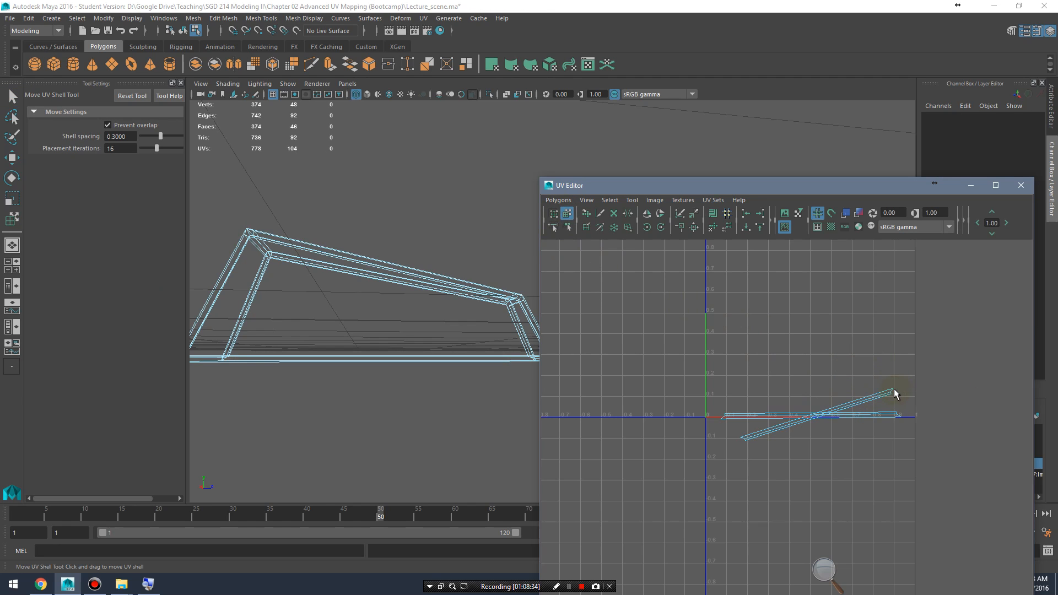
left_click(885, 389)
key("e")
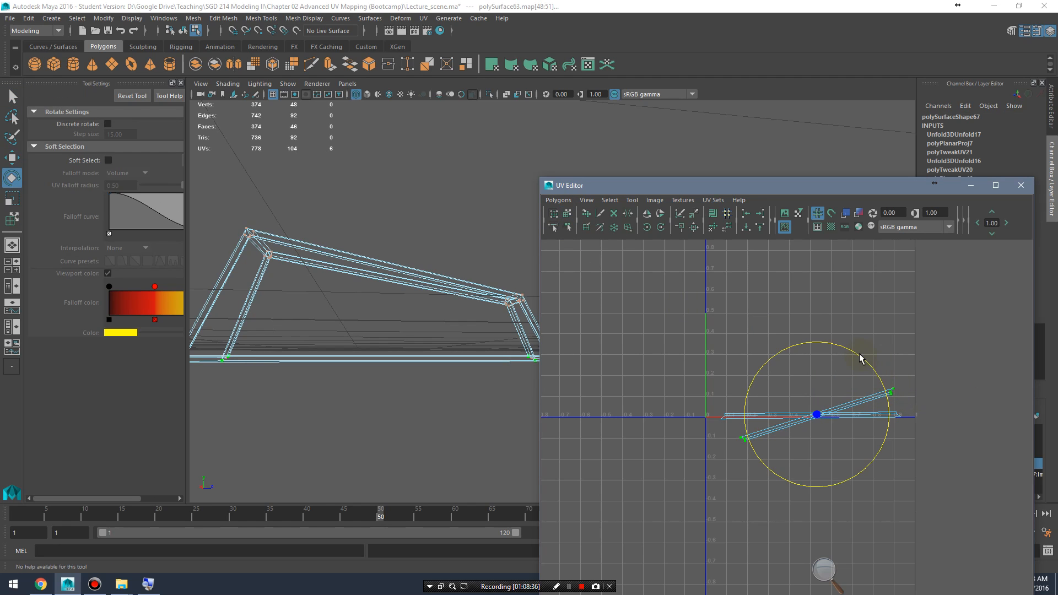
left_click_drag(862, 359, 872, 372)
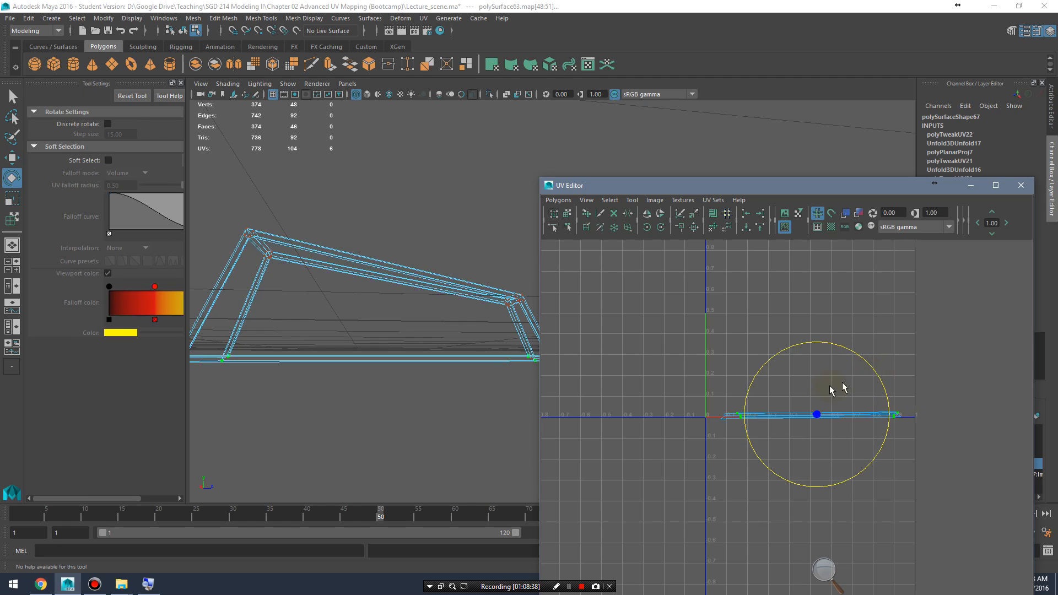
Step: Move one side strip shell slightly below the other and rotate it level
key("w")
scroll(779, 407, "down", 2)
right_click_drag(775, 422, 776, 451)
left_click(776, 423)
mouse_move(803, 422)
left_mouse_down()
mouse_move(803, 442)
mouse_move(810, 435)
left_mouse_up()
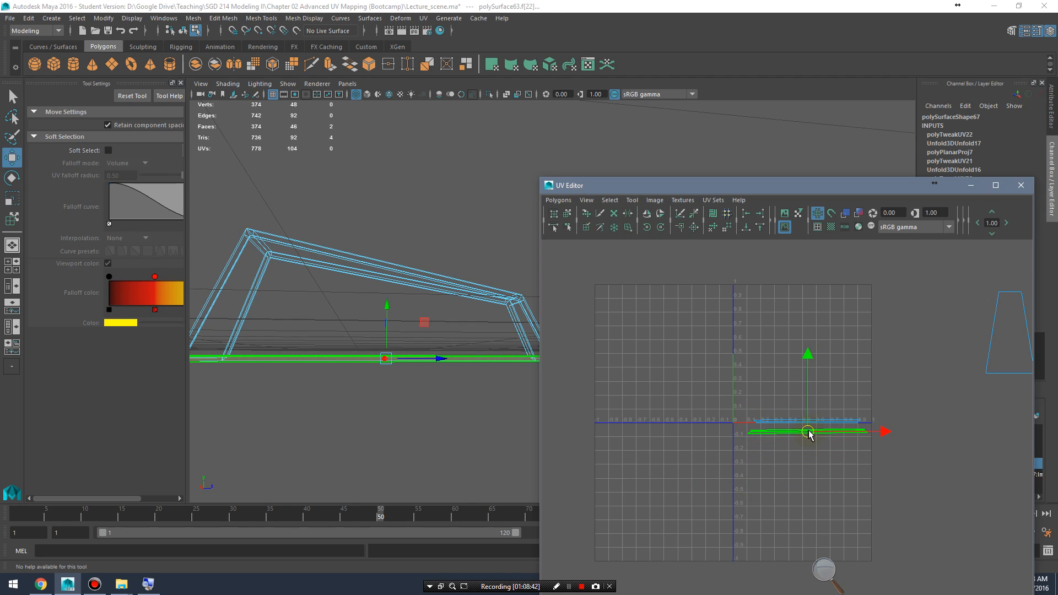
key("e")
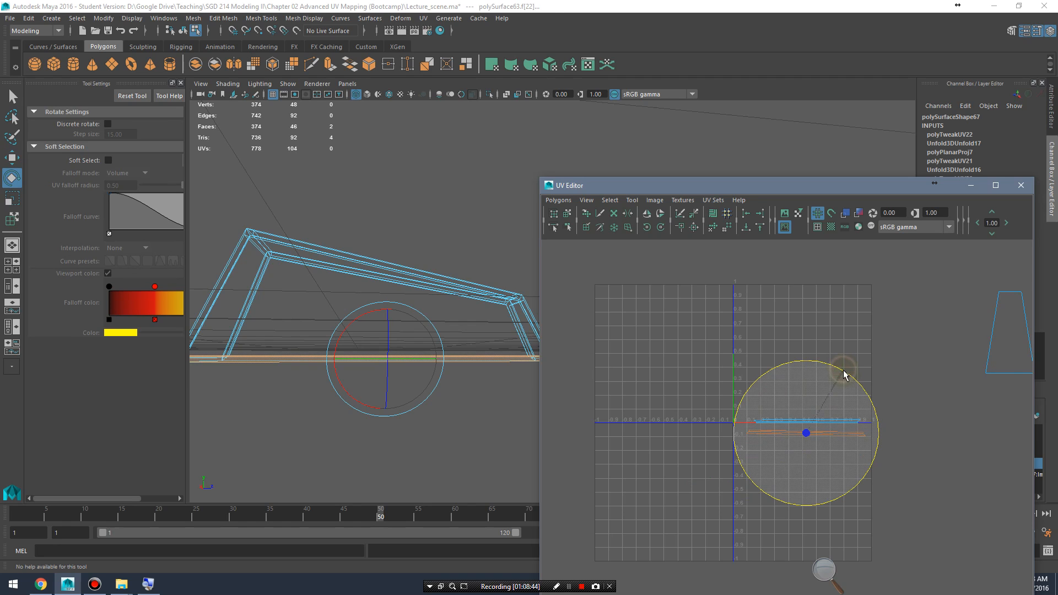
Step: Select both side strip shells and place them directly above the frame shells beside the UV grid
left_click_drag(708, 370, 880, 485)
right_click_drag(891, 477, 692, 449, "alt")
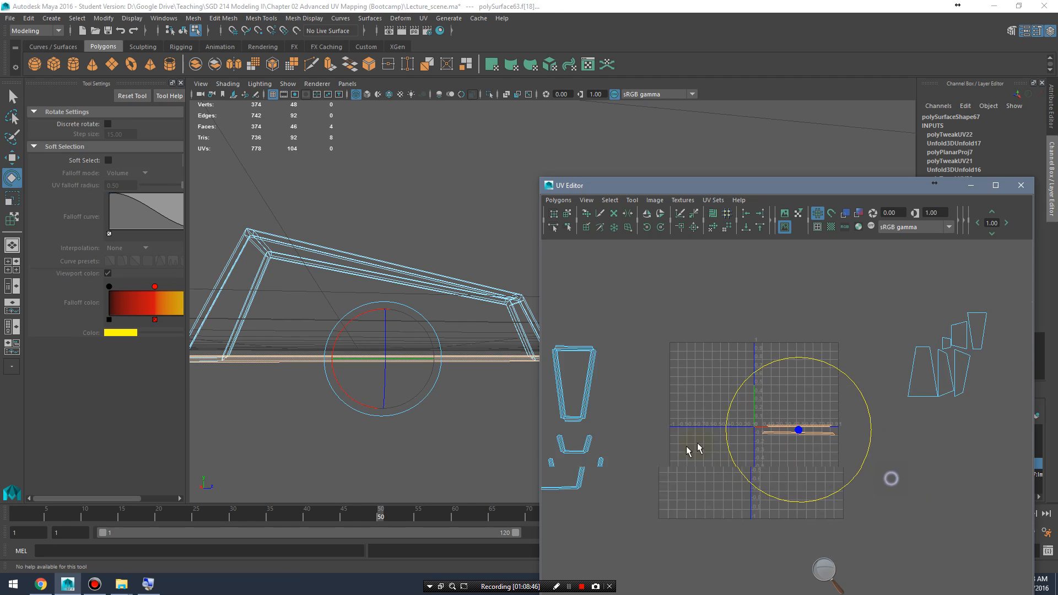
middle_click_drag(692, 448, 785, 441, "alt")
key("w")
left_click_drag(868, 419, 711, 362)
right_click_drag(872, 399, 741, 387, "alt")
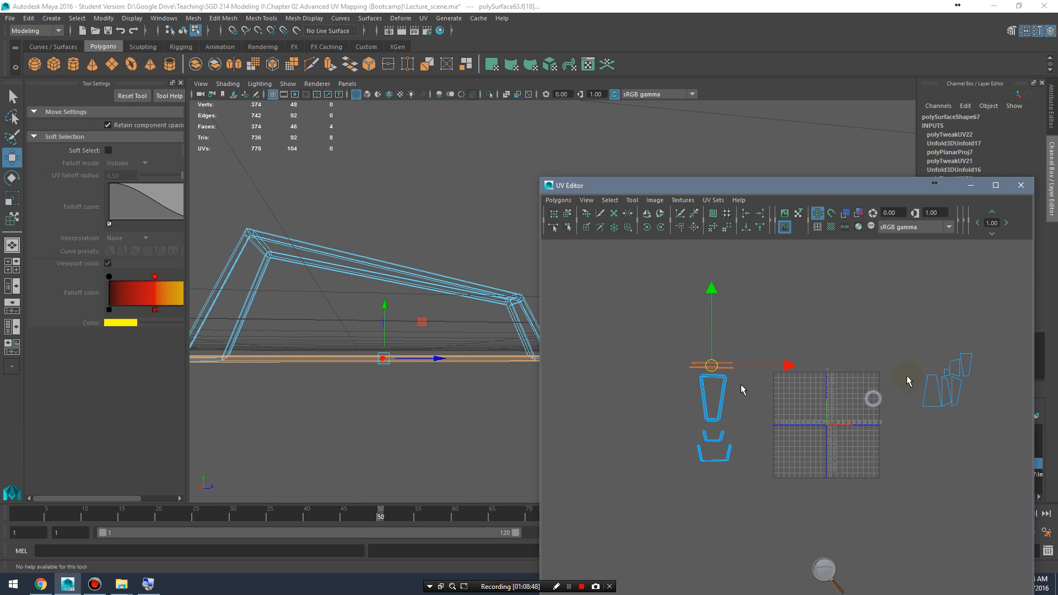
Step: Select all the panel shells and move them beneath the frame shells on the same side of the UV grid
middle_click_drag(907, 381, 796, 376, "alt")
left_click_drag(763, 316, 925, 445)
left_click_drag(839, 376, 604, 493)
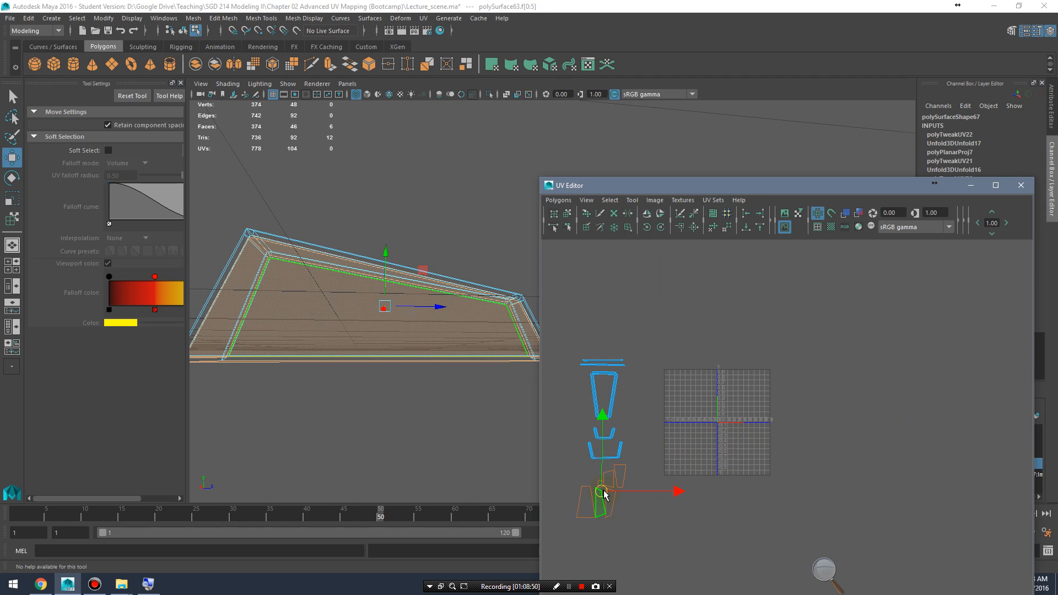
Step: Return to object selection and select the saucer body together with the tapered block to show both sets of UVs
right_click_drag(438, 295, 468, 265)
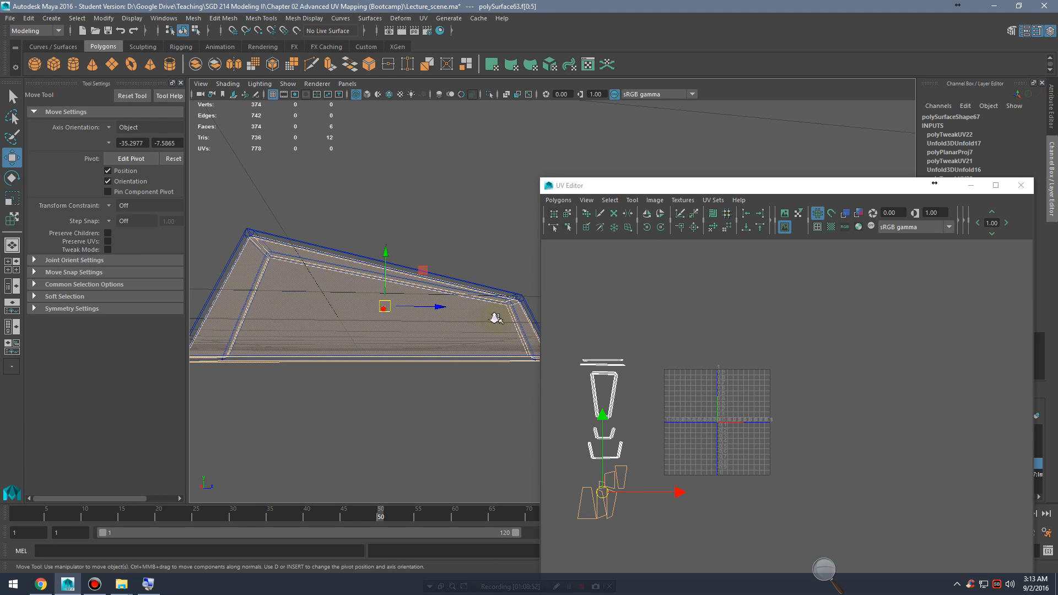
left_click_drag(493, 314, 380, 292, "alt")
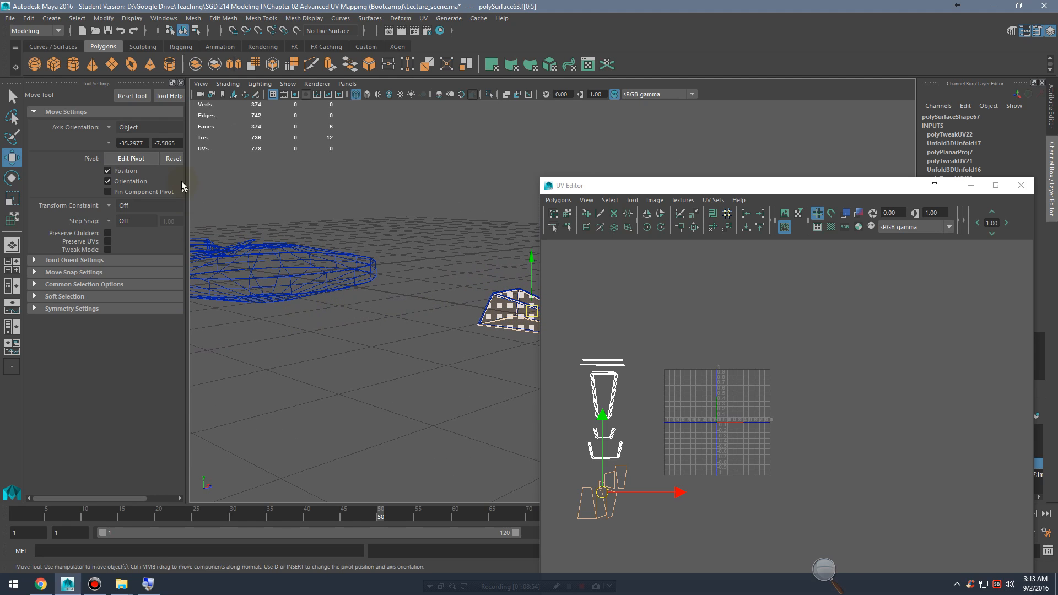
left_click(187, 191)
left_click_drag(793, 192, 818, 190)
left_click_drag(489, 243, 400, 277, "alt")
right_click_drag(400, 277, 440, 260)
middle_click_drag(510, 324, 411, 308, "alt")
left_click(480, 314, "shift")
middle_click_drag(461, 336, 525, 340, "alt")
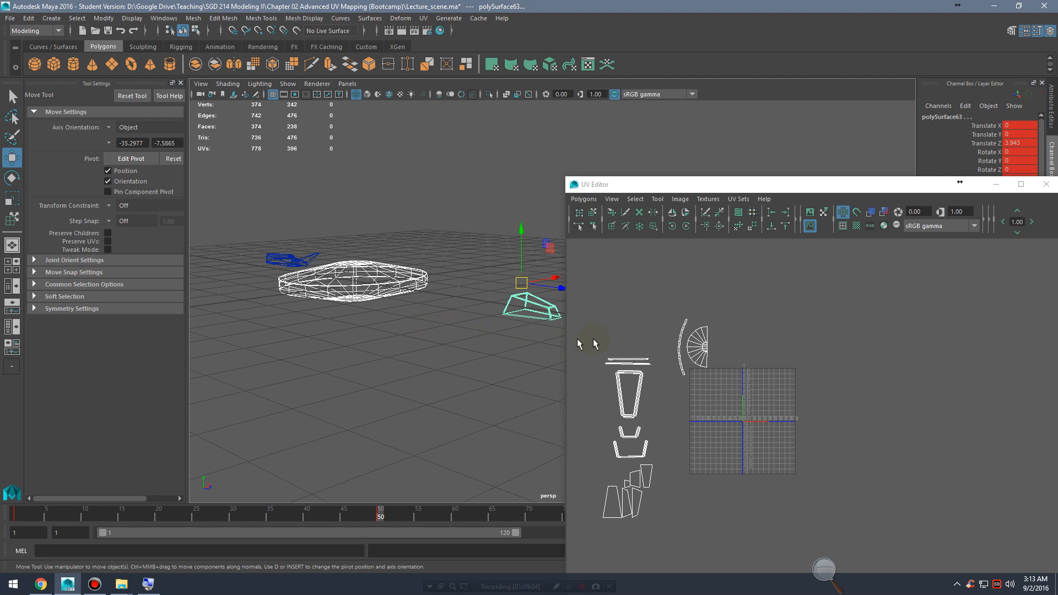
Step: Select all faces of the saucer's half-disc and rim shells and move them into the UV grid's upper positive quadrant
right_click_drag(703, 348, 902, 380, "alt")
middle_click_drag(714, 255, 769, 337, "alt")
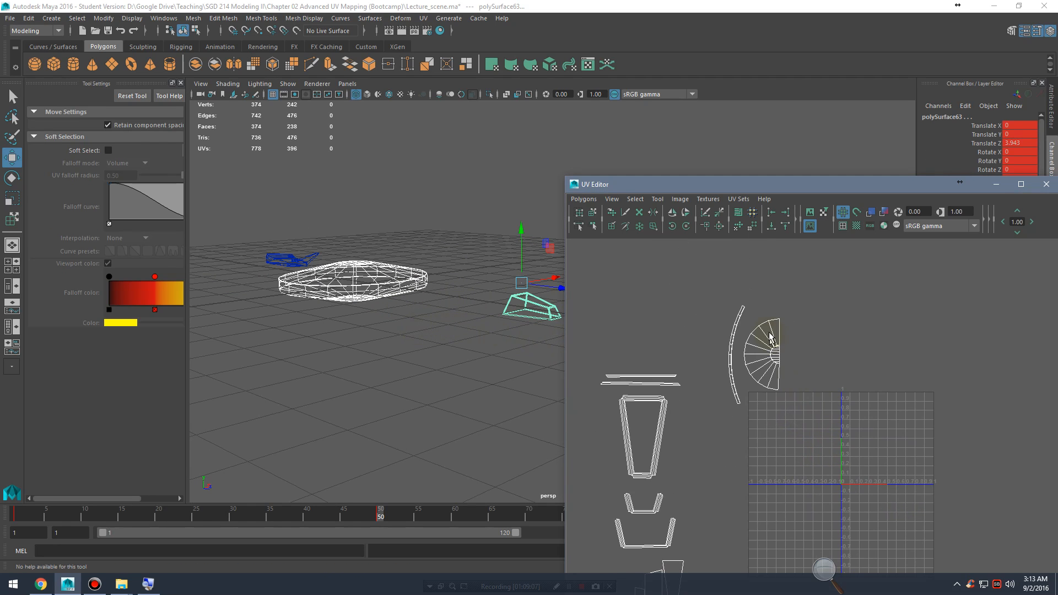
right_click_drag(770, 334, 771, 334)
left_click_drag(348, 223, 547, 379)
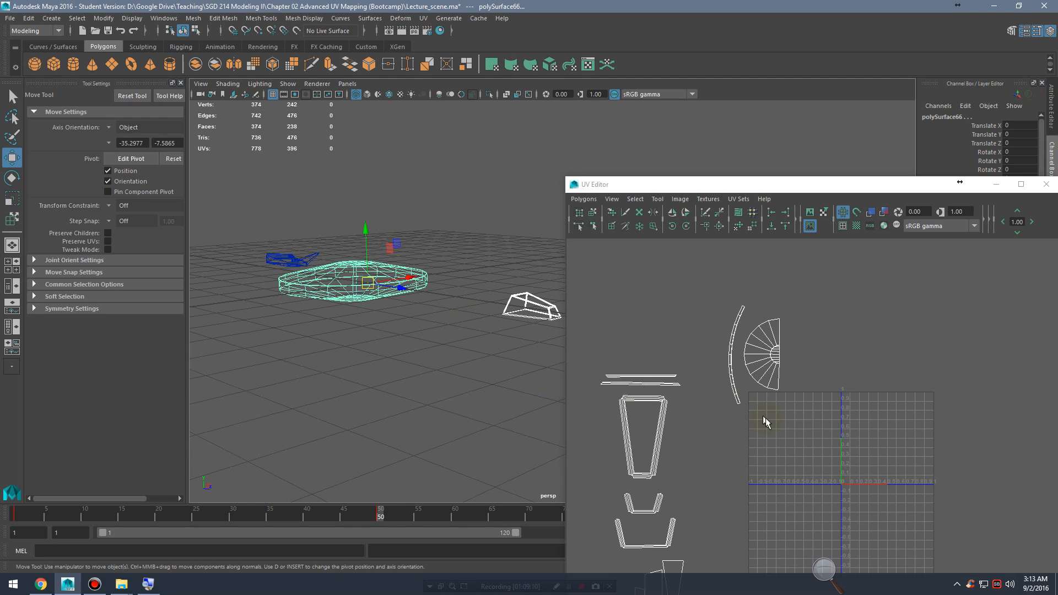
middle_click_drag(765, 418, 771, 392, "alt")
right_click_drag(778, 314, 734, 285)
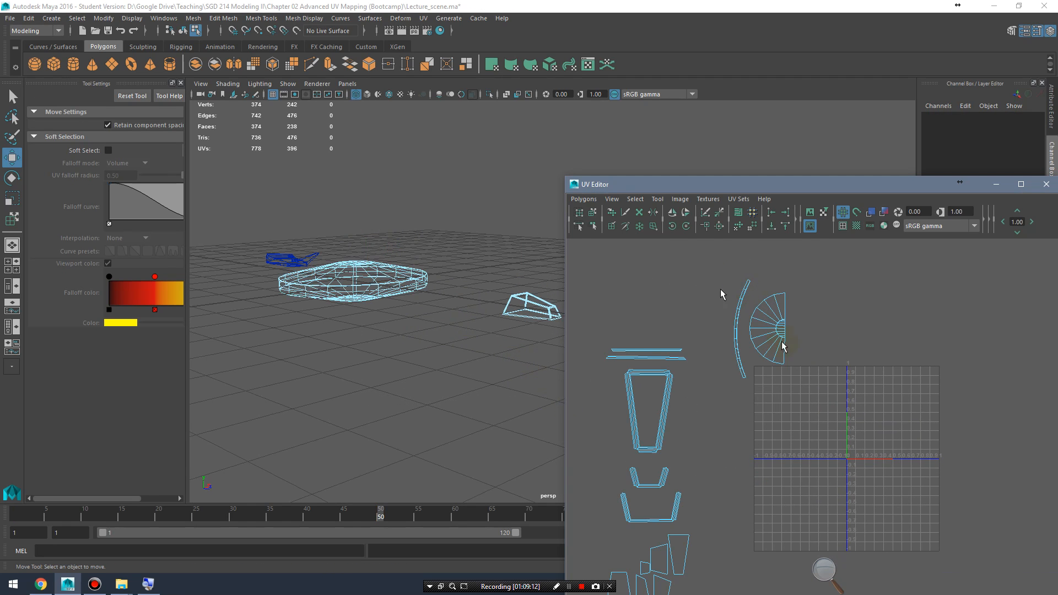
right_click_drag(803, 350, 754, 324)
left_click_drag(705, 256, 847, 454)
left_click_drag(758, 329, 883, 414)
Step: Shift the saucer shells so the half disc meets the grid's vertical axis, and scale them up to nearly the quadrant's height
right_click_drag(826, 429, 933, 454, "alt")
middle_click_drag(946, 459, 841, 460, "alt")
right_click_drag(841, 460, 954, 447, "alt")
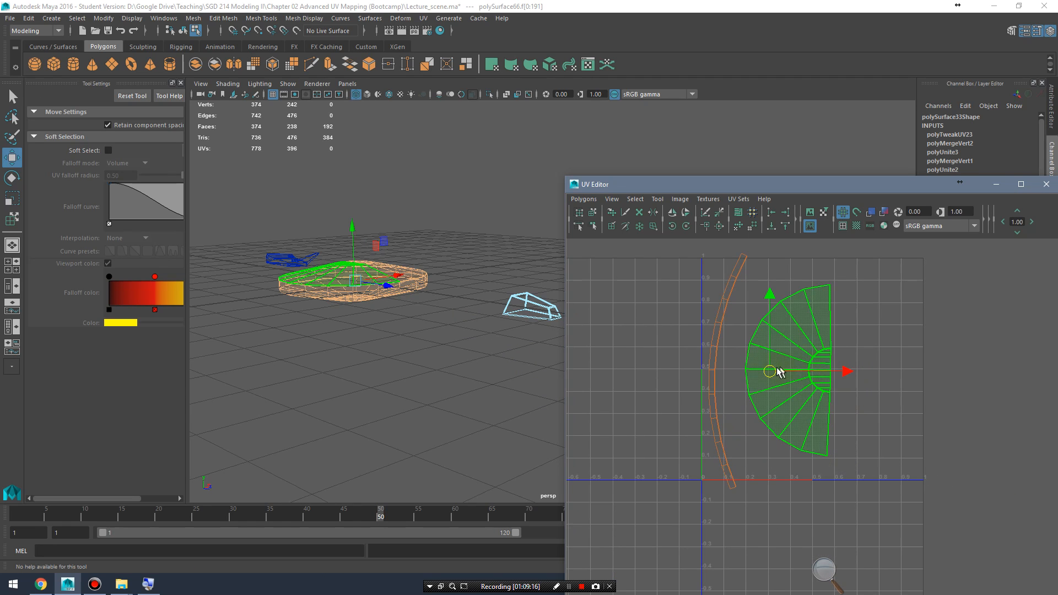
left_click_drag(772, 371, 730, 375)
key("e")
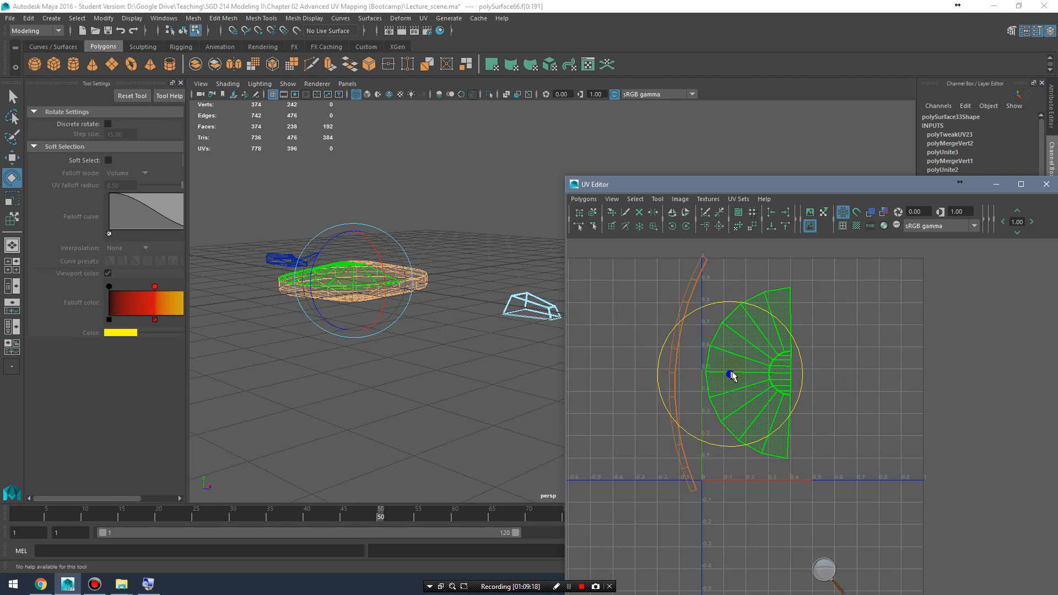
key("w")
key("e")
key("r")
mouse_move(732, 374)
left_mouse_down()
mouse_move(758, 378)
mouse_move(734, 375)
left_mouse_up()
key("w")
key("r")
key("e")
key("r")
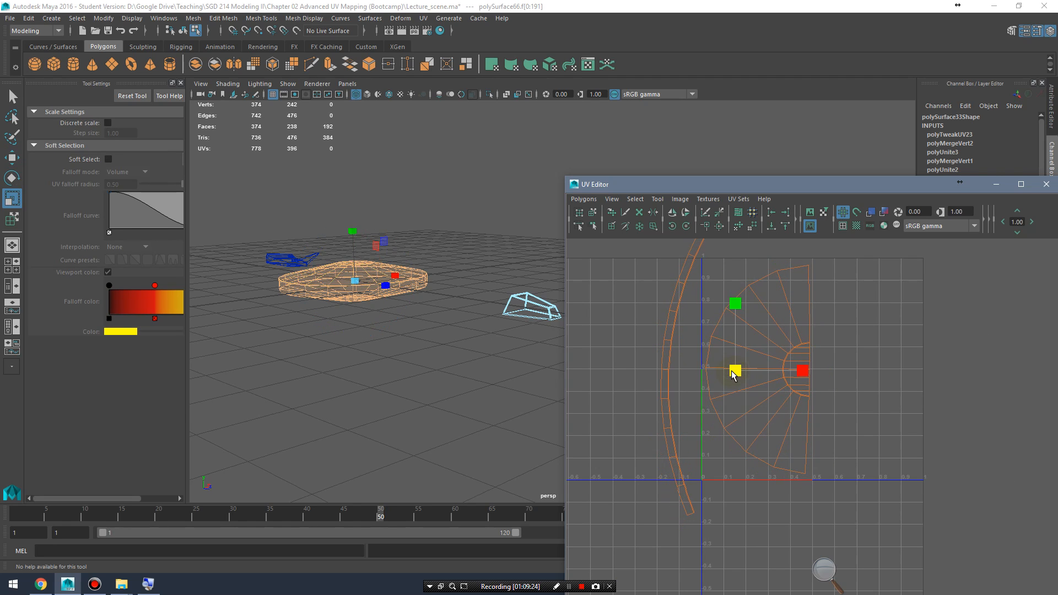
Step: Set the timeline to frame 1 and view the assembled saucer and block from above
left_click_drag(229, 516, 62, 500)
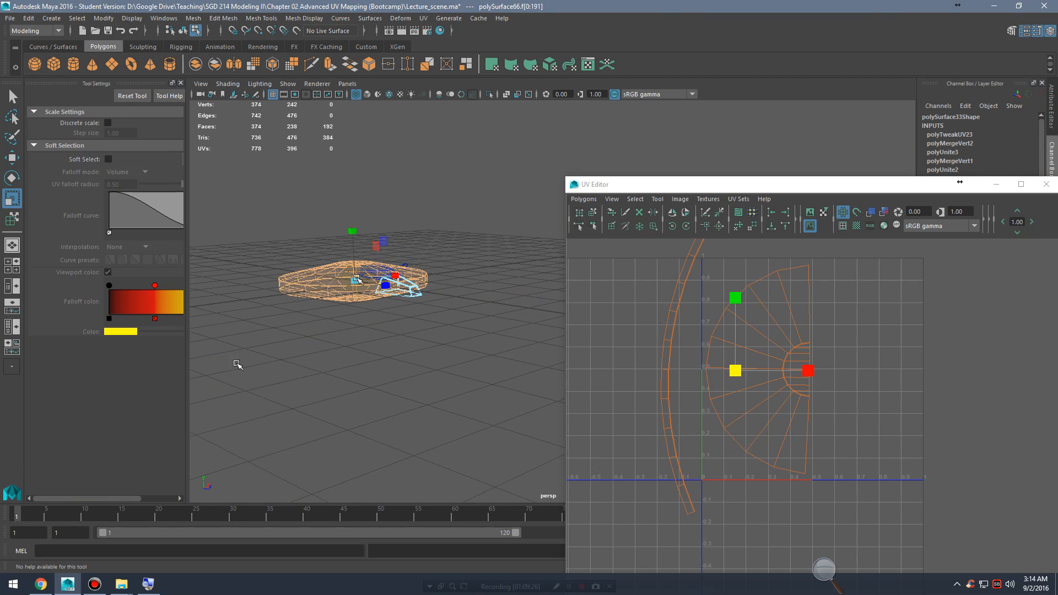
left_click_drag(356, 278, 391, 281, "alt")
middle_click_drag(427, 168, 505, 348, "alt")
left_click_drag(506, 347, 359, 416, "alt")
middle_click_drag(400, 306, 467, 313, "alt")
middle_click_drag(457, 397, 420, 395, "alt")
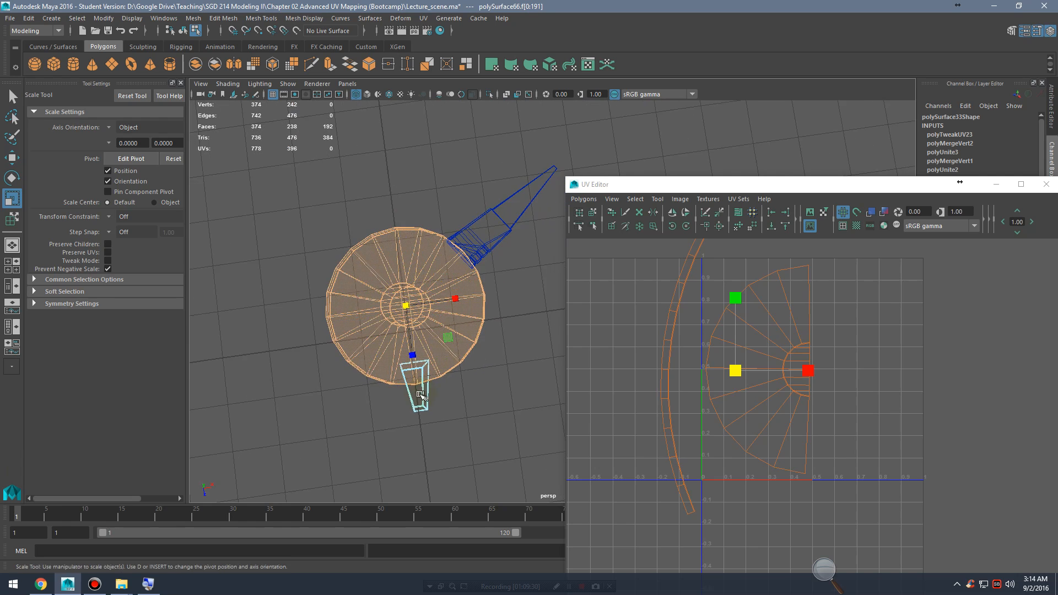
left_click_drag(420, 395, 446, 326, "alt")
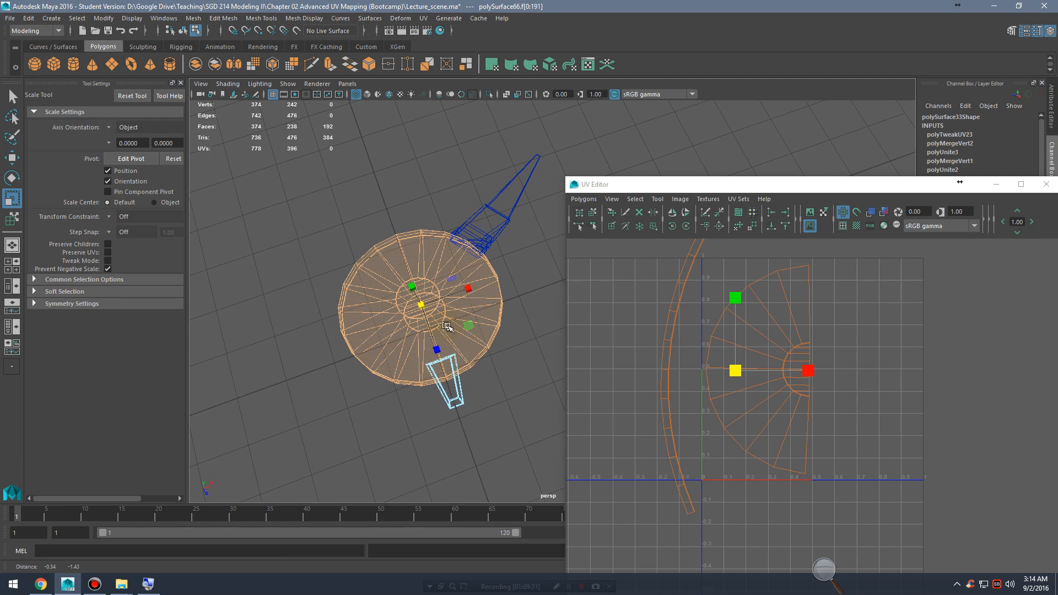
Step: Scale the saucer shells down slightly to fine-tune the half disc's fit within the UV quadrant
left_click(765, 375)
key("e")
key("r")
left_click_drag(735, 371, 732, 372)
key("w")
left_click_drag(809, 372, 807, 372)
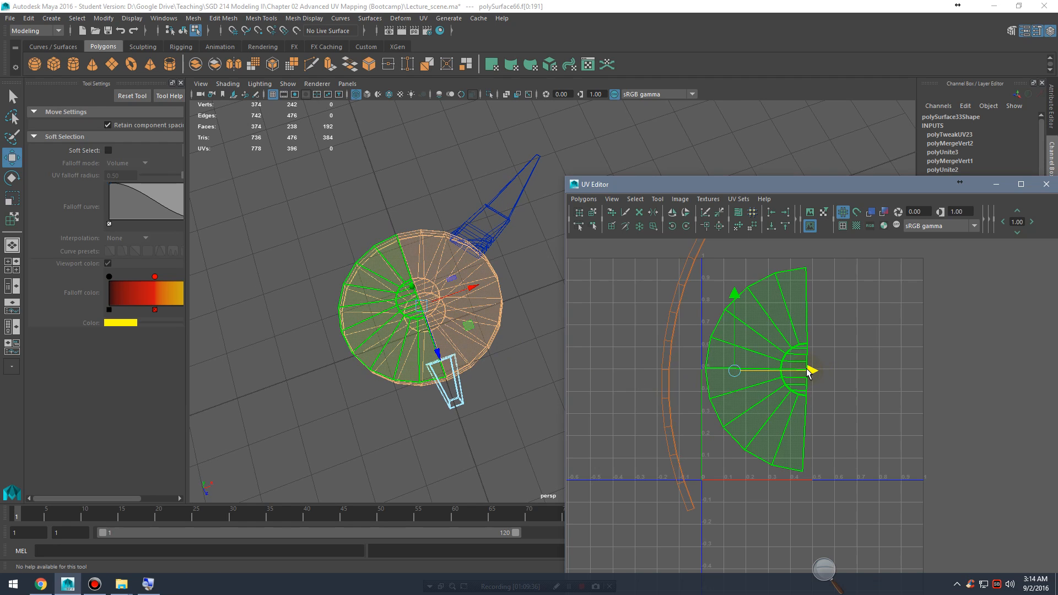
Step: Select only the saucer's curved rim shell, scale it down slightly, and move it up against the half disc's curved edge
left_click(635, 302)
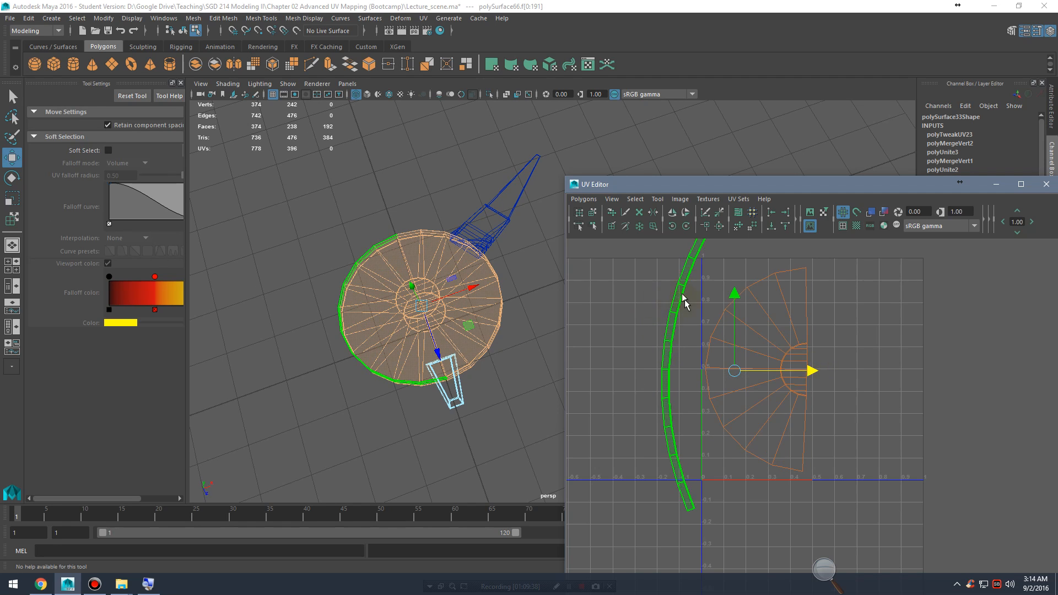
key("f")
left_click(727, 380)
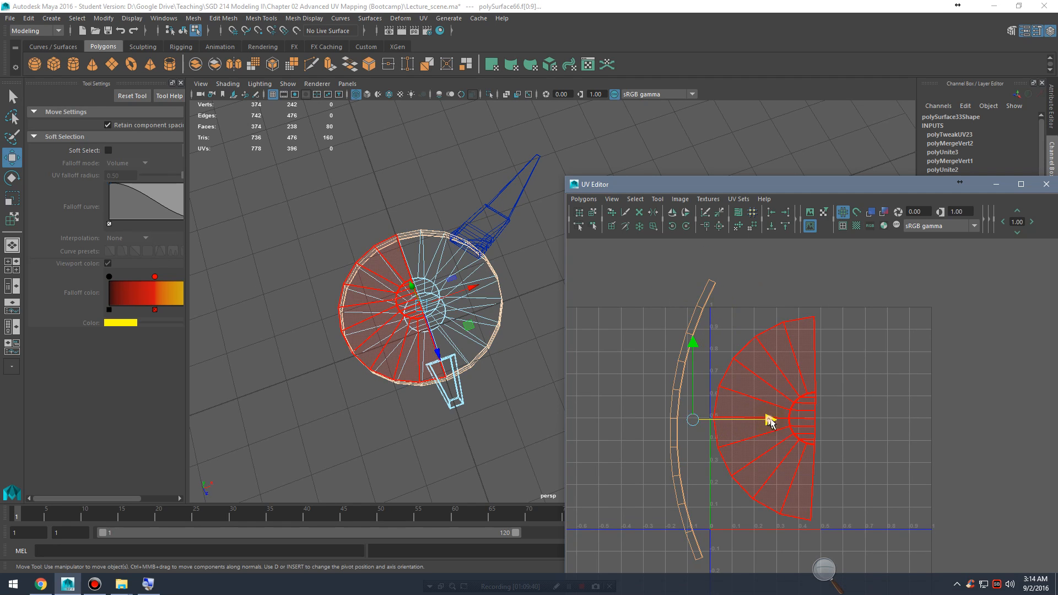
left_click_drag(770, 421, 796, 420)
key("r")
mouse_move(718, 423)
left_mouse_down()
mouse_move(695, 423)
mouse_move(712, 423)
left_mouse_up()
mouse_move(427, 417)
left_mouse_down("alt")
mouse_move(449, 347)
mouse_move(452, 394)
left_mouse_up("alt")
key("w")
left_click_drag(798, 420, 799, 428)
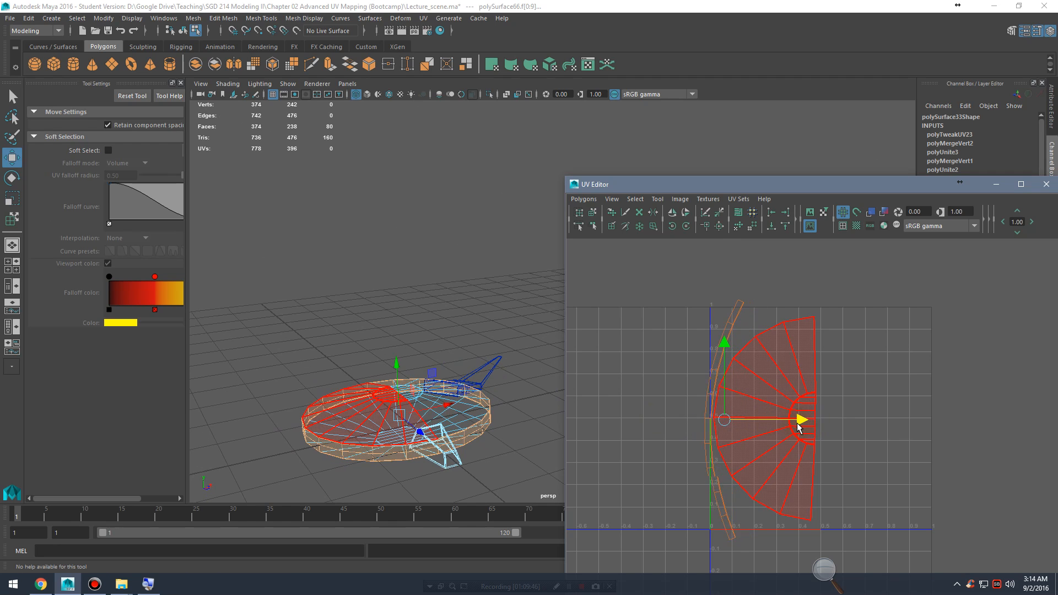
Step: Scale the saucer's rim shell to the full height of the UV quadrant and line it up vertically with the half disc
key("r")
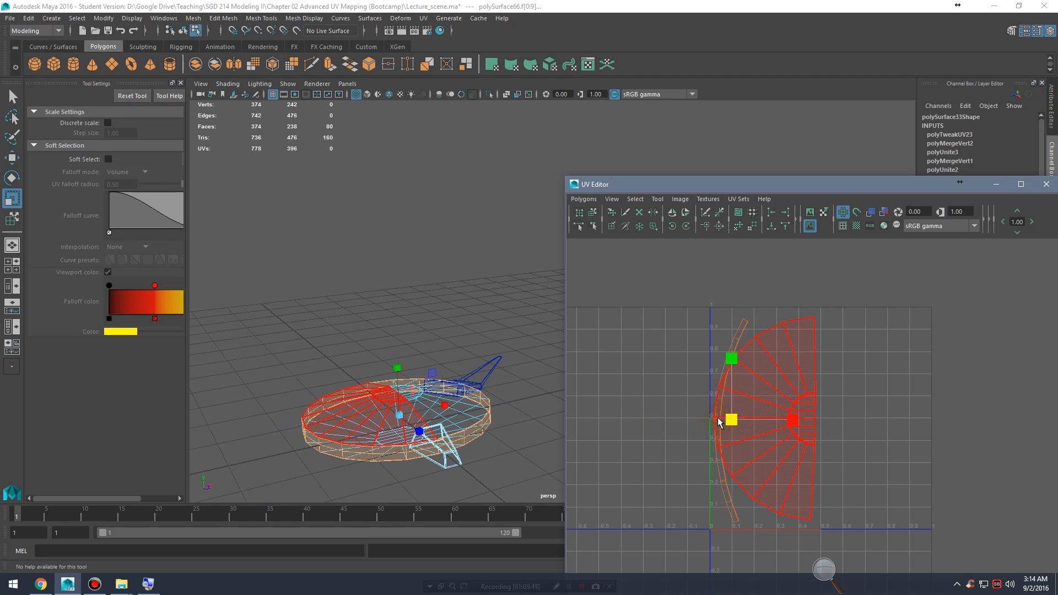
left_click(732, 348)
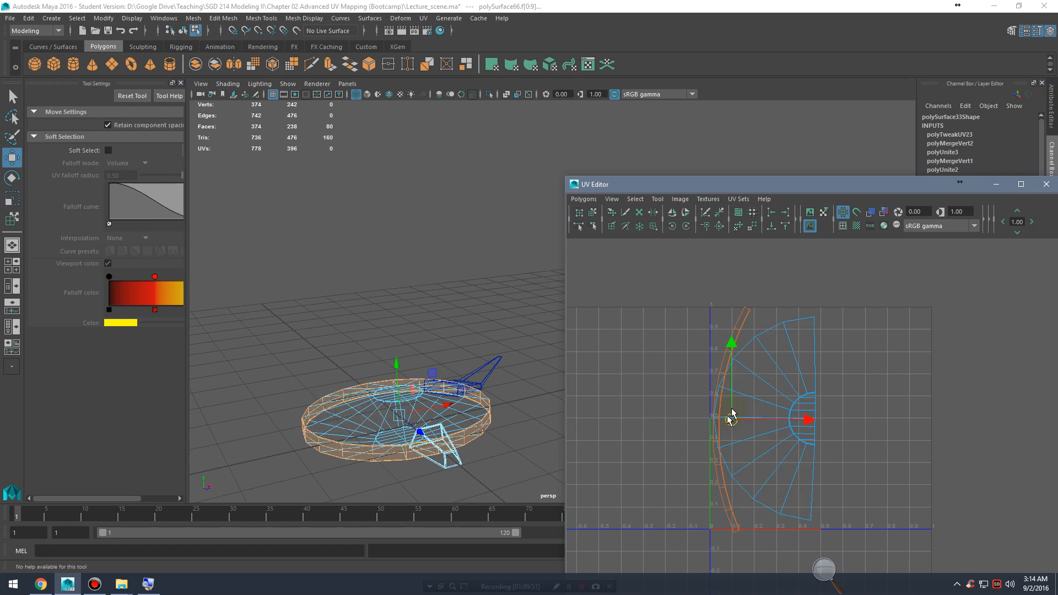
key("w")
left_click(739, 401)
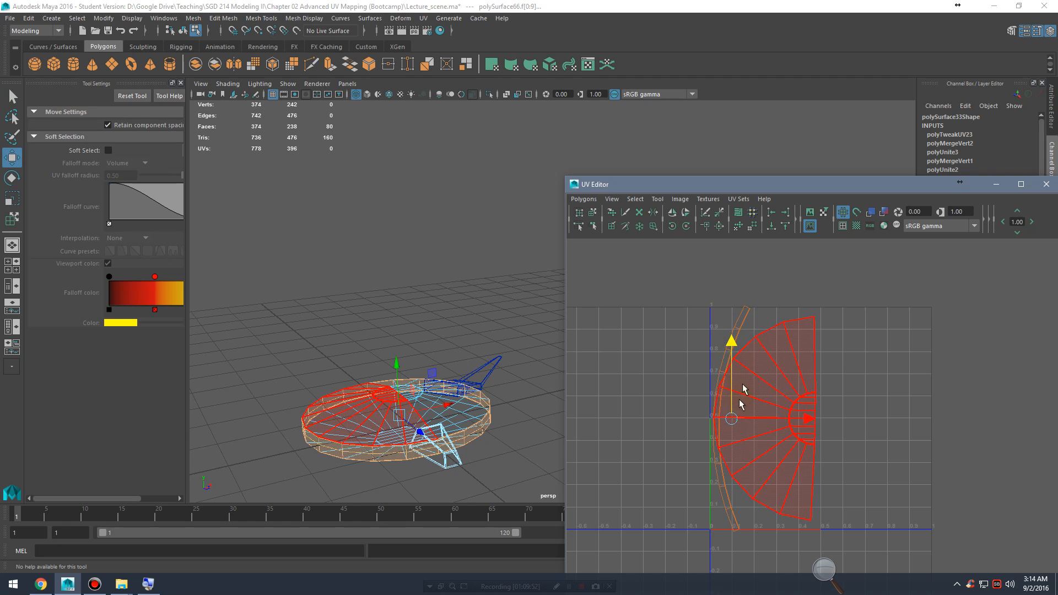
key("r")
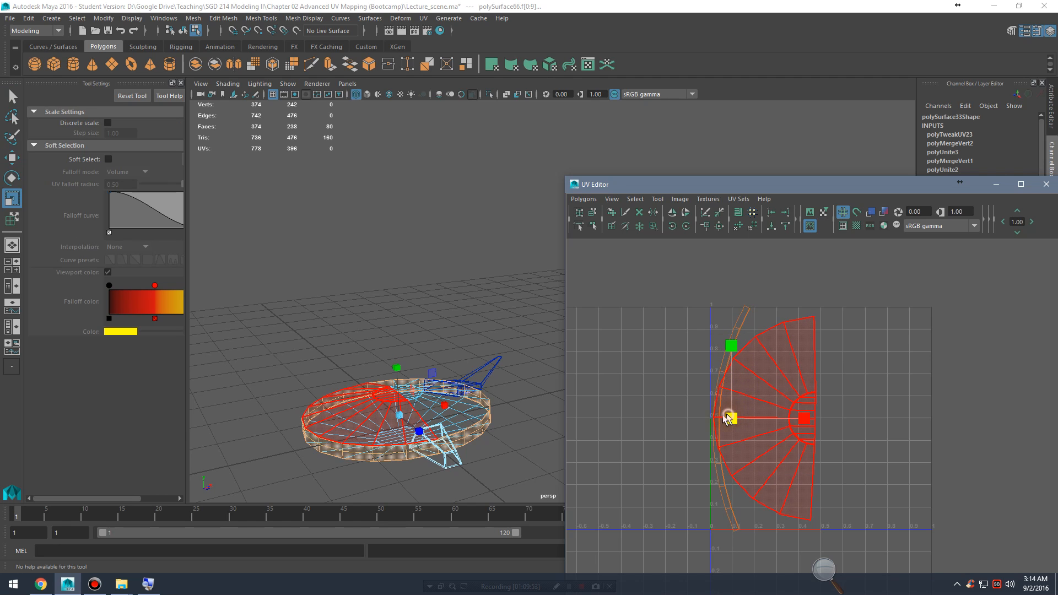
Step: Select the half disc shell, scale it down slightly, and shift it horizontally to leave a gap beside the rim shell
left_click(805, 372)
left_click_drag(789, 424, 776, 443)
key("w")
left_click_drag(834, 419, 844, 419)
Step: Select all of the tapered block's UV shells and move them across to just outside the UV grid's right edge
right_click_drag(790, 405, 862, 443, "alt")
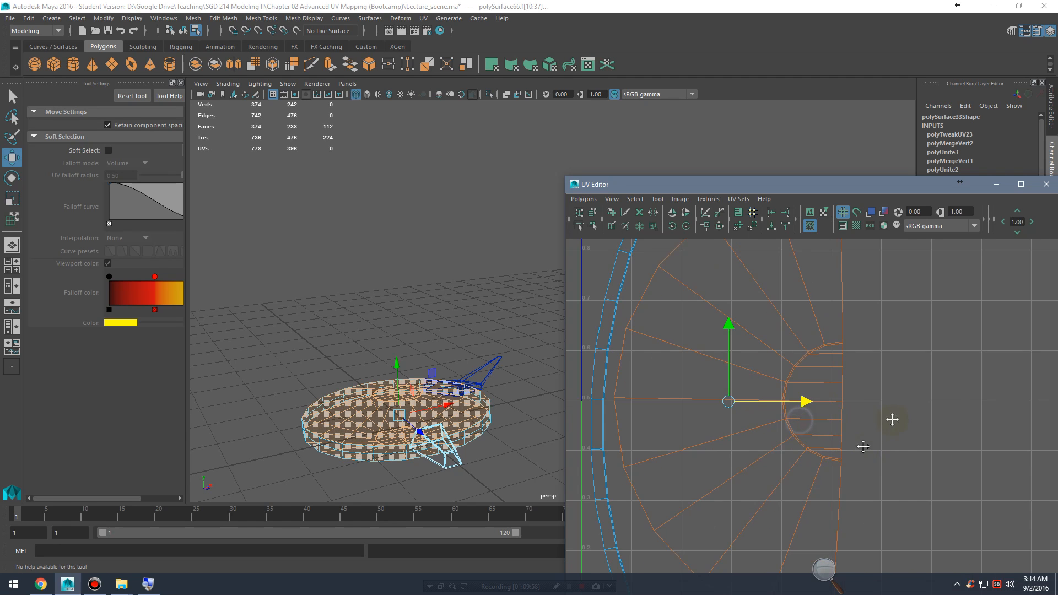
middle_click_drag(862, 443, 910, 431, "alt")
right_click_drag(910, 432, 772, 402, "alt")
middle_click_drag(879, 430, 936, 360, "alt")
right_click_drag(926, 431, 725, 431, "alt")
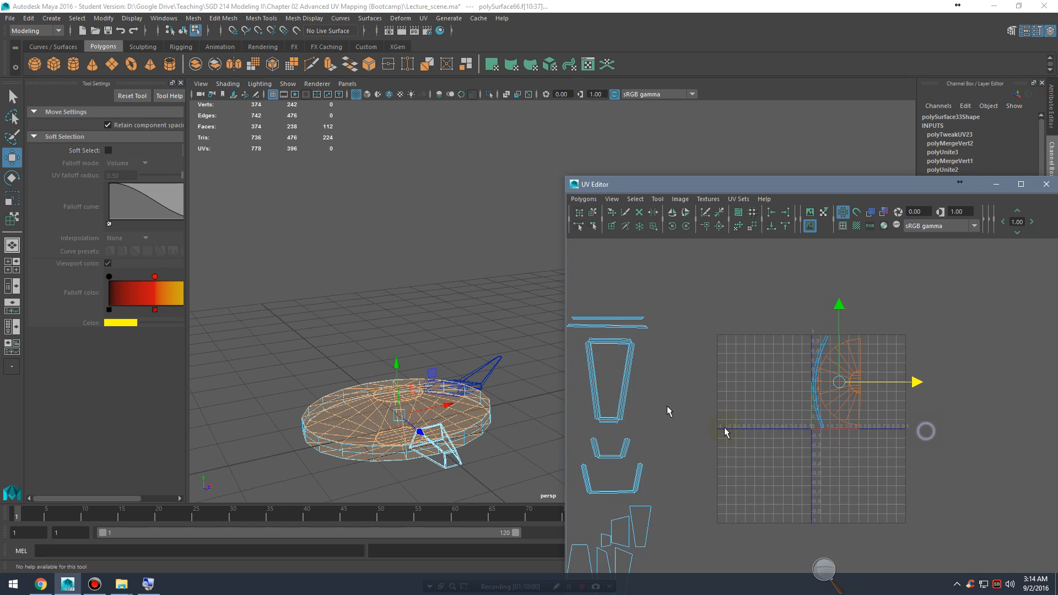
middle_click_drag(754, 437, 818, 406, "alt")
right_click_drag(817, 407, 720, 420, "alt")
middle_click_drag(721, 421, 719, 448, "alt")
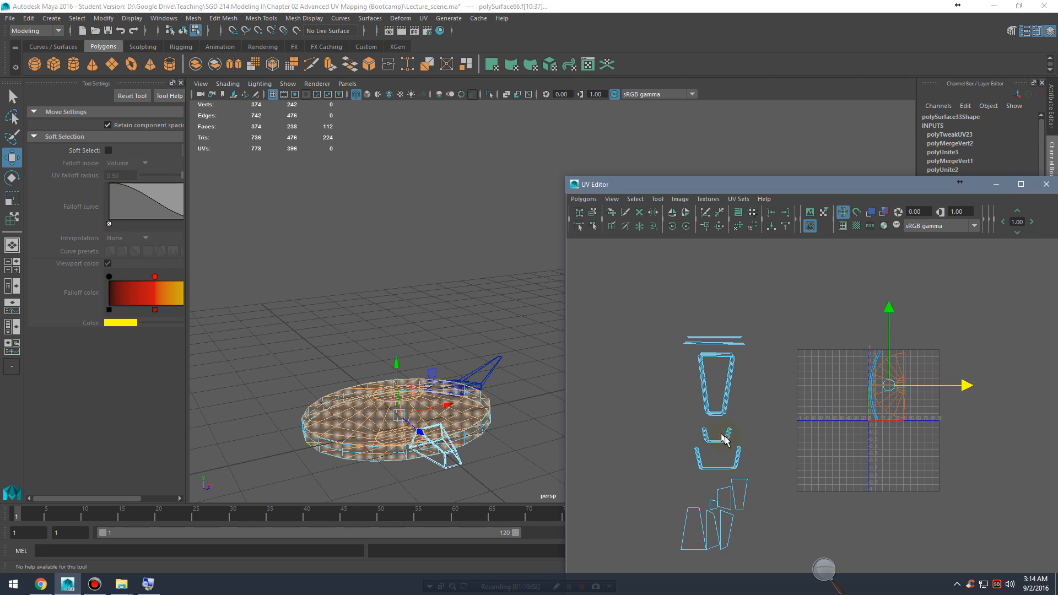
left_click_drag(770, 546, 787, 538)
middle_click_drag(786, 536, 733, 450, "alt")
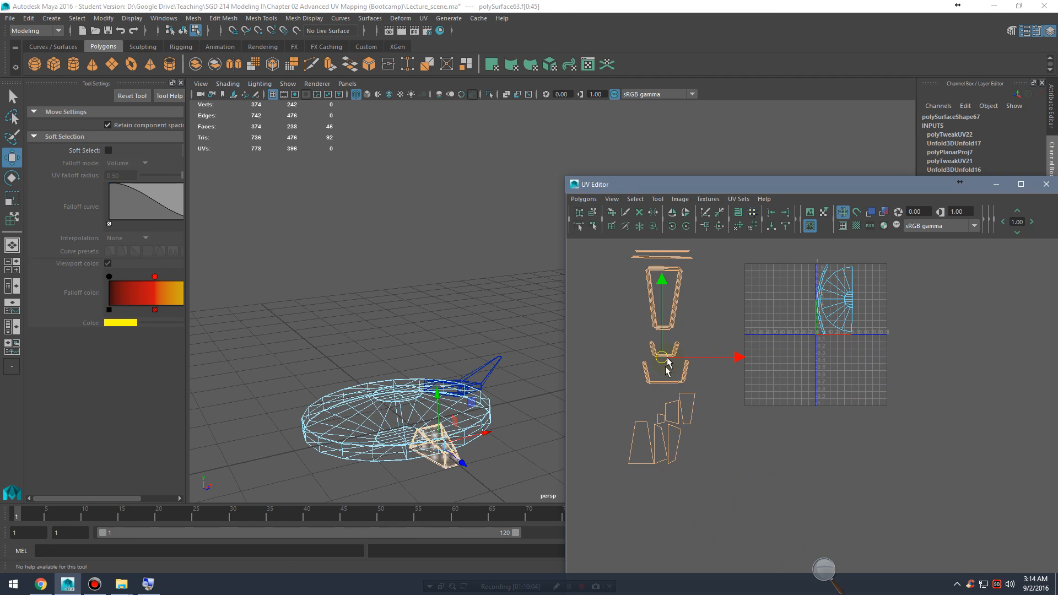
left_click_drag(663, 353, 900, 349)
Step: Check the block's size against the saucer in perspective and scale all its UV shells down together to about half size
left_click_drag(447, 484, 449, 397, "alt")
right_click_drag(449, 397, 517, 369, "alt")
middle_click_drag(518, 368, 548, 370, "alt")
left_click_drag(394, 420, 450, 406, "alt")
left_click_drag(494, 426, 460, 416, "alt")
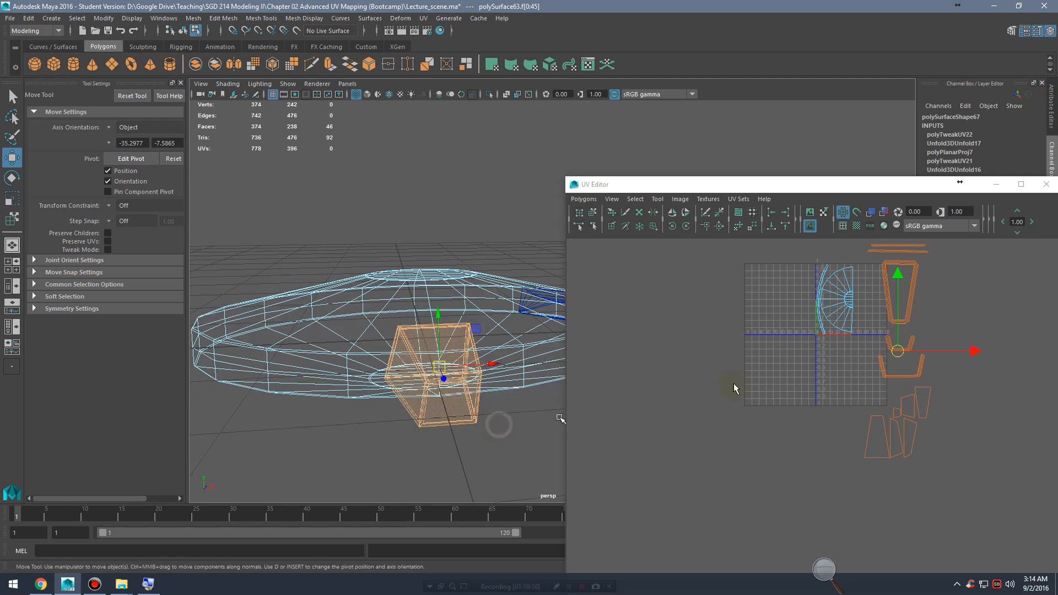
middle_click_drag(852, 371, 822, 413, "alt")
key("r")
left_click_drag(868, 393, 827, 408)
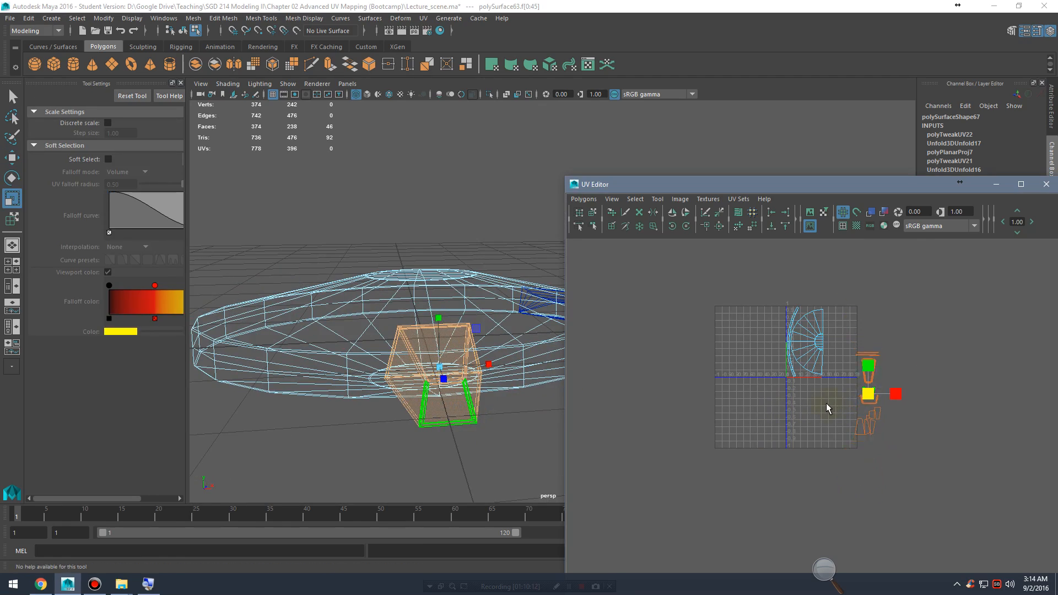
Step: Select the block's two thin strip shells and move them down closer to the top of the tapered frame shell
scroll(823, 409, "up", 5)
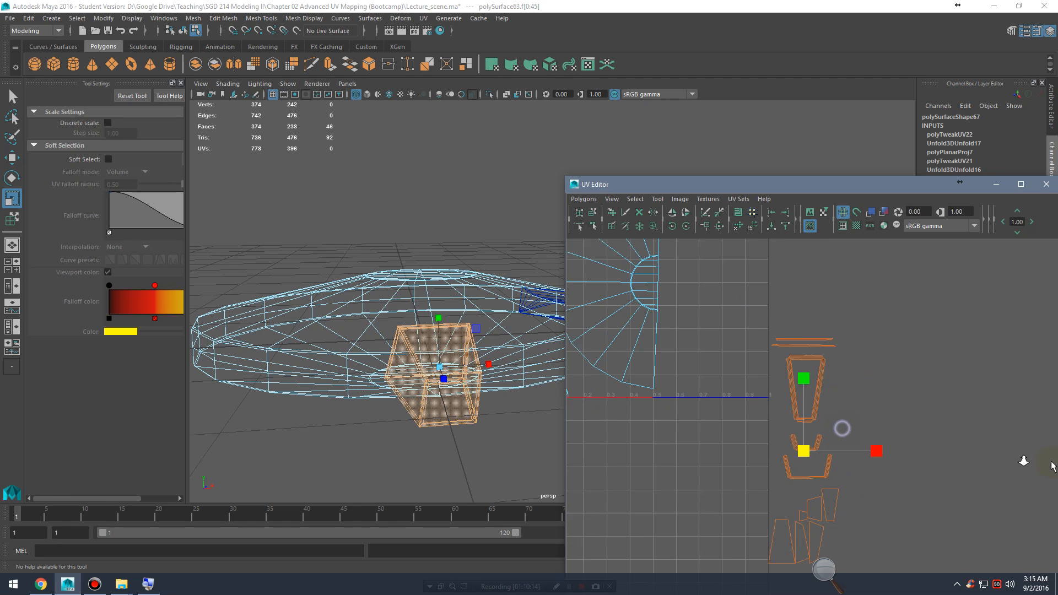
middle_click_drag(830, 397, 823, 430, "alt")
right_click_drag(822, 430, 976, 465, "alt")
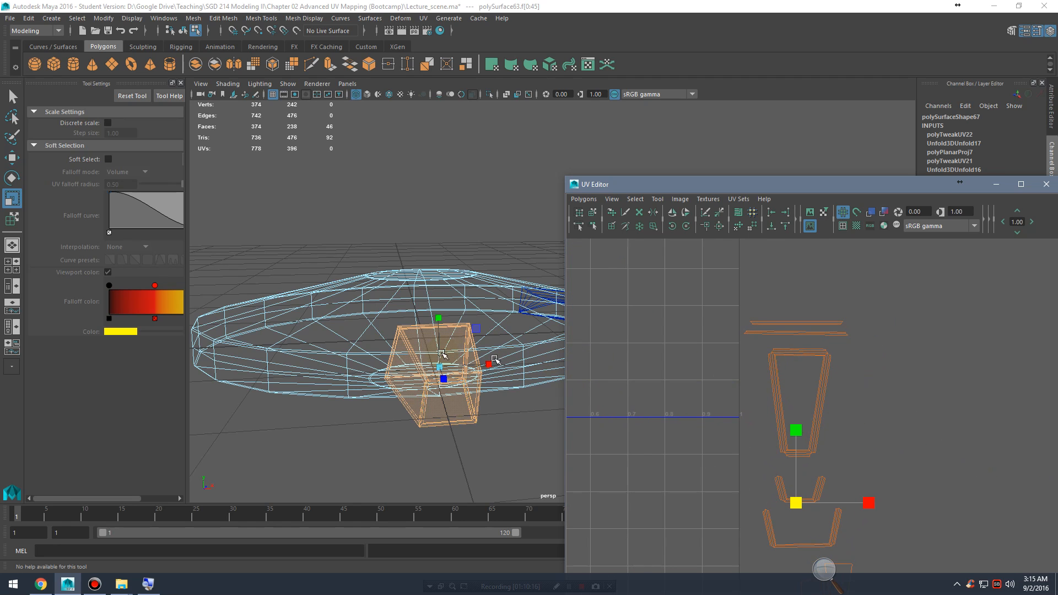
mouse_move(822, 419)
middle_mouse_down("alt")
mouse_move(803, 373)
mouse_move(826, 410)
middle_mouse_up("alt")
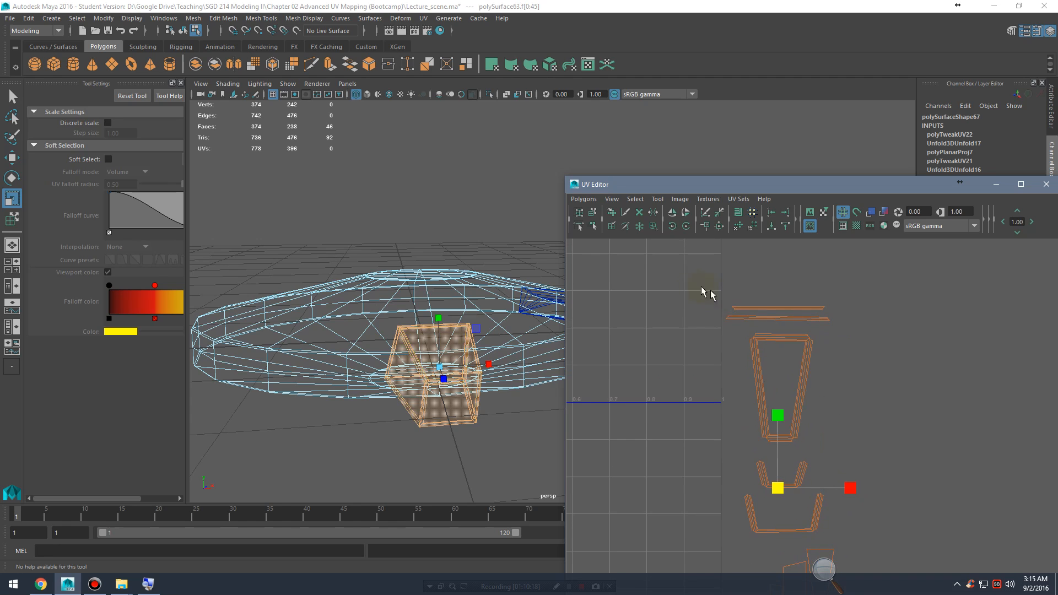
left_click_drag(692, 285, 859, 332)
middle_click_drag(833, 336, 841, 361, "alt")
key("w")
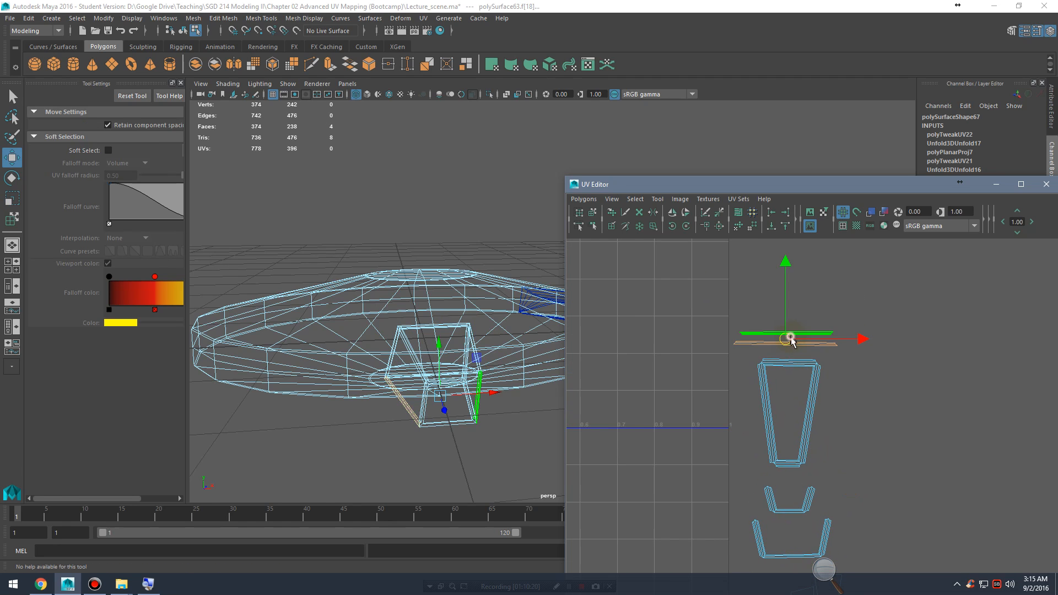
left_click_drag(794, 345, 792, 349)
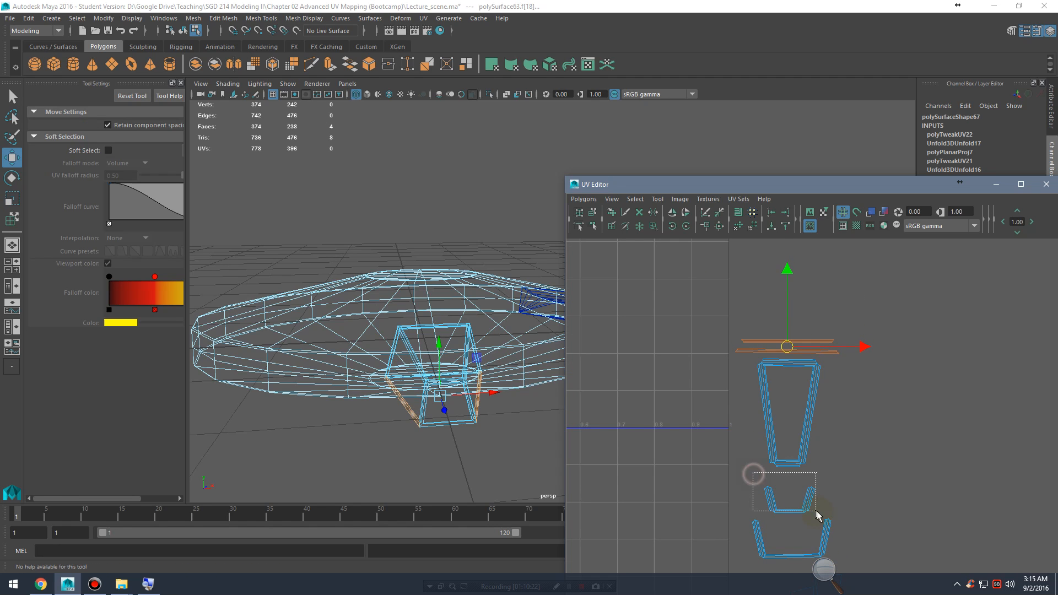
Step: Move both U-shaped frame shells up around the tapered frame, then rotate the smaller one a quarter turn and nest it inside
left_click_drag(816, 515, 794, 449)
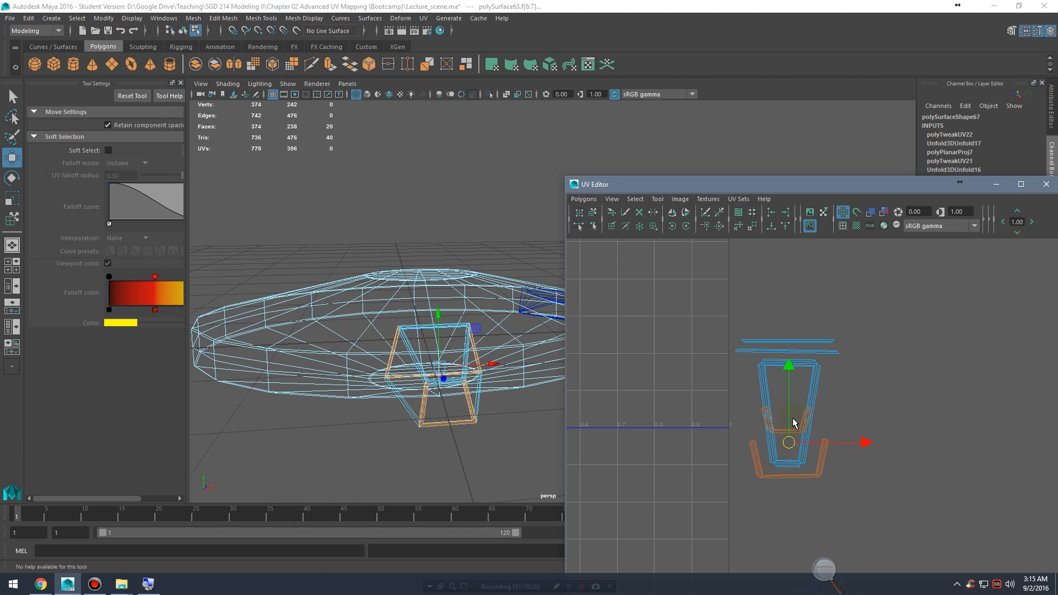
left_click_drag(720, 436, 820, 487, "ctrl")
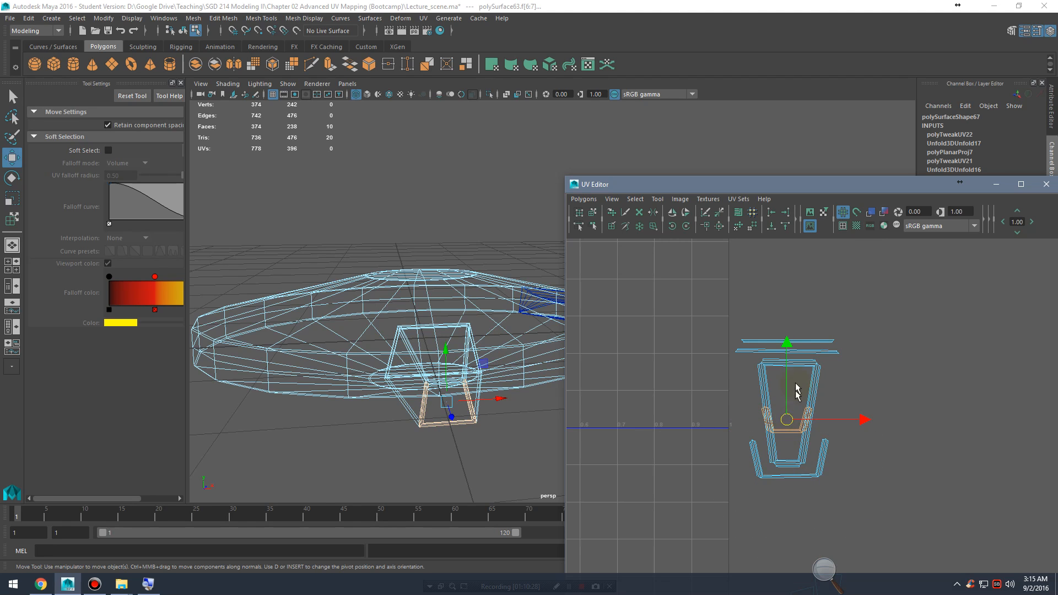
key("e")
left_click_drag(857, 405, 851, 427)
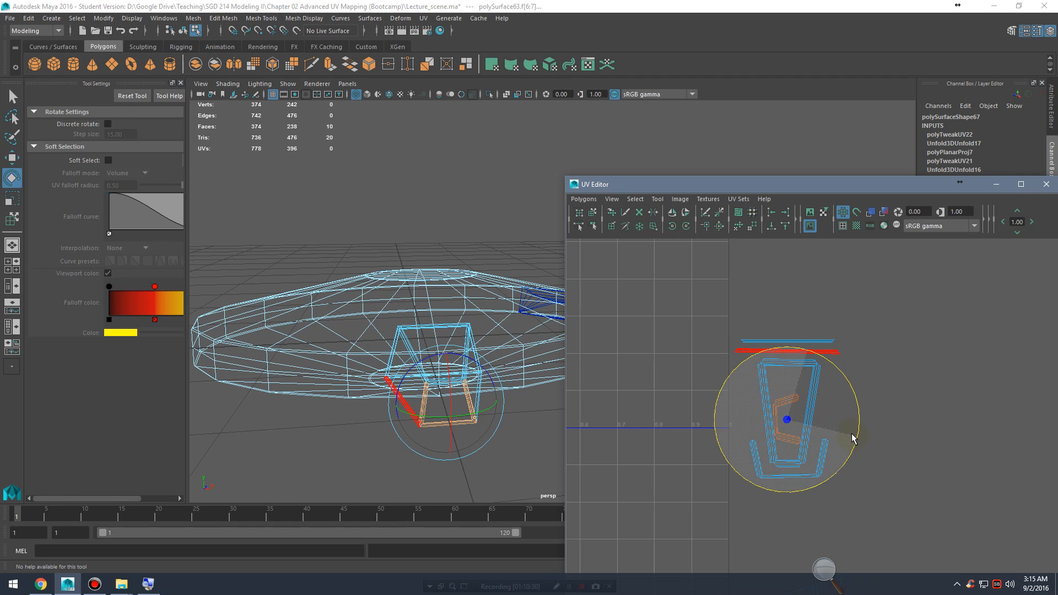
key("w")
left_click_drag(788, 419, 786, 401)
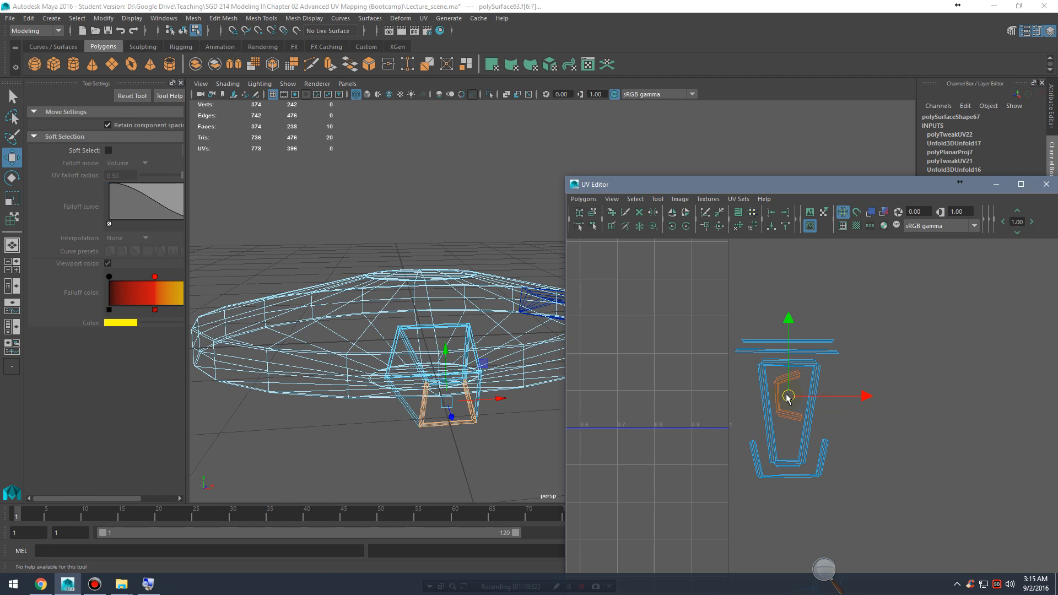
Step: Select the nested strip and frame shells, scale them down, and move them into the UV quadrant's upper-right corner
left_click_drag(720, 303, 843, 449)
scroll(839, 480, "down", 5)
middle_click_drag(812, 452, 819, 426, "alt")
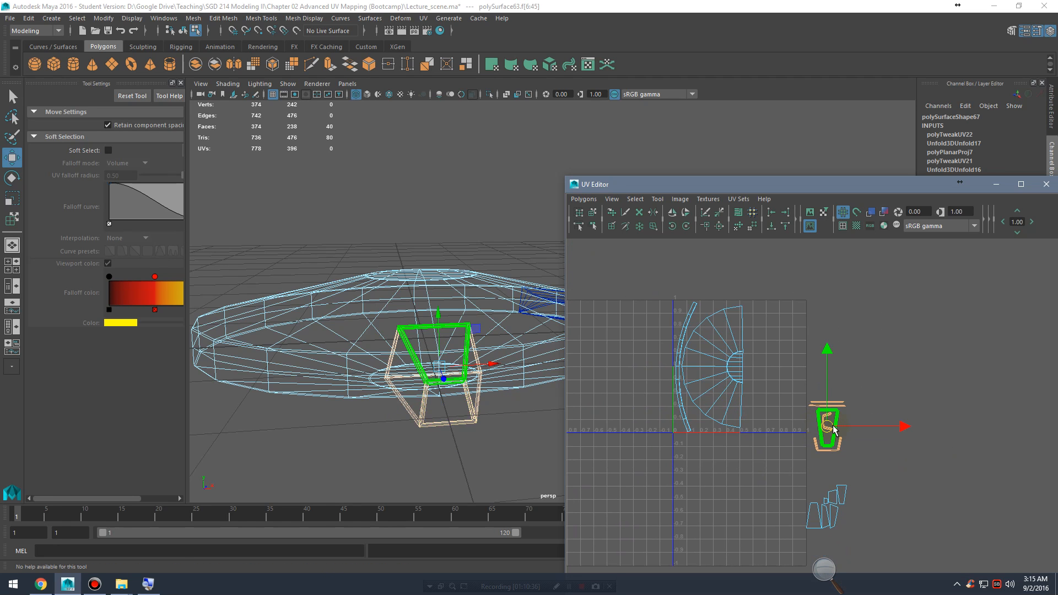
key("e")
key("r")
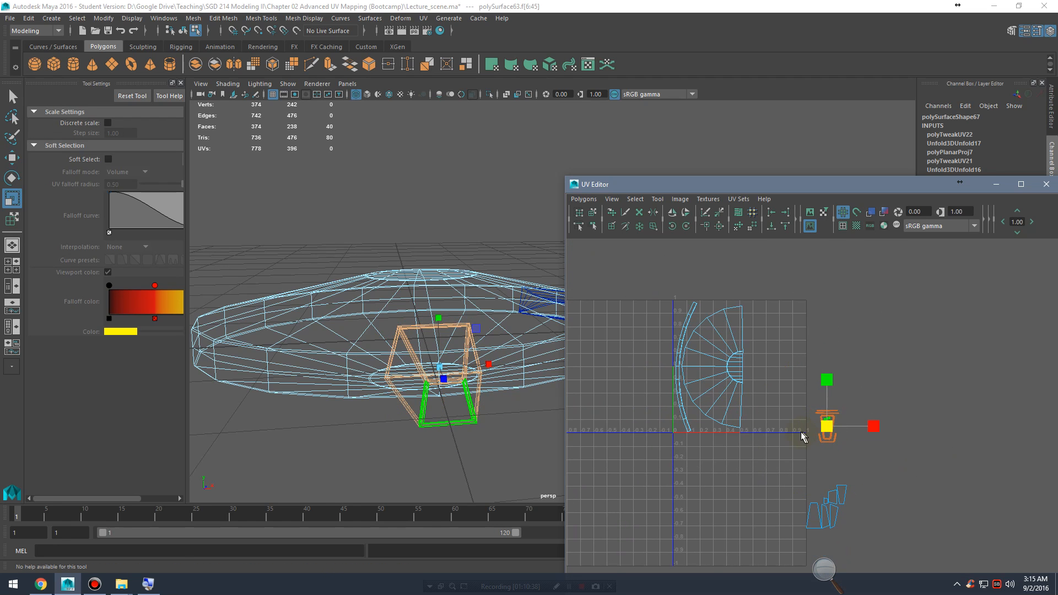
key("w")
scroll(816, 472, "up", 3)
left_click_drag(922, 503, 863, 287)
Step: Select the block's six flat panel shells and move them into the UV quadrant between the half disc and the frame shells
right_click_drag(970, 375, 887, 441, "alt")
middle_click_drag(887, 441, 833, 311, "alt")
left_click_drag(752, 382, 883, 511)
right_click_drag(764, 443, 862, 465, "alt")
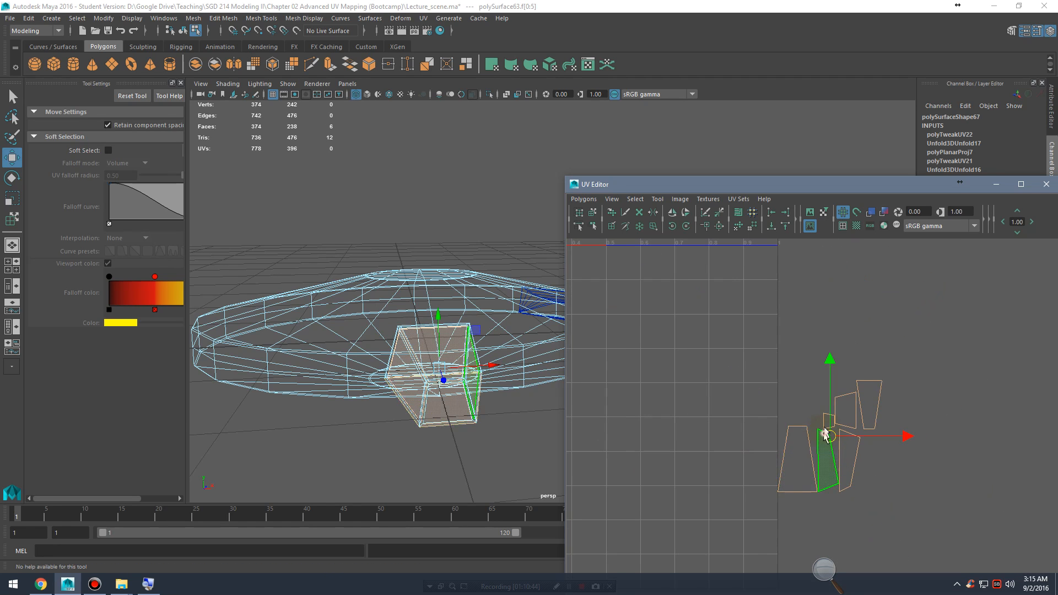
left_click_drag(825, 435, 741, 251)
middle_click_drag(778, 311, 855, 545, "alt")
left_click_drag(839, 511, 783, 311)
middle_click_drag(788, 323, 841, 501, "alt")
left_click_drag(821, 485, 809, 418)
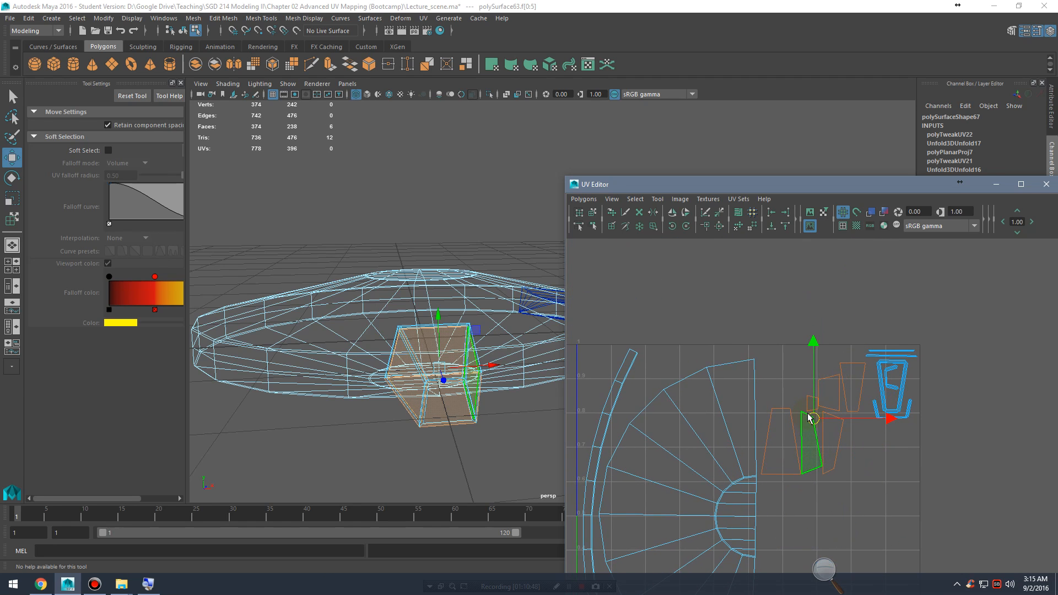
Step: Select only the largest tapered panel shell and move it up to the quadrant's top edge beside the half disc
left_click(882, 490)
middle_click_drag(882, 493, 863, 463, "alt")
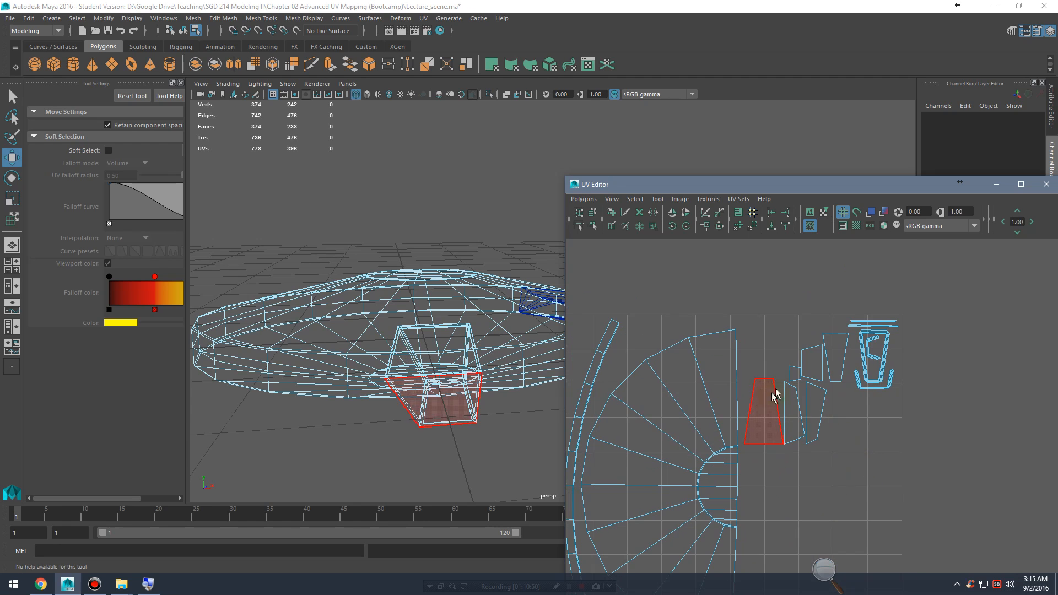
left_click(770, 402)
left_click_drag(765, 414, 762, 357)
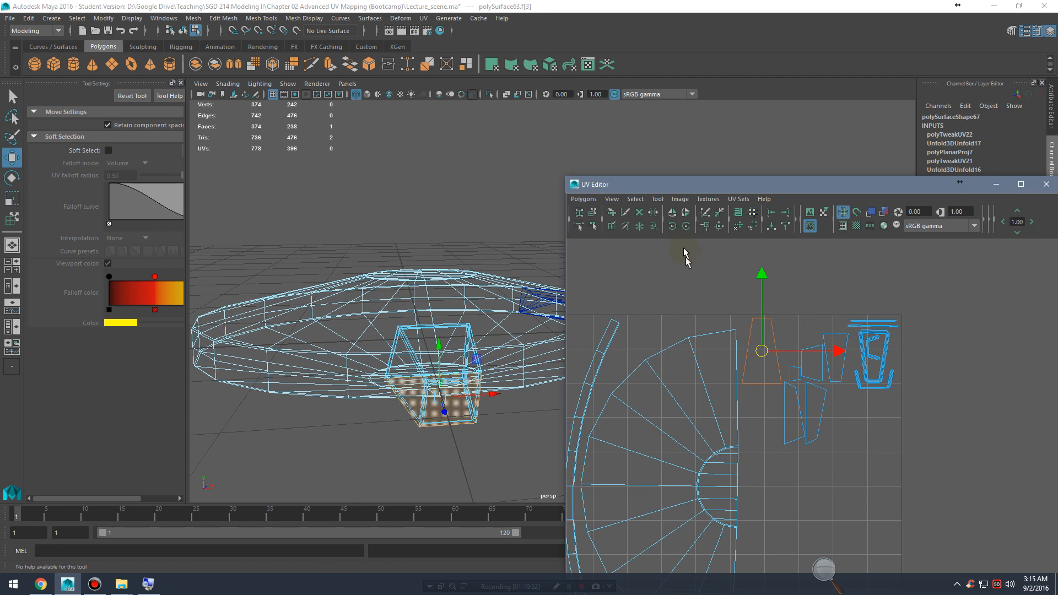
Step: Rotate the selected trapezoid UV shell 180 degrees clockwise and place it beside the large half-disc shell
left_click(685, 225)
left_click(685, 225)
left_click(686, 226)
left_click(685, 225)
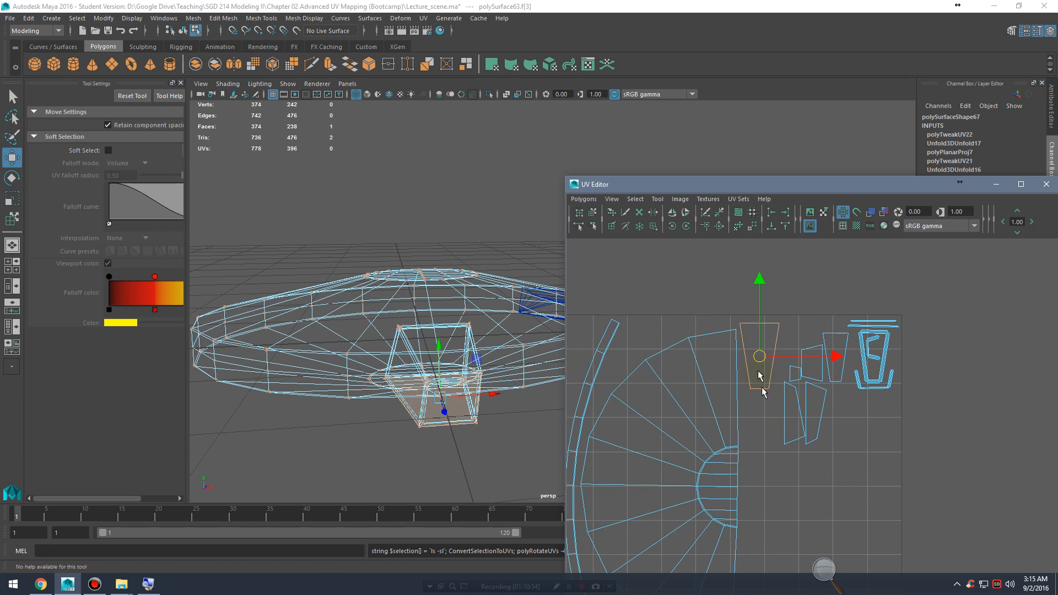
left_click_drag(760, 357, 763, 361)
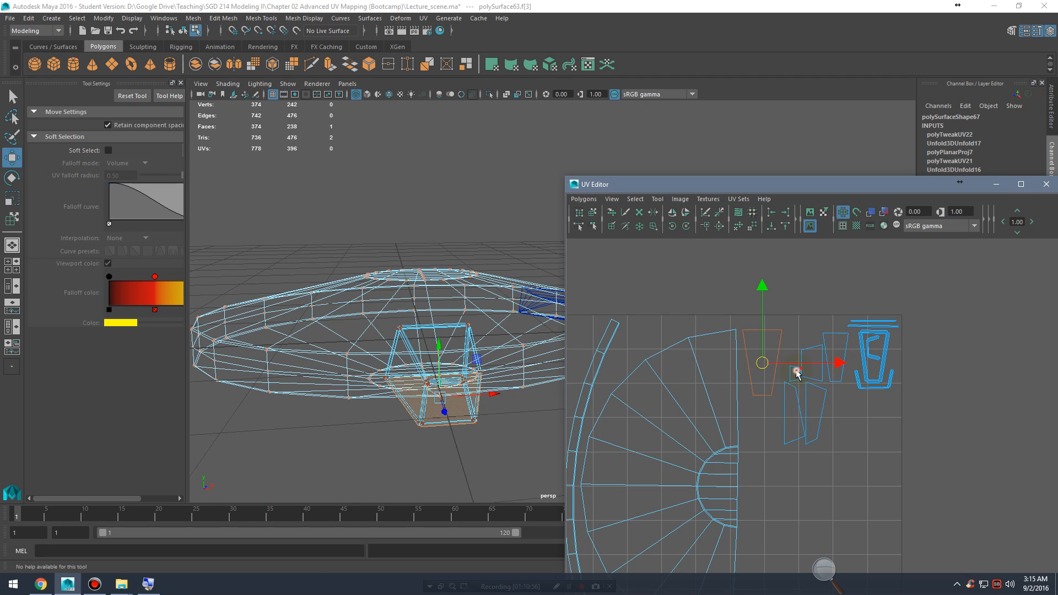
Step: Separate the overlapping small leg shells with the Move UV Shell tool, stacking the two narrow side shells beside the half-disc shell
left_click(797, 373)
left_click(593, 212)
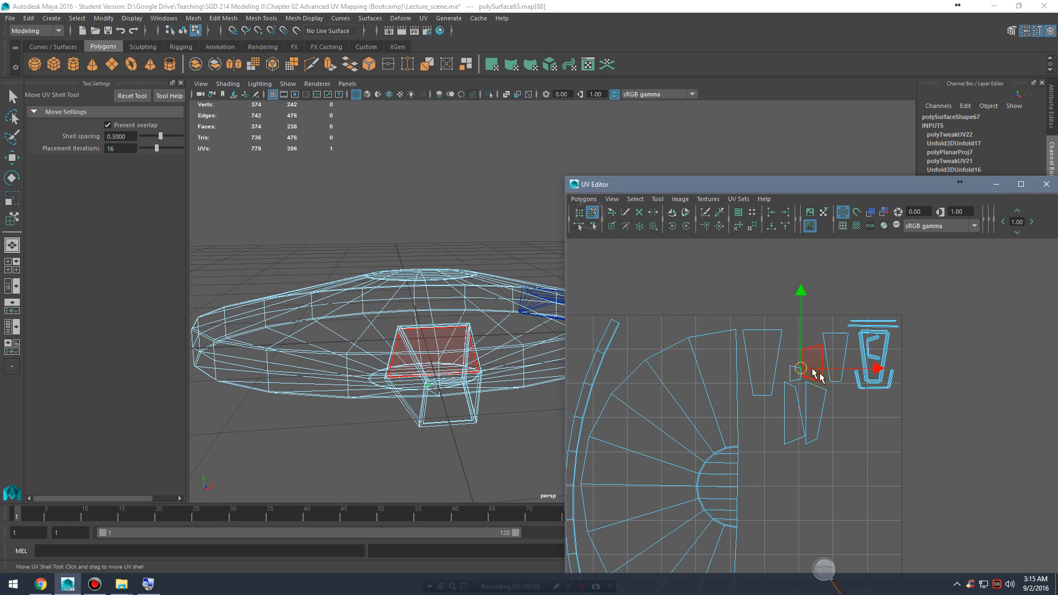
left_click_drag(798, 371, 792, 329)
left_click(813, 364)
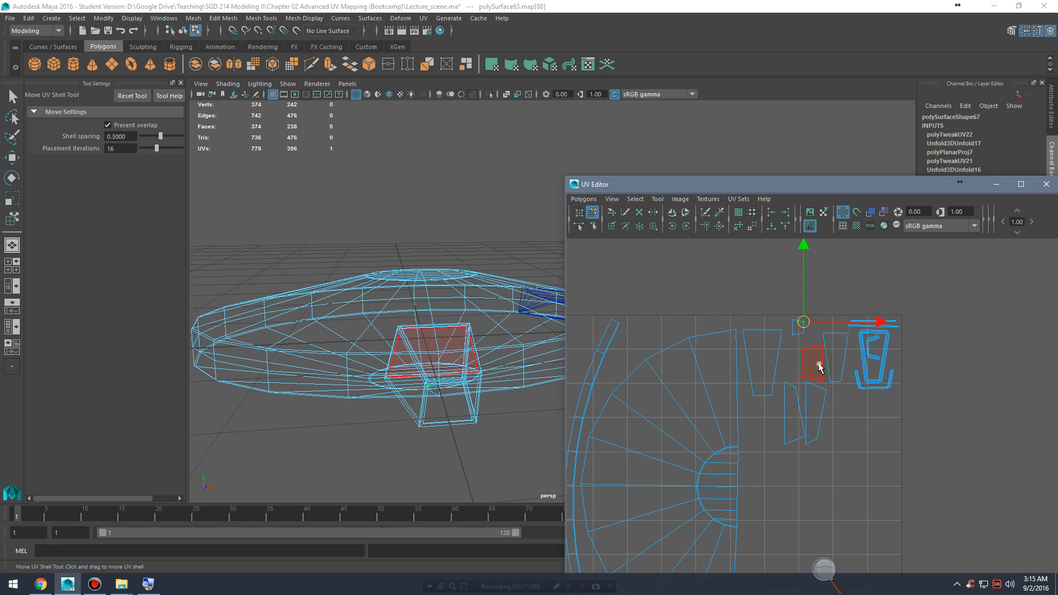
left_click_drag(797, 415, 760, 429)
left_click(815, 409)
middle_click_drag(830, 430, 819, 382, "alt")
left_click_drag(807, 365, 756, 456)
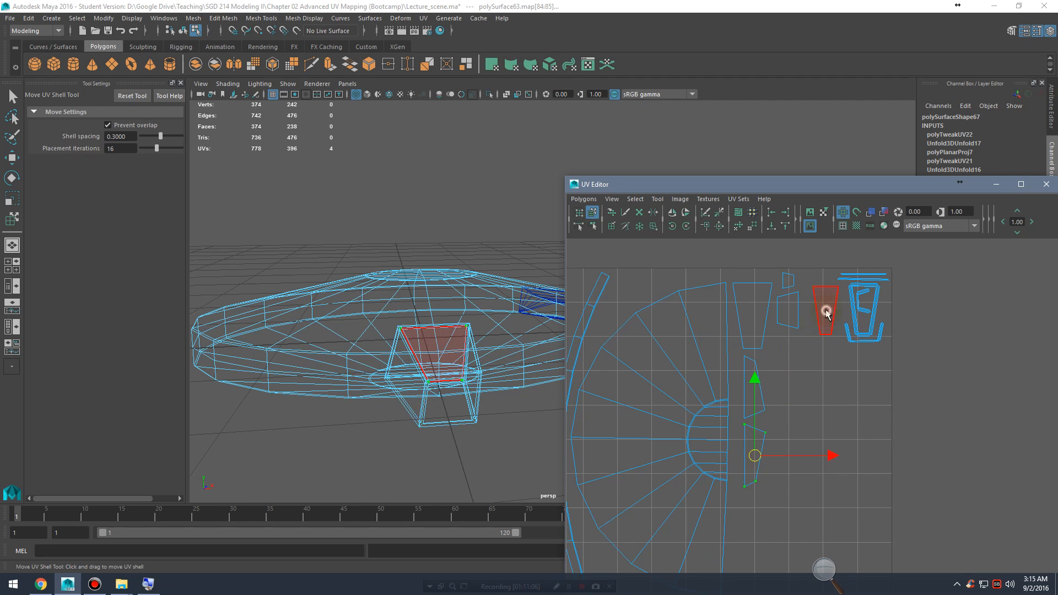
Step: Rotate the upper narrow side shell 90 degrees counterclockwise and move it into the empty area below the narrow trapezoid shell
left_click(754, 393)
key("e")
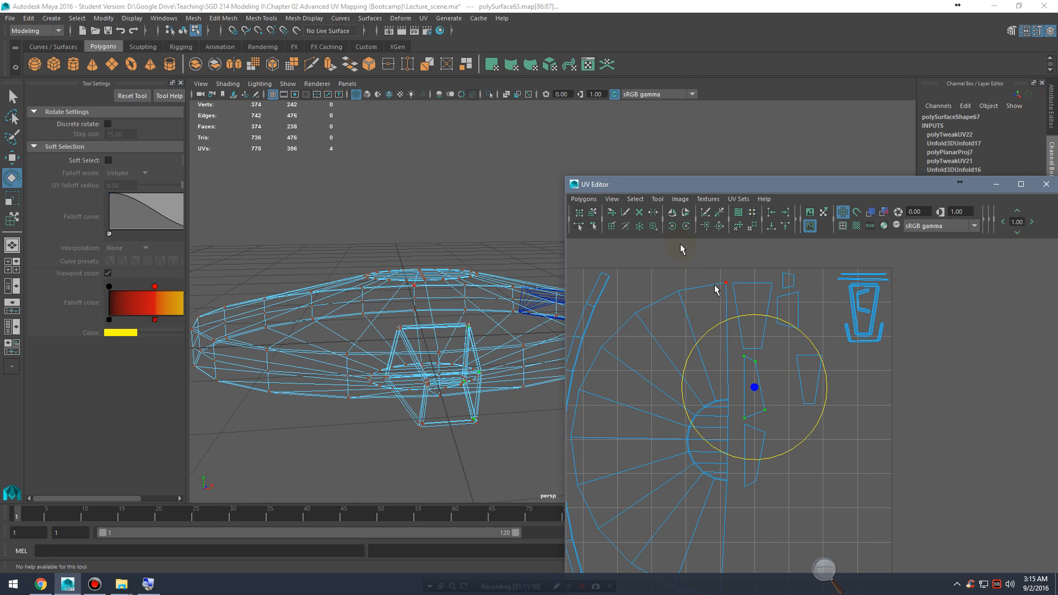
left_click(673, 229)
key("w")
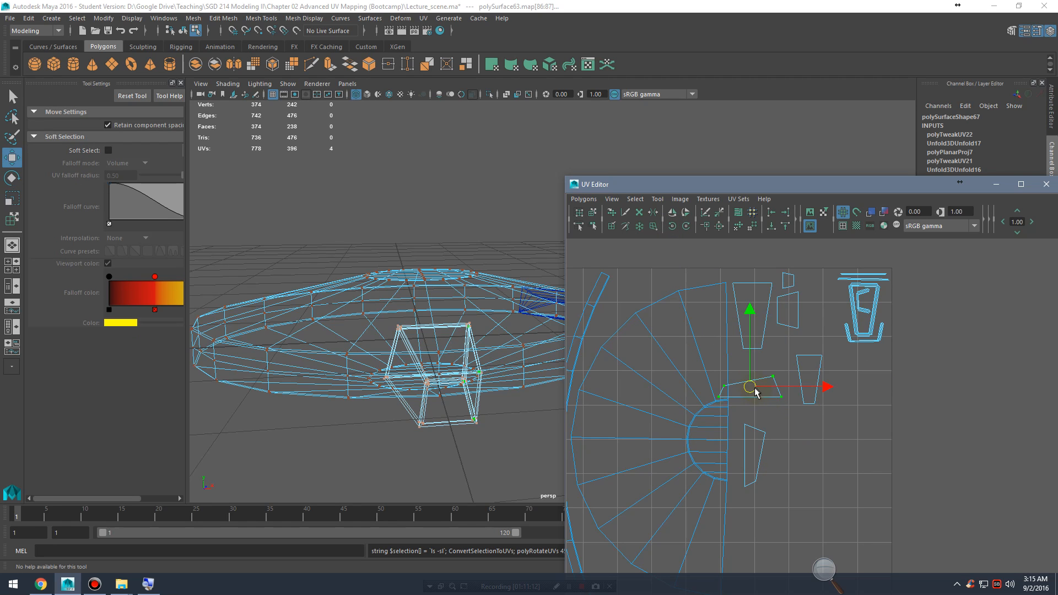
left_click_drag(753, 389, 801, 424)
left_click_drag(474, 387, 430, 391, "alt")
right_click_drag(646, 420, 789, 431, "alt")
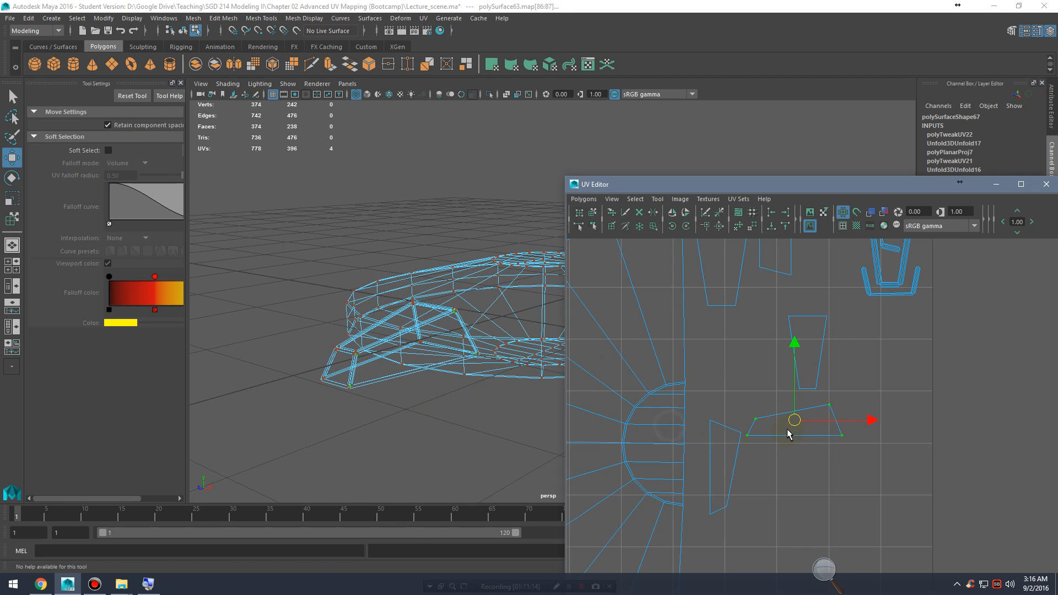
left_click_drag(794, 420, 869, 427)
Step: Rotate the remaining side shell clockwise until its long edge lies horizontally at the base, and align it beside the first side shell
left_click(718, 459)
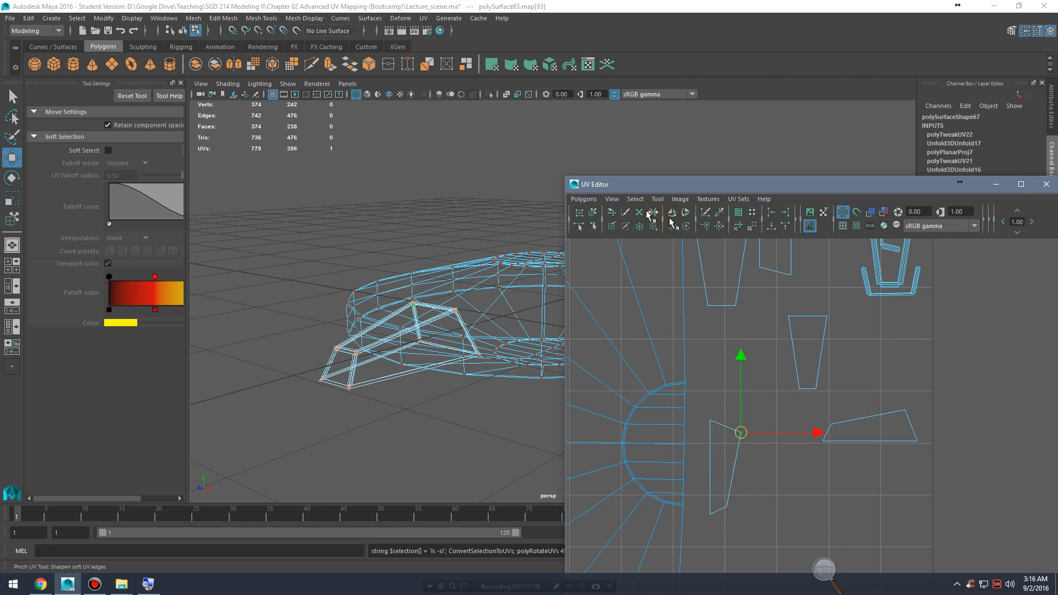
right_click_drag(756, 452, 702, 406)
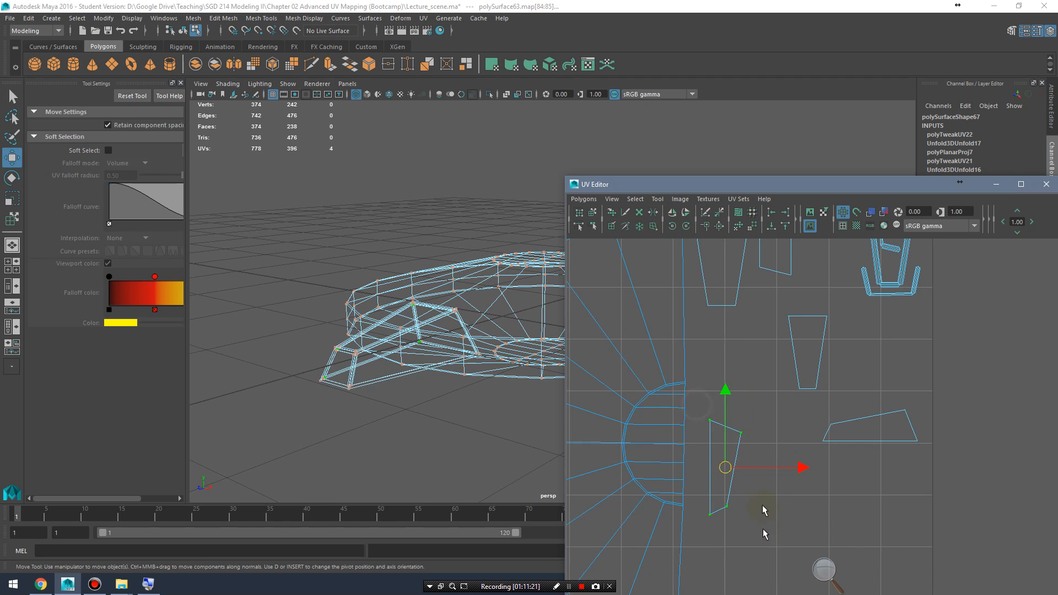
left_click(686, 226)
left_click(686, 226)
left_click(686, 225)
left_click(686, 225)
left_click(686, 225)
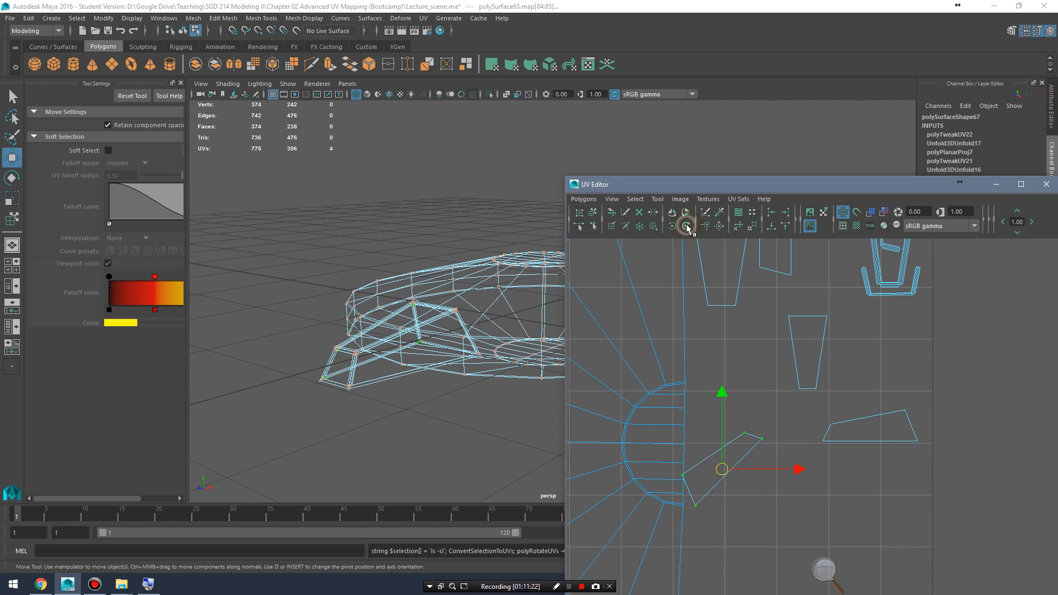
left_click(686, 225)
left_click_drag(725, 462, 770, 433)
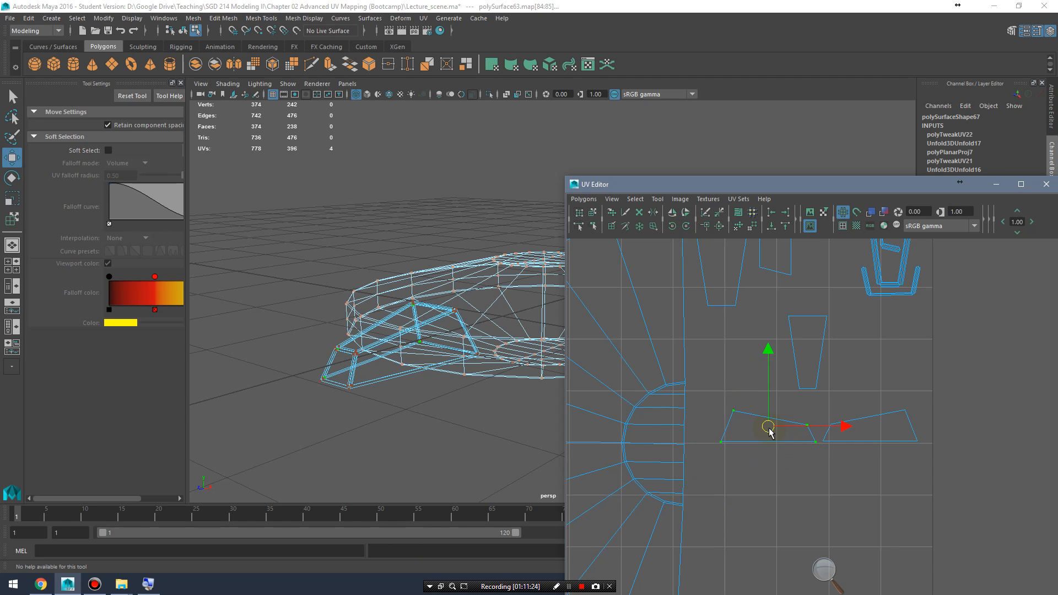
Step: Move the narrow trapezoid shell next to the emblem shells and bring both horizontal side shells up beneath the trapezoids
middle_click_drag(783, 333, 794, 425, "alt")
left_click(731, 321)
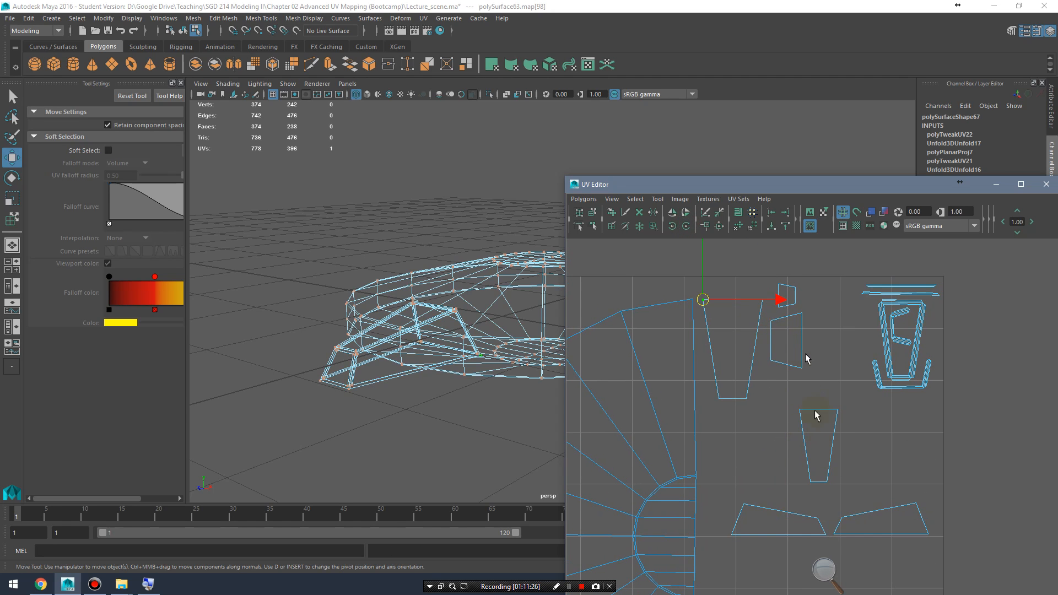
left_click_drag(708, 481, 973, 578)
left_click_drag(773, 389, 886, 516)
left_click_drag(819, 446, 833, 339)
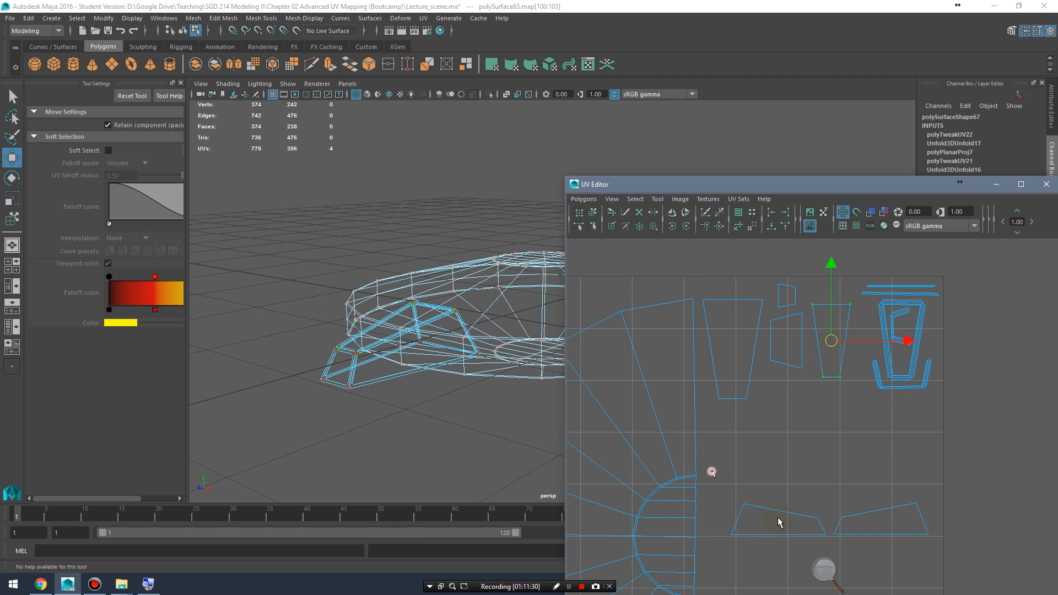
left_click_drag(708, 469, 970, 584)
left_click_drag(827, 518, 802, 421)
scroll(815, 431, "down", 3)
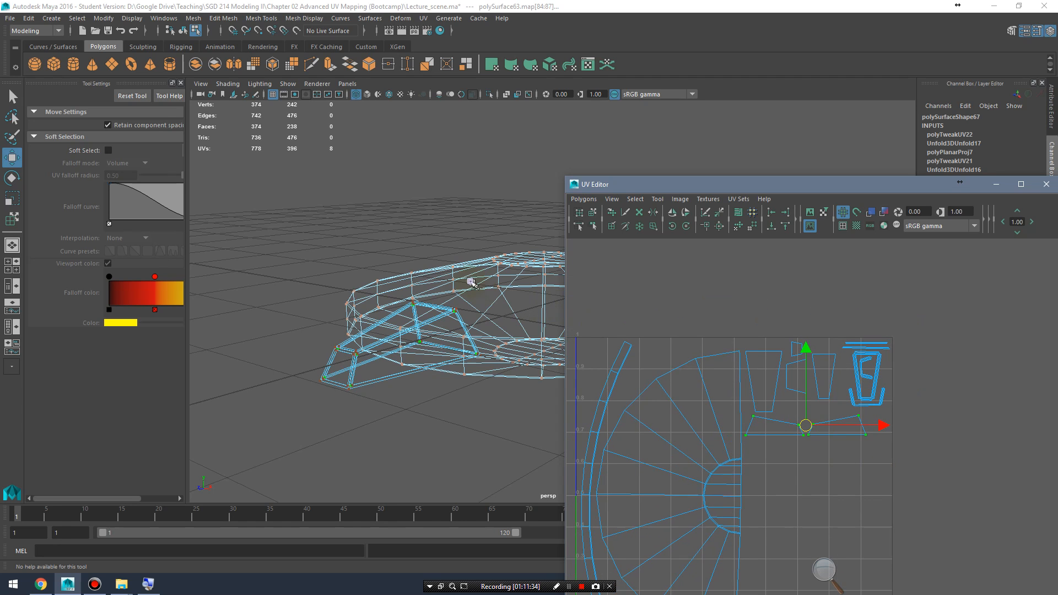
Step: Return to object selection and select the disc body together with the leg to view their combined UVs
right_click_drag(471, 282, 523, 262)
left_click(518, 350)
scroll(539, 352, "down", 5)
middle_click_drag(539, 351, 470, 297, "alt")
left_click(470, 298)
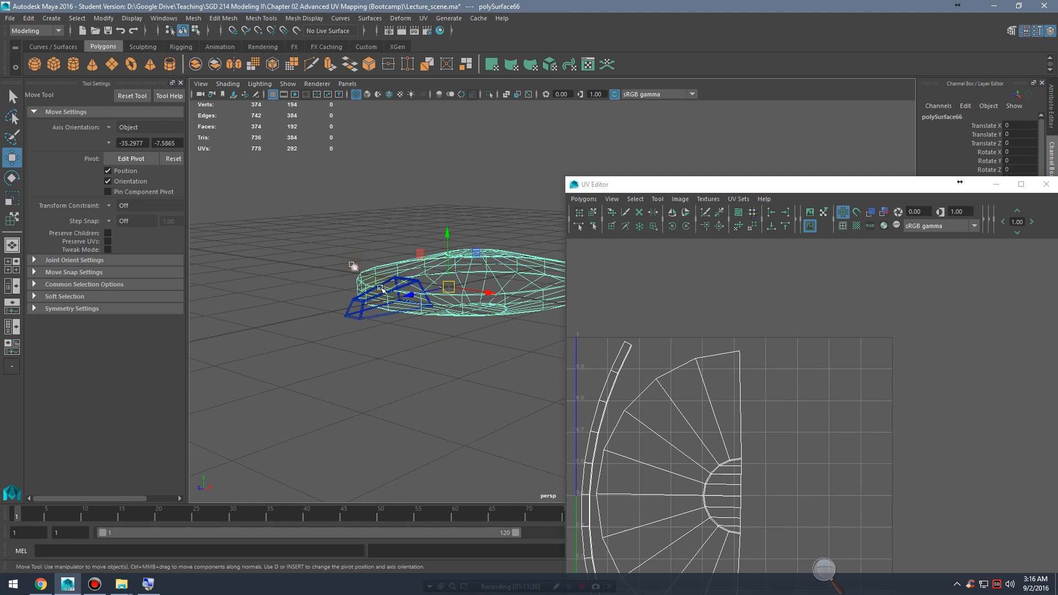
left_click(380, 288, "shift")
middle_click_drag(480, 352, 337, 354, "alt")
right_click_drag(954, 441, 704, 439, "alt")
middle_click_drag(704, 440, 646, 362, "alt")
Step: Select the disc, leg and long arm pieces together and examine their combined UV layout
middle_click_drag(527, 283, 385, 330, "alt")
left_click_drag(402, 325, 484, 330, "alt")
right_click_drag(484, 331, 389, 319, "alt")
middle_click_drag(386, 309, 454, 331, "alt")
left_click_drag(423, 294, 586, 425)
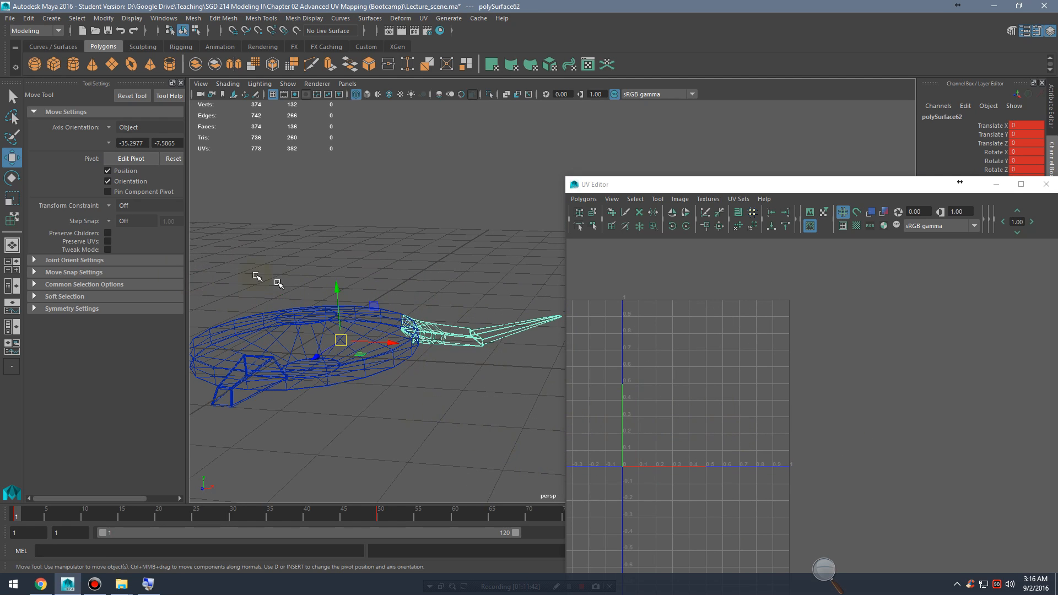
left_click_drag(223, 257, 557, 439)
scroll(739, 387, "down", 4)
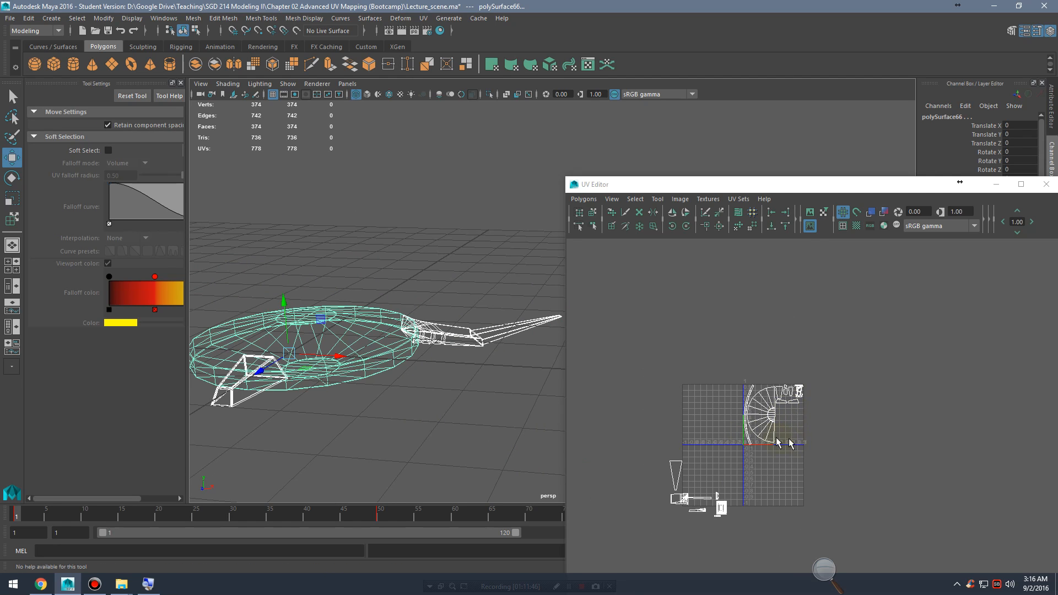
scroll(778, 441, "up", 5)
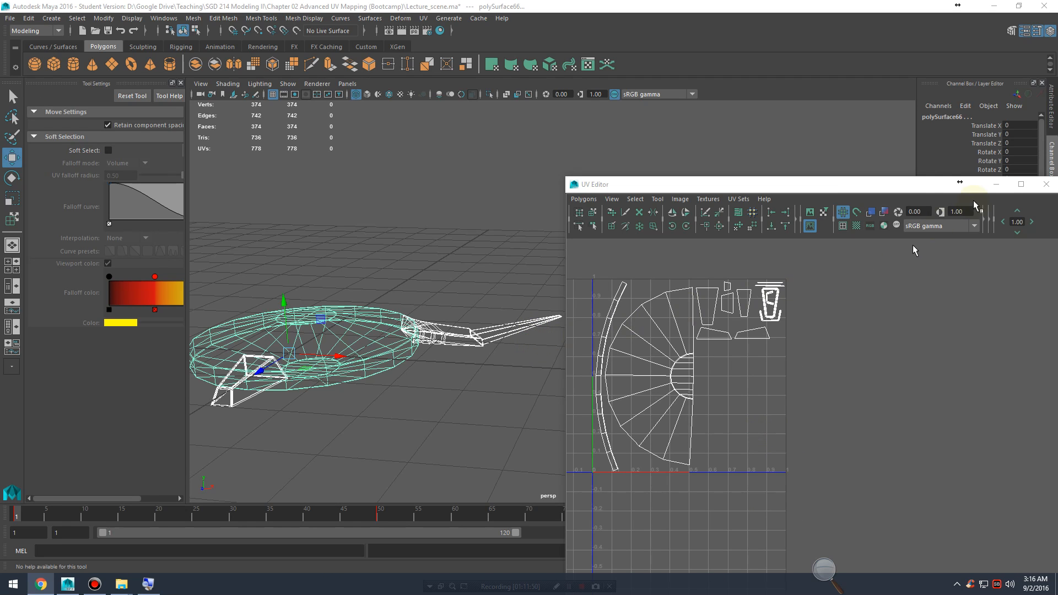
Step: Minimize the UV Editor and delete all the disc model's pieces from the scene
left_click_drag(933, 190, 852, 170)
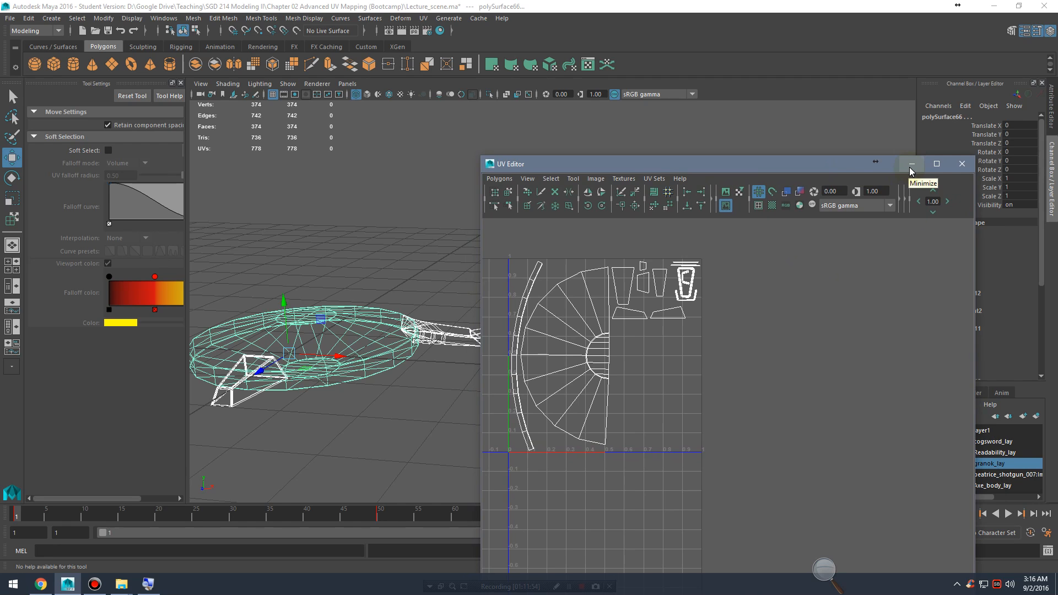
left_click(186, 165)
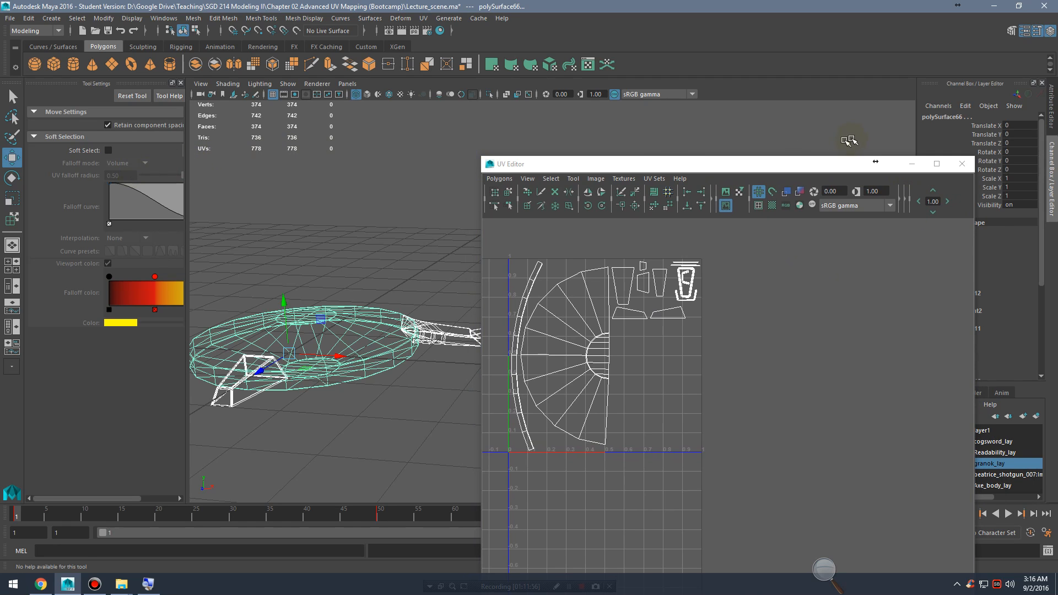
left_click(910, 165)
scroll(557, 255, "down", 5)
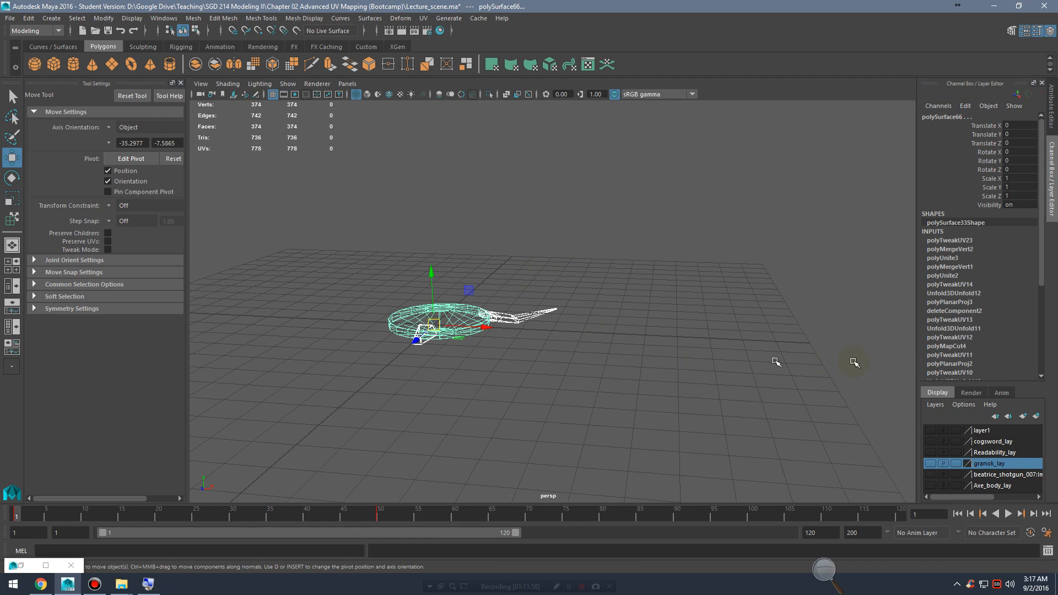
left_click_drag(342, 265, 499, 351)
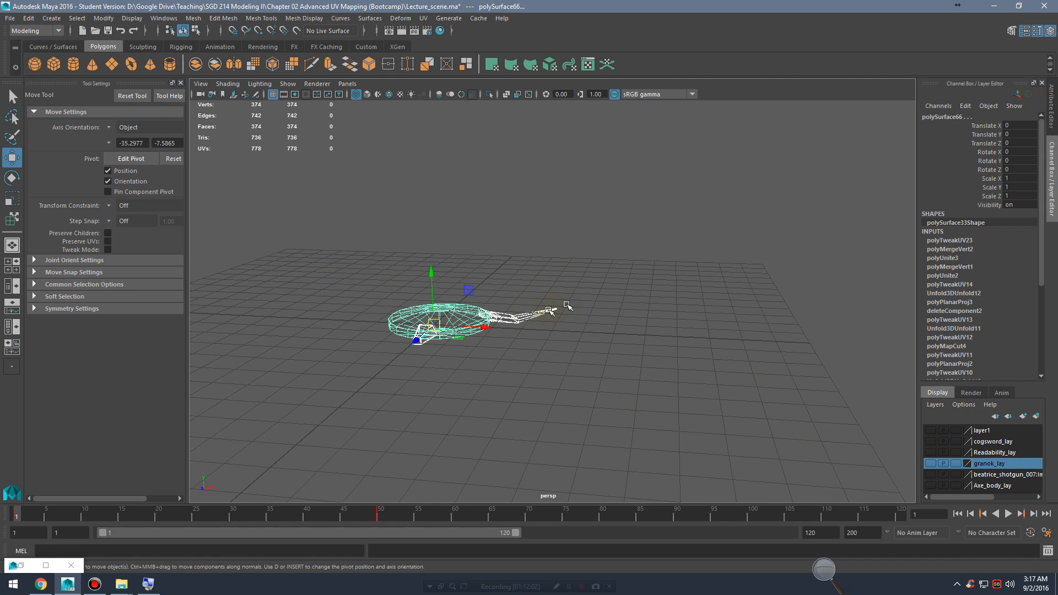
key("Delete")
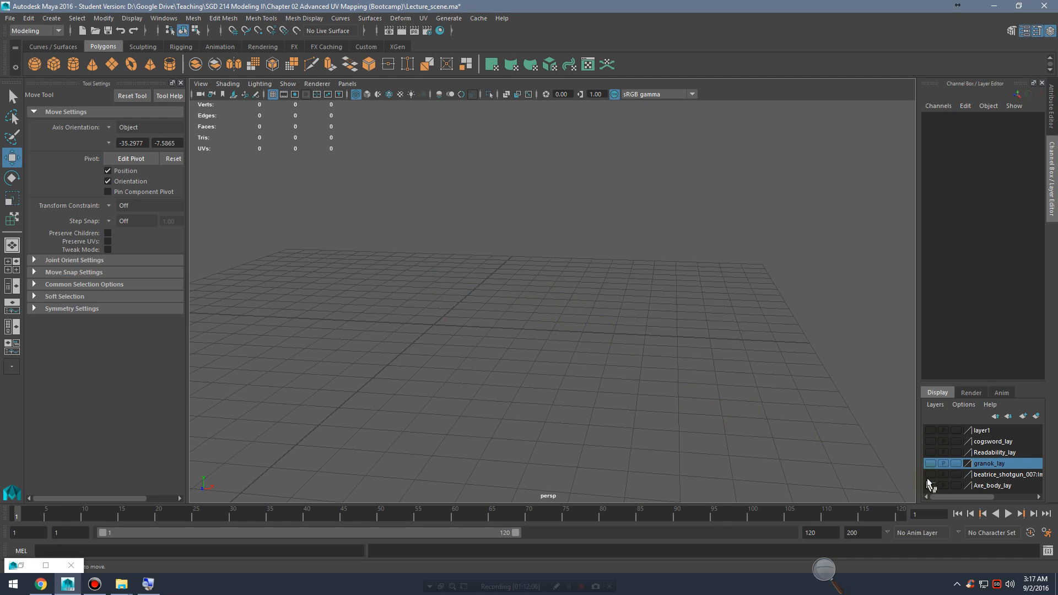
Step: Try to show all hidden objects in the scene
left_click_drag(875, 427, 796, 432, "alt")
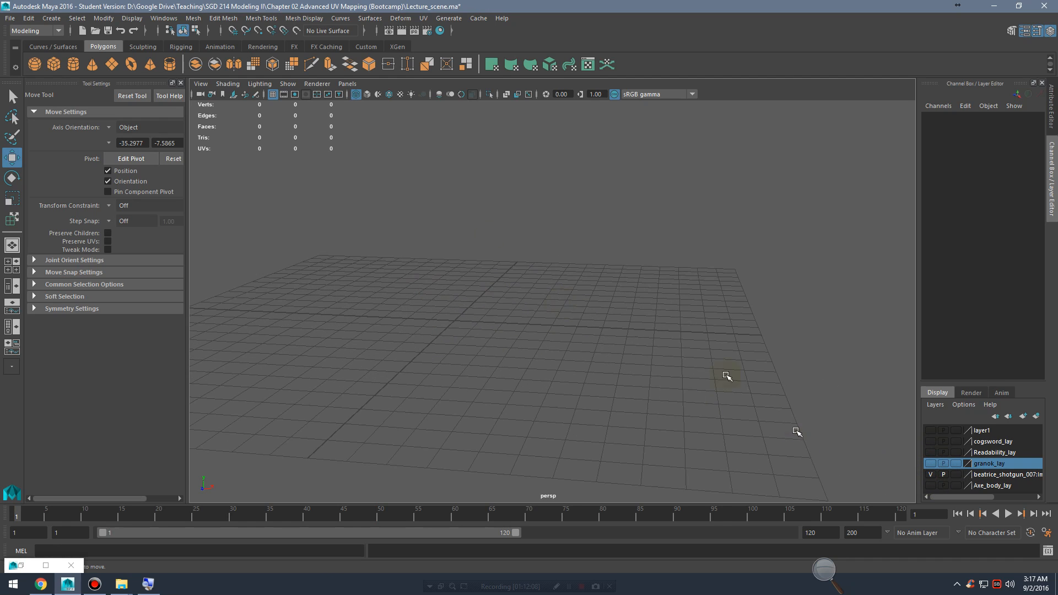
left_click(135, 18)
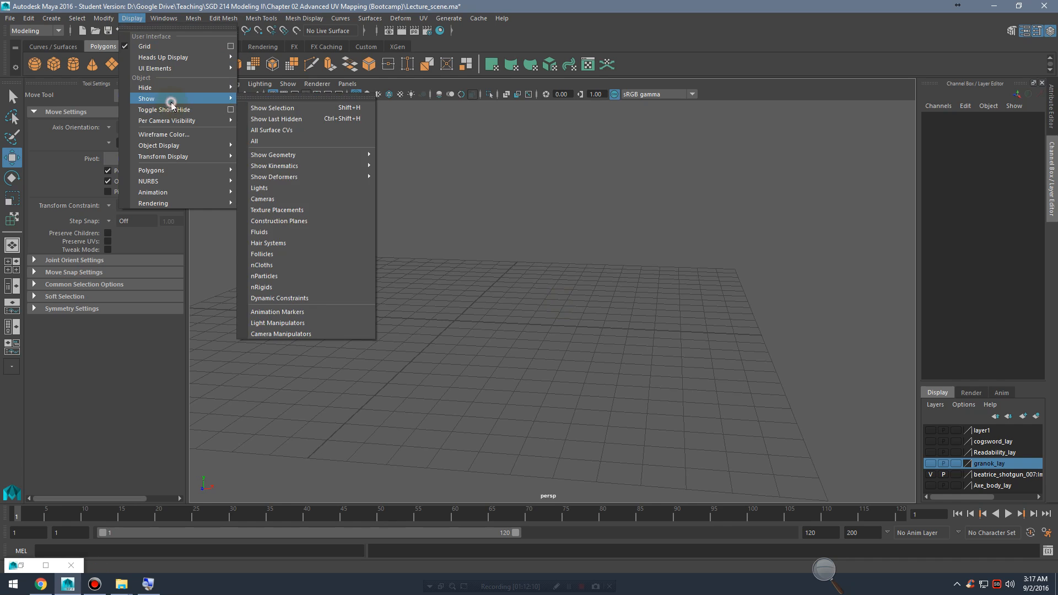
mouse_move(213, 100)
left_click(268, 140)
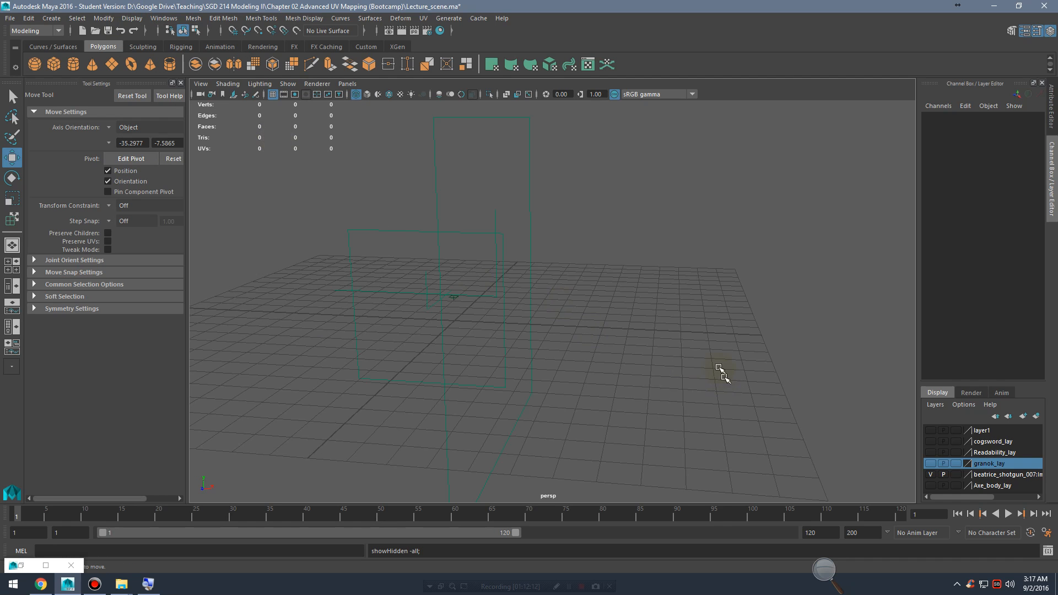
Step: Make the display layer layer1 visible in the viewport
left_click(931, 431)
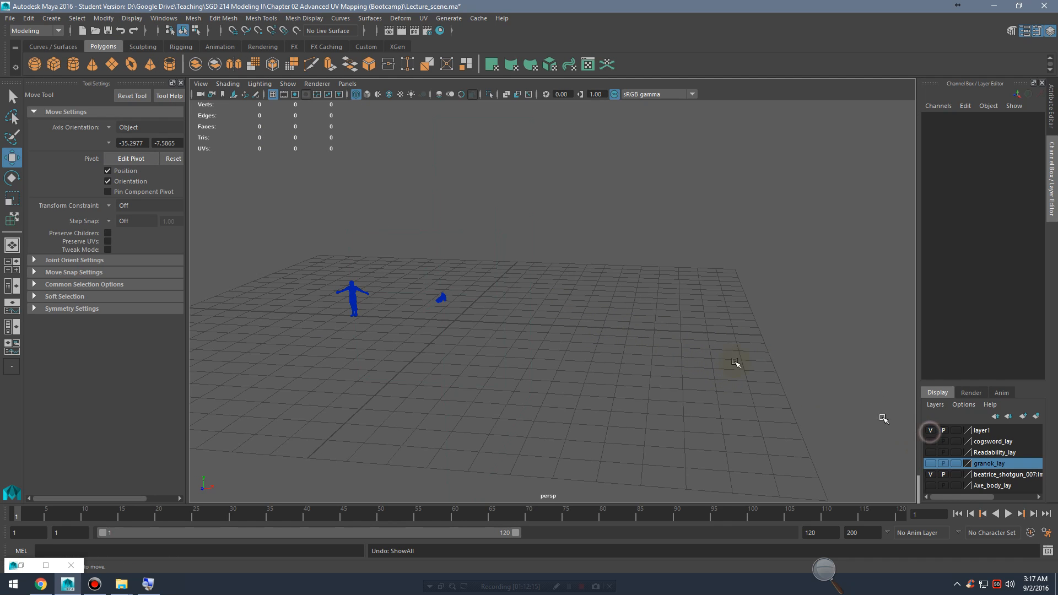
left_click_drag(593, 338, 571, 342, "alt")
Step: Assign the male figure to a new display layer and hide that layer
left_click_drag(348, 295, 511, 436)
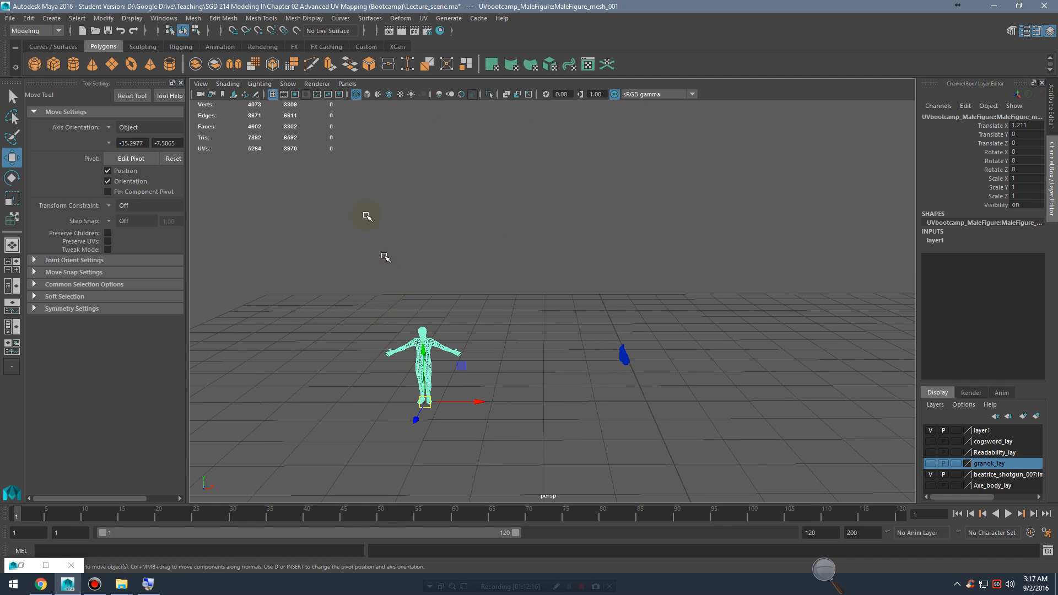
left_click(133, 18)
left_click(621, 266)
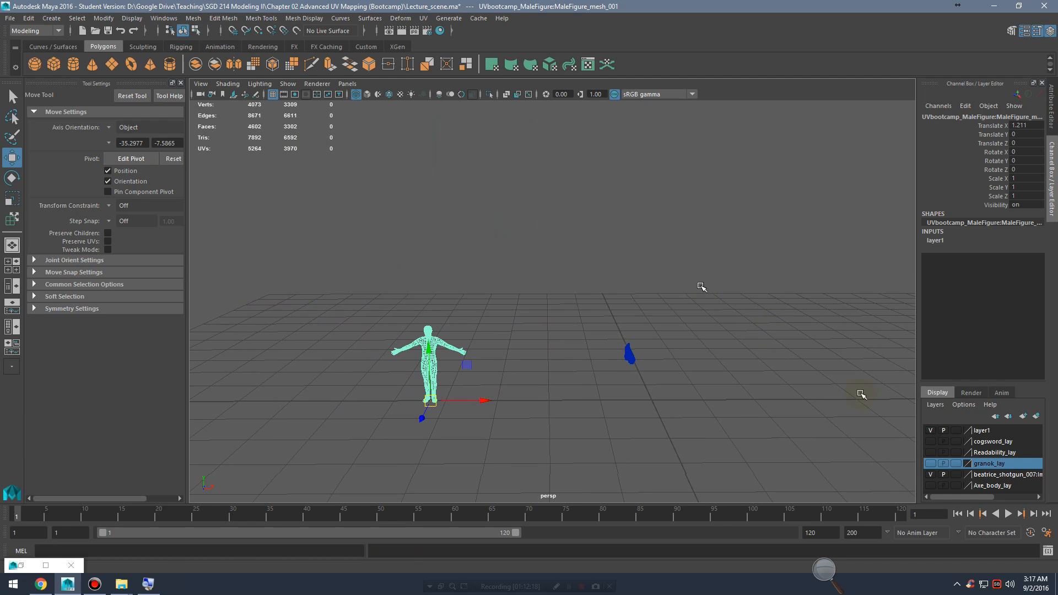
left_click(1036, 417)
left_click(929, 431)
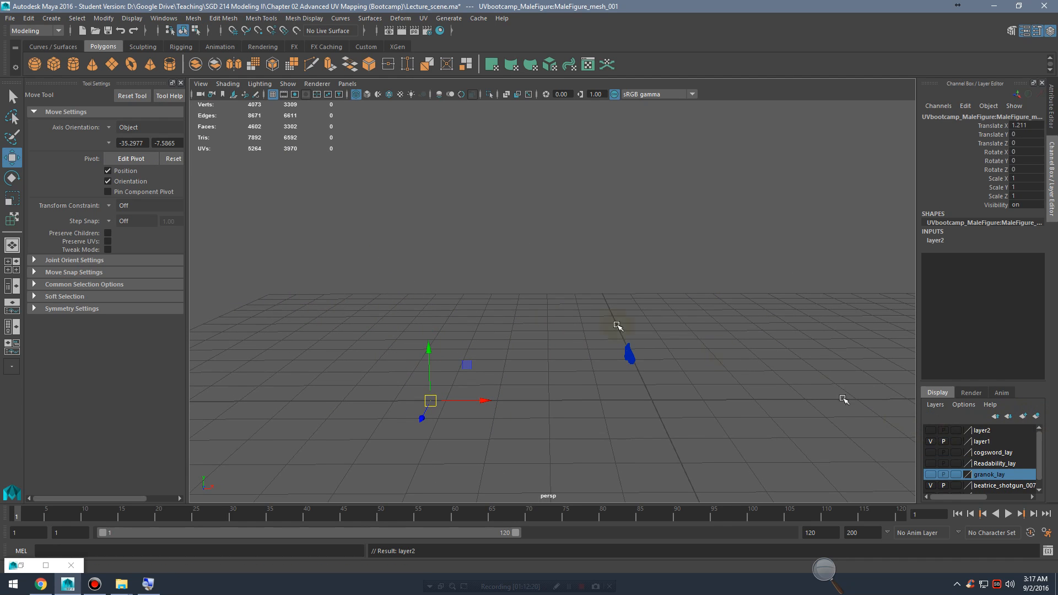
Step: Select the shotgun model and switch the viewport to smooth shaded display
right_click_drag(558, 328, 619, 295, "alt")
middle_click_drag(619, 296, 574, 288, "alt")
left_click_drag(603, 352, 639, 348, "alt")
left_click_drag(539, 275, 695, 394)
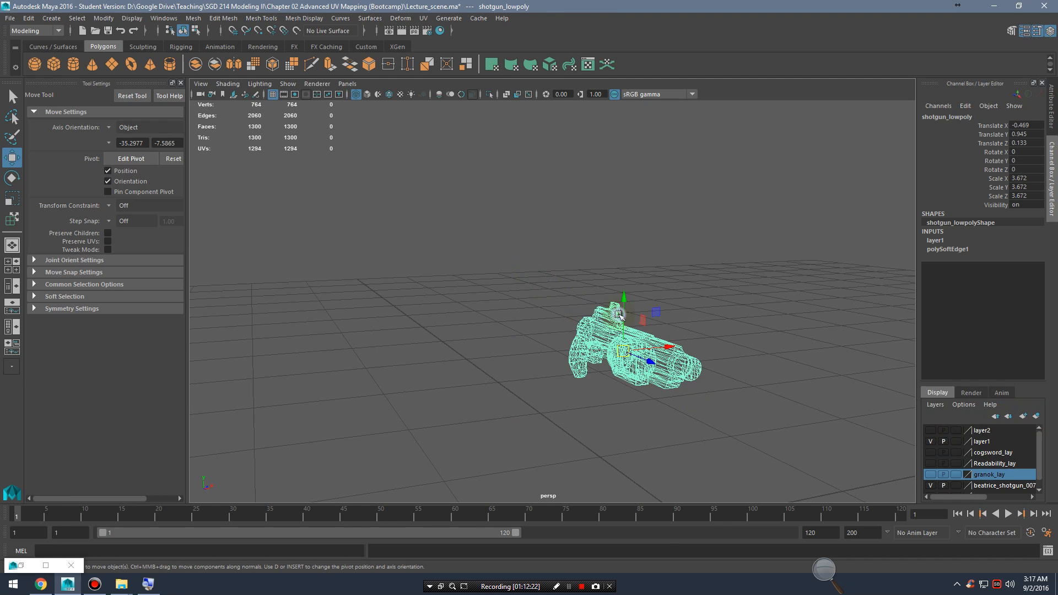
right_click_drag(619, 315, 684, 251)
key("5")
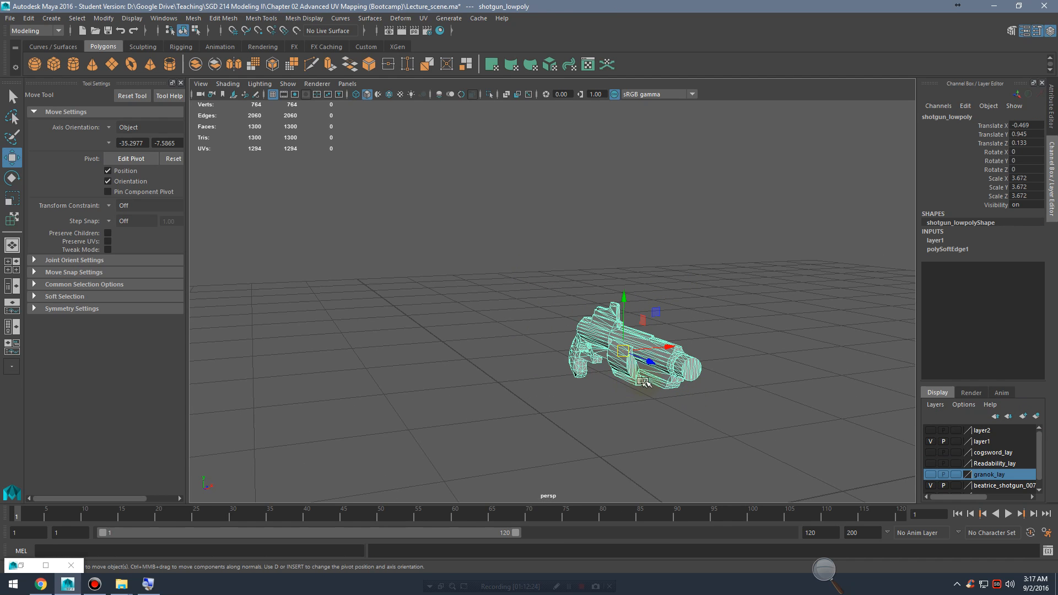
Step: Turn on textured display, deselect the shotgun and inspect the painted details on its body up close
left_click_drag(666, 386, 605, 371, "alt")
right_click_drag(605, 371, 666, 385, "alt")
left_click_drag(667, 385, 688, 369, "alt")
key("6")
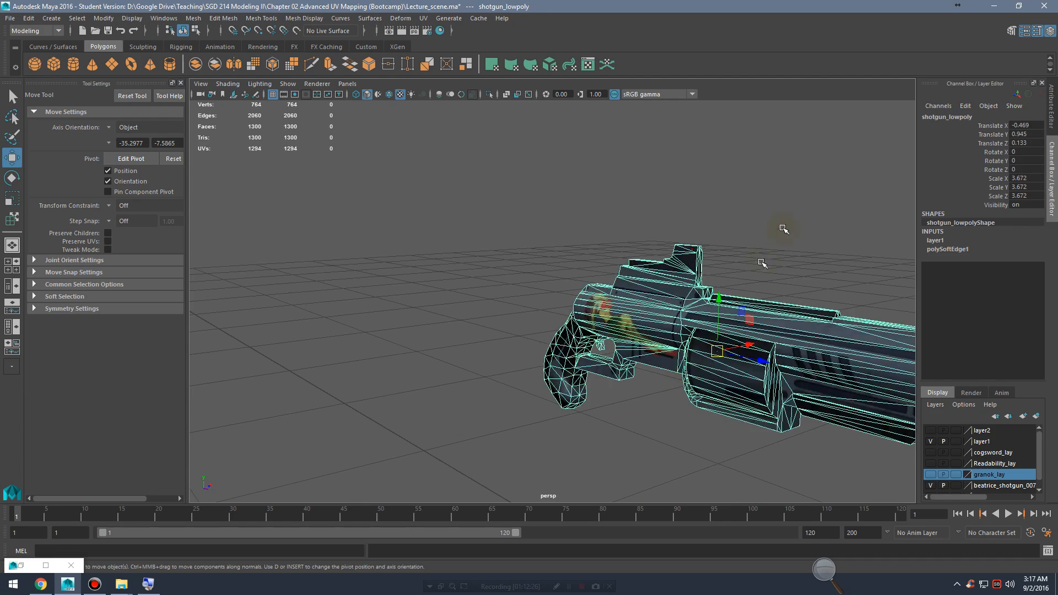
left_click(784, 230)
mouse_move(784, 229)
left_mouse_down("alt")
mouse_move(704, 279)
mouse_move(749, 292)
mouse_move(601, 313)
left_mouse_up("alt")
right_click_drag(601, 313, 710, 314, "alt")
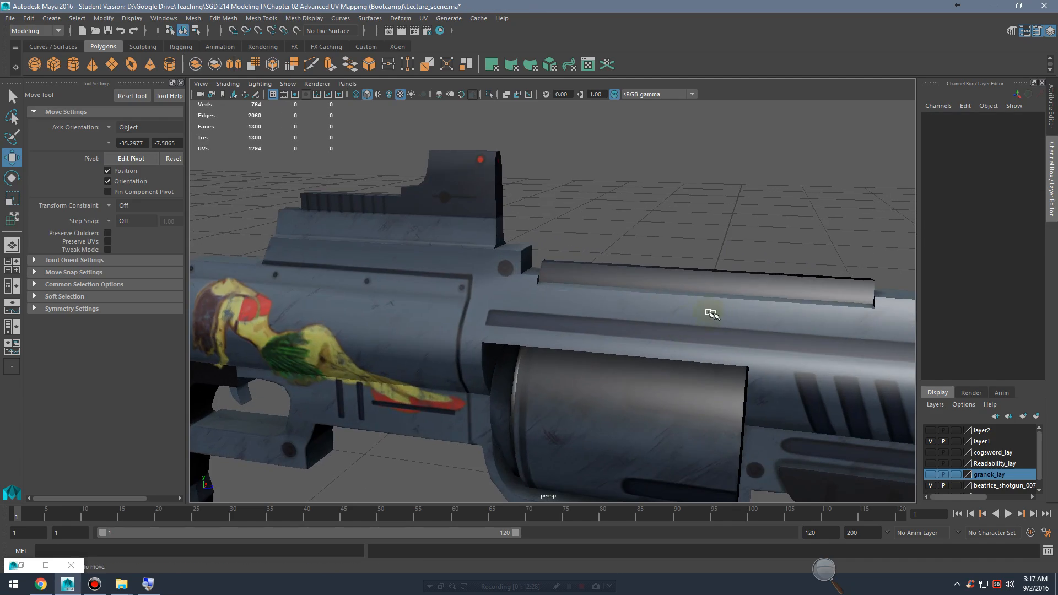
Step: Select the shotgun and switch it to edge selection at the front end of the barrel's top rail
left_click(711, 312)
left_click_drag(711, 312, 503, 336, "alt")
middle_click_drag(503, 335, 739, 349, "alt")
right_click_drag(576, 332, 643, 328, "alt")
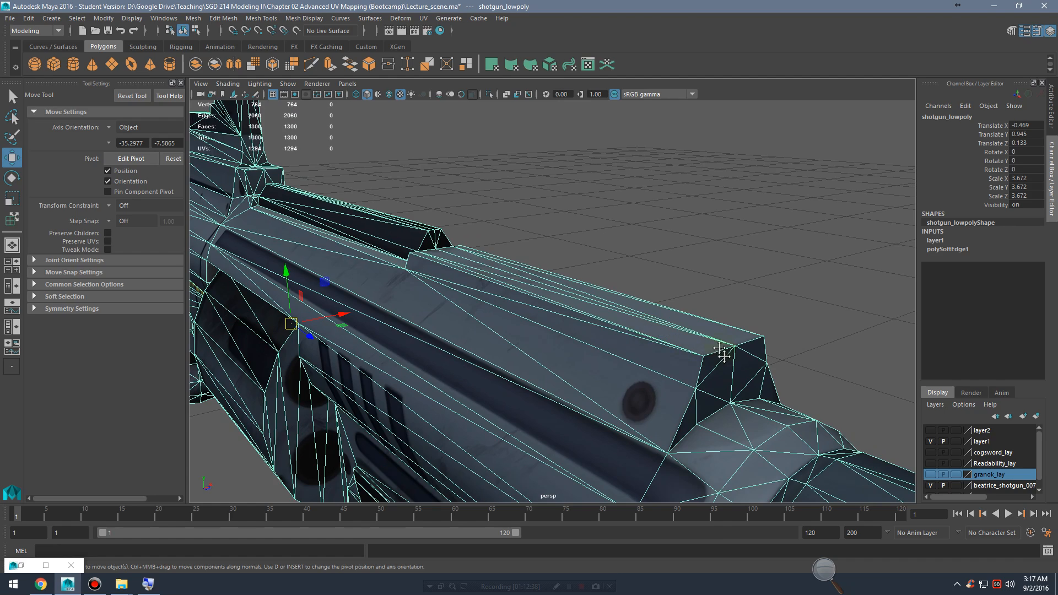
middle_click_drag(719, 349, 668, 255, "alt")
right_click_drag(669, 255, 666, 231)
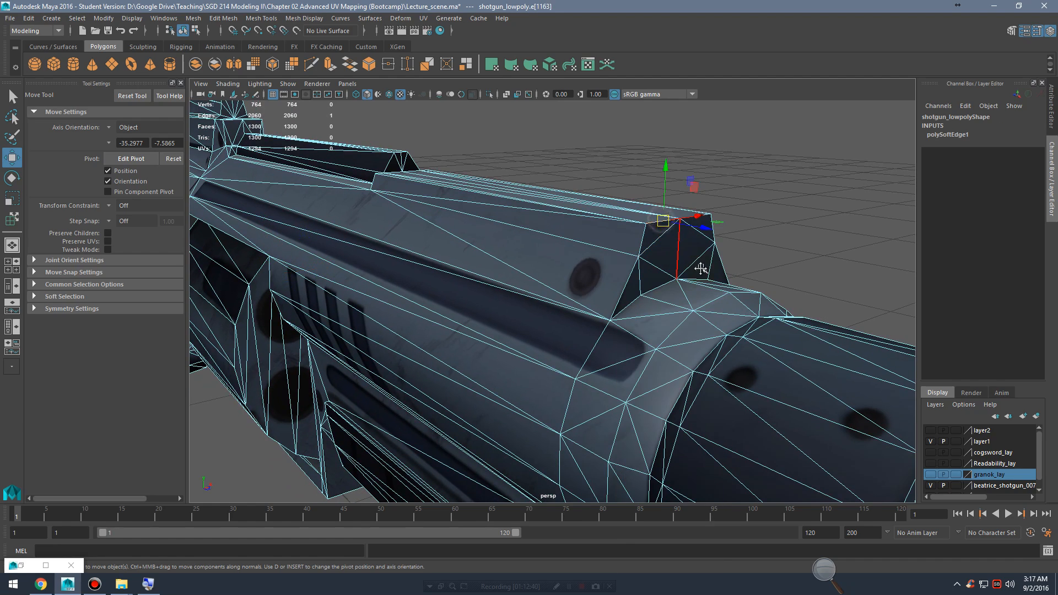
Step: Select the edges outlining the front end face of the top rail, including its slanted sides
key("f")
right_click_drag(697, 277, 683, 354, "alt")
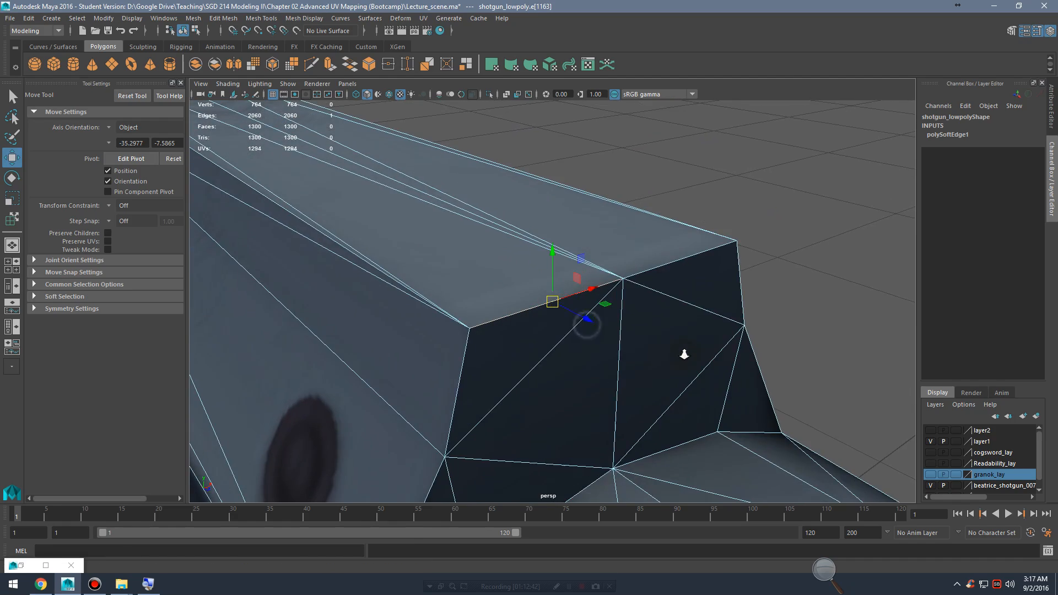
left_click(660, 264, "shift")
left_click(462, 374, "shift")
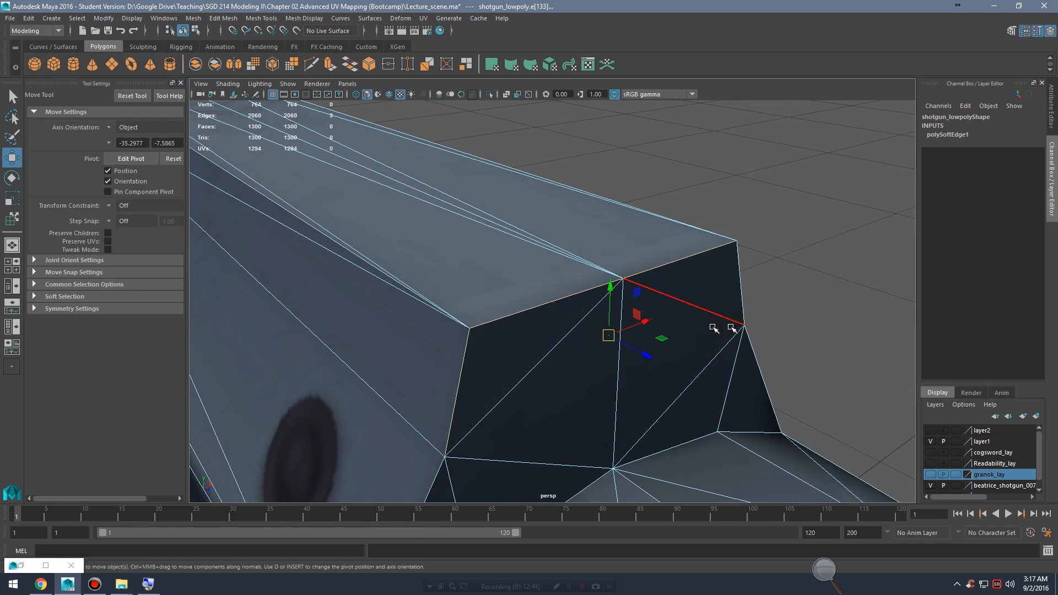
left_click_drag(731, 327, 724, 320, "alt")
left_click(757, 289, "shift")
left_click_drag(757, 289, 796, 335, "alt")
right_click_drag(795, 335, 790, 354, "alt")
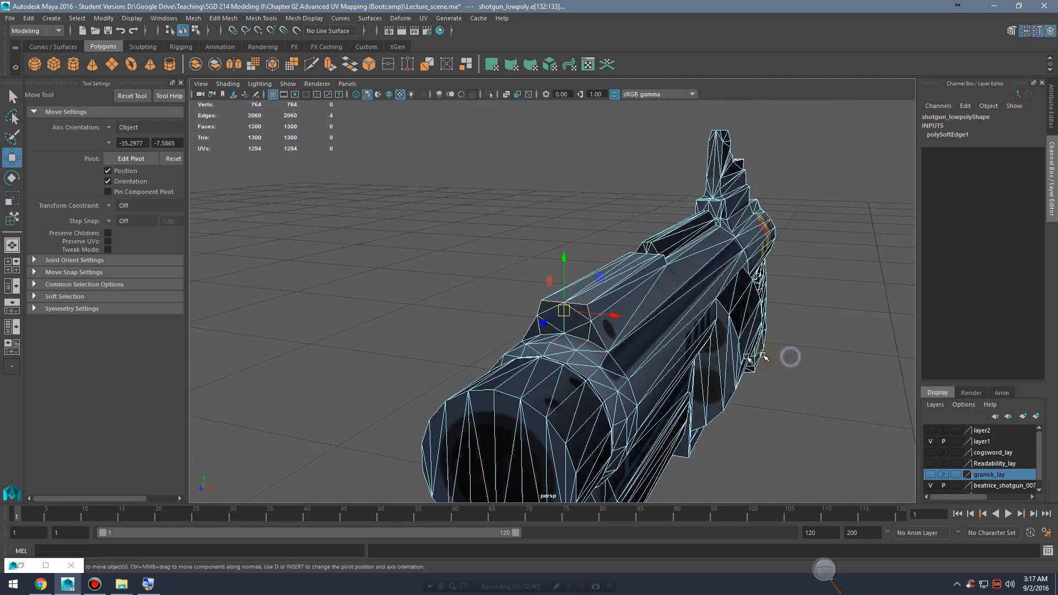
left_click_drag(790, 355, 652, 354, "alt")
left_click(604, 364, "shift")
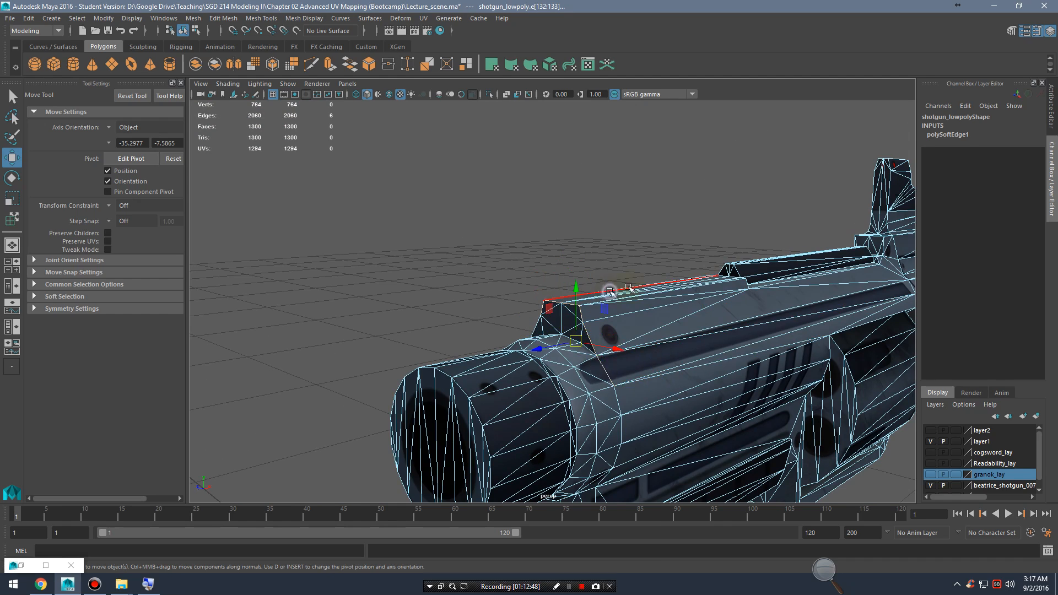
Step: Return the shotgun to object selection, reselect it and turn on its texture border edge display
right_click_drag(610, 293, 665, 267)
left_click(665, 259)
right_click_drag(623, 323, 657, 321, "alt")
left_click(657, 322)
left_click_drag(694, 340, 744, 345, "alt")
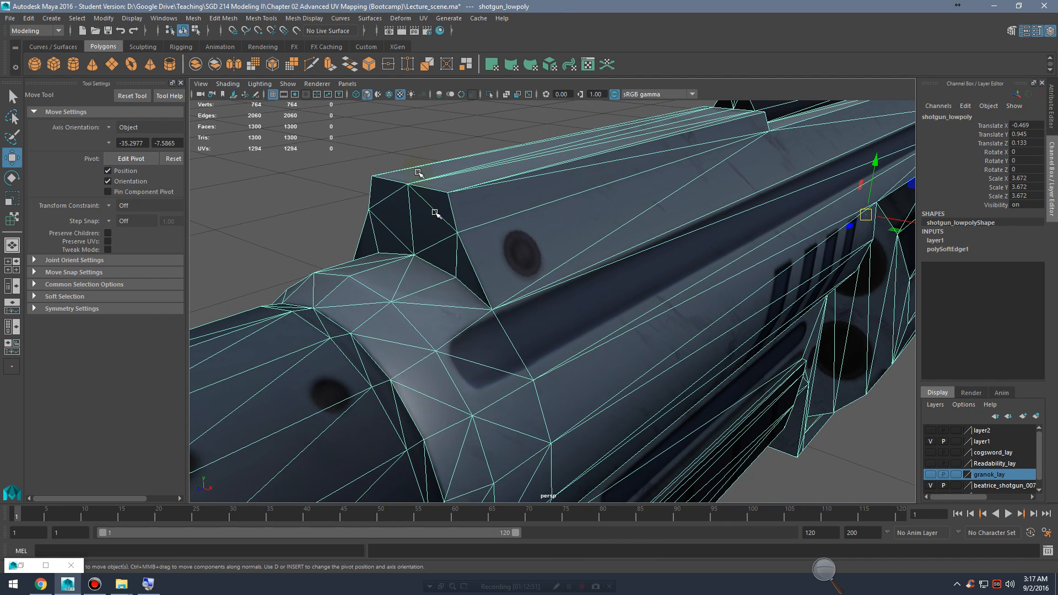
left_click(128, 18)
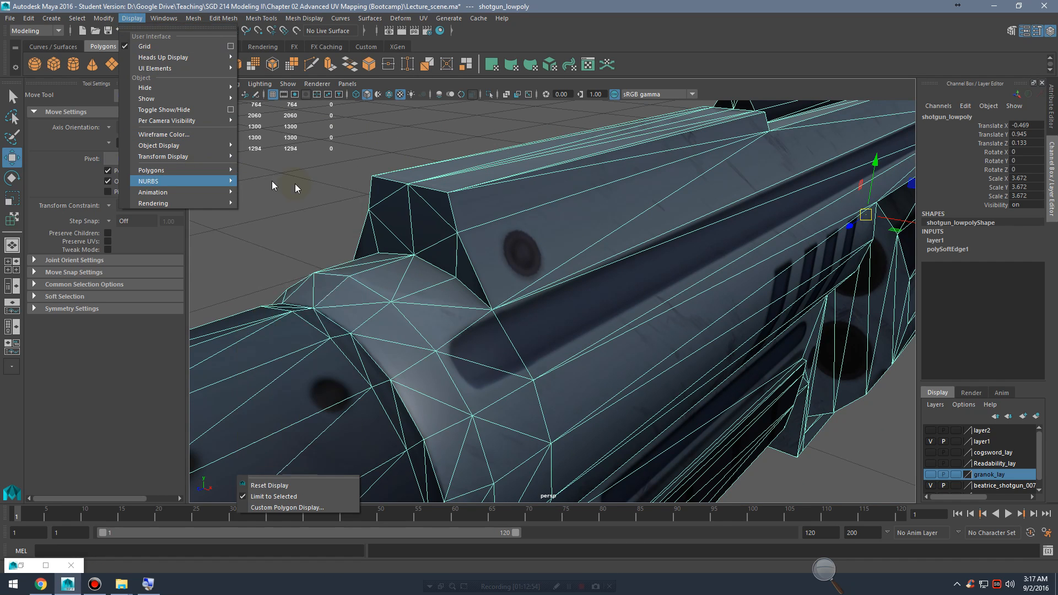
mouse_move(210, 171)
mouse_move(298, 285)
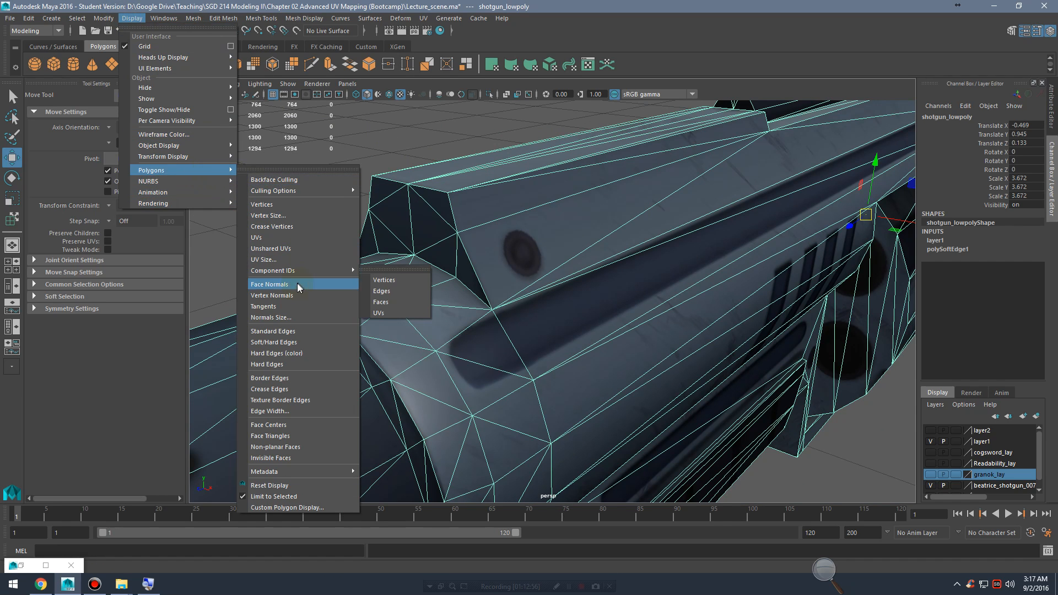
left_click(290, 400)
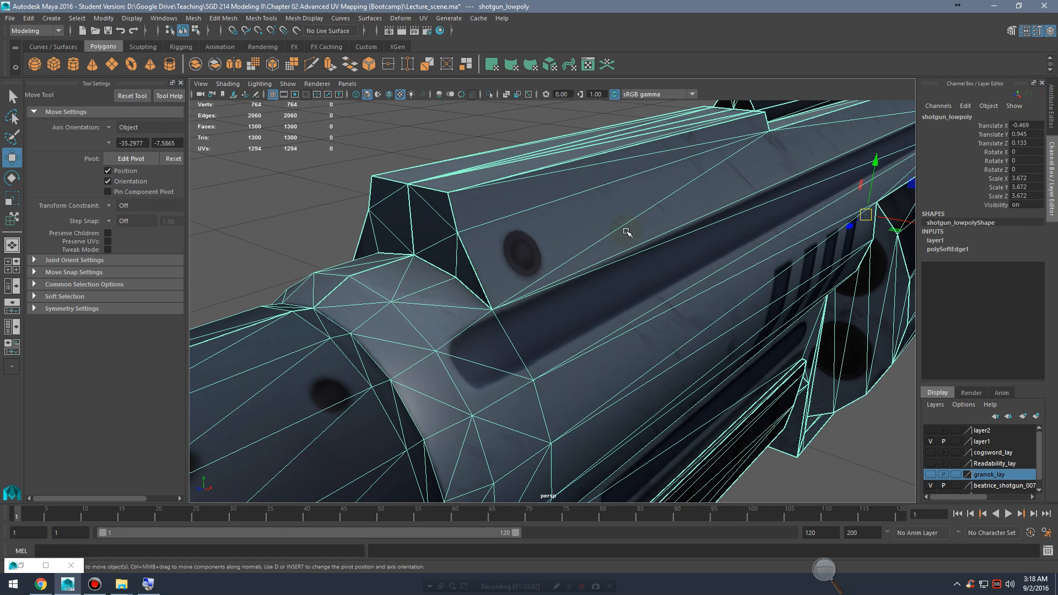
Step: Check the highlighted UV seams around the top rail's front end and deselect the shotgun to see its plain texture
left_click_drag(643, 212, 645, 244, "alt")
middle_click_drag(463, 193, 653, 243, "alt")
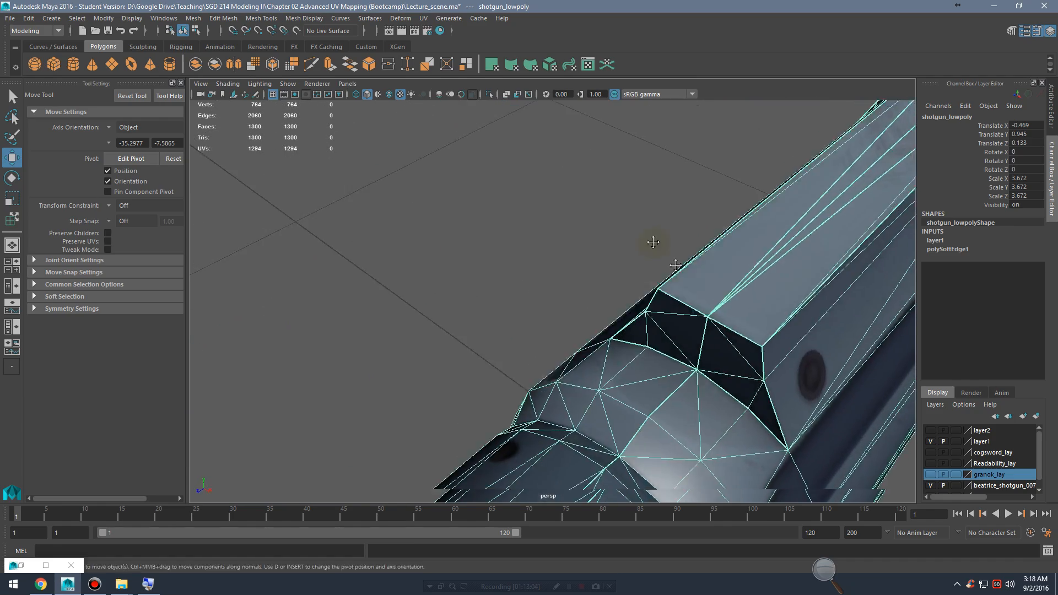
left_click_drag(653, 243, 658, 221, "alt")
right_click_drag(647, 198, 675, 181)
left_click(365, 167)
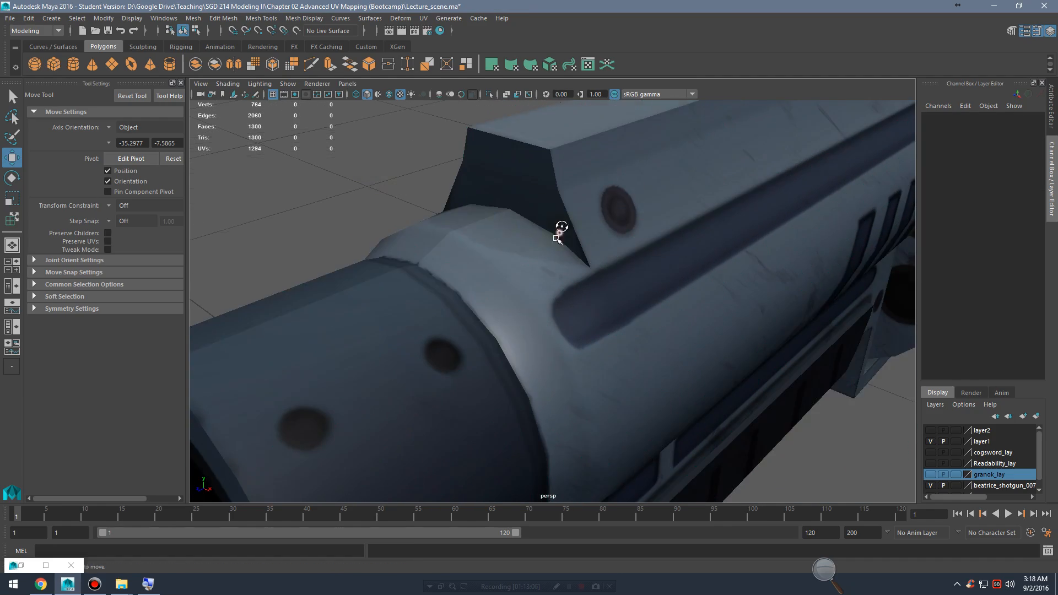
Step: Reselect the shotgun, turn off textured display and examine the texture borders where the top rail meets the barrel
left_click(605, 217)
left_click_drag(557, 235, 645, 263, "alt")
scroll(568, 217, "down", 3)
middle_click_drag(645, 262, 682, 285, "alt")
right_click_drag(679, 286, 634, 256, "alt")
middle_click_drag(633, 256, 604, 228, "alt")
right_click_drag(604, 228, 730, 270, "alt")
middle_click_drag(678, 314, 728, 253, "alt")
right_click_drag(727, 253, 689, 256, "alt")
middle_click_drag(689, 257, 722, 215, "alt")
right_click_drag(661, 243, 733, 257, "alt")
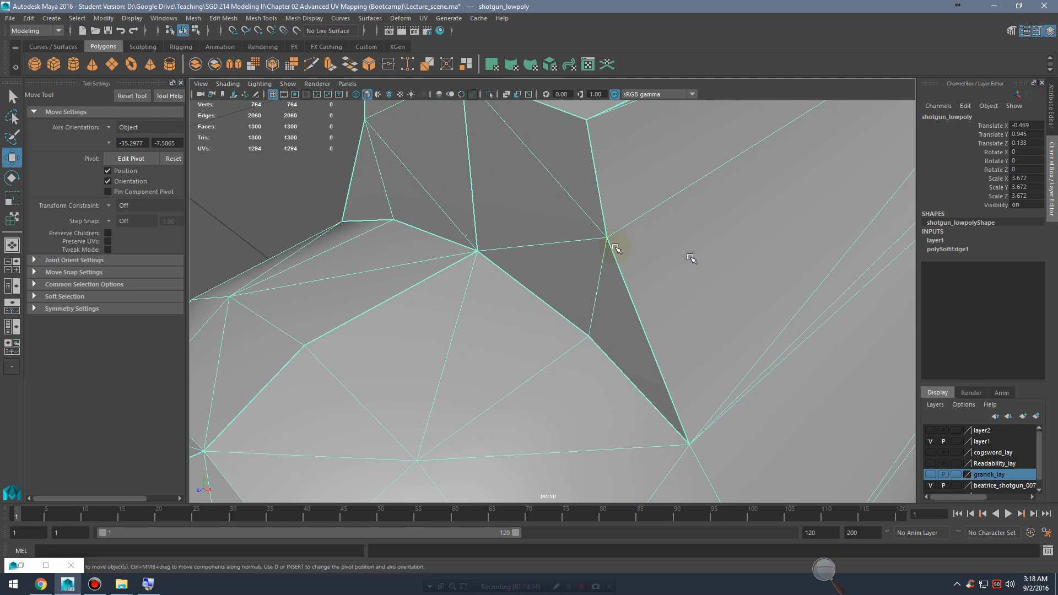
right_click_drag(674, 341, 688, 331, "alt")
middle_click_drag(689, 330, 706, 315, "alt")
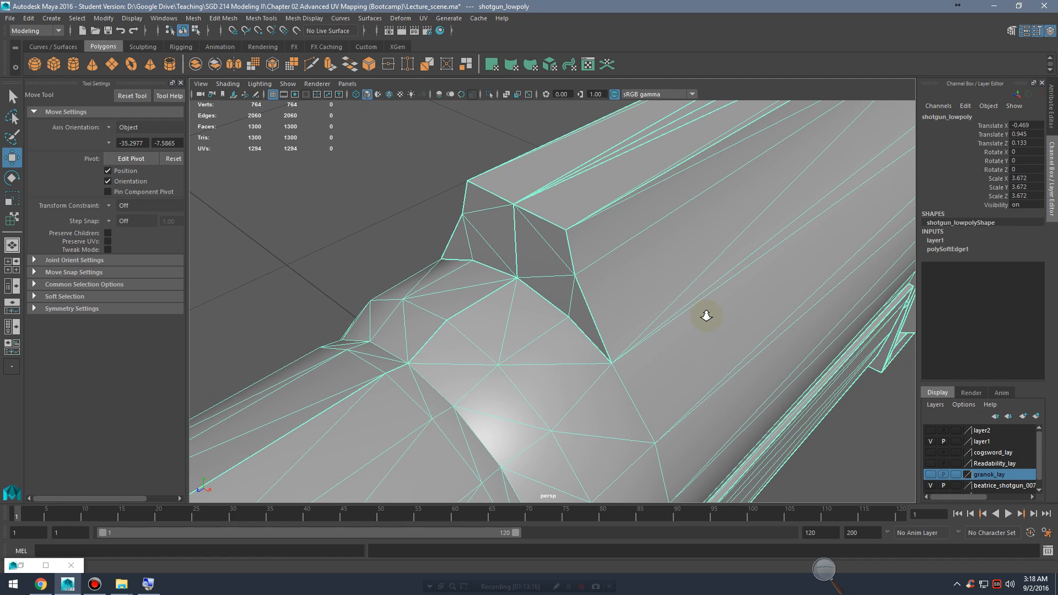
left_click_drag(684, 243, 666, 259, "alt")
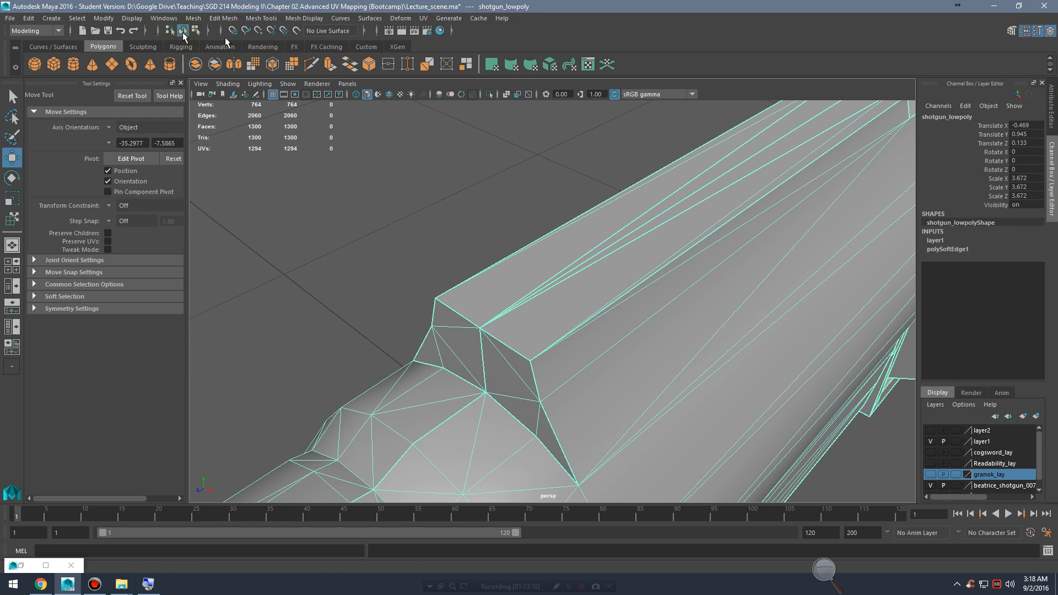
Step: Turn off the shotgun's texture border edges and turn on its border edges
left_click(138, 21)
mouse_move(176, 171)
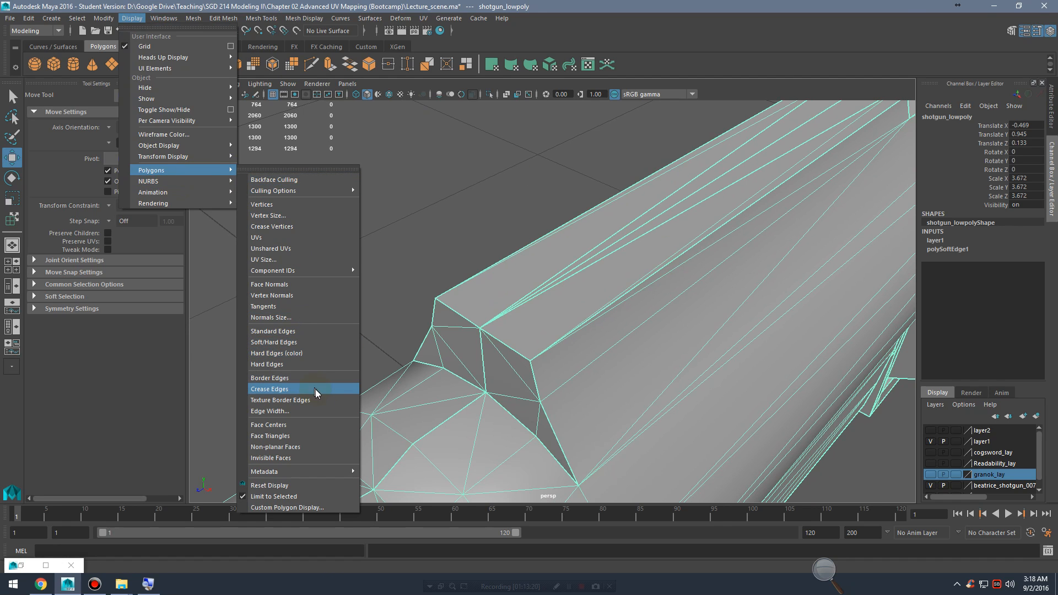
left_click(310, 401)
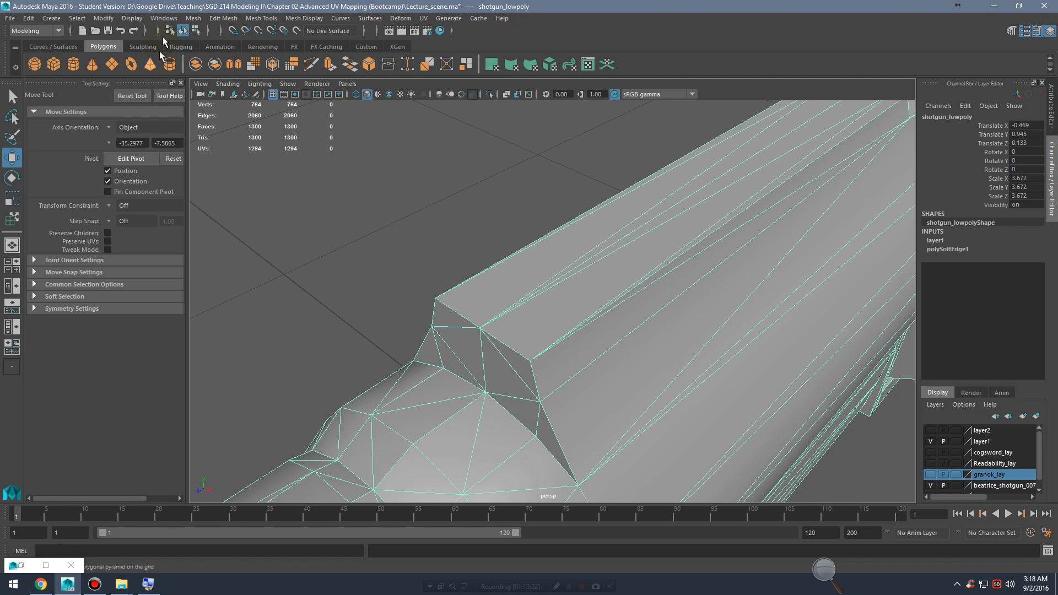
left_click(164, 18)
mouse_move(131, 18)
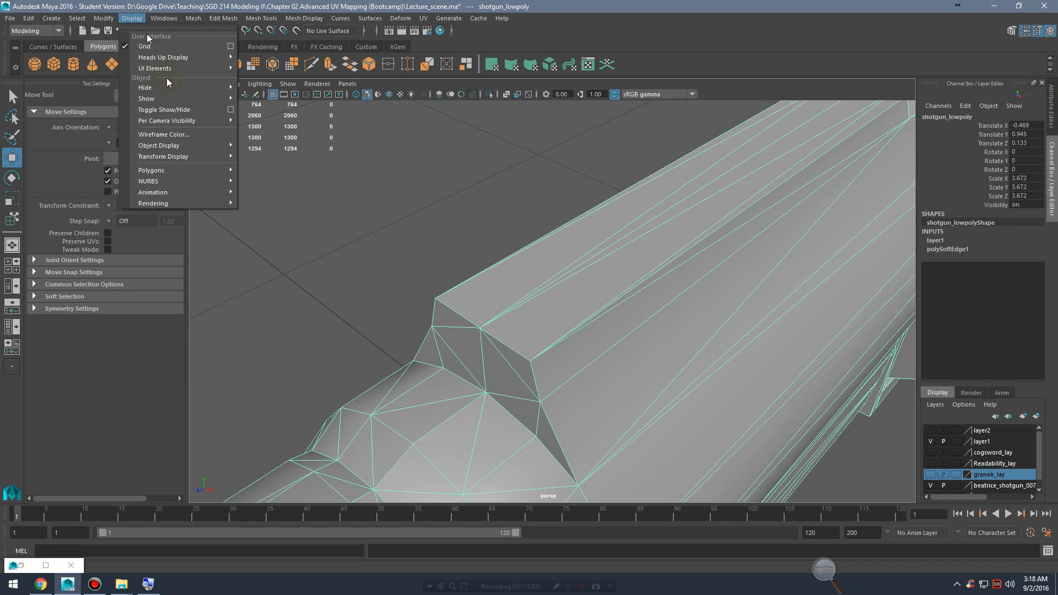
mouse_move(183, 170)
left_click(290, 376)
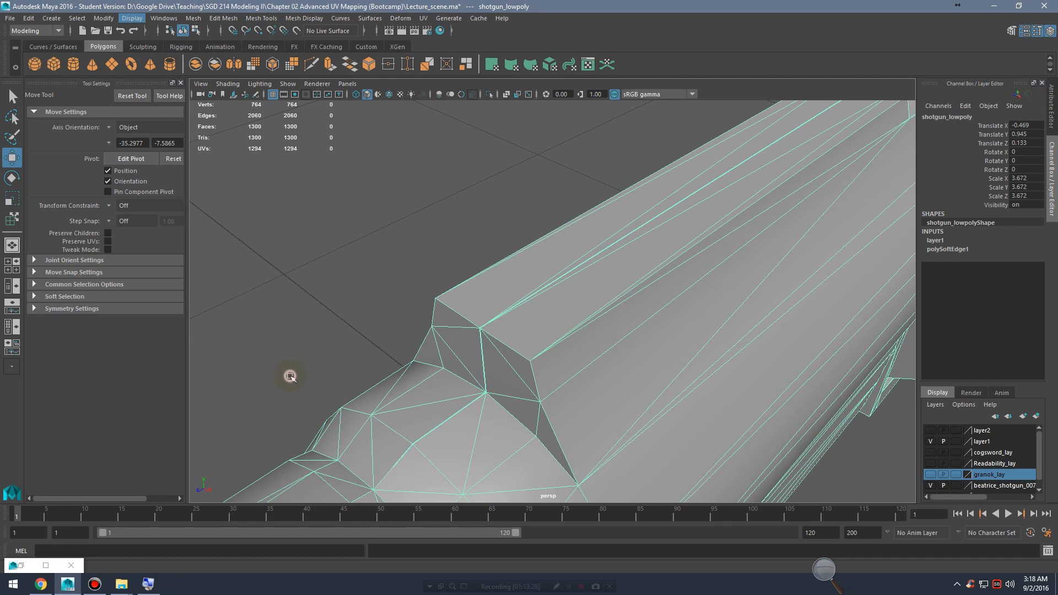
left_click_drag(584, 293, 591, 320, "alt")
scroll(593, 318, "up", 3)
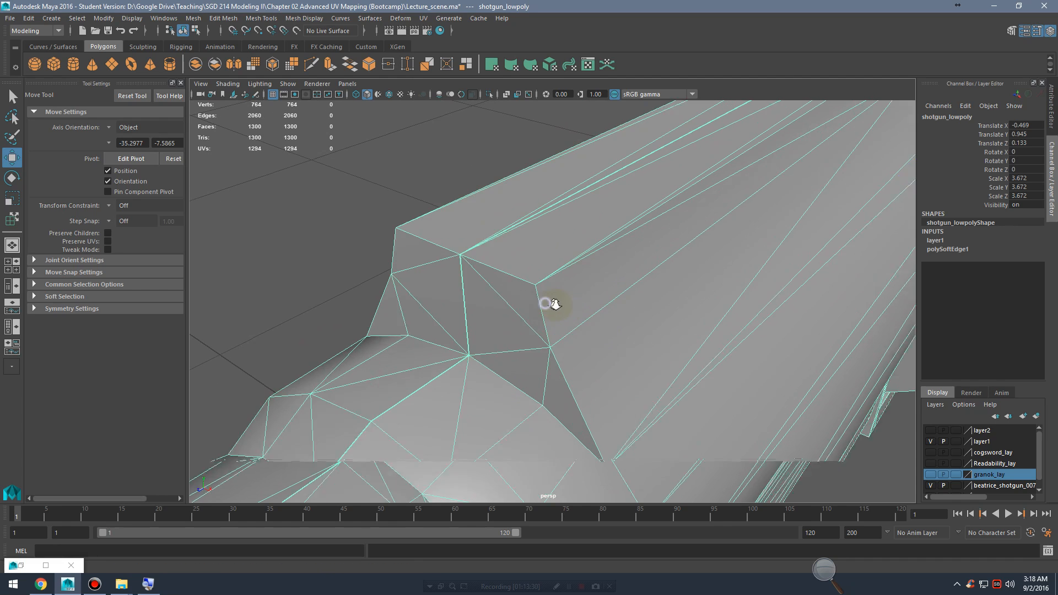
Step: Turn the shotgun's texture border edge display back on
left_click(133, 19)
mouse_move(190, 170)
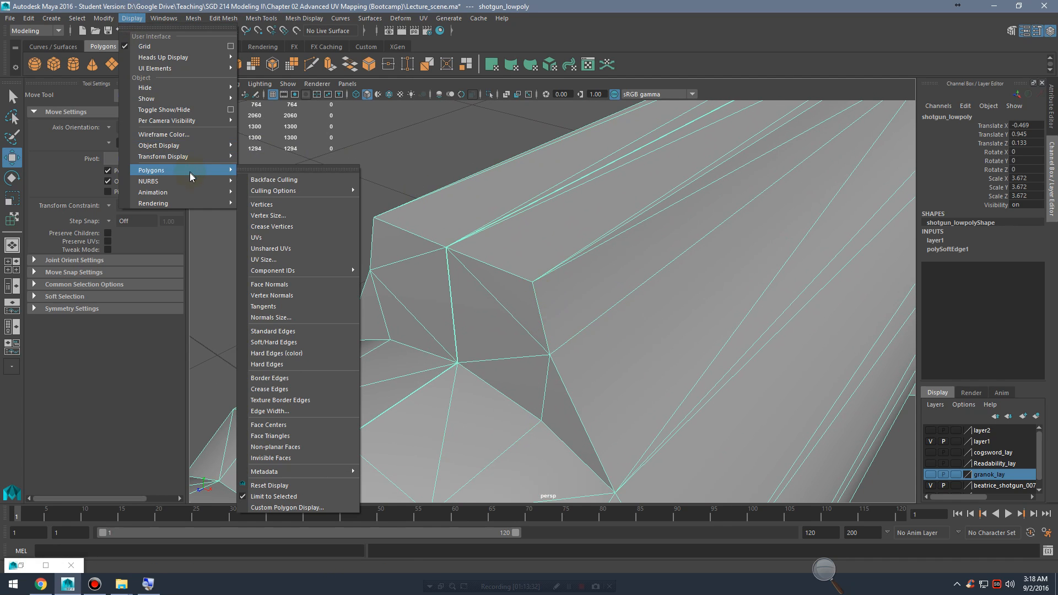
left_click(309, 399)
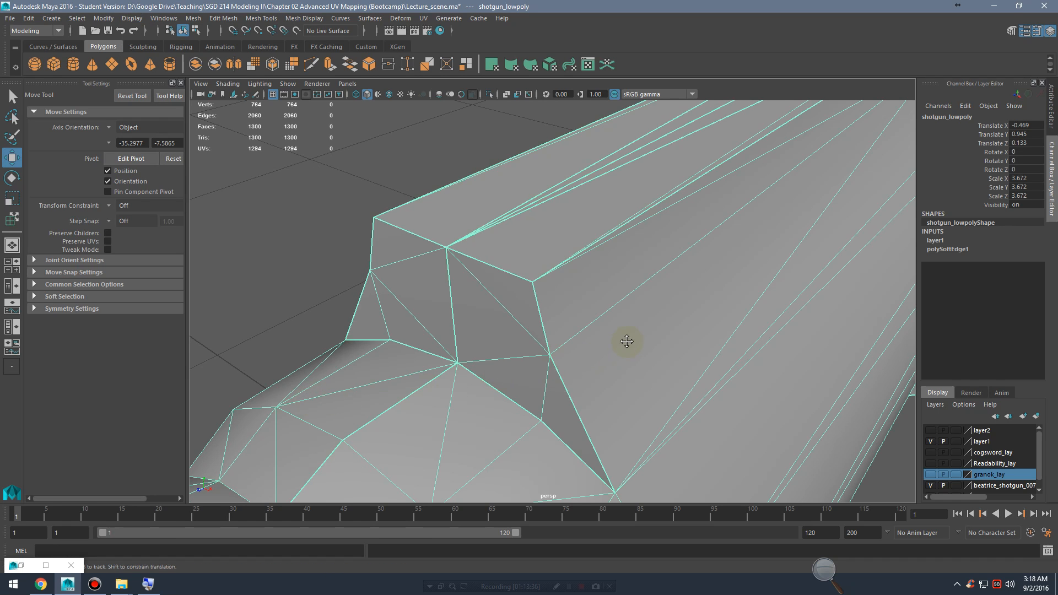
Step: Switch the shotgun back to edge selection and check the edges around the rail front and barrel
middle_click_drag(626, 342, 627, 334, "alt")
right_click_drag(548, 246, 547, 216)
left_click(475, 190)
middle_click_drag(600, 384, 590, 343, "alt")
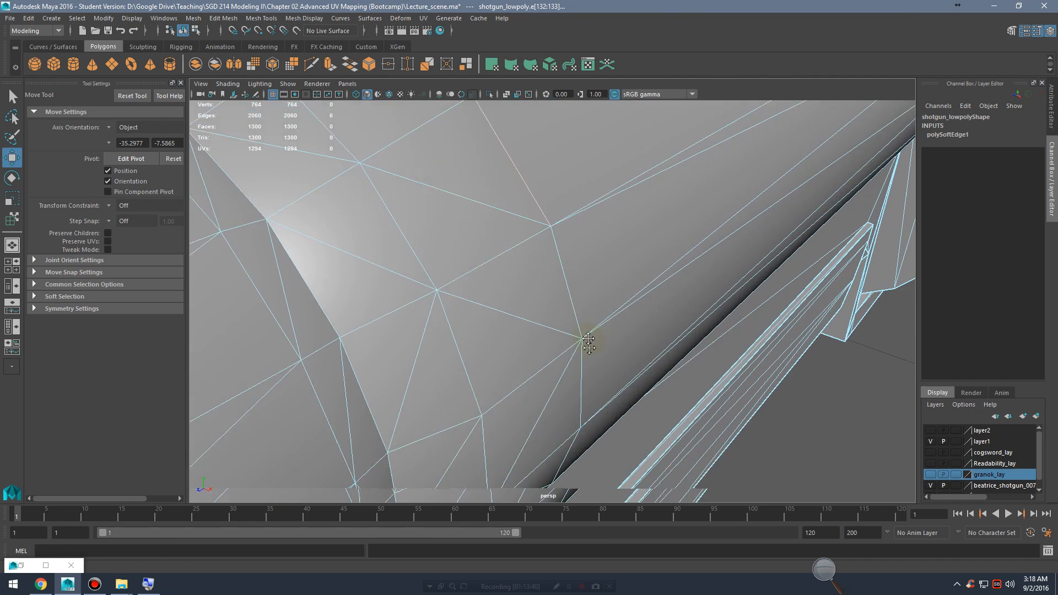
scroll(591, 325, "down", 5)
scroll(521, 260, "up", 5)
left_click(311, 168)
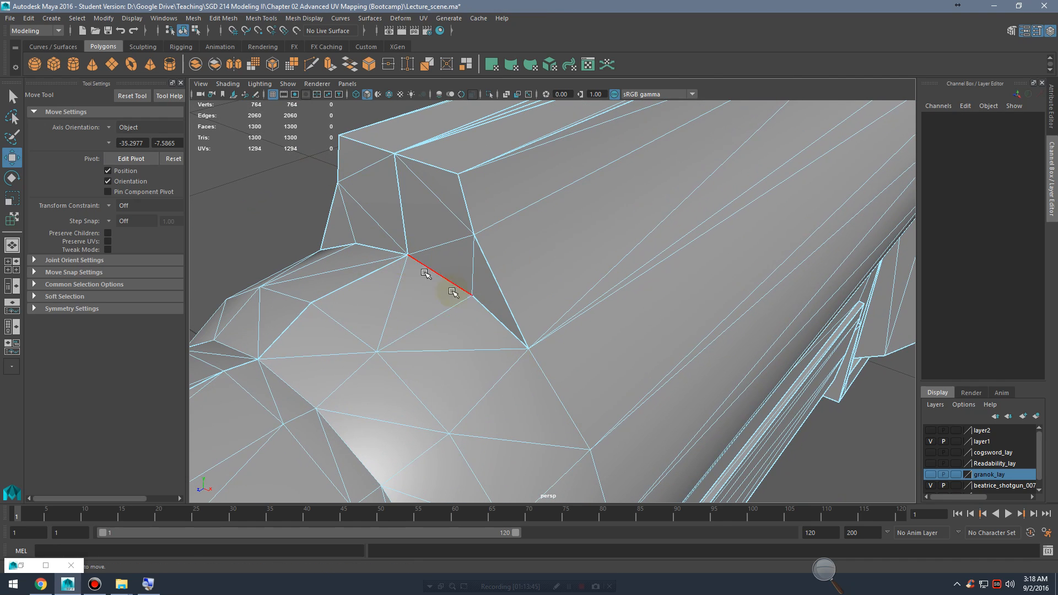
scroll(548, 288, "down", 4)
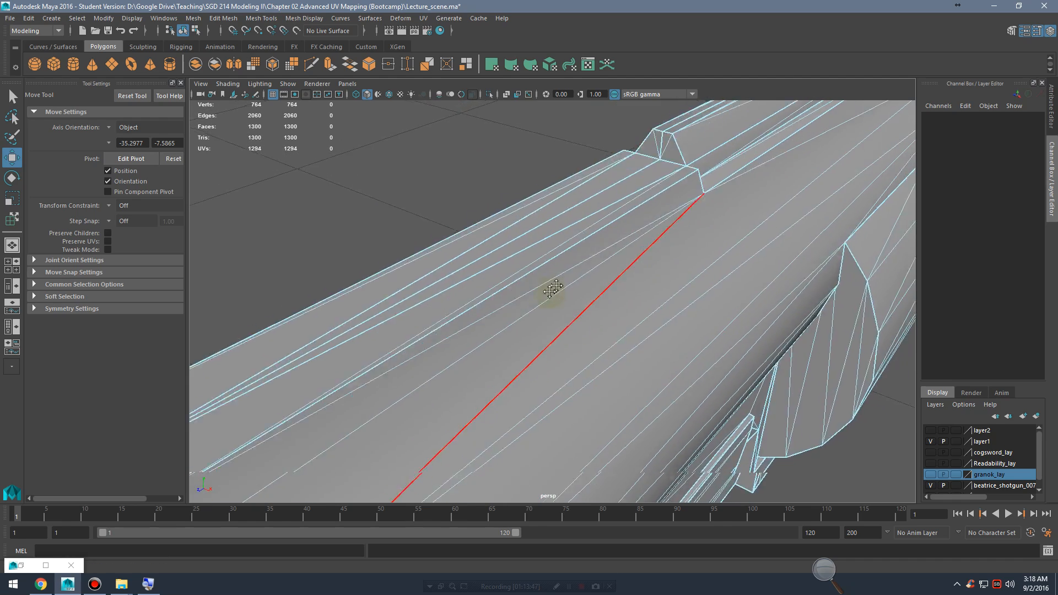
left_click(623, 307)
scroll(695, 269, "up", 5)
scroll(695, 282, "down", 5)
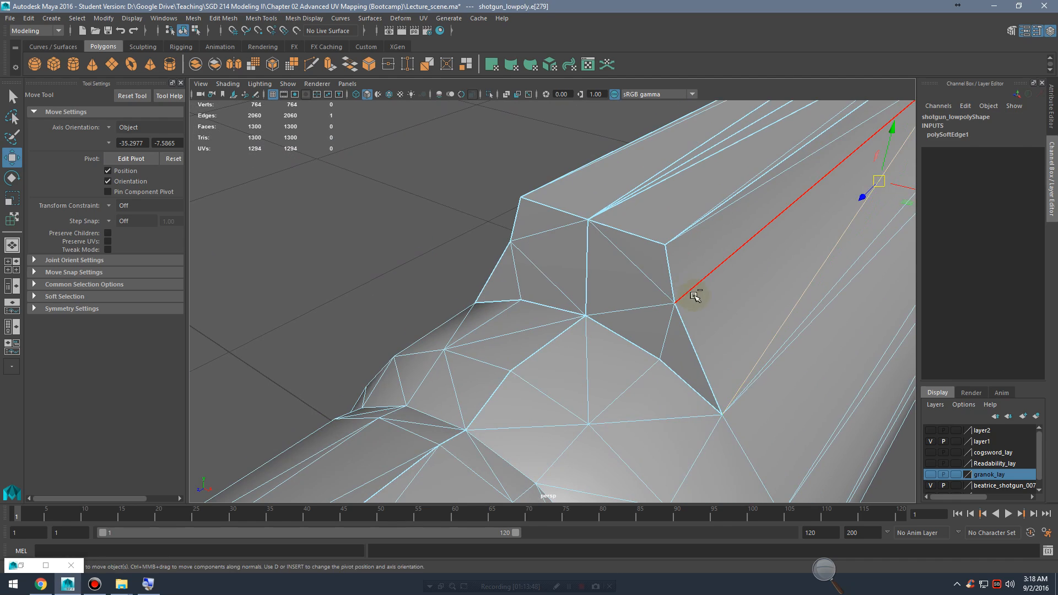
key("ctrl+z")
key("ctrl+z")
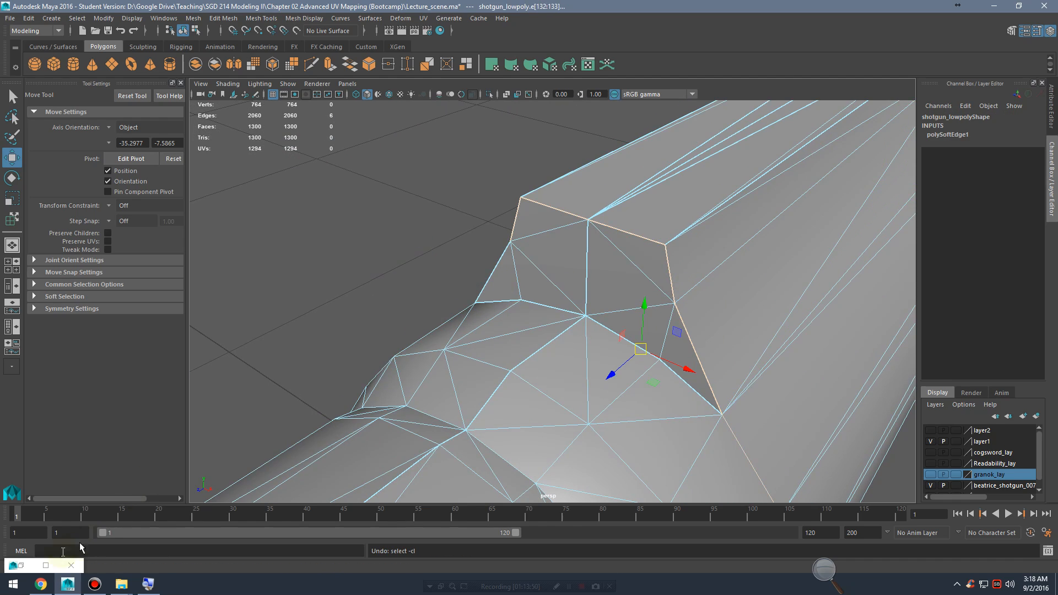
Step: Bring up the UV Editor and examine the barrel and rail shells where the selected edges are cut
left_click(20, 565)
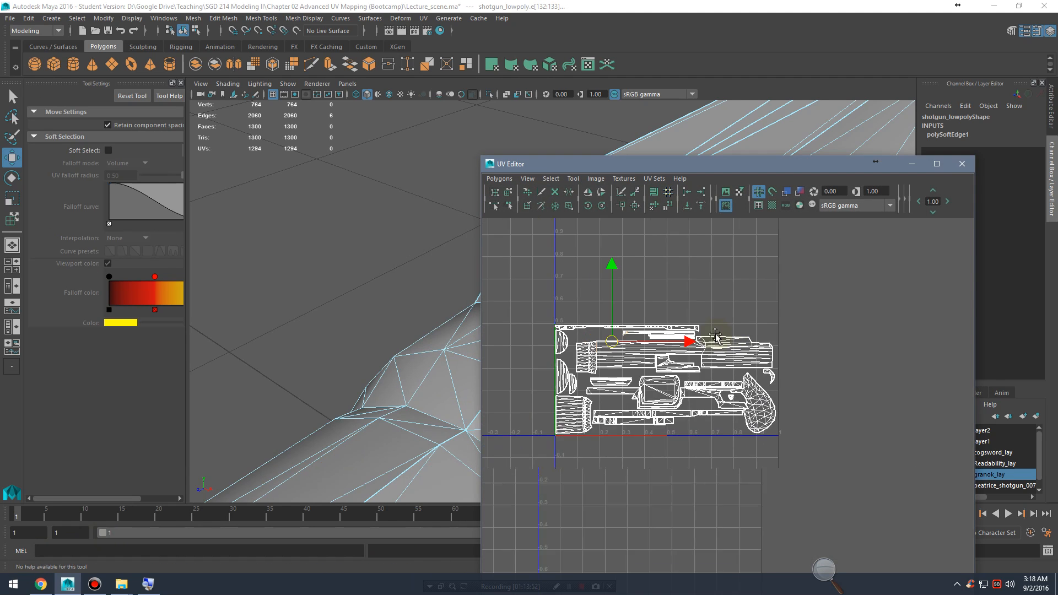
scroll(642, 359, "up", 5)
middle_click_drag(723, 266, 746, 240, "alt")
right_click_drag(631, 317, 904, 353, "alt")
middle_click_drag(695, 290, 751, 364, "alt")
right_click_drag(704, 364, 881, 364, "alt")
middle_click_drag(658, 241, 690, 341, "alt")
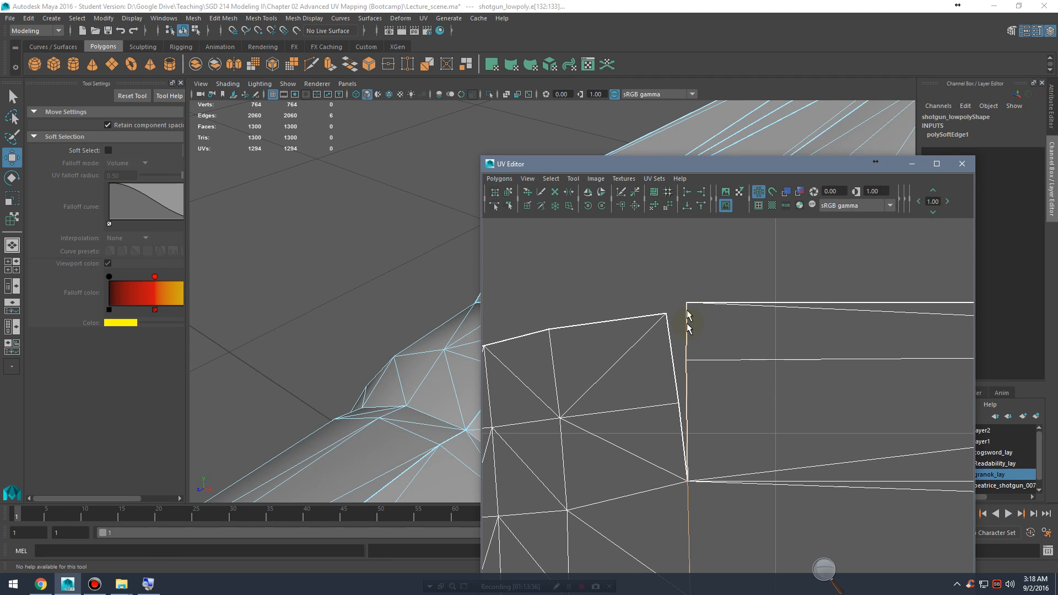
middle_click_drag(768, 463, 773, 284, "alt")
right_click_drag(808, 325, 733, 326, "alt")
middle_click_drag(843, 267, 685, 461, "alt")
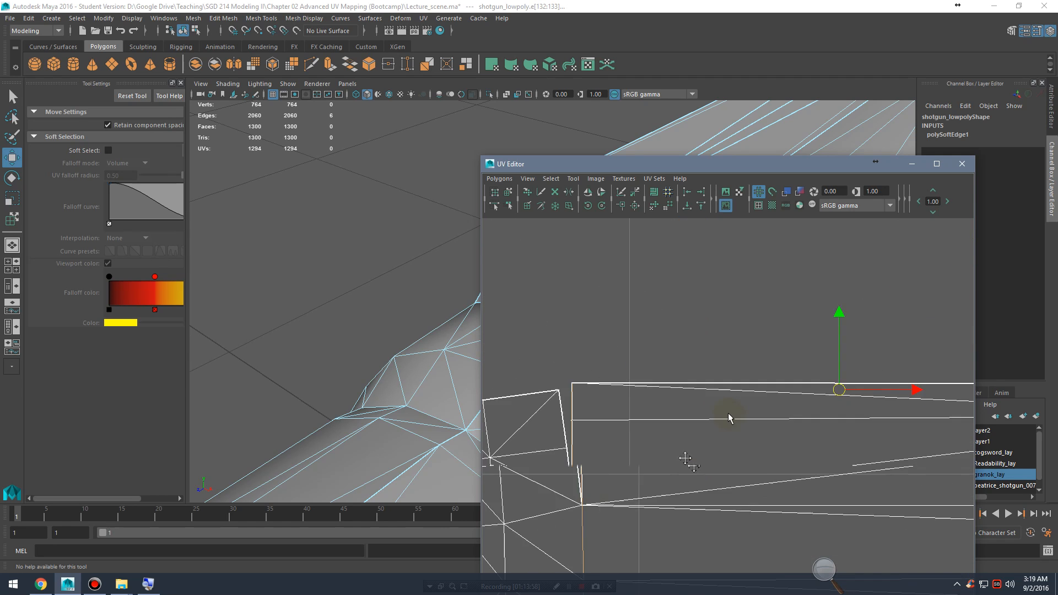
right_click_drag(700, 405, 606, 405, "alt")
middle_click_drag(894, 300, 630, 363, "alt")
right_click_drag(630, 362, 706, 371, "alt")
middle_click_drag(657, 361, 713, 376, "alt")
right_click_drag(713, 378, 895, 392, "alt")
Step: Select the vertical border edge of the small rail-end shell in the UV Editor and examine the long shells beside it
right_click_drag(661, 302, 659, 275)
left_click(655, 308)
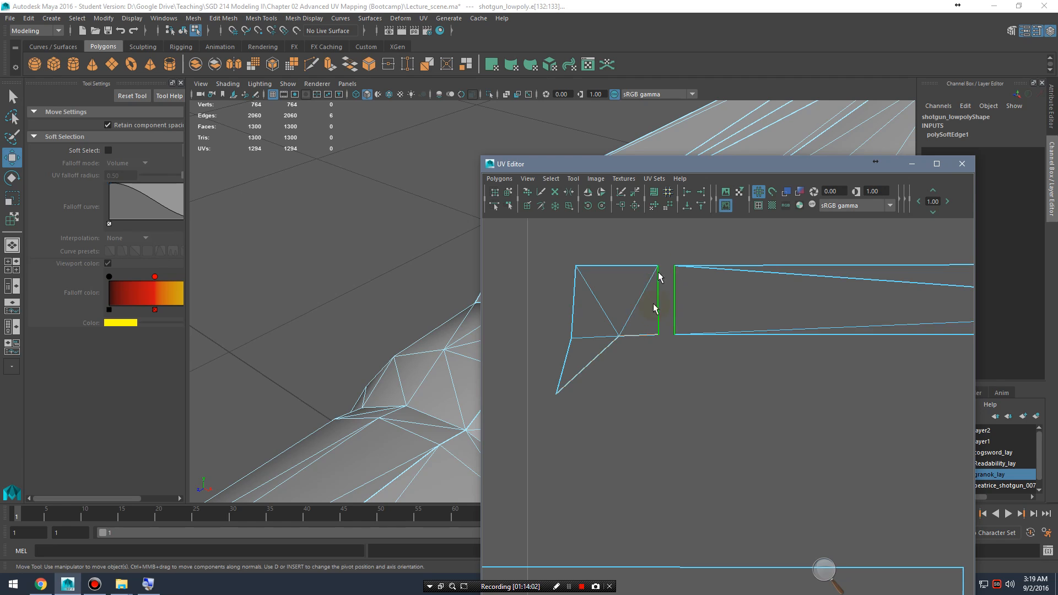
right_click_drag(819, 319, 485, 300, "alt")
right_click_drag(852, 342, 666, 330, "alt")
middle_click_drag(857, 357, 670, 334, "alt")
right_click_drag(909, 348, 668, 315, "alt")
middle_click_drag(782, 328, 755, 339, "alt")
right_click_drag(664, 336, 914, 371, "alt")
right_click_drag(722, 354, 992, 392, "alt")
middle_click_drag(702, 354, 867, 395, "alt")
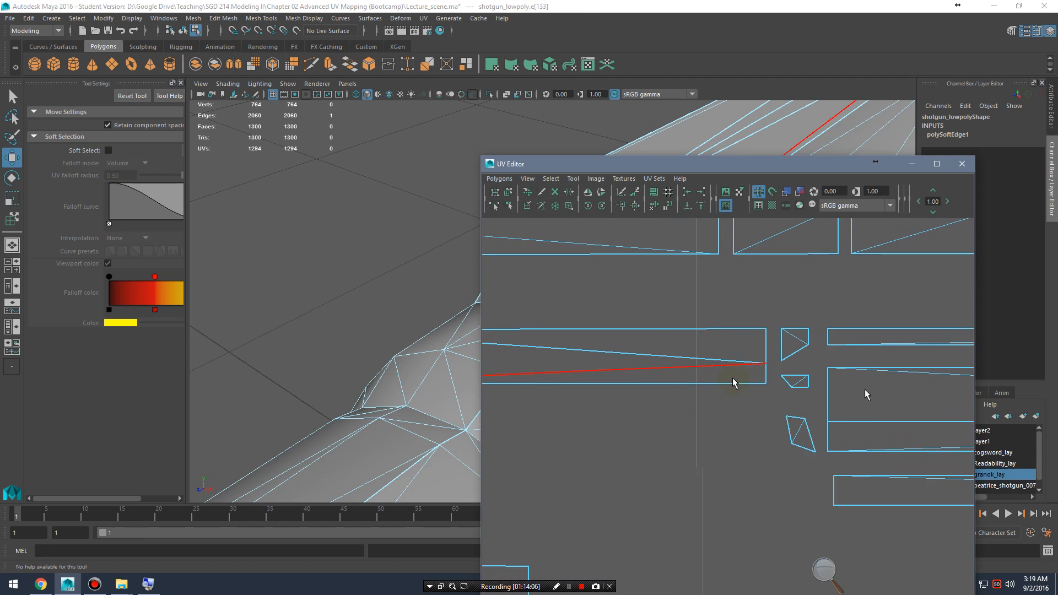
Step: Select the small trapezoid shell in the UV Editor and move the editor window aside to uncover the model
right_click_drag(736, 382, 857, 386, "alt")
middle_click_drag(857, 391, 763, 386, "alt")
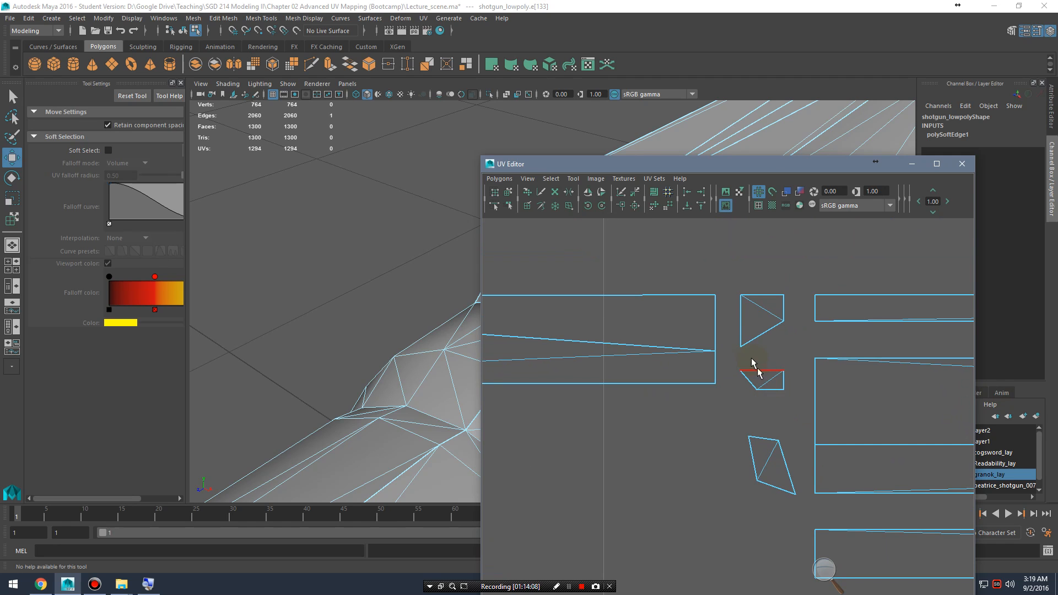
right_click_drag(788, 410, 771, 393)
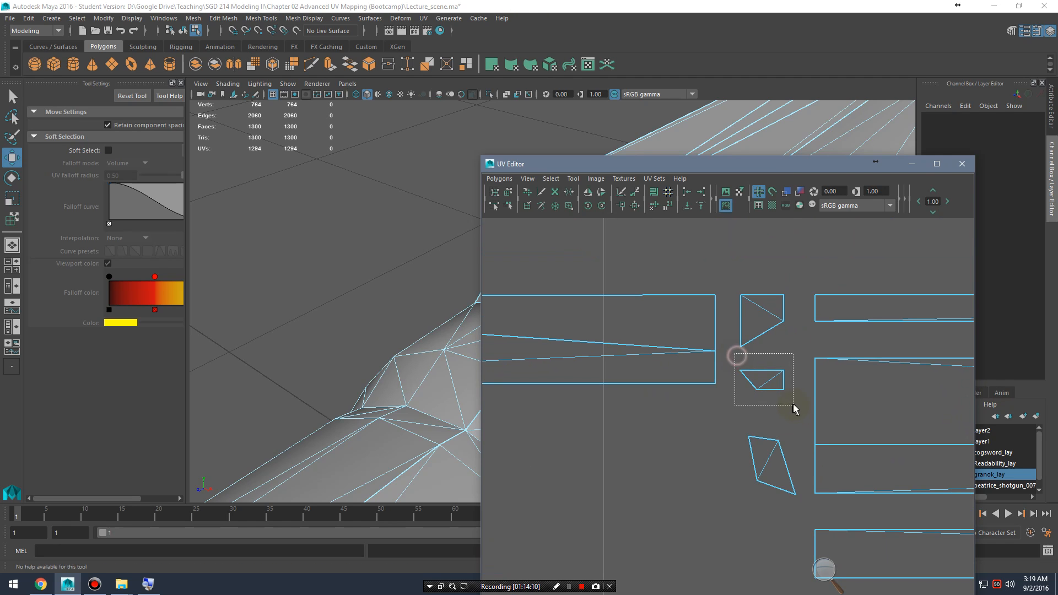
left_click_drag(793, 408, 794, 409)
left_click_drag(783, 164, 1044, 162)
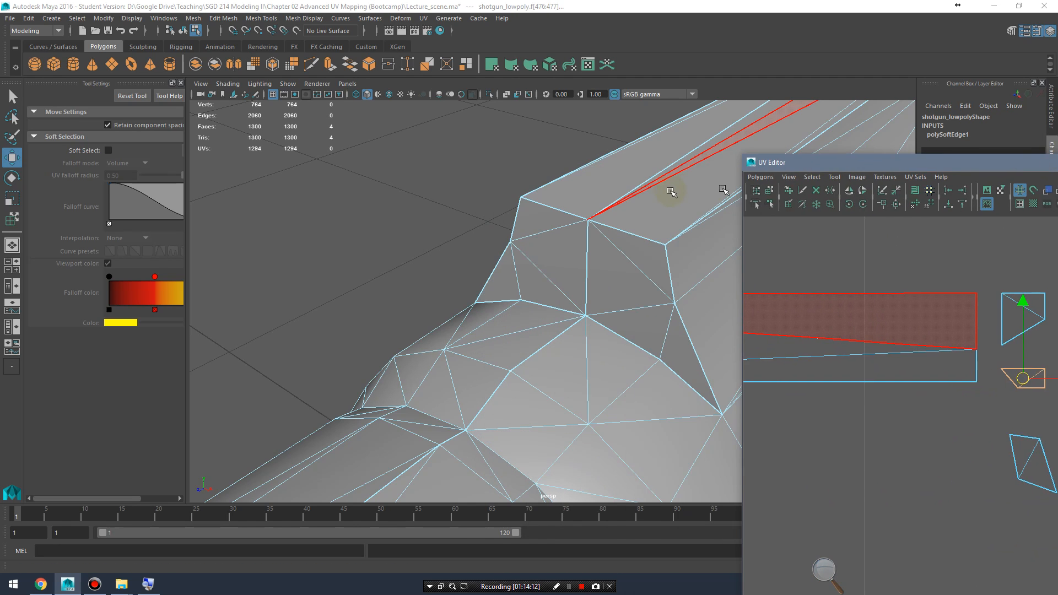
Step: Frame the selected trapezoid face on the shotgun model and view it in wireframe
key("f")
middle_click_drag(626, 248, 560, 334, "alt")
mouse_move(559, 336)
right_mouse_down("alt")
mouse_move(590, 342)
mouse_move(557, 338)
right_mouse_up("alt")
key("f")
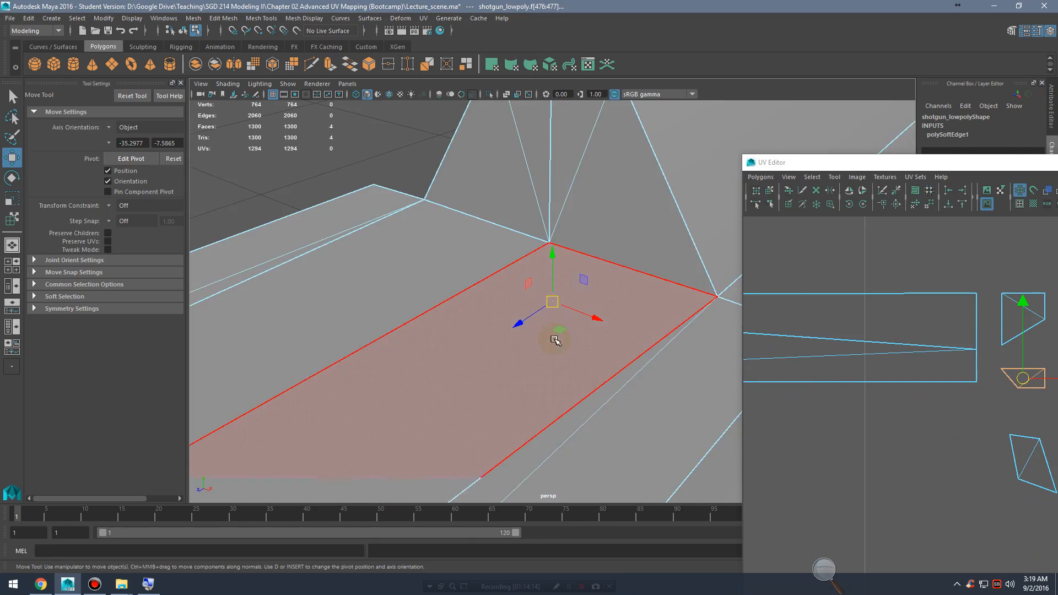
left_click_drag(558, 338, 598, 311, "alt")
key("4")
Step: Switch to vertex selection in shaded display and match the small end face's corner vertices with their points in the UV Editor
right_click_drag(527, 231, 452, 235, "alt")
left_click_drag(470, 237, 683, 242, "alt")
mouse_move(586, 252)
left_mouse_down("alt")
mouse_move(596, 252)
mouse_move(589, 274)
mouse_move(571, 292)
mouse_move(623, 291)
left_mouse_up("alt")
key("5")
scroll(549, 282, "up", 5)
middle_click_drag(624, 290, 604, 285, "alt")
scroll(607, 283, "down", 3)
right_click_drag(572, 233, 546, 221)
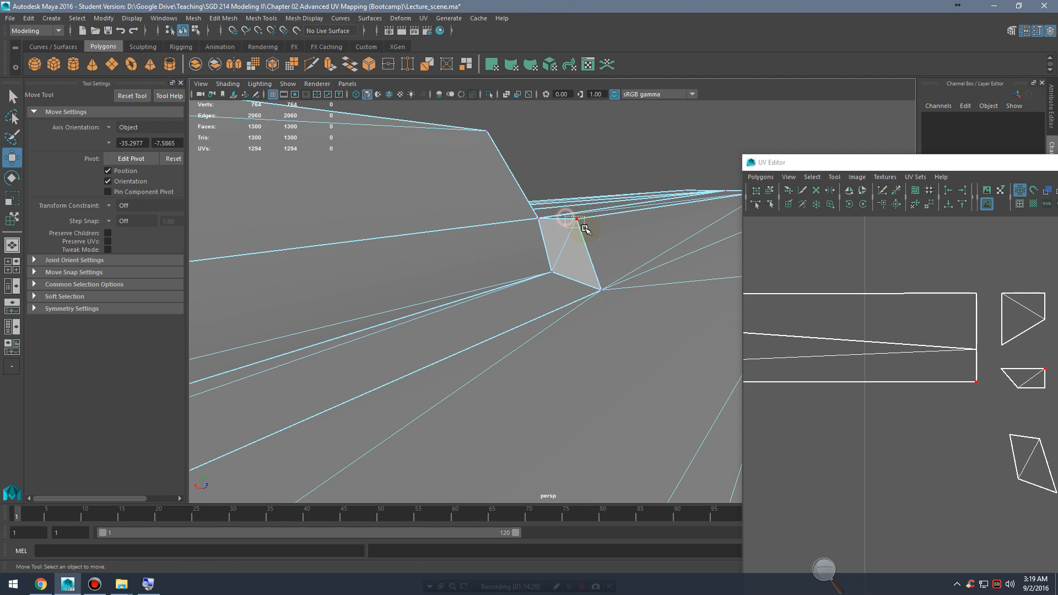
left_click_drag(597, 142, 595, 307, "alt")
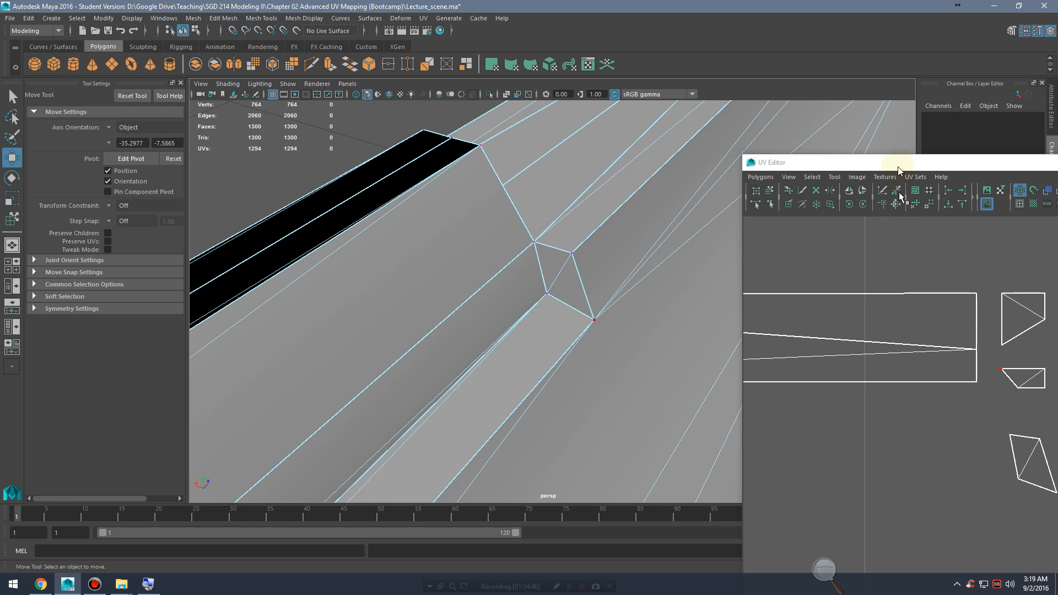
Step: Switch to face selection in the UV Editor and select the small upper shell and the trapezoid shell in turn to locate them on the model
left_click_drag(899, 169, 802, 142)
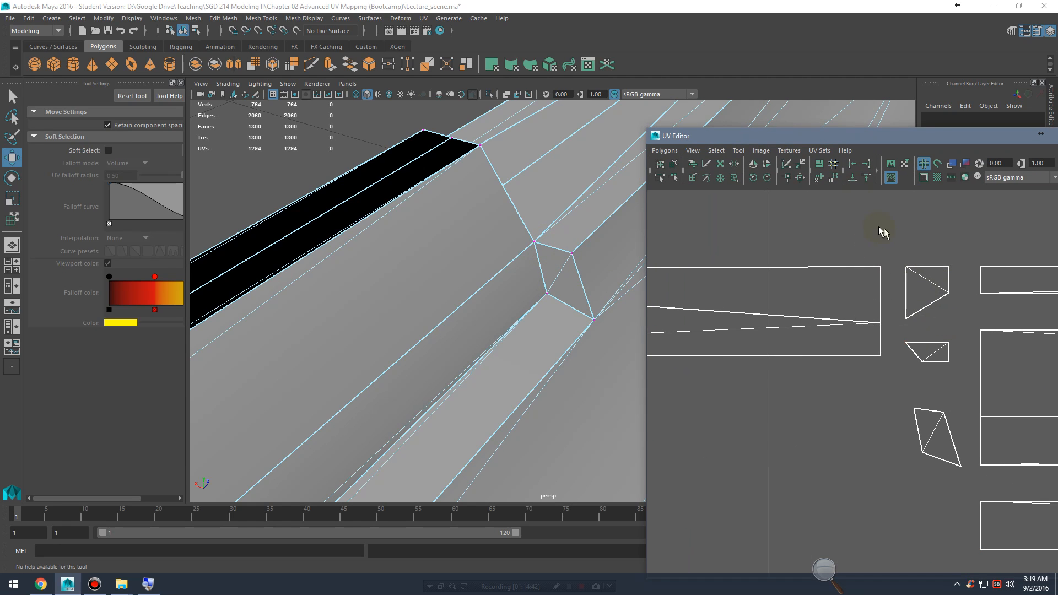
right_click_drag(912, 303, 914, 332)
left_click(684, 305)
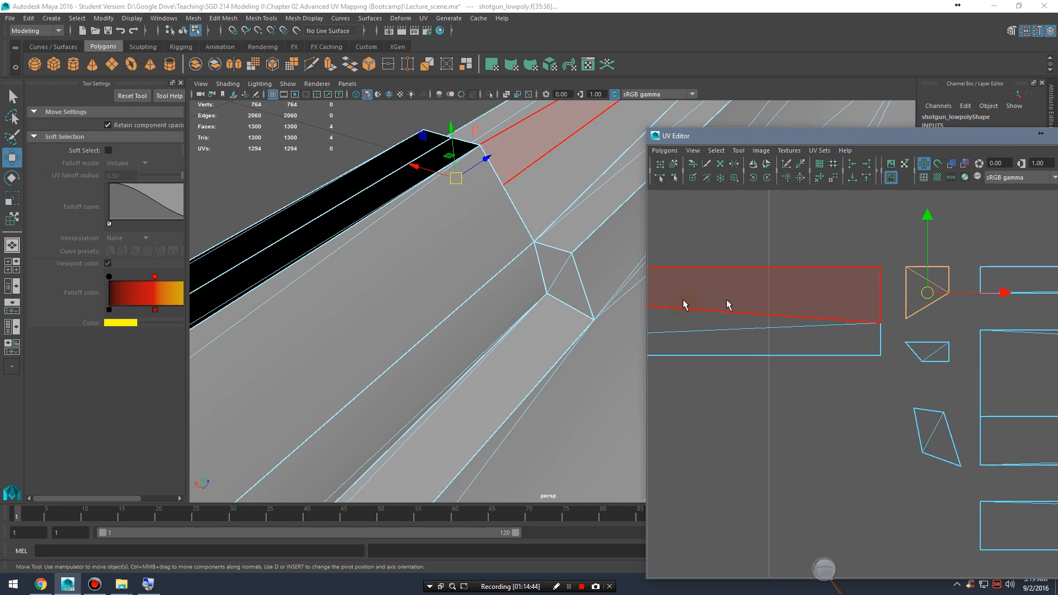
left_click_drag(963, 380, 962, 379)
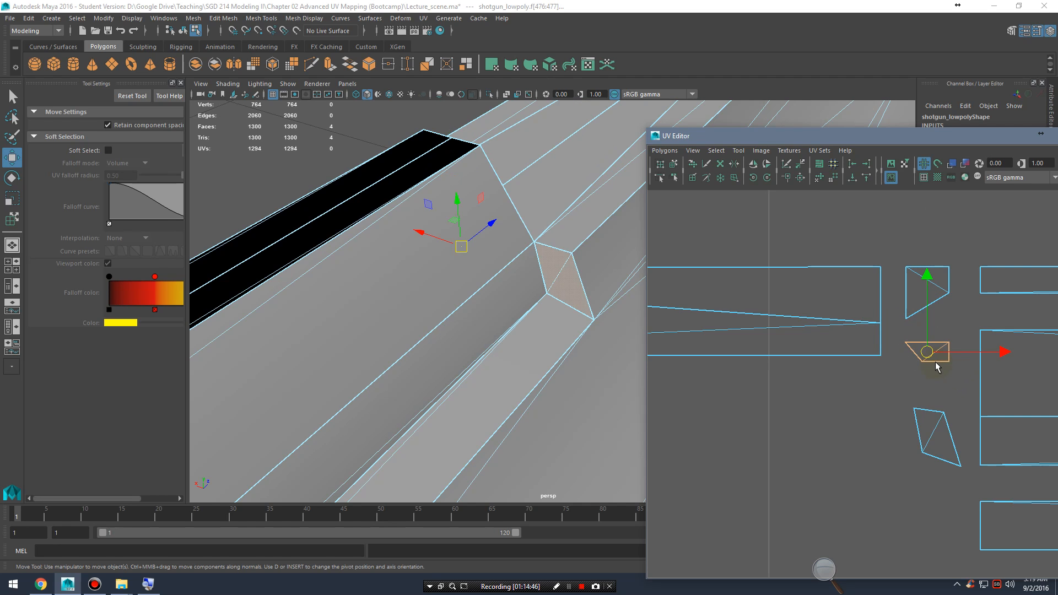
scroll(927, 361, "down", 5)
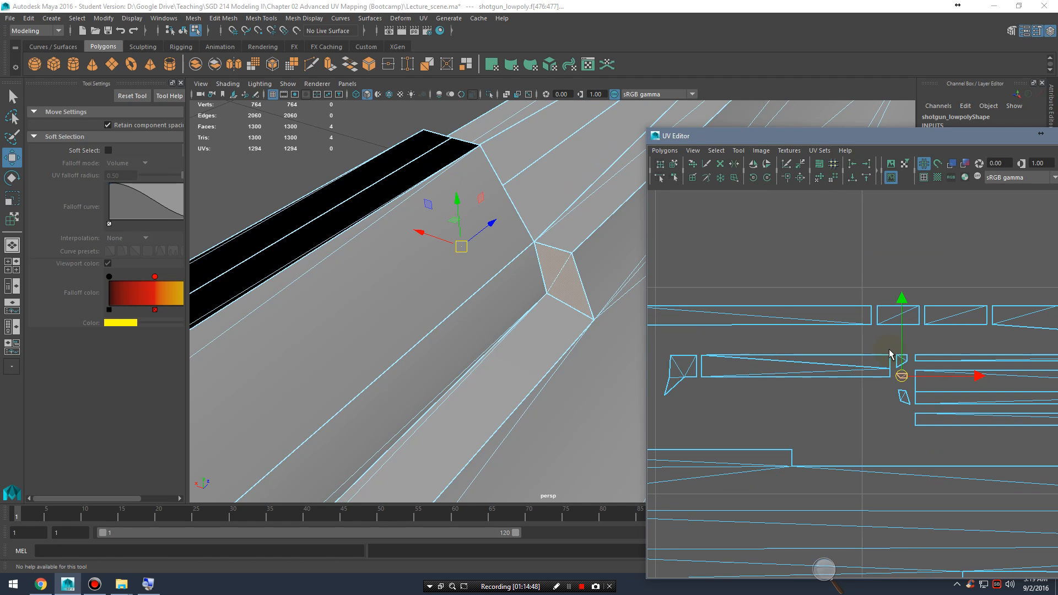
Step: Turn on textured display for the model and show the texture image behind the shells in the UV Editor
key("6")
left_click(491, 257)
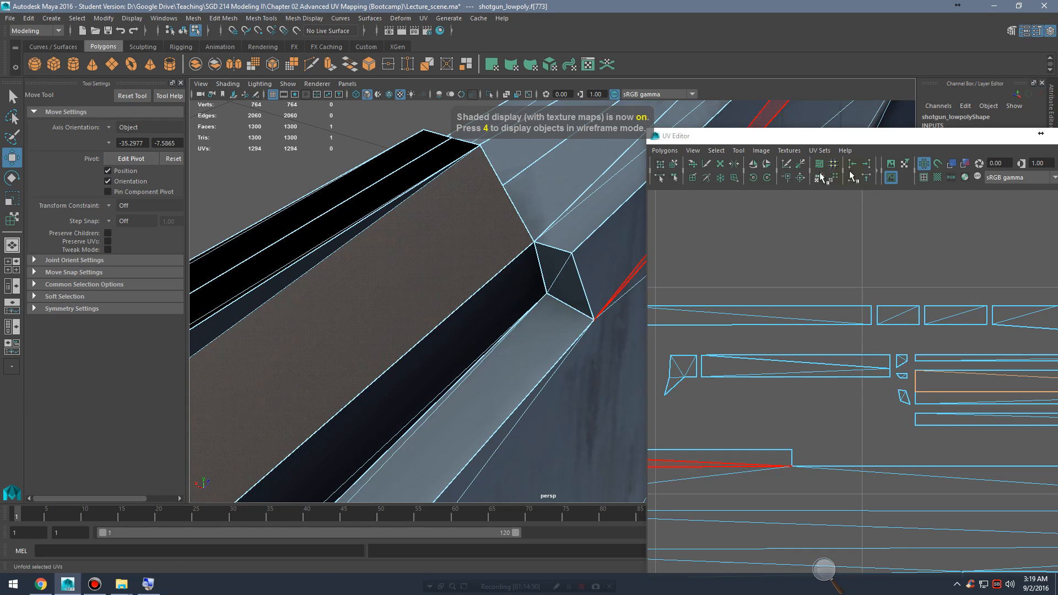
left_click(890, 164)
left_click(889, 173)
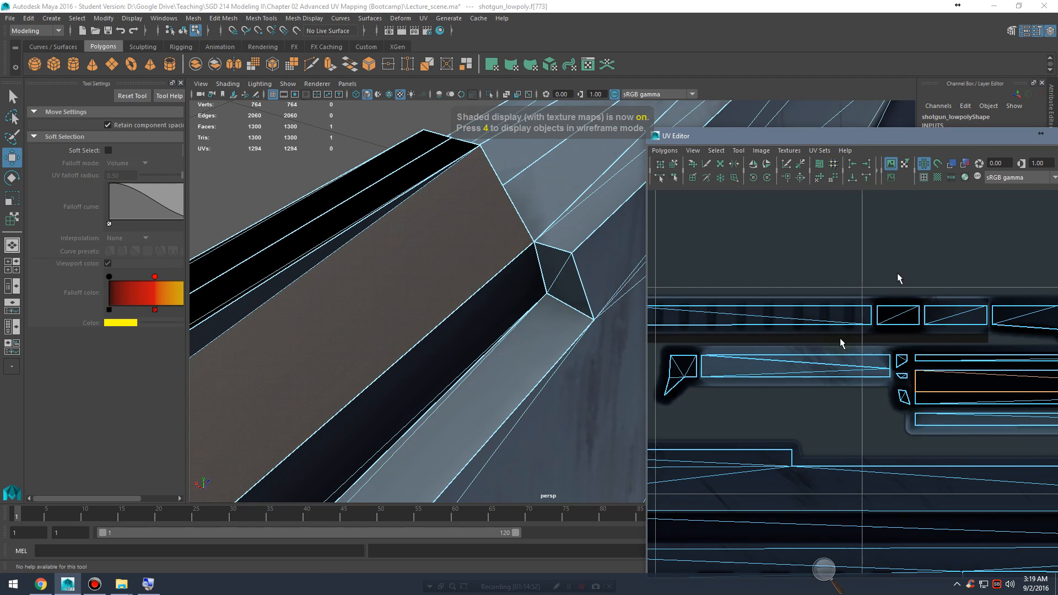
right_click_drag(900, 331, 722, 344, "alt")
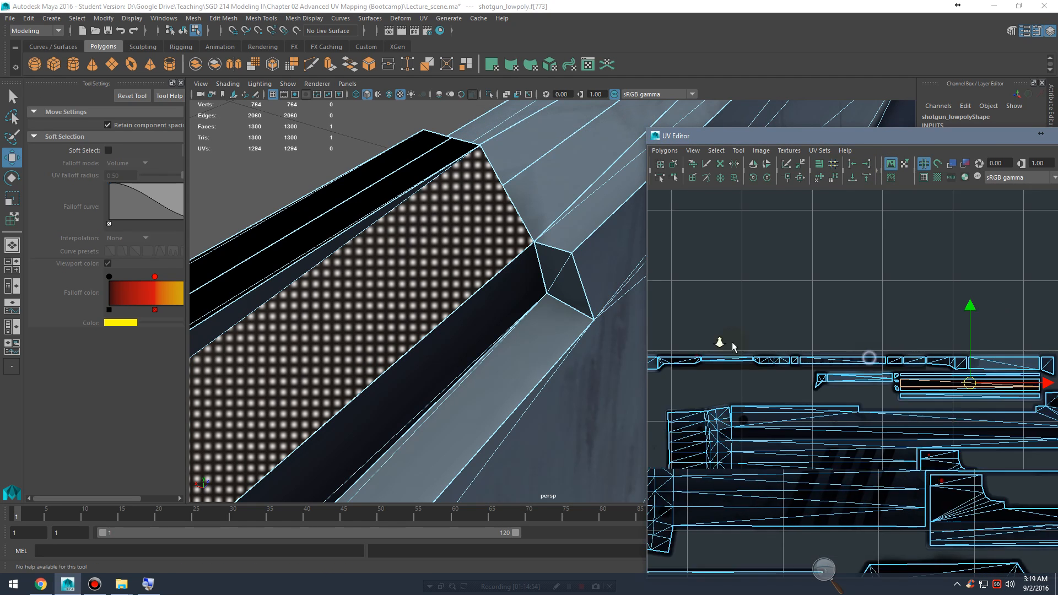
middle_click_drag(869, 359, 843, 331, "alt")
Step: Return the shotgun to object selection and delete it from the scene
right_click_drag(467, 216, 381, 236)
left_click(526, 216)
left_click_drag(381, 236, 484, 366, "alt")
left_click(476, 393)
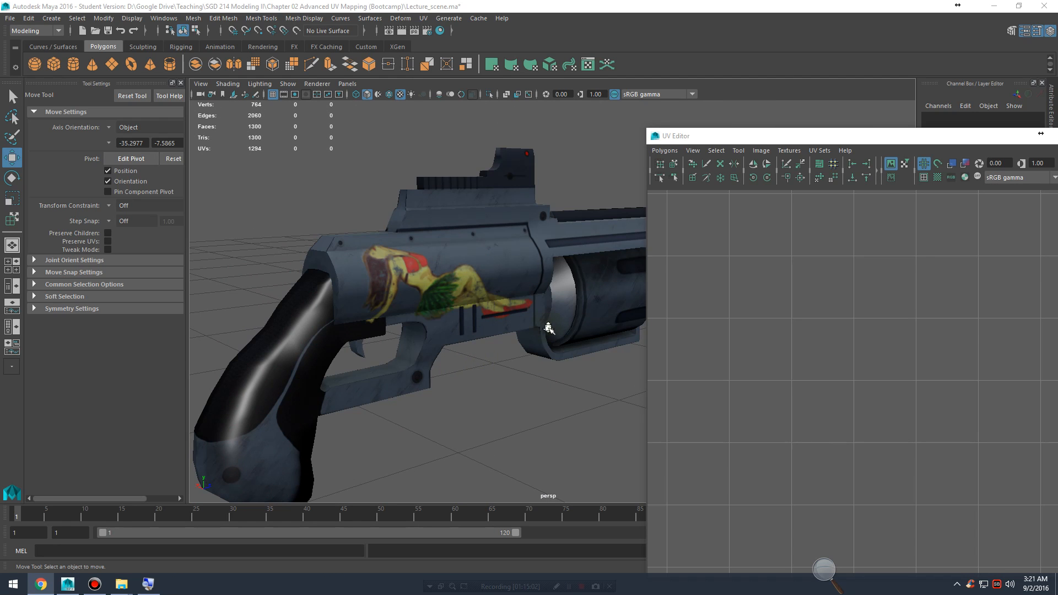
scroll(548, 328, "down", 5)
left_click_drag(572, 305, 576, 296, "alt")
left_click(553, 290)
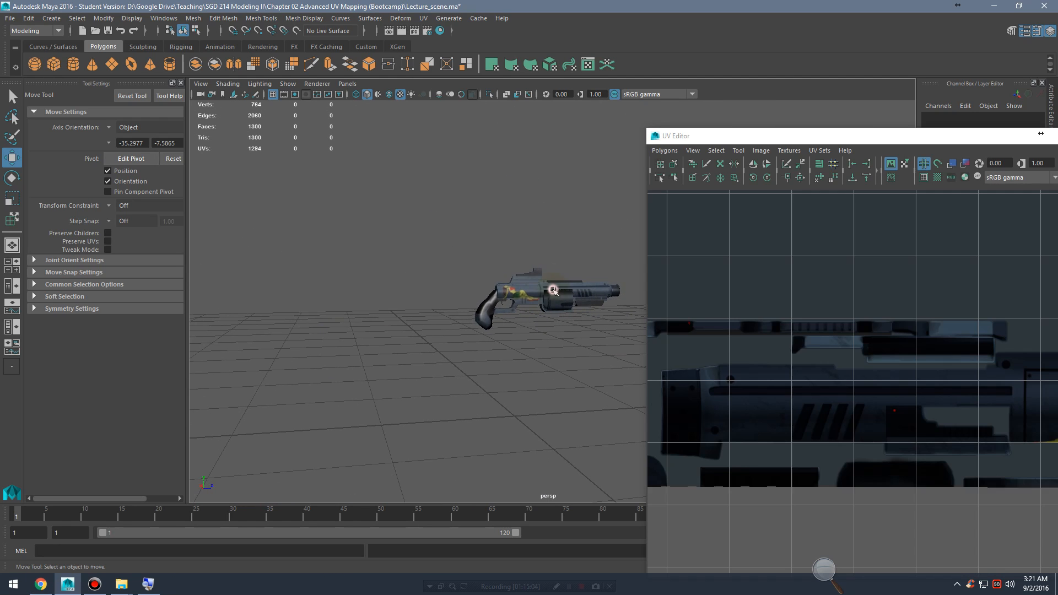
key("Delete")
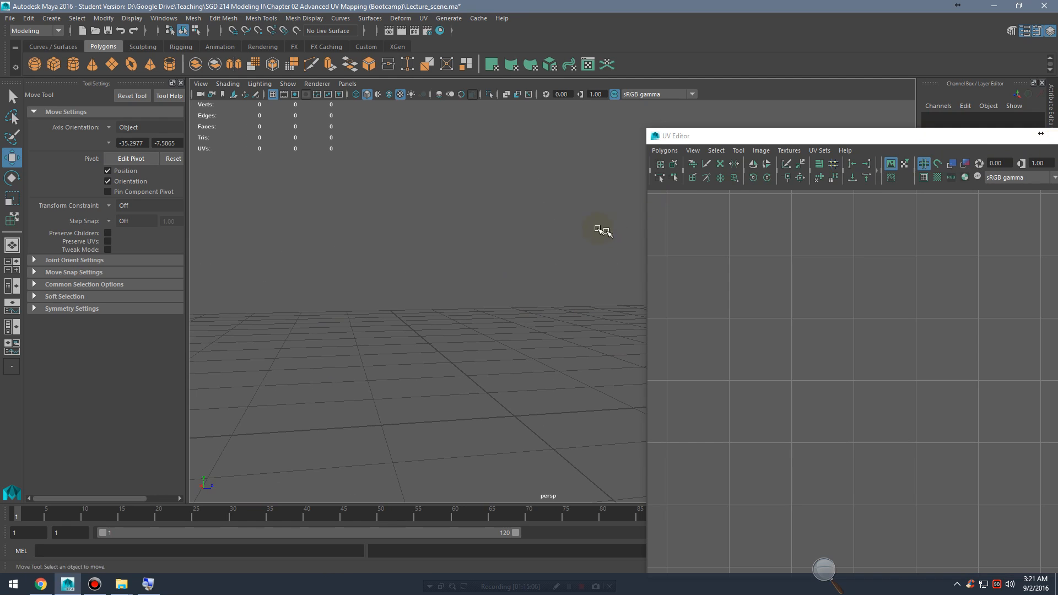
Step: Make layer2 visible and select the male figure mesh, keeping the UV Editor clear of it
left_click_drag(877, 136, 551, 307)
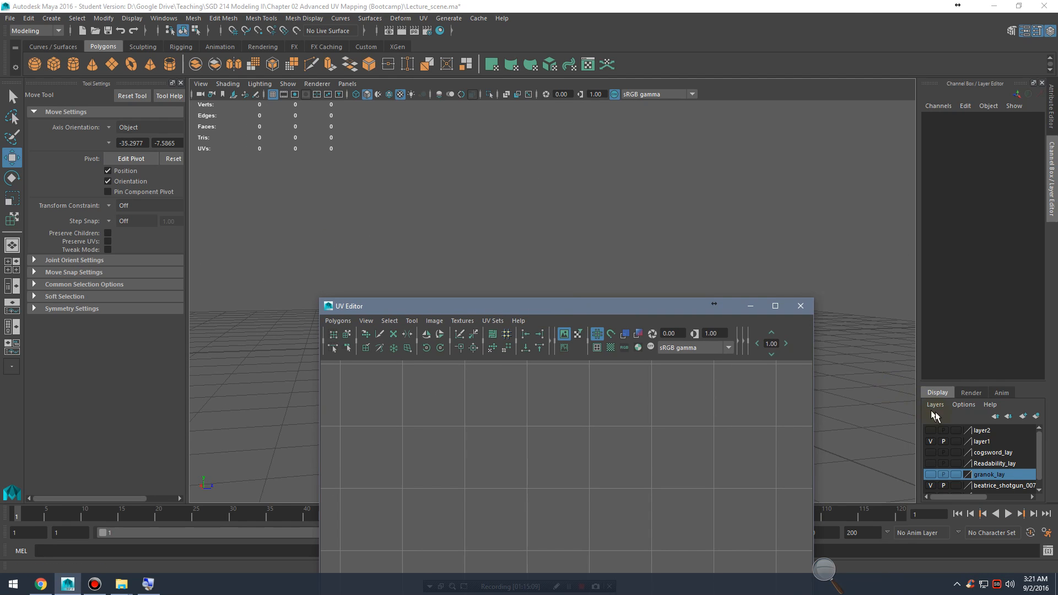
left_click(931, 429)
left_click_drag(674, 302, 454, 283)
left_click(642, 290)
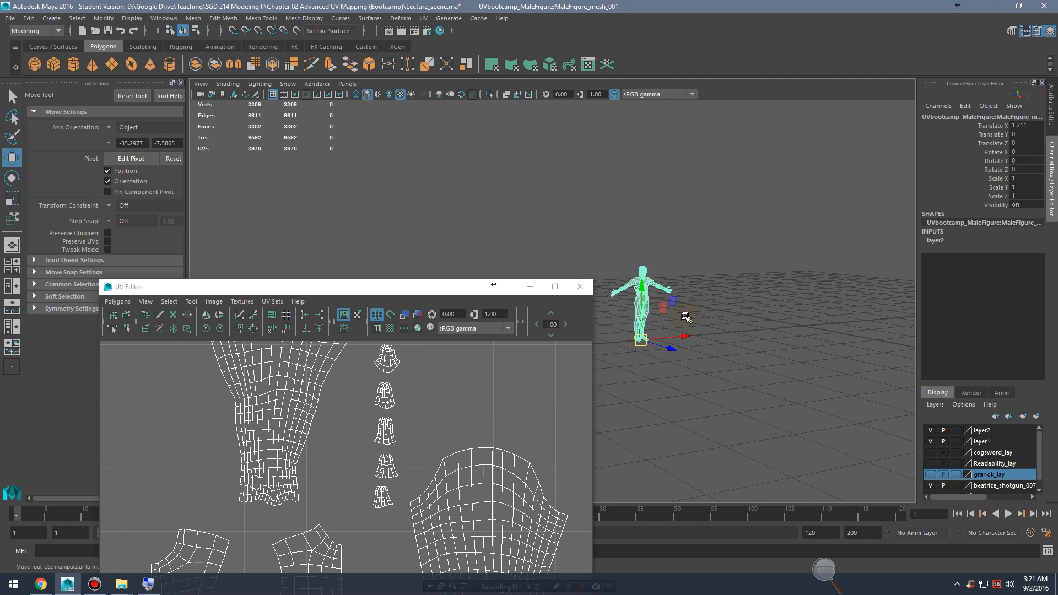
Step: Move the male figure along X to about 5.5 and deselect it
key("f")
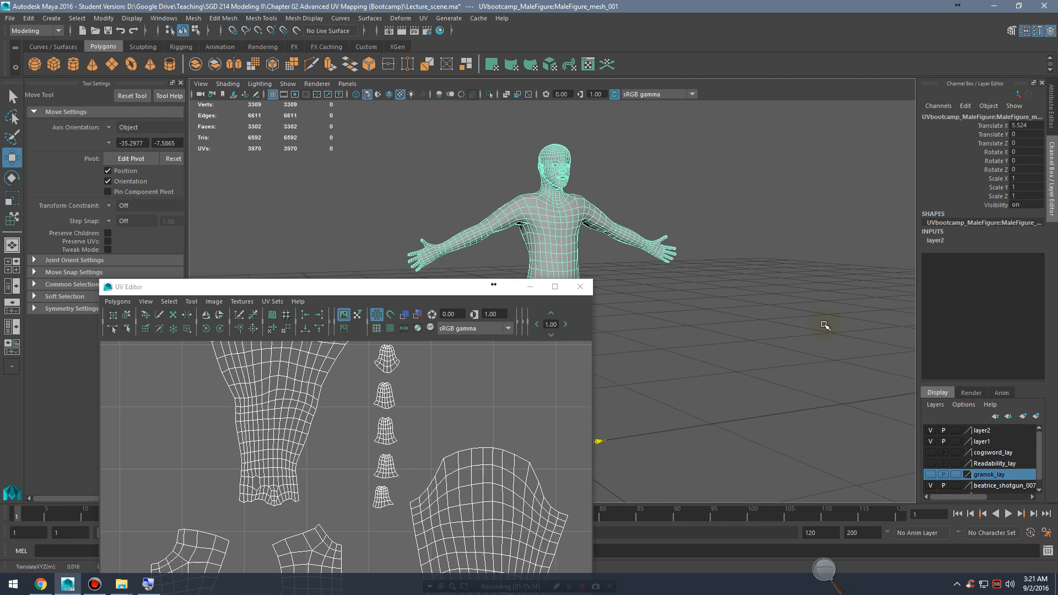
left_click_drag(822, 326, 766, 346, "alt")
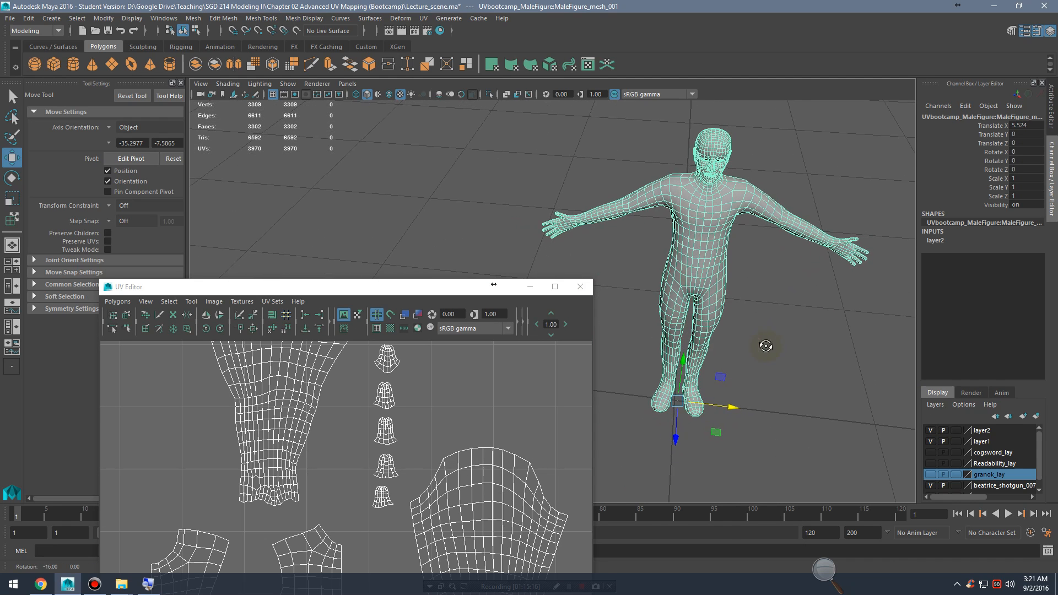
left_click_drag(735, 406, 732, 407)
left_click(788, 359)
Step: Minimize the UV Editor to uncover the male figure in the perspective view
left_click_drag(780, 314, 799, 343, "alt")
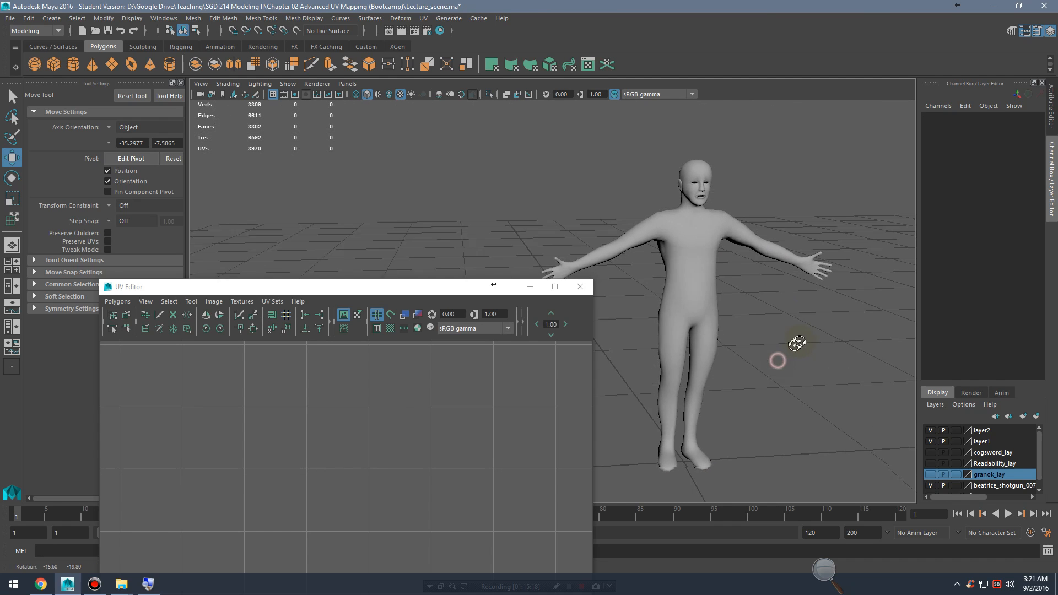
middle_click_drag(799, 343, 776, 365, "alt")
right_click_drag(777, 366, 837, 308, "alt")
middle_click_drag(837, 308, 751, 345, "alt")
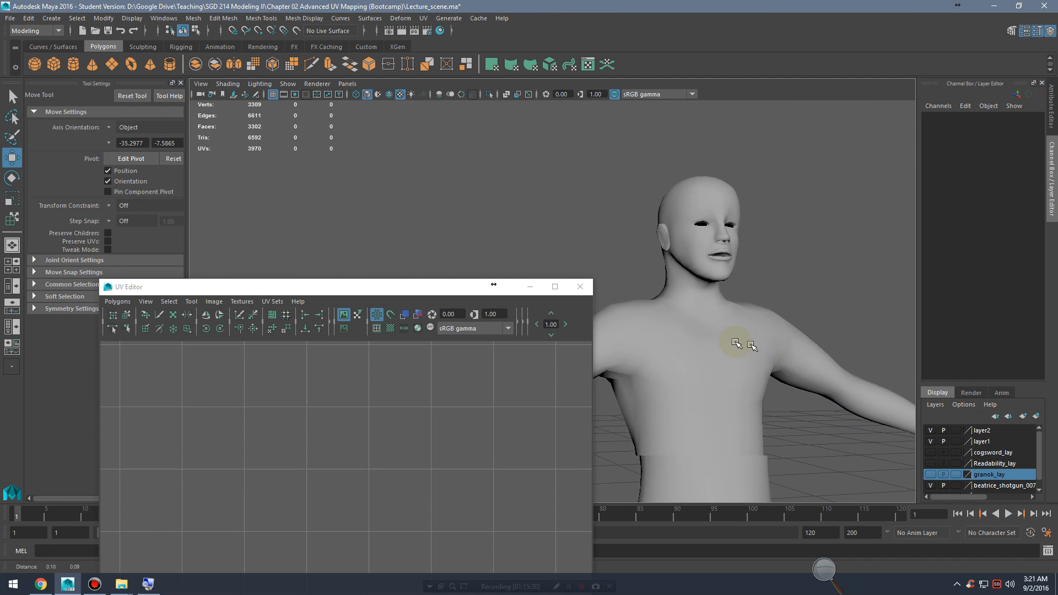
left_click(524, 285)
Step: Examine the male figure's upper body and face from the front
left_click_drag(643, 248, 763, 296, "alt")
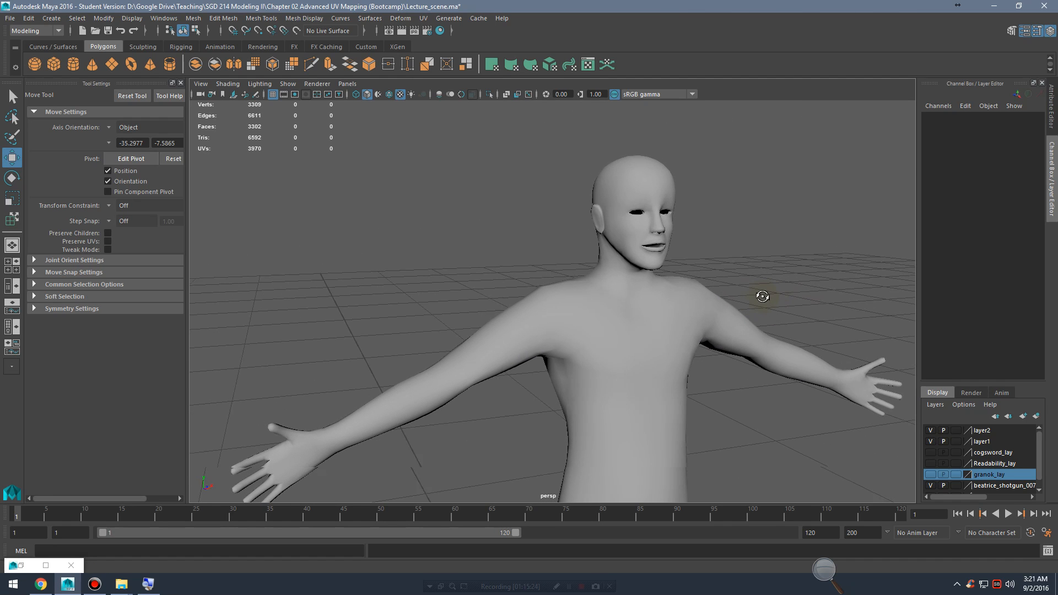
right_click_drag(766, 296, 709, 290, "alt")
left_click_drag(709, 291, 666, 292, "alt")
middle_click_drag(666, 293, 633, 314, "alt")
right_click_drag(633, 314, 898, 367, "alt")
left_click_drag(710, 315, 745, 318, "alt")
right_click_drag(745, 318, 713, 323, "alt")
left_click_drag(713, 323, 716, 325, "alt")
Step: Preview the male figure with smooth mesh display and restore its unsmoothed display
left_click(646, 289)
key("3")
left_click(747, 312)
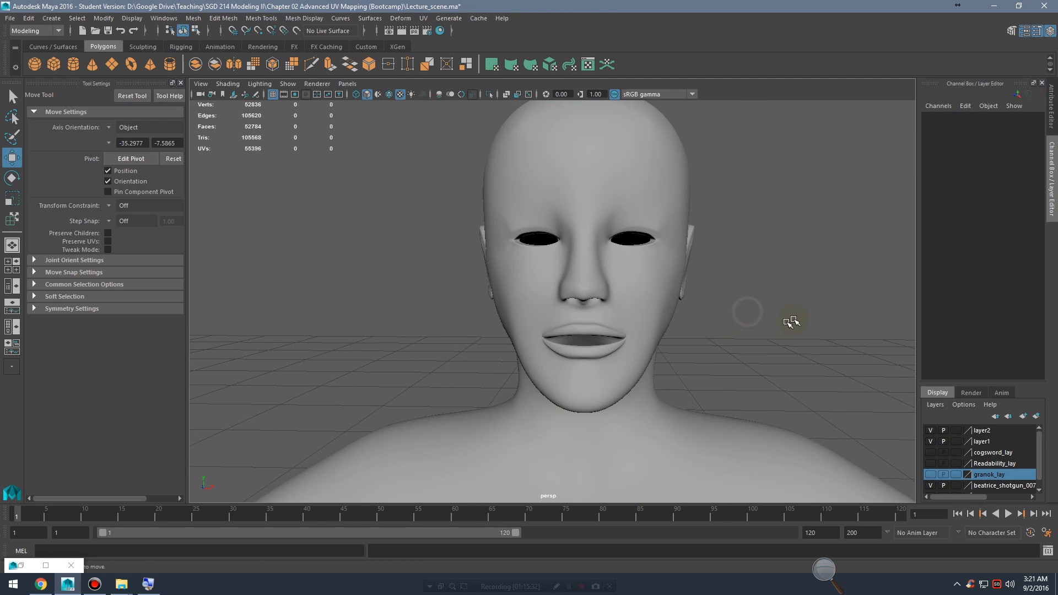
key("1")
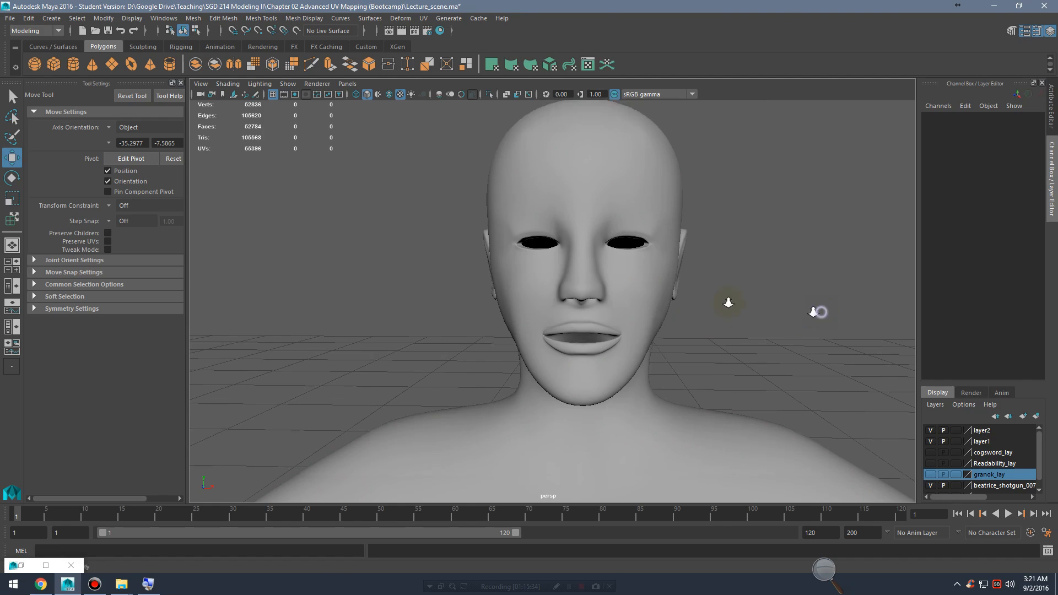
right_click_drag(727, 301, 603, 291, "alt")
left_click(603, 330)
right_click_drag(602, 331, 710, 363, "alt")
left_click_drag(710, 363, 575, 340, "alt")
middle_click_drag(575, 340, 606, 309, "alt")
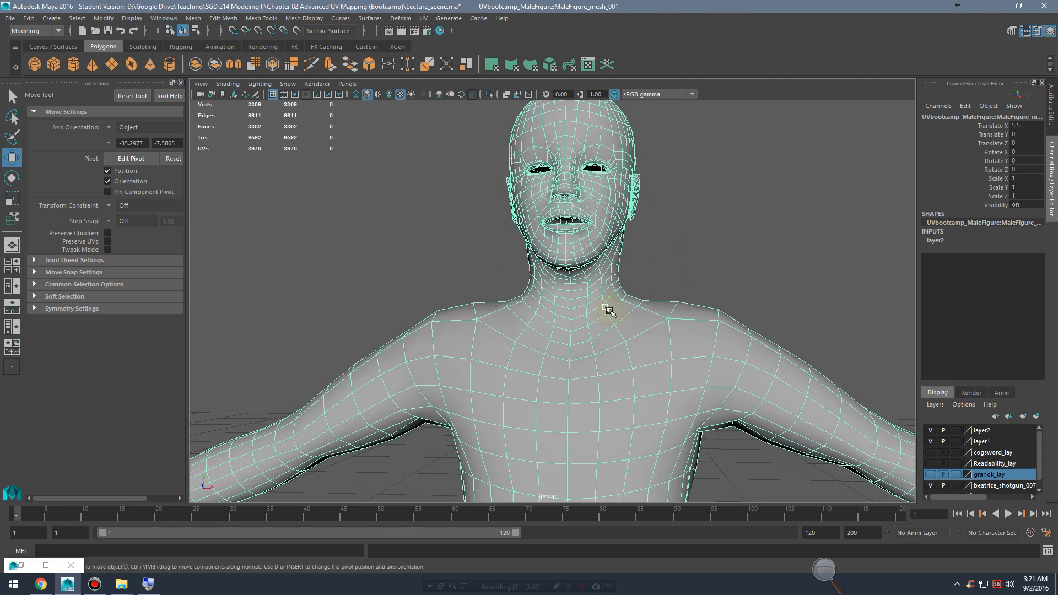
left_click_drag(607, 309, 614, 324, "alt")
middle_click_drag(614, 324, 616, 303, "alt")
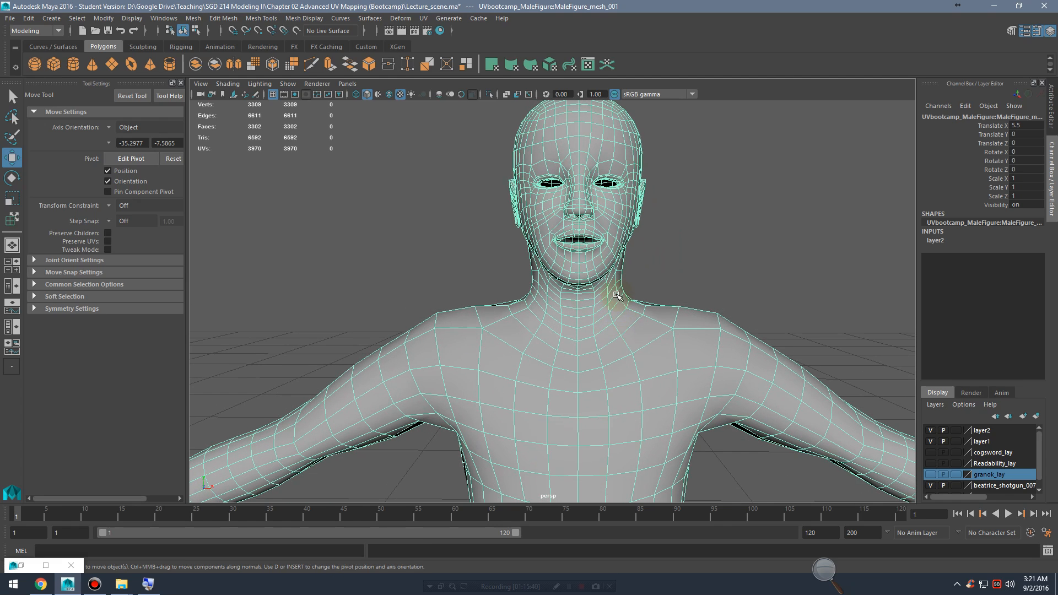
Step: Switch the male figure to face selection and change to the front view
right_click_drag(626, 203, 624, 238)
right_click_drag(745, 238, 551, 240, "alt")
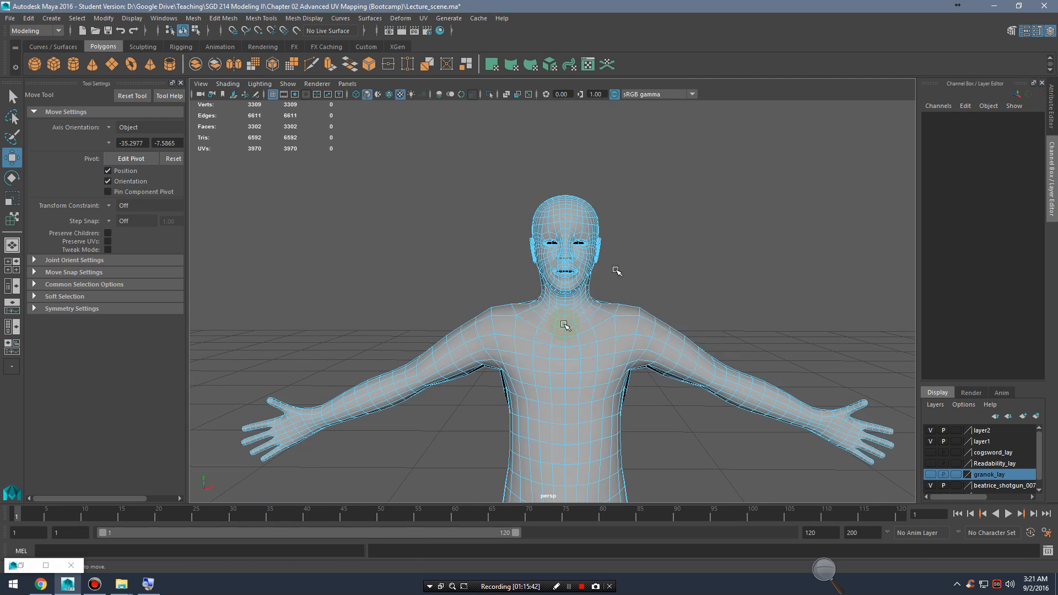
key("space")
key("space")
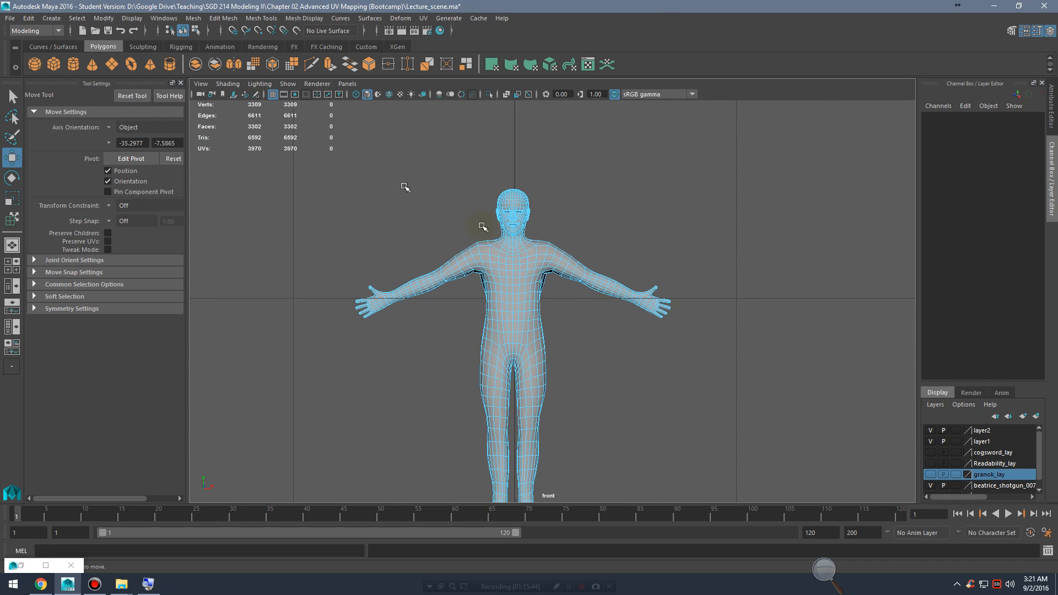
Step: Select all faces on the character's right half, check the centreline in wireframe, and delete them
right_click_drag(482, 227, 362, 154, "alt")
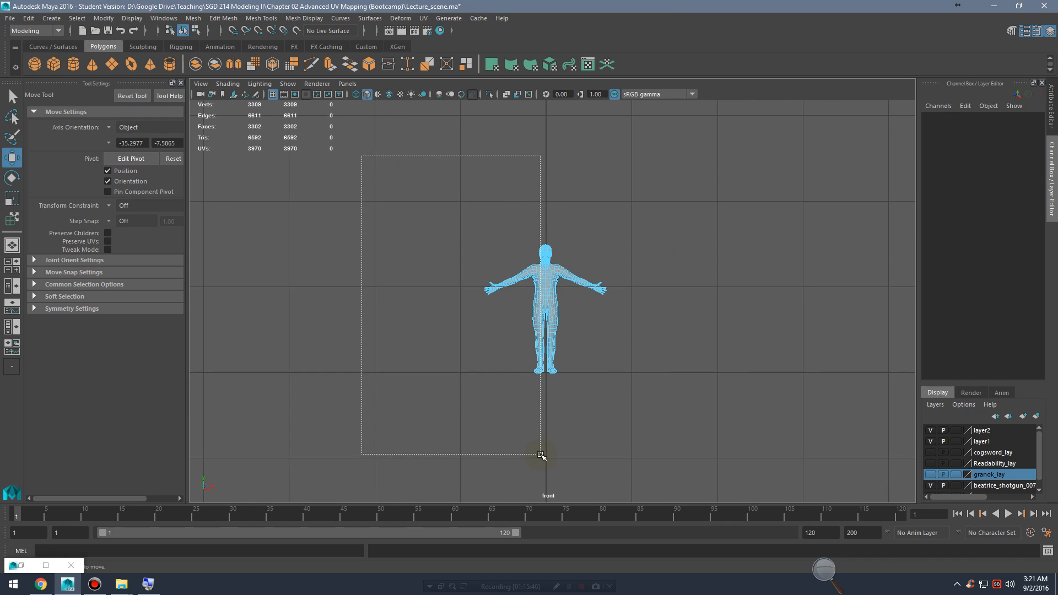
left_click_drag(545, 459, 544, 459)
middle_click_drag(439, 312, 450, 352, "alt")
right_click_drag(450, 352, 718, 321, "alt")
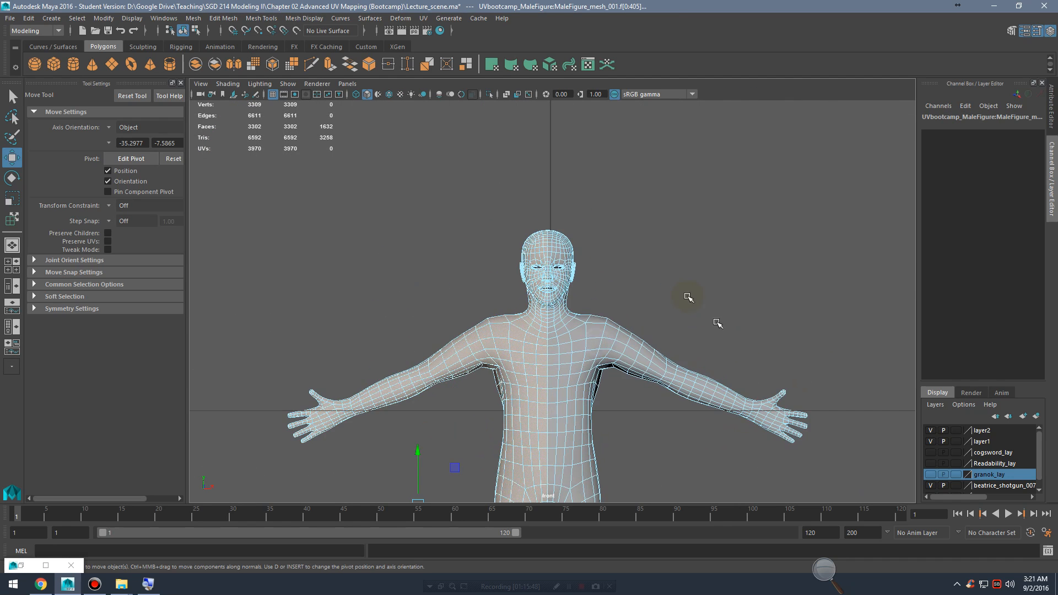
key("4")
middle_click_drag(568, 241, 605, 300, "alt")
right_click_drag(583, 314, 815, 373, "alt")
middle_click_drag(815, 373, 704, 226, "alt")
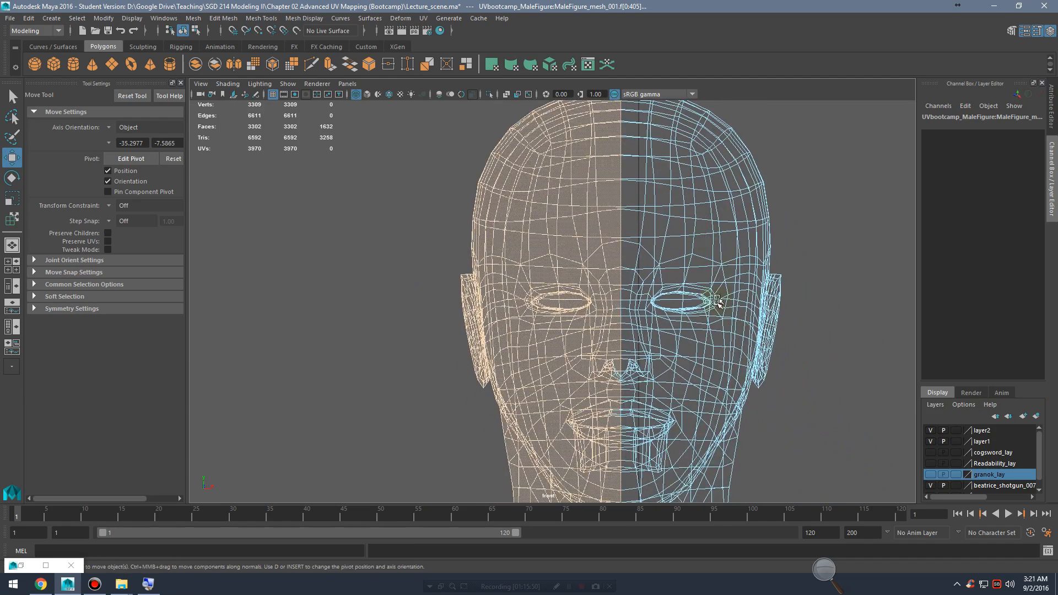
middle_click_drag(706, 349, 689, 254, "alt")
middle_click_drag(713, 403, 686, 271, "alt")
middle_click_drag(793, 249, 773, 345, "alt")
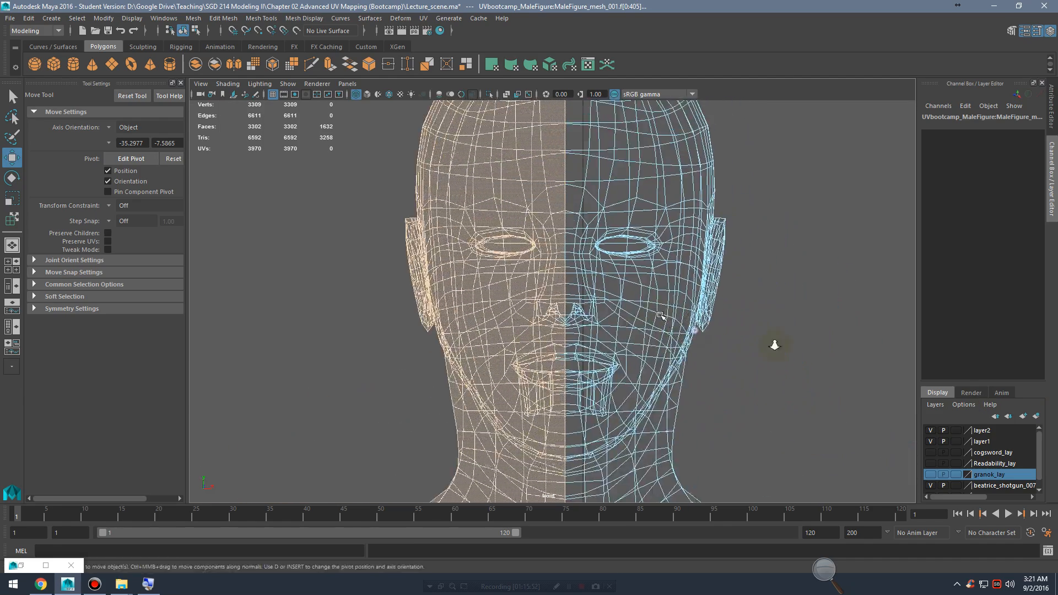
right_click_drag(596, 329, 695, 331, "alt")
right_click_drag(783, 317, 643, 302, "alt")
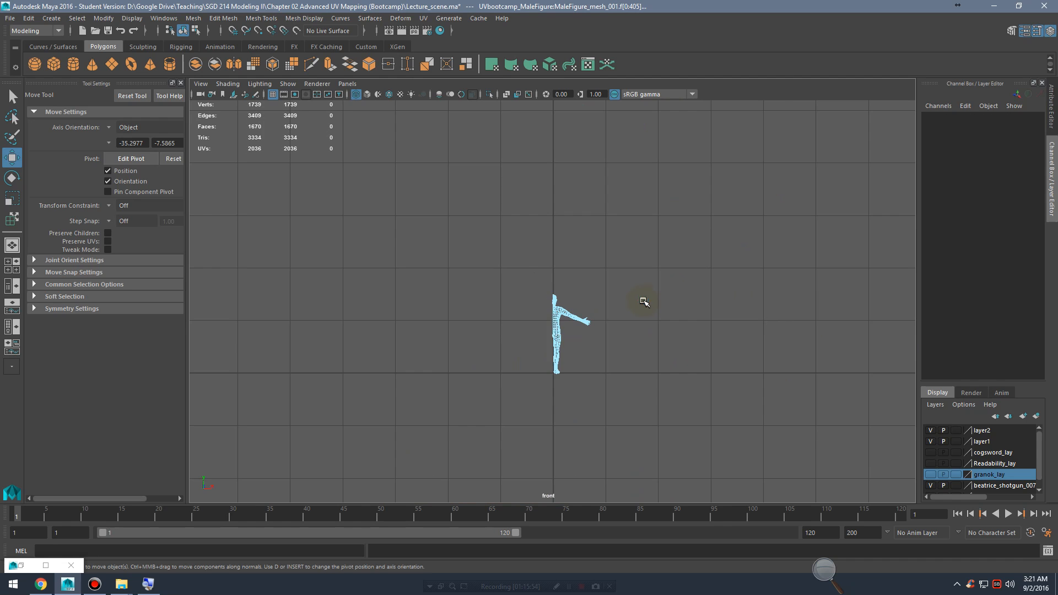
Step: Delete the leftover faces protruding past the centreline around the figure's lower torso
left_click(643, 301)
right_click_drag(534, 307, 783, 312, "alt")
middle_click_drag(584, 430, 571, 323, "alt")
right_click_drag(571, 323, 1009, 373, "alt")
middle_click_drag(565, 370, 591, 284, "alt")
right_click_drag(591, 284, 1002, 373, "alt")
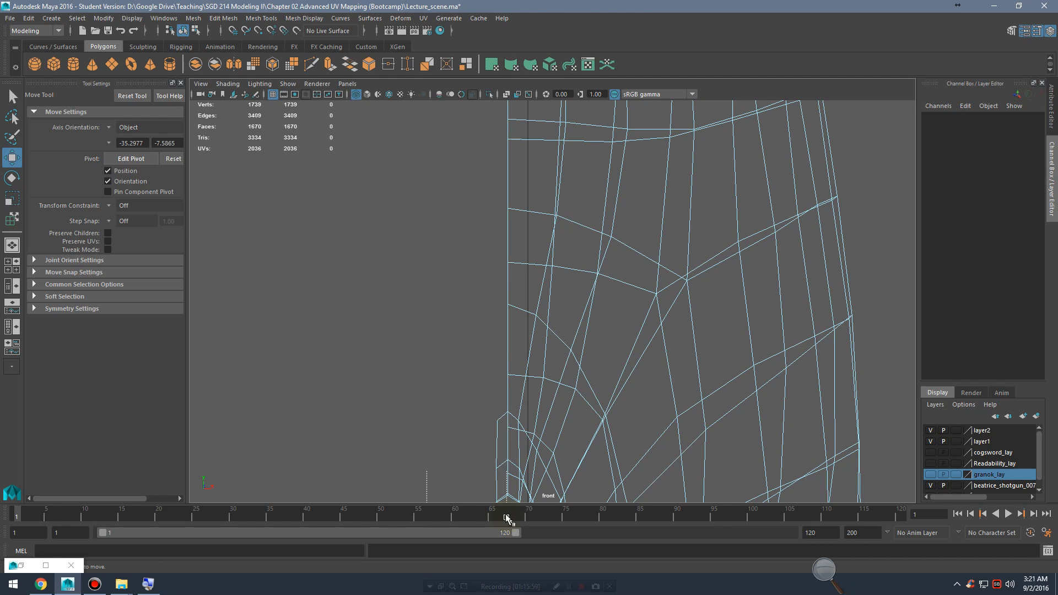
left_click_drag(506, 518, 507, 518)
key("Delete")
key("a")
scroll(598, 352, "up", 4)
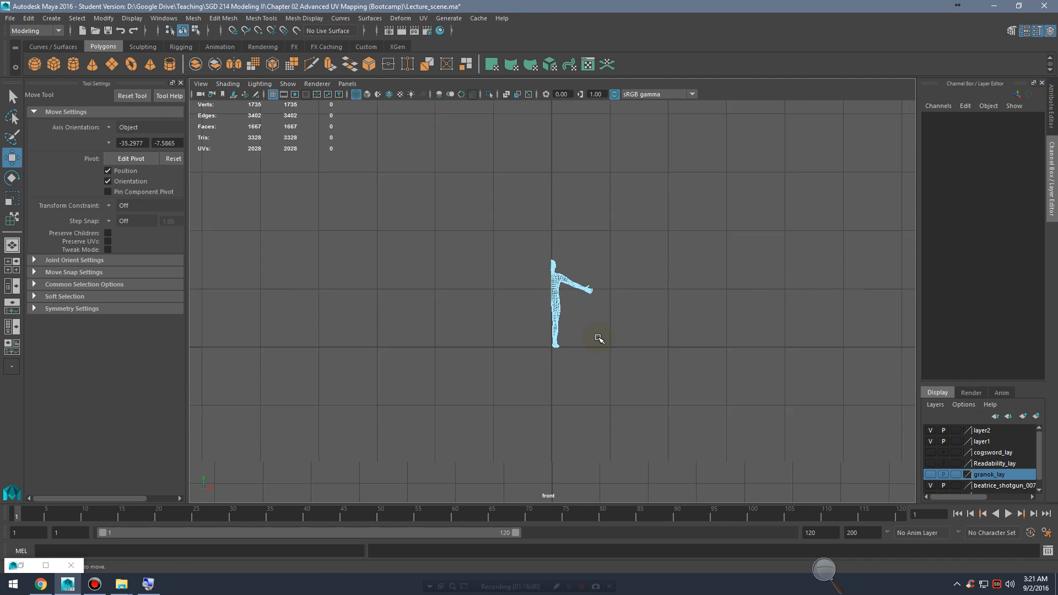
Step: Delete the leftover faces protruding past the centreline at the figure's nose, lips, chin and forehead
scroll(596, 339, "up", 8)
middle_click_drag(567, 248, 578, 332, "alt")
right_click_drag(577, 332, 970, 391, "alt")
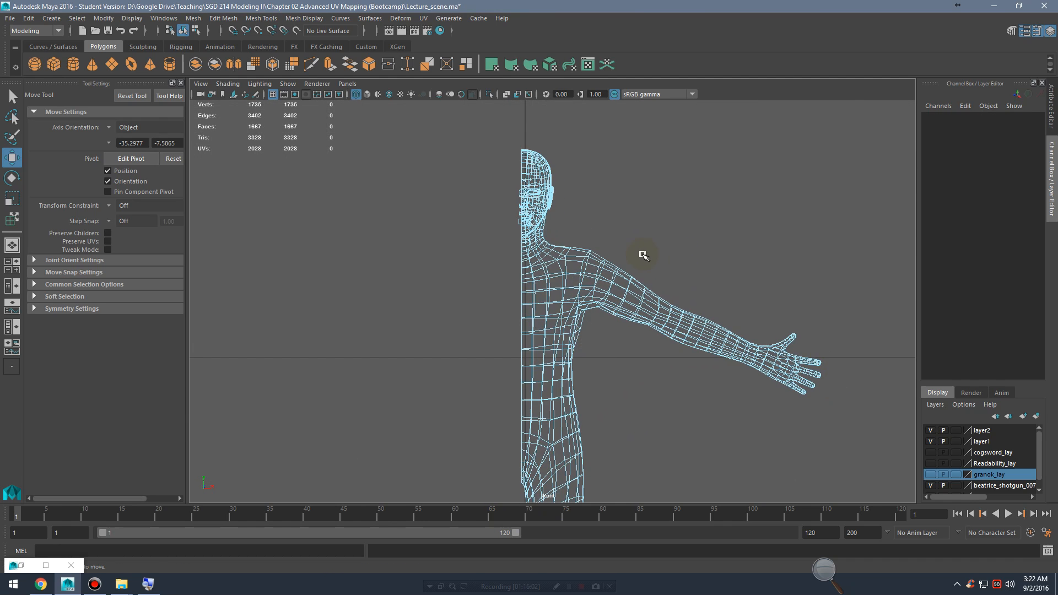
key("space")
key("space")
middle_click_drag(487, 293, 516, 385, "alt")
right_click_drag(515, 386, 970, 457, "alt")
left_click_drag(545, 432, 548, 429)
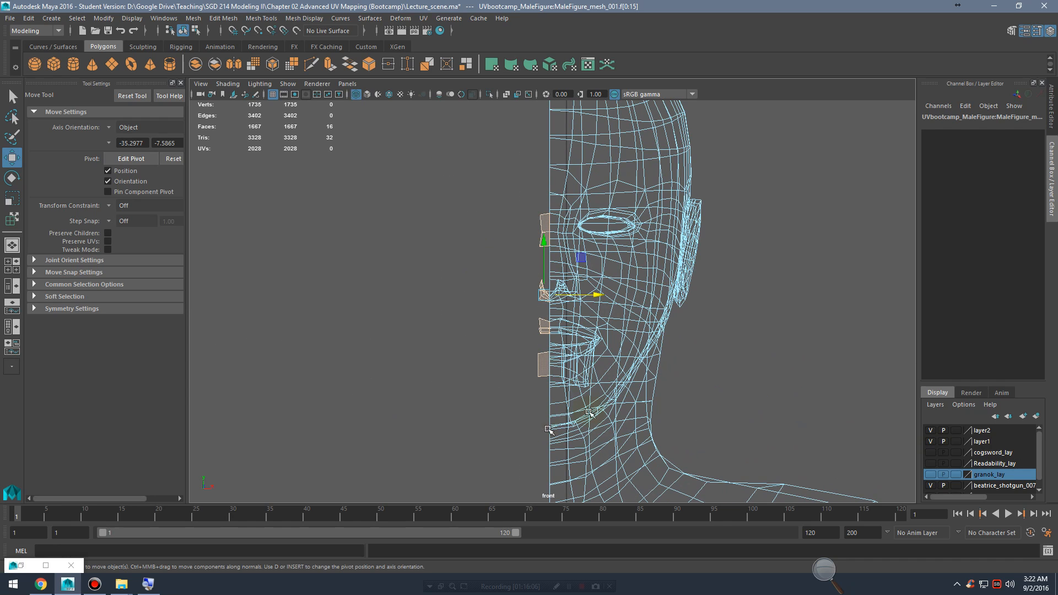
key("Delete")
scroll(685, 327, "down", 15)
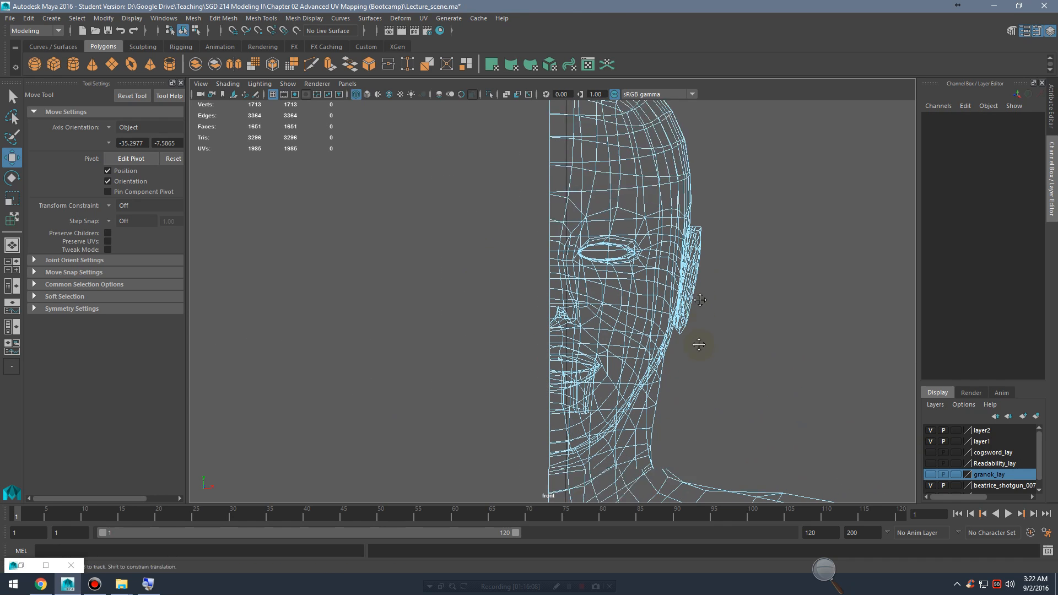
Step: Return the half figure to object selection and place its pivot on the cut edge at chest height
scroll(602, 355, "up", 15)
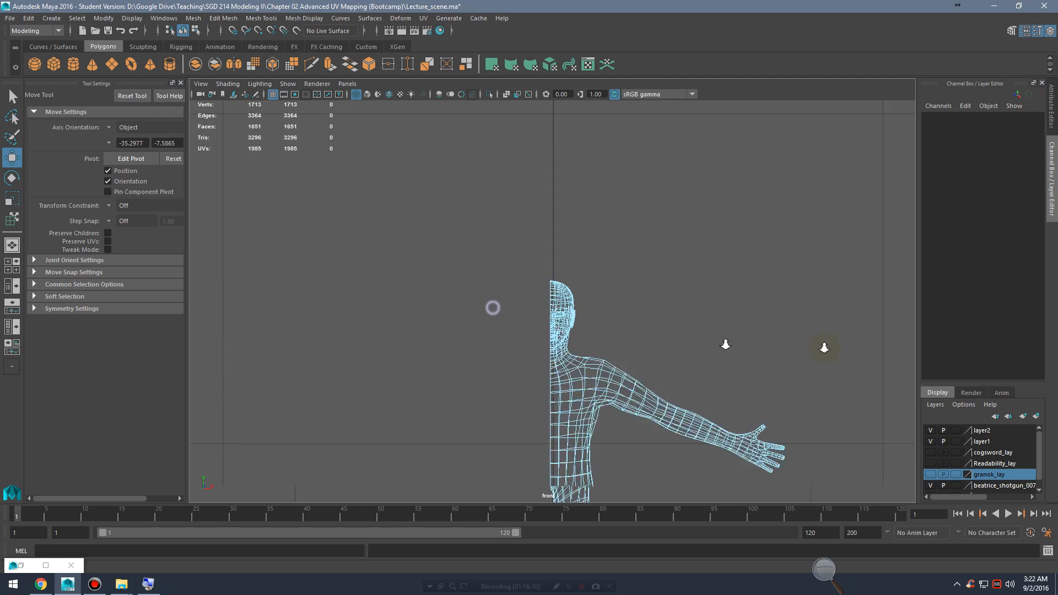
middle_click_drag(605, 364, 573, 235, "alt")
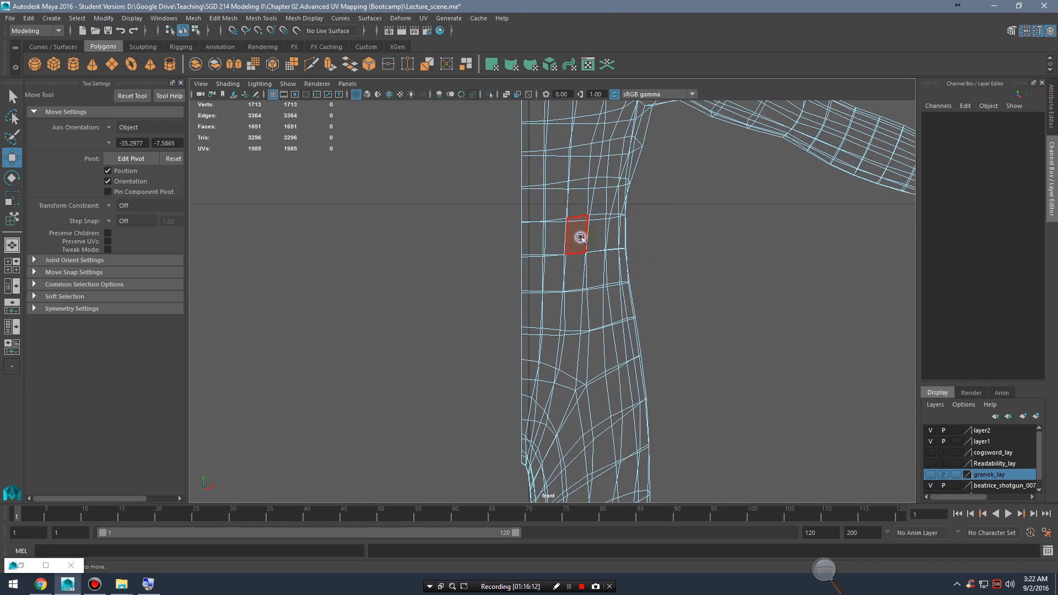
left_click(560, 217)
middle_click_drag(598, 373, 618, 260, "alt")
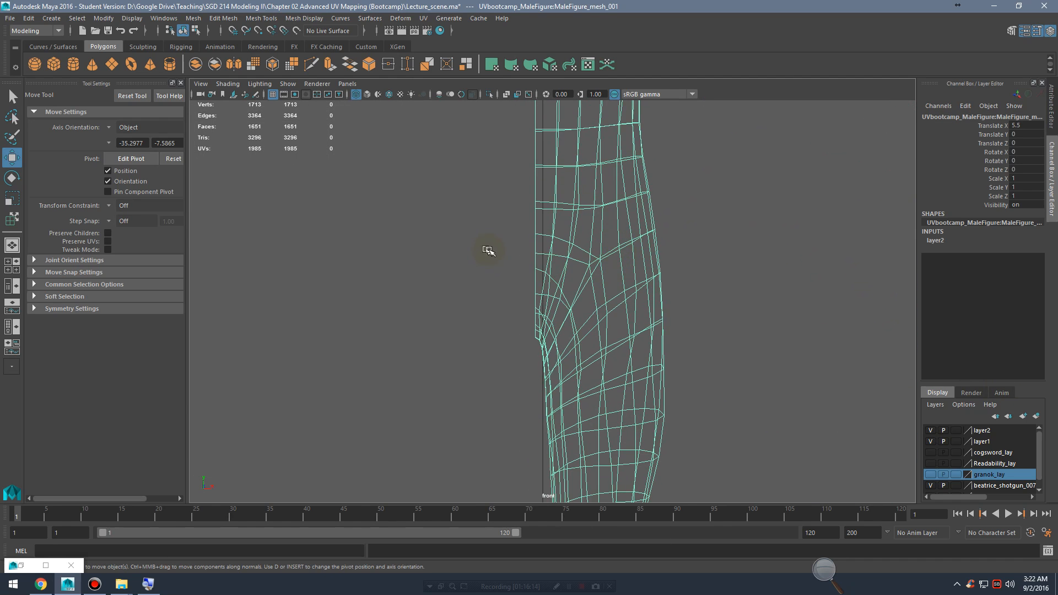
key("f")
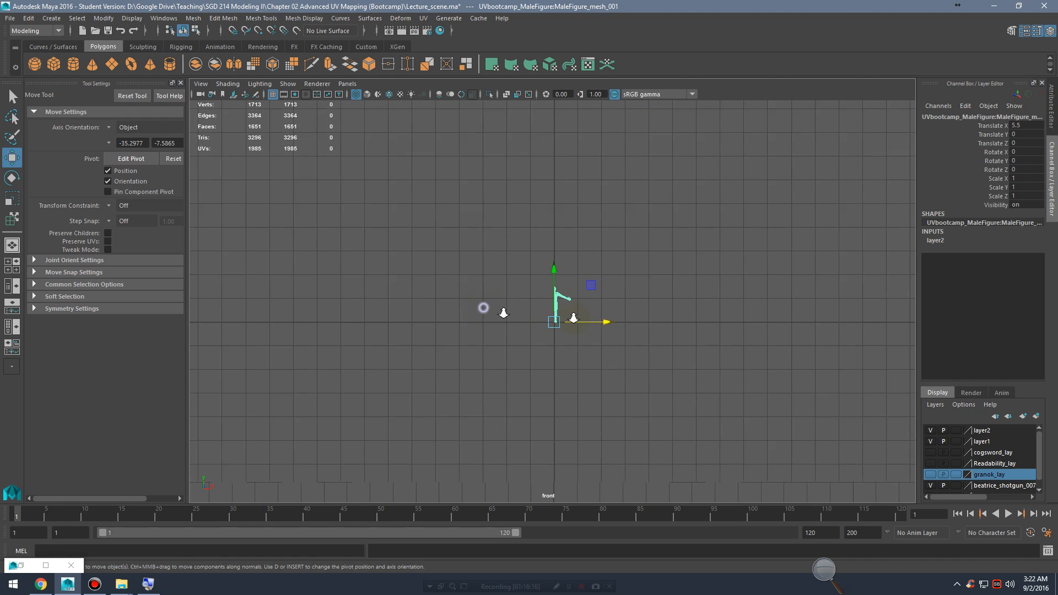
middle_click_drag(539, 356, 583, 207, "alt")
right_click_drag(700, 367, 753, 370, "alt")
middle_click_drag(584, 326, 637, 482, "alt")
right_click_drag(655, 426, 543, 361, "alt")
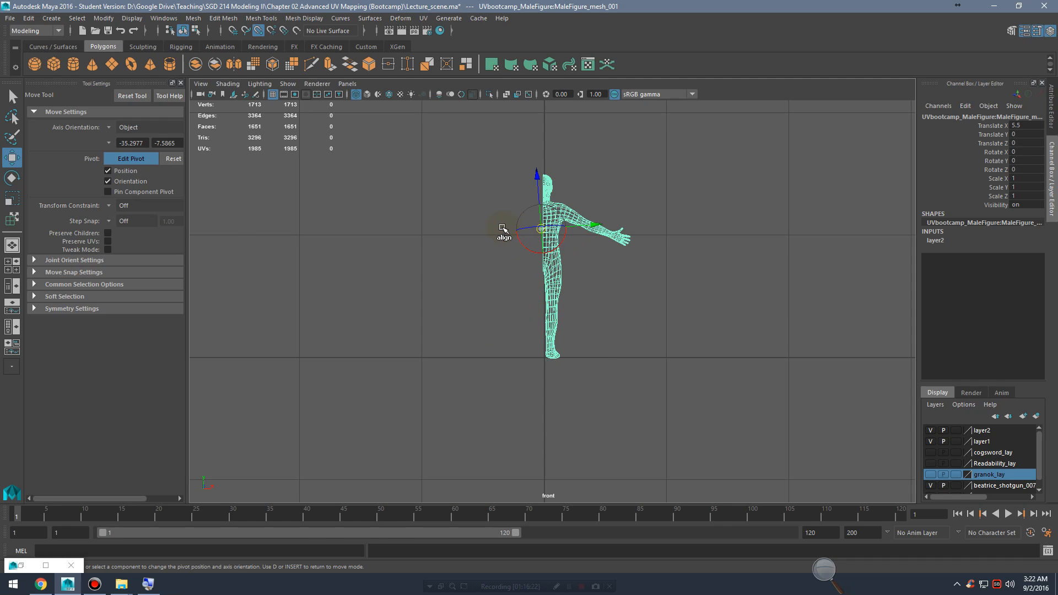
middle_click_drag(555, 285, 571, 382, "alt")
right_click_drag(571, 382, 679, 365, "alt")
middle_click_drag(678, 365, 650, 274, "alt")
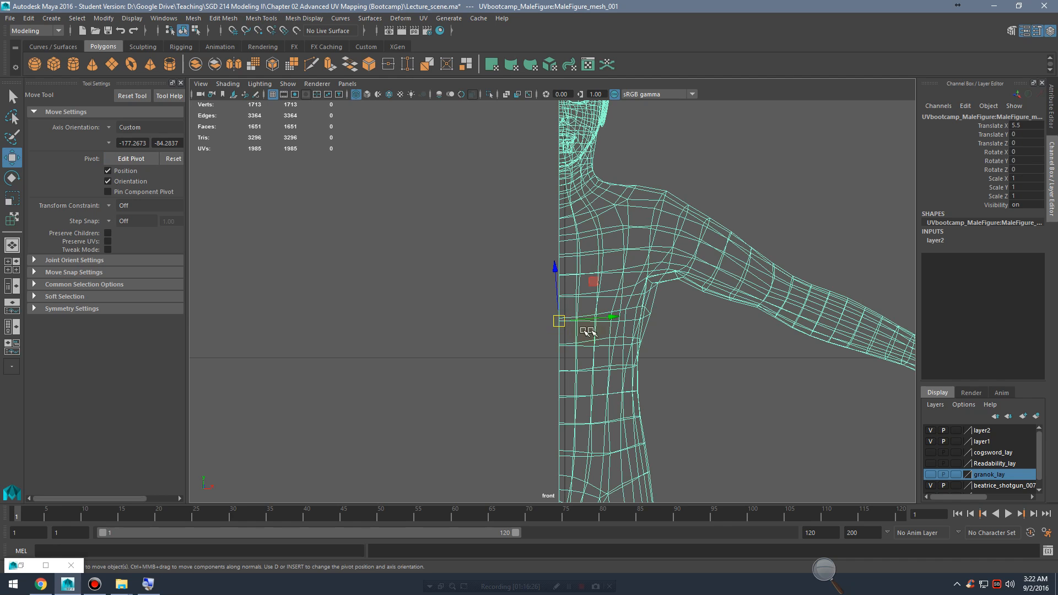
Step: Set the Move tool's axis orientation to World and move the half figure sideways so its cut edge lies on the grid's centreline
left_click_drag(613, 319, 618, 319)
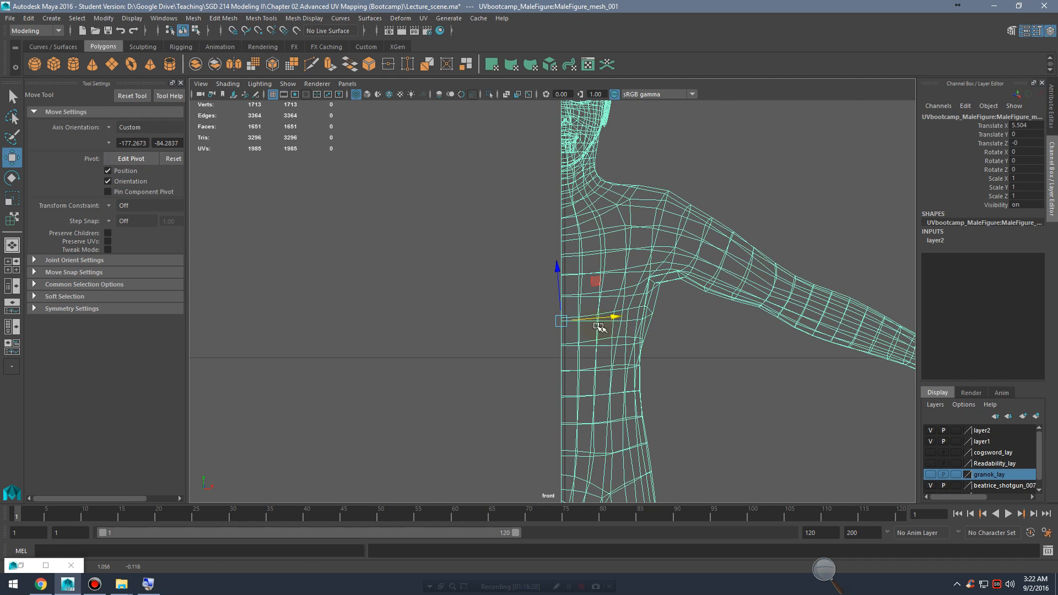
key("e")
scroll(607, 366, "up", 4)
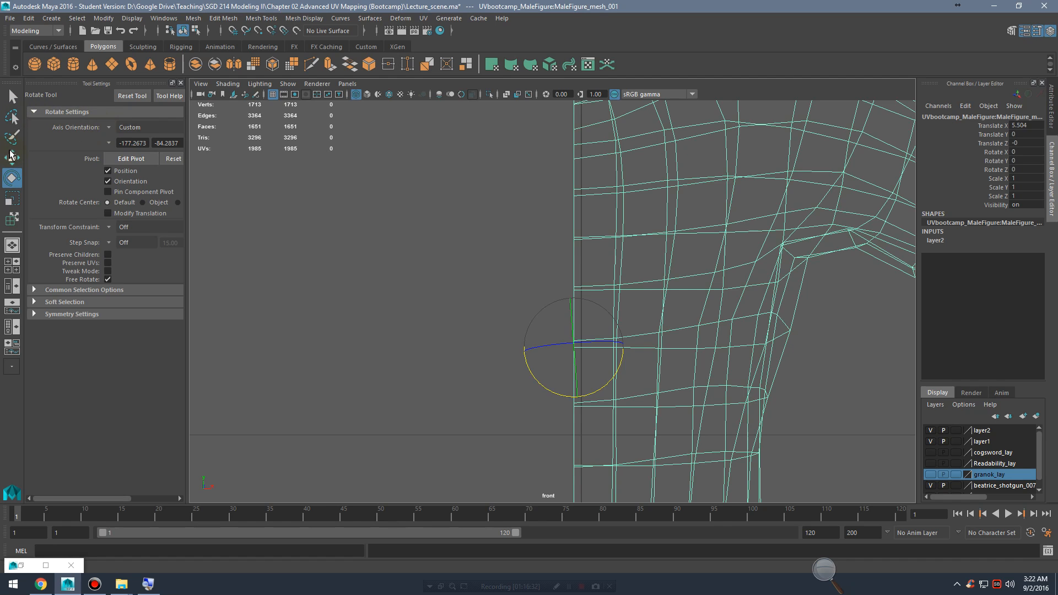
key("w")
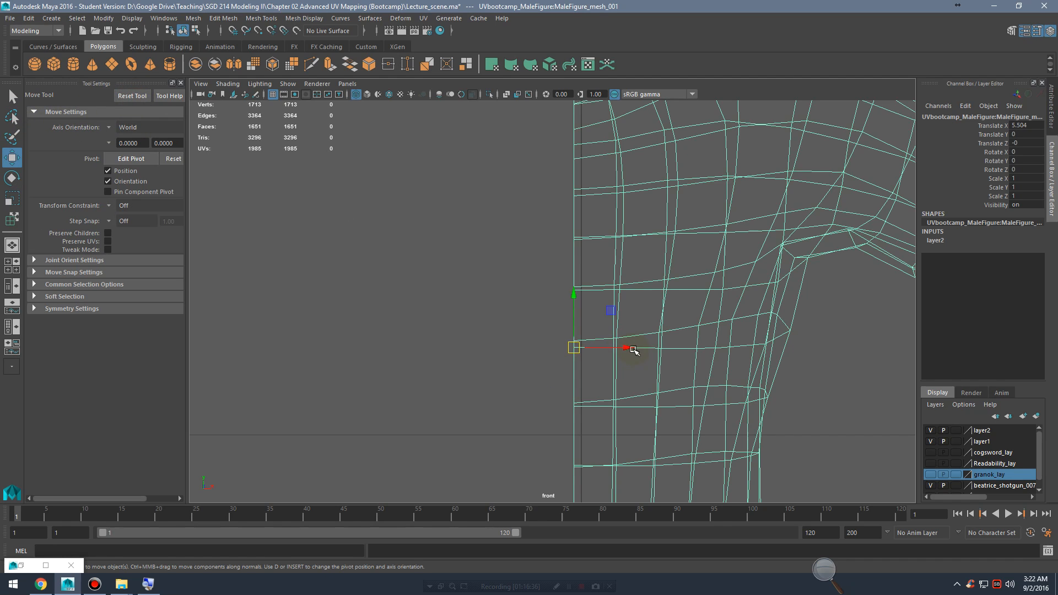
left_click_drag(626, 350, 608, 351)
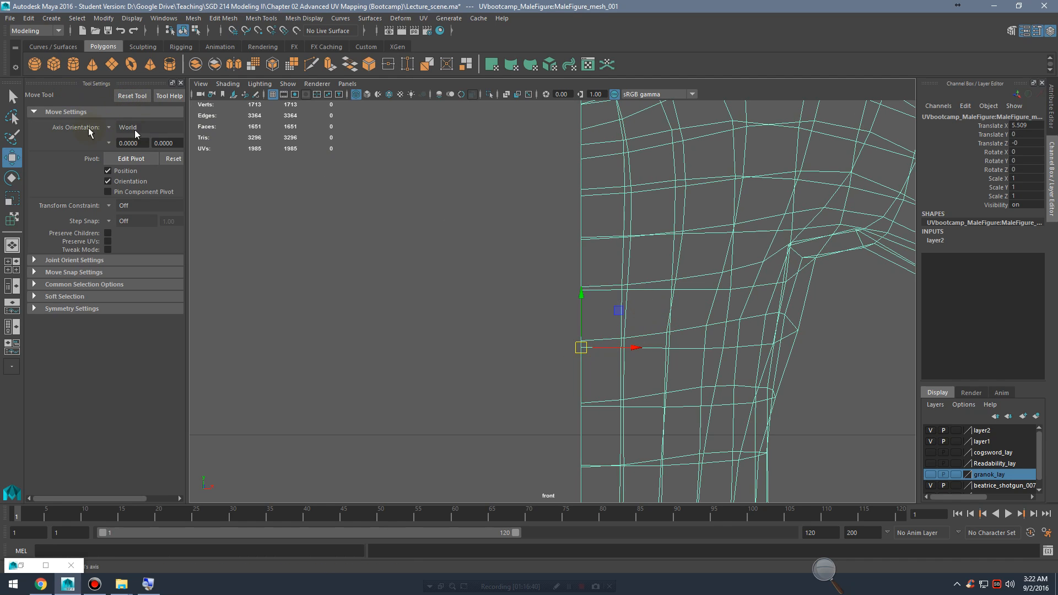
Step: Examine the cut edge from chest to crown in the front view, and inspect the head in the perspective view
scroll(553, 319, "down", 6)
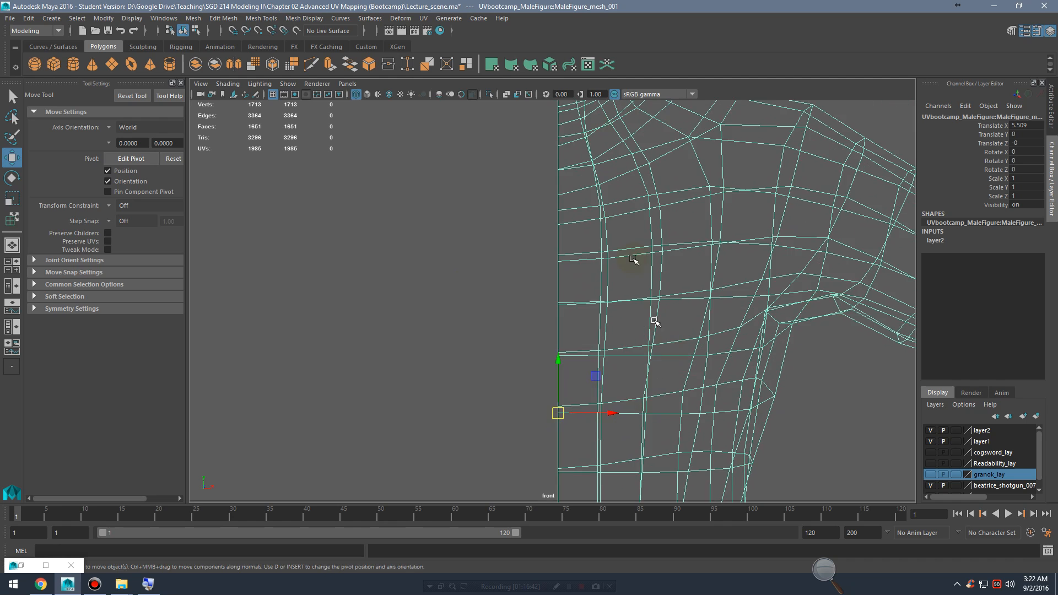
middle_click_drag(578, 138, 579, 262, "alt")
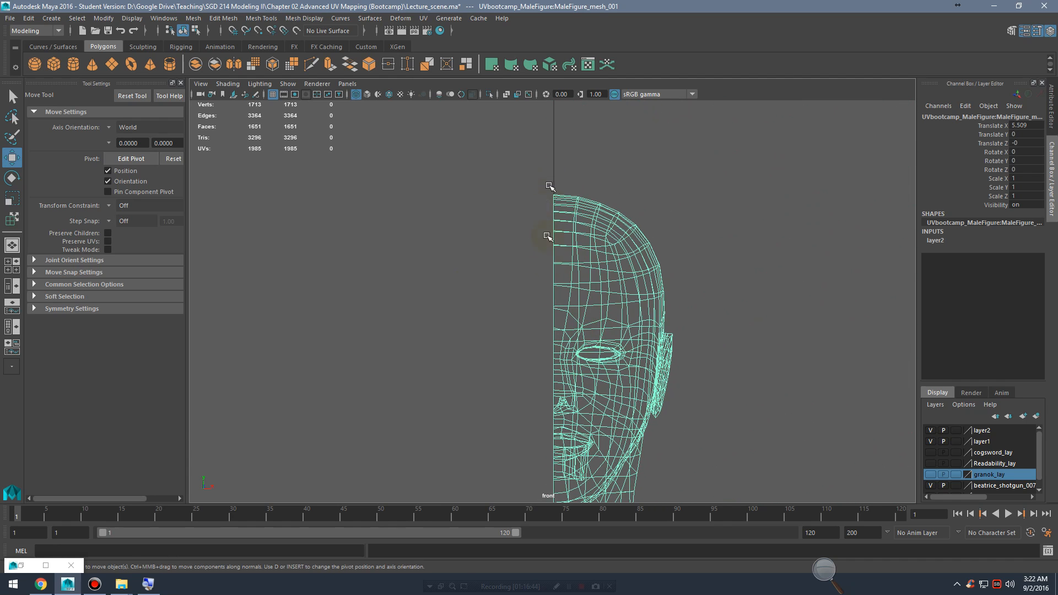
scroll(555, 318, "up", 3)
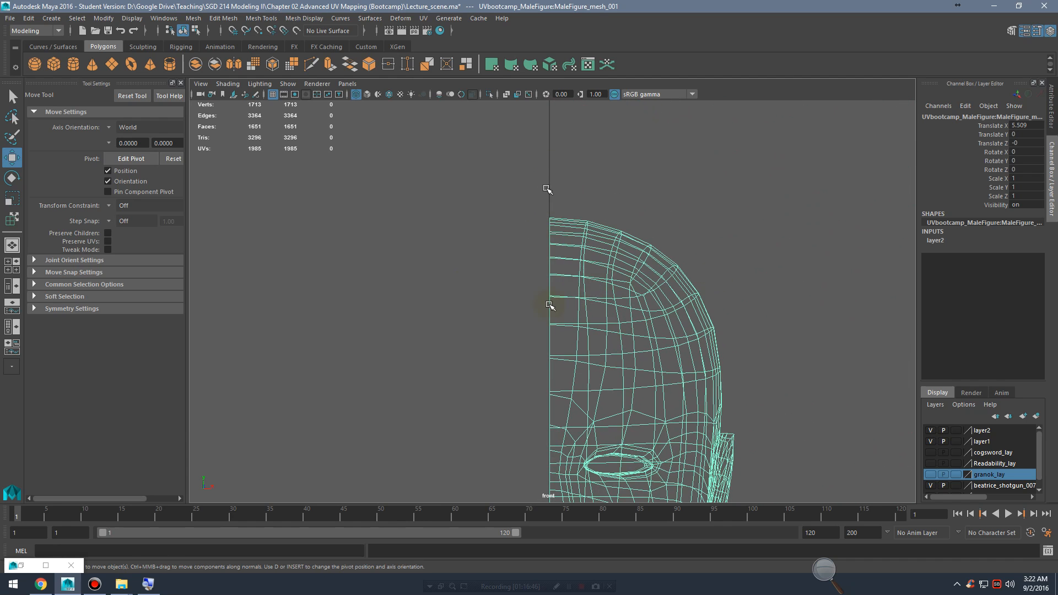
middle_click_drag(550, 305, 503, 121, "alt")
middle_click_drag(598, 357, 591, 161, "alt")
key("space")
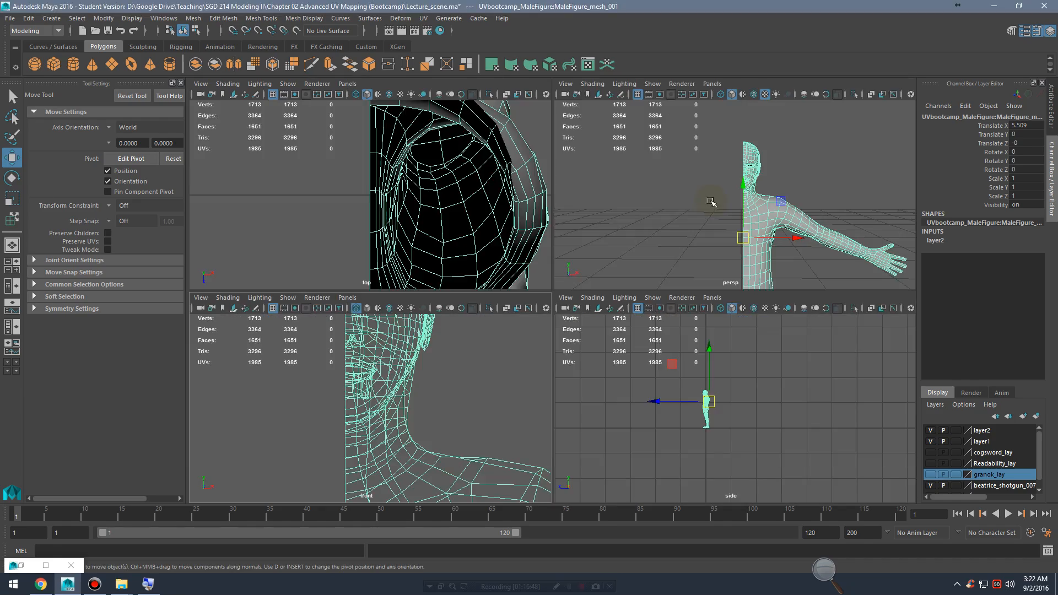
key("space")
left_click_drag(704, 226, 637, 266, "alt")
right_click_drag(636, 266, 735, 284, "alt")
scroll(553, 282, "up", 4)
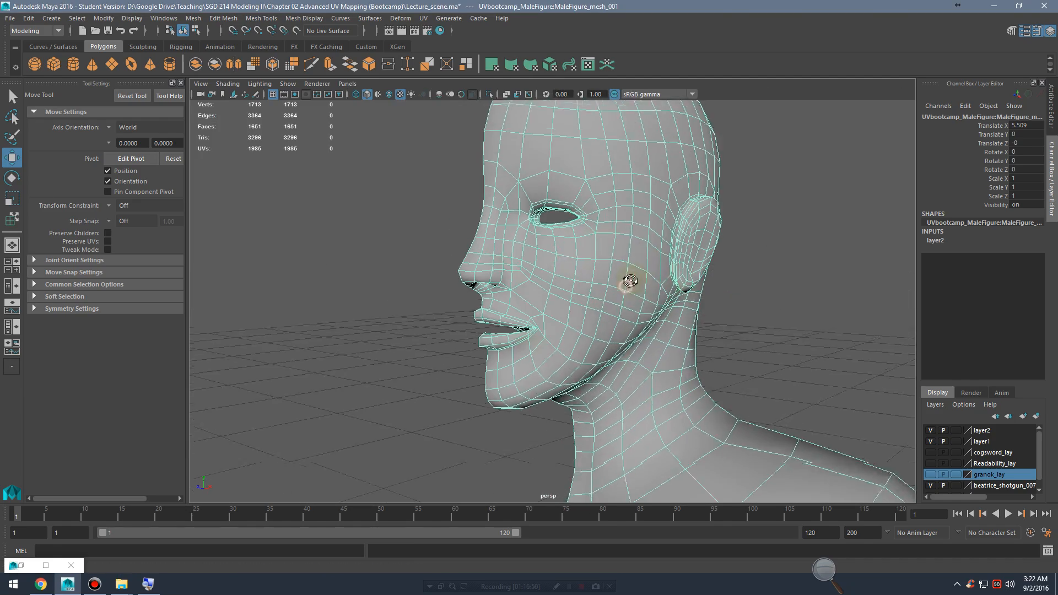
right_click_drag(670, 278, 584, 275, "alt")
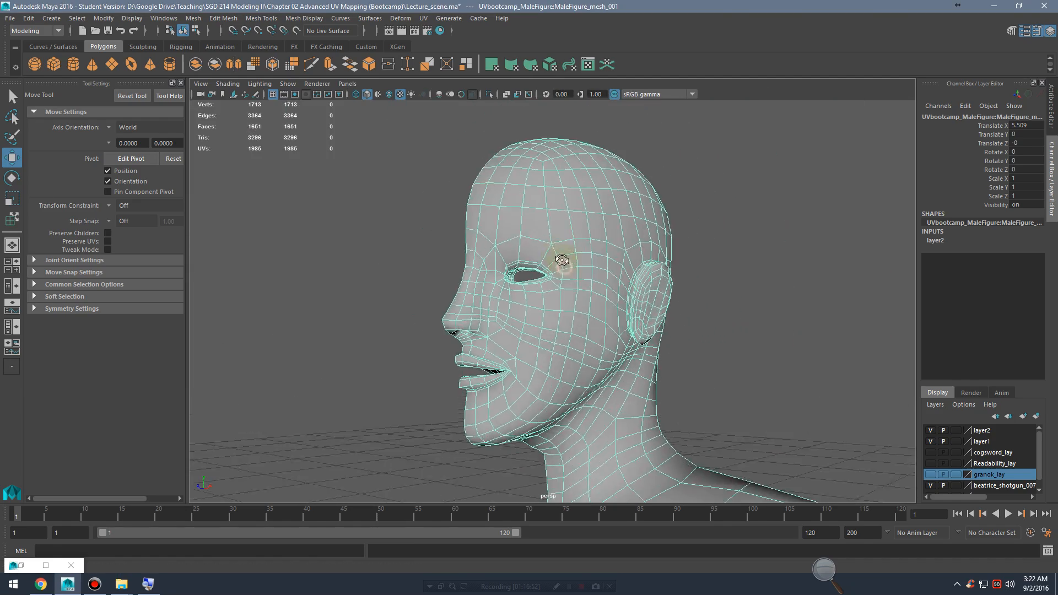
left_click_drag(558, 255, 601, 237, "alt")
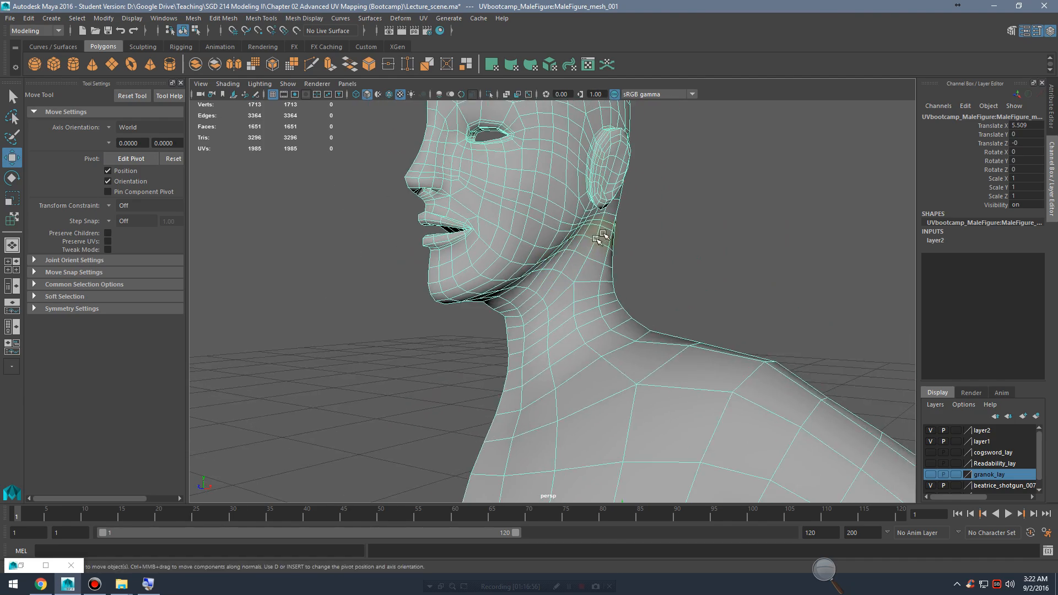
Step: Try a face selection covering the head and neck and inspect it around the ear
right_click_drag(562, 238, 568, 198)
right_click_drag(683, 218, 624, 220, "alt")
left_click_drag(624, 220, 562, 246, "alt")
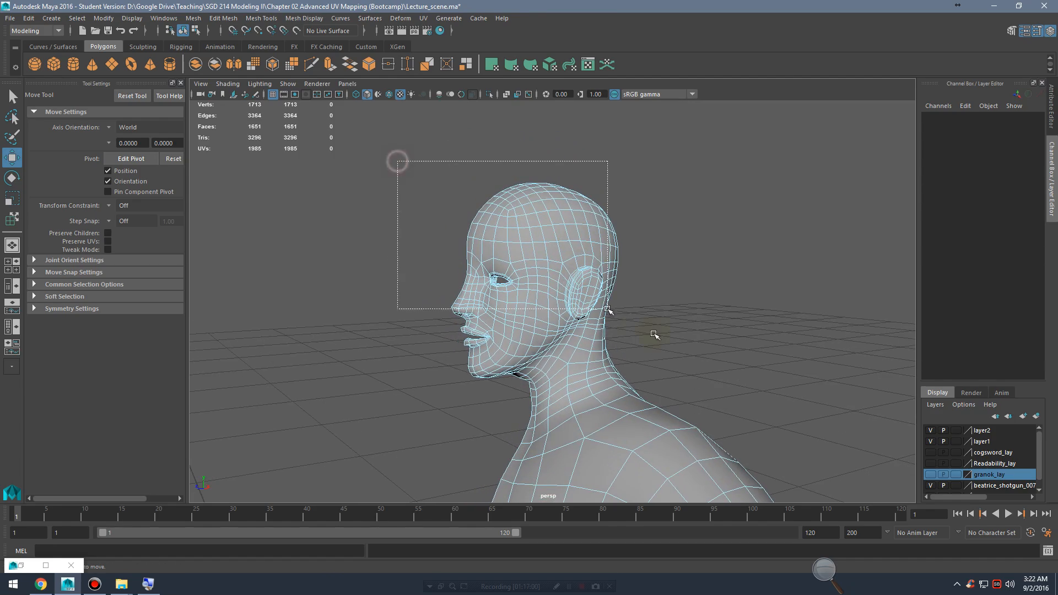
left_click_drag(711, 391, 710, 388)
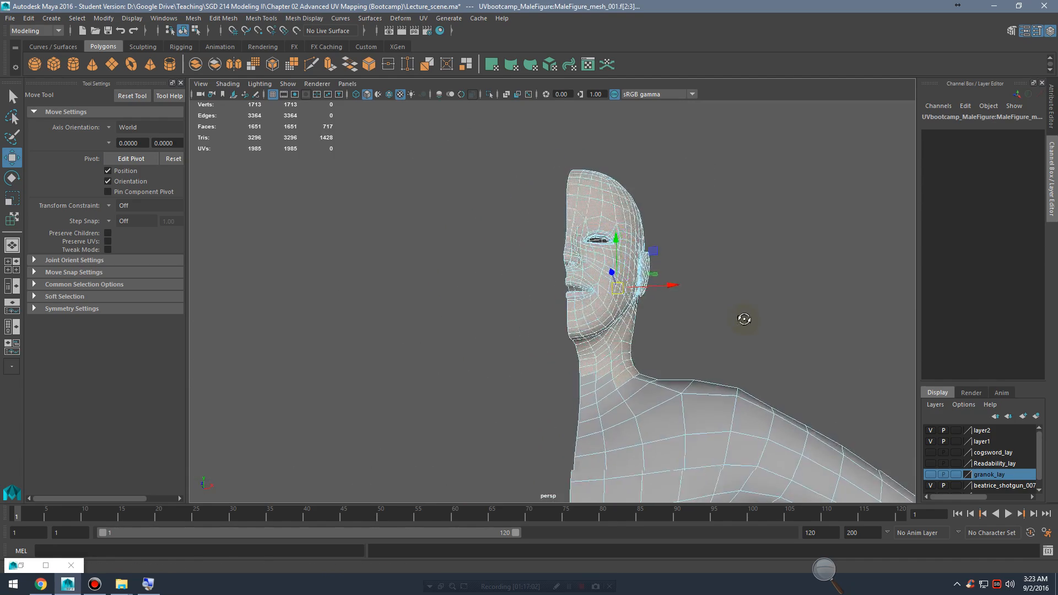
left_click_drag(677, 325, 704, 330, "alt")
right_click_drag(704, 331, 649, 286, "alt")
middle_click_drag(650, 286, 543, 343, "alt")
left_click_drag(729, 288, 709, 296, "alt")
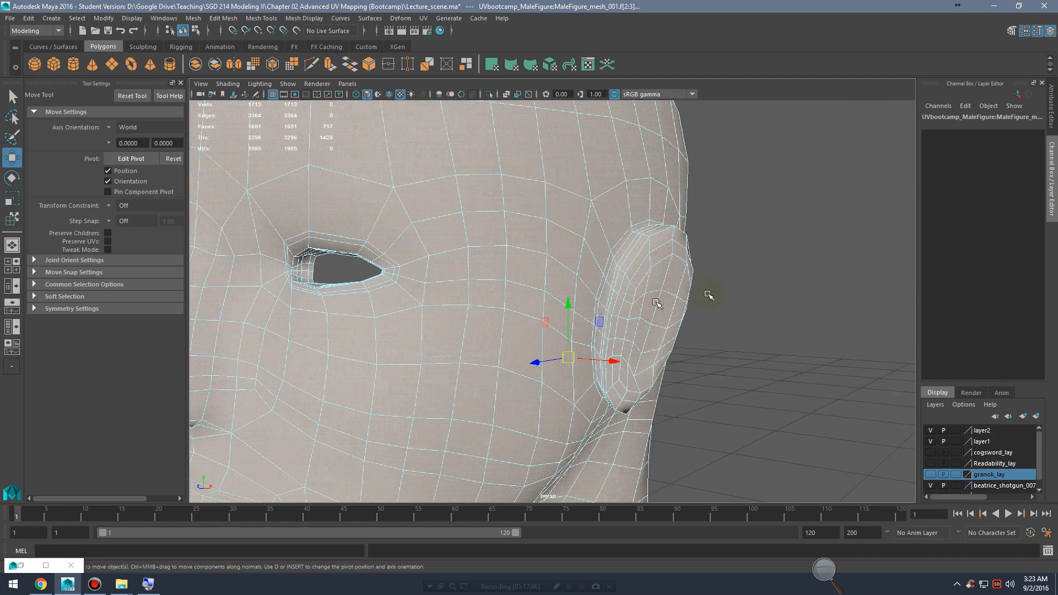
Step: Clear the face selection, select the edge loop around the base of the ear, and examine it
left_click(728, 288)
right_click_drag(612, 245, 613, 217)
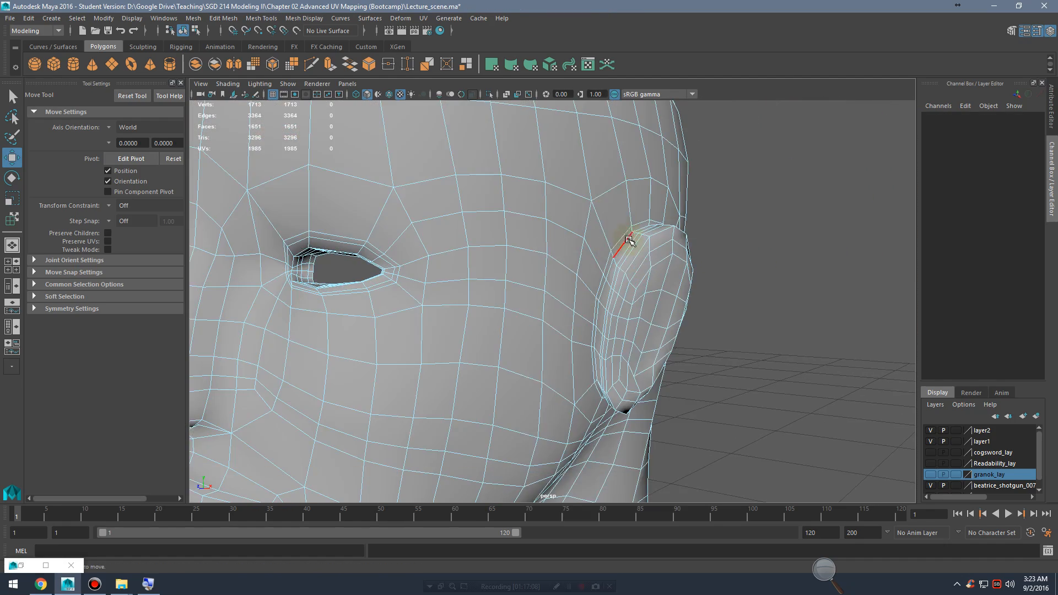
key("f")
left_click_drag(673, 323, 587, 278, "alt")
left_click_drag(641, 249, 571, 246, "alt")
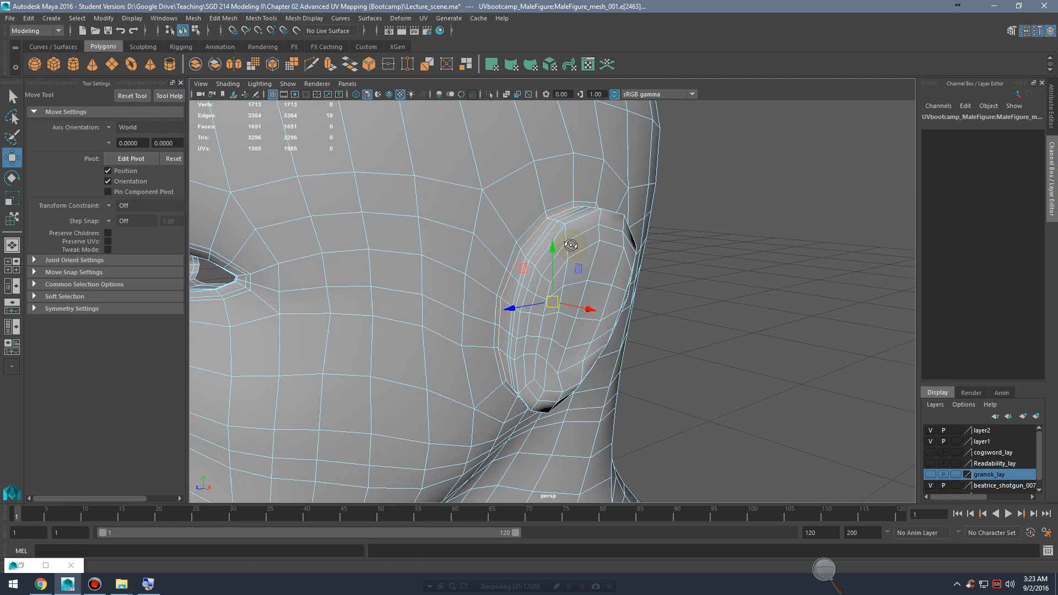
right_click_drag(600, 249, 524, 232, "alt")
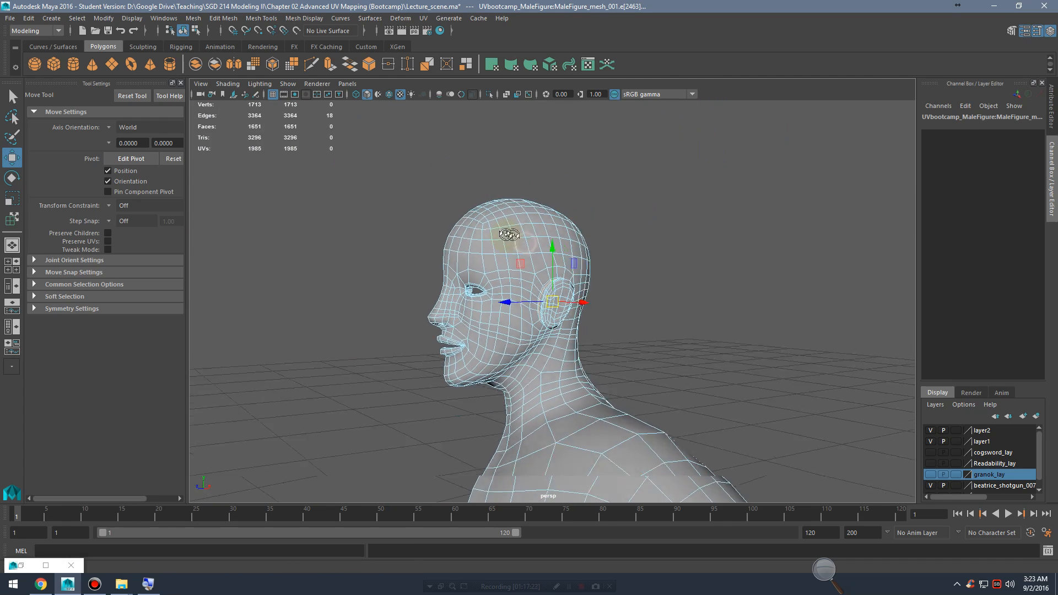
Step: Return to face selection and select all faces of the head and neck from the side
left_click_drag(509, 235, 501, 239, "alt")
right_click_drag(521, 249, 522, 301)
left_click_drag(581, 278, 558, 276, "alt")
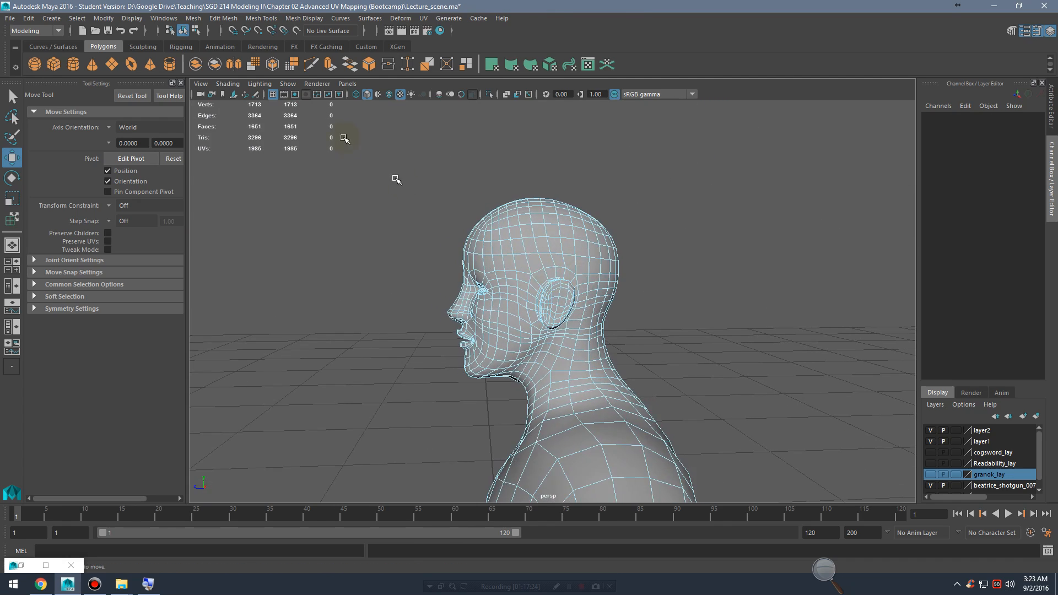
mouse_move(636, 355)
left_mouse_down()
mouse_move(685, 385)
mouse_move(619, 348)
mouse_move(633, 314)
mouse_move(647, 361)
left_mouse_up()
Step: Add the missed faces on the front and side of the neck to the head selection
right_click_drag(664, 359, 559, 353, "alt")
middle_click_drag(578, 356, 617, 315, "alt")
right_click_drag(617, 316, 716, 348, "alt")
left_click(589, 404, "shift")
left_click_drag(589, 404, 603, 349, "alt")
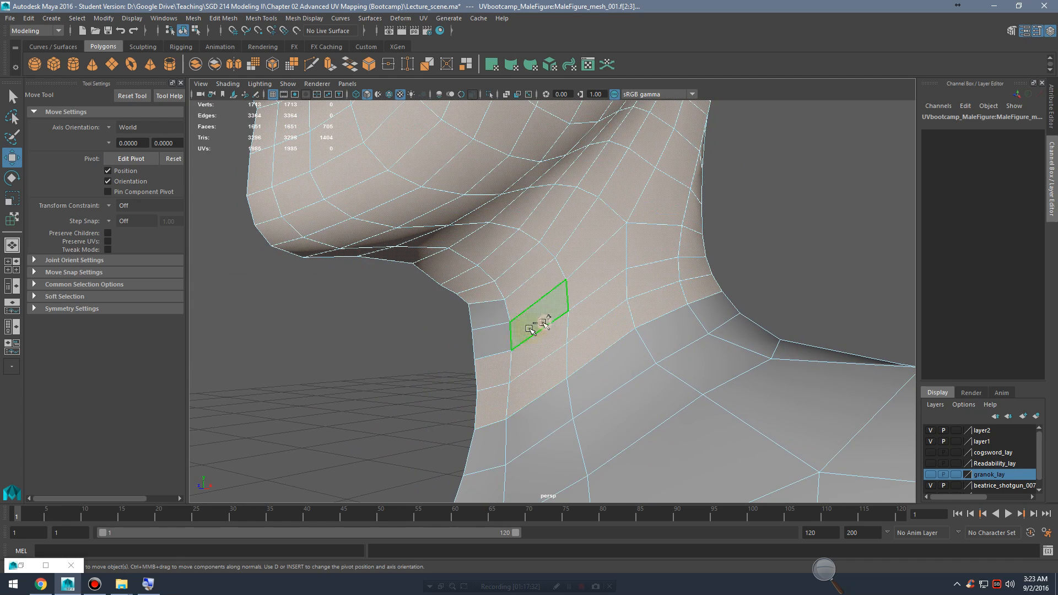
left_click(487, 319, "shift")
mouse_move(487, 320)
left_mouse_down("alt")
mouse_move(713, 335)
mouse_move(580, 335)
mouse_move(644, 314)
mouse_move(493, 330)
left_mouse_up("alt")
left_click(622, 315, "shift")
Step: Deselect the extra faces around the base of the neck and add back the missing faces on its side
left_click_drag(591, 335, 408, 333, "alt")
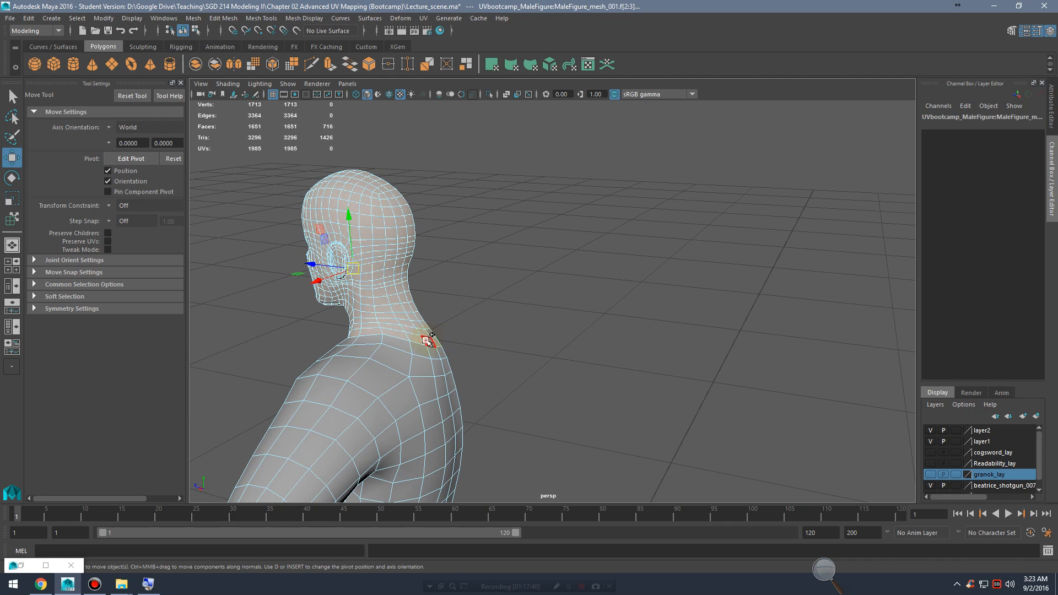
left_click_drag(442, 328, 501, 355, "alt")
left_click_drag(426, 386, 496, 346, "ctrl")
right_click_drag(552, 370, 622, 379, "alt")
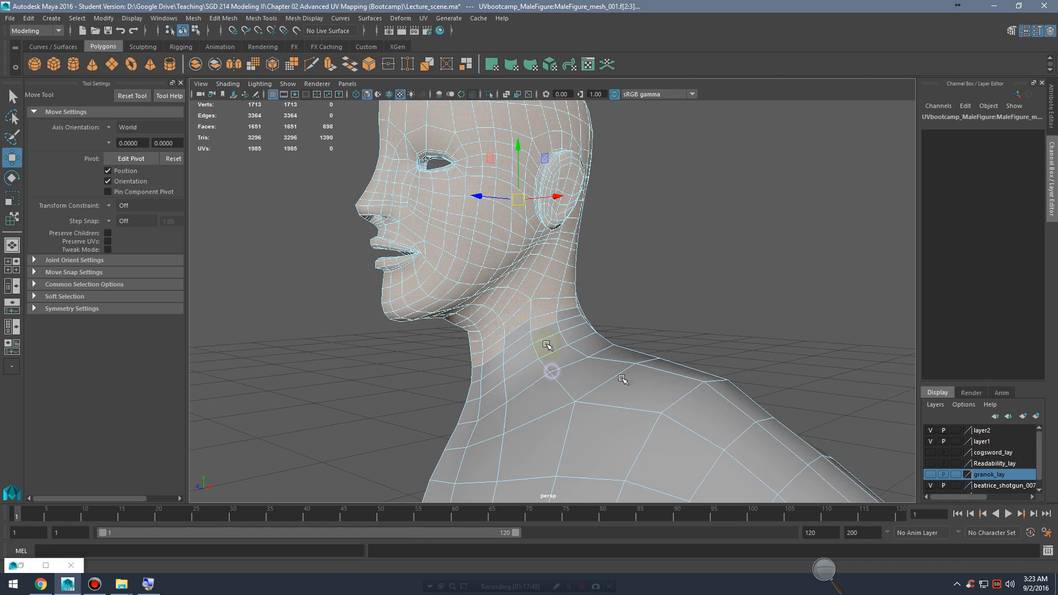
left_click(565, 318, "shift")
Step: Turn the head to a side profile view and apply a Camera-Based UV projection to the selected faces
left_click_drag(657, 329, 617, 328, "alt")
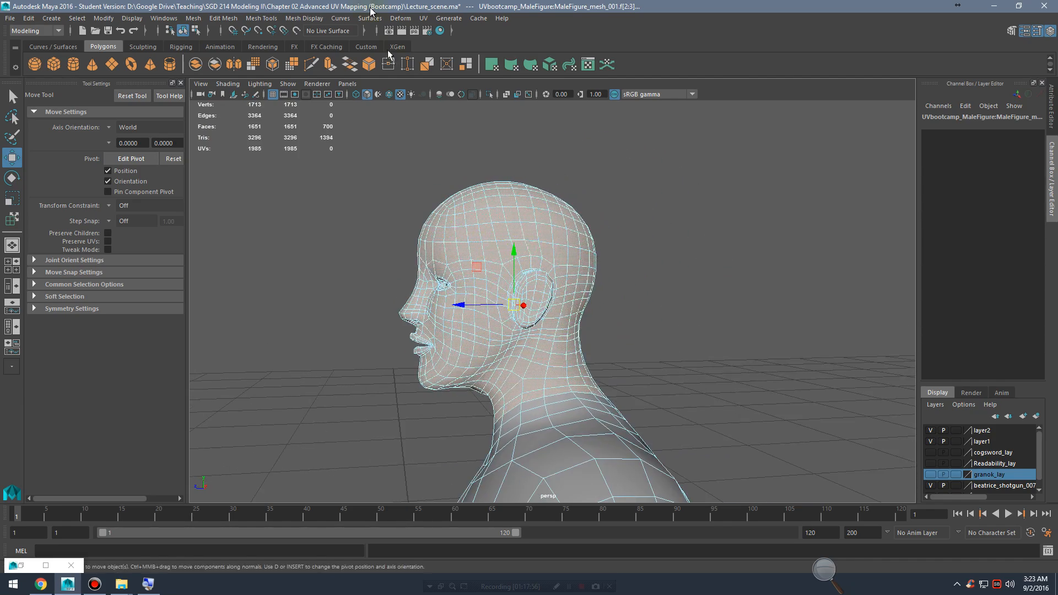
left_click(423, 20)
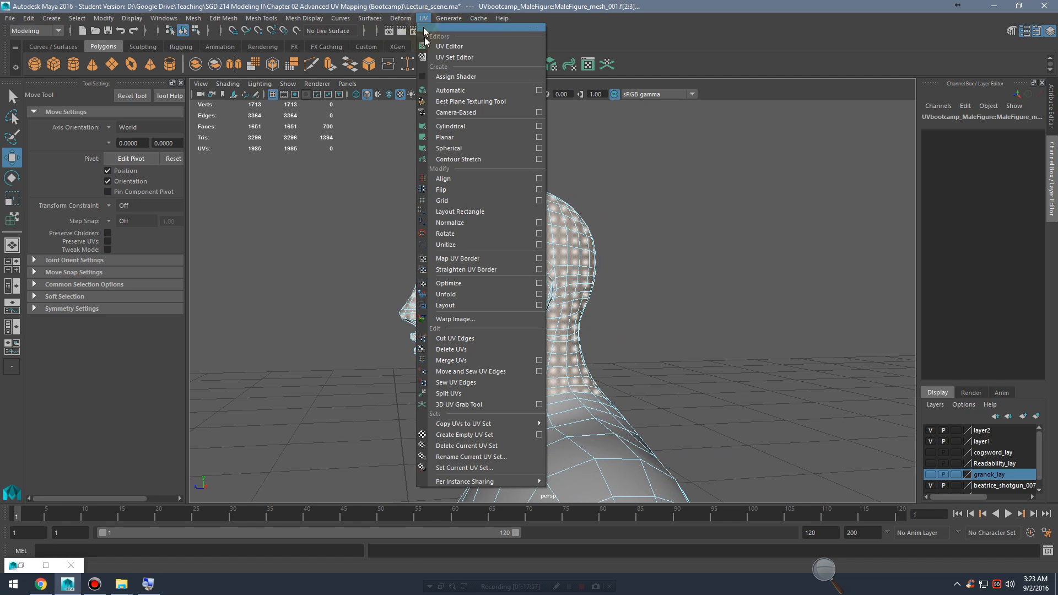
left_click(455, 112)
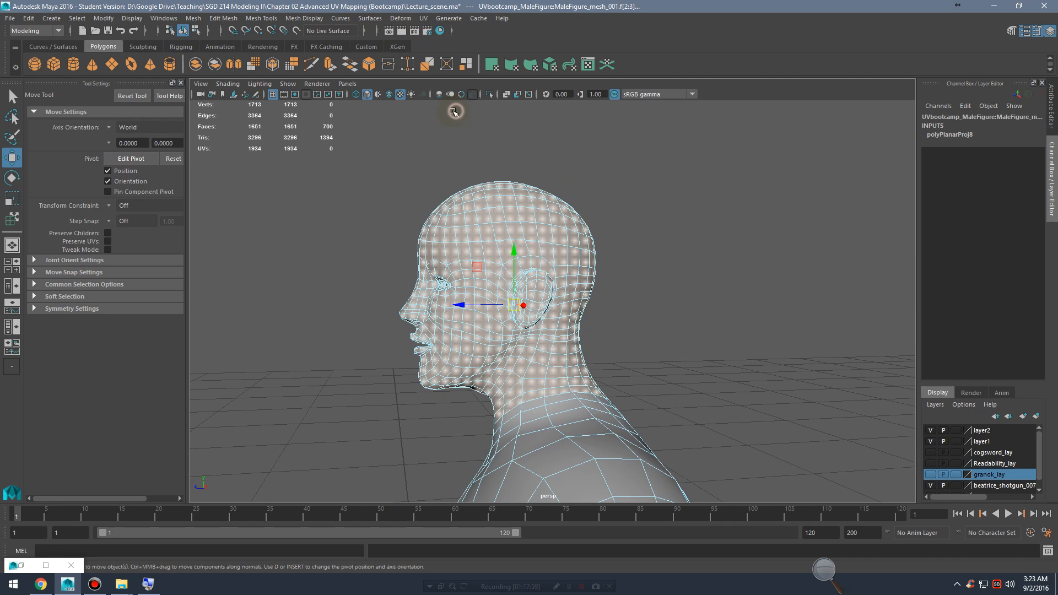
Step: Restore the UV Editor and move the projected head shell to the right, clear of the other shells and the UV tile
left_click(22, 566)
scroll(445, 380, "down", 5)
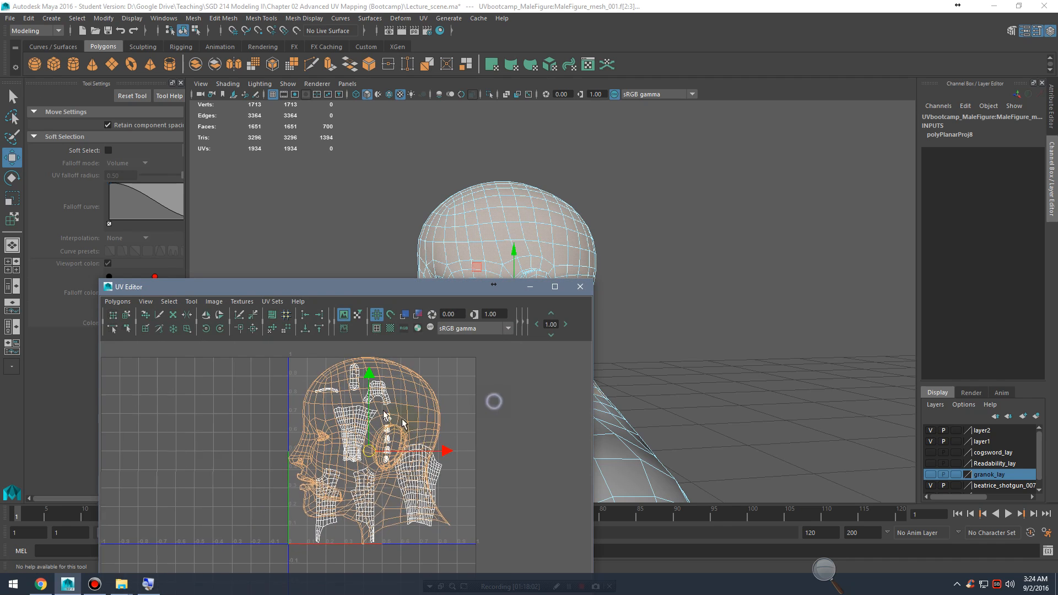
left_click_drag(444, 451, 660, 457)
scroll(371, 402, "down", 3)
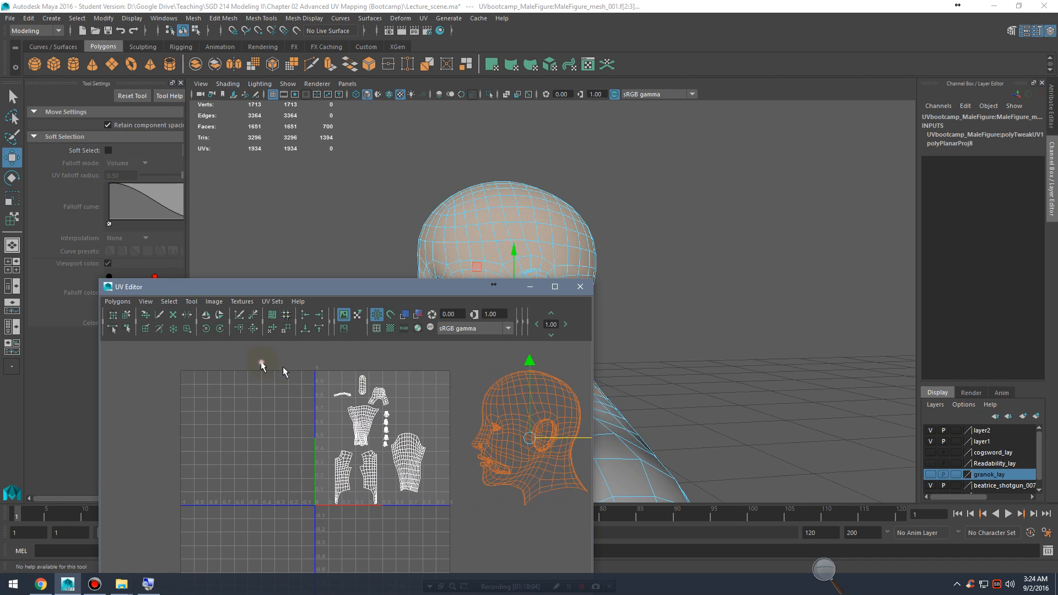
Step: Select the UVs of all the body shells inside the UV tile and move them well below it, away from the head shell
right_click_drag(383, 428, 419, 427)
left_click_drag(296, 366, 455, 529)
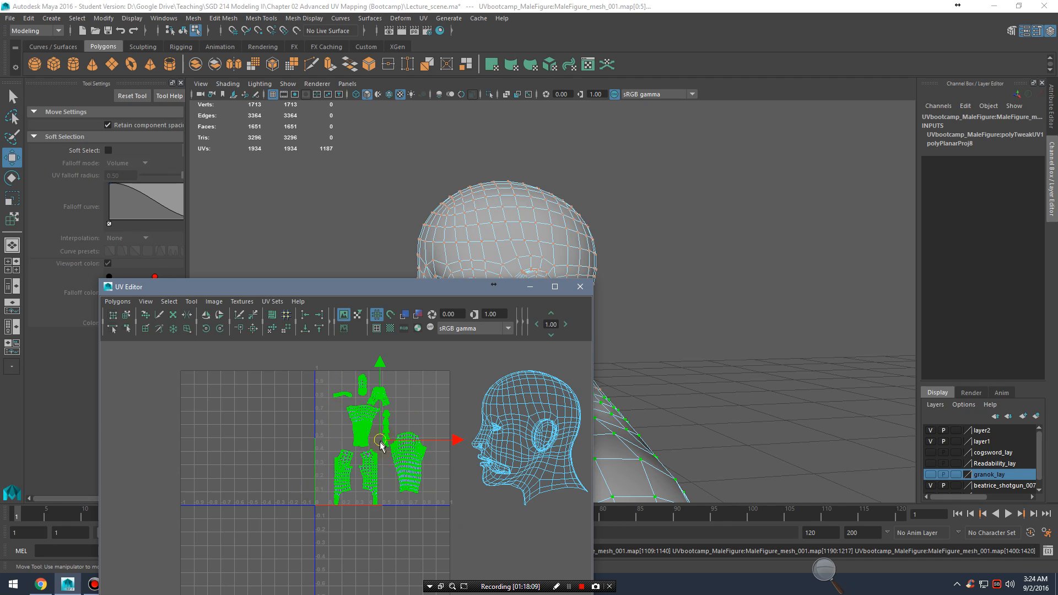
left_click_drag(380, 446, 199, 577)
middle_click_drag(199, 578, 217, 474, "alt")
left_click_drag(216, 475, 125, 520)
middle_click_drag(379, 381, 316, 468, "alt")
right_click_drag(317, 467, 444, 469, "alt")
middle_click_drag(468, 421, 344, 496, "alt")
right_click_drag(343, 497, 477, 487, "alt")
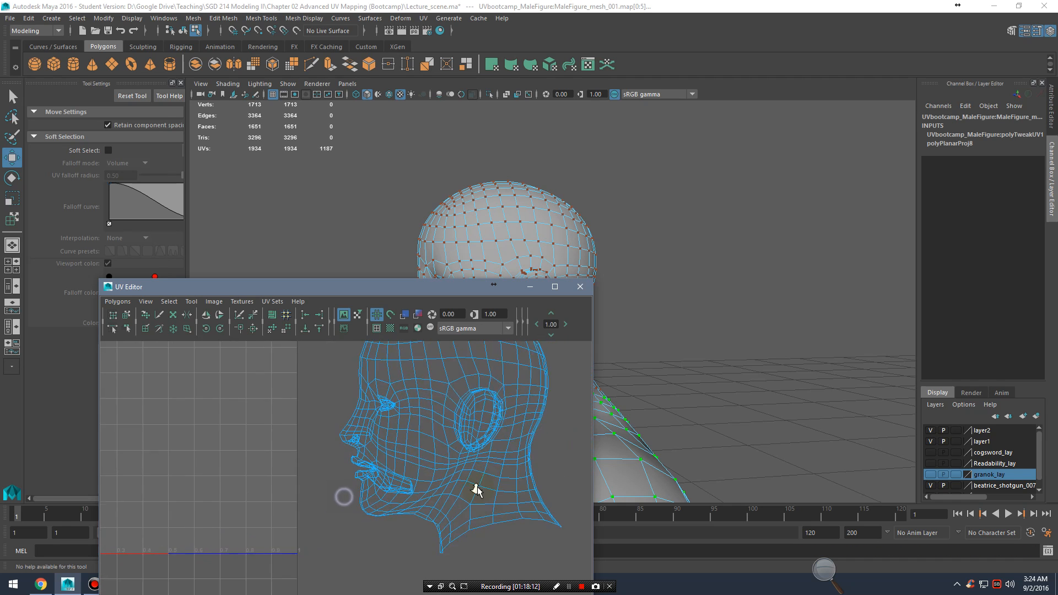
Step: Select the edge loop around the base of the ear where it joins the head
left_click(526, 291)
right_click_drag(491, 335, 518, 346, "alt")
left_click_drag(517, 347, 540, 345, "alt")
right_click_drag(540, 345, 617, 357, "alt")
right_click_drag(548, 276, 609, 260)
left_click_drag(538, 320, 578, 331, "alt")
right_click_drag(579, 276, 577, 246)
middle_click_drag(656, 378, 622, 315, "alt")
right_click_drag(622, 315, 628, 324, "alt")
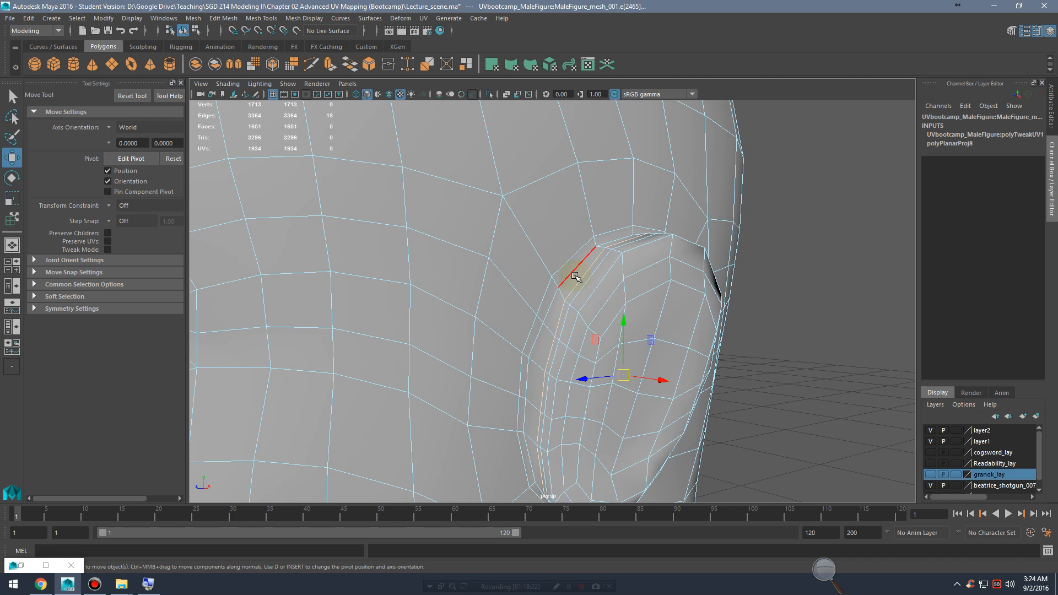
left_click_drag(603, 317, 602, 348, "alt")
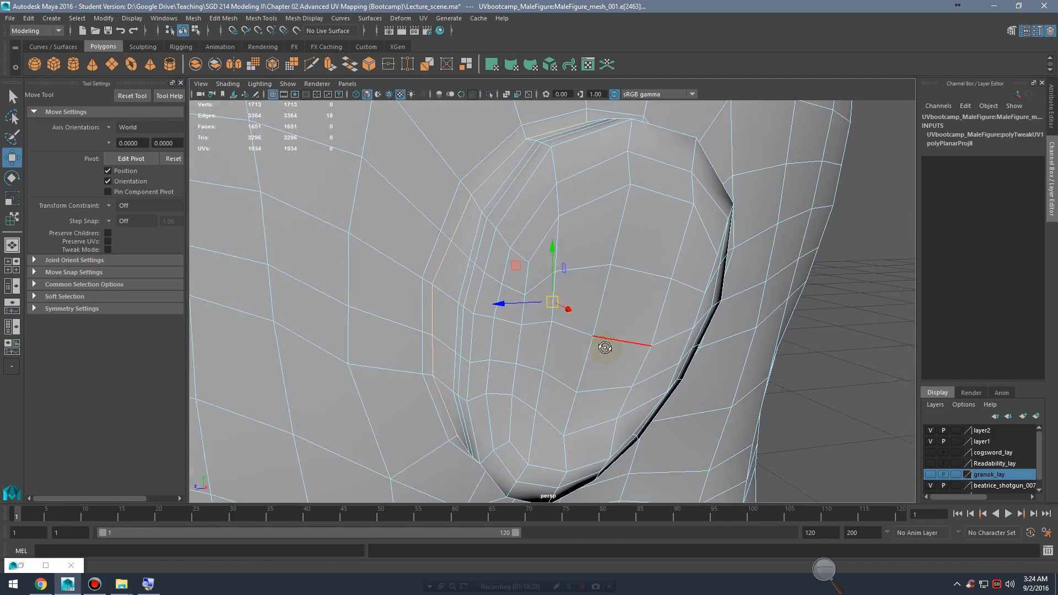
Step: Cut the UVs along the ear's edge loop in the maximized UV Editor and move the ear shell clear of the head
left_click(24, 568)
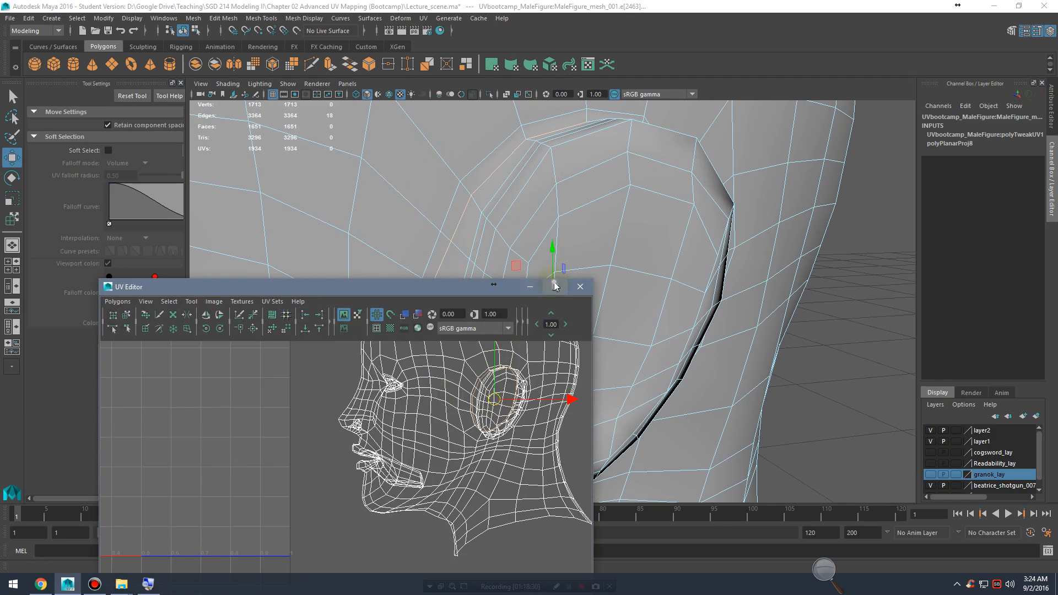
left_click(554, 286)
middle_click_drag(788, 69, 574, 365, "alt")
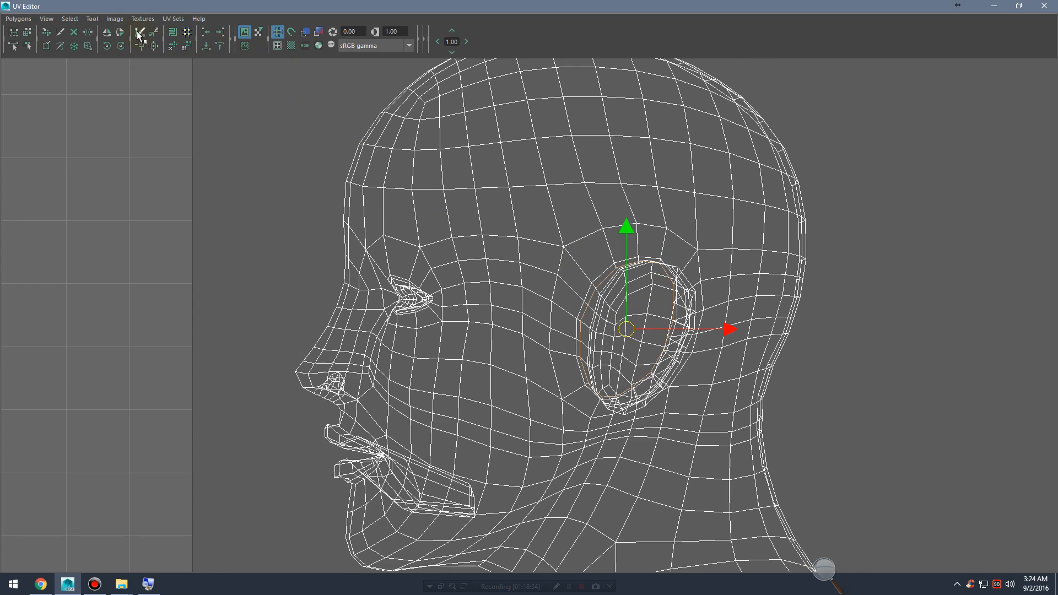
double_click(652, 304)
left_click_drag(629, 329, 973, 306)
middle_click_drag(973, 306, 763, 331, "alt")
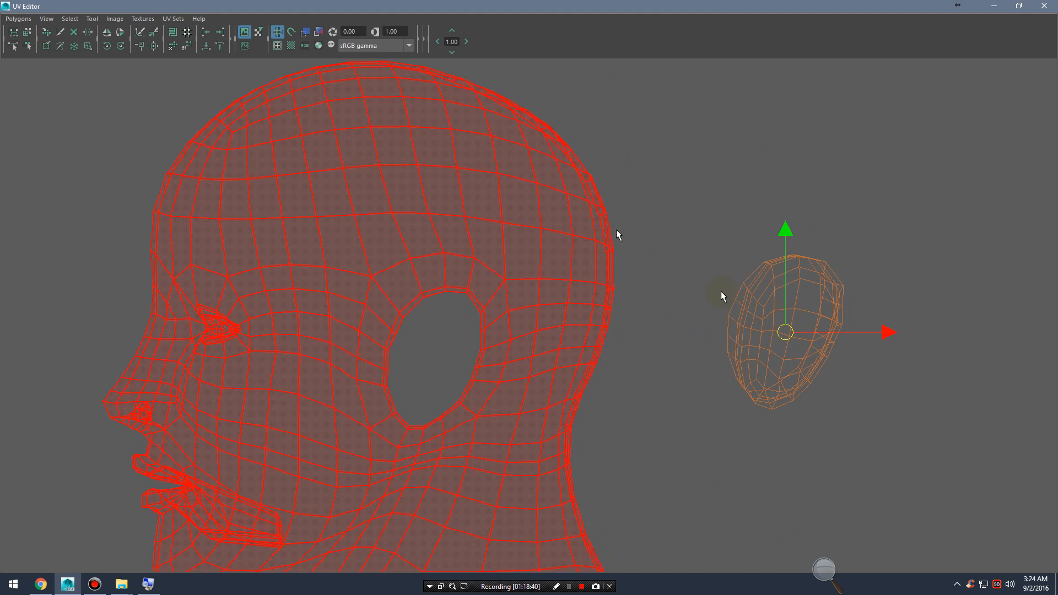
Step: Unfold all the UVs of the ear shell and shift the flattened shell clear of the back of the head
left_click(810, 294)
right_click_drag(825, 291, 875, 286)
left_click_drag(715, 233, 821, 361)
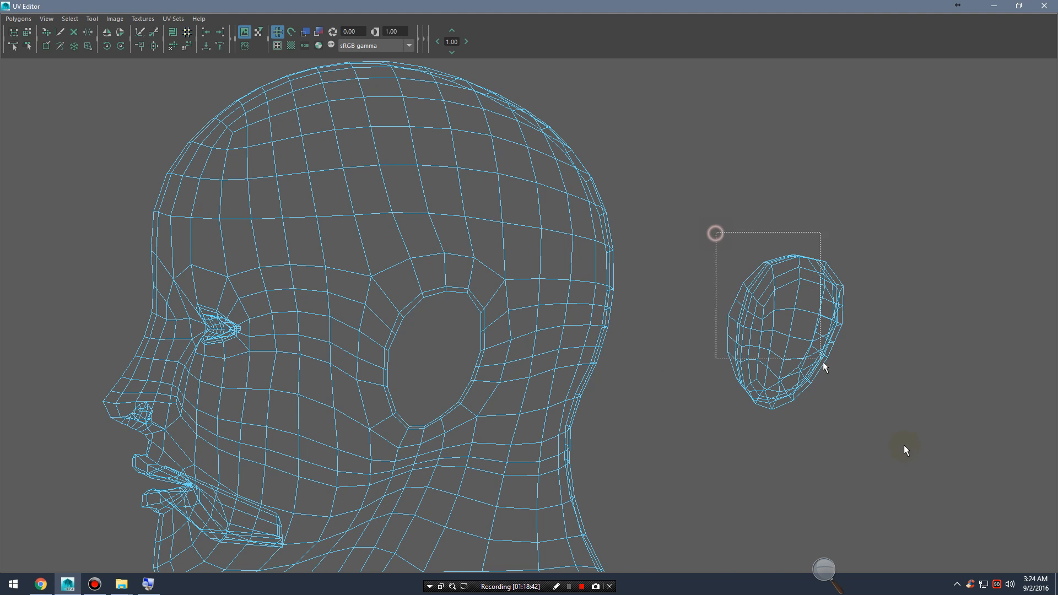
left_click(172, 46)
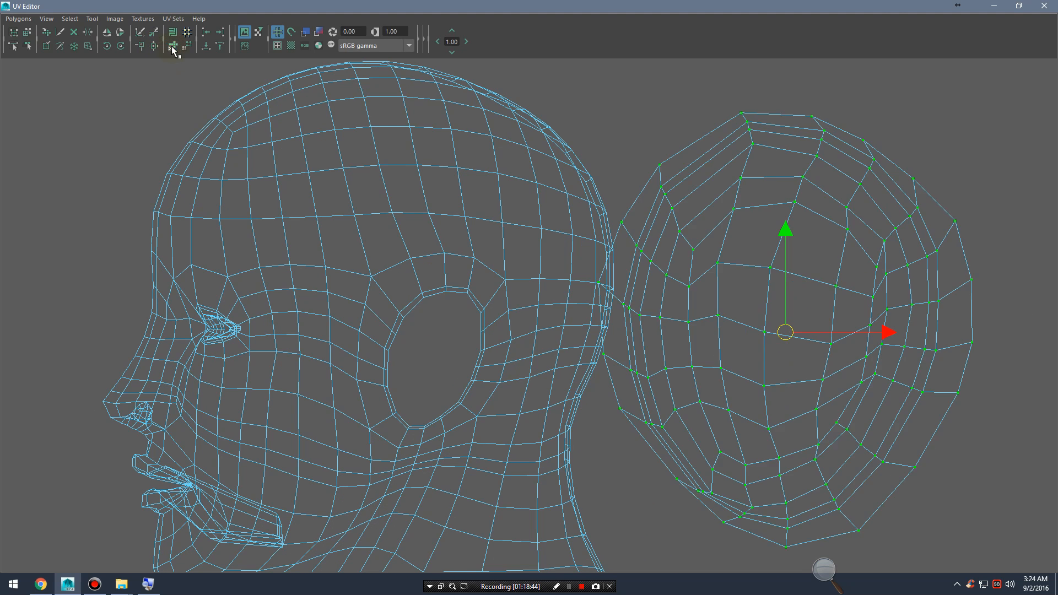
right_click_drag(918, 345, 736, 329, "alt")
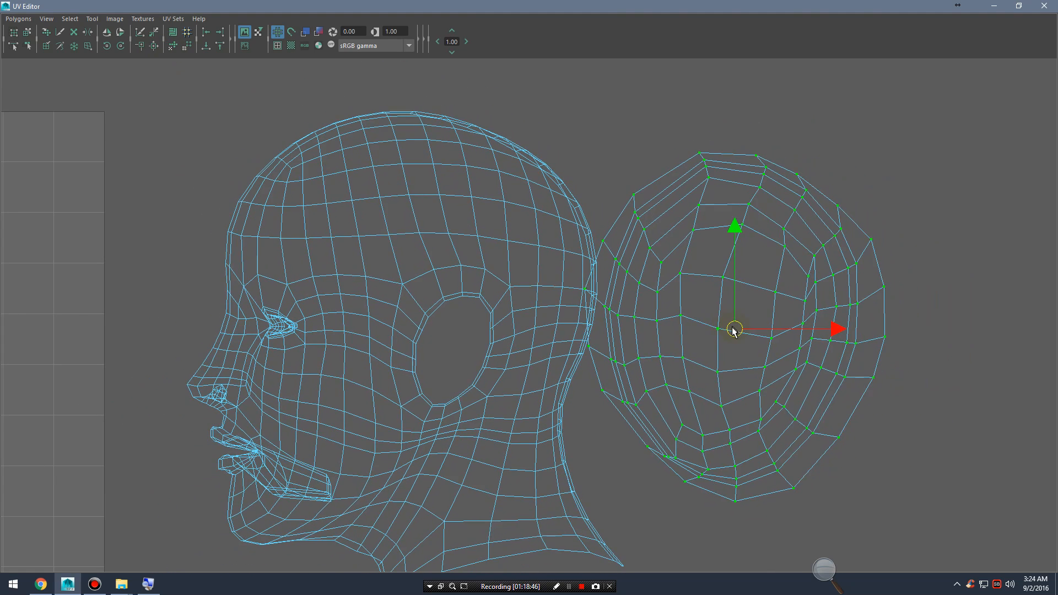
left_click_drag(735, 329, 810, 321)
Step: Examine the head and ear shells using the UV distortion and shaded UV displays in turn
left_click(318, 32)
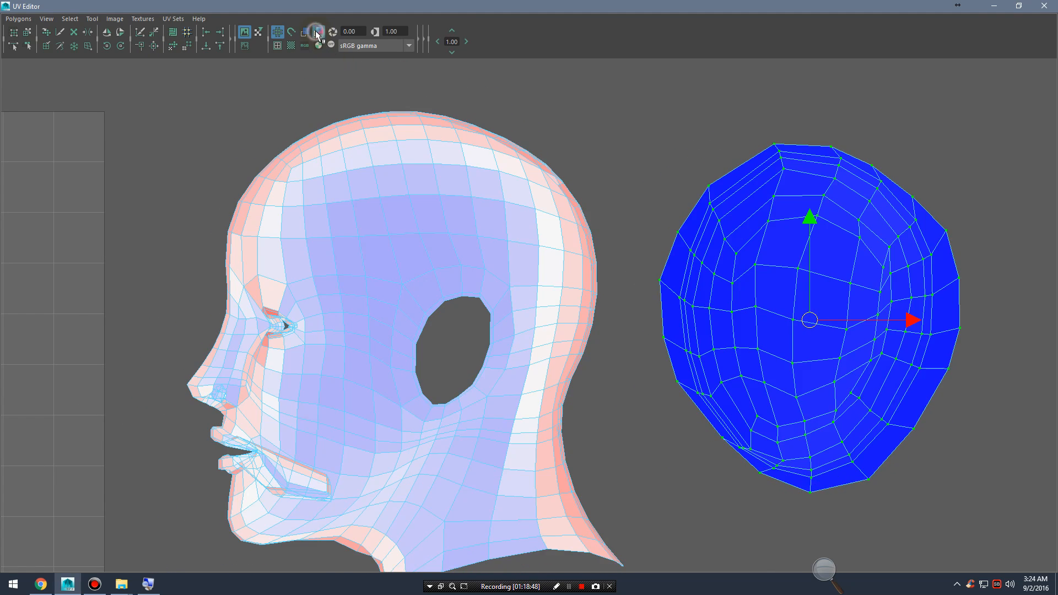
left_click(316, 32)
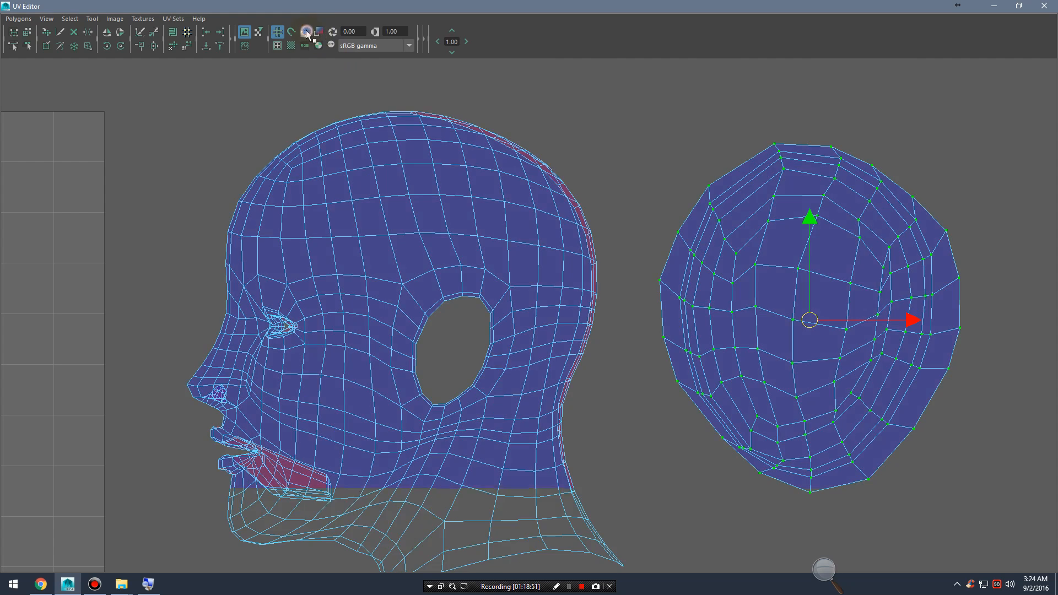
left_click(304, 32)
left_click(319, 32)
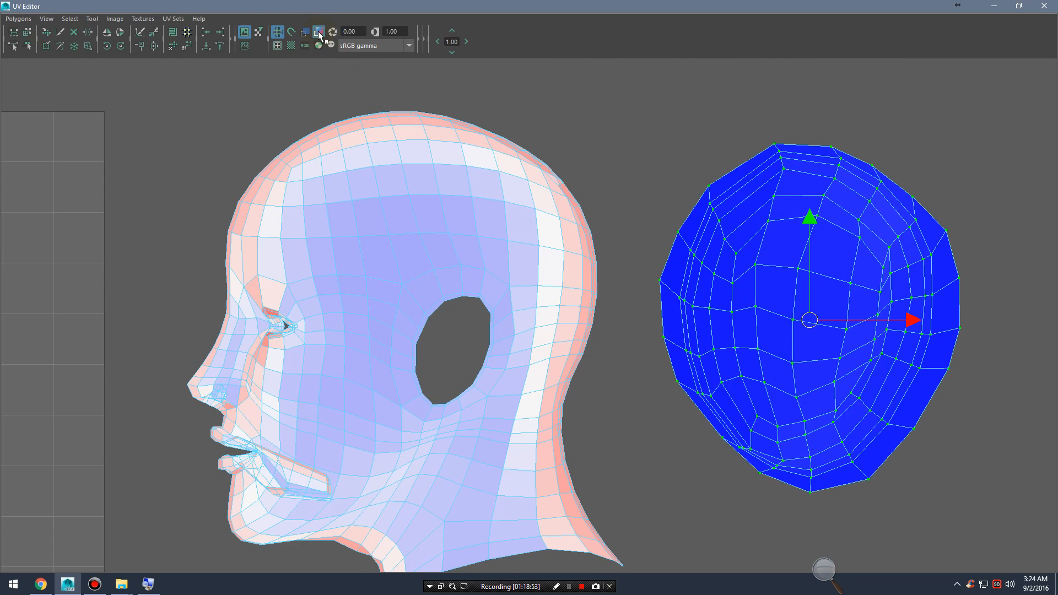
left_click(318, 32)
left_click(319, 32)
right_click_drag(831, 259, 899, 241)
Step: Show the checker map behind the UV shells and switch off the distortion shading
left_click(291, 46)
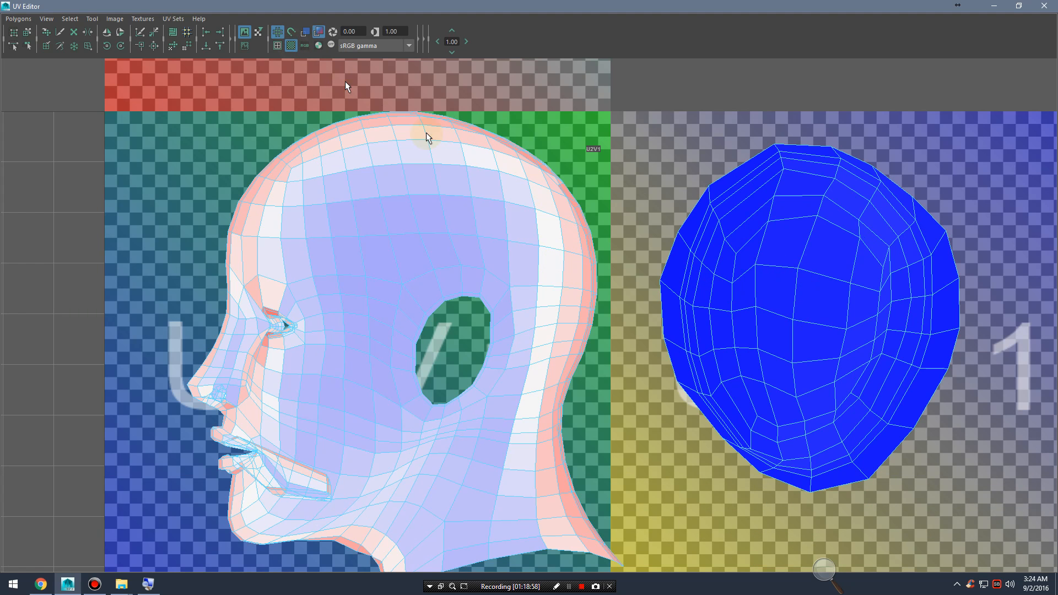
left_click(319, 32)
key("space")
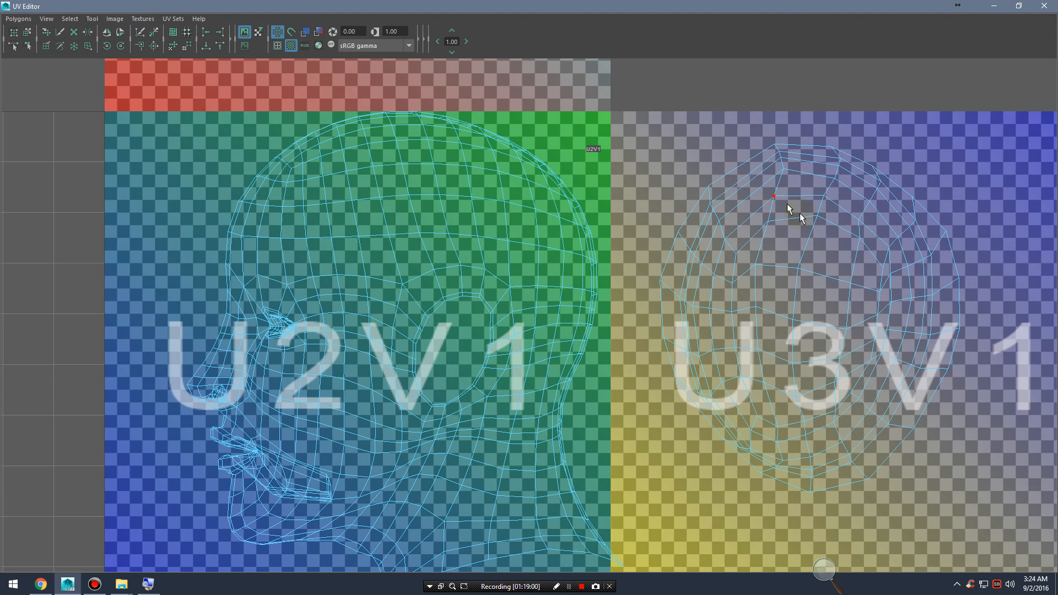
middle_click_drag(799, 215, 800, 240, "alt")
key("space")
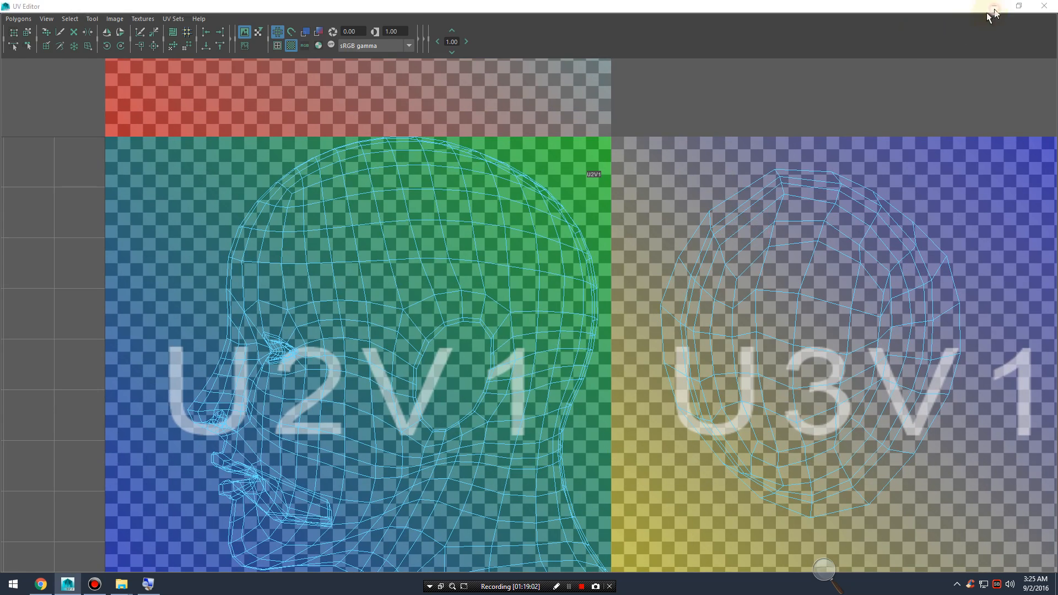
Step: Examine the checker pattern on the head model from the side and front to check for stretching
left_click(993, 5)
right_click_drag(654, 203, 668, 208)
left_click_drag(803, 315, 831, 370, "alt")
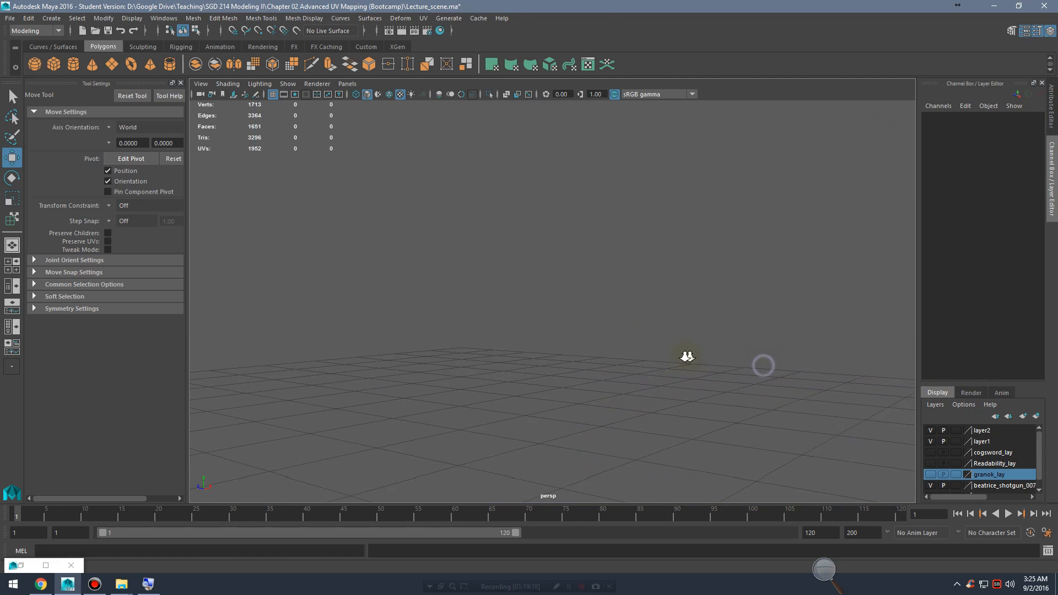
left_click(493, 312)
right_click_drag(459, 279, 458, 307)
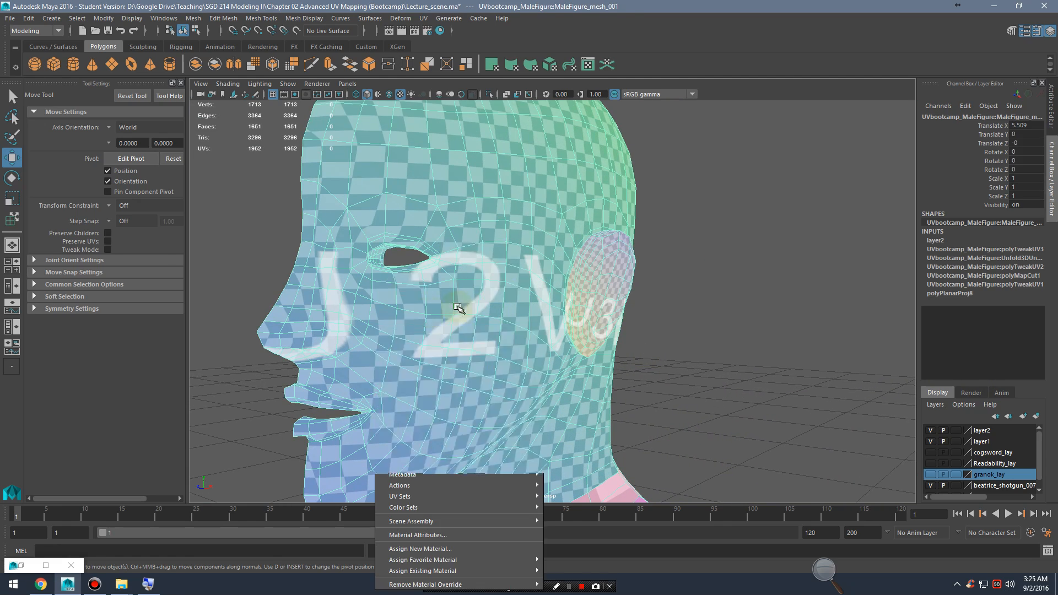
left_click(411, 300)
key("f")
scroll(611, 328, "down", 5)
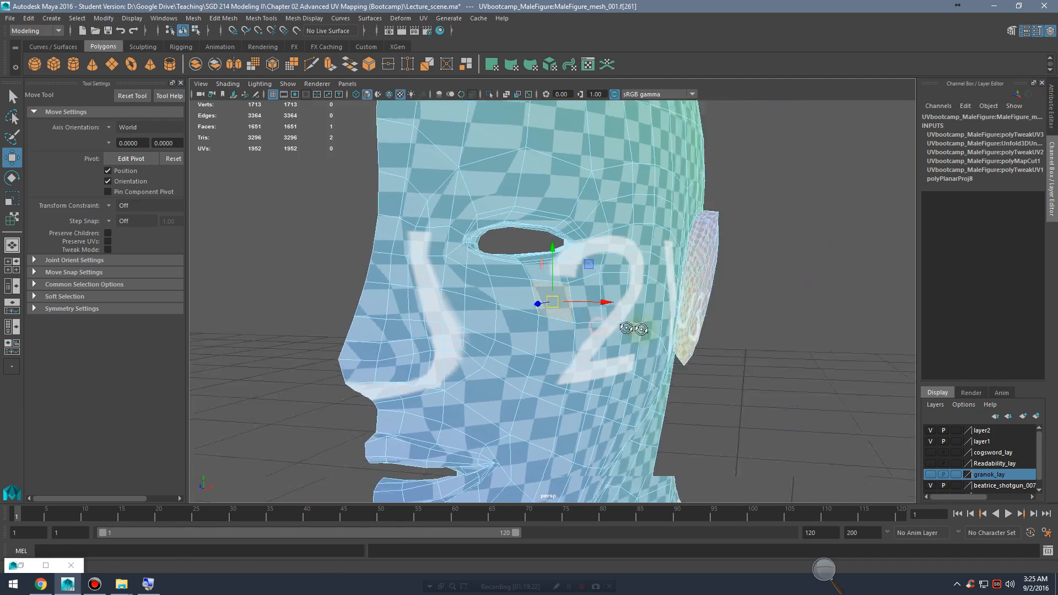
left_click_drag(782, 338, 660, 321, "alt")
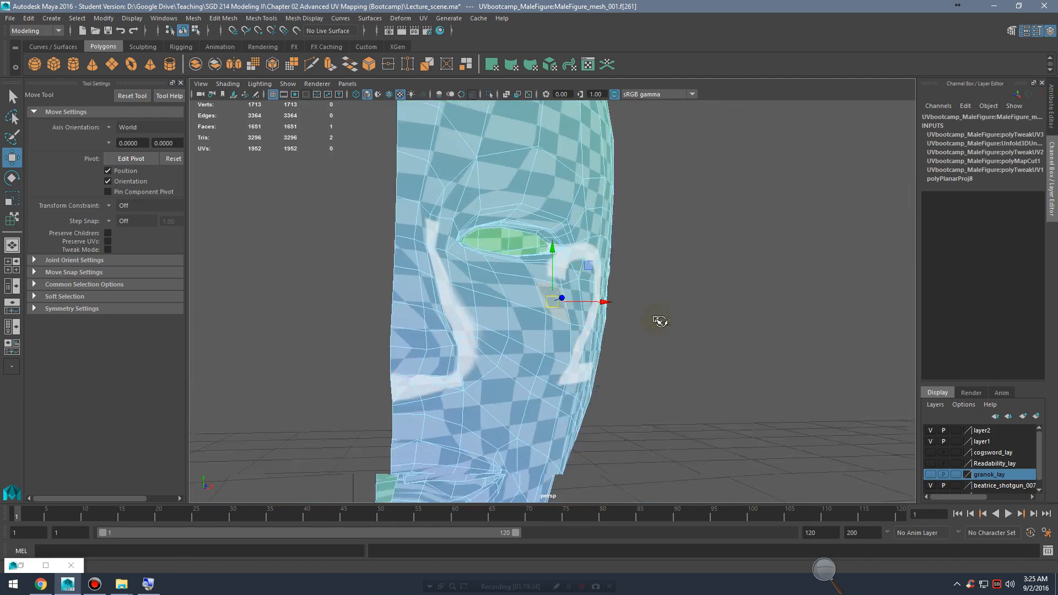
Step: Select the edge loop where the lips turn into the inside of the mouth
scroll(596, 309, "up", 10)
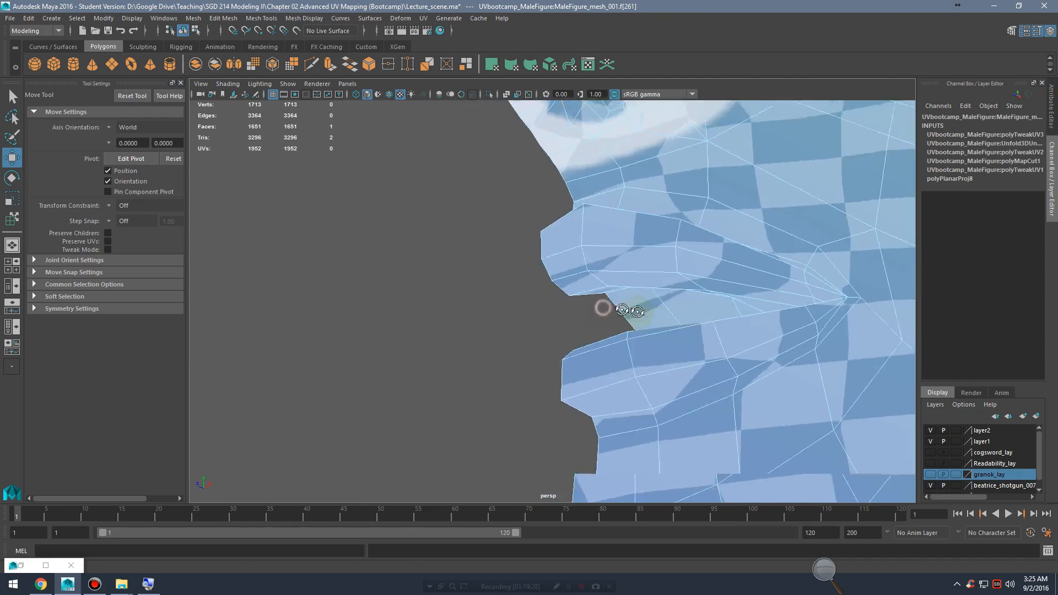
left_click_drag(621, 310, 703, 263, "alt")
right_click_drag(699, 240, 697, 211)
left_click_drag(668, 206, 622, 252, "alt")
left_click(732, 247)
left_click(513, 243)
left_click_drag(560, 267, 600, 290, "alt")
Step: Cut the head's UVs along the selected mouth edge loop in the UV Editor
left_click(22, 565)
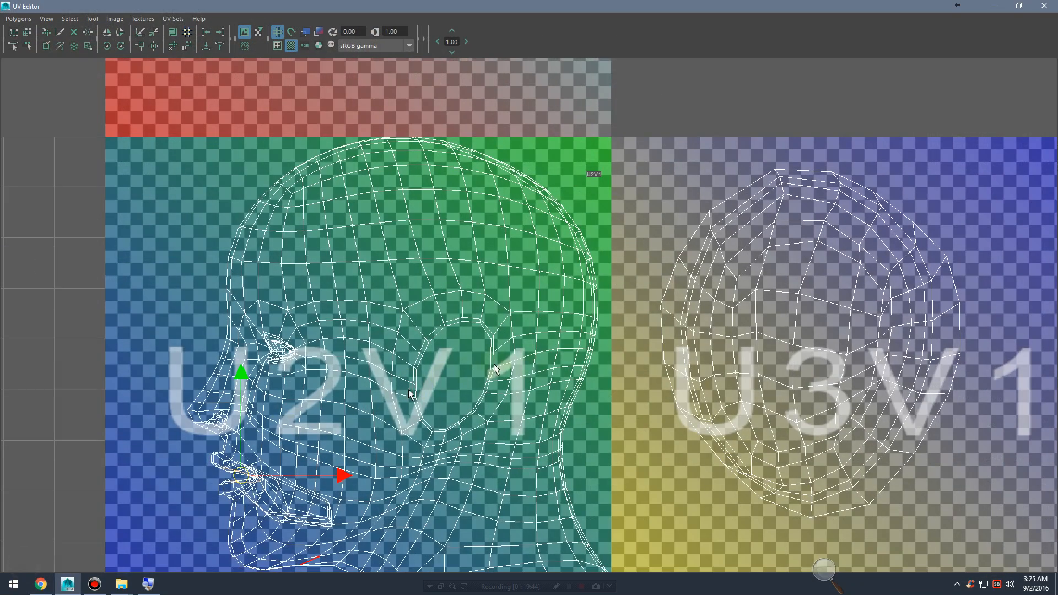
middle_click_drag(413, 425, 577, 317, "alt")
right_click_drag(424, 332, 459, 389, "alt")
middle_click_drag(460, 389, 518, 367, "alt")
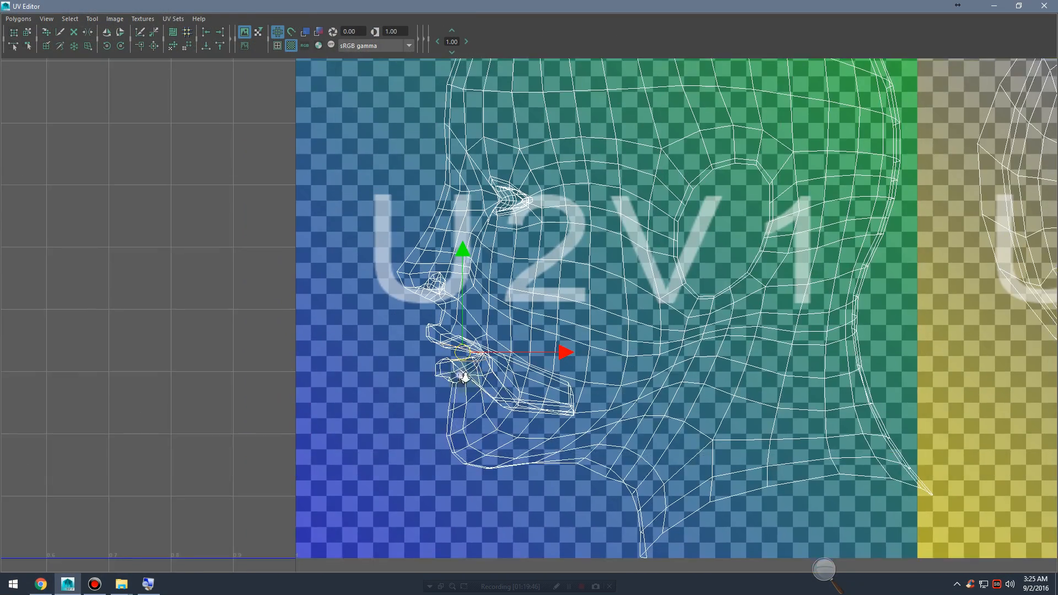
right_click_drag(266, 163, 315, 204, "alt")
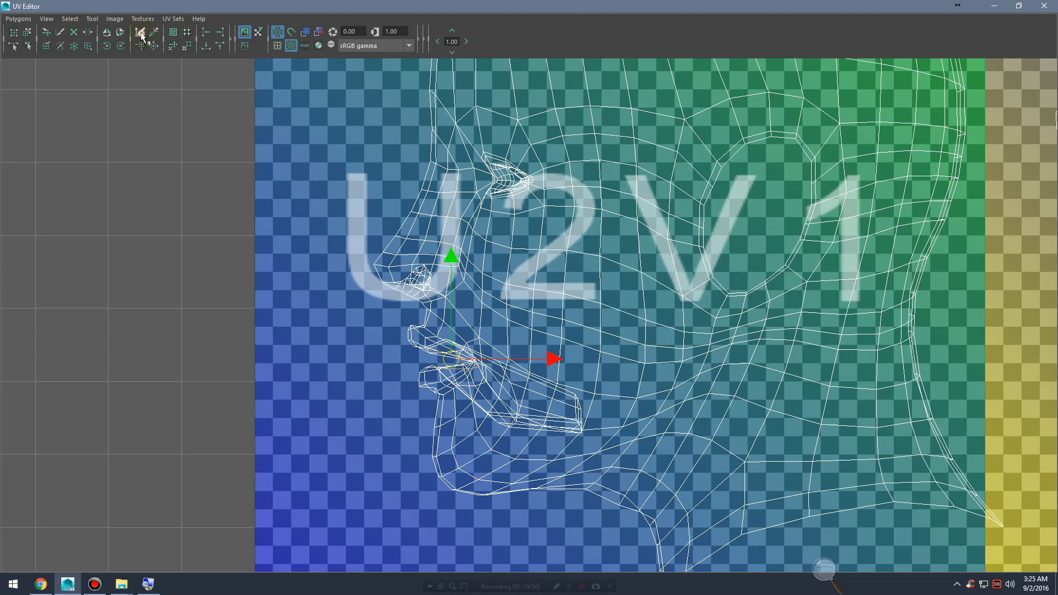
Step: Select only the inner mouth shell and move it out in front of the face, clear of the head shell
right_click(561, 401)
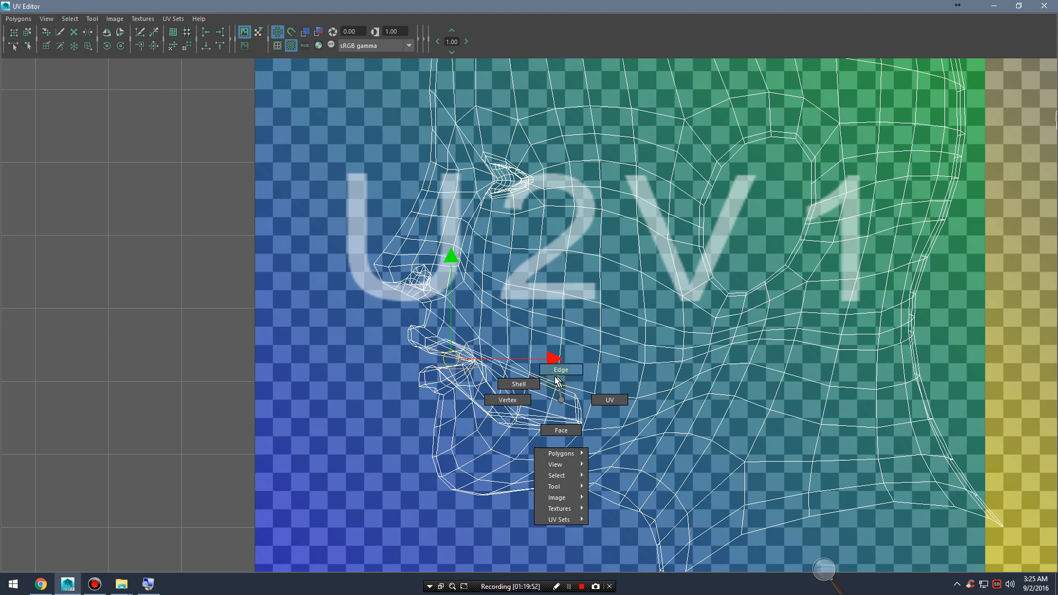
right_click_drag(554, 377, 521, 383)
left_click(567, 409)
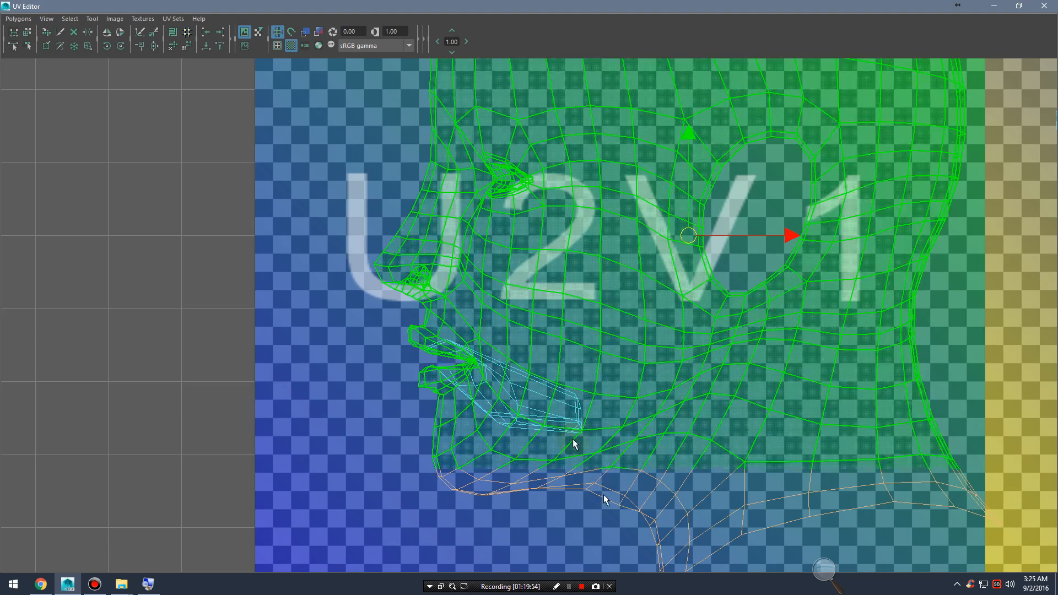
left_click(549, 406)
left_click_drag(496, 385, 182, 339)
middle_click_drag(316, 362, 462, 371, "alt")
Step: Select all the UVs of the inner mouth shell and unfold them
scroll(462, 371, "down", 1)
right_click_drag(359, 351, 403, 351)
left_click_drag(251, 279, 256, 287)
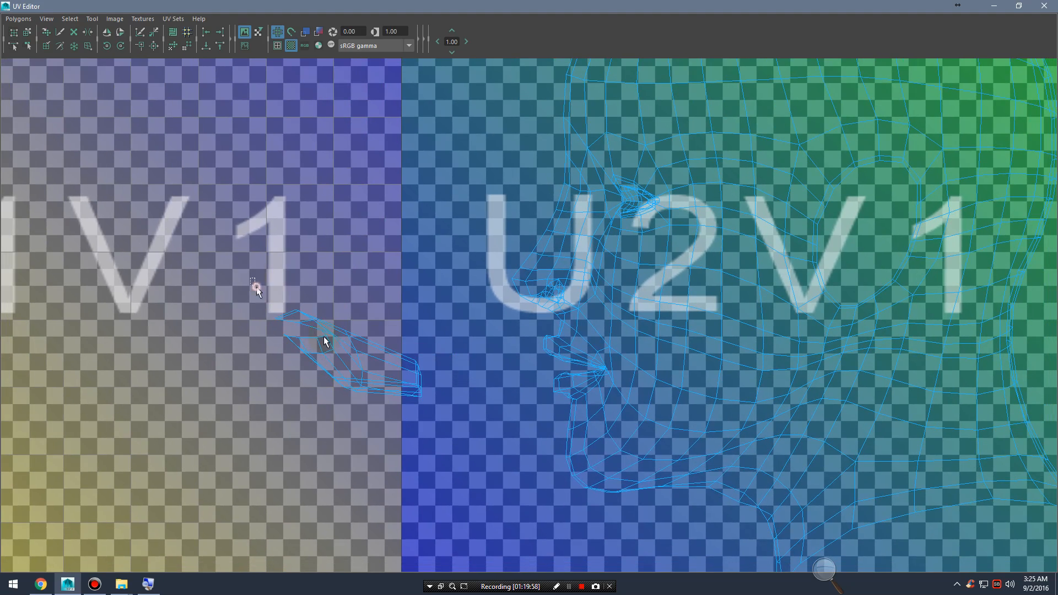
left_click_drag(454, 438, 454, 438)
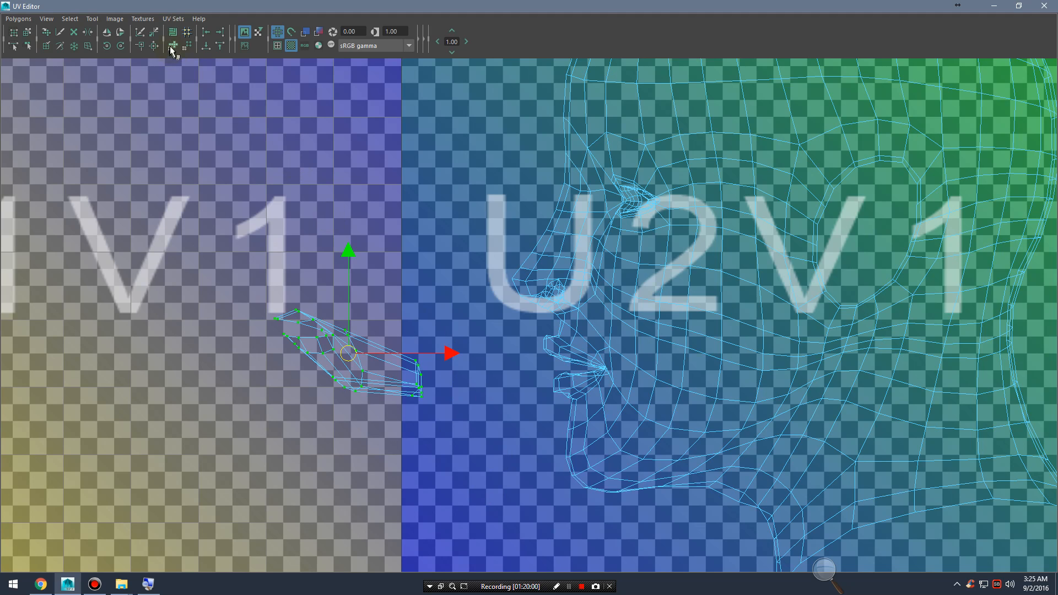
scroll(385, 342, "down", 3)
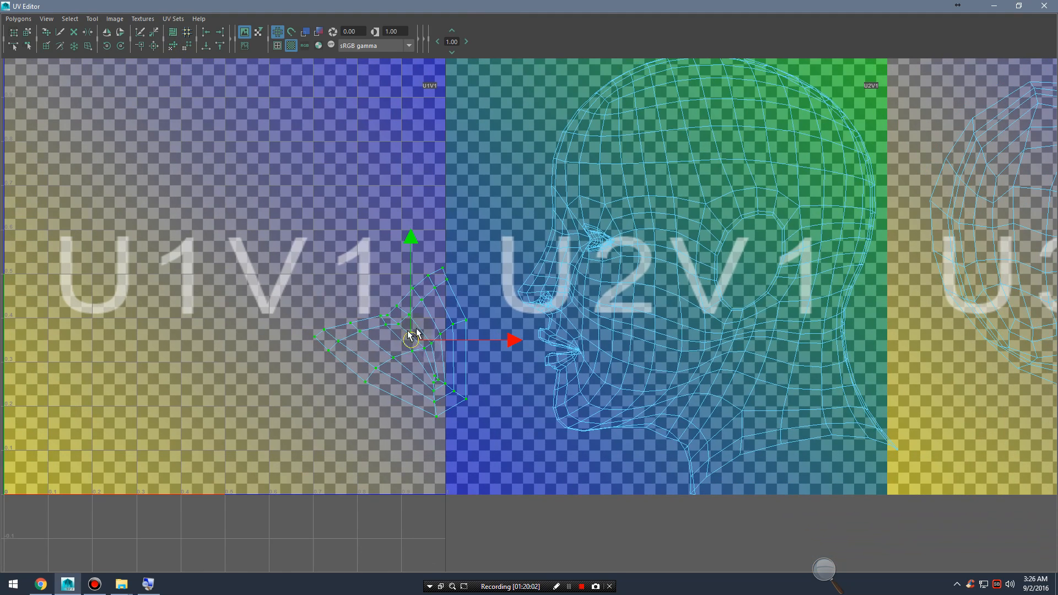
Step: Rotate the unfolded mouth shell upright and move it to the far side of the ear shell
left_click_drag(419, 330, 451, 365)
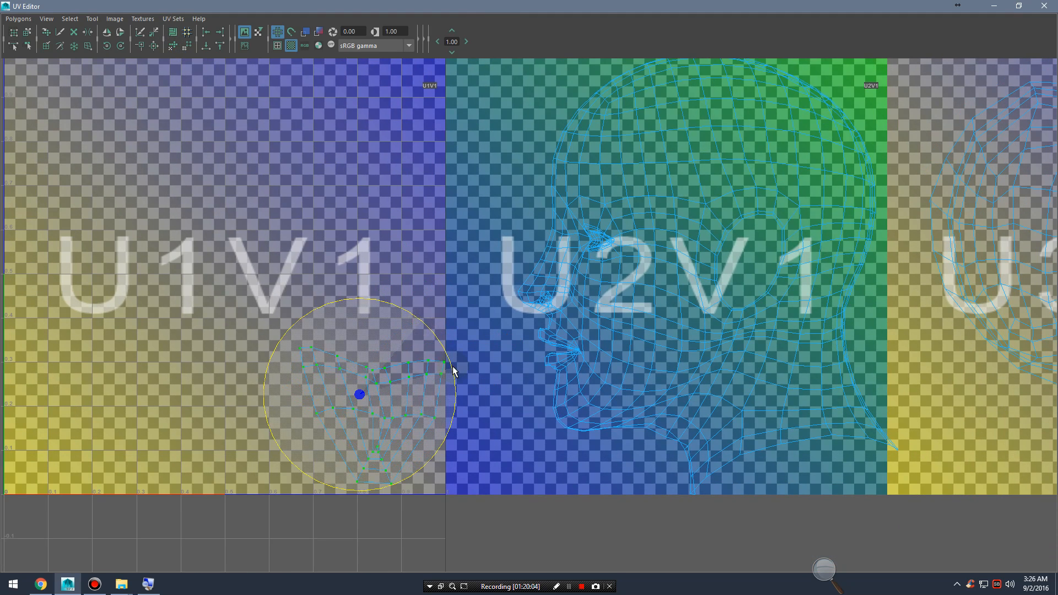
right_click_drag(644, 358, 541, 321, "alt")
middle_click_drag(540, 321, 482, 326, "alt")
key("w")
left_click_drag(391, 369, 886, 268)
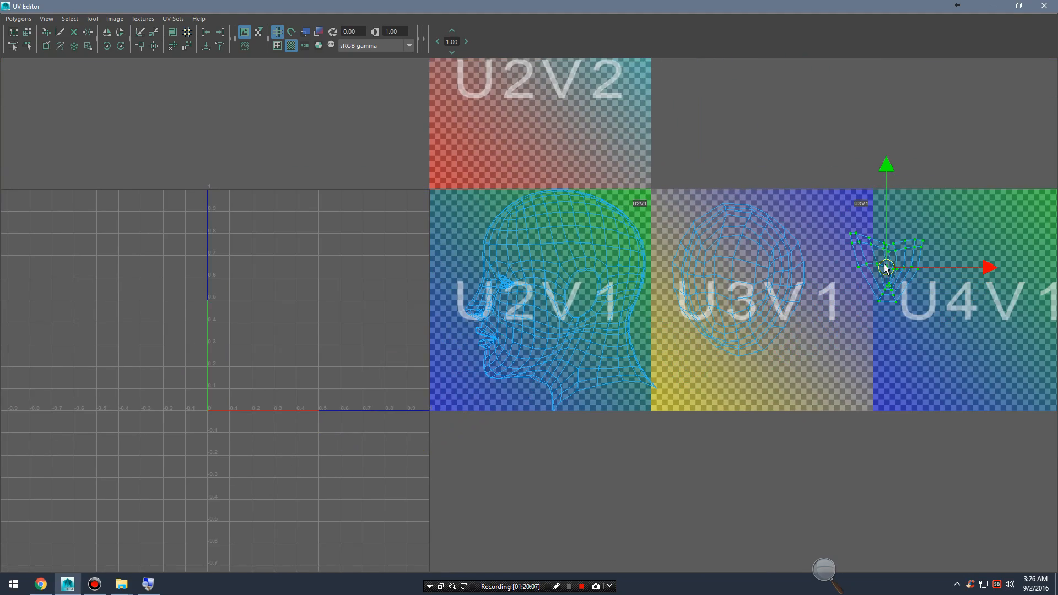
Step: Turn off the checker map display and zoom in on the head shell
left_click(289, 47)
right_click_drag(378, 250, 417, 268, "alt")
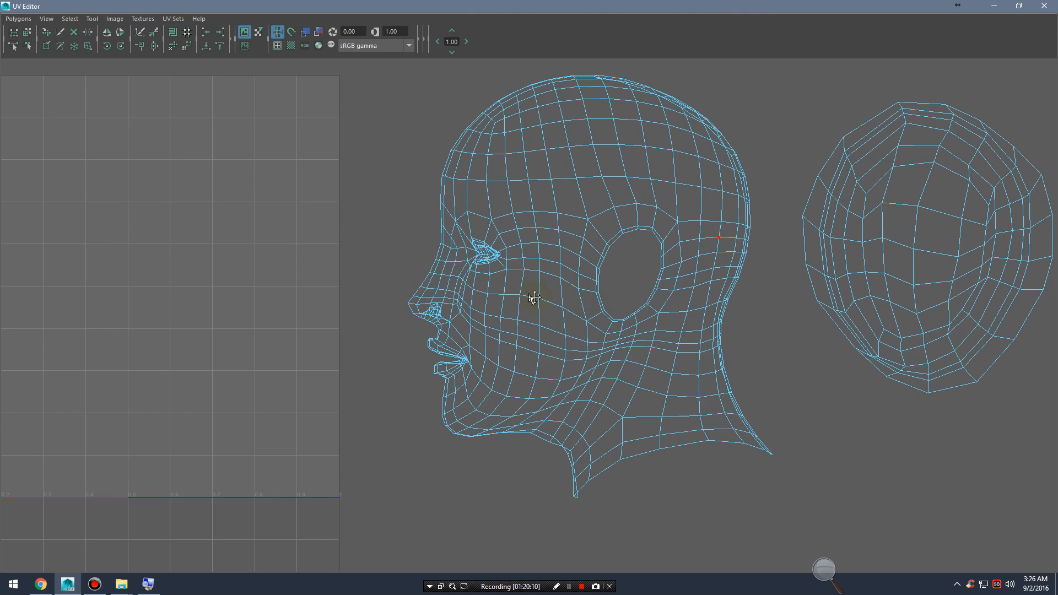
middle_click_drag(534, 298, 568, 288, "alt")
right_click_drag(545, 293, 615, 308, "alt")
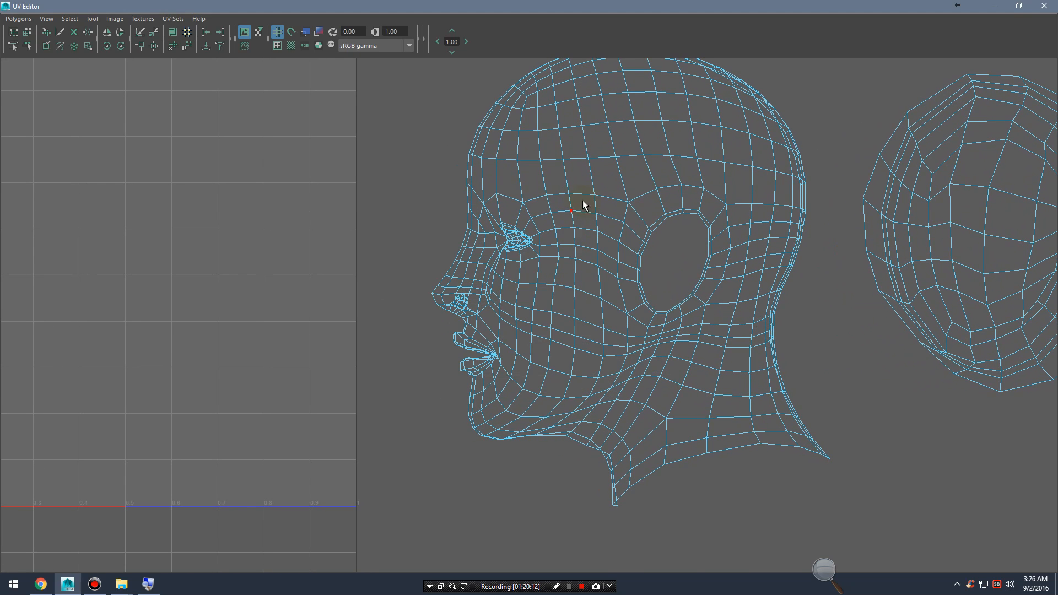
Step: Reduce the UV editor to show the viewport, frame the underside of the nose and select an edge loop around the nostril
double_click(775, 12)
key("f")
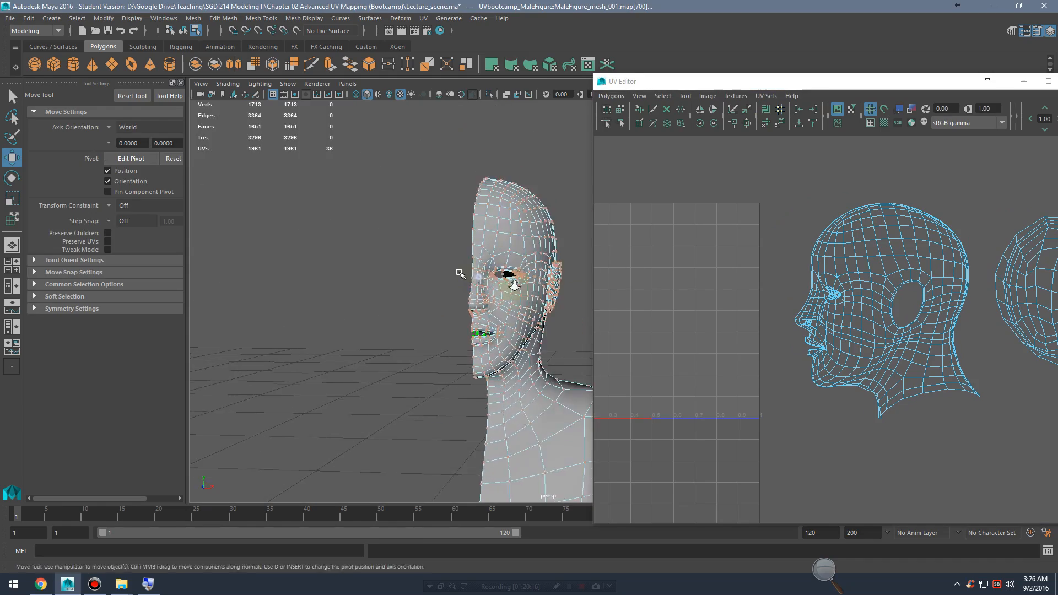
mouse_move(514, 286)
right_mouse_down("alt")
mouse_move(527, 281)
mouse_move(446, 269)
mouse_move(508, 276)
right_mouse_up("alt")
left_click_drag(508, 276, 534, 254, "alt")
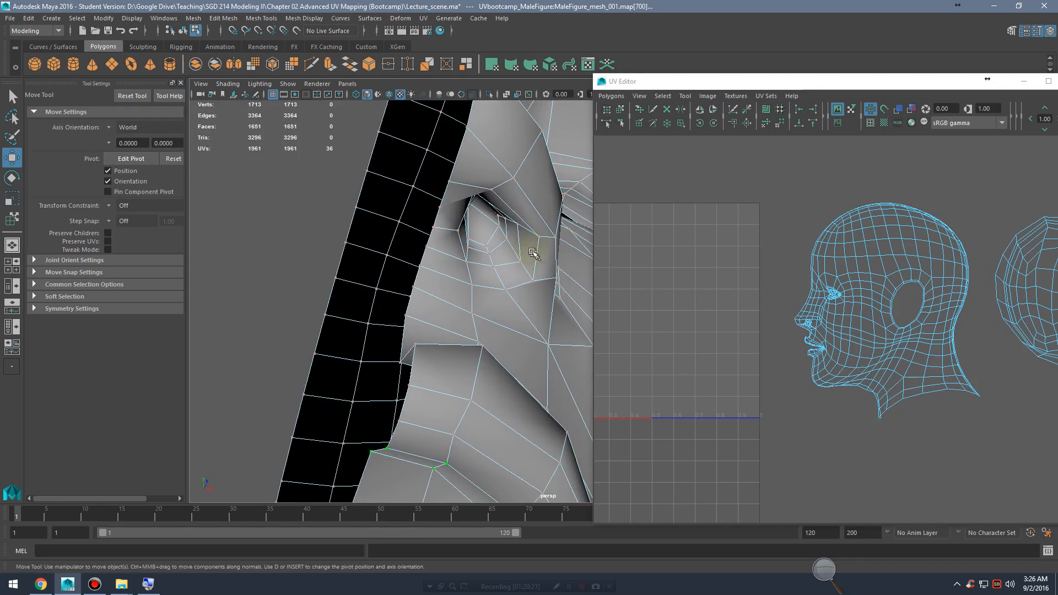
right_click_drag(534, 254, 531, 224)
double_click(530, 229)
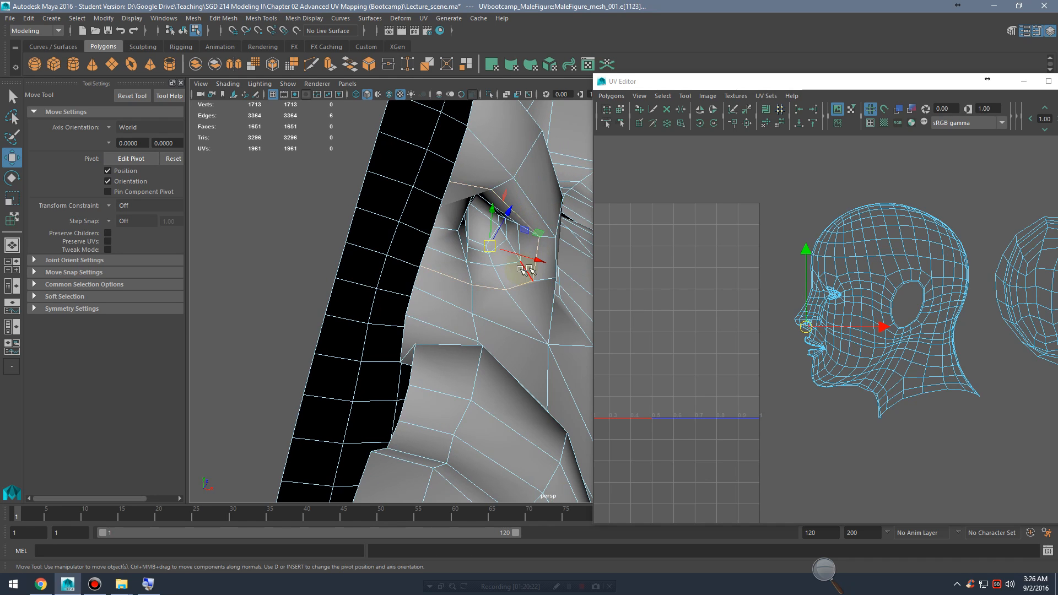
Step: Select the loop of edges where the nostril cavity begins and cut the UVs along it
left_click_drag(521, 270, 470, 250, "alt")
double_click(336, 206)
left_click(385, 246, "shift")
left_click(416, 243, "shift")
key("q")
right_click_drag(470, 250, 515, 277, "alt")
key("f")
mouse_move(515, 276)
left_mouse_down("alt")
mouse_move(485, 271)
mouse_move(502, 270)
left_mouse_up("alt")
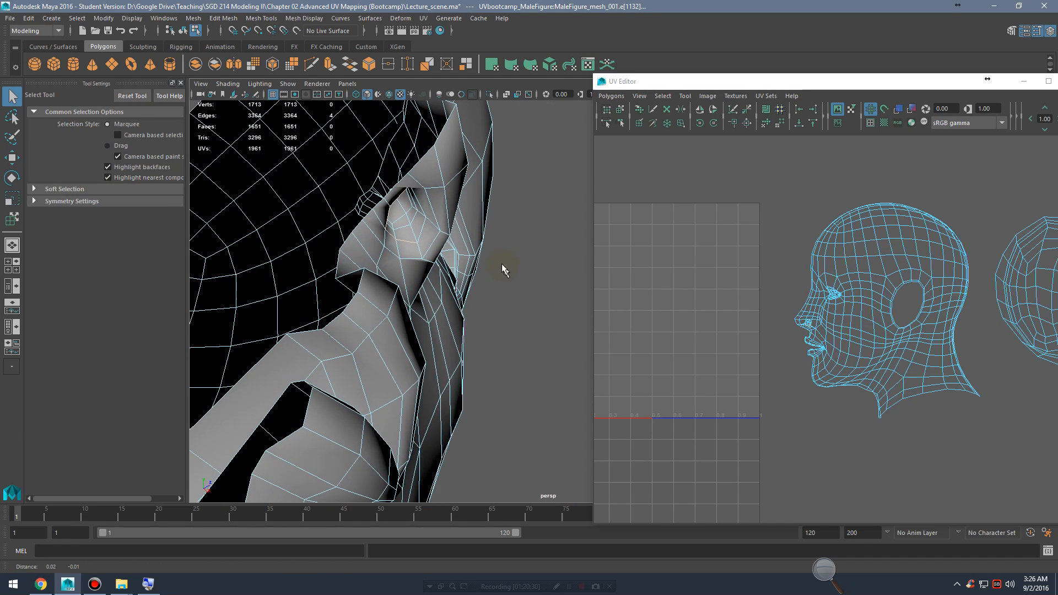
left_click(424, 226, "shift")
left_click_drag(425, 213, 492, 331, "alt")
right_click_drag(460, 353, 460, 354, "alt")
left_click_drag(460, 355, 456, 349, "alt")
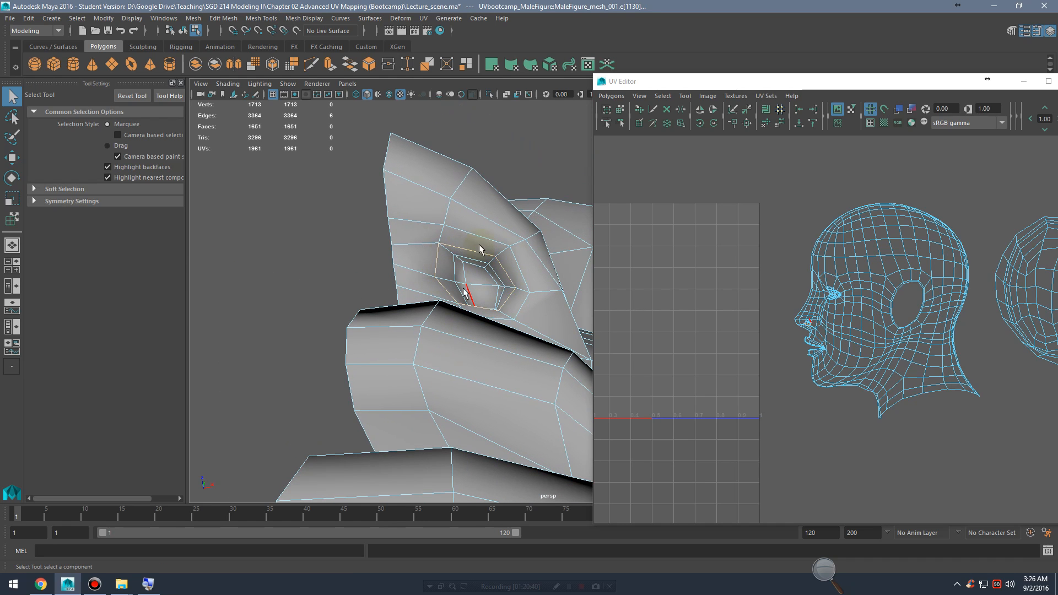
left_click_drag(512, 275, 540, 243, "alt")
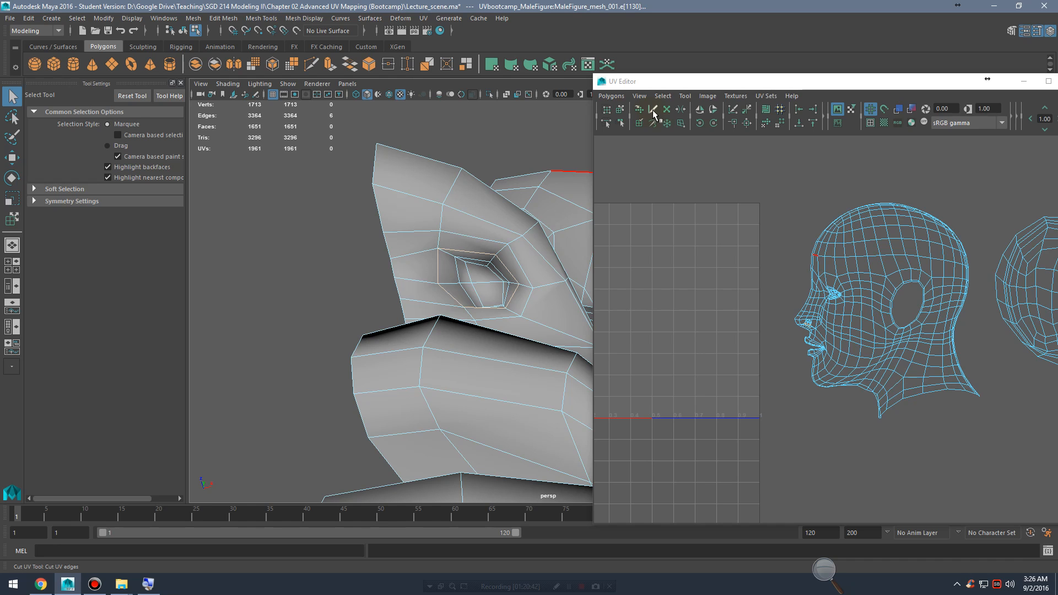
left_click(733, 110)
Step: Pick a UV inside the nostril and move its shell out in front of the face with the Move UV Shell Tool
right_click_drag(518, 276, 518, 307)
left_click(493, 291)
right_click_drag(822, 314, 896, 293)
key("w")
right_click_drag(488, 282, 508, 296)
left_click(472, 283)
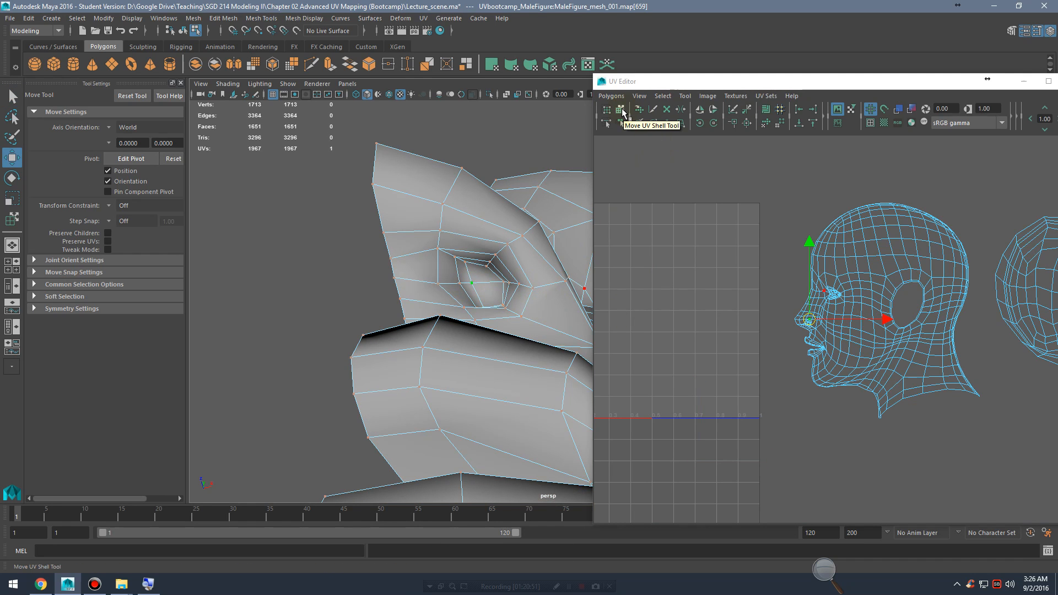
left_click(622, 111)
left_click_drag(806, 322, 731, 324)
Step: Select all the UVs of the nostril shell and unfold them
right_click_drag(692, 350, 1019, 386, "alt")
middle_click_drag(691, 330, 751, 335, "alt")
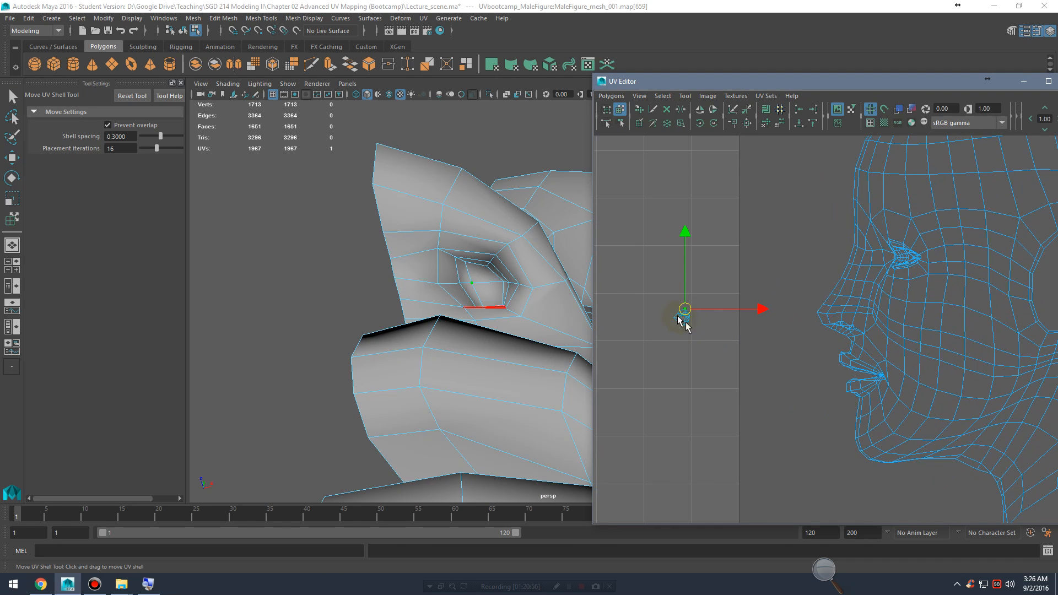
right_click_drag(677, 317, 708, 317)
left_click_drag(650, 288, 714, 350)
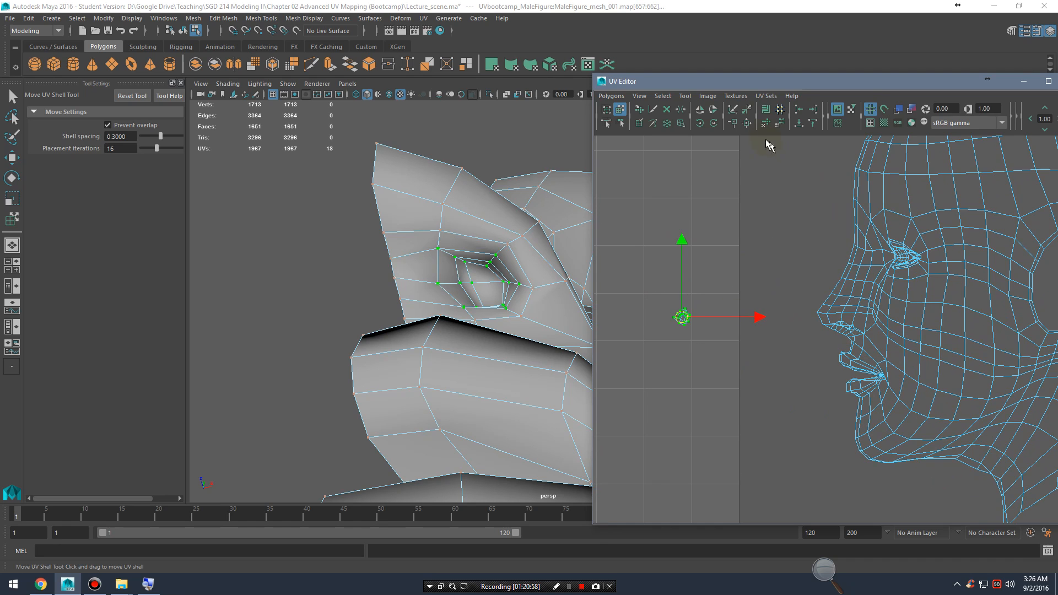
left_click(763, 124)
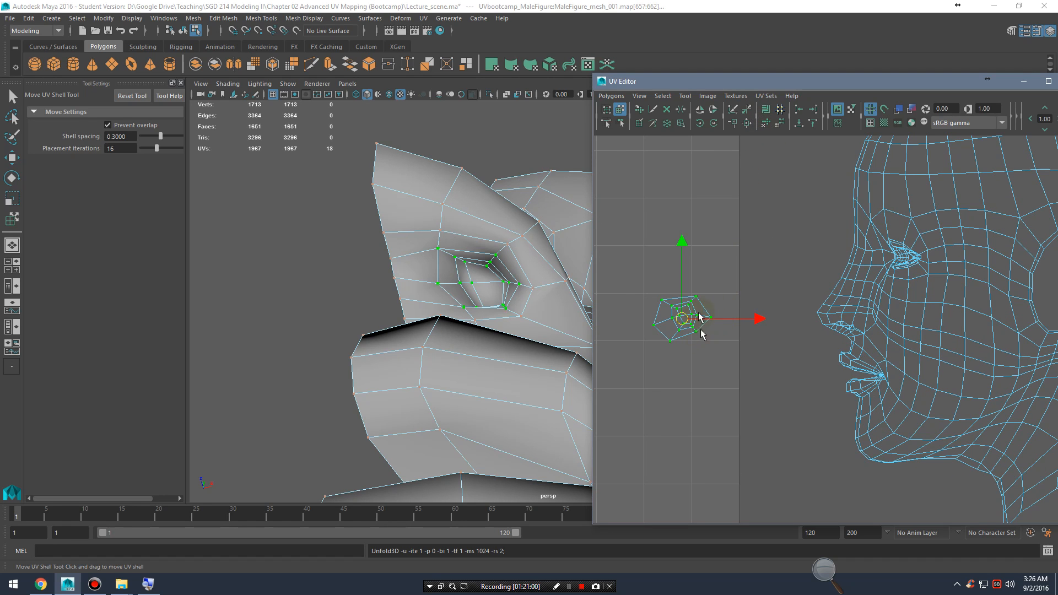
Step: Move the unfolded nostril shell across to sit just below the inner mouth shell
left_click(771, 287)
left_click_drag(625, 269, 731, 376)
right_click_drag(794, 354, 633, 326, "alt")
middle_click_drag(834, 319, 721, 312, "alt")
right_click_drag(762, 314, 675, 320, "alt")
key("w")
left_click_drag(701, 328, 1000, 346)
middle_click_drag(767, 311, 765, 312, "alt")
right_click_drag(491, 265, 434, 325, "alt")
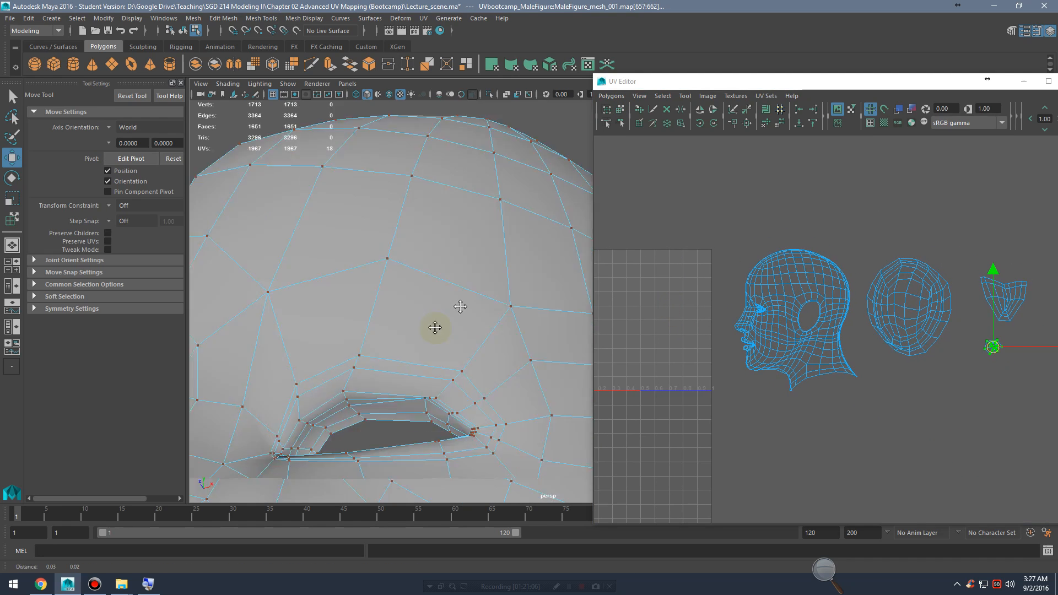
left_click_drag(461, 307, 460, 288, "alt")
middle_click_drag(461, 289, 472, 293, "alt")
left_click_drag(470, 294, 485, 317, "alt")
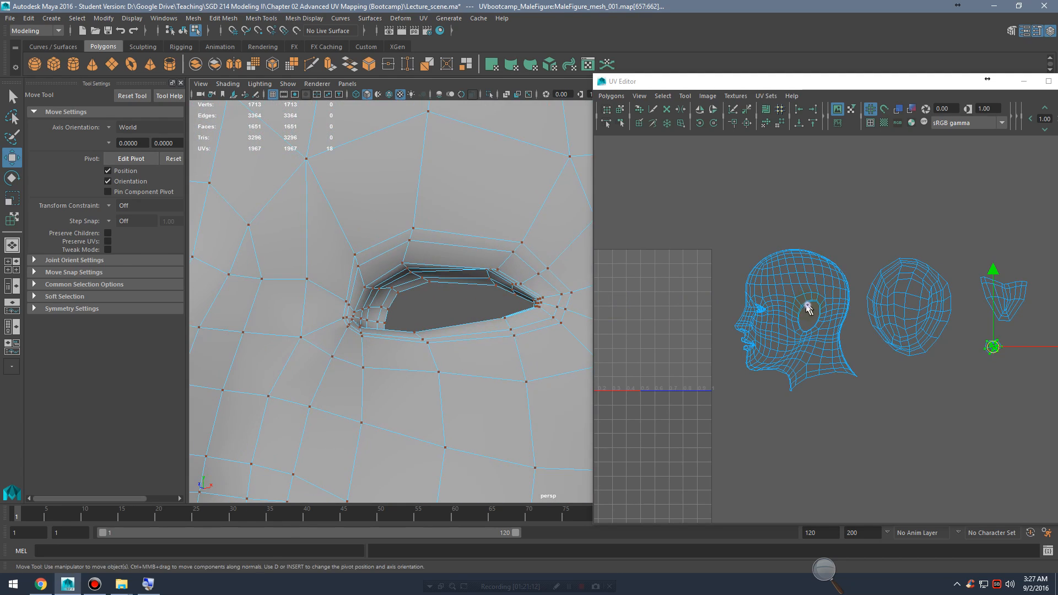
Step: Select the head shell's UVs and move the shell into the 0 to 1 UV square
right_click_drag(808, 306, 840, 296)
left_click_drag(676, 225, 844, 437)
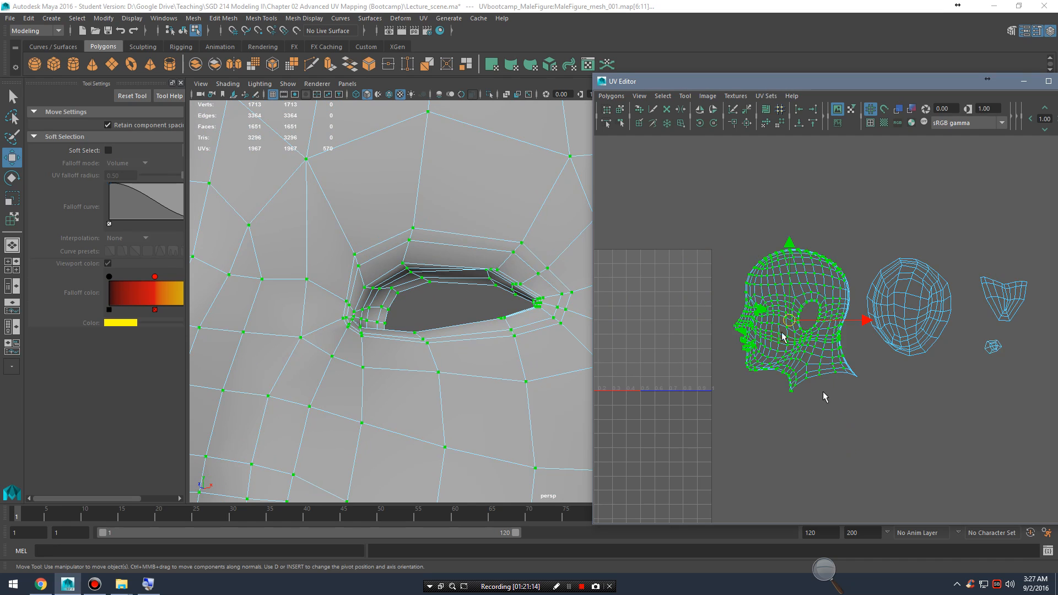
right_click_drag(778, 330, 805, 326)
left_click_drag(803, 323, 642, 323)
middle_click_drag(725, 321, 792, 314, "alt")
Step: Select some face UVs, expand the selection to the whole head shell and unfold it
left_click_drag(666, 262, 714, 280)
left_click_drag(629, 236, 693, 358)
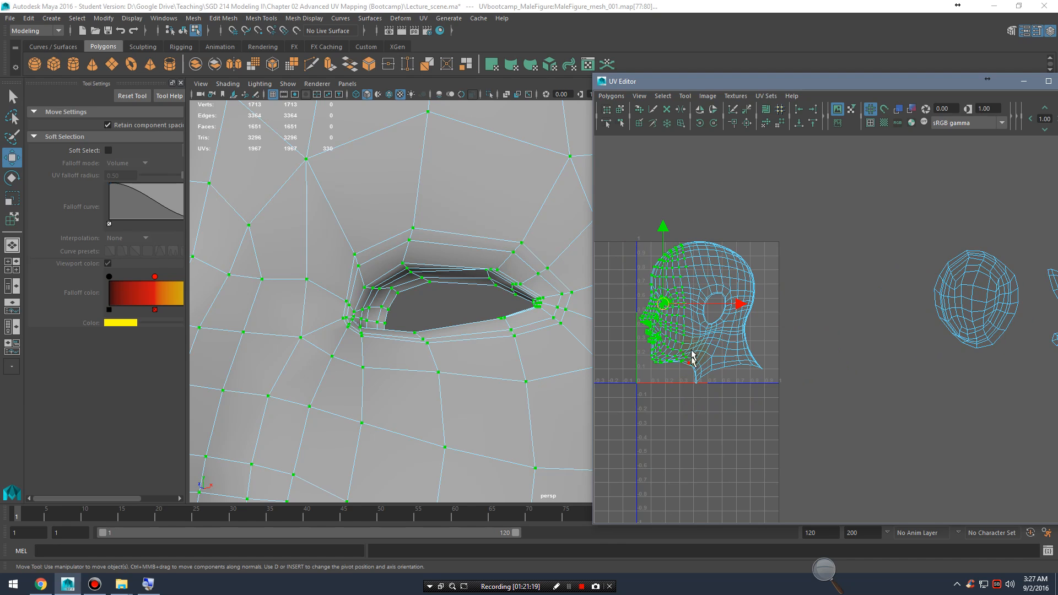
right_click(679, 325, "ctrl")
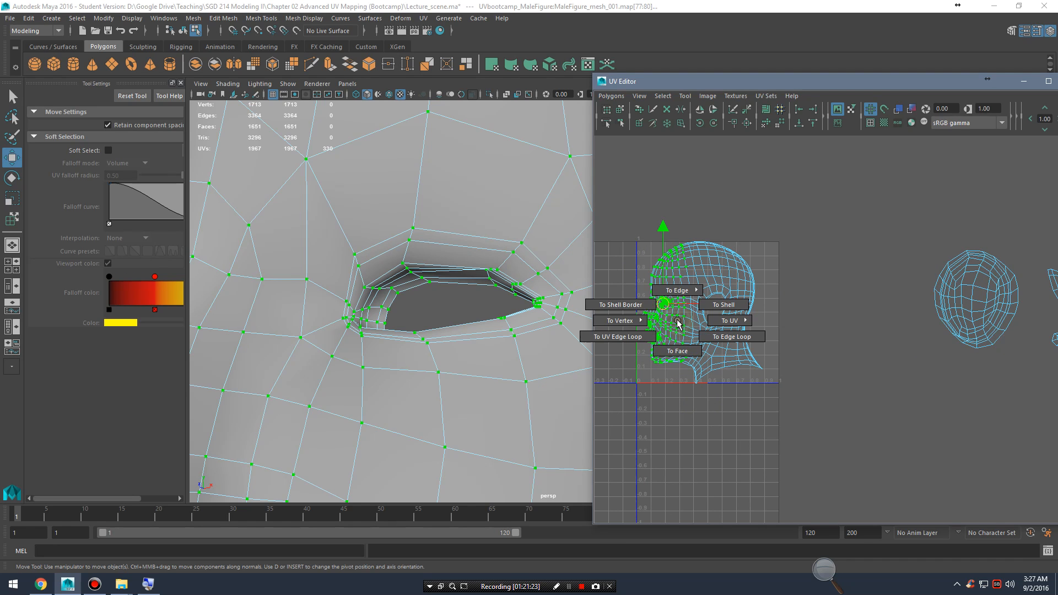
left_click(714, 303)
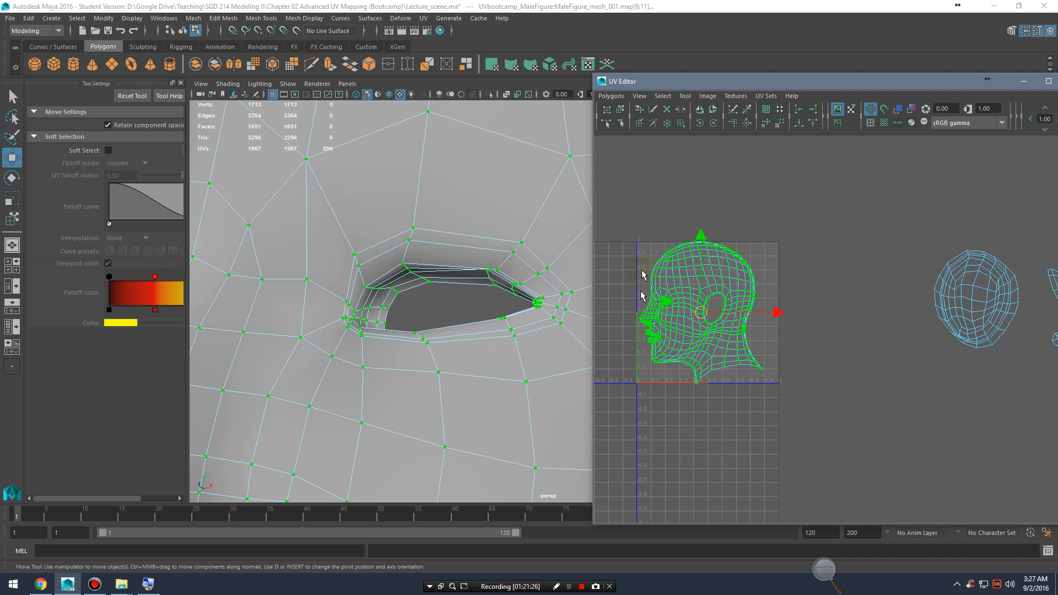
middle_click_drag(678, 259, 754, 267, "alt")
right_click_drag(754, 267, 934, 299, "alt")
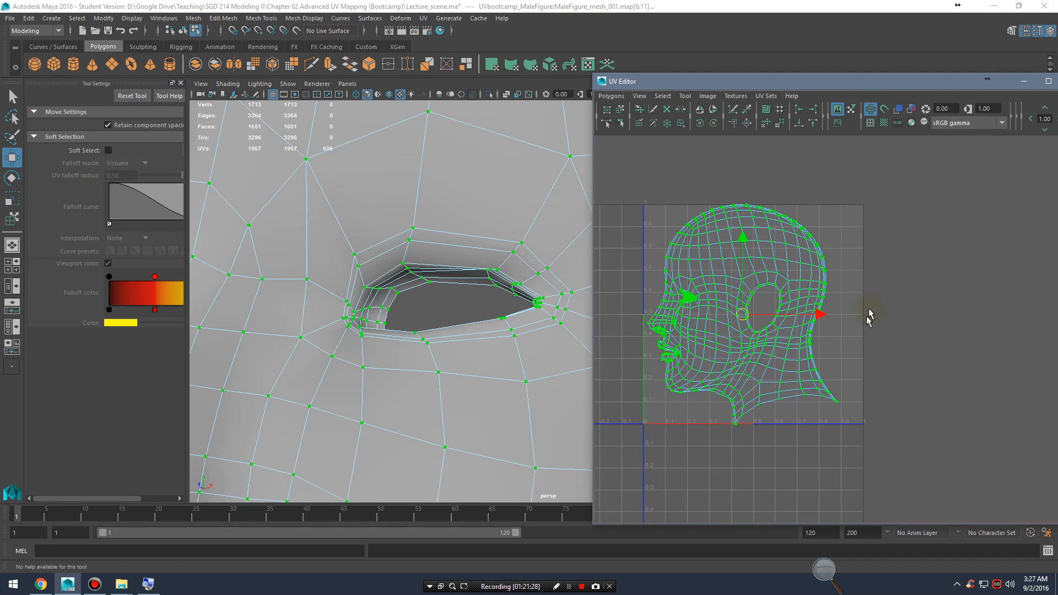
middle_click_drag(857, 294, 888, 311, "alt")
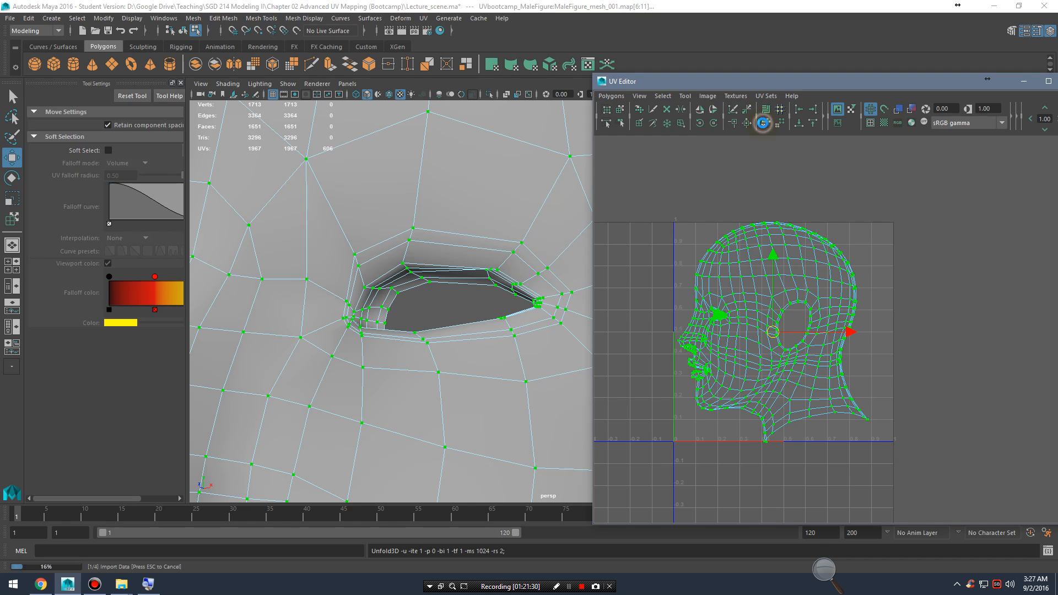
left_click(766, 122)
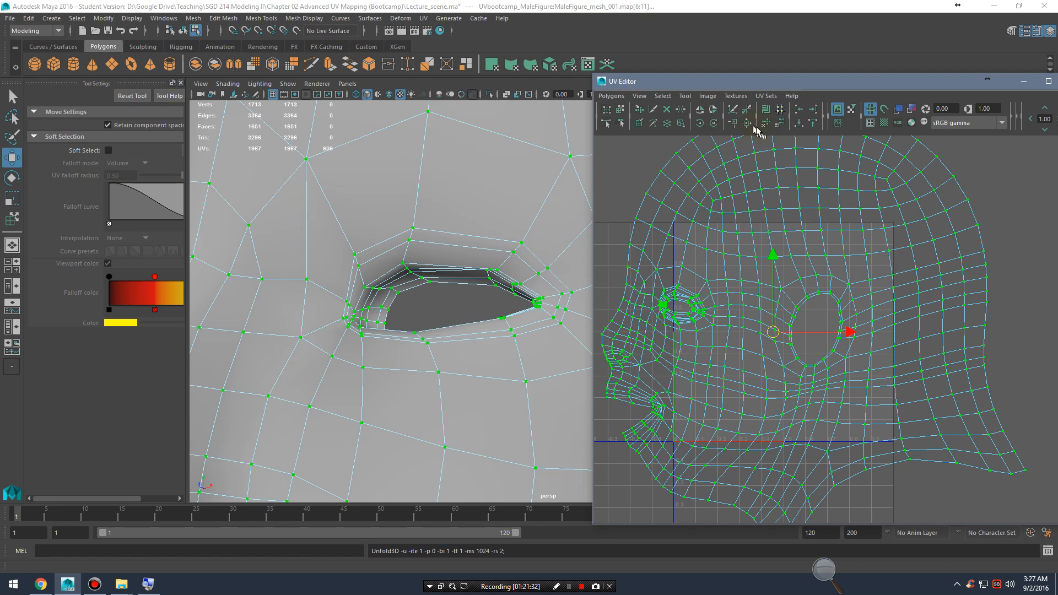
left_click(765, 125)
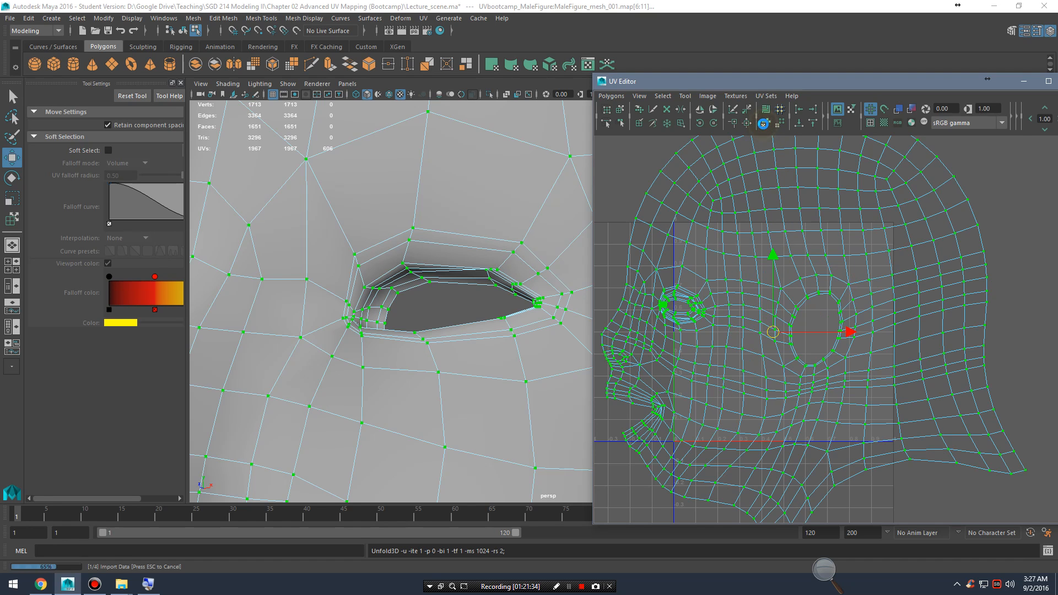
Step: Move the unfolded head shell up above the UV square and scale it
right_click_drag(926, 347, 680, 333, "alt")
right_click_drag(881, 317, 882, 389, "alt")
left_click_drag(826, 330, 803, 196)
middle_click_drag(803, 196, 815, 265, "alt")
key("r")
left_click_drag(849, 264, 796, 342)
key("w")
middle_click_drag(803, 413, 799, 362, "alt")
right_click_drag(800, 361, 887, 378, "alt")
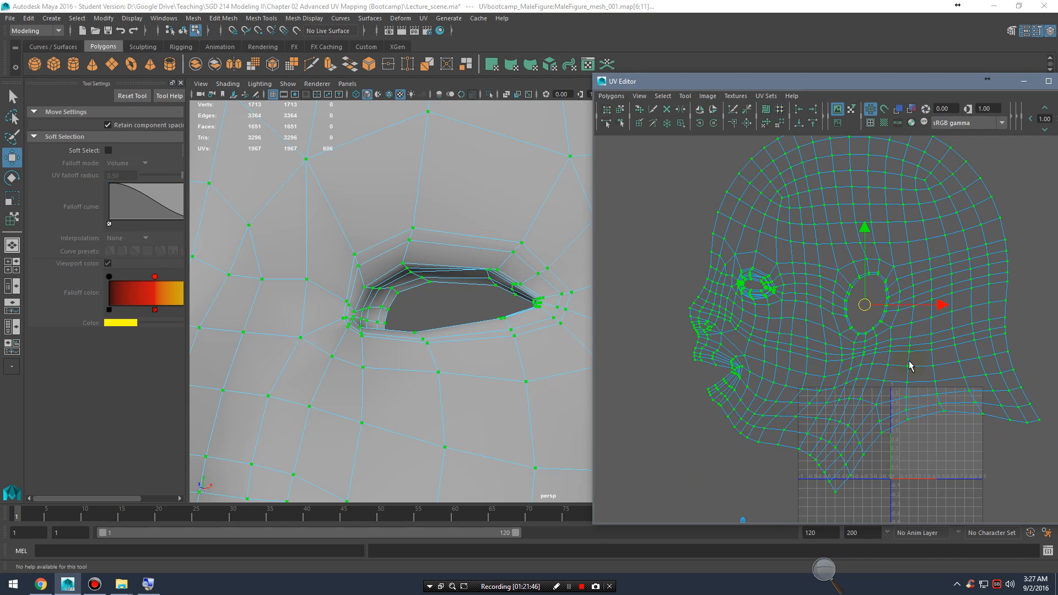
scroll(863, 331, "down", 4)
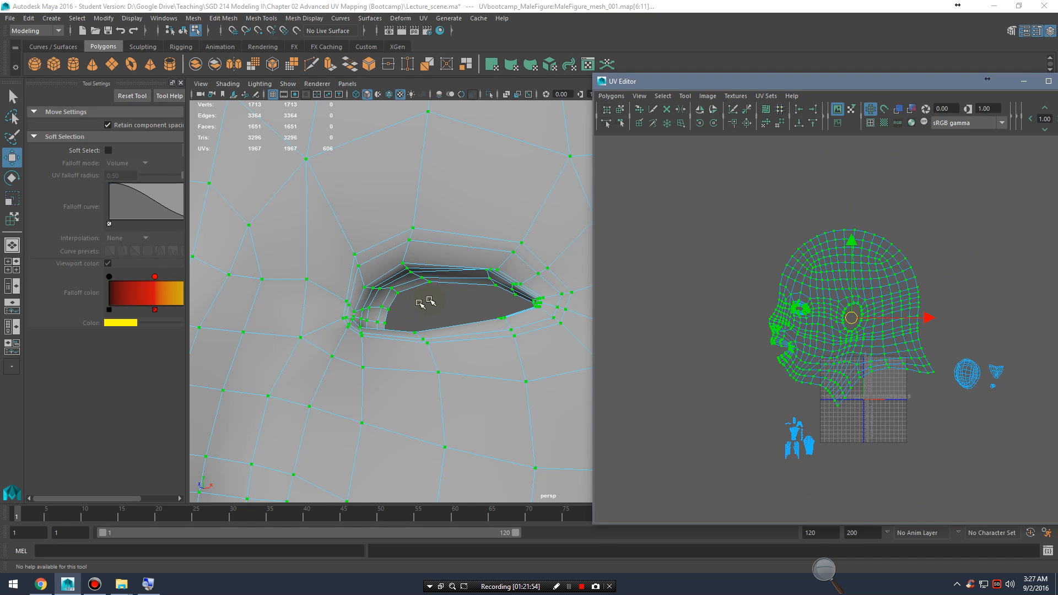
Step: Examine the eye, face and side of the head on the 3D model
right_click_drag(491, 276, 307, 252, "alt")
middle_click_drag(504, 258, 449, 259, "alt")
left_click_drag(461, 266, 409, 289, "alt")
right_click_drag(409, 289, 573, 311, "alt")
middle_click_drag(567, 308, 458, 303, "alt")
left_click_drag(458, 303, 490, 267, "alt")
left_click_drag(423, 279, 439, 274, "alt")
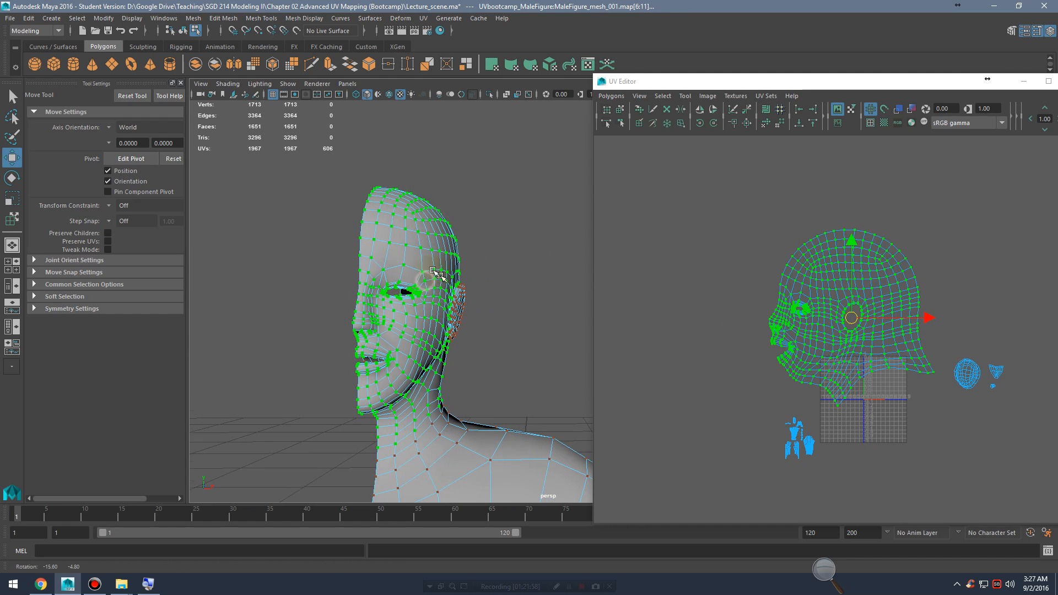
left_click_drag(388, 314, 443, 241, "alt")
Step: Return to object mode, select the half figure mesh and put the UV editor away to show the full viewport
right_click_drag(445, 240, 497, 219)
left_click(493, 342)
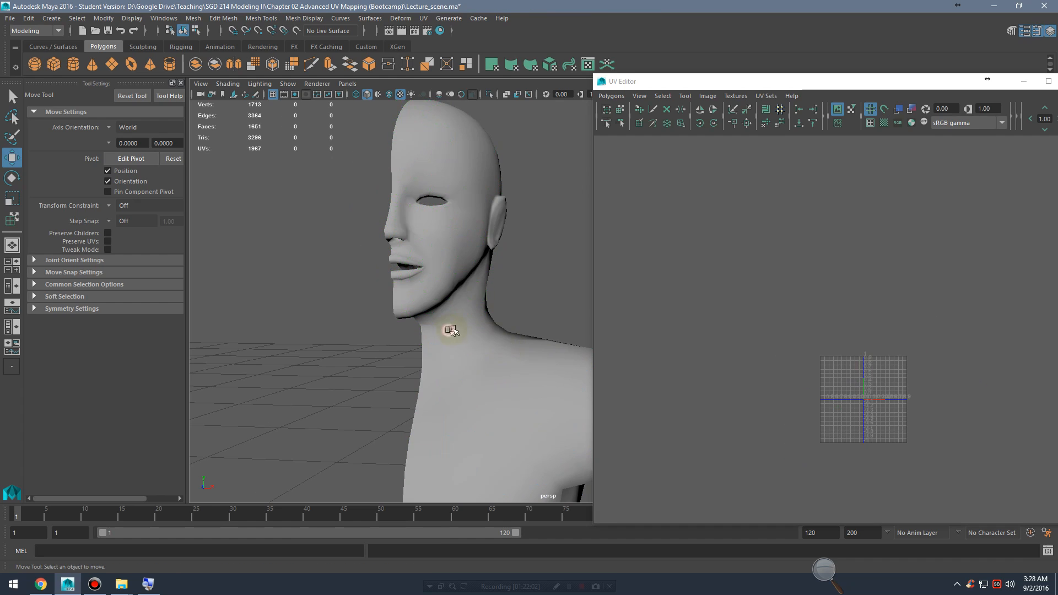
left_click(478, 319)
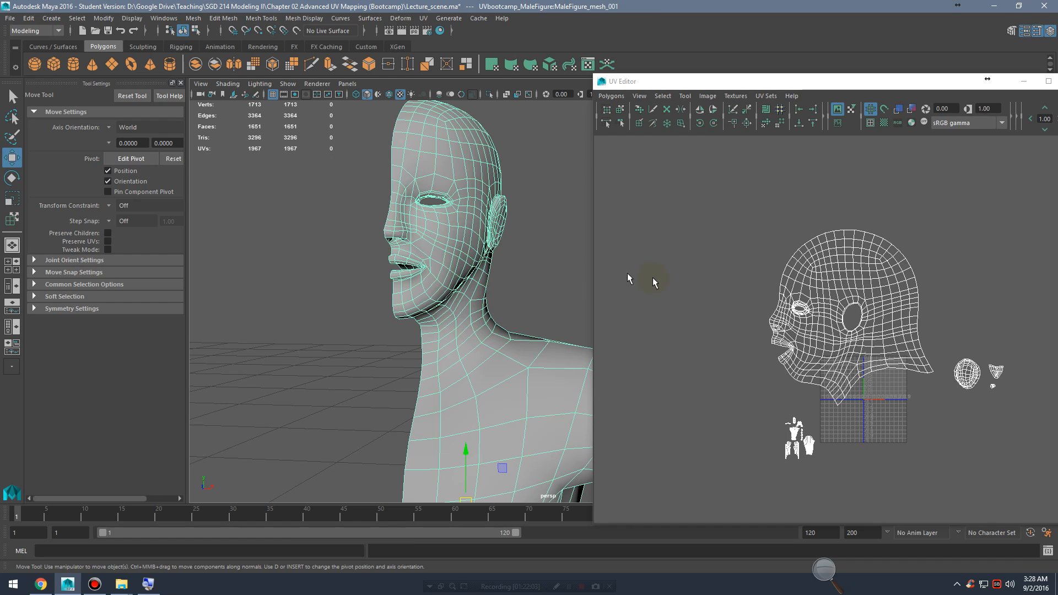
left_click(703, 90)
left_click_drag(617, 255, 589, 348, "alt")
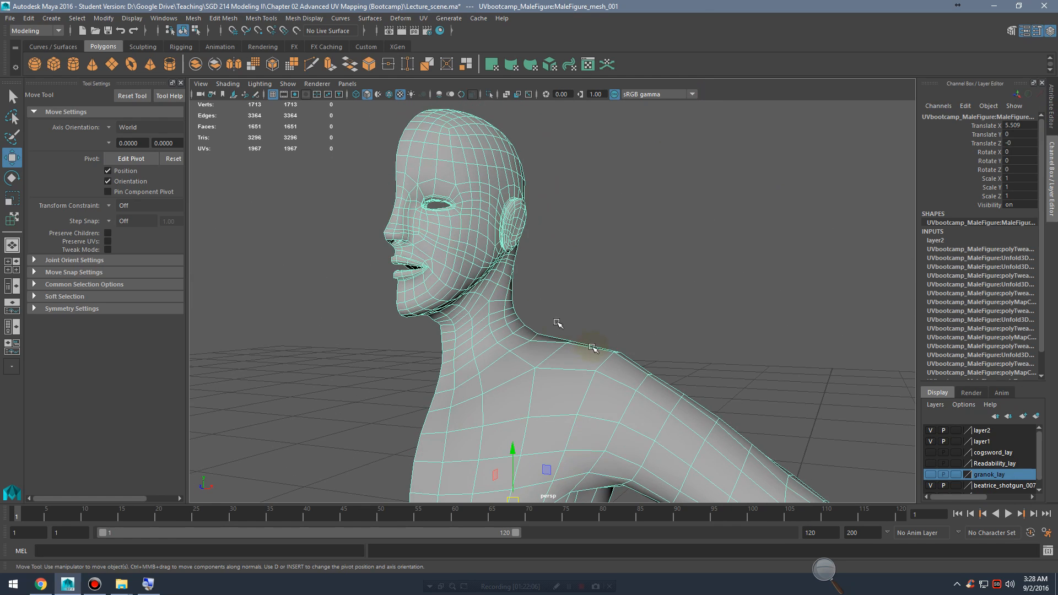
middle_click_drag(558, 324, 624, 165, "alt")
right_click_drag(742, 239, 642, 258, "alt")
left_click_drag(642, 257, 656, 276, "alt")
Step: Duplicate the half figure and mirror the copy by setting its Scale X to -1
key("ctrl+d")
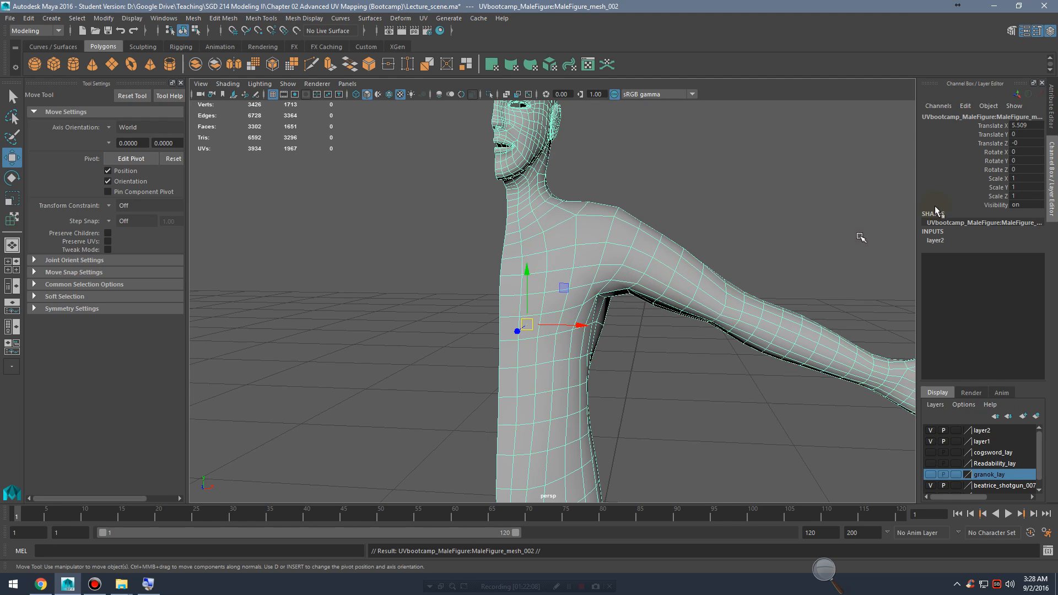
double_click(1023, 178)
type("-1")
key("Return")
middle_click_drag(498, 196, 515, 264, "alt")
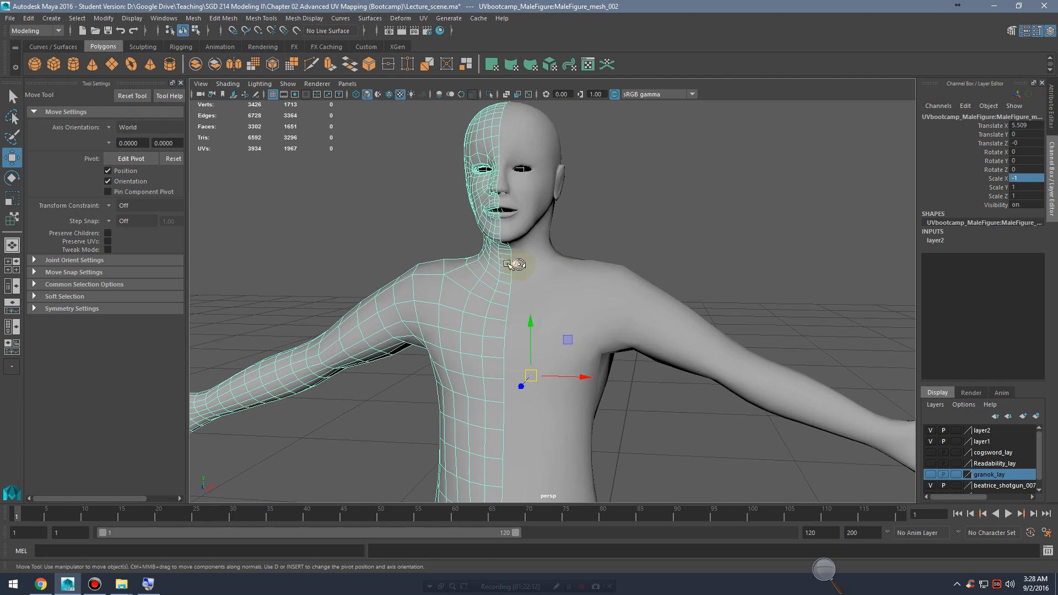
left_click_drag(515, 264, 524, 263, "alt")
left_click_drag(498, 304, 761, 310, "alt")
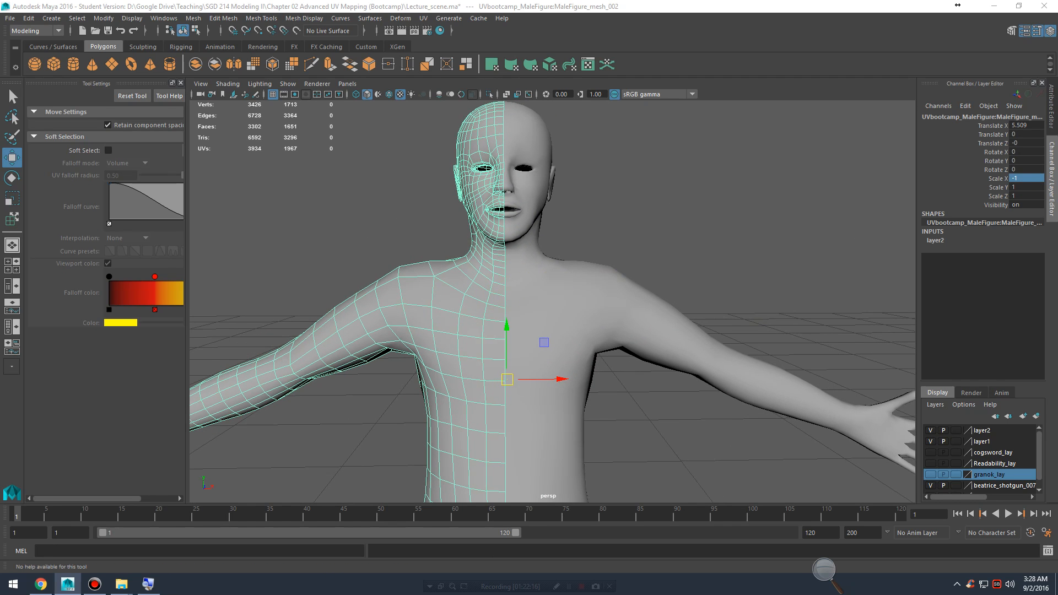
key("F12")
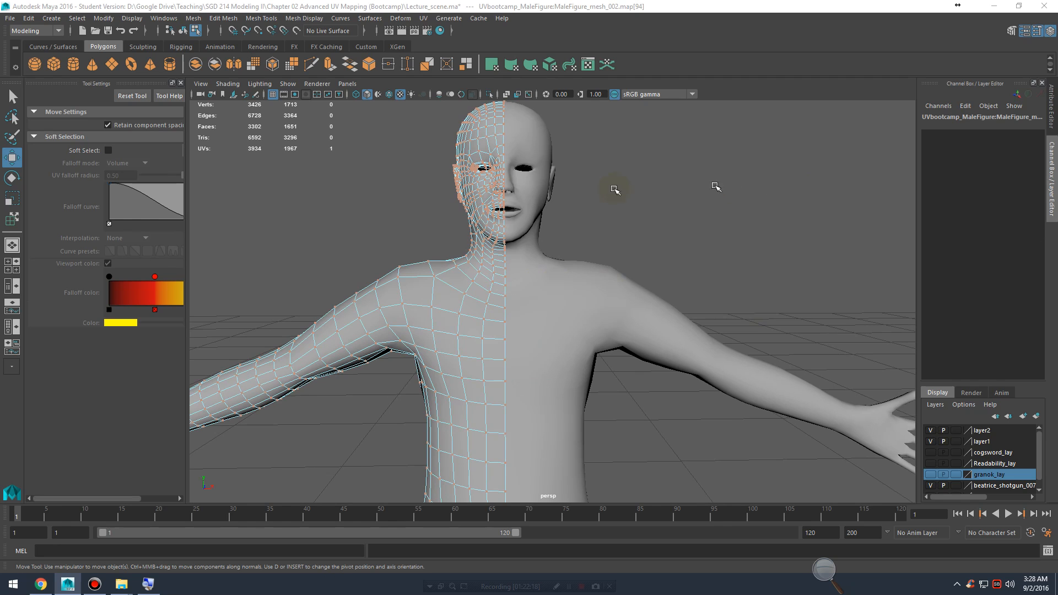
right_click_drag(501, 145, 536, 129)
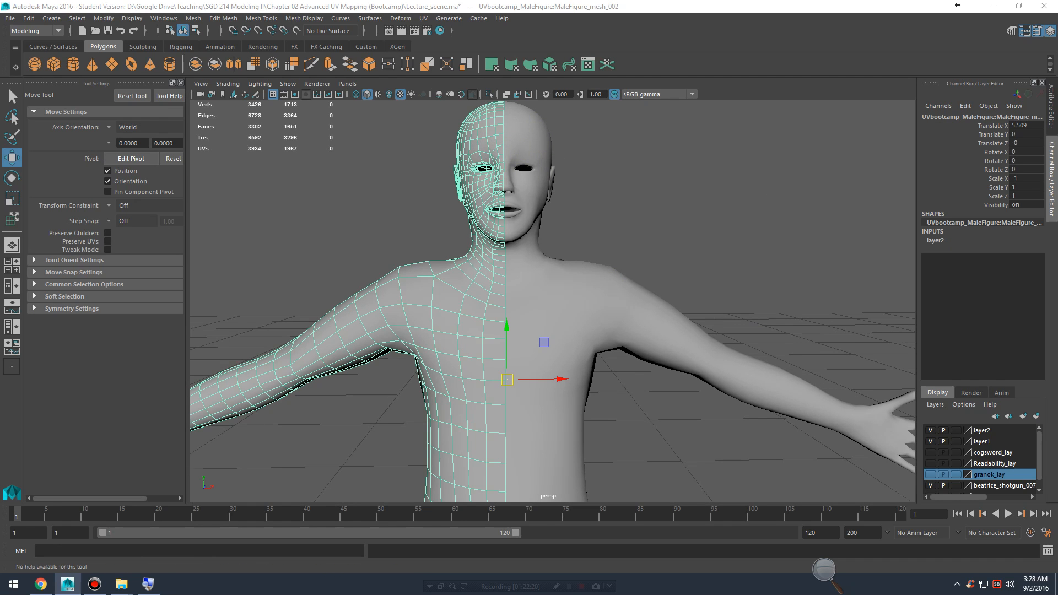
key("F11")
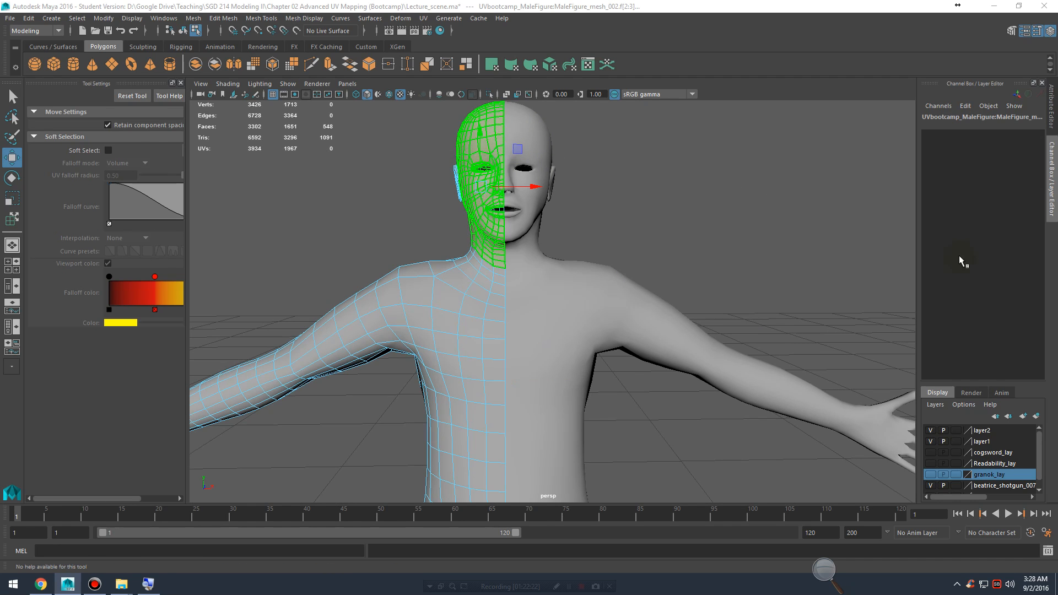
right_click_drag(531, 132, 441, 155)
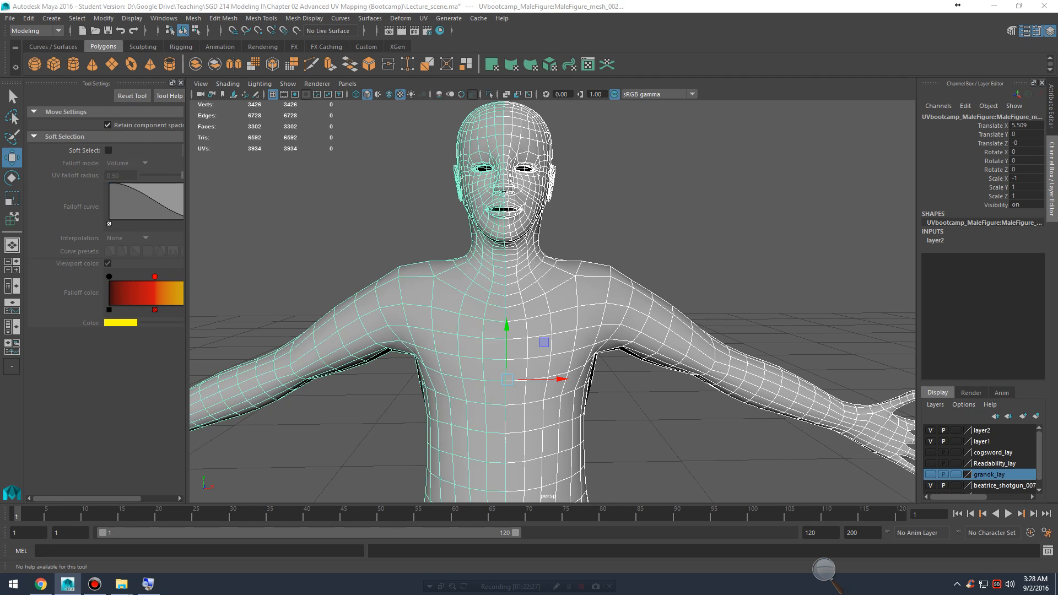
key("F11")
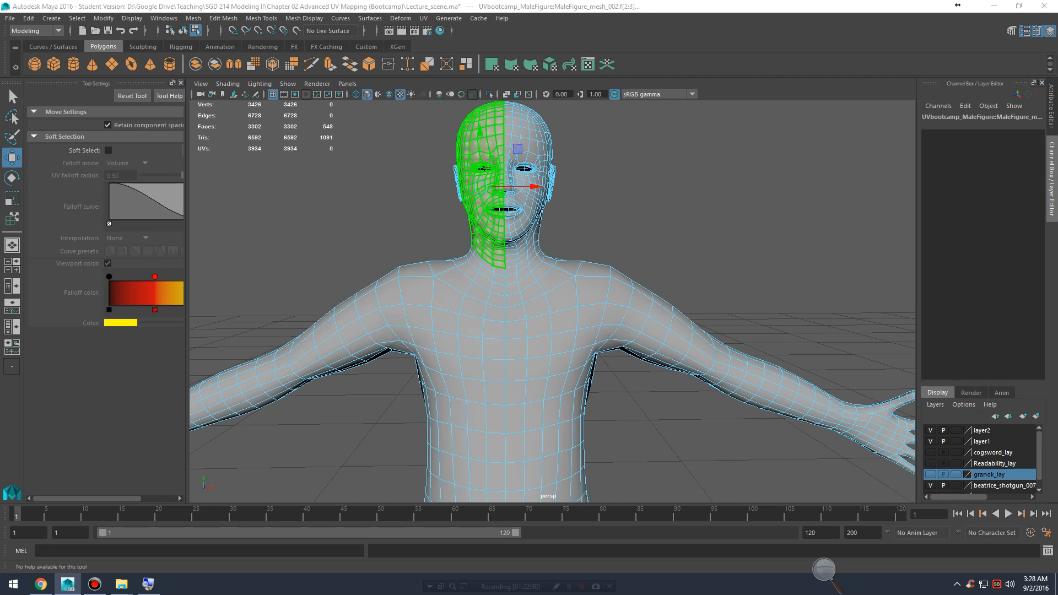
key("F12")
right_click_drag(483, 198, 506, 174)
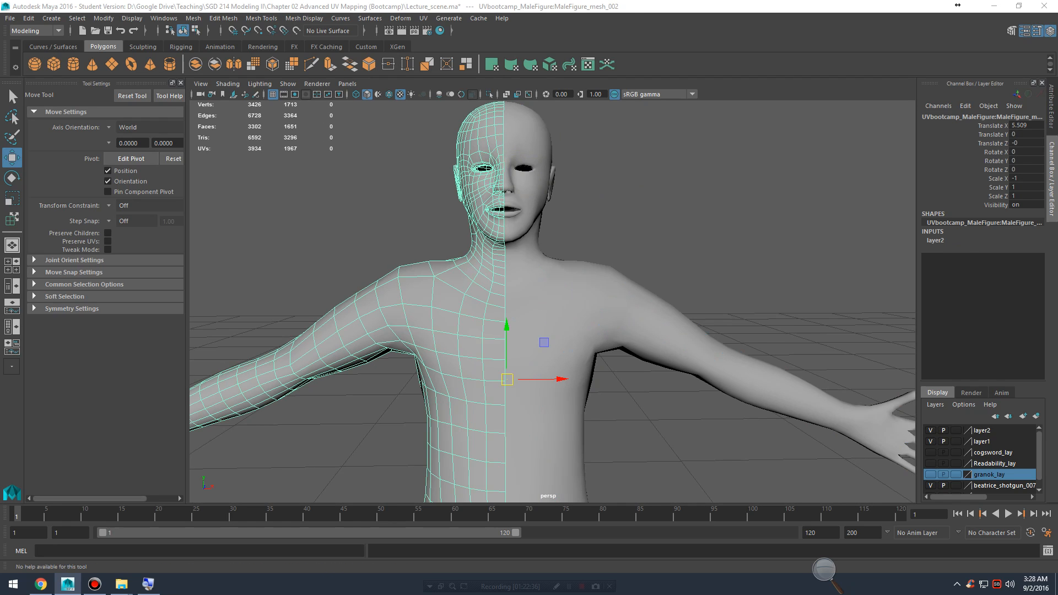
Step: Flip the head UVs of the mirrored half, then select both body halves as objects
key("F11")
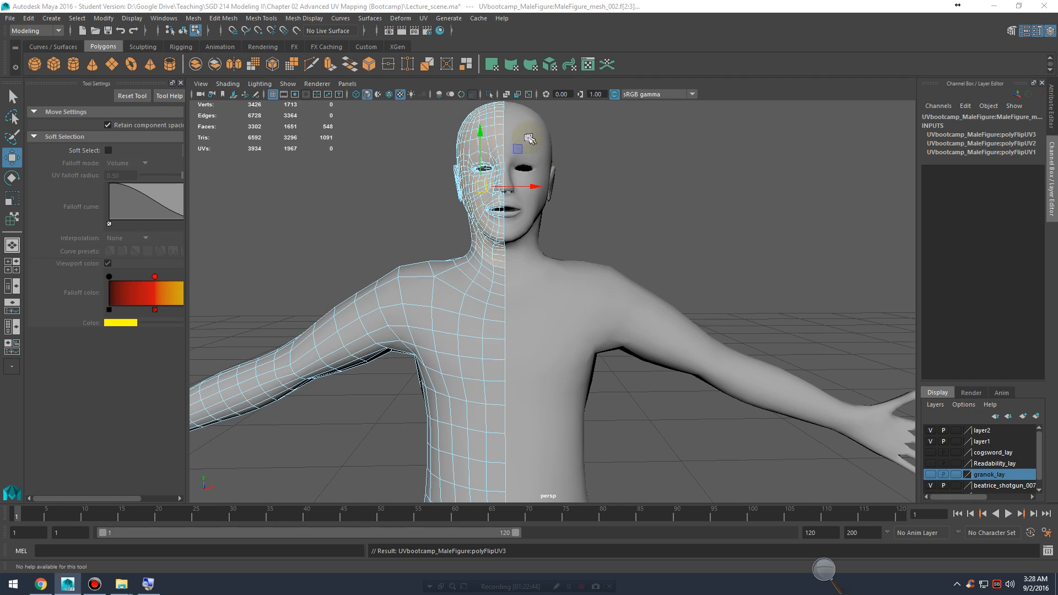
right_click_drag(531, 138, 571, 118)
left_click_drag(419, 138, 628, 183)
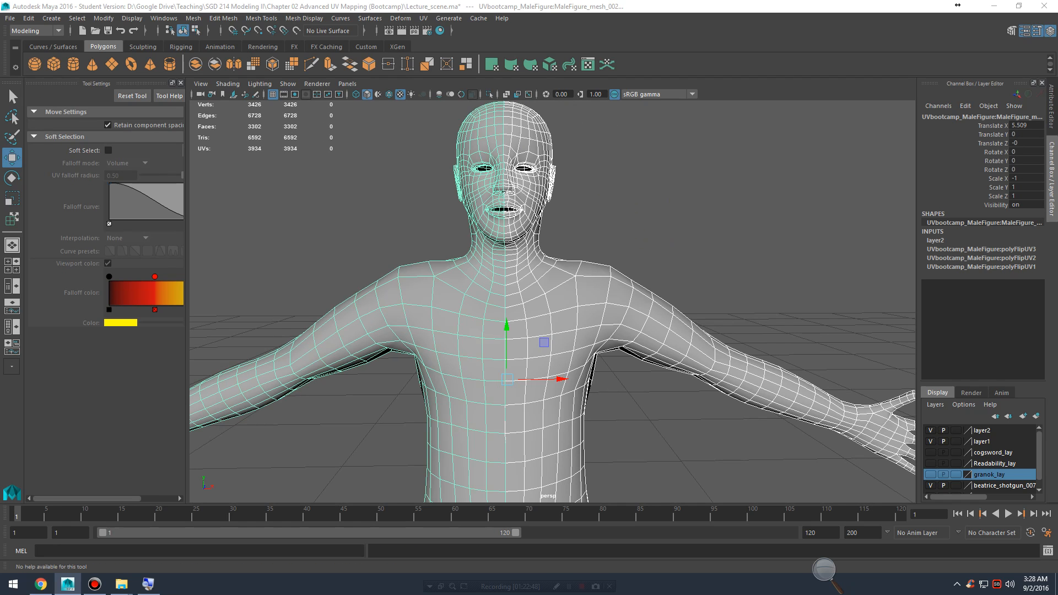
Step: Combine the original and mirrored halves of the figure into a single mesh
key("F10")
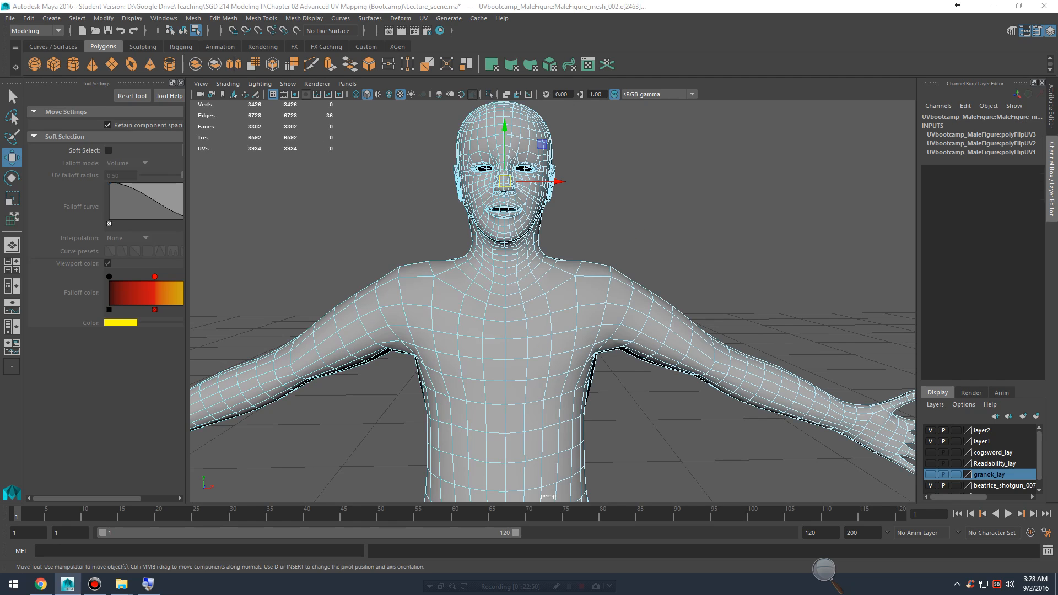
double_click(503, 103)
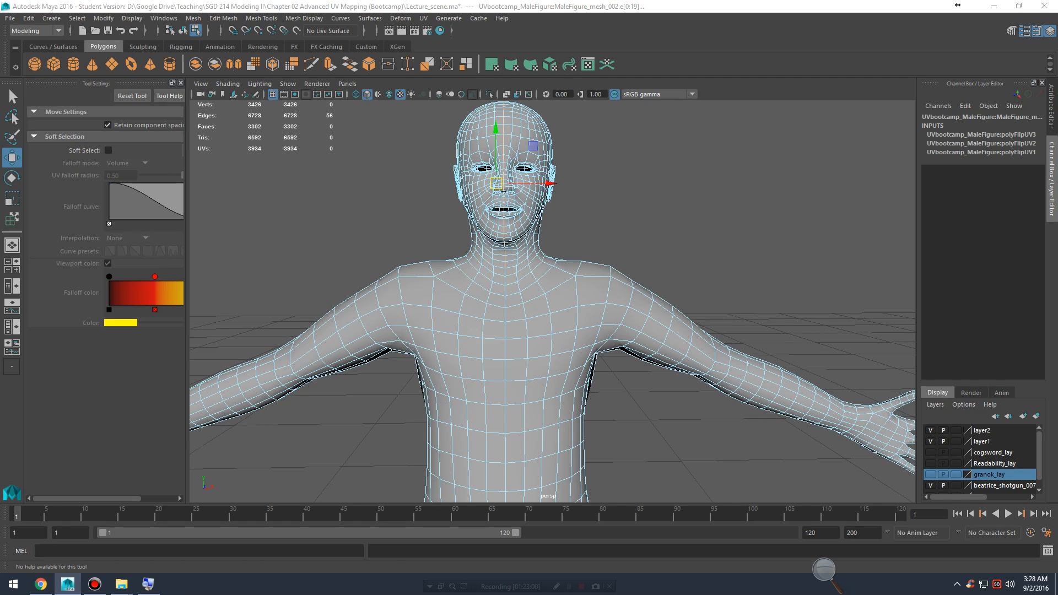
right_click_drag(499, 157, 537, 119)
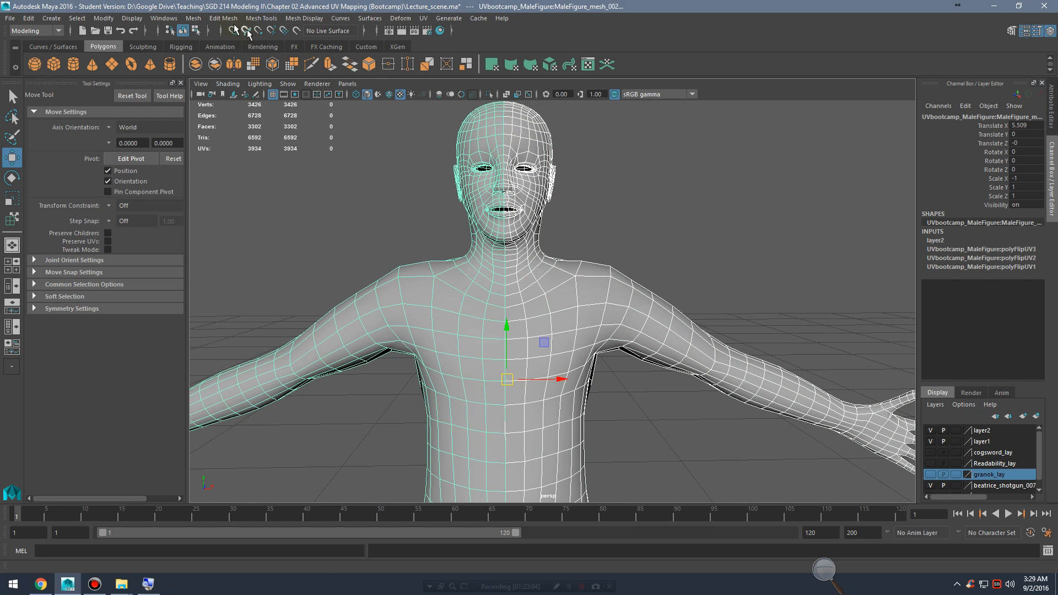
left_click(193, 18)
left_click(220, 49)
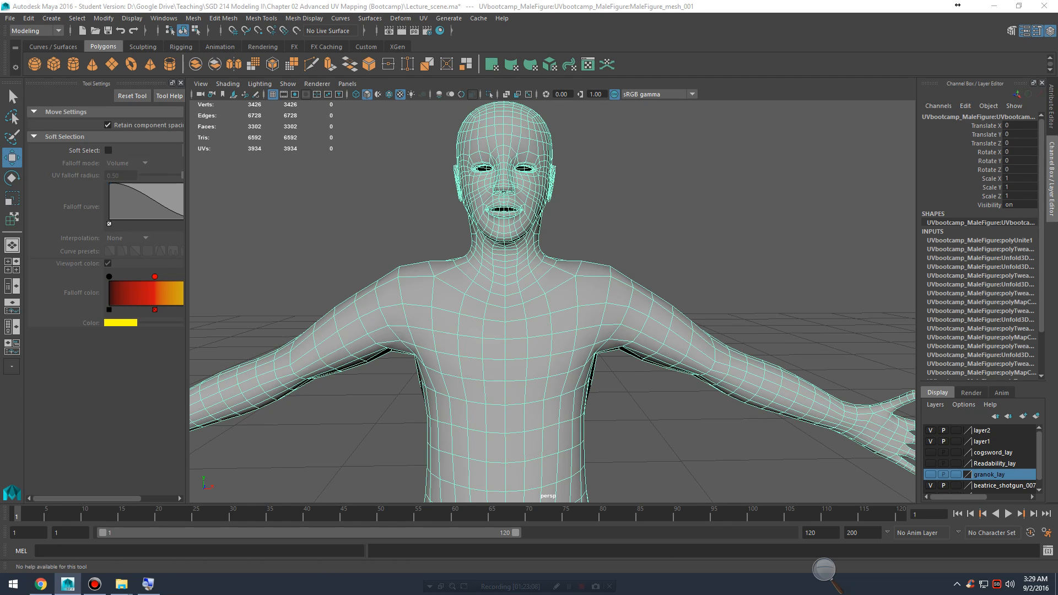
Step: Try to move and sew the UVs along the head's centre edge loop, leaving out the edges below the neck
key("F10")
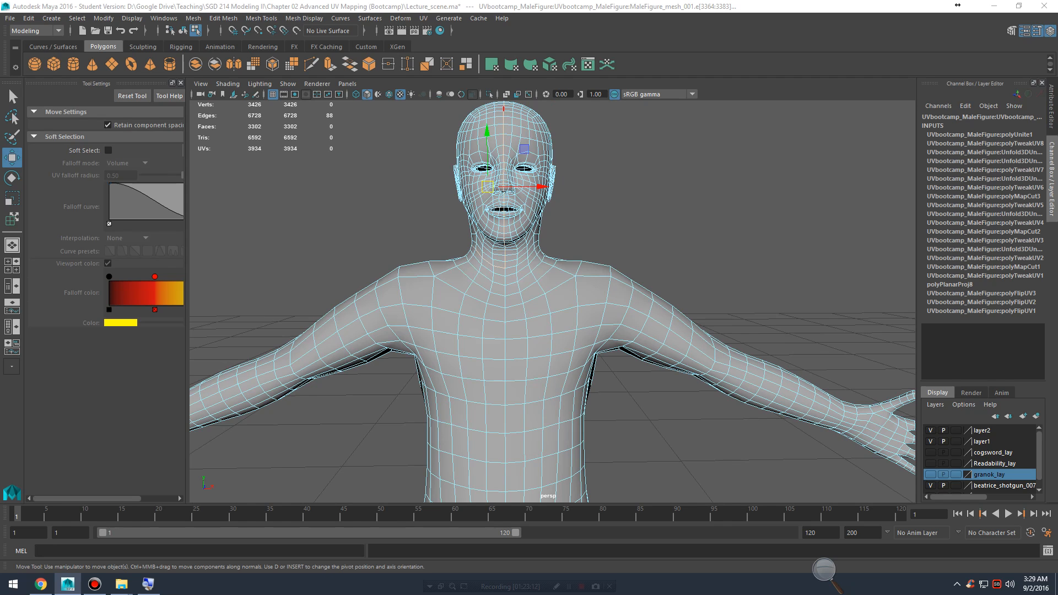
double_click(504, 109, "shift")
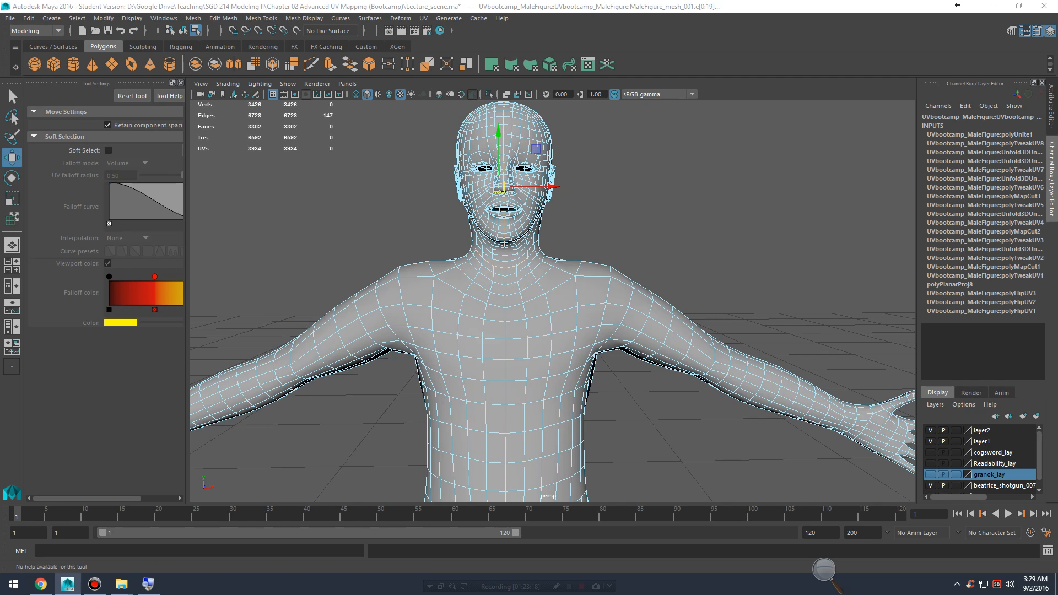
left_click(522, 246, "ctrl")
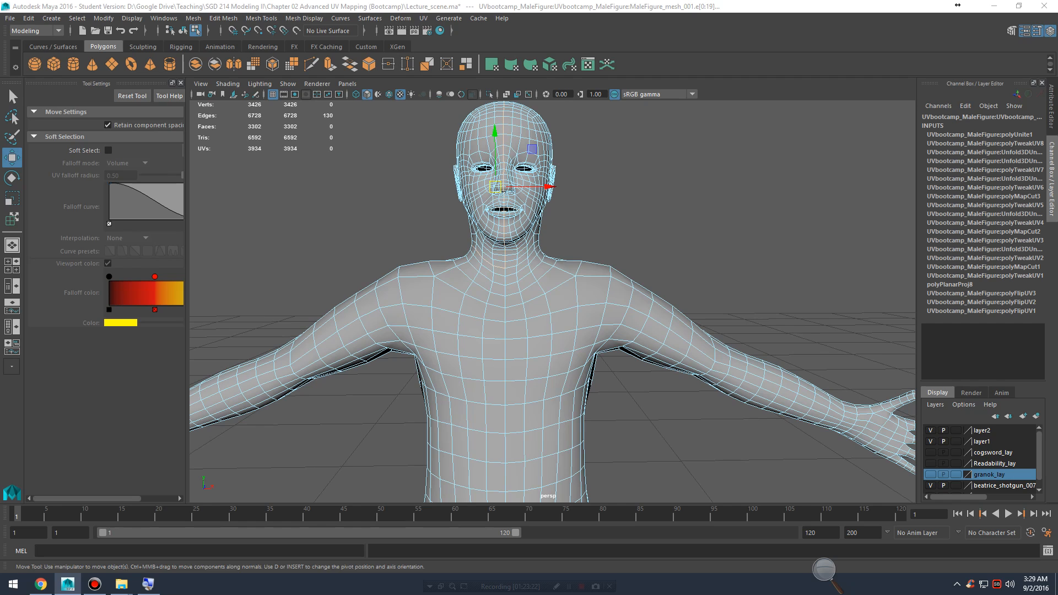
double_click(487, 259, "ctrl")
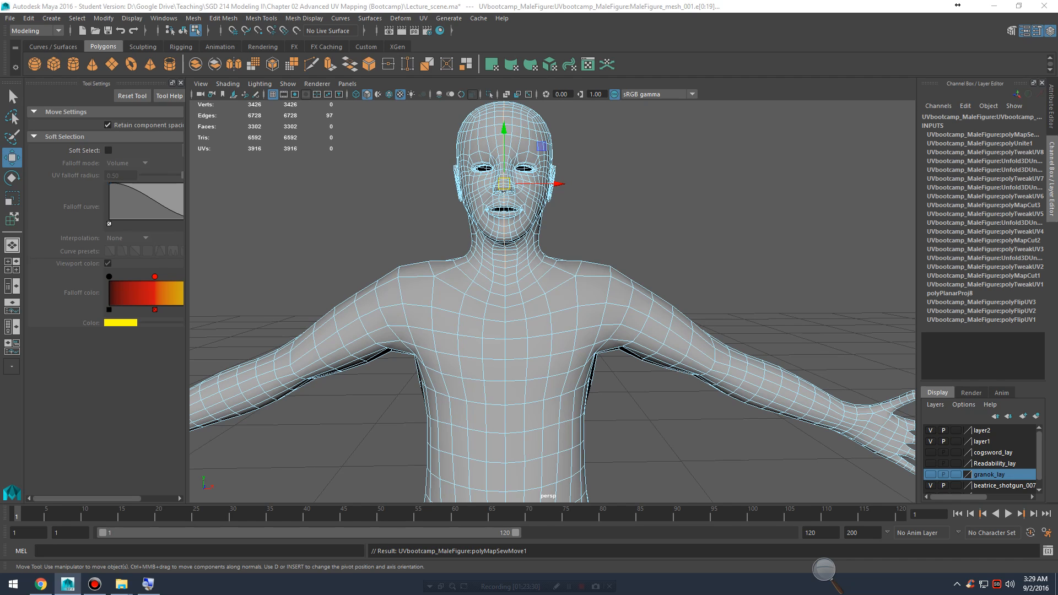
Step: Undo the UV sewing along the centre line and unfold the head's UVs
key("ctrl+z")
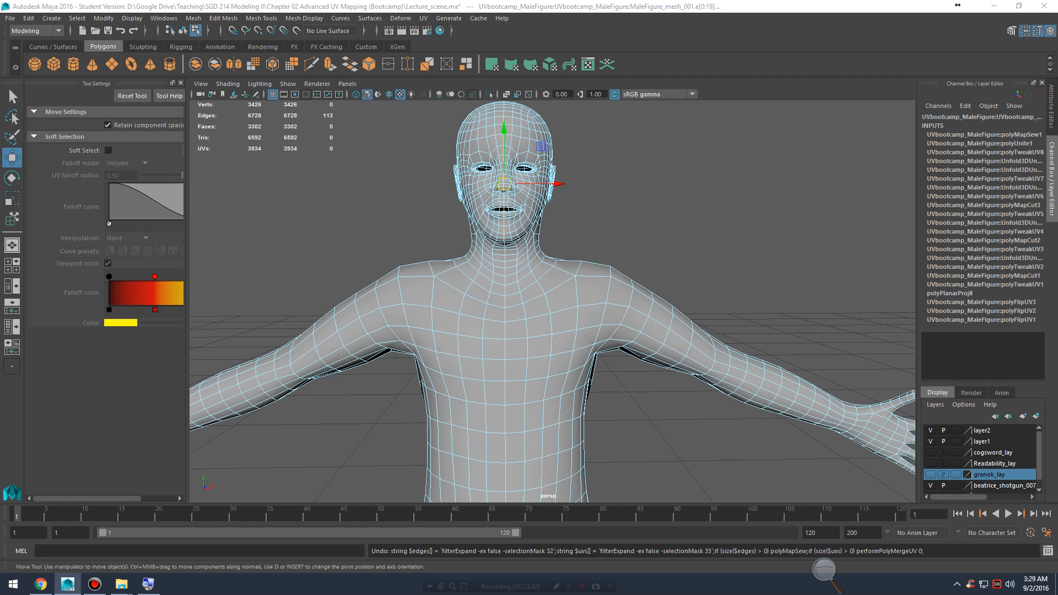
key("ctrl+z")
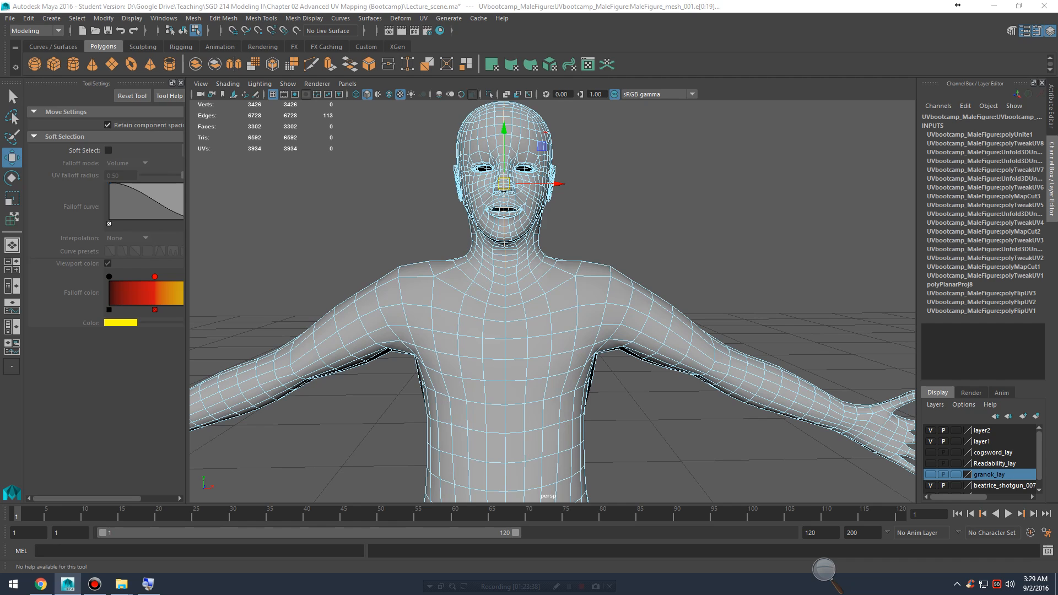
key("ctrl+z")
key("ctrl+z")
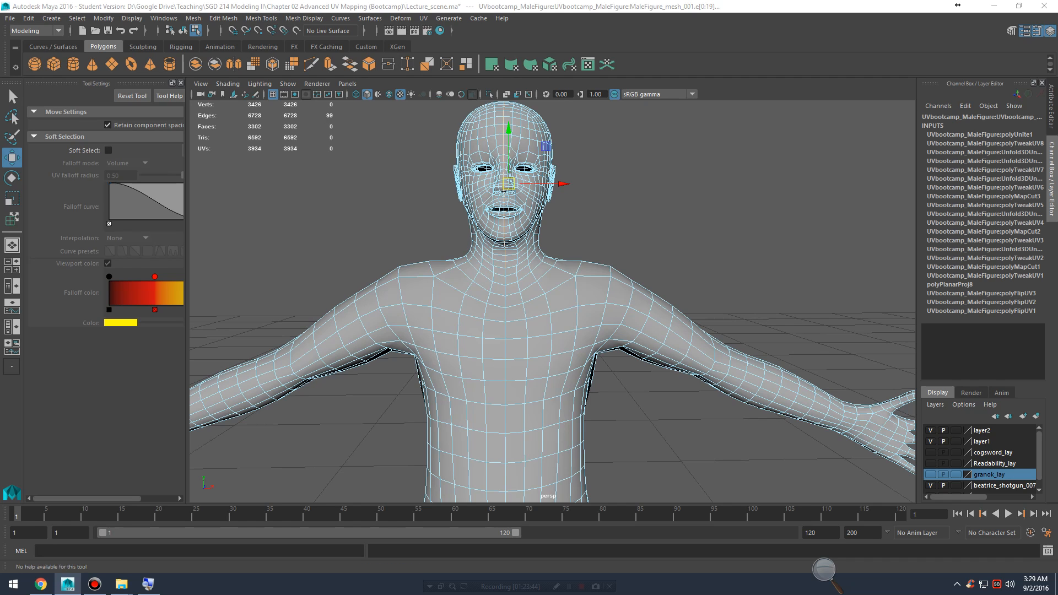
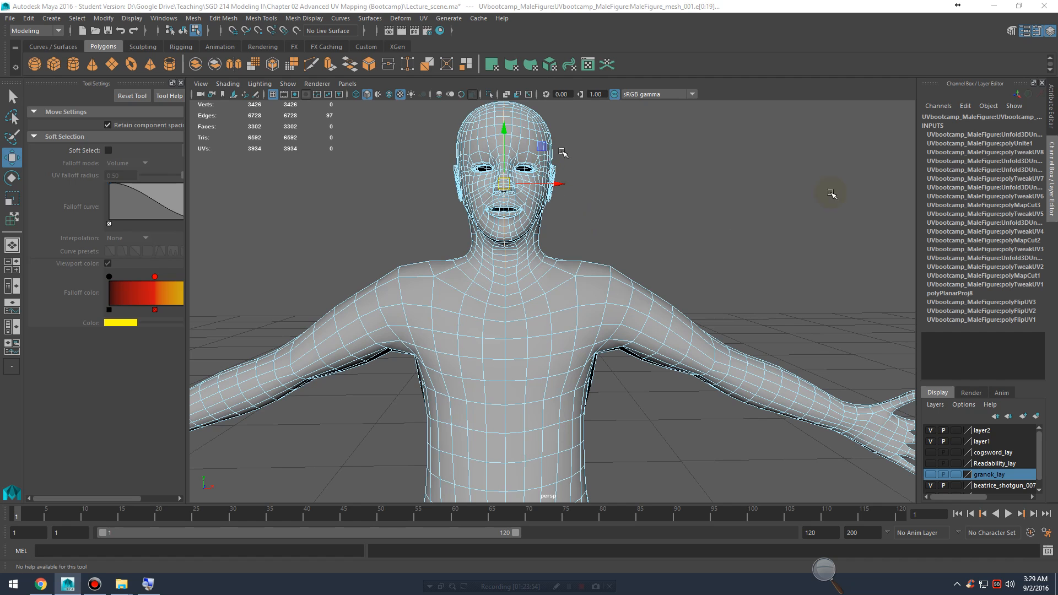
Step: Select the vertices of the head, neck and upper chest and merge them with a changed distance threshold
right_click_drag(522, 140, 465, 139)
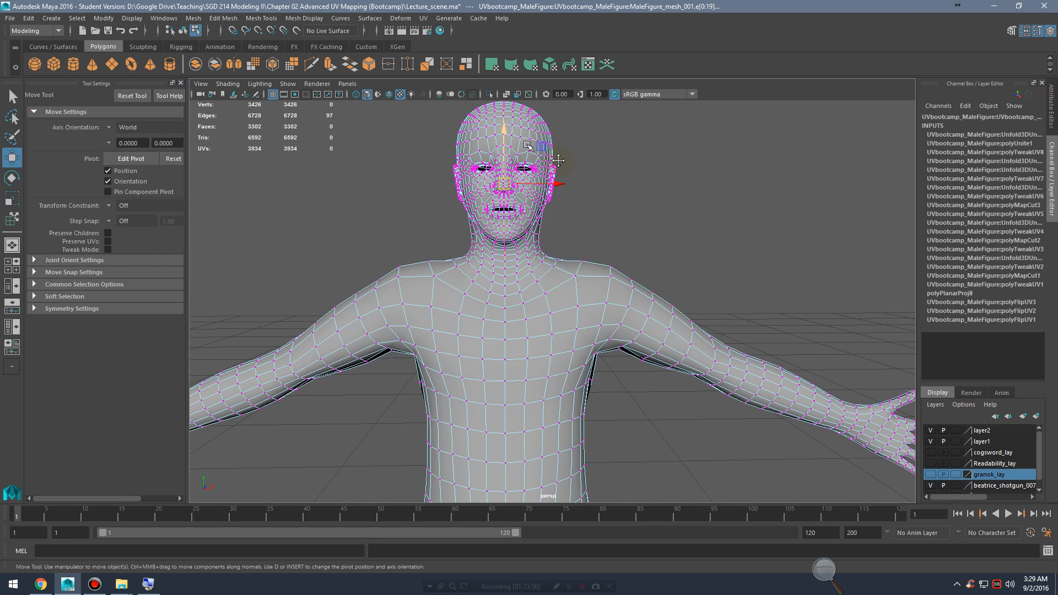
middle_click_drag(611, 153, 627, 193, "alt")
right_click_drag(627, 193, 554, 181, "alt")
left_click_drag(449, 150, 635, 357)
right_click_drag(530, 256, 448, 160, "shift")
key("ctrl+z")
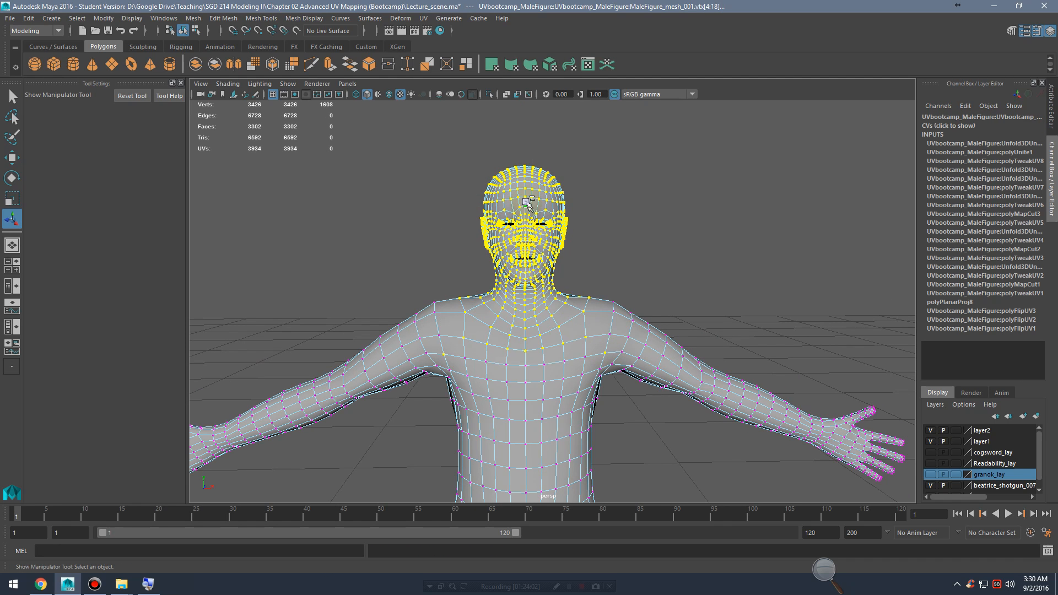
right_click_drag(526, 202, 613, 148, "shift")
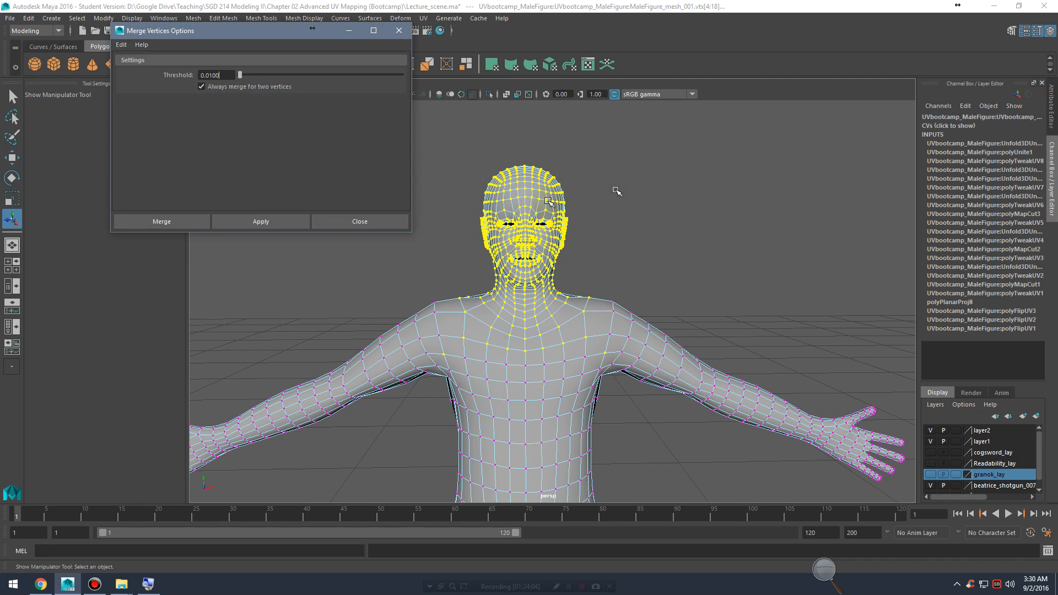
left_click_drag(220, 76, 135, 75)
type(".")
left_click(149, 221)
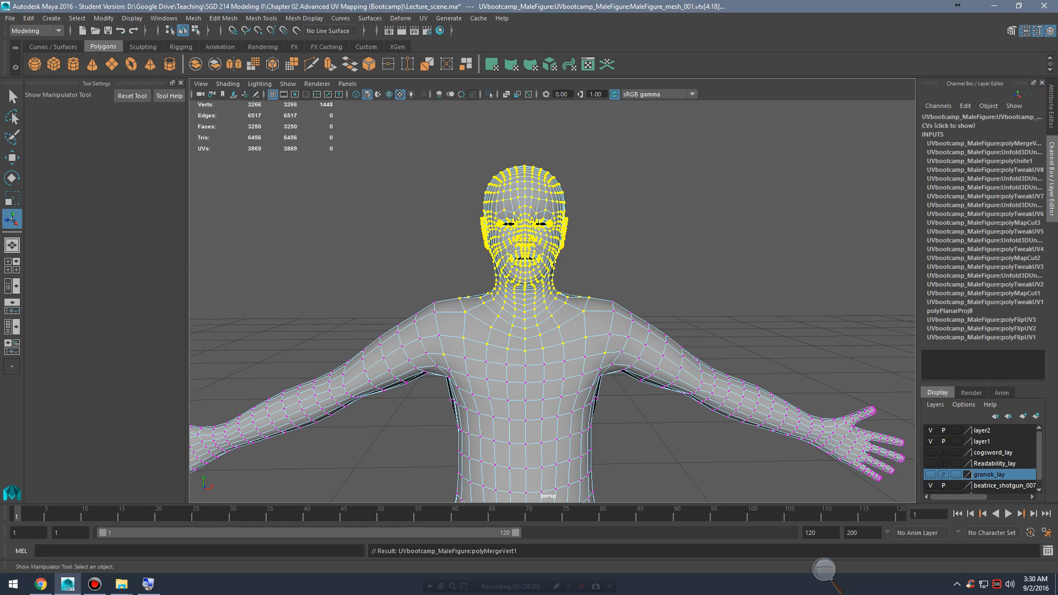
Step: Try Move and Sew on the UV edges along the merged head's centre line
key("F10")
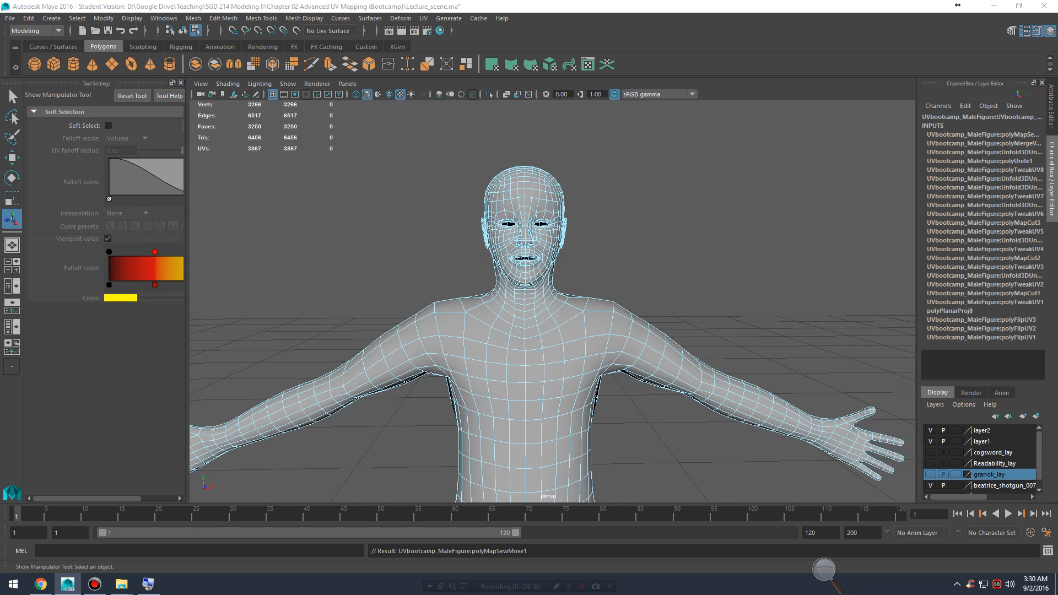
key("ctrl+z")
key("ctrl+z")
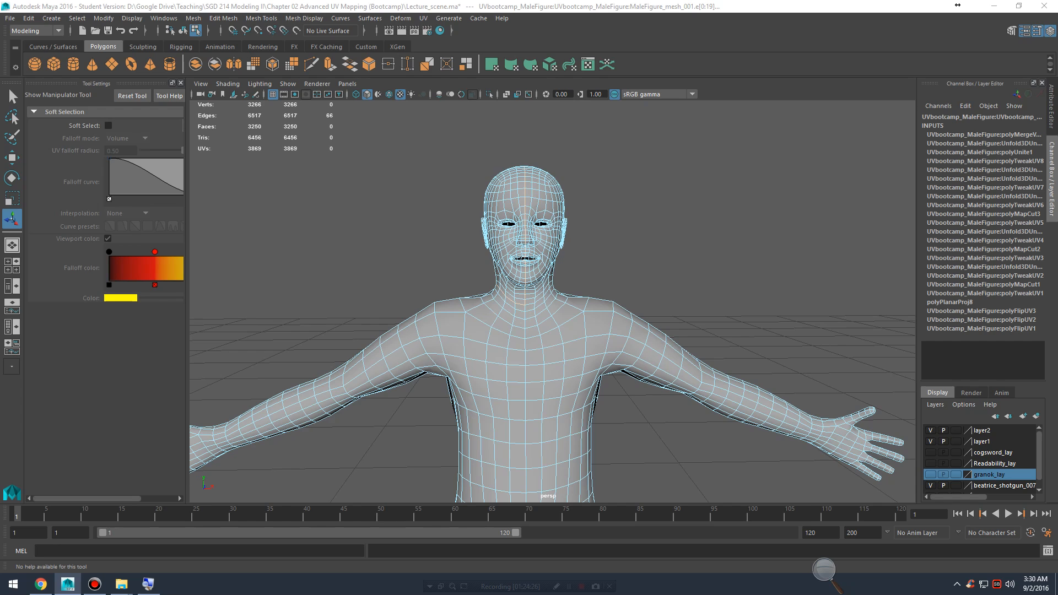
key("ctrl+z")
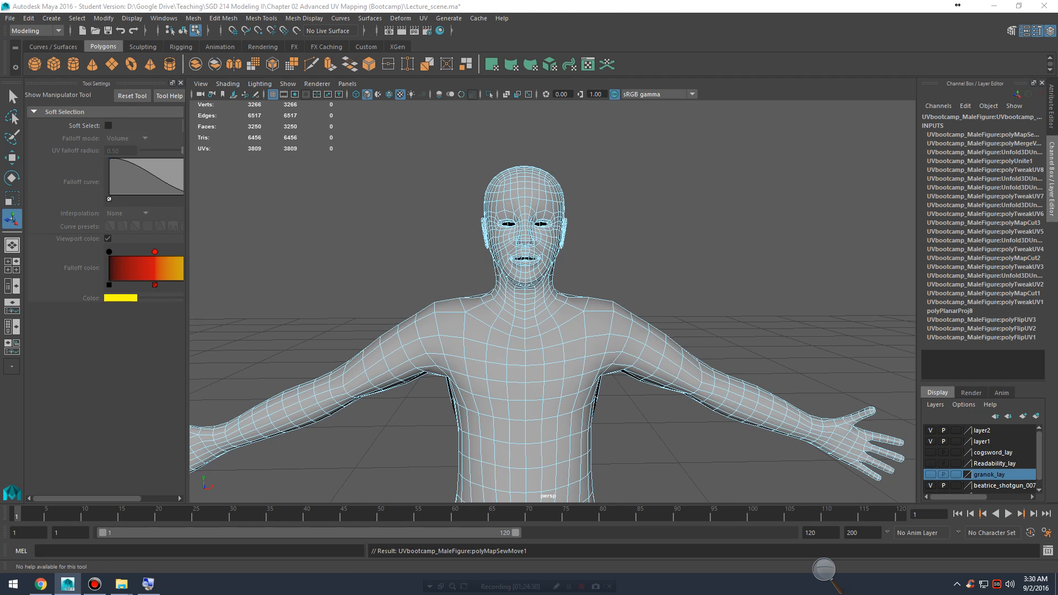
key("ctrl+z")
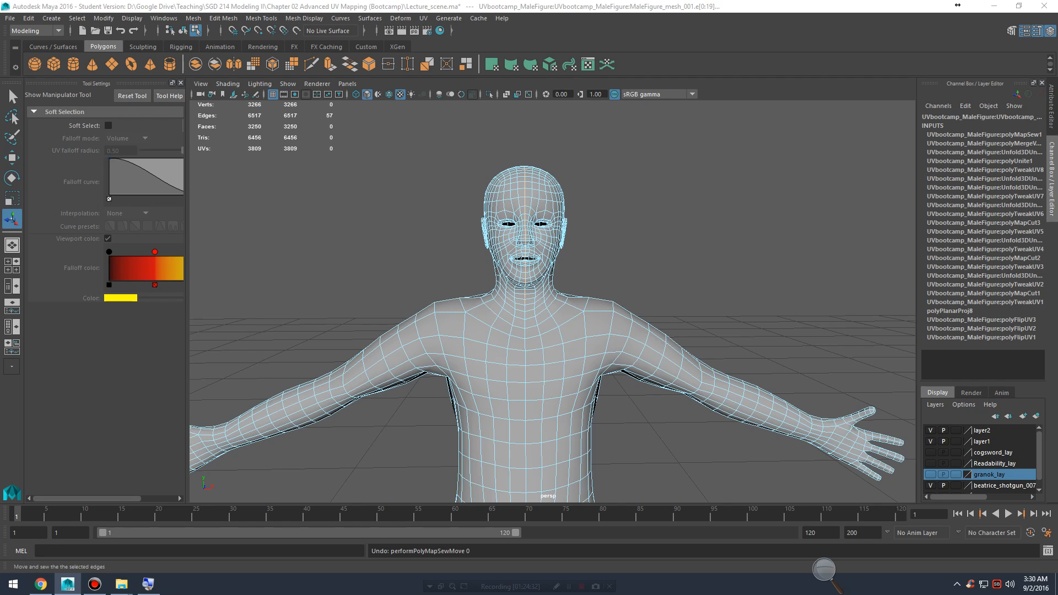
key("ctrl+z")
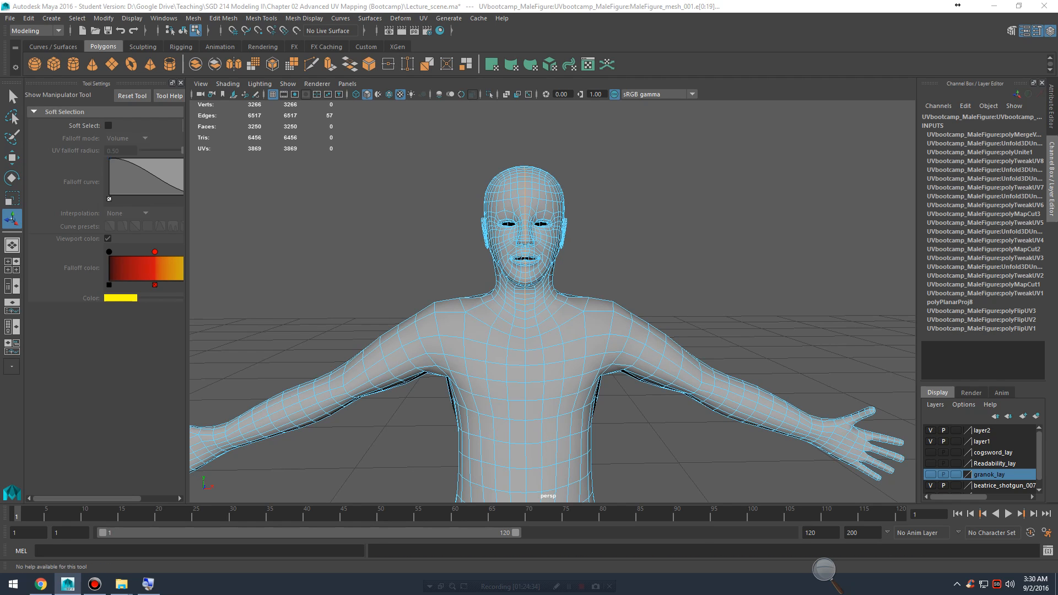
Step: Unfold the merged head's UVs and try again to sew them along the centre edges
key("ctrl+z")
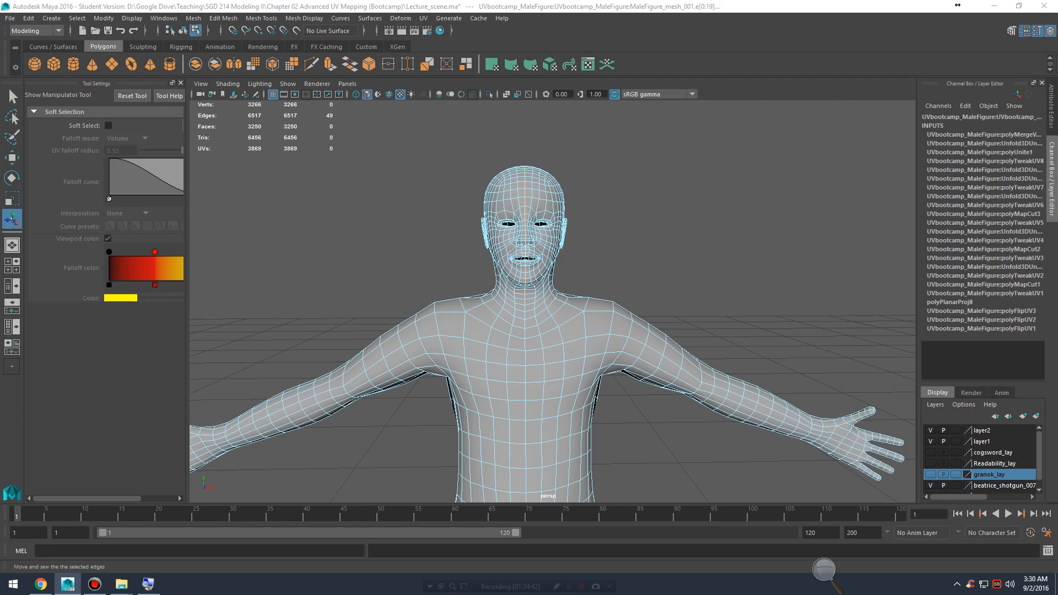
key("ctrl+z")
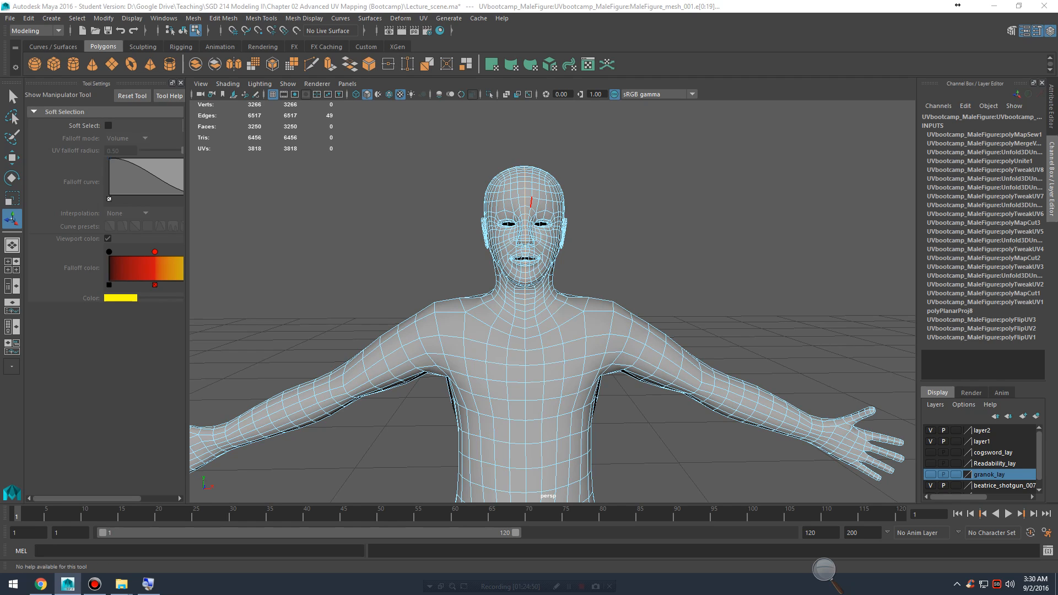
key("ctrl+z")
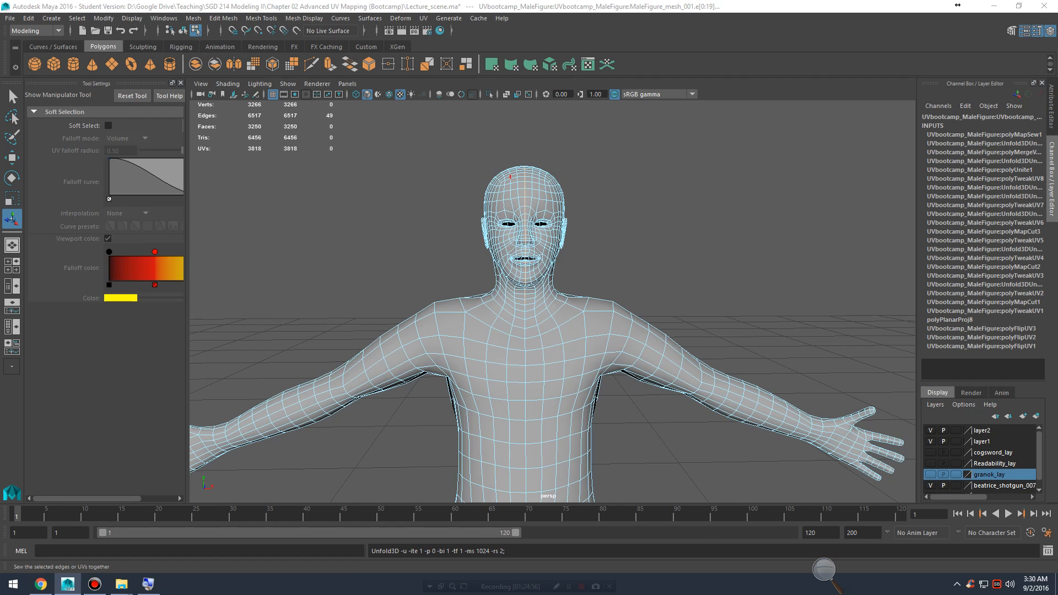
key("ctrl+z")
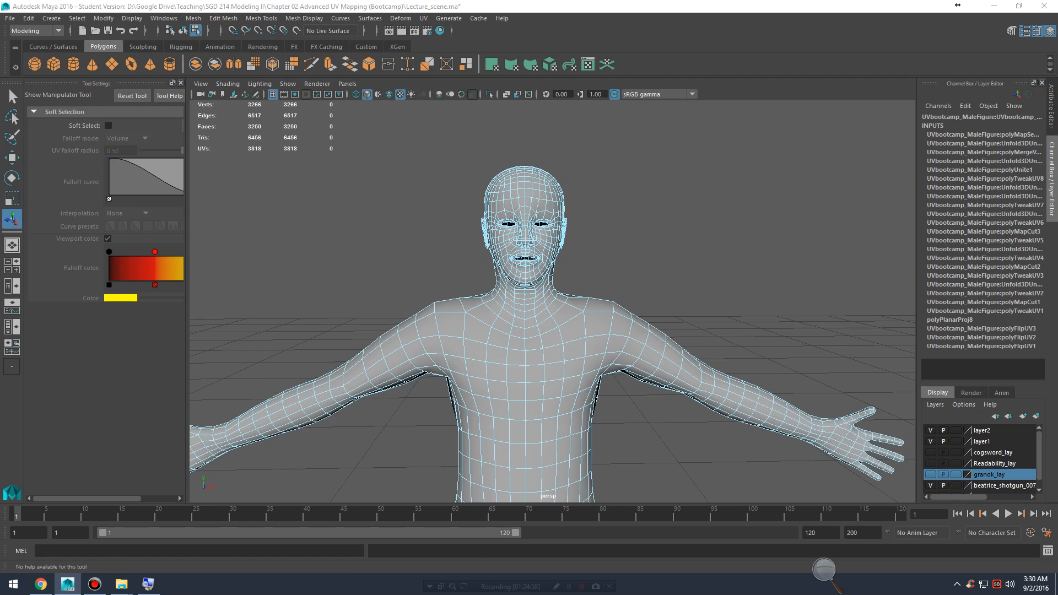
key("w")
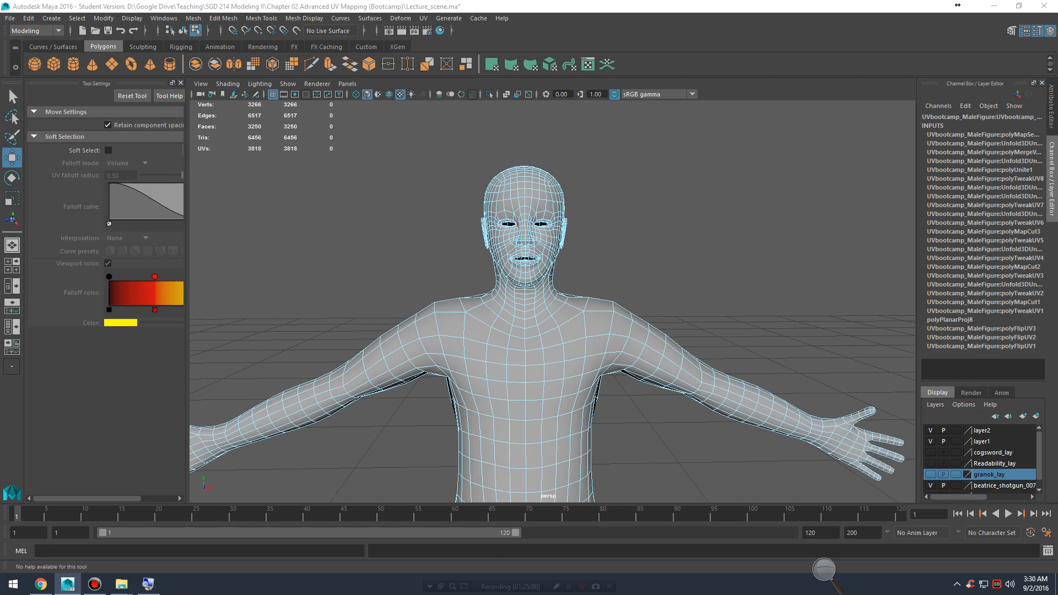
key("ctrl+z")
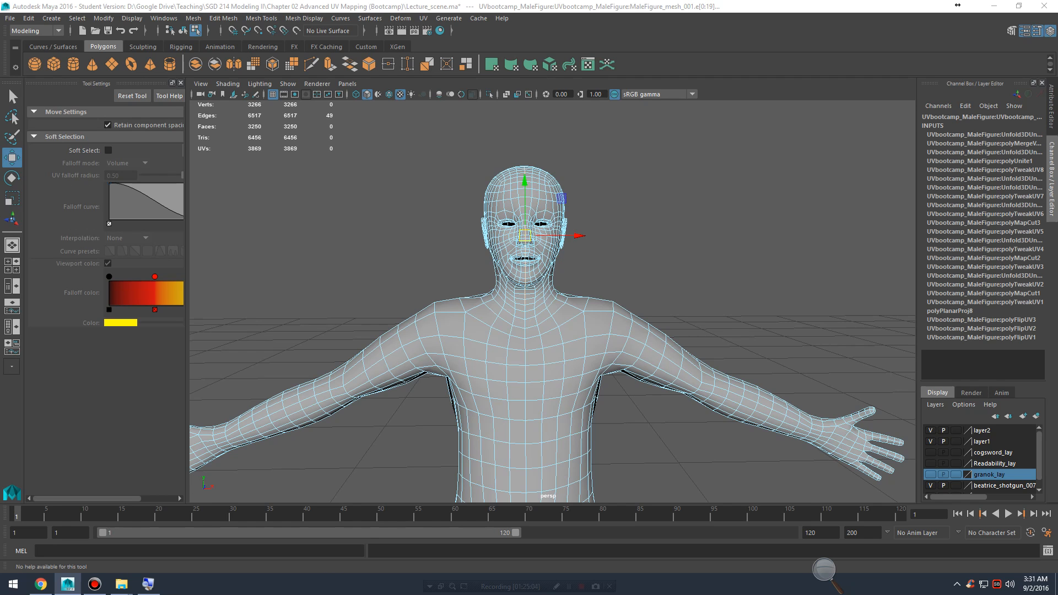
Step: Examine the face of the merged head up close, comparing the smoothed preview with the unsmoothed mesh
right_click_drag(530, 194, 562, 179)
right_click_drag(525, 268, 641, 278, "alt")
middle_click_drag(640, 279, 631, 314, "alt")
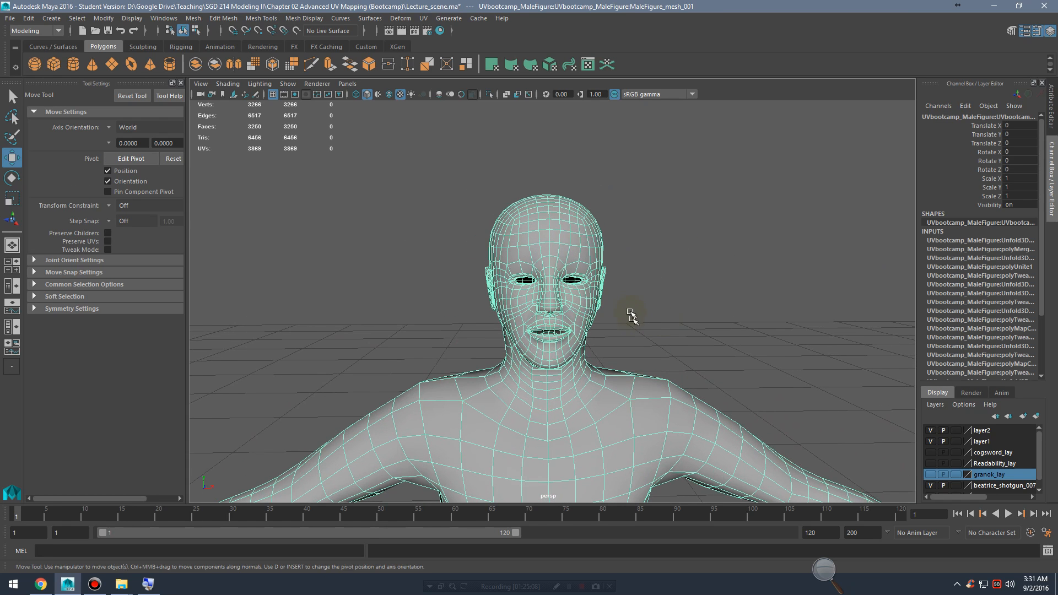
mouse_move(630, 314)
left_mouse_down("alt")
mouse_move(619, 295)
mouse_move(616, 309)
left_mouse_up("alt")
right_click_drag(615, 309, 732, 329, "alt")
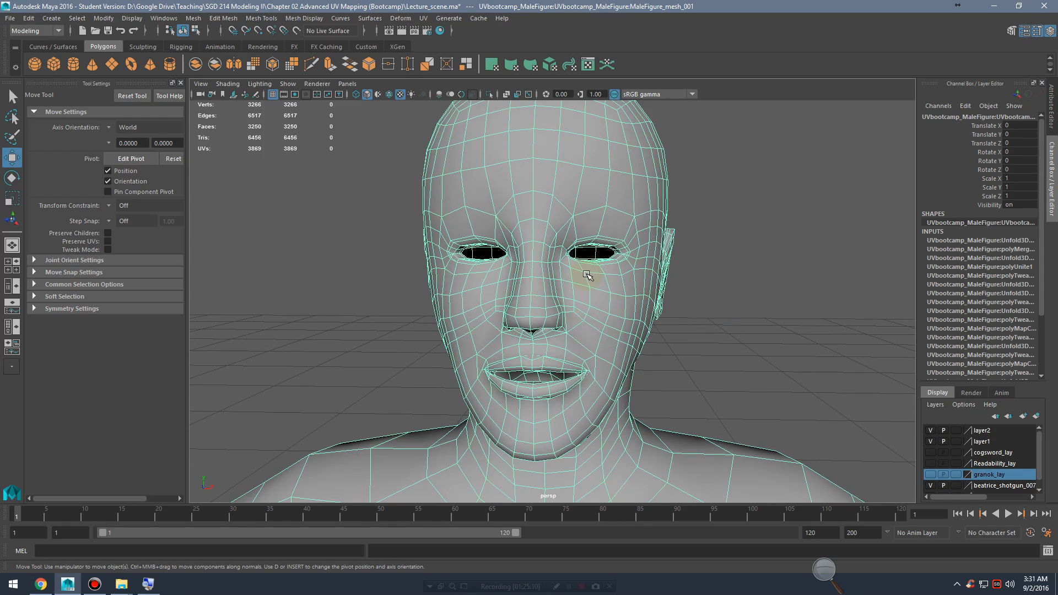
key("1")
key("3")
key("1")
left_click_drag(587, 274, 586, 269, "alt")
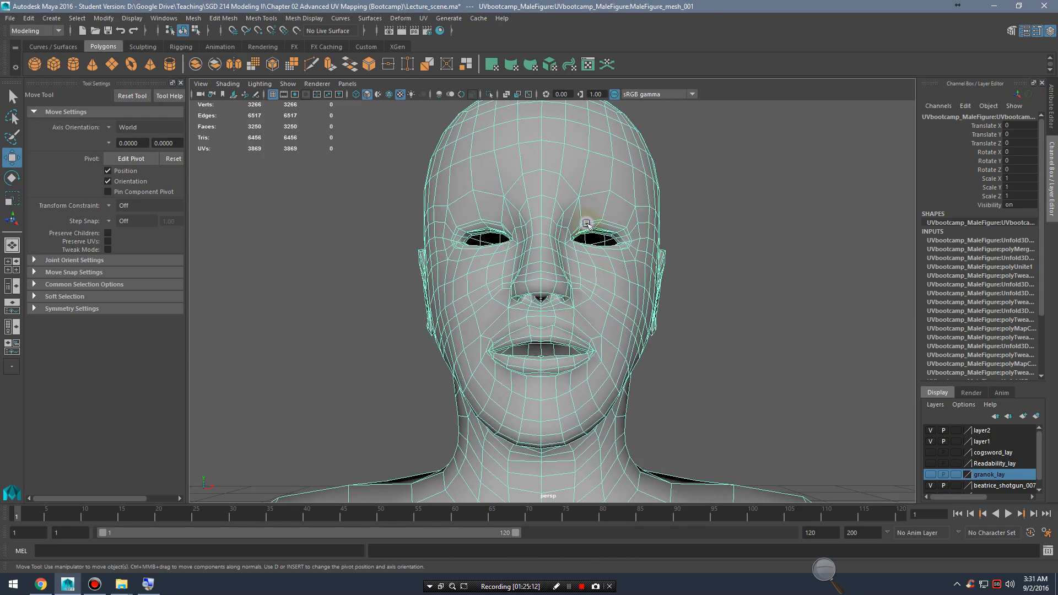
Step: Select the head's faces and reposition their UVs
right_click_drag(587, 222, 542, 247)
mouse_move(543, 247)
left_mouse_down("alt")
mouse_move(421, 253)
mouse_move(547, 243)
left_mouse_up("alt")
left_click_drag(550, 298, 543, 298, "alt")
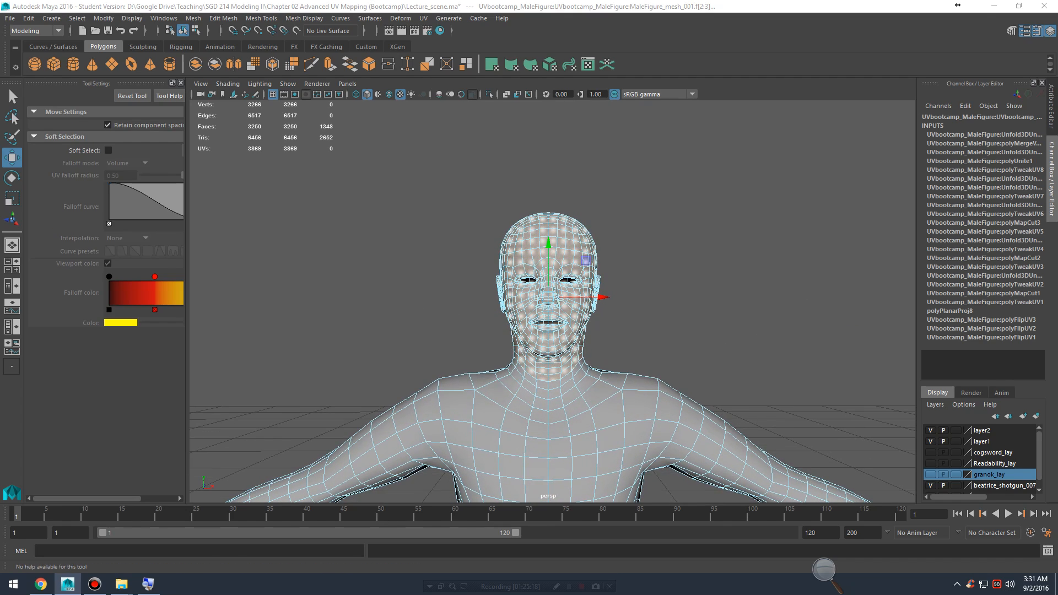
key("F8")
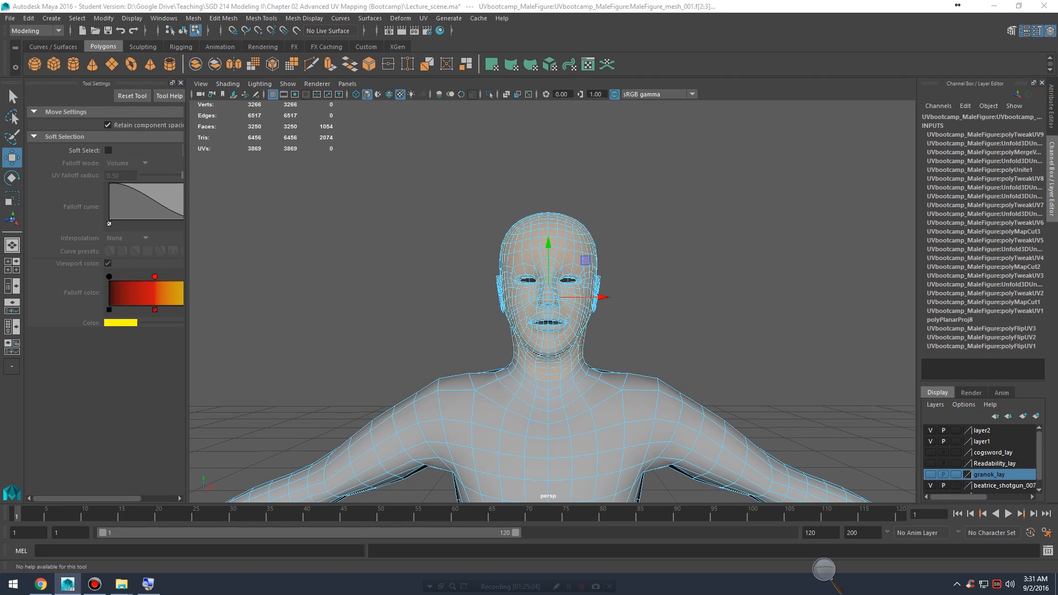
left_click_drag(643, 266, 633, 266, "alt")
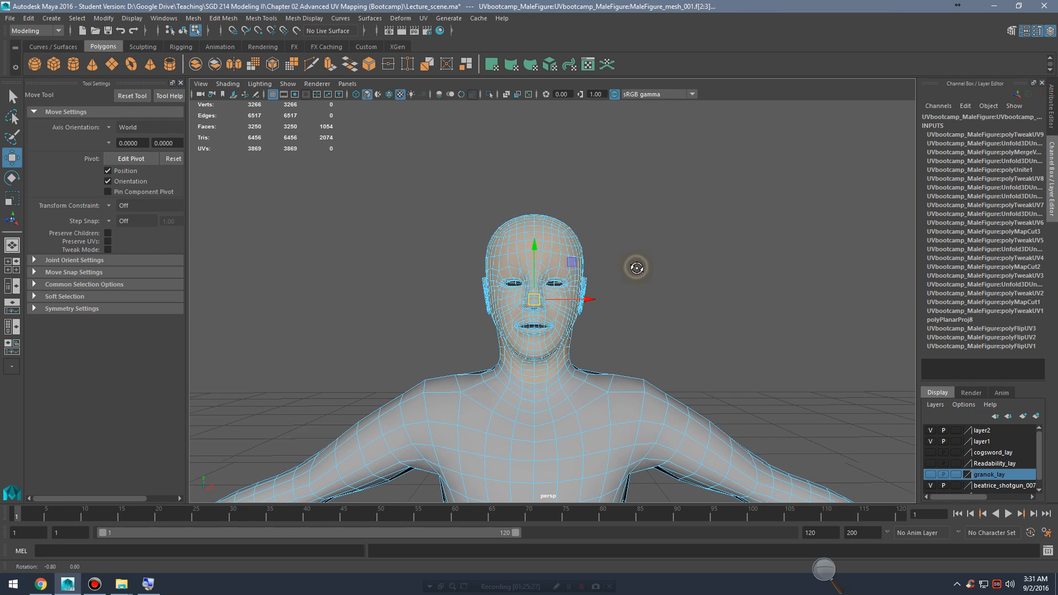
Step: Apply a camera-based UV projection to the selected head faces from the front view
left_click(423, 18)
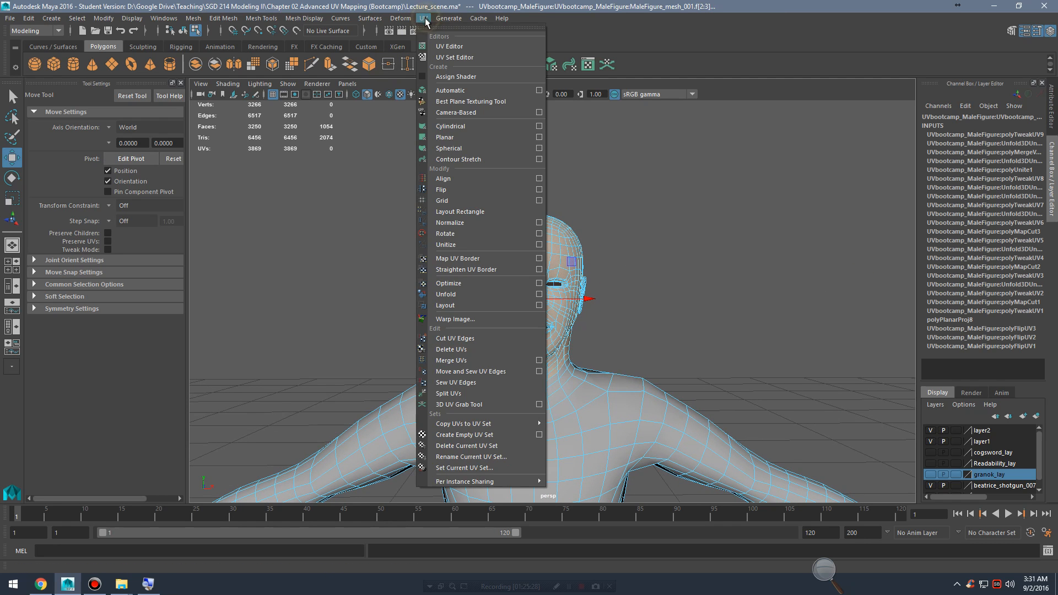
left_click(457, 113)
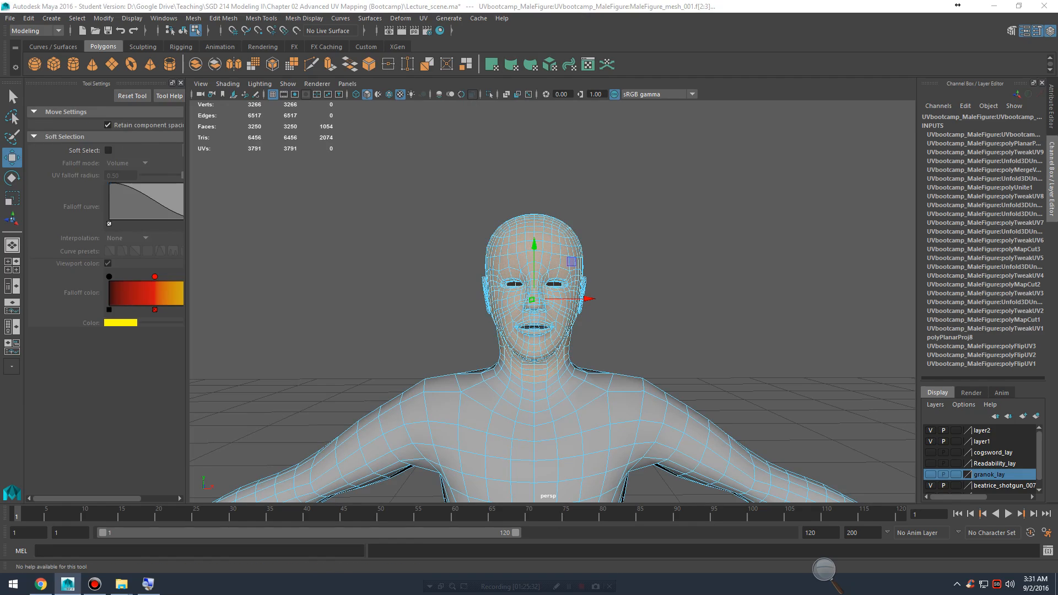
Step: Select an edge on the crown along the head's centre line, and change to UV selection
left_click_drag(668, 325, 539, 347, "alt")
right_click_drag(600, 374, 588, 349, "alt")
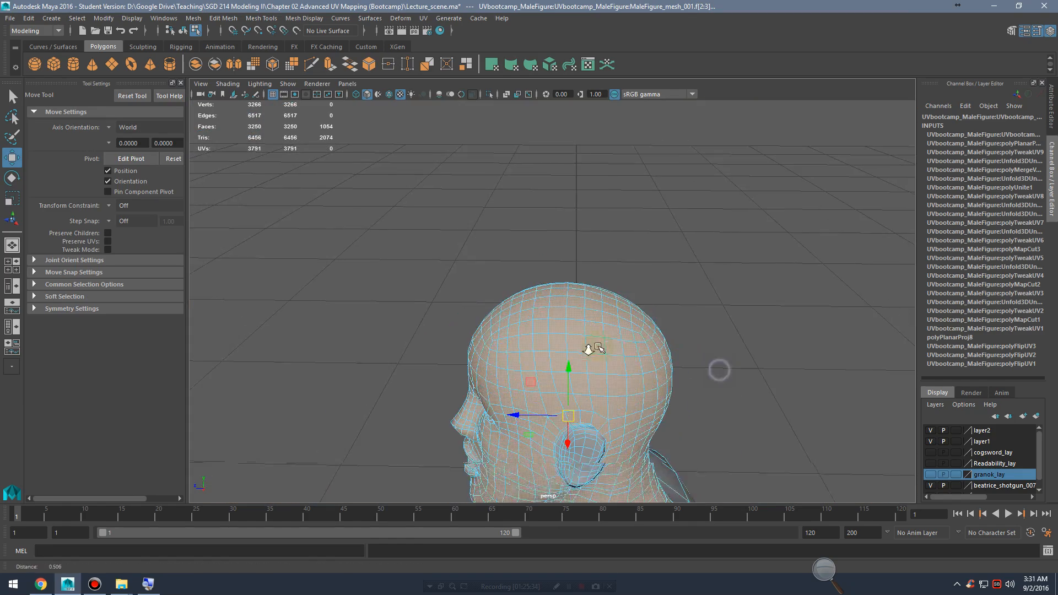
left_click_drag(588, 349, 607, 385, "alt")
right_click_drag(580, 277, 580, 255)
left_click(578, 308)
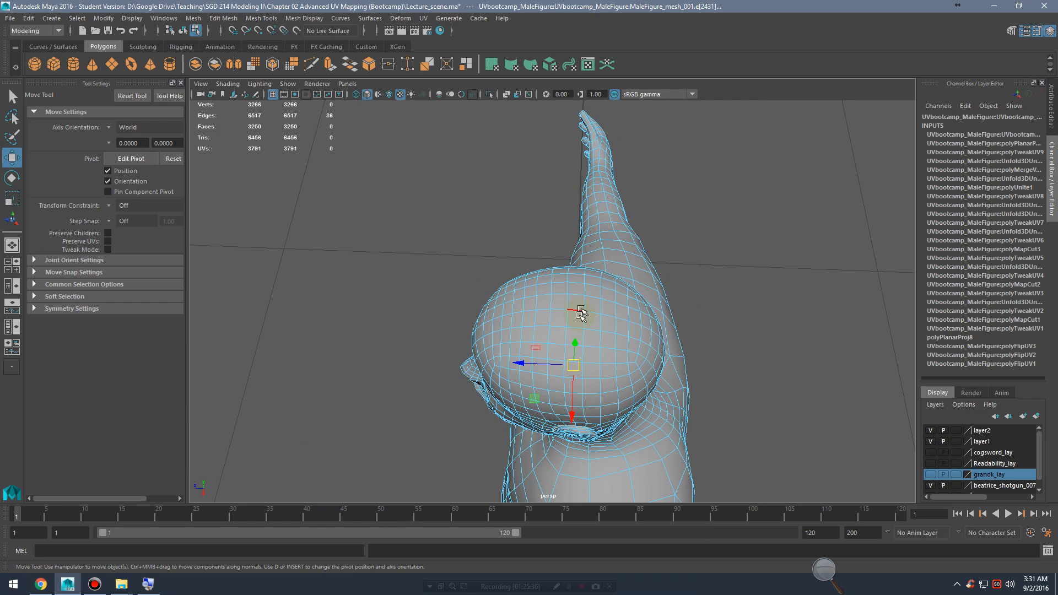
scroll(579, 308, "up", 5)
scroll(574, 306, "down", 5)
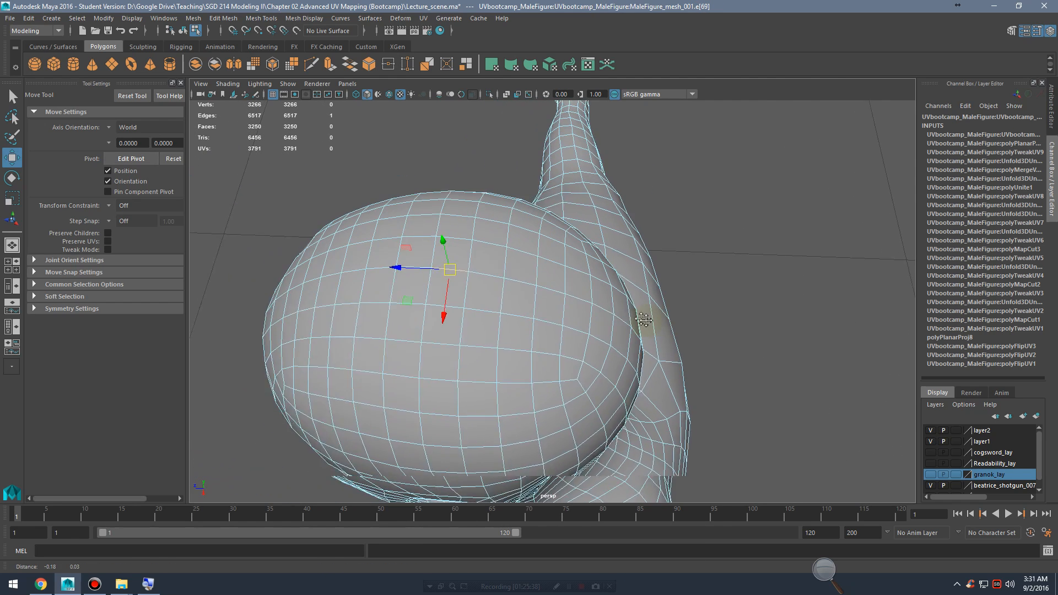
right_click_drag(533, 277, 628, 278, "ctrl")
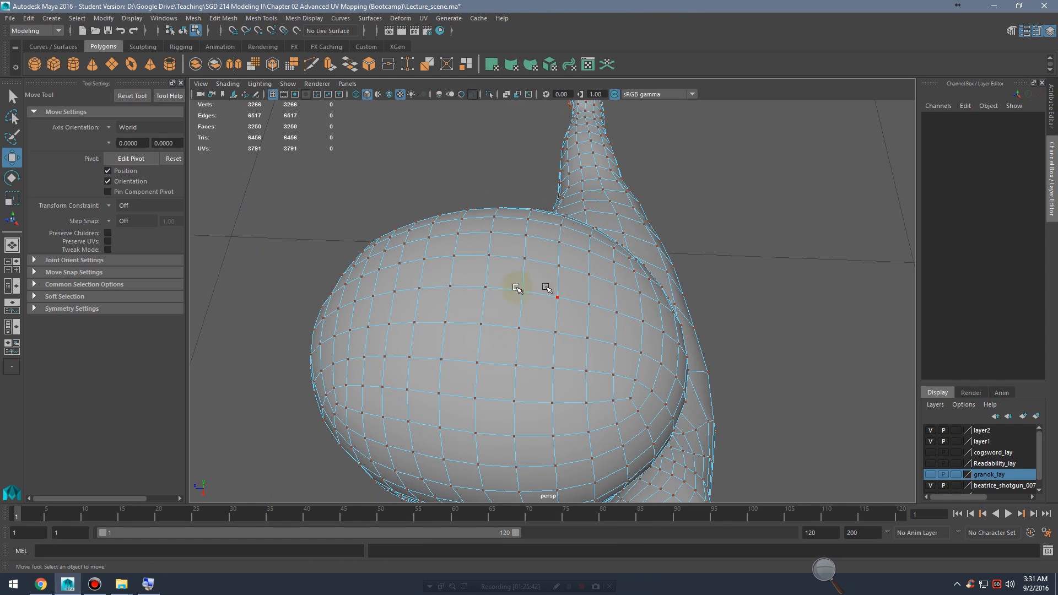
Step: Try to pick UVs one by one from the crown down the back centre line to the nape
left_click_drag(672, 354, 617, 316, "alt")
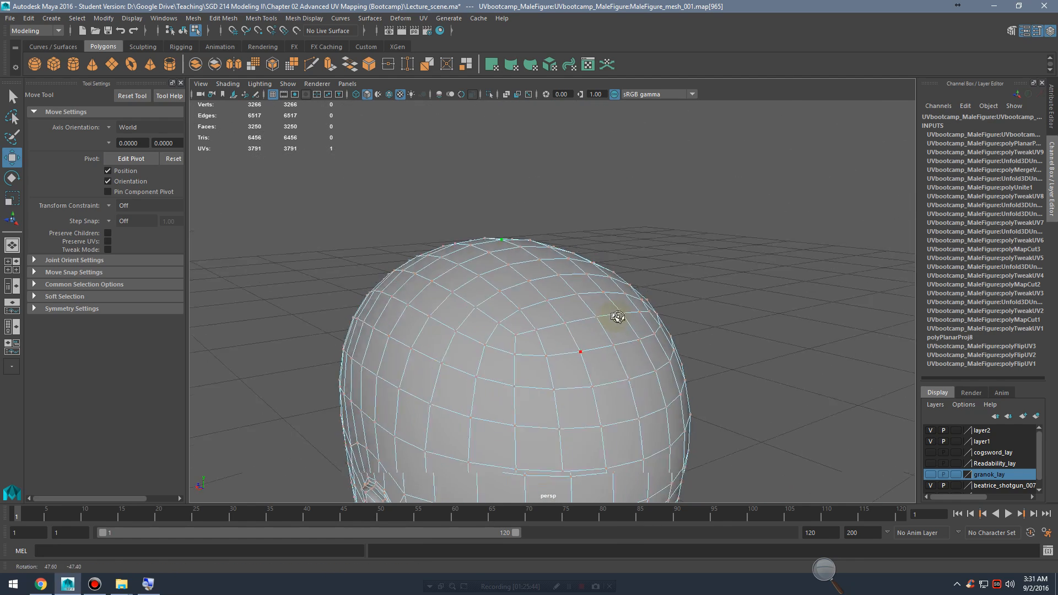
middle_click_drag(623, 407, 642, 290, "alt")
left_click(558, 318)
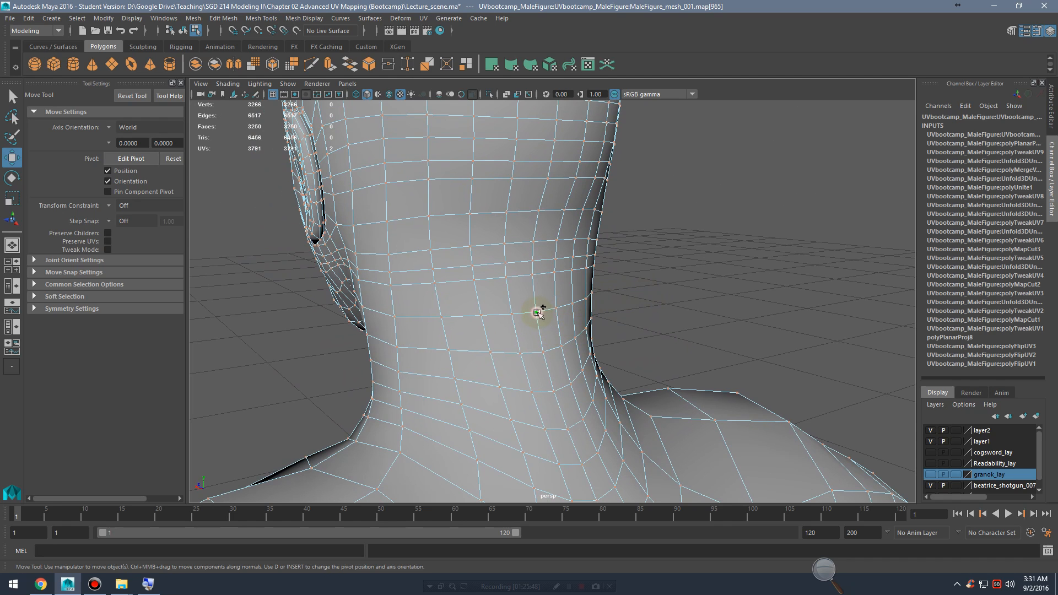
left_click(535, 312, "shift")
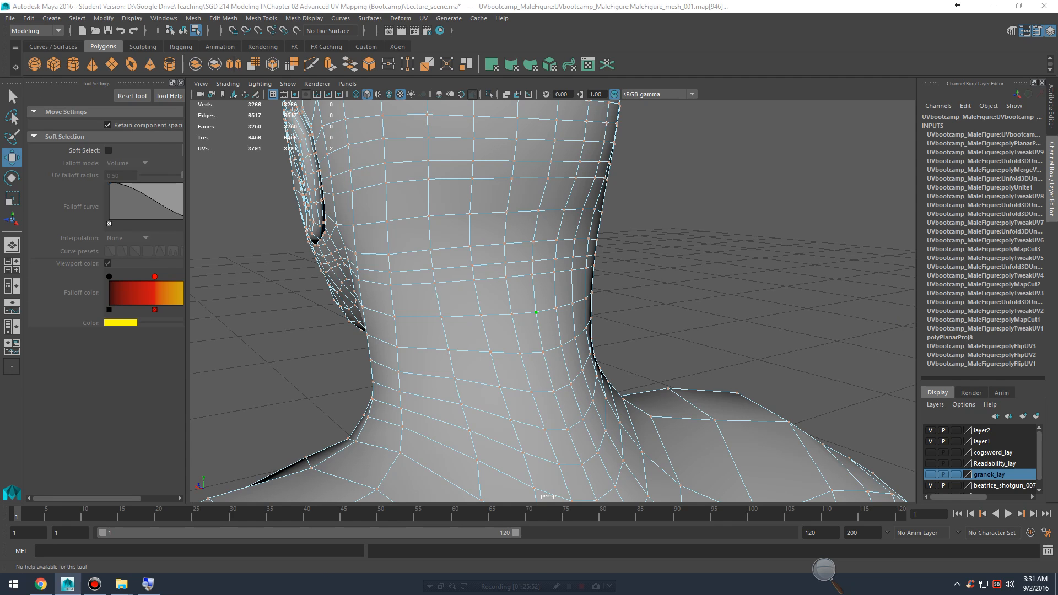
left_click(543, 351, "shift")
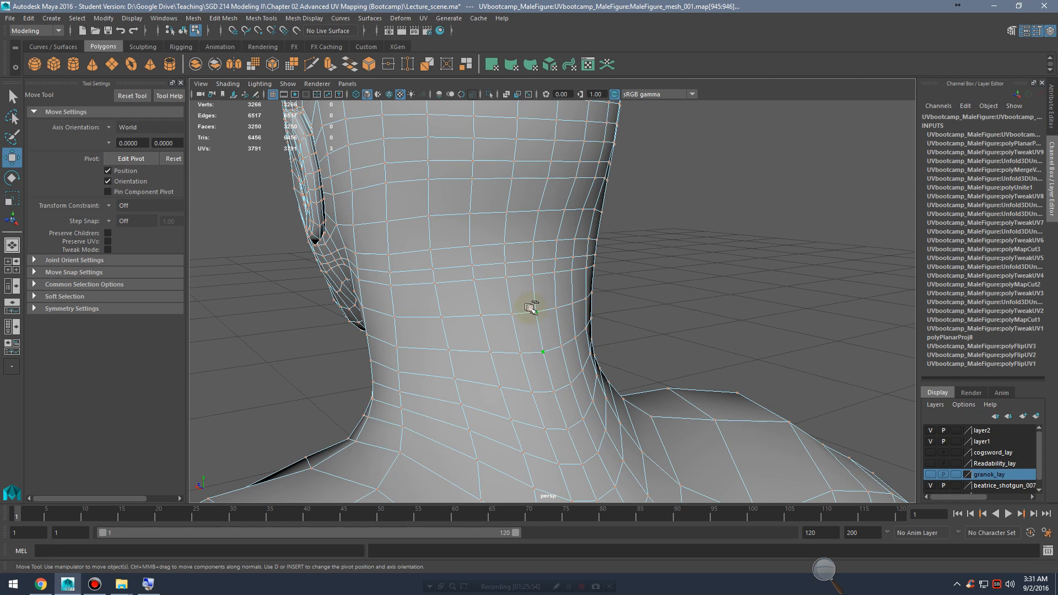
left_click(554, 392, "shift")
left_click_drag(523, 335, 560, 367)
middle_click_drag(613, 457, 592, 322, "alt")
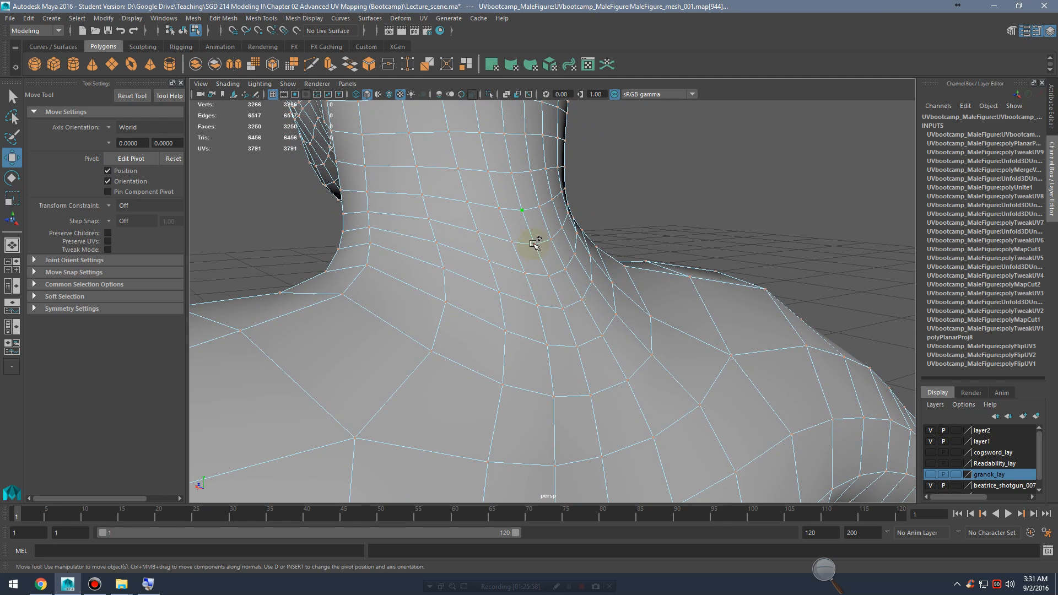
left_click(534, 244)
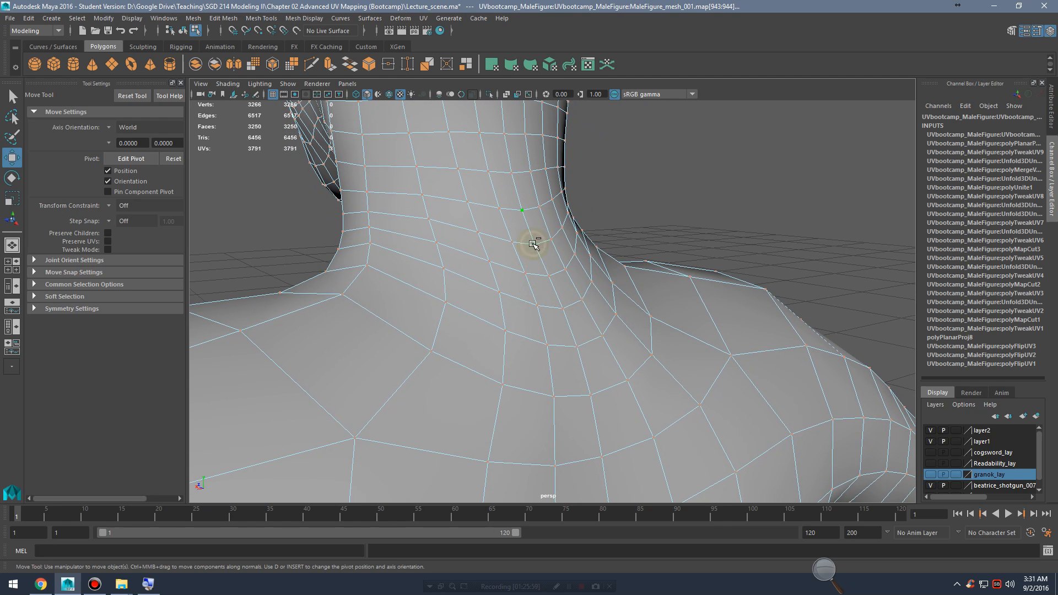
left_click(550, 277, "shift")
left_click_drag(506, 212, 554, 251, "ctrl")
left_click(563, 307, "shift")
key("ctrl+z")
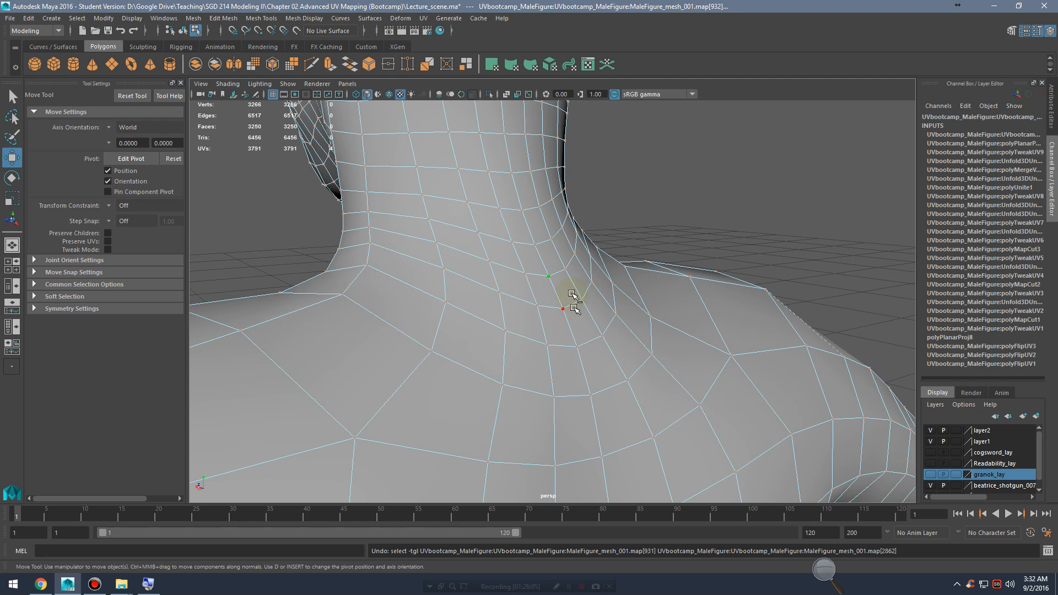
Step: Use the Select Shortest Edge Path tool to select the centre edges from the crown UV down to the nape
right_click_drag(739, 314, 499, 321, "alt")
middle_click_drag(562, 284, 569, 335, "alt")
right_click_drag(569, 336, 626, 350, "alt")
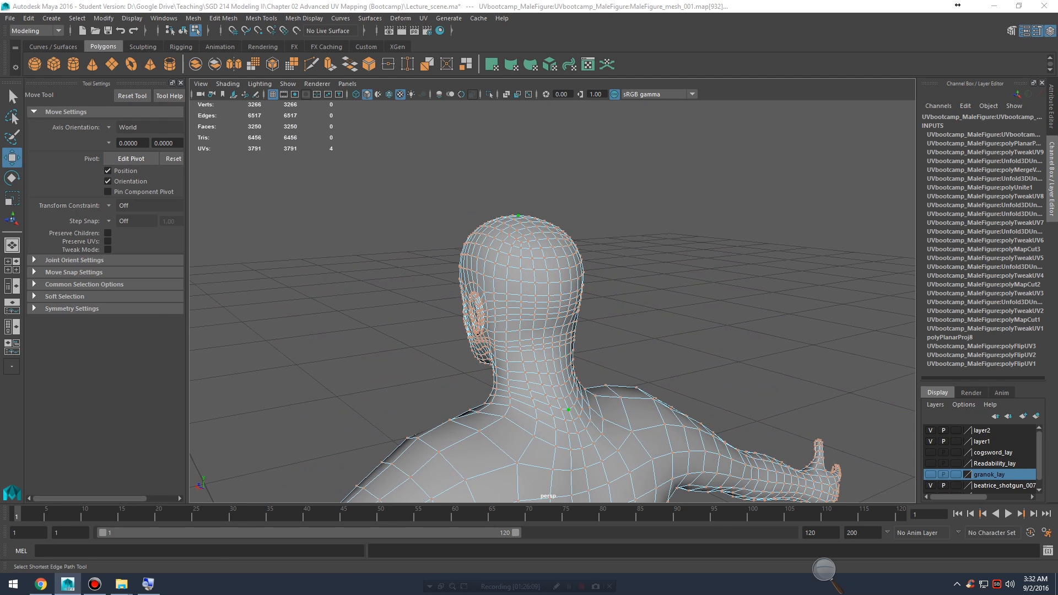
left_click_drag(581, 244, 556, 281, "alt")
middle_click_drag(540, 243, 549, 289, "alt")
right_click_drag(546, 272, 705, 303, "alt")
right_click_drag(560, 229, 391, 271, "alt")
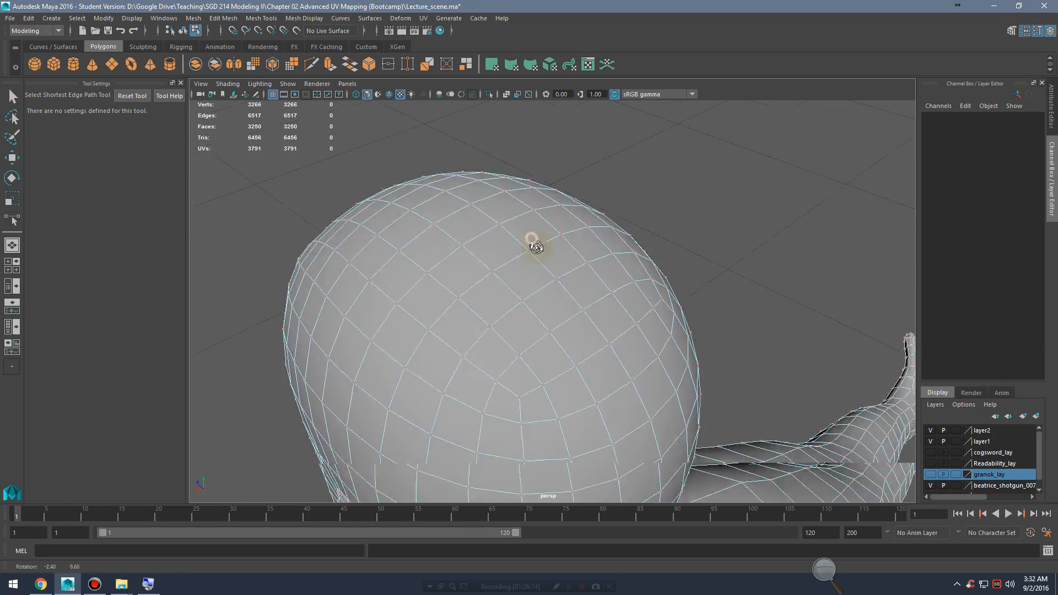
left_click_drag(533, 243, 529, 312, "alt")
left_click(469, 281)
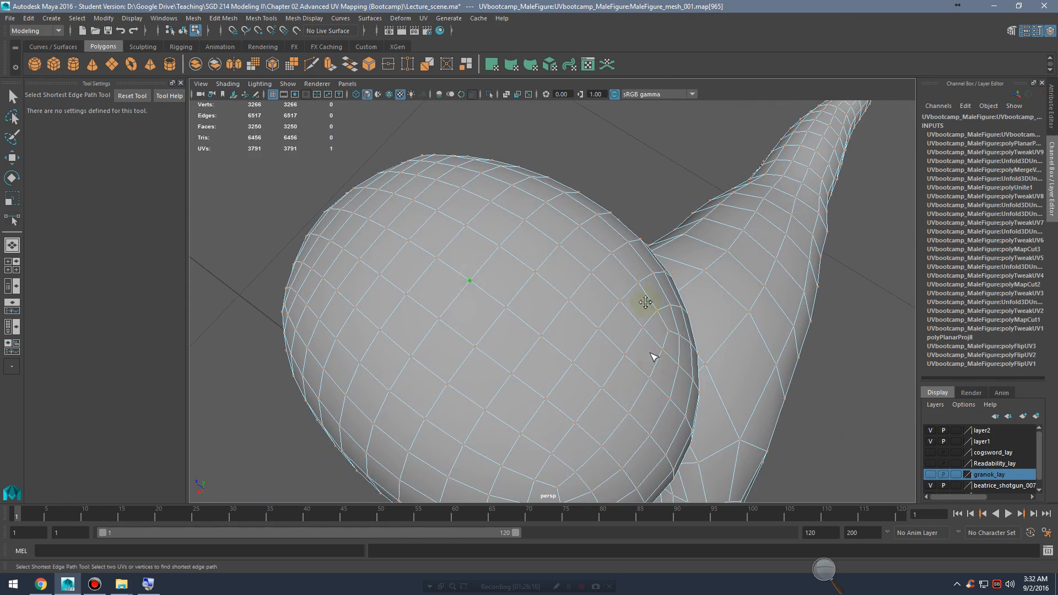
left_click_drag(652, 354, 694, 289, "alt")
middle_click_drag(695, 289, 634, 256, "alt")
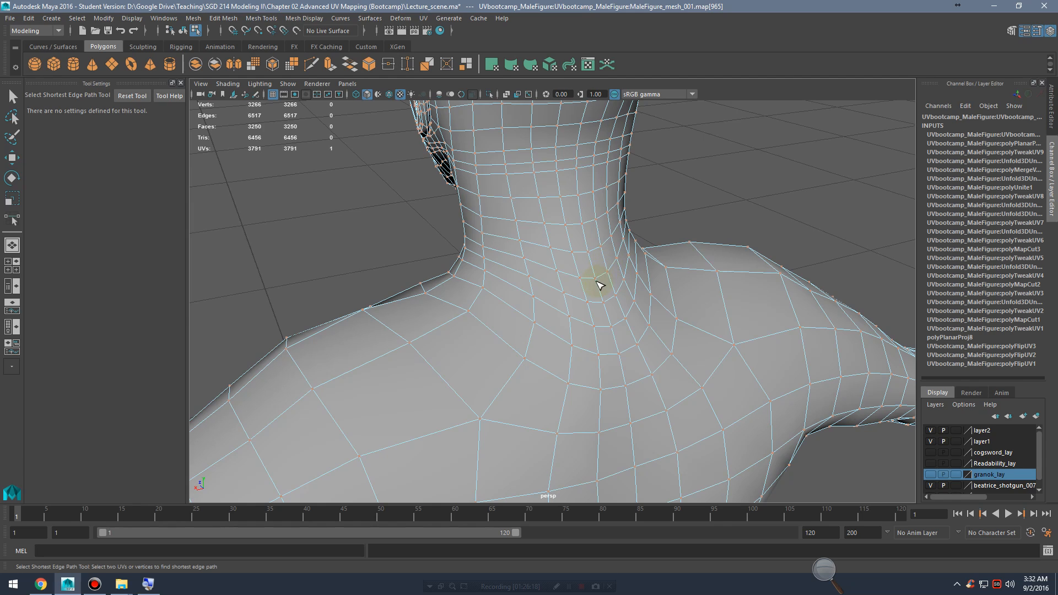
left_click(598, 283)
Step: Cut the UVs along the selected centre edge path down the back of the head
right_click_drag(677, 286, 697, 315, "alt")
left_click_drag(697, 314, 913, 308, "alt")
left_click_drag(502, 309, 514, 312, "alt")
right_click_drag(510, 277, 511, 248)
left_click_drag(635, 281, 612, 292, "alt")
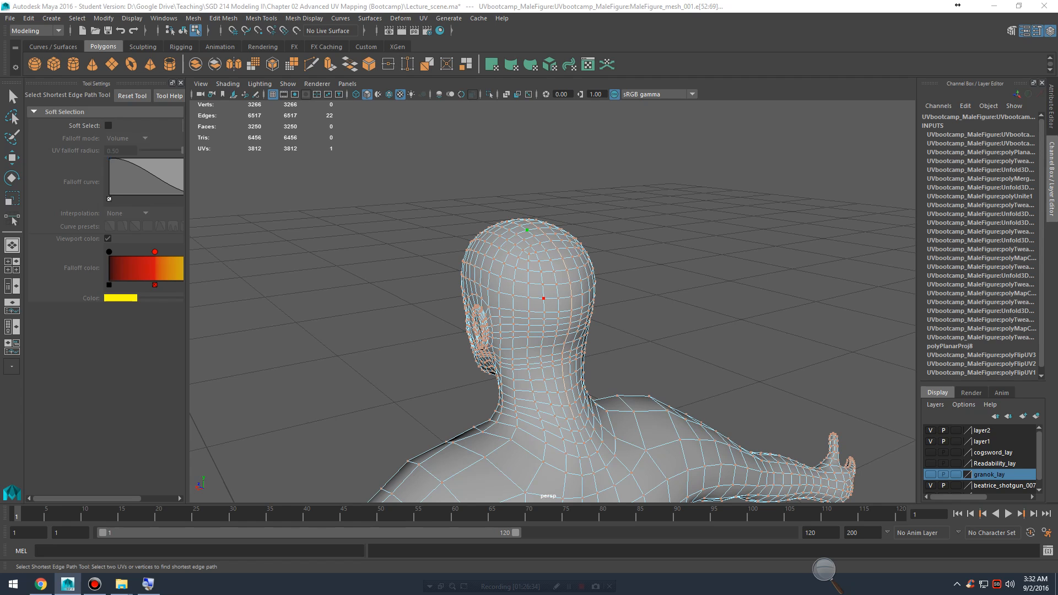
Step: Select all UVs of the head shell and adjust the shell's rotation and position
key("q")
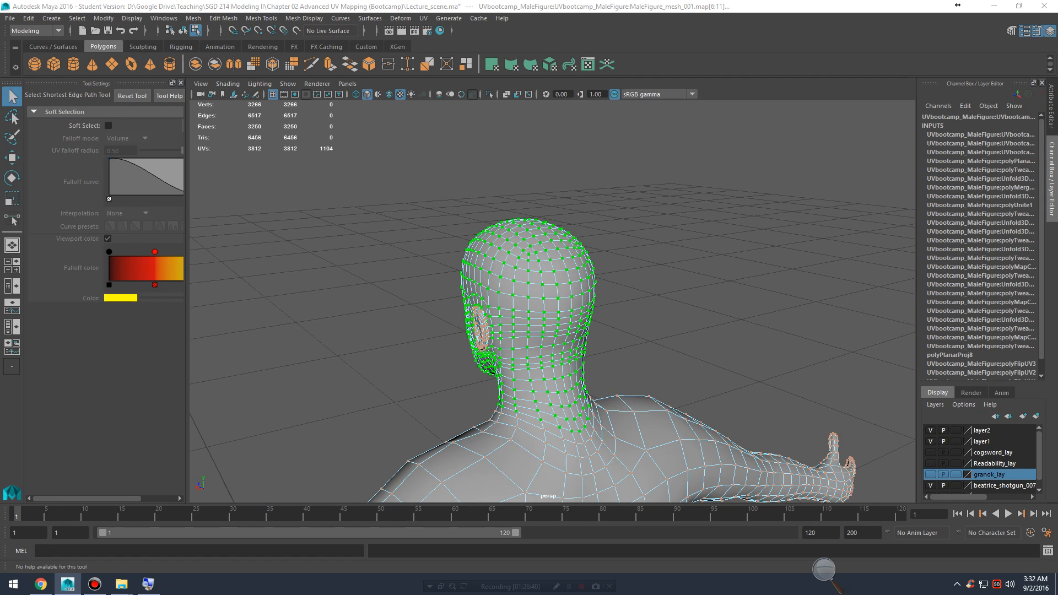
key("e")
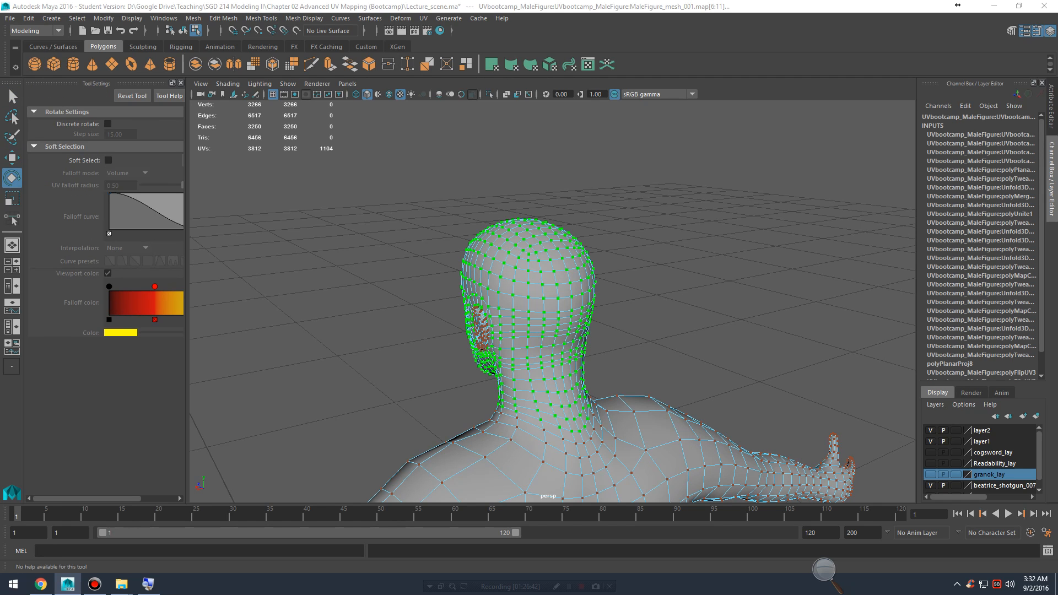
key("w")
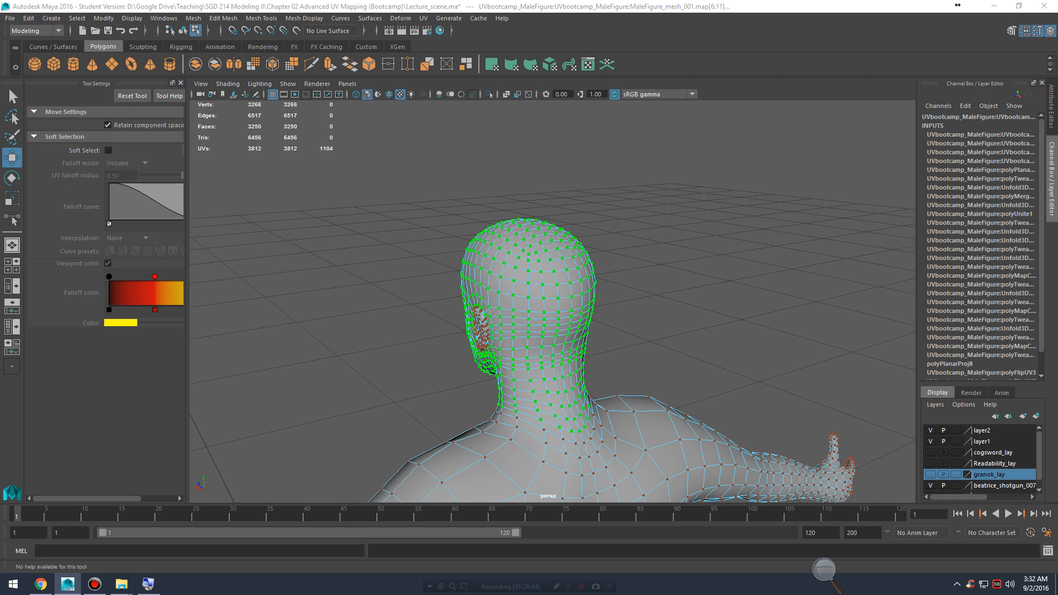
Step: Extend the UV cut down the back centre line to the head shell's border at the base of the neck
key("F10")
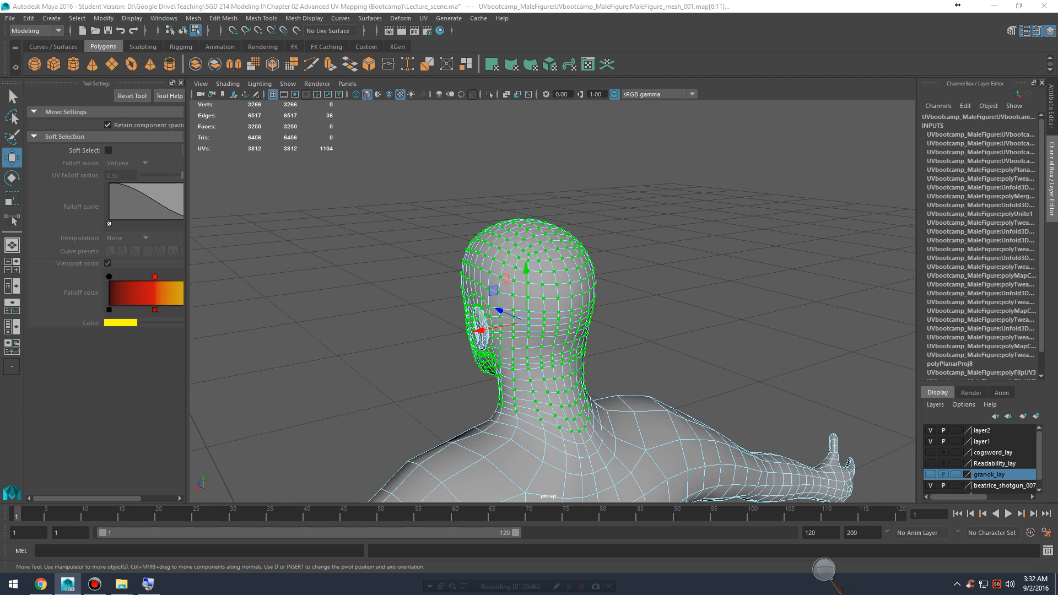
left_click(576, 425)
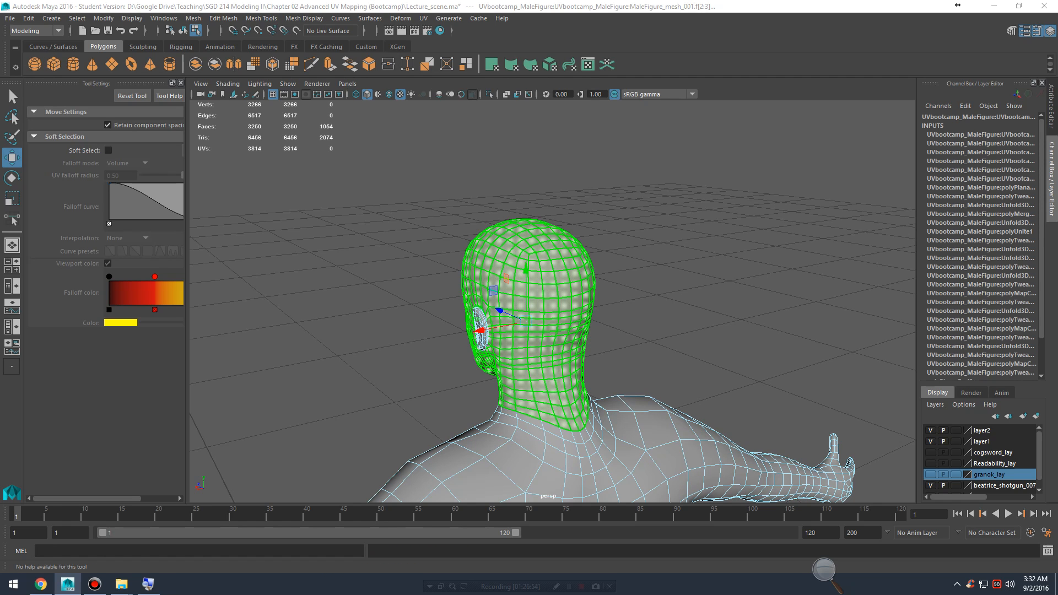
Step: Adjust the rotation and scale of the head's UV shell and reselect its UVs for moving
key("e")
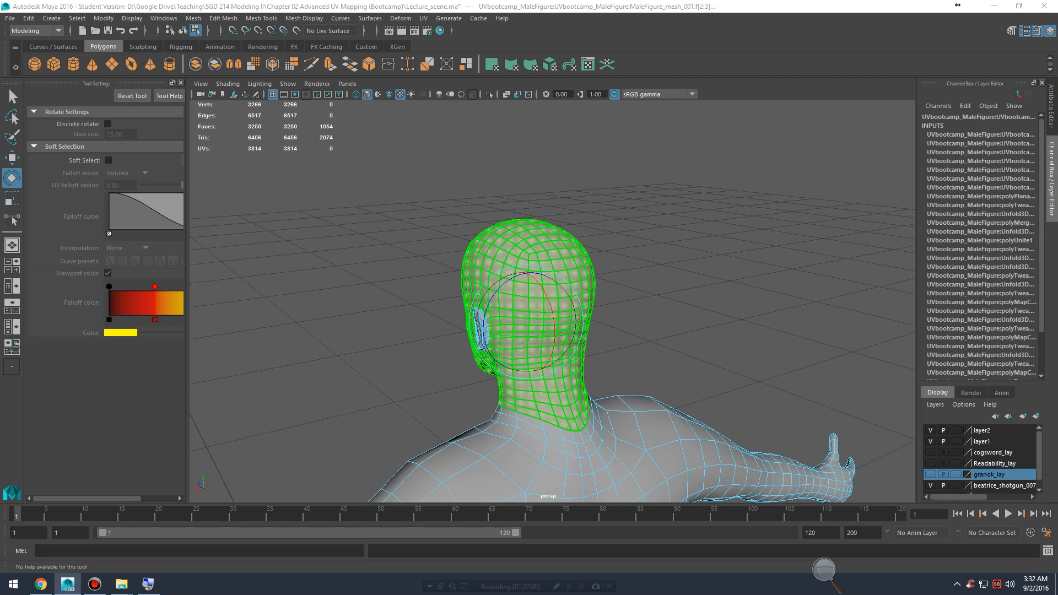
left_click_drag(468, 357, 689, 331, "alt")
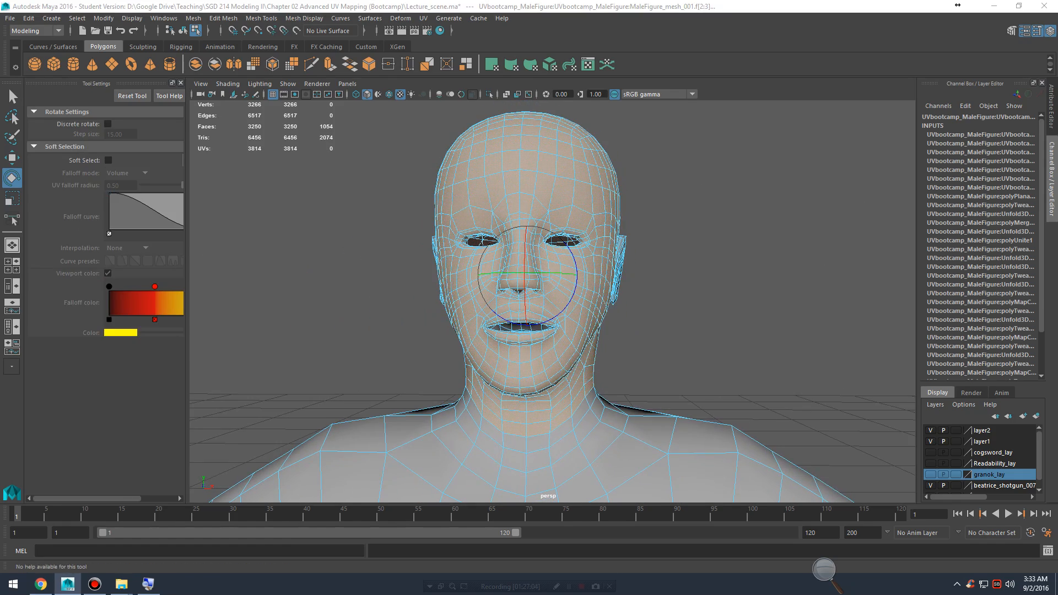
left_click_drag(779, 225, 541, 371, "alt")
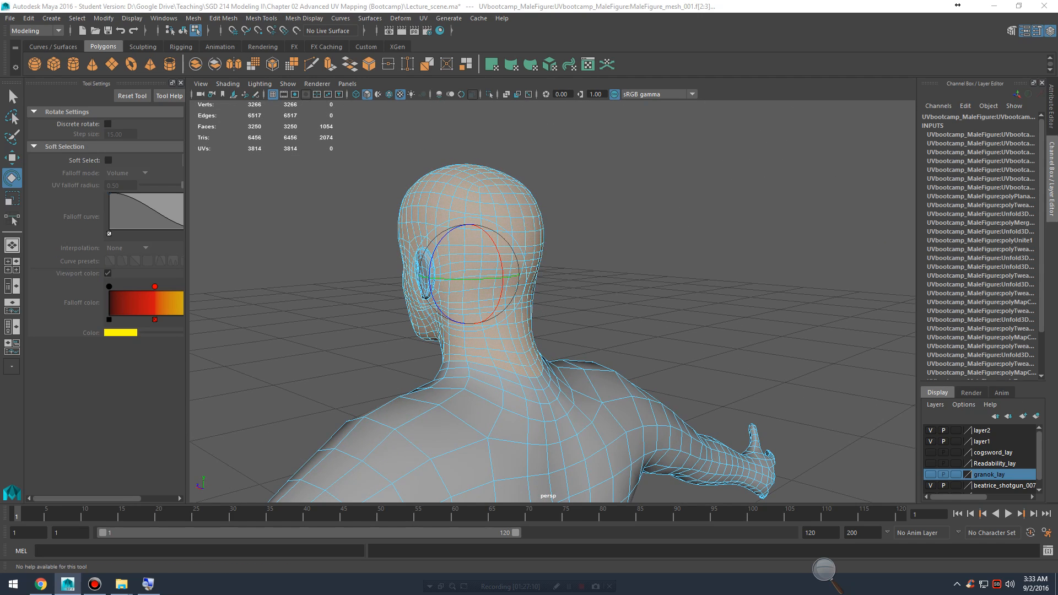
key("r")
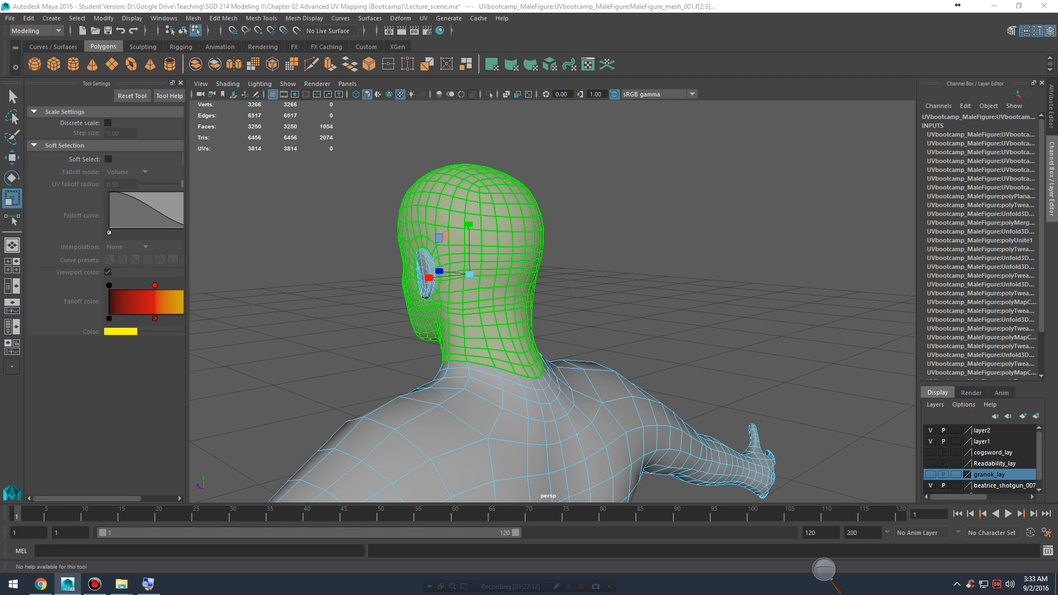
key("ctrl+z")
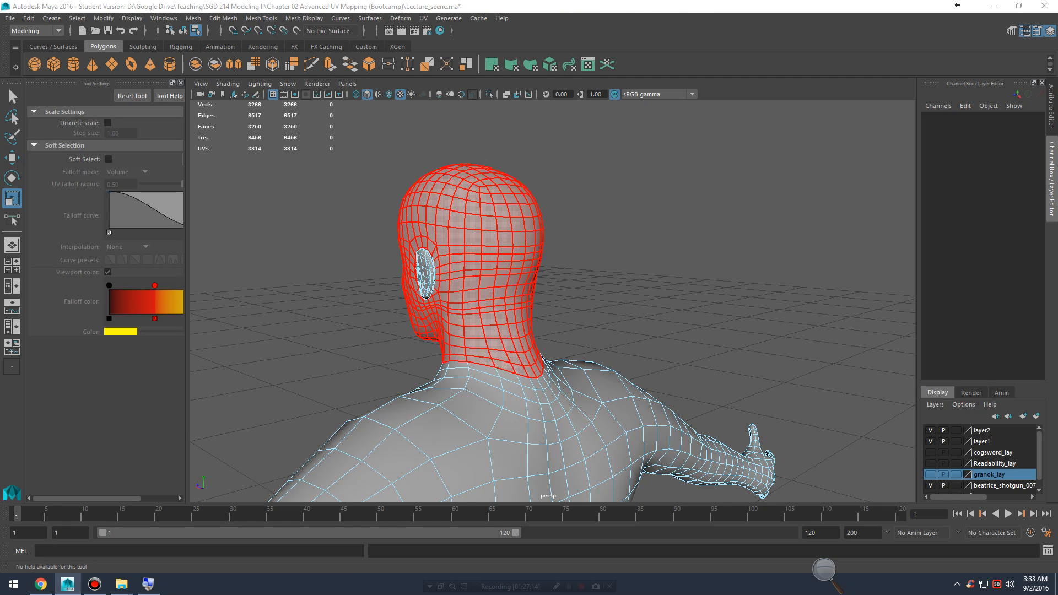
key("F12")
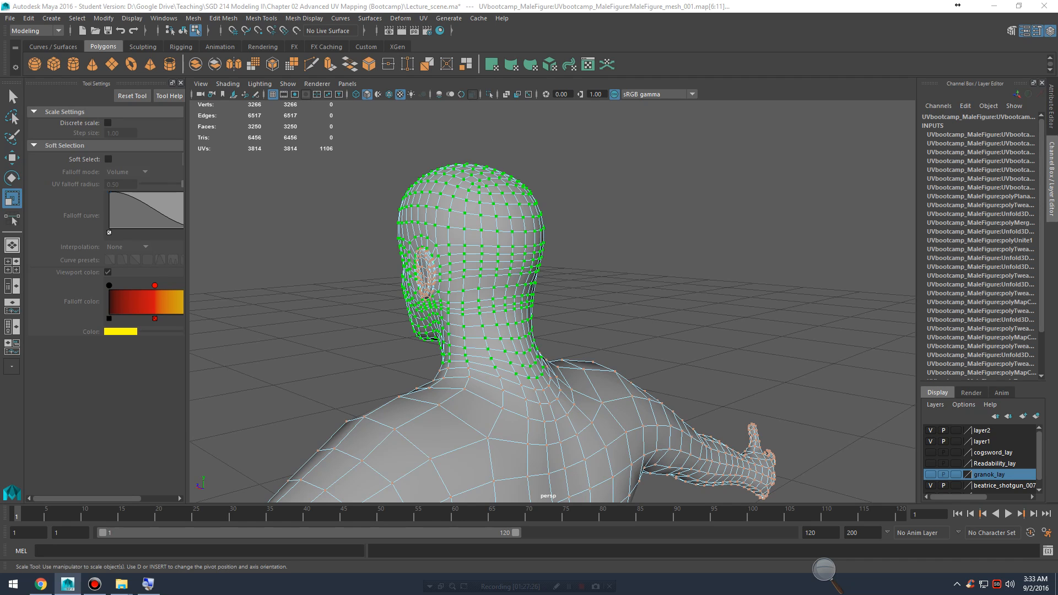
key("w")
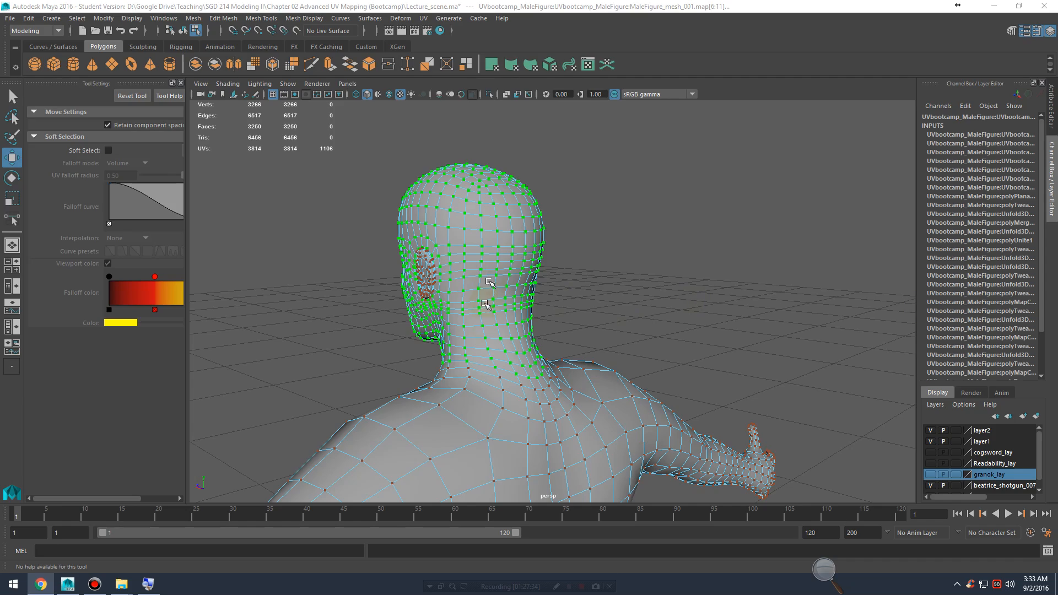
Step: Select all faces of the figure's left hand, from the fingertips back to the wrist
left_click_drag(572, 378, 751, 303, "alt")
right_click_drag(751, 303, 637, 341, "alt")
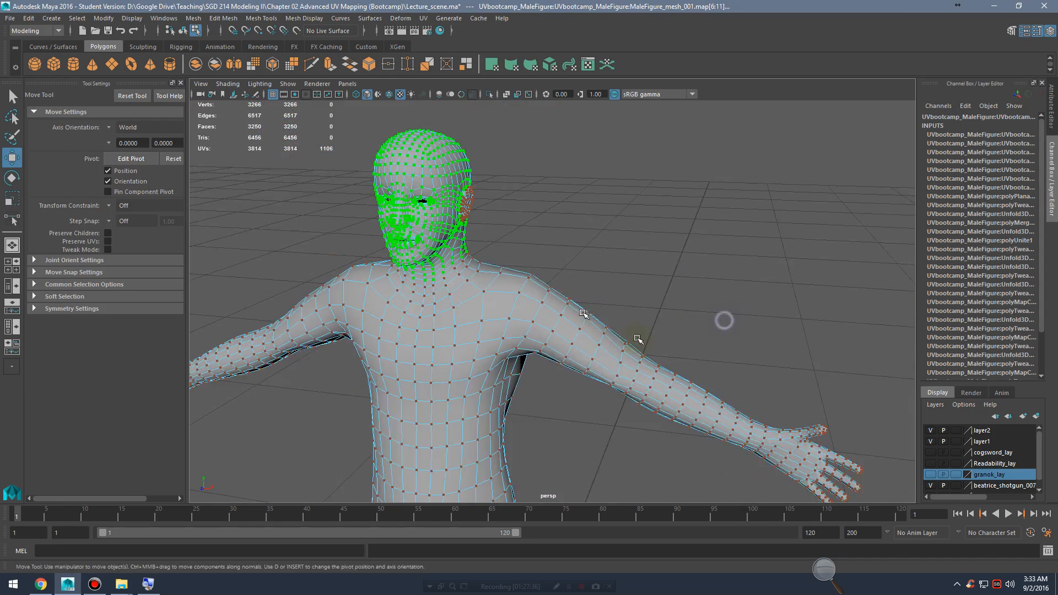
middle_click_drag(638, 340, 586, 298, "alt")
left_click_drag(586, 297, 545, 296, "alt")
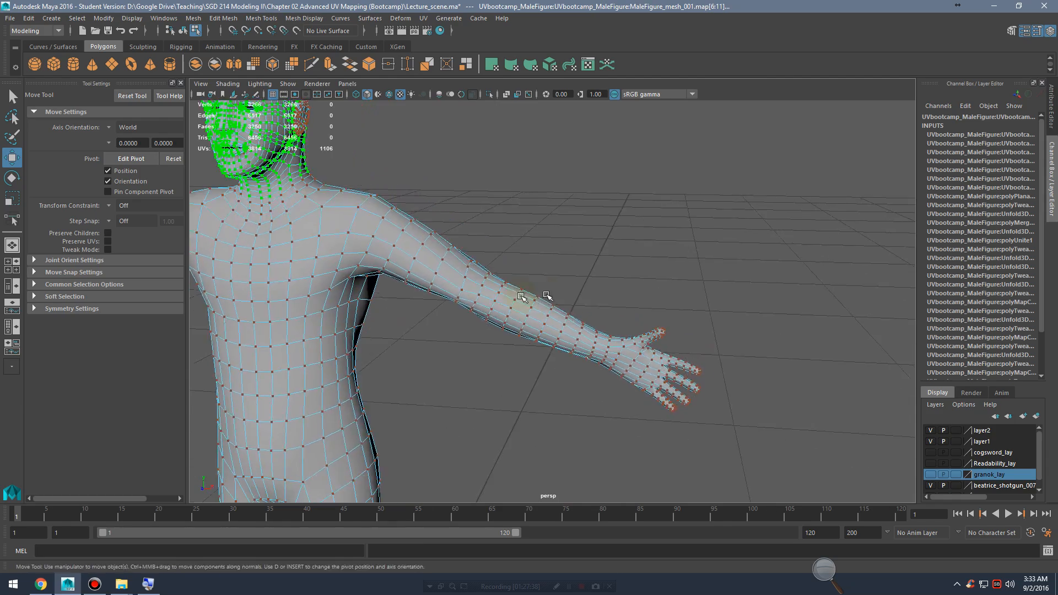
right_click_drag(546, 295, 704, 333, "alt")
left_click_drag(699, 329, 709, 300, "alt")
right_click_drag(709, 300, 638, 342, "alt")
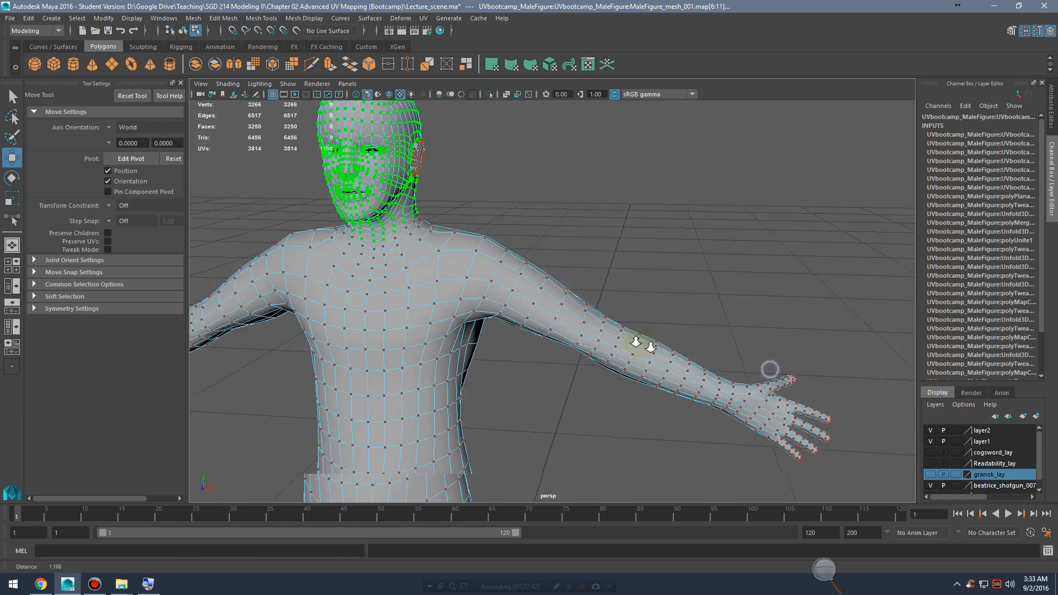
left_click_drag(637, 342, 610, 300, "alt")
right_click_drag(610, 300, 716, 336, "alt")
left_click_drag(716, 337, 626, 292, "alt")
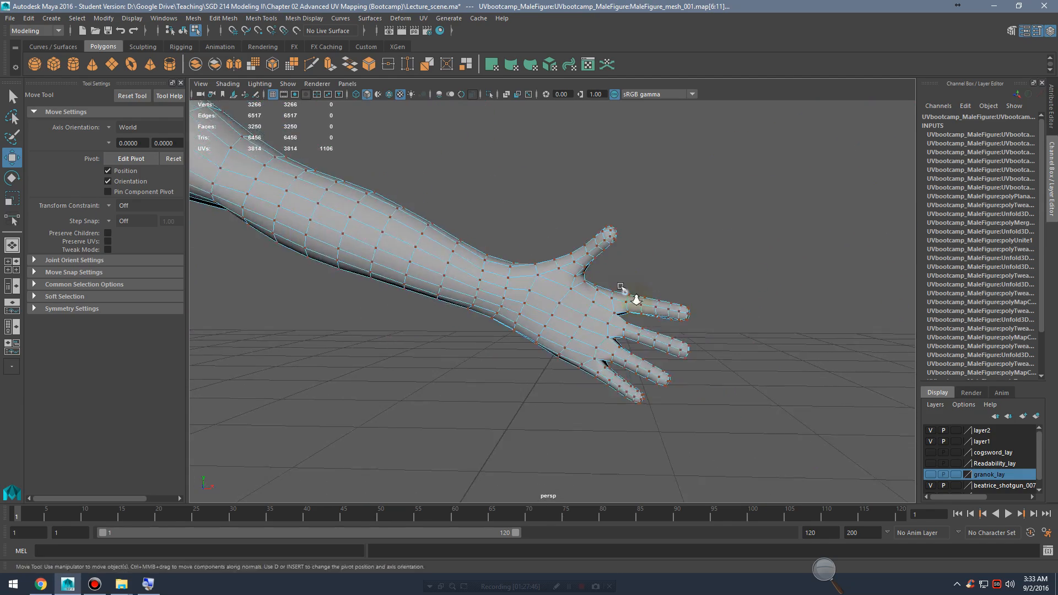
mouse_move(626, 292)
right_mouse_down("alt")
mouse_move(617, 300)
mouse_move(627, 299)
right_mouse_up("alt")
left_click_drag(627, 298, 627, 263, "alt")
right_click_drag(628, 262, 626, 287)
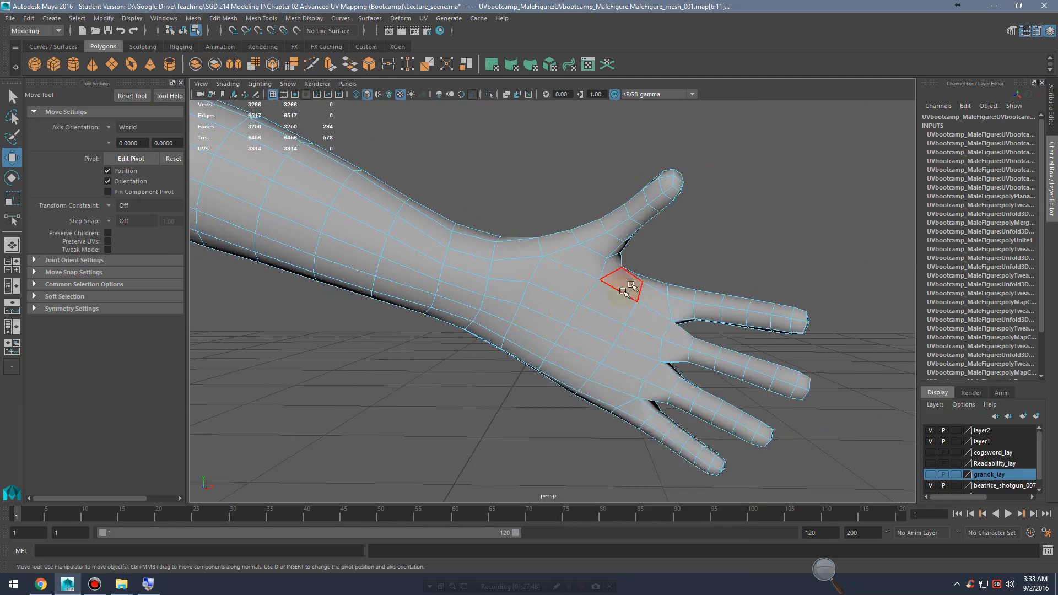
left_click_drag(626, 286, 631, 293, "alt")
left_click_drag(558, 176, 860, 471)
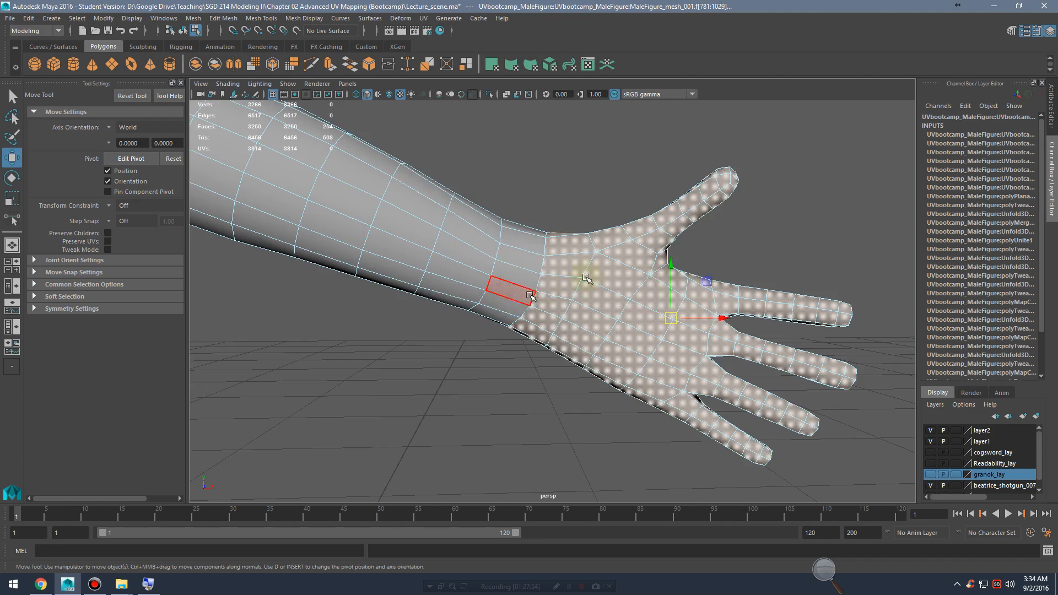
Step: Check the hand face selection and apply a Camera-Based UV projection to it from a view facing the hand
left_click_drag(577, 276, 485, 307, "alt")
left_click_drag(696, 347, 661, 331, "alt")
middle_click_drag(695, 342, 669, 328, "alt")
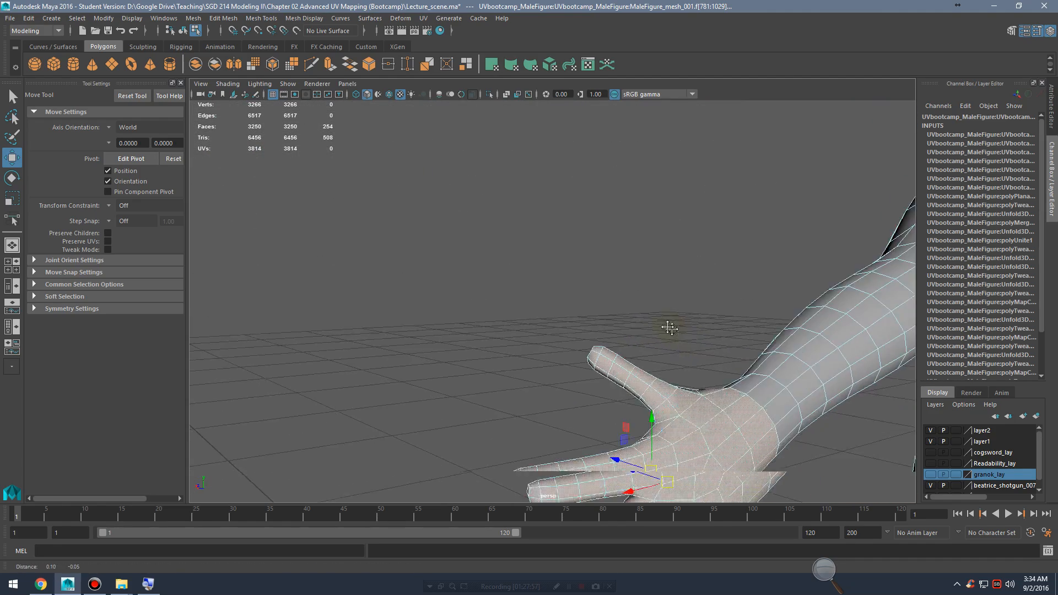
left_click_drag(669, 328, 500, 258, "alt")
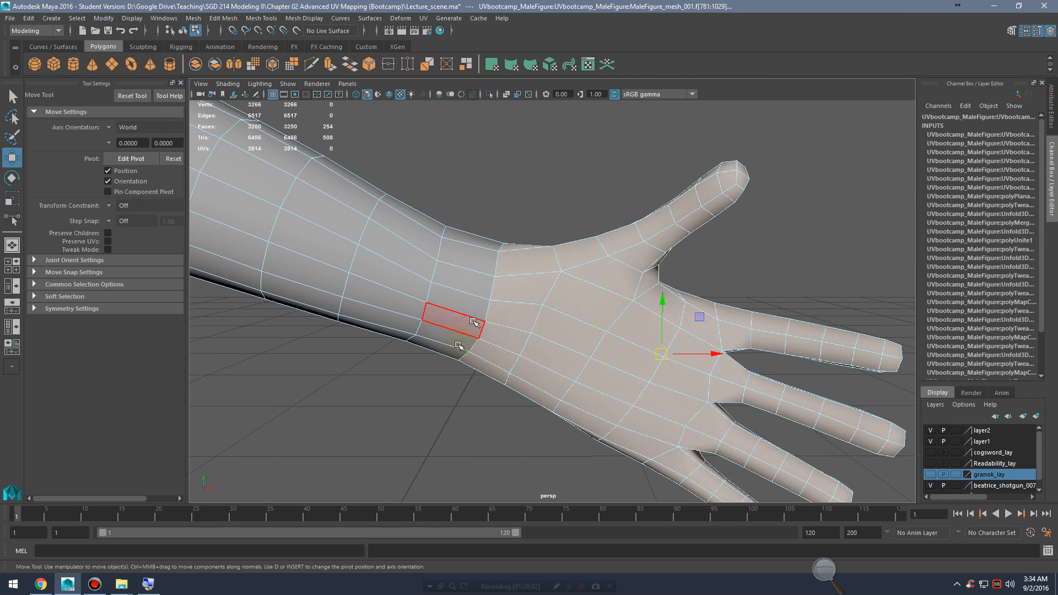
left_click_drag(452, 360, 655, 225, "alt")
left_click(423, 18)
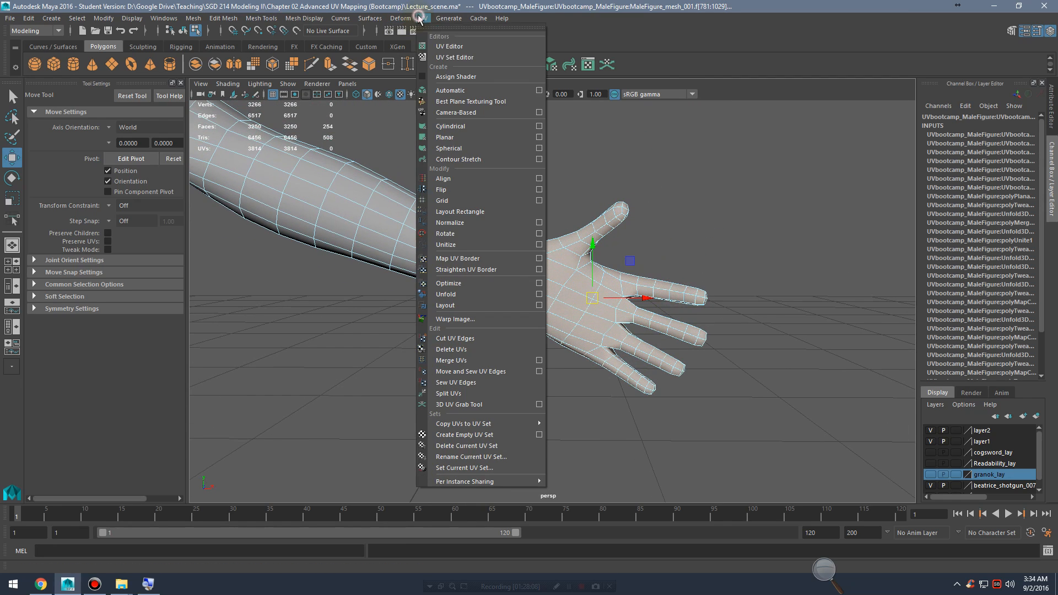
left_click(446, 107)
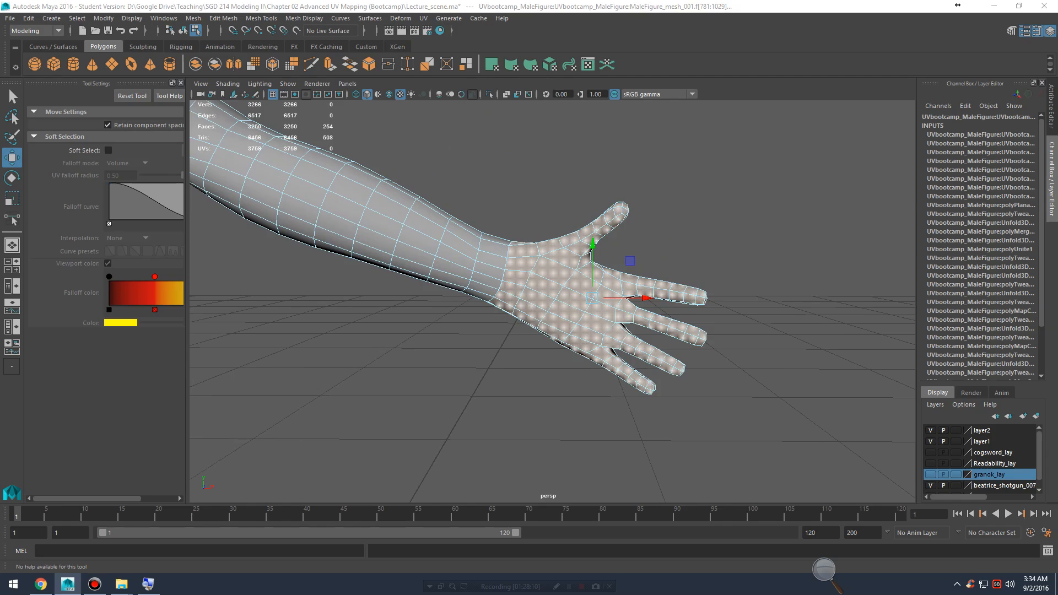
Step: Pick the UVs on both sides of the wrist to check where the projected hand shell's border lies
left_click_drag(720, 342, 681, 366, "alt")
scroll(681, 366, "up", 5)
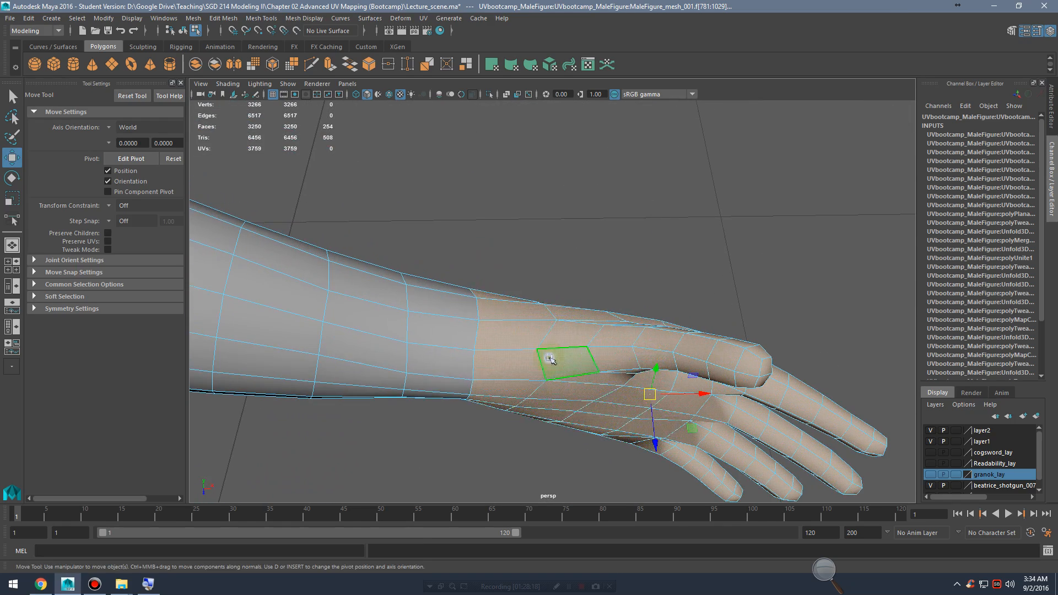
right_click_drag(548, 259, 544, 237)
left_click(517, 348)
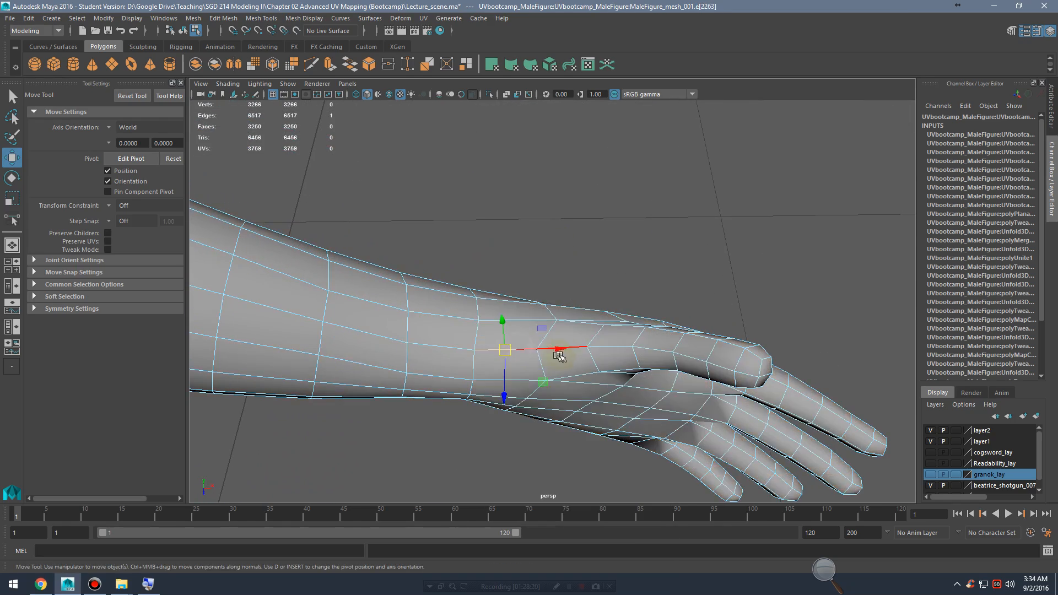
right_click_drag(540, 277, 585, 277)
left_click(475, 348)
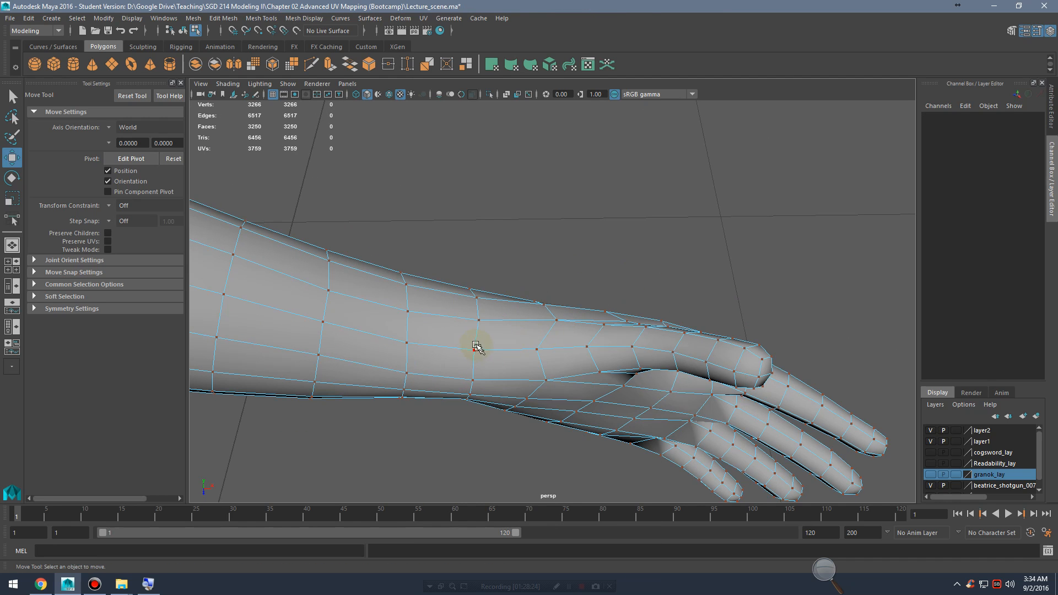
mouse_move(491, 349)
left_mouse_down("alt")
mouse_move(537, 372)
mouse_move(609, 306)
mouse_move(606, 347)
mouse_move(507, 339)
left_mouse_up("alt")
left_click(579, 348, "shift")
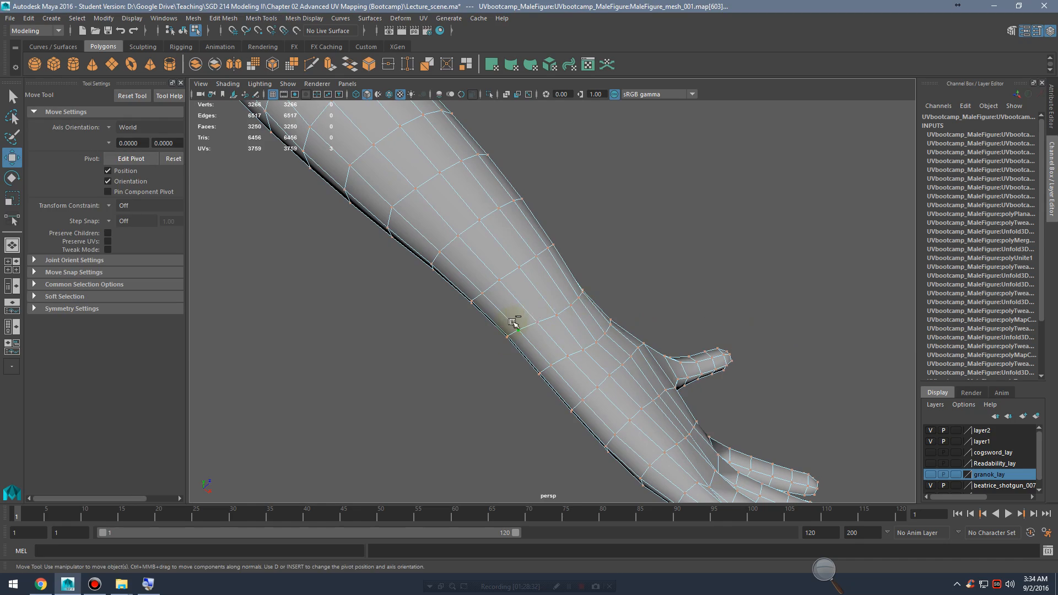
left_click_drag(515, 324, 550, 300, "alt")
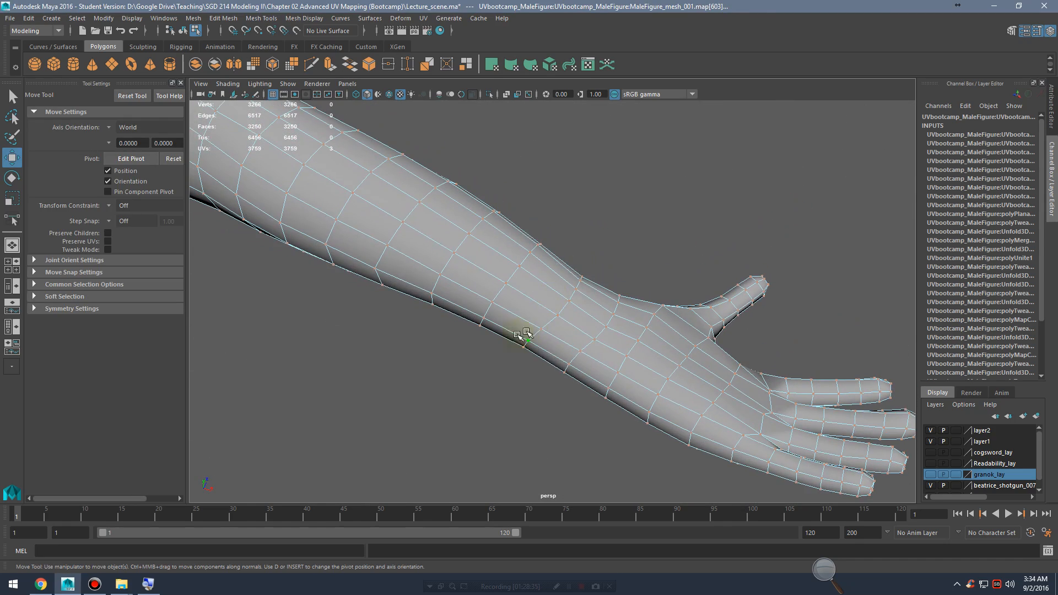
left_click(568, 363, "shift")
left_click_drag(771, 280, 697, 340, "alt")
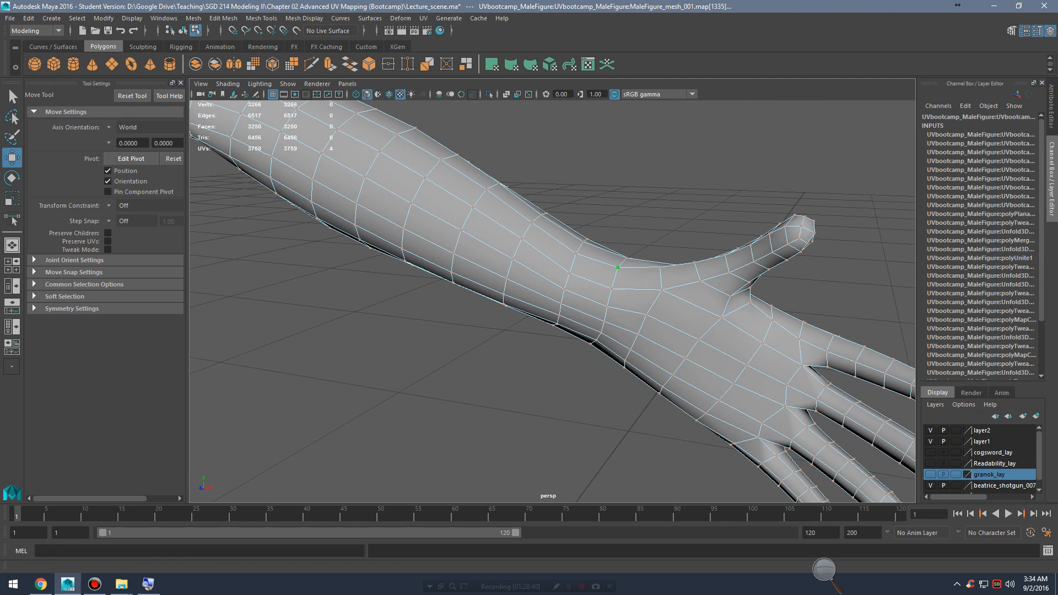
Step: Bring up the UV Editor, examine the head's UV shell and place the window beside the hand in the viewport
left_click_drag(1057, 110, 499, 93)
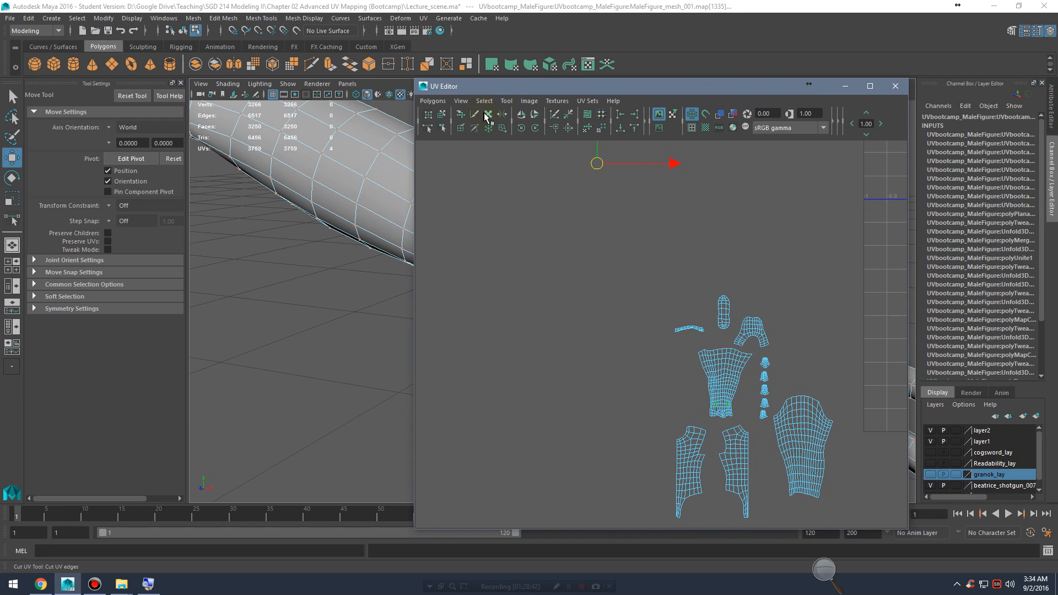
left_click_drag(583, 88, 442, 73)
scroll(561, 257, "down", 5)
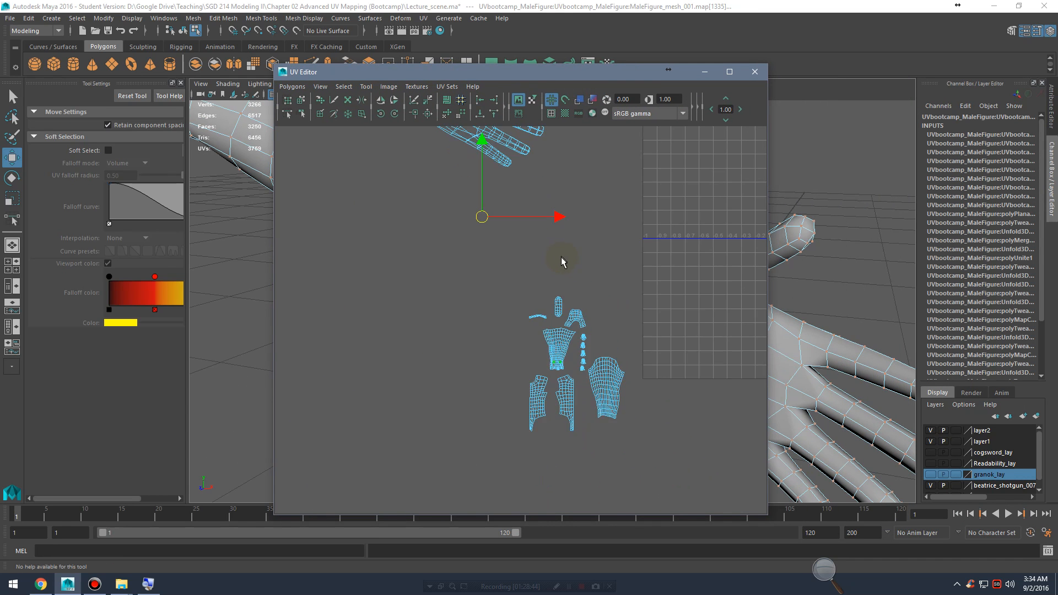
middle_click_drag(622, 207, 475, 402, "alt")
right_click_drag(633, 328, 419, 298, "alt")
middle_click_drag(517, 276, 496, 354, "alt")
right_click_drag(466, 330, 557, 282, "alt")
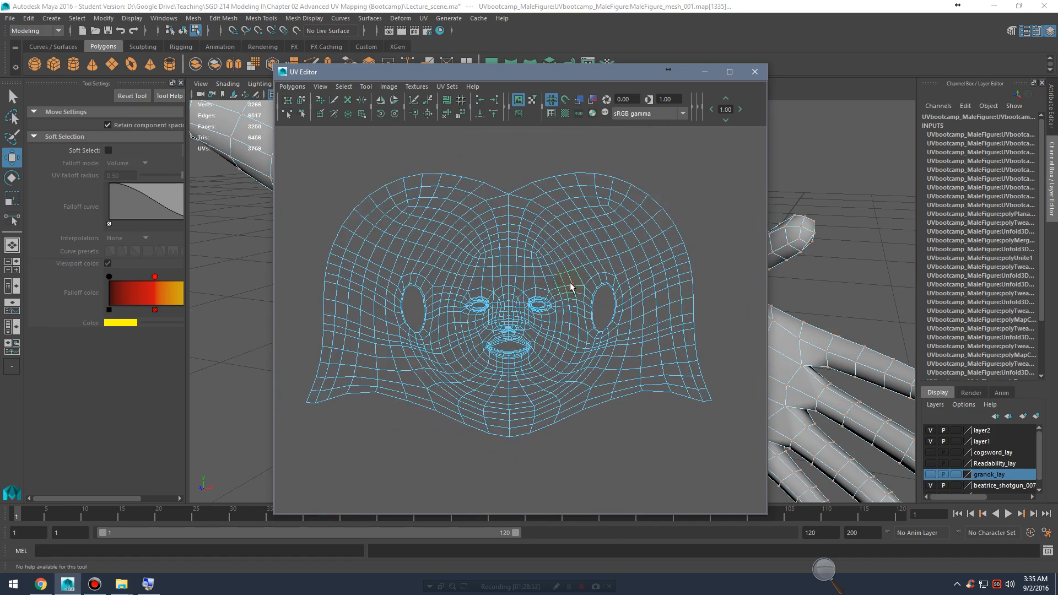
left_click_drag(528, 76, 812, 126)
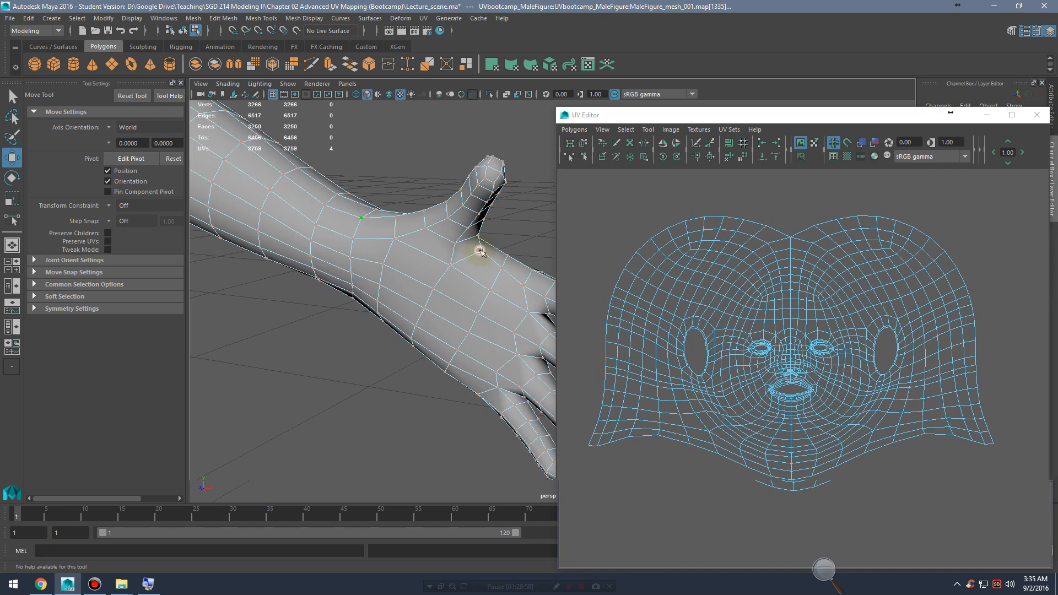
Step: Select the whole figure mesh and frame the projected hand shell in the UV Editor
right_click_drag(442, 250, 477, 235)
left_click(461, 245)
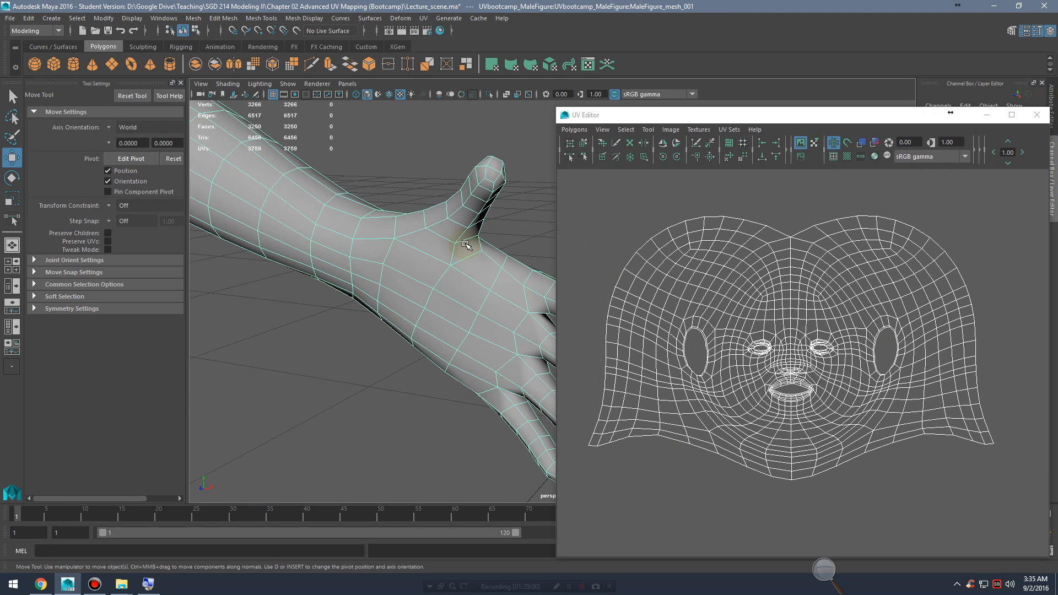
right_click_drag(867, 308, 748, 314, "alt")
middle_click_drag(755, 461, 756, 366, "alt")
right_click_drag(756, 366, 839, 375, "alt")
middle_click_drag(751, 390, 898, 290, "alt")
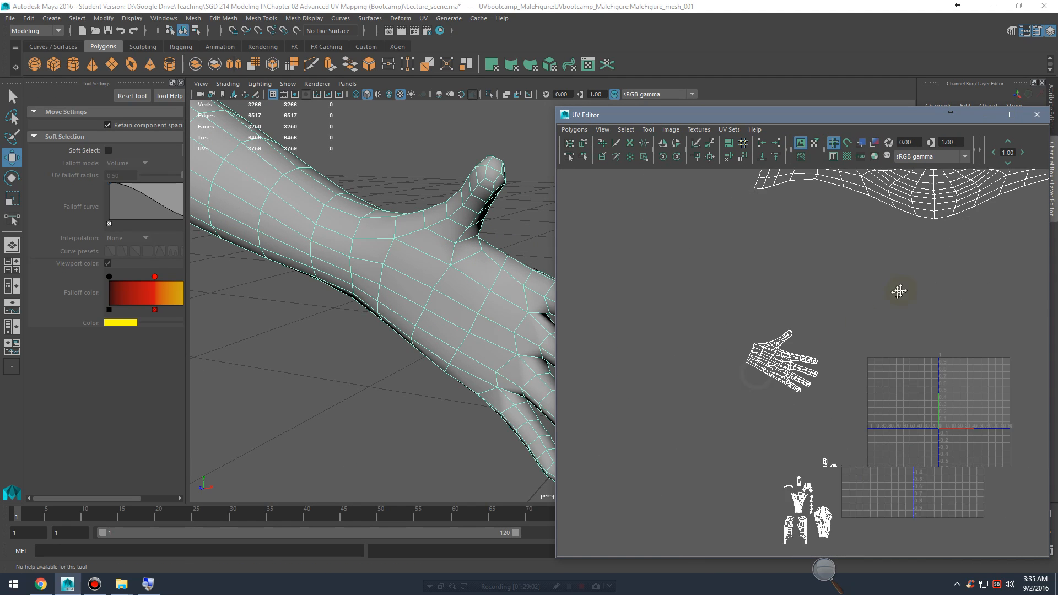
right_click_drag(805, 326, 1003, 366, "alt")
left_click_drag(457, 269, 471, 257, "alt")
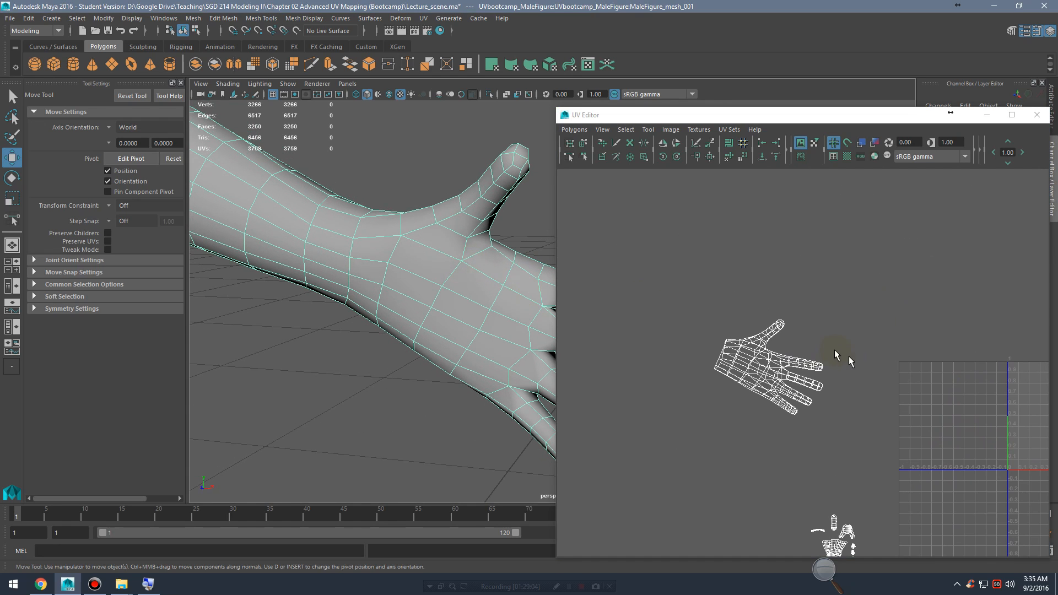
right_click_drag(841, 356, 965, 414, "alt")
middle_click_drag(795, 357, 879, 362, "alt")
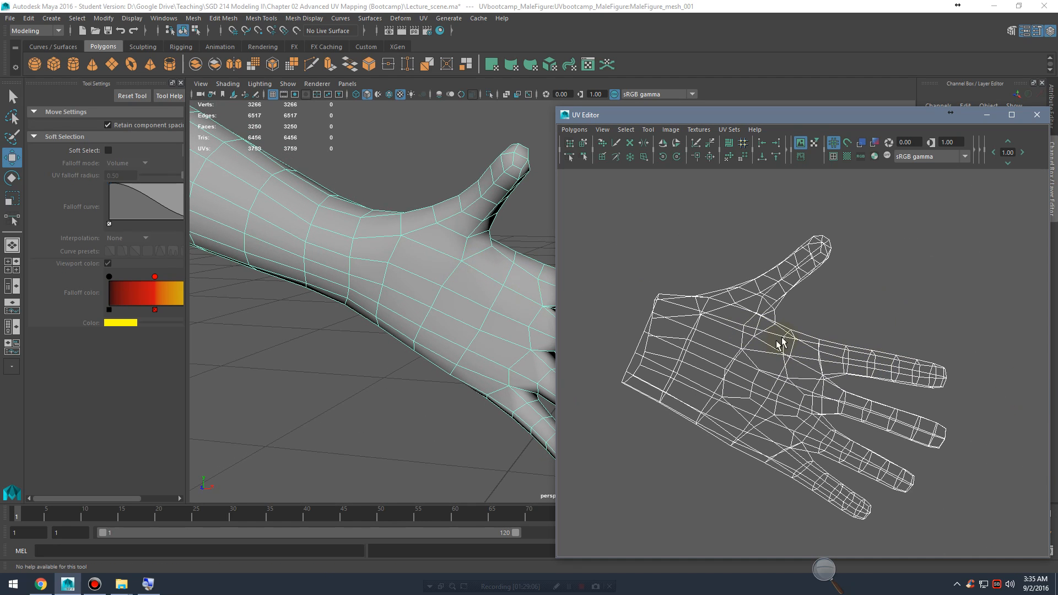
Step: Try to select the shortest edge path around the hand starting from the thumb-side UV of the wrist border
left_click_drag(441, 231, 402, 292, "alt")
mouse_move(374, 256)
right_mouse_down()
mouse_move(377, 237)
mouse_move(409, 246)
mouse_move(368, 246)
right_mouse_up()
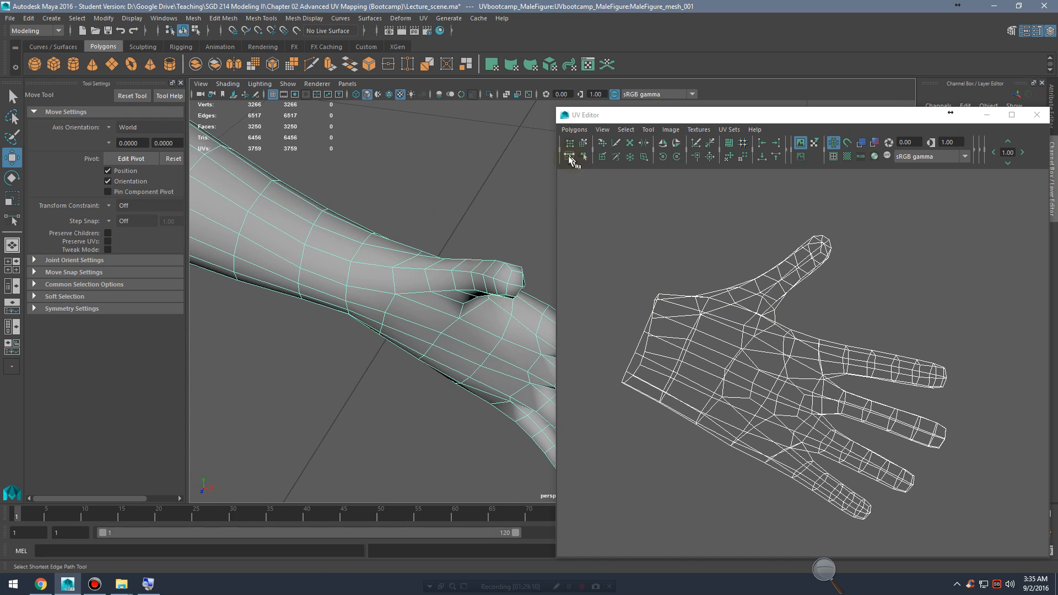
left_click(569, 156)
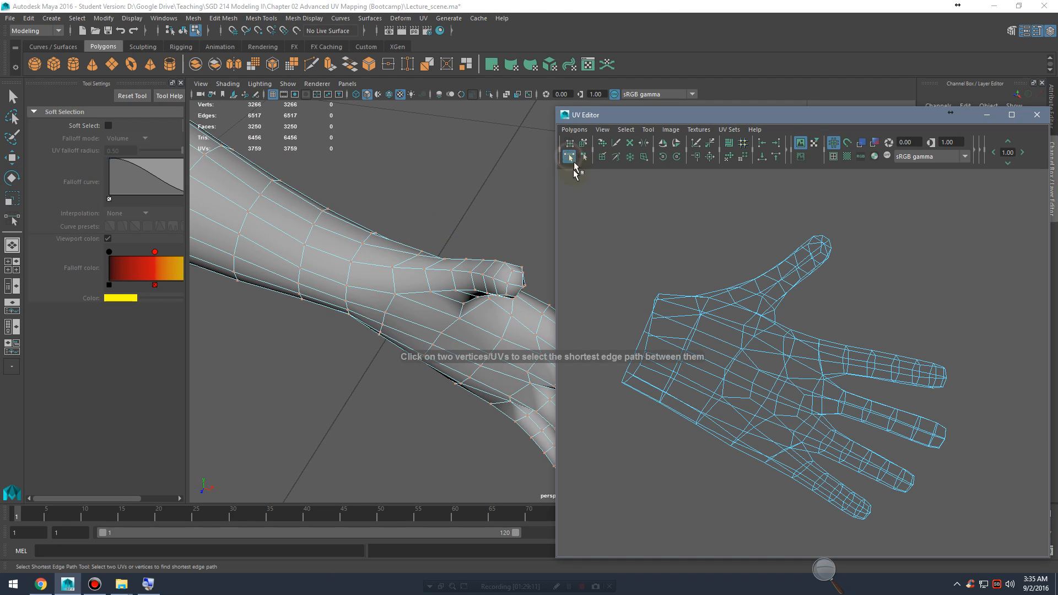
left_click(362, 242)
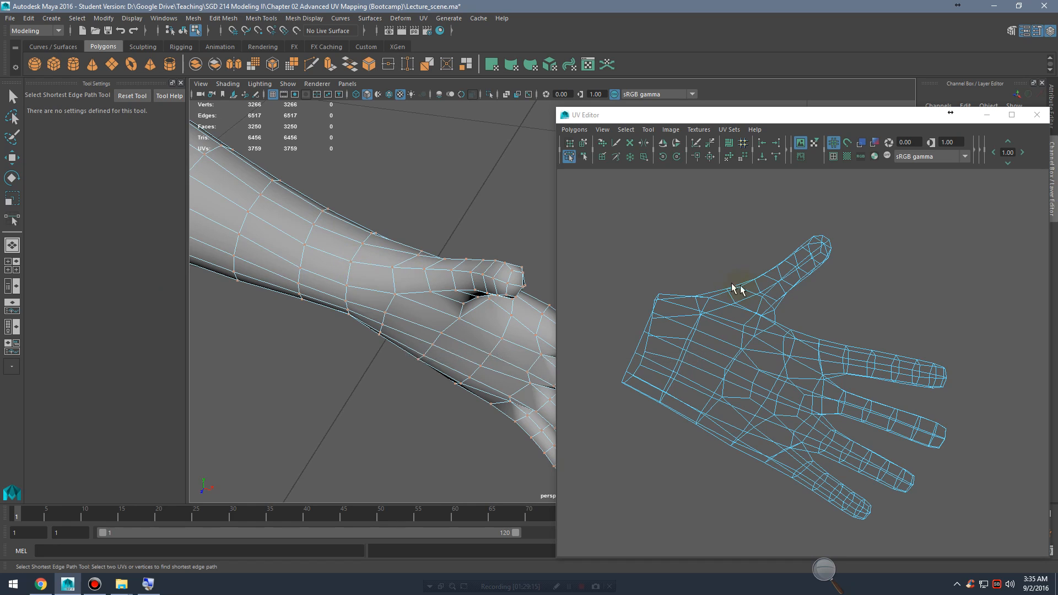
right_click_drag(378, 275, 446, 274)
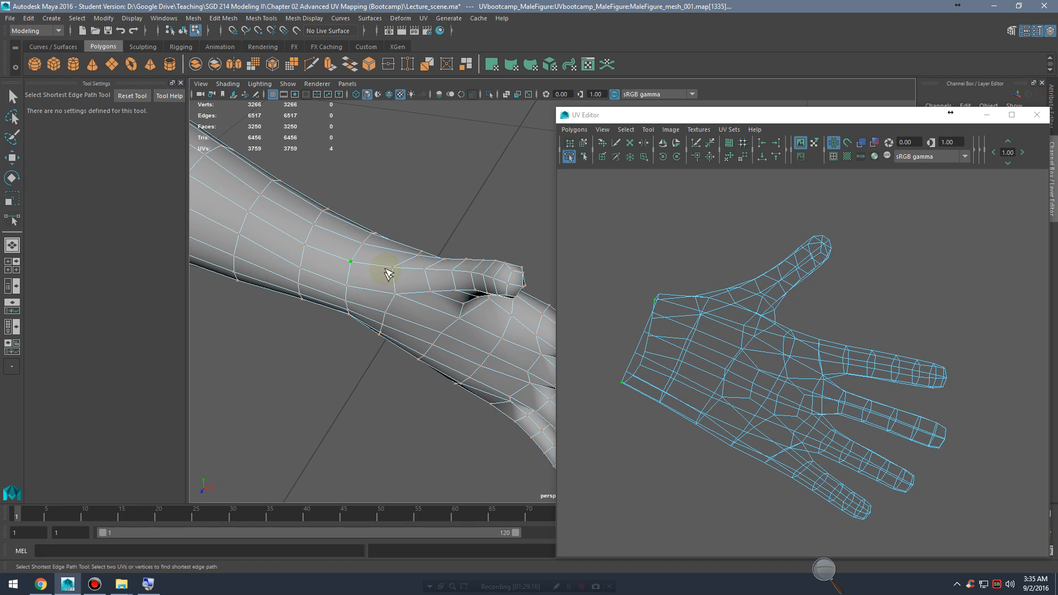
left_click(357, 266)
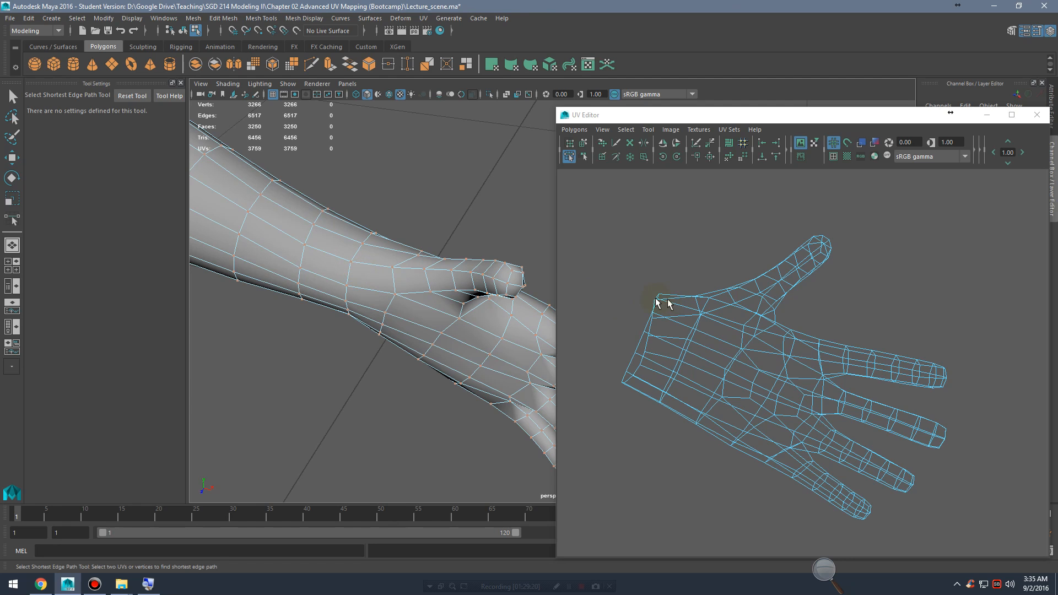
left_click(374, 271)
key("q")
left_click(355, 269)
left_click_drag(397, 277, 446, 248, "alt")
left_click(433, 190, "shift")
Step: Try to select the shortest edge path around the hand from the thumb-side wrist UV, undoing the path that follows the wrist border
left_click(569, 156)
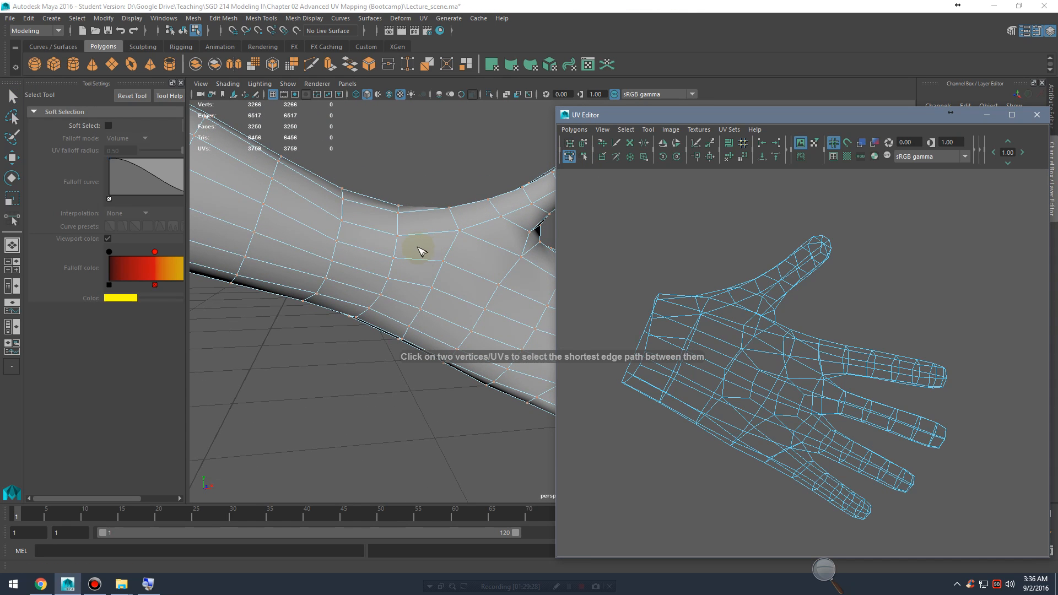
left_click_drag(422, 252, 392, 264, "alt")
left_click(442, 271)
left_click(385, 254)
key("4")
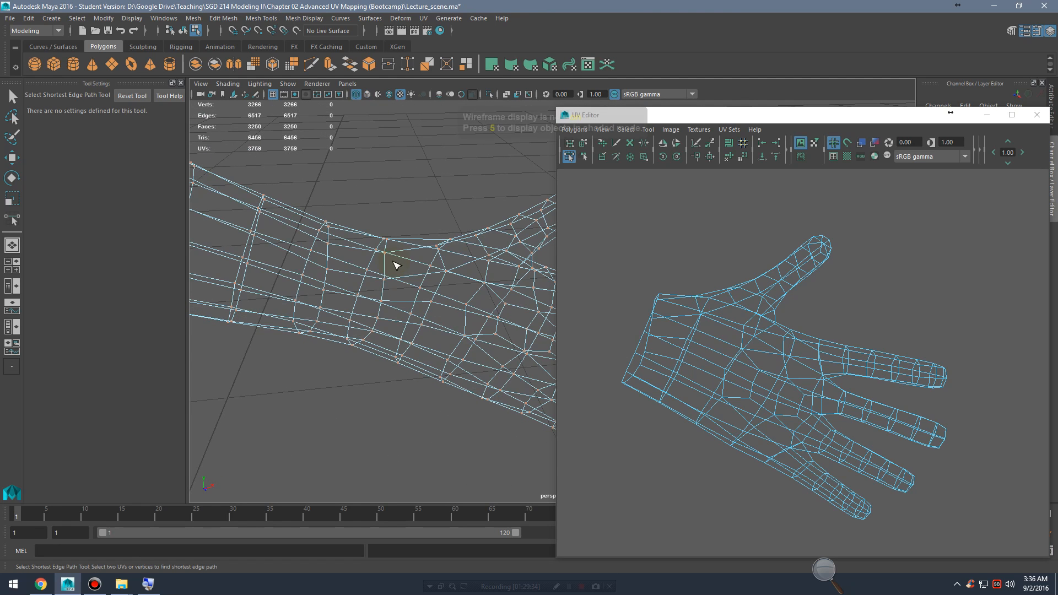
right_click_drag(406, 267, 433, 313, "alt")
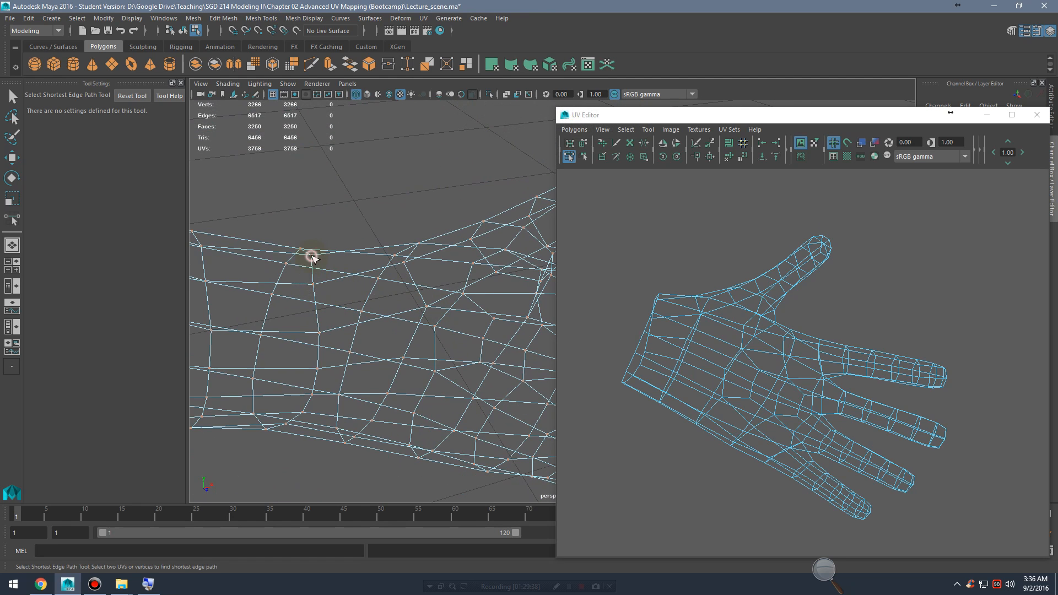
left_click(659, 299)
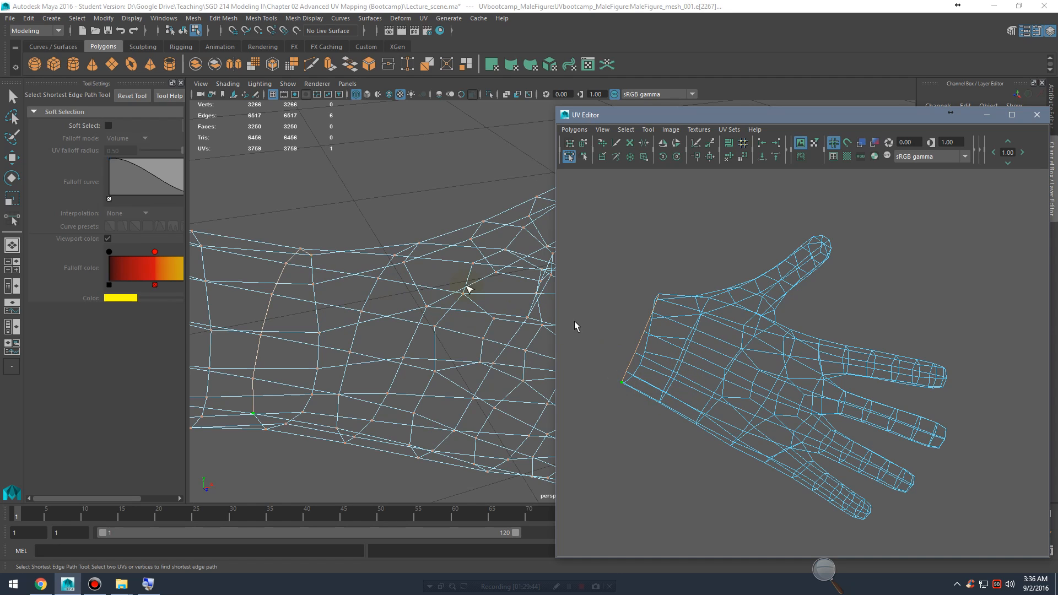
key("ctrl+z")
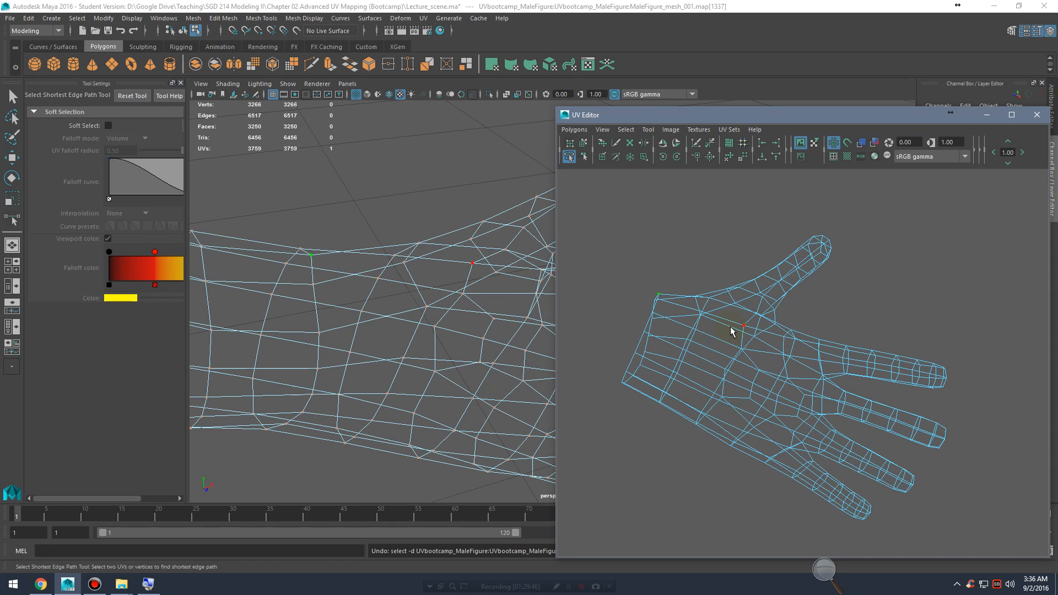
scroll(328, 268, "down", 6)
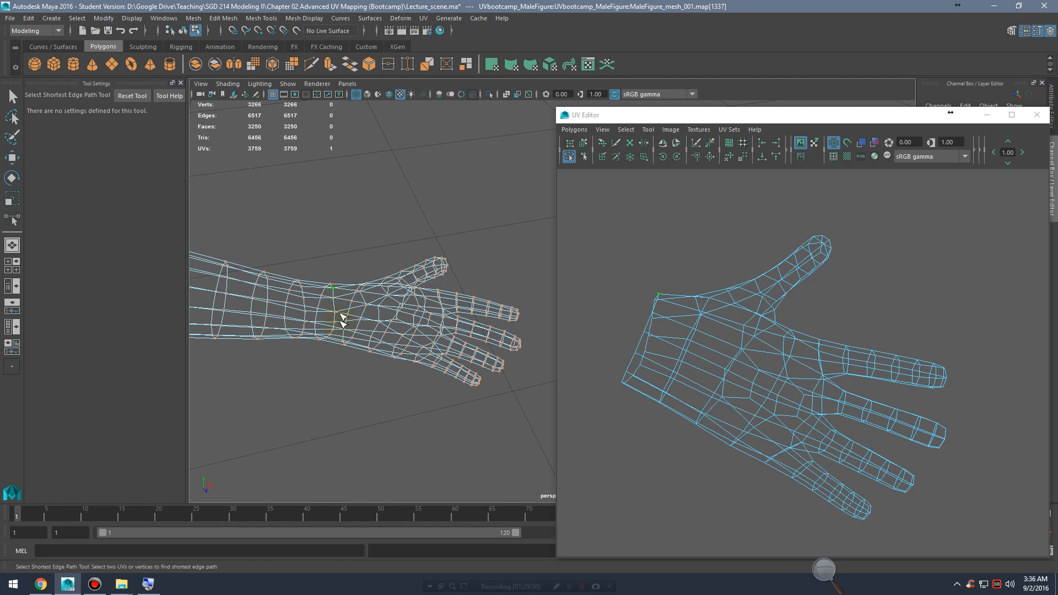
Step: Return the viewport to shaded display, activate the Select tool and move the UV Editor clear of the hand
key("5")
mouse_move(472, 307)
left_mouse_down("alt")
mouse_move(436, 287)
mouse_move(386, 289)
left_mouse_up("alt")
key("q")
mouse_move(449, 279)
left_mouse_down("alt")
mouse_move(395, 279)
mouse_move(426, 277)
mouse_move(456, 314)
mouse_move(465, 276)
mouse_move(425, 276)
mouse_move(441, 275)
left_mouse_up("alt")
left_click_drag(786, 118, 1057, 115)
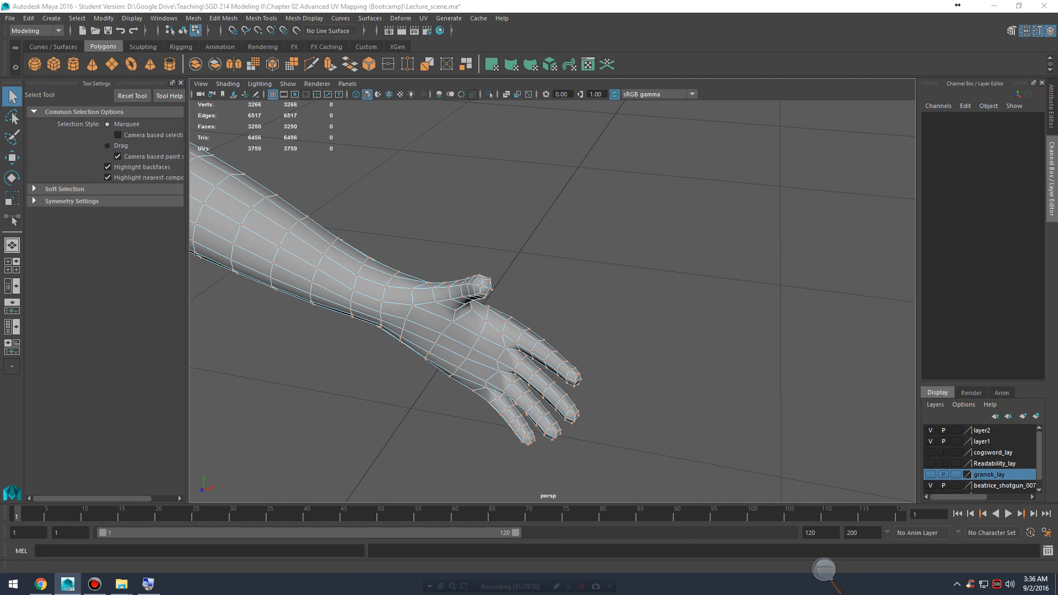
Step: Start an edge selection along the thumb side of the wrist, removing the stray edges from it
right_click_drag(478, 251, 551, 259, "alt")
middle_click_drag(551, 259, 502, 309, "alt")
right_click_drag(475, 278, 476, 248)
left_click(457, 295)
left_click(520, 308, "shift")
left_click(564, 307, "shift")
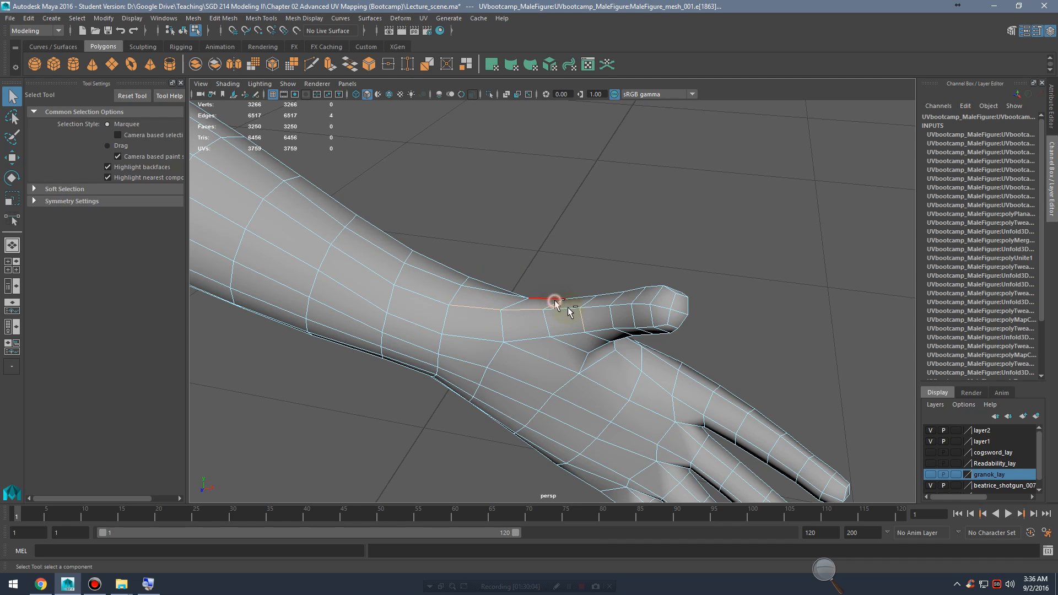
left_click(582, 319, "ctrl")
left_click(550, 299, "ctrl")
Step: Extend the edge selection along the thumb, over its tip and back down to the thumb's base
left_click(642, 305, "shift")
left_click(663, 307, "shift")
left_click_drag(702, 319, 675, 322, "alt")
left_click(671, 318, "shift")
left_click_drag(610, 299, 604, 299, "alt")
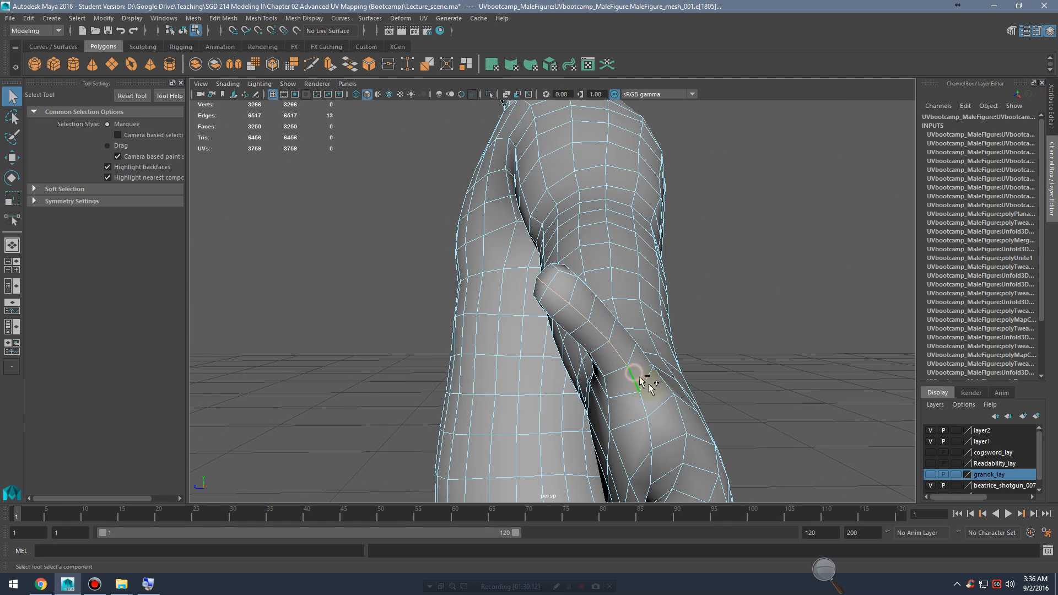
left_click_drag(639, 378, 627, 344, "alt")
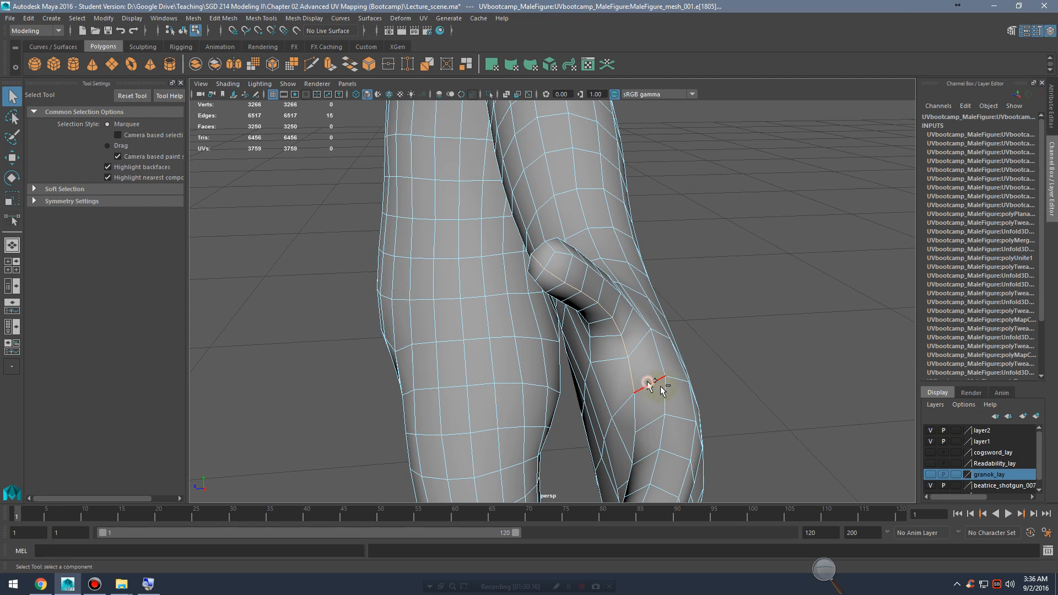
Step: Continue the edge selection across the thumb web and around the index finger to the gap beside the middle finger
left_click_drag(694, 414, 691, 391, "alt")
left_click(647, 278, "shift")
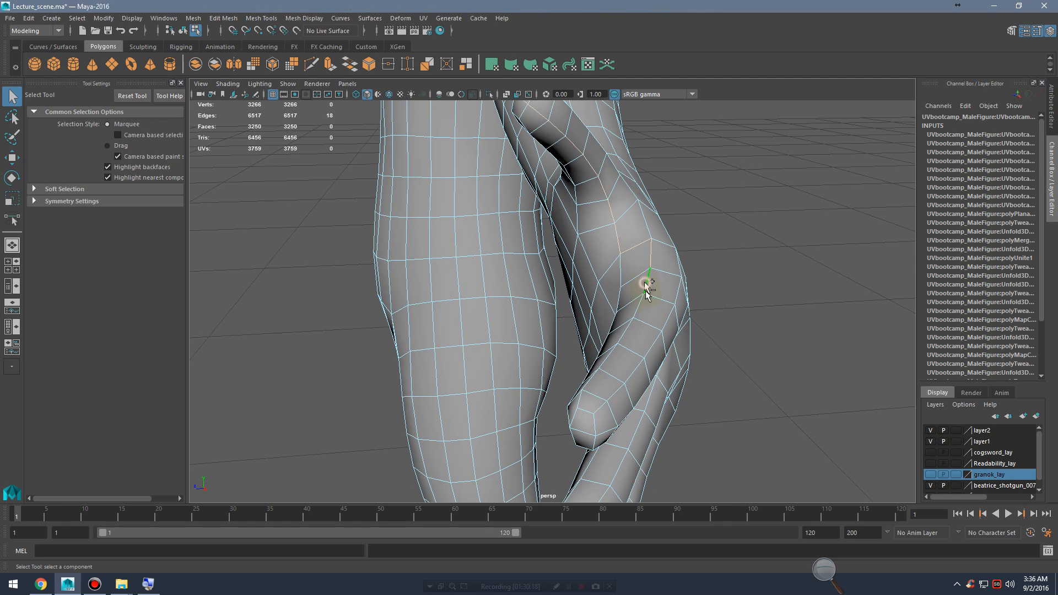
left_click(640, 308, "shift")
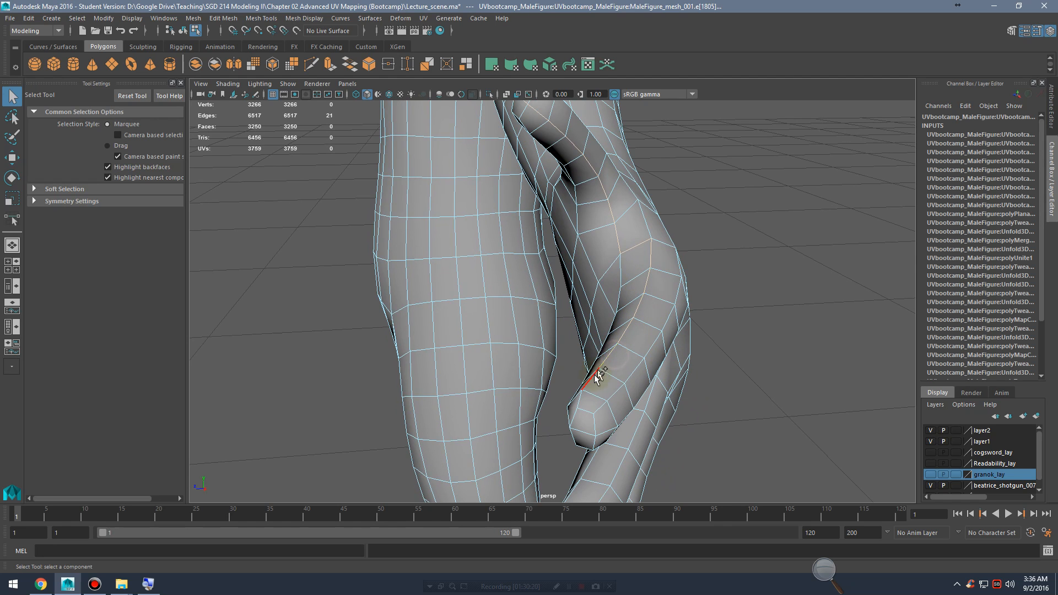
left_click_drag(590, 405, 744, 270, "alt")
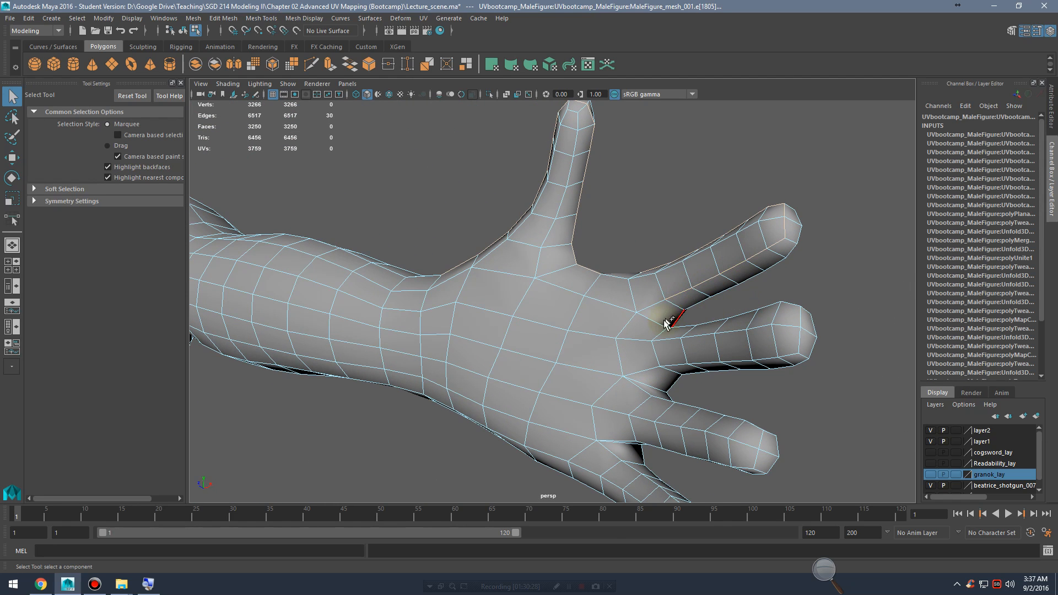
left_click_drag(667, 330, 646, 347, "alt")
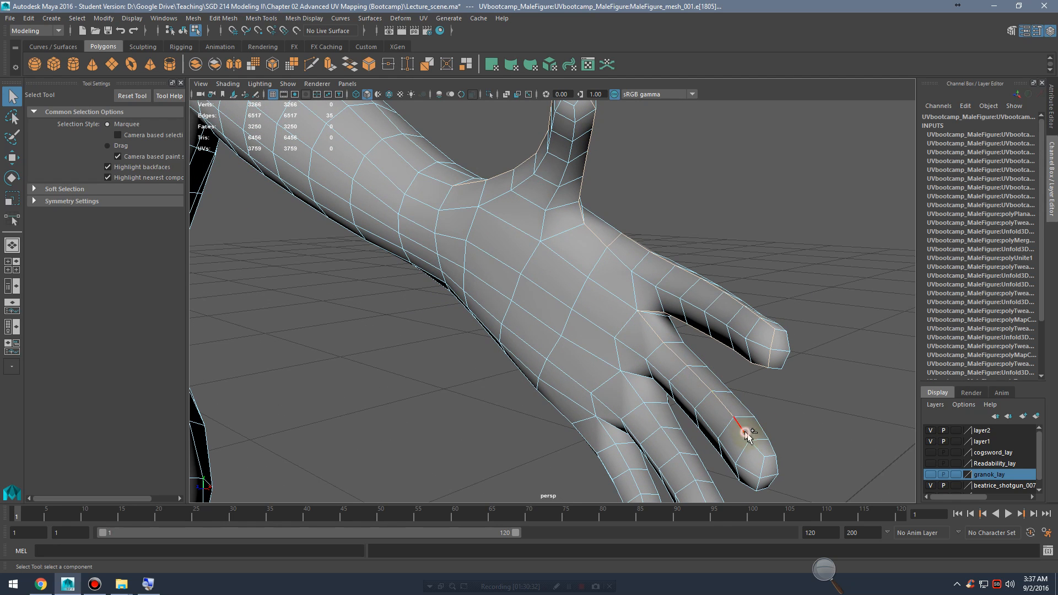
Step: Continue the edge selection along the sides and over the tips of the middle and ring fingers
left_click_drag(764, 454, 799, 340, "alt")
left_click(792, 398, "shift")
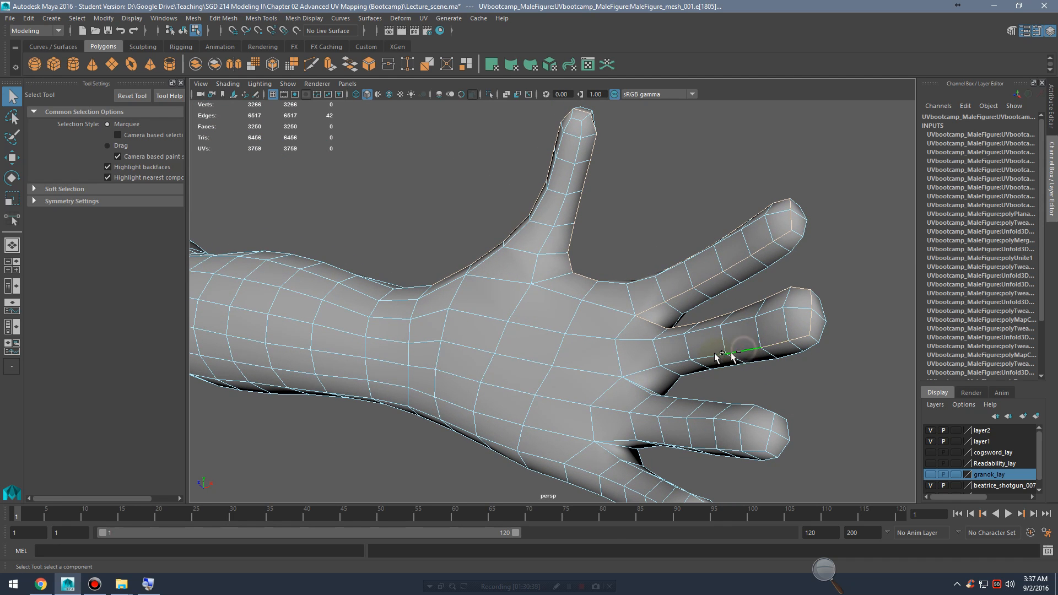
left_click(653, 370, "shift")
left_click_drag(653, 370, 639, 397, "alt")
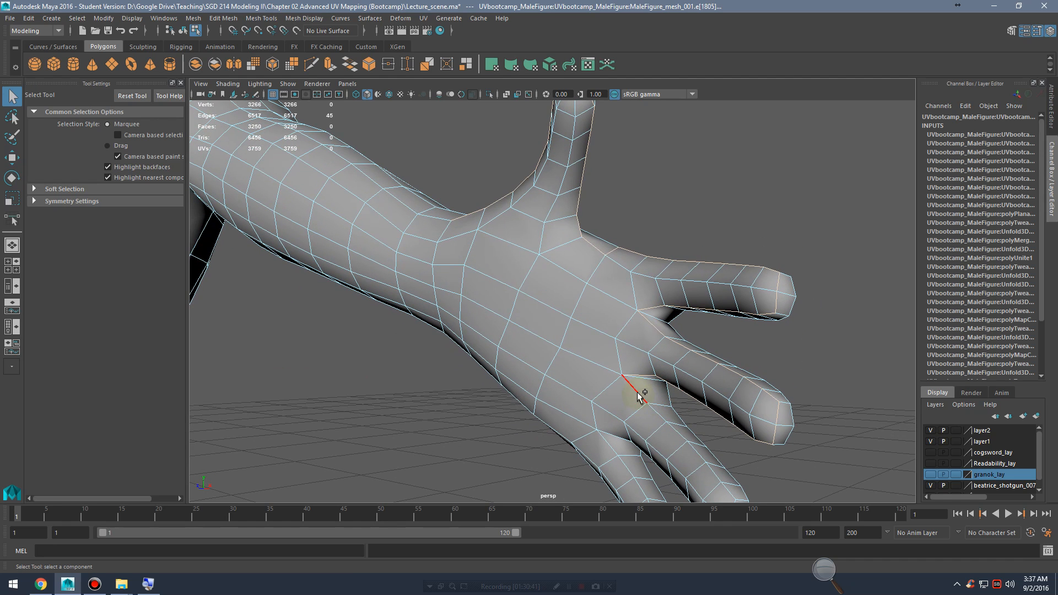
middle_click_drag(730, 468, 670, 403, "alt")
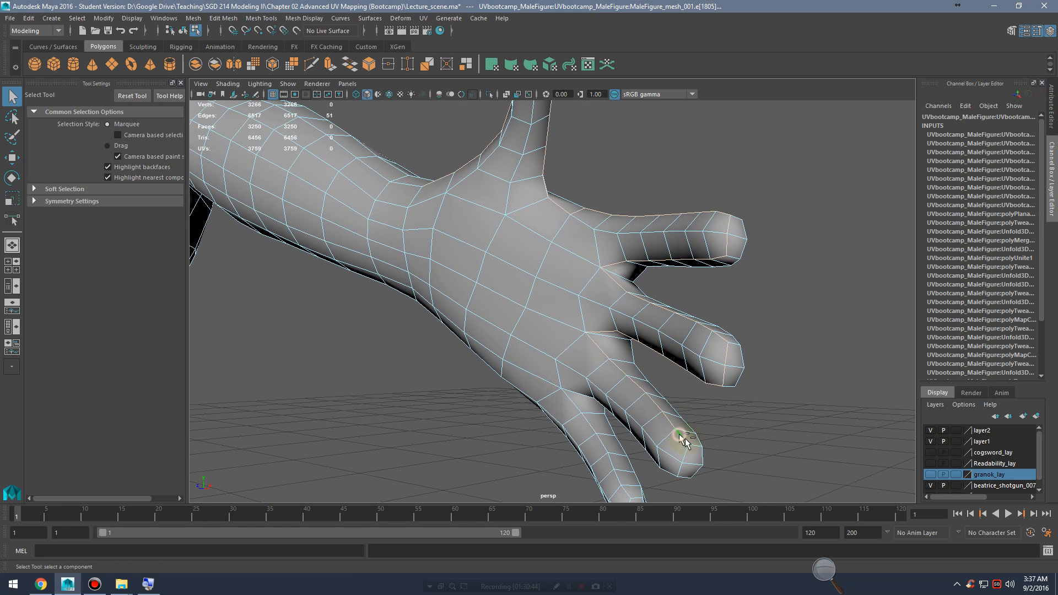
left_click_drag(686, 473, 708, 389, "alt")
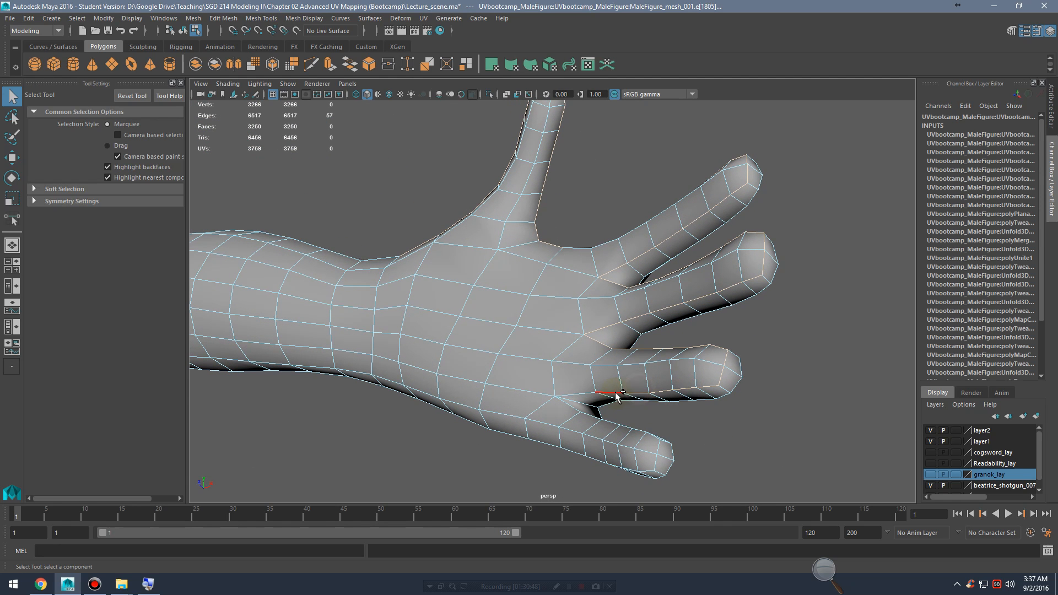
Step: Continue the edge selection around the little finger and along the outer side of the palm to the wrist
left_click(569, 409, "shift")
left_click_drag(569, 409, 591, 428, "alt")
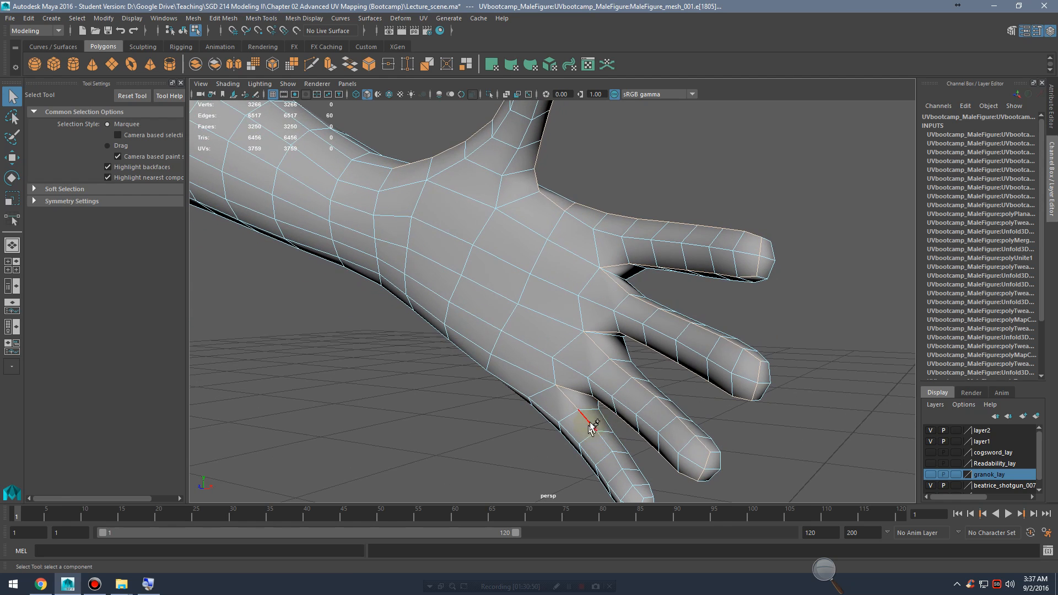
left_click(618, 461, "shift")
left_click_drag(619, 461, 648, 347, "alt")
left_click(630, 399, "shift")
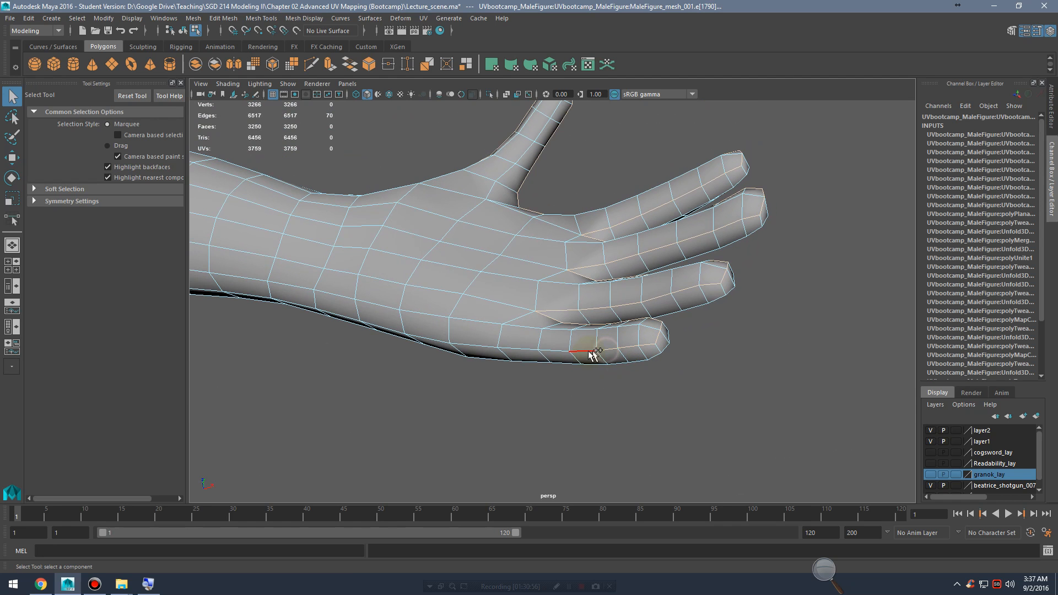
left_click(444, 342, "shift")
Step: Inspect the edge path around the hand, bring back the UV Editor and cut the UVs along the selected edges
left_click_drag(444, 342, 533, 363, "alt")
right_click_drag(533, 364, 595, 354, "alt")
left_click_drag(595, 355, 625, 351, "alt")
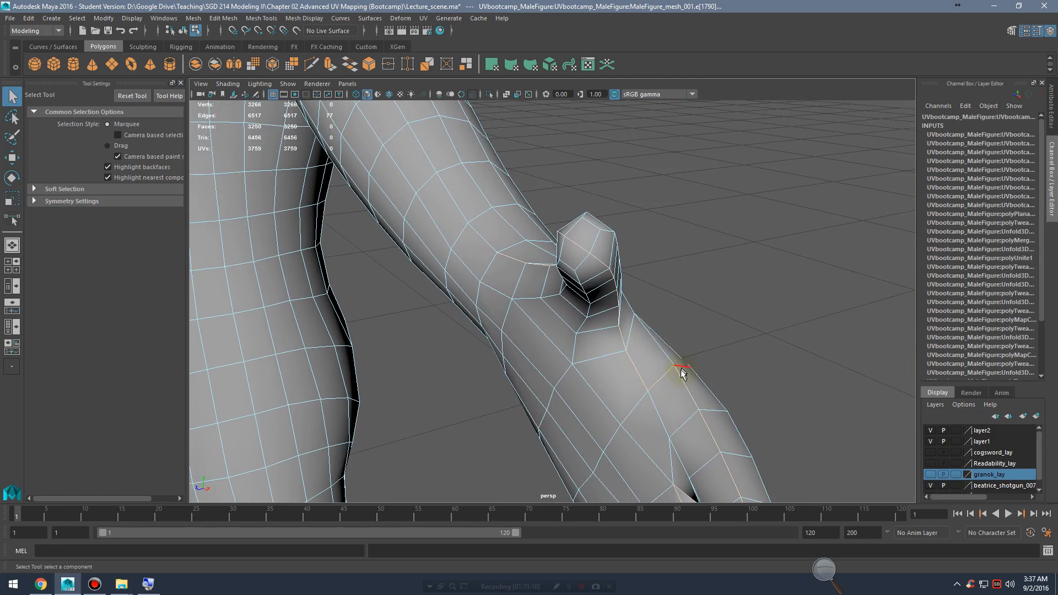
right_click_drag(751, 364, 703, 361, "alt")
left_click_drag(702, 362, 770, 302, "alt")
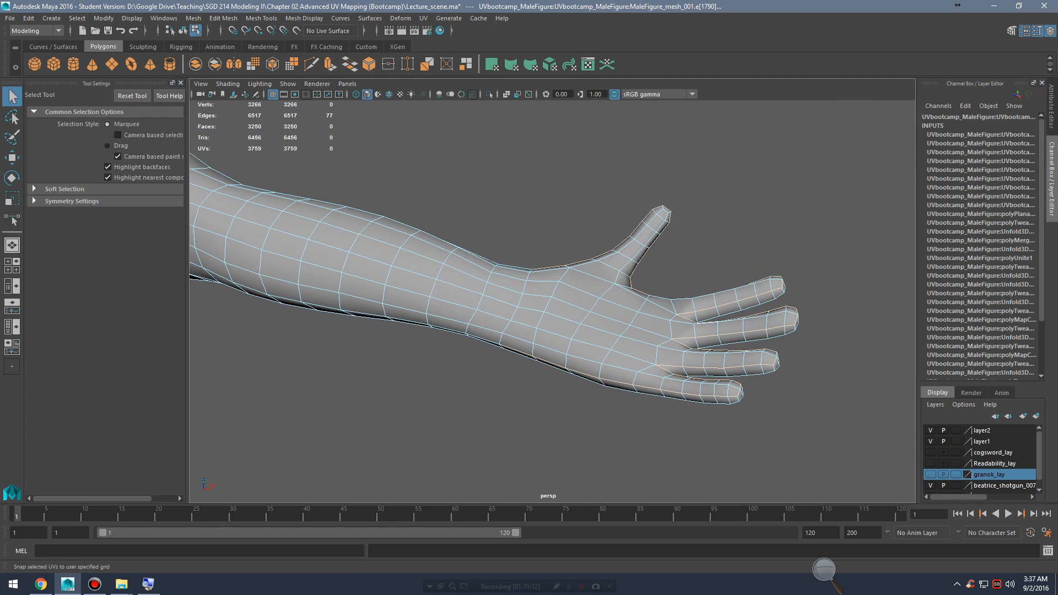
left_click_drag(1057, 107, 621, 96)
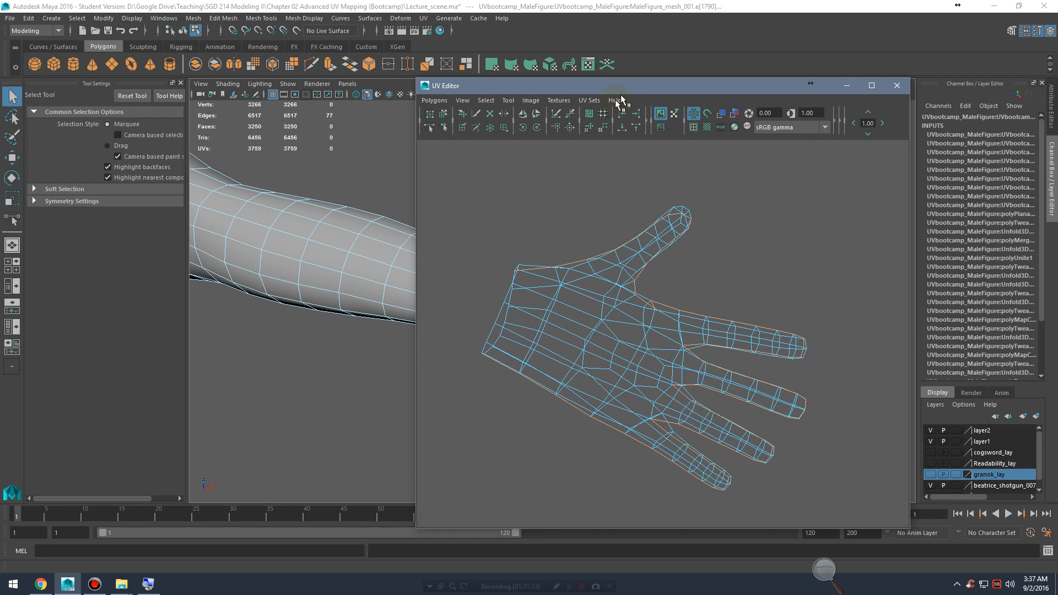
left_click(556, 114)
Step: Select all UVs of the cut hand and unfold them into separate palm and back shells
left_click(641, 264)
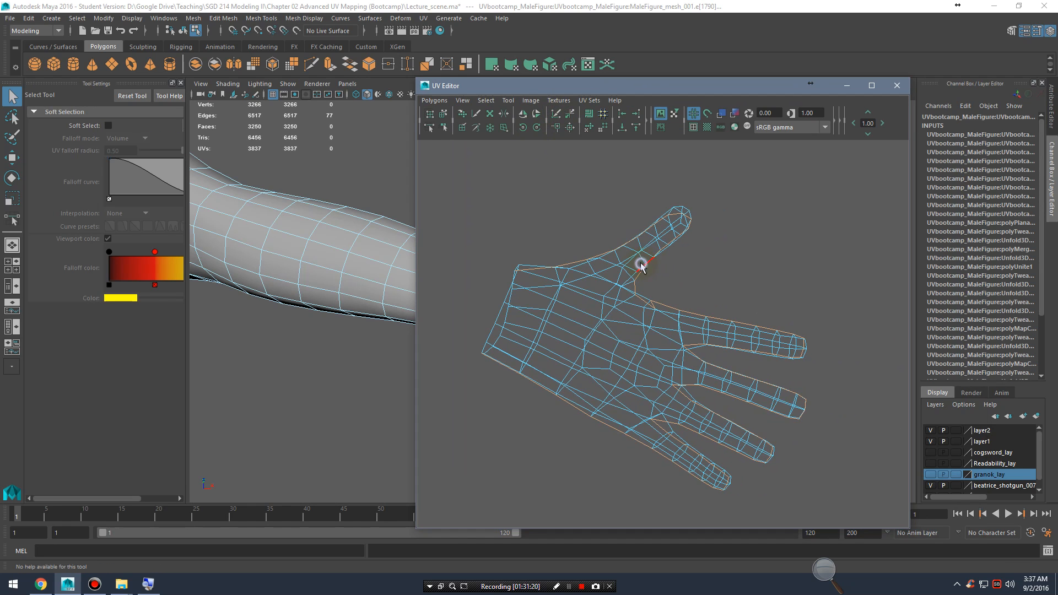
right_click_drag(610, 250, 598, 248)
left_click_drag(453, 167, 874, 531)
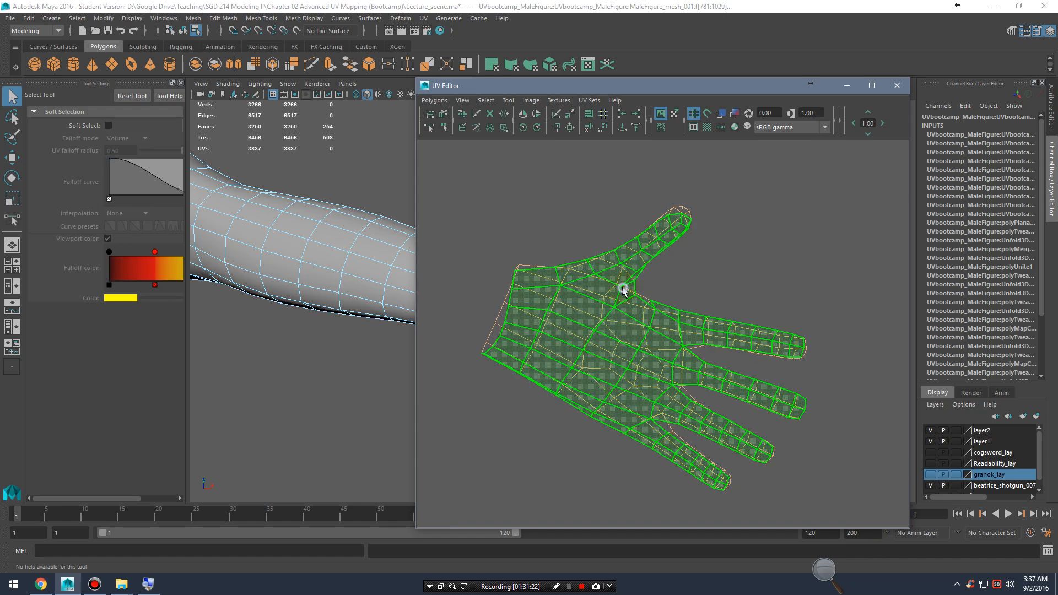
left_click_drag(478, 184, 857, 521)
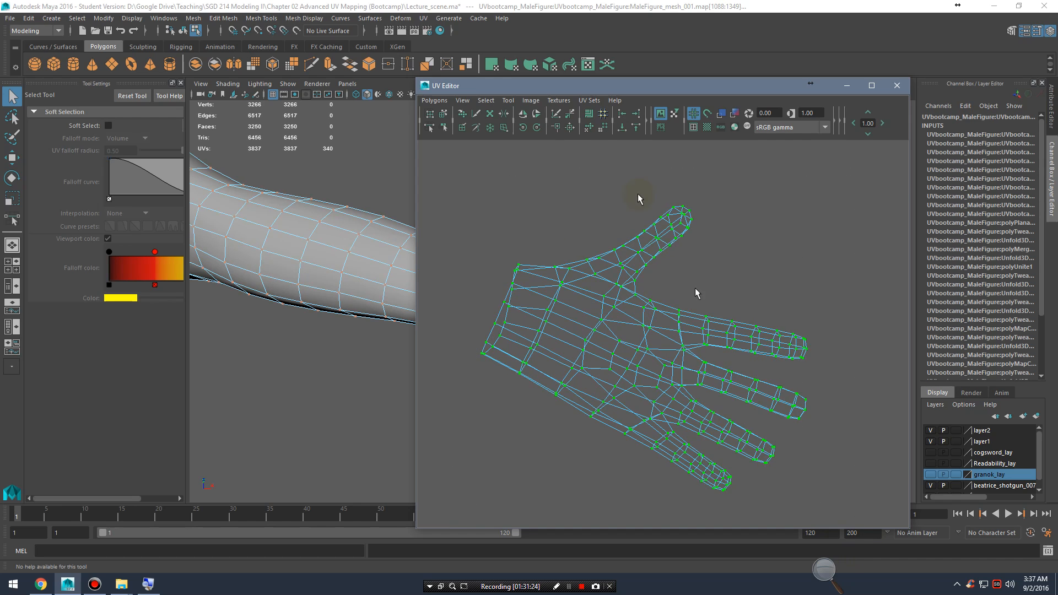
left_click(587, 126)
scroll(720, 303, "down", 8)
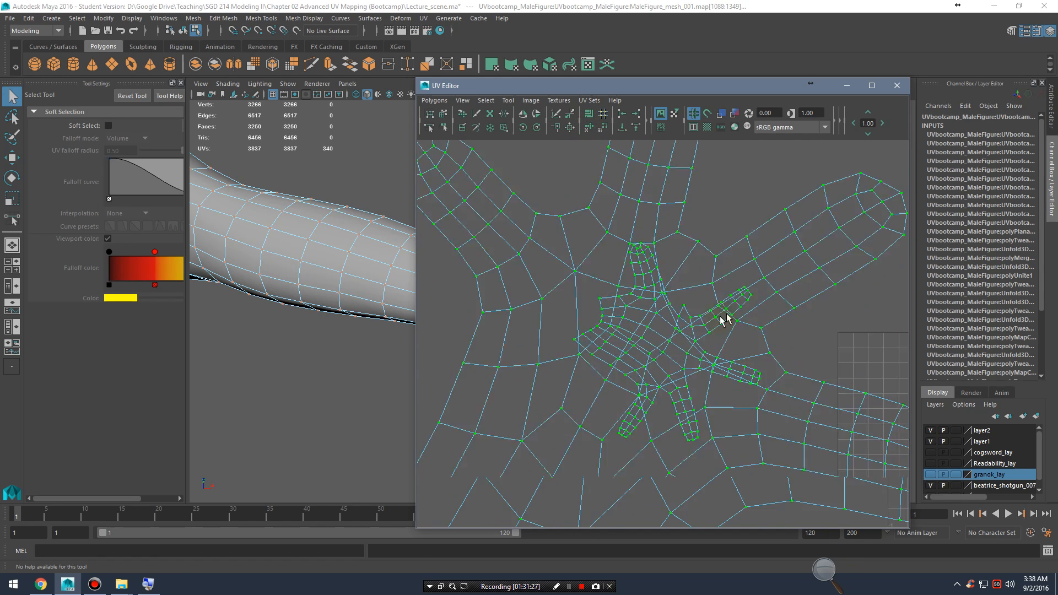
Step: Move the two unfolded hand shells together and rotate them counterclockwise so the larger one stands upright
scroll(685, 320, "up", 1)
right_click_drag(685, 315, 739, 341, "alt")
key("w")
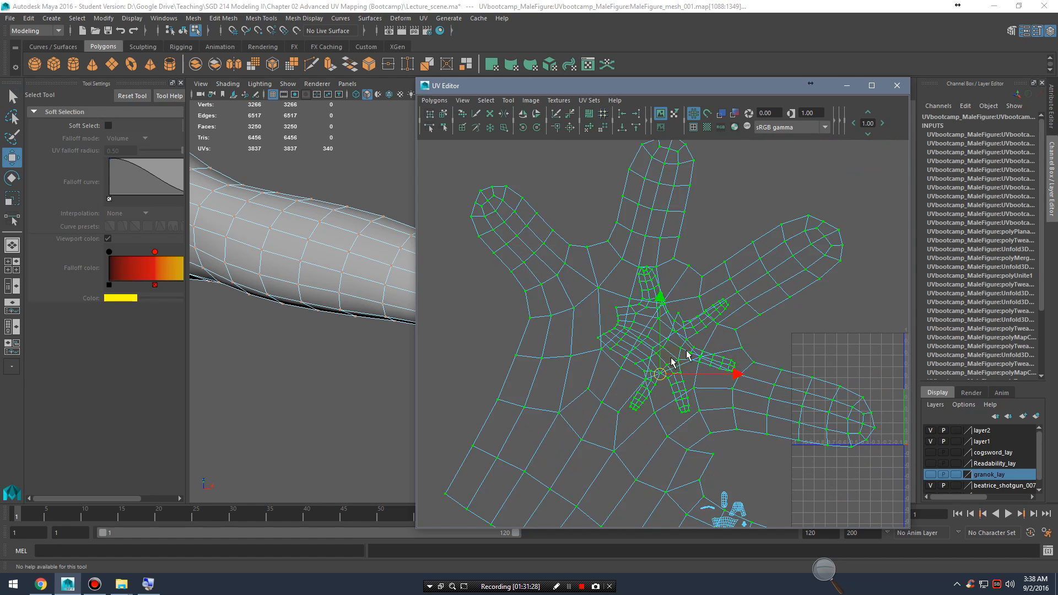
left_click_drag(658, 374, 622, 310)
key("e")
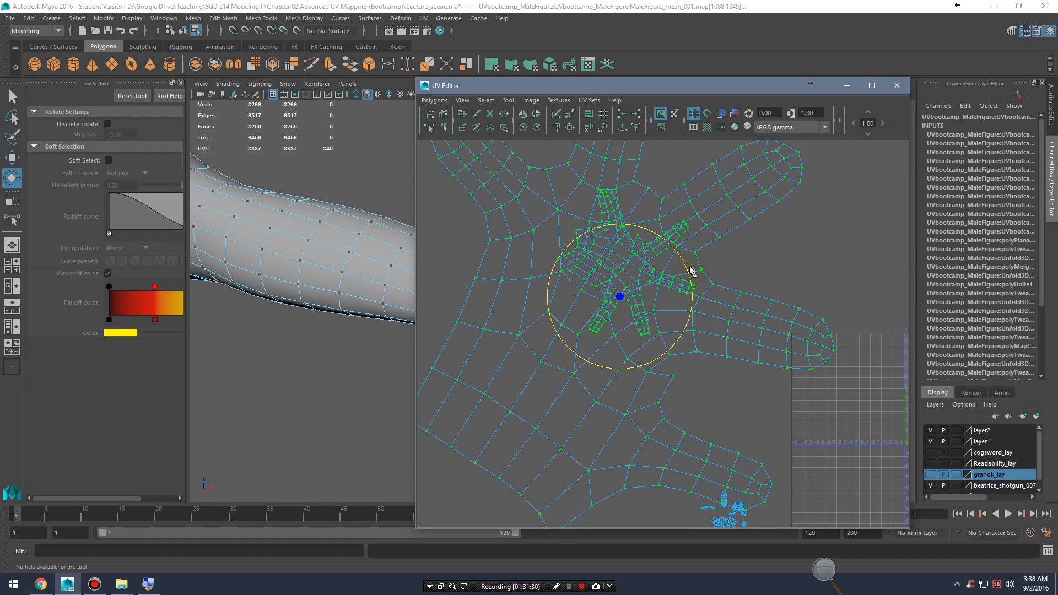
left_click_drag(687, 266, 662, 236)
Step: Move the smaller hand shell out of the larger one, and shift the larger shell farther away from it
left_click(609, 242)
right_click_drag(652, 253, 614, 239)
key("w")
left_click_drag(628, 276, 910, 308)
middle_click_drag(843, 303, 777, 300, "alt")
right_click_drag(810, 333, 702, 324, "alt")
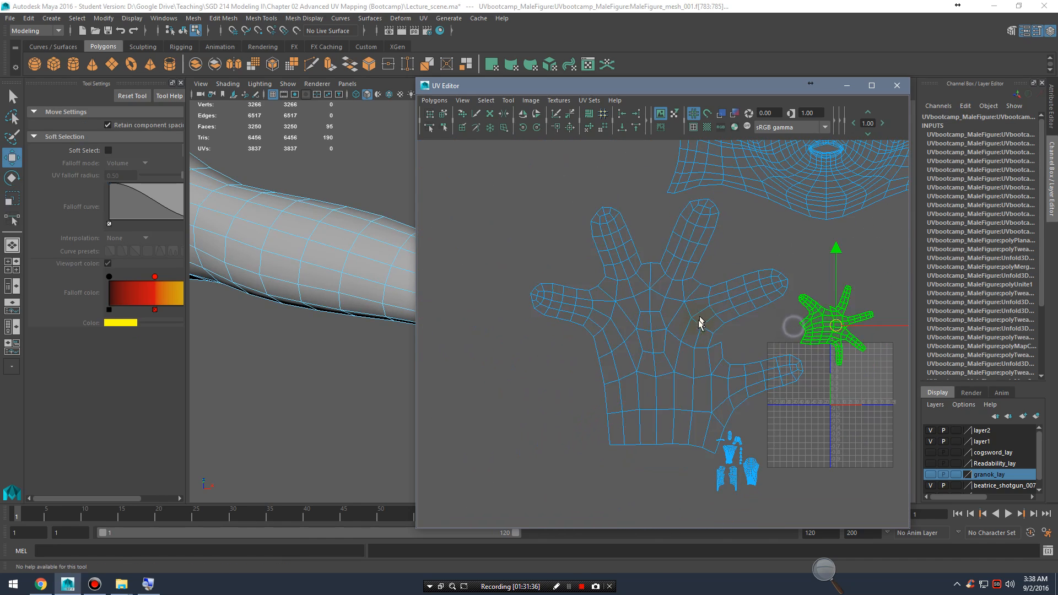
left_click(677, 339)
left_click_drag(679, 343, 633, 310)
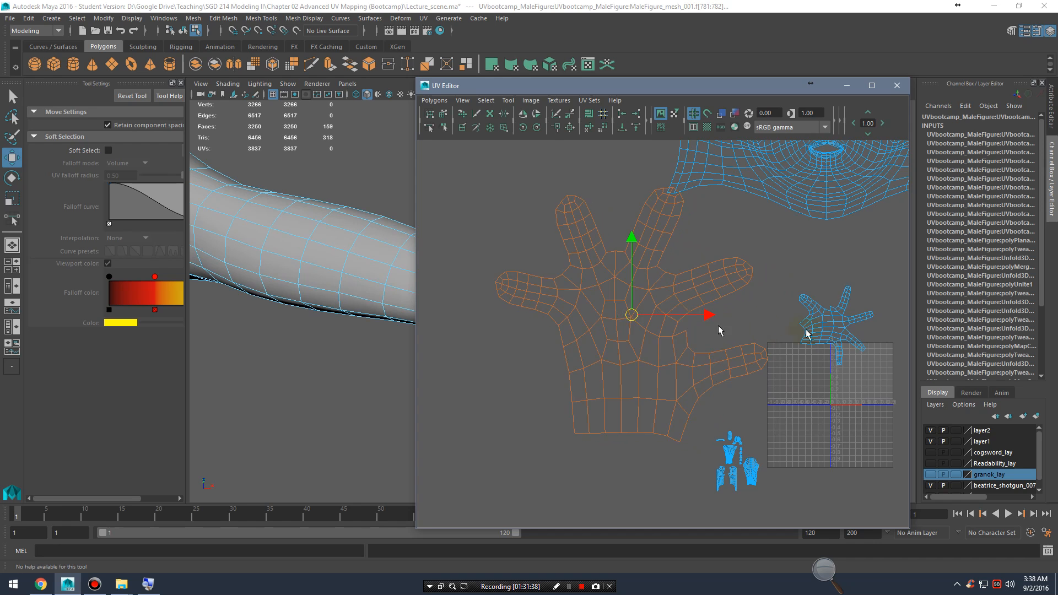
Step: Rotate the smaller hand shell so its fingers point up and scale it up to roughly match the larger shell
left_click(836, 330)
key("e")
left_click_drag(876, 265, 760, 246)
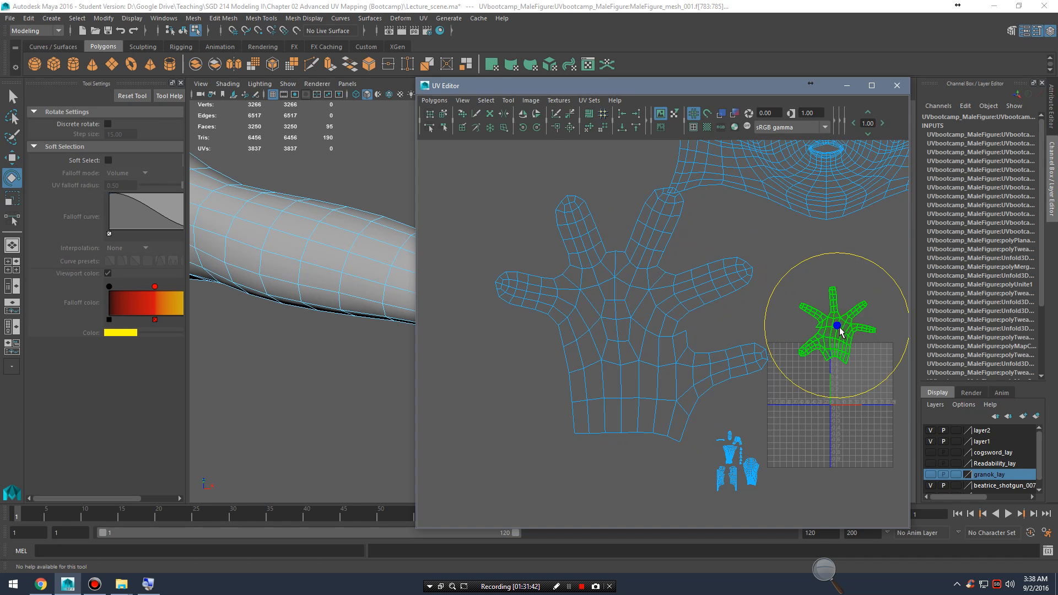
key("r")
left_click_drag(838, 327, 978, 329)
middle_click_drag(734, 385, 673, 378, "alt")
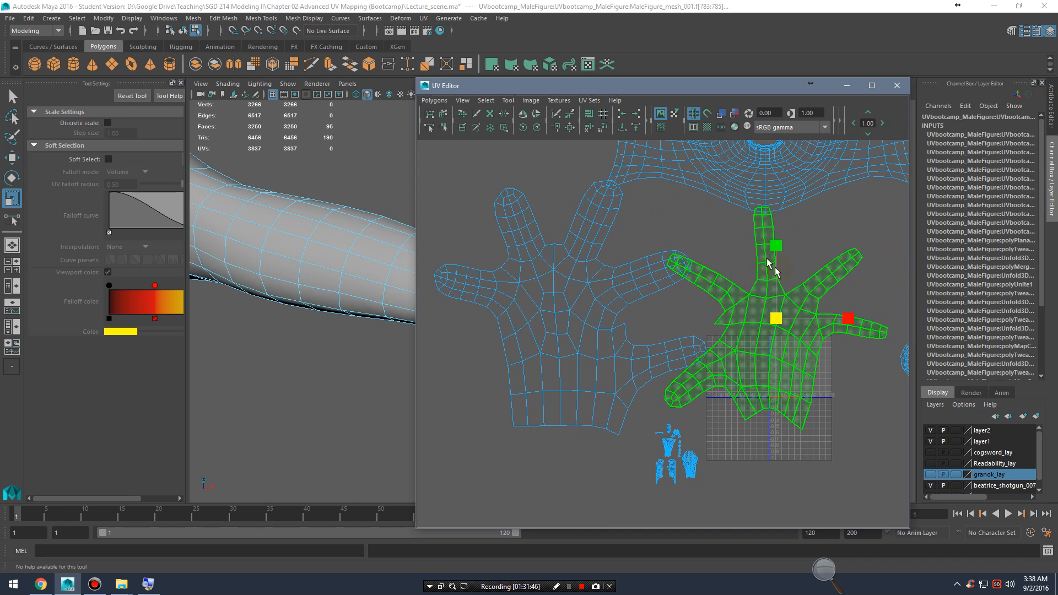
Step: Move the enlarged hand shell clear of the other shells and turn on the UV distortion shading
key("w")
left_click_drag(777, 319, 817, 342)
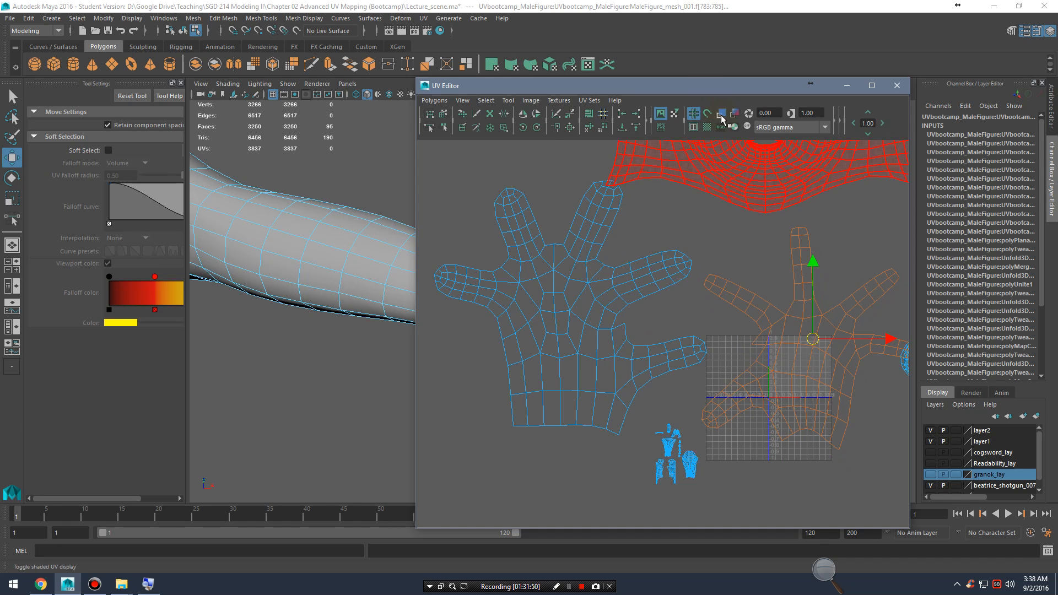
left_click(738, 114)
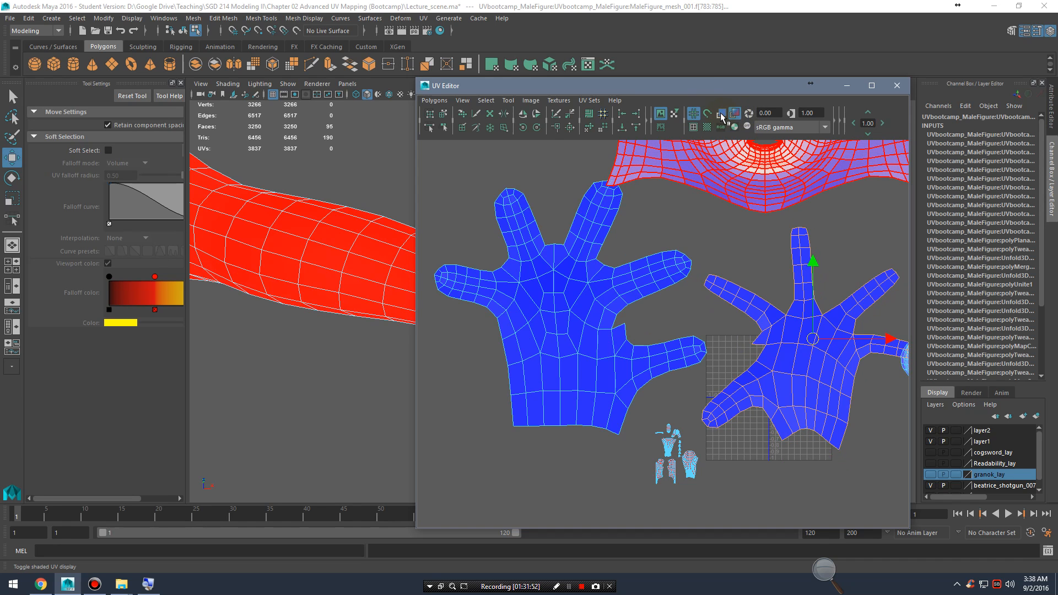
Step: Turn off the UV distortion shading and pick the smaller hand shell with the Scale tool
left_click(744, 115)
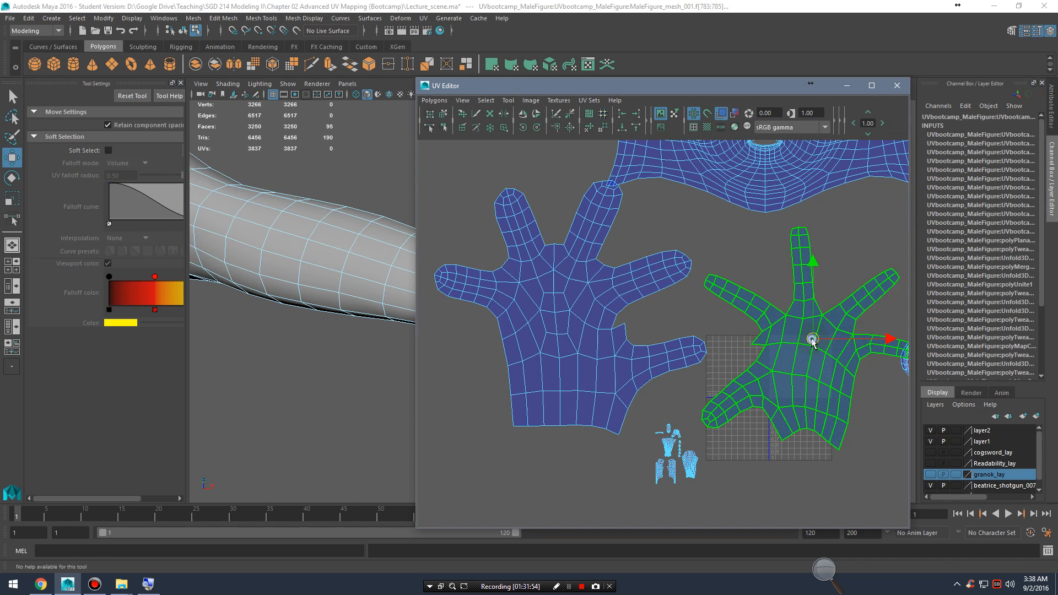
right_click_drag(812, 340, 770, 319)
key("e")
key("r")
left_click_drag(813, 340, 673, 354)
left_click(711, 358)
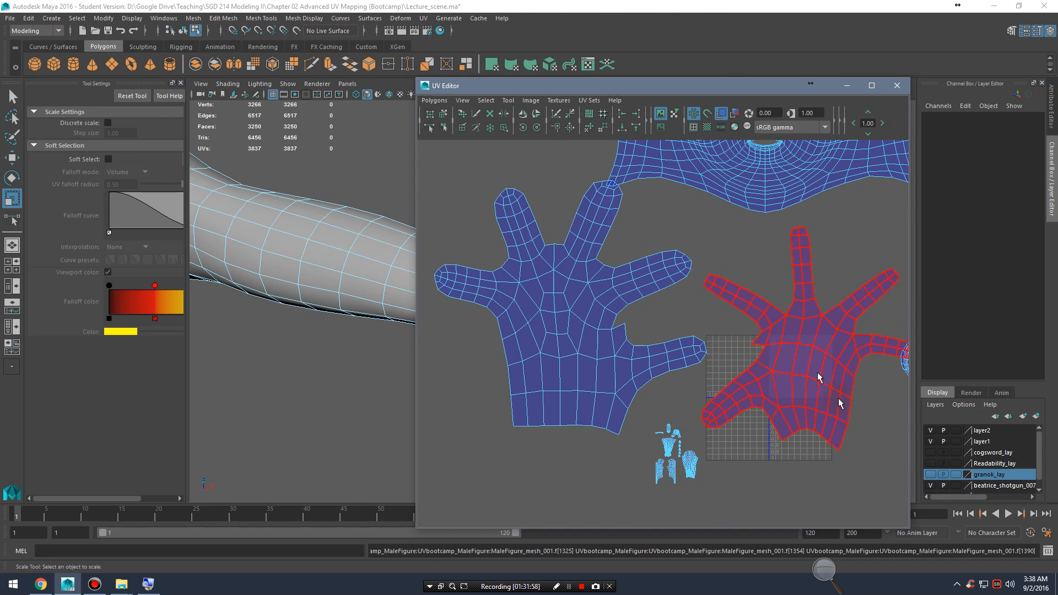
Step: Reselect the smaller hand shell and nudge it up and slightly toward the larger hand shell
left_click(866, 422)
middle_click_drag(846, 414, 796, 413, "alt")
right_click_drag(739, 352, 841, 317)
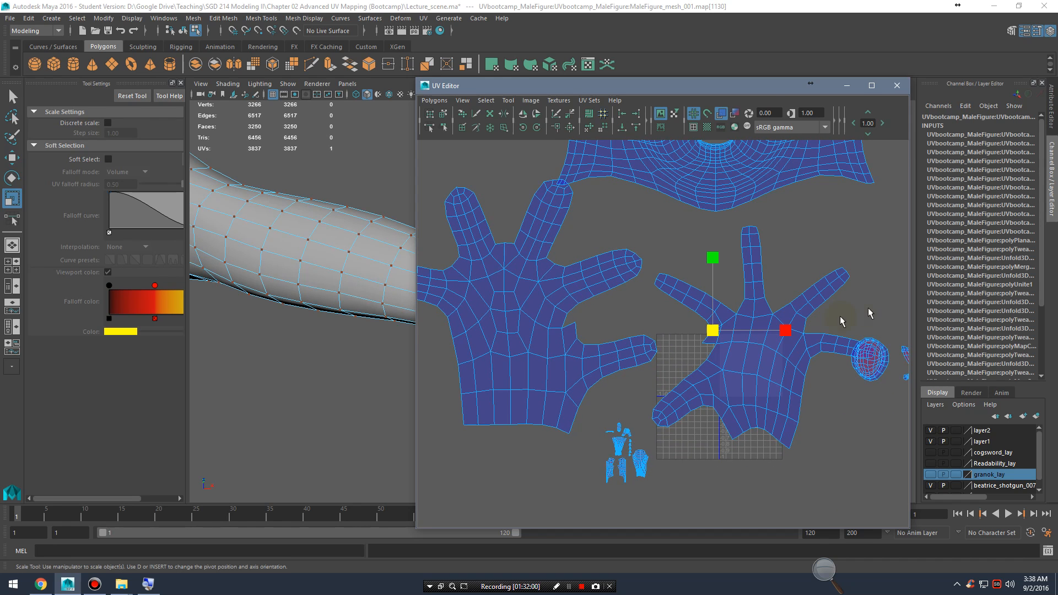
key("w")
right_click_drag(768, 349, 728, 333)
left_click(751, 338)
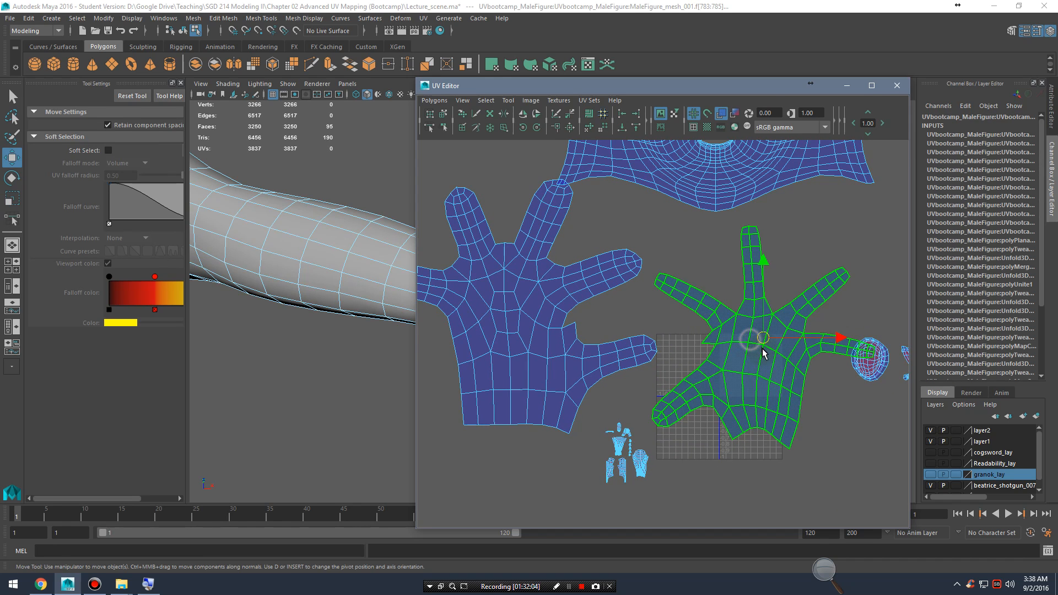
left_click_drag(758, 322, 761, 310)
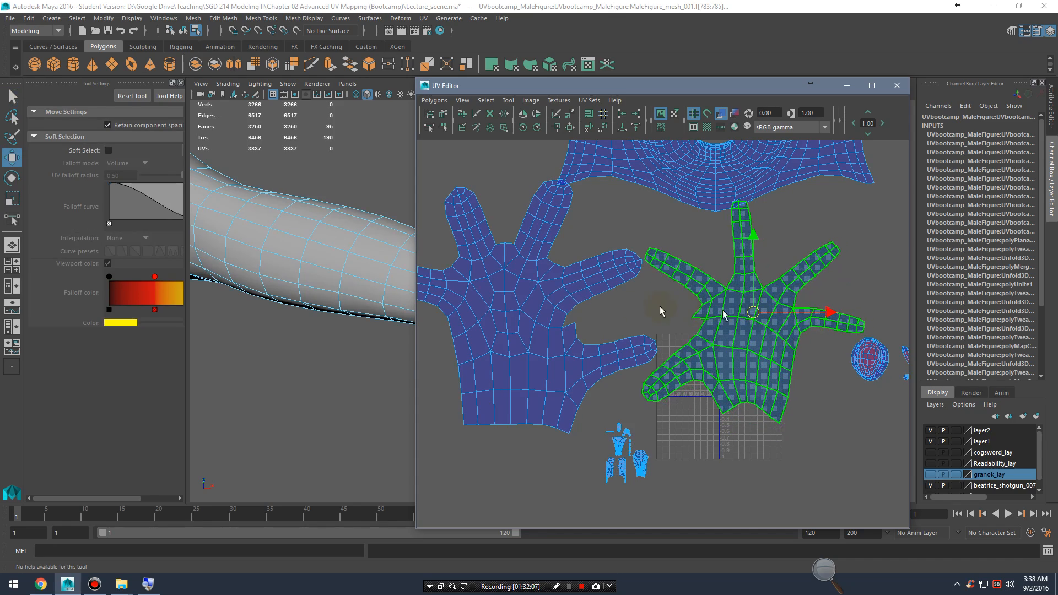
Step: Examine the palm and finger geometry of the hand on the model and compare it with the hand shells
middle_click_drag(664, 309, 700, 323, "alt")
middle_click_drag(737, 201, 669, 326, "alt")
right_click_drag(597, 366, 775, 382, "alt")
left_click_drag(610, 91, 565, 443)
left_click_drag(698, 293, 709, 337, "alt")
middle_click_drag(708, 338, 669, 314, "alt")
right_click_drag(669, 314, 716, 325, "alt")
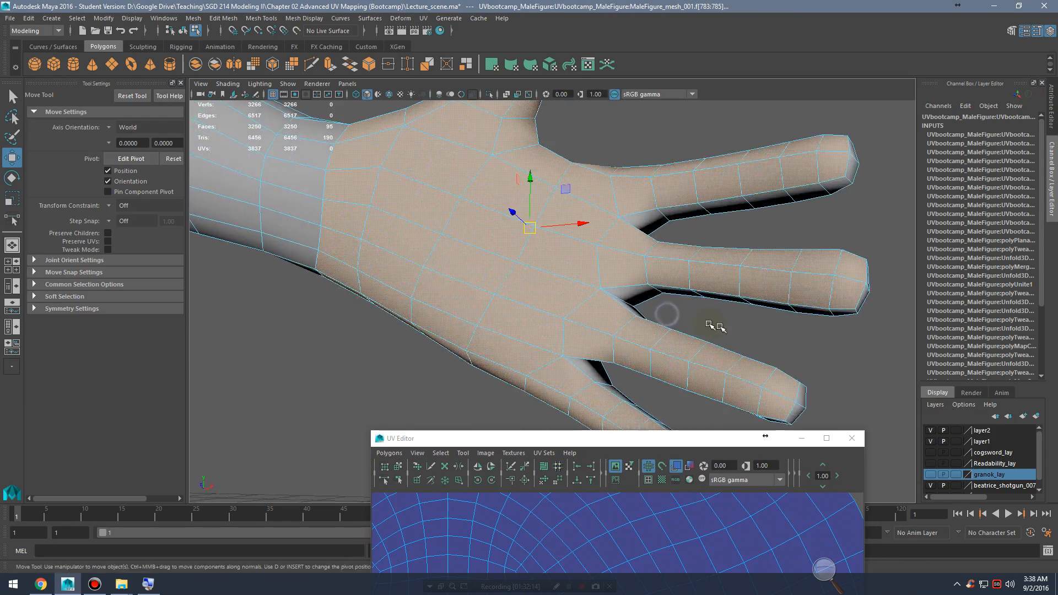
mouse_move(716, 325)
left_mouse_down("alt")
mouse_move(722, 343)
mouse_move(719, 325)
left_mouse_up("alt")
right_click_drag(595, 205, 649, 182)
right_click_drag(689, 248, 517, 249, "alt")
left_click_drag(681, 441, 690, 205)
right_click_drag(683, 354, 648, 411, "alt")
middle_click_drag(650, 435, 716, 284, "alt")
Step: Undo the arrangement, unfolding and edge cut of the hand, back to the single uncut hand shell
key("ctrl+z")
key("ctrl+z")
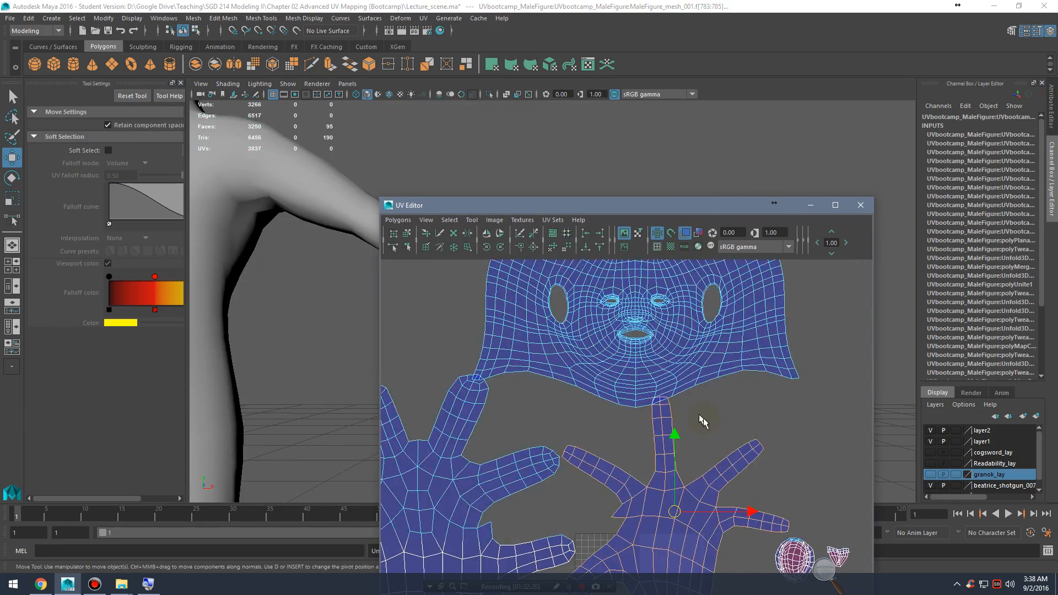
middle_click_drag(697, 389, 750, 281, "alt")
right_click_drag(749, 281, 695, 371, "alt")
key("ctrl+z")
key("ctrl+z")
key("ctrl+z")
key("ctrl+z")
key("ctrl+z")
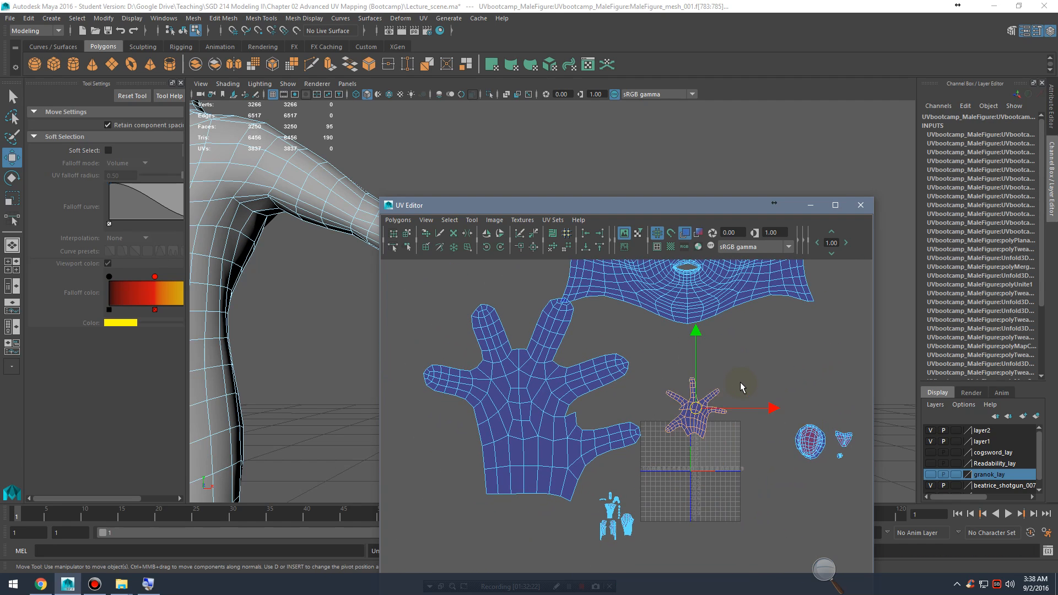
key("ctrl+z")
key("ctrl+z")
key("ctrl+z")
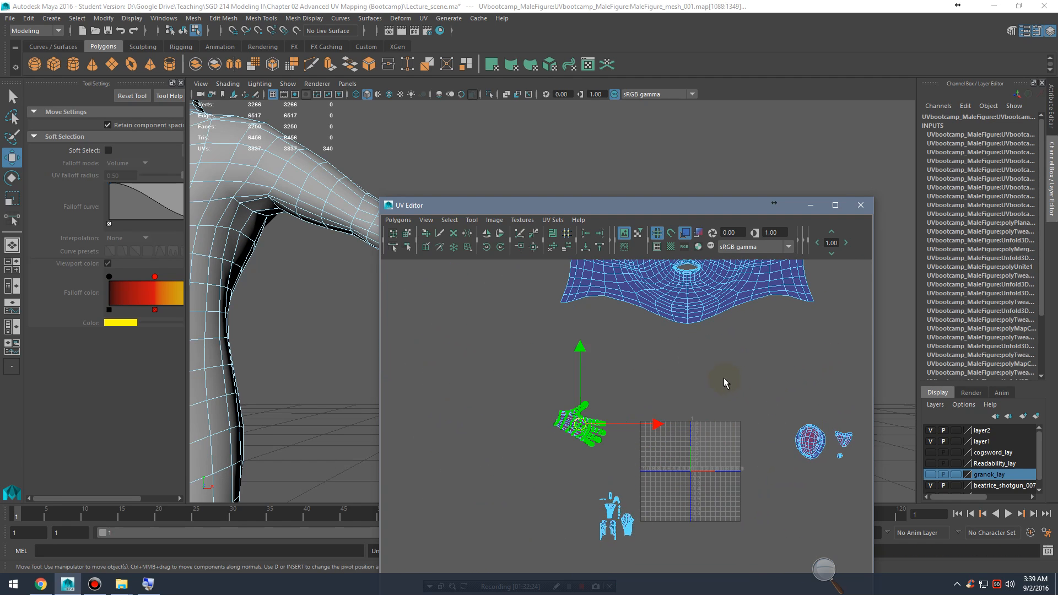
key("ctrl+z")
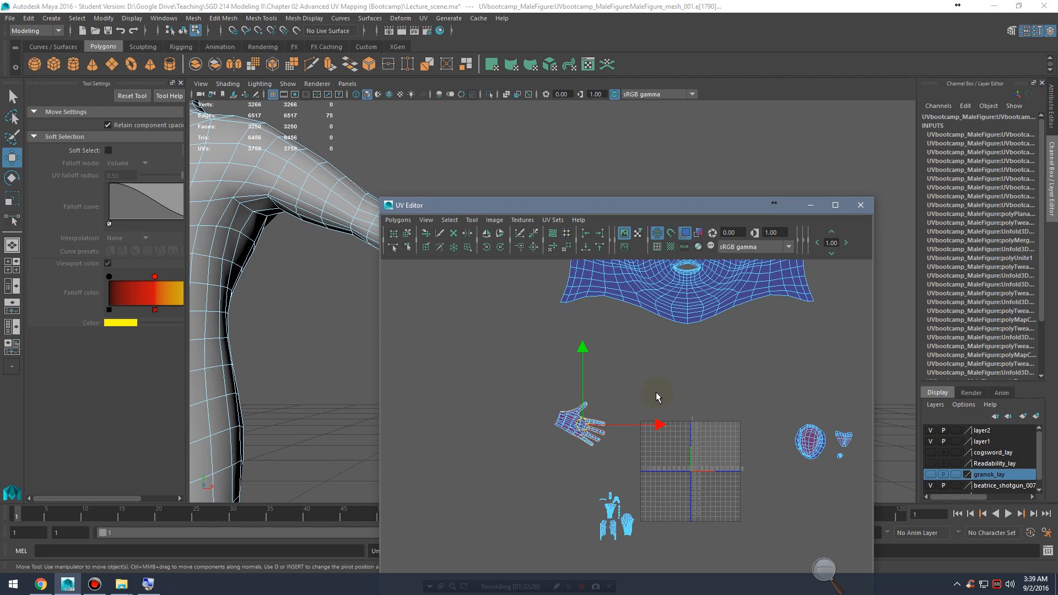
Step: Select an edge across the base of the index finger on the model and frame it
right_click_drag(583, 422, 602, 333, "alt")
left_click_drag(623, 205, 575, 435)
right_click_drag(515, 347, 744, 352, "alt")
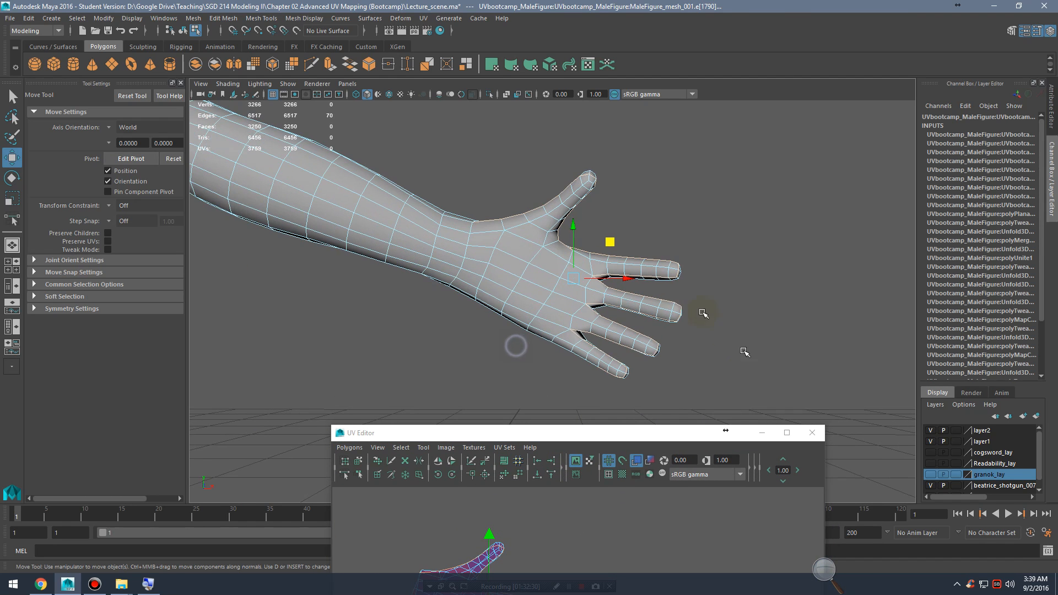
middle_click_drag(704, 287, 640, 331, "alt")
right_click_drag(640, 330, 710, 355, "alt")
right_click_drag(659, 350, 612, 342, "alt")
middle_click_drag(606, 337, 599, 281, "alt")
right_click_drag(580, 258, 579, 226)
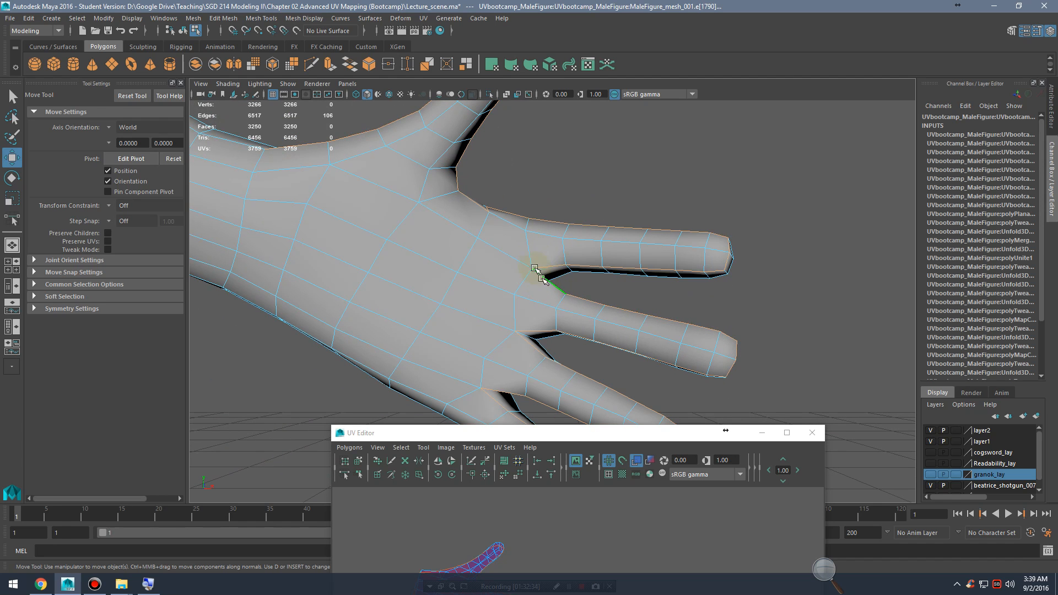
key("q")
left_click(547, 246)
key("f")
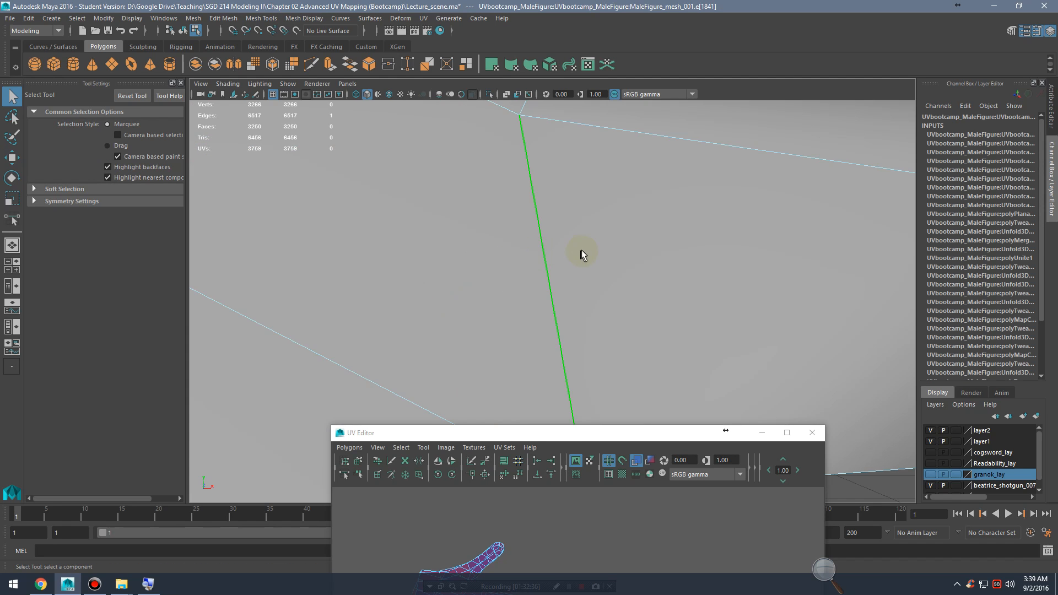
Step: Add the remaining edges around the index finger's base and cut the UVs along that six-edge loop
right_click_drag(654, 266, 617, 269, "alt")
left_click_drag(620, 269, 601, 289, "alt")
left_click(572, 266, "shift")
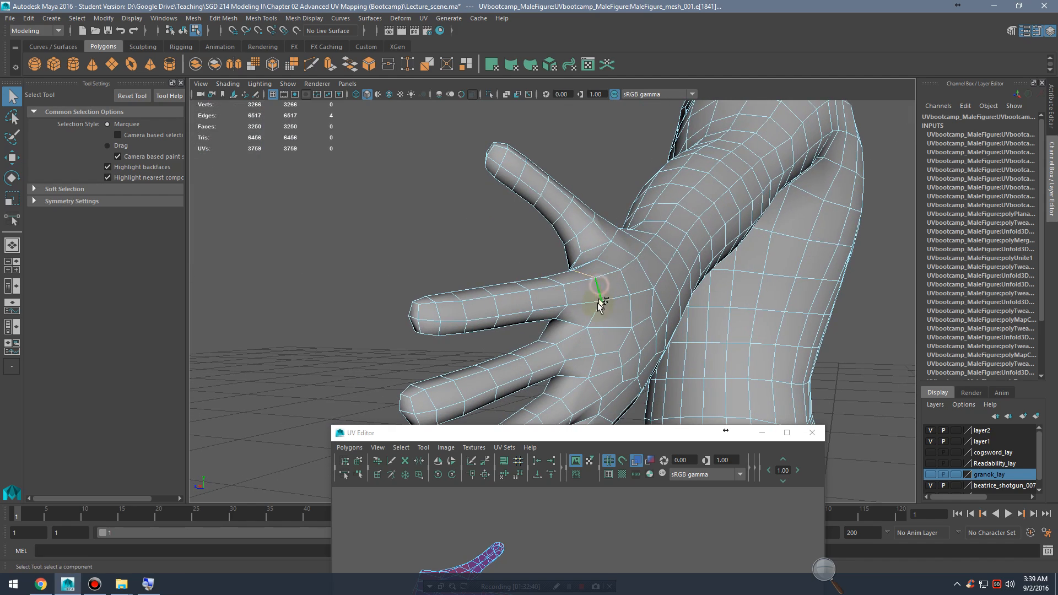
left_click(592, 328, "shift")
left_click_drag(576, 331, 610, 283, "alt")
left_click_drag(488, 433, 467, 338)
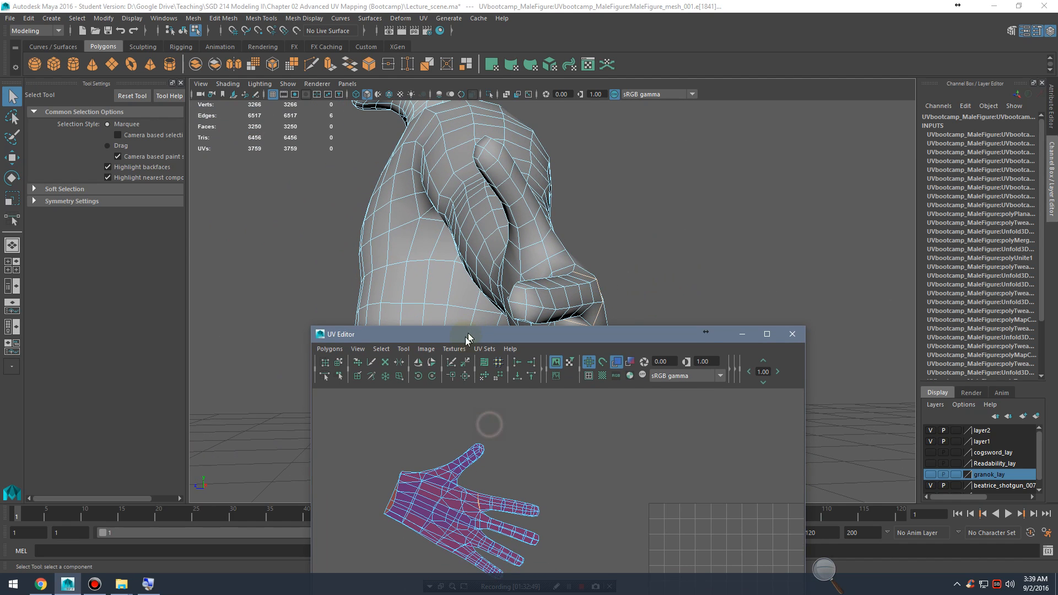
left_click(453, 366)
Step: Select the index finger's entire UV shell and move it well clear of the hand shell
left_click_drag(590, 288, 621, 331, "alt")
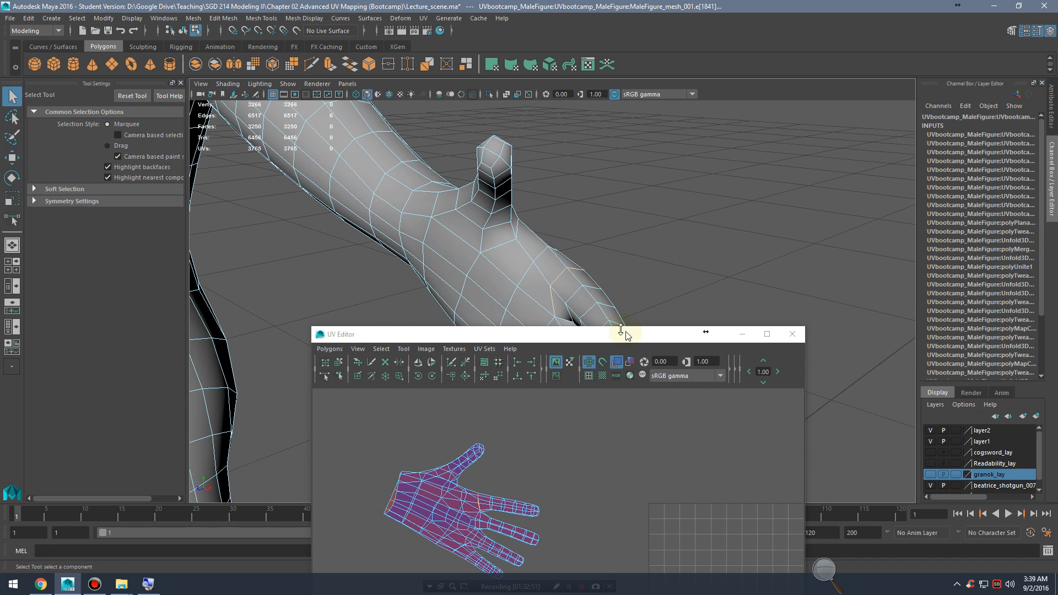
right_click_drag(586, 277, 587, 306)
left_click(589, 303)
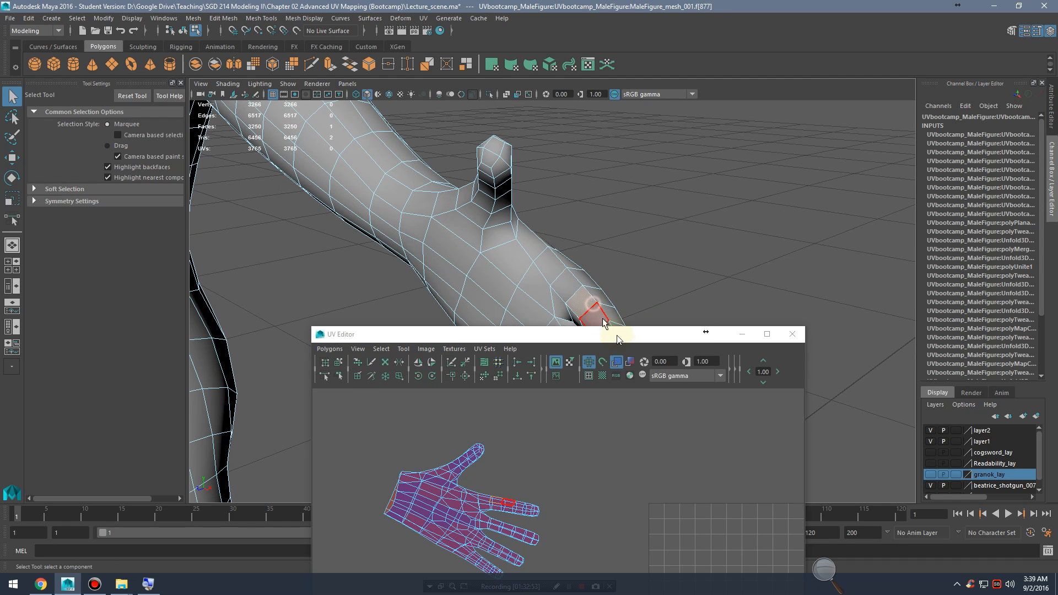
left_click_drag(610, 328, 621, 398)
left_click_drag(600, 281, 628, 282, "alt")
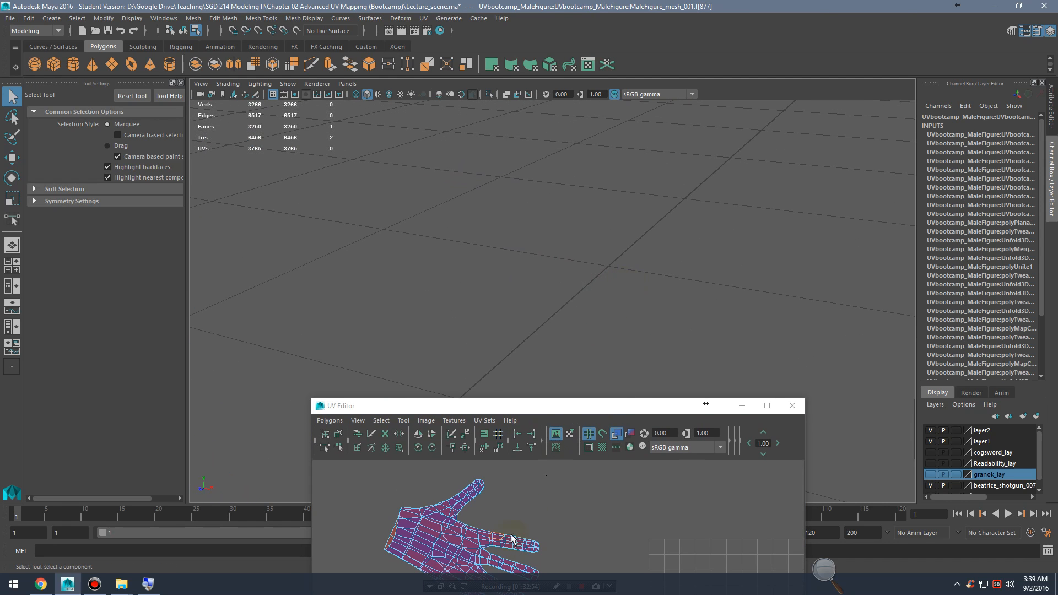
right_click_drag(529, 537, 539, 512)
left_click_drag(584, 404, 613, 0)
right_click_drag(475, 162, 480, 155)
middle_click_drag(479, 154, 516, 241, "alt")
right_click_drag(516, 240, 557, 224, "ctrl")
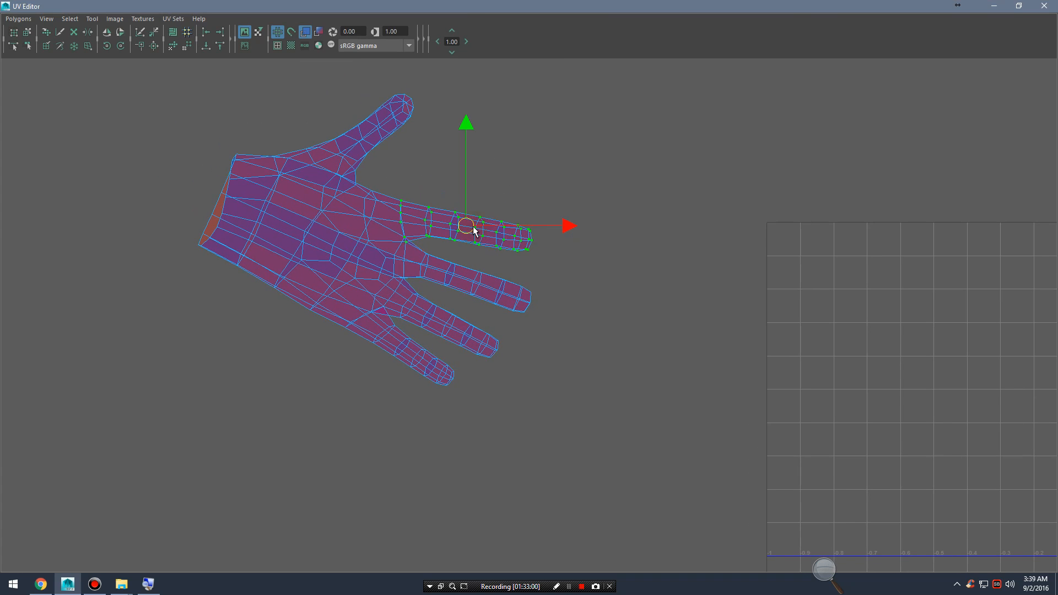
left_click_drag(474, 231, 767, 229)
middle_click_drag(576, 234, 654, 301, "alt")
Step: Select a UV at the index fingertip, frame it on the model and turn the view to the finger's side
left_click_drag(756, 6, 623, 357)
left_click(617, 341)
left_click_drag(613, 268, 574, 265, "alt")
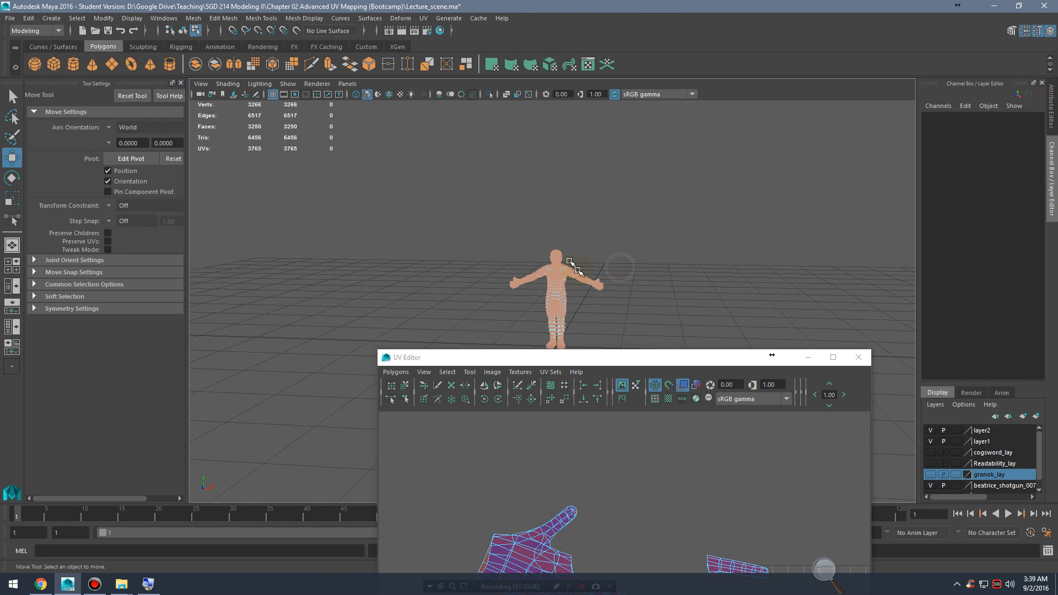
right_click_drag(568, 296, 839, 333, "alt")
right_click_drag(626, 258, 949, 283, "alt")
middle_click_drag(633, 266, 577, 269, "alt")
right_click_drag(577, 270, 680, 246, "alt")
left_click(744, 230)
key("f")
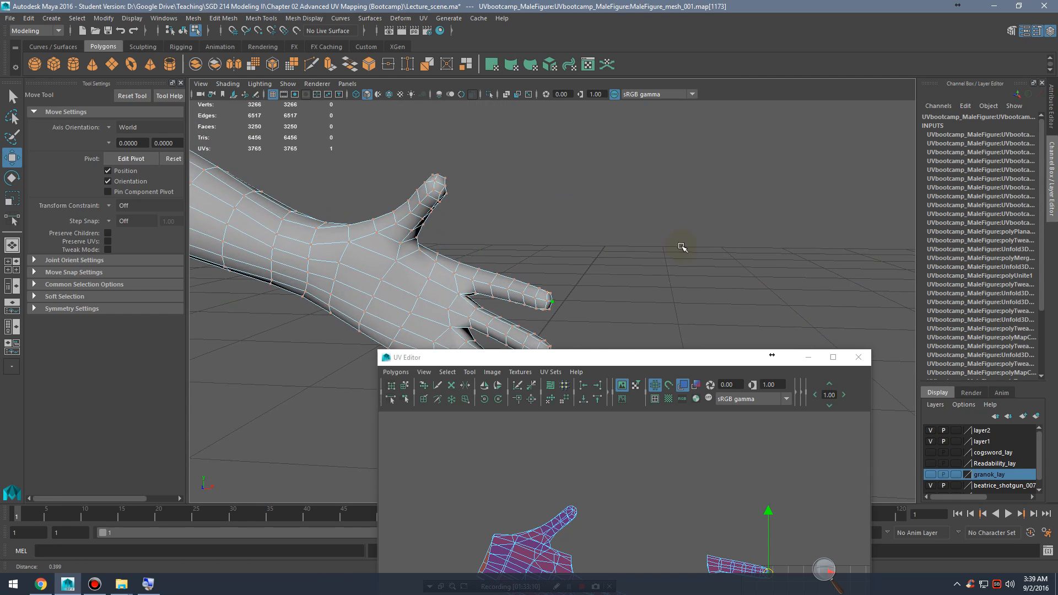
left_click_drag(658, 257, 634, 259, "alt")
right_click_drag(573, 270, 652, 275, "alt")
left_click_drag(652, 275, 664, 189, "alt")
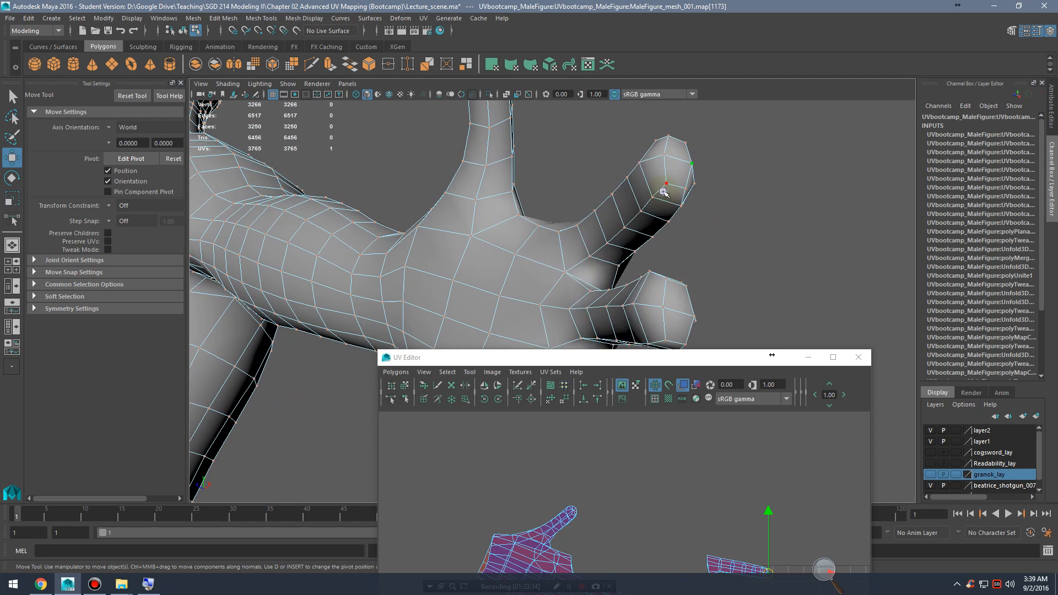
Step: Select the row of edges along the underside of the index finger from the tip to the base
right_click_drag(664, 188, 666, 164)
left_click(663, 190)
left_click_drag(679, 199, 685, 225, "alt")
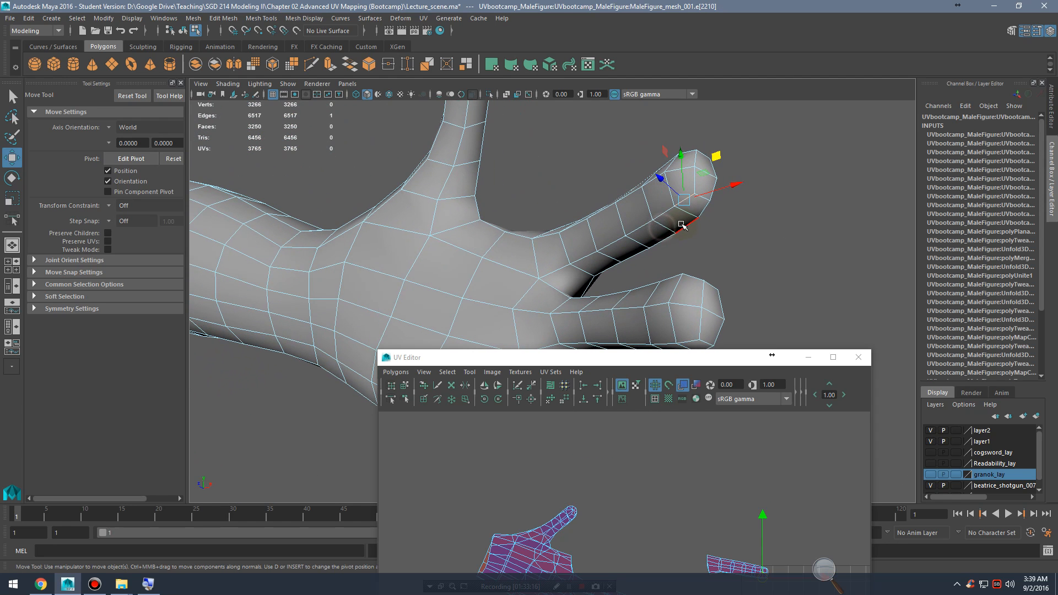
key("q")
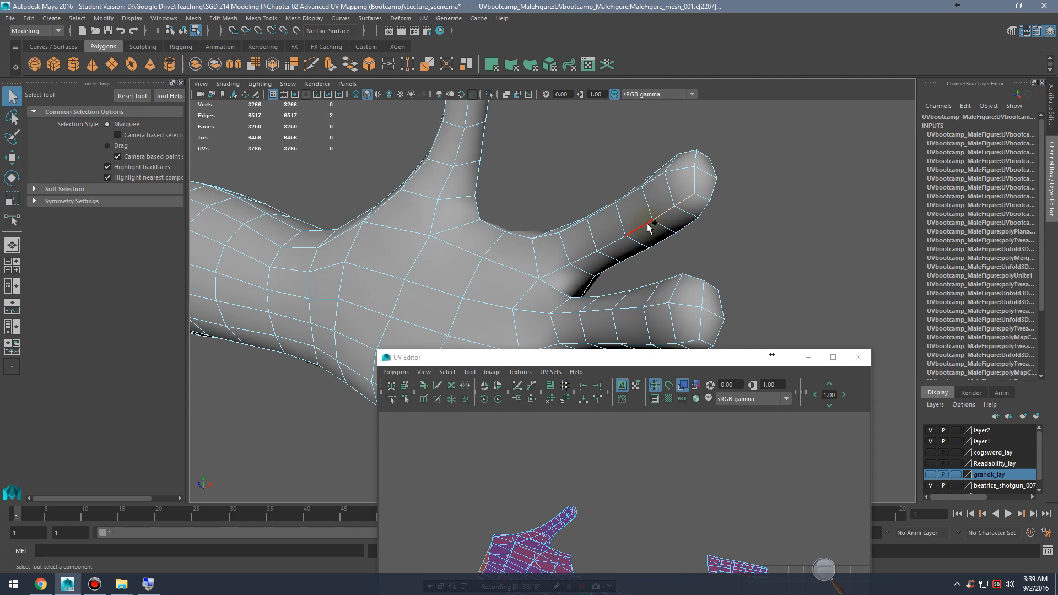
left_click(617, 241, "shift")
left_click(587, 255, "shift")
left_click(555, 273, "shift")
left_click_drag(702, 256, 634, 261, "alt")
Step: Cut the UVs along the selected finger edges, then select the index finger shell and unfold it
middle_click_drag(776, 552, 716, 441, "alt")
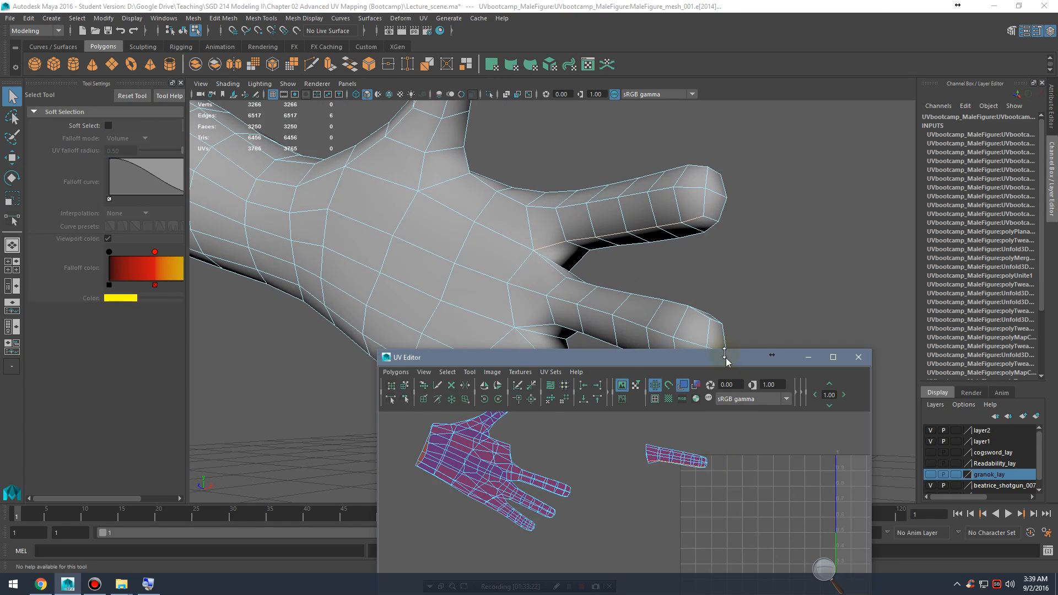
left_click_drag(725, 358, 735, 1)
middle_click_drag(706, 175, 668, 330, "alt")
right_click_drag(657, 345, 884, 371, "alt")
middle_click_drag(688, 225, 647, 337, "alt")
right_click_drag(646, 338, 814, 357, "alt")
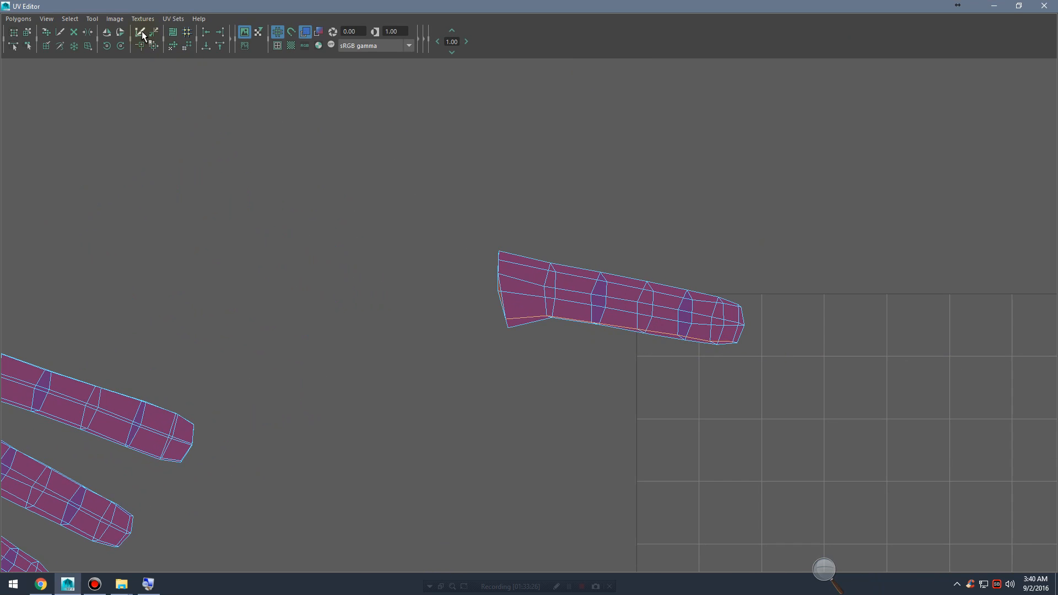
right_click_drag(572, 274, 526, 257)
left_click_drag(428, 219, 857, 422)
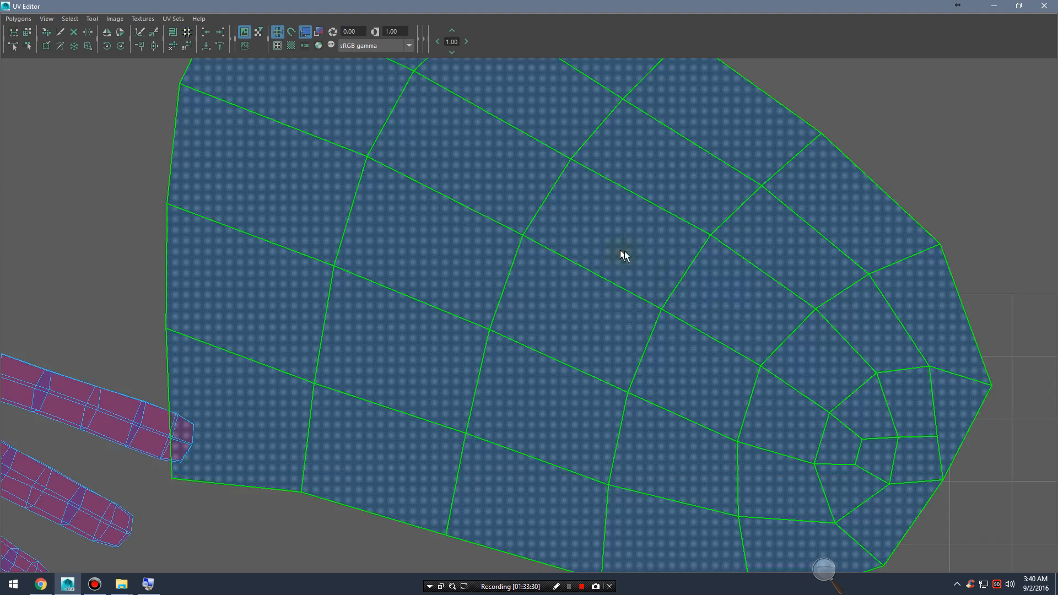
Step: Rotate the unfolded index finger shell so its tip points up and move it farther from the hand shell
right_click_drag(945, 330, 569, 276, "alt")
key("e")
left_click_drag(655, 227, 461, 145)
right_click_drag(700, 174, 574, 206, "alt")
middle_click_drag(573, 205, 664, 257, "alt")
key("w")
left_click_drag(692, 302, 826, 314)
right_click_drag(534, 332, 469, 334, "alt")
middle_click_drag(376, 385, 581, 380, "alt")
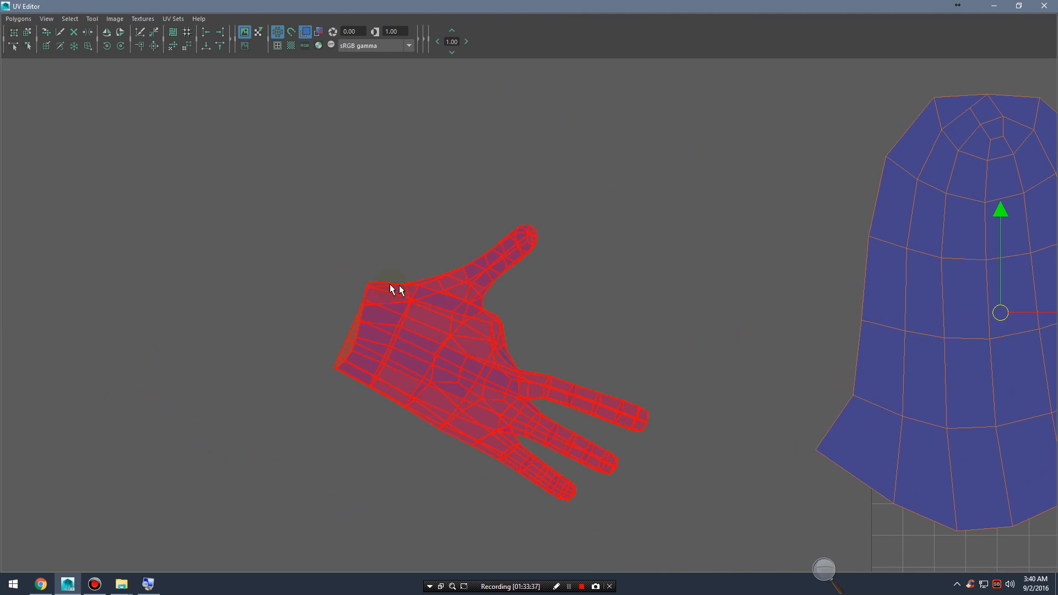
Step: Reposition the upright finger shell lower and slightly closer to the hand shell, clear of the other shells
middle_click_drag(845, 282, 782, 309, "alt")
right_click_drag(780, 305, 678, 308, "alt")
middle_click_drag(808, 301, 650, 307, "alt")
right_click_drag(860, 309, 724, 310, "alt")
left_click_drag(676, 239, 681, 353)
middle_click_drag(682, 357, 696, 241, "alt")
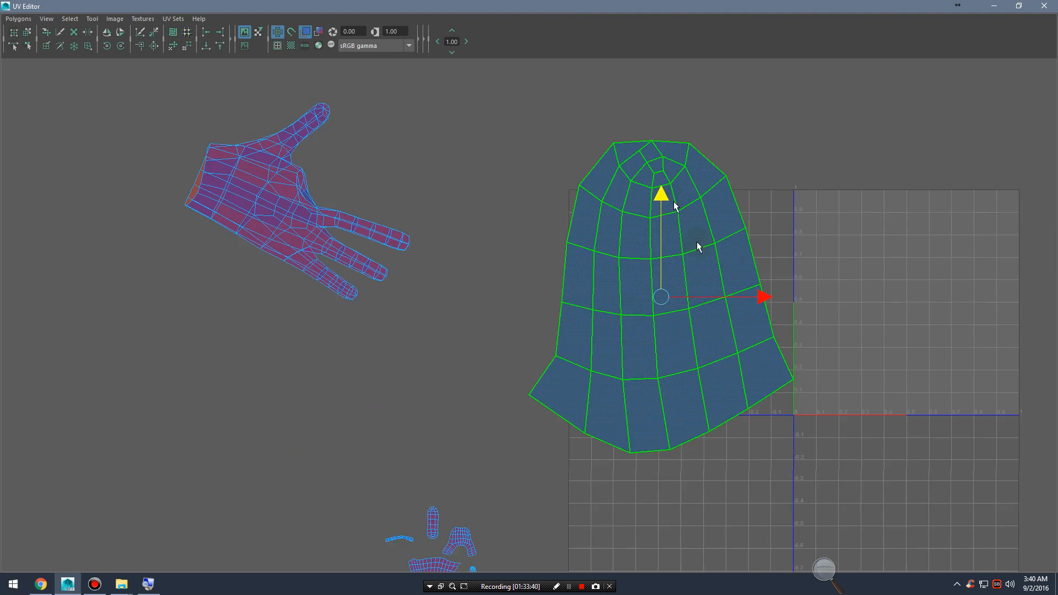
left_click_drag(761, 296, 738, 295)
right_click_drag(884, 265, 695, 288, "alt")
mouse_move(708, 273)
middle_mouse_down("alt")
mouse_move(708, 217)
mouse_move(724, 284)
middle_mouse_up("alt")
middle_click_drag(603, 263, 656, 258, "alt")
left_click_drag(654, 219, 652, 196)
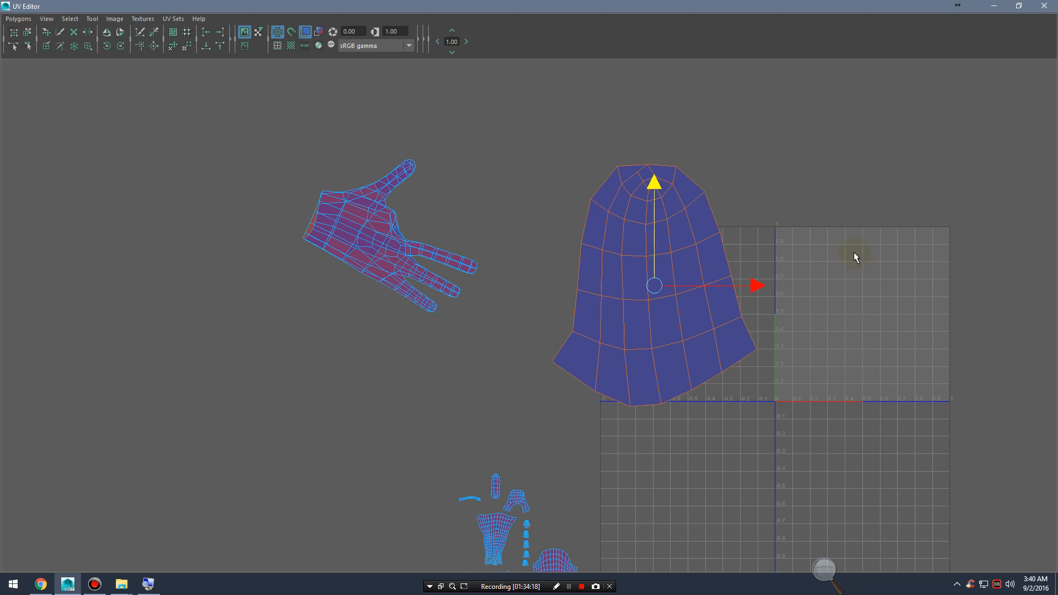
Step: Minimize the UV Editor and examine the whole figure from several sides, including the arms and hands
left_click(993, 5)
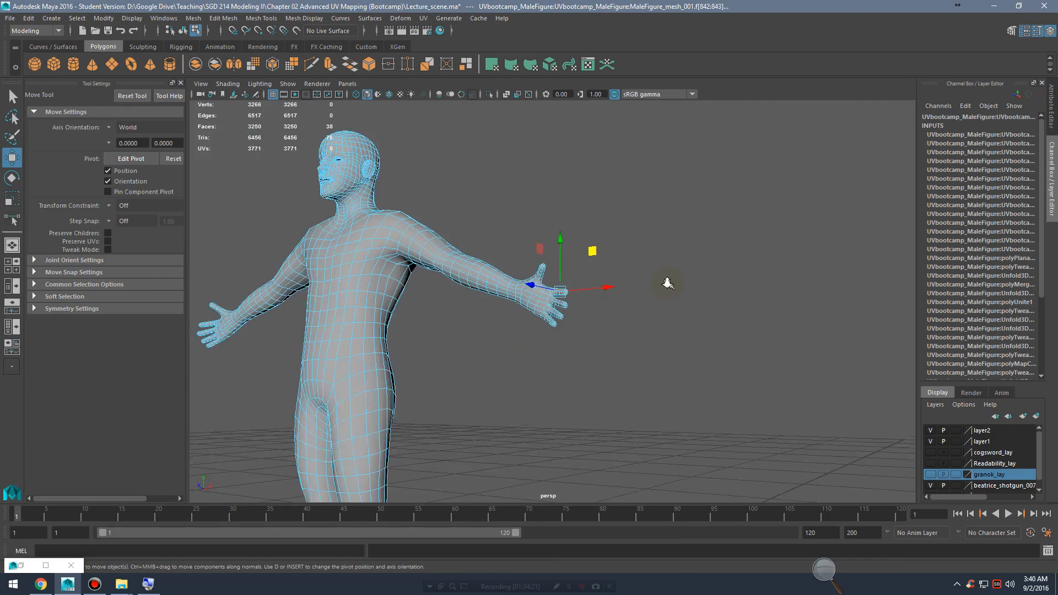
right_click_drag(667, 283, 717, 292, "alt")
left_click_drag(564, 274, 728, 298, "alt")
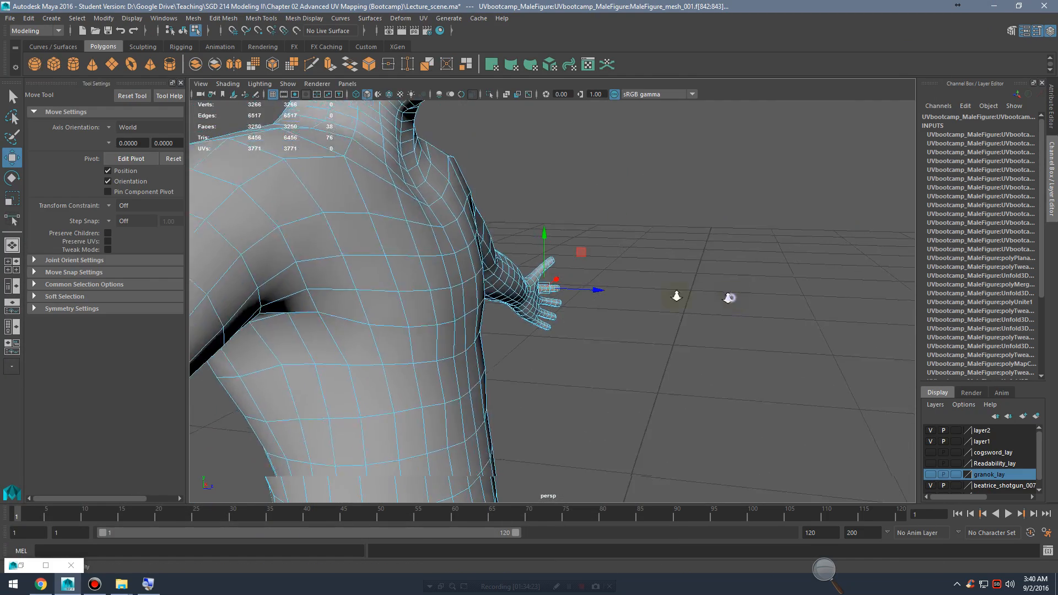
right_click_drag(676, 296, 661, 297, "alt")
left_click_drag(702, 293, 637, 305, "alt")
right_click_drag(711, 299, 608, 291, "alt")
middle_click_drag(593, 294, 702, 290, "alt")
left_click_drag(703, 289, 693, 261, "alt")
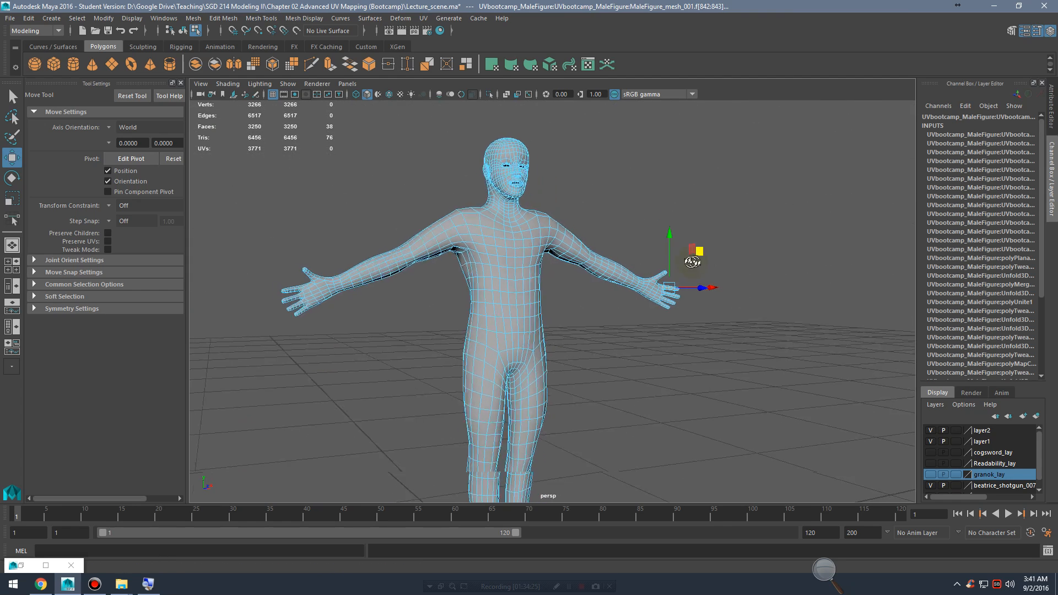
right_click_drag(693, 262, 639, 265, "alt")
left_click_drag(752, 270, 659, 276, "alt")
middle_click_drag(659, 276, 704, 250, "alt")
left_click_drag(704, 250, 696, 257, "alt")
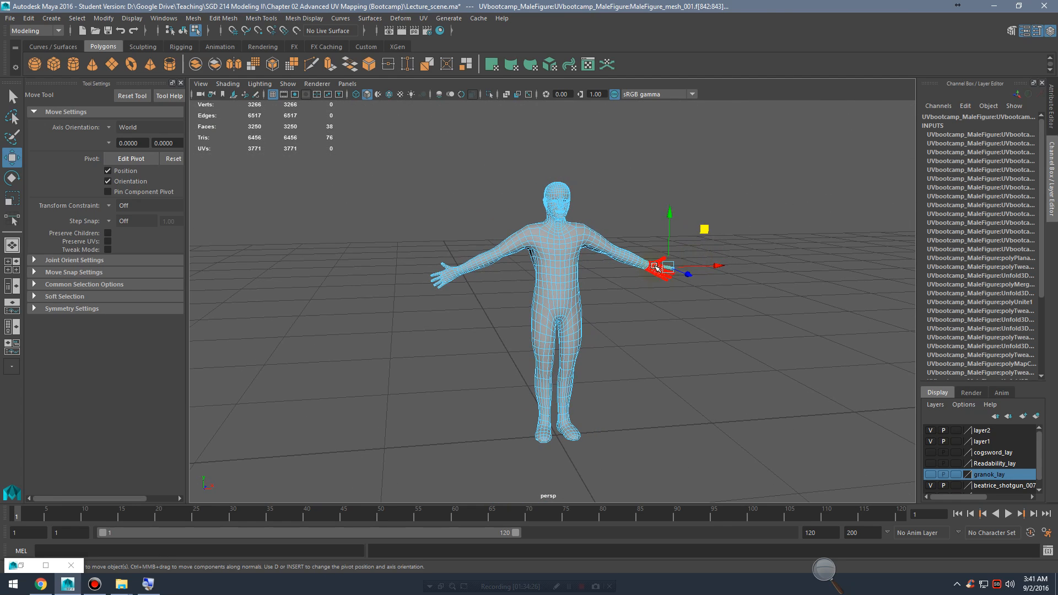